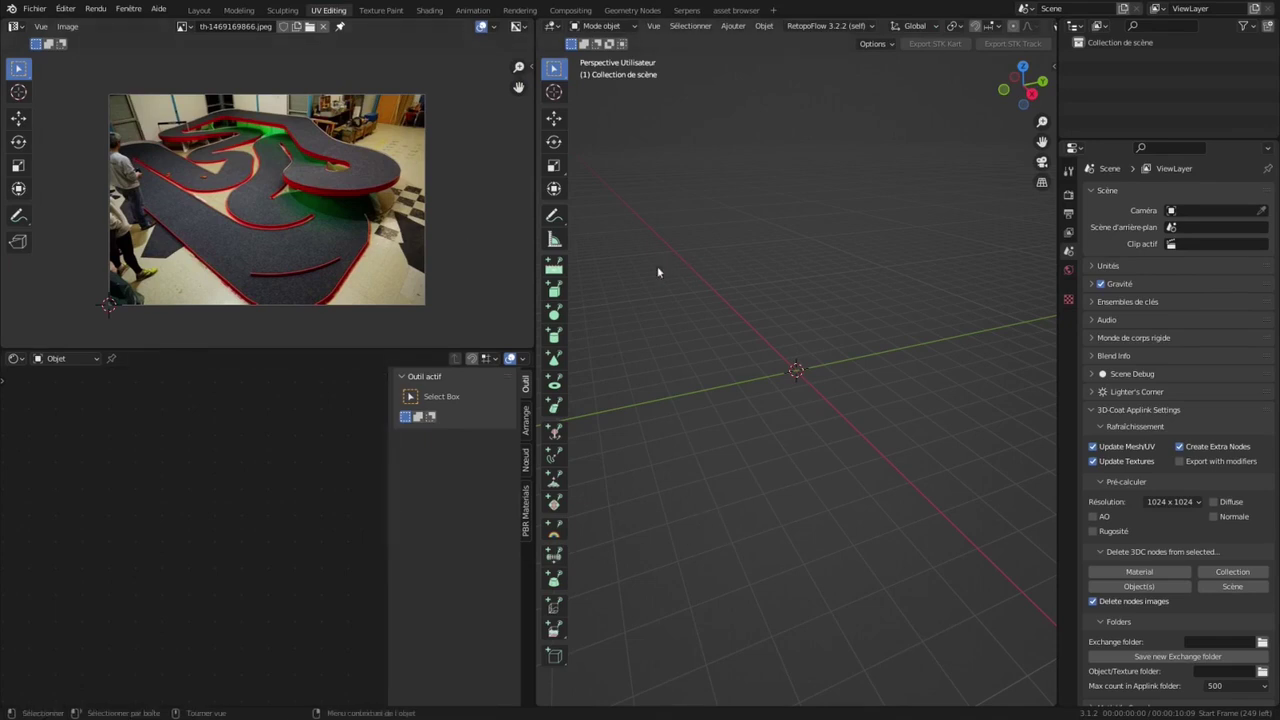
Step: In the top orthographic view, draw the circuit's winding layout around the origin as freehand annotation strokes, following the reference photo
left_click(1023, 68)
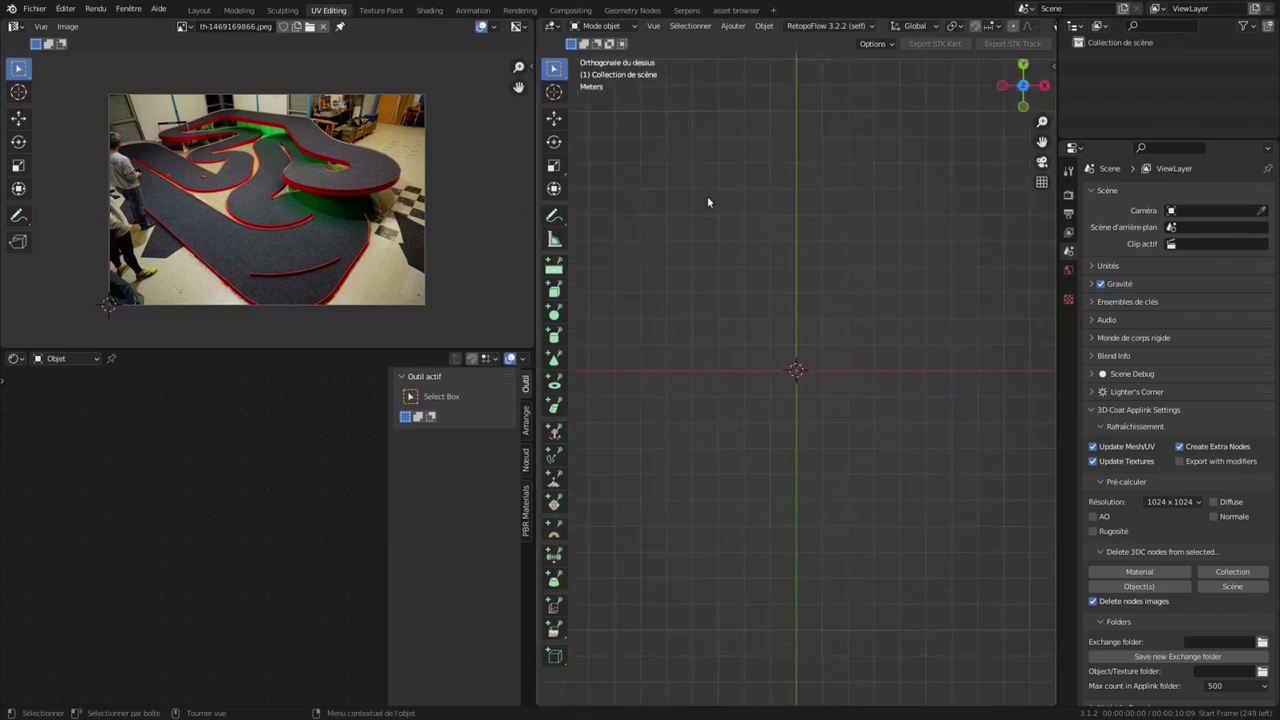
left_click(554, 216)
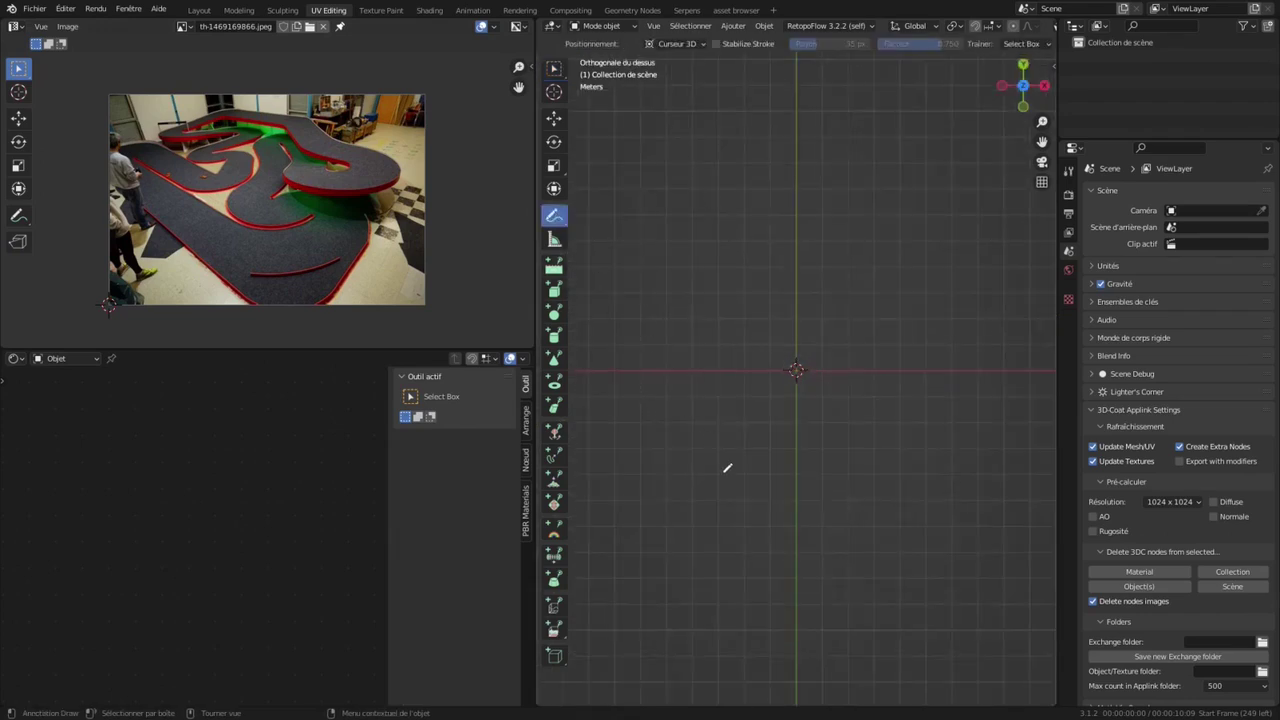
mouse_move(805, 463)
left_mouse_down()
mouse_move(694, 450)
mouse_move(634, 432)
mouse_move(630, 418)
mouse_move(800, 415)
left_mouse_up()
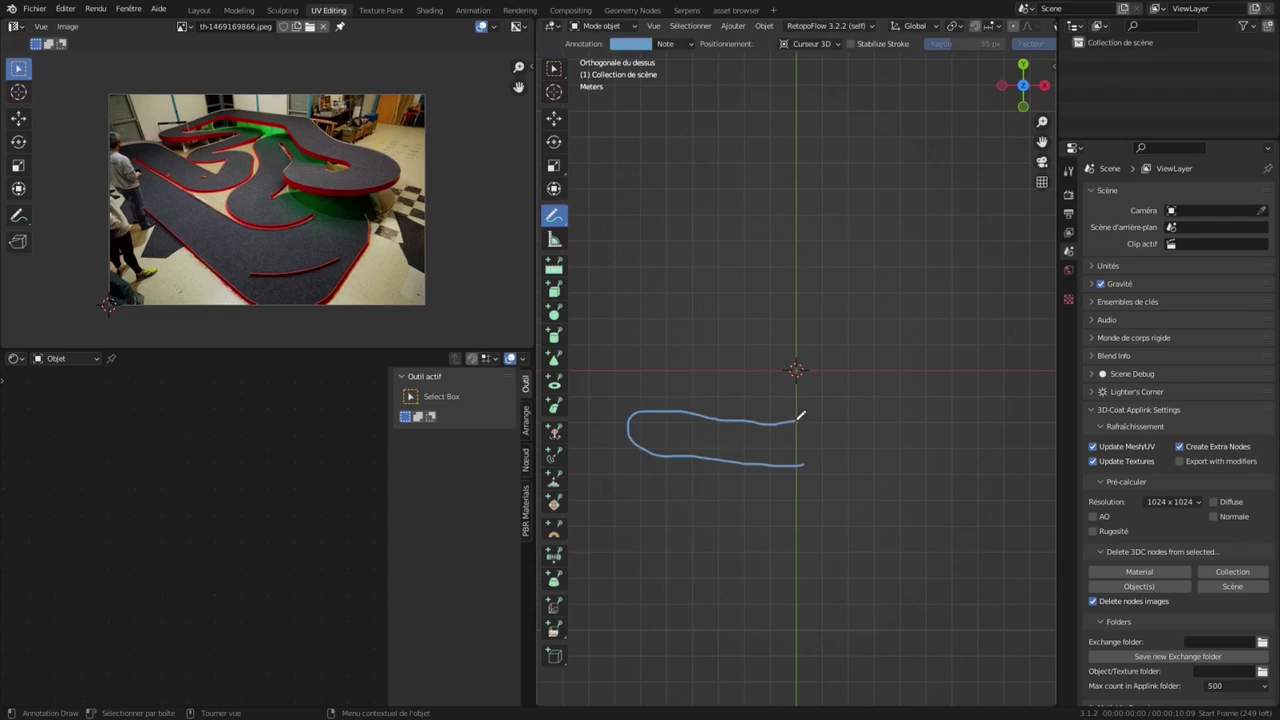
mouse_move(802, 409)
left_mouse_down()
mouse_move(777, 356)
mouse_move(730, 395)
mouse_move(700, 384)
mouse_move(771, 304)
mouse_move(770, 262)
mouse_move(740, 262)
mouse_move(643, 359)
mouse_move(616, 368)
mouse_move(600, 266)
mouse_move(617, 212)
mouse_move(673, 200)
mouse_move(816, 211)
mouse_move(936, 297)
mouse_move(1031, 302)
mouse_move(1044, 336)
mouse_move(1027, 378)
mouse_move(970, 384)
mouse_move(912, 299)
mouse_move(828, 258)
mouse_move(860, 392)
mouse_move(886, 424)
mouse_move(958, 378)
mouse_move(1022, 396)
mouse_move(1026, 430)
mouse_move(960, 468)
mouse_move(812, 466)
left_mouse_up()
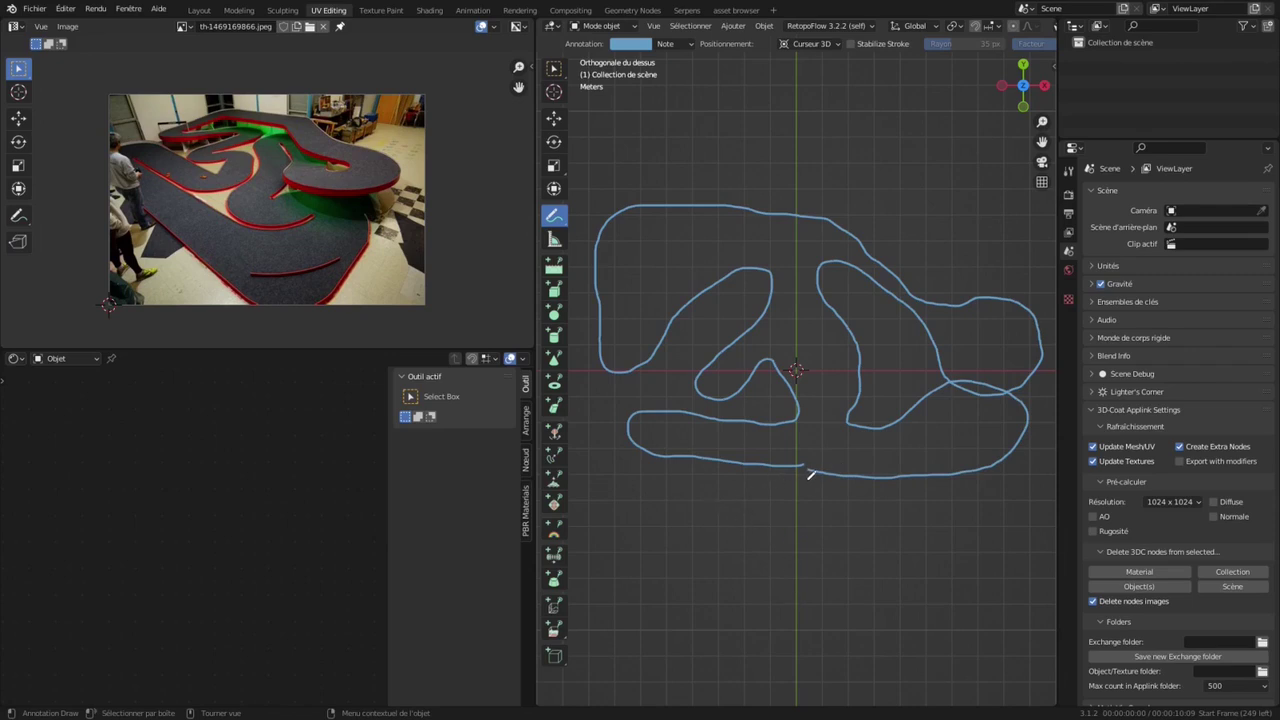
left_click(555, 68)
Step: Annotate the reference photo with an upward arrow under the raised bend and small marks on the neighbouring track sections
left_click_drag(537, 196, 413, 196)
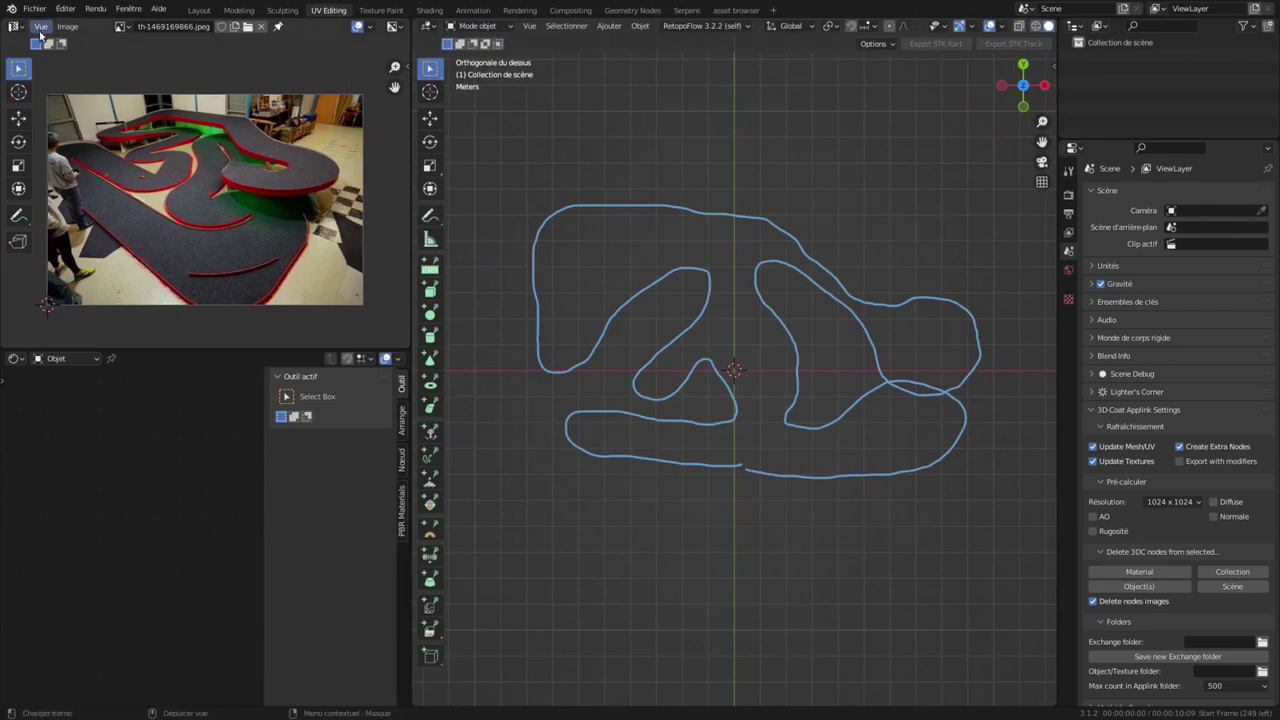
left_click(17, 215)
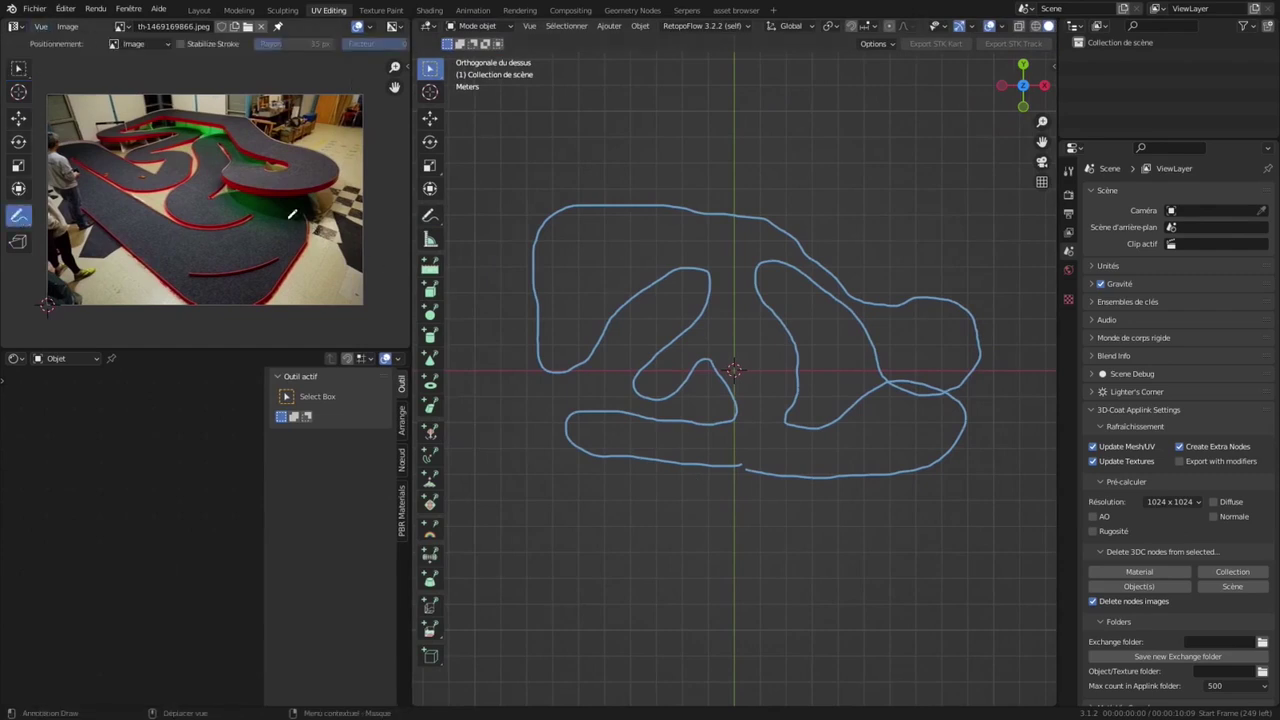
left_click_drag(287, 214, 303, 210)
mouse_move(250, 165)
left_mouse_down()
mouse_move(265, 168)
mouse_move(228, 171)
left_mouse_up()
left_click_drag(136, 143, 135, 149)
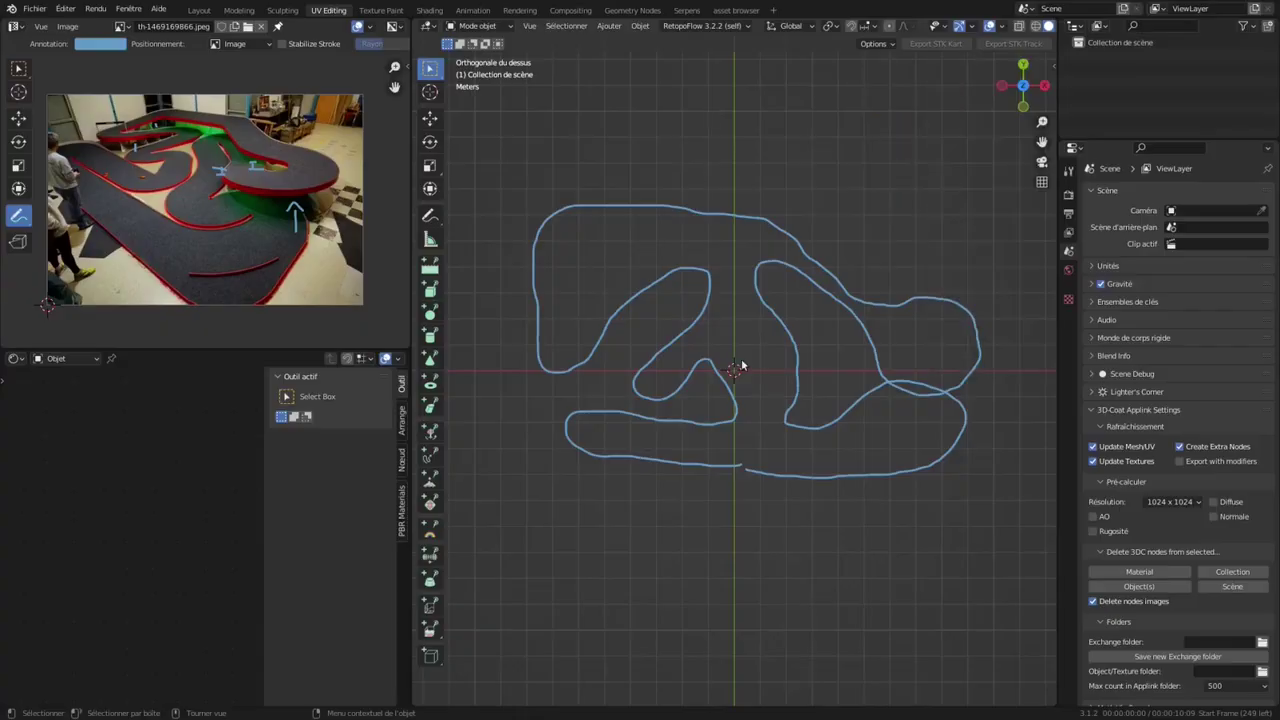
Step: Add a Bézier curve and a mesh plane at the origin
key("shift+a")
mouse_move(740, 374)
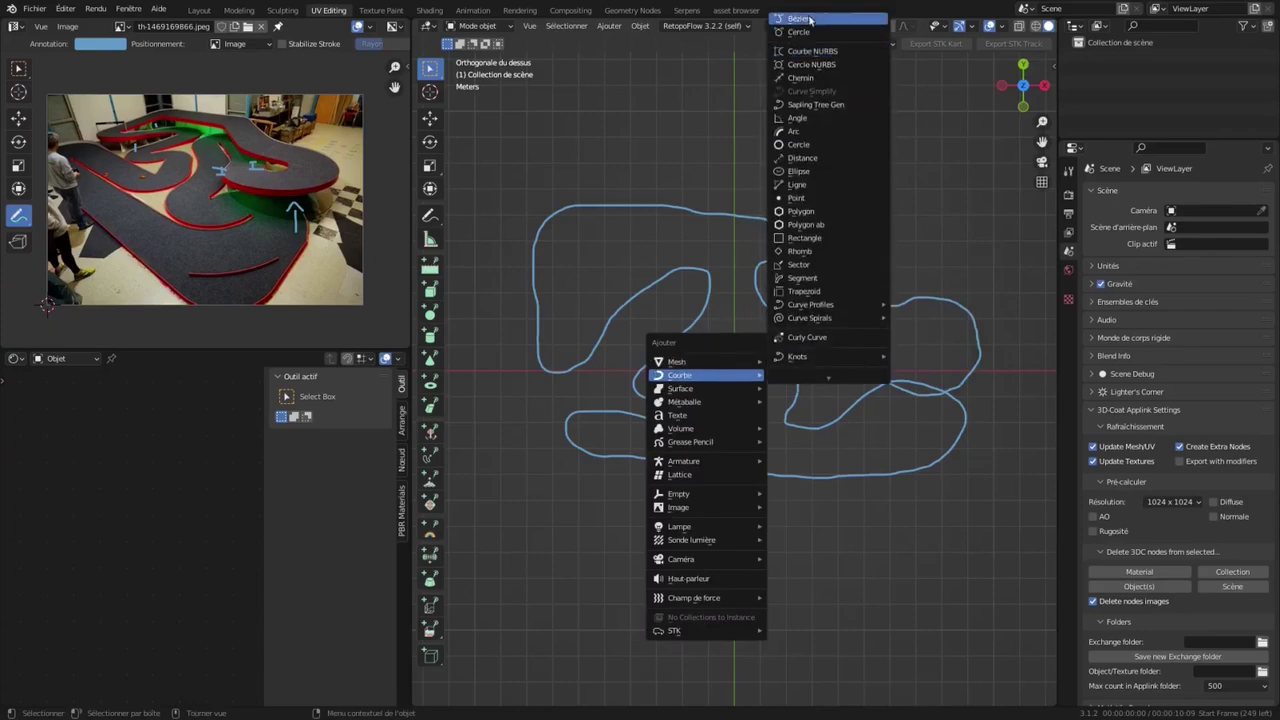
left_click(805, 19)
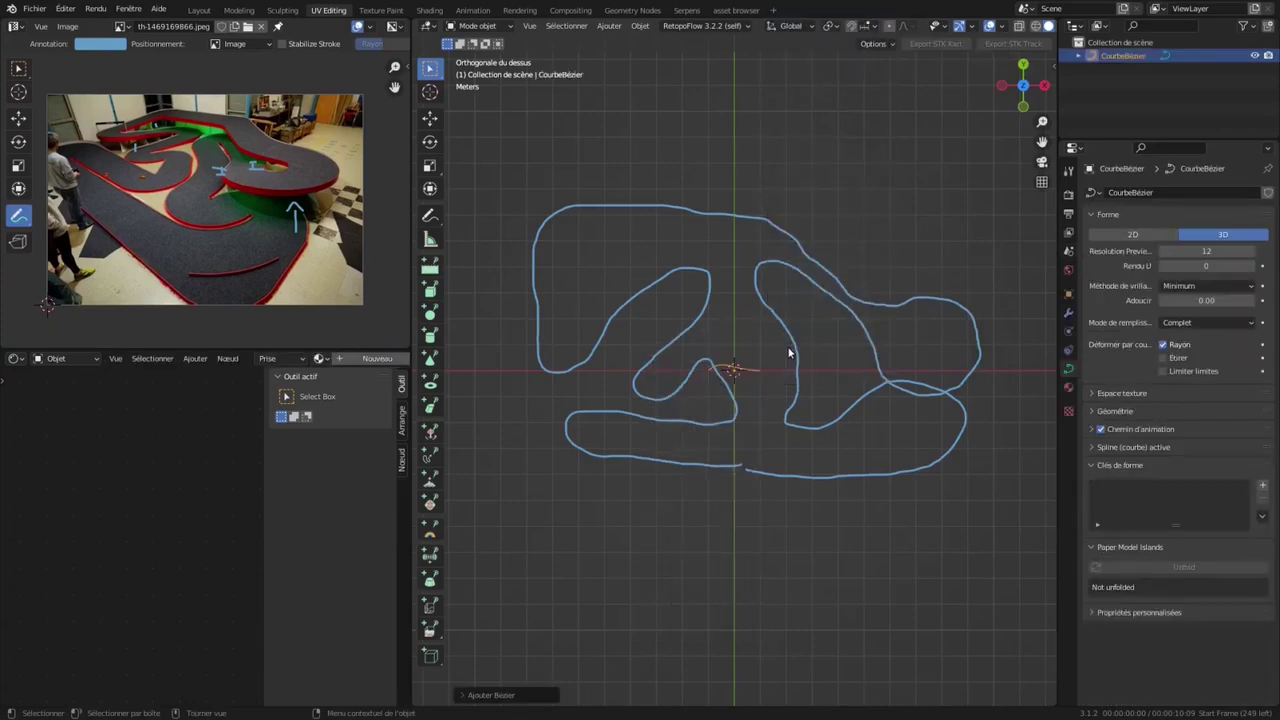
key("shift+a")
mouse_move(780, 340)
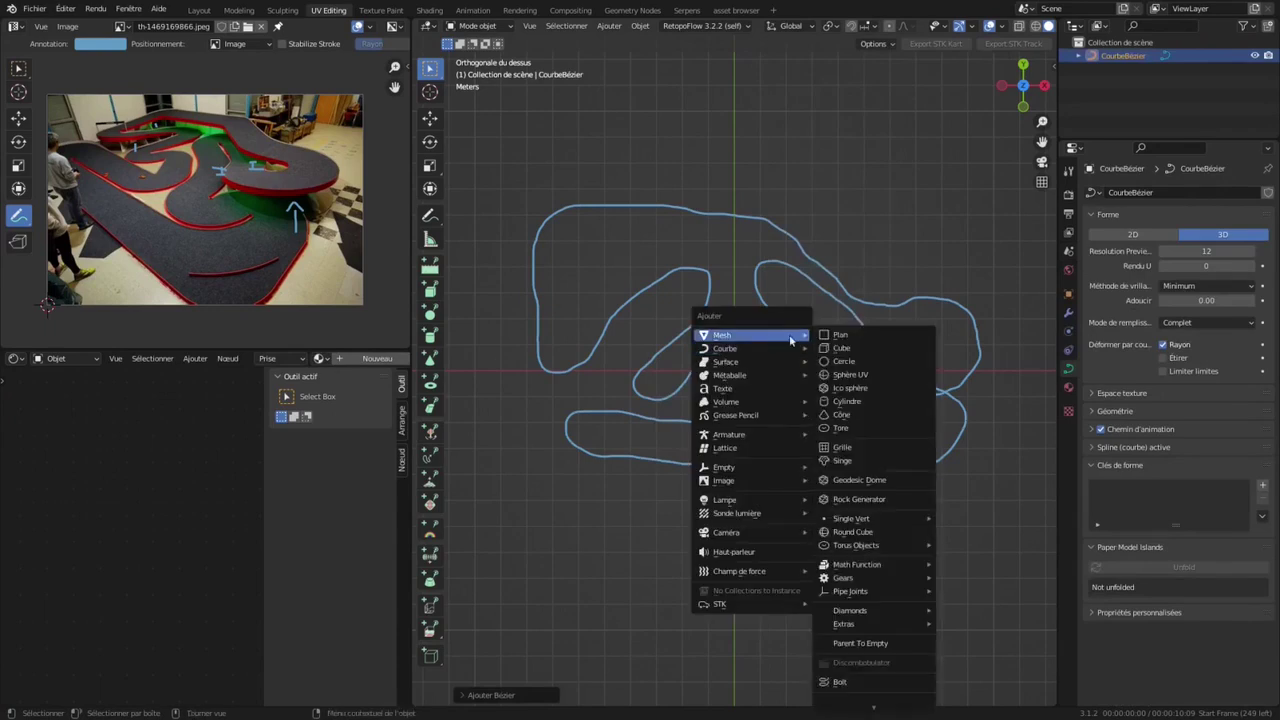
left_click(900, 334)
Step: Enlarge the 3D viewport and rename the plane DrivelineMain
left_click_drag(412, 284, 215, 282)
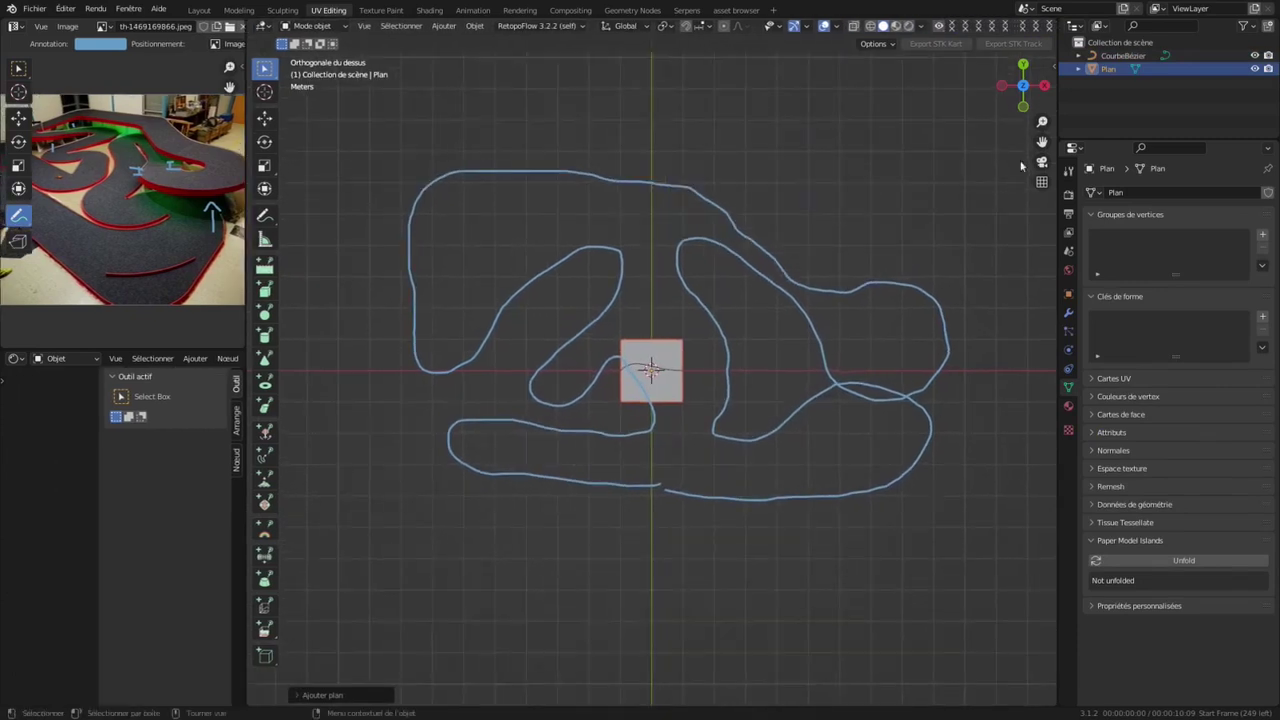
left_click_drag(1057, 130, 1117, 124)
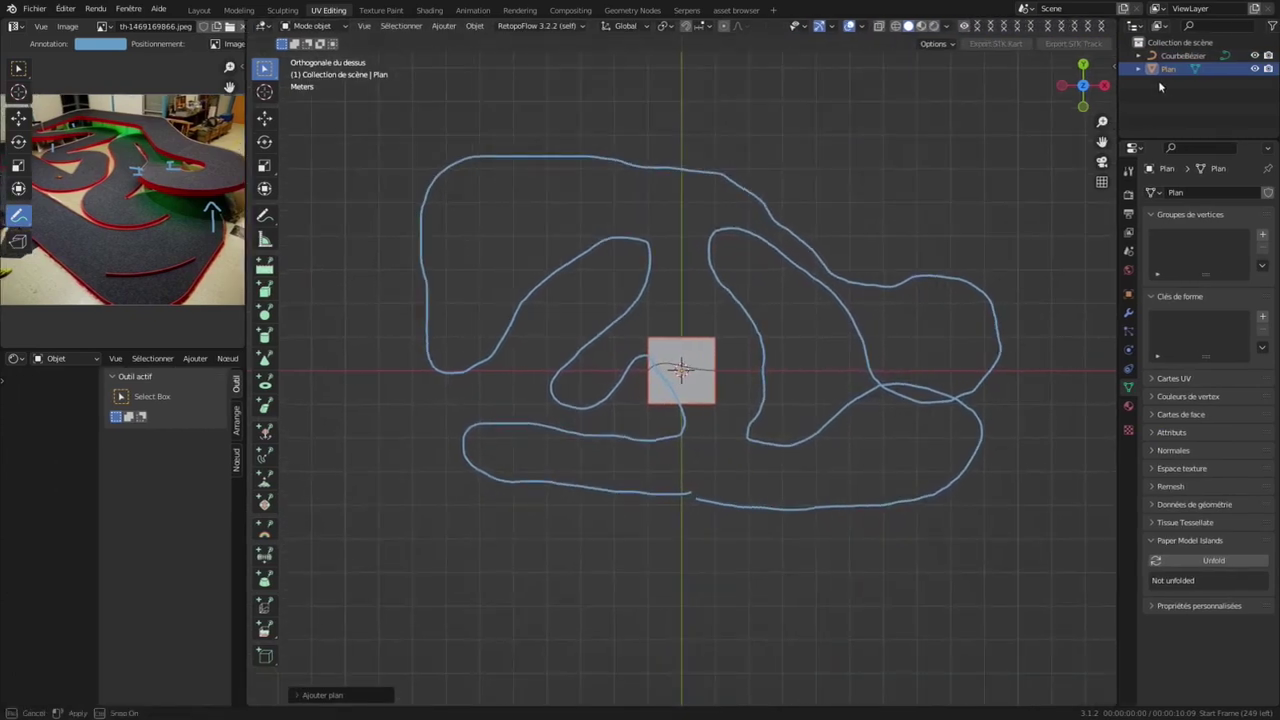
double_click(1169, 70)
type("D")
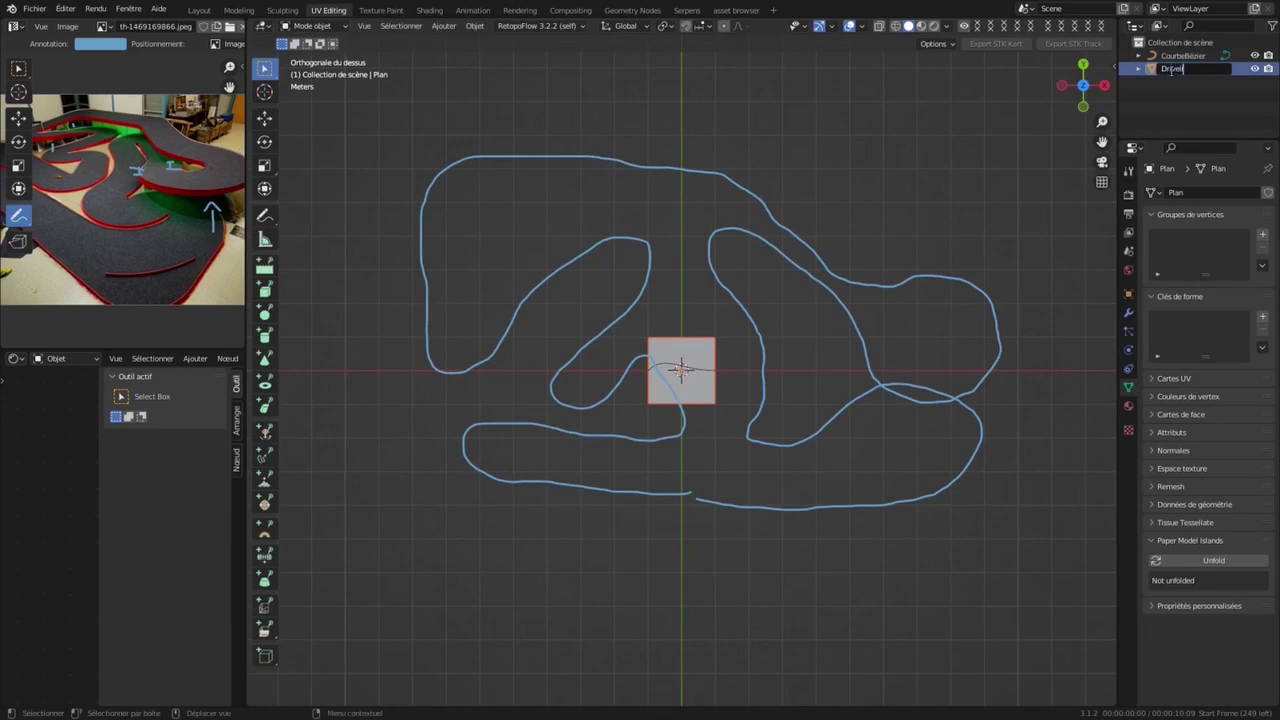
type("rivelineMain")
key("Return")
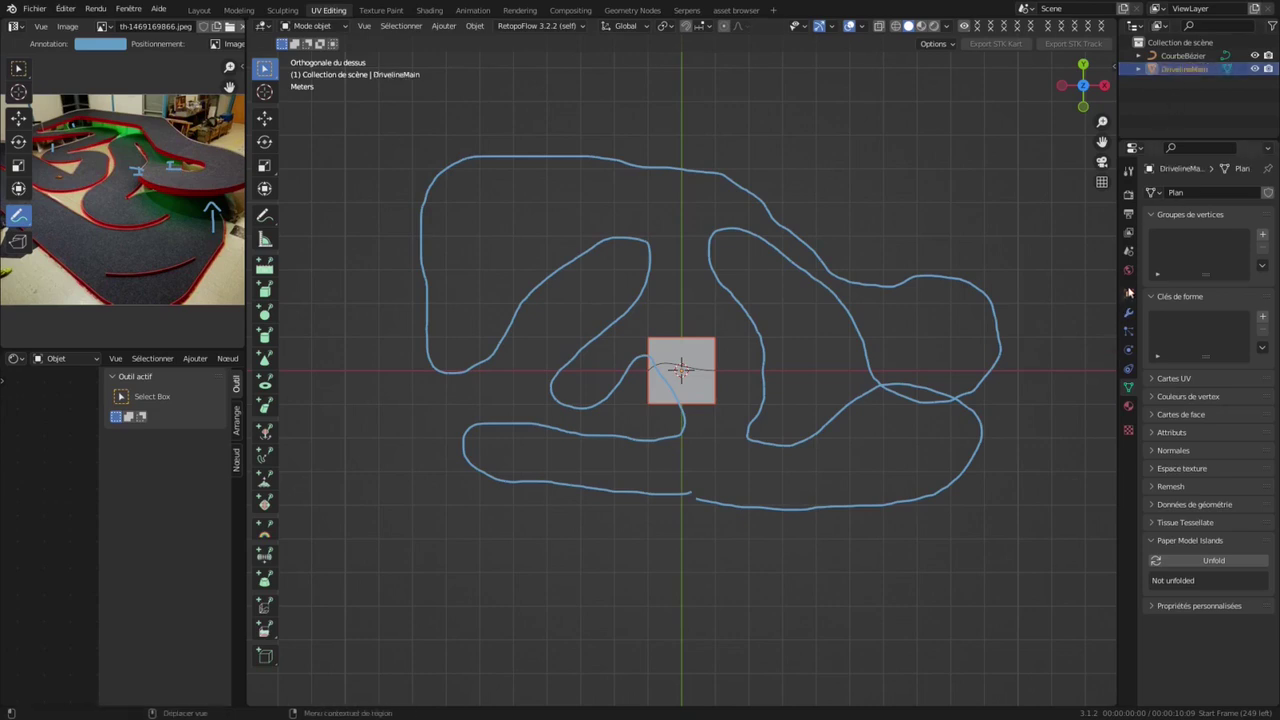
Step: Rename the Bézier curve with the plane's object name, DrivelineMain
left_click(1129, 293)
left_click(1195, 192)
left_click(1195, 57)
double_click(1195, 56)
key("Escape")
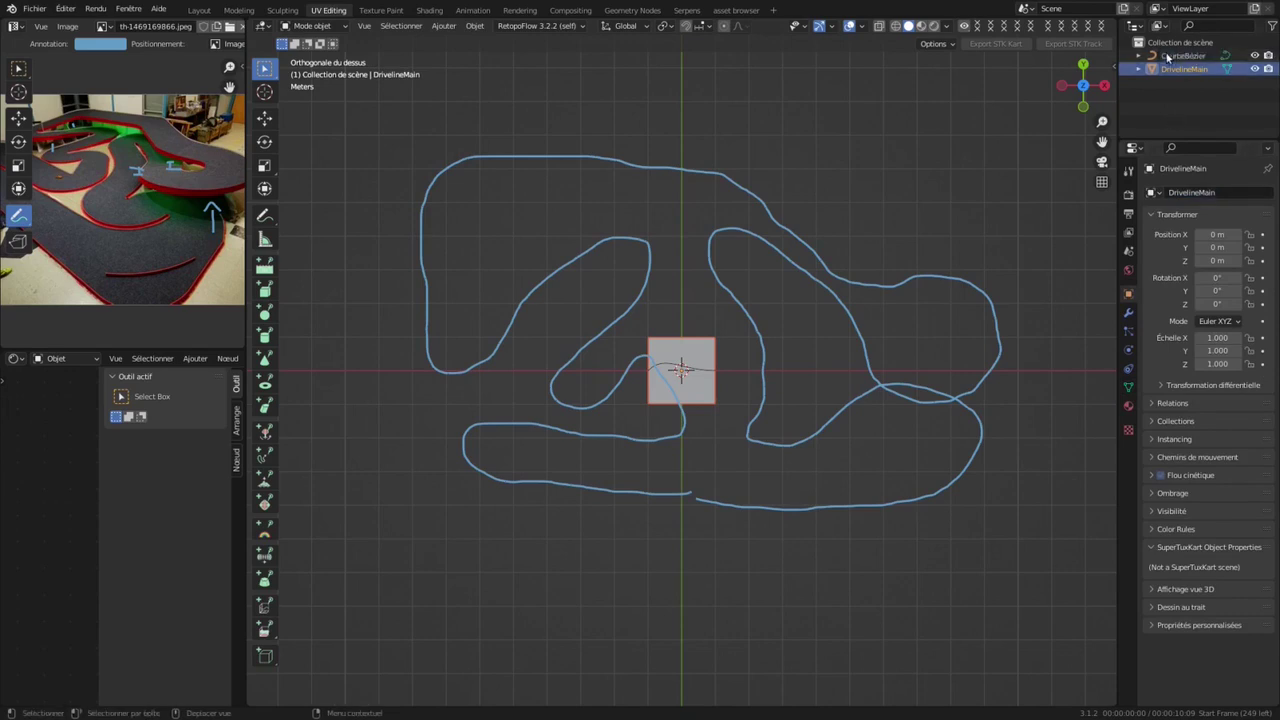
left_click(1168, 56)
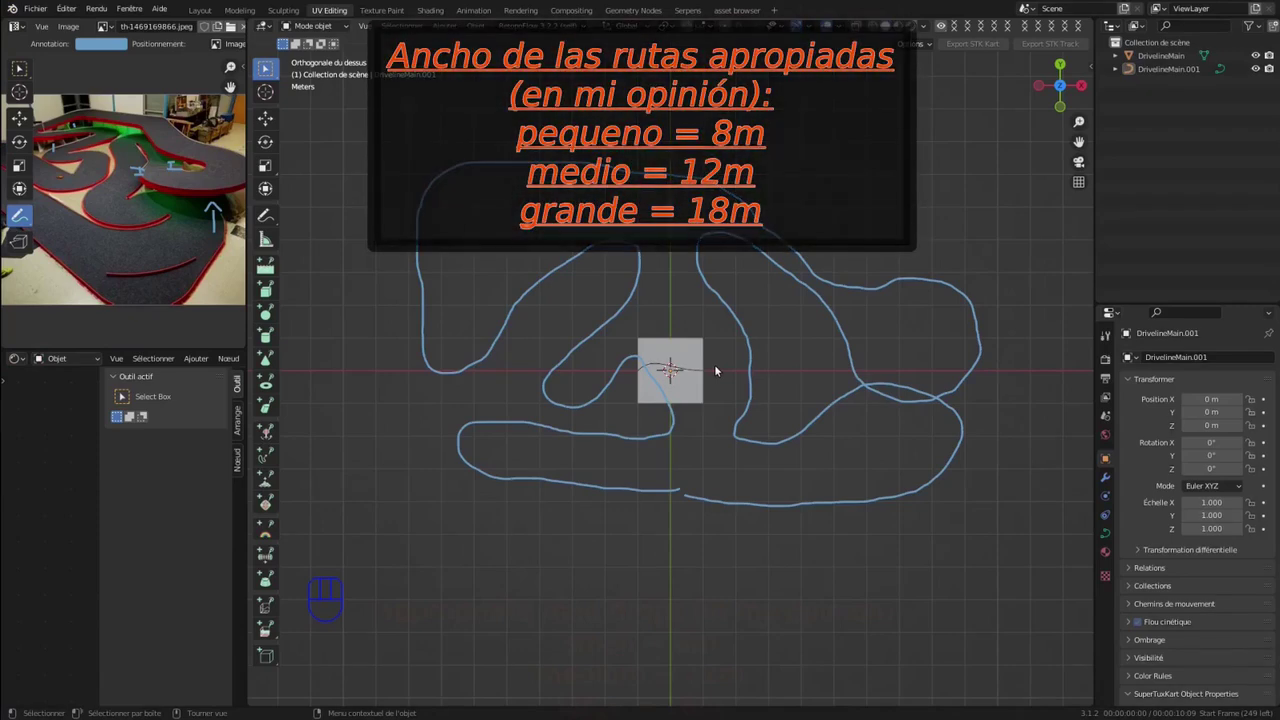
Step: Show the plane's transform dimensions and scale its mesh along the global X axis by a factor of 0.4 in Edit Mode
left_click(734, 366)
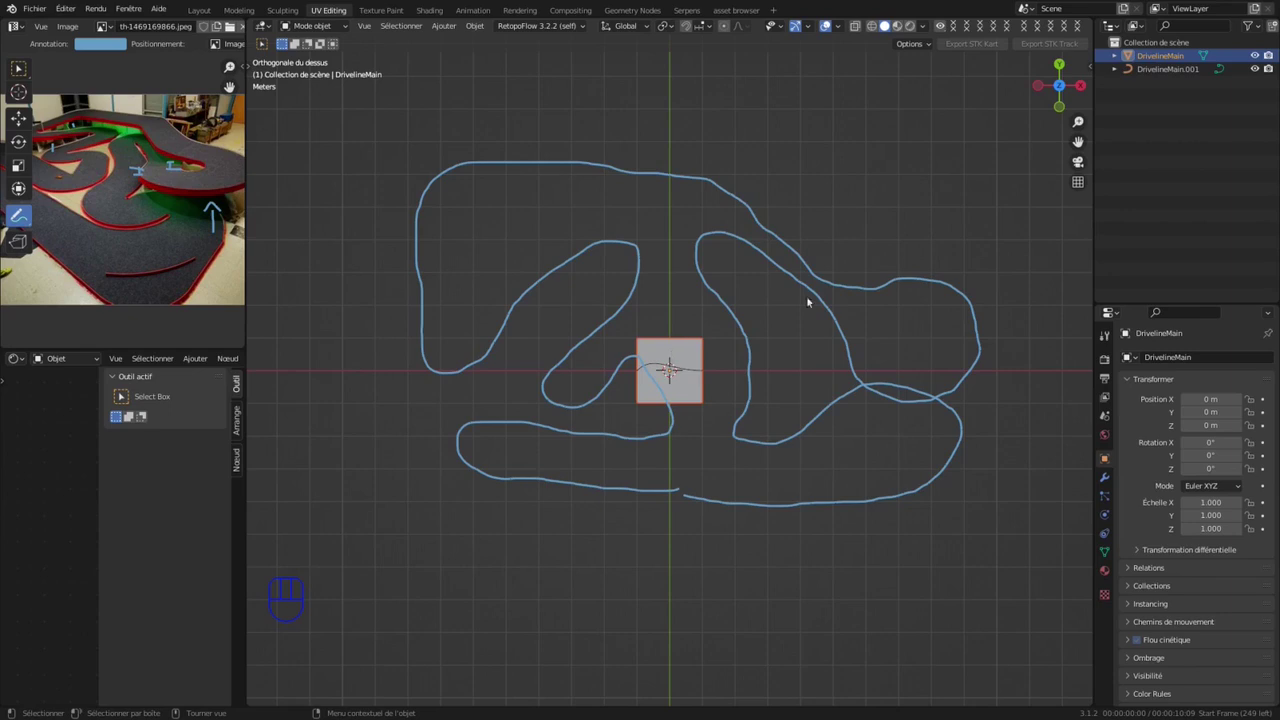
key("n")
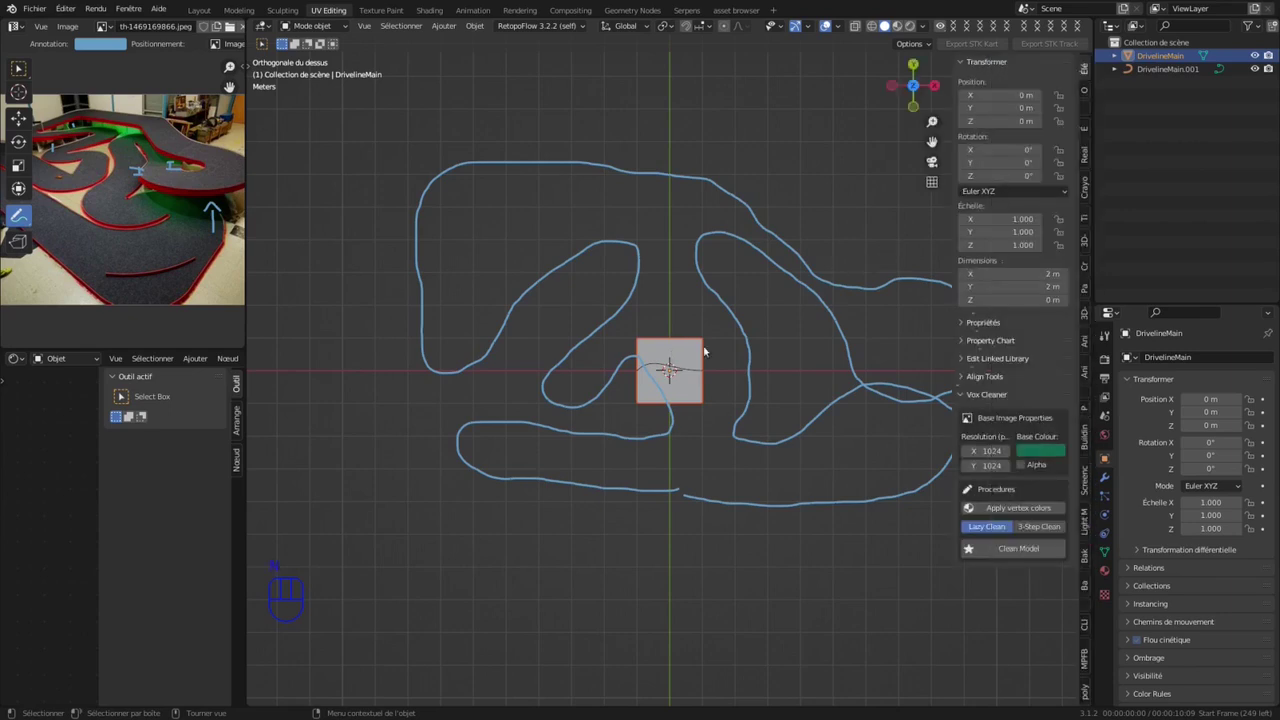
key("Tab")
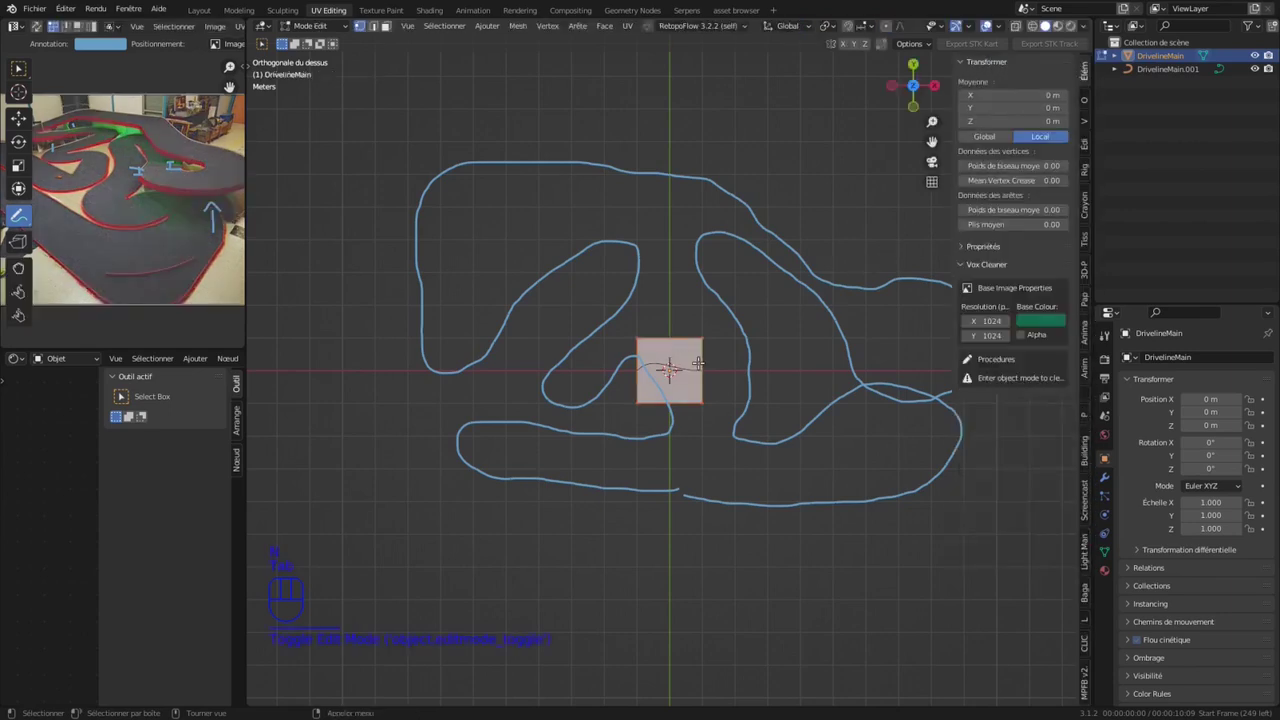
type("sx")
type(".5")
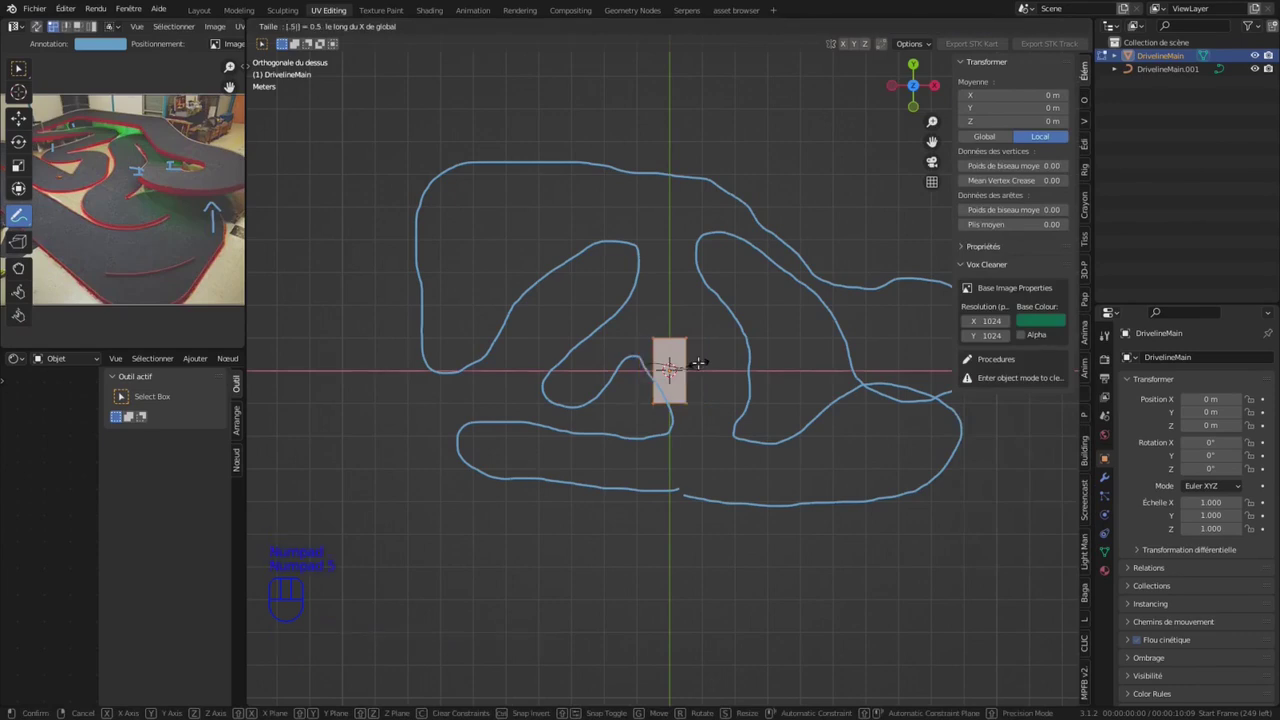
key("Return")
left_click(254, 696)
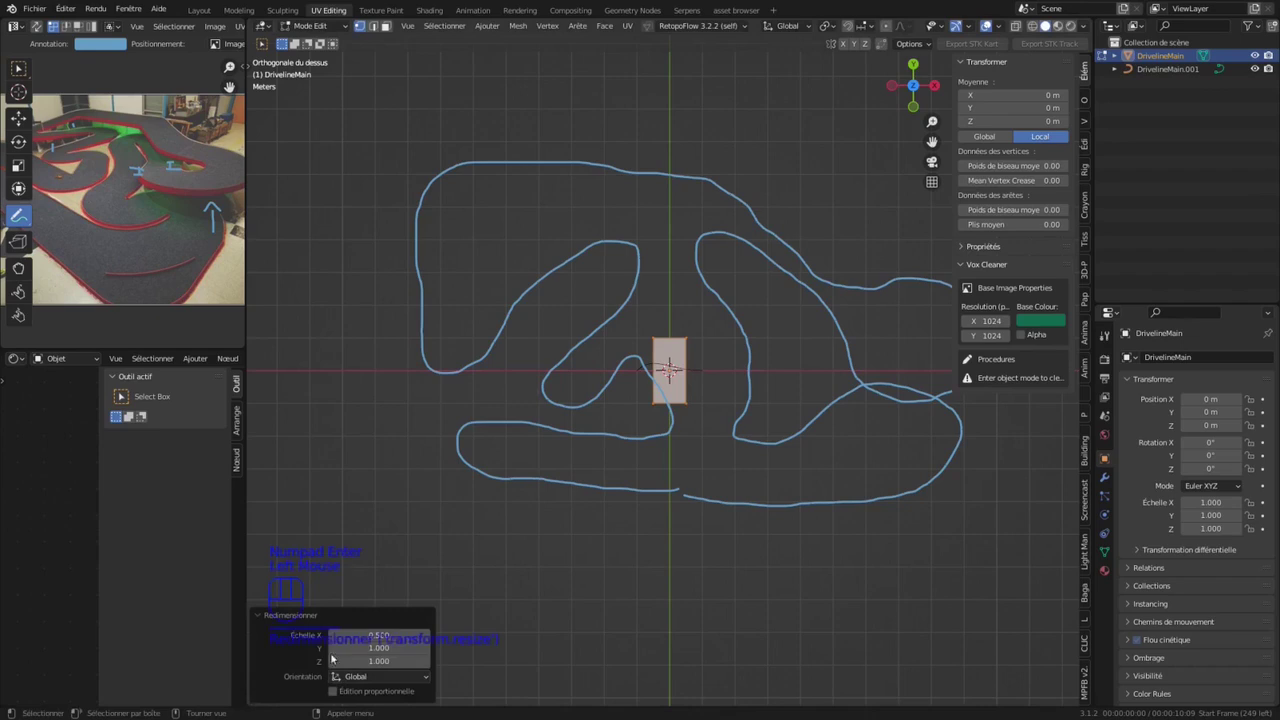
double_click(374, 636)
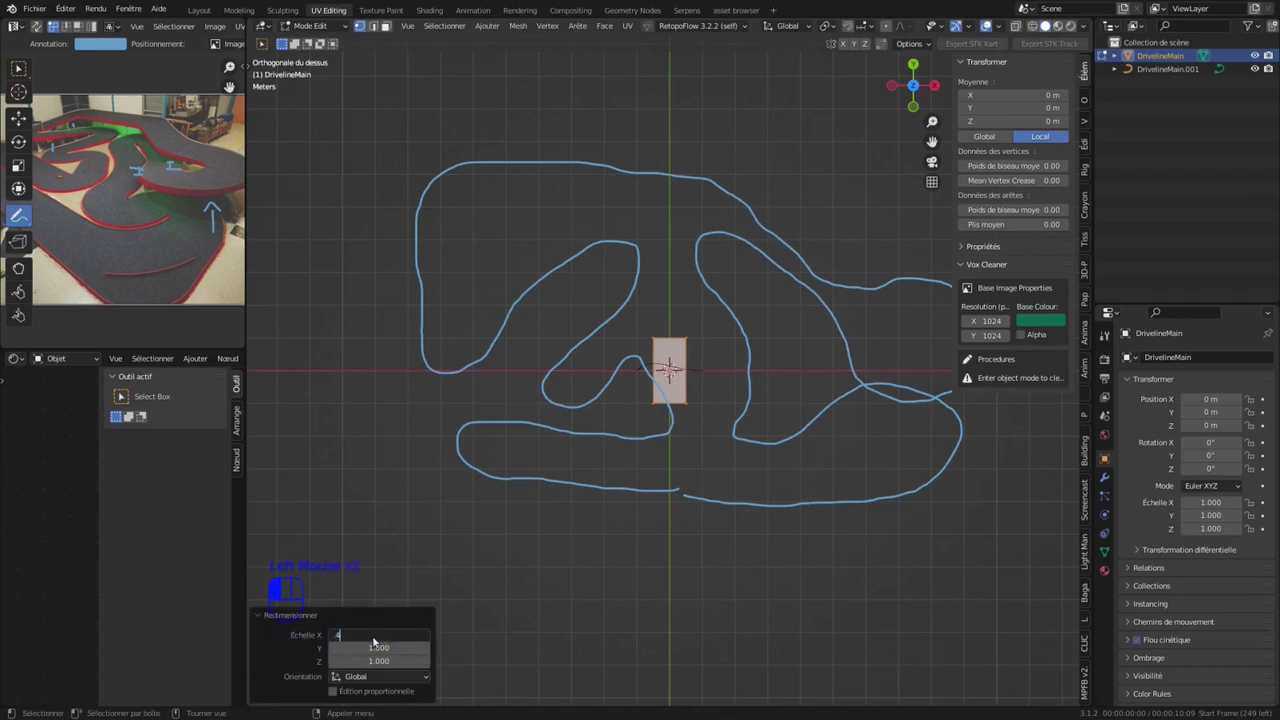
type(".4")
key("Return")
key("Tab")
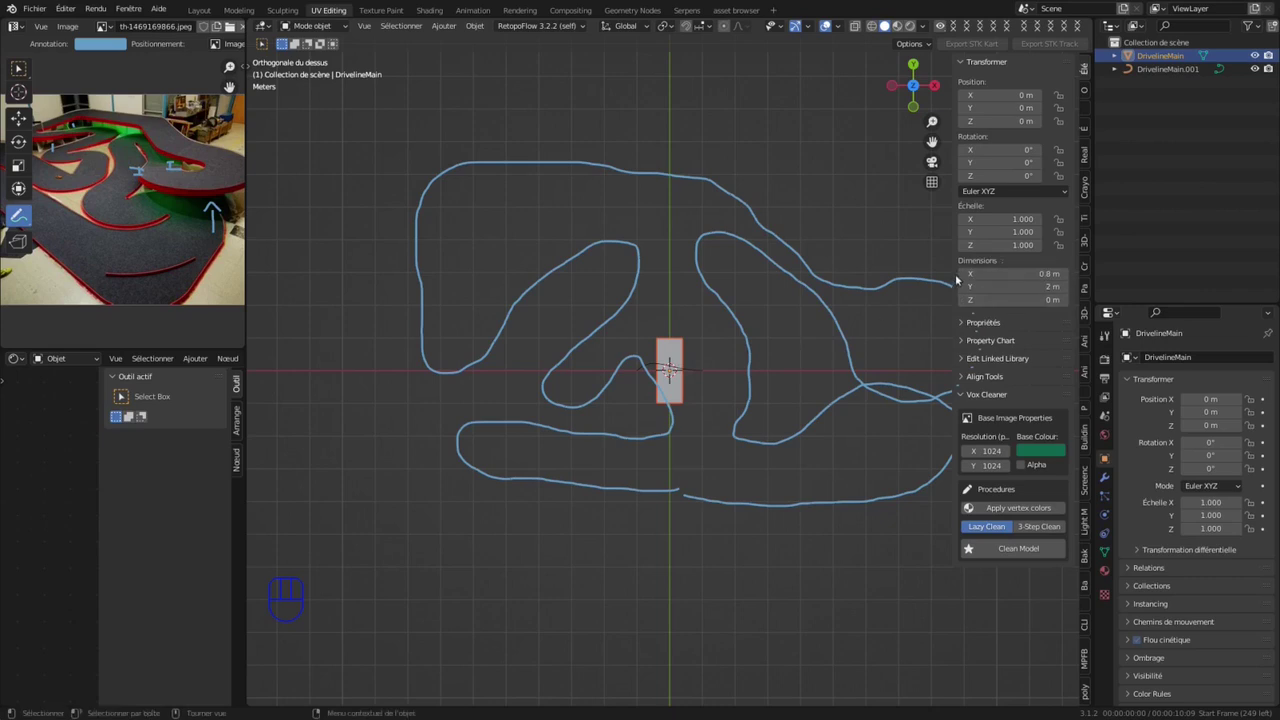
Step: Add an Array modifier to the plane and set its fit type to Fit Length (Ajuster à la longueur)
left_click(1105, 479)
left_click(1162, 358)
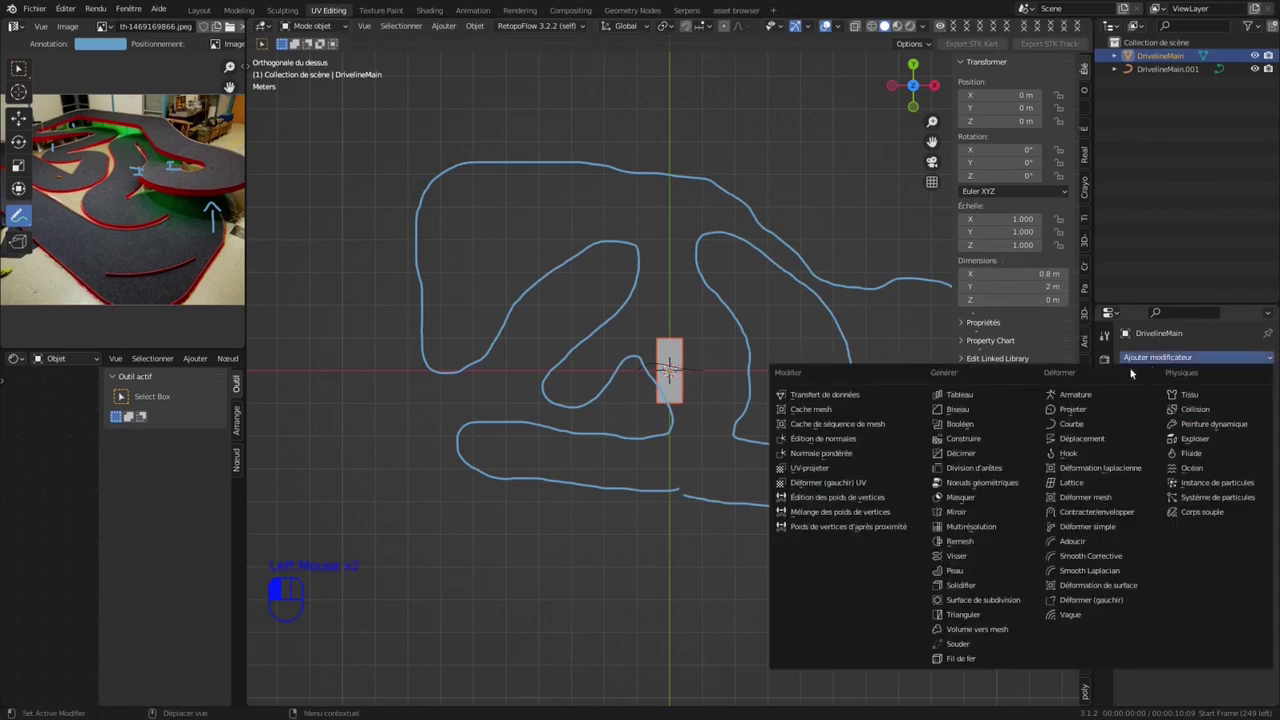
left_click(958, 396)
left_click(1222, 429)
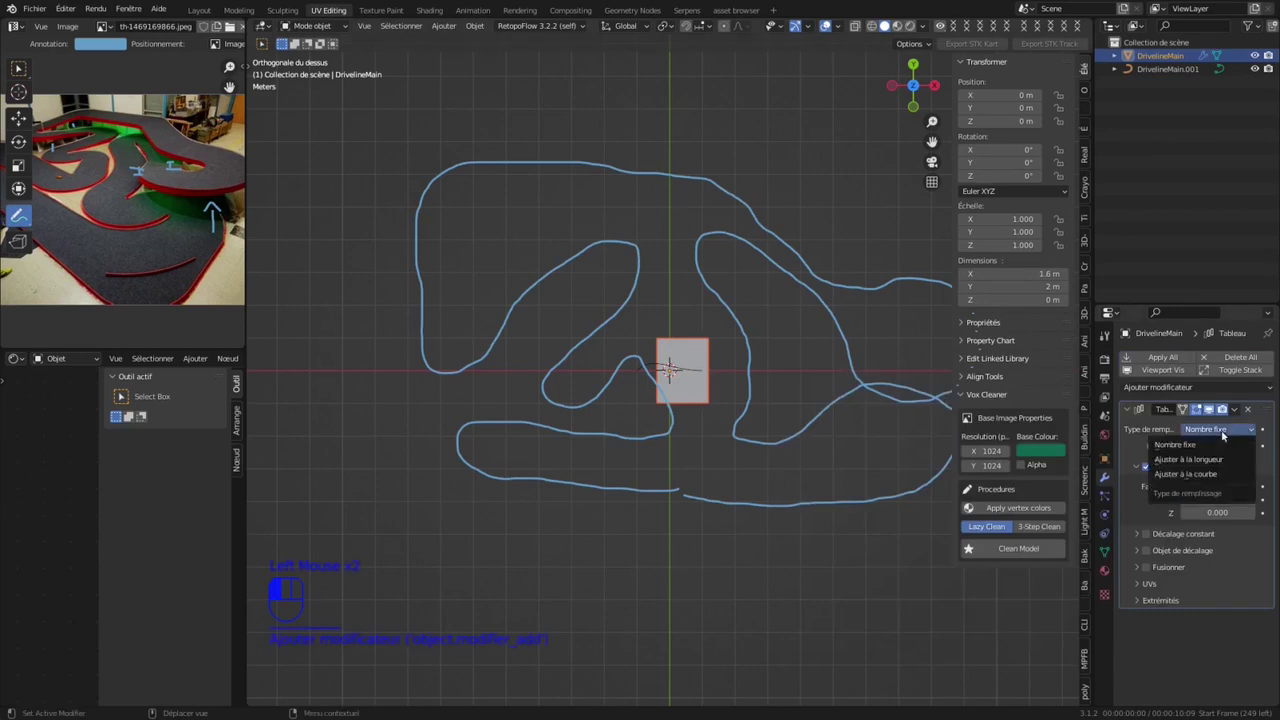
left_click(1206, 460)
left_click(1129, 411)
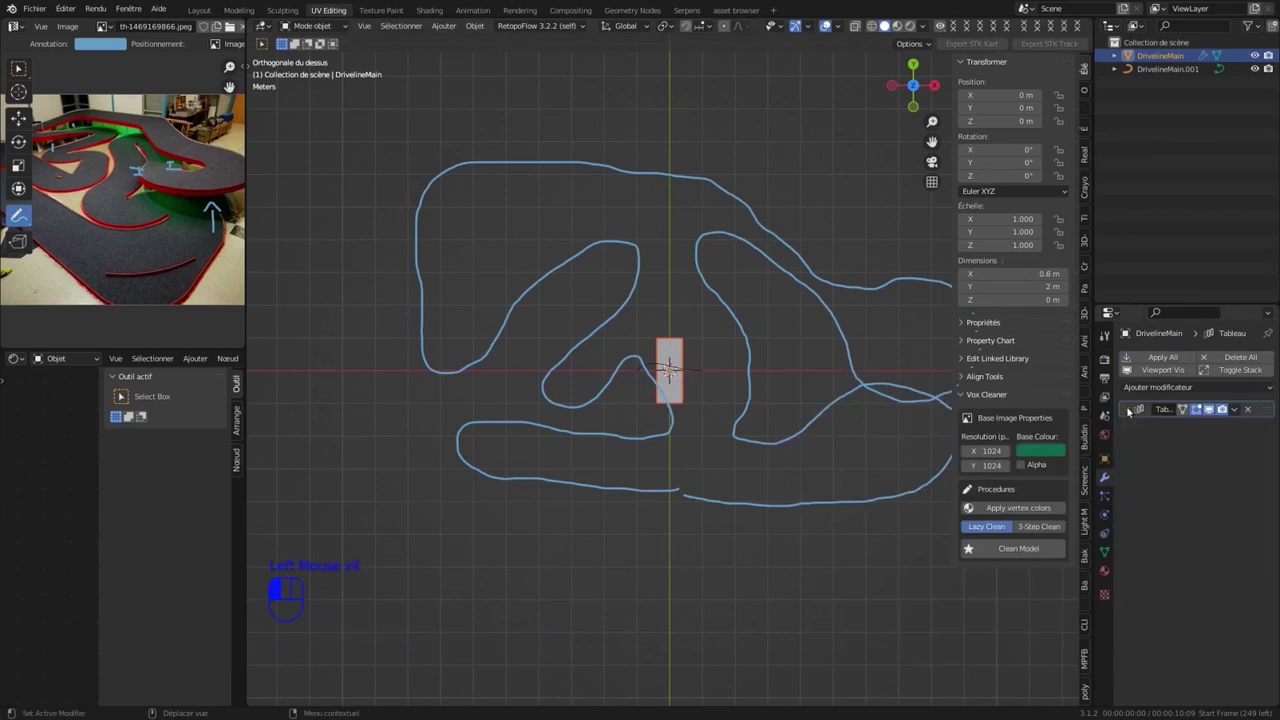
Step: Add a Curve modifier to the plane with DrivelineMain.001 as its curve object, and hide the modifiers in the viewport
left_click(1155, 387)
left_click(1080, 454)
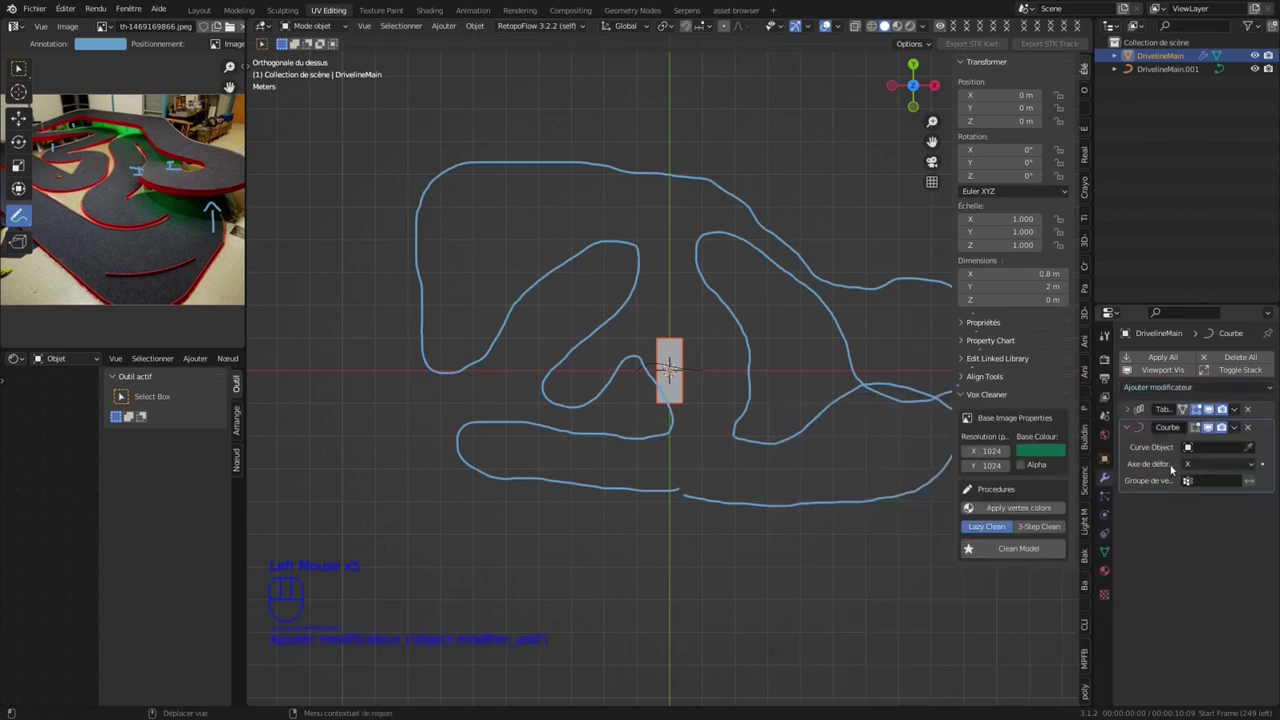
left_click(1228, 448)
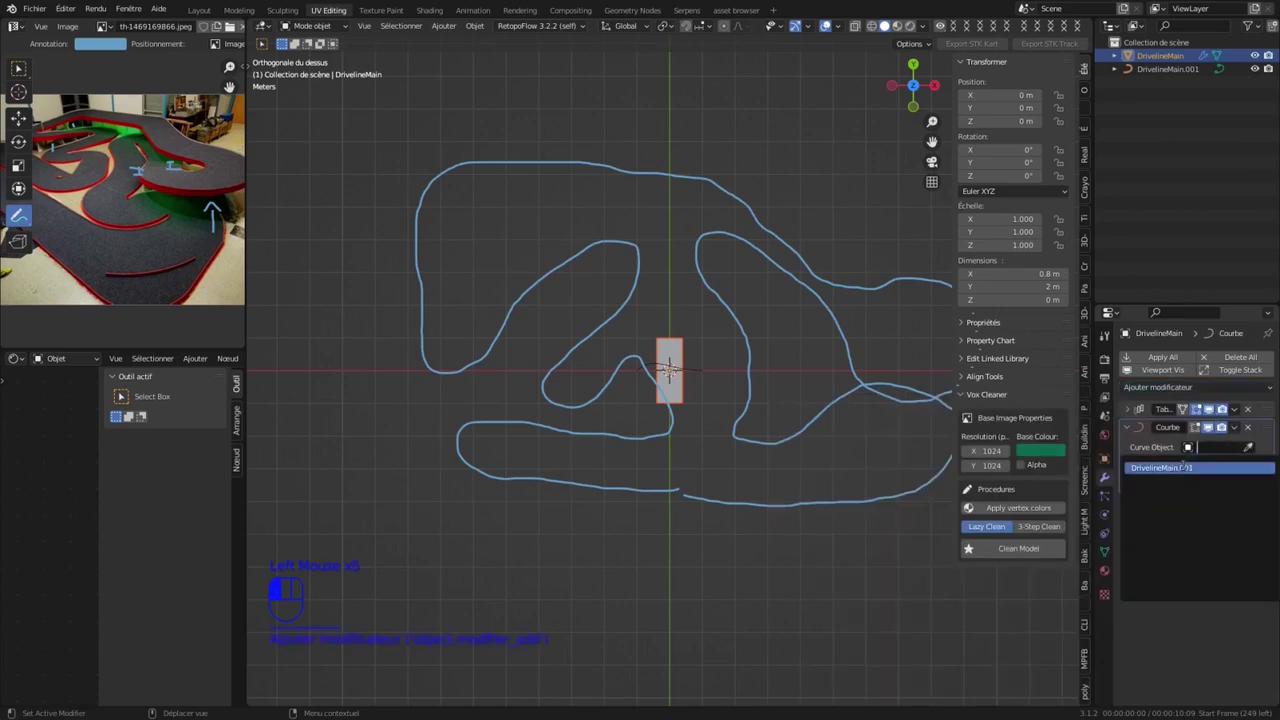
left_click(1183, 467)
left_click(1128, 427)
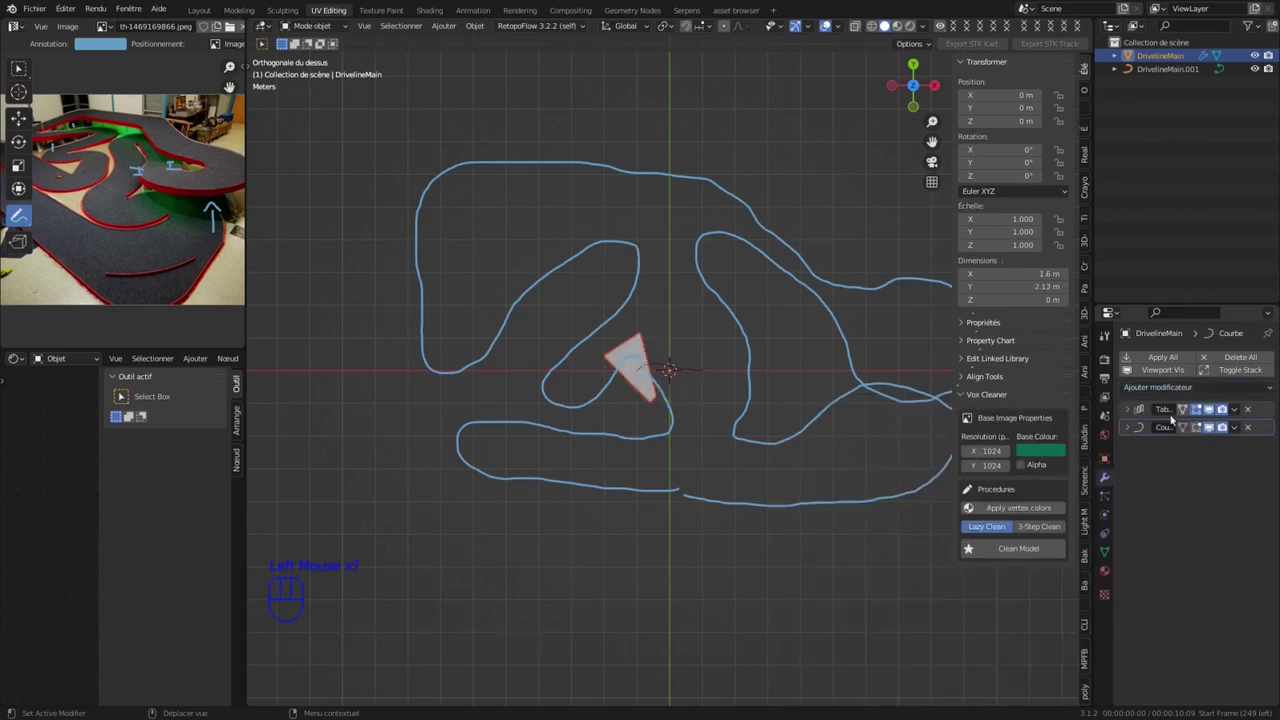
left_click(1177, 376)
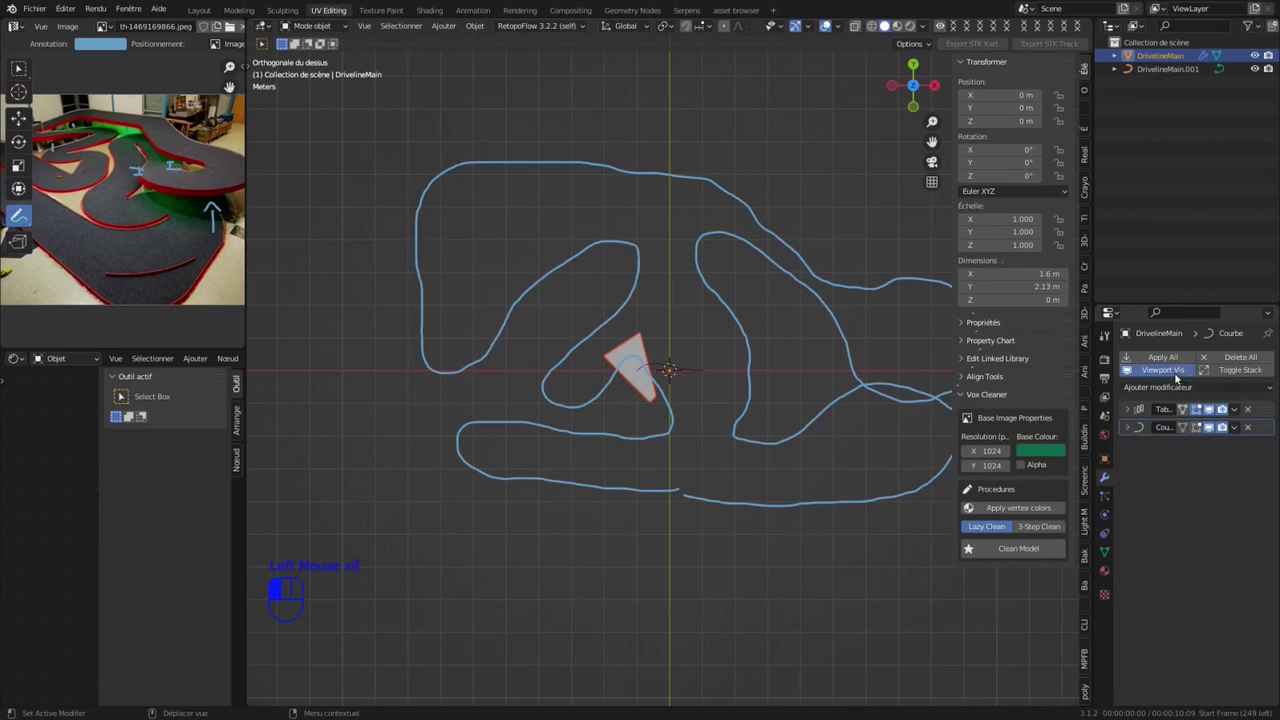
Step: Move the curve's first control point to the gap in the sketched circuit, about X 0.04 m, Y -3.67 m, and rotate it along the line
left_click(672, 385)
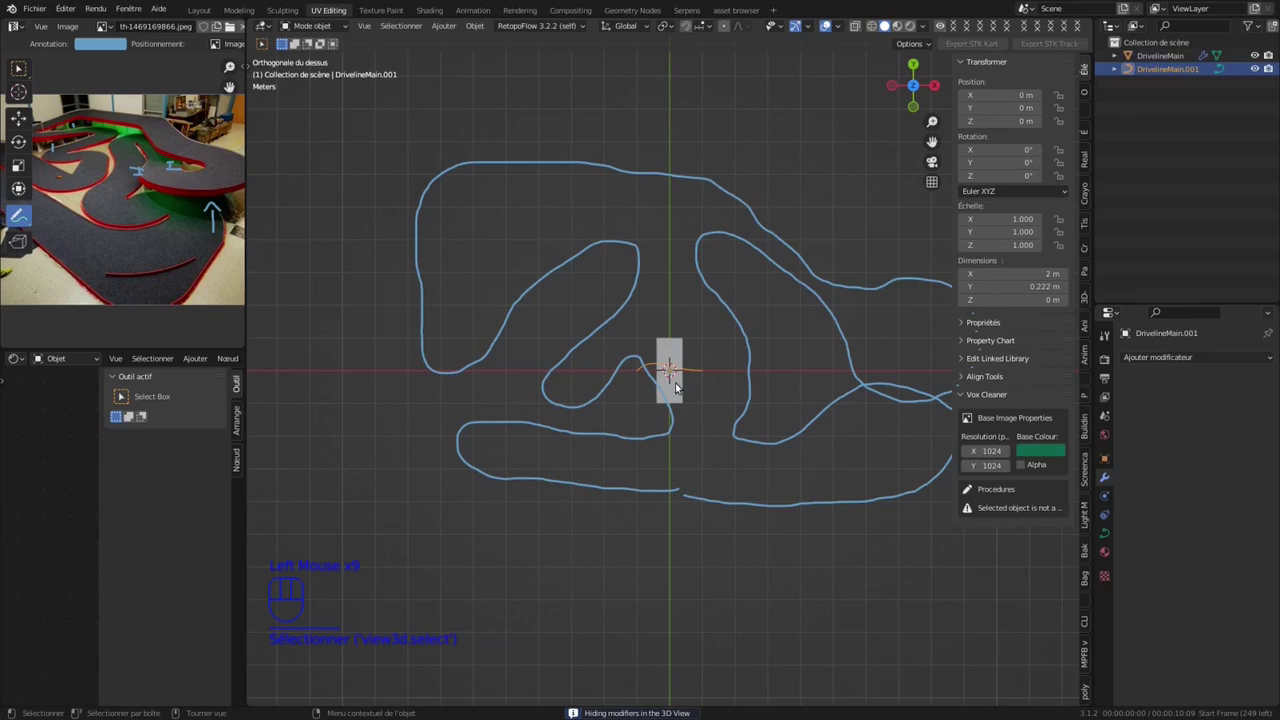
key("Tab")
left_click(637, 371)
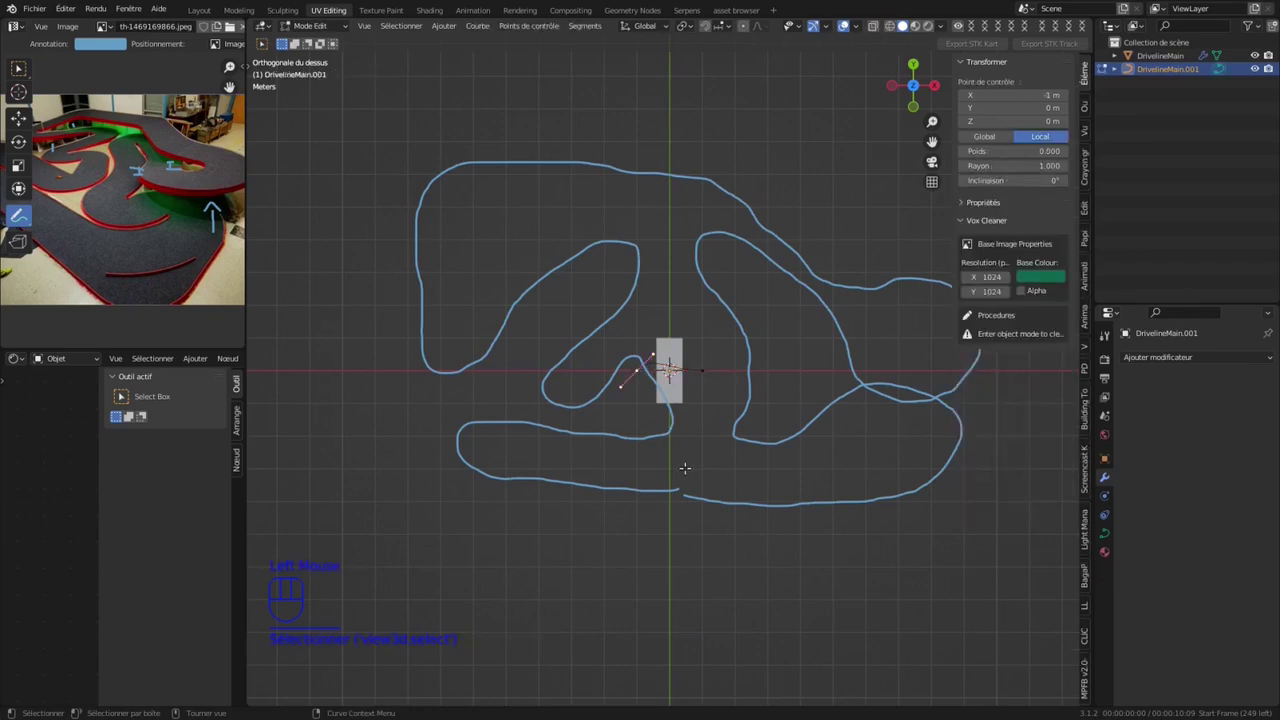
key("g")
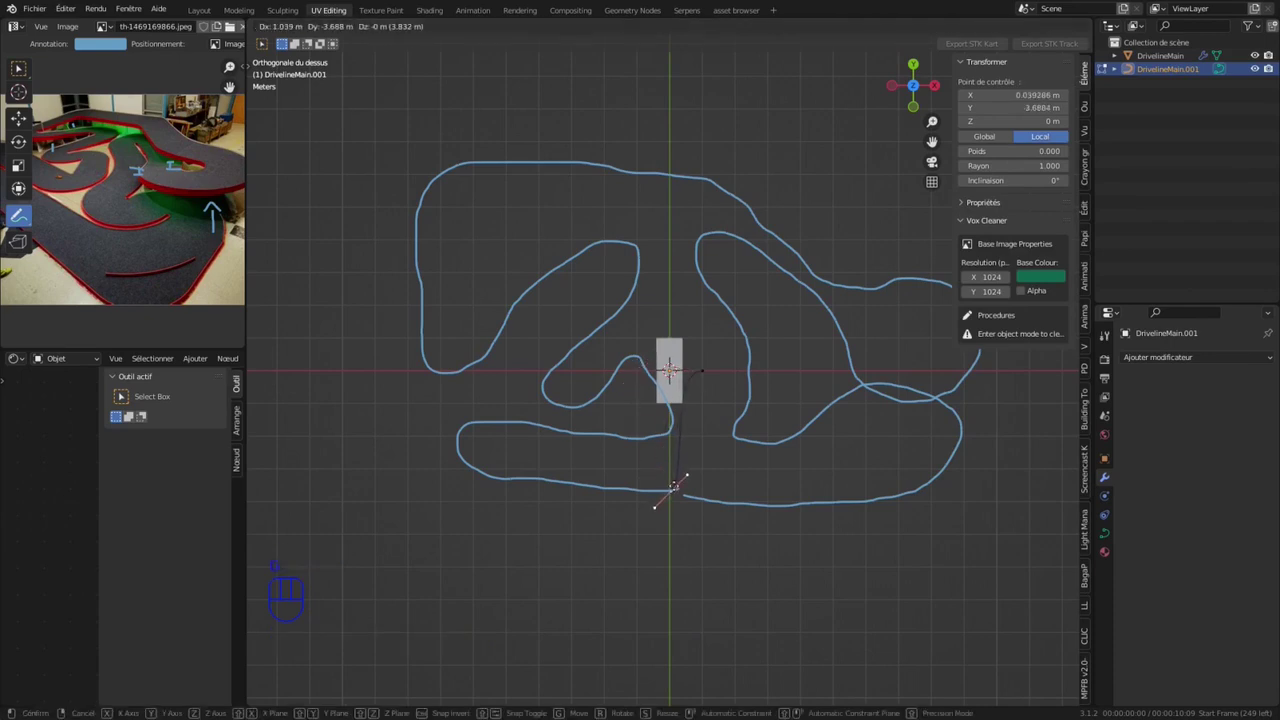
left_click(677, 489)
key("r")
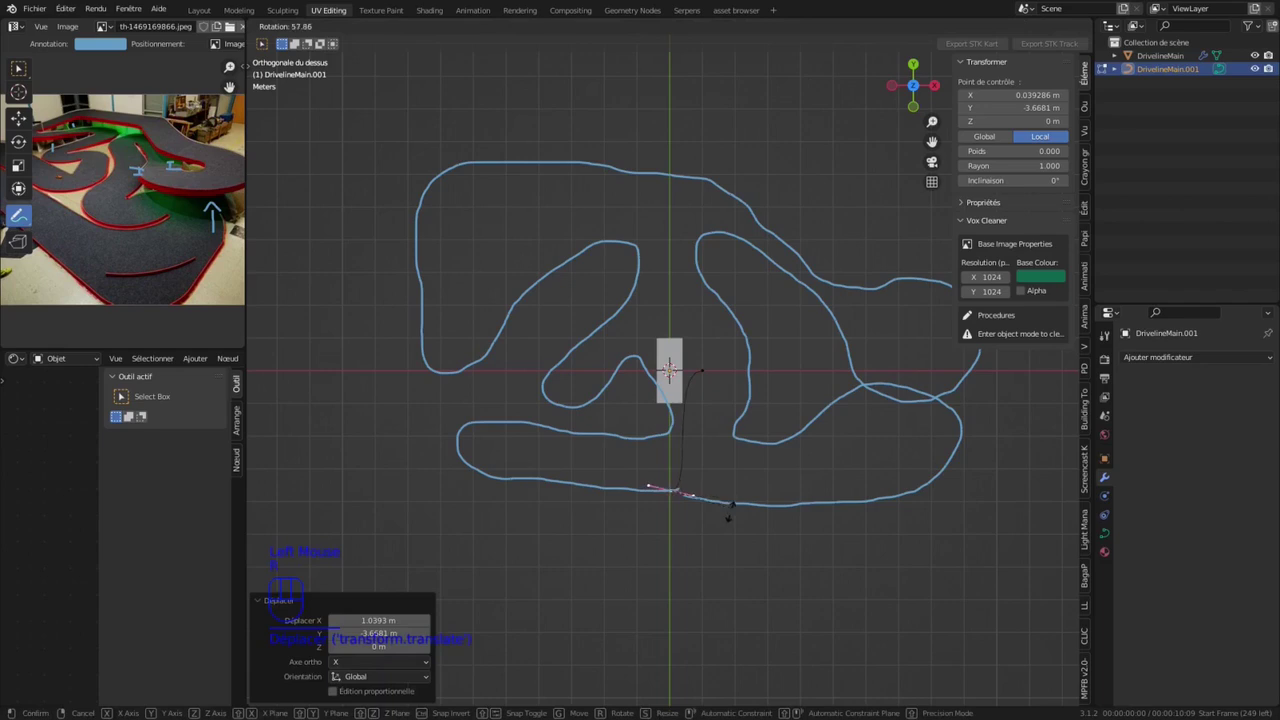
left_click(729, 488)
Step: Move the curve's second control point onto the start of the sketched circuit's lower-right bend, about X 7.48 m, Y -3.71 m
left_click(703, 372)
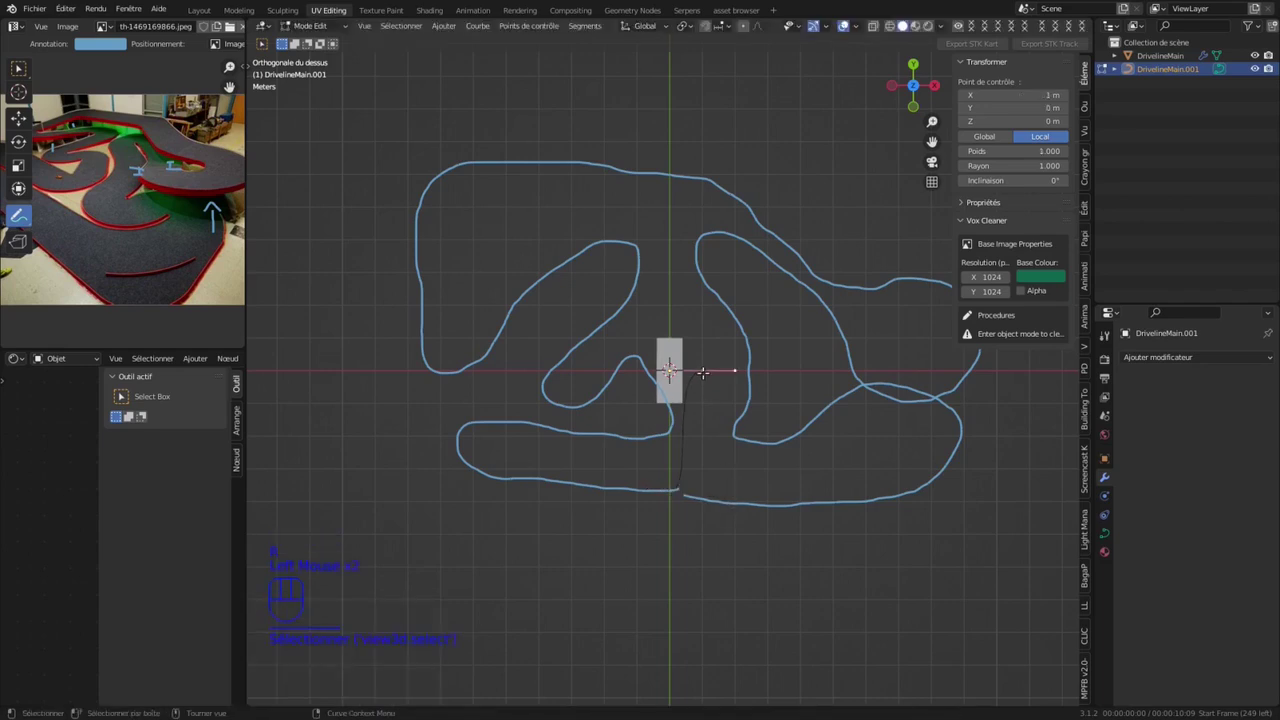
key("g")
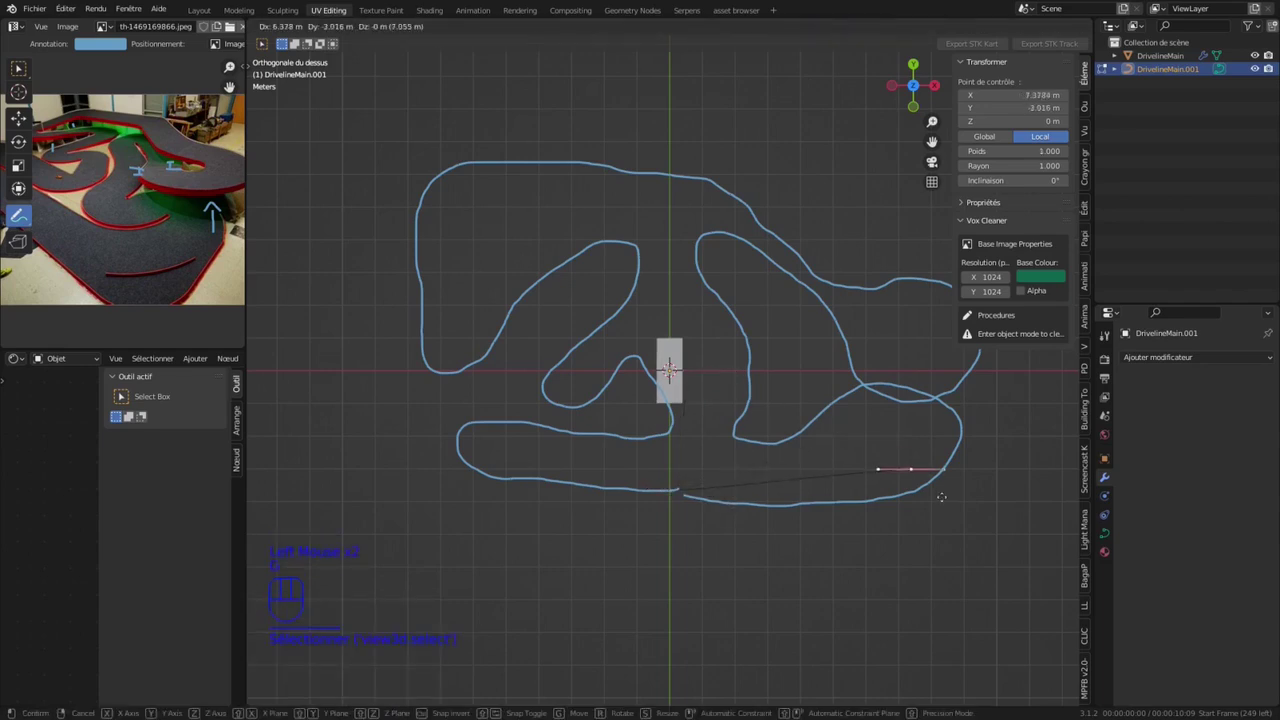
key("g")
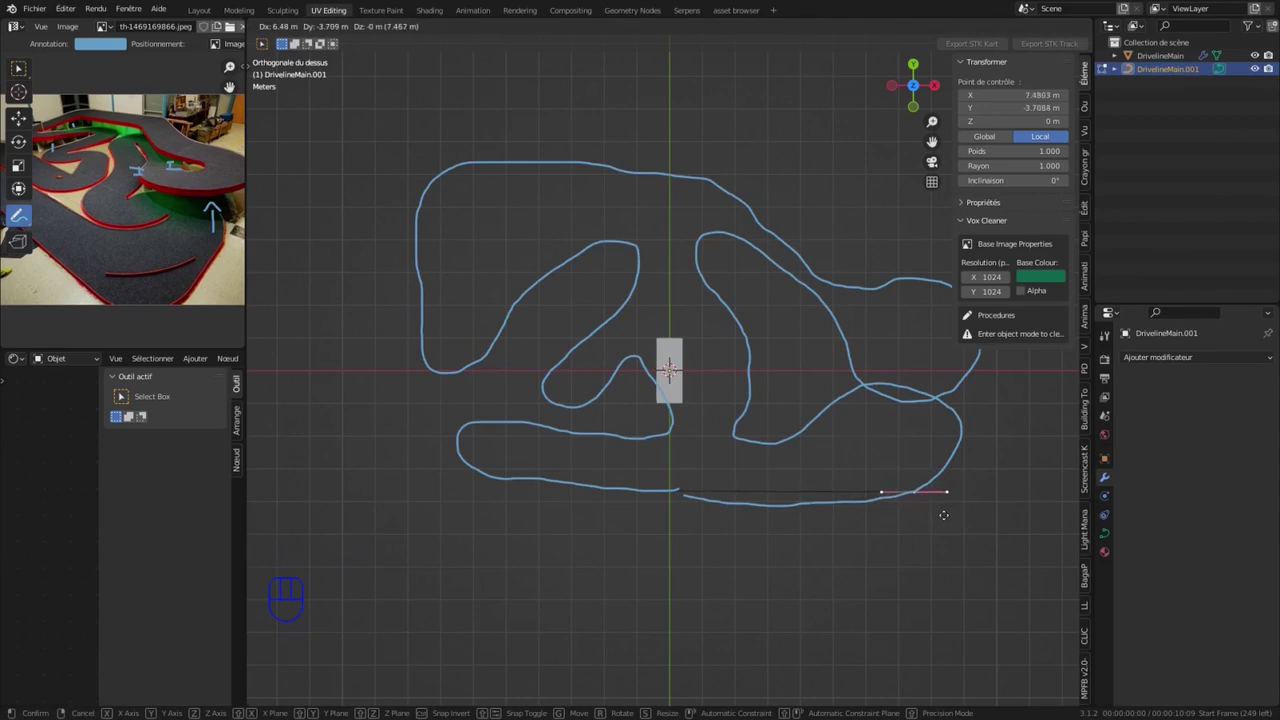
left_click(943, 514)
Step: Shift the curve's first control point to the right end of the gap in the sketch, about X 0.59 m, Y -3.77 m
left_click(668, 491)
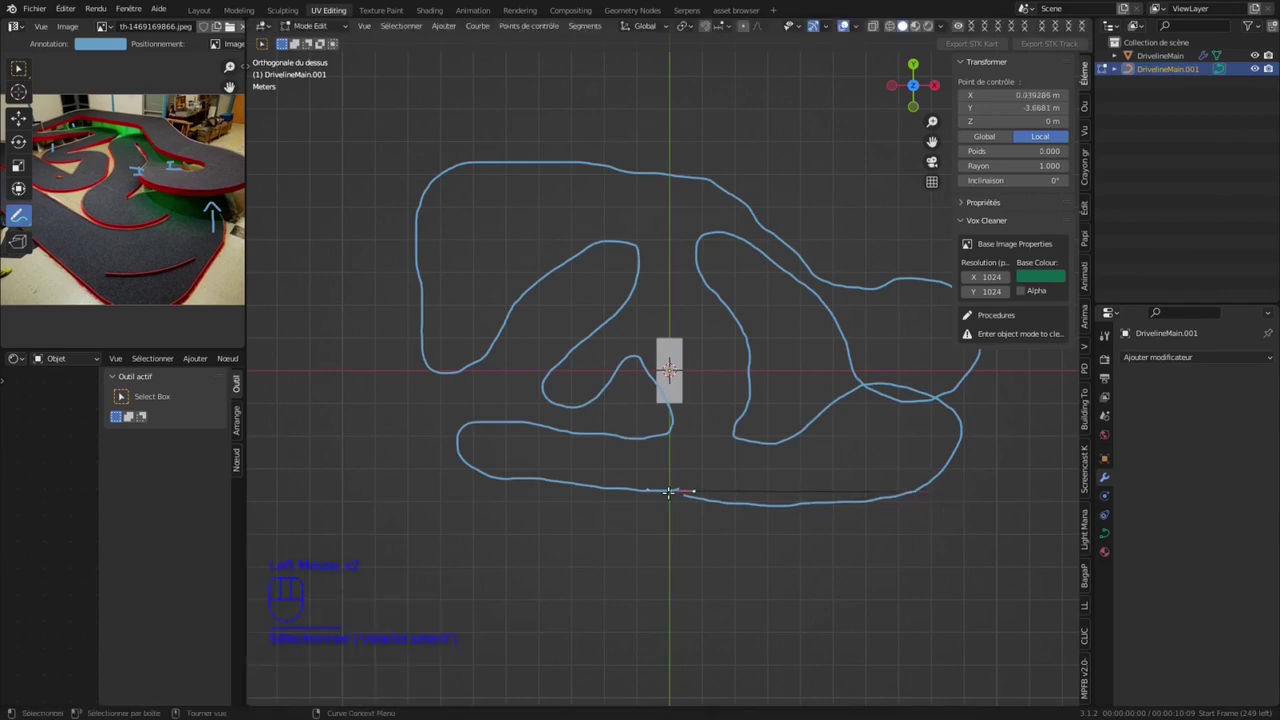
key("g")
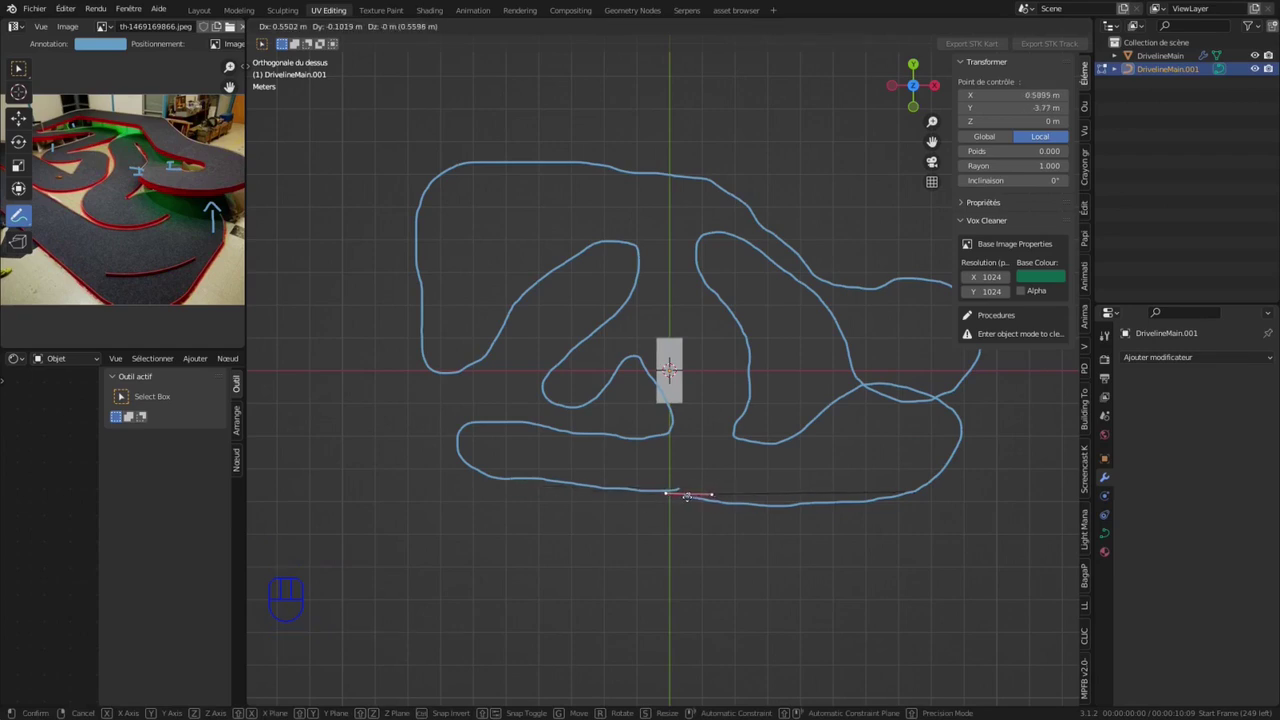
left_click(686, 496)
Step: Extrude the curve's end point up to the sketched crossing, about X 7.11 m, Y -0.26 m, and rotate the new point by 180°
left_click(924, 502)
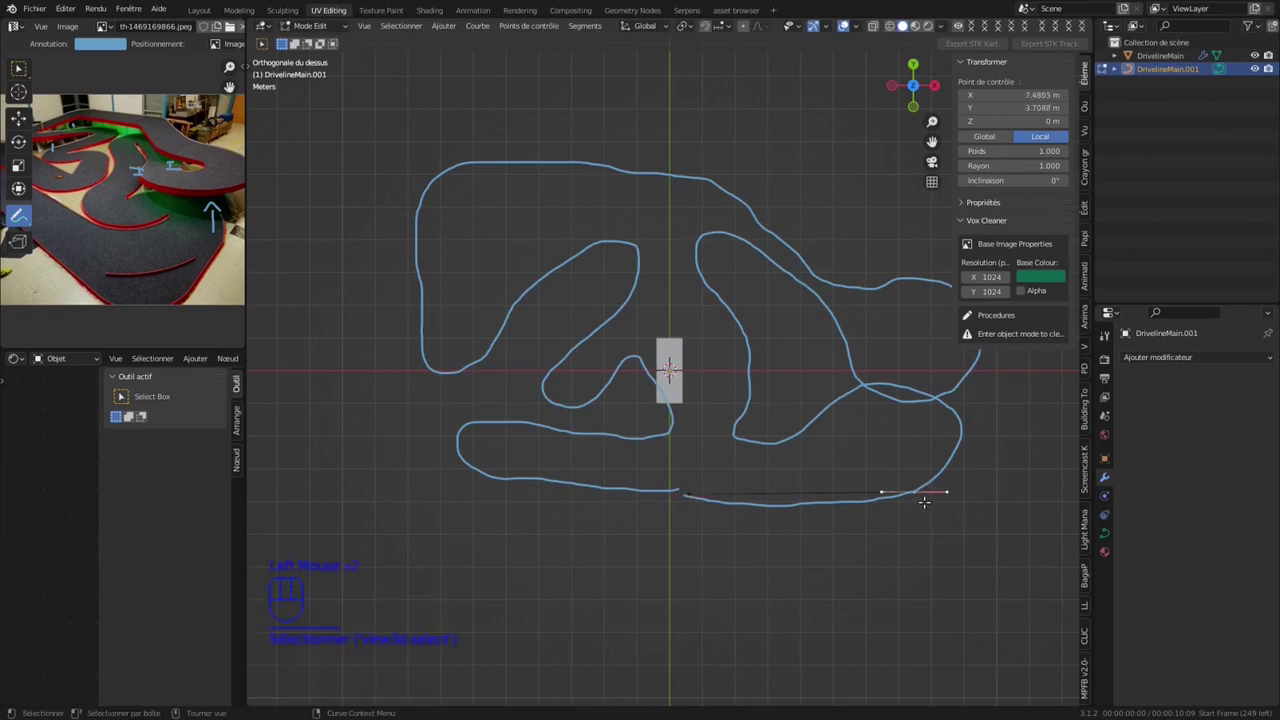
key("e")
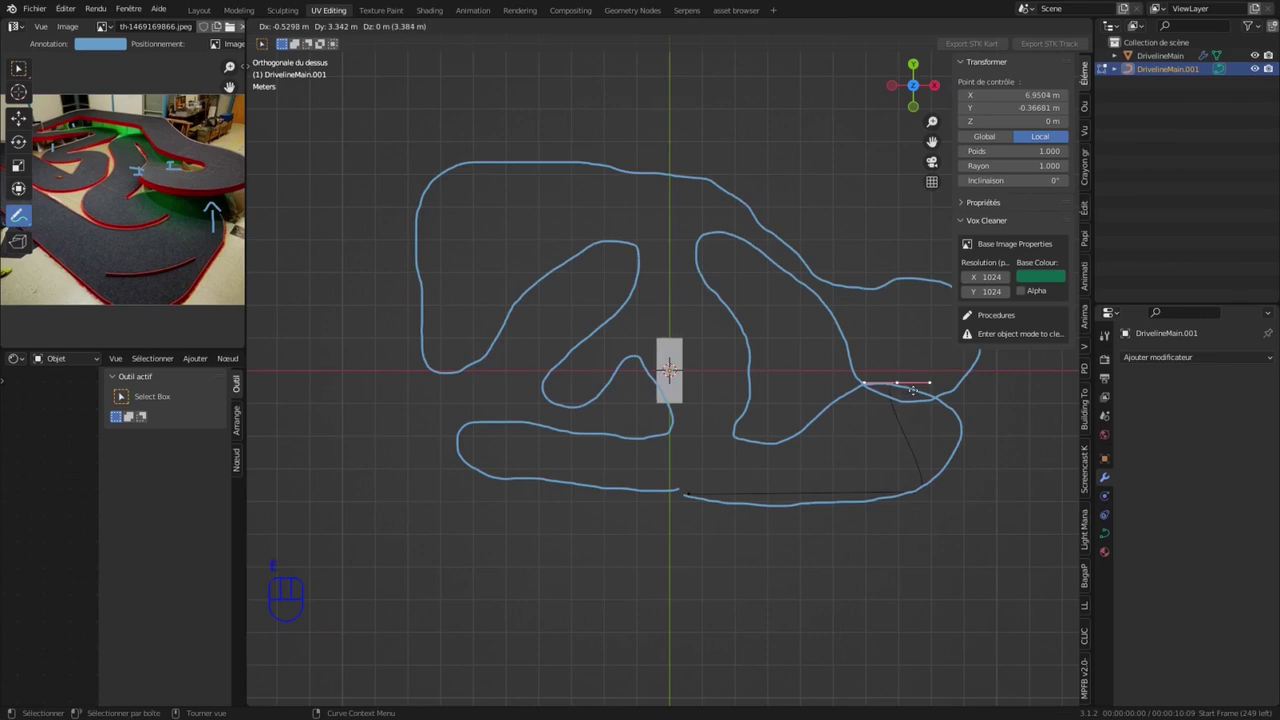
left_click(916, 387)
key("r")
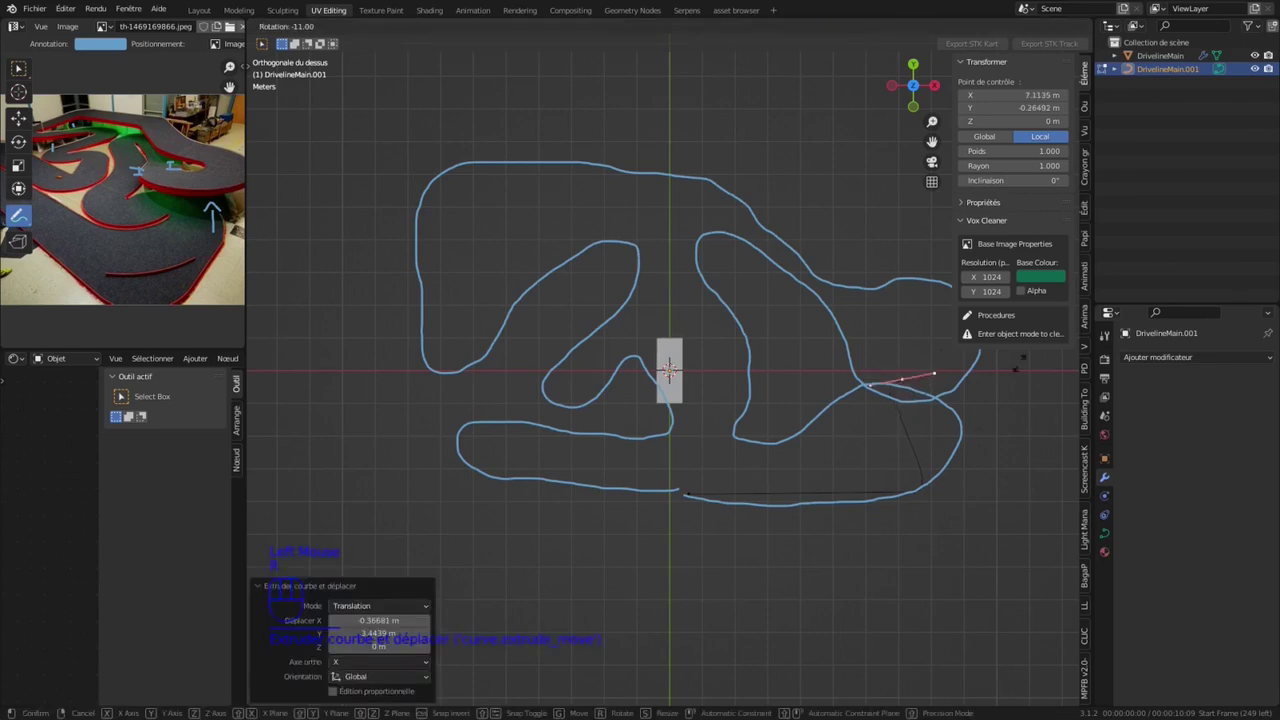
left_click(794, 297)
double_click(404, 648)
type("-180")
key("Return")
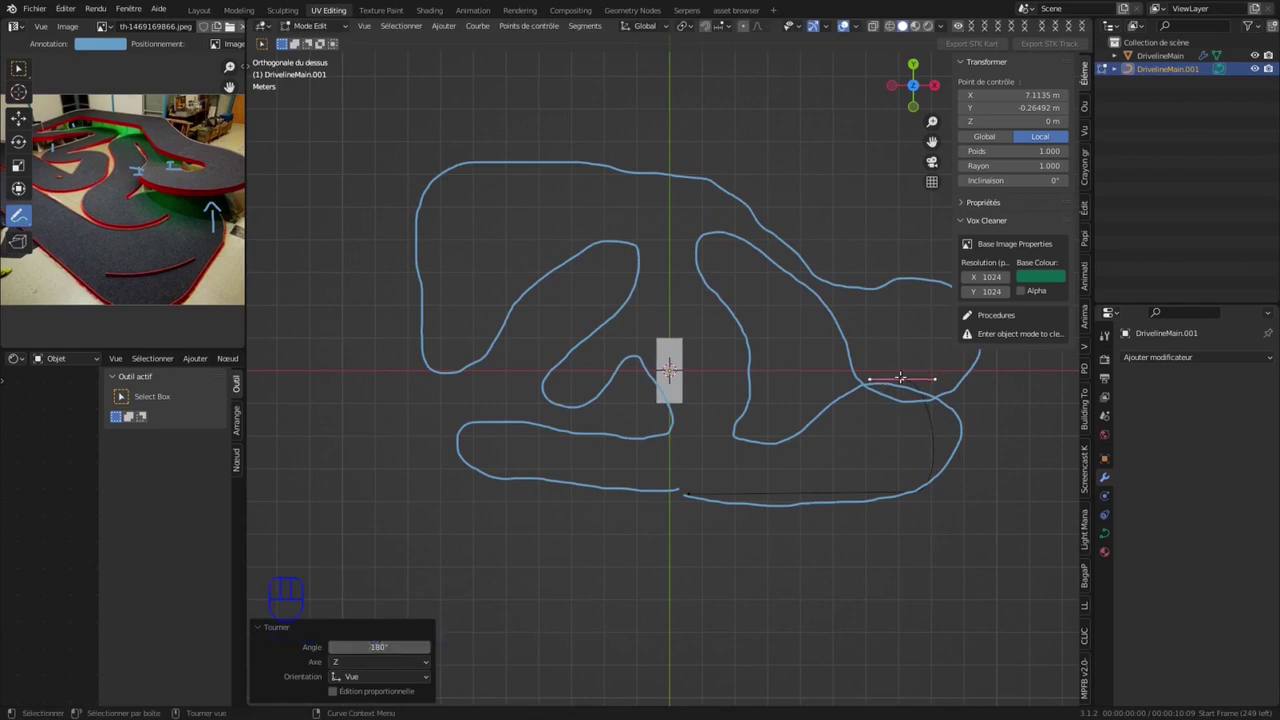
Step: Extrude two points around the inner bend, at about X 3.20 m, Y -2.26 m and X 2.43 m, Y -0.88 m, and rotate the last one
left_click_drag(900, 378, 771, 442)
left_click(773, 443)
key("e")
left_click_drag(735, 406, 725, 393)
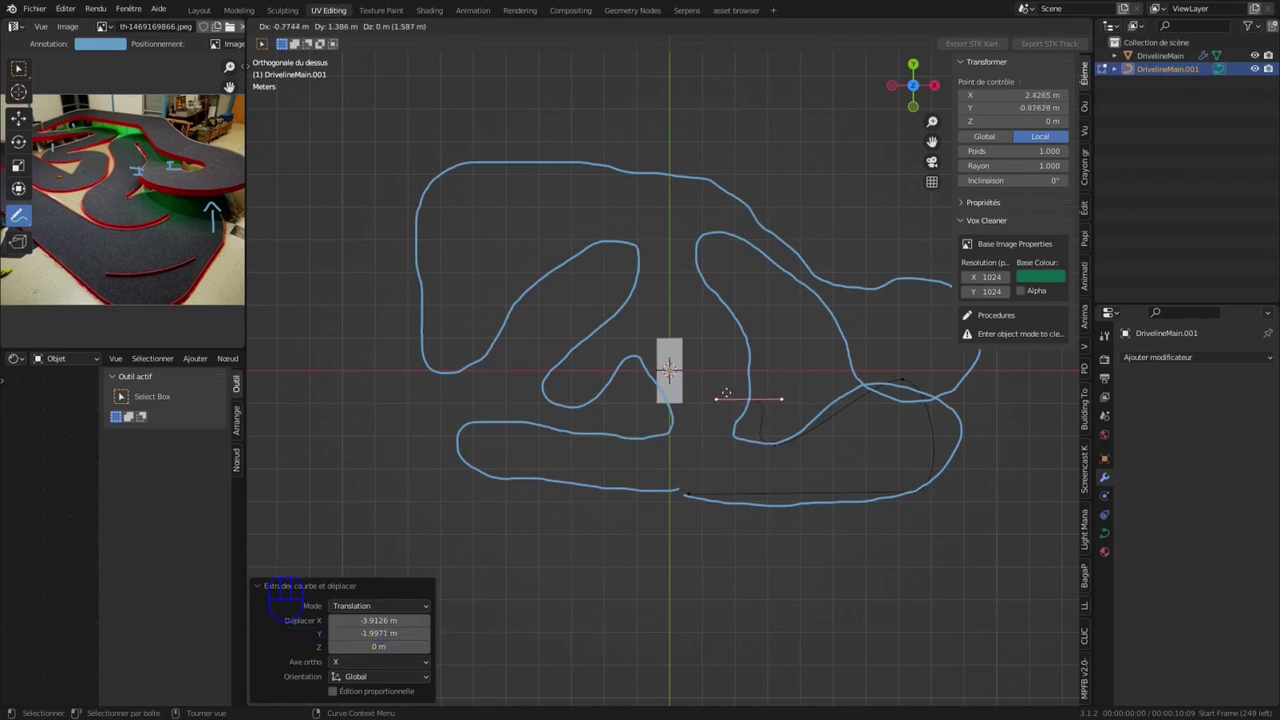
left_click(725, 393)
key("r")
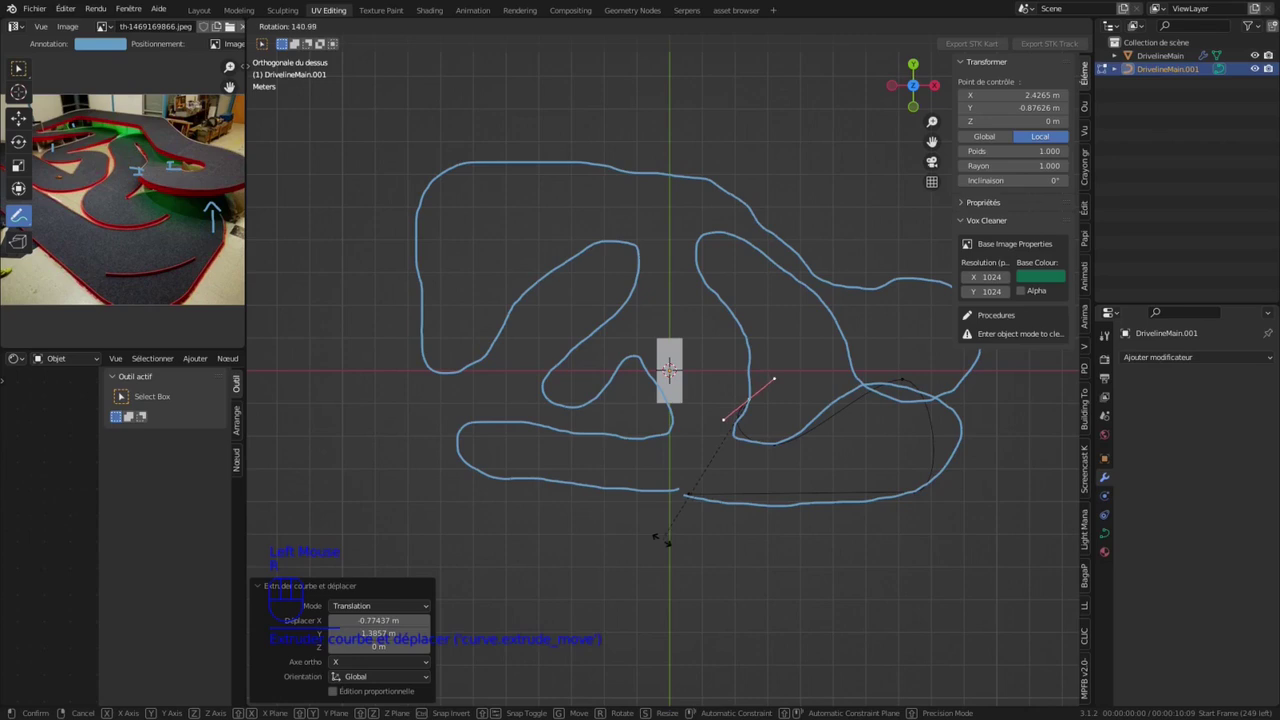
left_click(724, 538)
Step: Try lengthening the two facing handles at the inner bend by scaling them individually by about 1.49 and 1.58
double_click(735, 429)
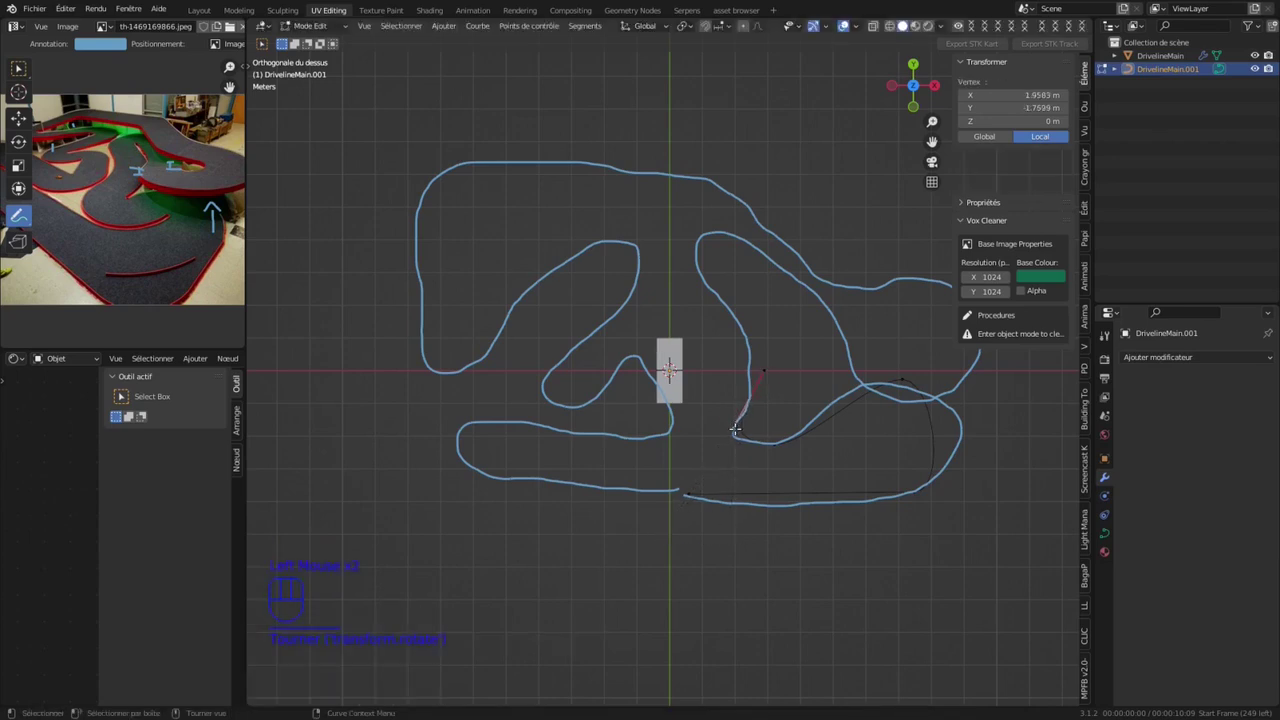
key("s")
left_click(762, 458)
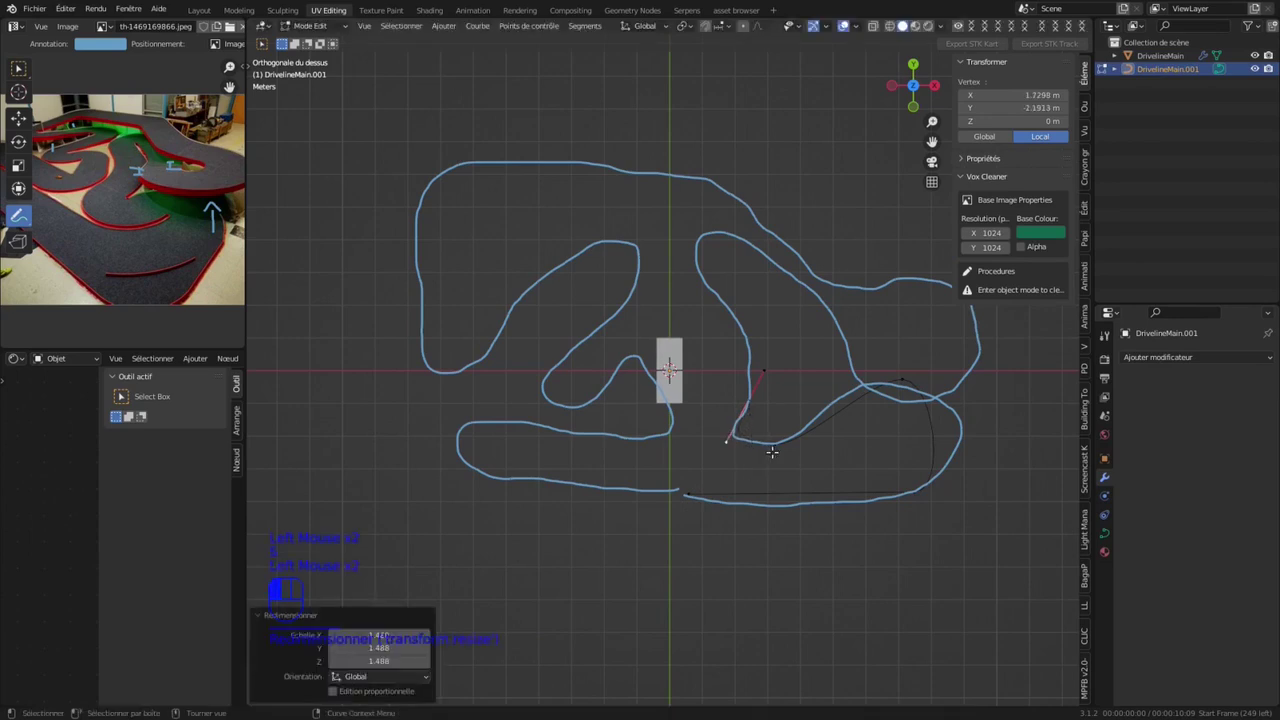
left_click(740, 451)
key("s")
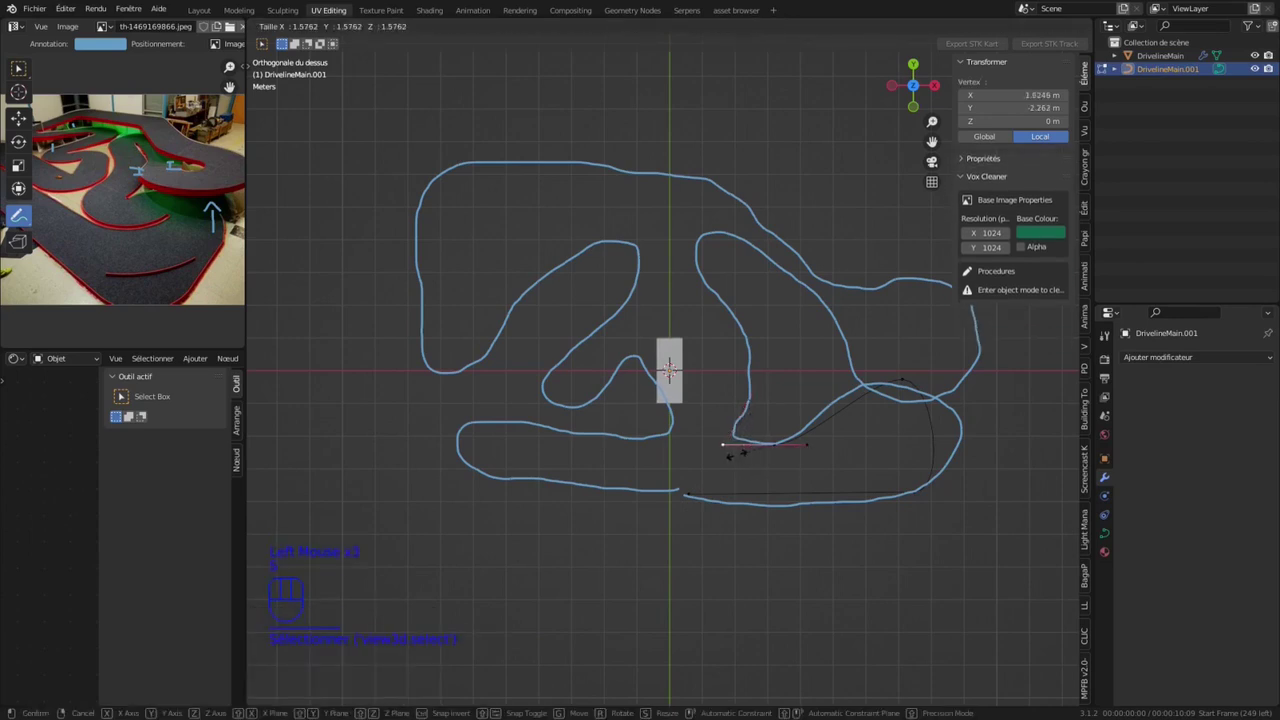
left_click(735, 453)
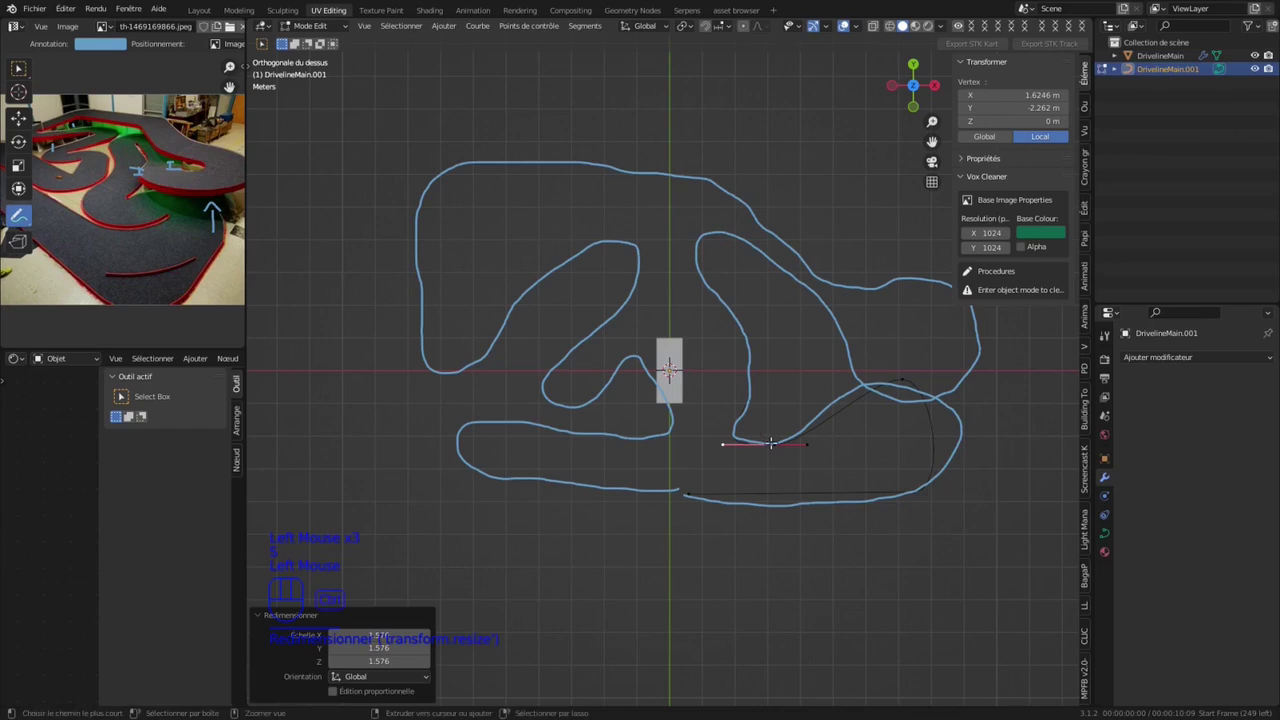
Step: Undo the individual scaling of the two inner-bend handles
key("ctrl+z")
key("ctrl+z")
key("ctrl+z")
key("ctrl+z")
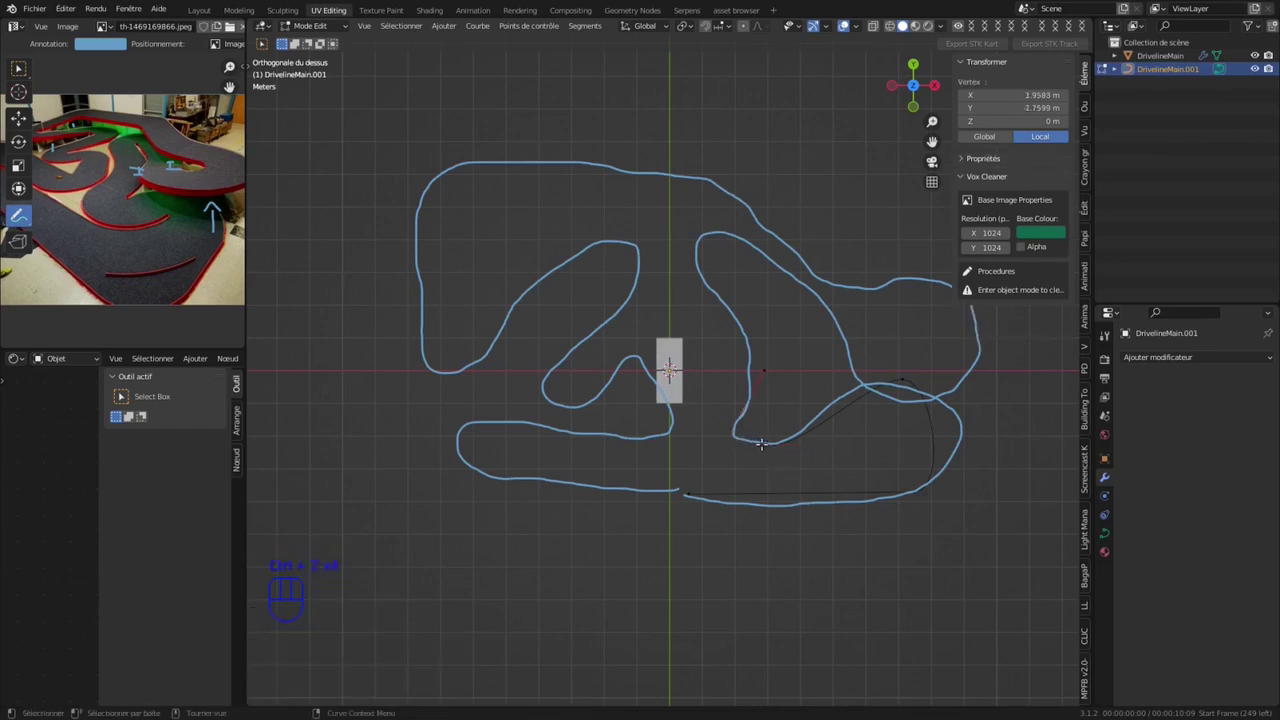
Step: Select the two facing handles at the inner bend together and scale them up by about 1.5
left_click(740, 443, "shift")
left_click_drag(721, 419, 747, 466)
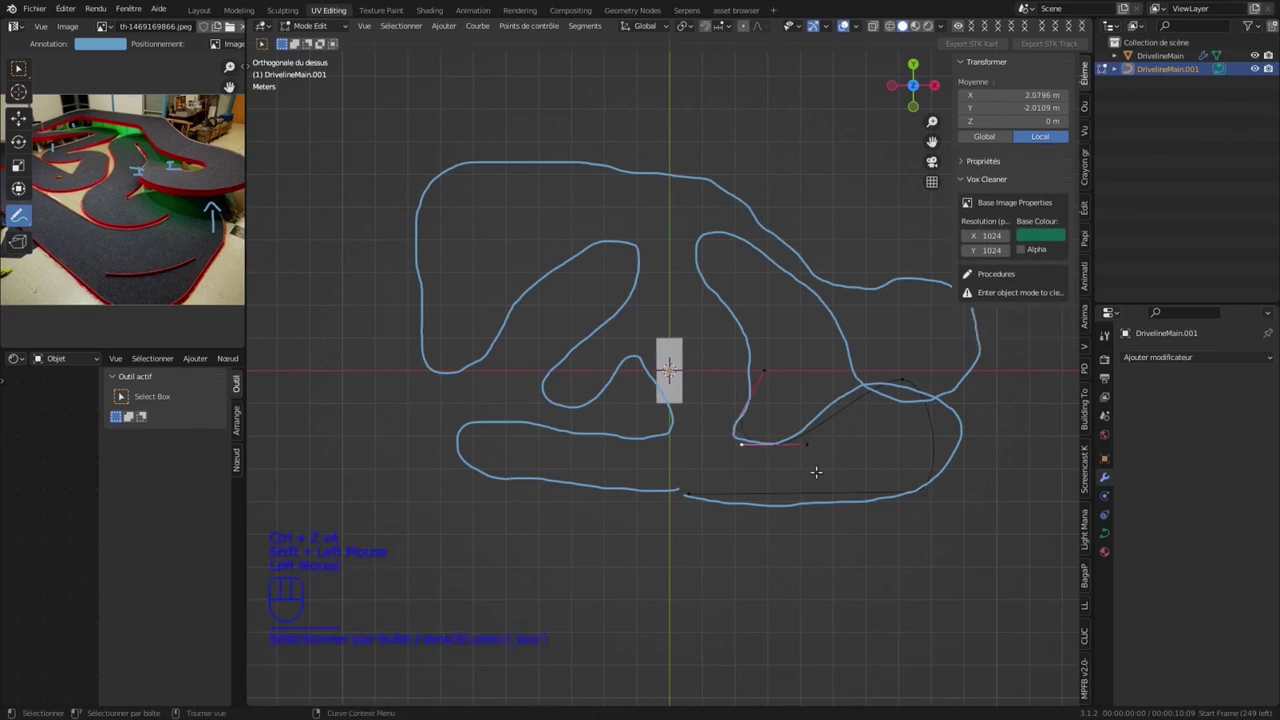
key("s")
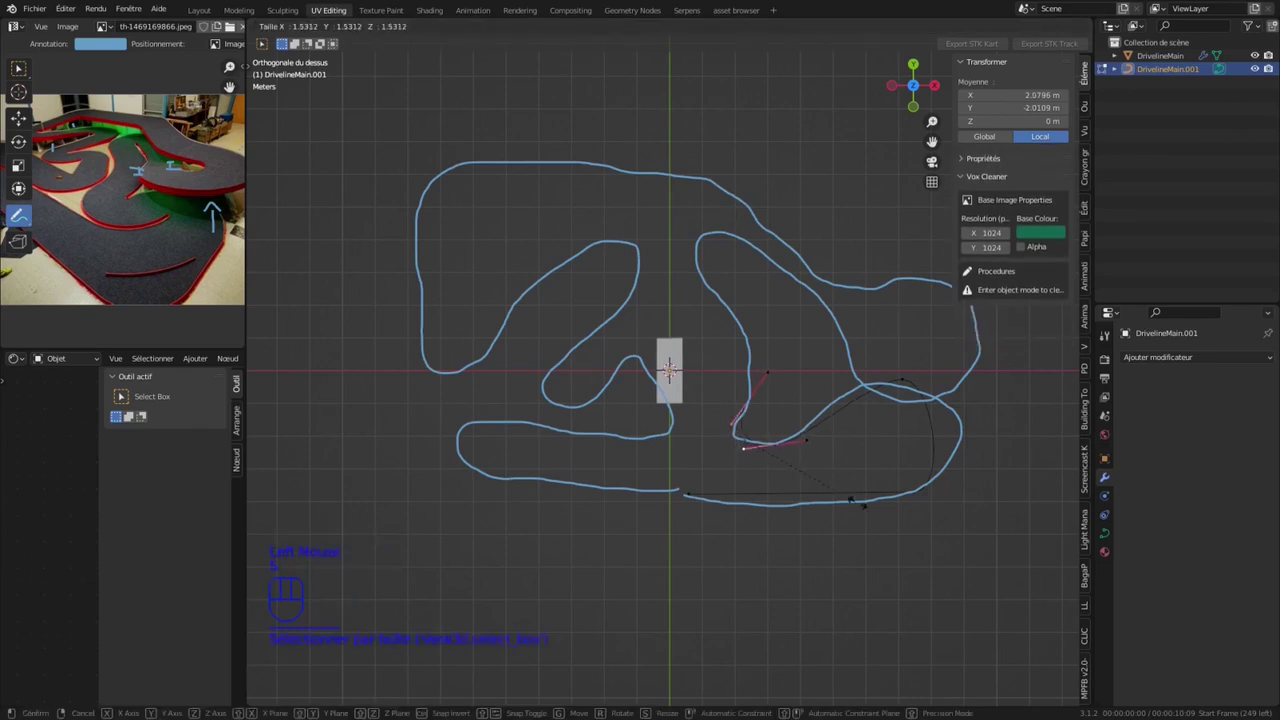
left_click(861, 503)
Step: Scale each facing handle at the inner bend outward separately, using a factor of about 1.52 for the upper one
left_click(741, 451)
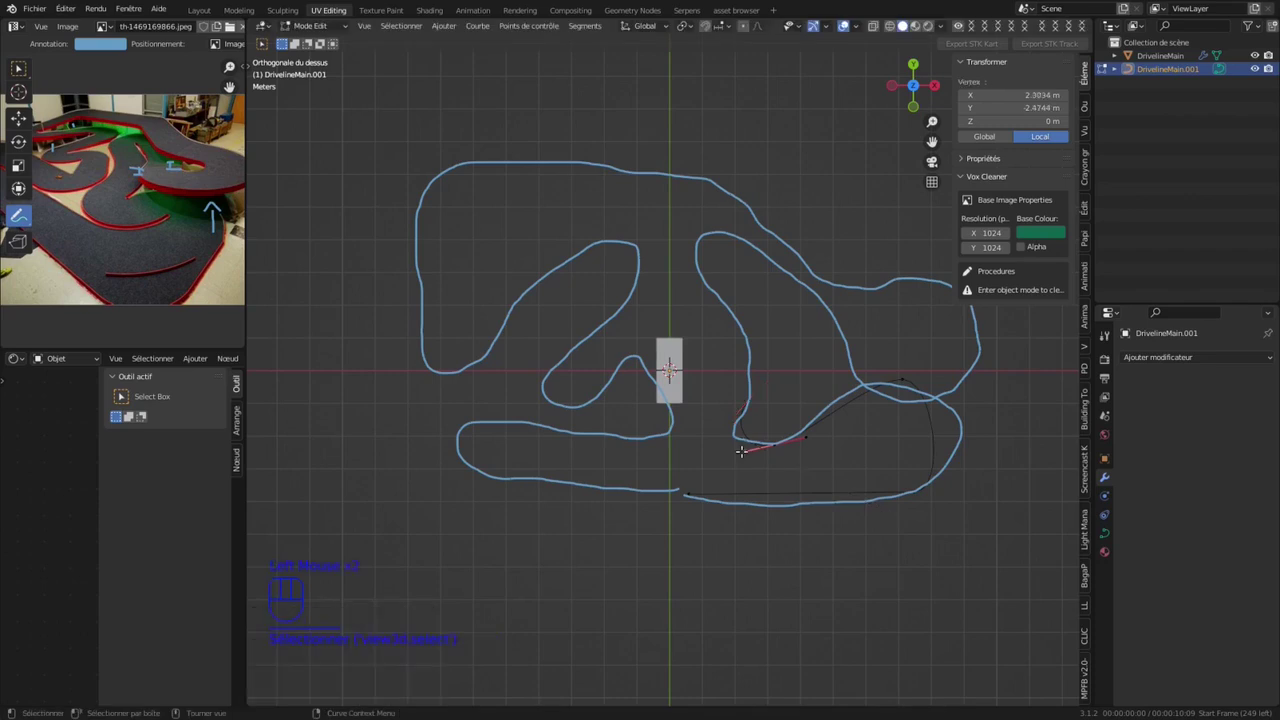
key("s")
left_click(731, 452)
left_click(740, 408)
key("s")
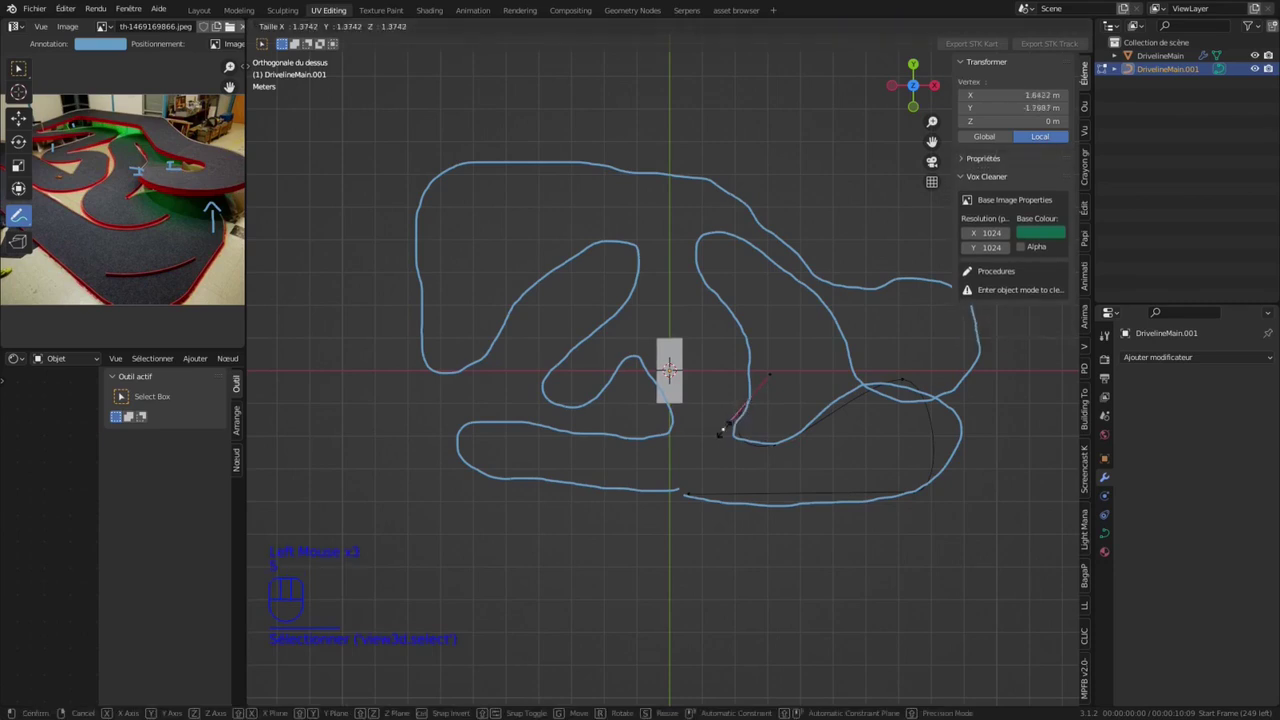
left_click(719, 431)
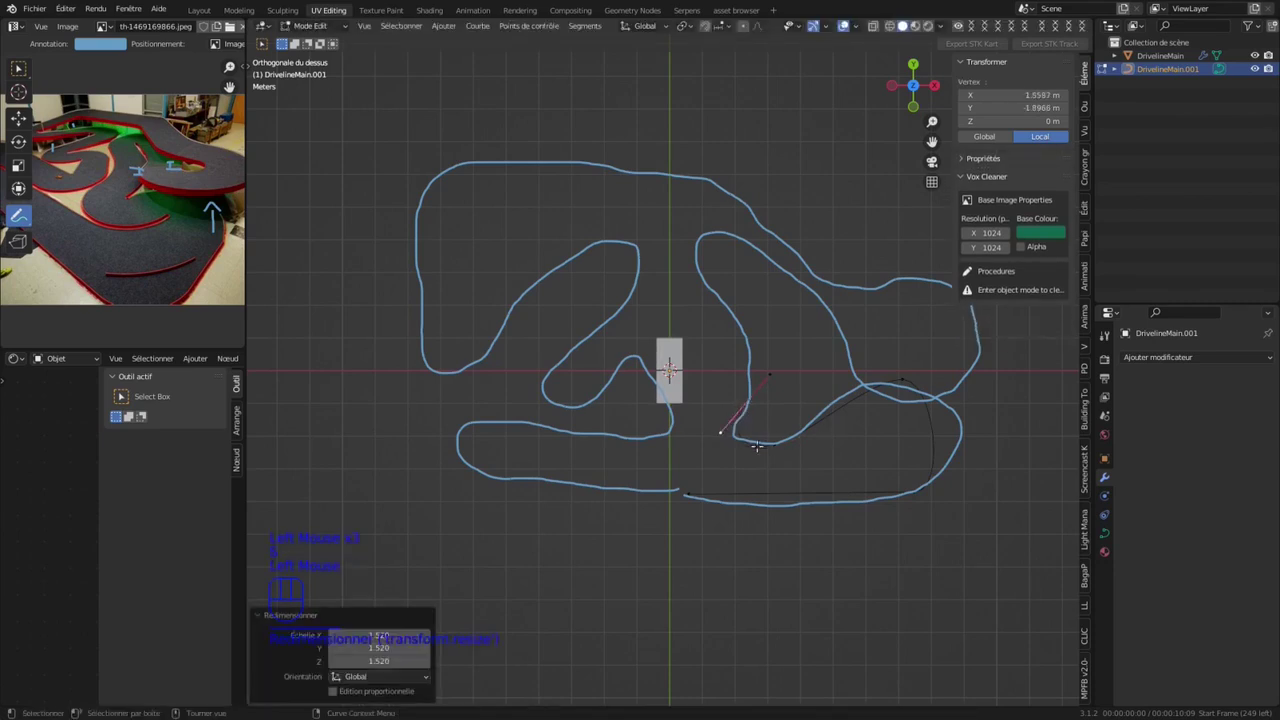
Step: Extrude the curve's end point up to the top of the inner loop, about X 0.86 m, Y 4.14 m
left_click(768, 444)
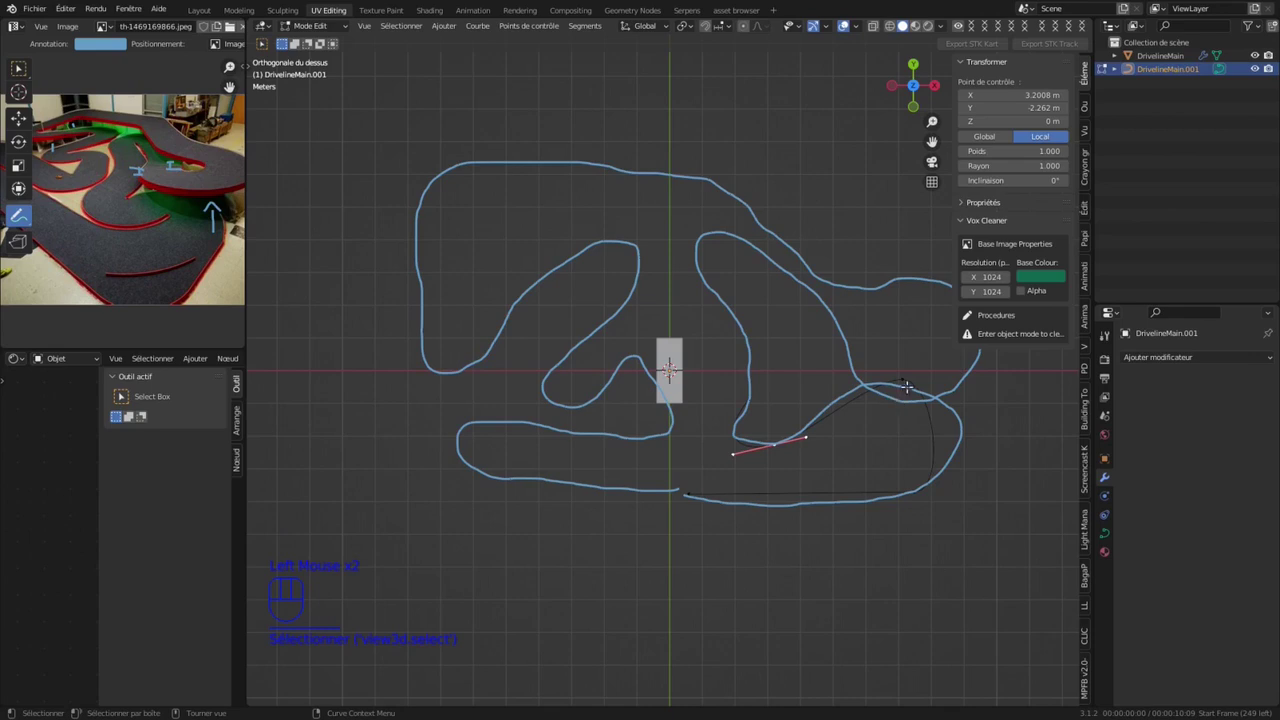
left_click(751, 408)
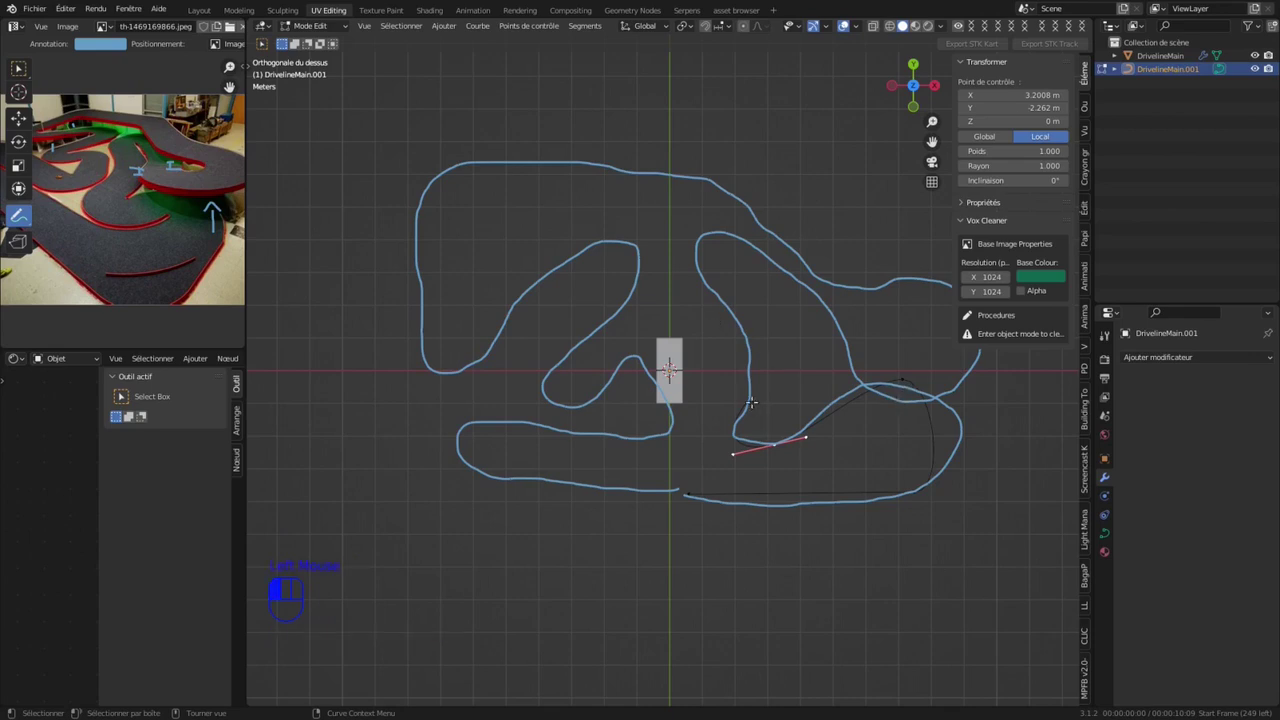
key("g")
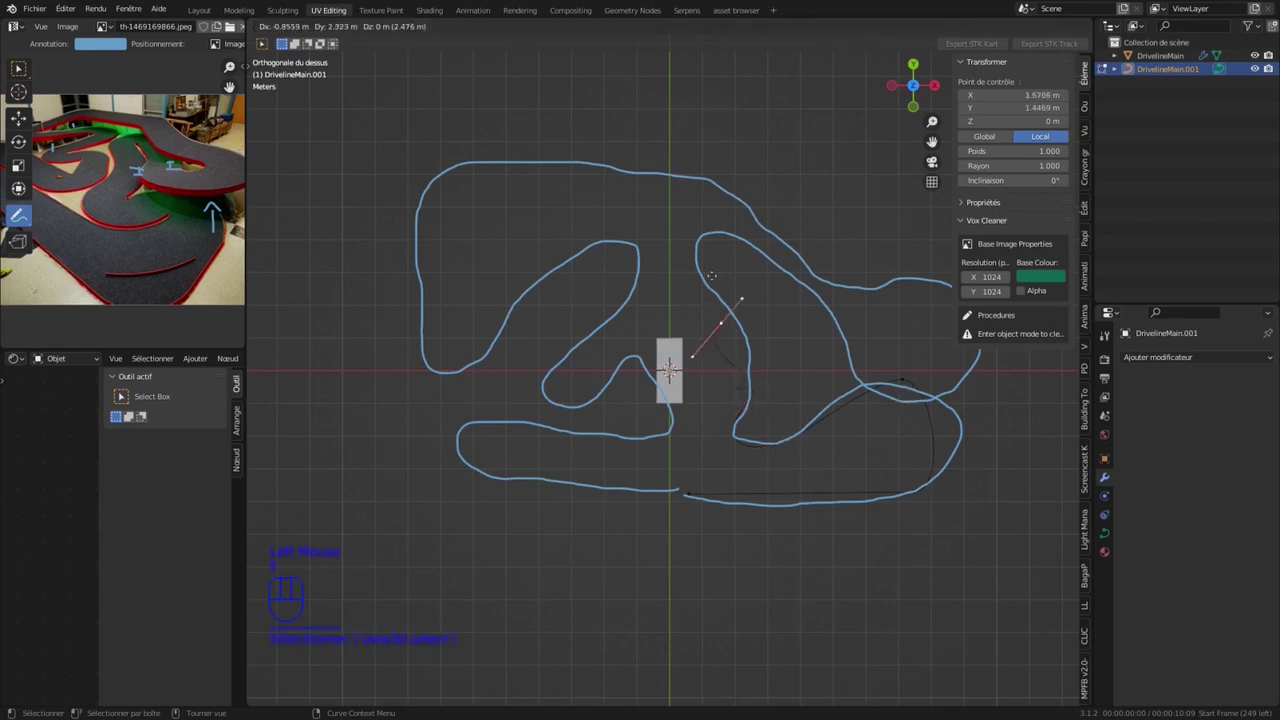
left_click(695, 221)
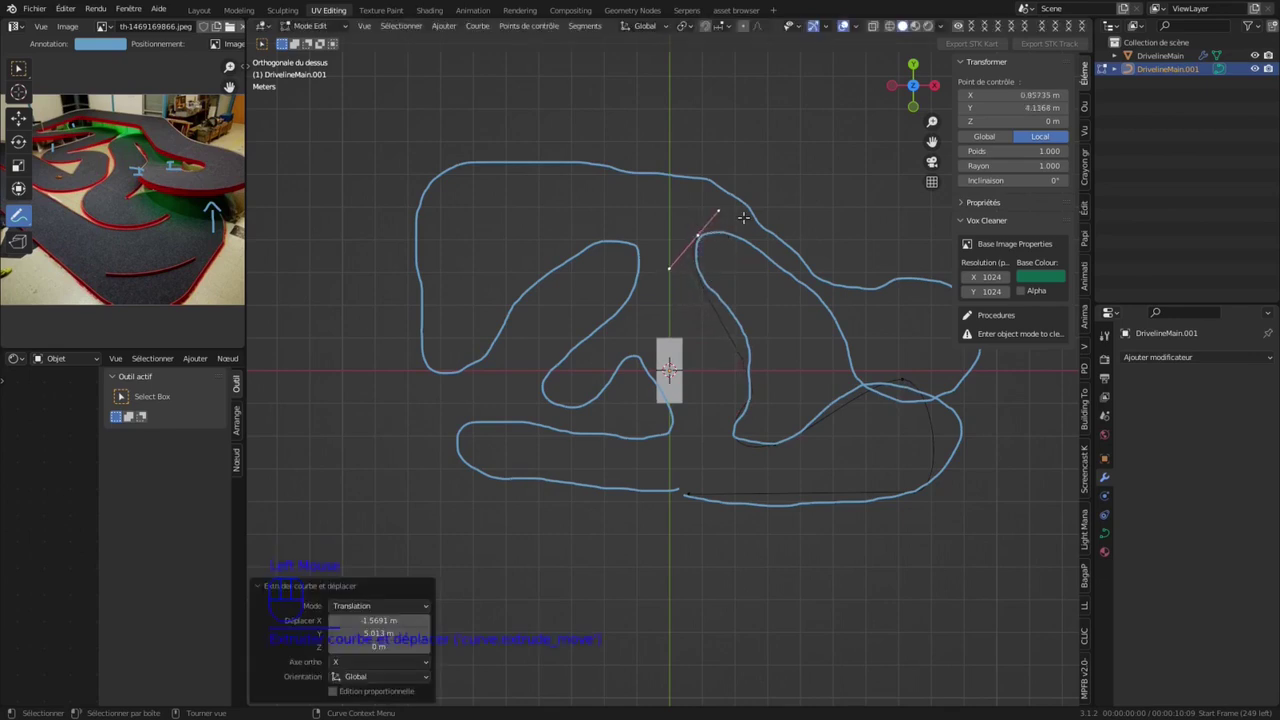
Step: Rotate the point at the top of the inner loop by about 16° and nudge it to about X 0.95 m, Y 4.15 m
key("r")
left_click(714, 232)
key("r")
key("g")
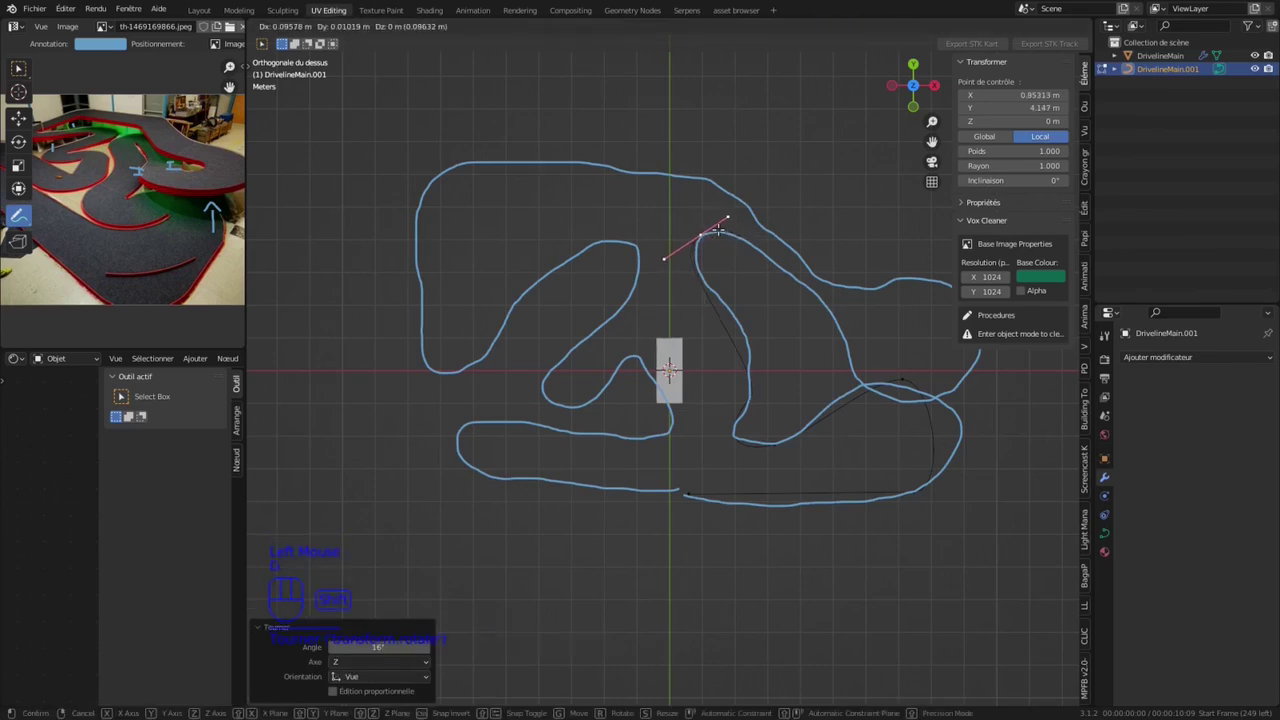
left_click(718, 230, "shift")
Step: Extrude a point down the inner loop's right side to about X 4.72 m, Y 2.11 m and rotate it along the sketched line
key("g")
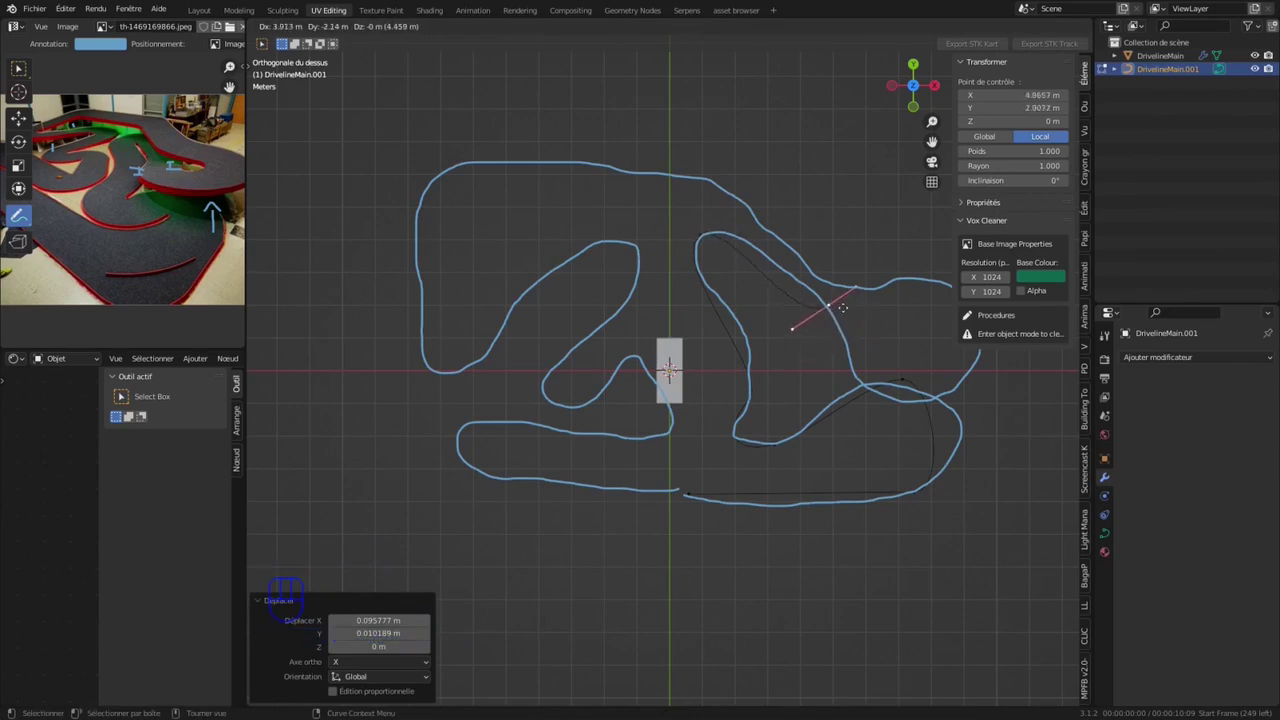
left_click(840, 307)
key("e")
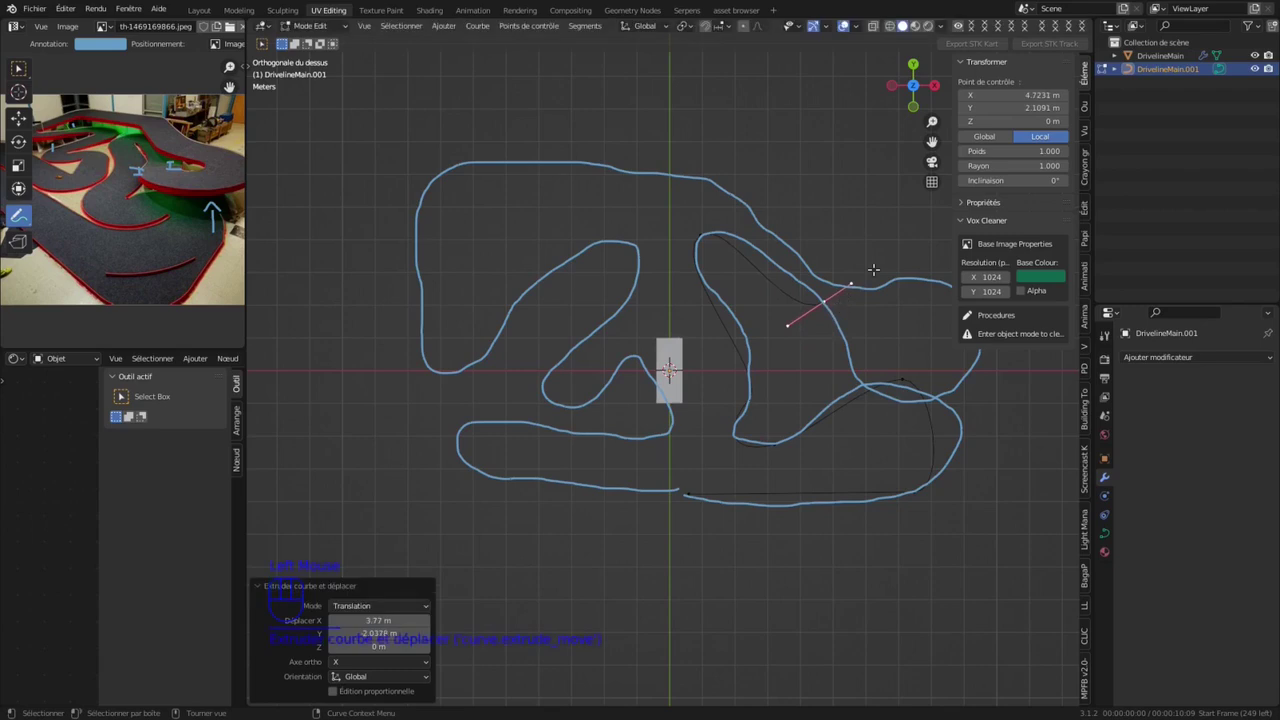
key("r")
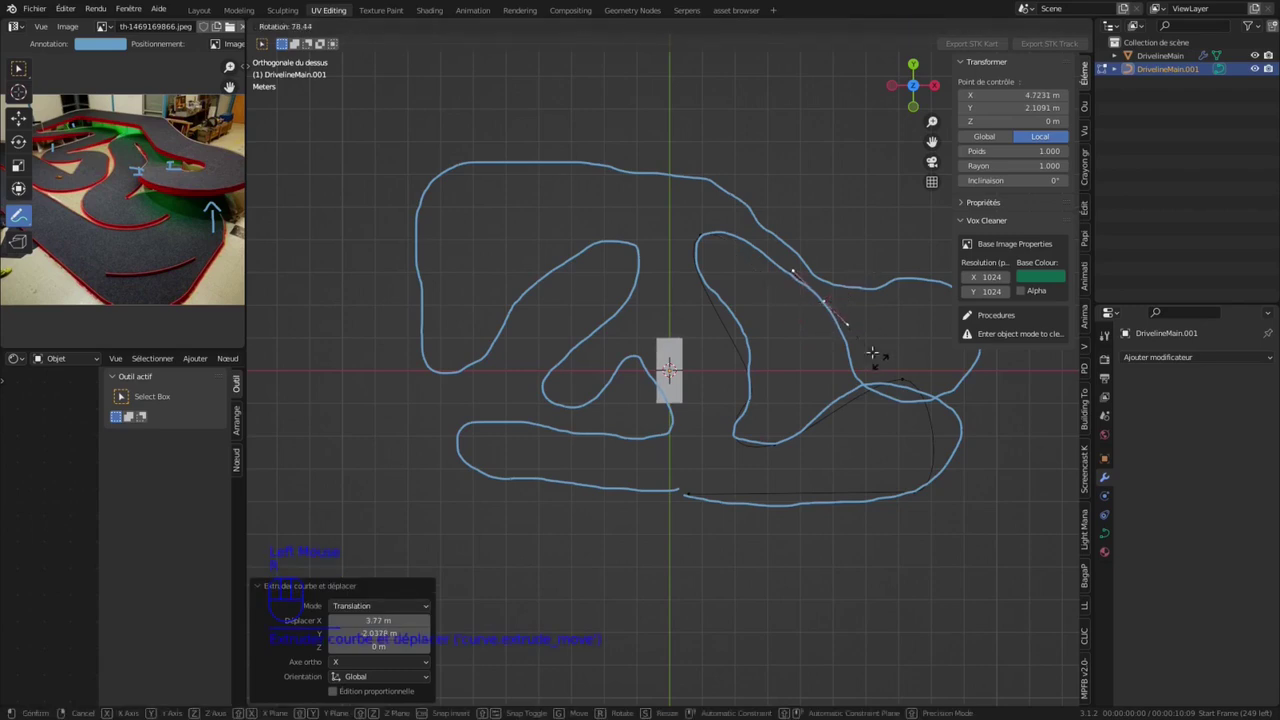
left_click(872, 353)
Step: Extrude a point to the bottom of the right-hand loop, about X 6.80 m, Y -0.91 m, and rotate it by about 37°
left_click_drag(827, 299, 914, 422)
key("r")
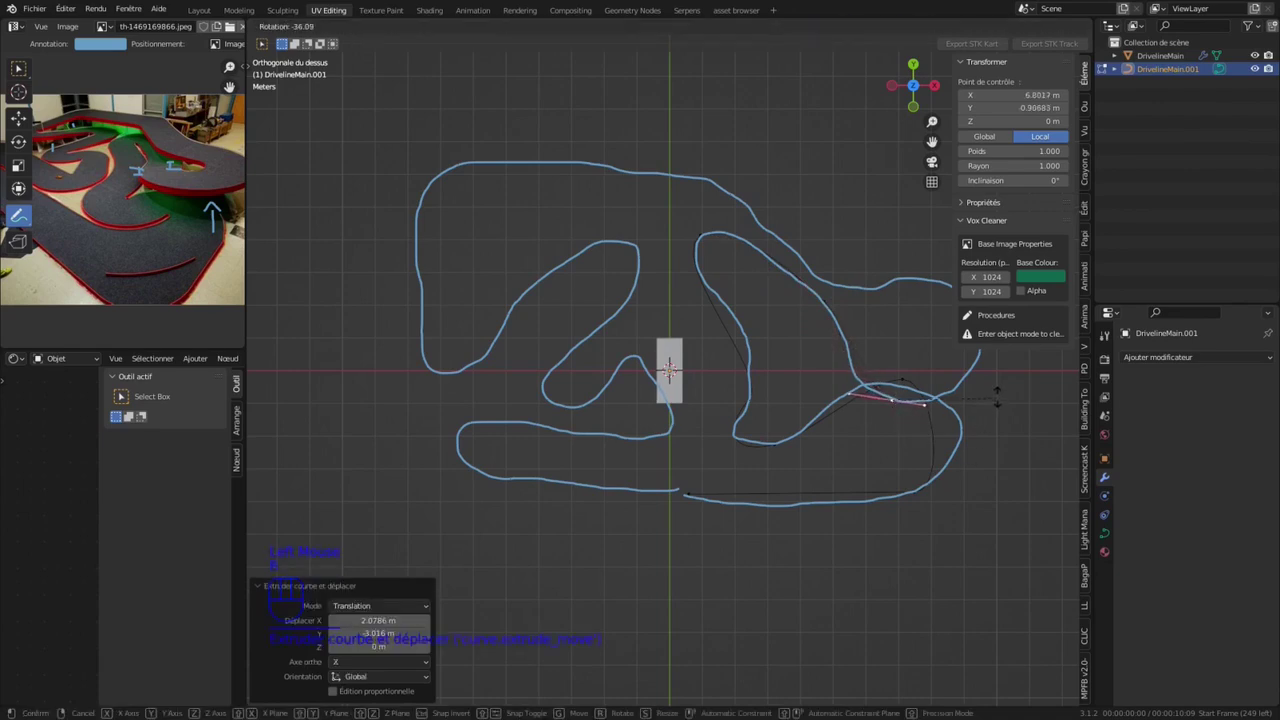
left_click(997, 400)
Step: Extrude a point to the top of the right-hand loop, about X 7.86 m, Y 2.76 m, and rotate it by about 178°
middle_click_drag(966, 408, 926, 506, "shift")
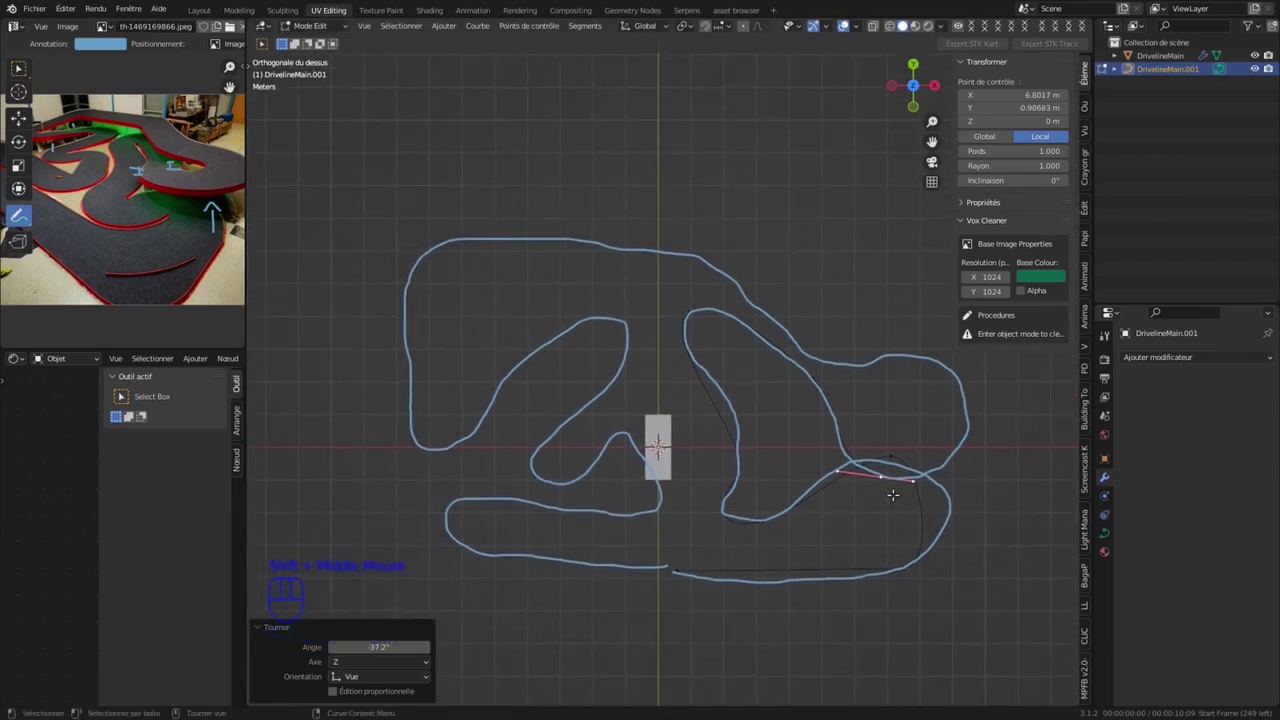
key("e")
left_click(956, 473)
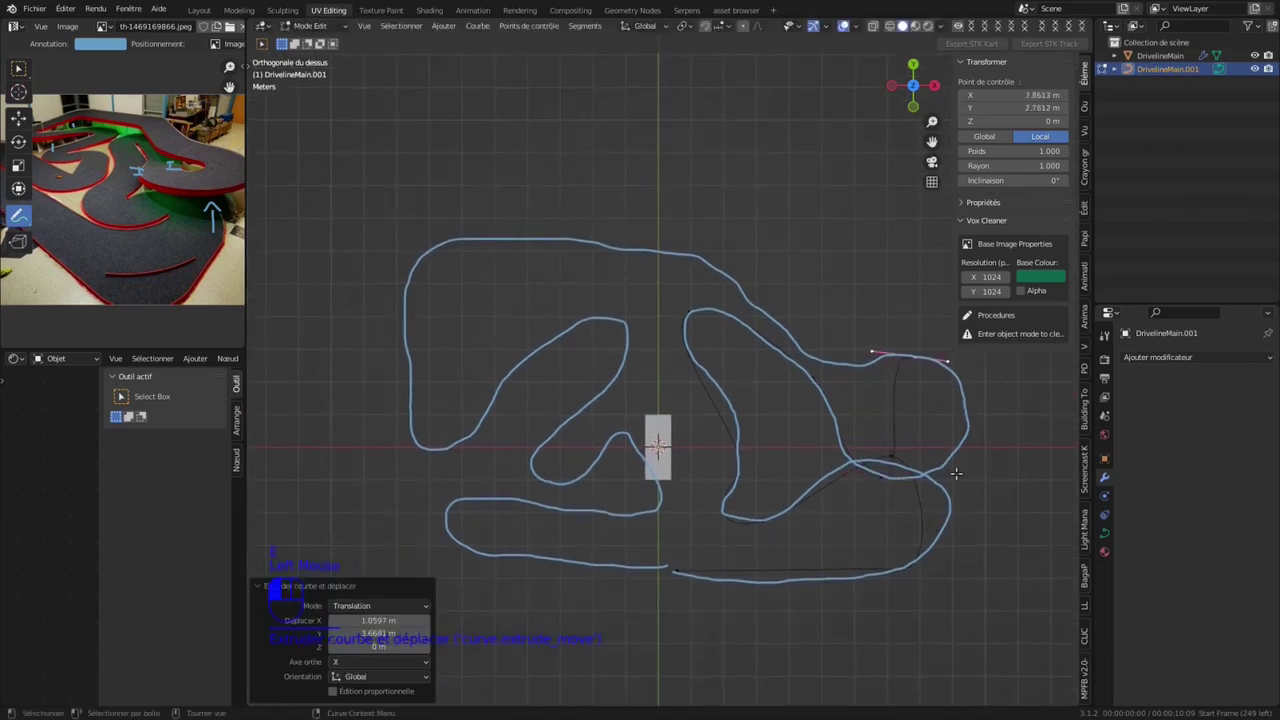
key("r")
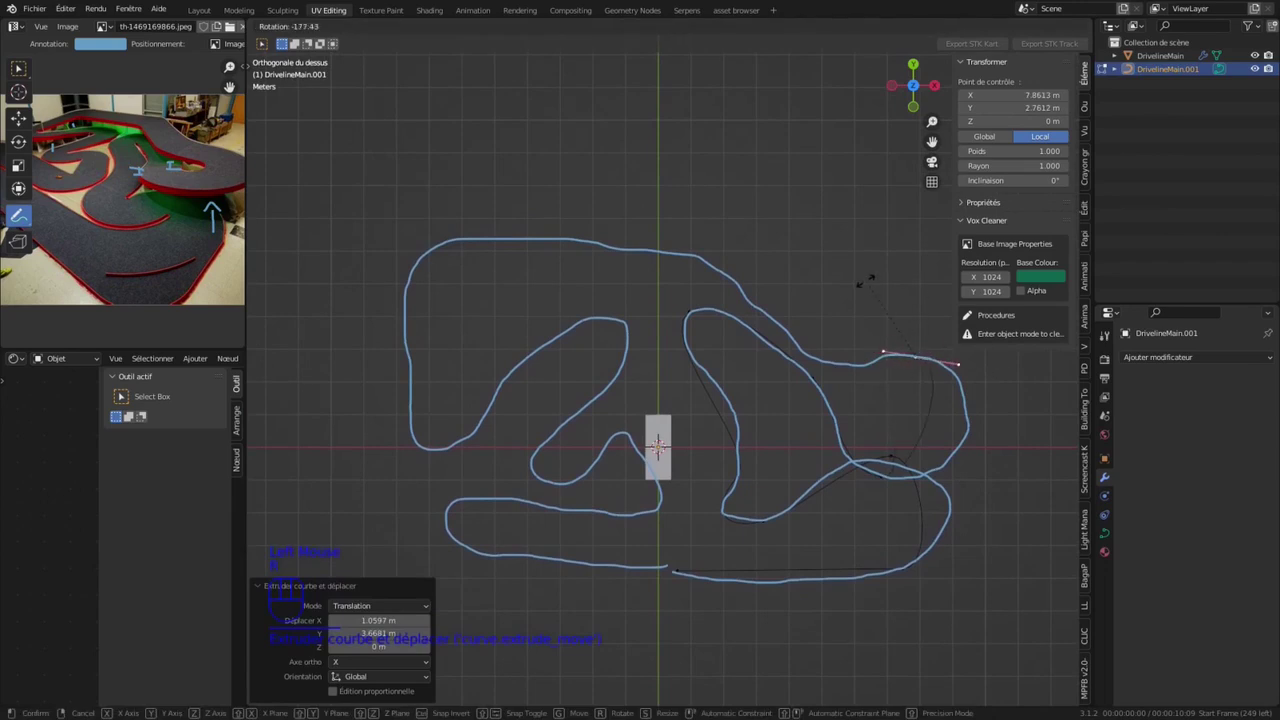
left_click(865, 281)
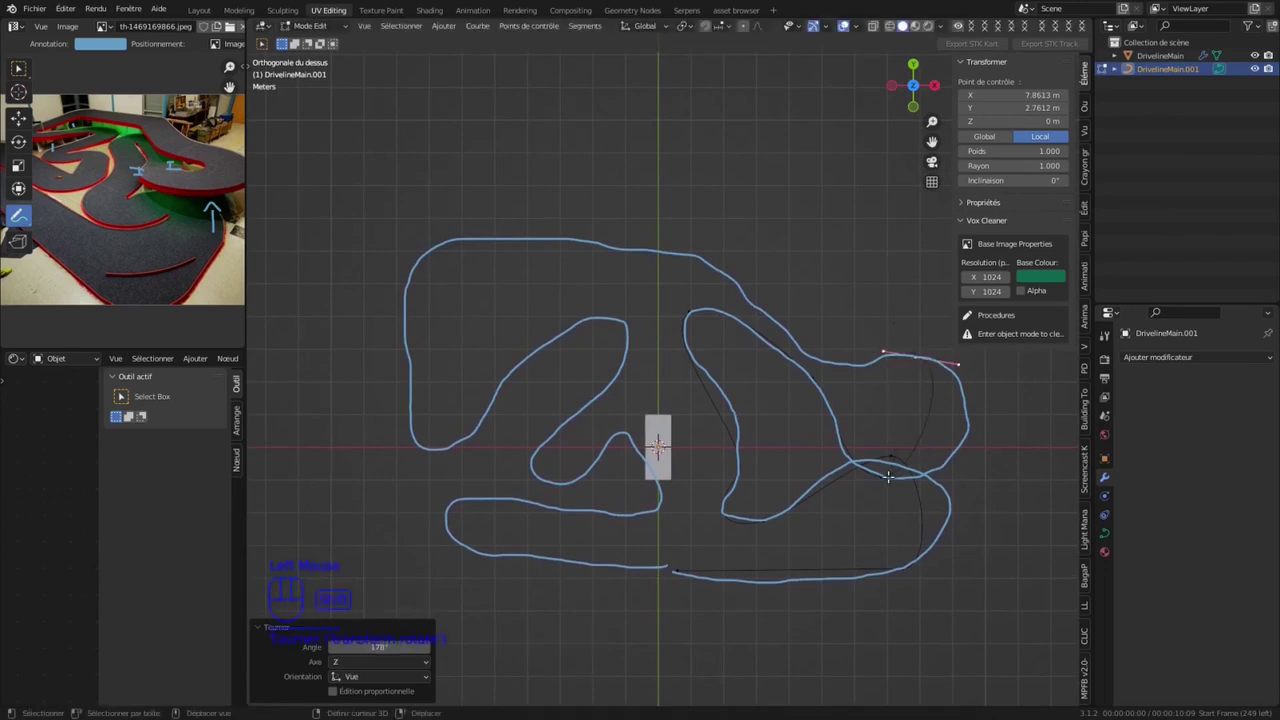
Step: Scale the outer handle of the point at the top of the right-hand loop by 2.5
left_click(959, 365)
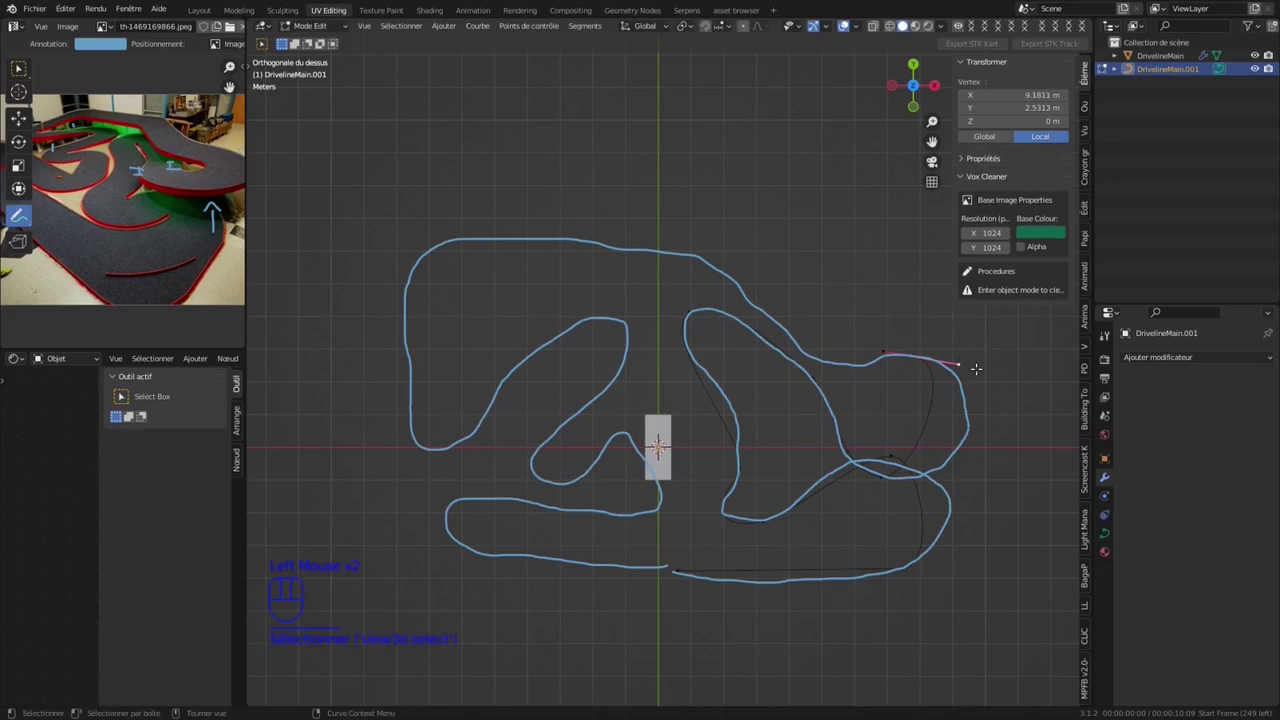
key("s")
left_click(1077, 374)
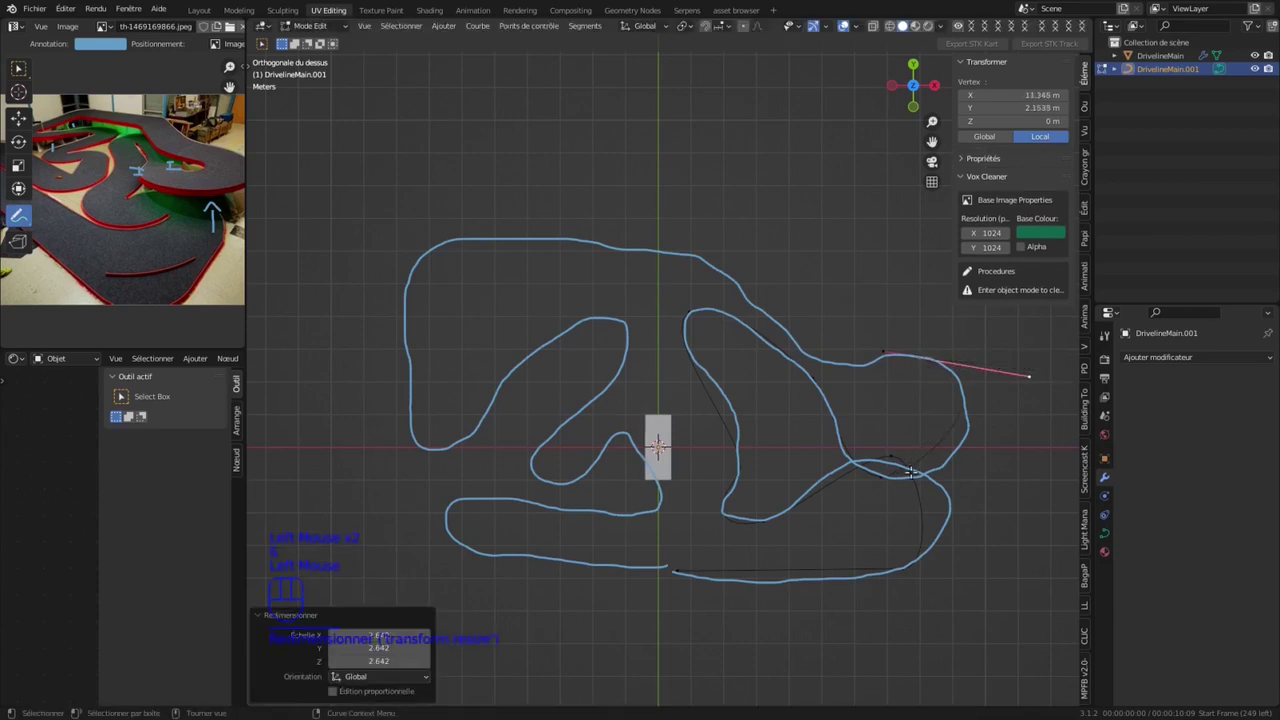
double_click(385, 635)
type("2")
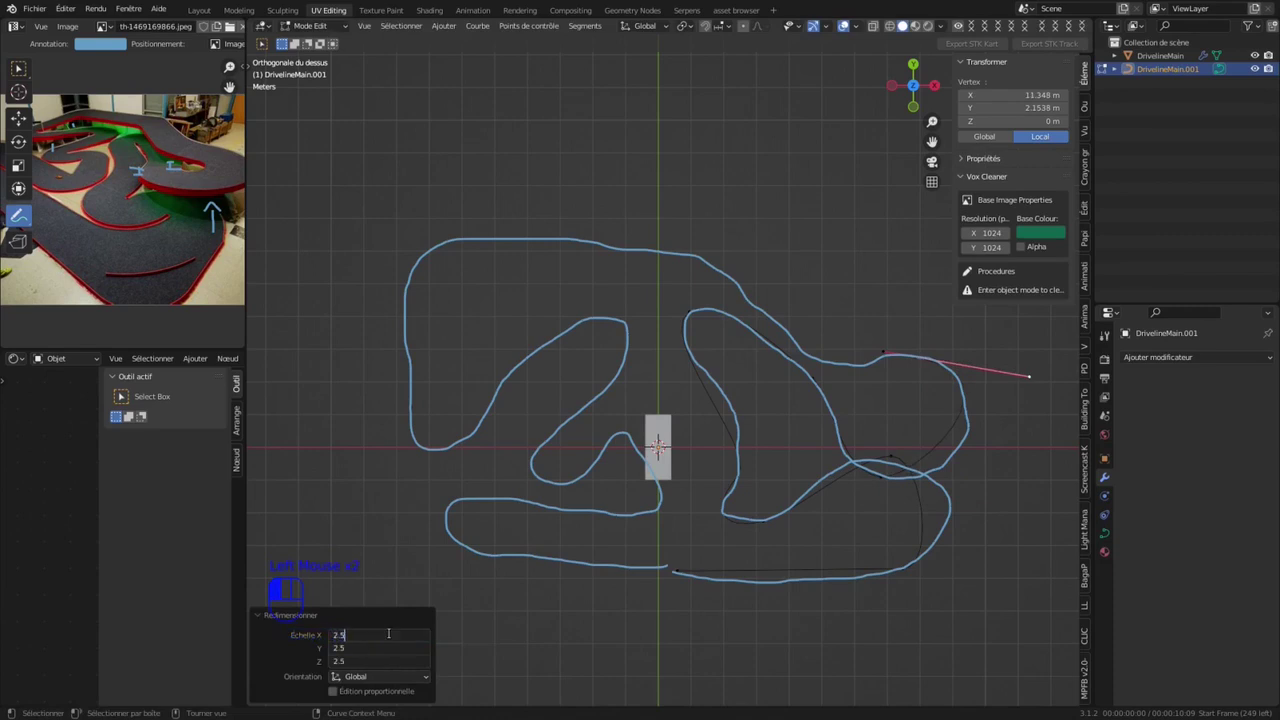
type(".5")
key("Return")
Step: Lengthen the right handle of the point at the bottom of the right-hand loop by a factor of about 2.9
left_click(880, 478)
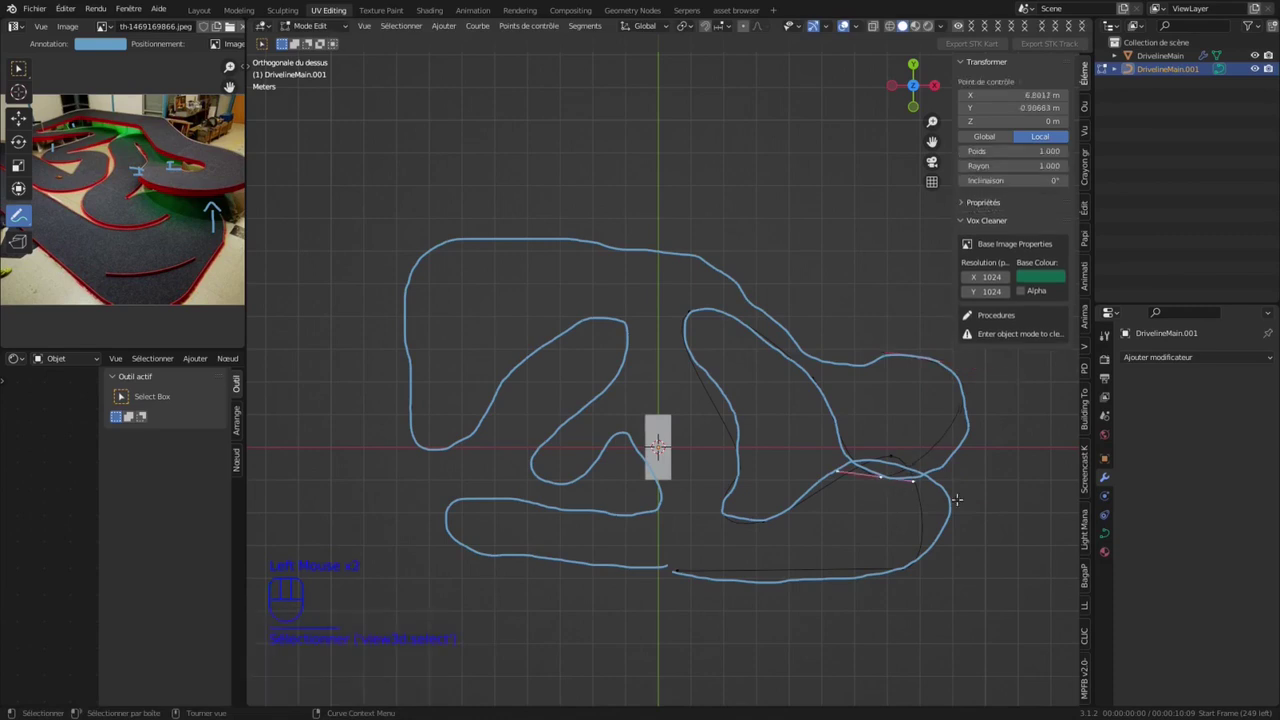
left_click(913, 480)
key("s")
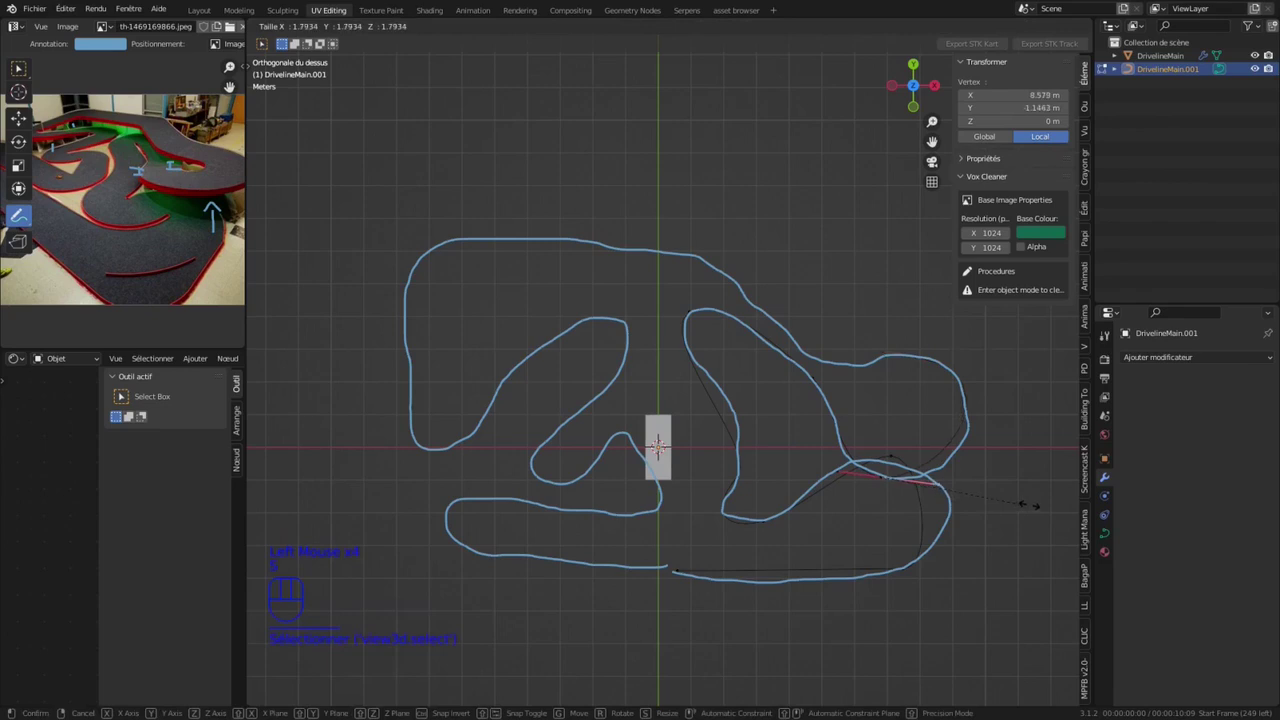
left_click(975, 489)
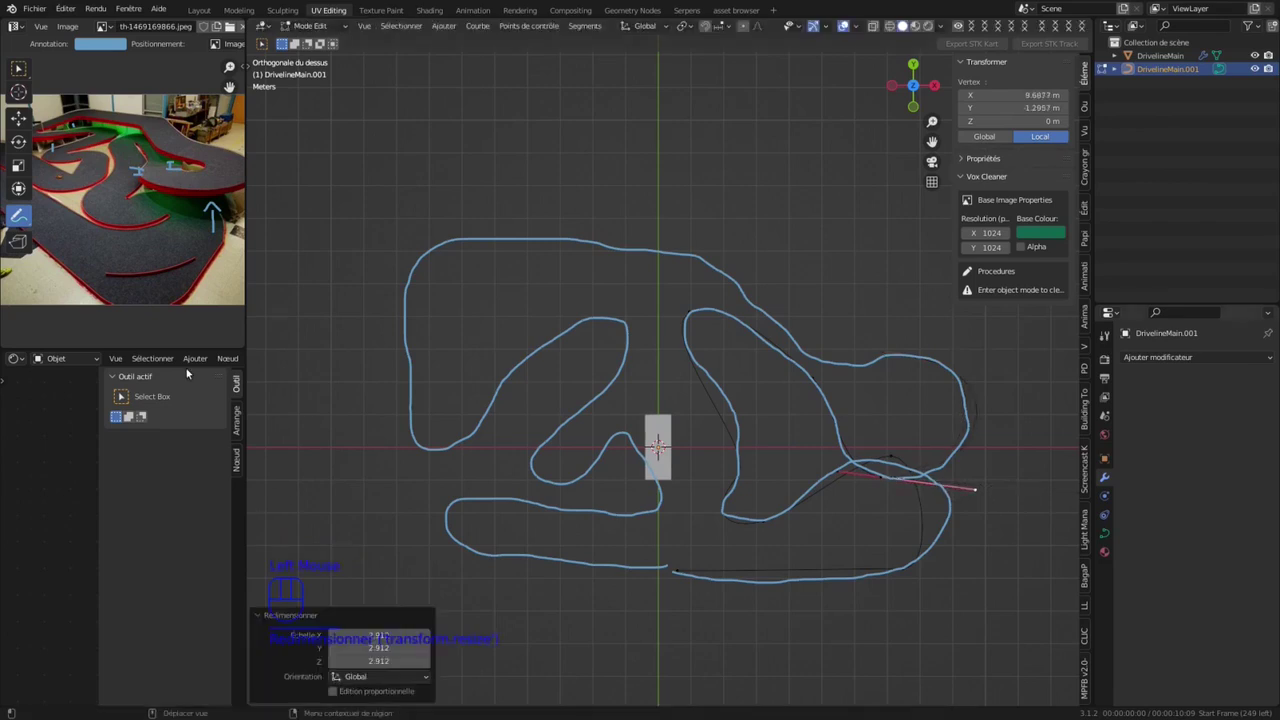
Step: Shorten the right handle of the right-hand loop's top point slightly so the curve fits the sketched line
left_click(1021, 375)
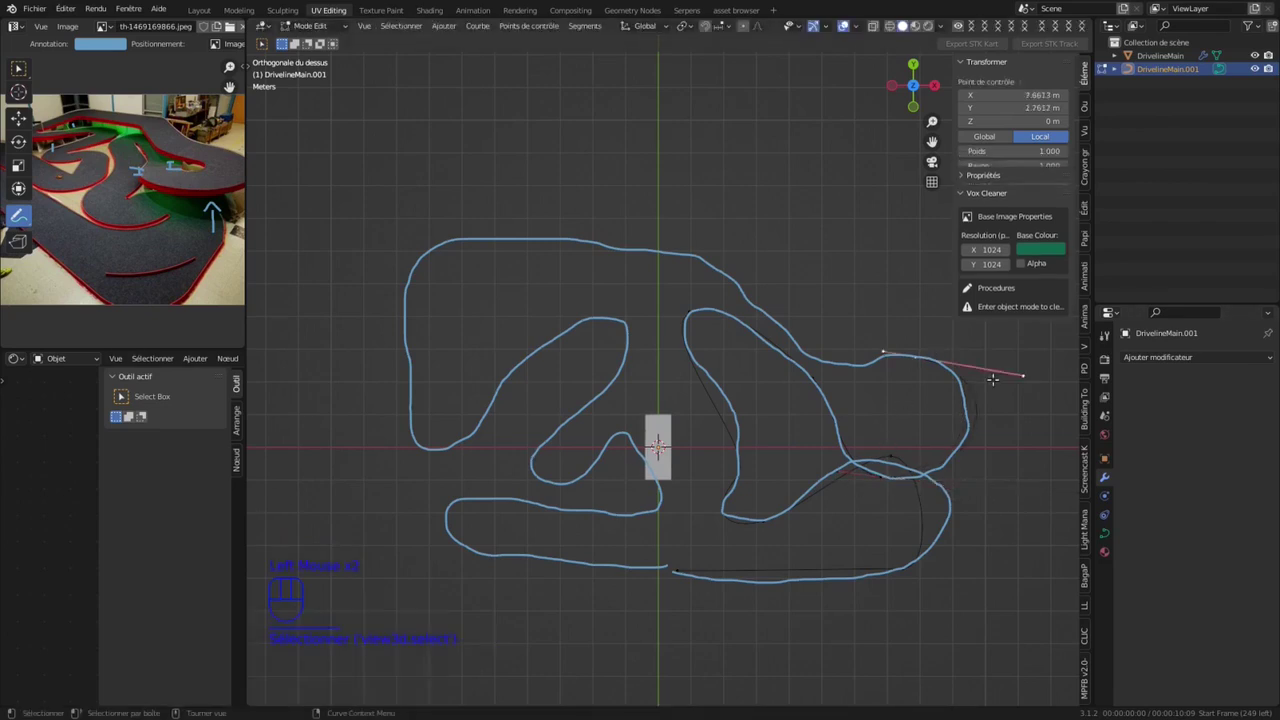
key("s")
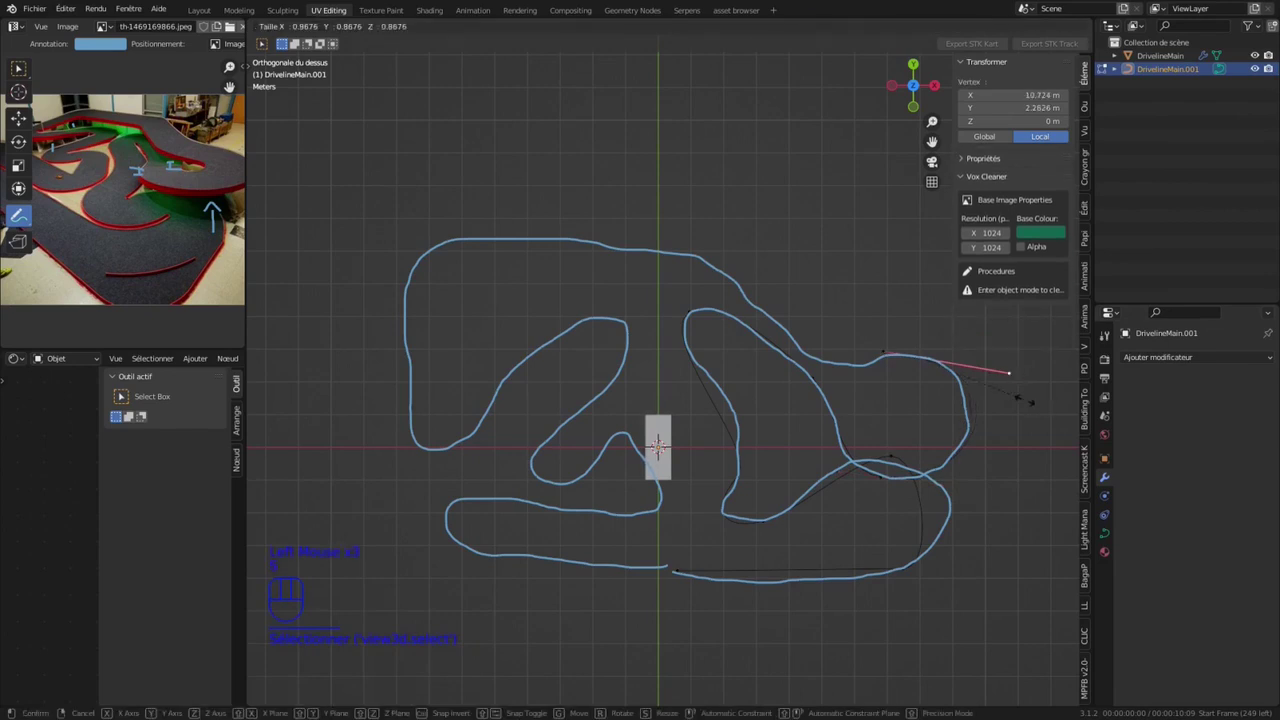
left_click(1021, 399)
Step: Extrude a point from the loop's top to about X 4.68 m, Y 2.78 m and rotate it along the sketched line
left_click(933, 362)
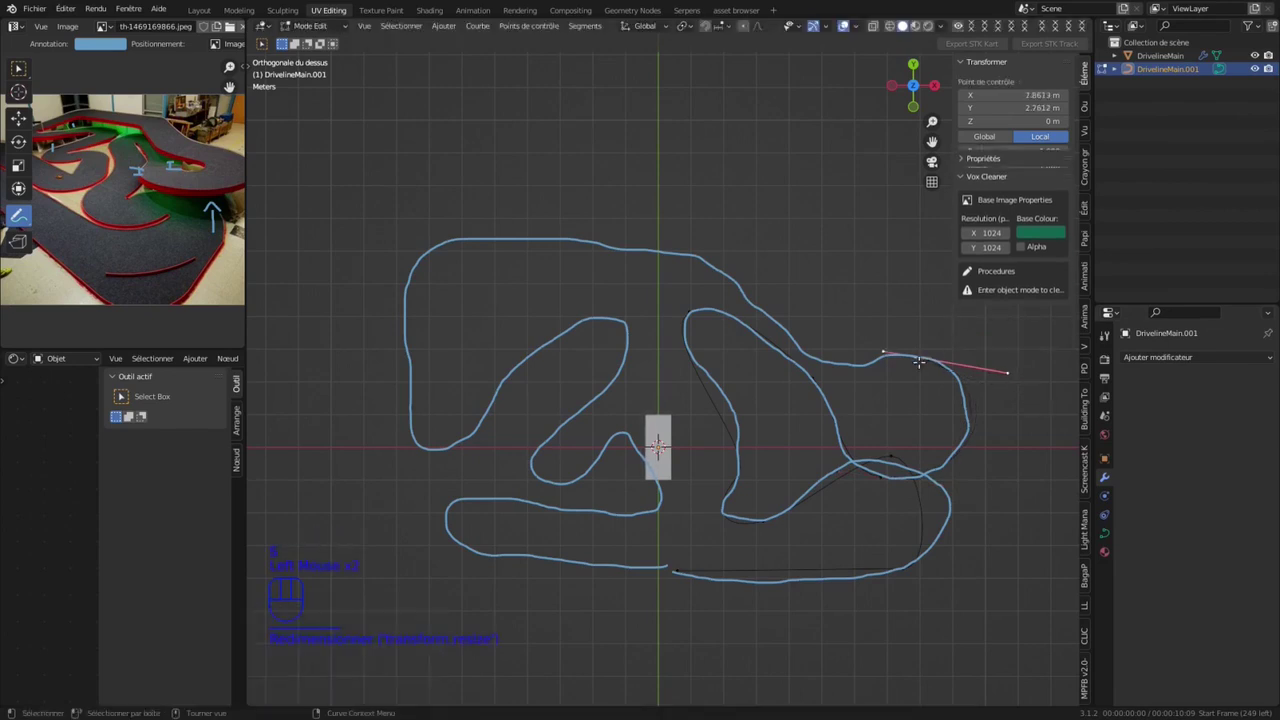
key("g")
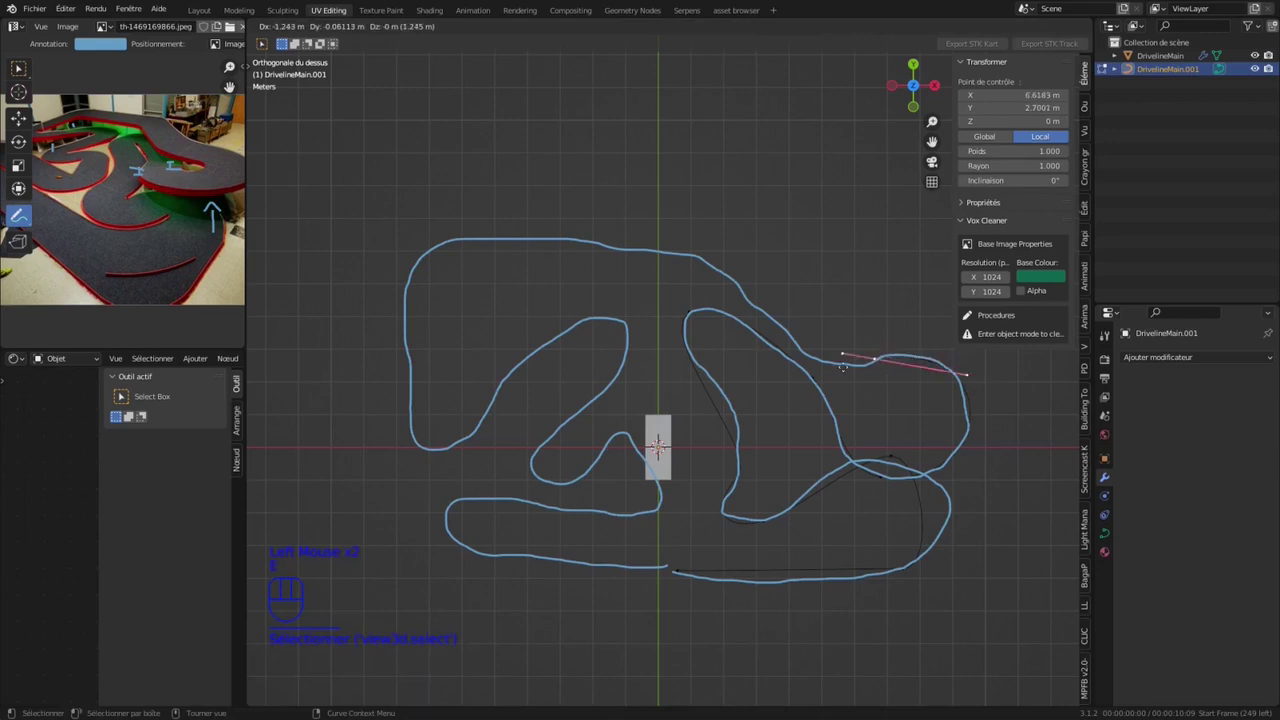
left_click(909, 336)
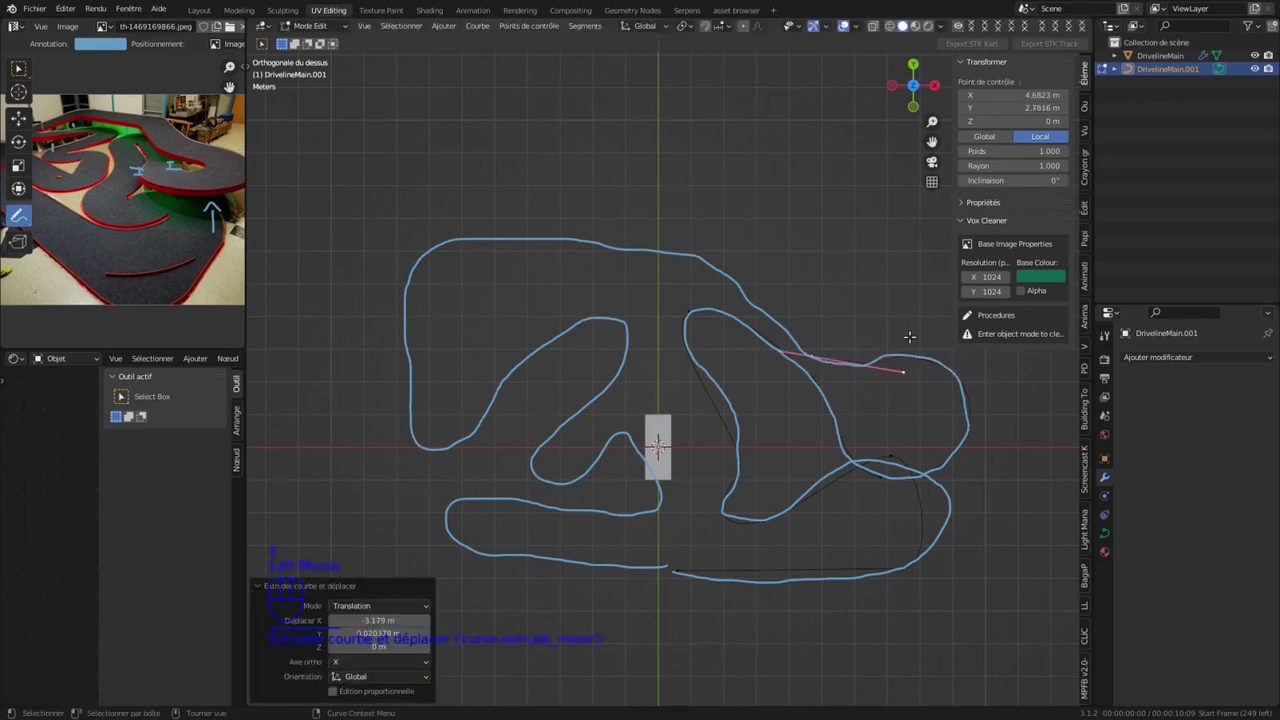
key("r")
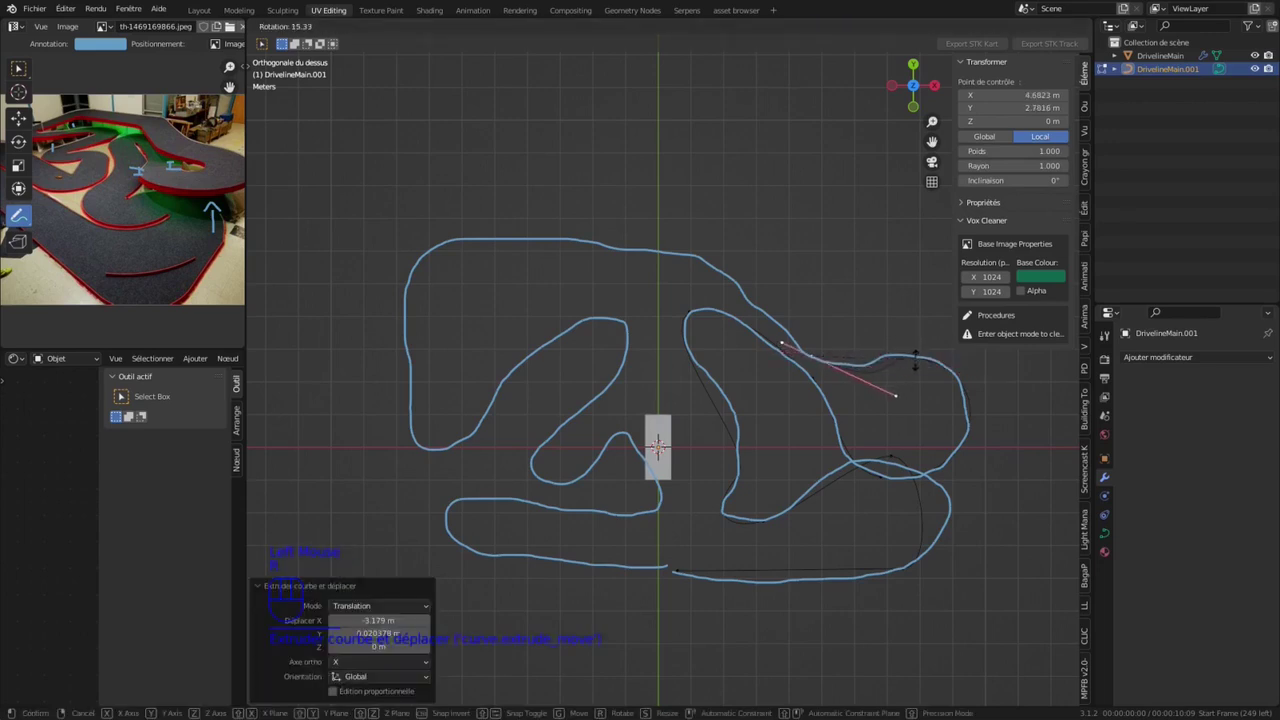
double_click(897, 391)
Step: Shorten the new point's lower-right handle and rotate the point by about 16° to follow the sketched dip
key("s")
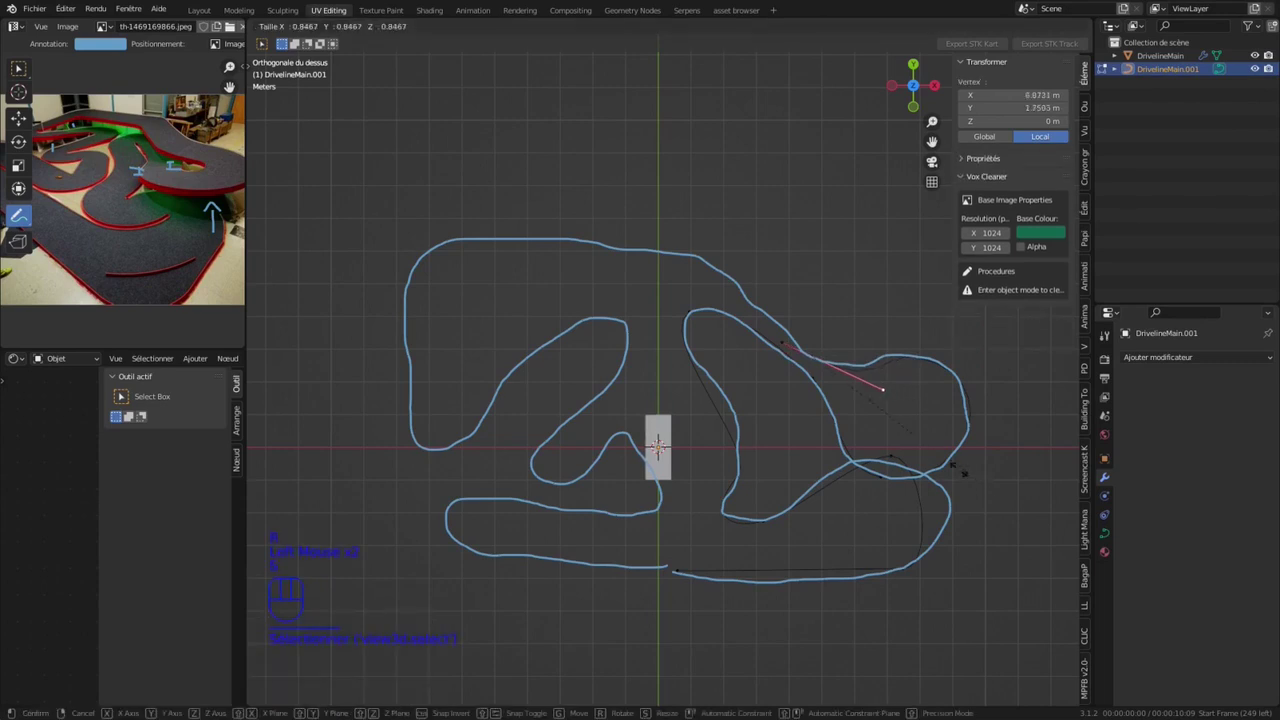
left_click(923, 448)
left_click(813, 355)
key("r")
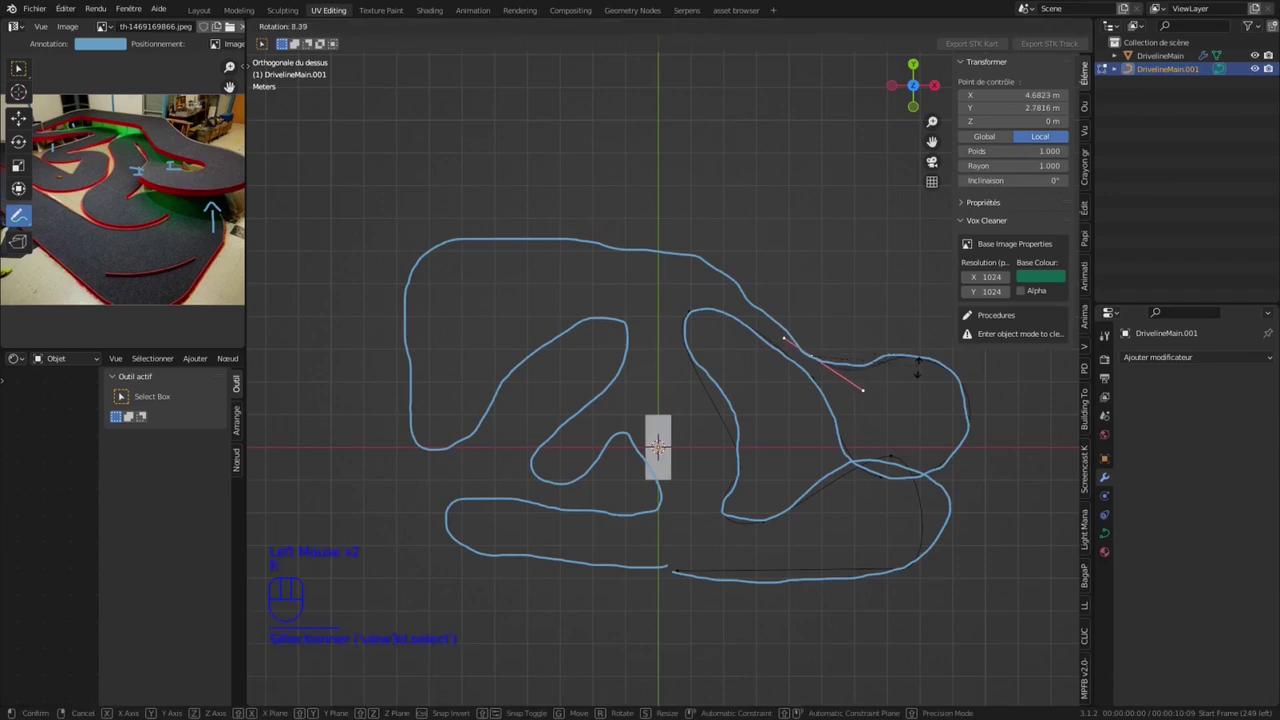
left_click(914, 383)
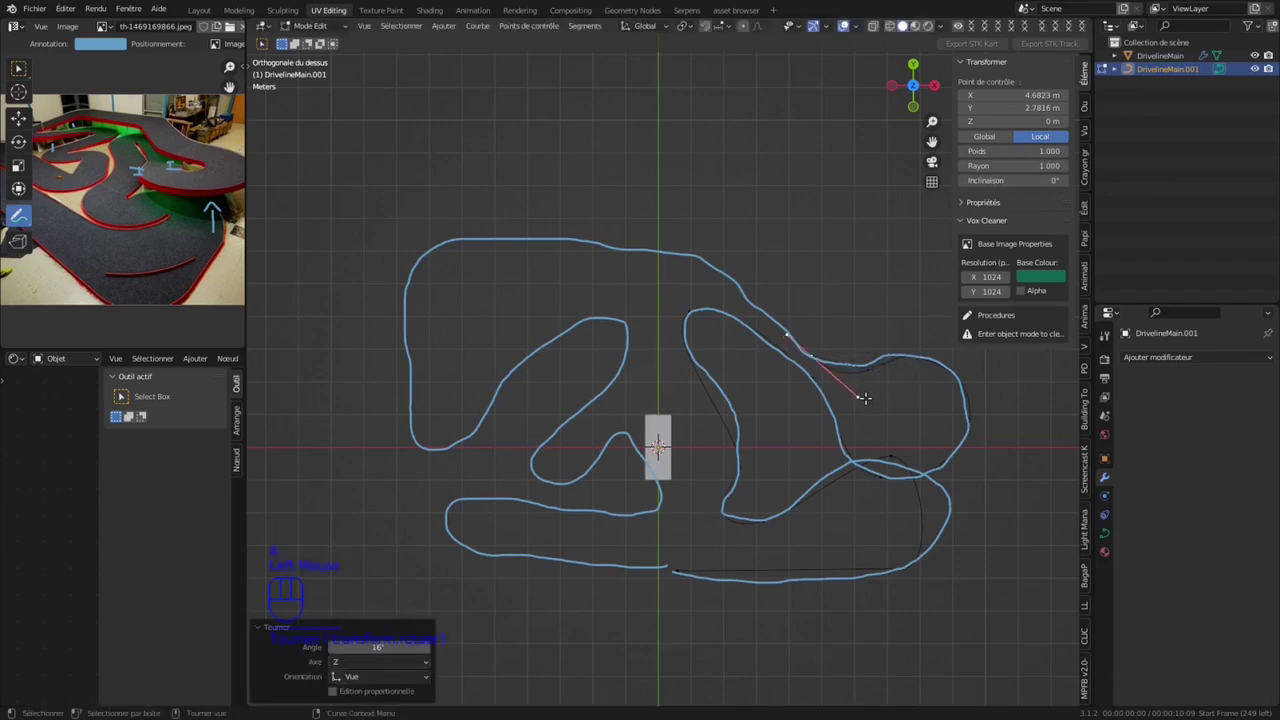
left_click(858, 397)
key("s")
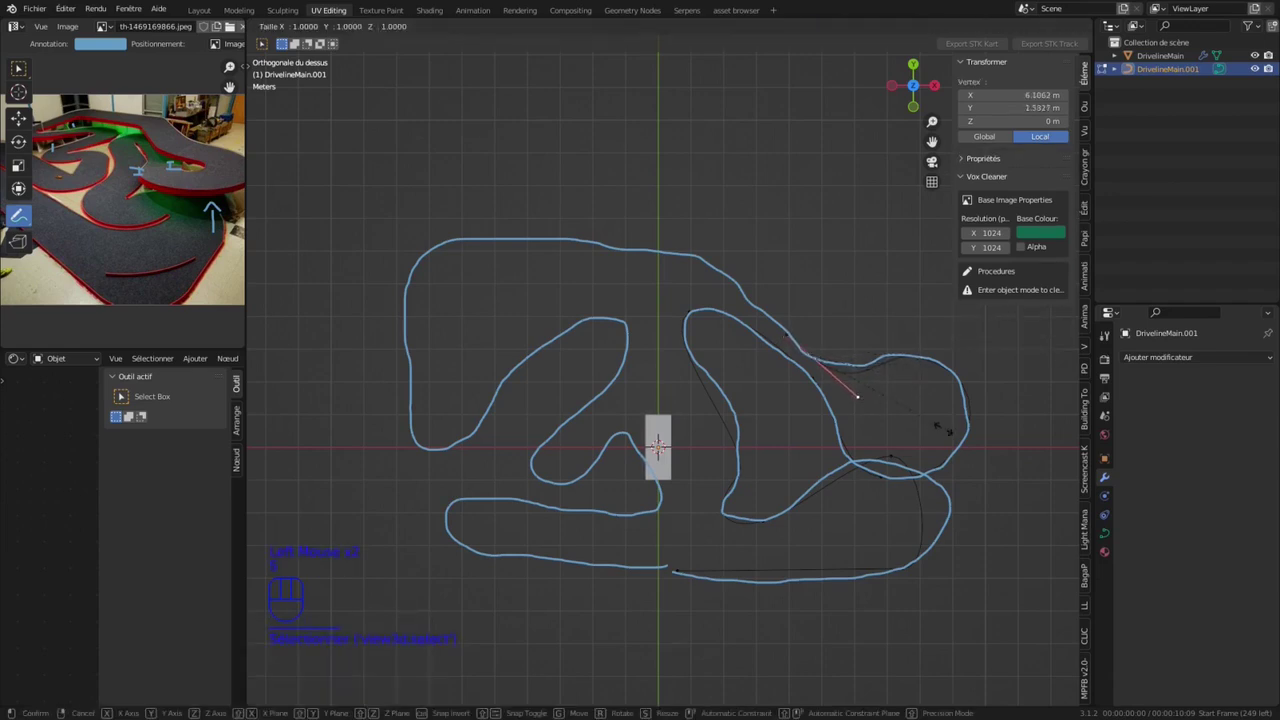
left_click(930, 428)
Step: Extrude a point up the sketched slope to about X 1.38 m, Y 6.00 m
left_click(791, 343)
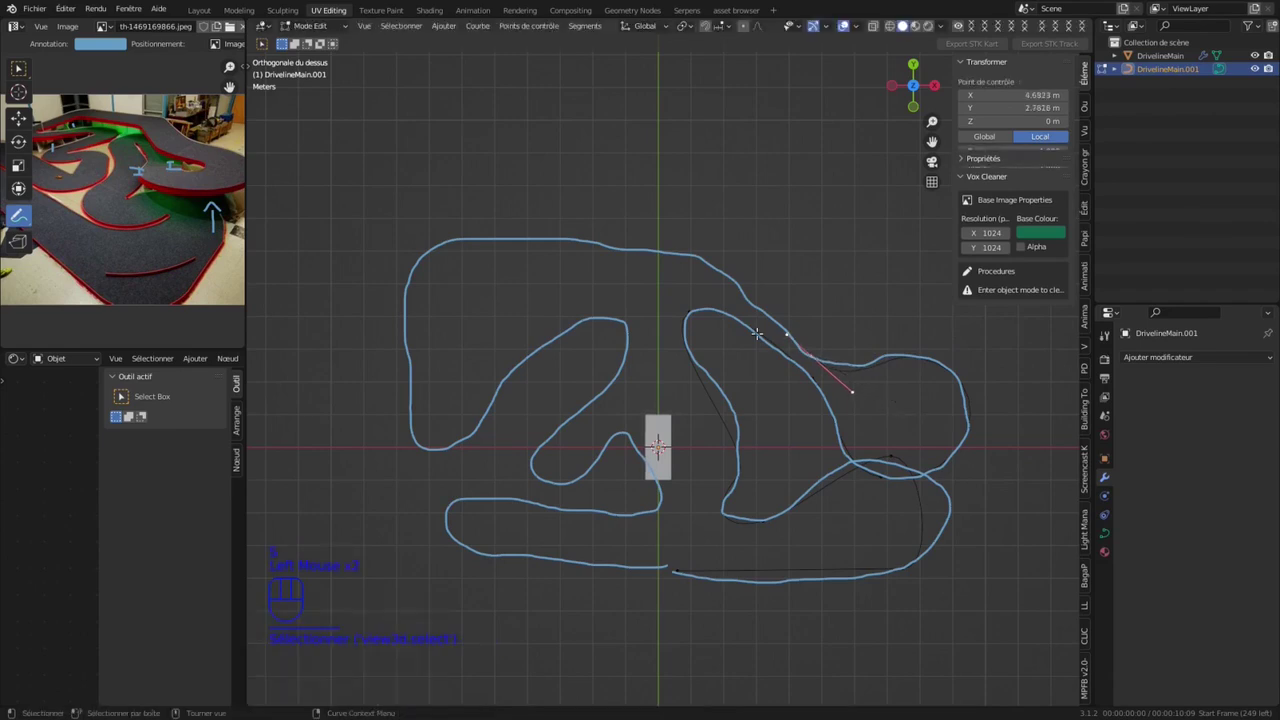
left_click_drag(793, 348, 679, 236)
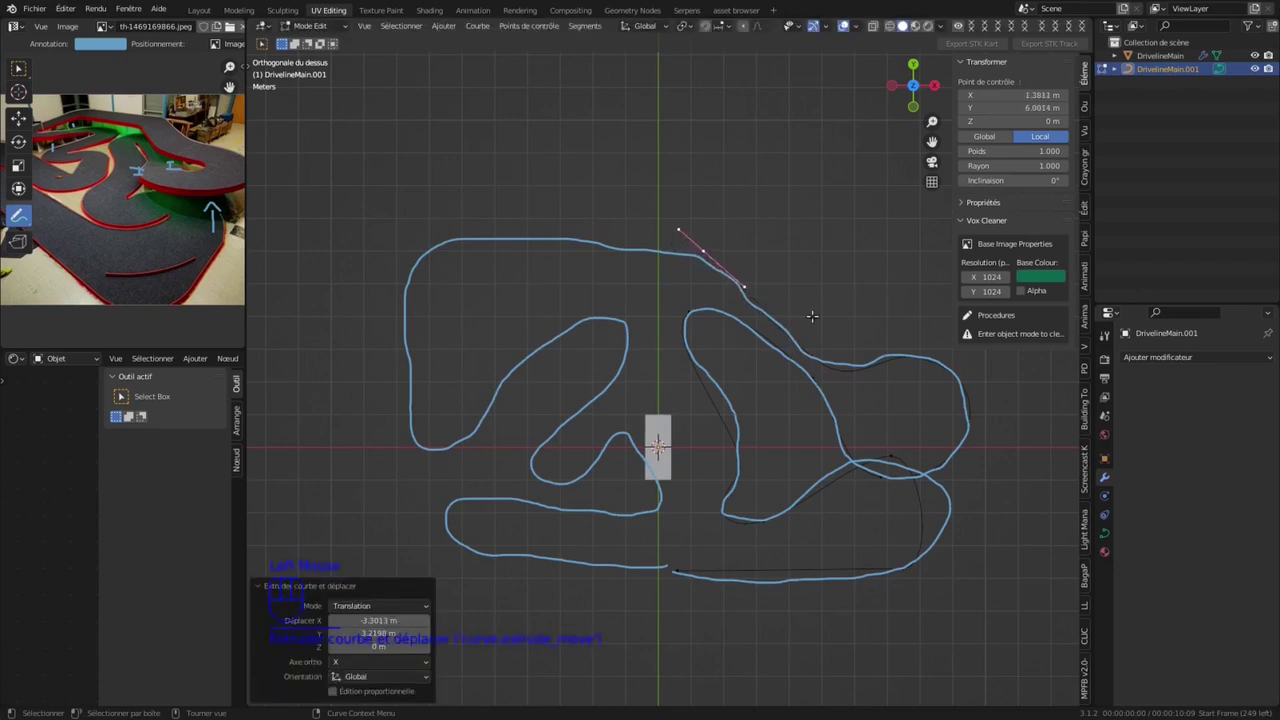
Step: Extrude a point about 7.07 m along negative X to the circuit's upper-left corner and rotate it until nearly horizontal
key("g")
key("x")
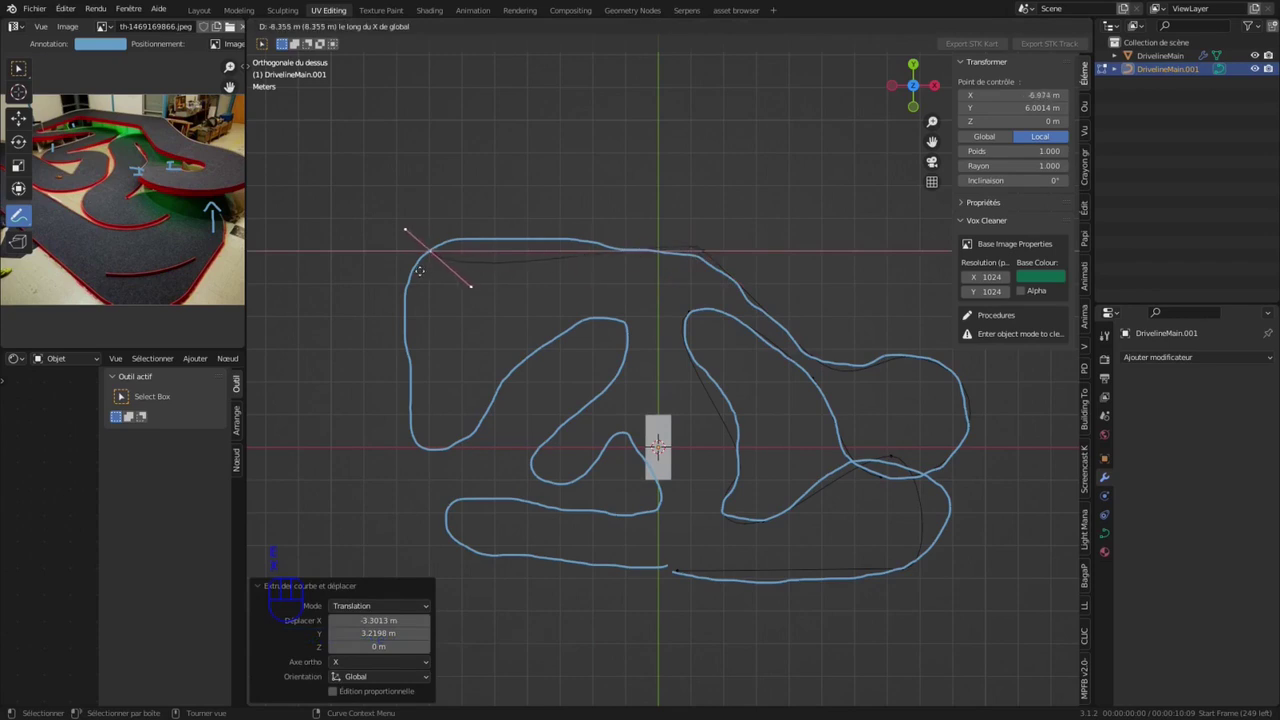
left_click(472, 254)
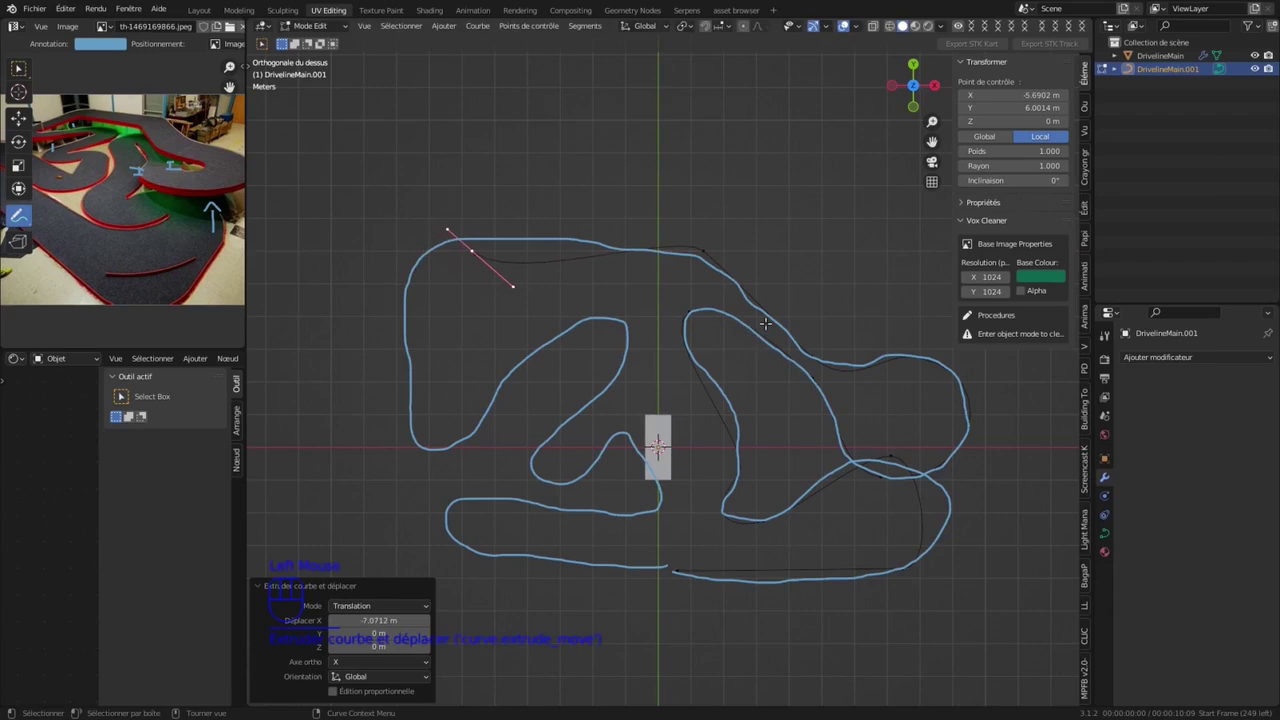
key("r")
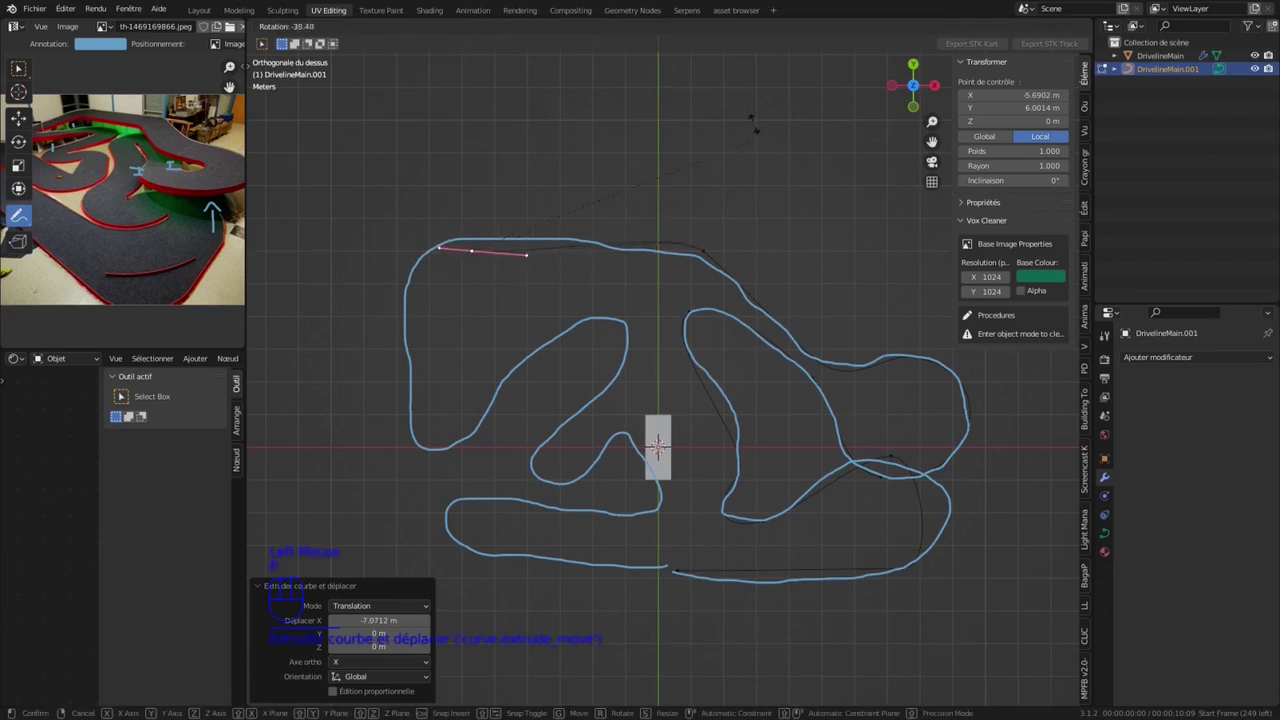
left_click(740, 115)
Step: Try scaling the upper-left handle of the point at X 1.38 m, Y 6.00 m by 0.1 and undo it
left_click(743, 287)
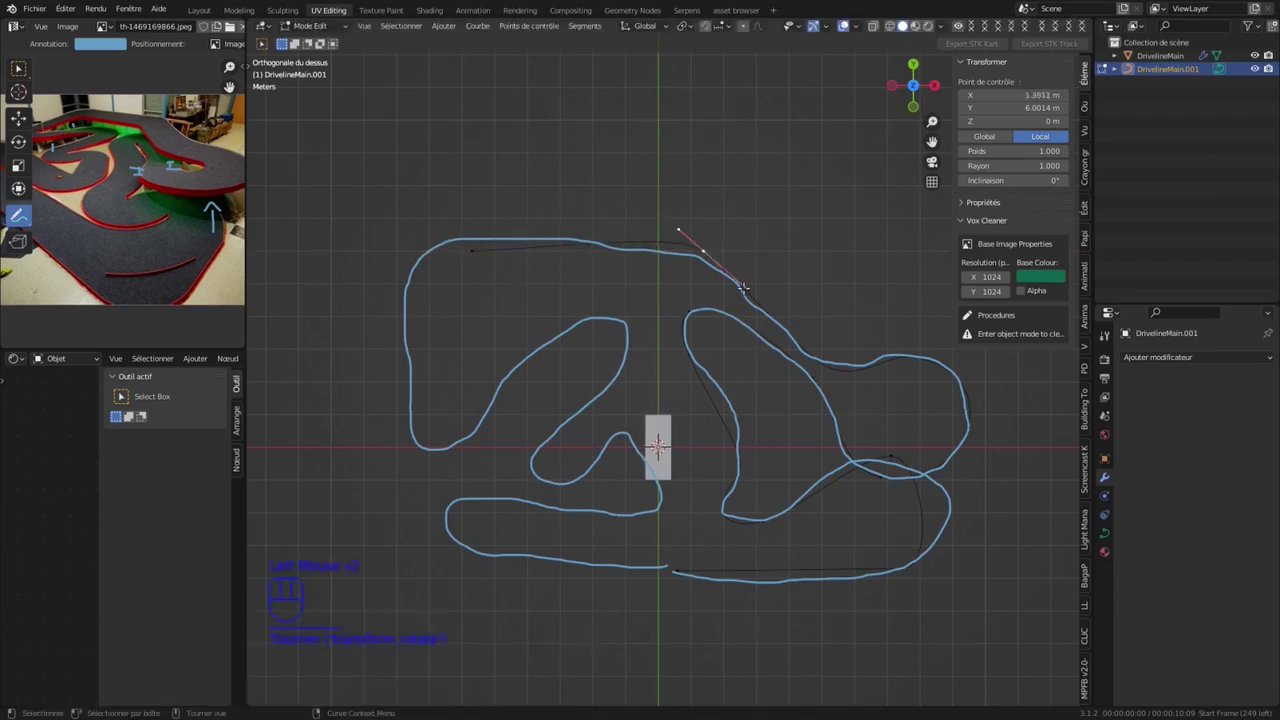
left_click(680, 227)
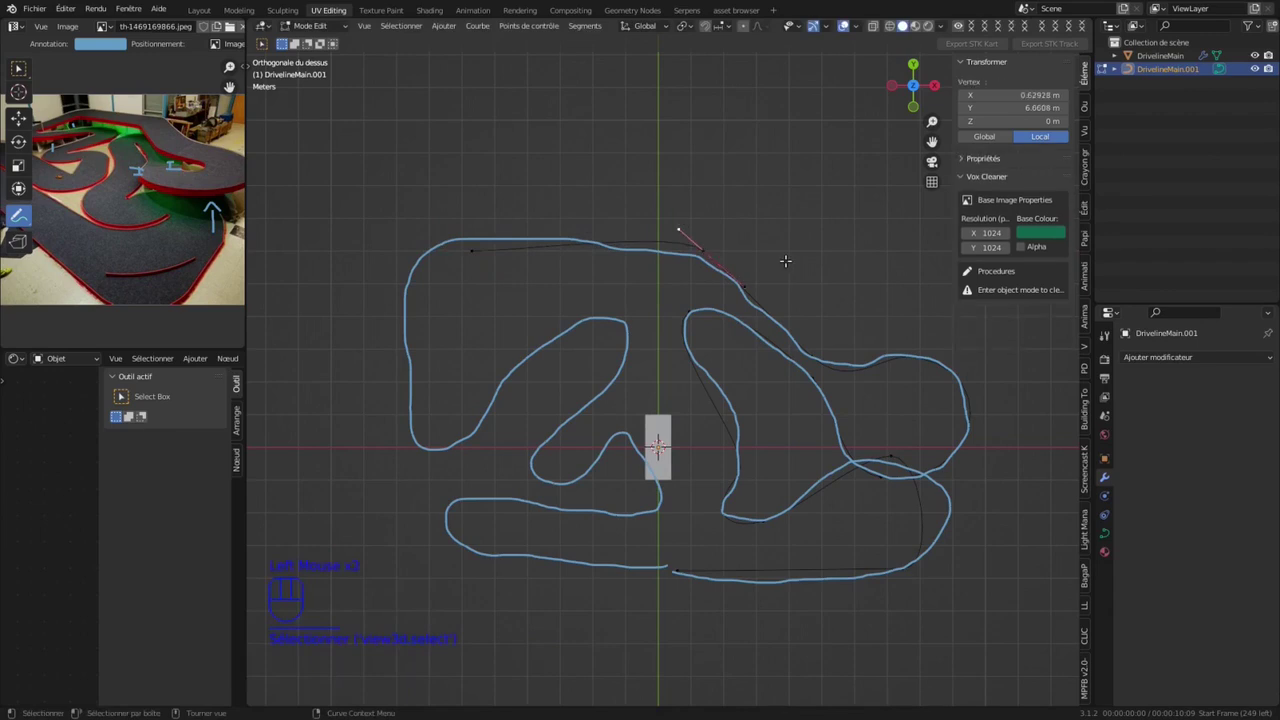
type("s0.1")
key("KP_Enter")
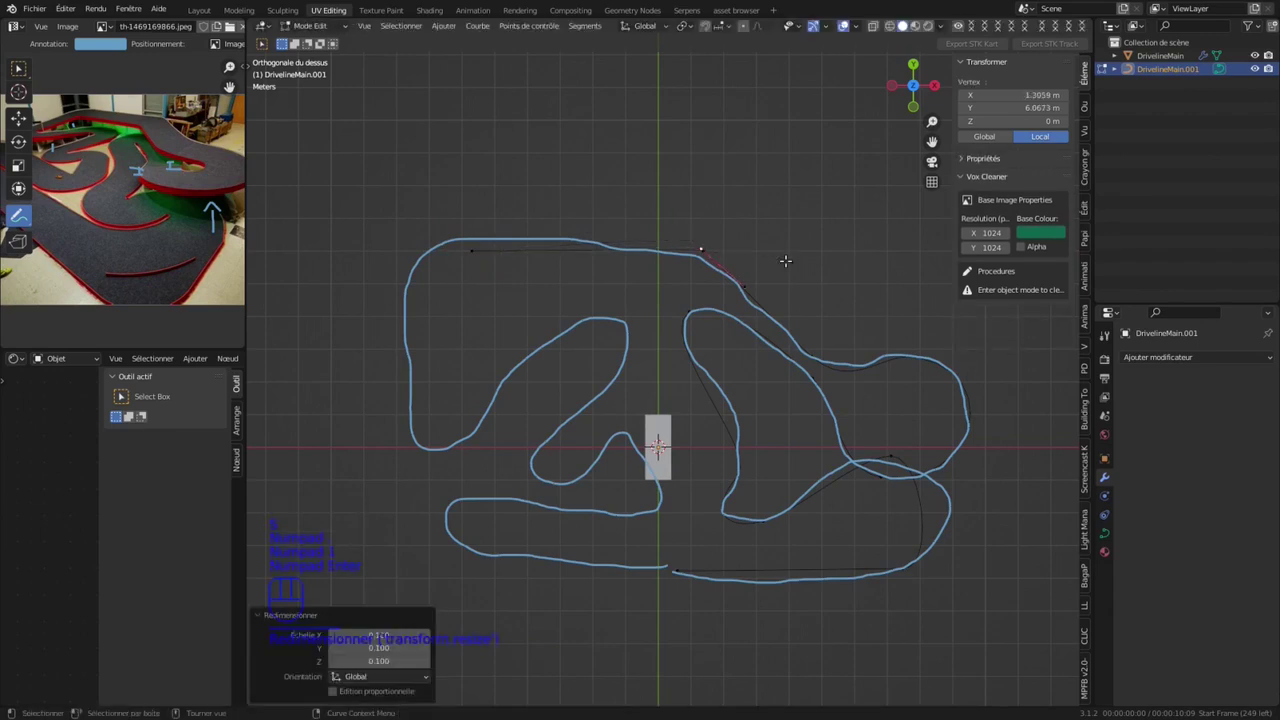
key("ctrl+z")
Step: Move the upper-left corner point about 0.37 m up along Y onto the sketched line
left_click(473, 250)
key("g")
key("y")
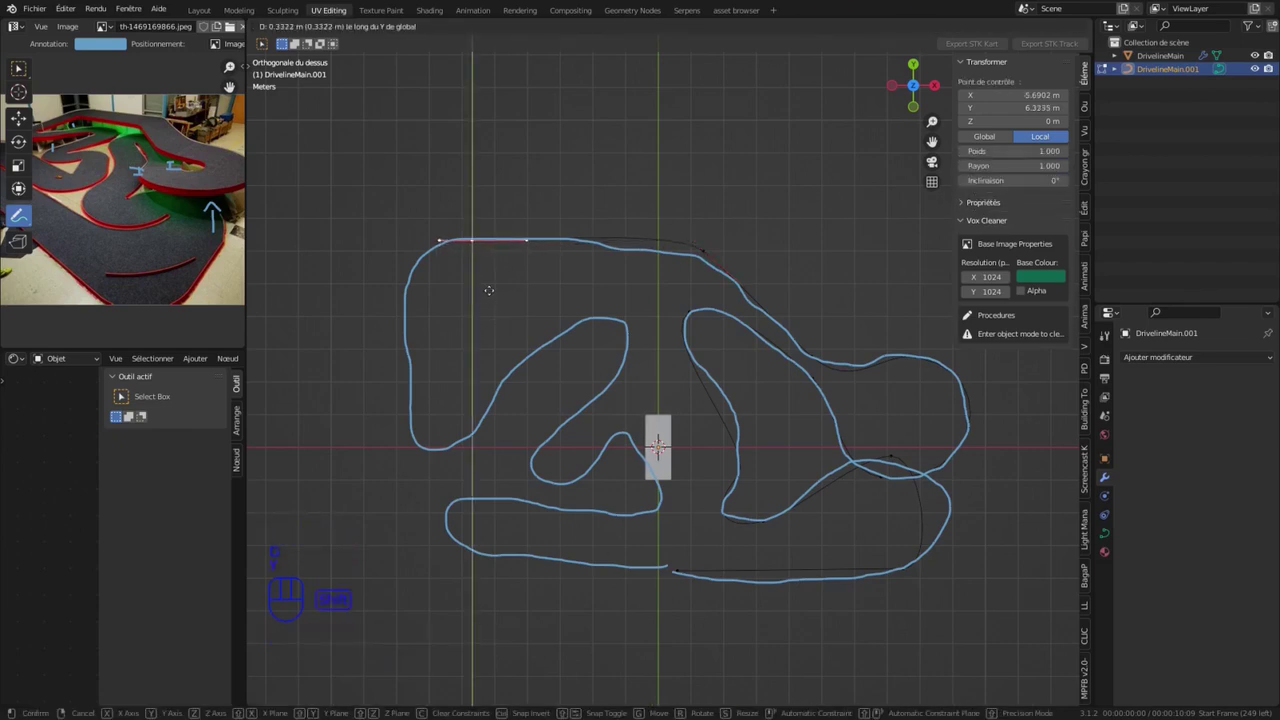
left_click(471, 243, "shift")
Step: Extrude a point to the circuit's left edge, about X -7.81 m, Y 4.52 m, and rotate it by about -85°
key("g")
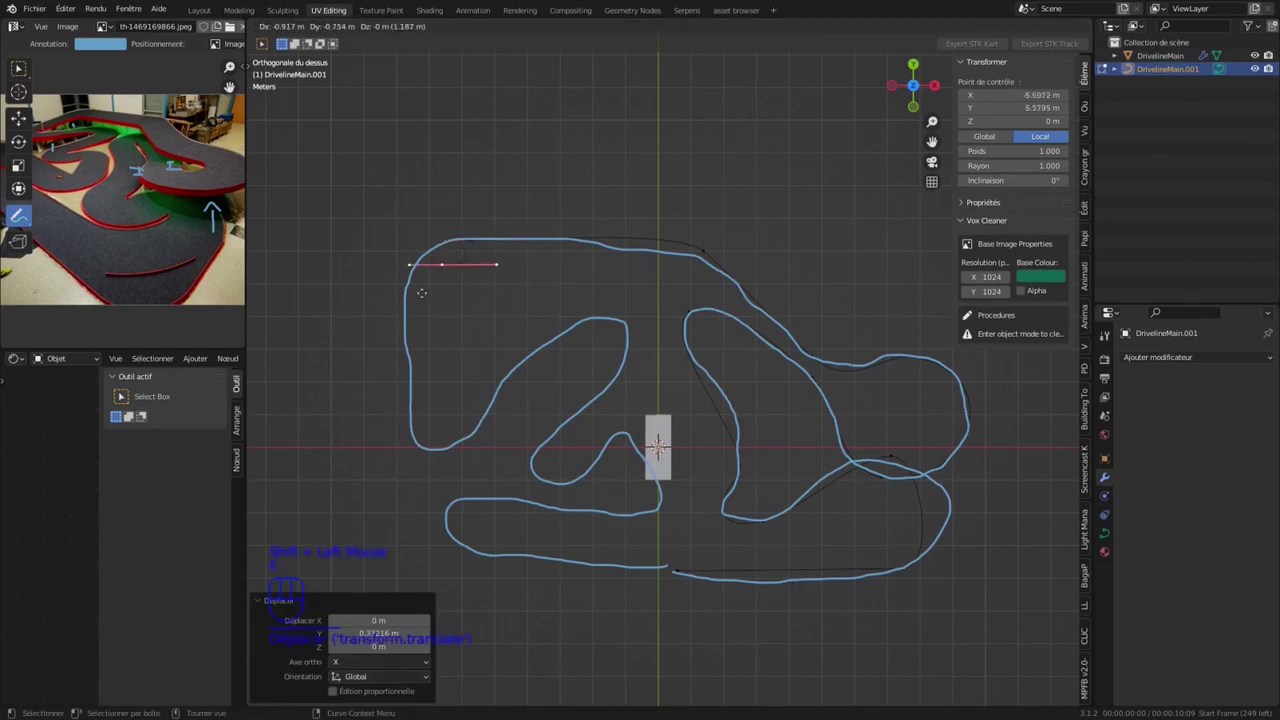
left_click(403, 302)
key("r")
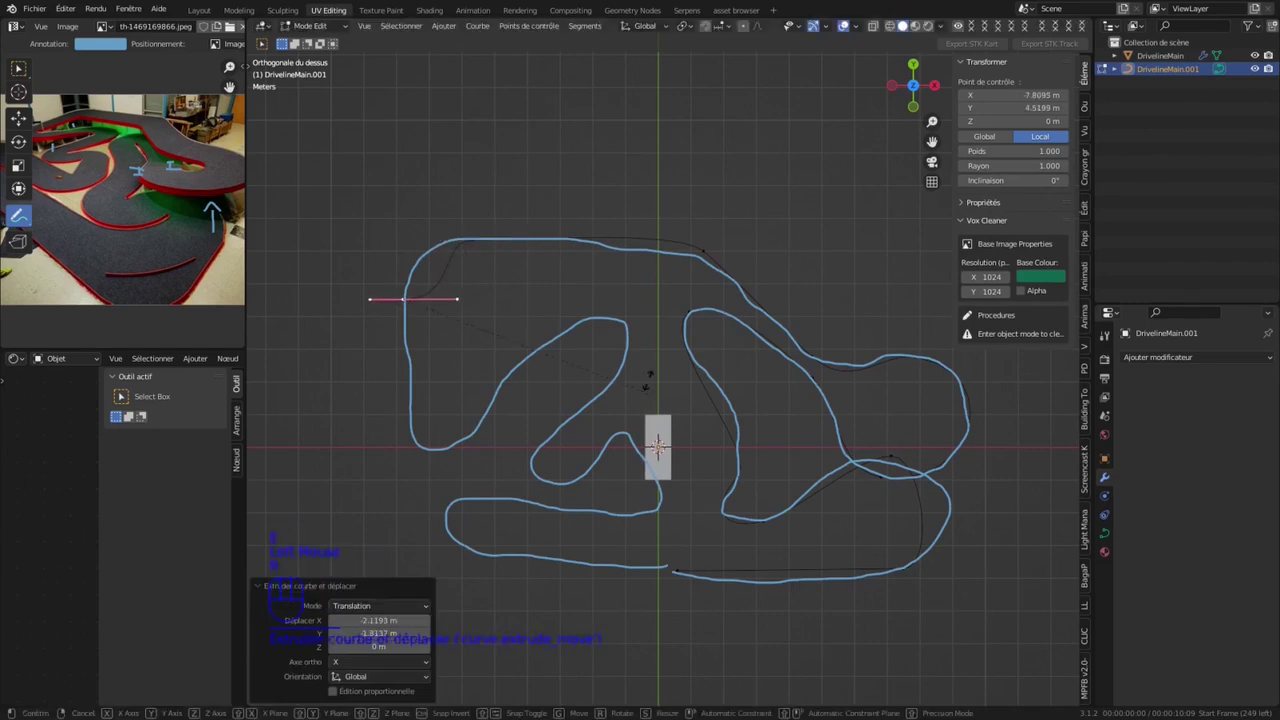
left_click(467, 165)
Step: Extrude a point down the left edge to about X -7.89 m, Y 0.42 m and rotate it by about -4.85°
left_click_drag(400, 301, 399, 437)
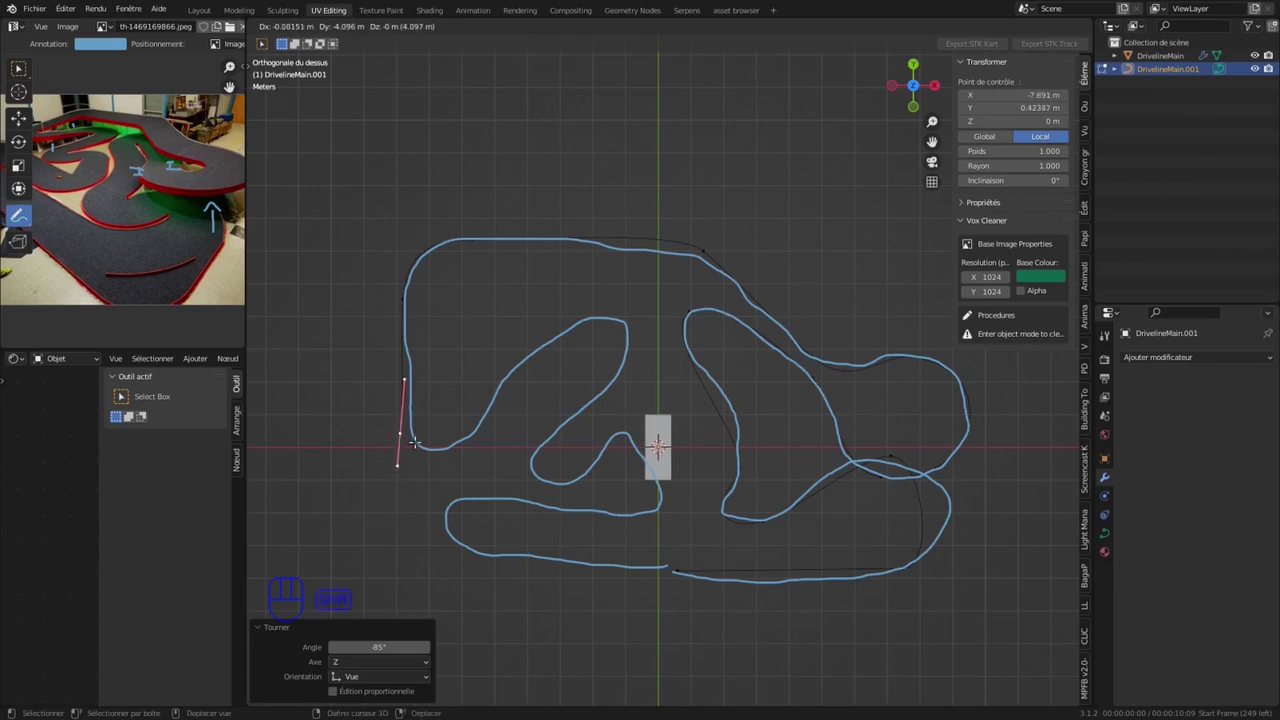
left_click(414, 443, "shift")
key("r")
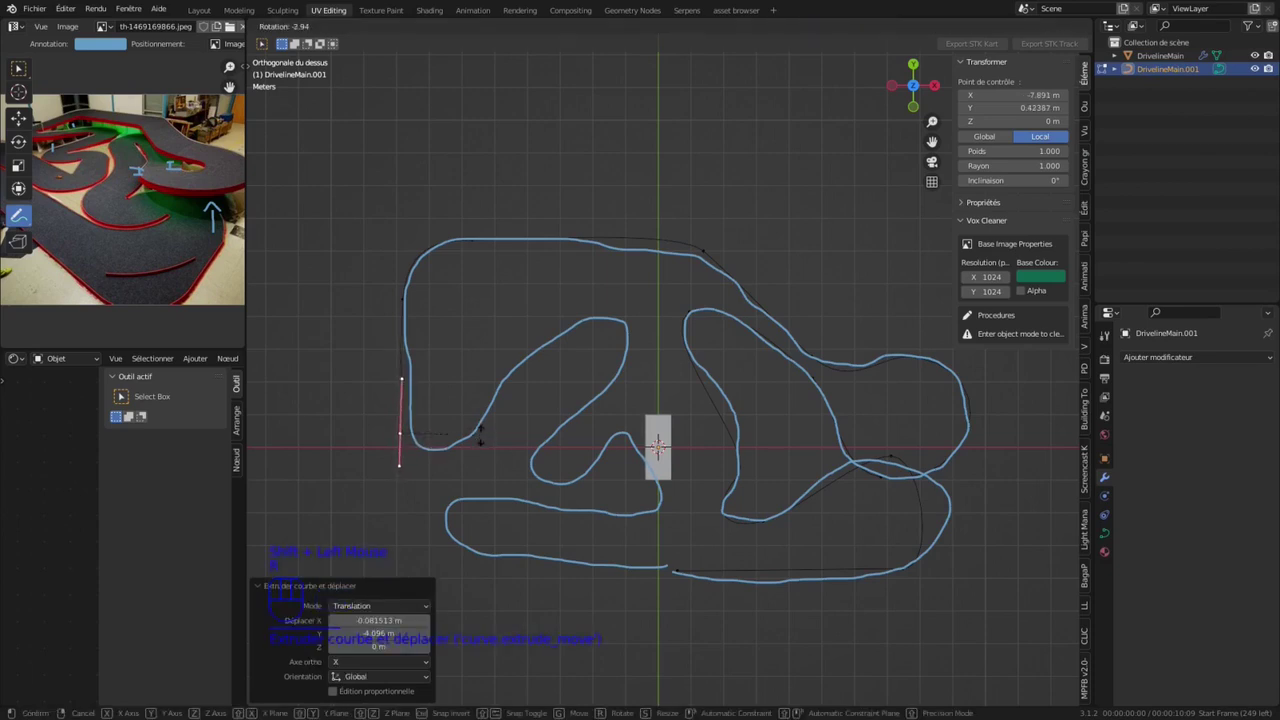
left_click(480, 433)
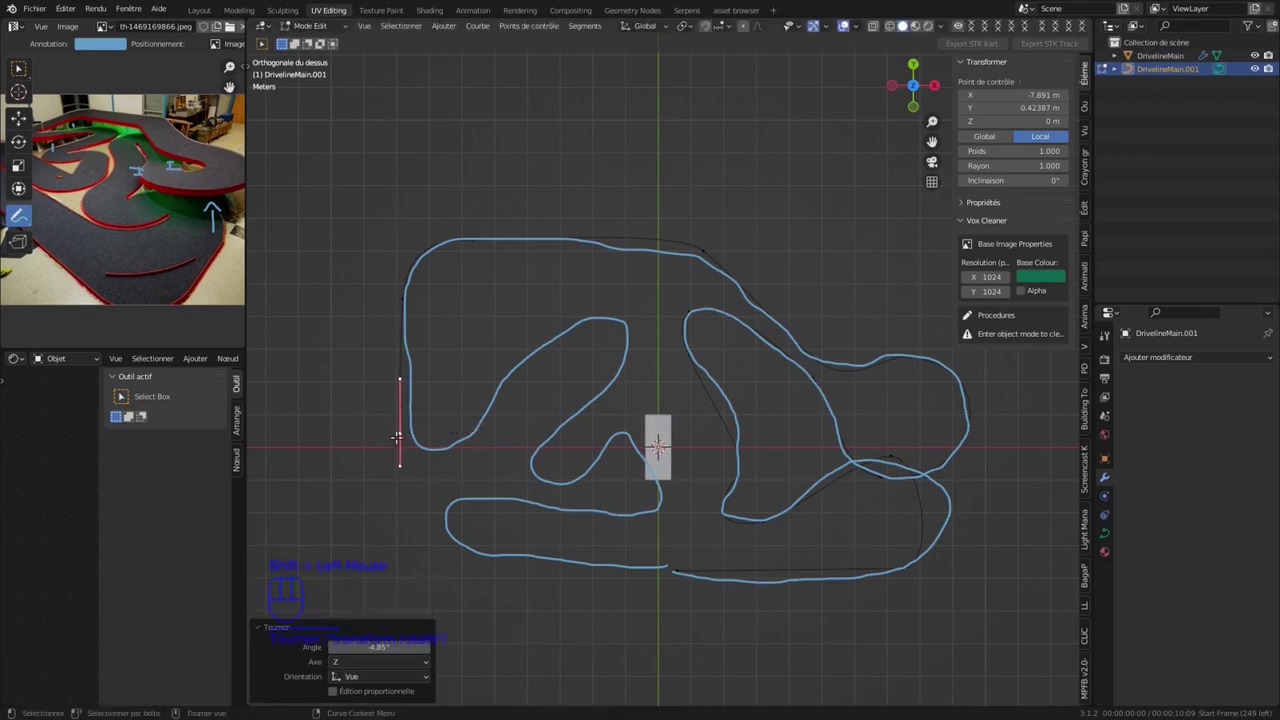
Step: Extrude a point about 2.2 m along X across the lower-left bend and rotate it by about -151°
key("g")
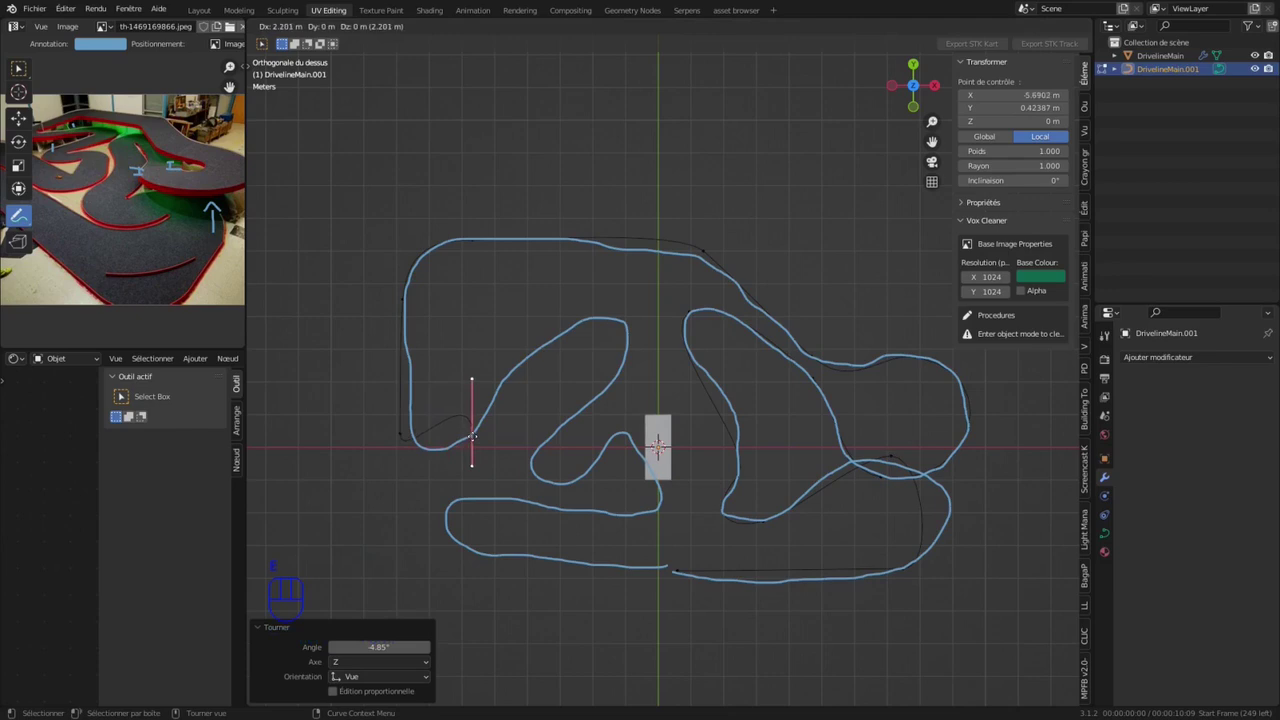
left_click(474, 436)
key("r")
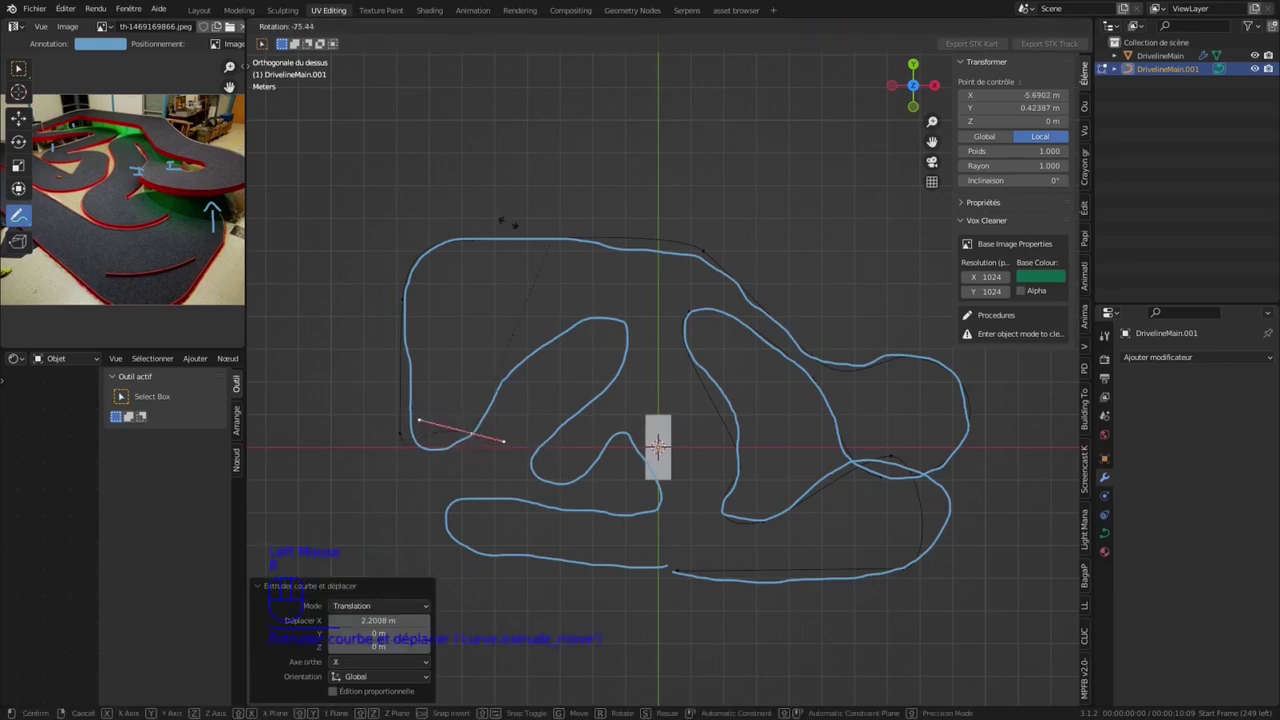
left_click(311, 302)
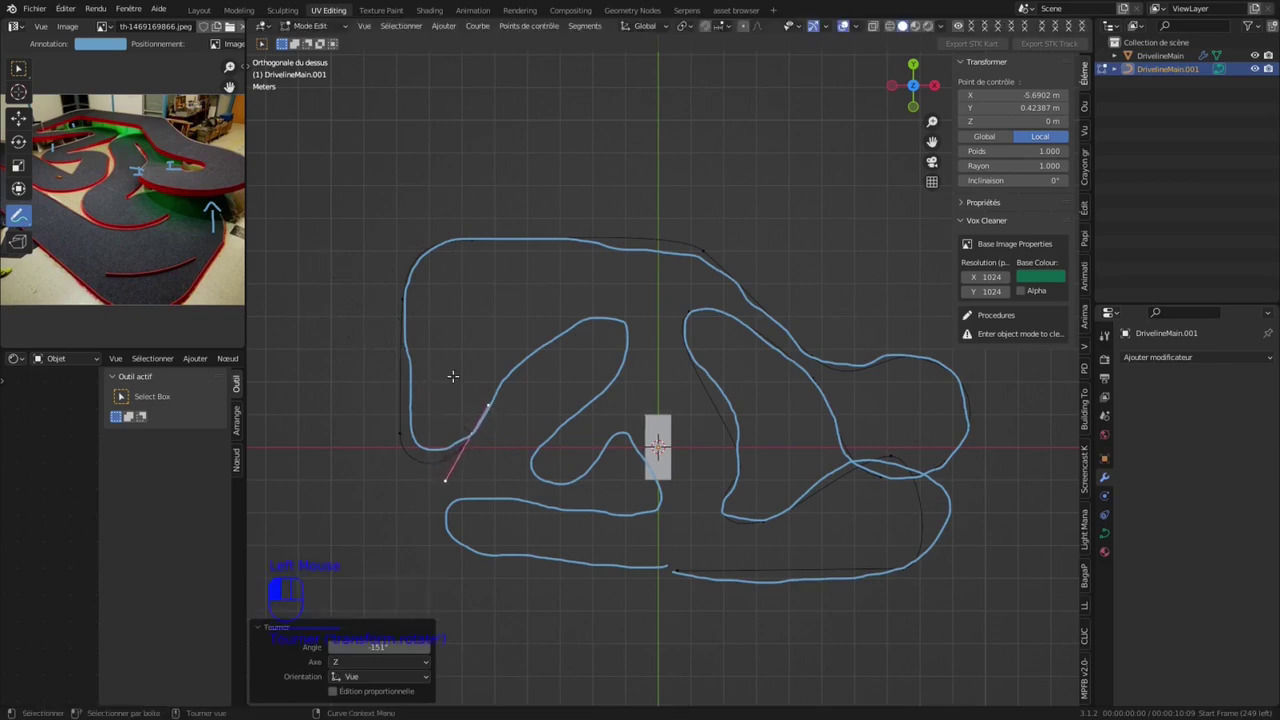
Step: Extrude a point to the top of the left inner loop, about X -2.45 m, Y 3.95 m, and rotate it to follow the sketch
left_click_drag(471, 440, 578, 318)
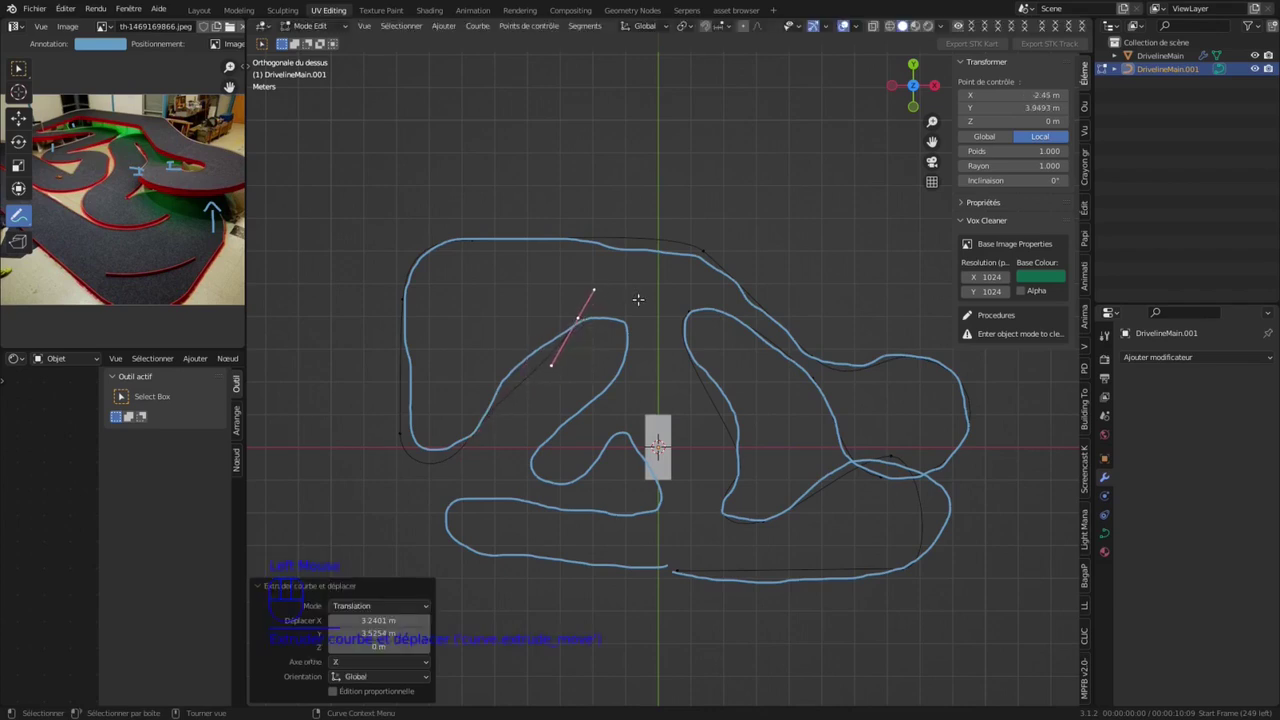
key("r")
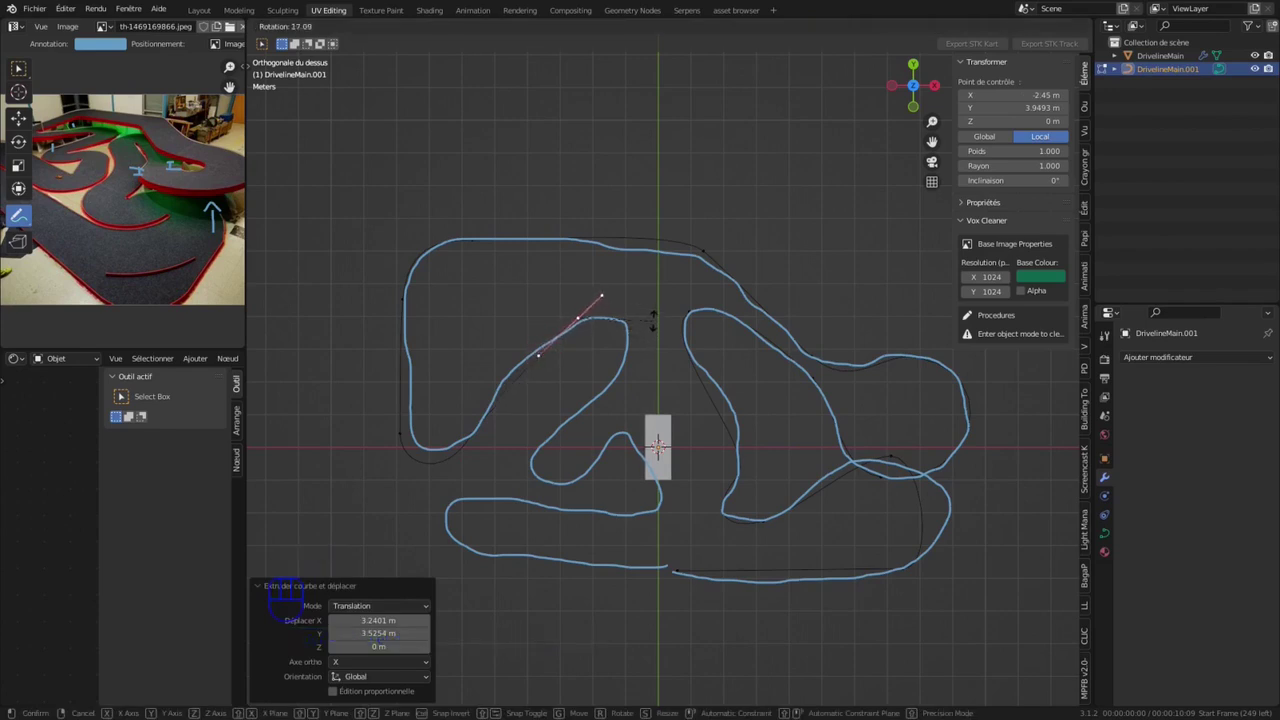
left_click(514, 438)
Step: Rotate the lower-left bend point by about 8.87° and scale down its lower handle
left_click(497, 422)
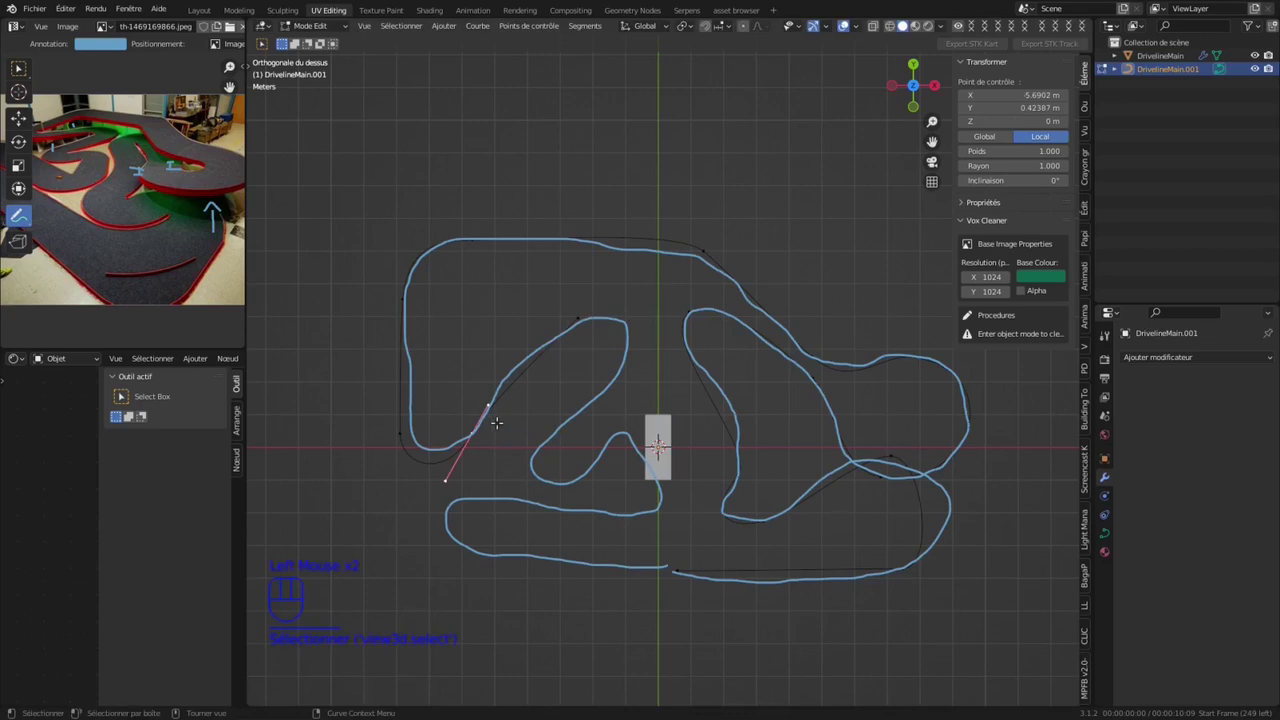
key("r")
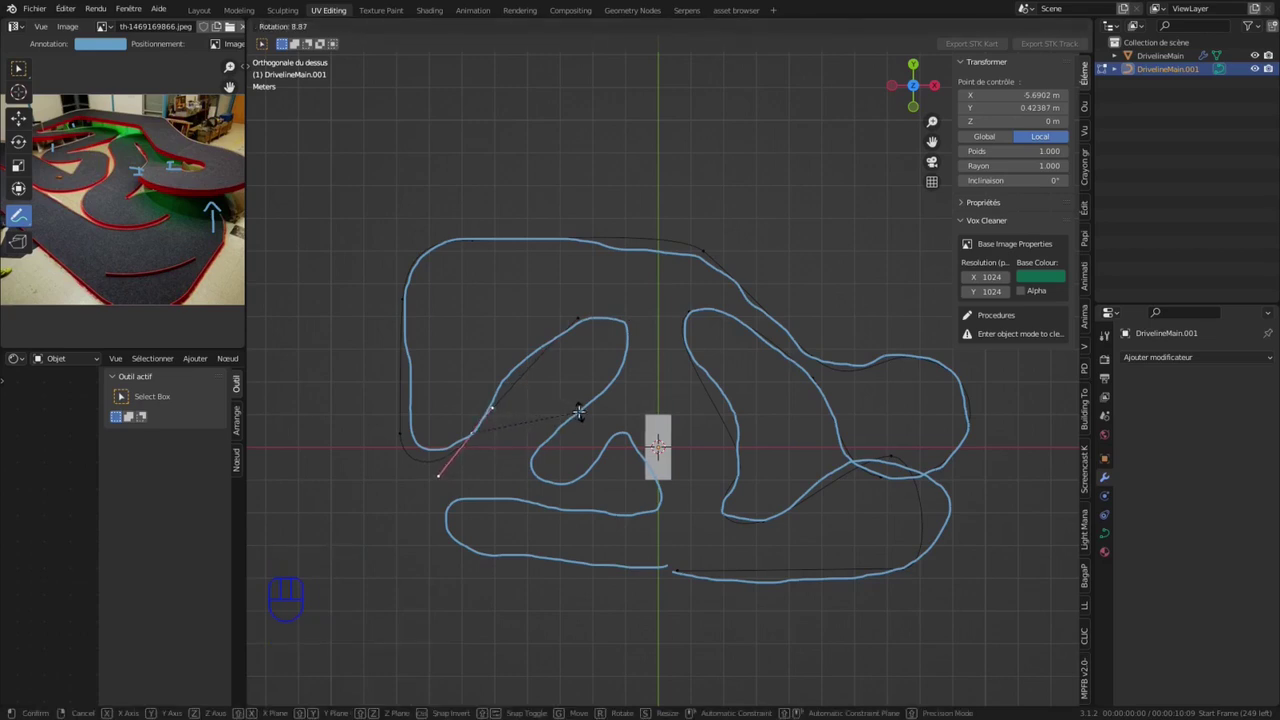
left_click(579, 412)
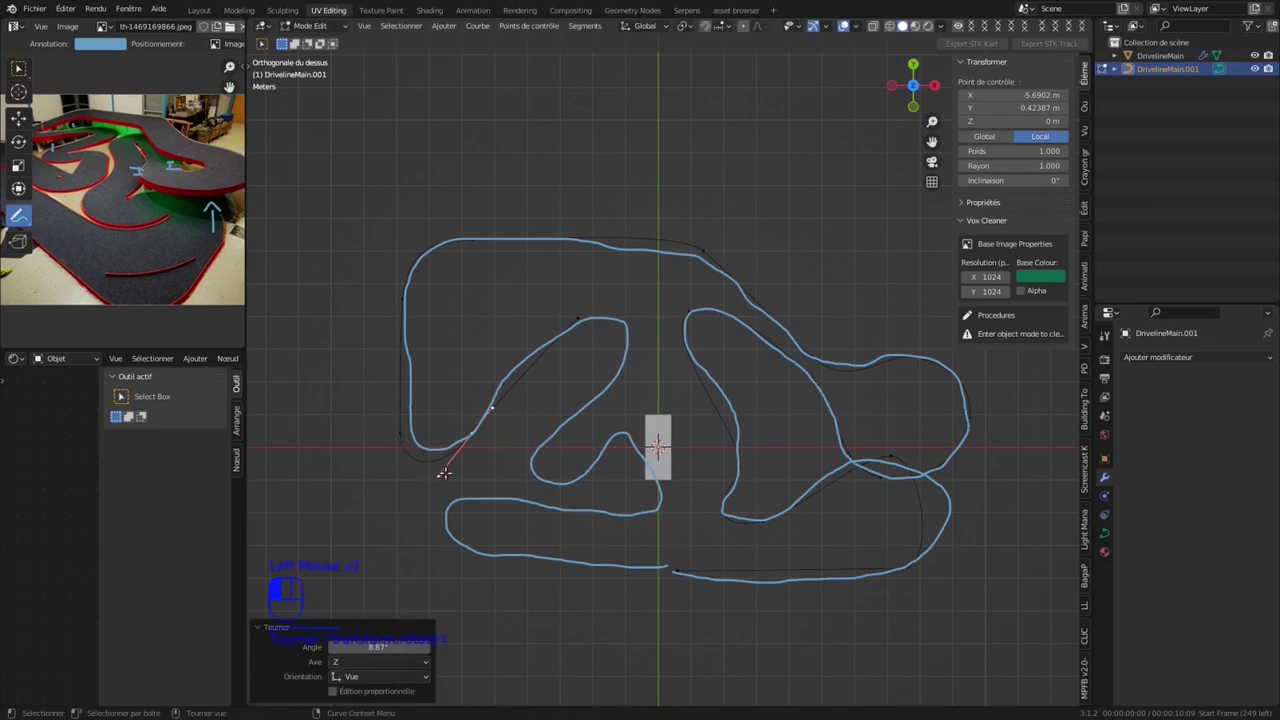
left_click(443, 473)
key("s")
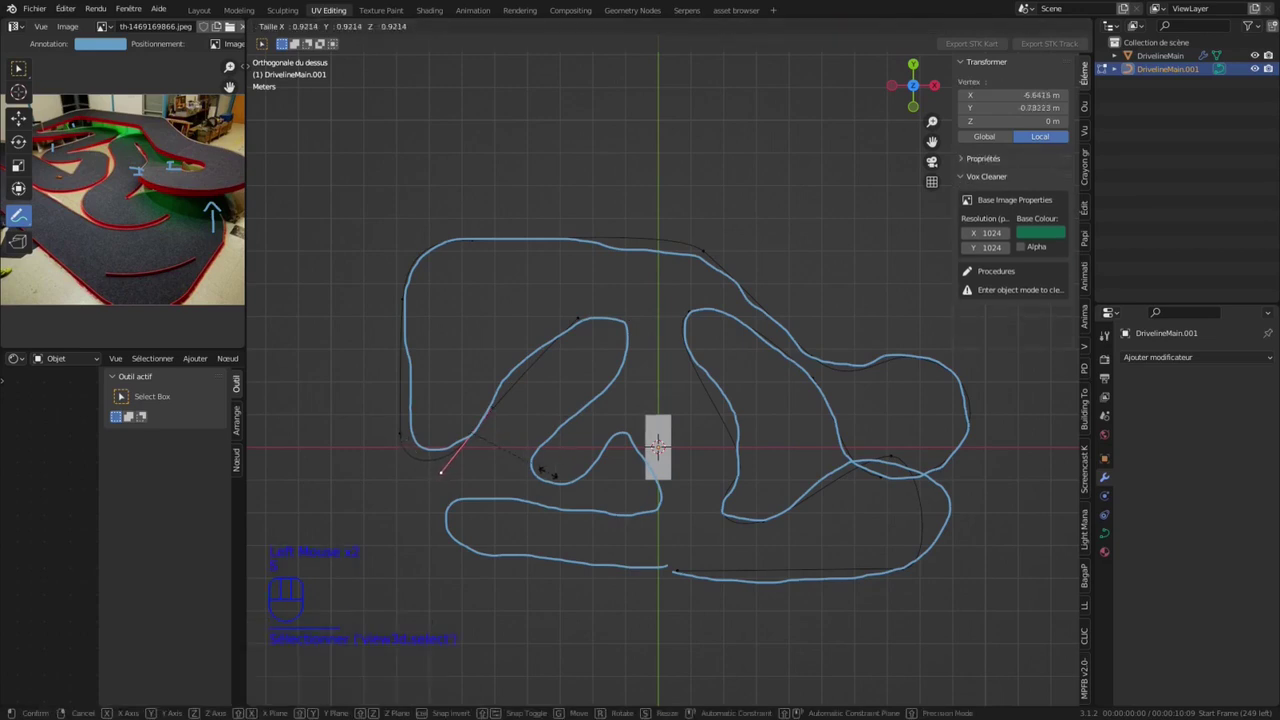
left_click(563, 463)
Step: Extrude the inner loop's top point to about X -0.92 m, Y 2.40 m and rotate the new point by about 173°
left_click(578, 317)
key("g")
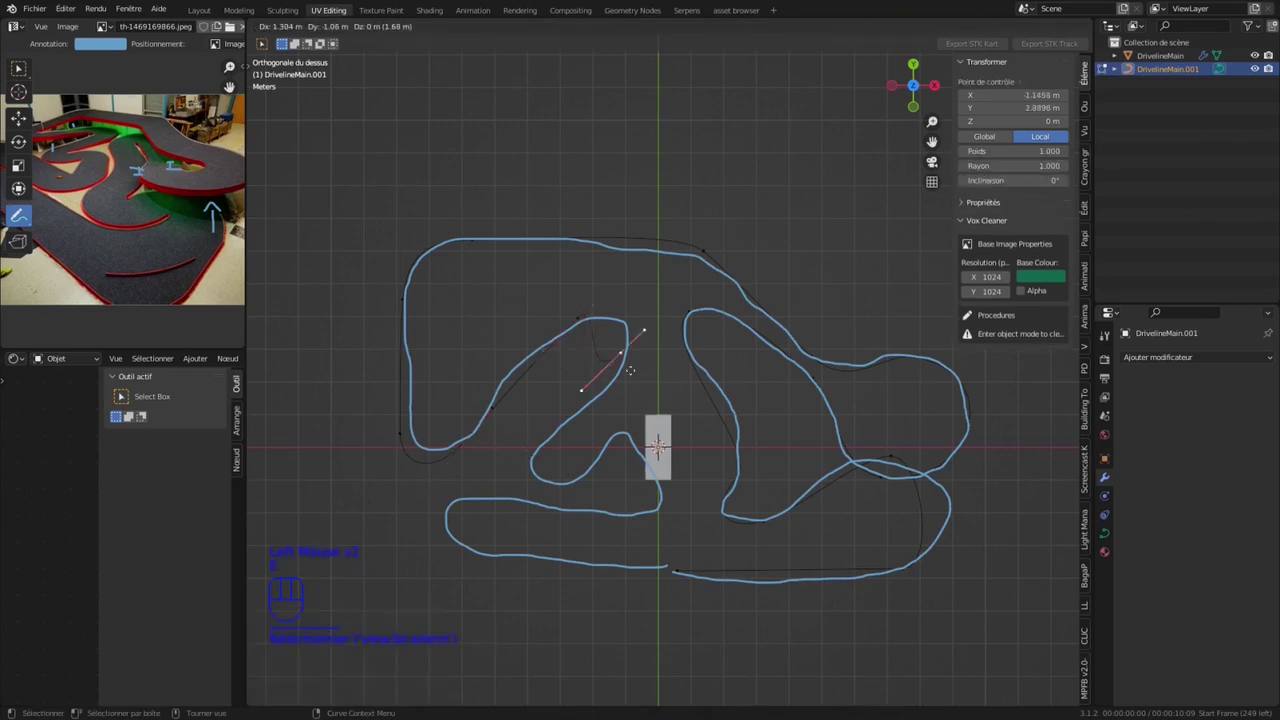
left_click(640, 378)
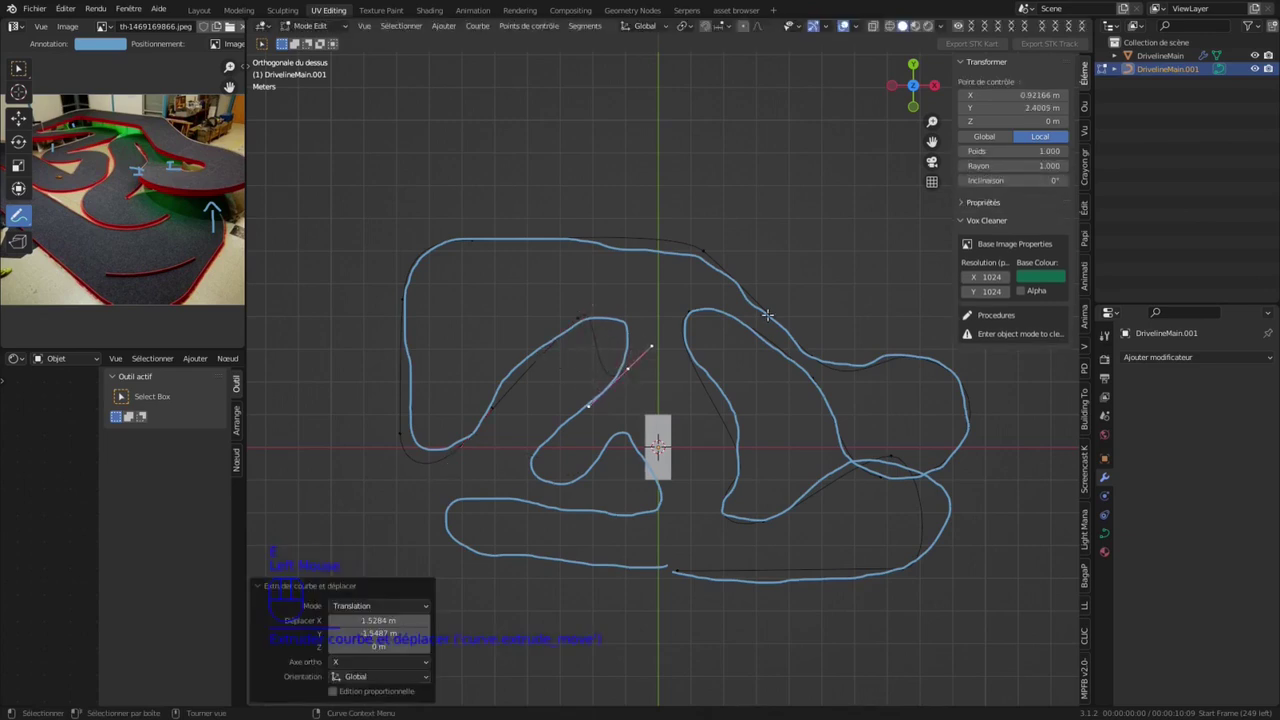
key("r")
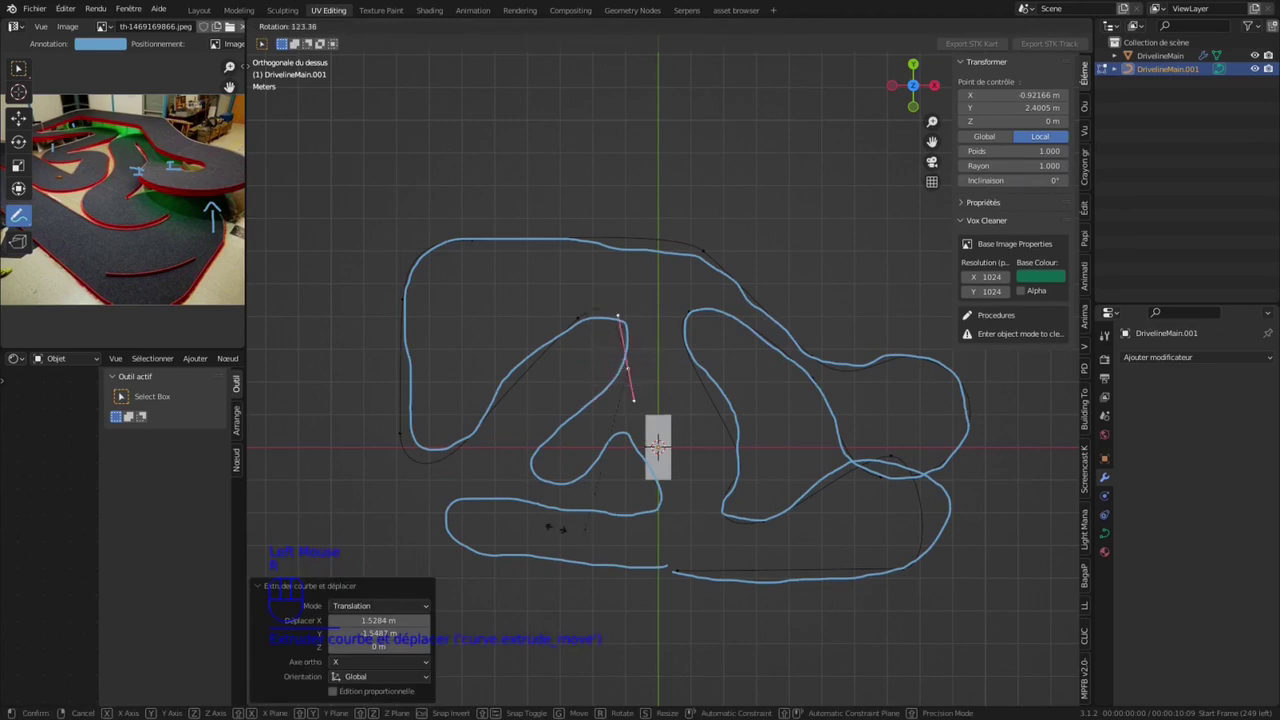
left_click(478, 447)
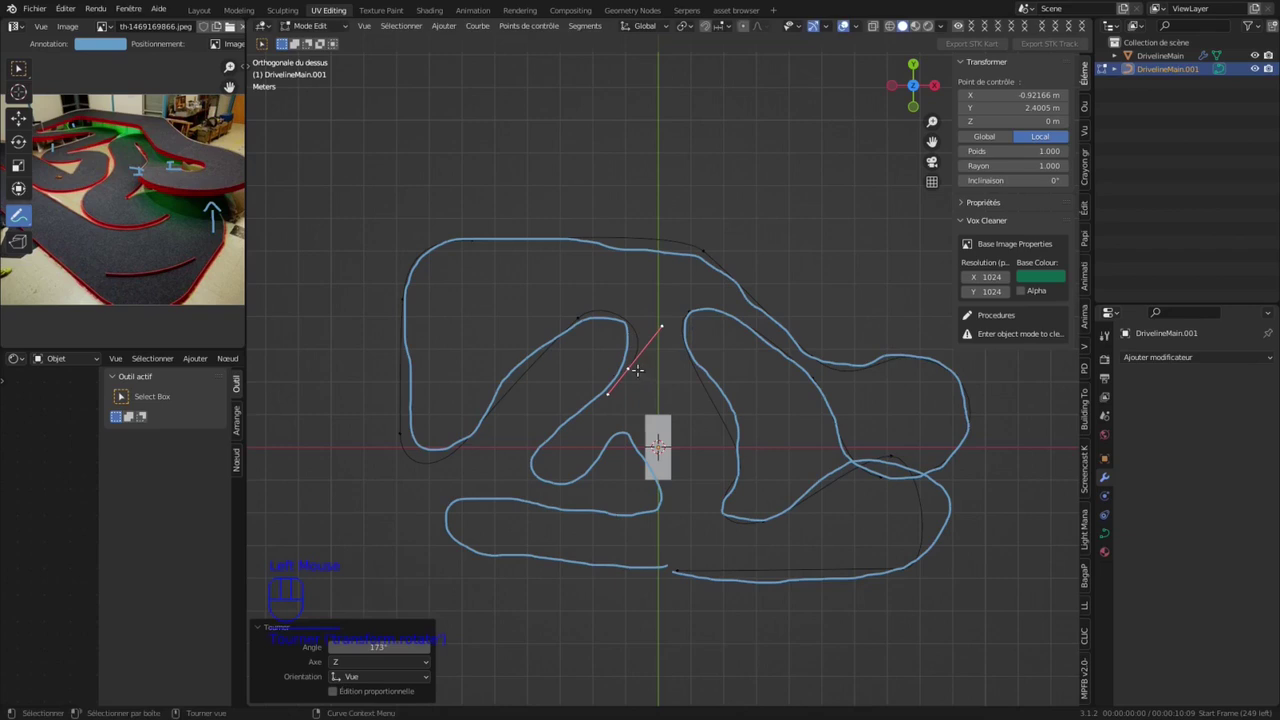
Step: Extrude a point down to the left end of the inner hairpin and adjust its position to about X -3.51 m, Y -0.19 m
key("g")
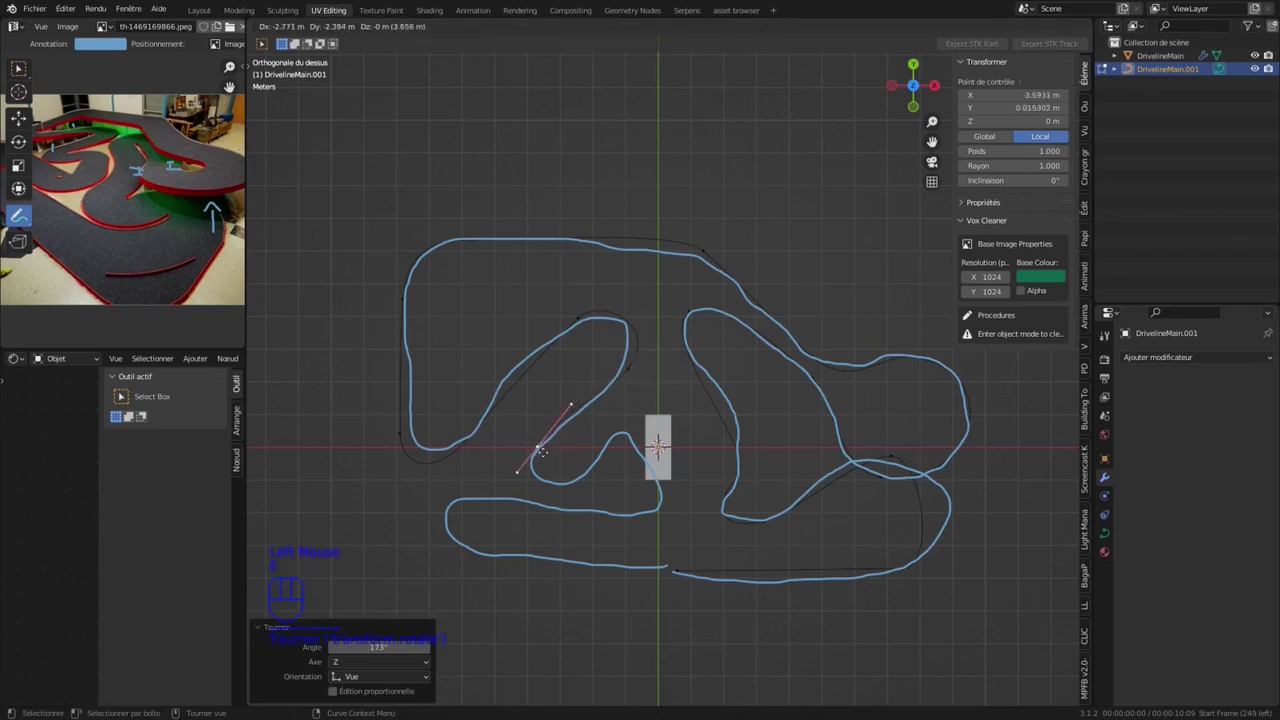
left_click(544, 454)
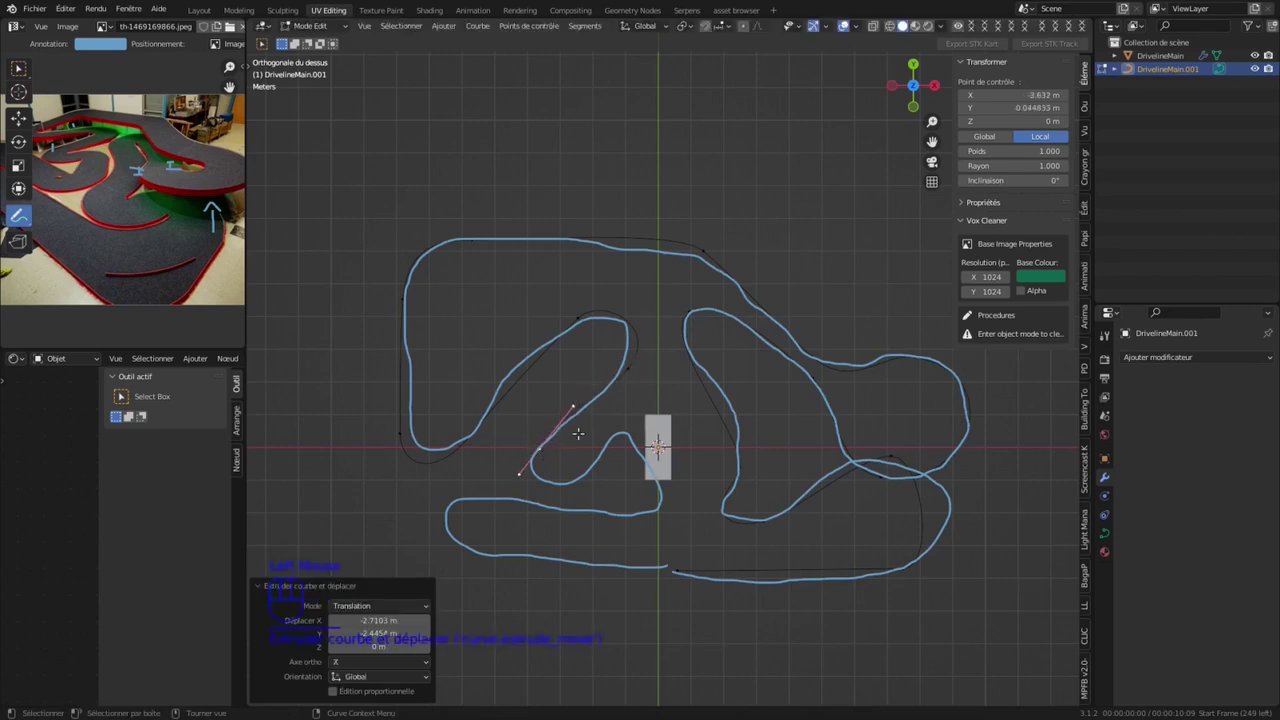
key("g")
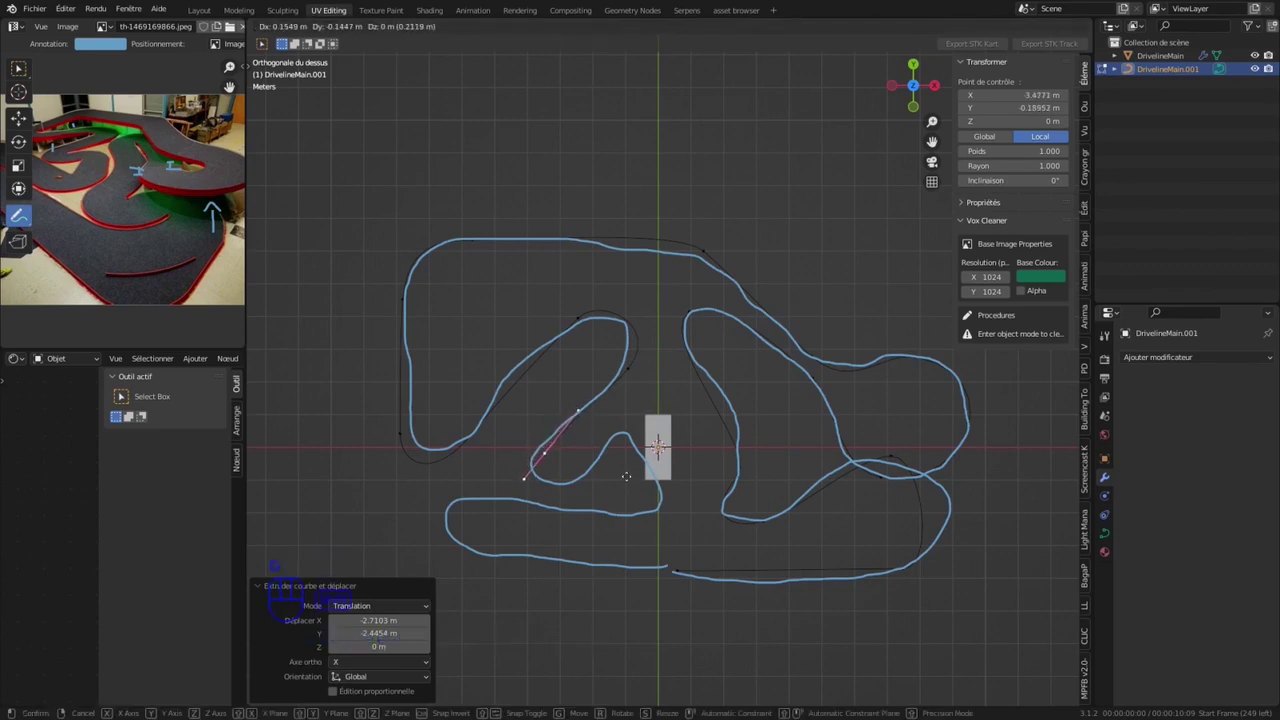
left_click(527, 474, "shift")
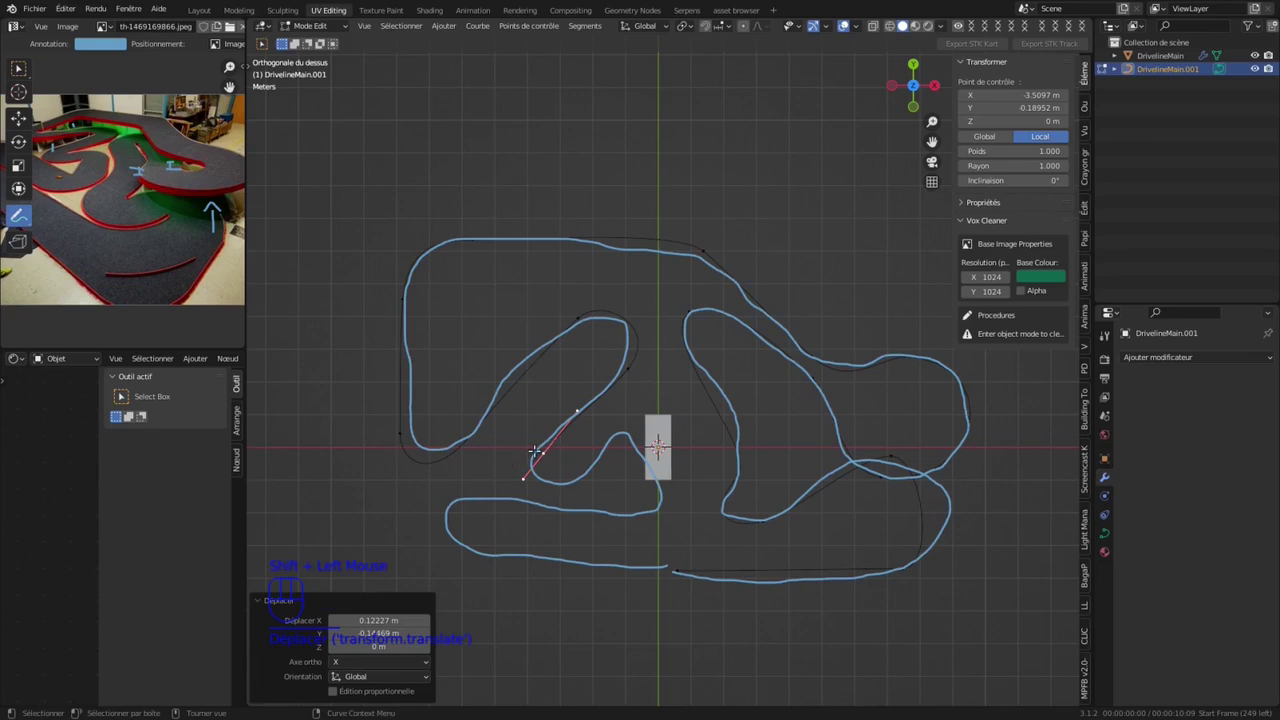
Step: Extrude a point to the hairpin's lower bend, about X -2.61 m, Y -1.09 m, and rotate its handles along the sketched line
key("g")
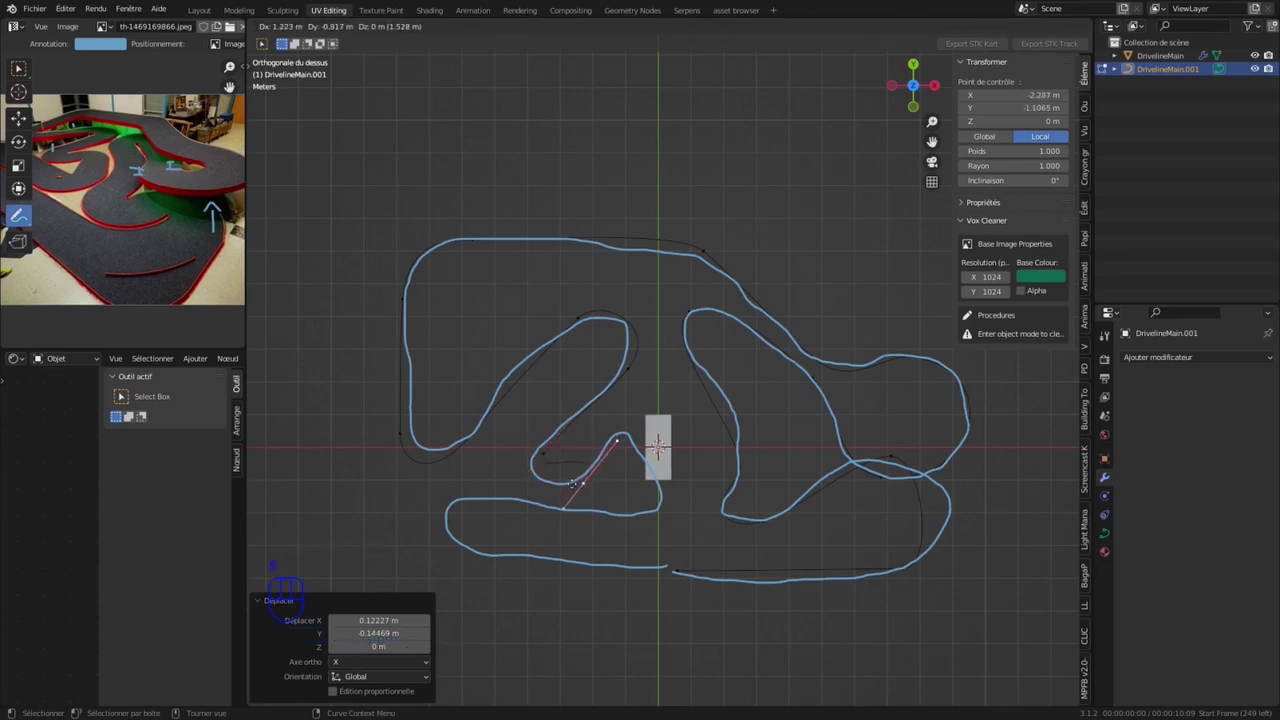
left_click(567, 483)
key("e")
key("r")
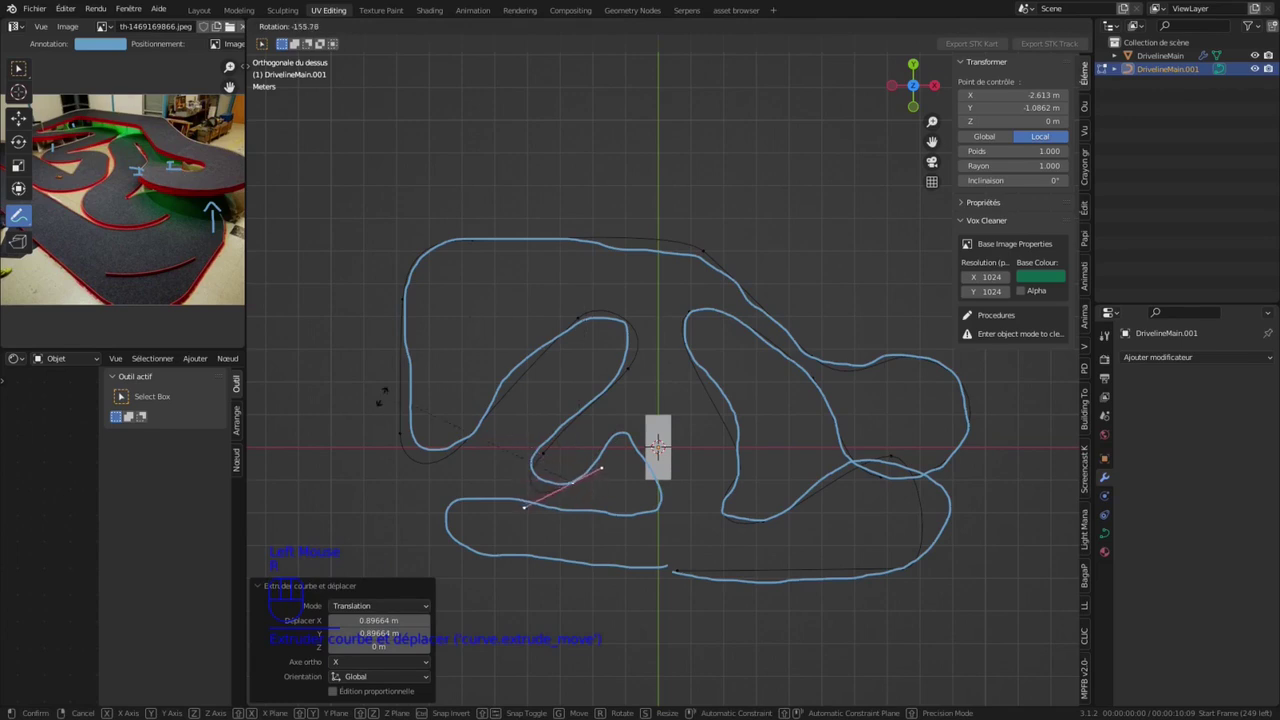
left_click(592, 449)
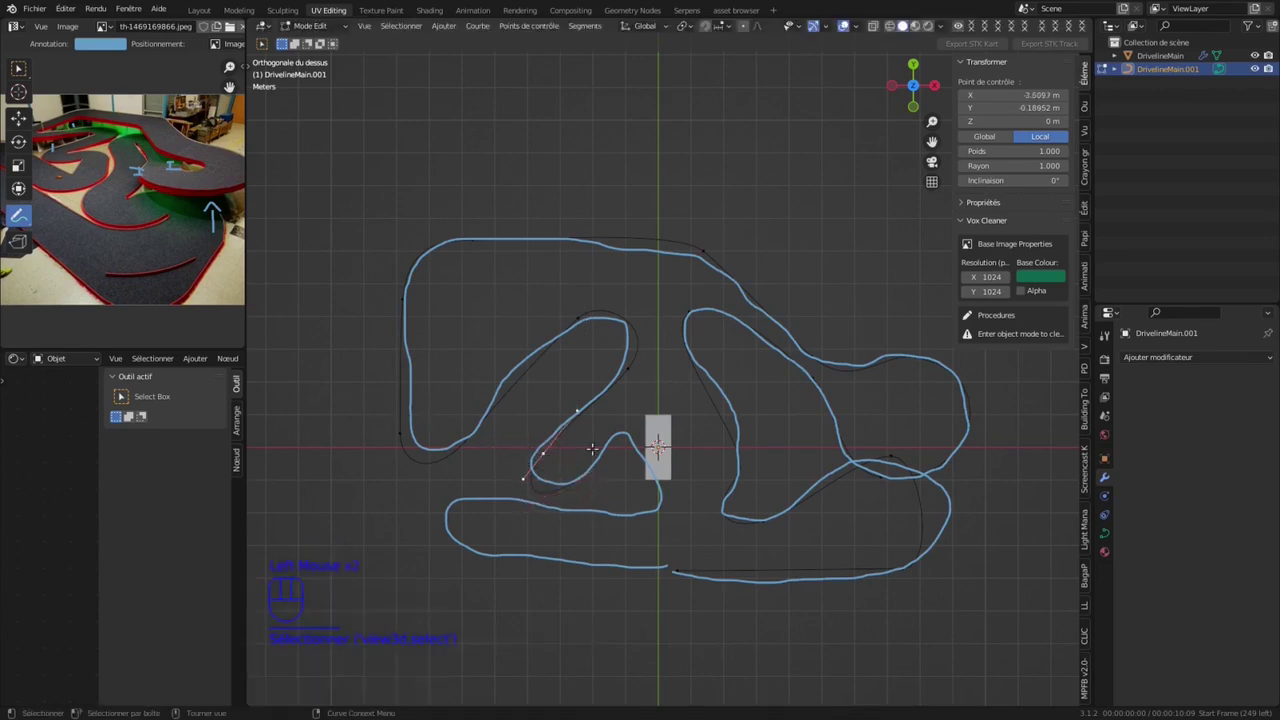
Step: Rotate the hairpin's left point by about 4.65°, move it to about X -3.62 m, Y -0.05 m, and rotate it another 7.64°
key("r")
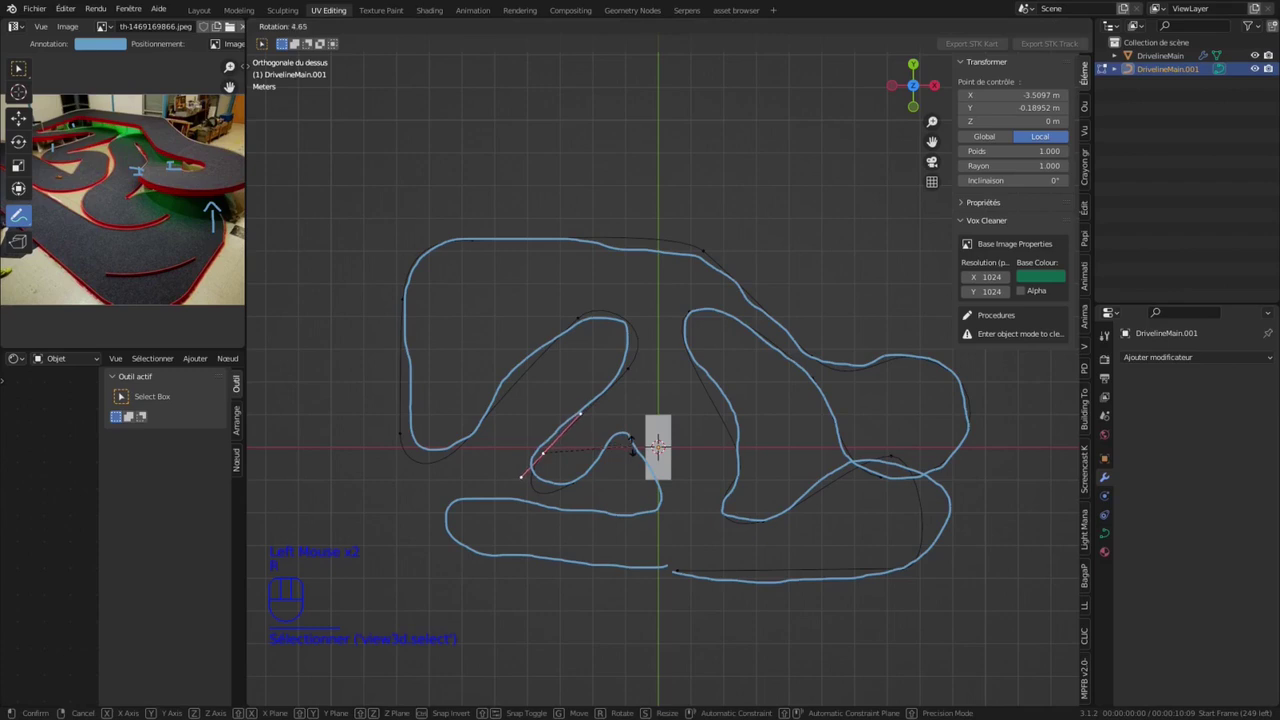
left_click(629, 447)
key("g")
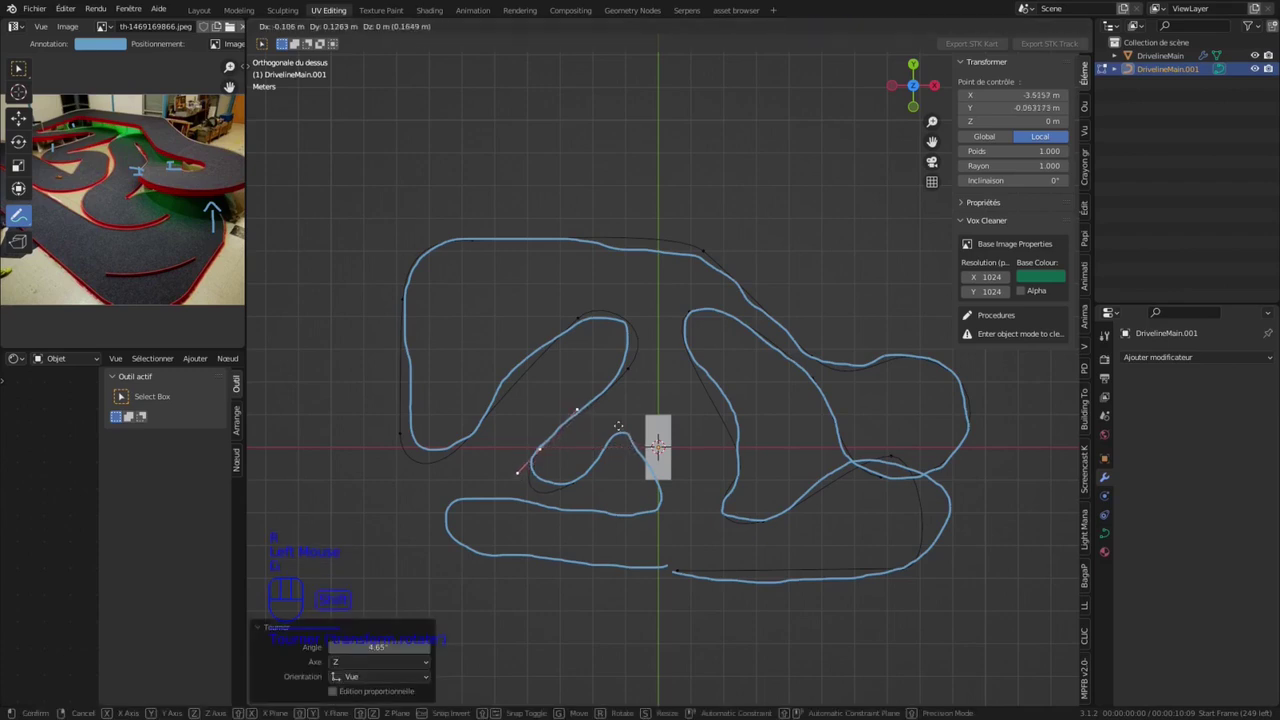
left_click(630, 405, "shift")
key("r")
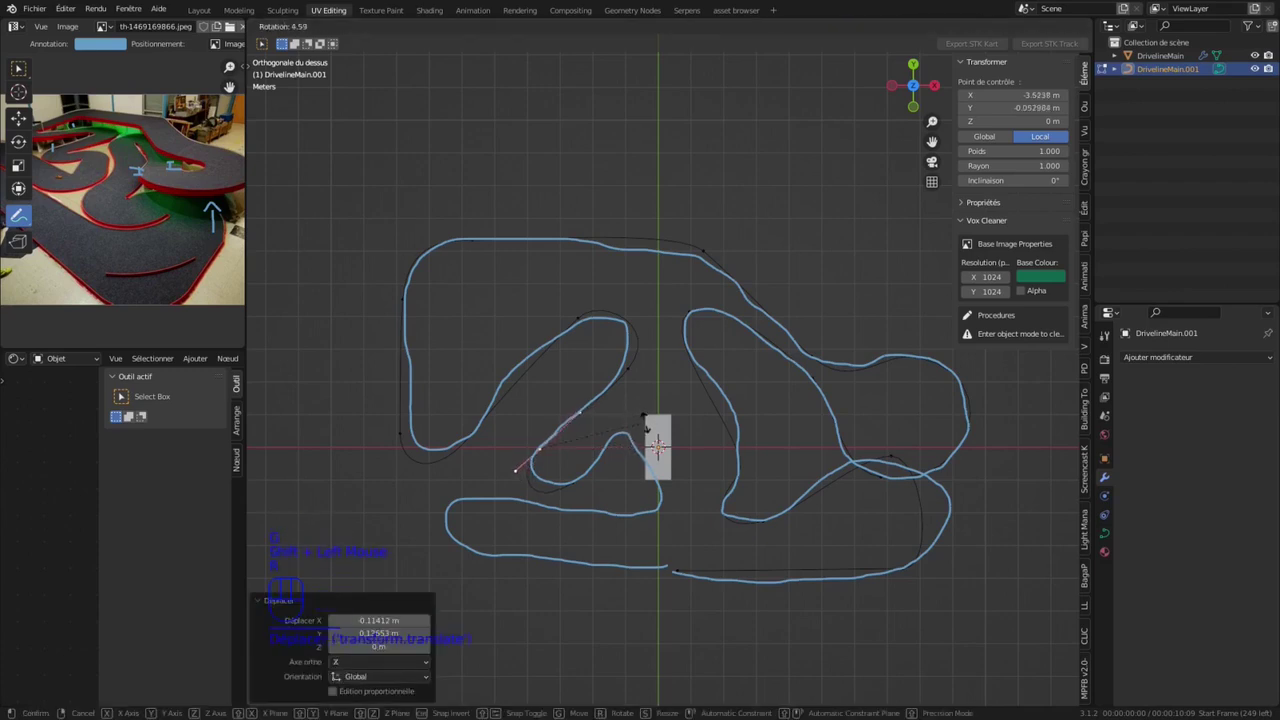
left_click(580, 440)
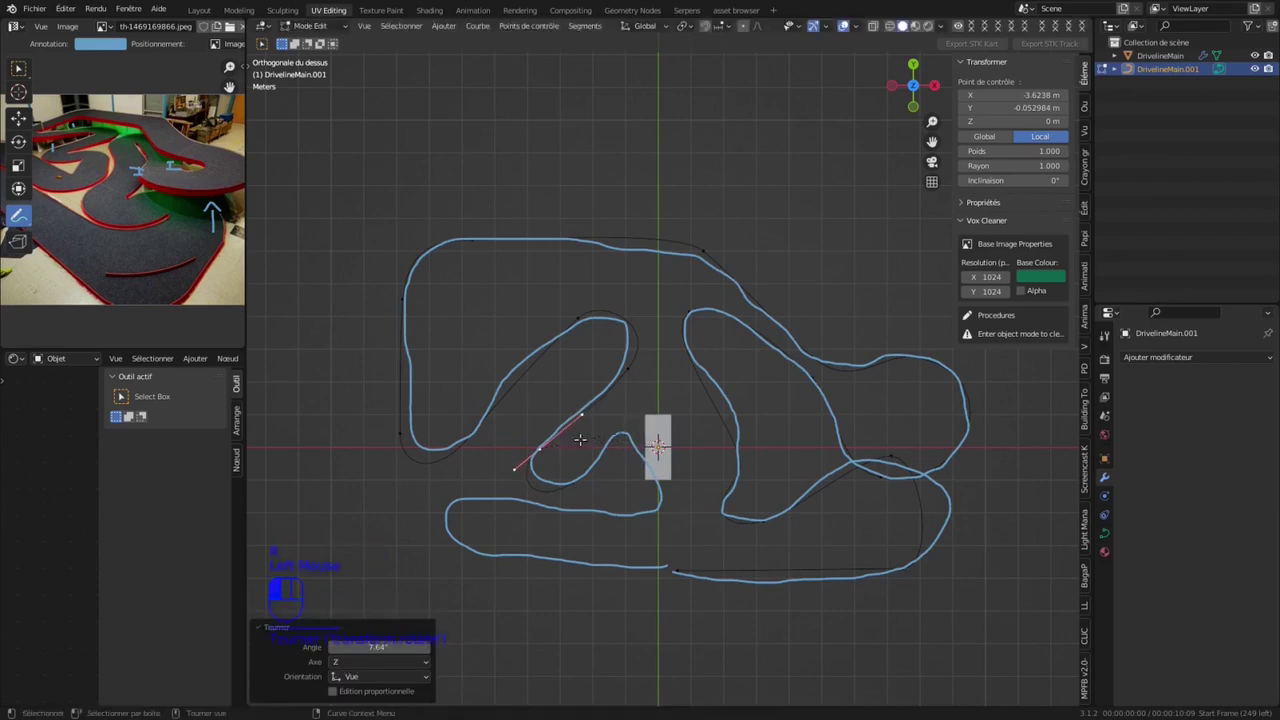
Step: Scale down the lower-left handles of the hairpin's left point and lower bend point
left_click(516, 470)
key("s")
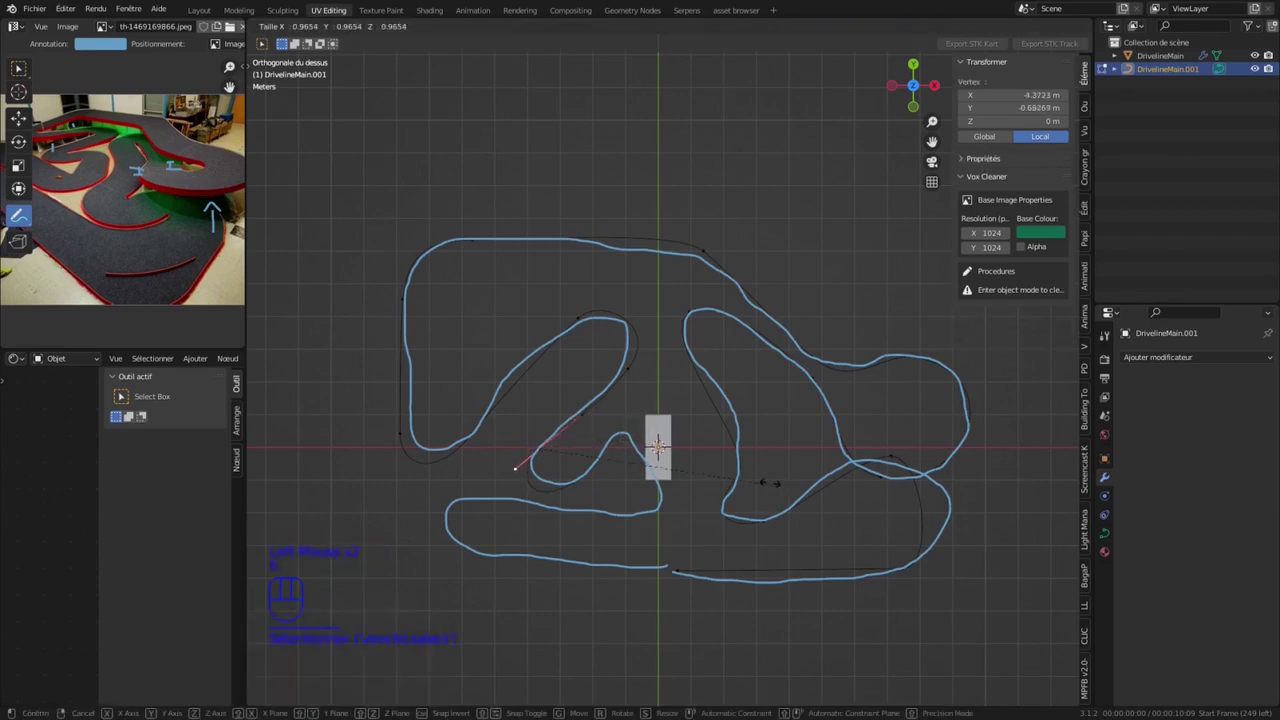
left_click(580, 497)
left_click(523, 511)
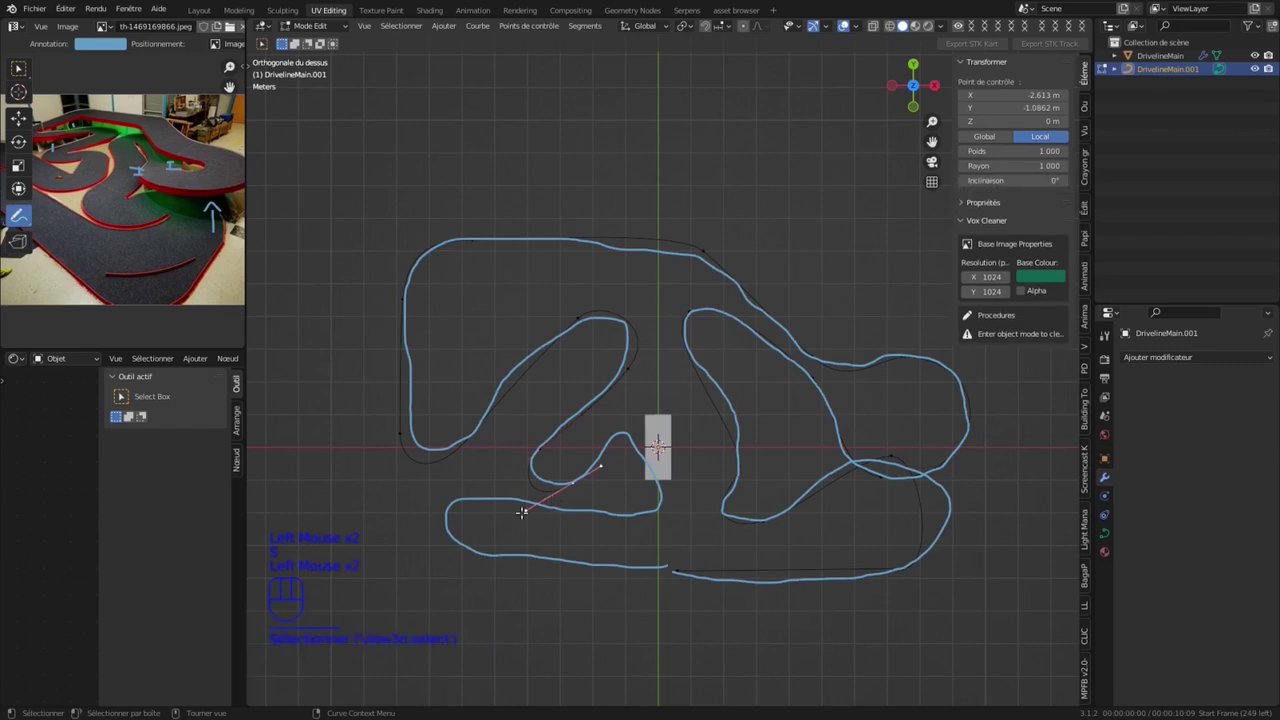
key("s")
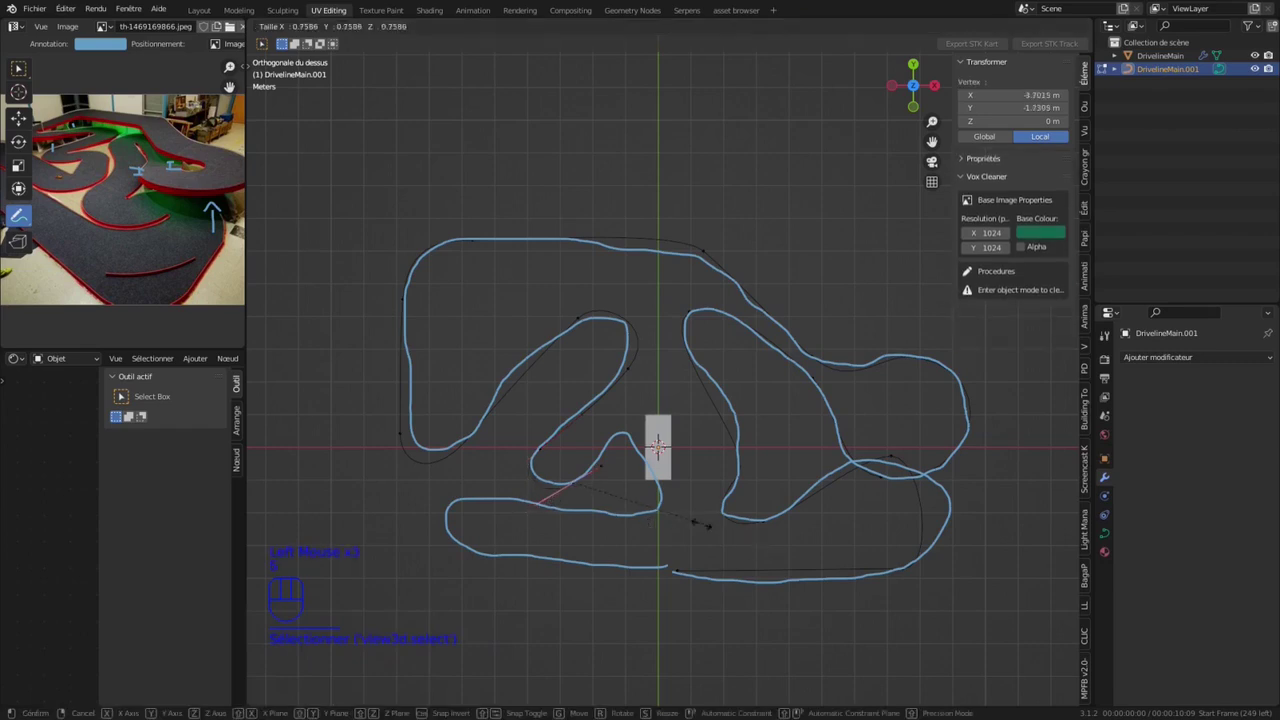
left_click(683, 520)
Step: Extrude the hairpin's lower bend point to just above the small central peak, about X -0.72 m, Y 0.79 m
left_click(573, 482)
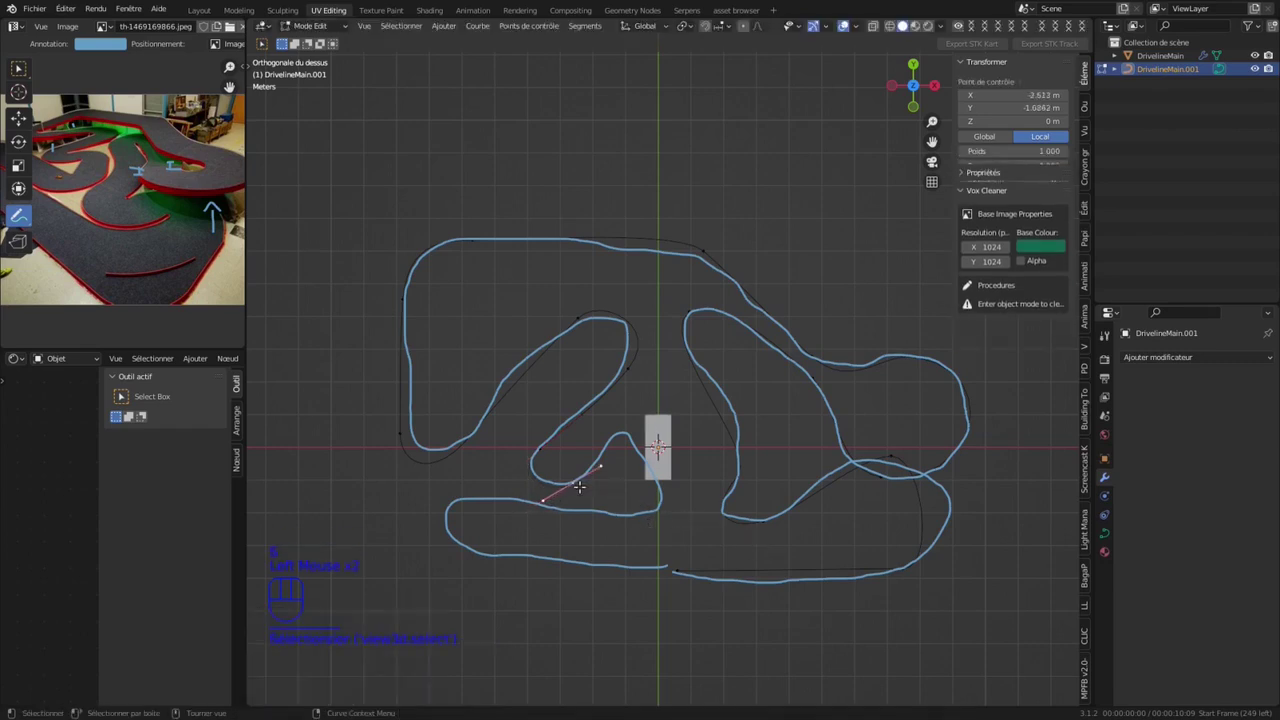
key("g")
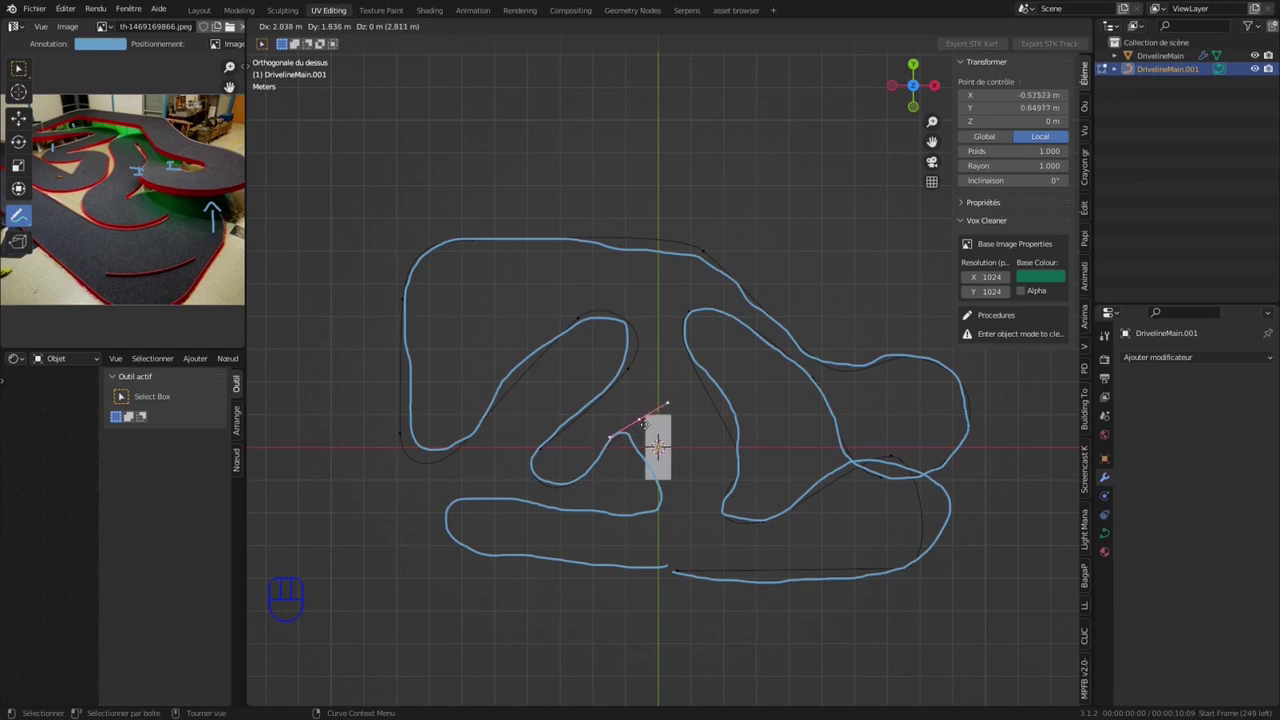
left_click(641, 425)
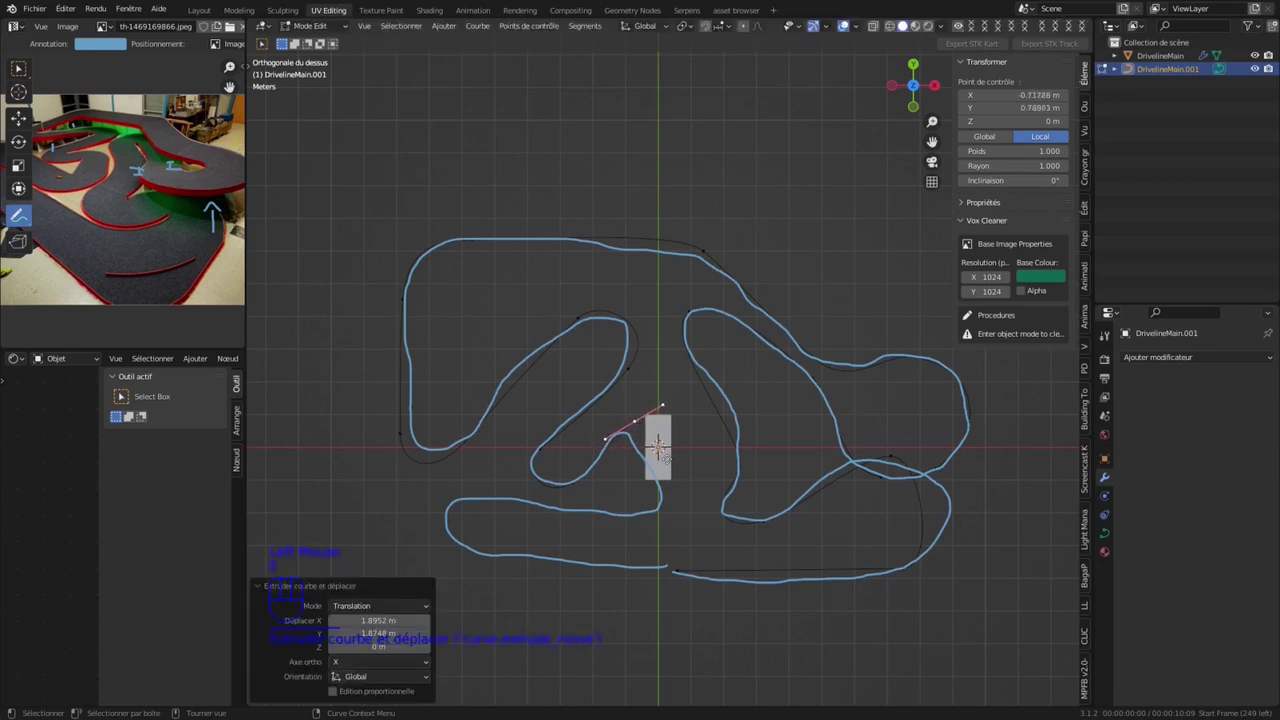
Step: Extrude a point below the central plane to about X 0.95 m, Y -1.55 m and rotate it by about 210° to level its handles
key("g")
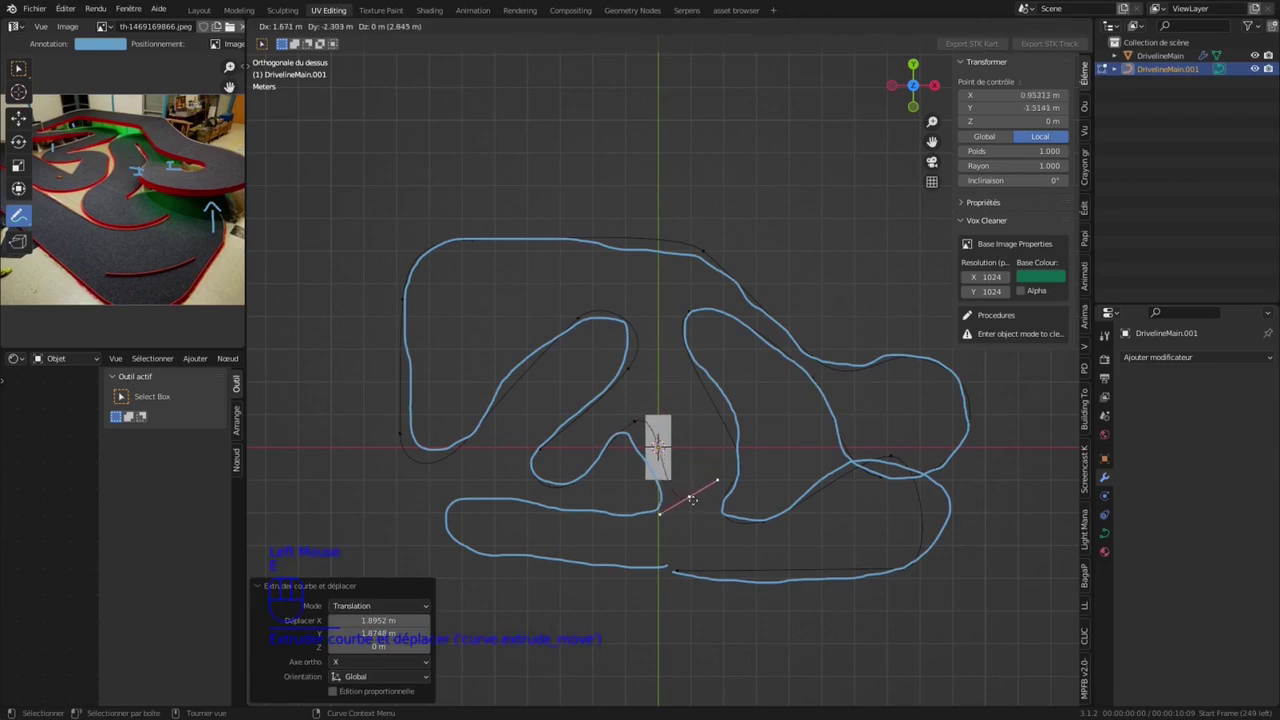
left_click(692, 500)
key("r")
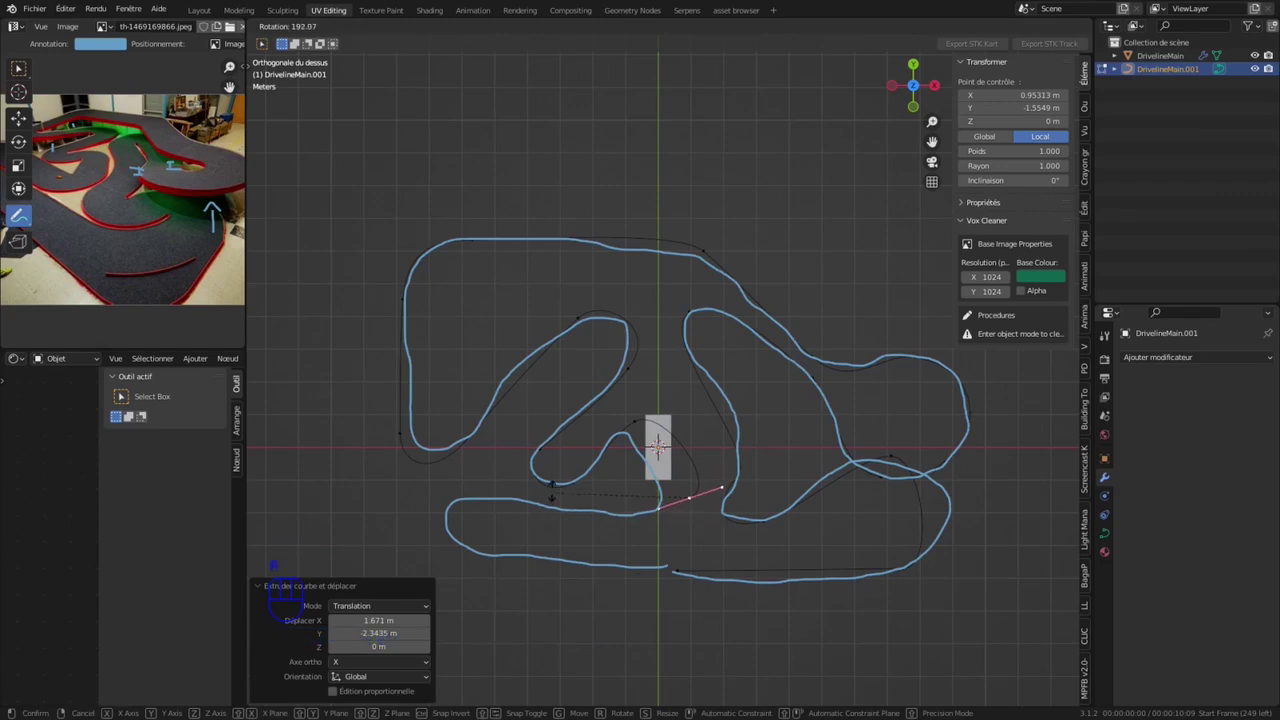
left_click(688, 494)
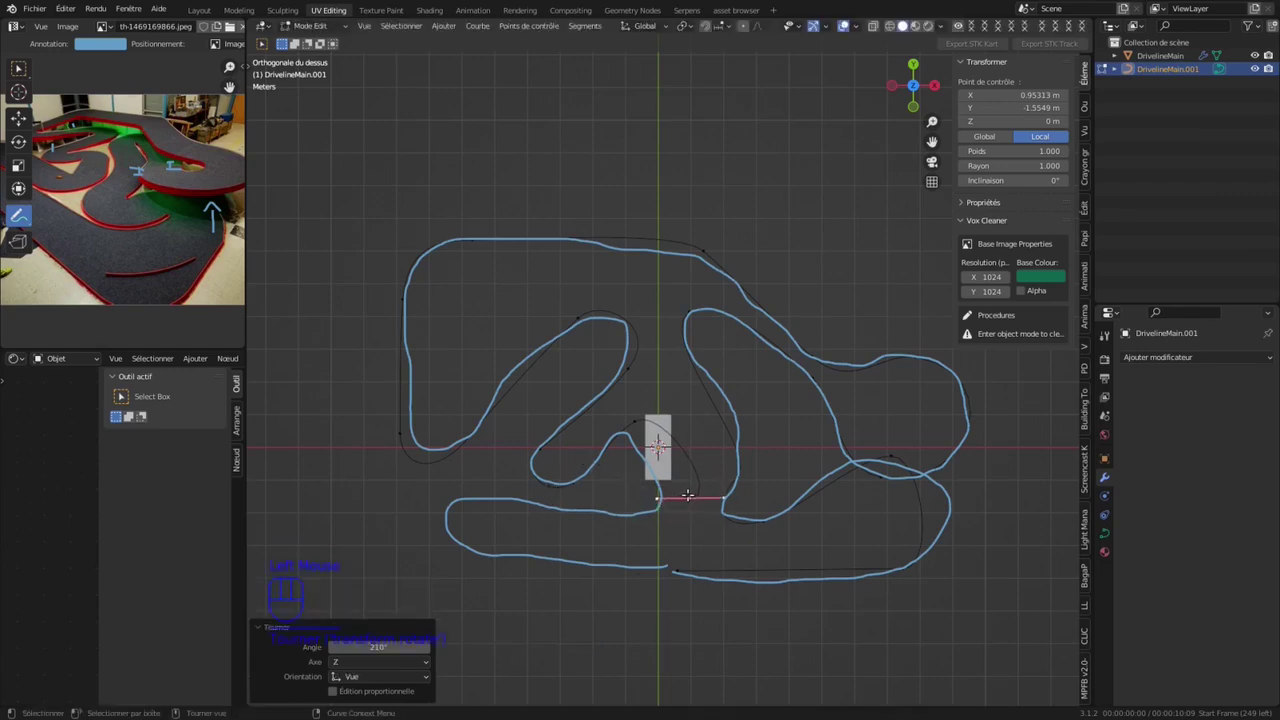
Step: Move the new end point to about X 0.53 m, Y -2.00 m and shift the central peak point slightly down toward the sketch
key("g")
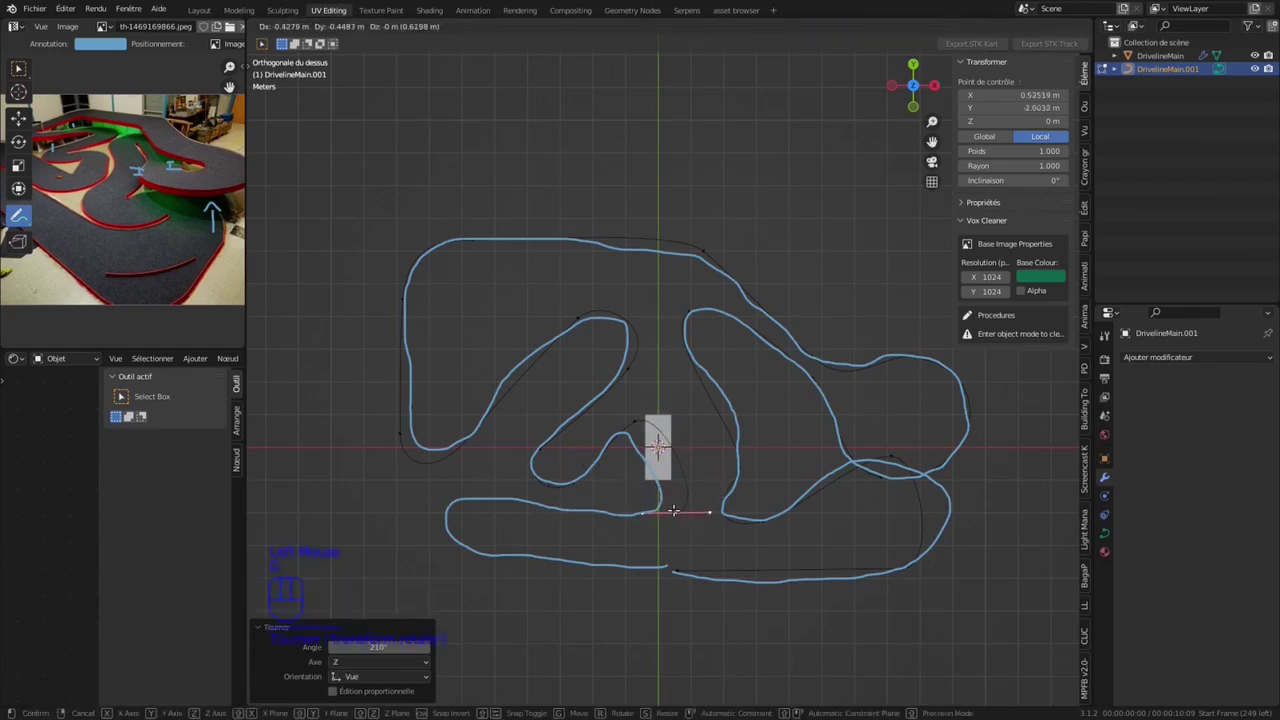
left_click(674, 510)
left_click(633, 423)
key("g")
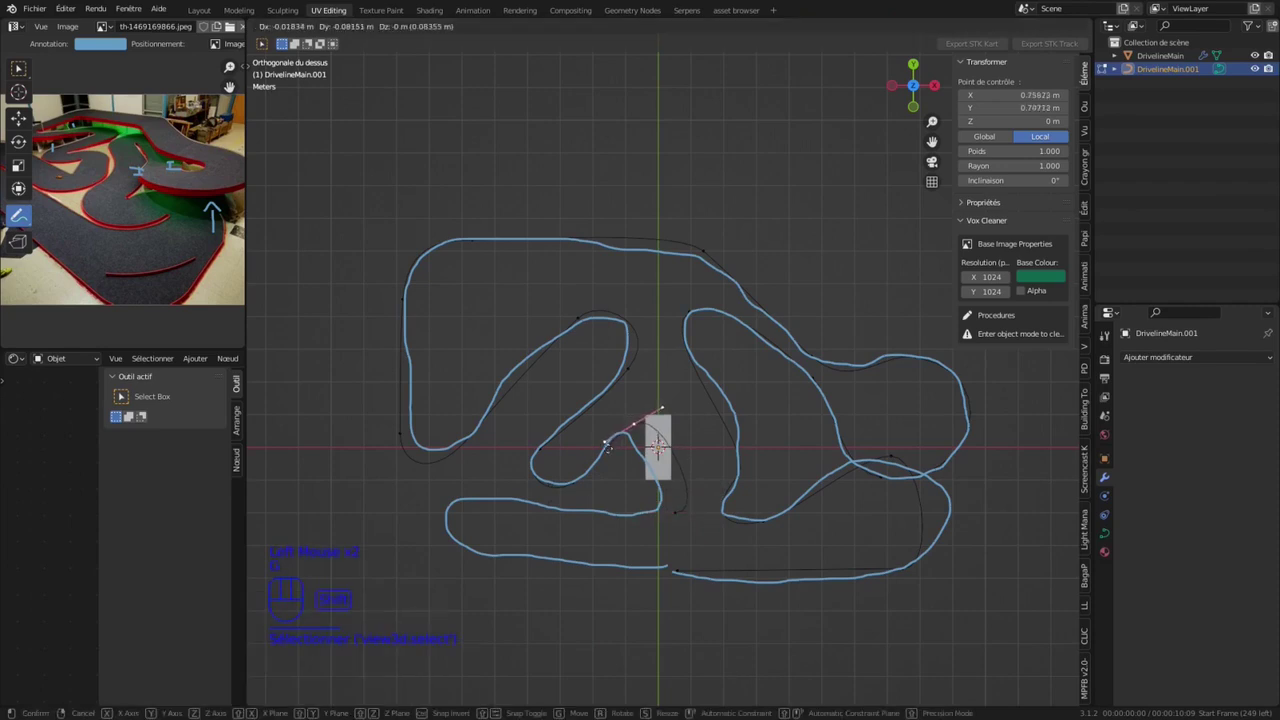
left_click(586, 447)
Step: Extrude the curve's end point below the central plane along X by about -6.11 m, to X -5.59 m
left_click(662, 514)
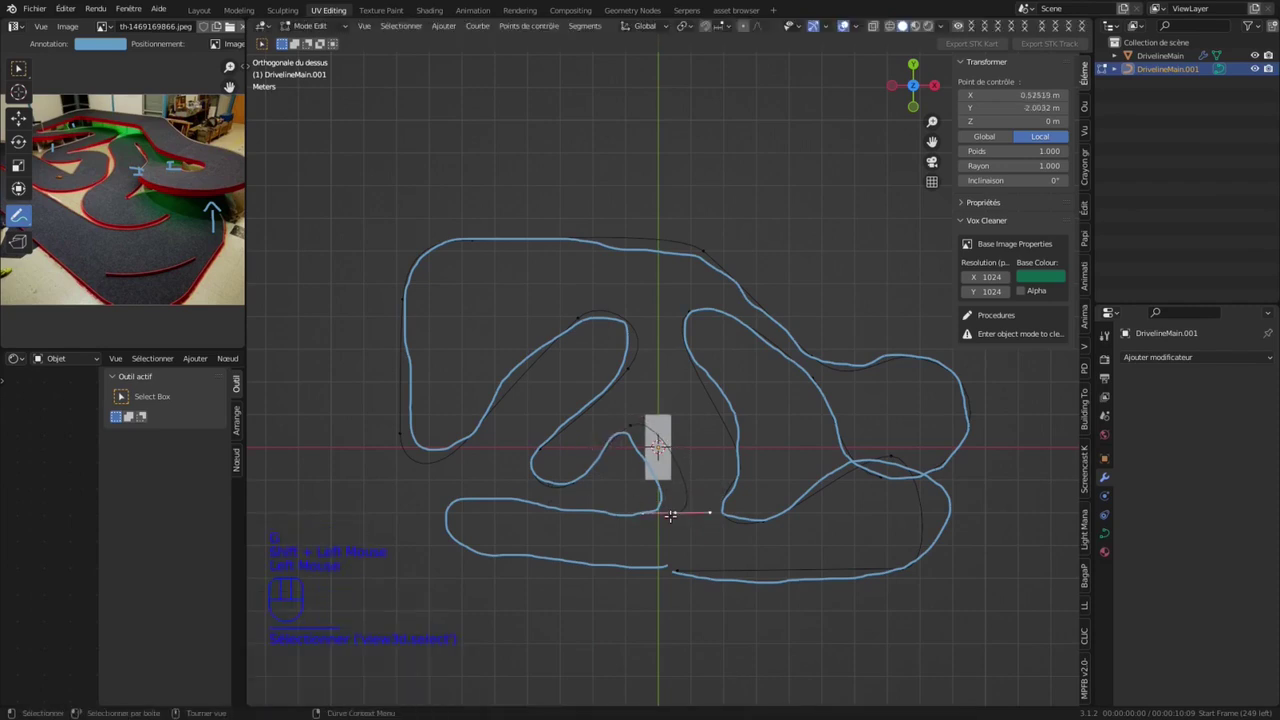
left_click(572, 515, "shift")
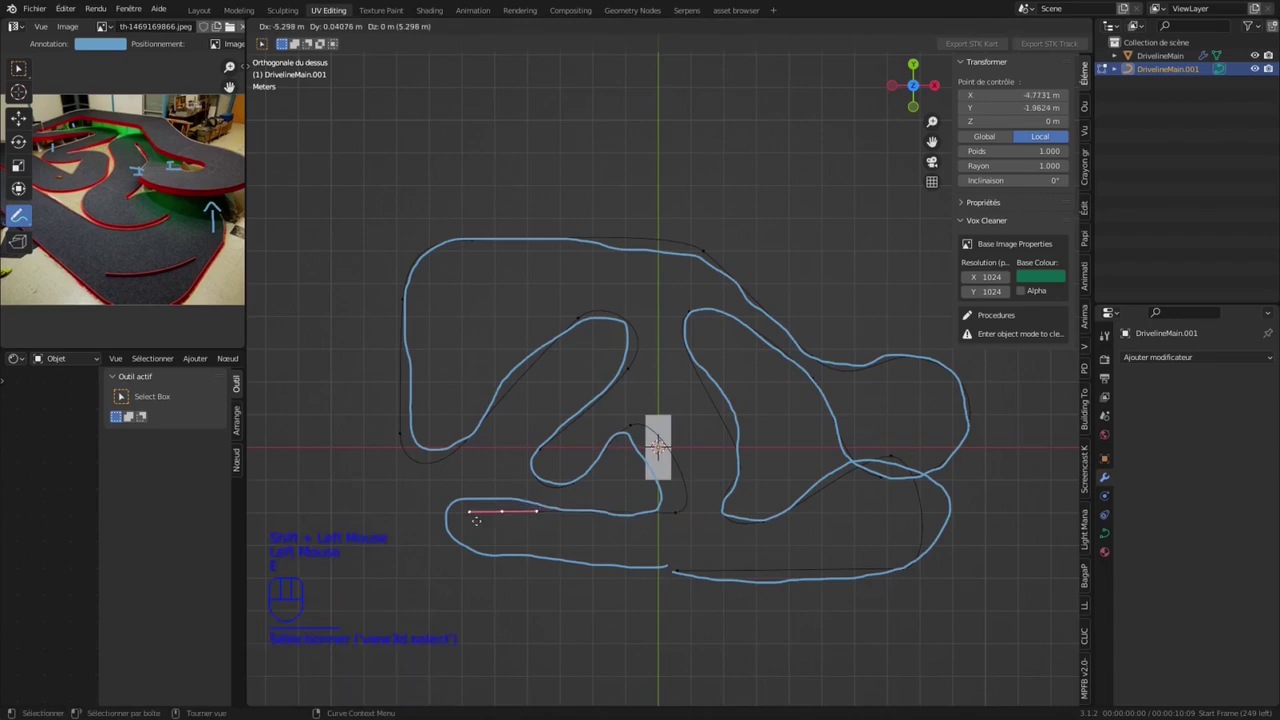
key("x")
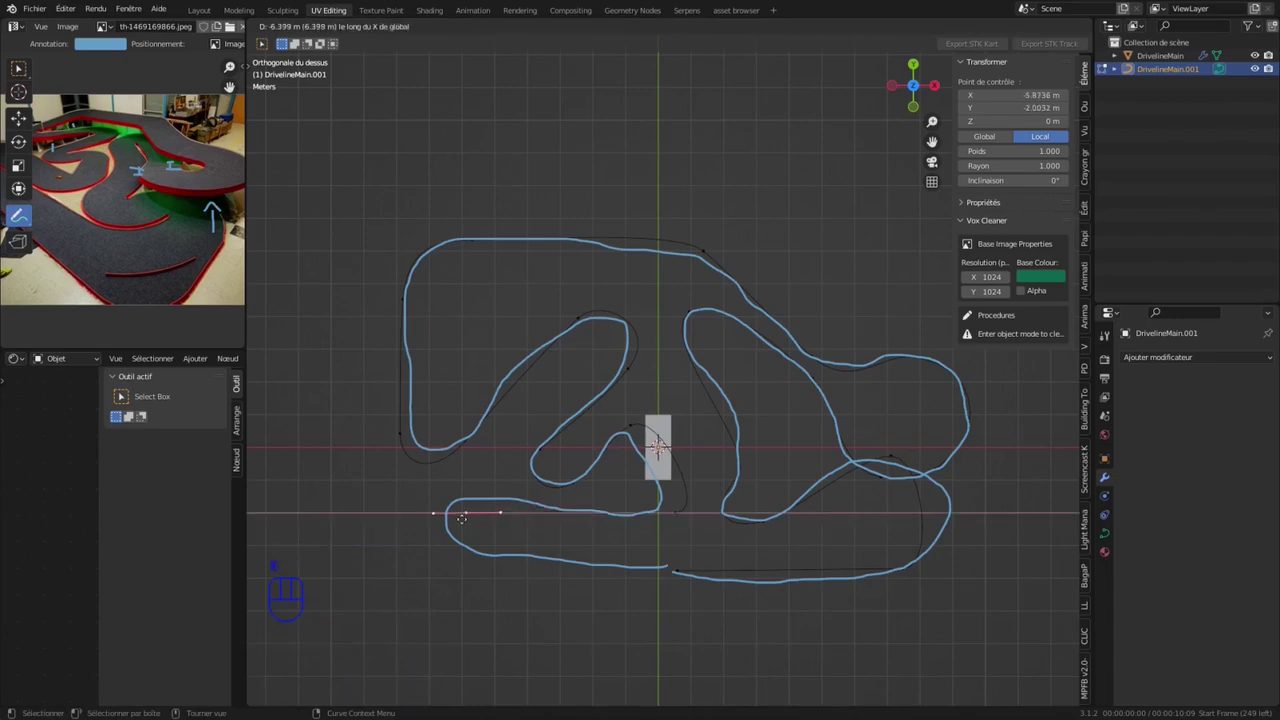
left_click(483, 510)
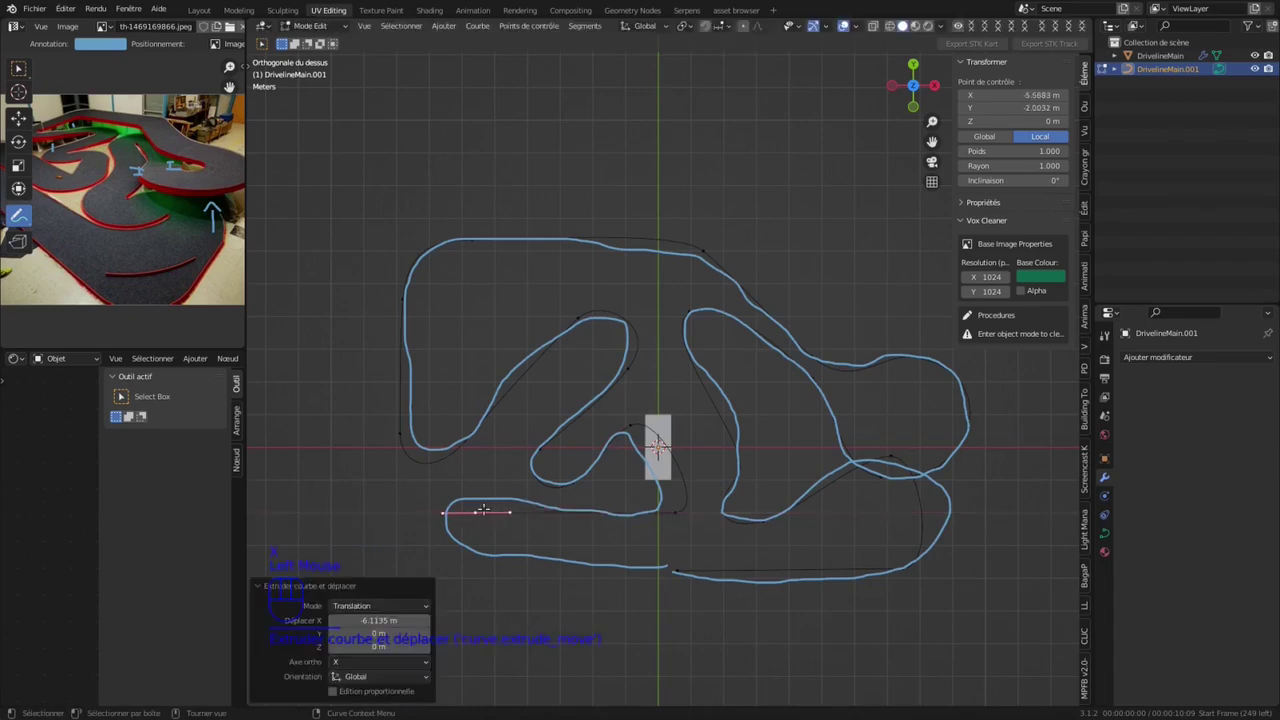
Step: Extrude the lower-left end point downward and match its Y coordinate to the curve's start point, -3.77 m
double_click(680, 573)
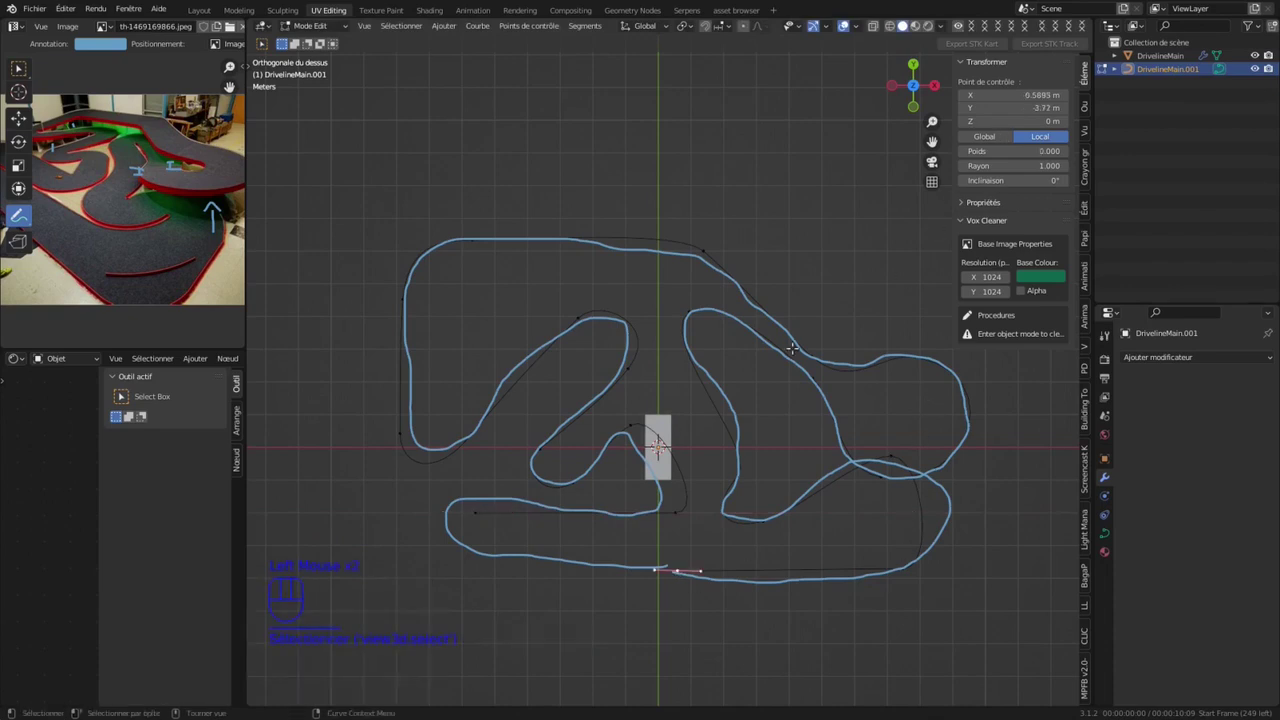
left_click(1036, 108)
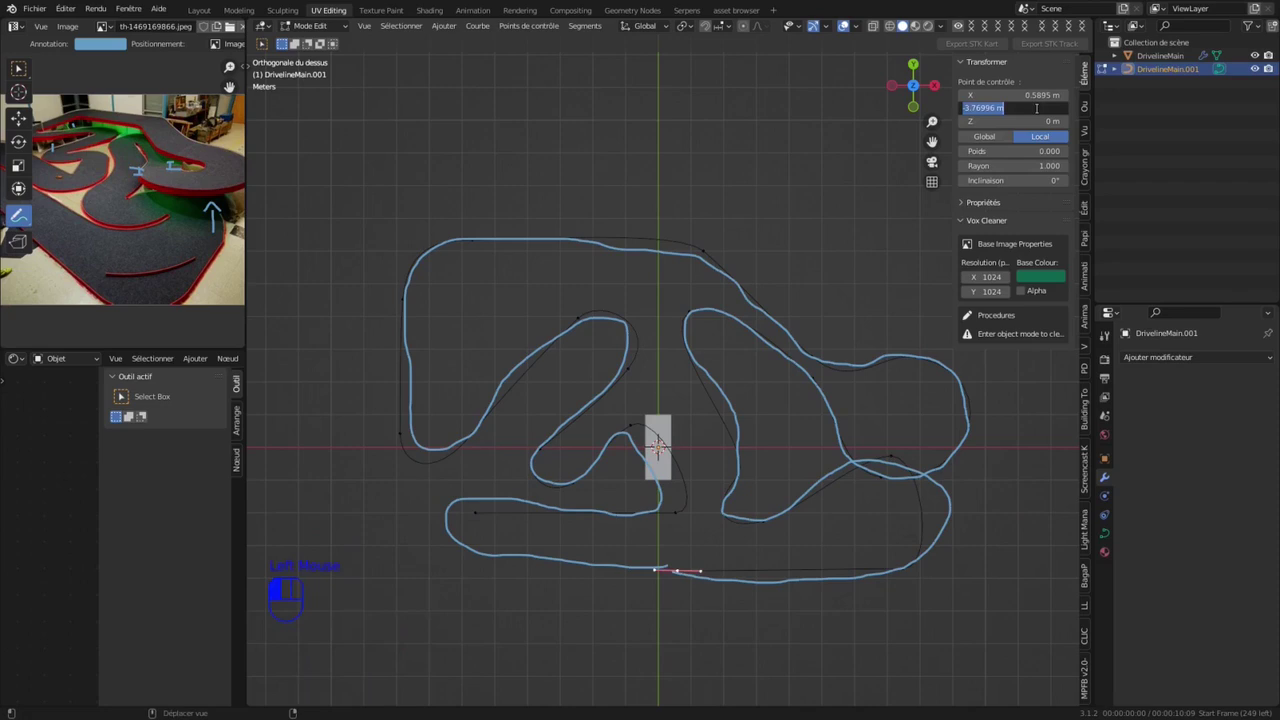
left_click(473, 512)
left_click(473, 512)
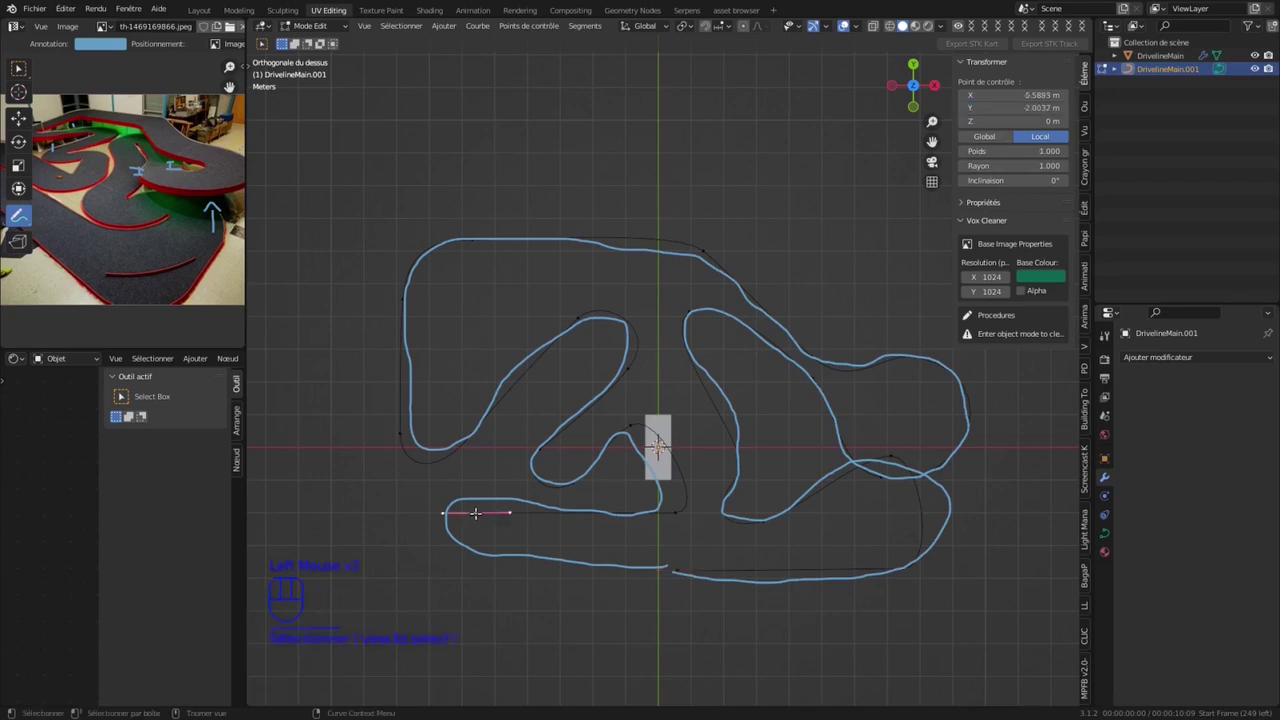
key("e")
left_click(475, 563)
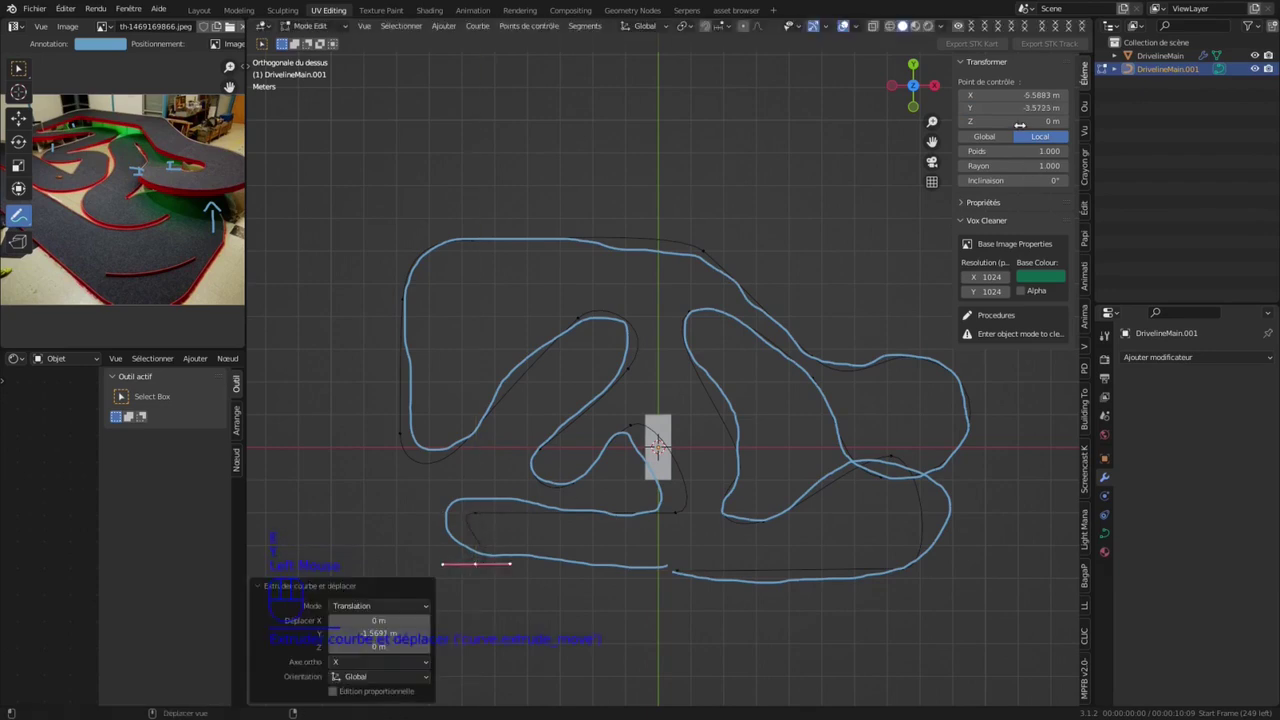
double_click(1021, 108)
type("-3.77")
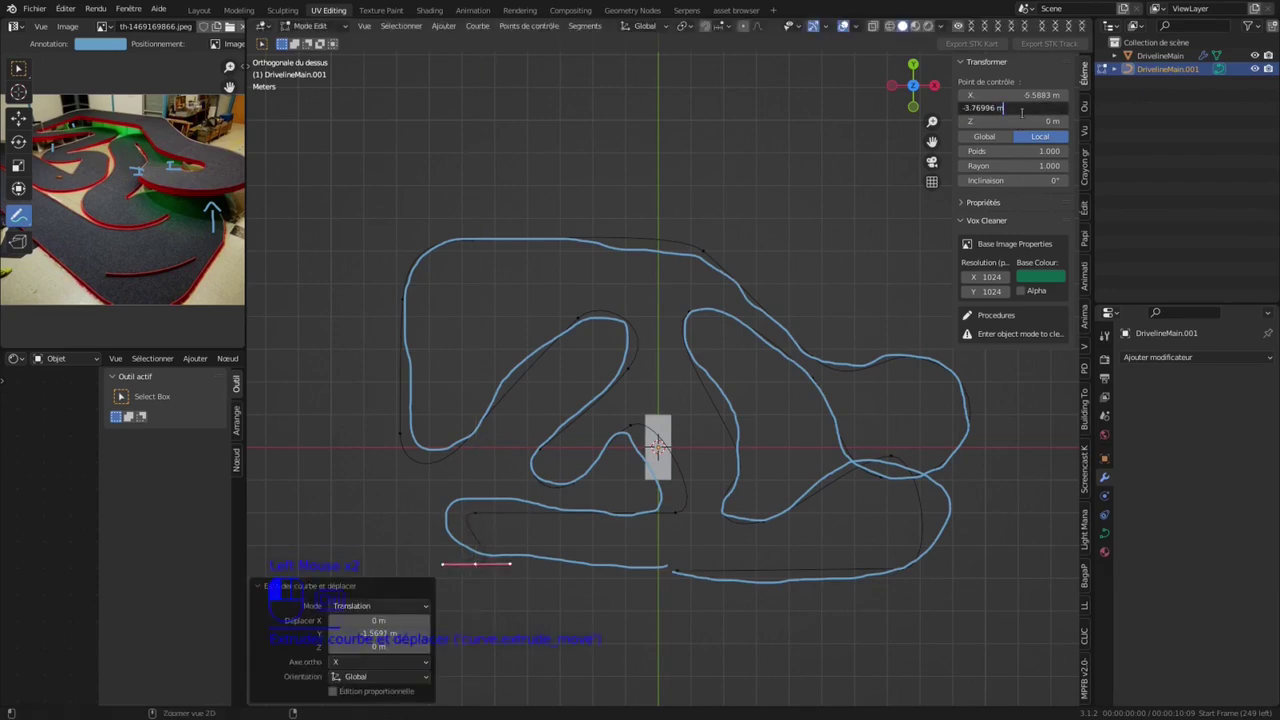
key("Return")
Step: Rotate the lower-left end point by about 179° and extrude it along X by about 6.05 m to meet the curve's start point
key("r")
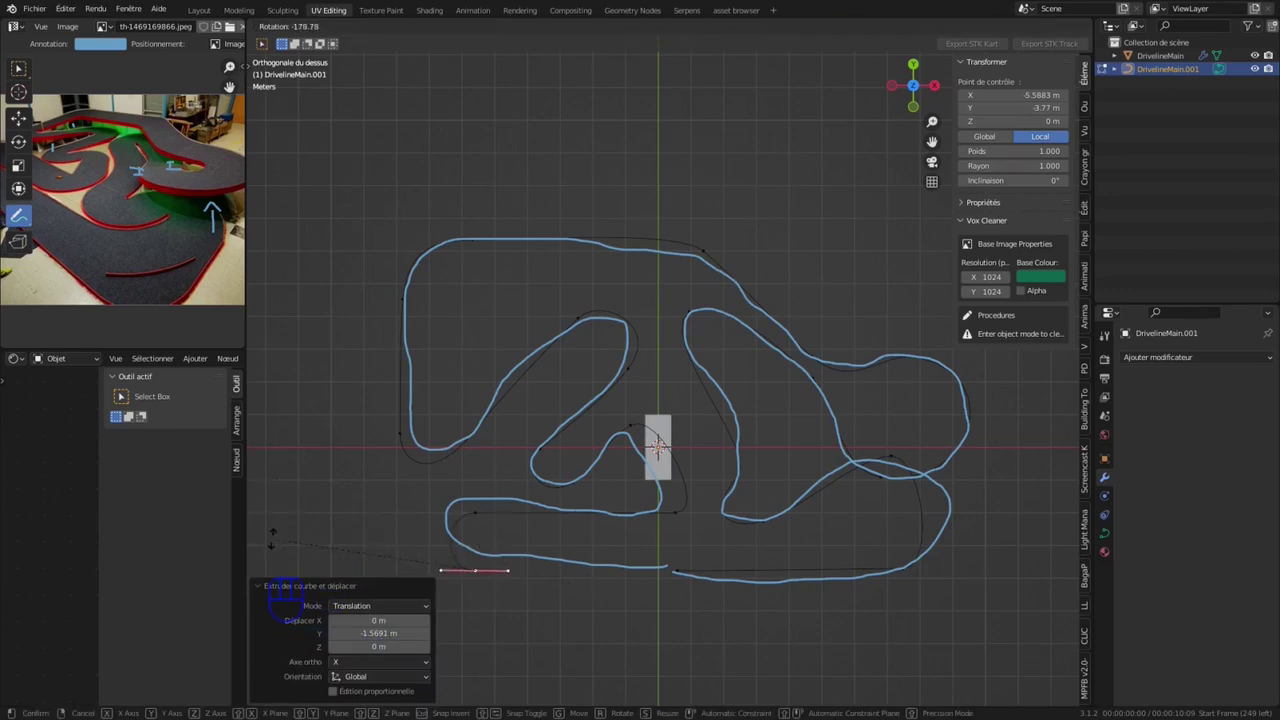
left_click(271, 539)
key("g")
key("x")
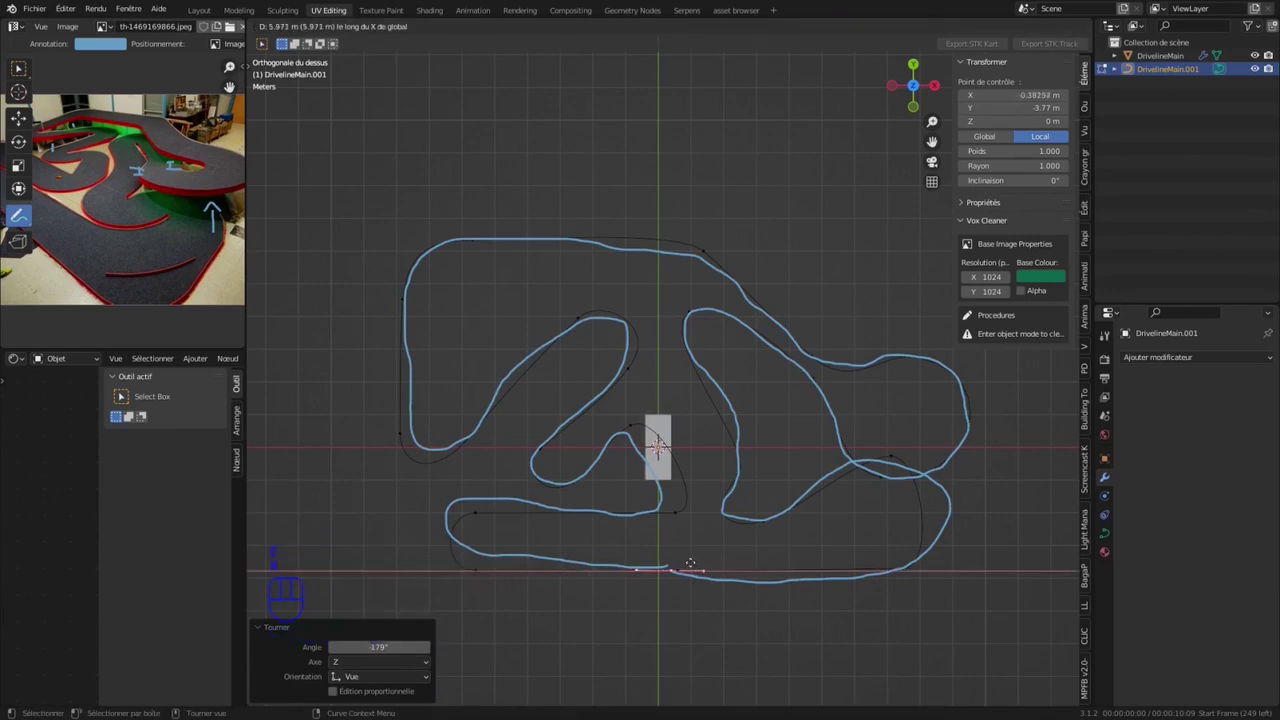
left_click(692, 563)
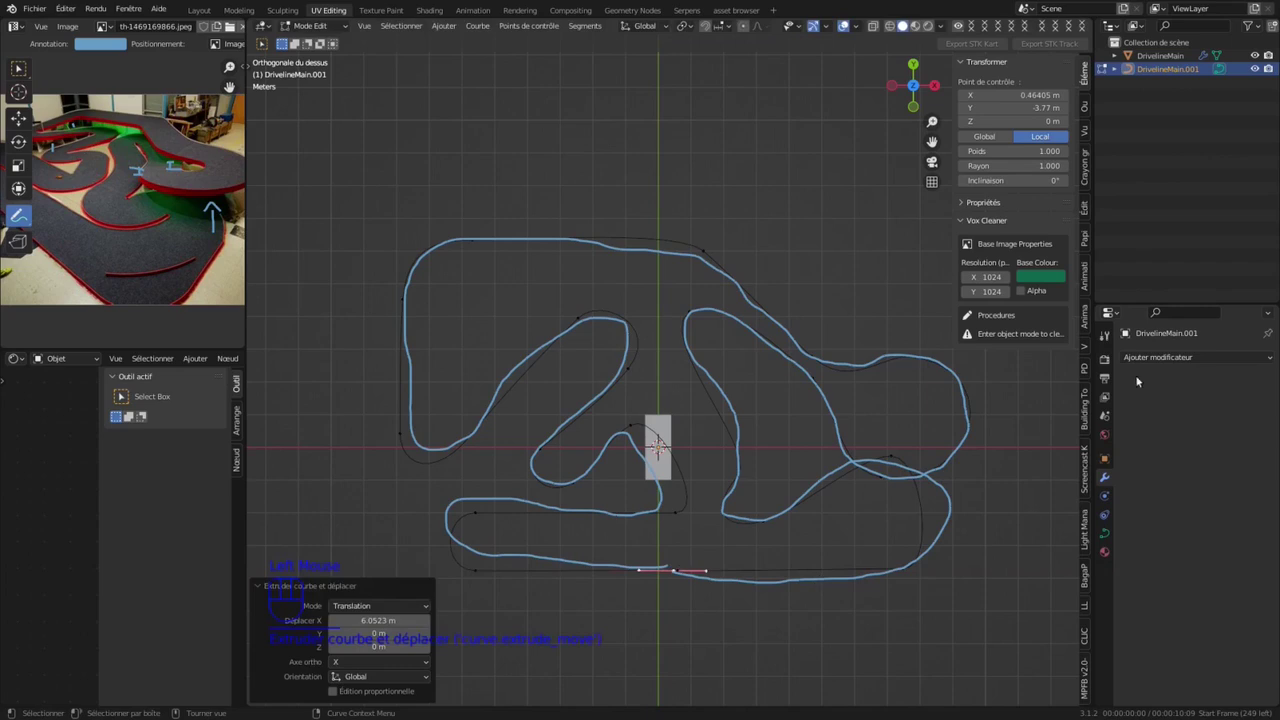
Step: Set the curve's twist method to Z-Haut and widen the properties editor
left_click(1105, 531)
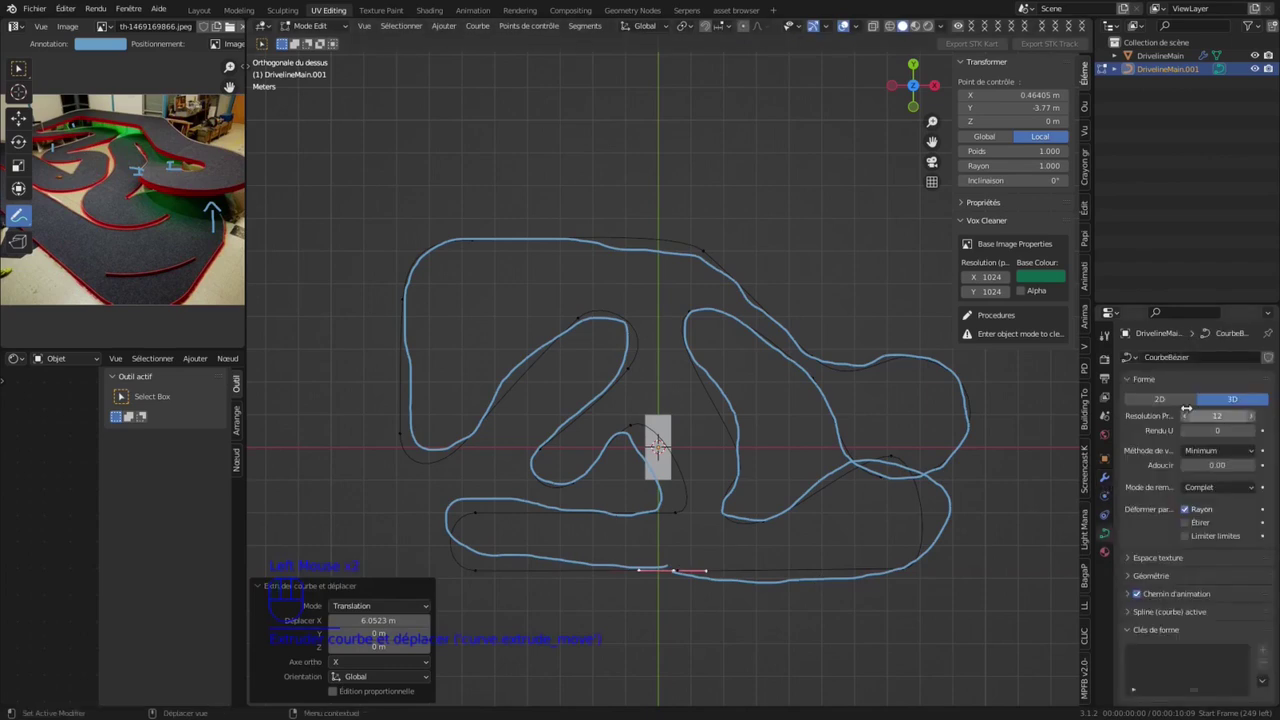
left_click(1220, 452)
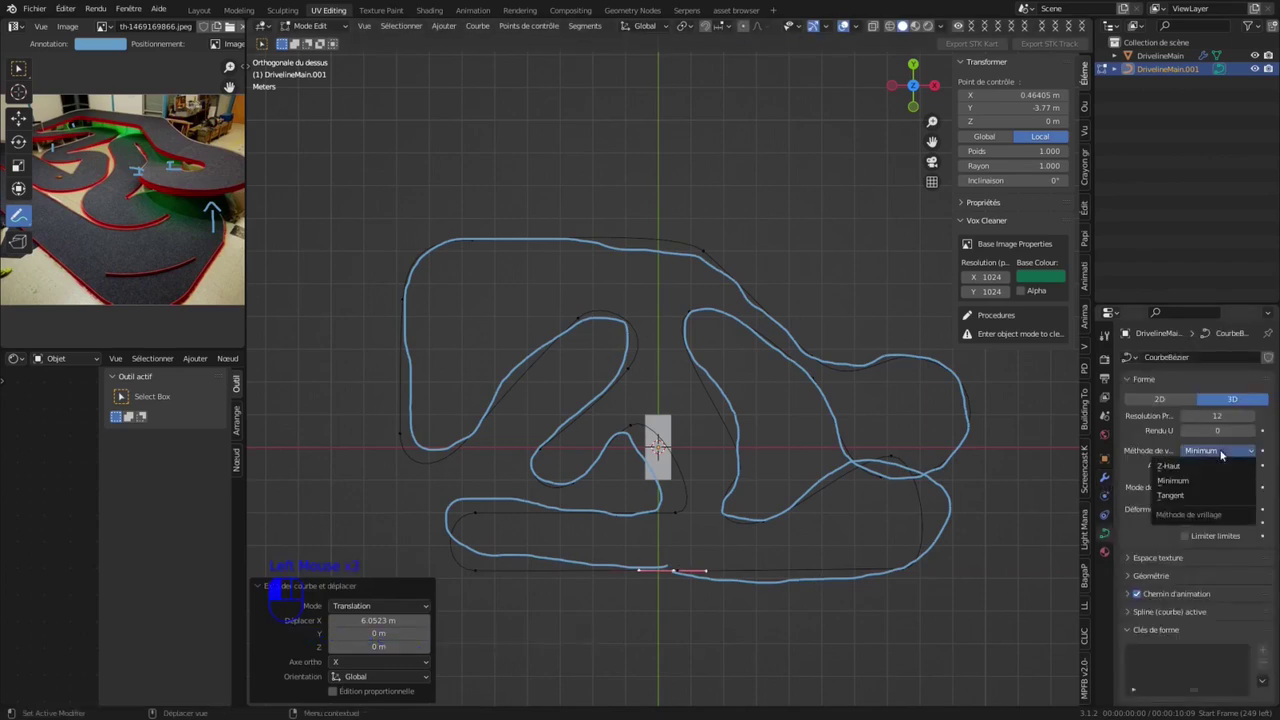
left_click(1170, 466)
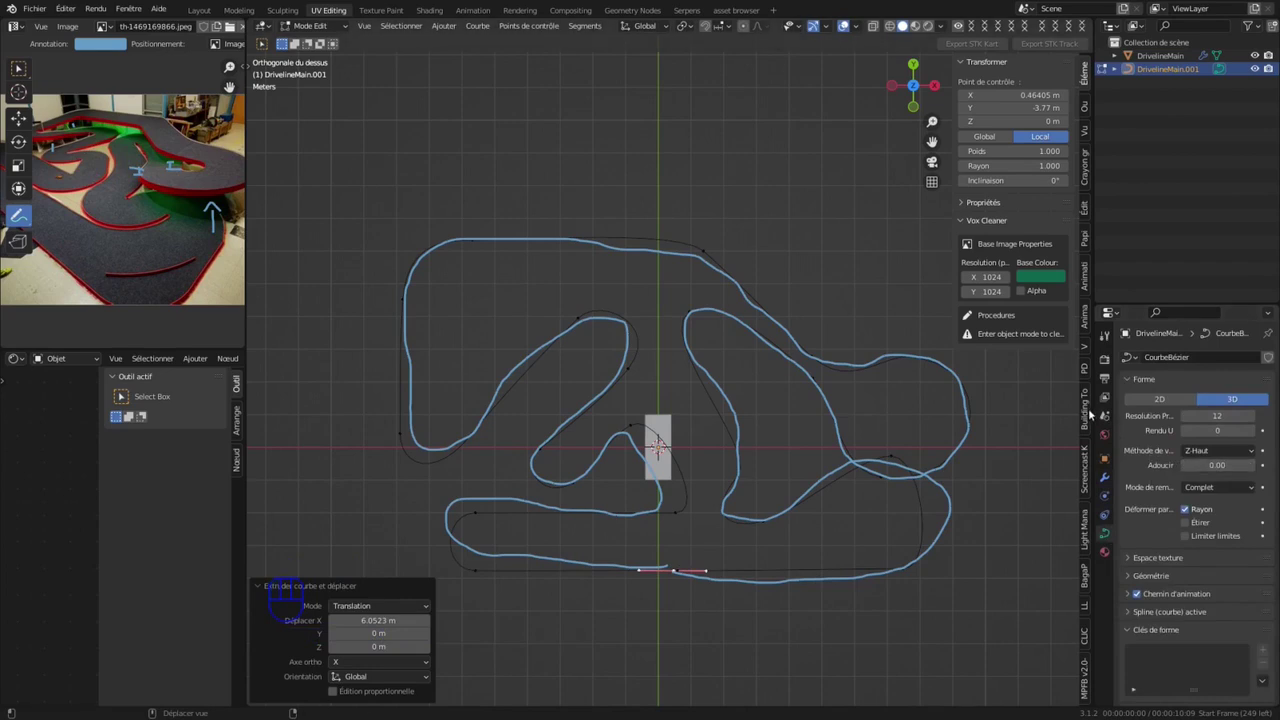
left_click_drag(1093, 404, 1034, 408)
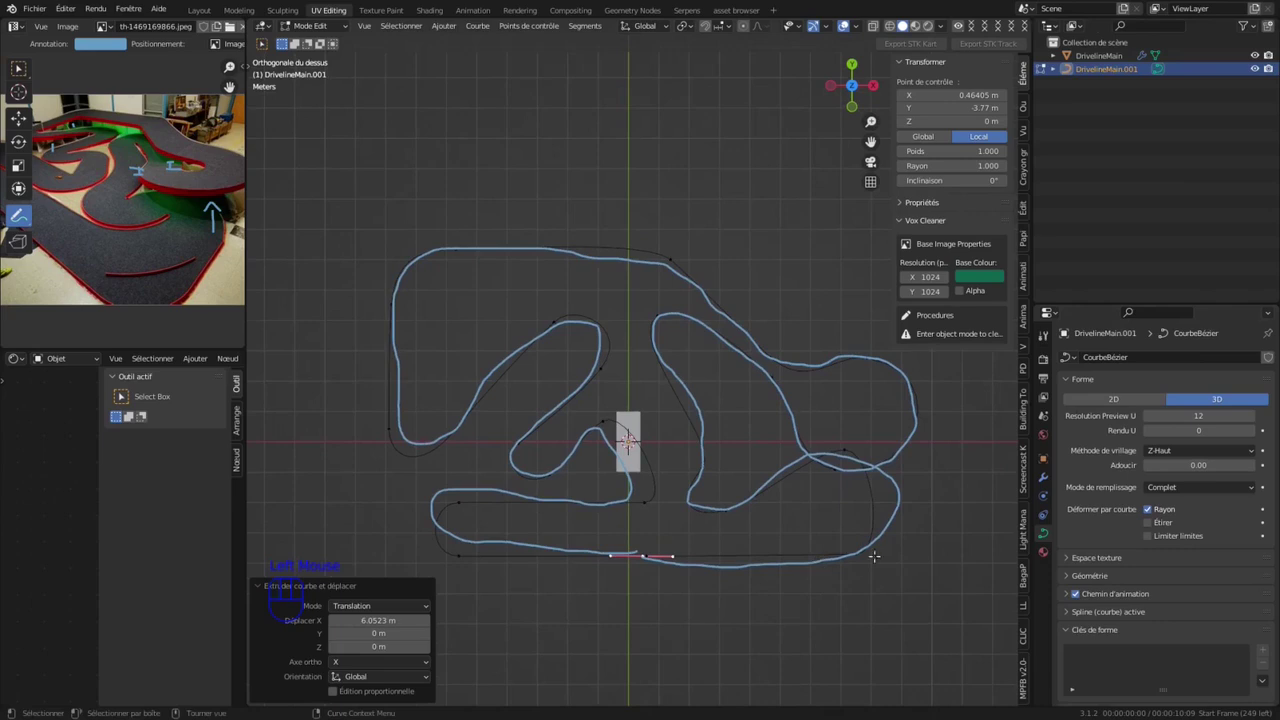
Step: Move the lower-right bend's outermost point outward along X by about 0.8 m and set the bend's upper point to automatic handles
key("Tab")
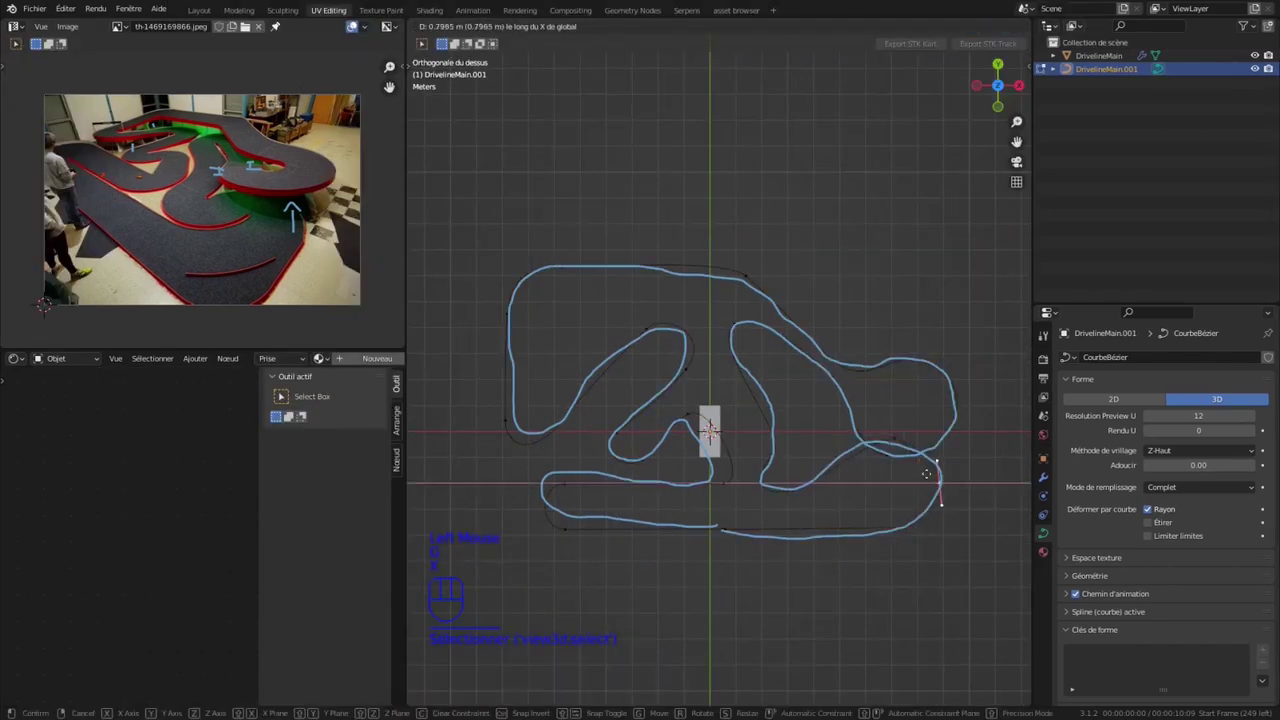
left_click(930, 490)
key("v")
left_click(985, 483)
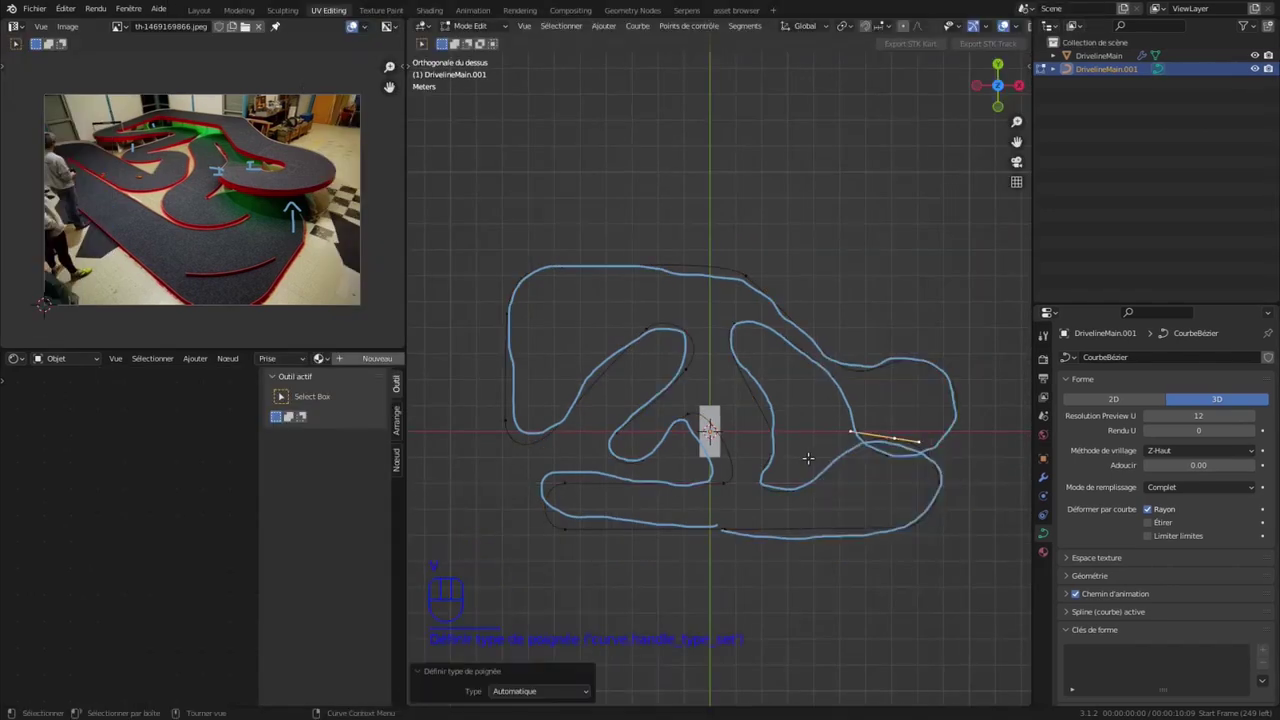
Step: Delete the Note annotation layer holding the blue track sketch and return to the Select Box tool
key("n")
key("n")
key("t")
left_click(425, 215)
left_click(548, 45)
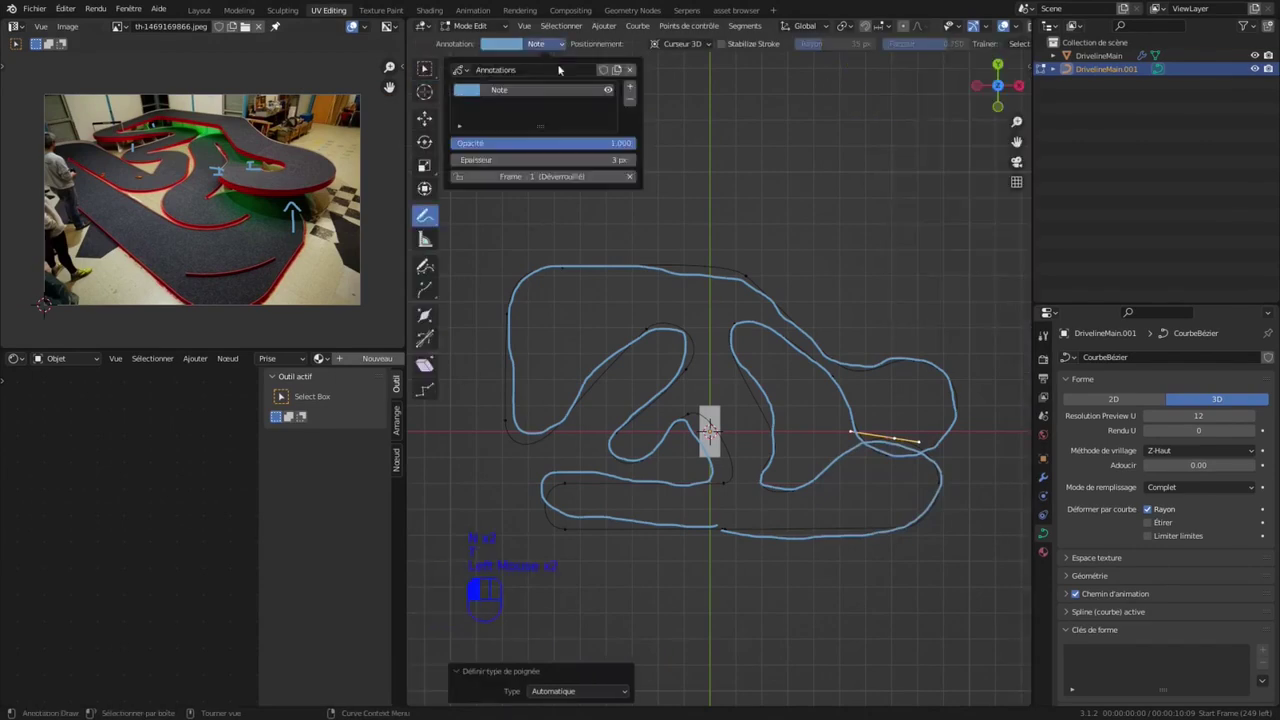
left_click(629, 99)
left_click(425, 69)
Step: Subdivide the curve segment between the central-right loop's peak point and the point on its right-hand slope
left_click(737, 325)
left_click(829, 372)
left_click(732, 321, "shift")
right_click(836, 281)
left_click(836, 281)
Step: Move the new right-slope point by about X -0.32 m, Y 0.35 m, rotate it slightly counter-clockwise and fine-tune its position
left_click(786, 334)
key("g")
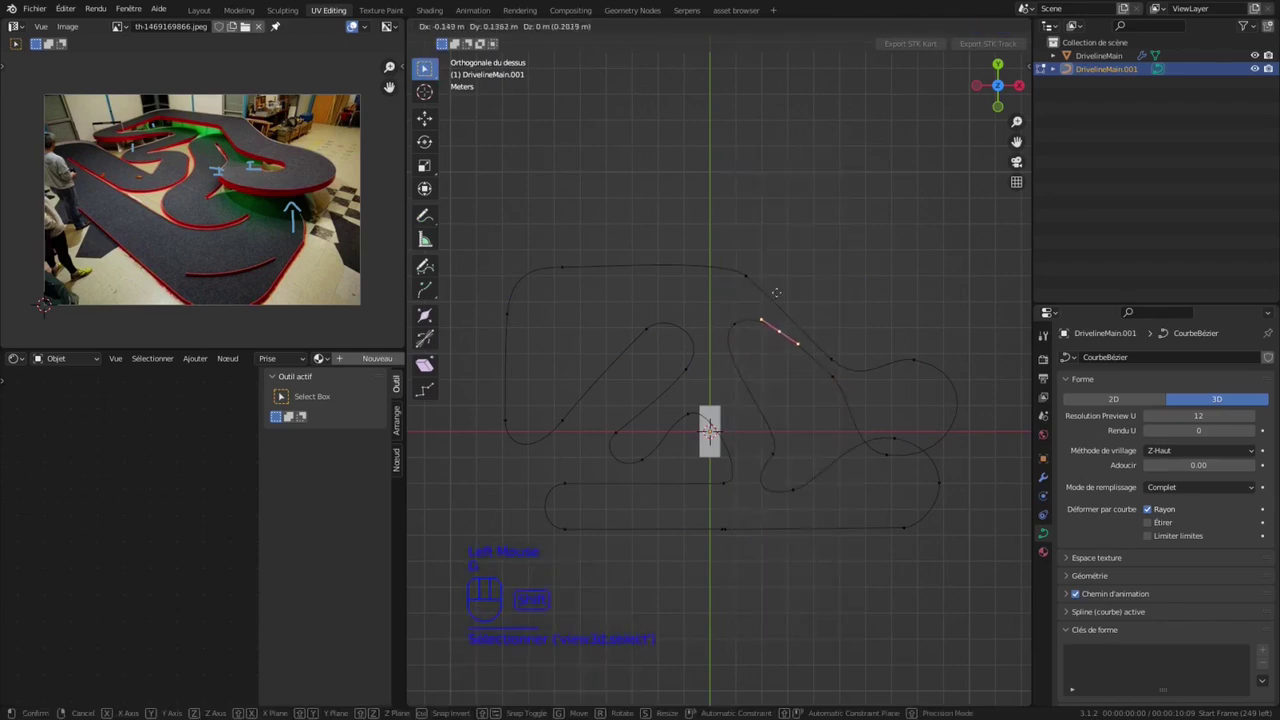
left_click(747, 249, "shift")
key("r")
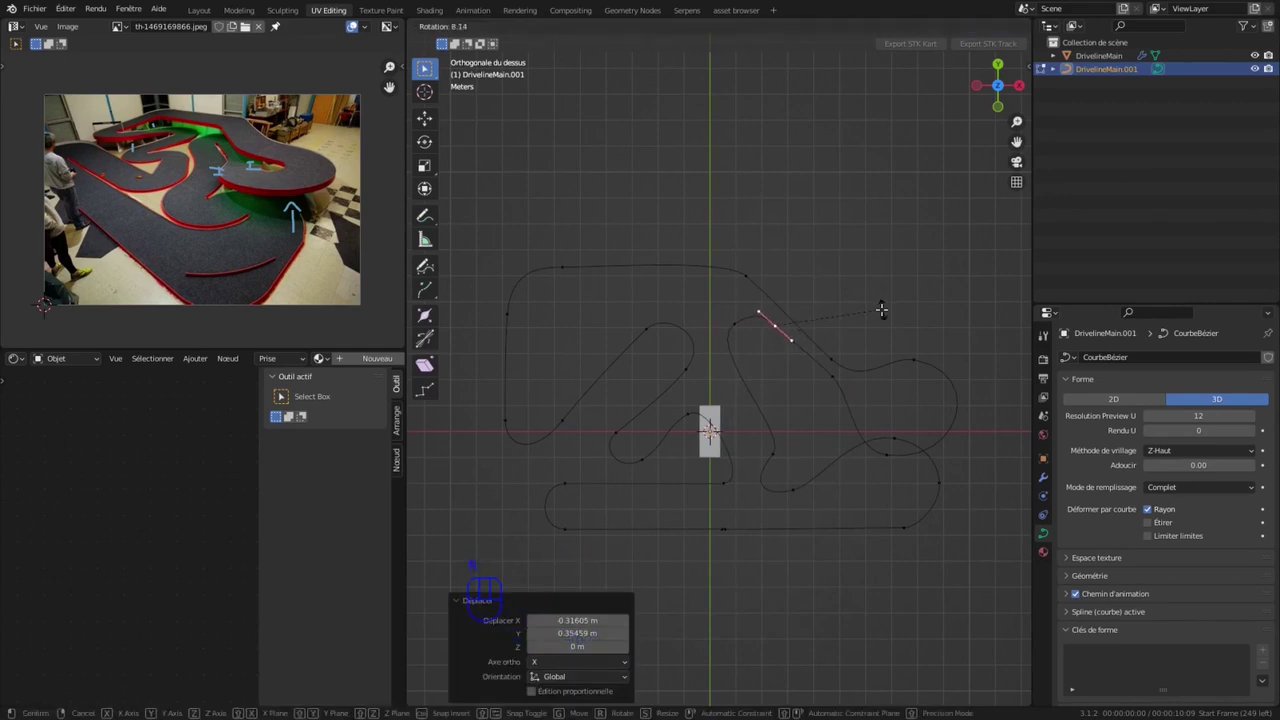
left_click(882, 309)
key("g")
left_click(840, 306, "shift")
Step: Subdivide the segment between the central-right loop's peak point and the lower bend's left point
left_click(734, 324)
left_click(773, 459, "shift")
right_click(768, 354)
left_click(768, 354)
Step: Rotate the new point on the loop's left side by about -10.7° and shift it slightly up and left
left_click(750, 390)
key("r")
left_click(792, 400)
key("g")
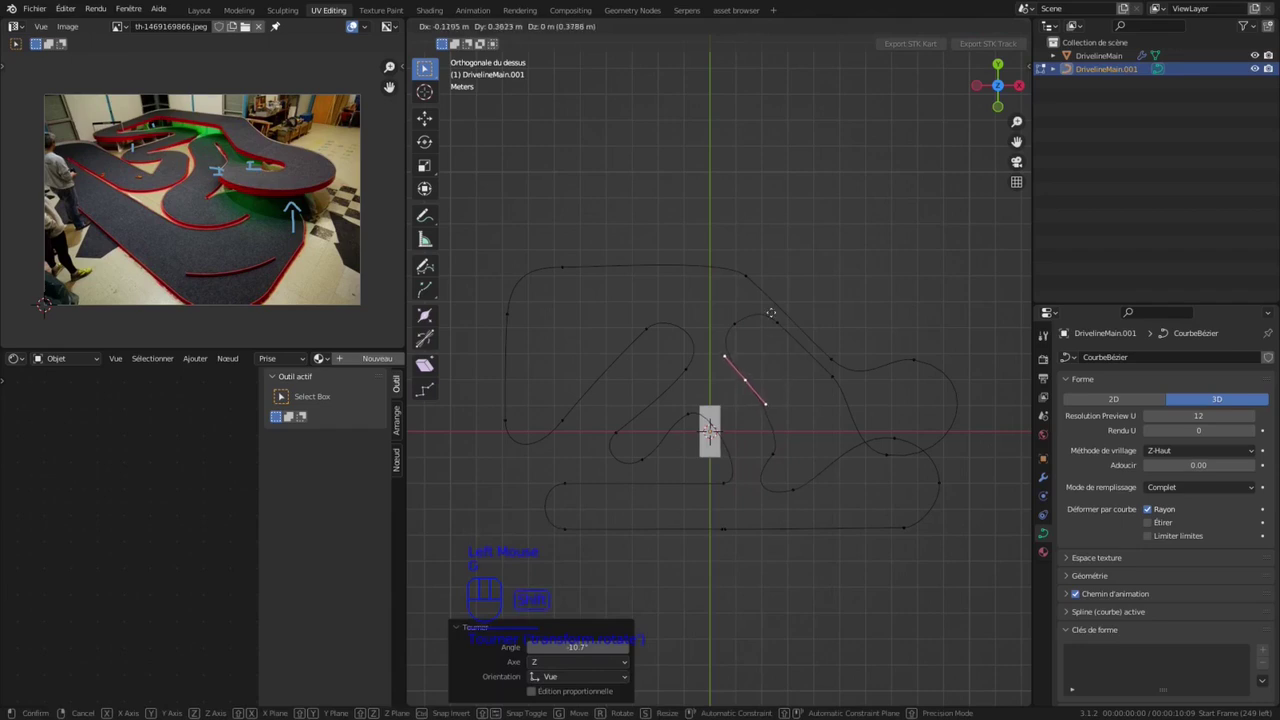
left_click(754, 230, "shift")
Step: Dissolve the central-right loop's old peak point and rotate the point on its left side to smooth the curve
left_click(736, 325)
key("ctrl+x")
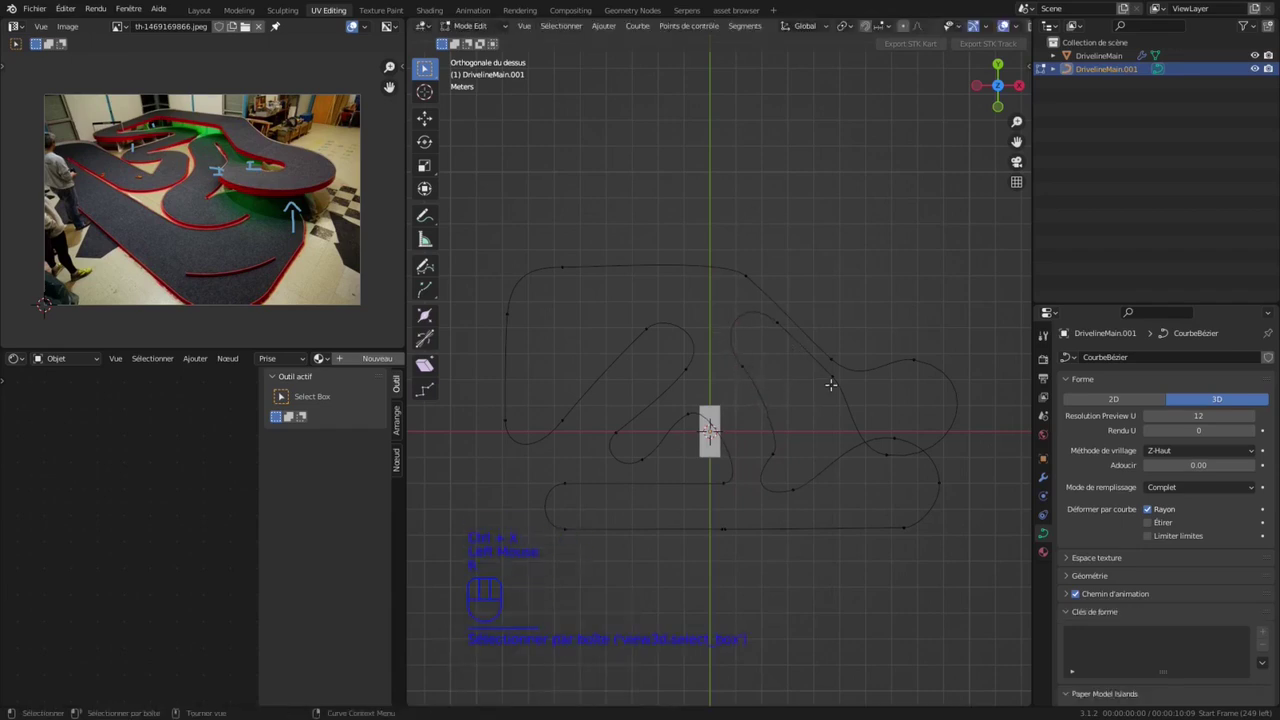
left_click(744, 367)
key("r")
left_click(779, 393)
Step: Move the lower bend's left point up and right, and shift the bend's bottom point right along X
key("g")
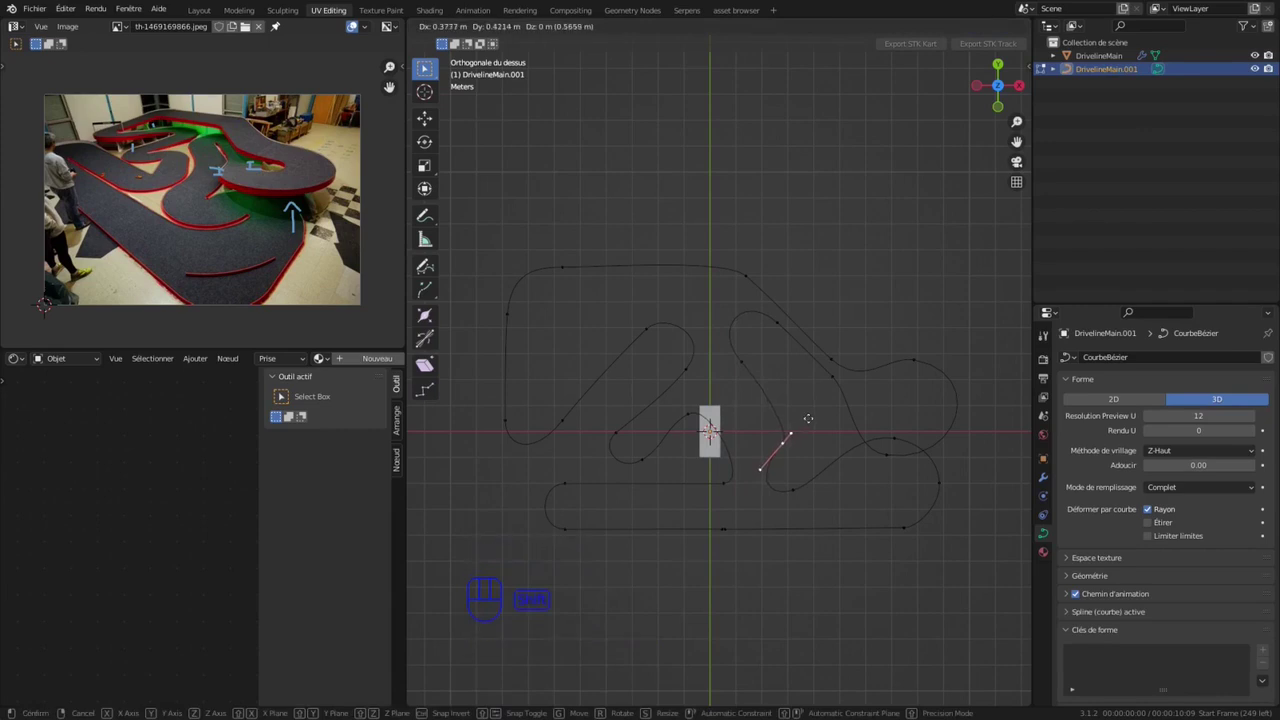
left_click(790, 488, "shift")
left_click(817, 484)
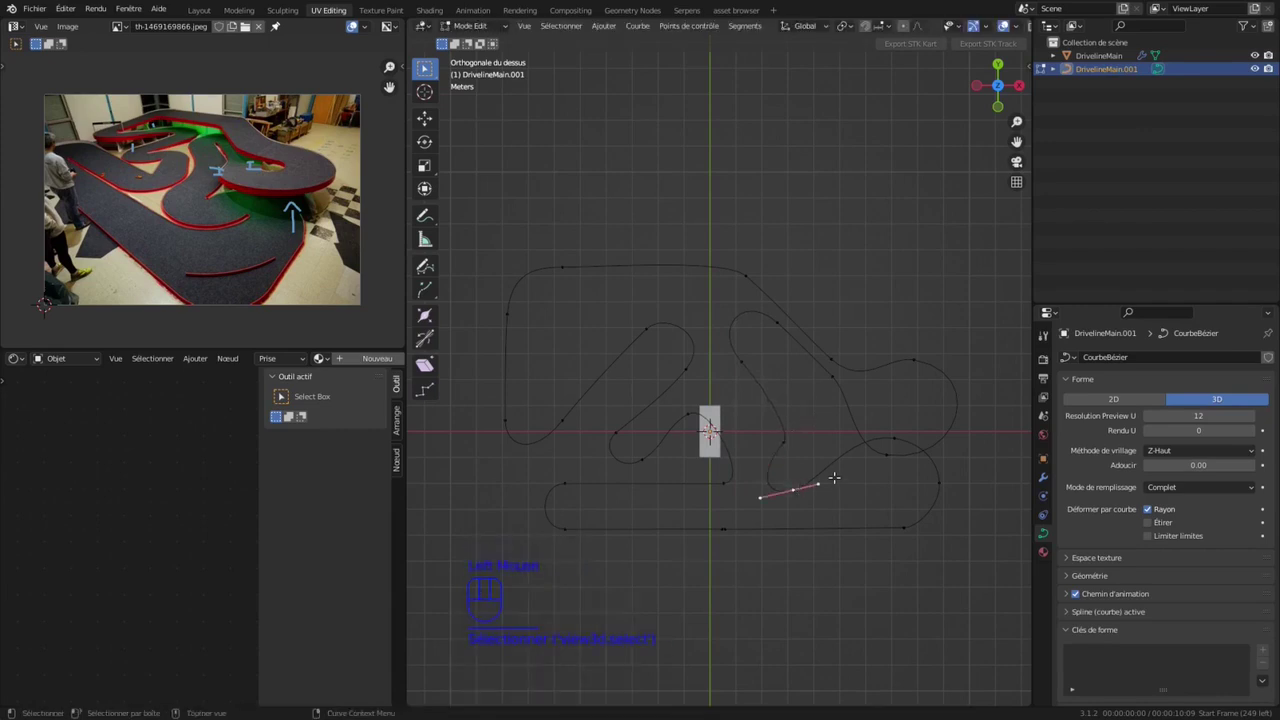
key("g")
key("x")
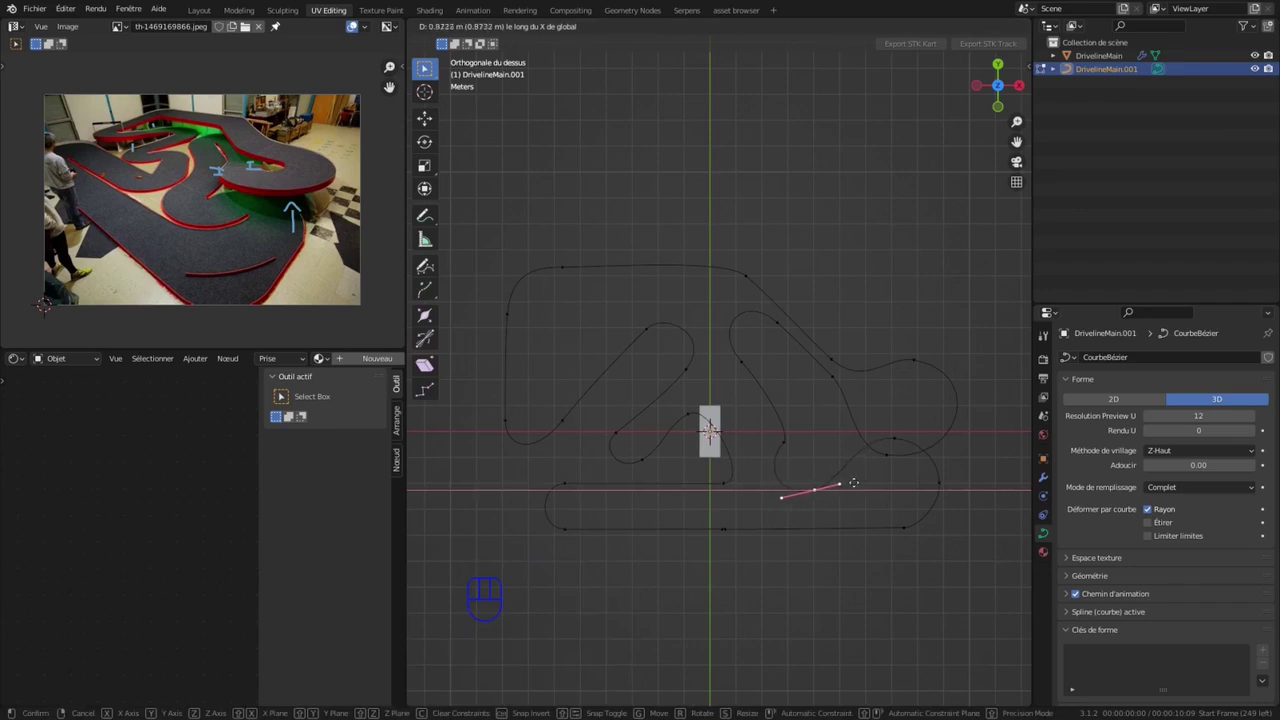
left_click(851, 482)
Step: Select the three points of the lower-right bend and move them along X by about -0.8 m
left_click(888, 440)
left_click(938, 483, "shift")
left_click(901, 529, "shift")
key("g")
key("x")
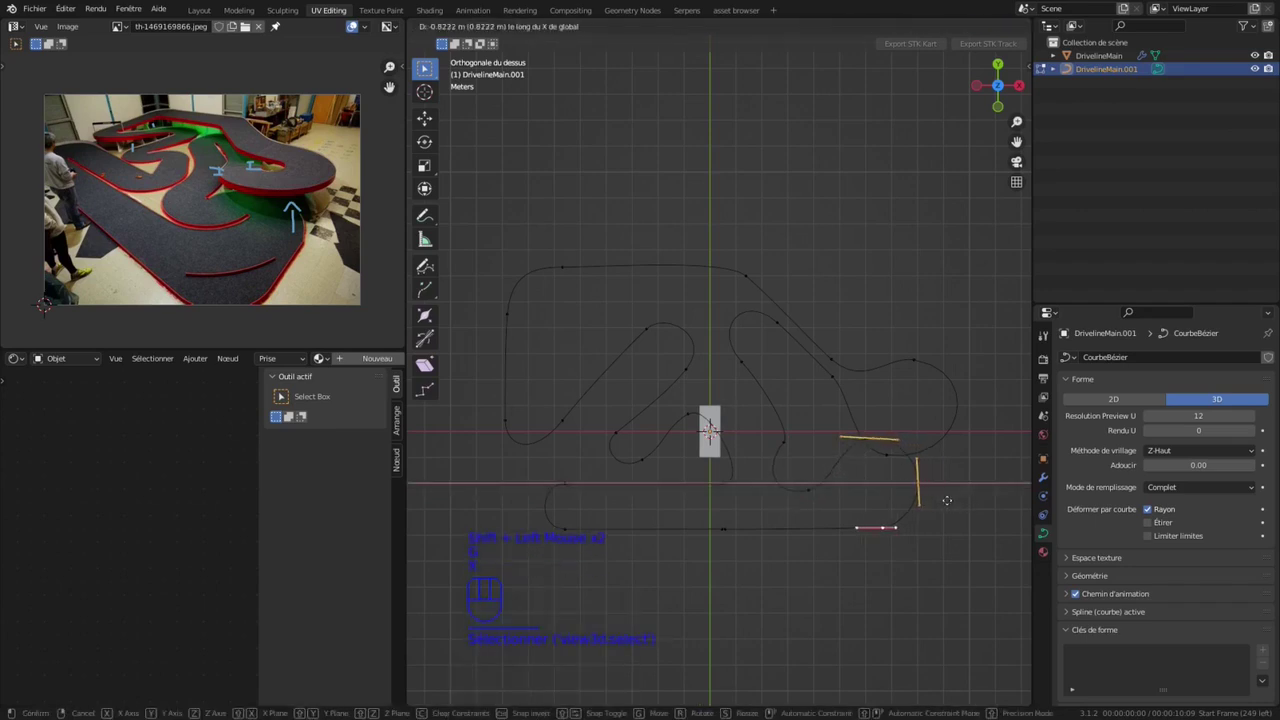
left_click(941, 499)
Step: Scale the handles of the lower bend's left point by about 2.504
left_click(775, 452)
key("s")
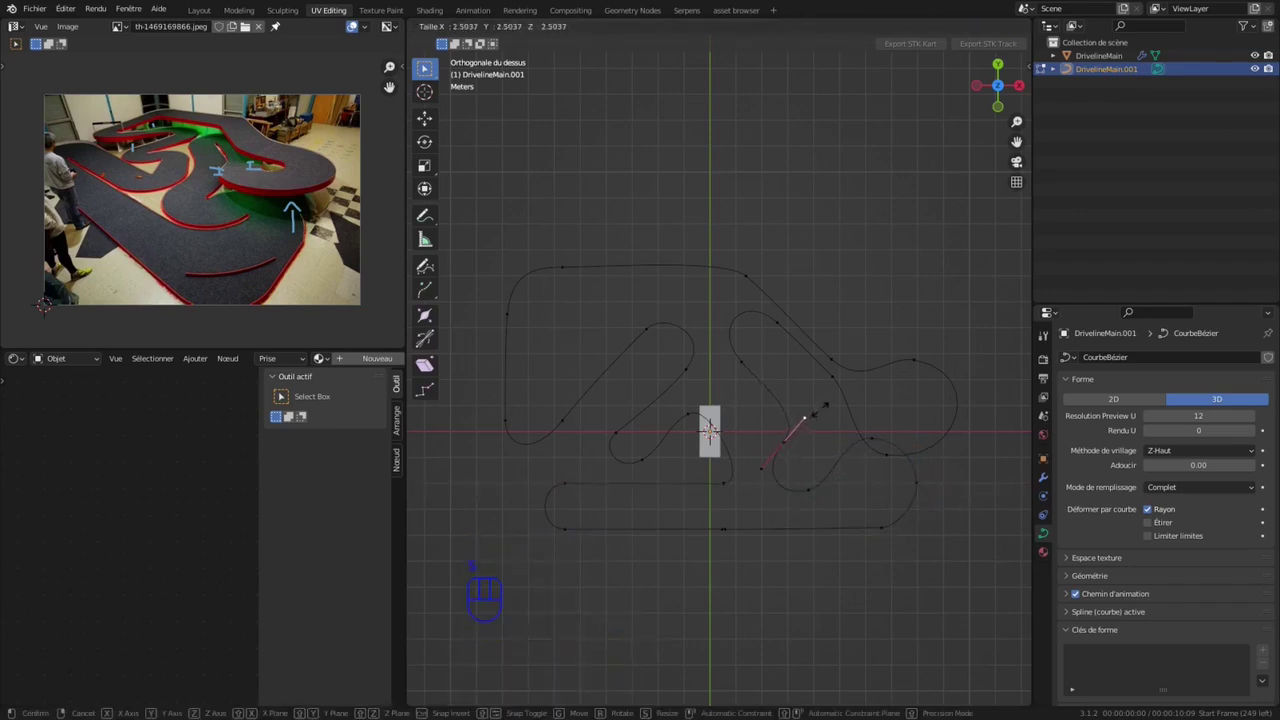
left_click(811, 414)
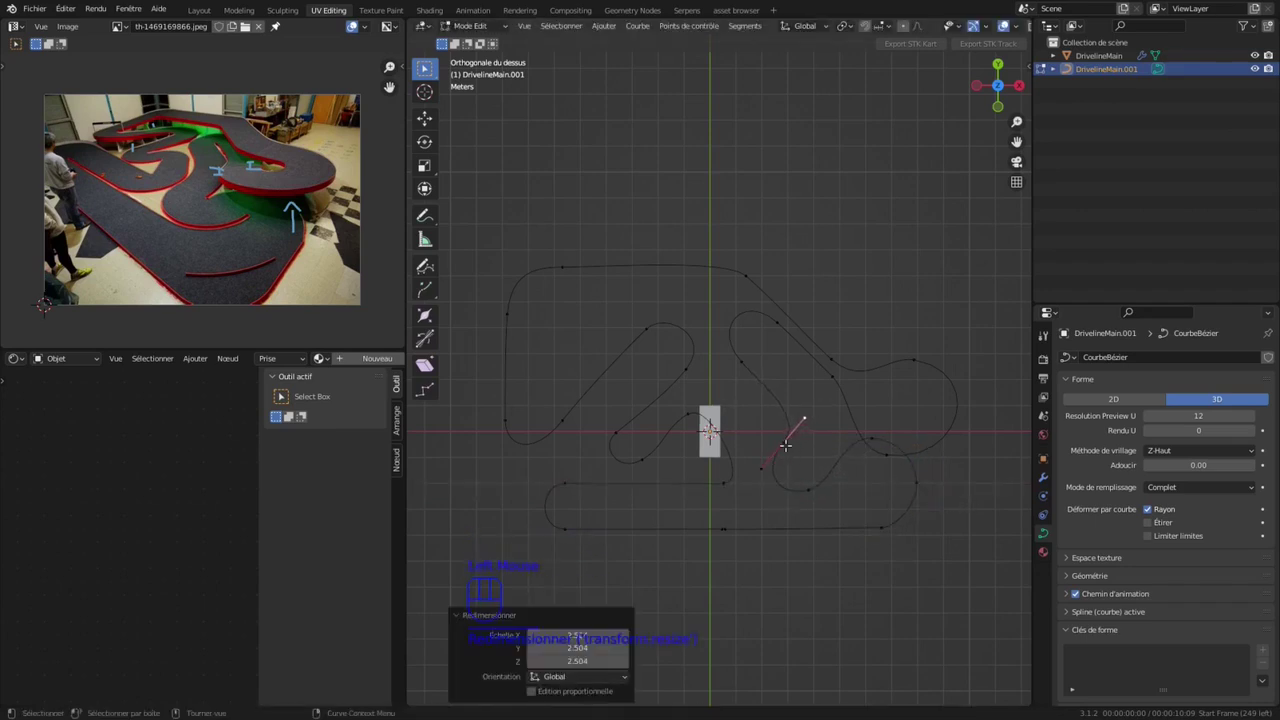
Step: Move the small central peak point right along X onto the plane
left_click(697, 415)
key("g")
key("x")
left_click(712, 421)
Step: Subdivide the segment between the small central peak and the point below it, and move the new point about 0.25 m left
left_click(722, 482, "shift")
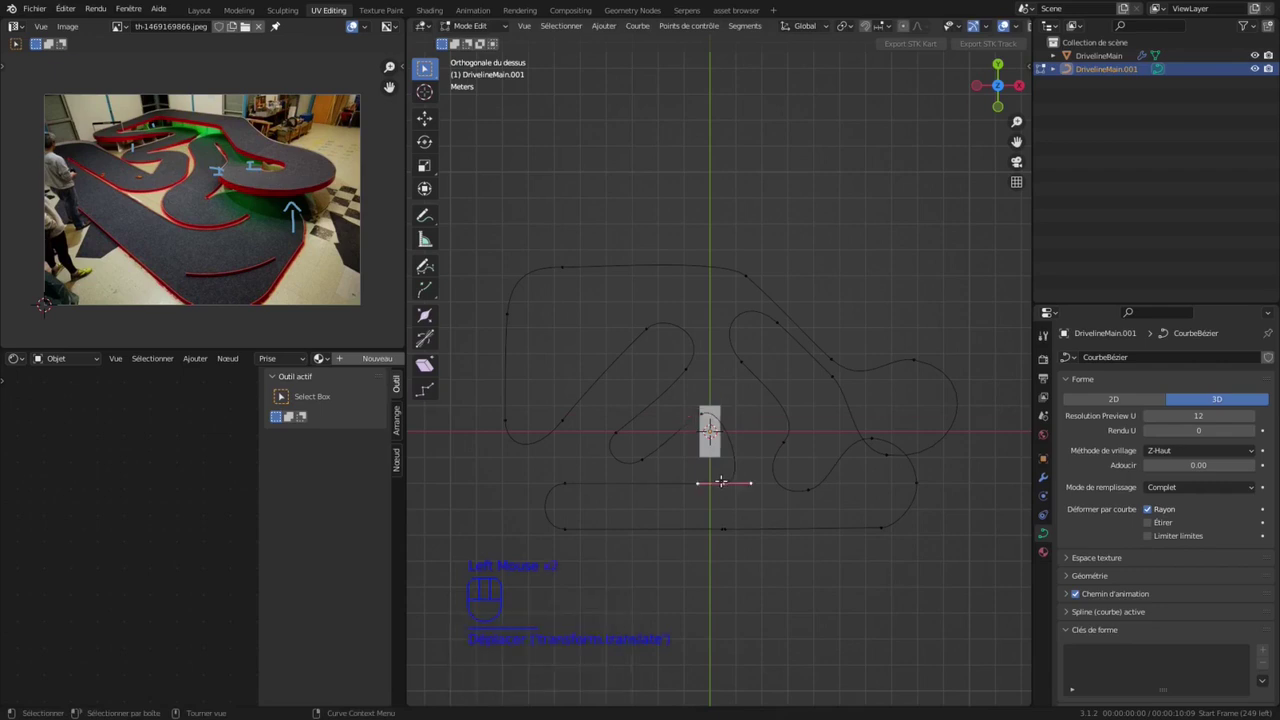
right_click(745, 470)
left_click(716, 351)
left_click(734, 443)
key("g")
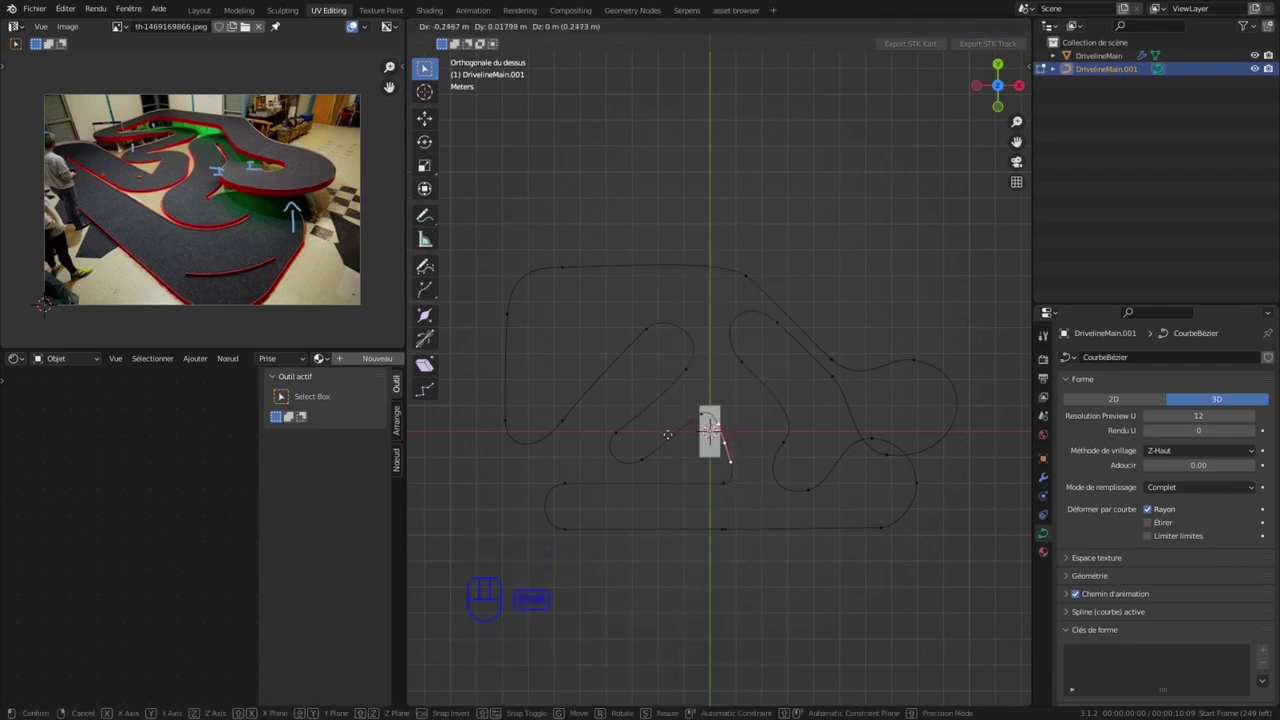
left_click(639, 457, "shift")
Step: Select the left hairpin's two top points and its lower-left slope point, and move them left along X
left_click_drag(604, 311, 697, 380)
left_click(564, 419, "shift")
left_click_drag(607, 415, 587, 397, "shift")
key("g")
key("x")
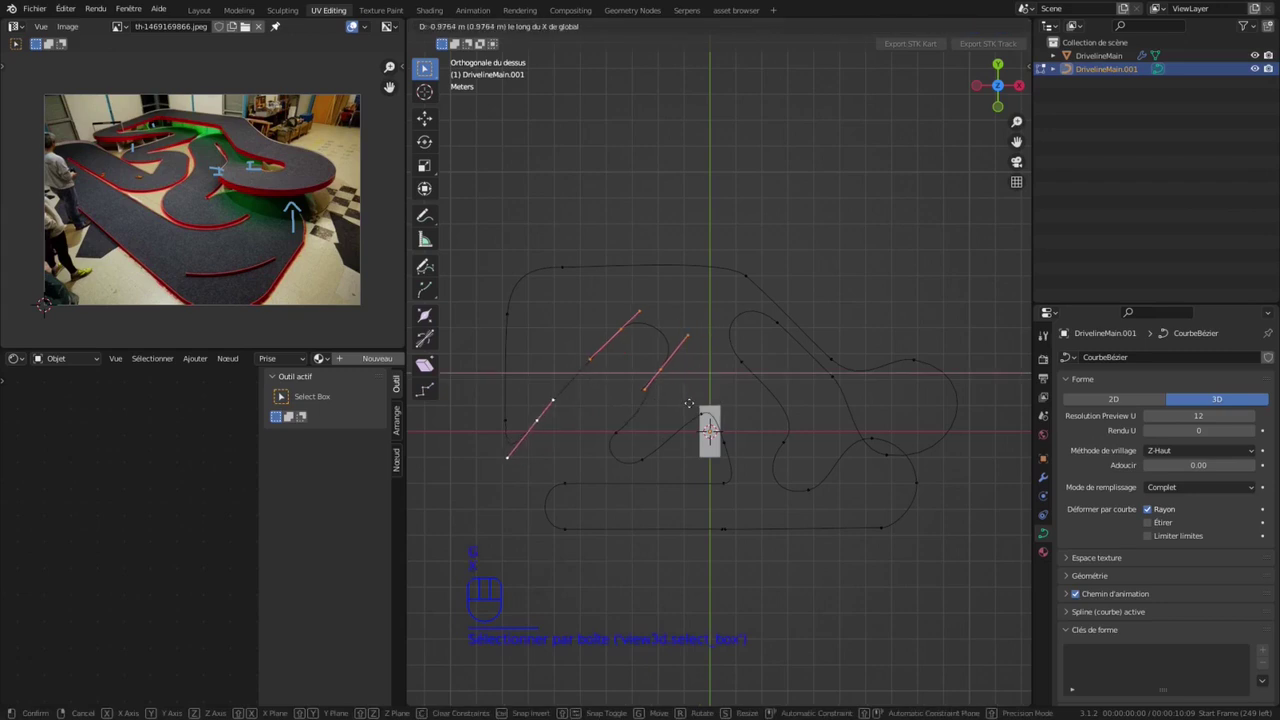
left_click(694, 403)
Step: Raise the left hairpin's two top points along Y, closer to the upper straight
left_click(543, 420)
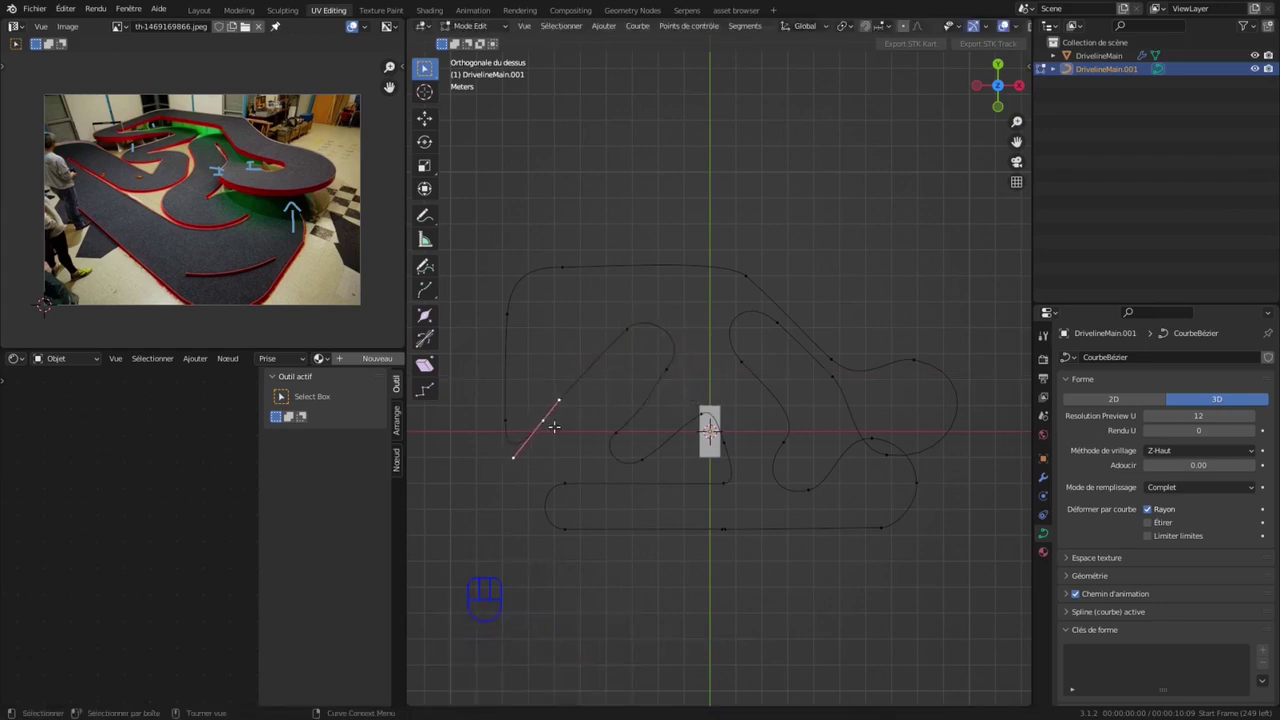
key("g")
key("y")
left_click(688, 352)
Step: Select the left hairpin's two top points and its lower-left slope point, and move them about 0.8 m right along X
left_click(616, 433)
left_click(668, 331)
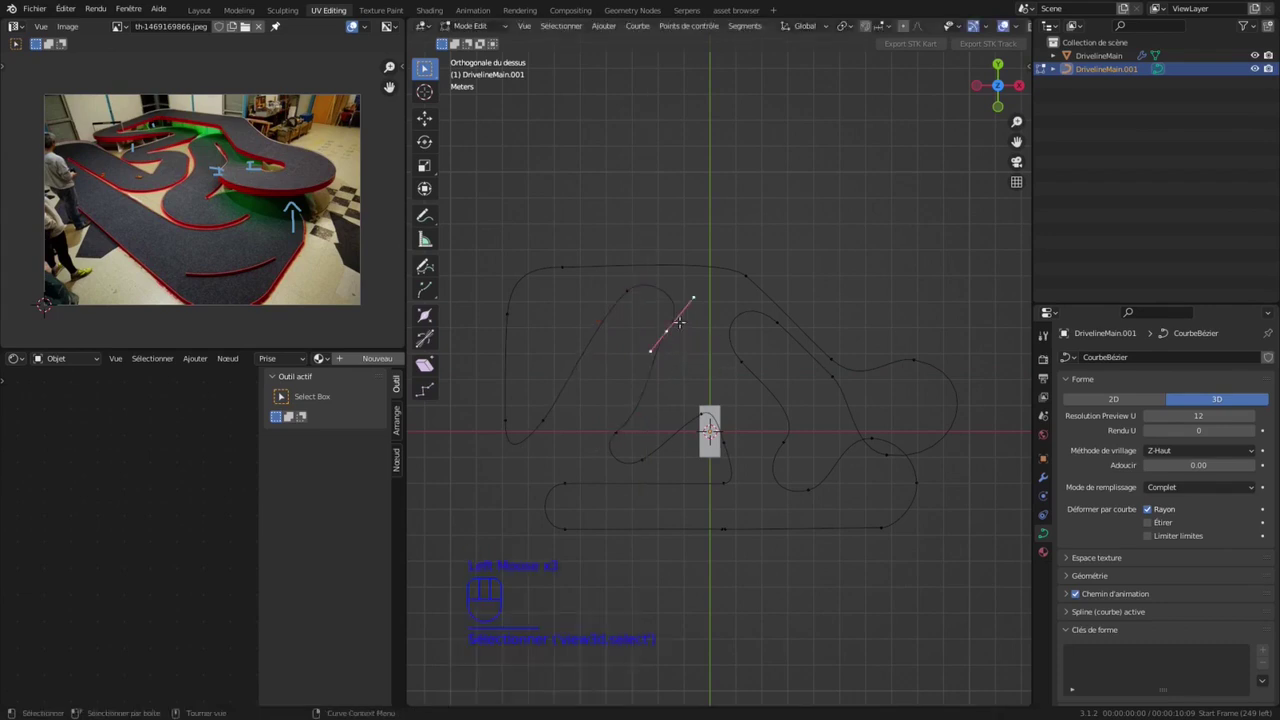
left_click(622, 293, "shift")
left_click(538, 414, "shift")
key("g")
key("x")
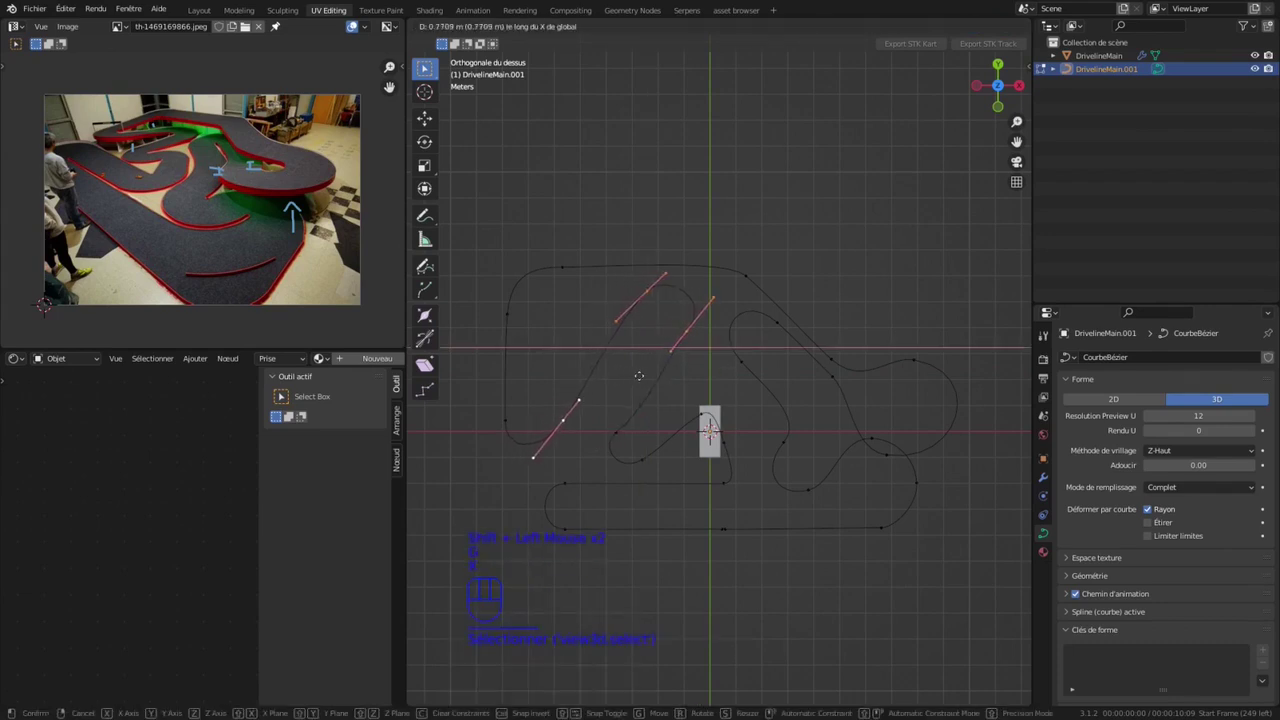
left_click(642, 375)
Step: Rotate the point at the lower end of the left hairpin's inner slope by -13.4° to straighten the slope
left_click(616, 432)
key("r")
left_click(677, 402)
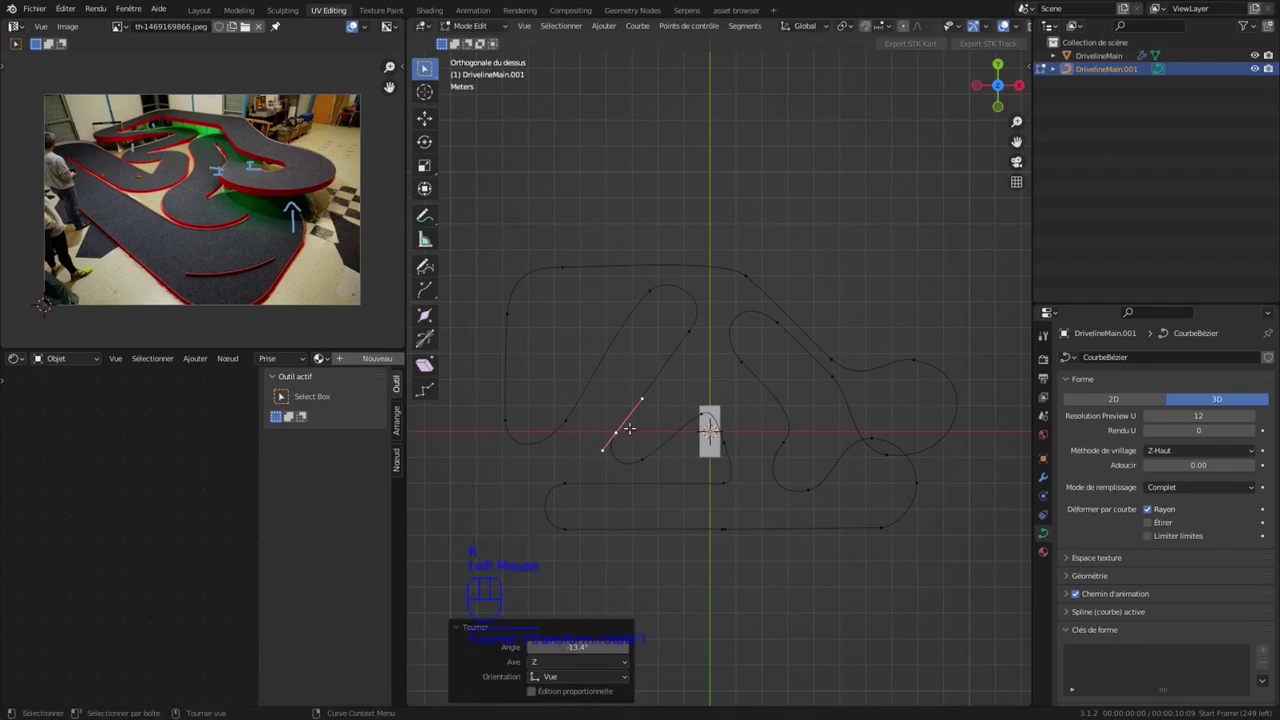
Step: Raise the small central peak point about 0.67 m along Y
left_click(641, 297)
left_click(689, 331)
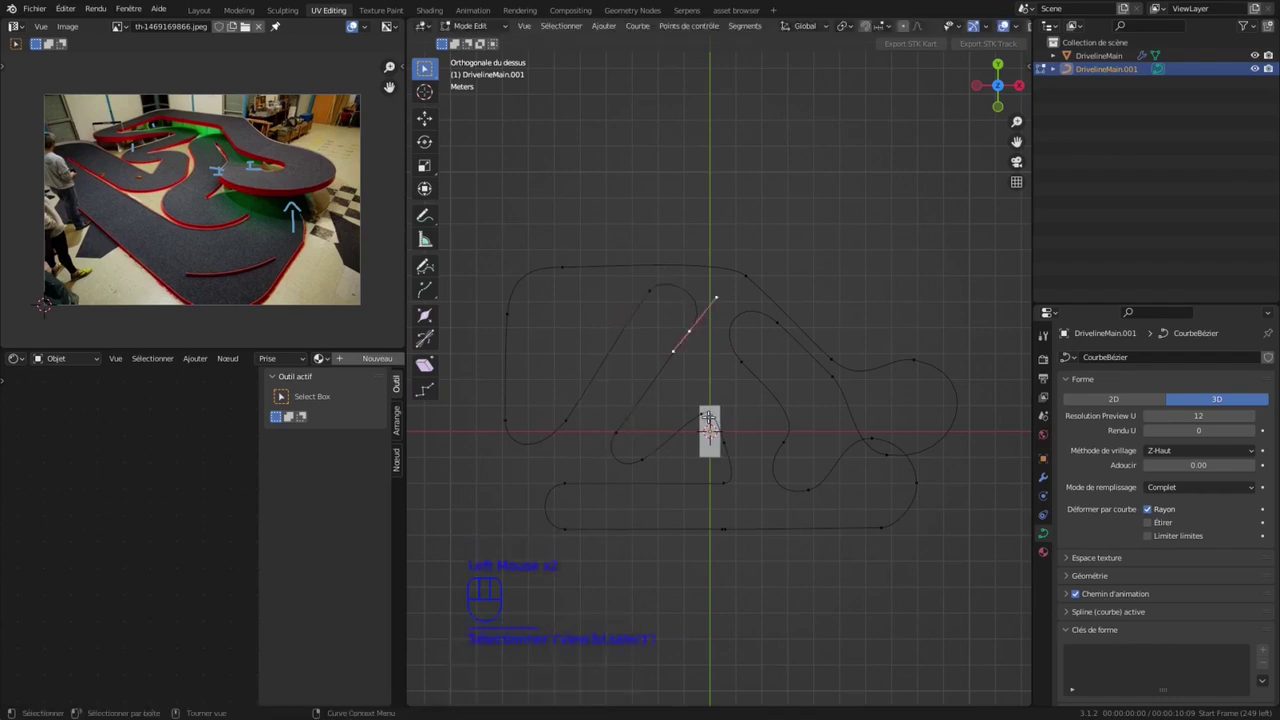
key("g")
key("y")
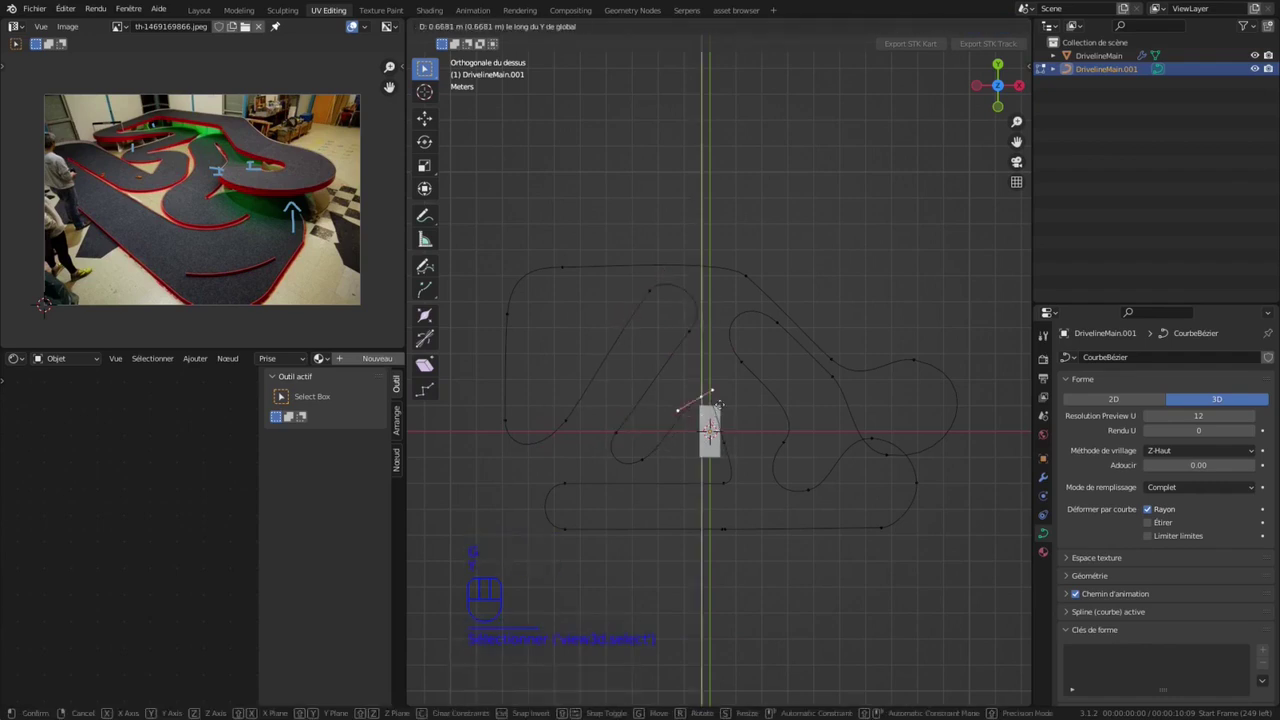
left_click(722, 476)
Step: Move the corner point below the central peak right along the X axis
left_click(722, 477)
key("g")
key("x")
left_click(754, 480)
Step: Subdivide the segment between the central peak and the corner below it, and nudge the new point slightly left along X
left_click(706, 396, "shift")
right_click(748, 406)
left_click(732, 257)
left_click(729, 434)
key("g")
key("x")
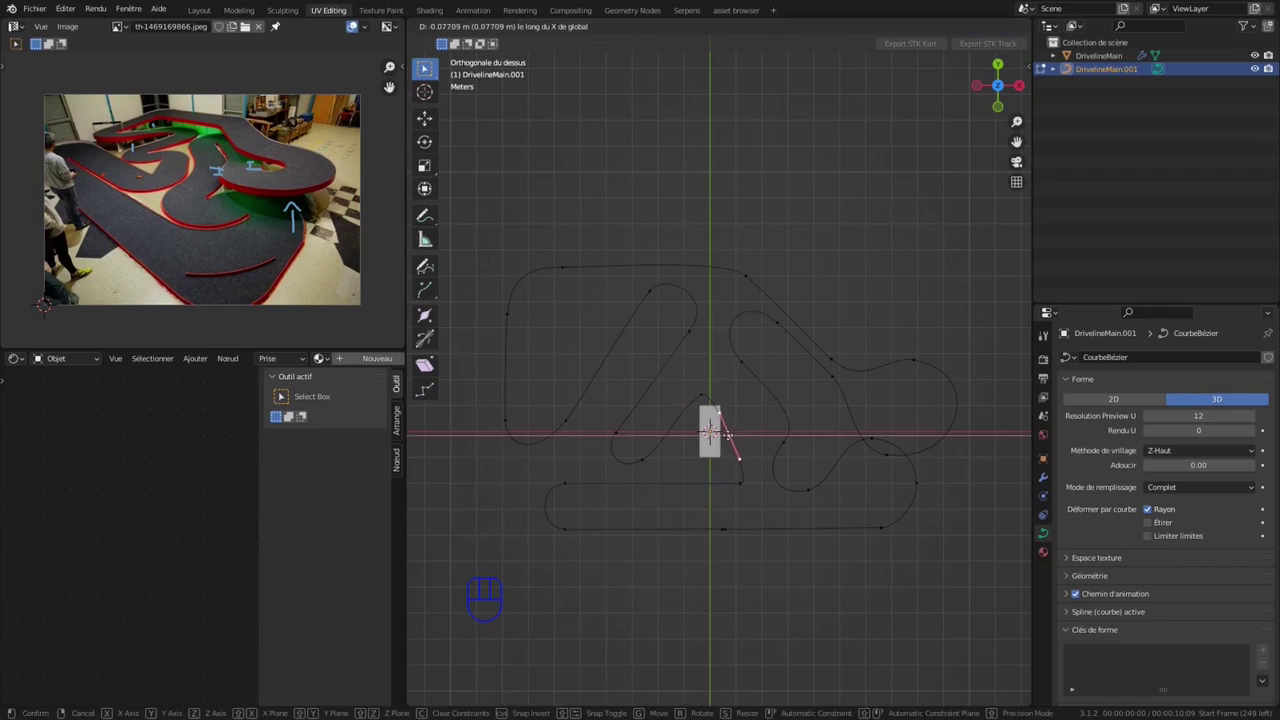
Step: Reshape the central peak by moving its lower-left handle about 0.22 m along X and -0.17 m along Y
left_click(698, 407)
key("g")
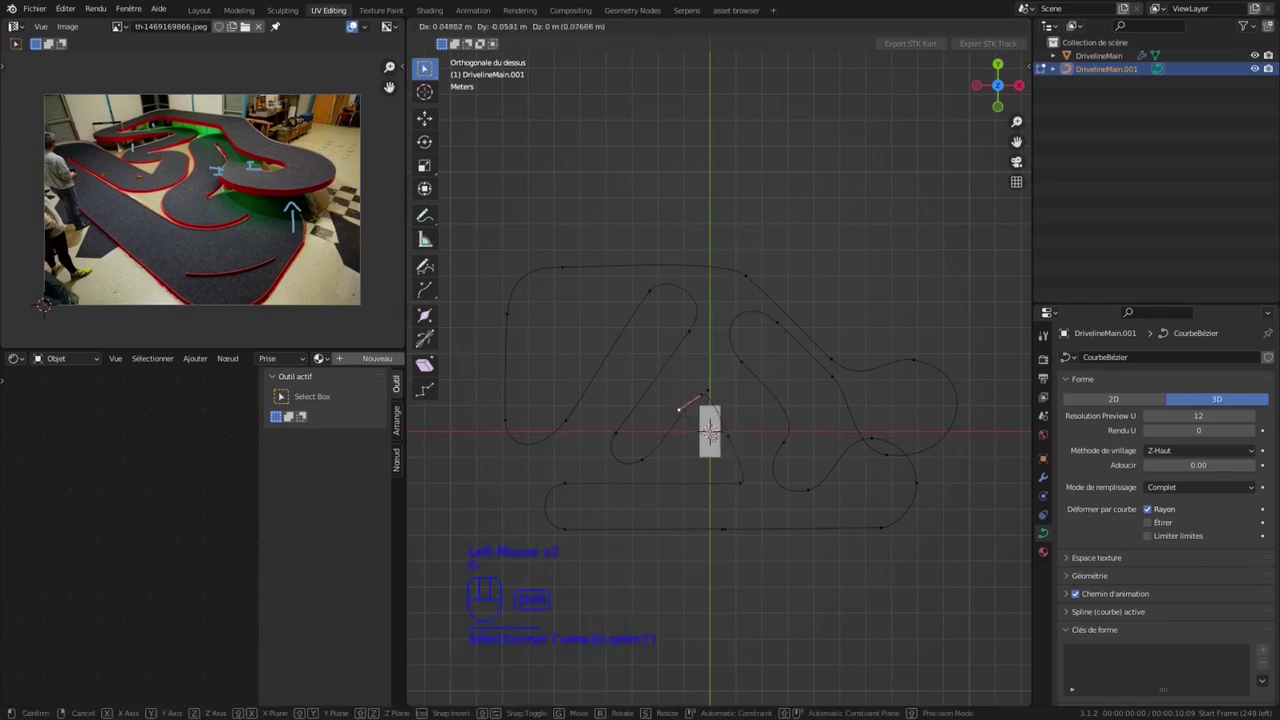
left_click(711, 414, "shift")
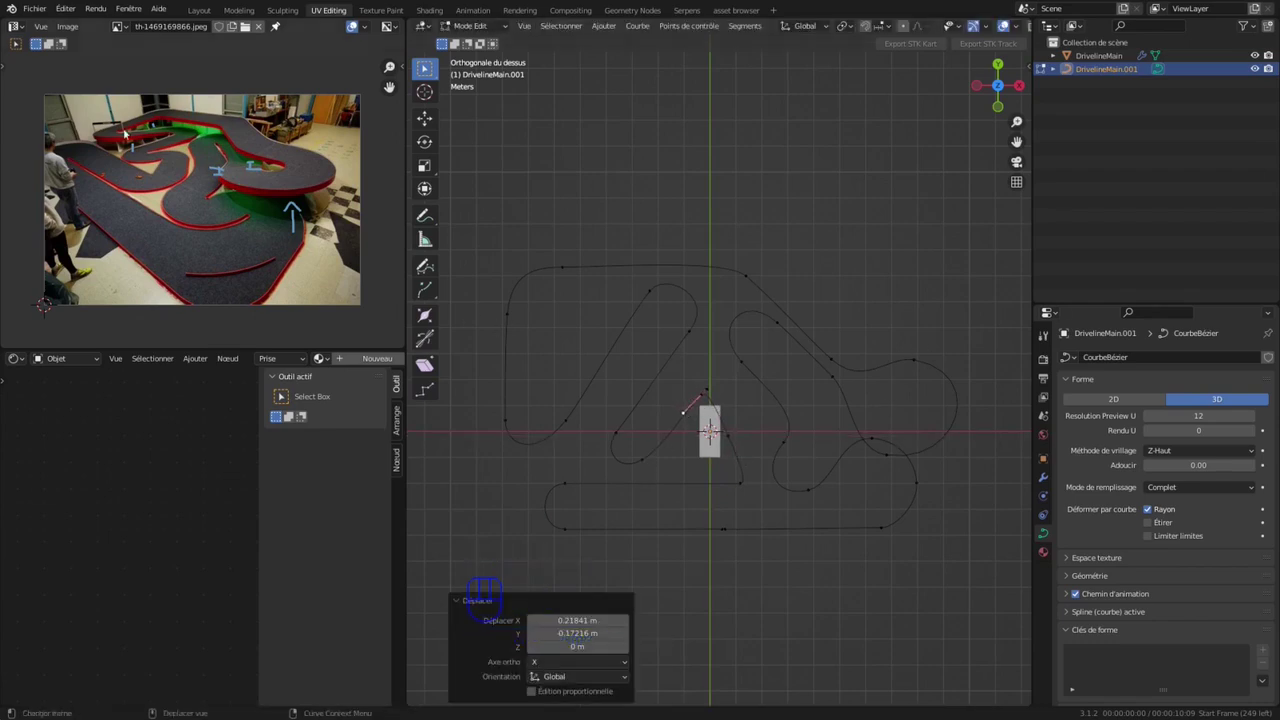
middle_click_drag(838, 385, 890, 395)
key("g")
key("z")
key("KP_5")
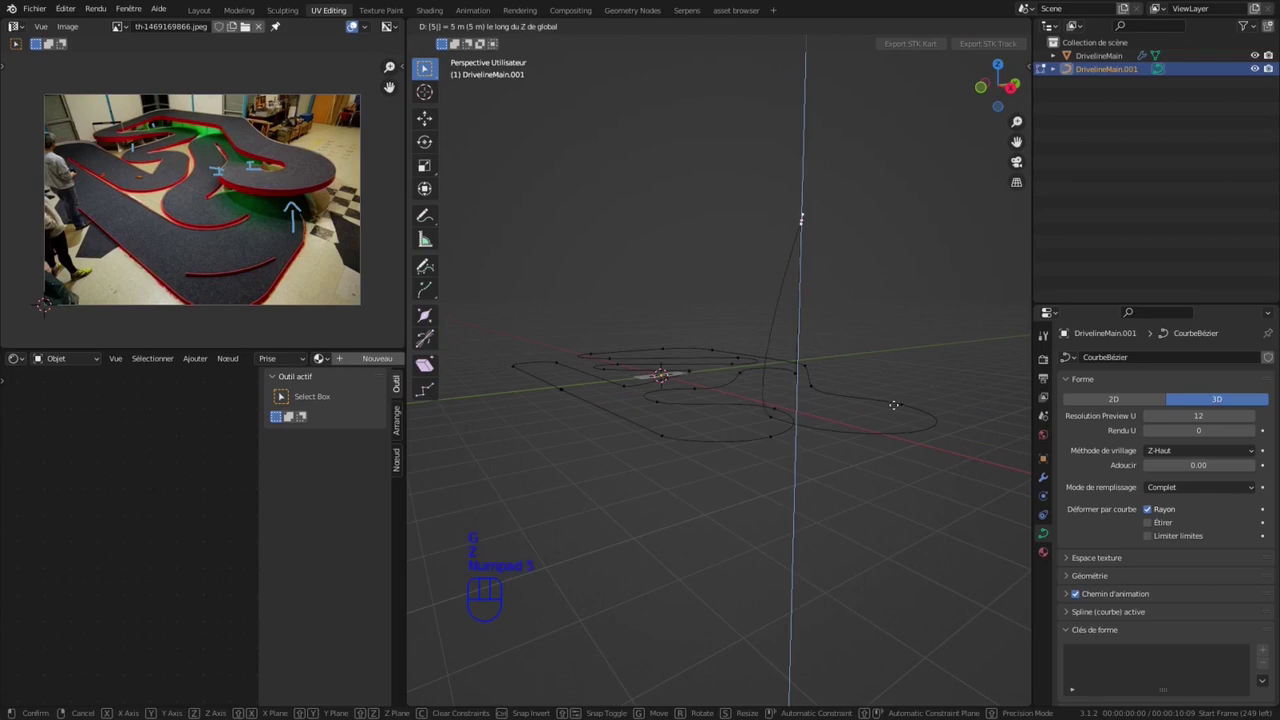
key("Escape")
scroll(893, 404, "down", 2)
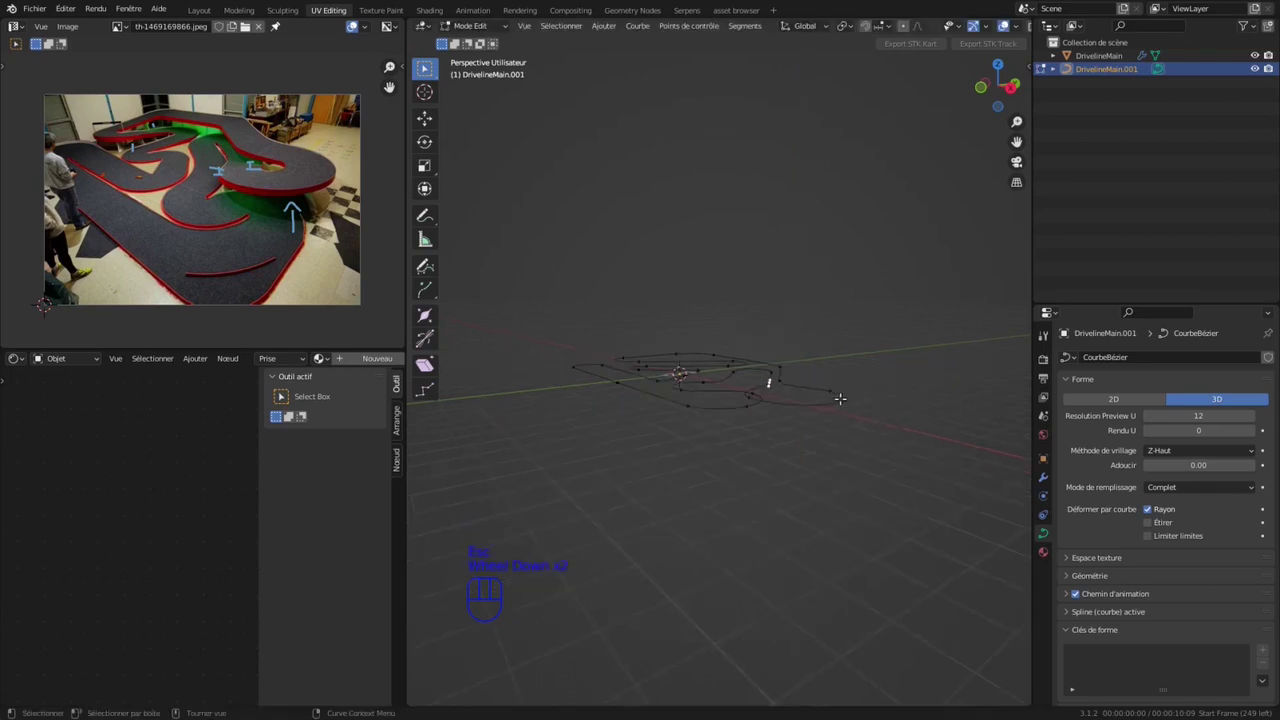
Step: Leave the curve's Edit Mode, select DrivelineMain, expand its Array and Curve modifiers and show them in the viewport
key("Tab")
middle_click_drag(816, 412, 759, 430)
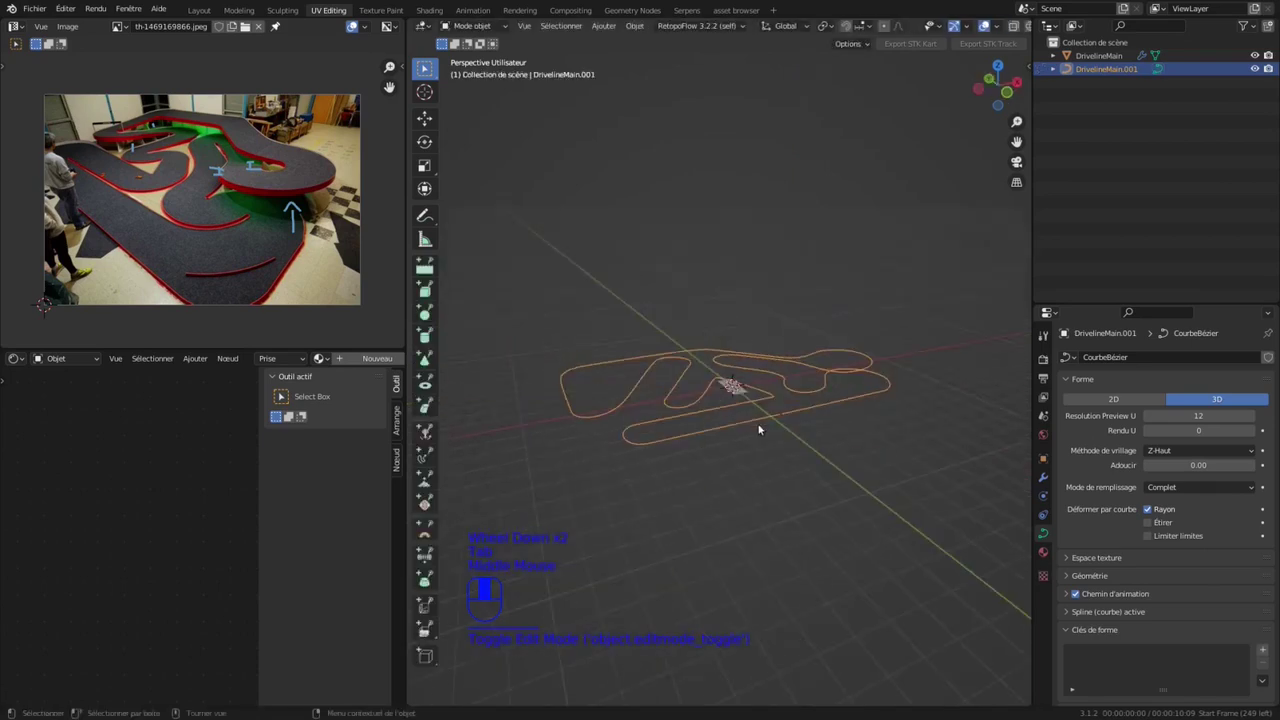
left_click(735, 390)
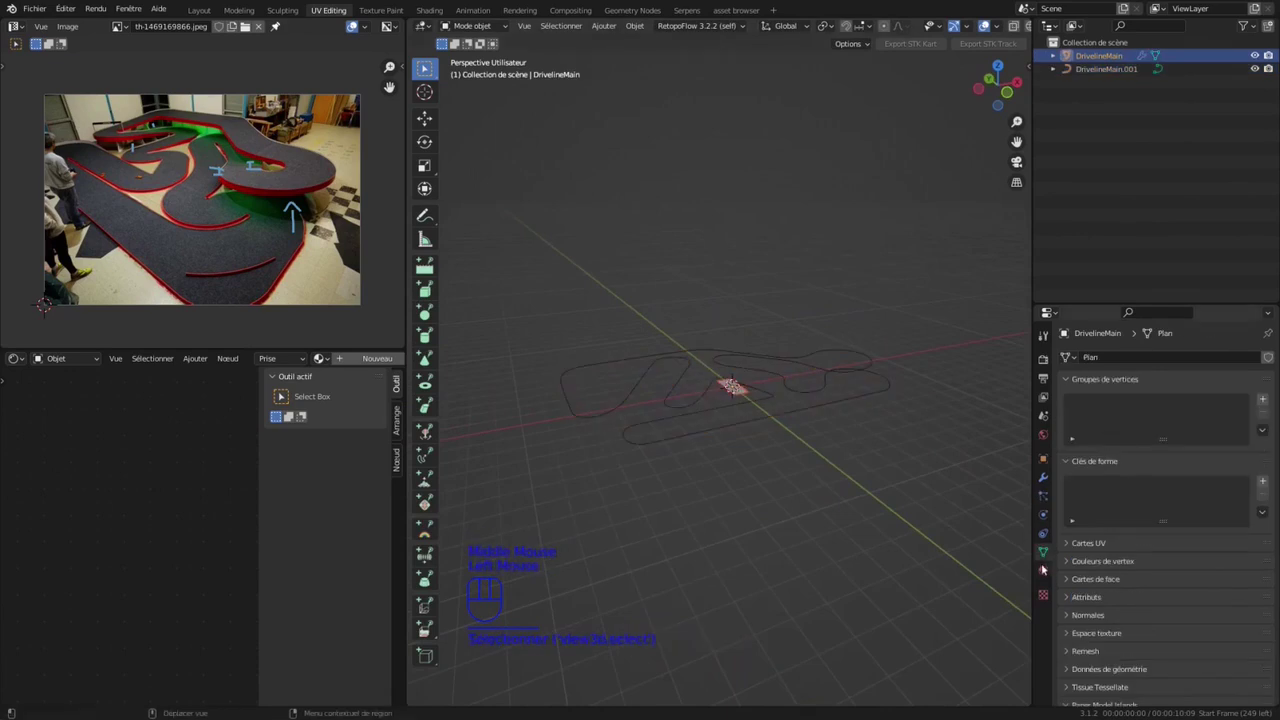
left_click(1045, 479)
left_click(1066, 427)
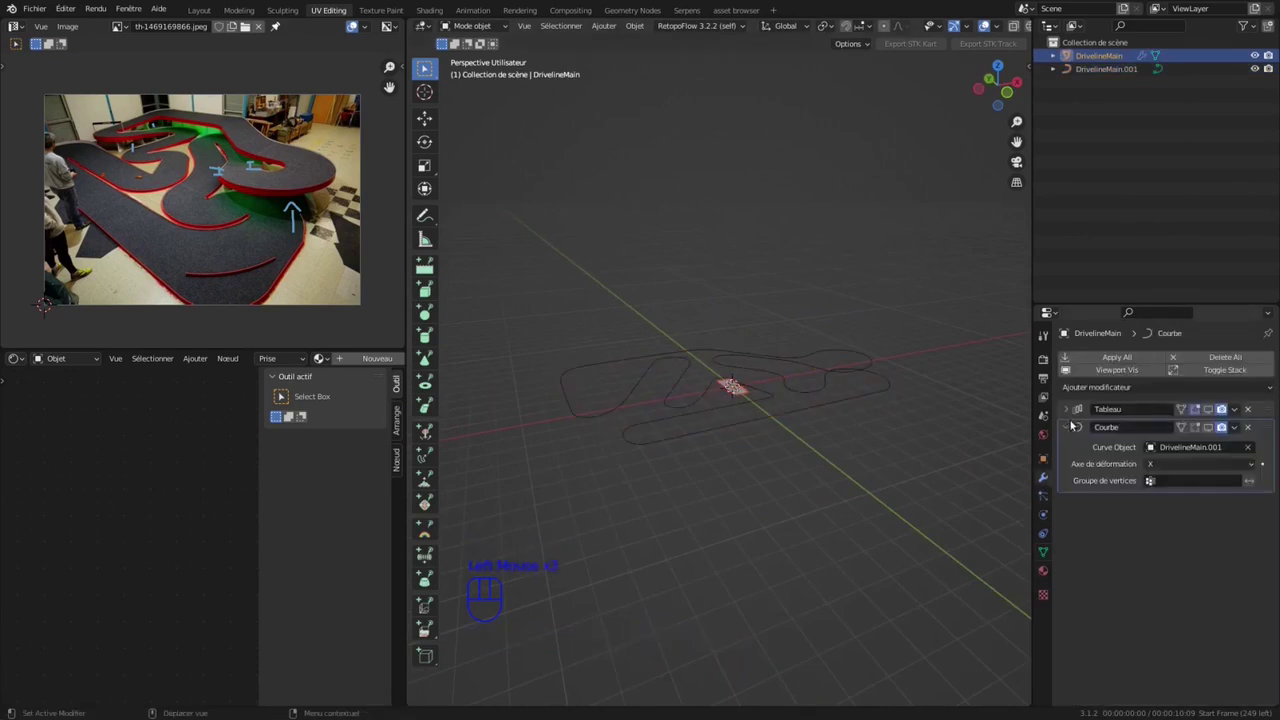
left_click(1068, 410)
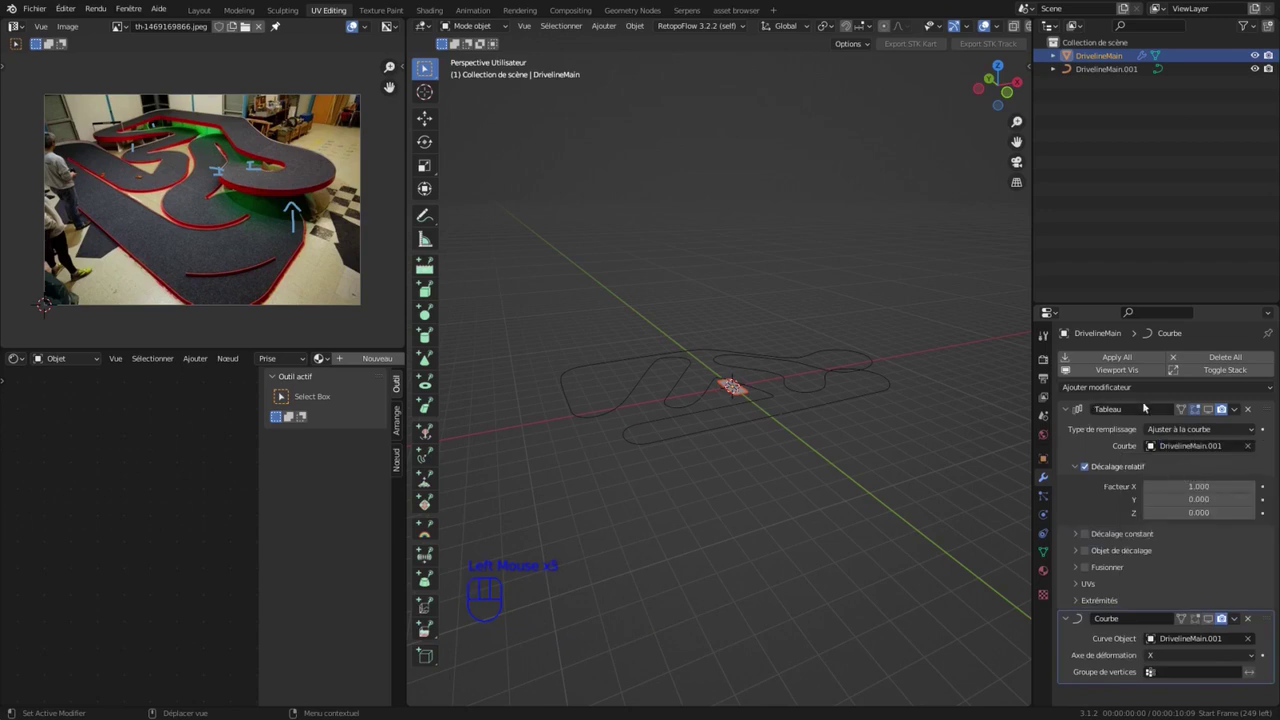
left_click(1128, 370)
middle_click_drag(785, 428, 809, 446)
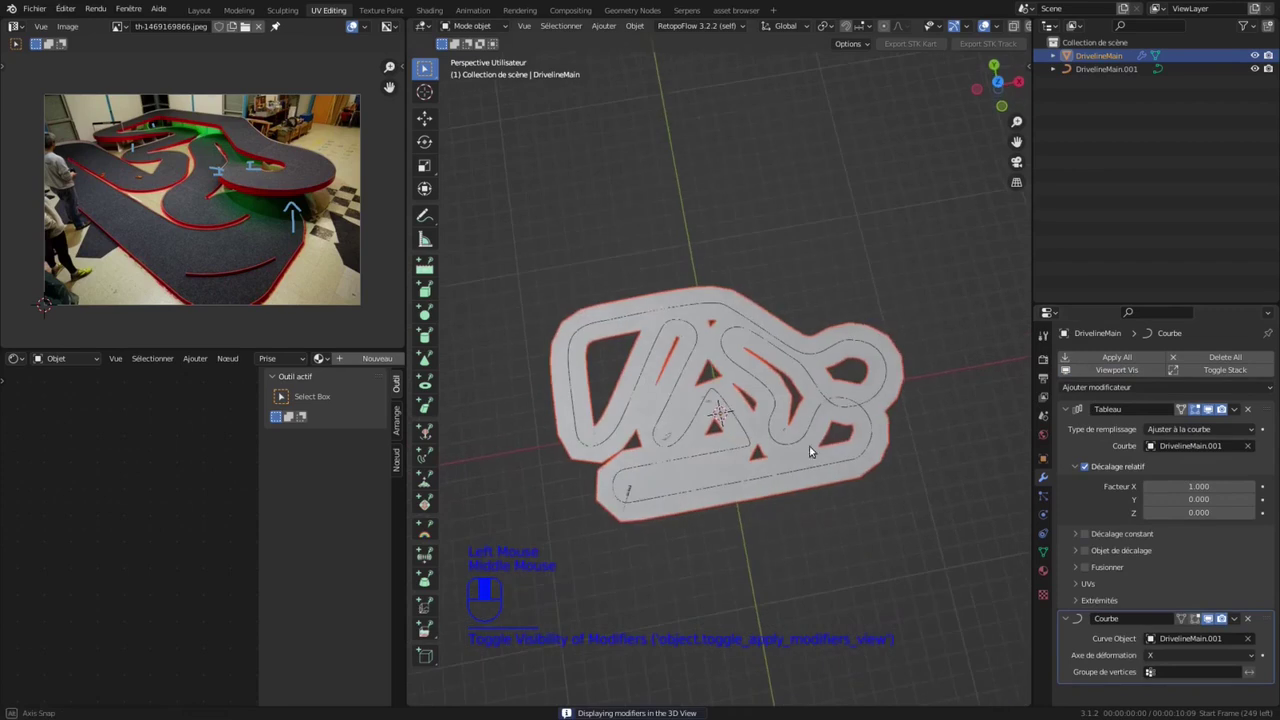
left_click(997, 81)
key("Tab")
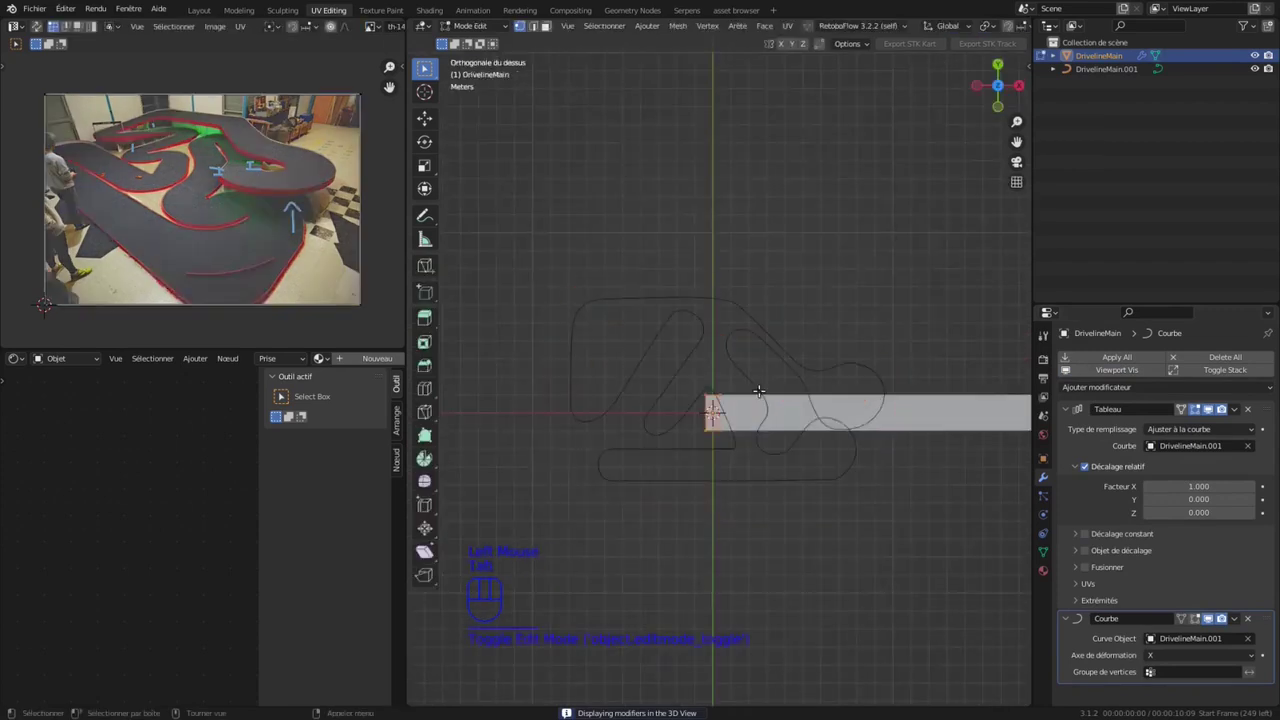
key("Tab")
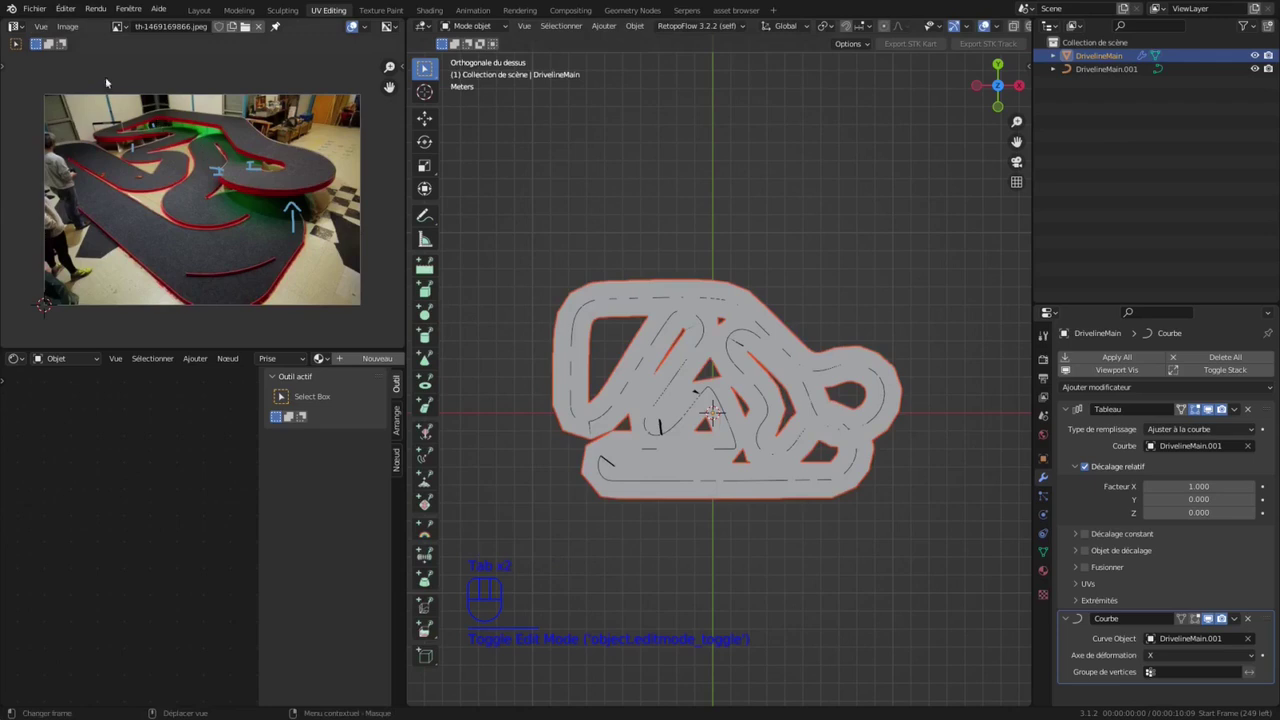
Step: Unlink the reference photo from the image editor and display the editor's tools
left_click(259, 28)
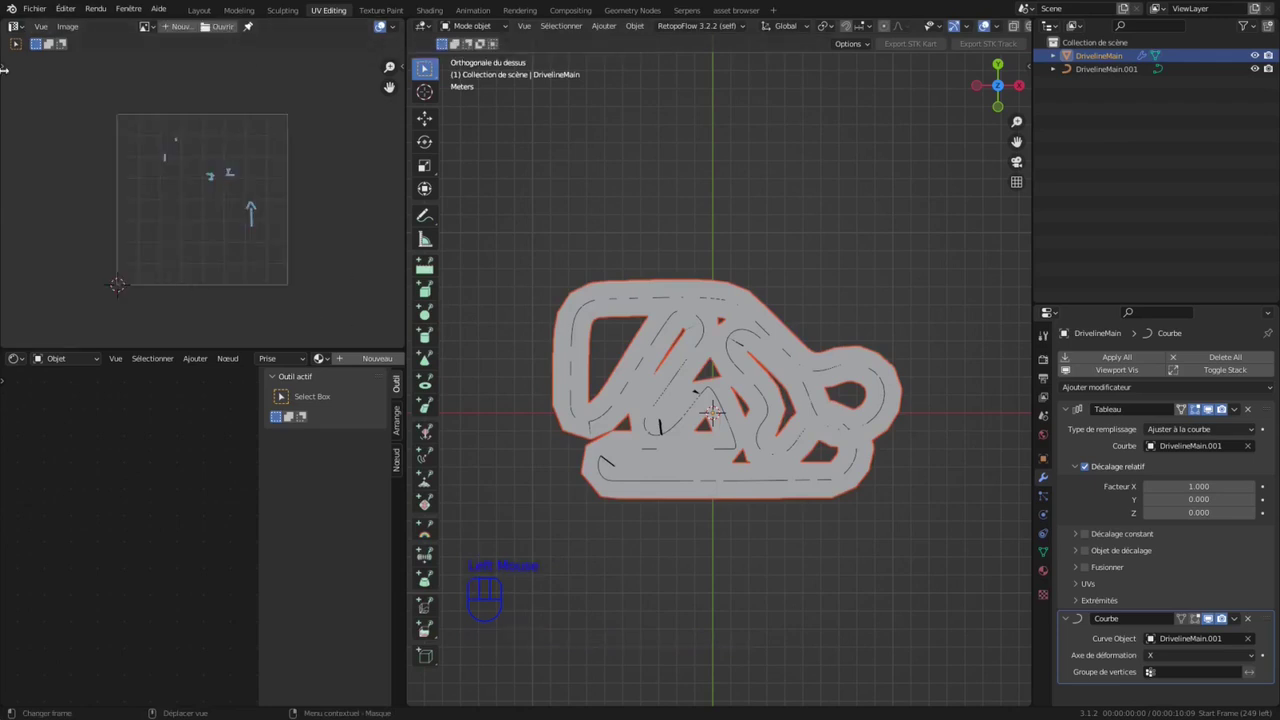
key("t")
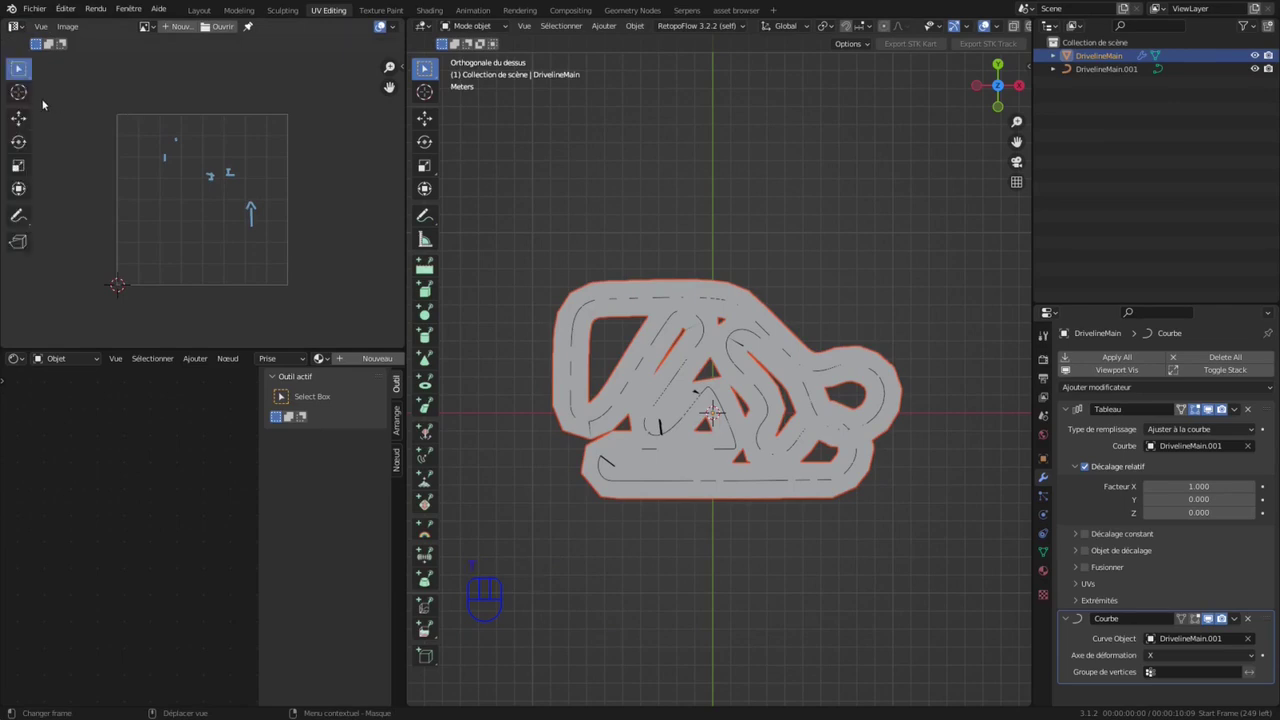
left_click(18, 216)
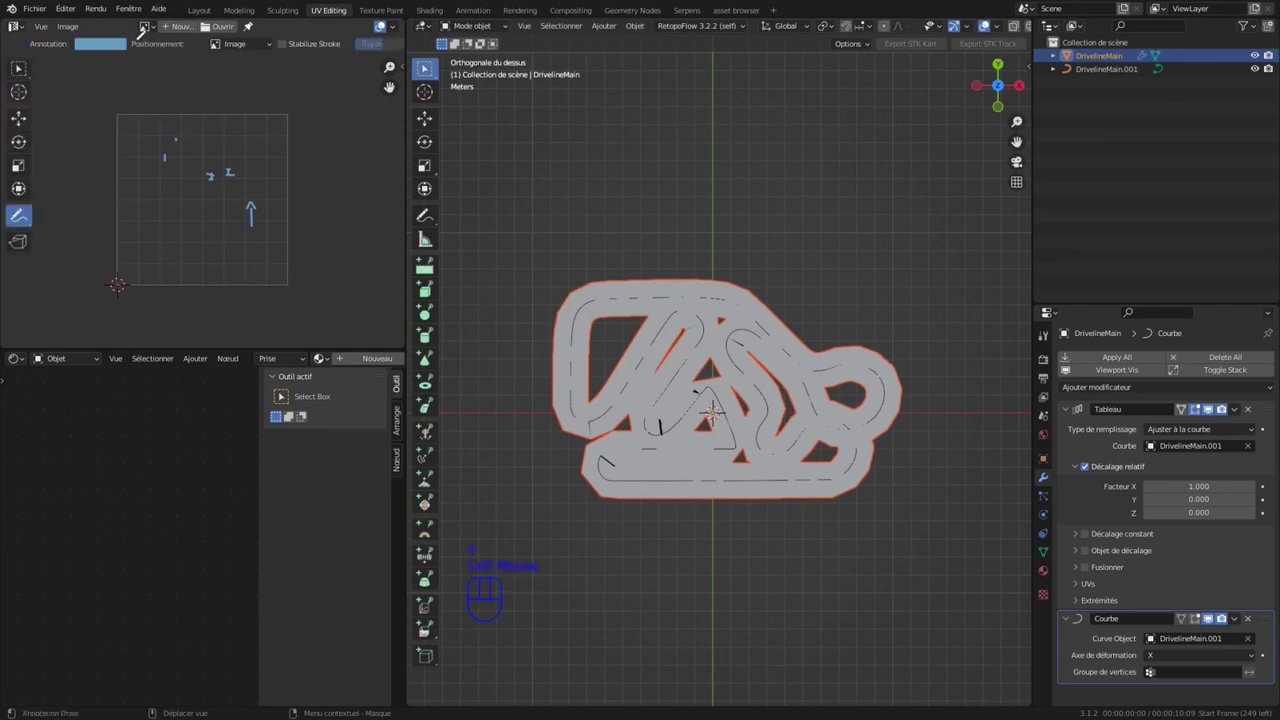
left_click(108, 44)
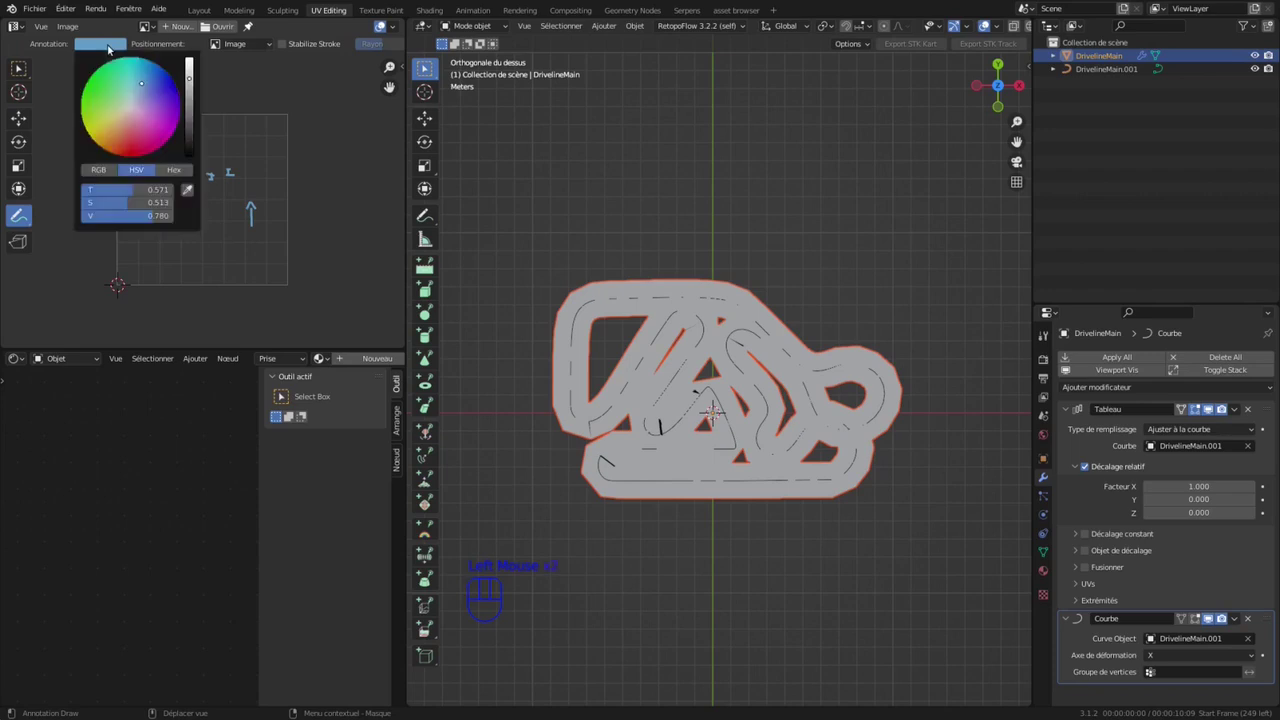
left_click(30, 222)
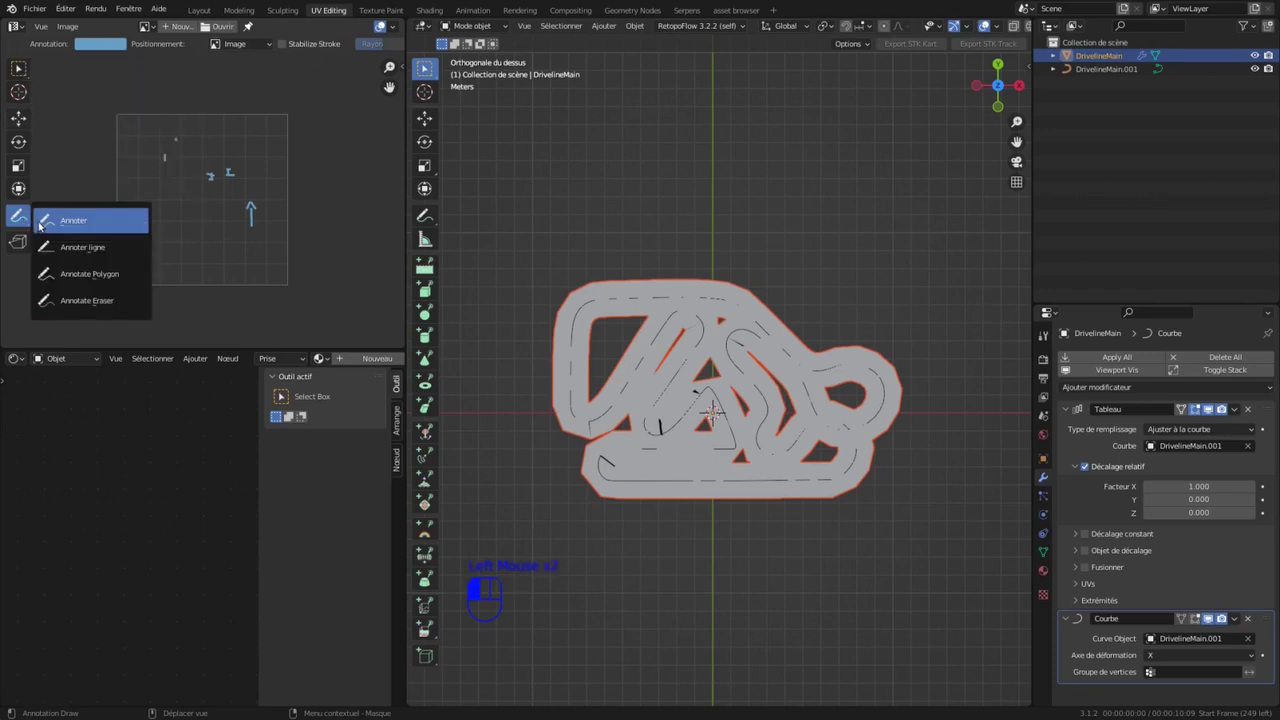
left_click_drag(80, 234, 78, 230)
scroll(124, 102, "down", 1)
left_click(18, 73)
scroll(210, 160, "down", 3)
scroll(139, 130, "up", 1)
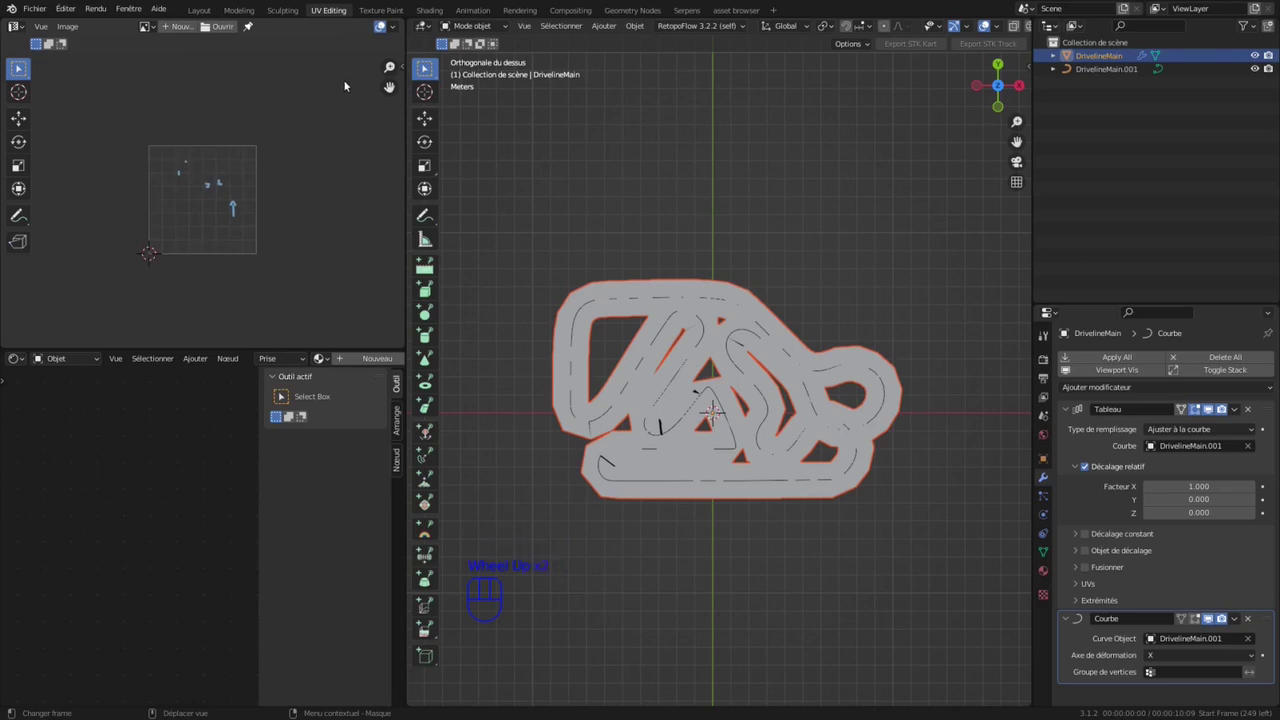
Step: Widen the image editor's area and narrow the properties area
left_click_drag(403, 114, 530, 110)
left_click_drag(1033, 182, 1127, 182)
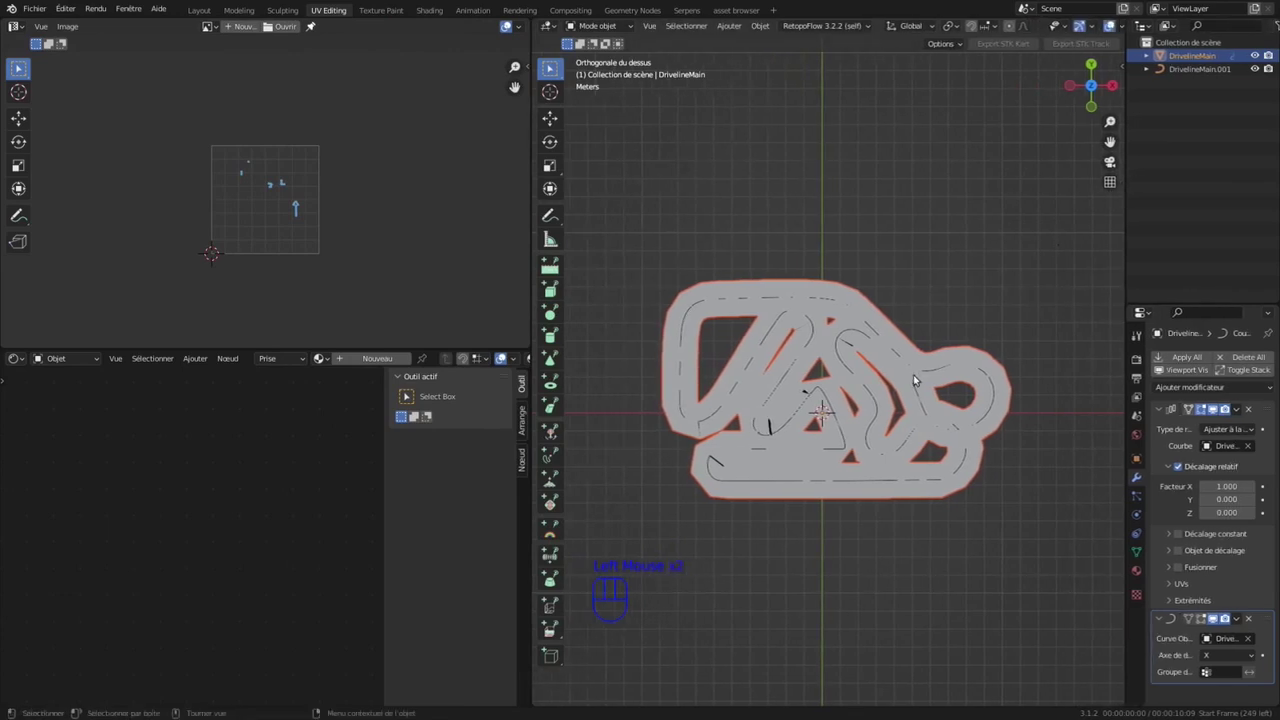
Step: Select the curve DrivelineMain.001 and scale it uniformly by about 1.934 to separate the track's bends
scroll(283, 191, "up", 1)
scroll(283, 191, "down", 1)
left_click_drag(648, 228, 1050, 556)
left_click(1195, 69)
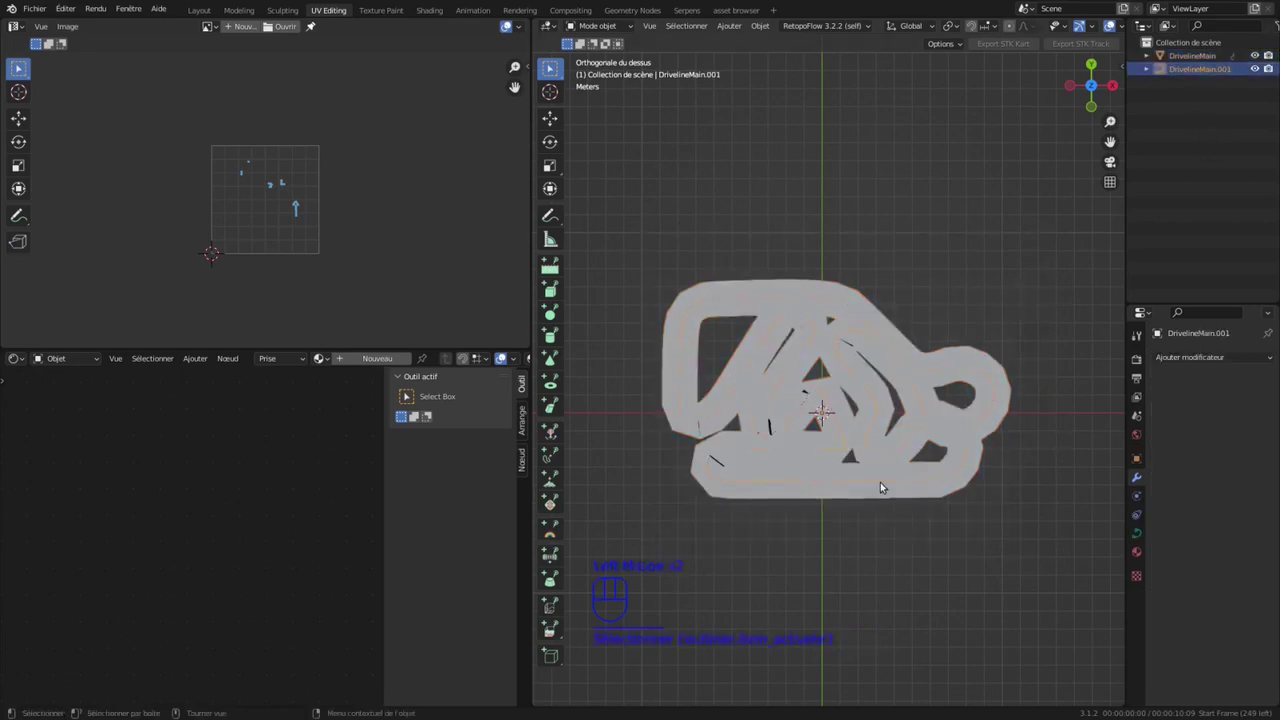
scroll(879, 482, "down", 2)
key("s")
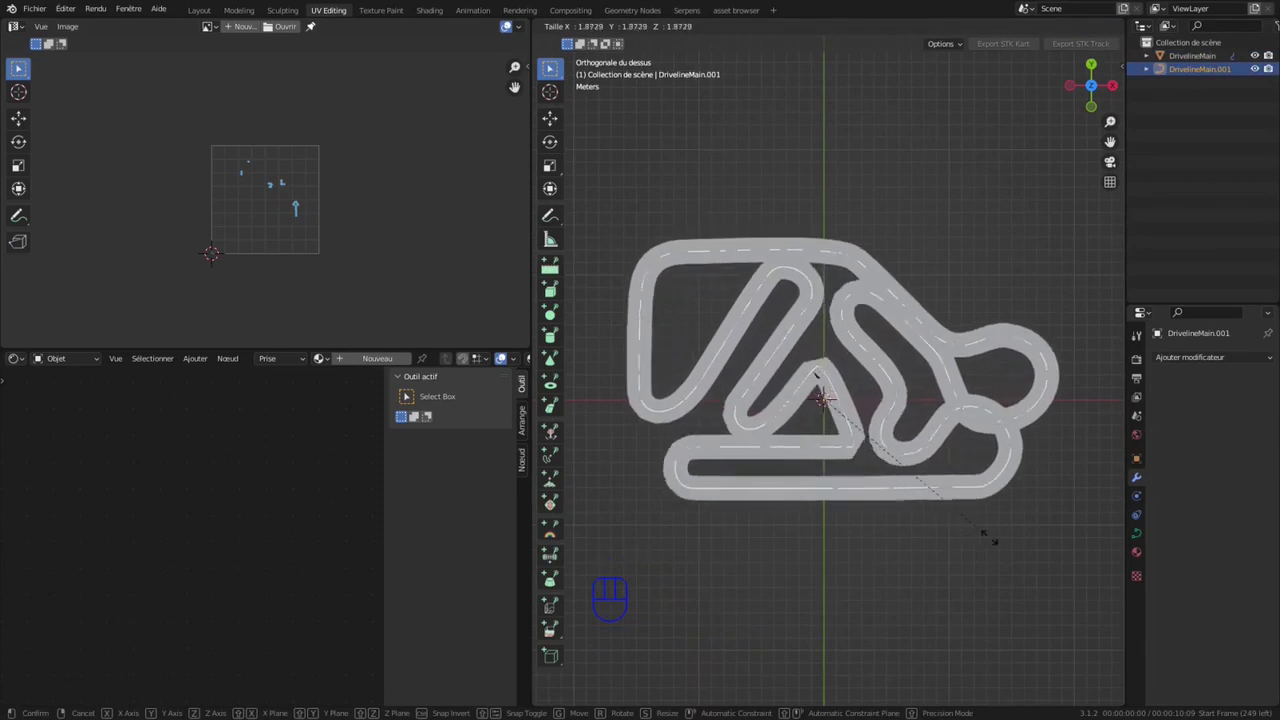
left_click(995, 541)
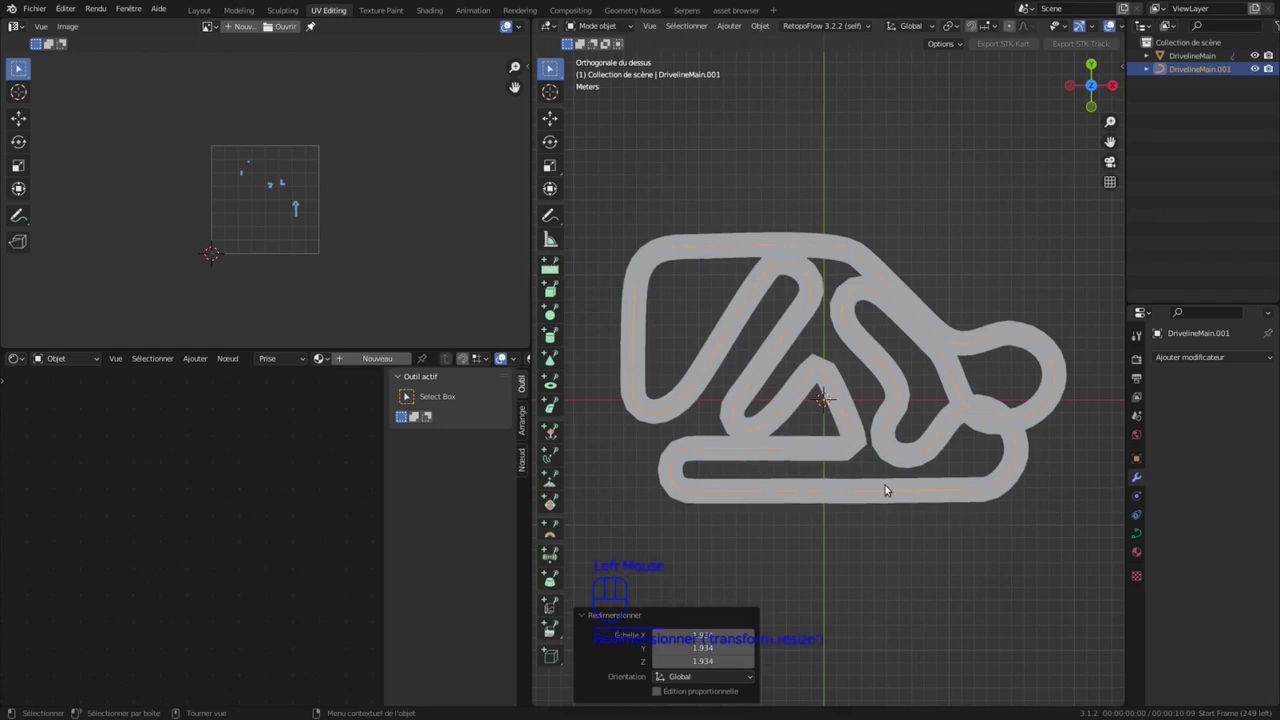
Step: Select the DrivelineMain road strip and switch the image editor back to the Select Box tool
left_click(901, 425)
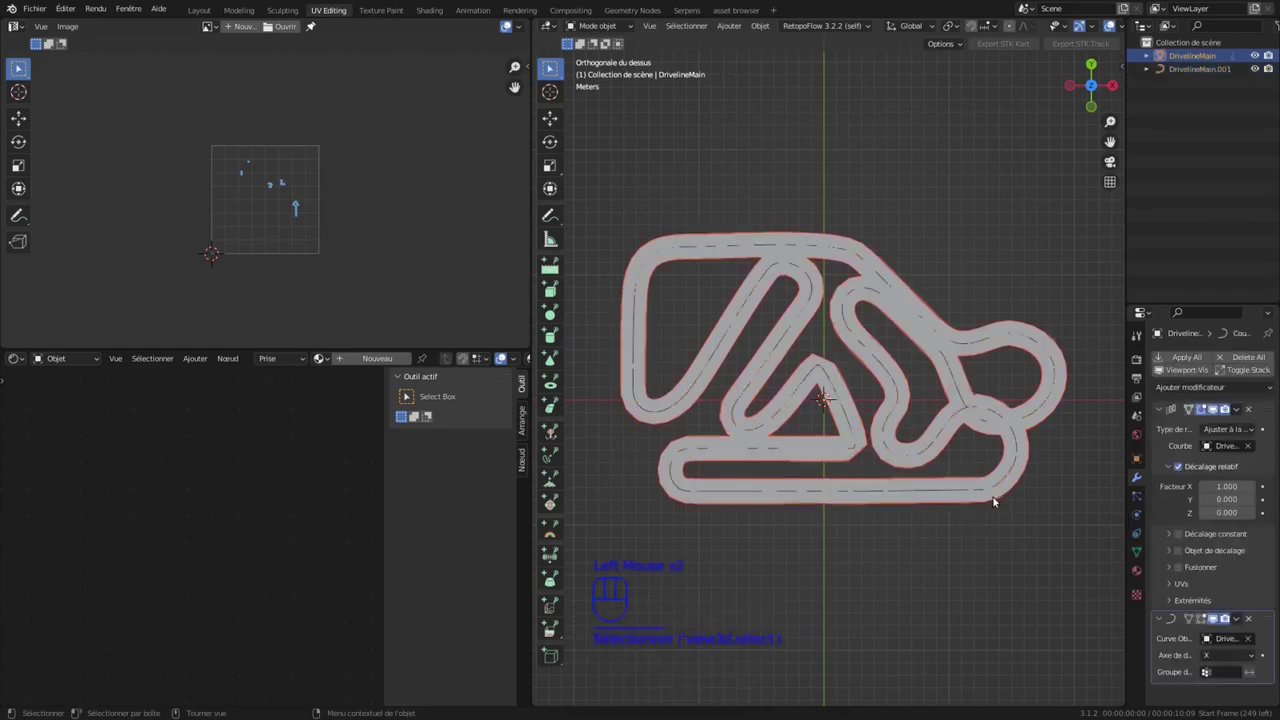
middle_click_drag(889, 537, 819, 437)
scroll(795, 489, "up", 2)
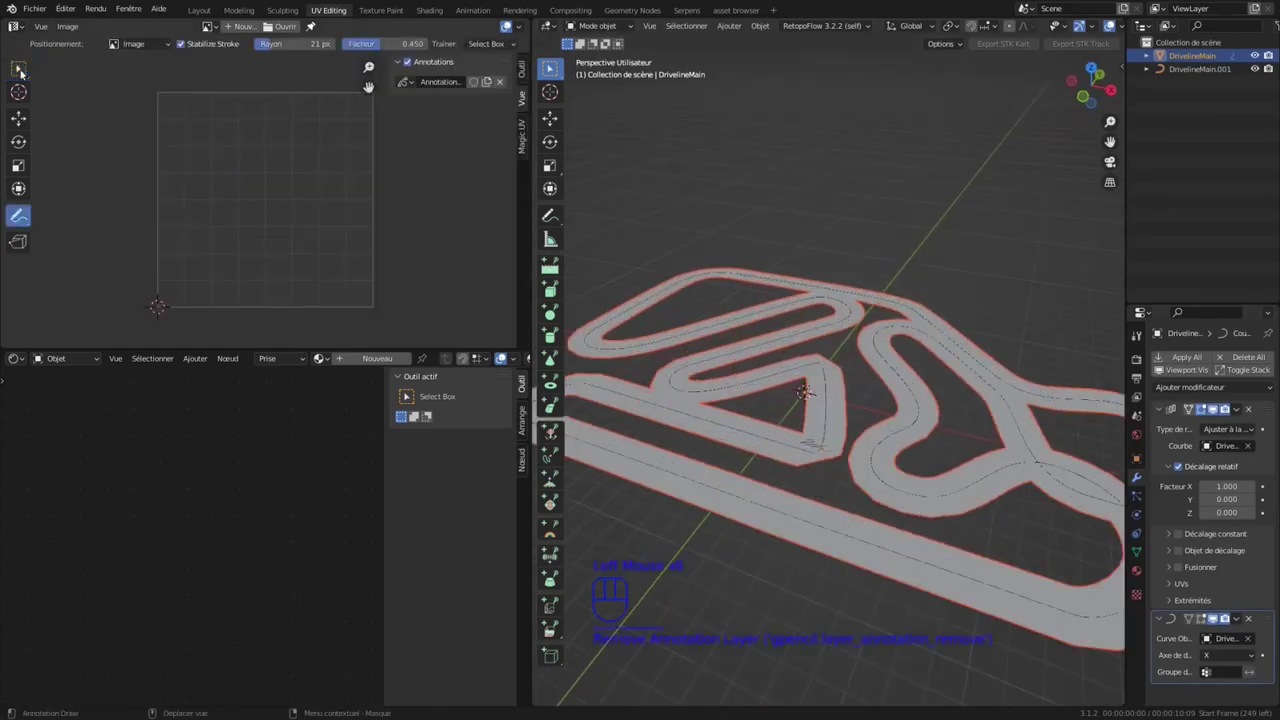
left_click(19, 69)
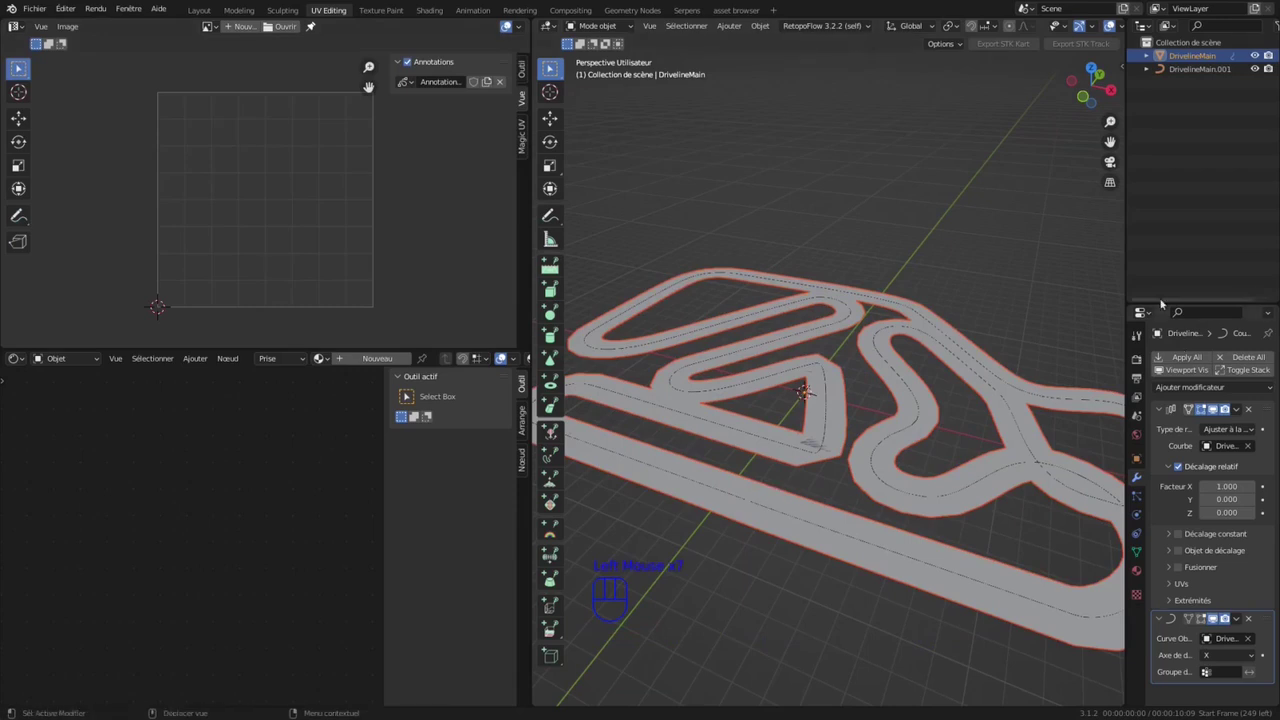
Step: Narrow the image editor, widen the properties area, and hide DrivelineMain's modifiers in the viewport
left_click_drag(529, 291, 419, 287)
left_click_drag(1128, 281, 1044, 283)
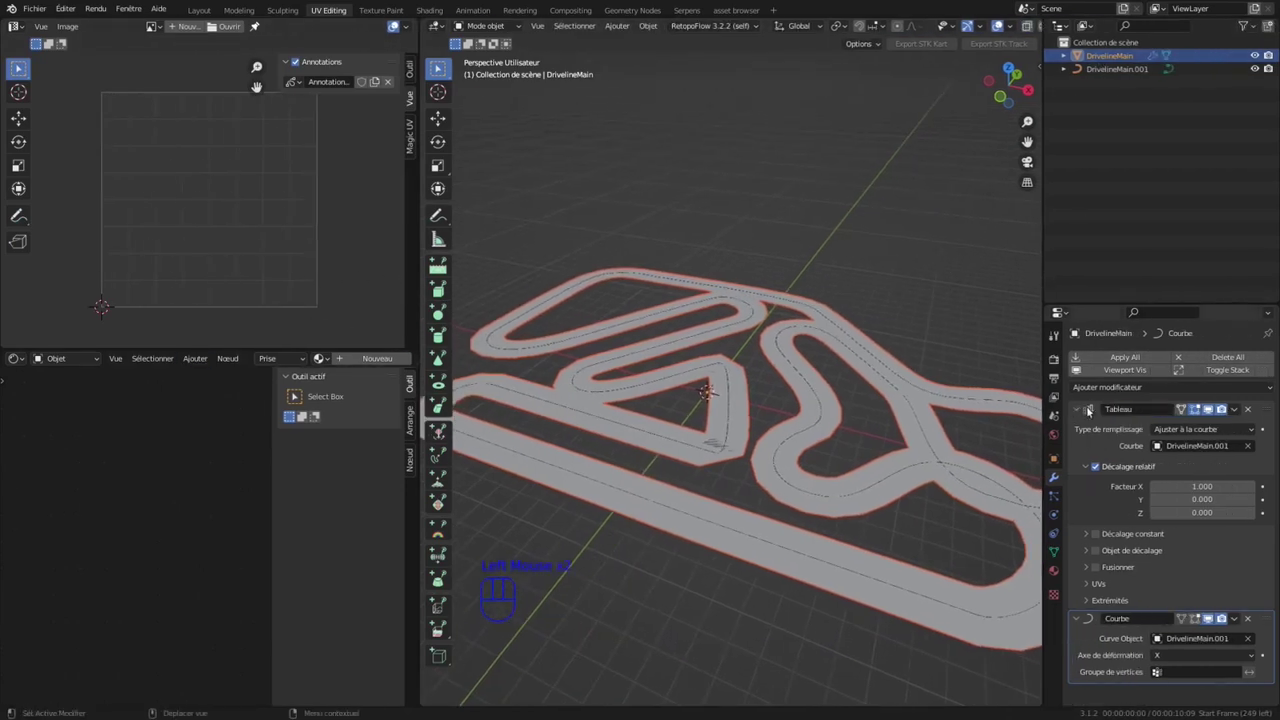
left_click(1130, 369)
Step: Add a new material to DrivelineMain and save the file
left_click(1054, 570)
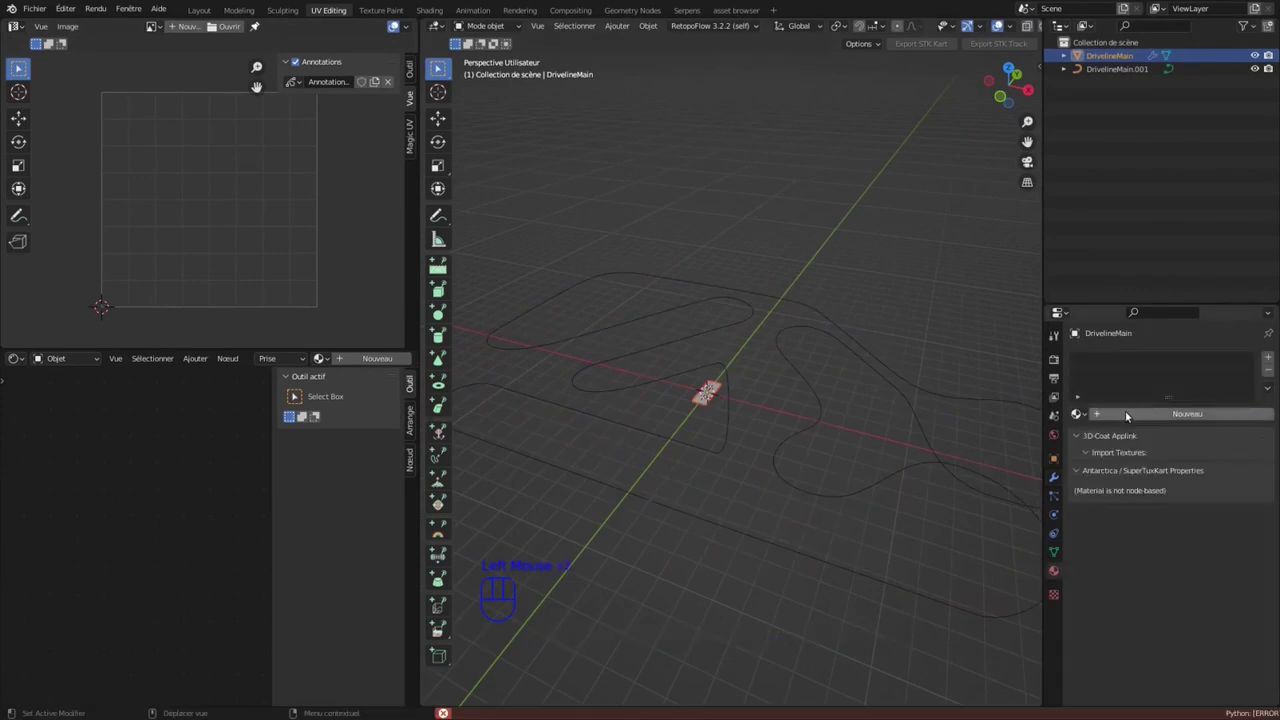
left_click(1092, 414)
key("ctrl+s")
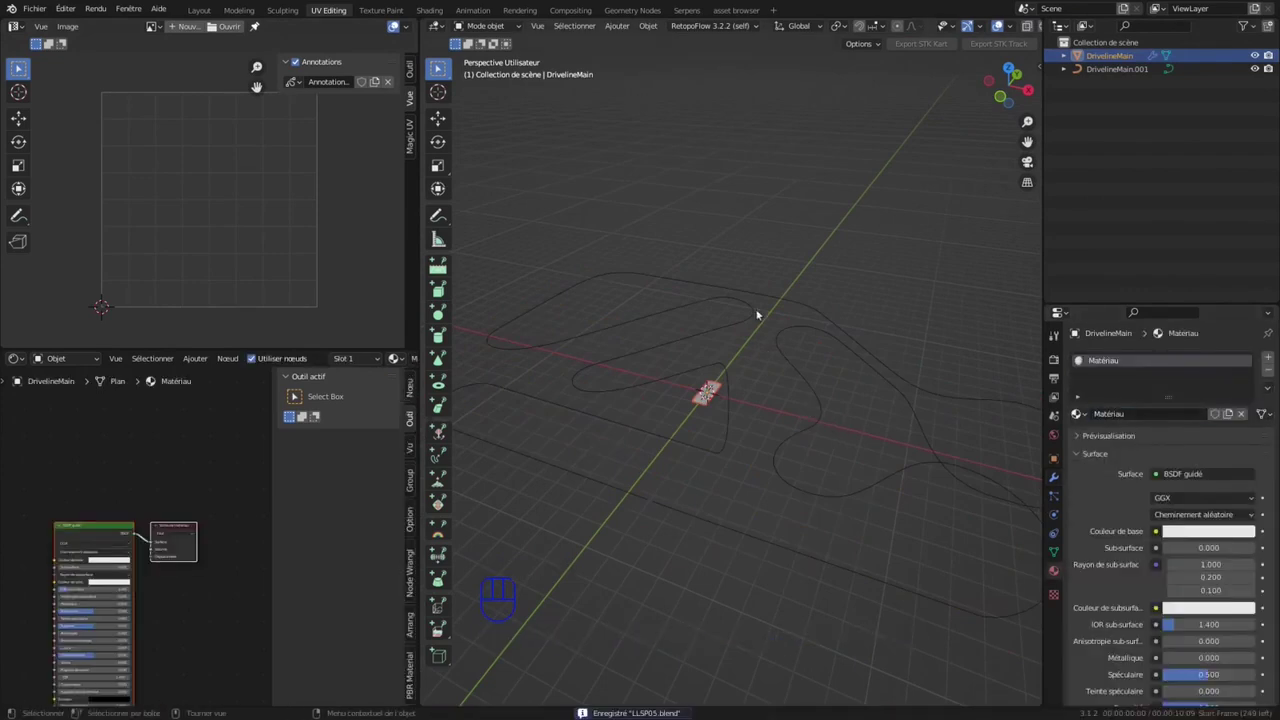
Step: Rename DrivelineMain's new material to RoadRoute
left_click(1131, 410)
left_click(994, 458)
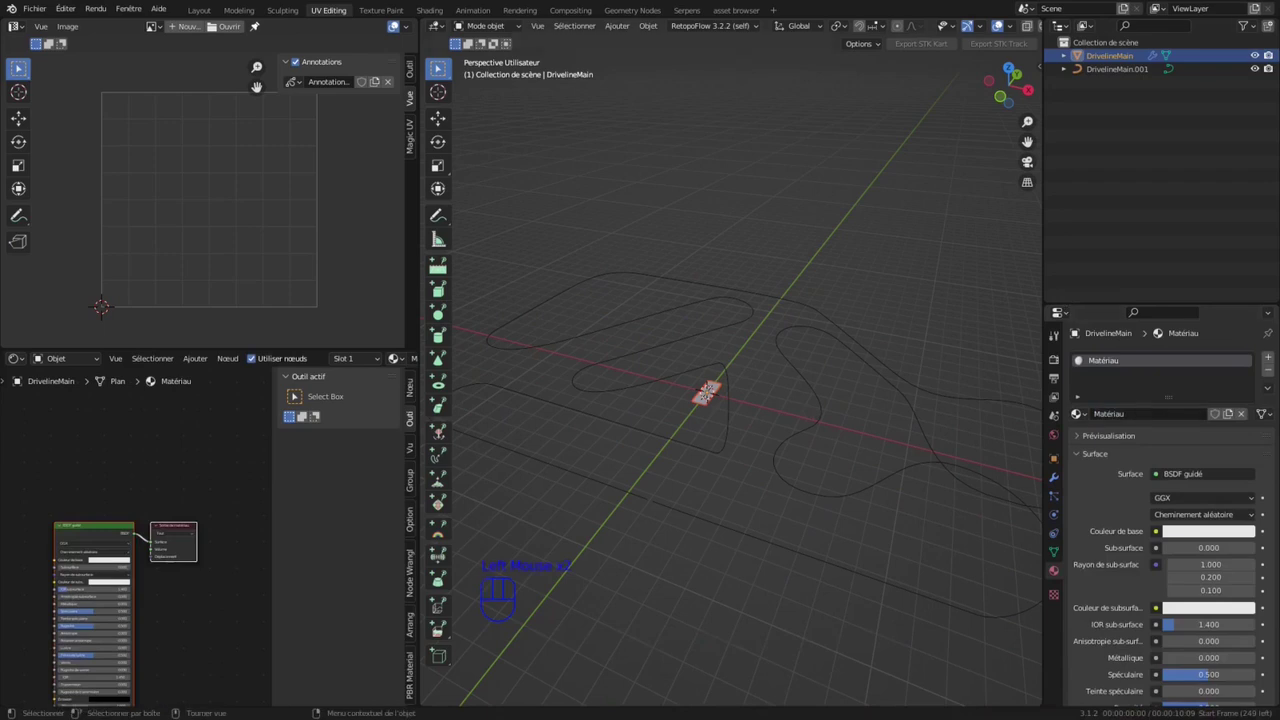
left_click(1129, 414)
type("Roa")
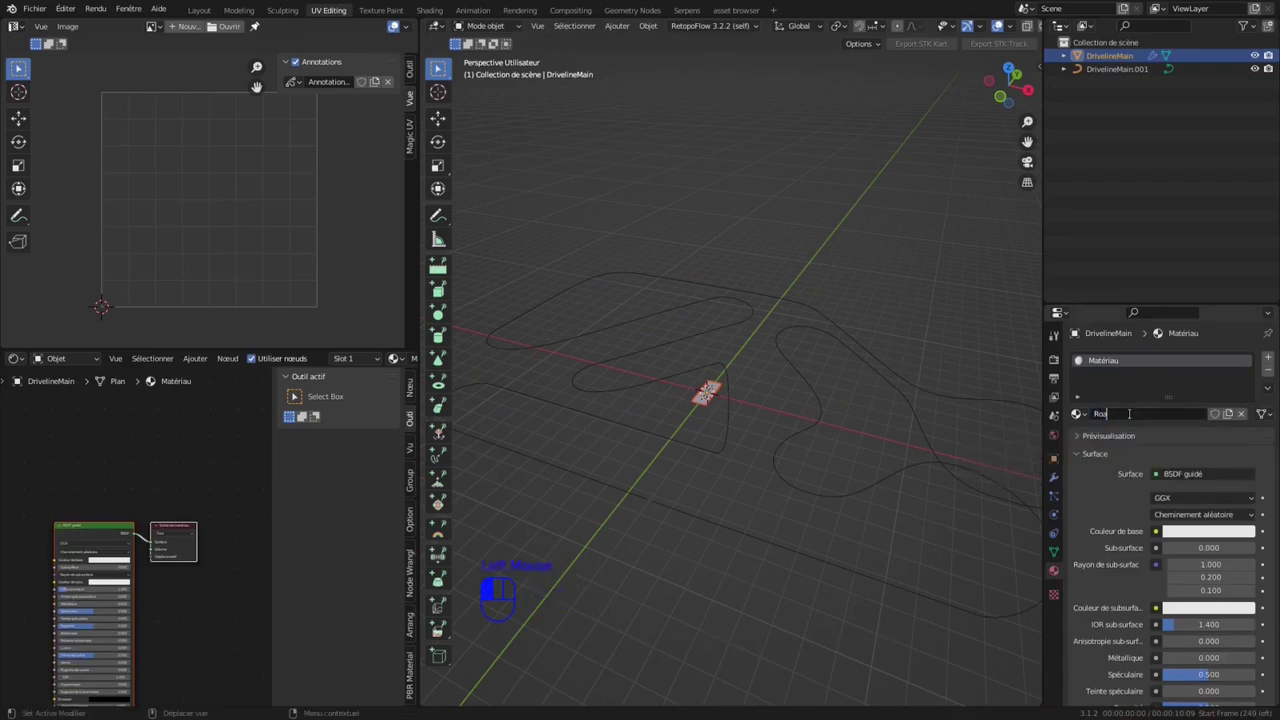
left_click(1118, 415)
type("R")
key("Return")
Step: Add a second material slot to DrivelineMain with a new material named ZoneStart
left_click(1267, 357)
left_click(1106, 434)
left_click(1108, 434)
type("ZoneStart")
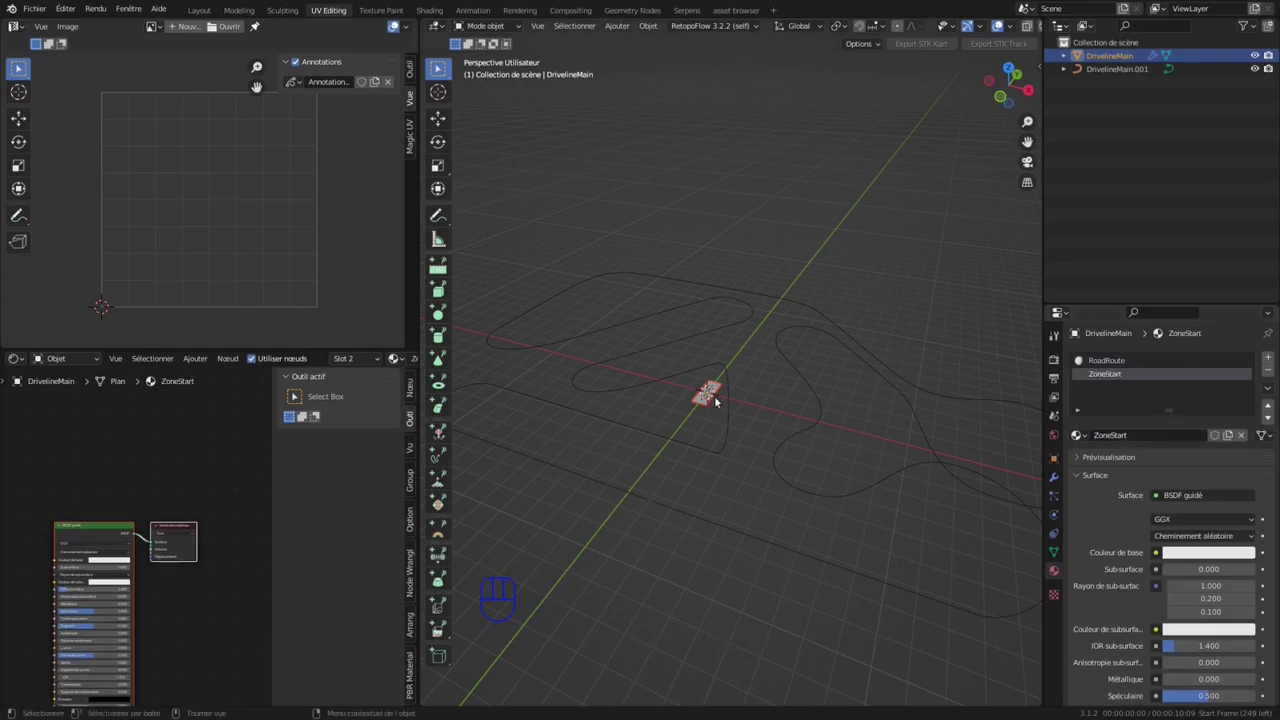
Step: Give RoadRoute's Principled BSDF node an image texture setup with mapping and texture coordinate nodes, and place those nodes clear of the shader
left_click(1106, 360)
middle_click_drag(236, 440, 247, 433)
key("n")
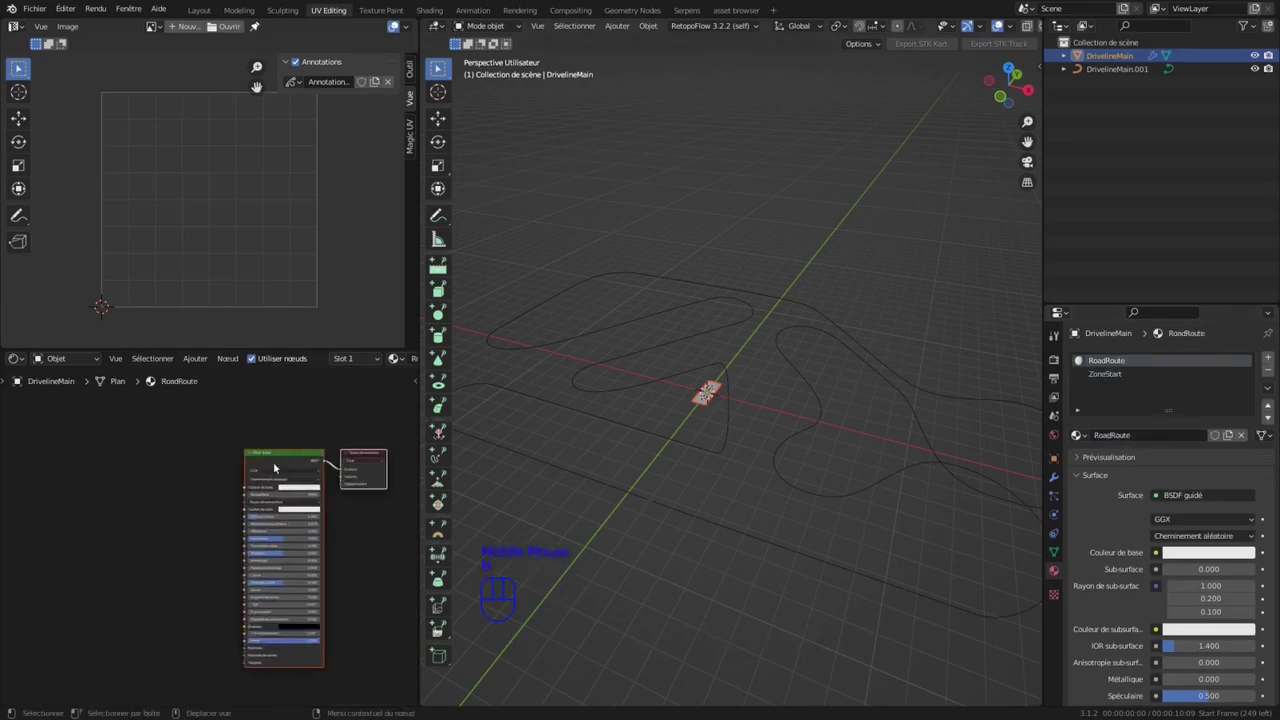
left_click(281, 457)
key("ctrl+t")
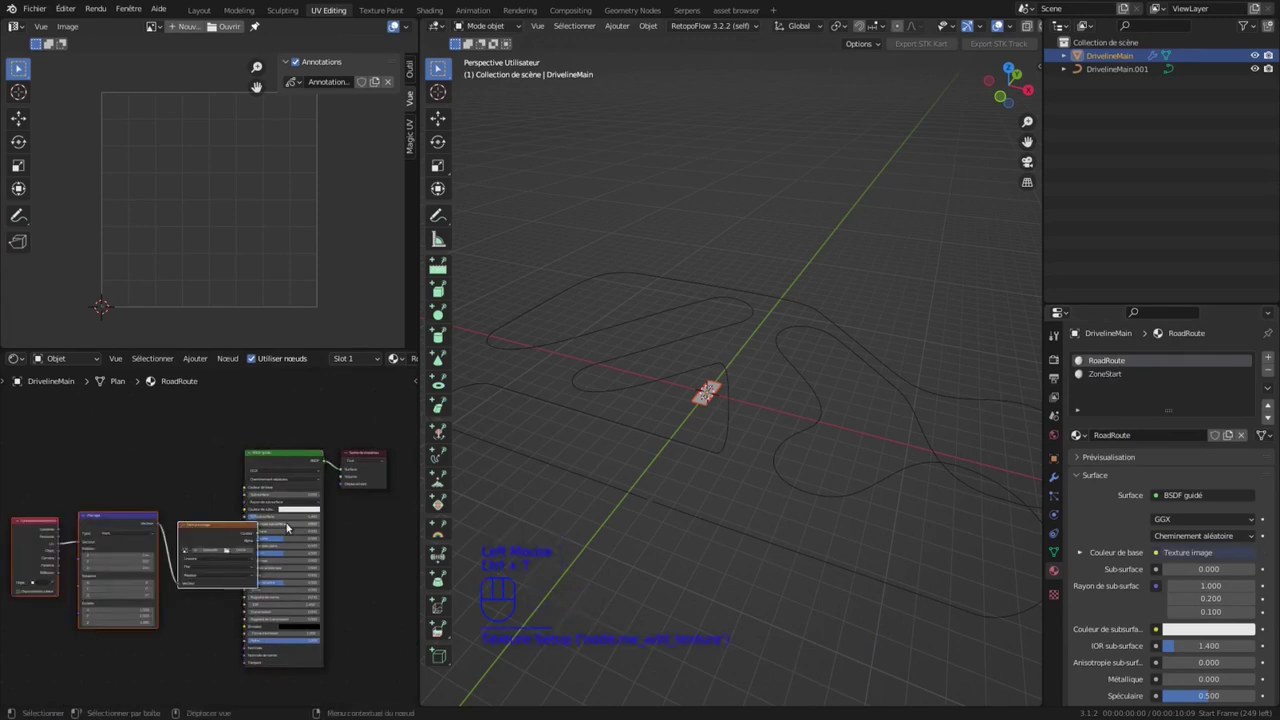
key("g")
left_click(172, 467)
scroll(172, 467, "up", 3)
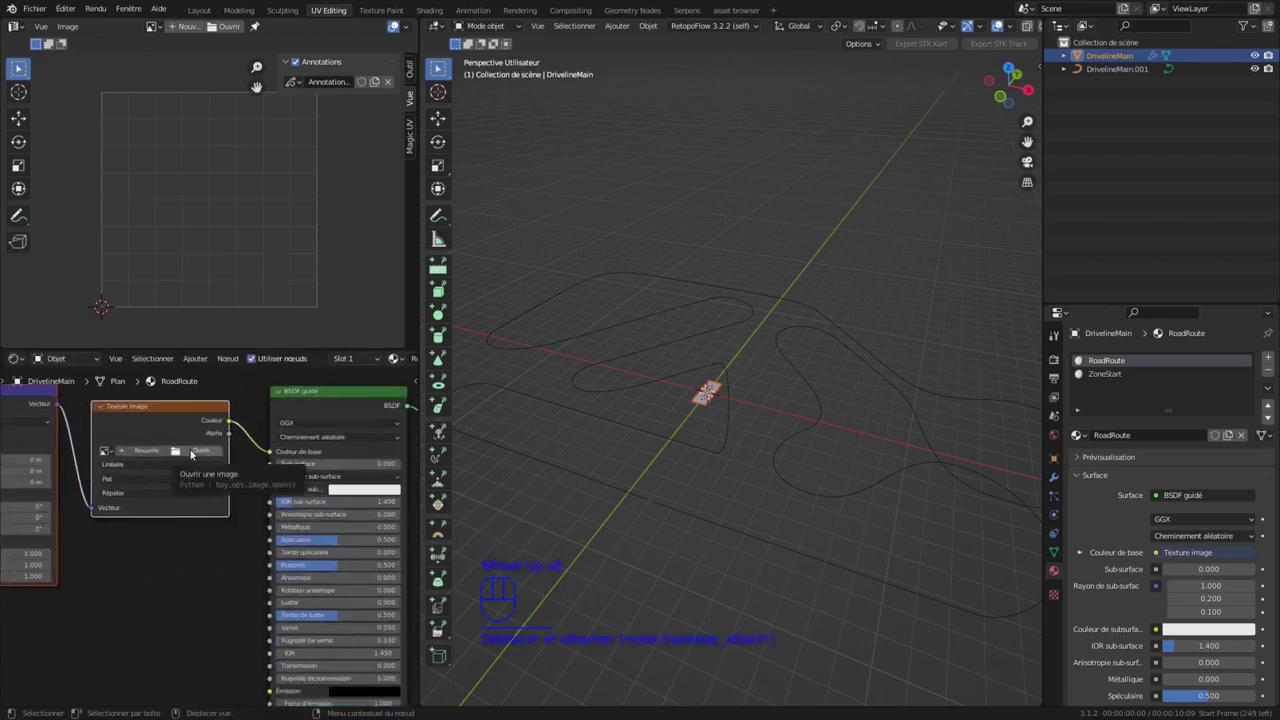
Step: Load Road_001_basecolor.jpg from the textures folder into the RoadRoute image texture node
left_click(199, 452)
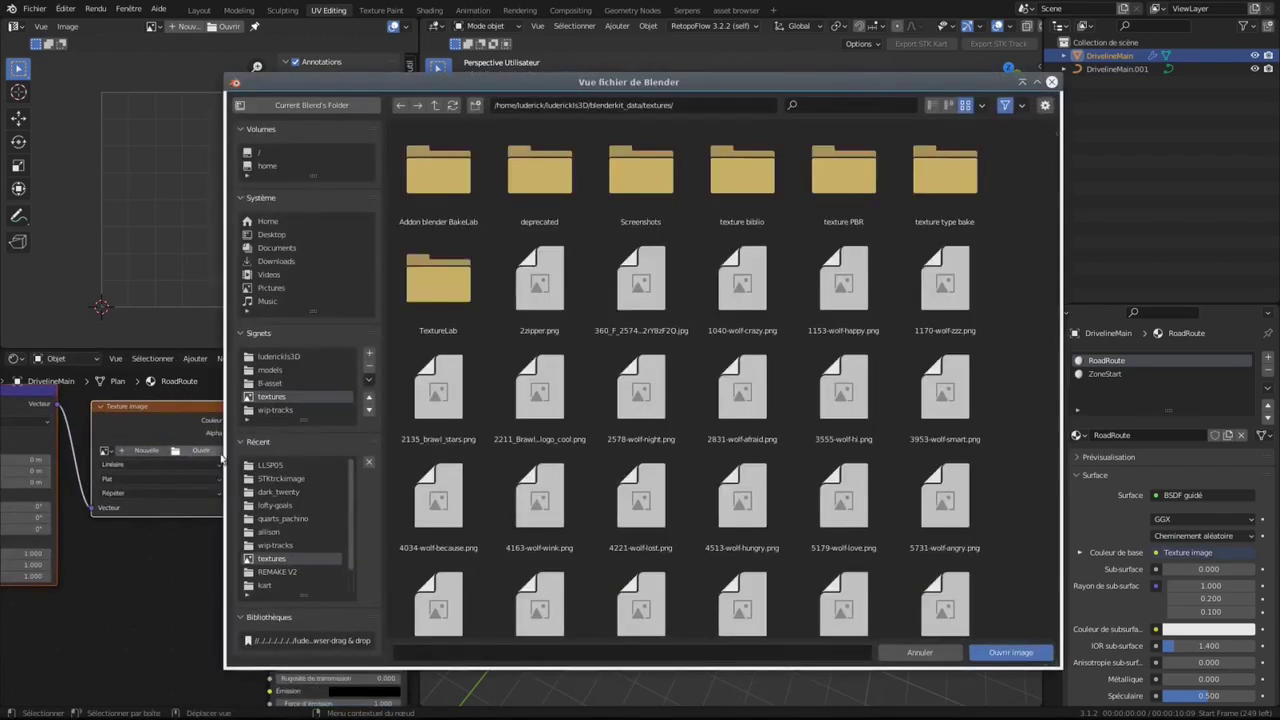
left_click(848, 104)
type("ro")
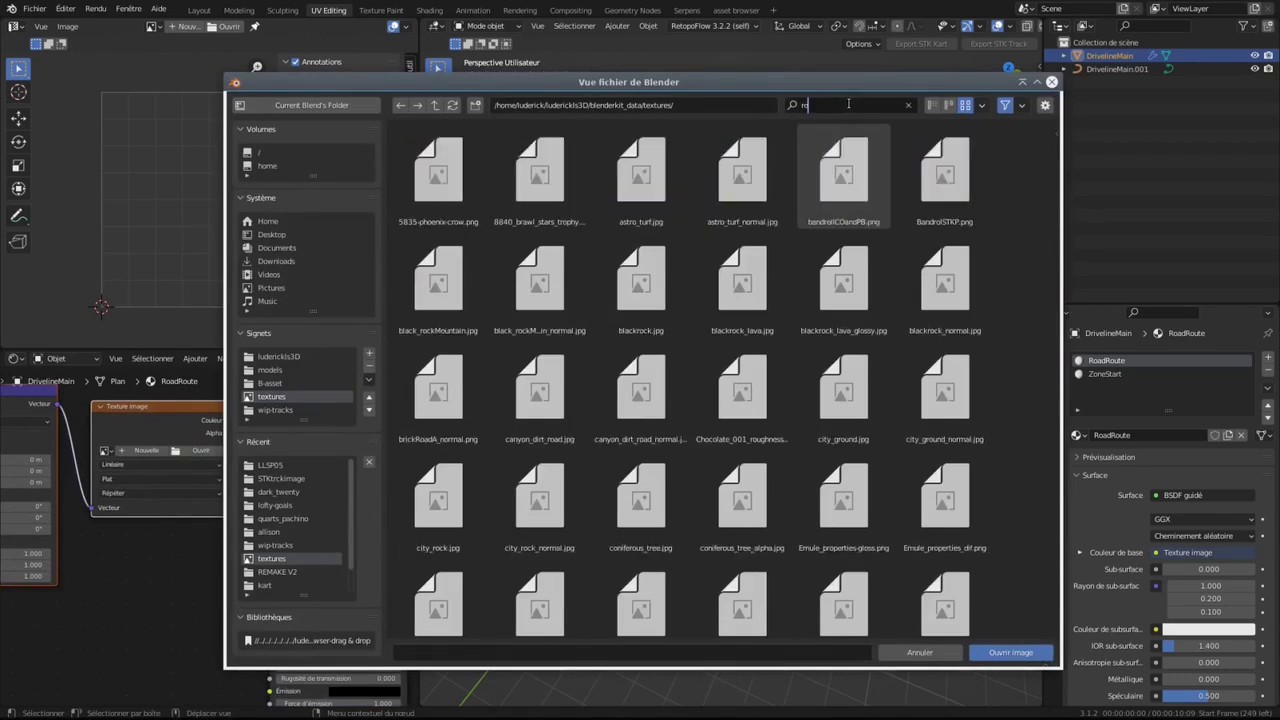
type("ad")
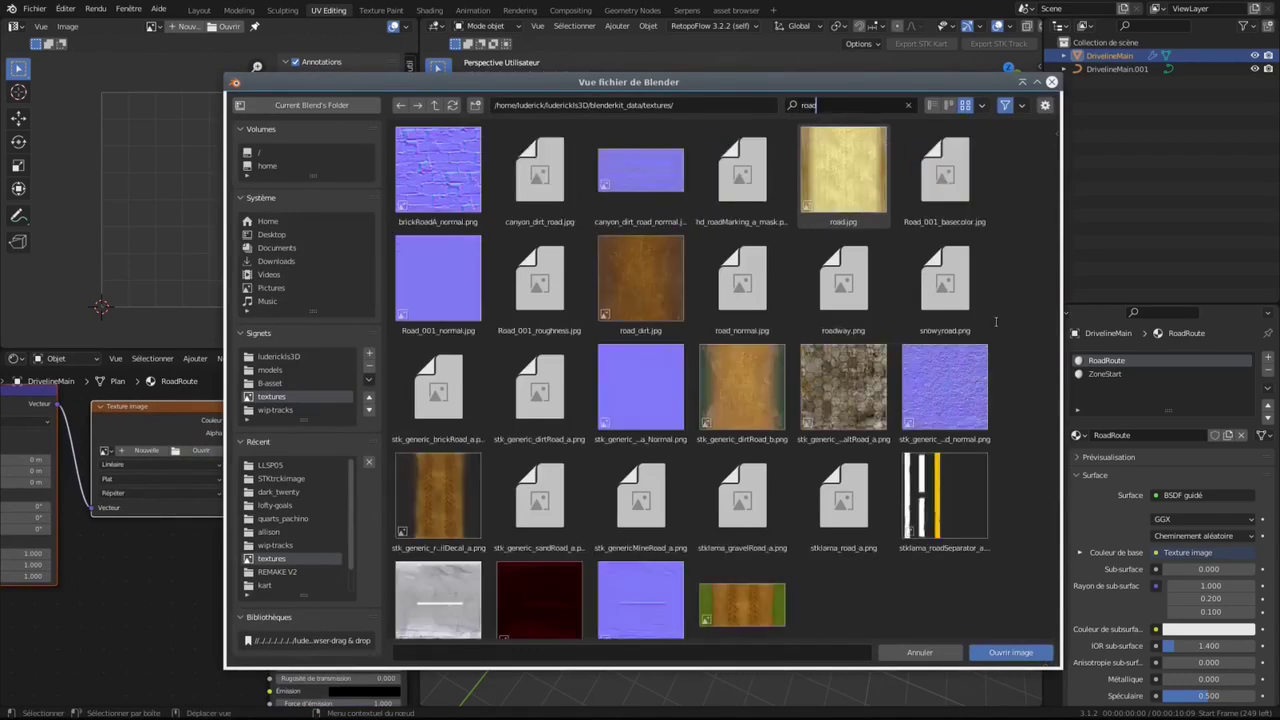
left_click(1044, 349)
scroll(630, 361, "down", 1)
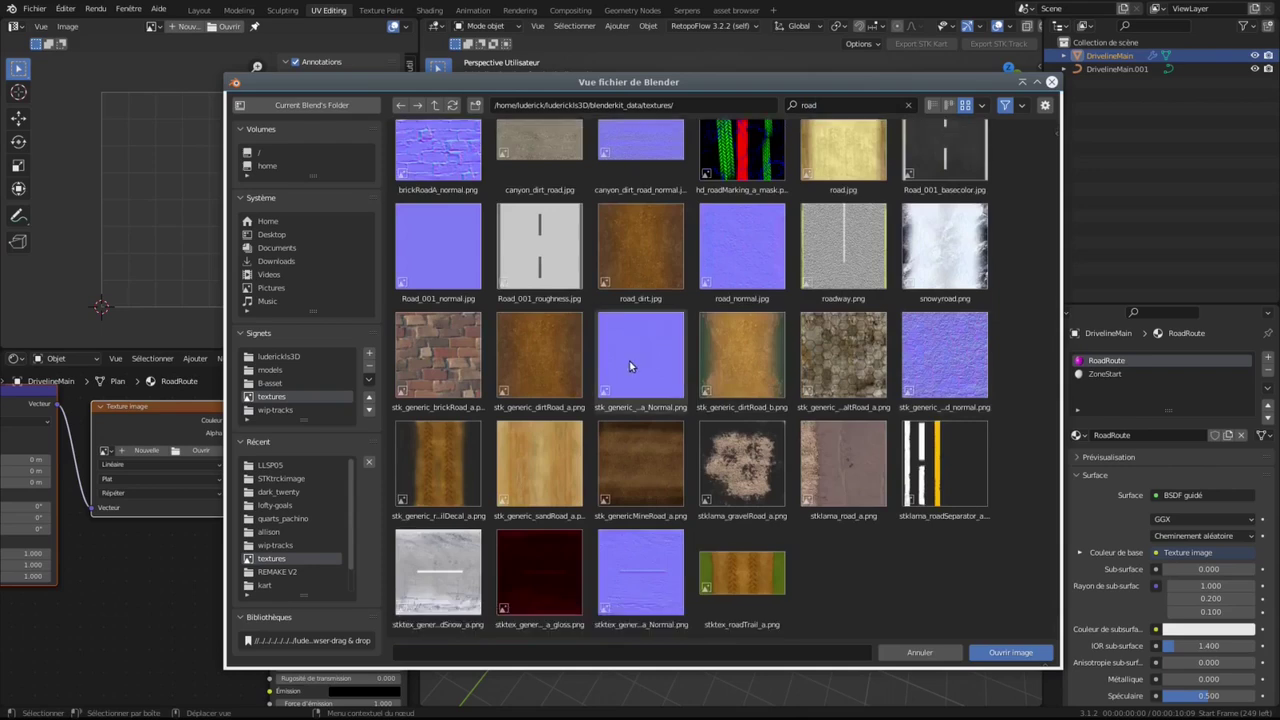
scroll(627, 363, "up", 1)
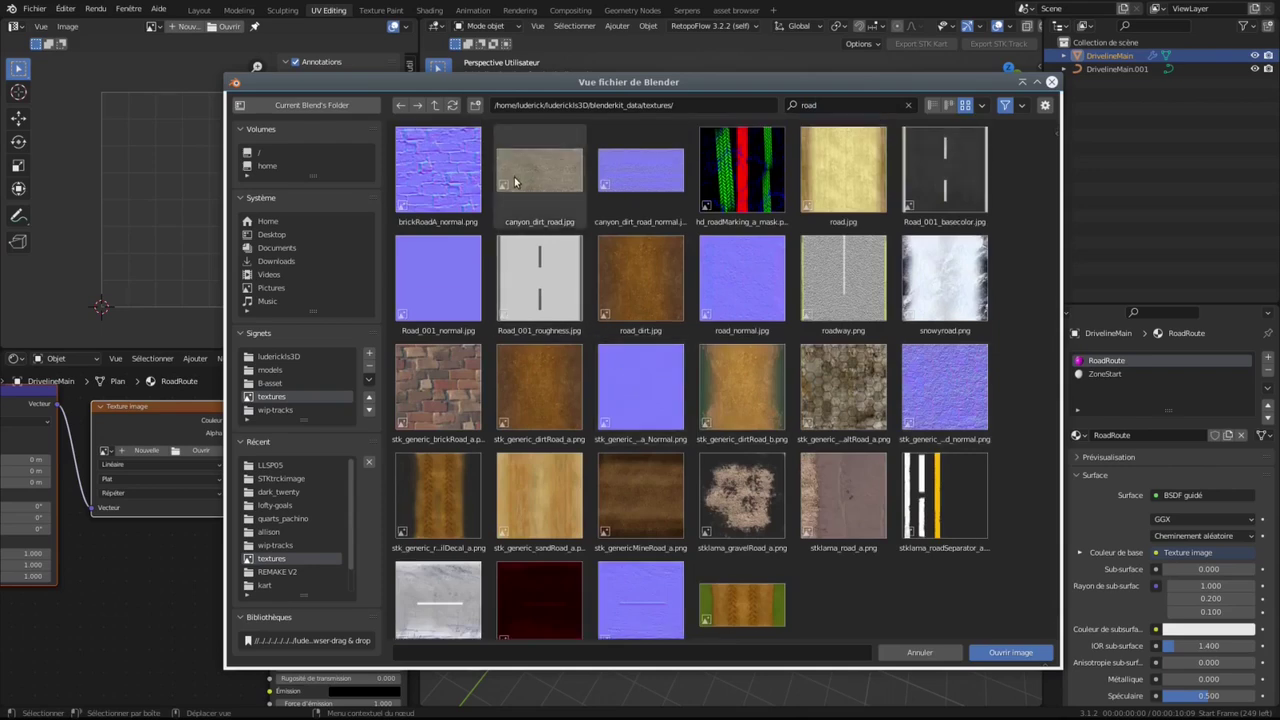
left_click(944, 170)
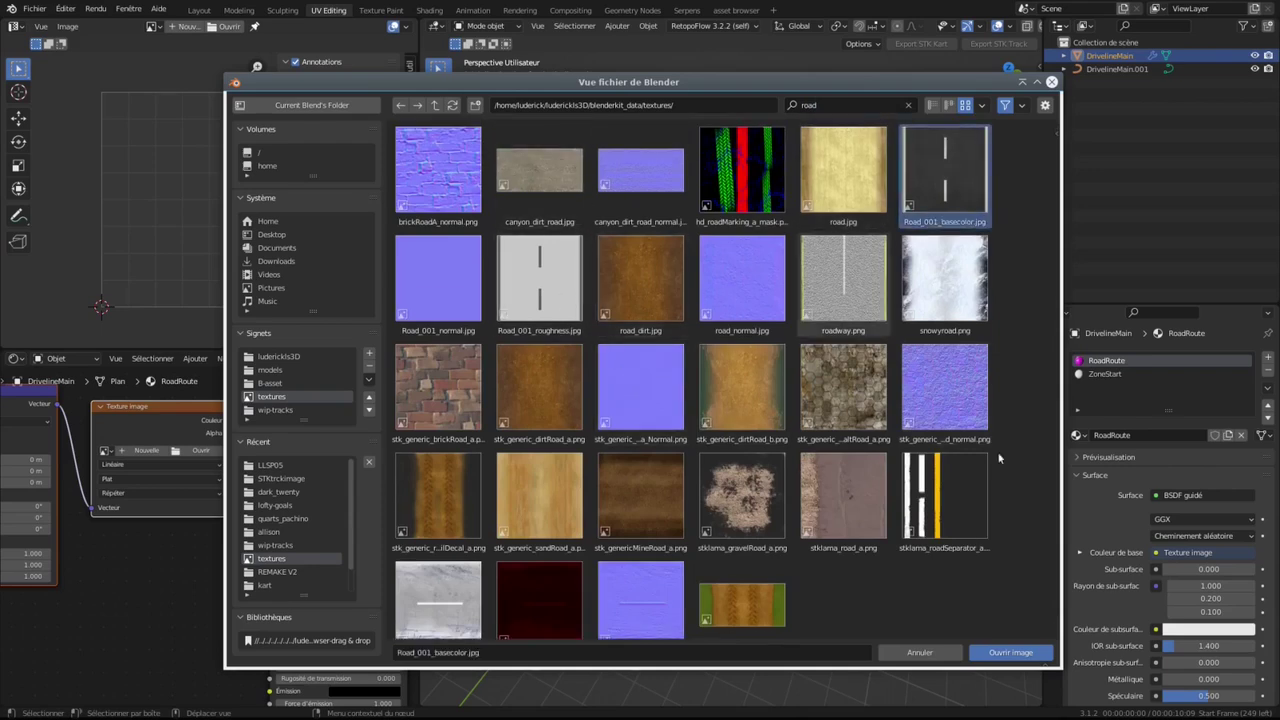
double_click(946, 175)
Step: Set the 3D viewport's solid shading colour to Texture
scroll(866, 30, "down", 4)
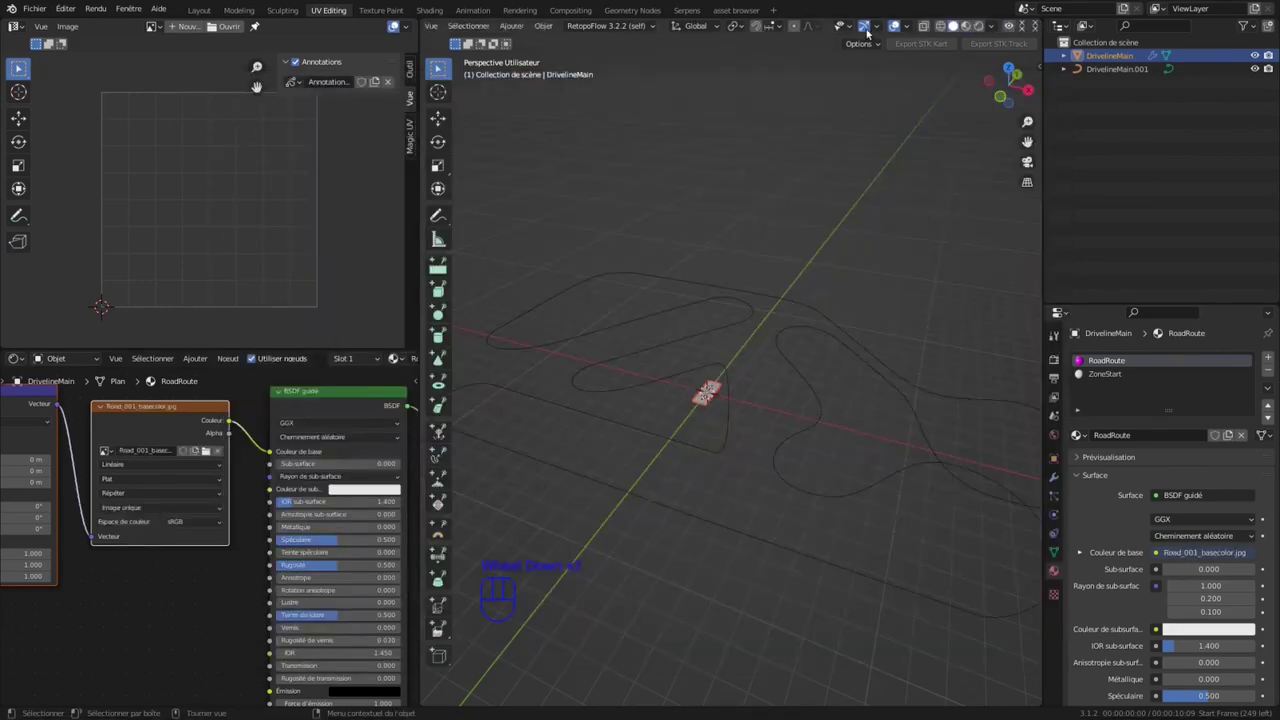
left_click(943, 27)
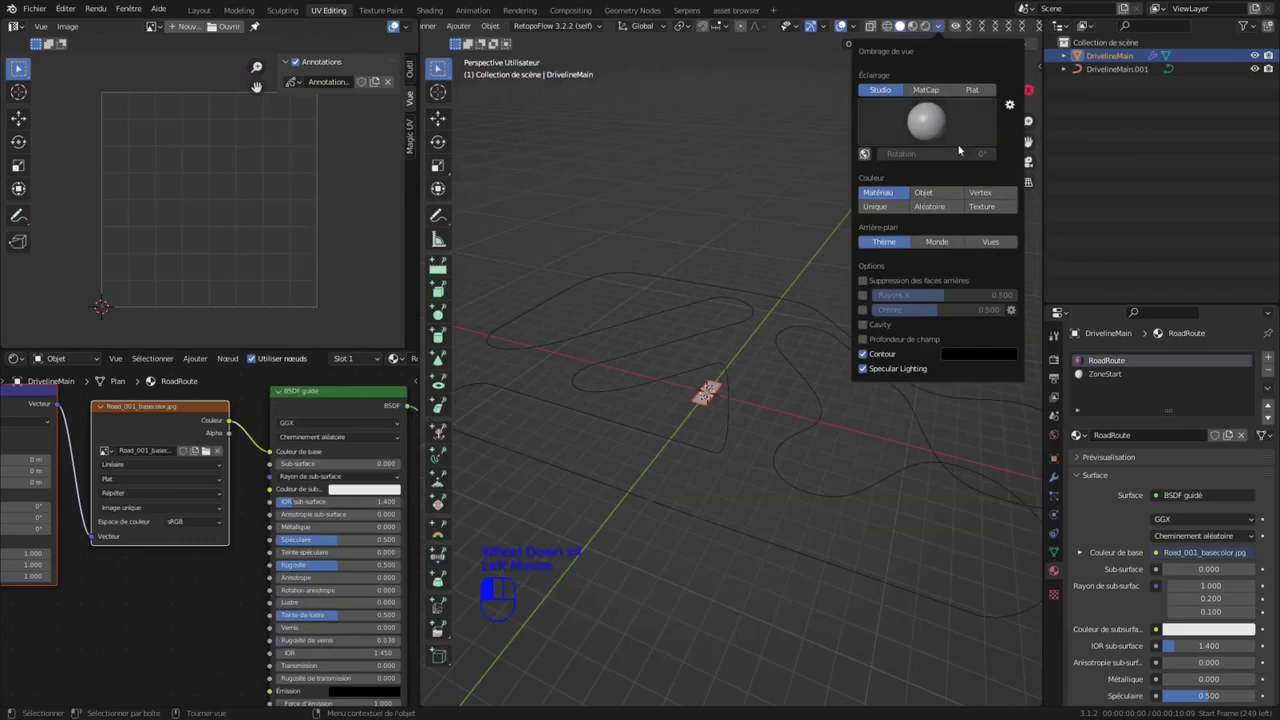
left_click(990, 209)
Step: Unwrap the road plane's UVs with a cube projection, leaving scaling to bounds off
key("KP_Decimal")
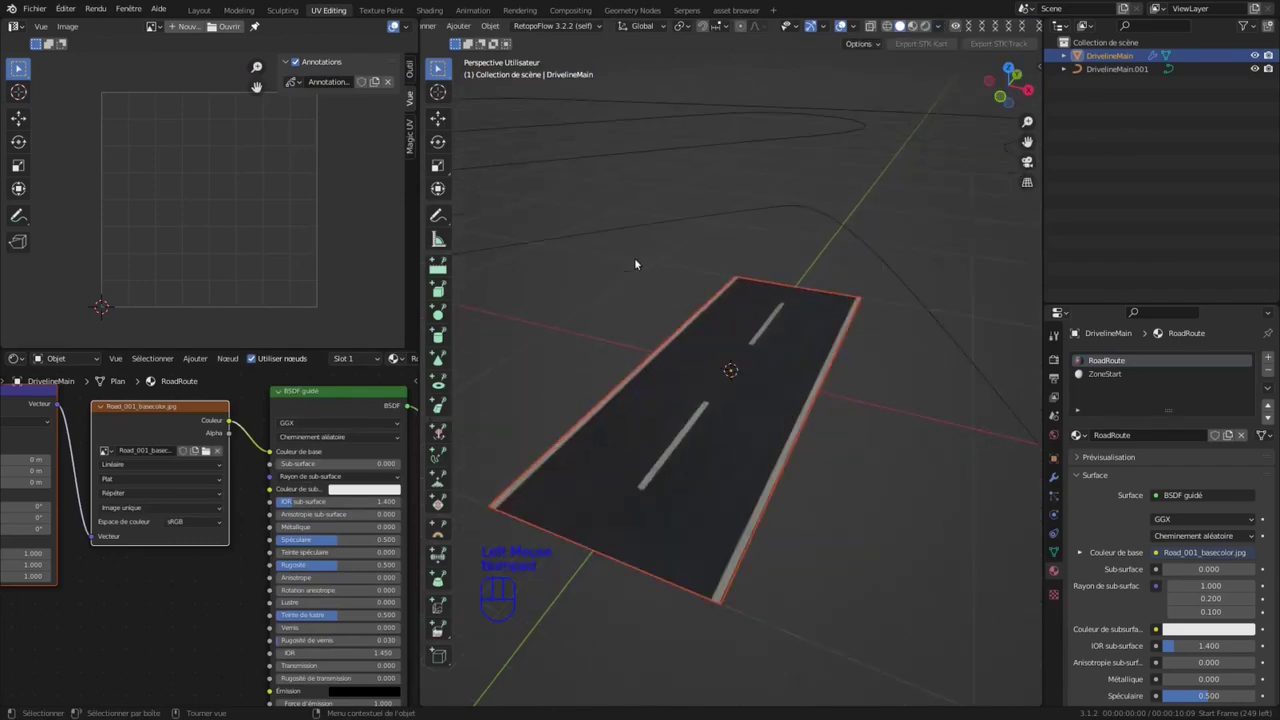
key("KP_7")
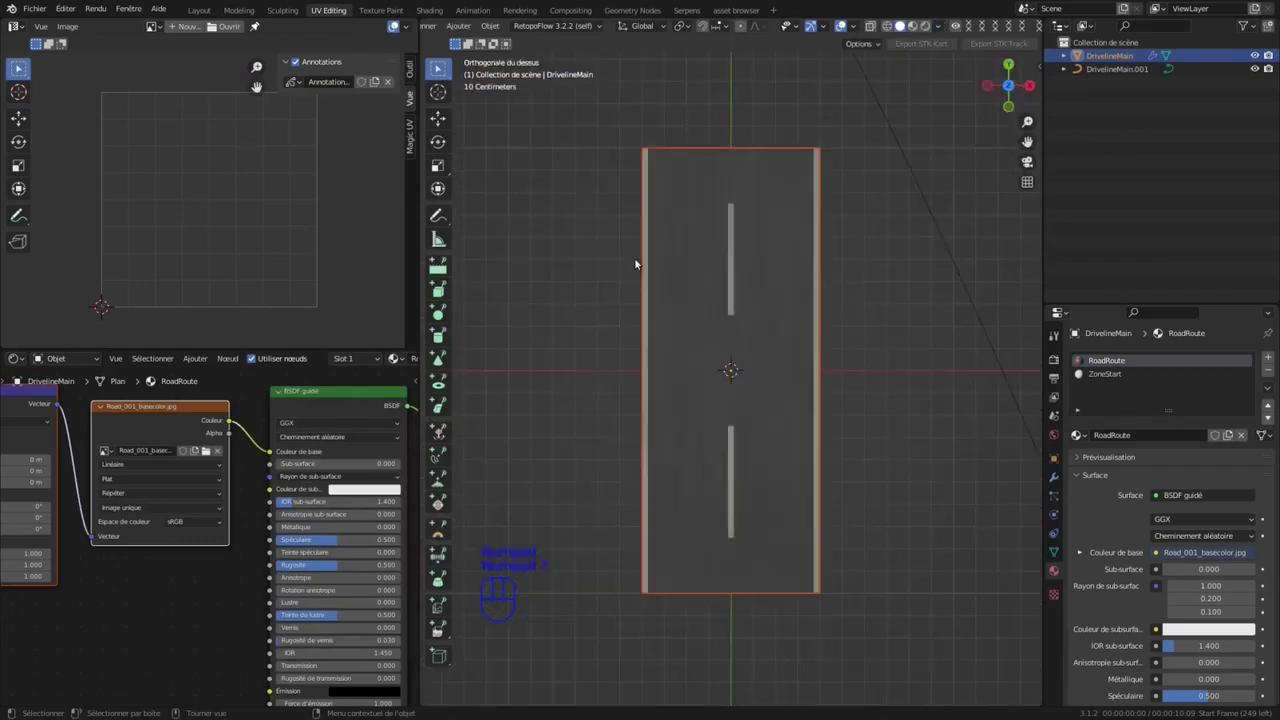
key("Tab")
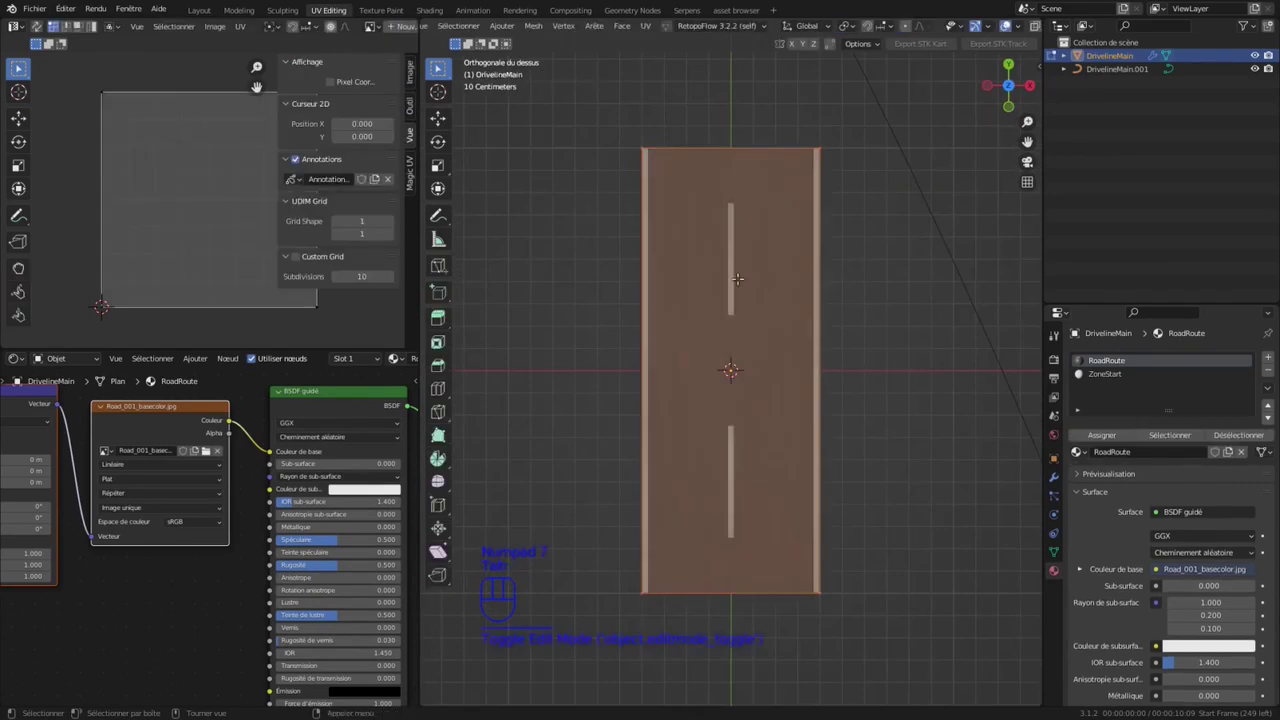
key("u")
left_click(767, 356)
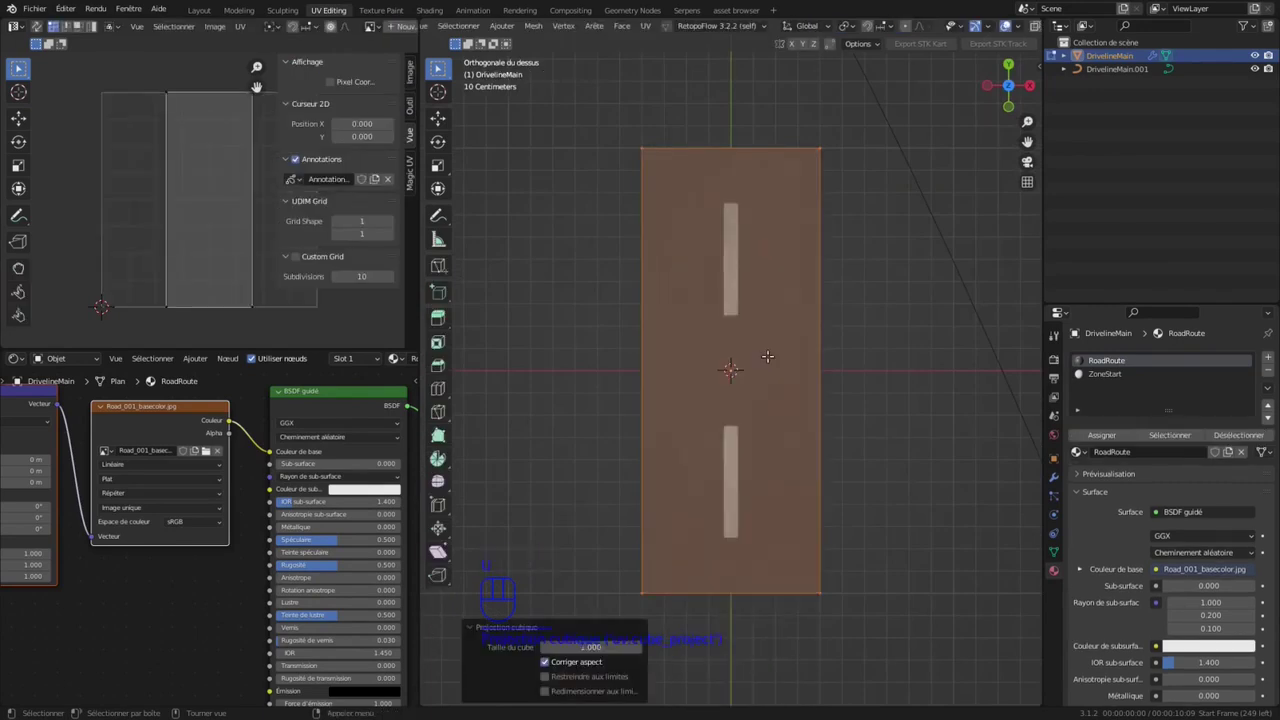
left_click(545, 691)
left_click(545, 693)
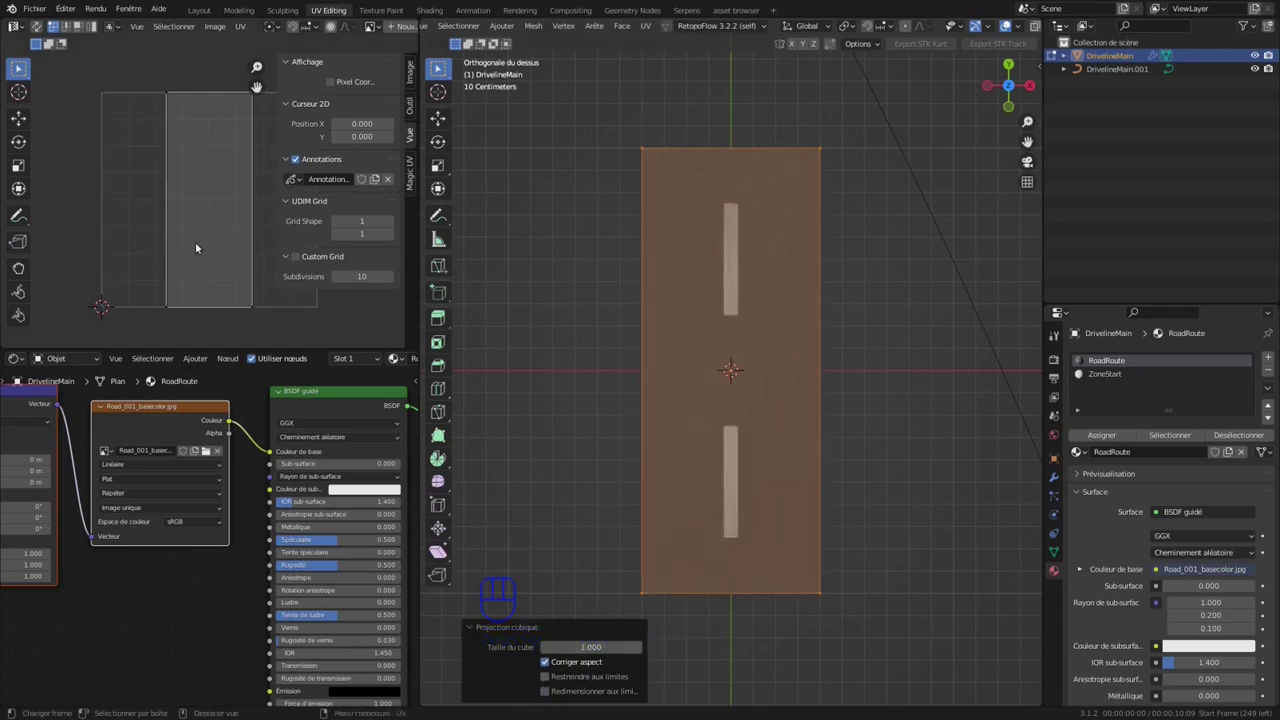
Step: Rotate all of the road plane's UVs by 90° and return to Object Mode
key("a")
key("r")
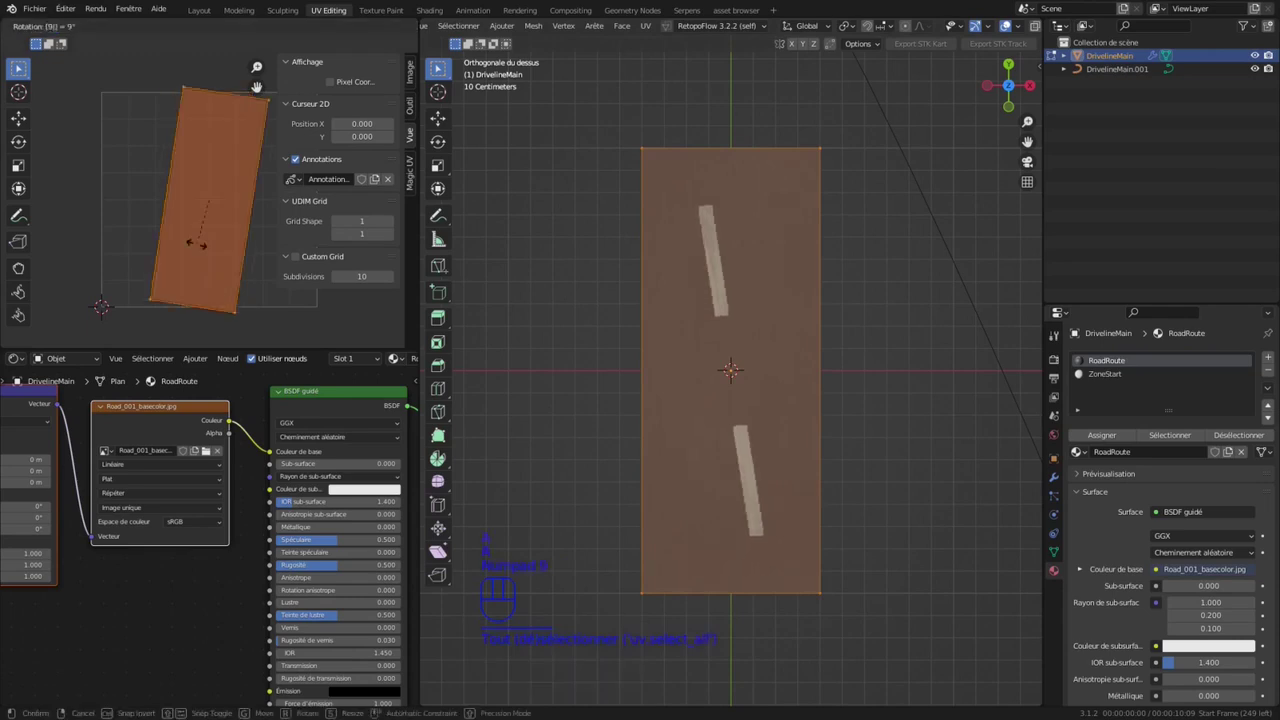
key("KP_9")
key("KP_0")
key("KP_Enter")
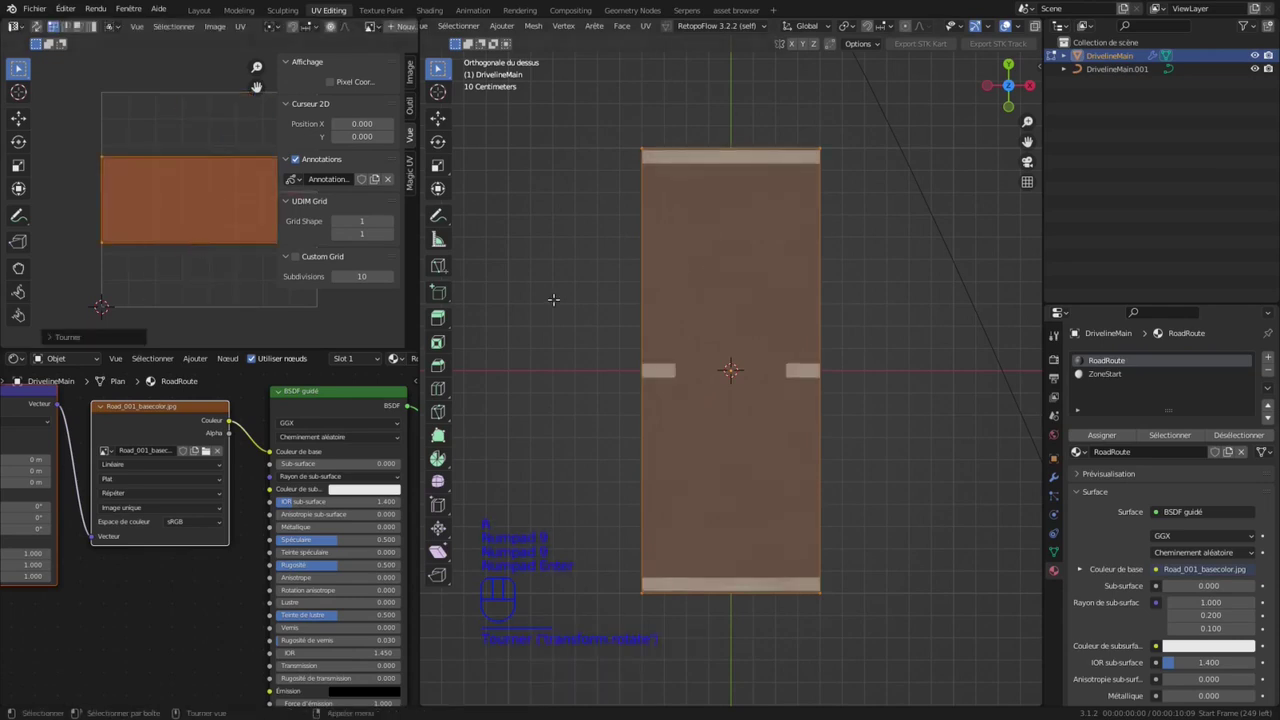
key("Tab")
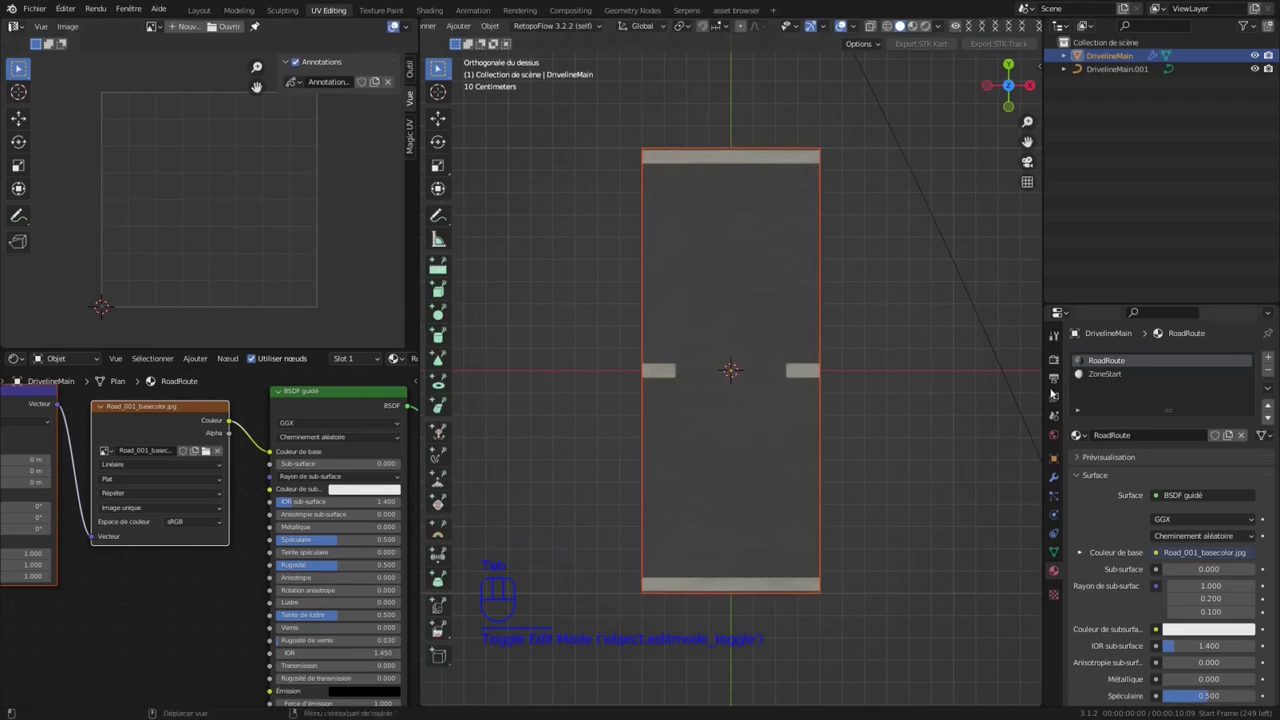
scroll(795, 343, "down", 3)
key("Tab")
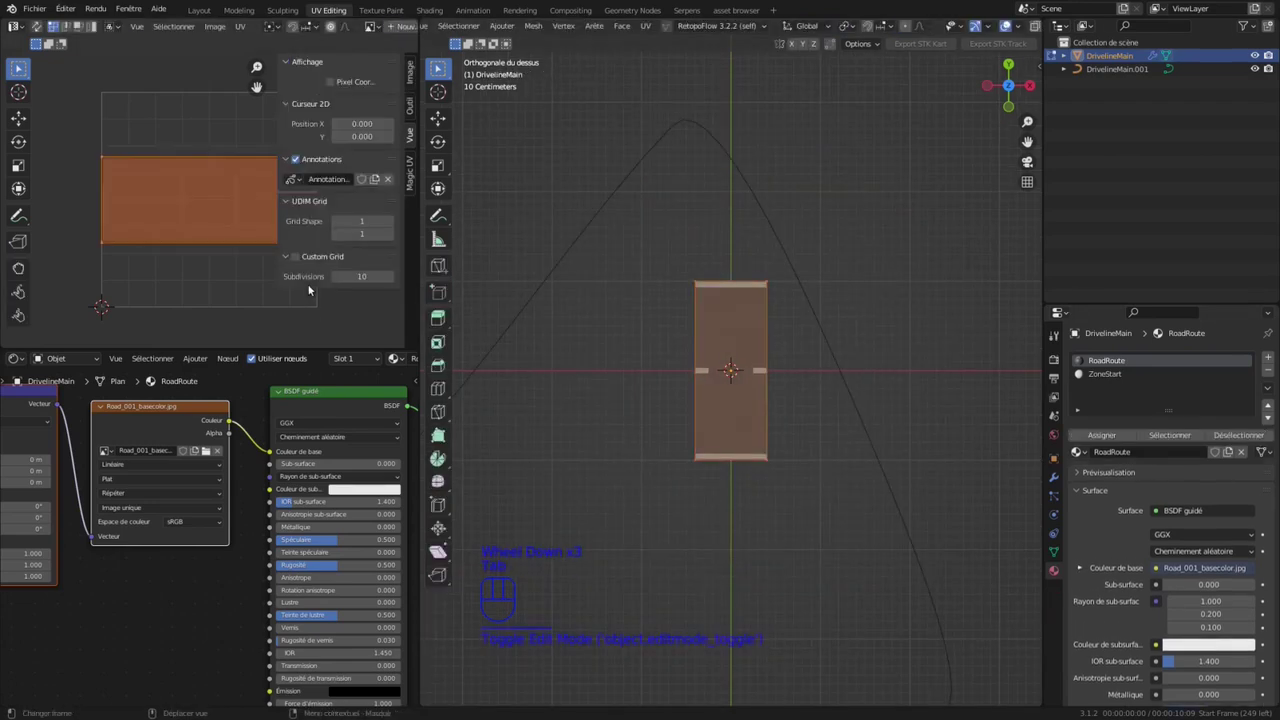
key("Tab")
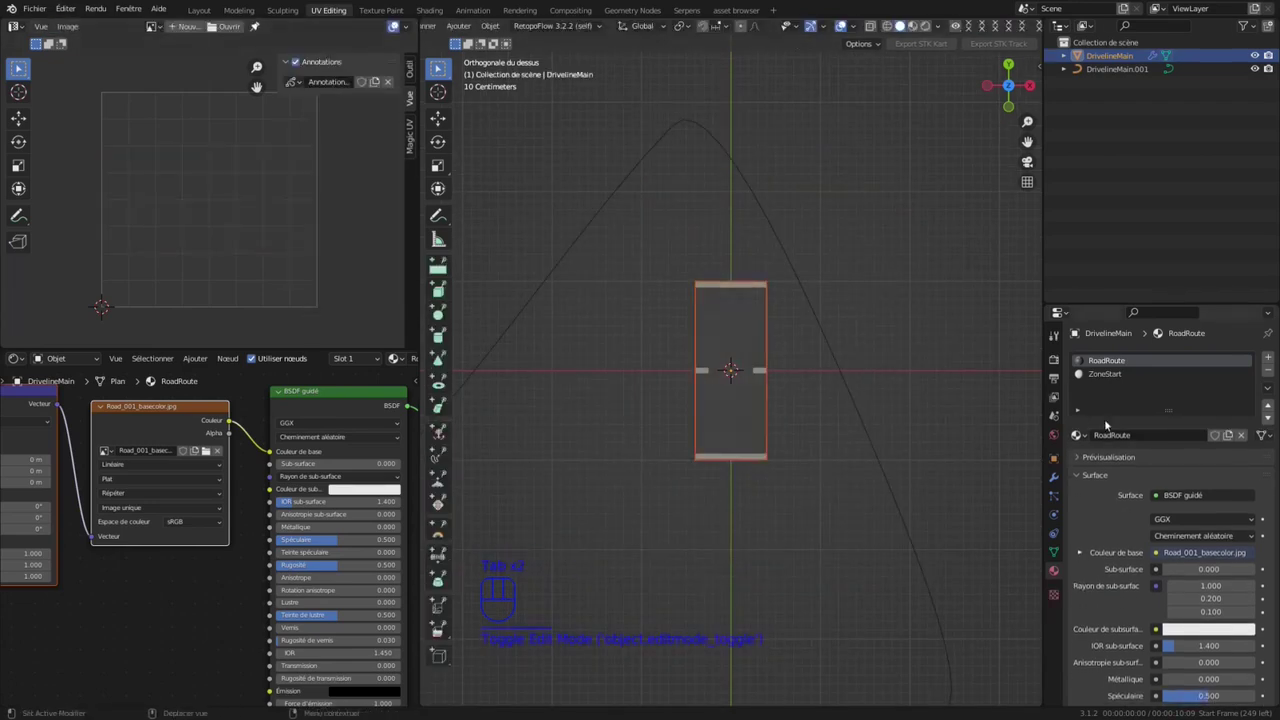
Step: Display DrivelineMain's array and curve modifiers in the viewport again to check the textured road along the circuit
left_click(1053, 476)
left_click(1135, 371)
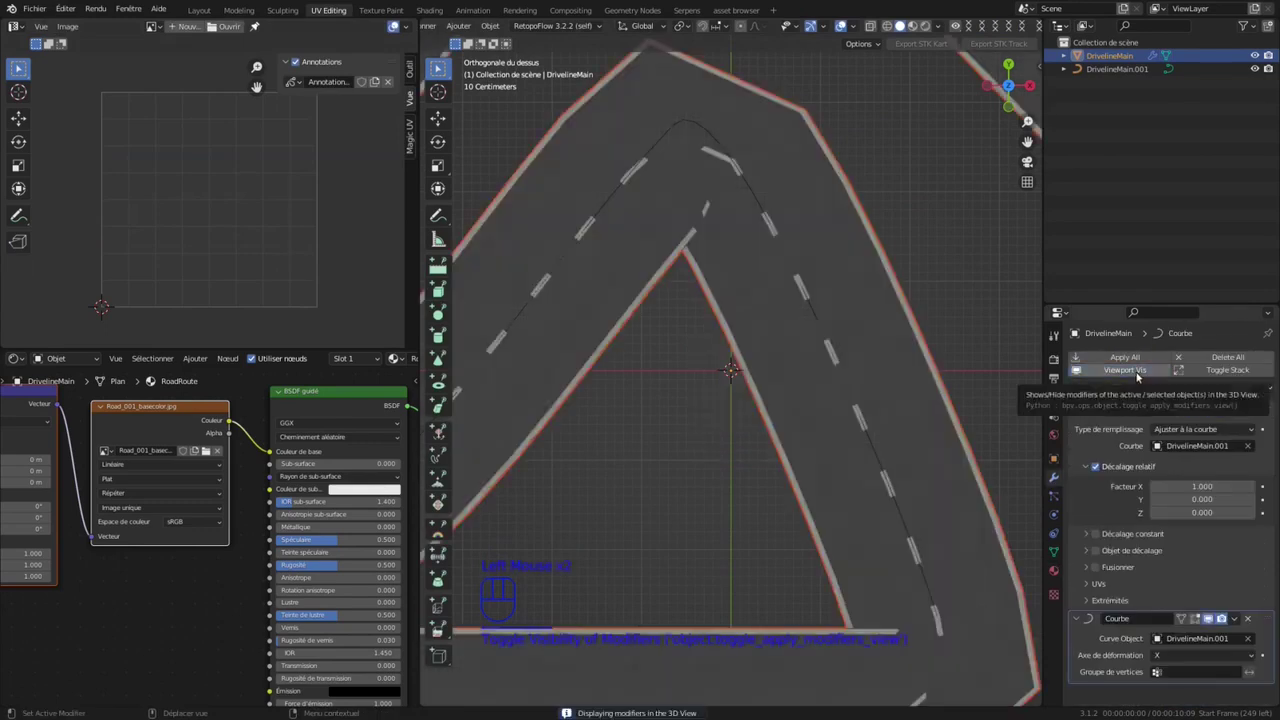
left_click(1135, 371)
scroll(170, 406, "down", 3)
scroll(762, 391, "down", 7)
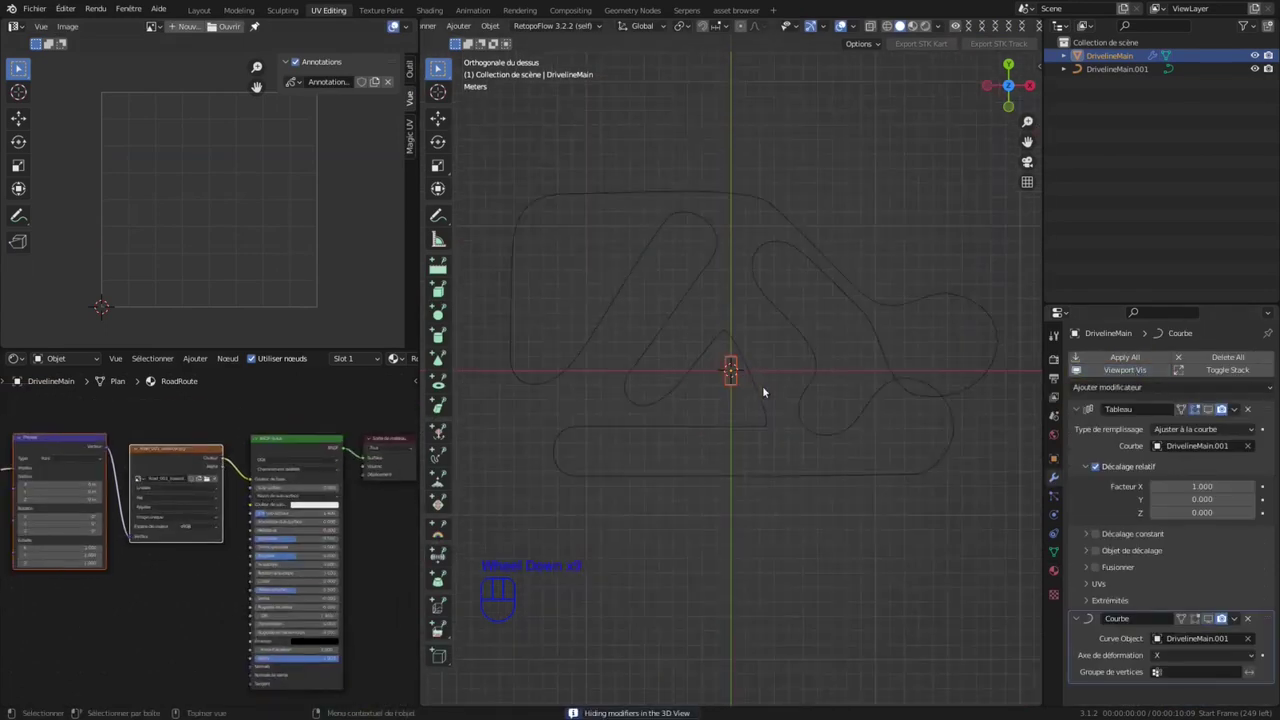
scroll(762, 391, "up", 1)
scroll(762, 391, "down", 1)
scroll(762, 391, "up", 3)
scroll(829, 237, "down", 2)
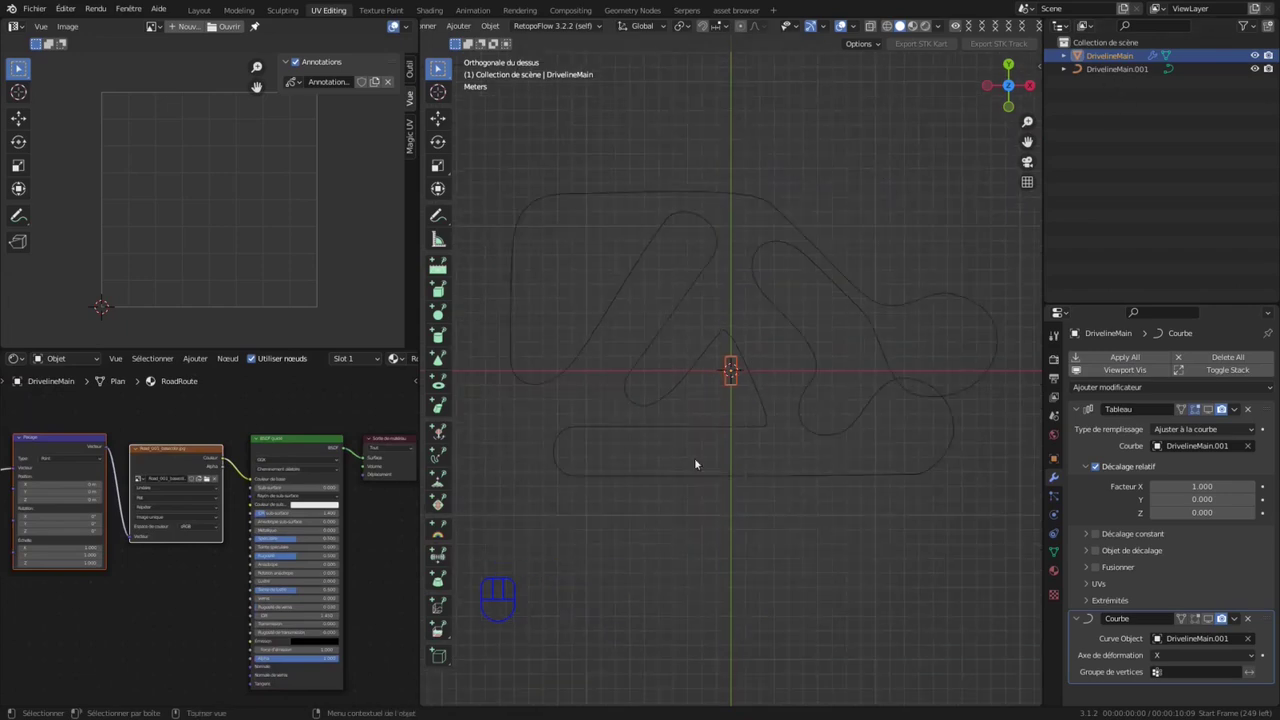
left_click(1125, 370)
Step: Move the control points of the inner zigzag bends on the curve DrivelineMain.001 upward along the Y axis
scroll(783, 411, "up", 3)
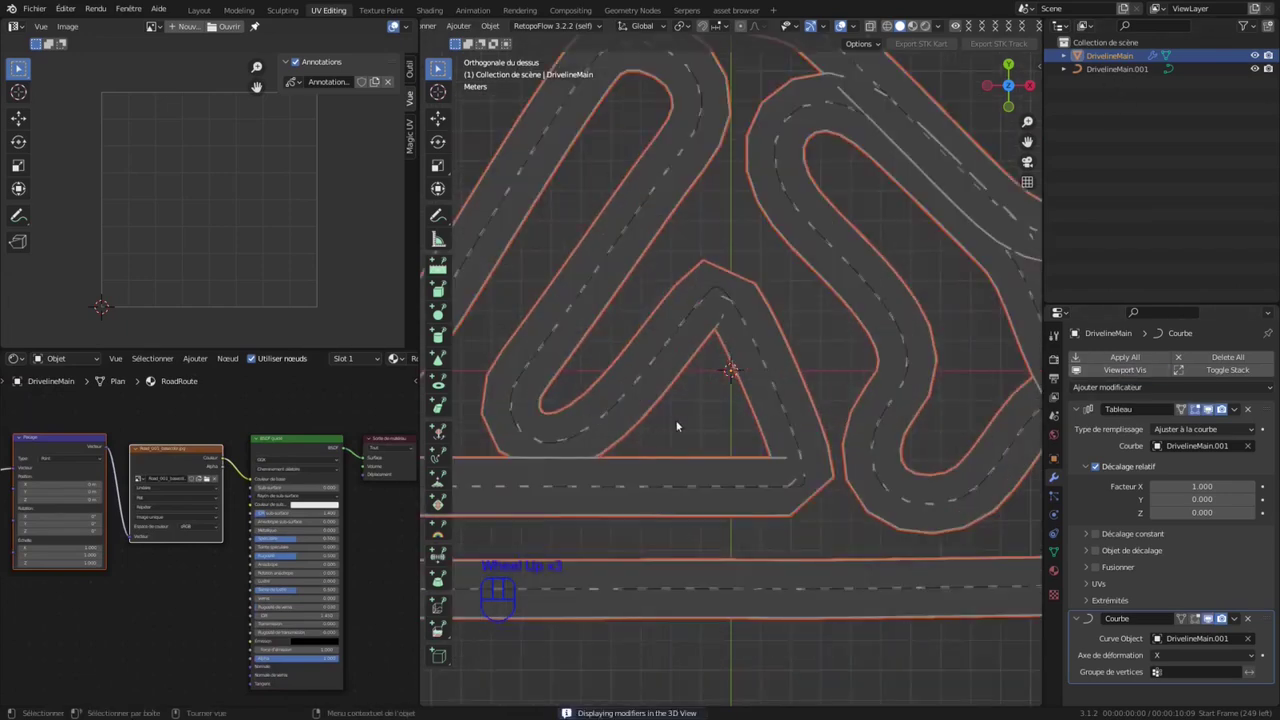
left_click(1120, 69)
scroll(674, 413, "down", 2)
key("Tab")
left_click_drag(676, 414, 590, 309, "shift")
left_click_drag(742, 162, 620, 268, "shift")
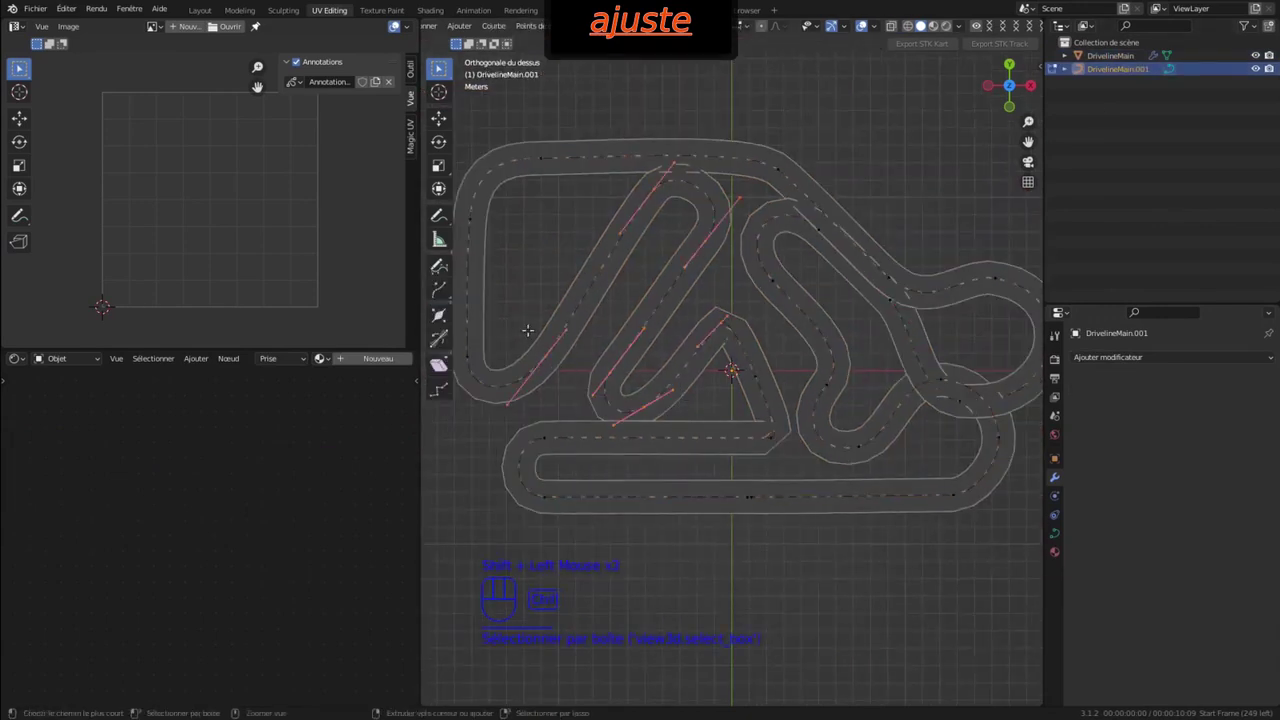
key("g")
key("y")
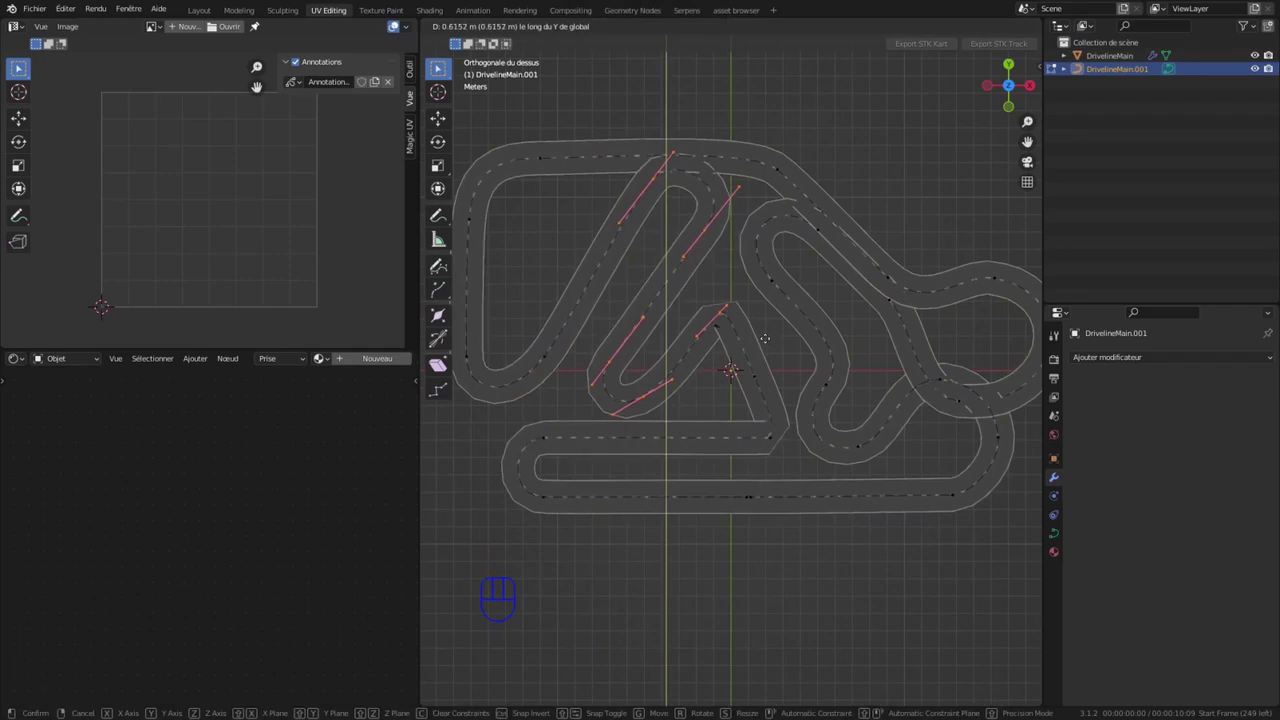
left_click(766, 332)
Step: Slightly rotate the handles of the curve's control point at the lower-left bend, beside the long diagonal
left_click(572, 327)
left_click(568, 340)
left_click(546, 356)
key("r")
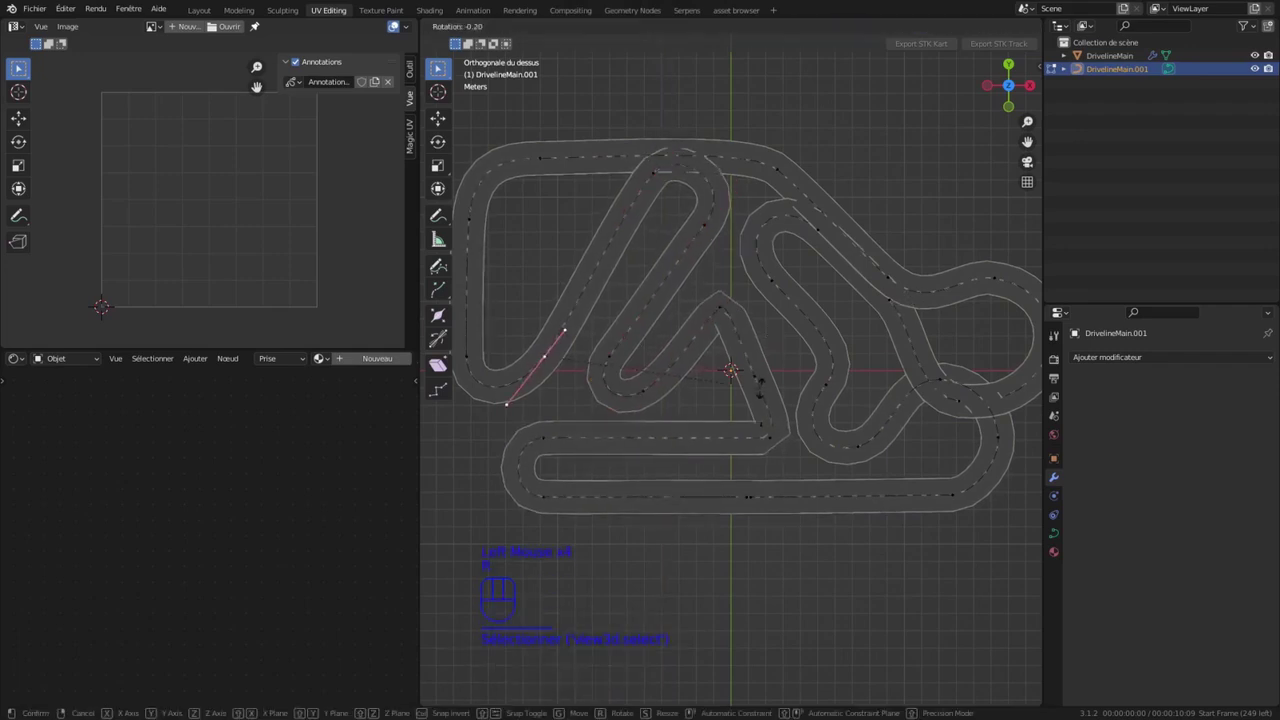
left_click(757, 386)
Step: Move the two control points of the inner zigzag's lower bend about 0.5 m along X and rotate its left one
left_click_drag(592, 343, 670, 417)
key("g")
key("x")
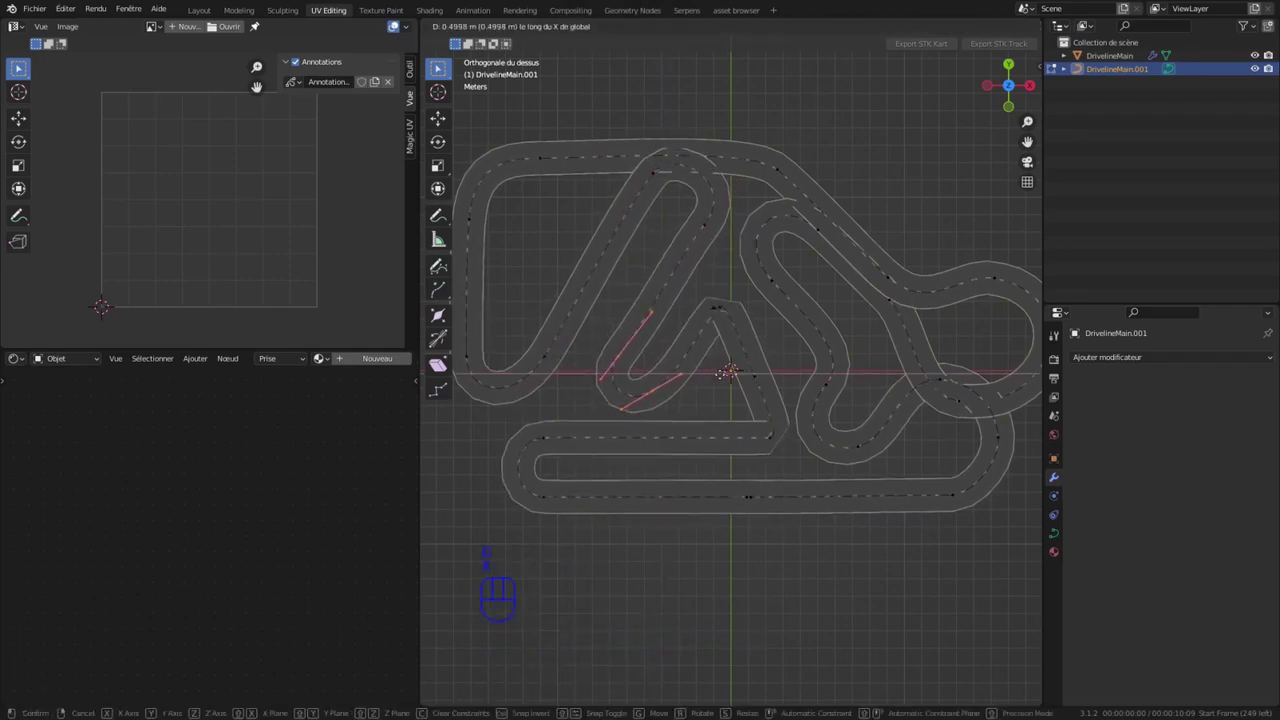
left_click(719, 374)
left_click(628, 355)
key("r")
left_click(731, 234)
Step: Adjust the control points of the inner zigzag's upper bend and leave the curve's Edit Mode
left_click(716, 224)
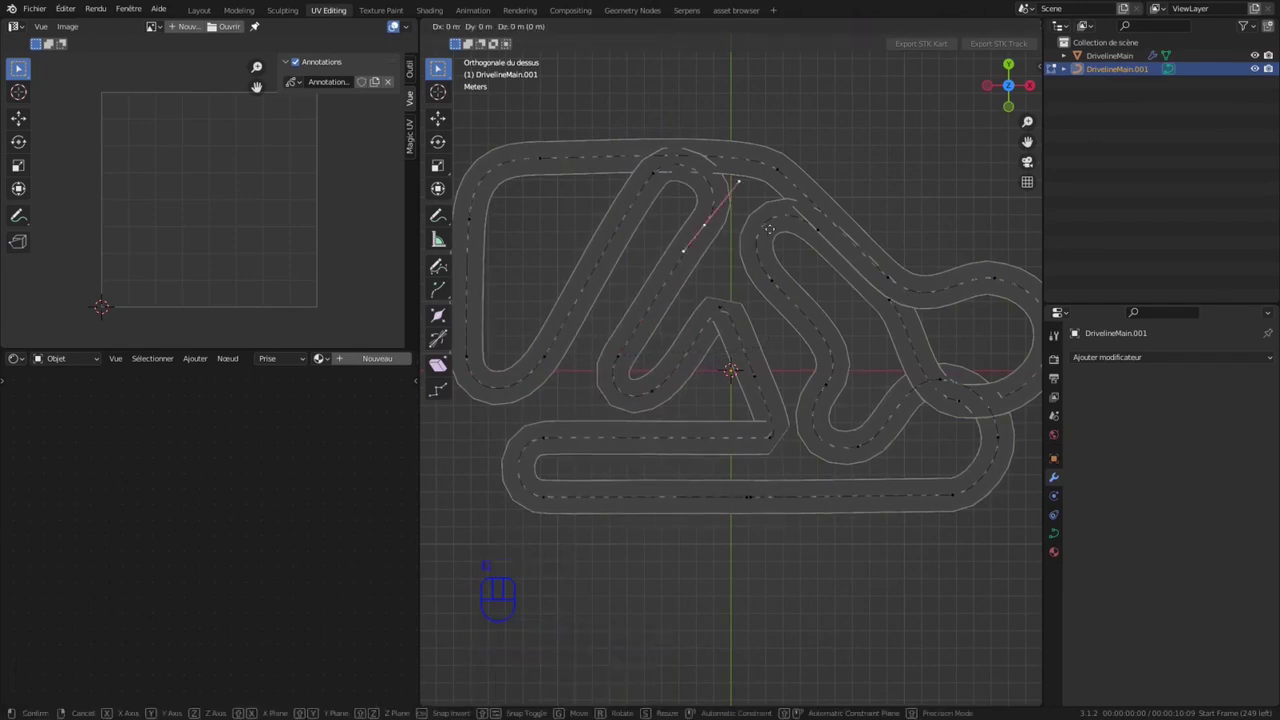
left_click(643, 192, "shift")
scroll(905, 378, "down", 1)
left_click(806, 254)
middle_click_drag(834, 406, 820, 306)
key("Tab")
Step: Add a cube scaled to 0.5 and move it about 7.15 m along negative Y onto the circuit's lower straight
key("shift+a")
mouse_move(700, 348)
left_click(840, 360)
type("s.5")
key("Return")
left_click(1008, 72)
key("g")
left_click(767, 472)
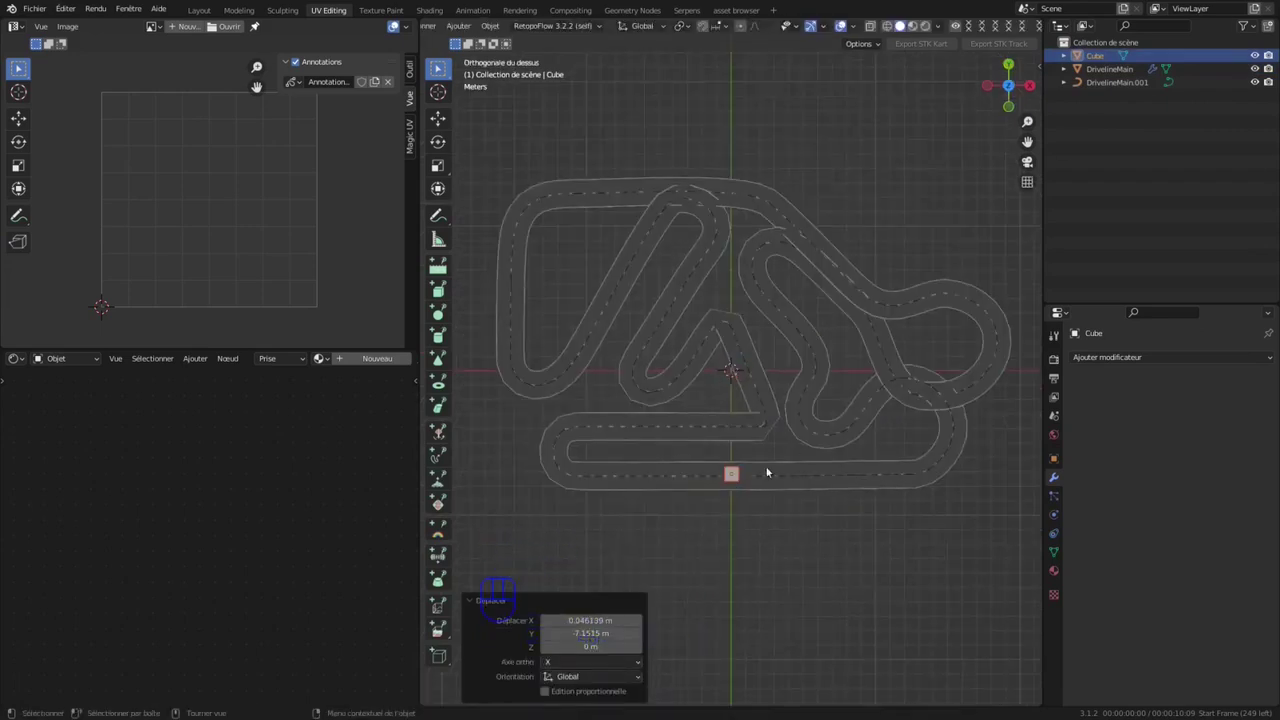
Step: Rename the cube as STK_kart_echelleMax
double_click(1095, 55)
type("STK_kart_")
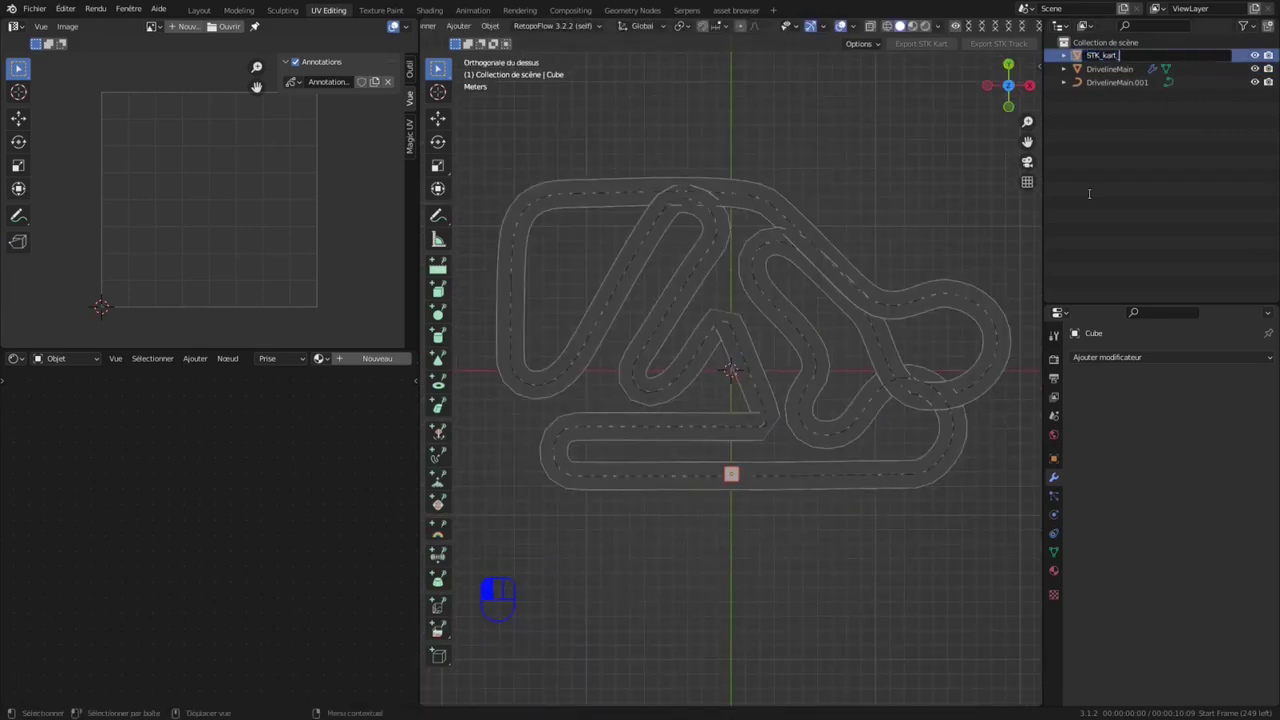
key("Return")
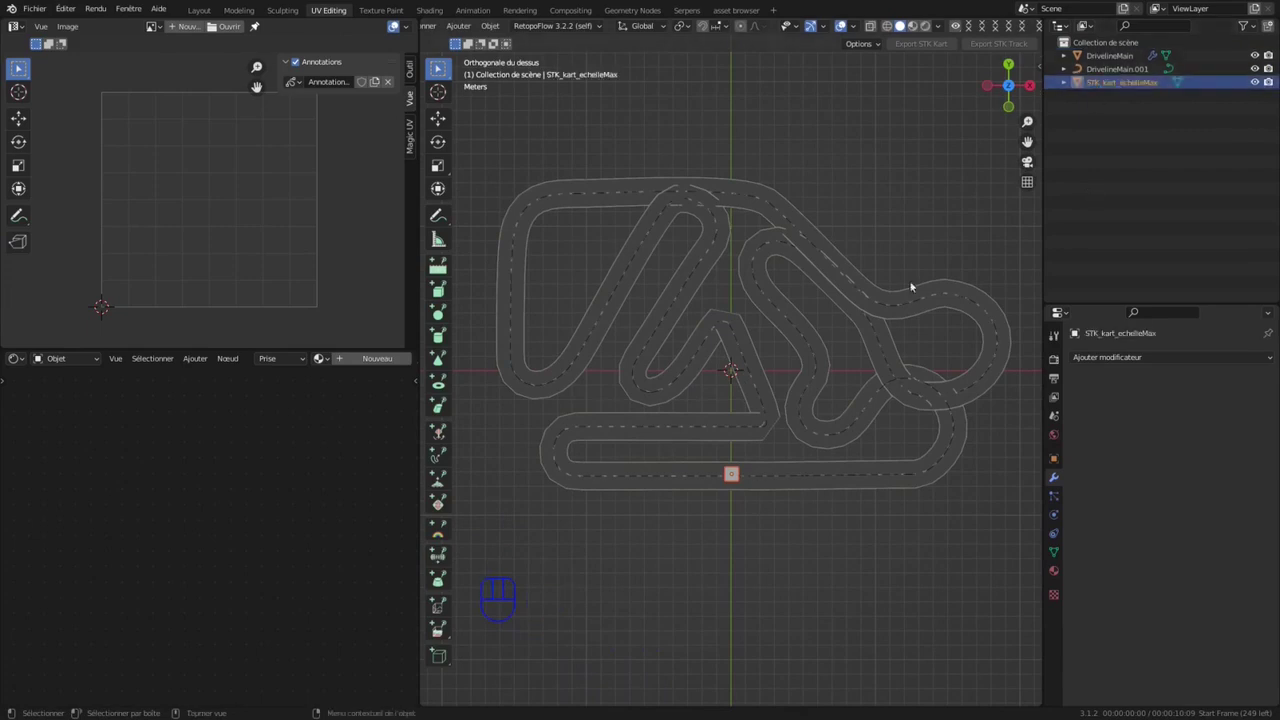
left_click(838, 475)
key("s")
key("Escape")
left_click(1121, 82)
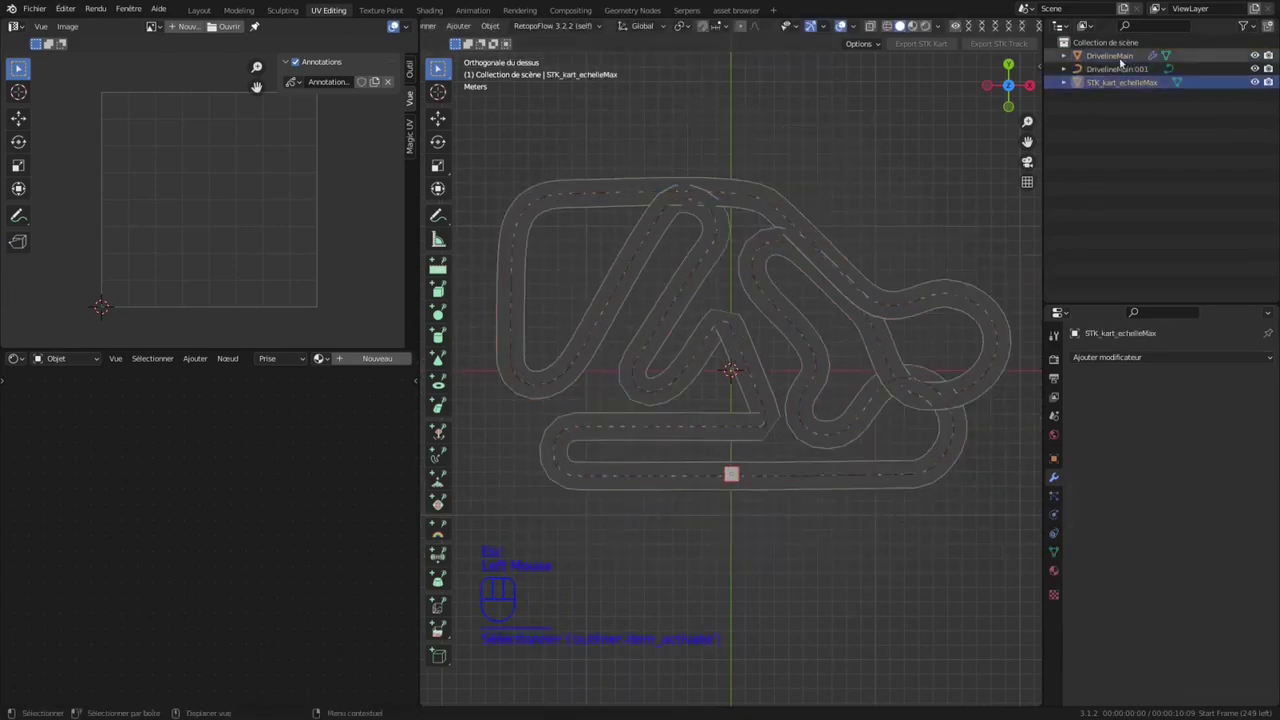
Step: Scale the DrivelineMain road mesh by 2 along Y in Edit Mode
left_click(1112, 56)
key("Tab")
type("sy2")
key("Return")
key("Tab")
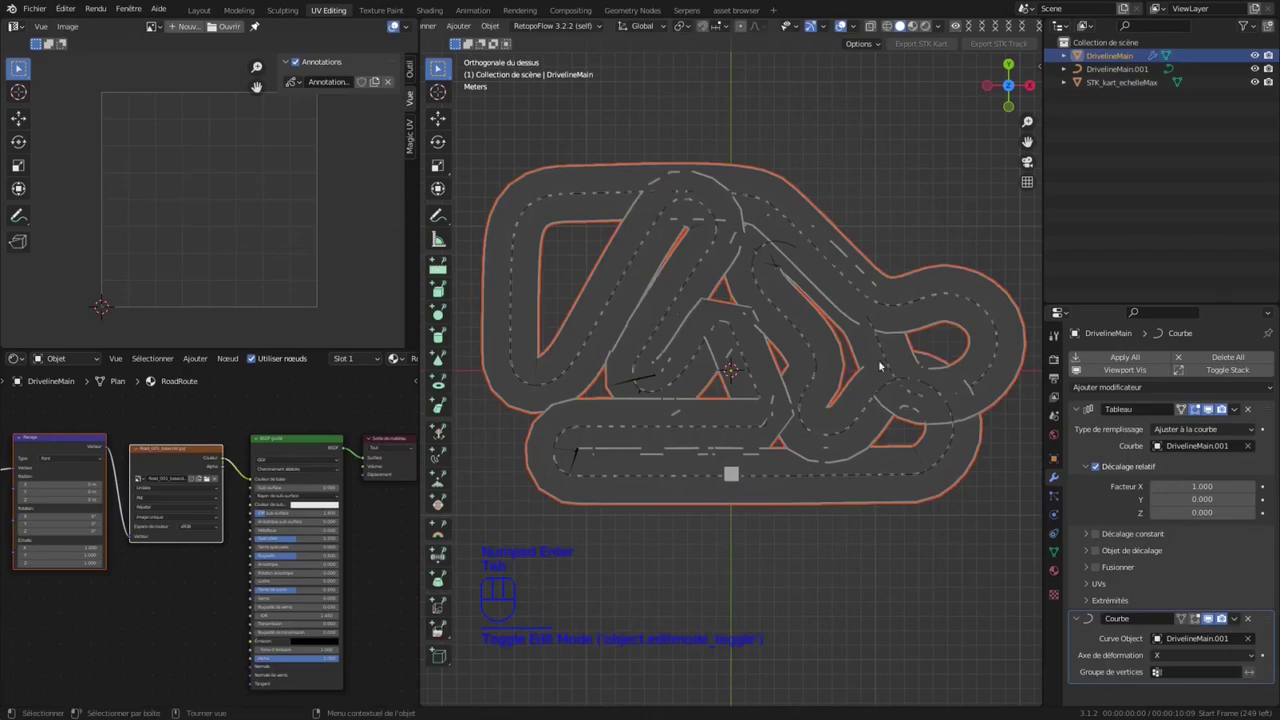
Step: Widen the road mesh again by scaling it 1.2 along Y in Edit Mode
key("Tab")
key("s")
key("y")
key("KP_1")
key("KP_Decimal")
key("KP_2")
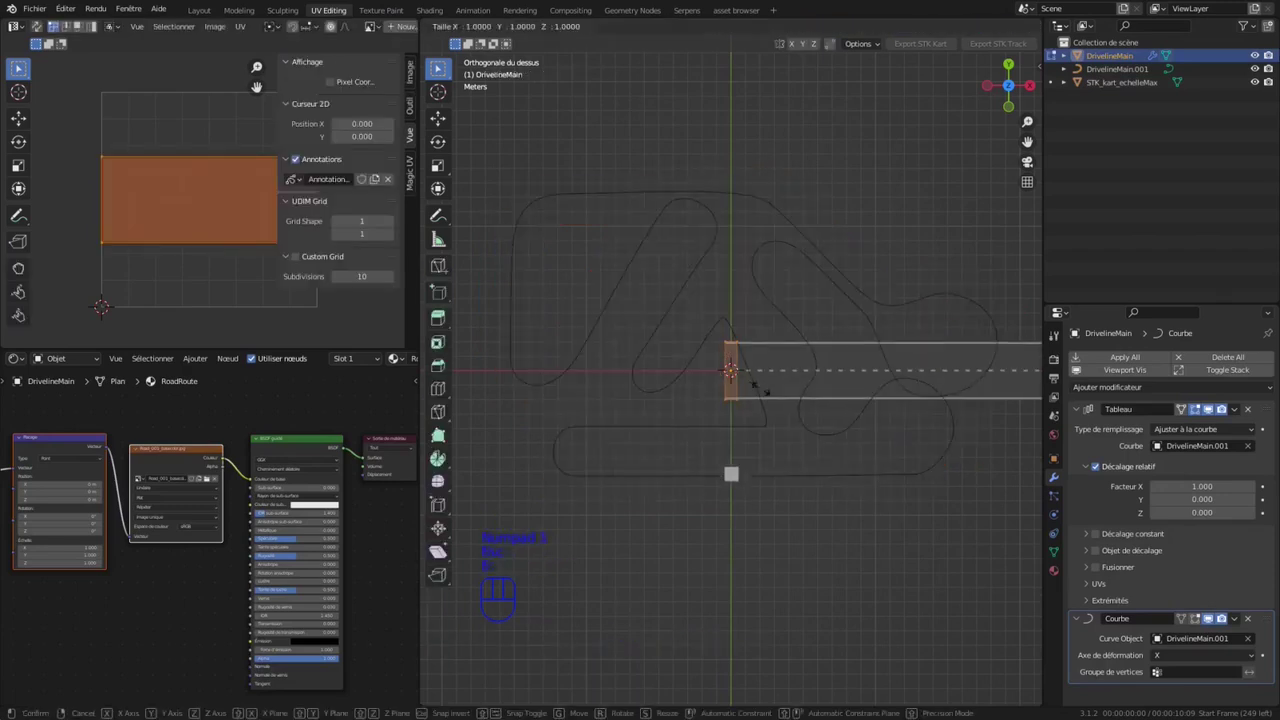
key("KP_Enter")
key("Tab")
Step: Delete the kart reference cube and enlarge the circuit curve in two passes, by about 1.31 and about 1.39
key("Delete")
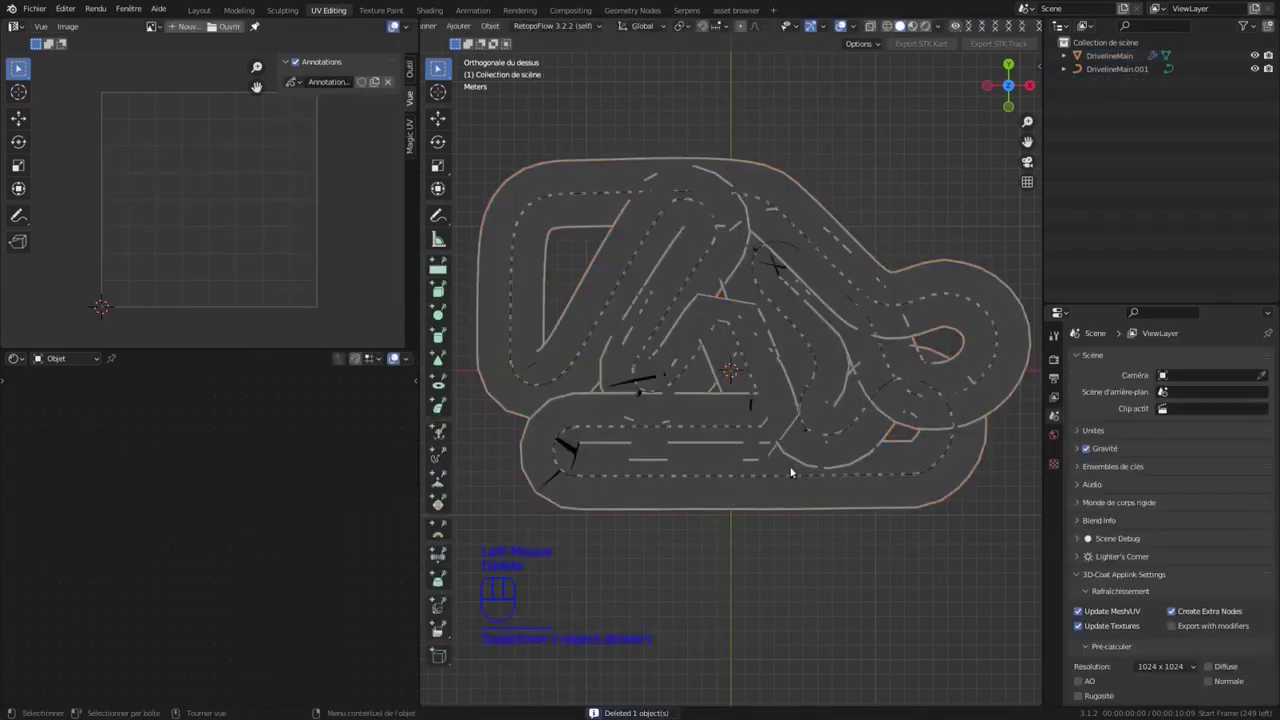
left_click(767, 538)
key("s")
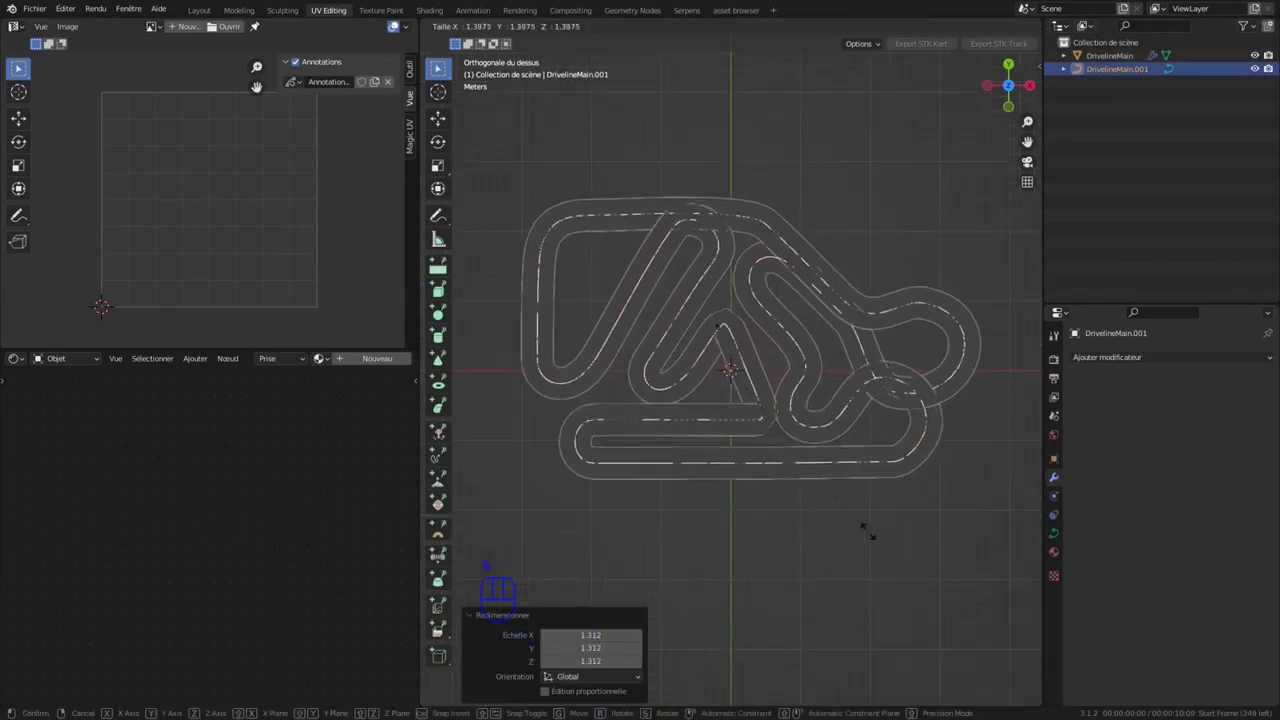
left_click(864, 533)
Step: Move the control points of the circuit's lower straights, zigzags and lower bends about 2.11 m along negative Y
key("Tab")
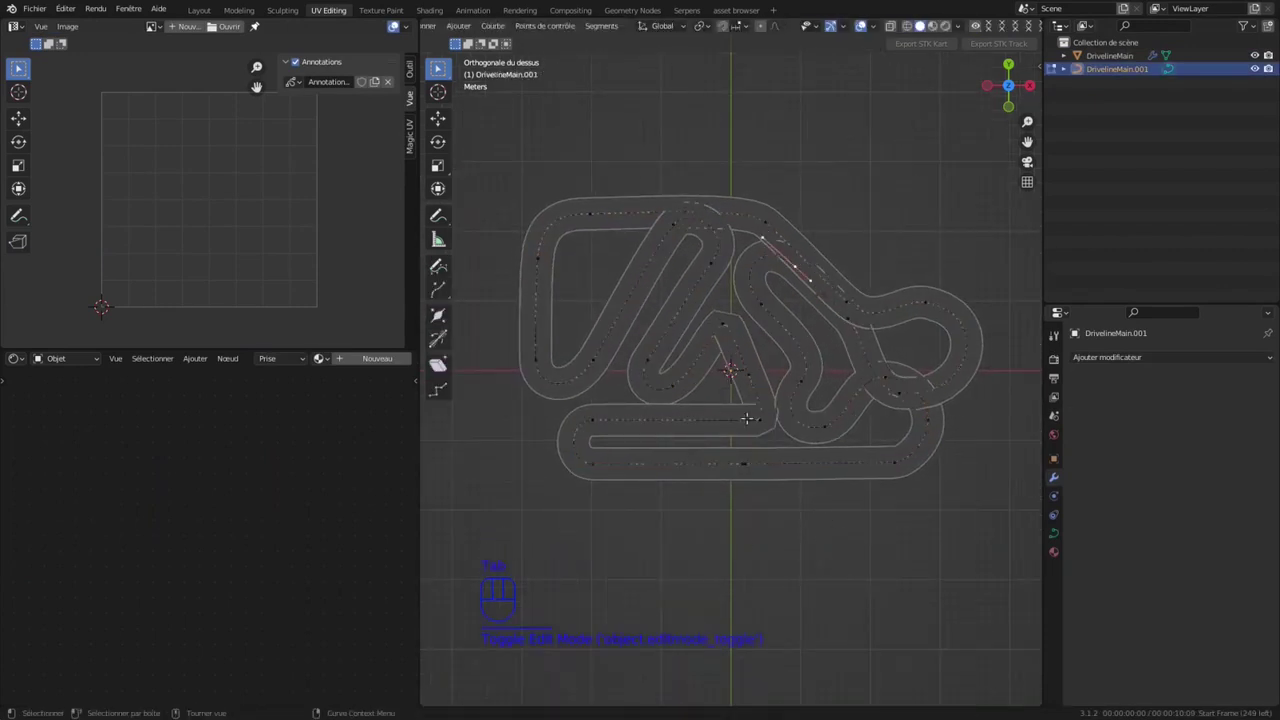
left_click(899, 460, "shift")
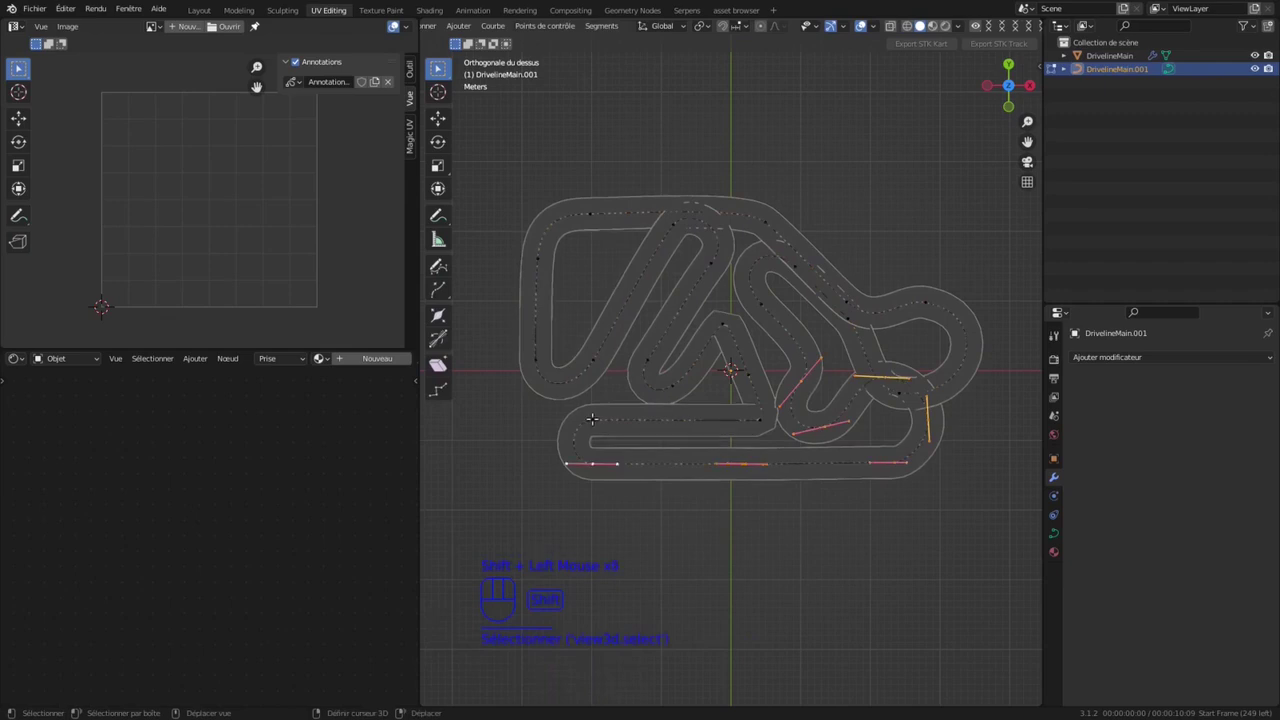
key("g")
key("y")
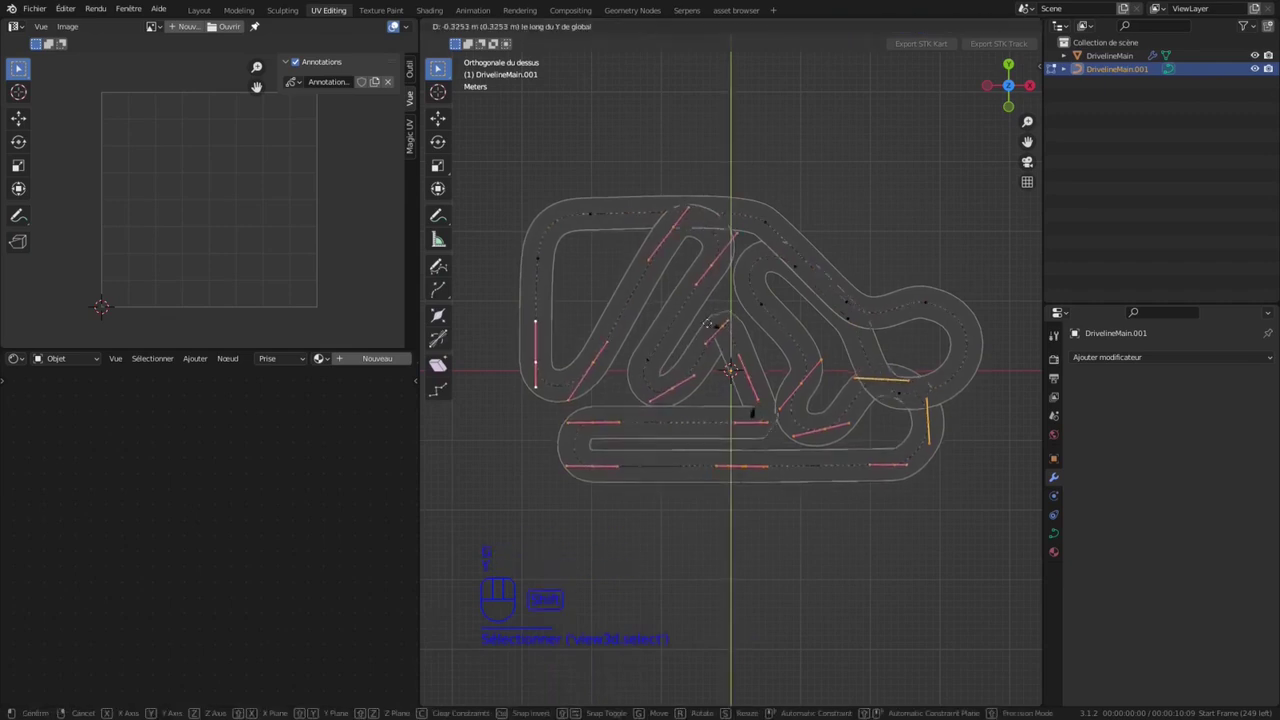
left_click(731, 434, "shift")
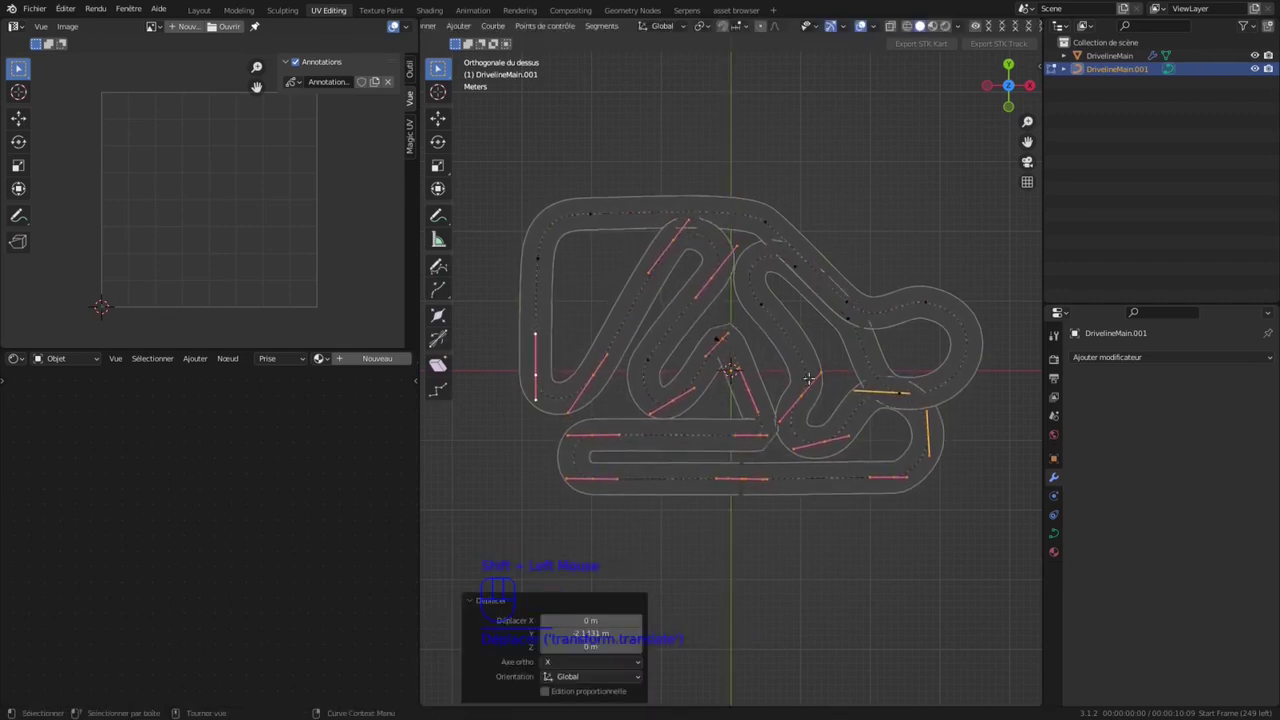
Step: Move the control points of the lower-left hairpin along negative X to lengthen both straights
left_click(538, 258)
key("g")
key("x")
left_click(637, 500)
Step: Move the control points of the lower-right bends along positive X and shift the lower straights about 0.37 m along negative Y
left_click_drag(784, 368, 914, 448)
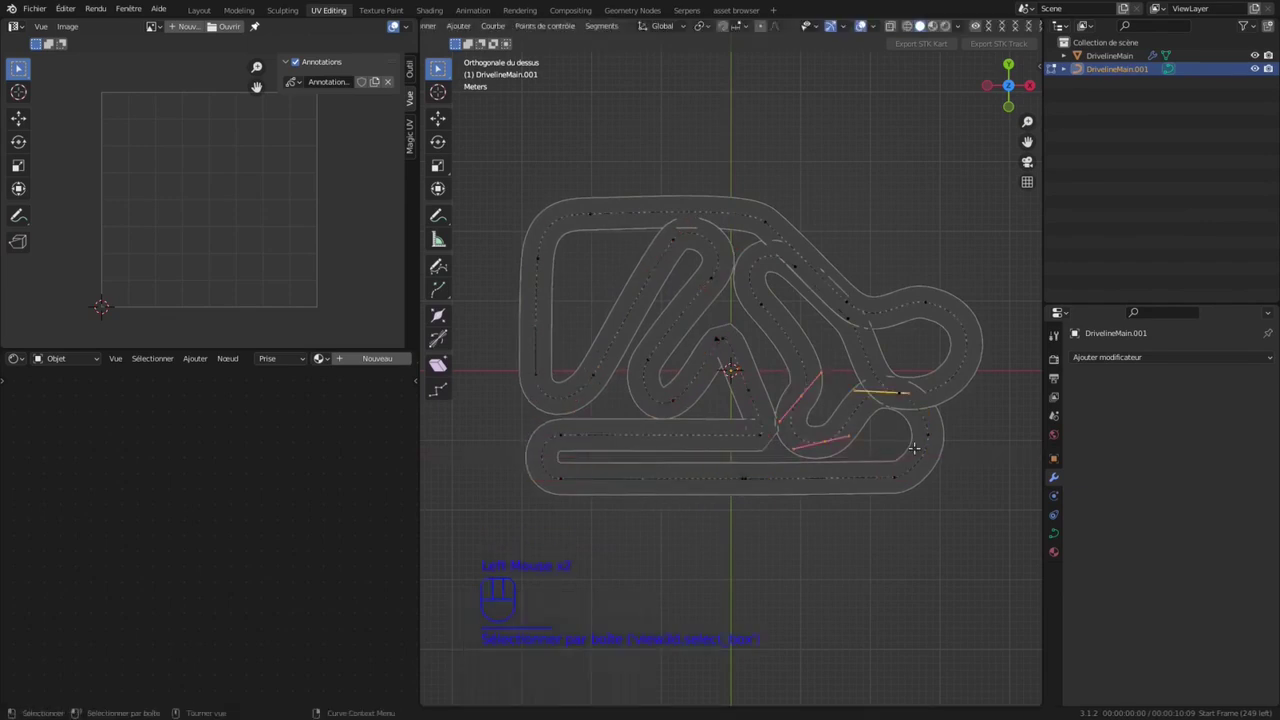
key("g")
key("x")
left_click(913, 505)
left_click(561, 435)
left_click(760, 435, "shift")
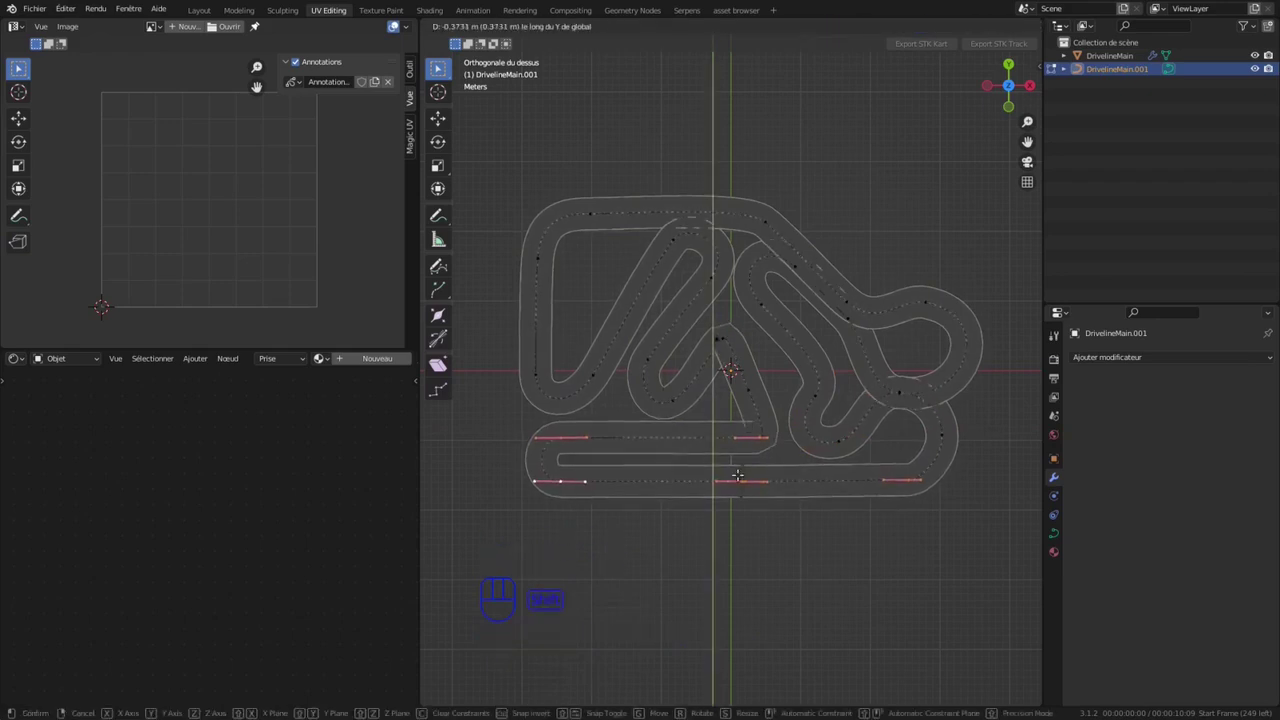
Step: Move the inner zigzag's control points and the adjoining end of the upper straight along positive X
left_click(652, 360)
left_click(672, 400, "shift")
left_click(721, 339, "shift")
left_click(748, 390, "shift")
left_click(760, 437, "shift")
key("g")
key("x")
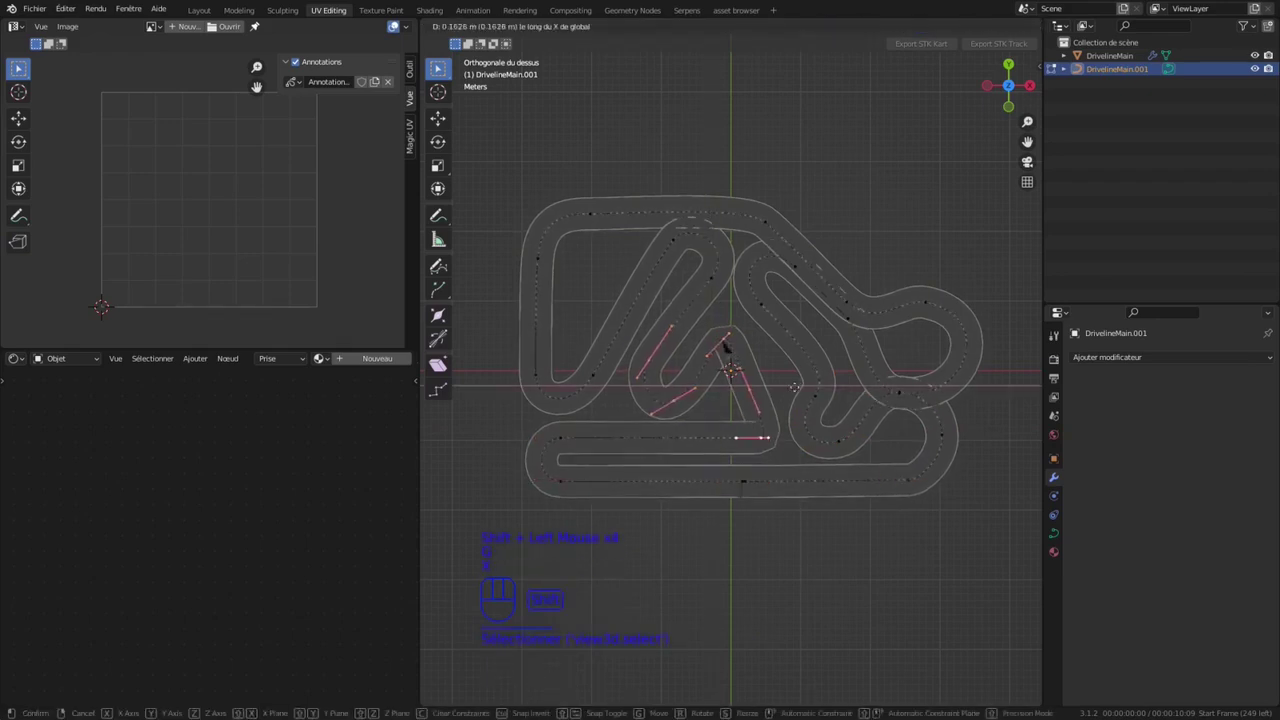
left_click(862, 380, "shift")
Step: Extend the selection to the lower-right bends' control points and move them all about 0.36 m along positive X
left_click(815, 396, "shift")
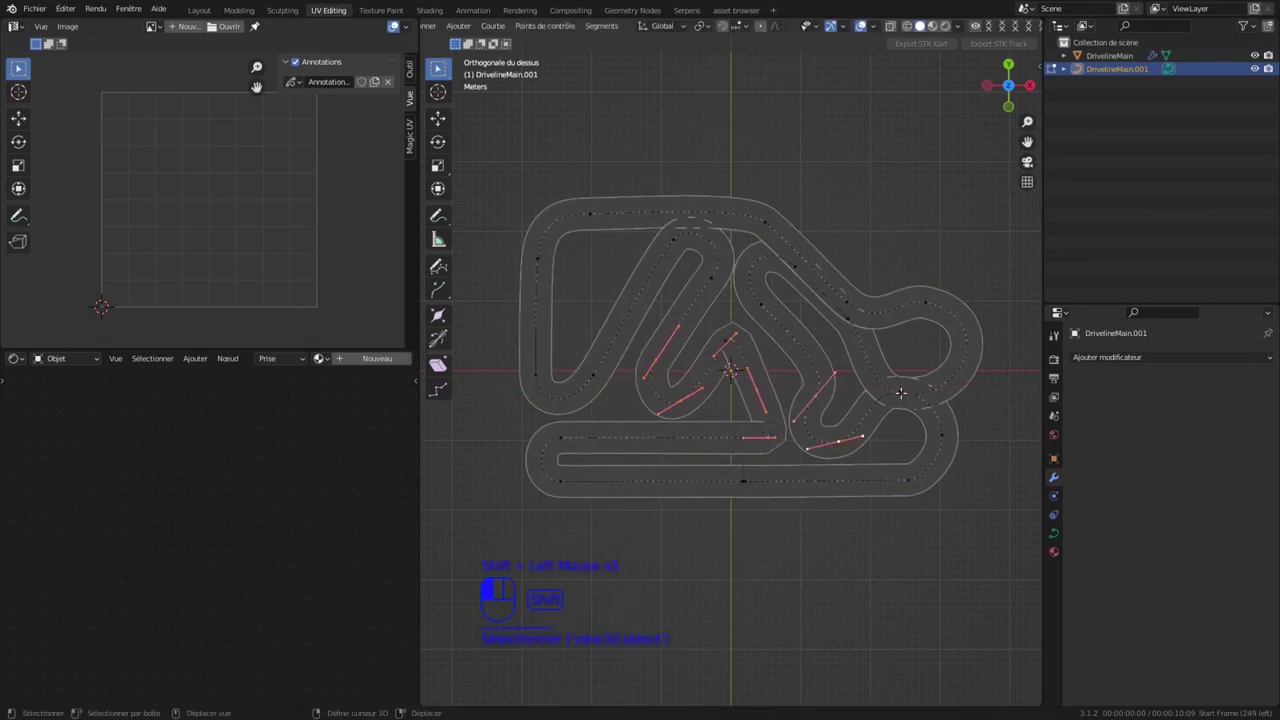
key("g")
key("x")
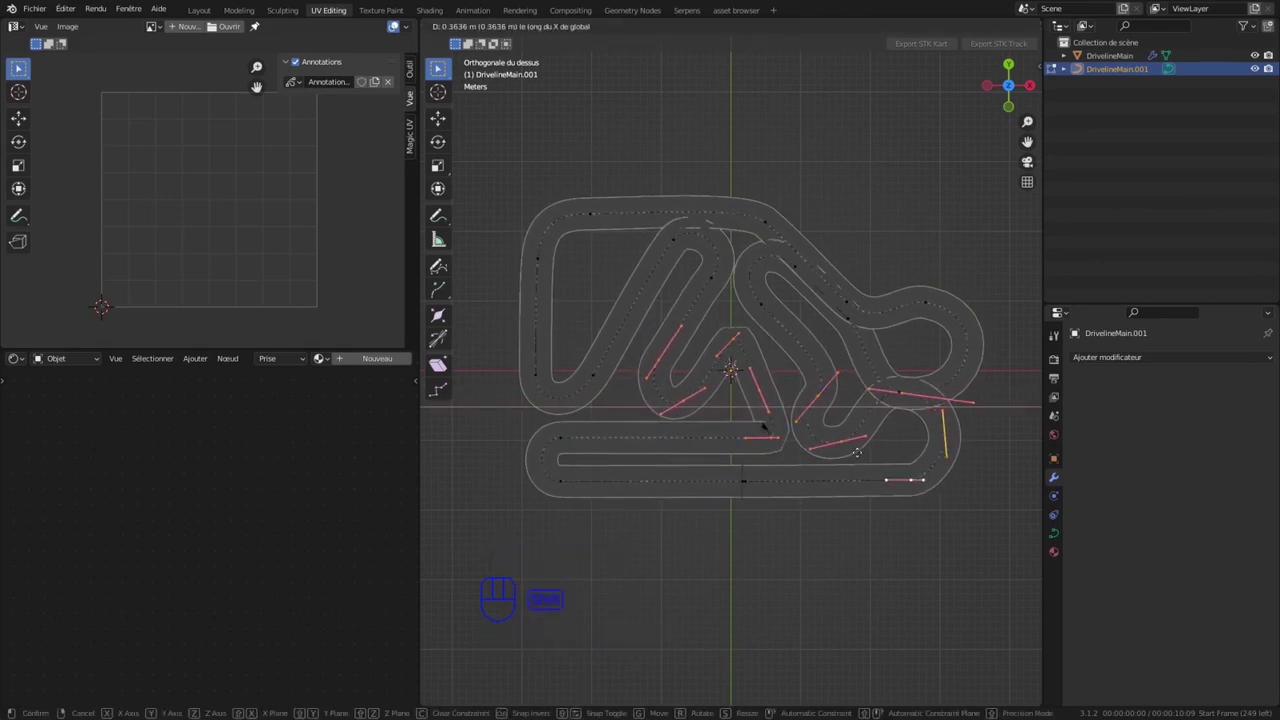
left_click(863, 390, "shift")
Step: Adjust the inner zigzag's control points, rotating the handles of its lower bend's right point about 16.6°
left_click(713, 282)
key("r")
left_click(774, 290, "shift")
left_click(662, 360)
left_click(686, 400)
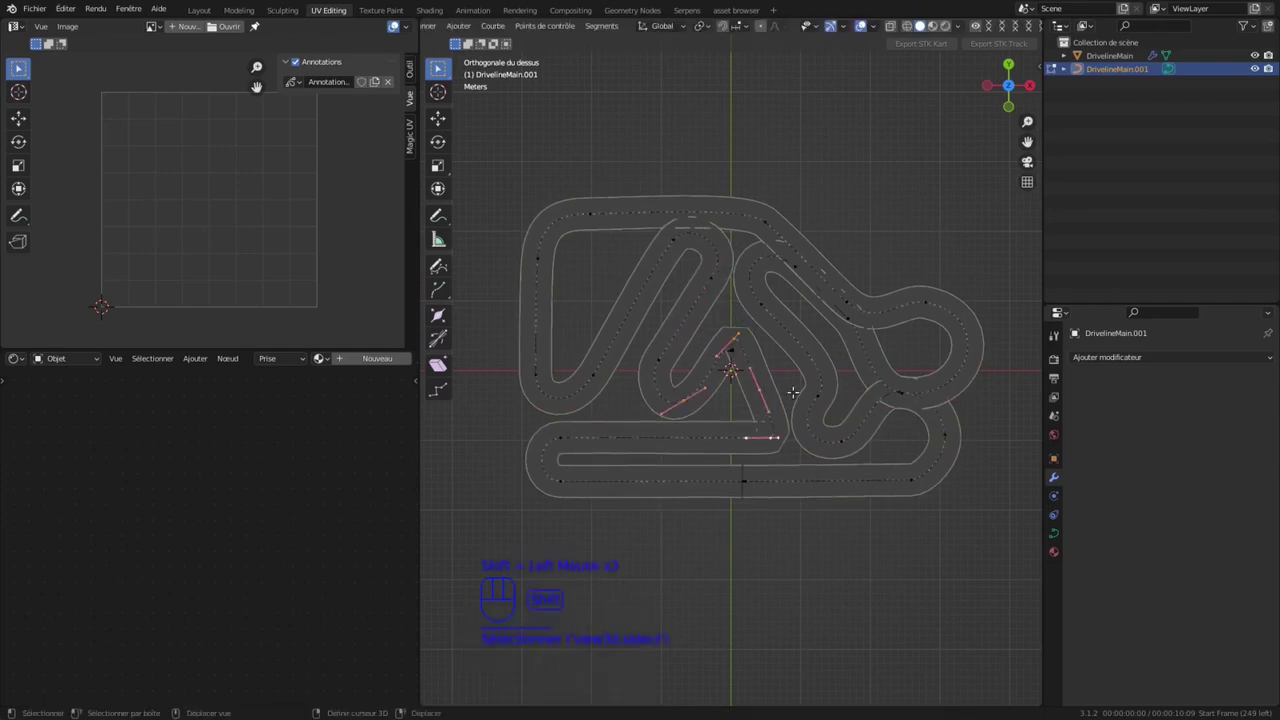
scroll(793, 393, "up", 3)
left_click(664, 412)
key("r")
left_click(737, 410)
scroll(760, 385, "down", 3)
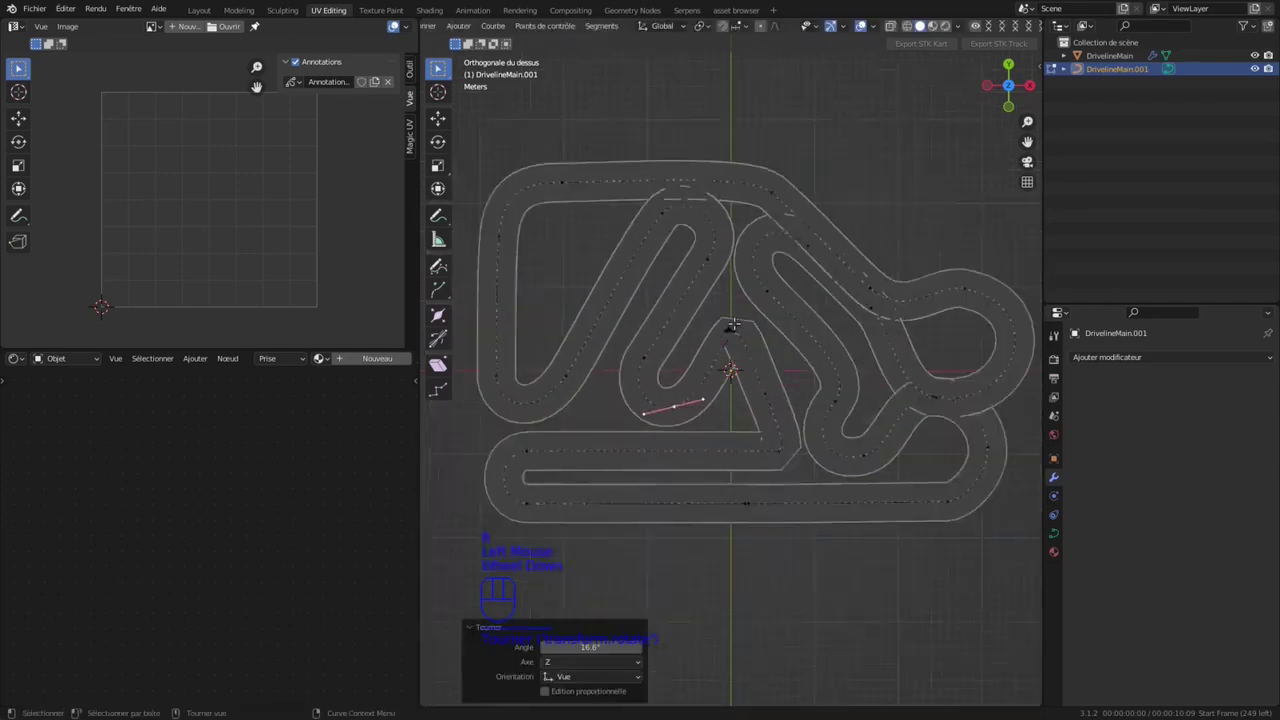
Step: Leave the curve's Edit Mode and save the file
key("Tab")
key("ctrl+s")
scroll(833, 308, "up", 1)
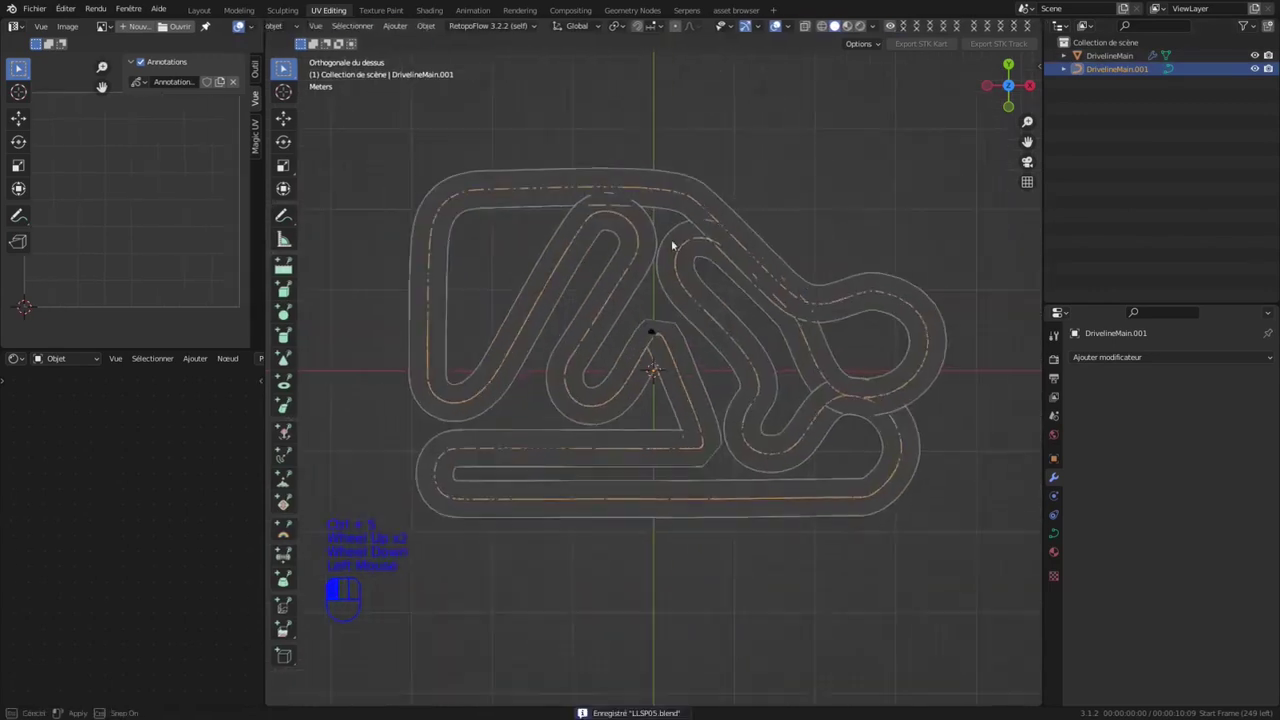
scroll(820, 315, "up", 1)
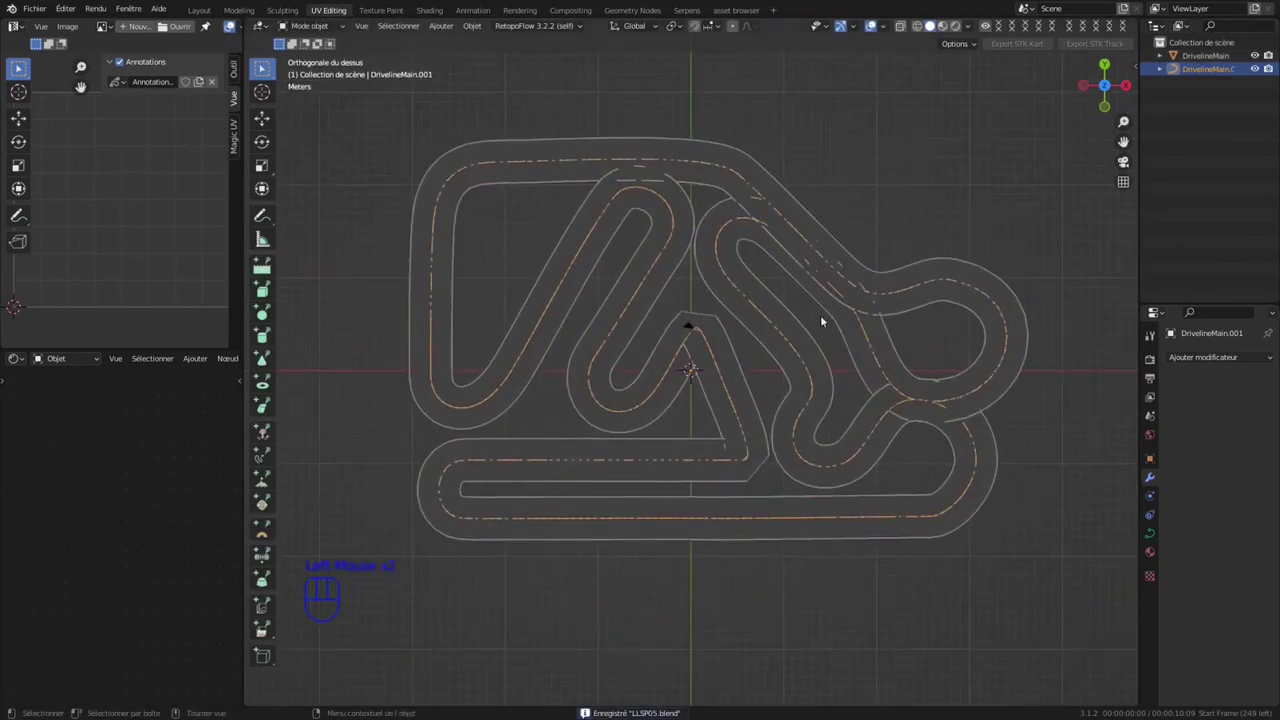
Step: Apply the Tableau modifier on the DrivelineMain road, keeping its Courbe modifier
middle_click_drag(820, 315, 761, 492)
scroll(627, 589, "up", 2)
scroll(628, 590, "down", 2)
left_click_drag(1139, 590, 968, 590)
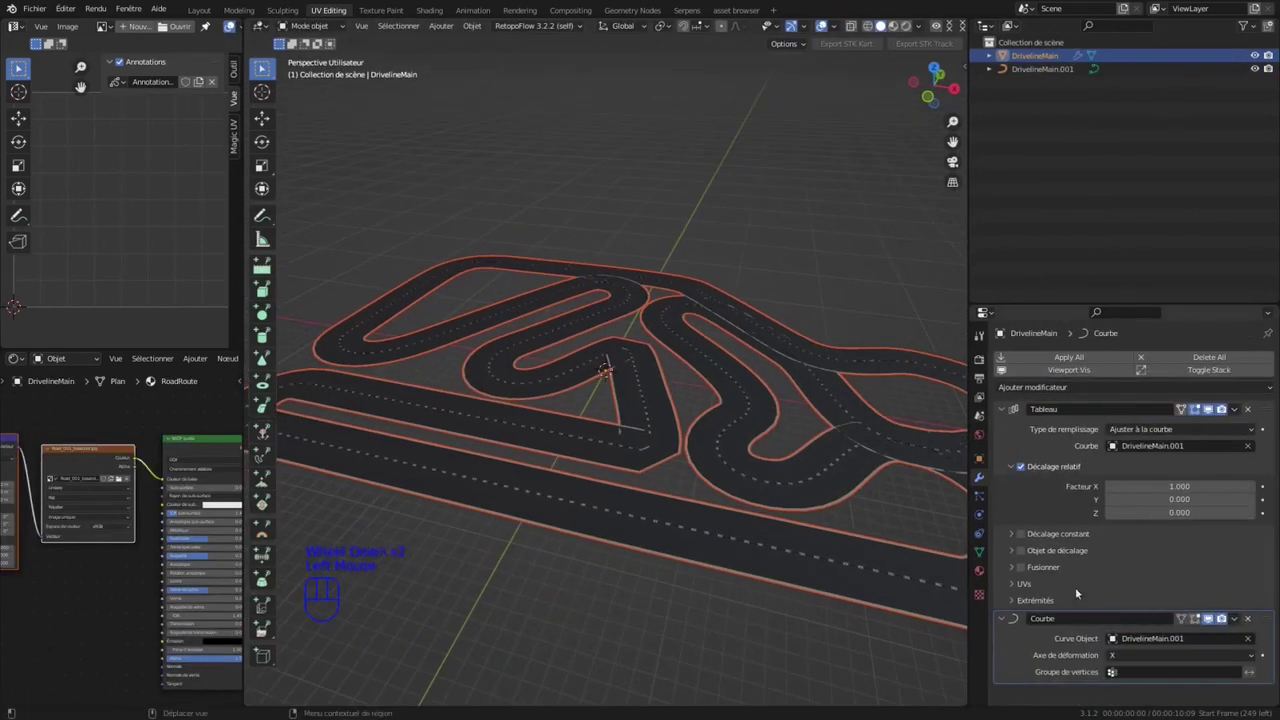
left_click(1002, 618)
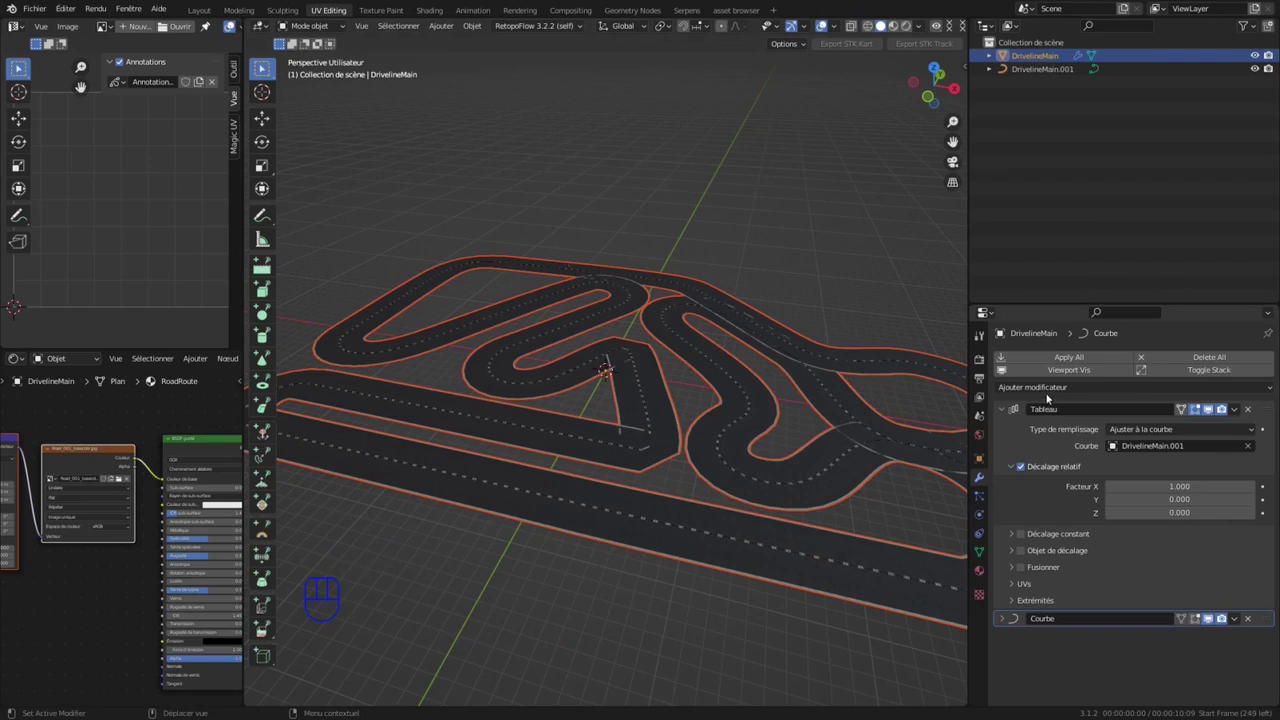
left_click(1235, 410)
left_click(1170, 429)
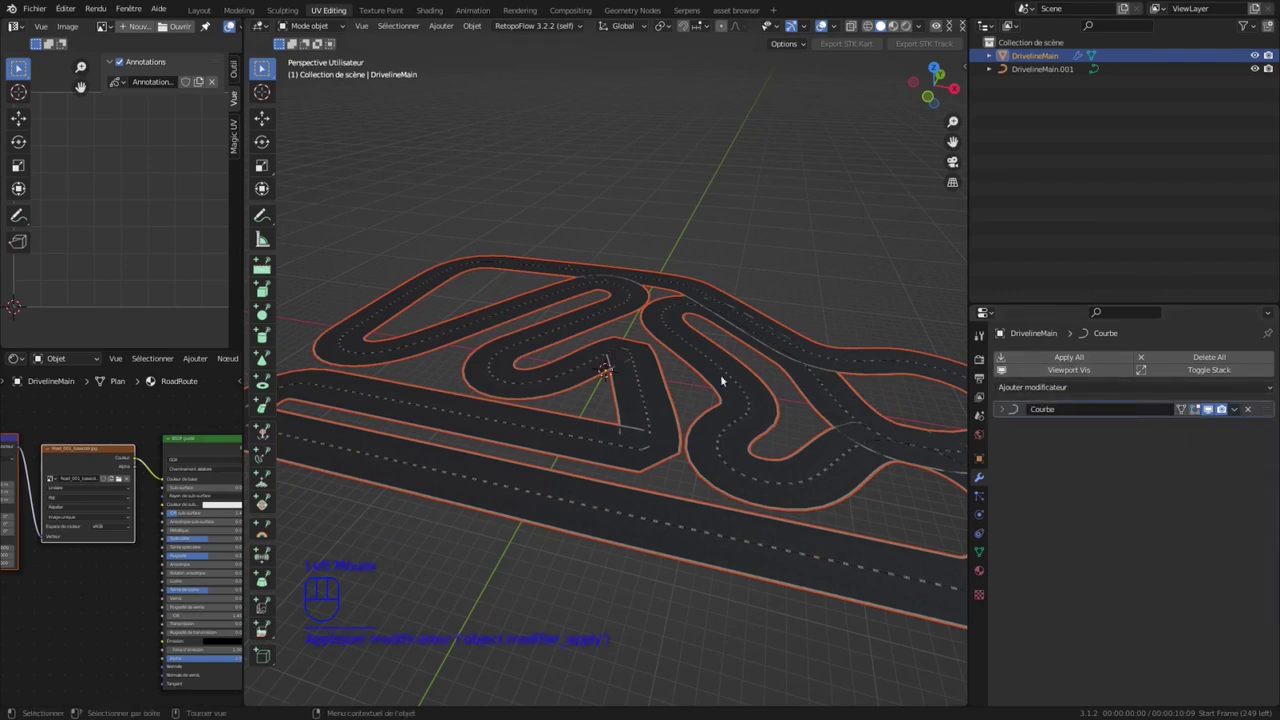
Step: Enable the Courbe modifier's Edit Mode and on-cage display and check the deformed road mesh from above
left_click(934, 70)
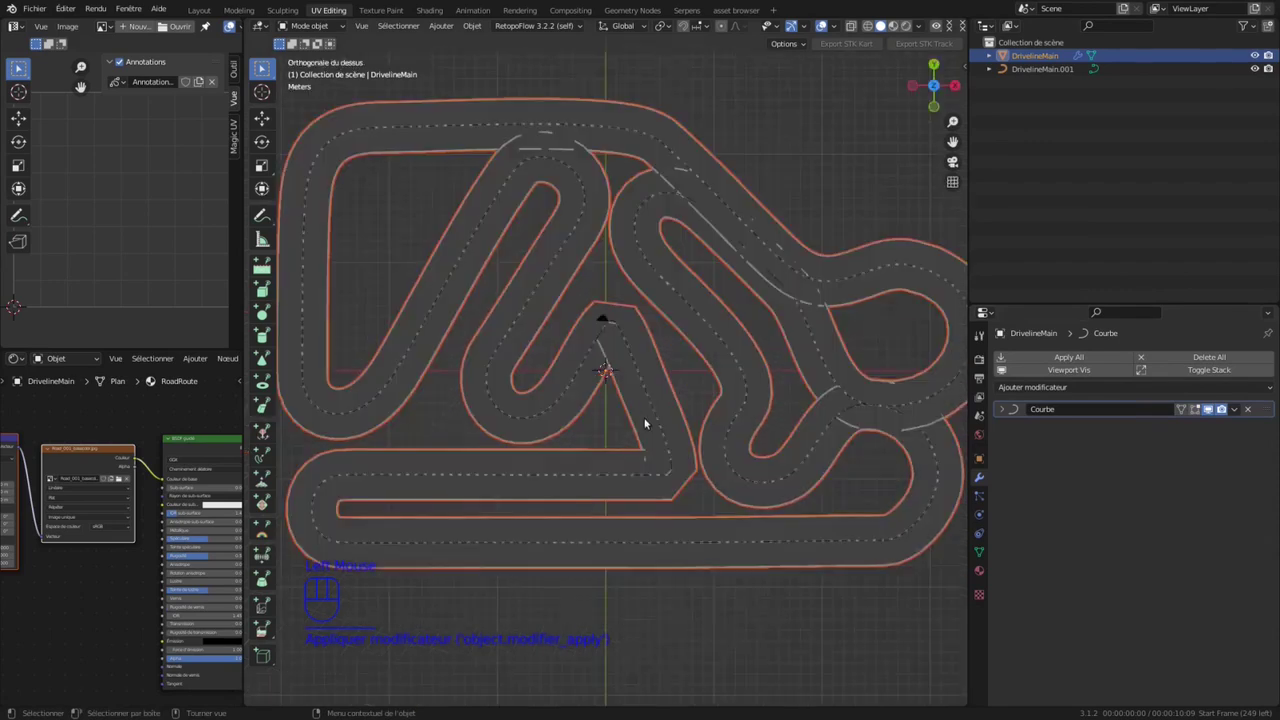
key("Tab")
key("Tab")
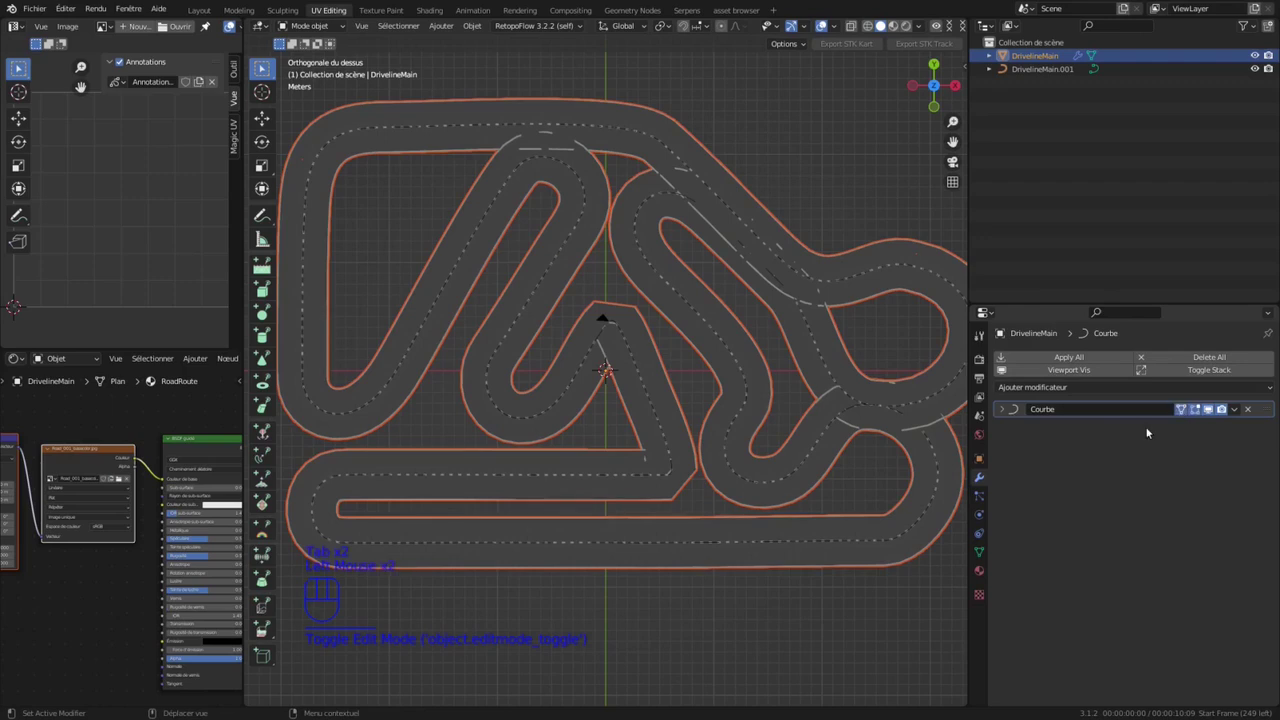
key("Tab")
key("Tab")
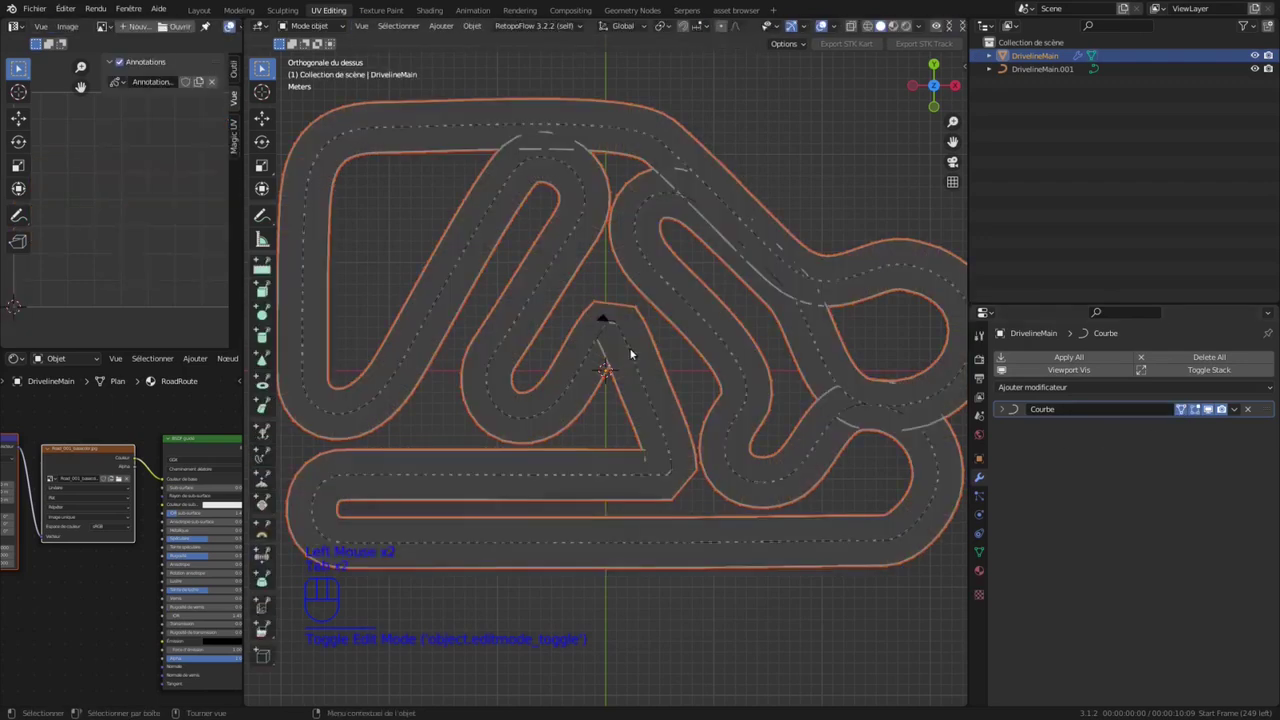
key("Tab")
left_click(467, 118)
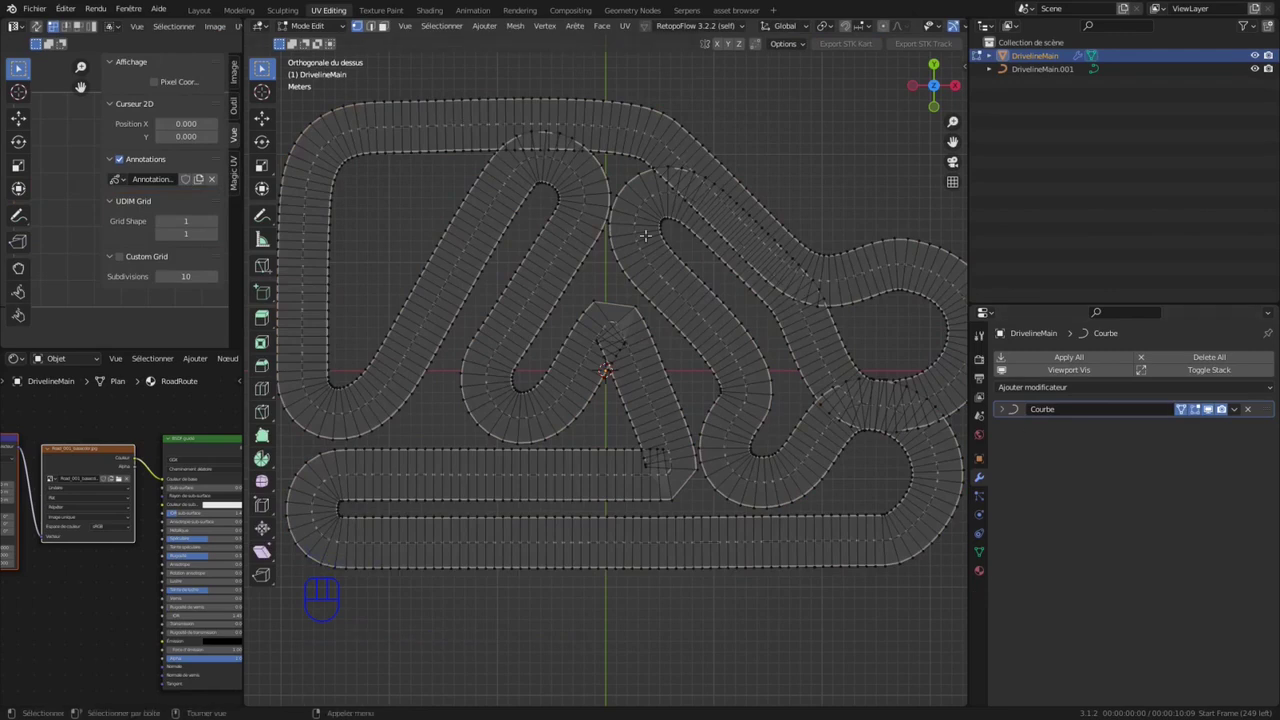
key("Tab")
Step: Shorten the facing handles of the top straight's two end control points, scaling the left point's handle to about 0.106
left_click(731, 209)
key("Tab")
left_click(388, 128)
left_click(669, 149)
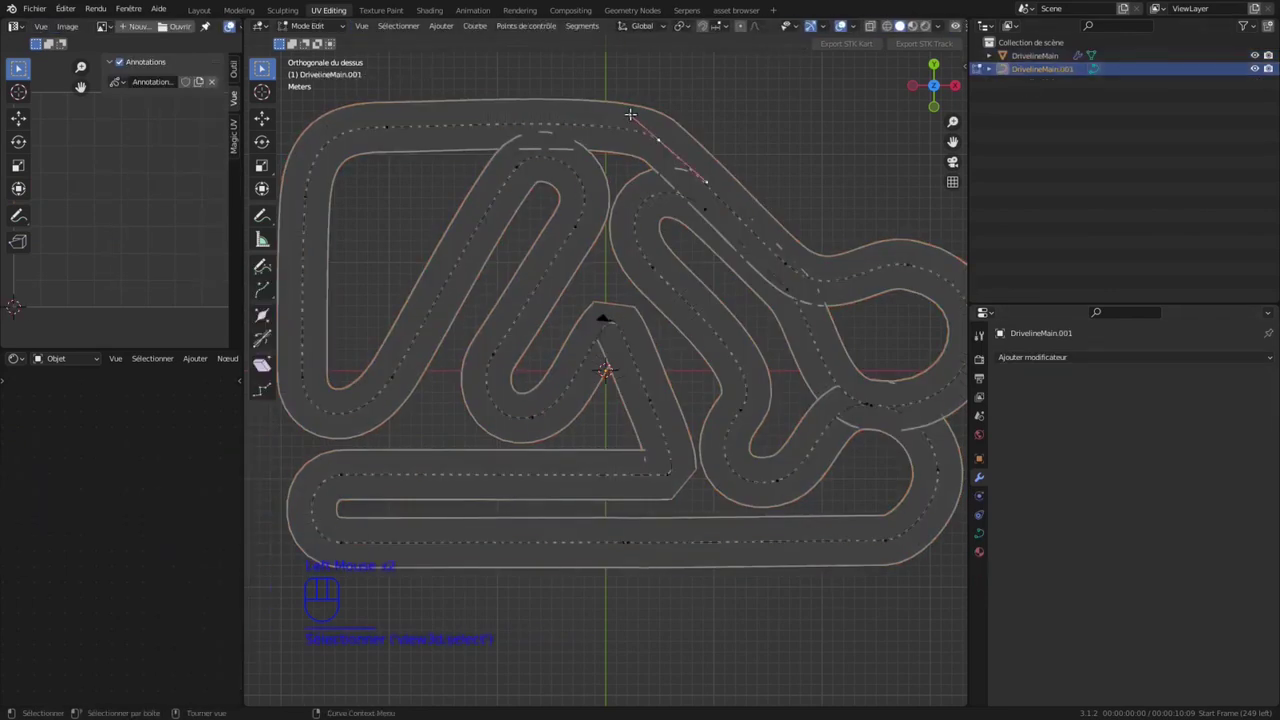
key("s")
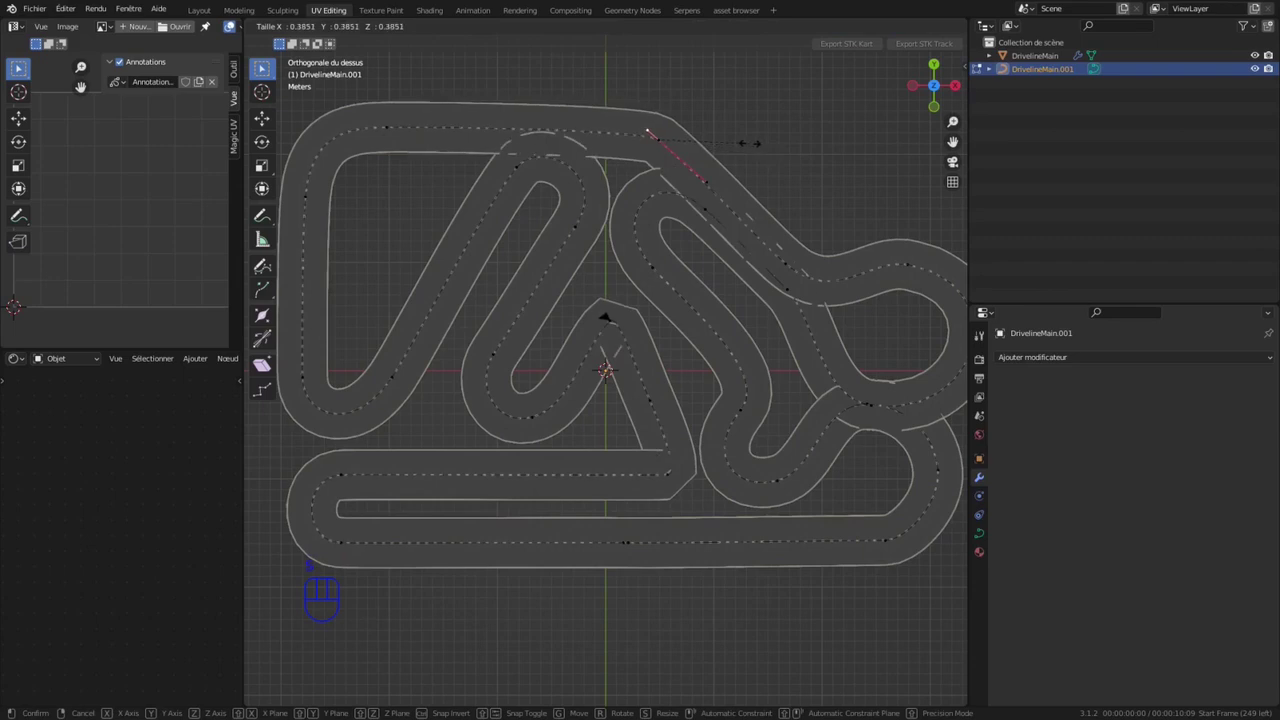
left_click(783, 141)
left_click(461, 126)
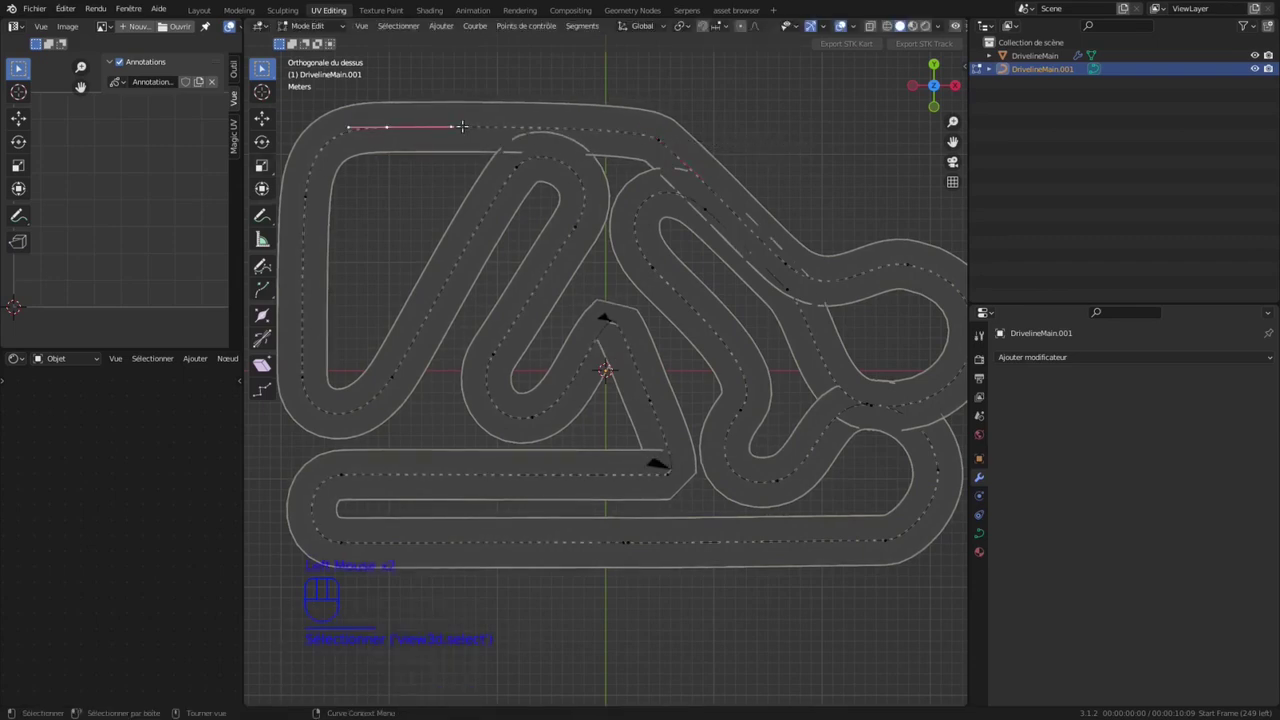
key("s")
left_click(809, 286)
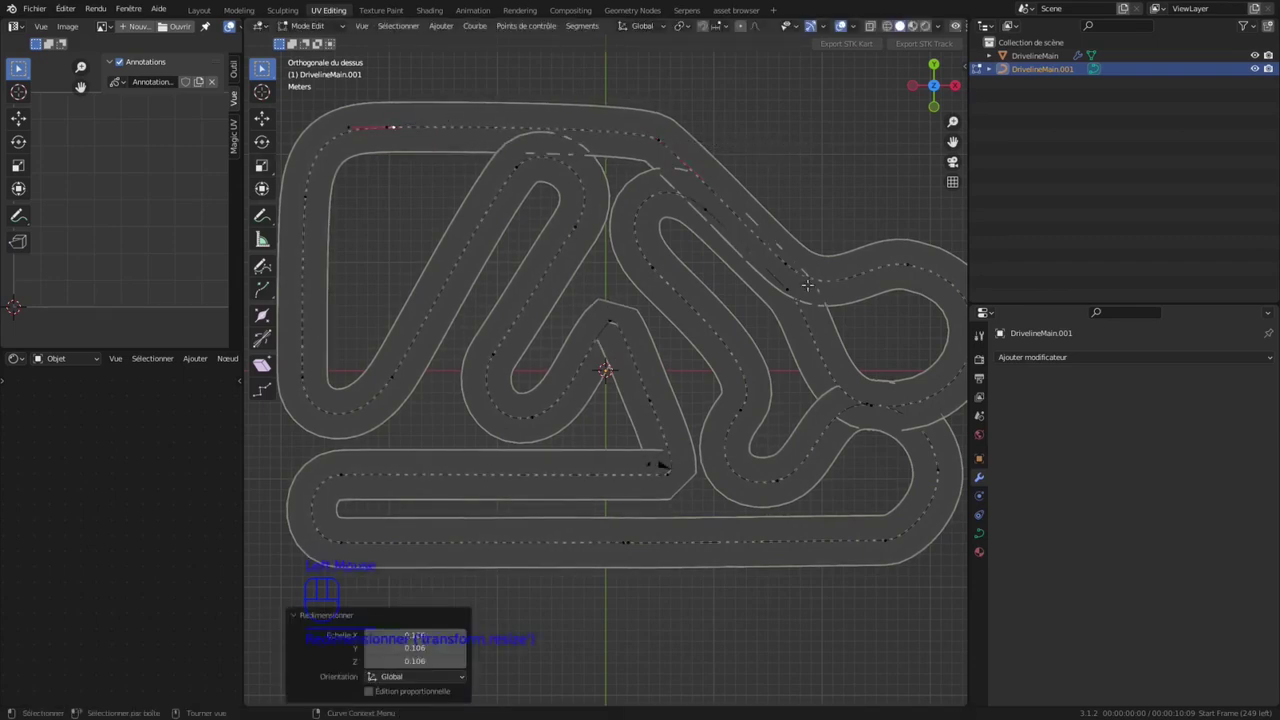
Step: Shorten the facing handles of the two control points on the outer diagonal below the top-right bend
scroll(762, 289, "down", 1)
left_click(762, 289)
key("s")
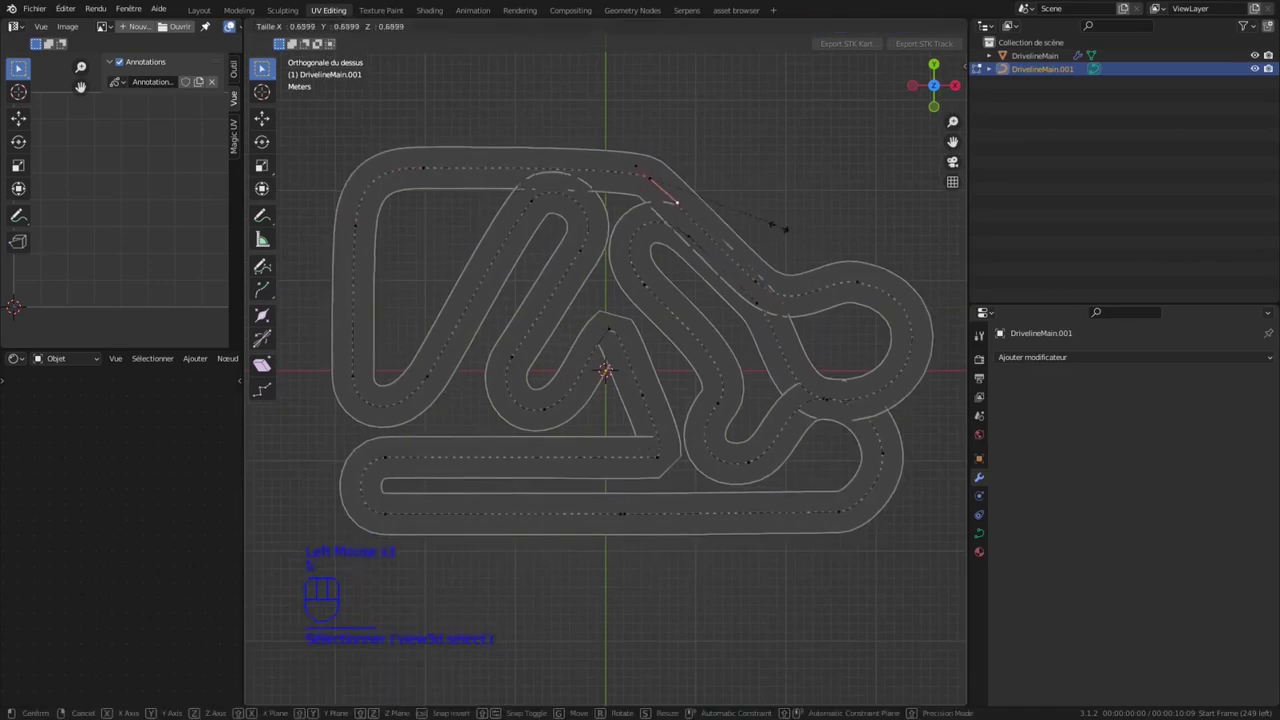
left_click(705, 187)
left_click(742, 289)
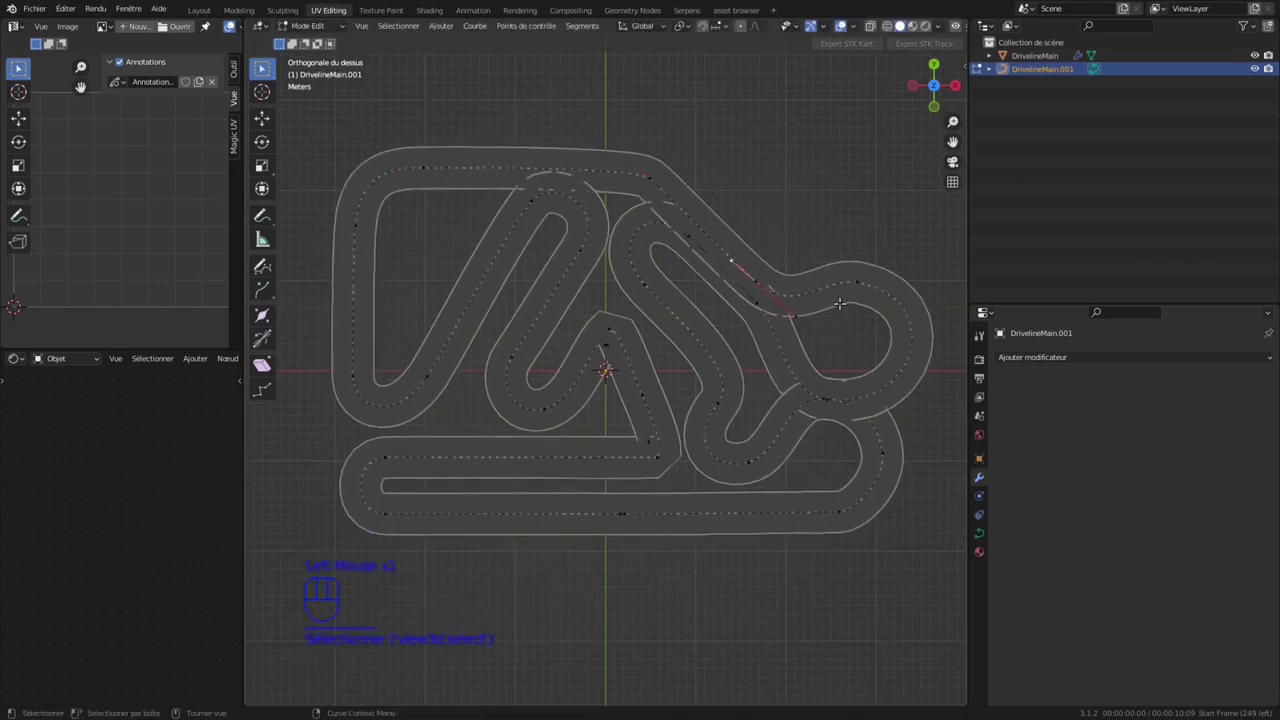
key("s")
left_click(783, 305)
Step: Shorten the handles along the inner diagonal beside the outer one, scaling by 0.1
left_click(688, 236)
left_click(707, 252)
key("s")
left_click(676, 315)
key("s")
key("Escape")
key("s")
key("KP_Decimal")
key("KP_1")
key("KP_Enter")
Step: Scale the right handle of the lower-left hairpin's bottom control point to 0.1
left_click(398, 515)
left_click(420, 514)
key("s")
key("KP_Decimal")
key("KP_1")
key("KP_Enter")
Step: Show the control point's global coordinates and set the bottom straight's middle point to Y -15.9061 m
key("n")
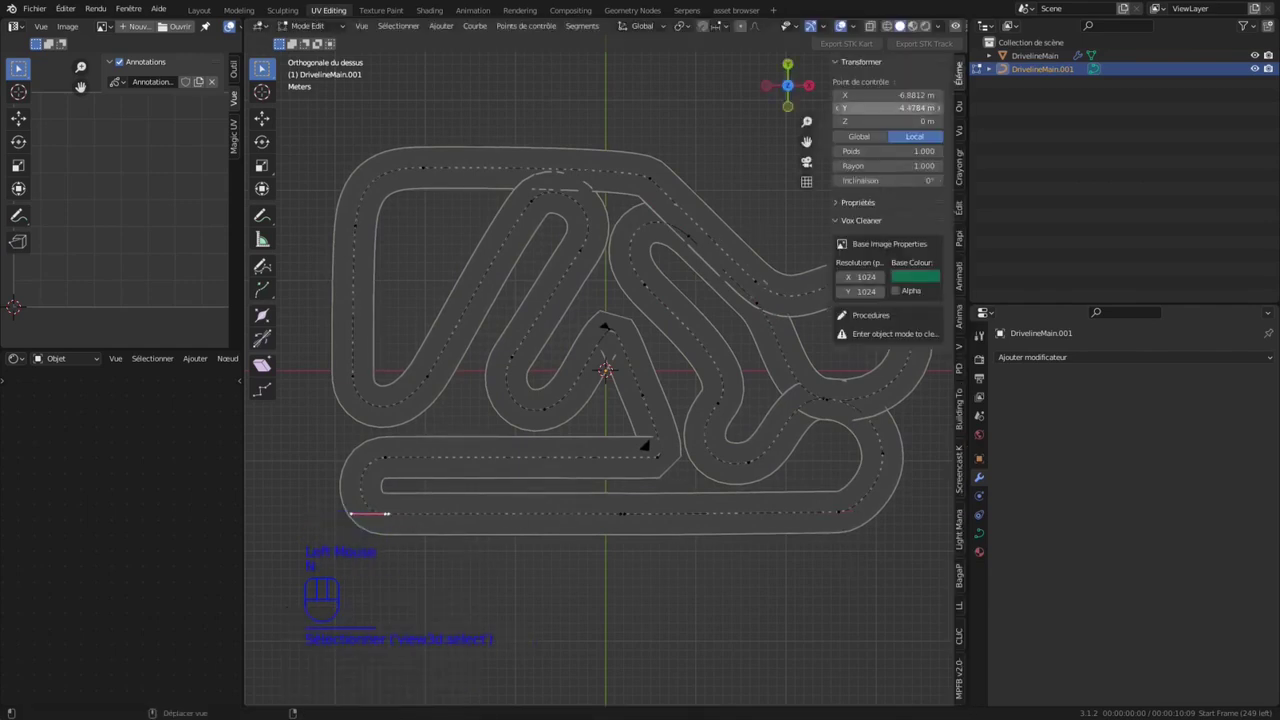
left_click(866, 138)
left_click(623, 510)
left_click(880, 108)
left_click(736, 610)
left_click(624, 514)
left_click(888, 108)
type("-15.9061 m")
left_click(740, 570)
Step: Collapse the handles of the bottom straight's middle control points by scaling them to 0
key("s")
key("KP_0")
key("KP_Enter")
left_click(623, 515)
key("s")
key("KP_Enter")
scroll(610, 557, "up", 1)
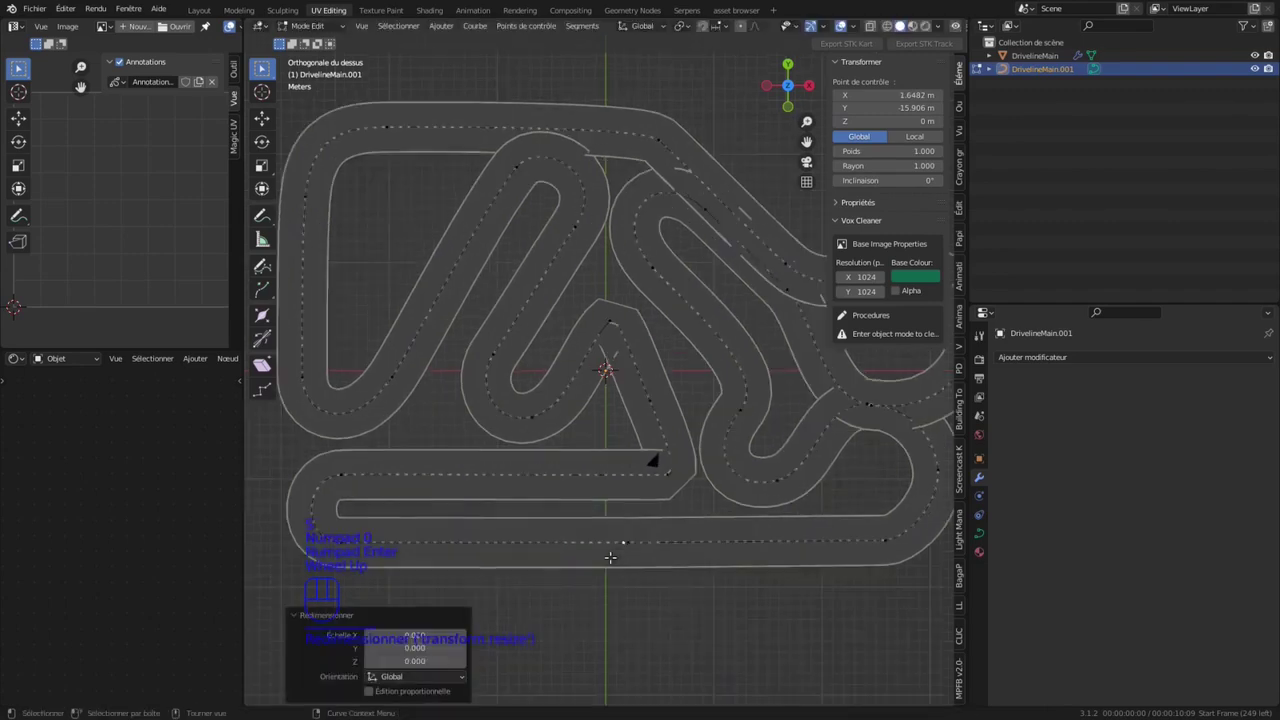
Step: Scale the handle at the left end of the straight above the bottom one to 0.1, then select that straight's right end point
left_click(344, 474)
type("s.1")
key("KP_Enter")
left_click(665, 472)
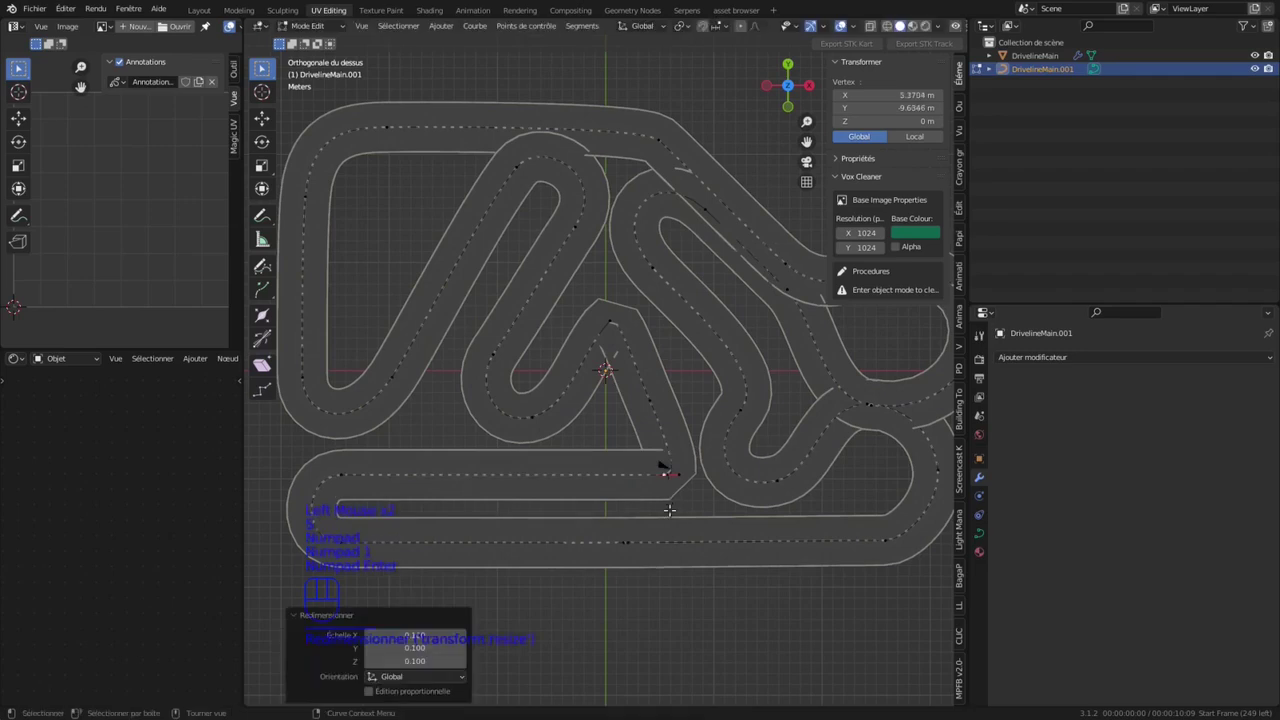
left_click(665, 472)
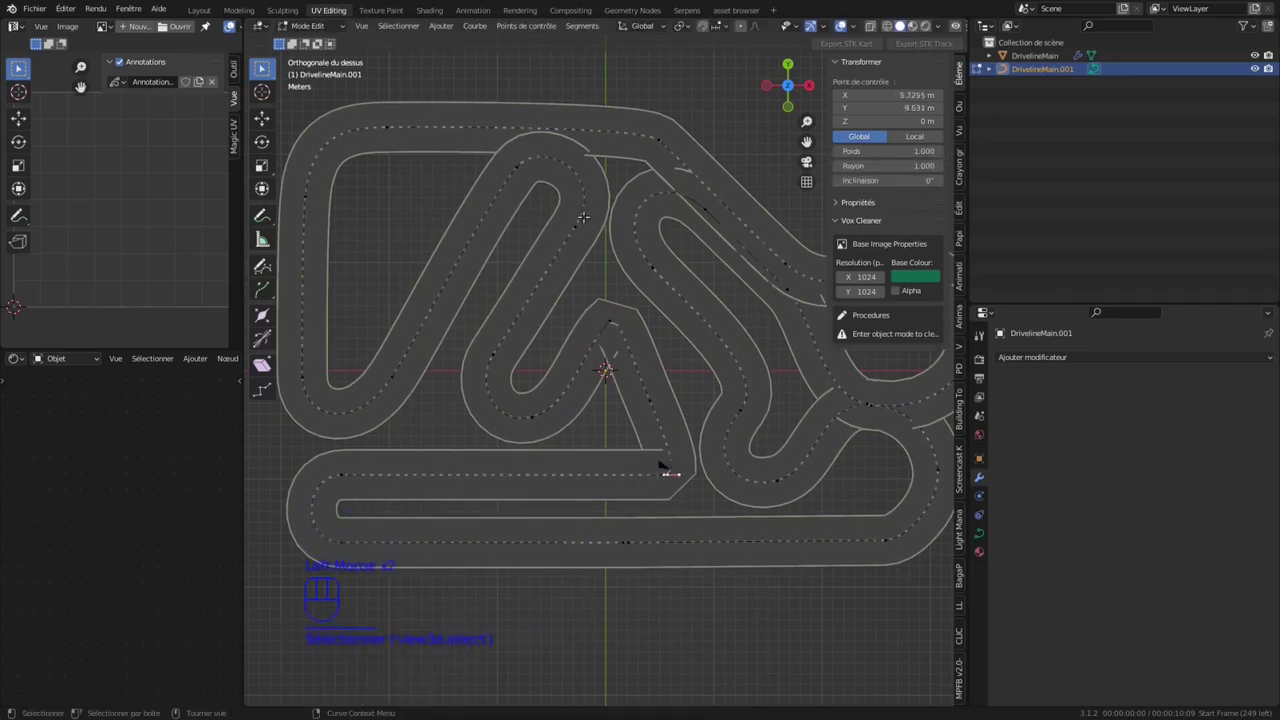
Step: Scale the handles at both ends of the diagonal between the upper hairpin and the central lower curve to 0.1
left_click(527, 305)
type("s.1")
key("KP_Enter")
left_click(575, 227)
left_click(553, 258)
type("s.1")
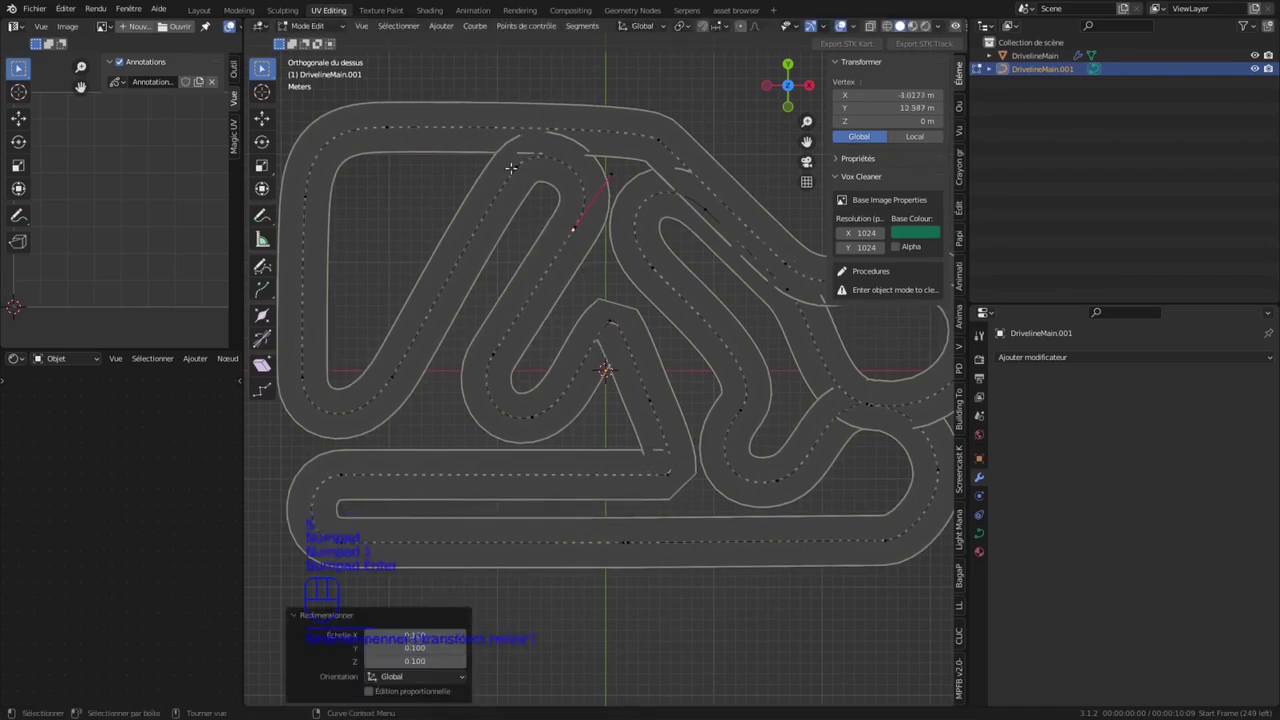
key("KP_Enter")
Step: Scale the upper handle of the lower control point on the outer left diagonal to 0.1
left_click(393, 376)
left_click(414, 346)
type("s.1")
key("KP_Enter")
Step: Shorten the inner handles at both ends of the vertical left straight by scaling them to 0.1
left_click(304, 376)
left_click(303, 315)
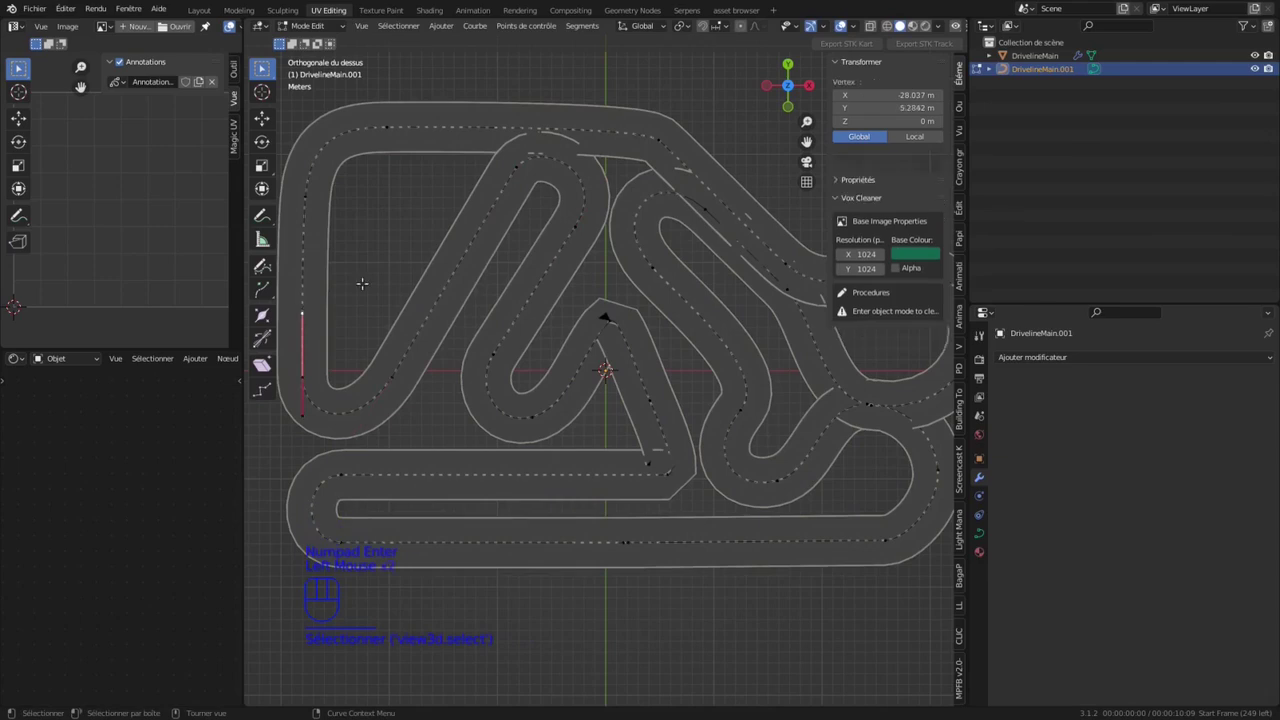
type("s.1")
key("KP_Enter")
left_click(305, 198)
left_click(304, 233)
type("s.1")
key("KP_Enter")
Step: Copy the Y coordinate of the top straight's left control point to its right control point, giving Y 22.495 m
left_click(383, 127)
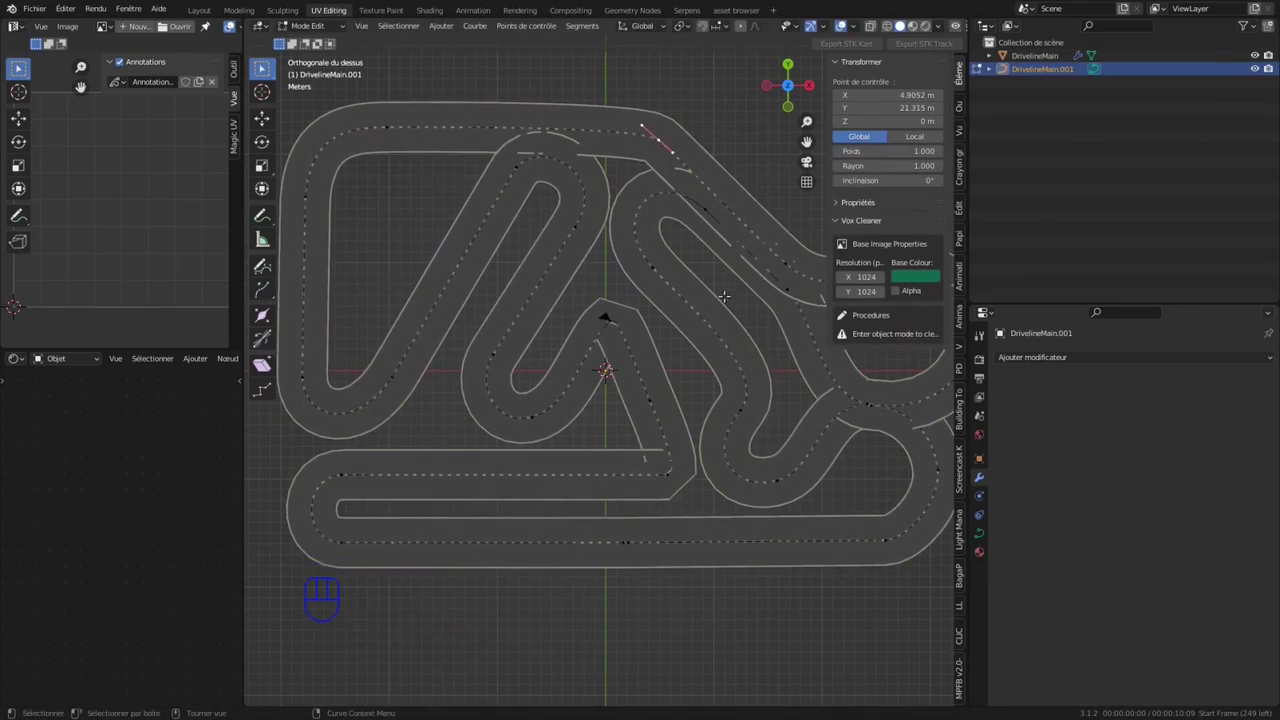
key("ctrl+c")
left_click(659, 157)
left_click(659, 141)
left_click(891, 108)
key("ctrl+v")
key("Return")
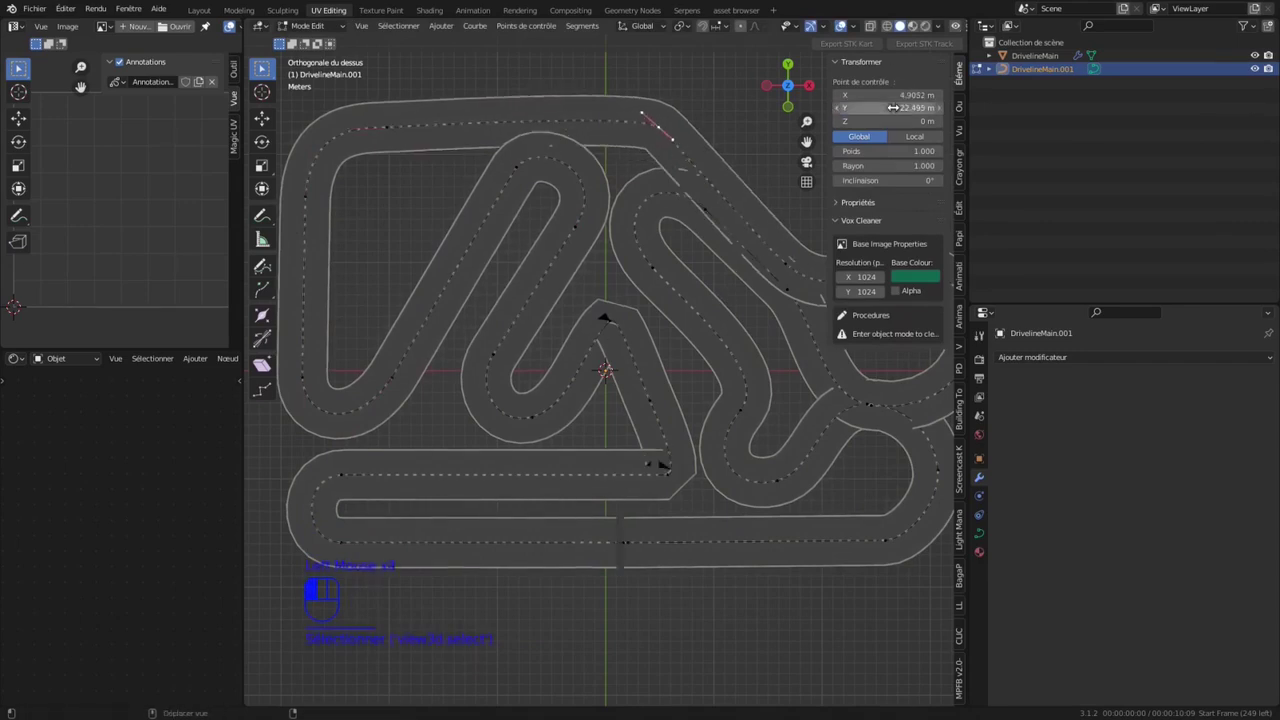
Step: Move the top straight's right control point slightly left along X and scale its left handle to 0.1
key("g")
key("x")
left_click(672, 144)
left_click(628, 112)
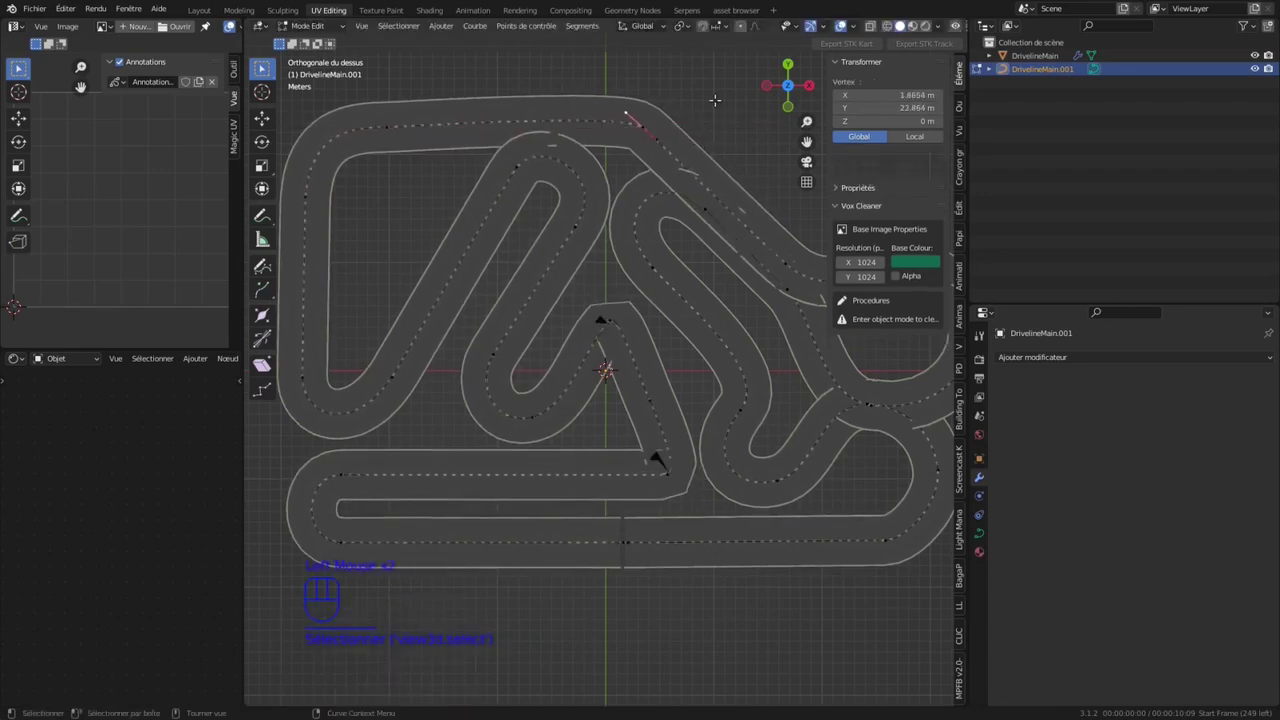
type("s0.1")
key("Return")
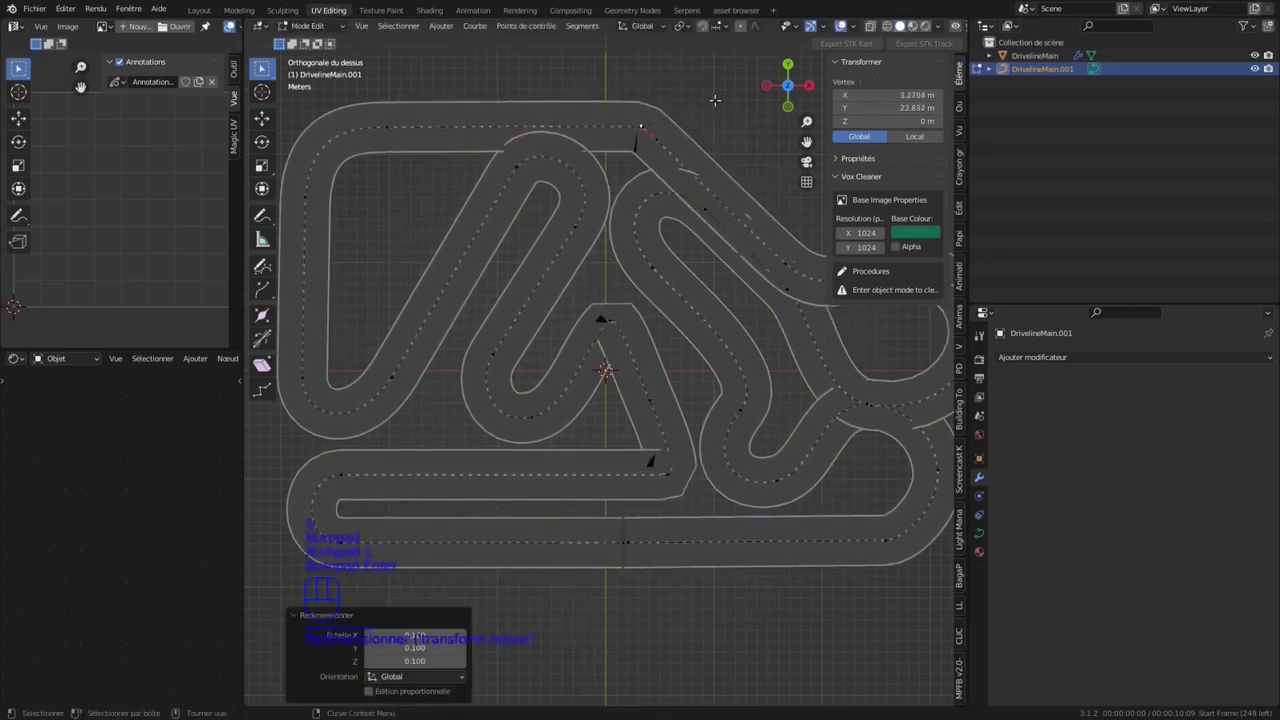
Step: Return the driveline curve to object mode and hide the image editor's toolbar and sidebar
key("Tab")
scroll(580, 366, "down", 3)
middle_click_drag(670, 445, 592, 444, "shift")
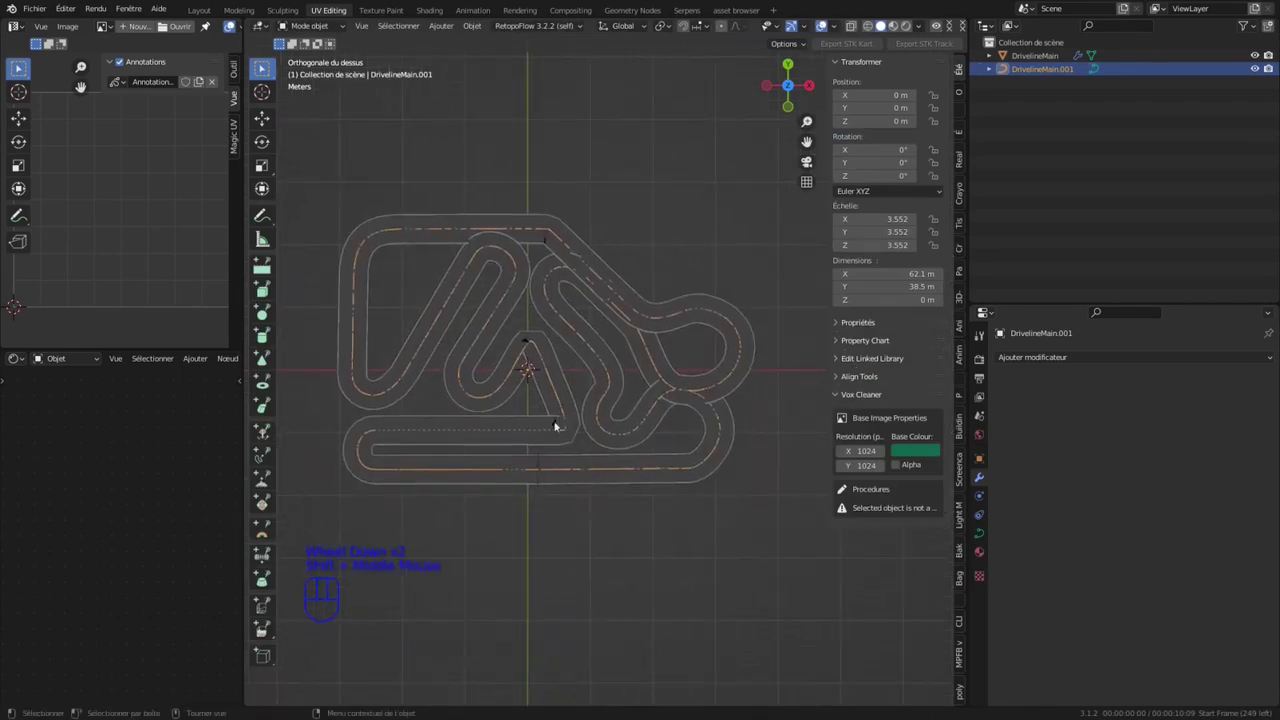
key("n")
key("t")
Step: Display the reference photo th1469169866.jpeg in the image editor and widen that editor to show it fully
left_click(104, 26)
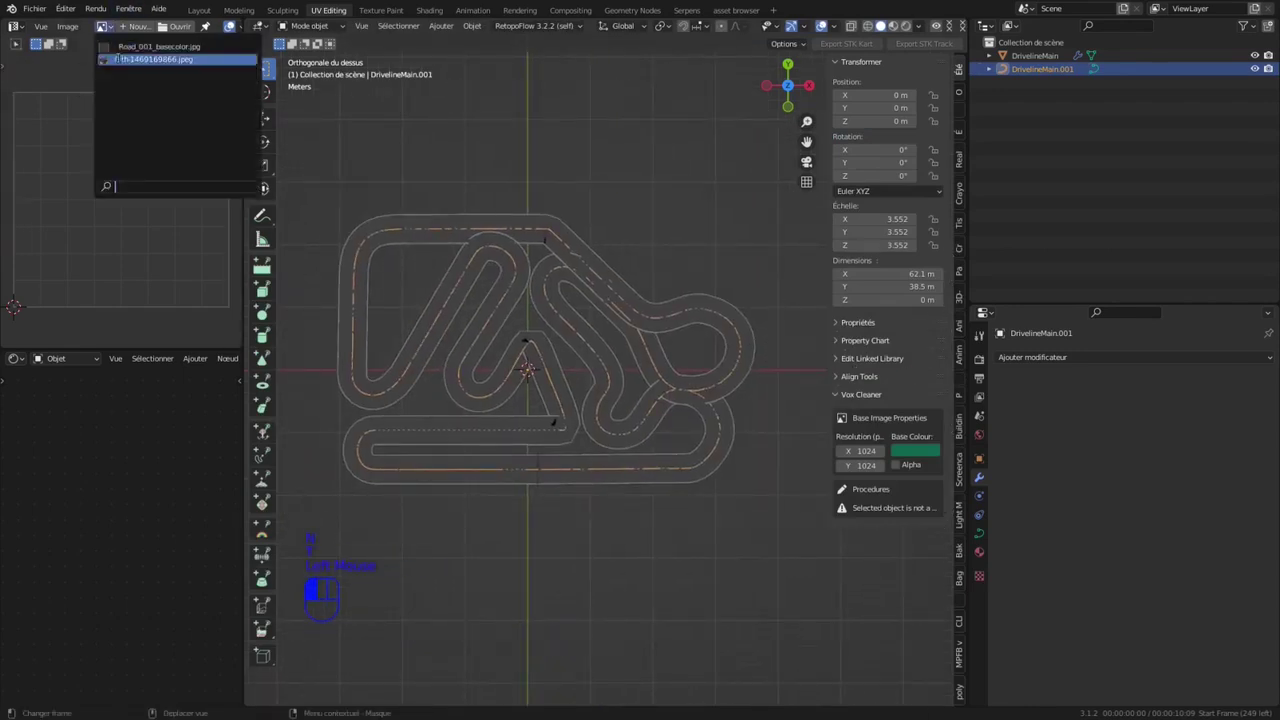
left_click(146, 61)
left_click_drag(244, 190, 259, 180)
left_click_drag(244, 380, 385, 378)
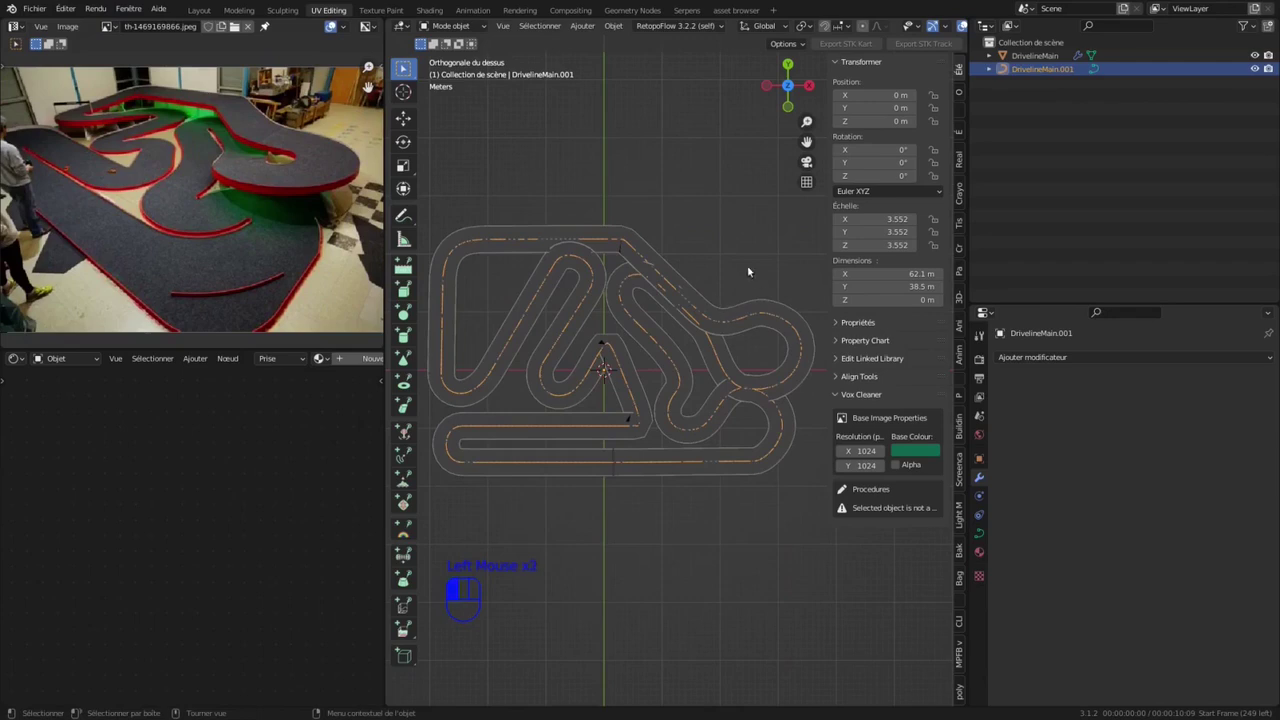
Step: Save the file and raise the selected control point of the DrivelineMain.001 curve, beside the right-hand loop, by 3 m in Z
key("ctrl+s")
middle_click_drag(757, 420, 666, 341)
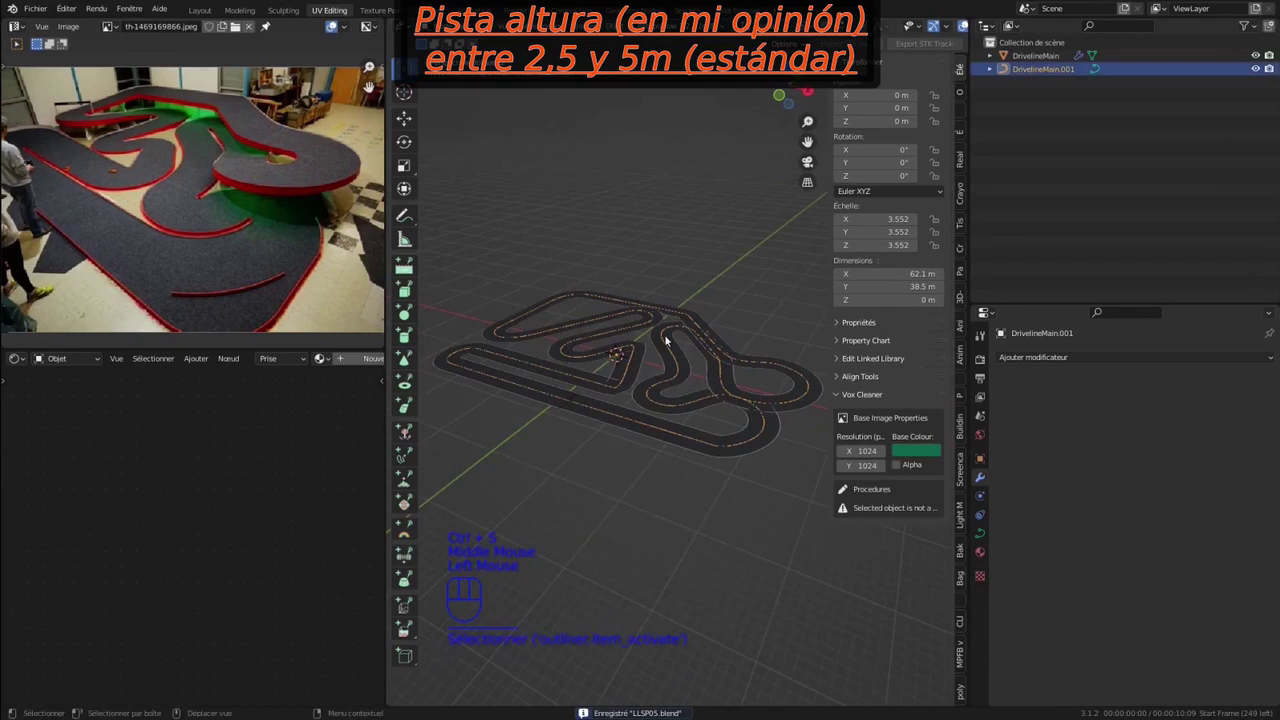
key("Tab")
key("g")
key("z")
key("3")
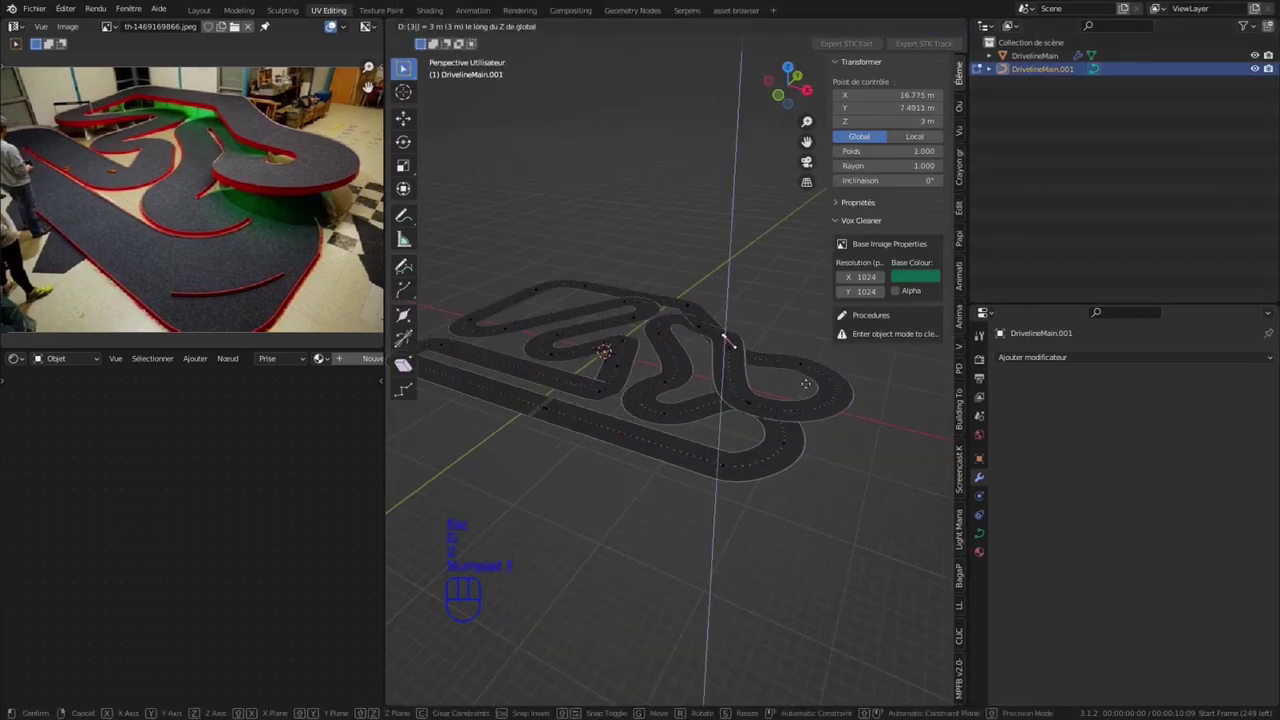
key("Return")
scroll(757, 405, "up", 1)
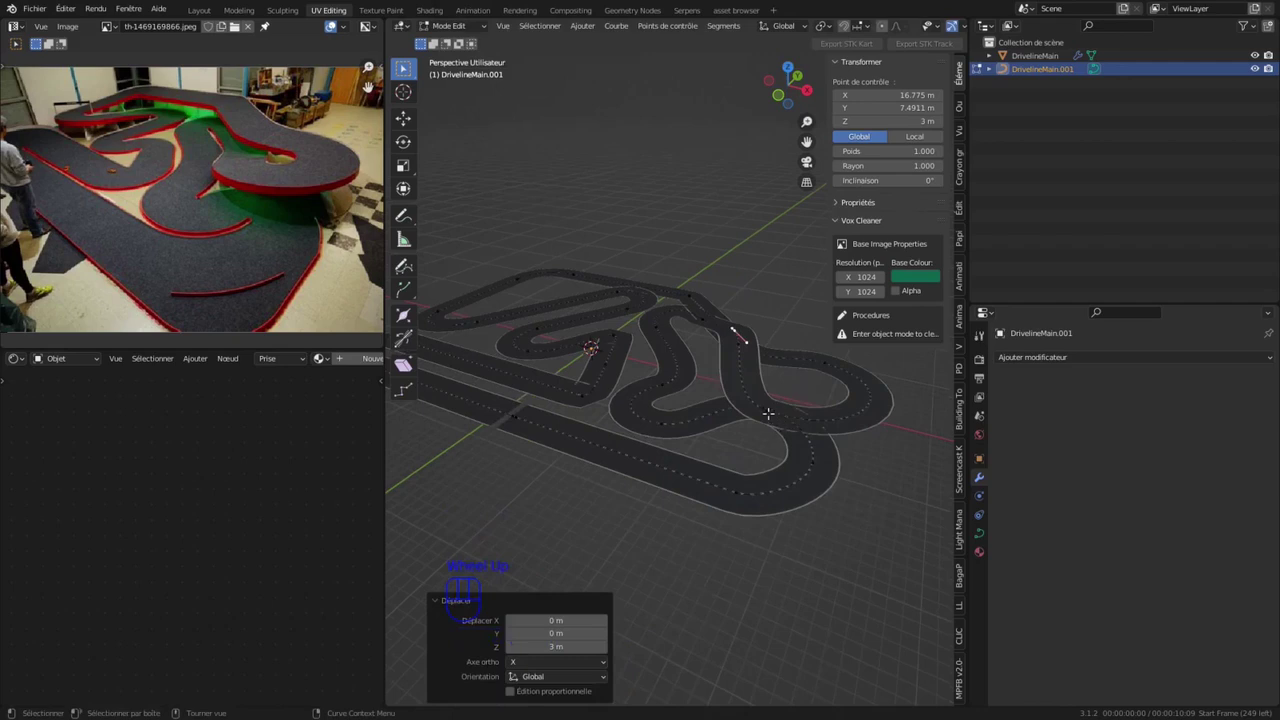
Step: Set the height of the next curve point on the right-hand loop to 2.5 m in Z
left_click(817, 402)
left_click(912, 121)
type("2.5")
key("Return")
Step: Set the Z of the curve control point on the outer diagonal stretch leading to the loop to 5 m
middle_click_drag(860, 395, 600, 417)
middle_click_drag(750, 402, 716, 416)
left_click(716, 416)
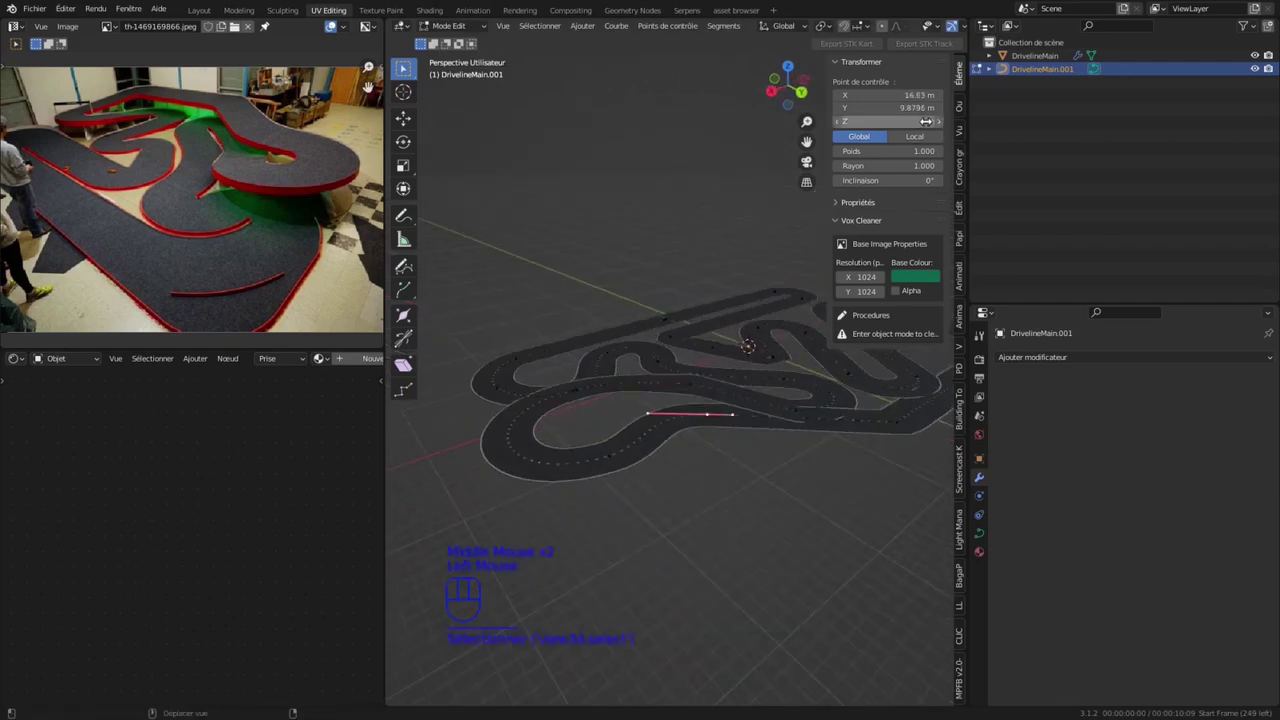
type("5")
key("Return")
Step: Set the Z of the control point at the bend between the diagonal and the back straight to 5 m
left_click(886, 421)
middle_click_drag(886, 421, 590, 470)
scroll(600, 466, "down", 2)
left_click(904, 120)
type("5")
key("Return")
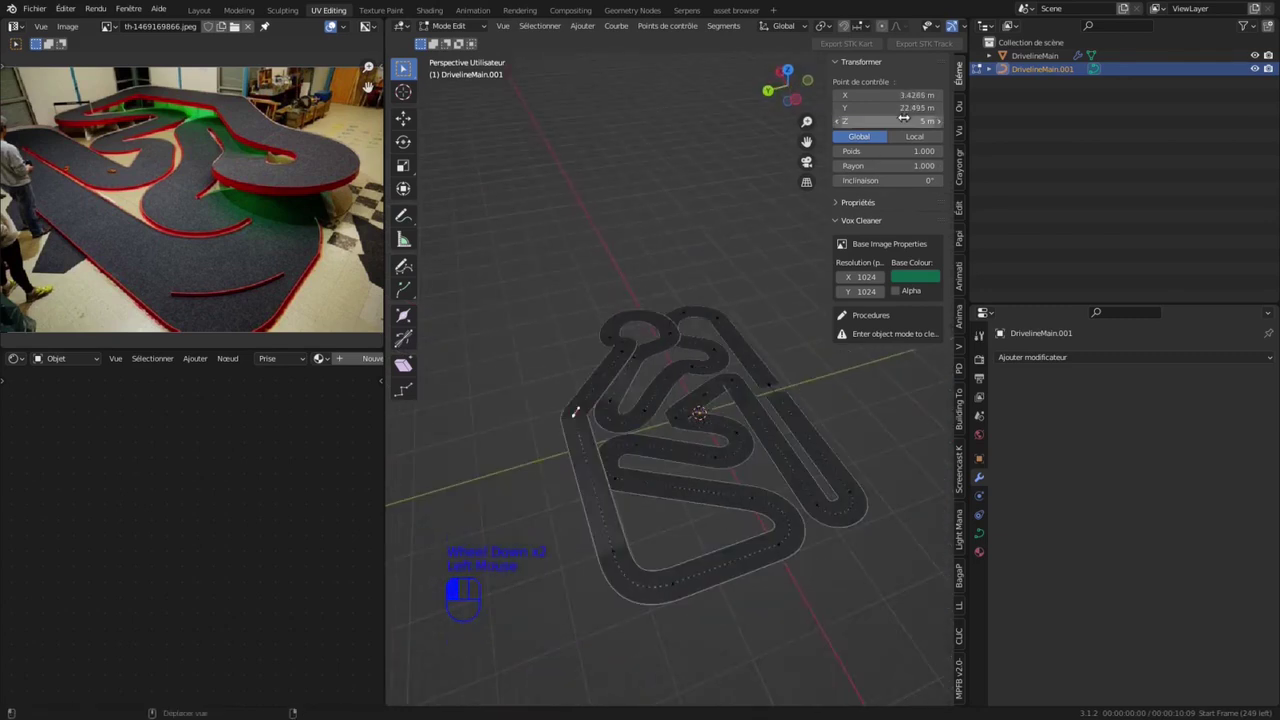
Step: Select the control points around the far outer corners together and set their average Z to 5 m
left_click(613, 550)
left_click(672, 583, "shift")
left_click(888, 121)
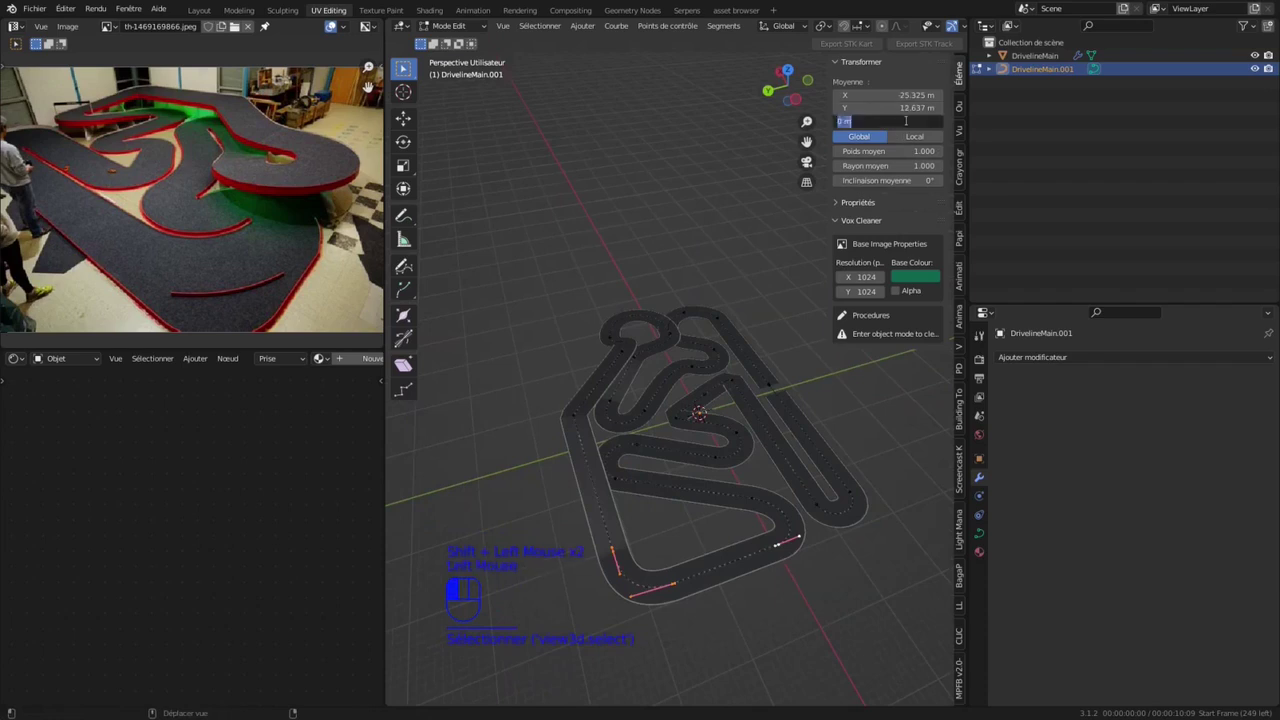
type("5")
key("Return")
Step: Set the Z of the control point leaving the far outer hairpin to 4 m
middle_click_drag(560, 440, 727, 400)
scroll(640, 410, "up", 1)
middle_click_drag(560, 410, 525, 332, "shift")
left_click(527, 390)
left_click(900, 121)
type("4")
key("Return")
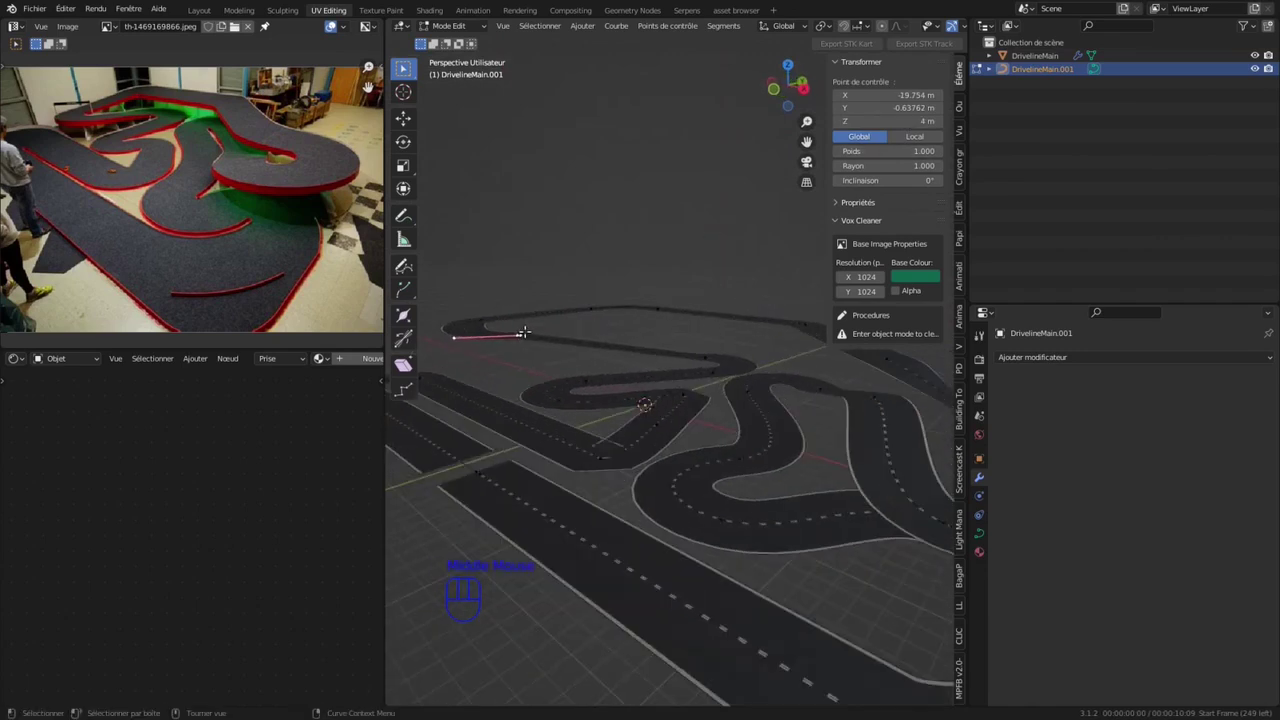
Step: Fine-tune the descent after the far hairpin by setting that control point's handle to 3.95 m in Z
left_click(557, 341)
left_click(520, 337)
key("g")
key("z")
key("Escape")
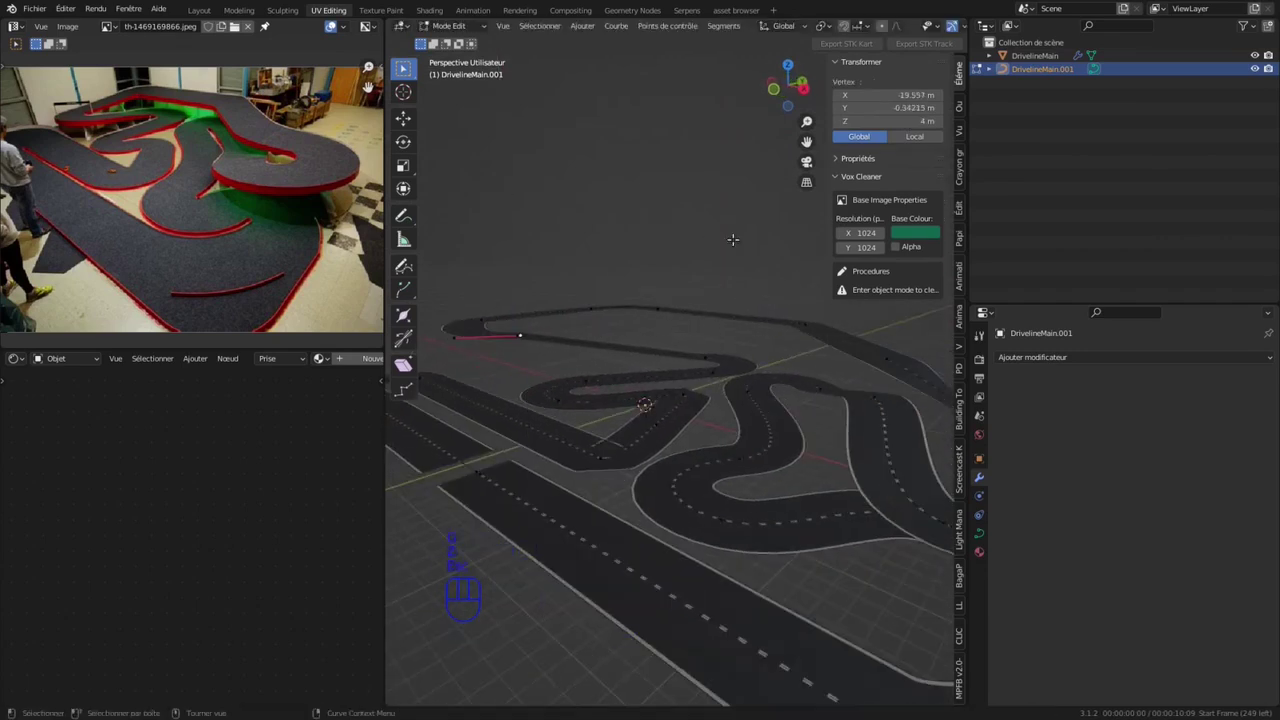
left_click(839, 121)
left_click(939, 122)
middle_click_drag(630, 398, 760, 365)
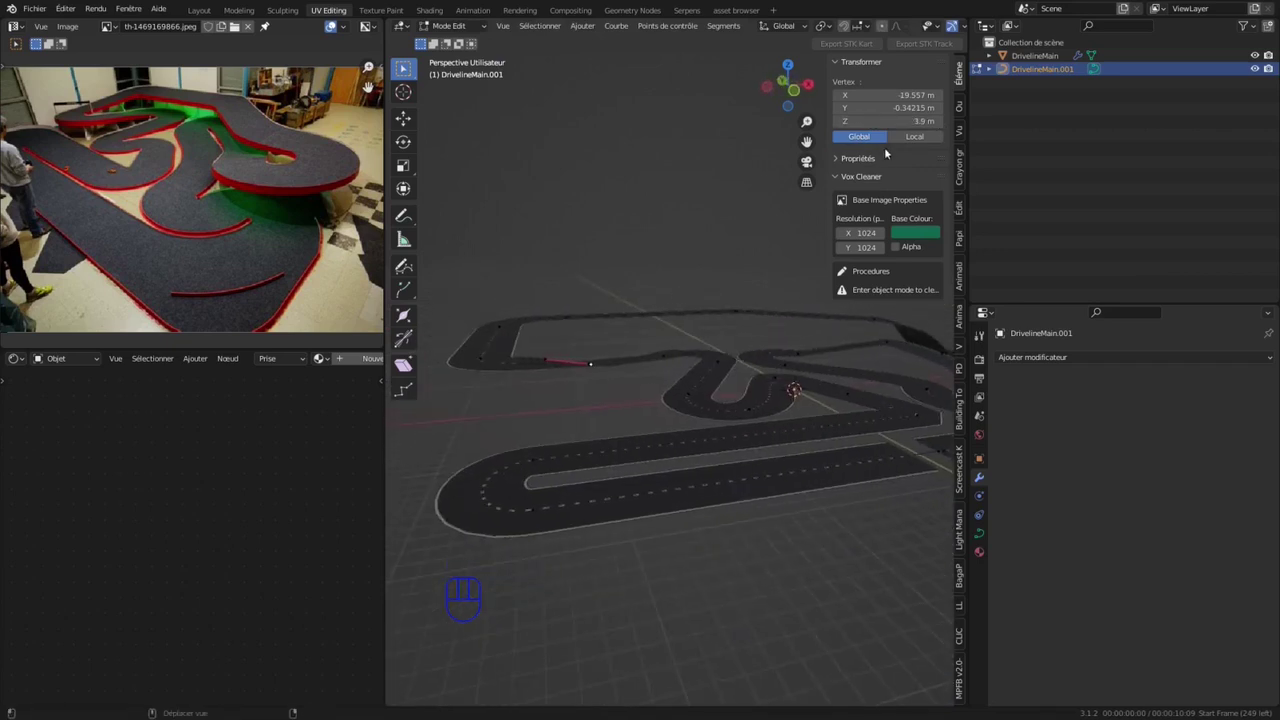
left_click(896, 121)
type("3.95")
key("Return")
middle_click_drag(898, 470, 794, 400)
scroll(760, 540, "down", 2)
left_click(794, 400)
left_click(802, 461)
left_click(897, 122)
type("3")
key("Return")
key("ctrl+z")
Step: Set the Z of the control point on the outer side of the right-hand loop to 3 m
double_click(904, 121)
left_click(904, 121)
type("3")
key("Return")
left_click(886, 432)
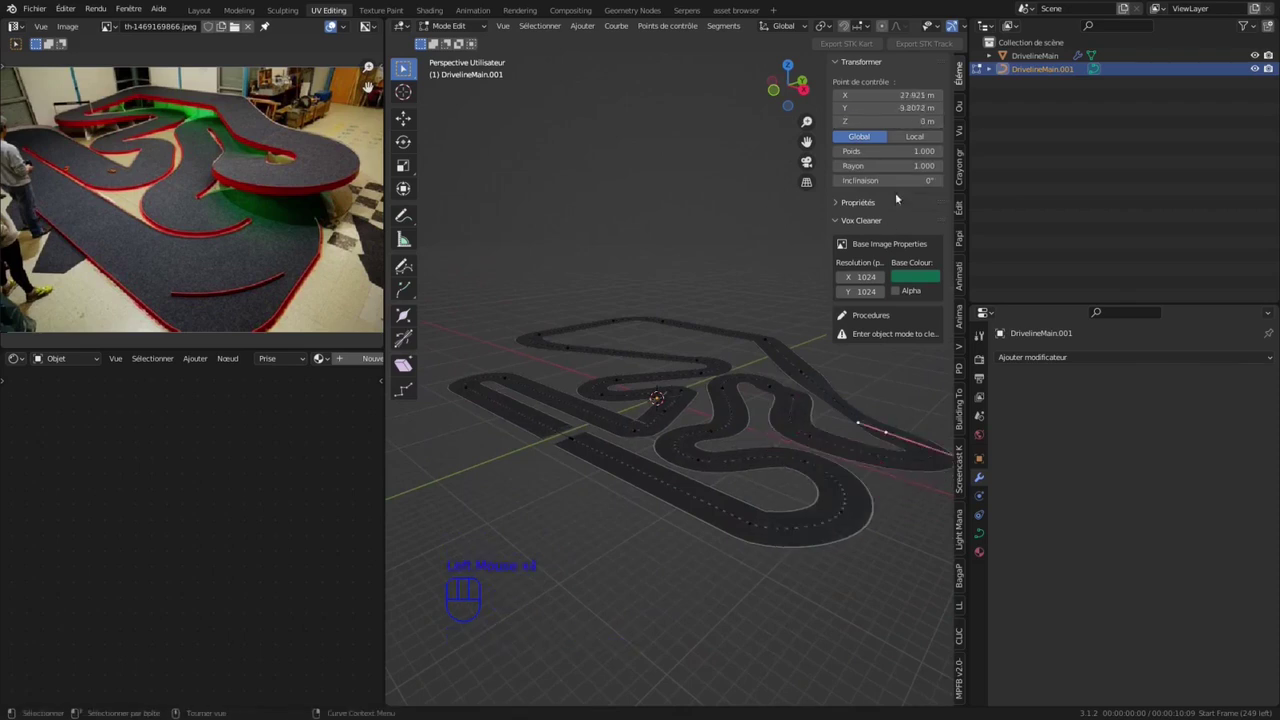
left_click(920, 122)
type("3")
key("Return")
left_click(801, 372)
left_click(905, 121)
key("Escape")
key("ctrl+z")
left_click(875, 372)
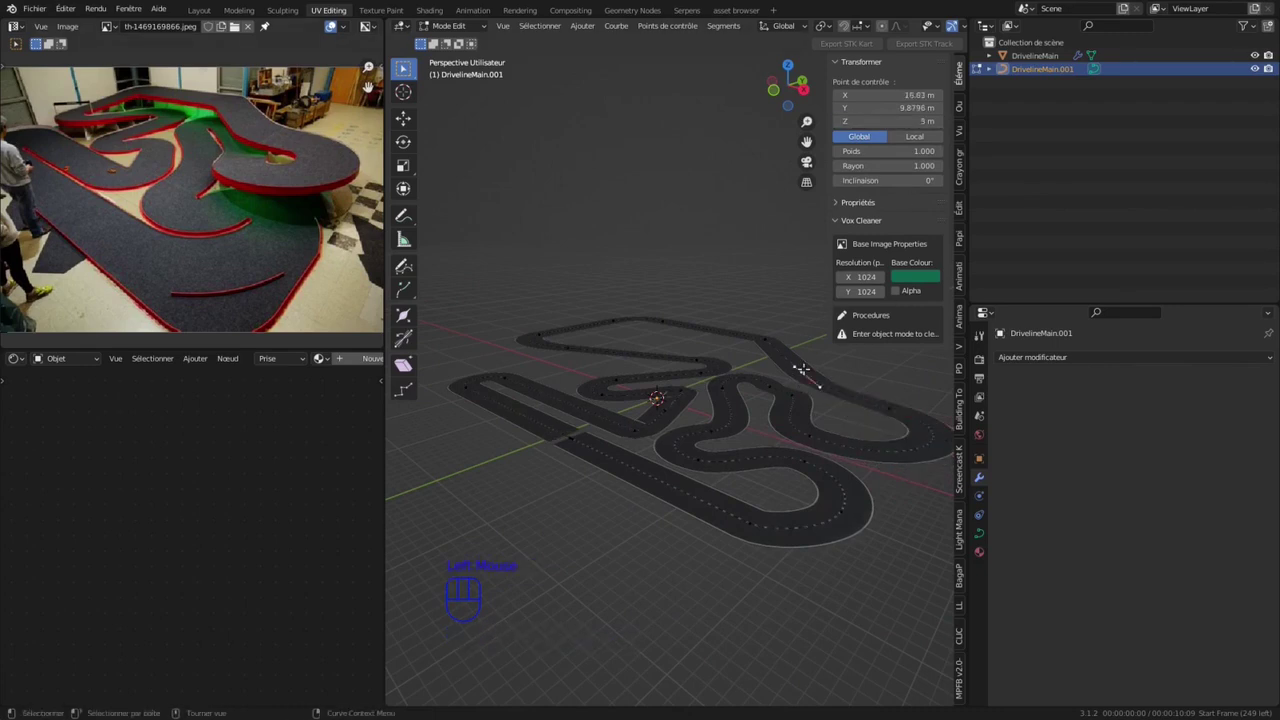
Step: Raise the loop control point at X 24.55 m to 3.2 m in Z and nudge its outer handle upward
left_click(893, 409)
middle_click_drag(880, 405, 794, 409)
left_click(790, 383)
left_click_drag(857, 121, 920, 121)
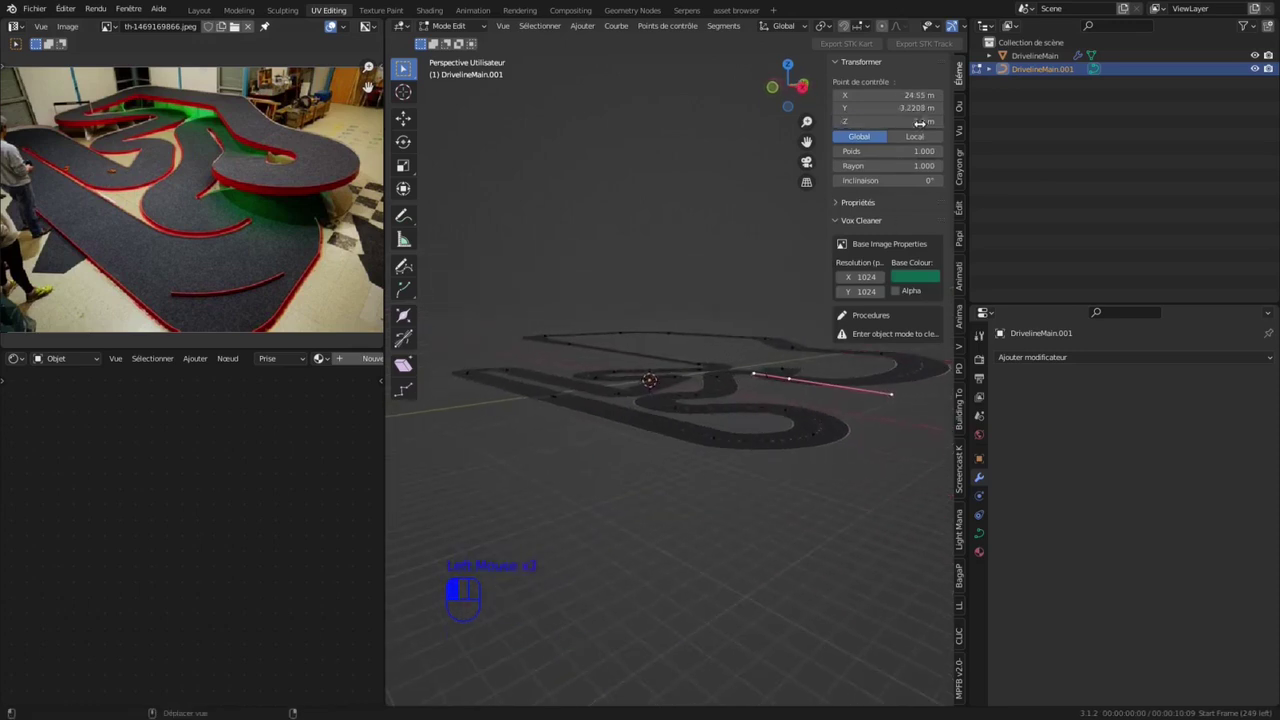
left_click(891, 395)
left_click(936, 121)
left_click(936, 121)
Step: Set the Z of the loop control point at X 24.55 m to 3.5 m
middle_click_drag(876, 343, 822, 471)
scroll(712, 460, "up", 4)
left_click(817, 454)
scroll(817, 454, "down", 1)
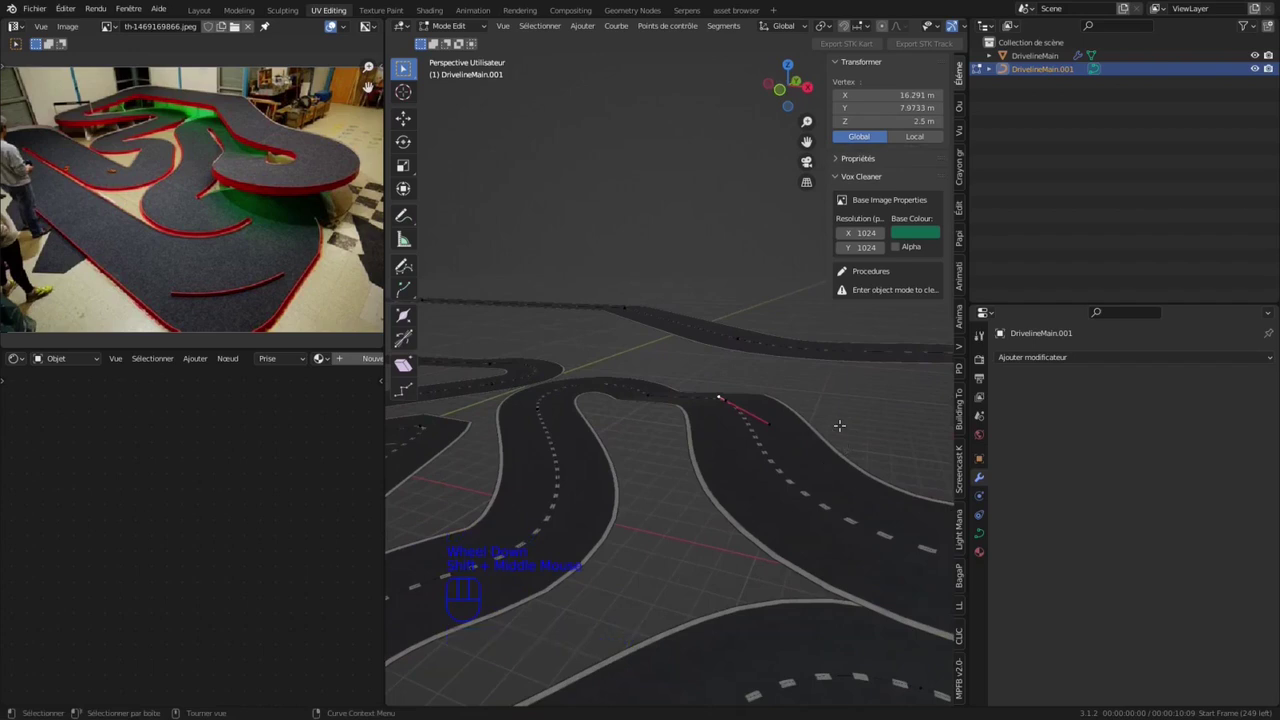
scroll(800, 445, "down", 1)
left_click(776, 434)
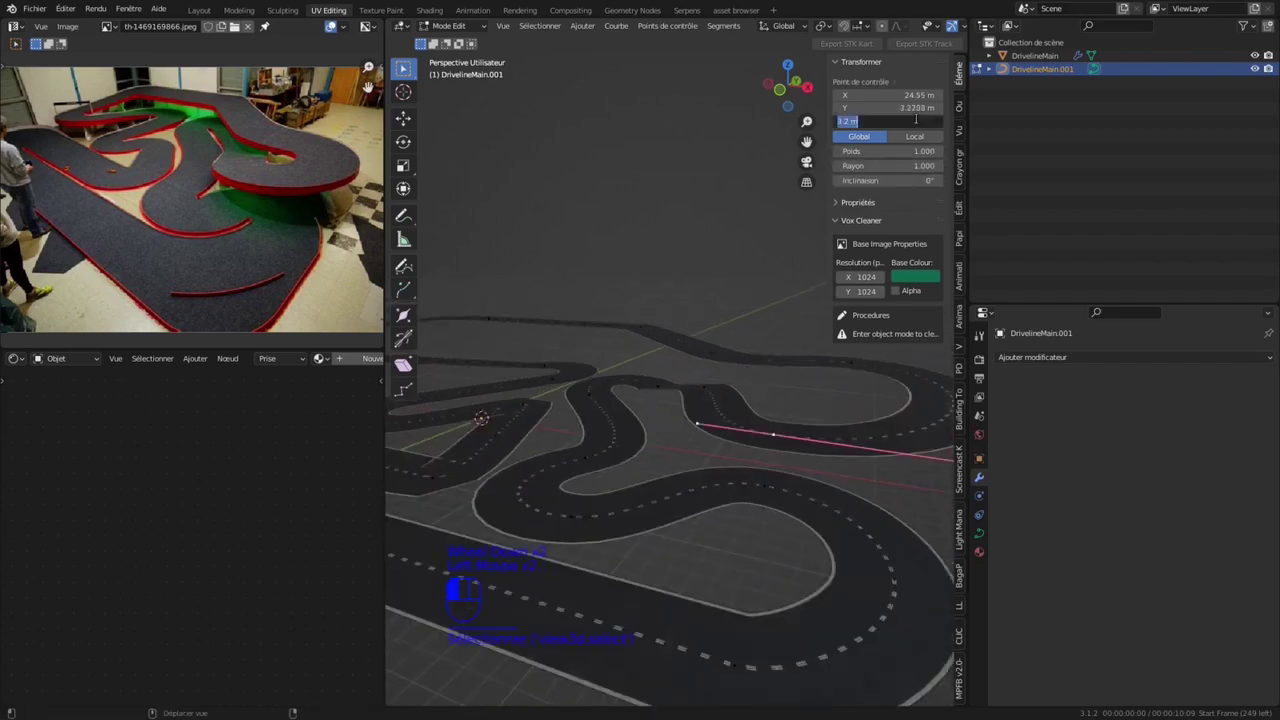
type("3.5")
key("Return")
Step: Lower the handle of the control point at the end of the loop's ramp to 2.4 m in Z
scroll(786, 400, "up", 3)
middle_click_drag(737, 451, 616, 400, "shift")
scroll(692, 447, "down", 1)
left_click(616, 400)
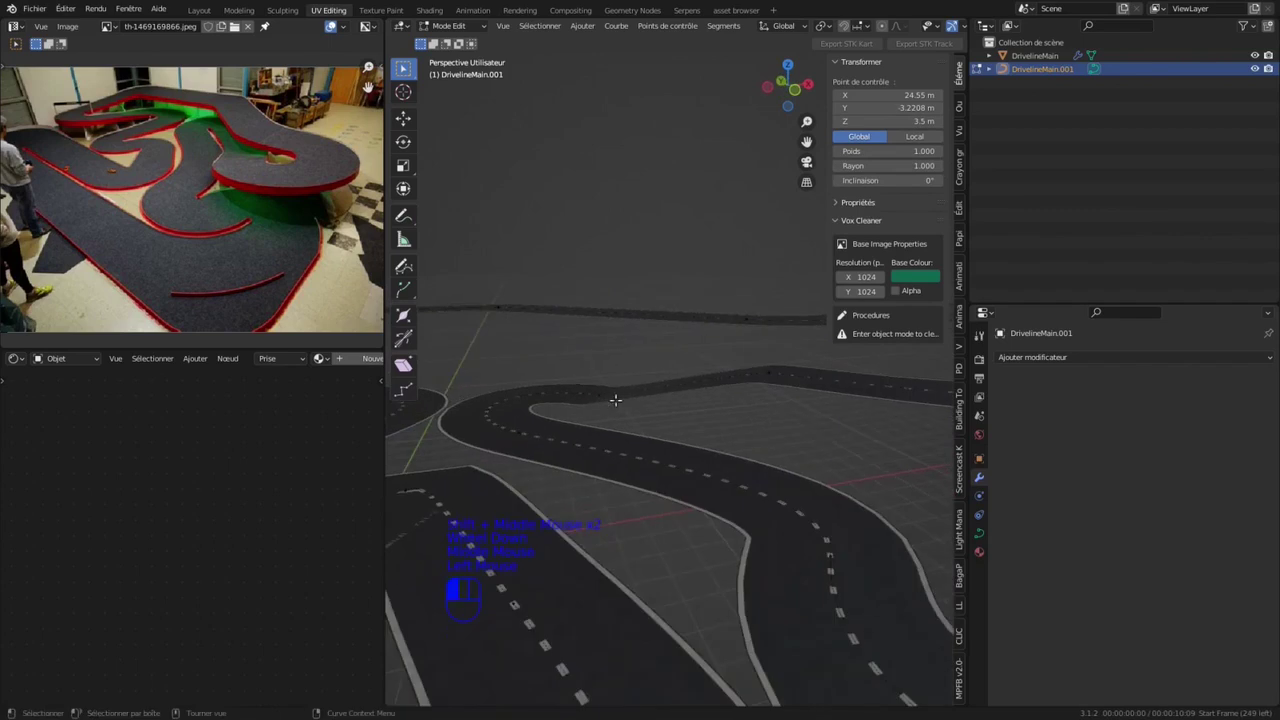
left_click(756, 375)
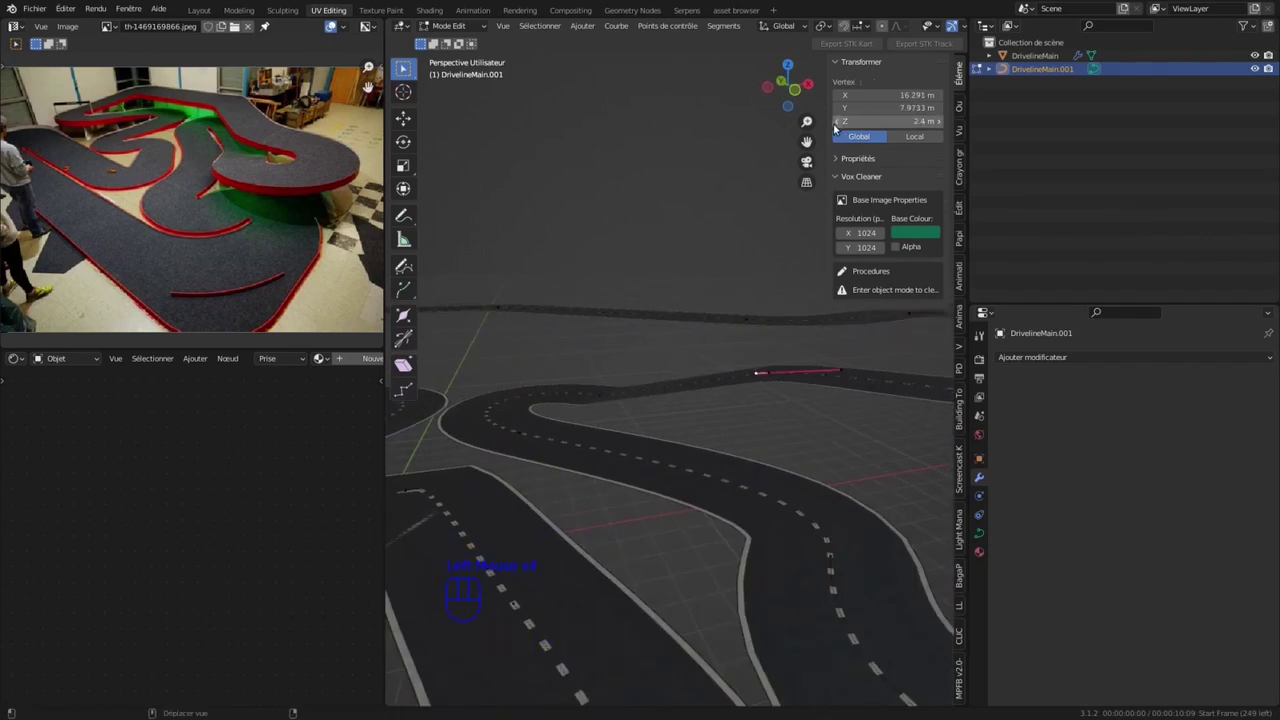
scroll(766, 443, "down", 4)
scroll(766, 443, "up", 1)
left_click(730, 372)
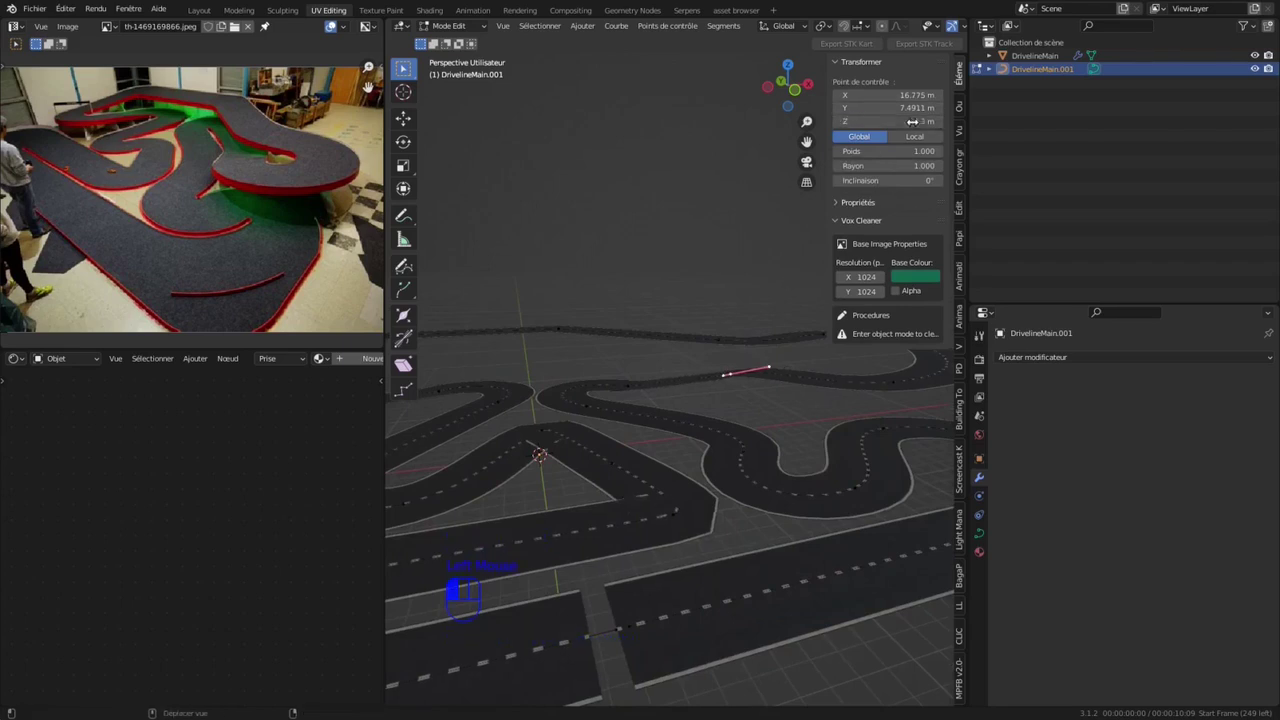
Step: Leave curve editing, save the file and hide the viewport's transform sidebar
scroll(668, 415, "up", 2)
middle_click_drag(631, 582, 691, 423, "shift")
key("Tab")
key("ctrl+s")
left_click(621, 388)
scroll(645, 380, "down", 2)
key("n")
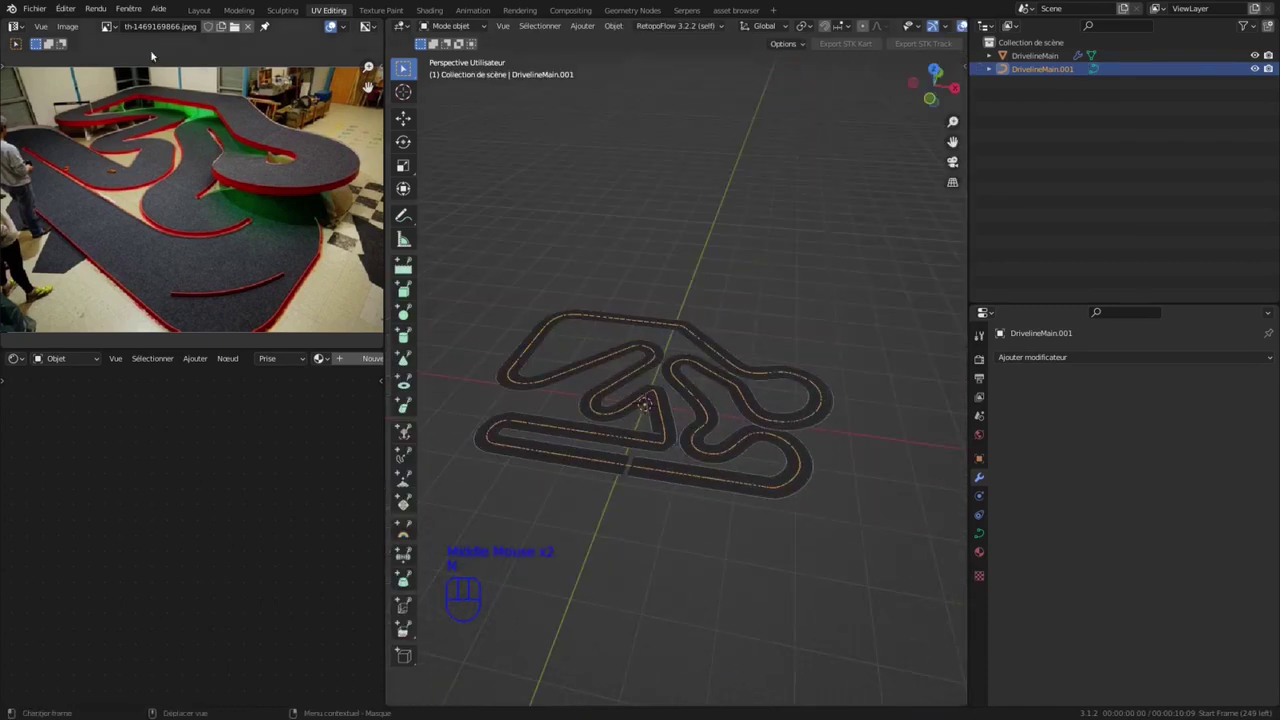
Step: Unlink the reference photo from the image editor and widen the 3D viewport on both sides
left_click(249, 26)
left_click_drag(385, 180, 326, 180)
left_click_drag(971, 170, 1117, 170)
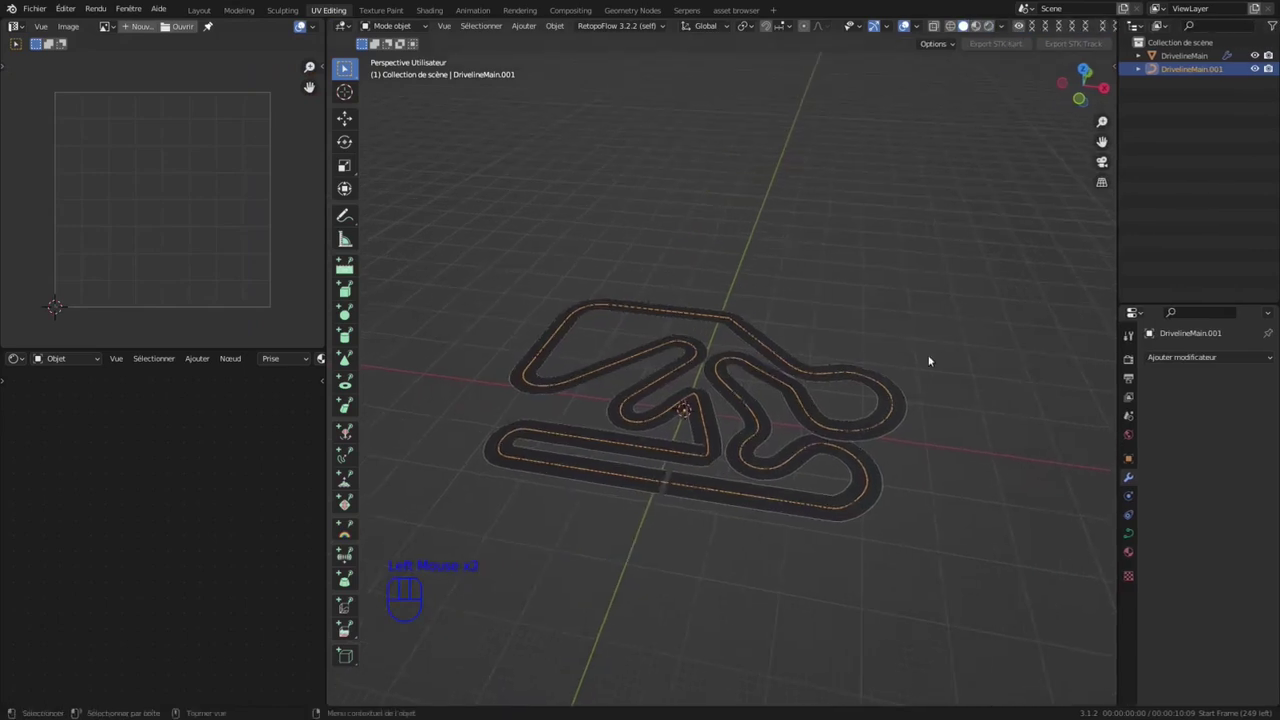
Step: Open the DrivelineMain road mesh for editing and view the track from above
left_click(715, 498)
key("Tab")
scroll(715, 498, "up", 4)
left_click(716, 498)
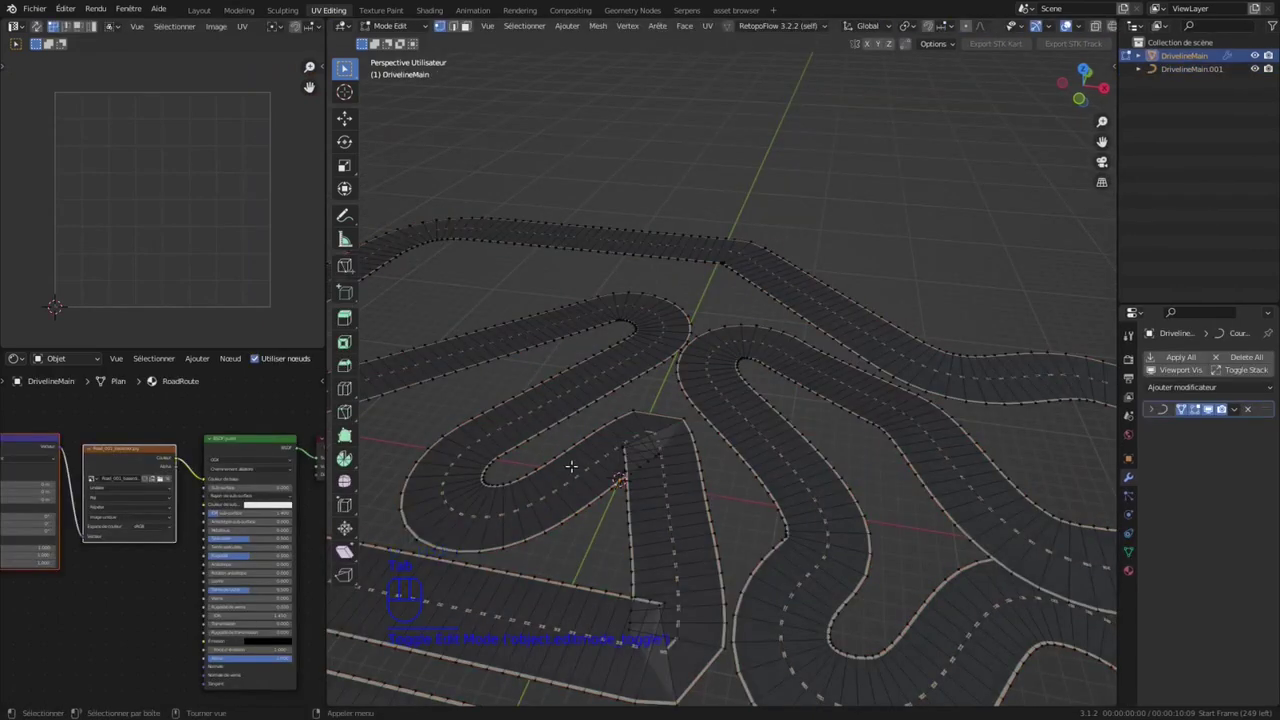
scroll(571, 466, "down", 5)
left_click(1083, 72)
Step: In edge selection mode, select the two cross edges bounding the start-line strip on the lower straight and frame them
left_click_drag(711, 617, 723, 643)
key("2")
left_click(714, 623)
left_click(719, 624, "shift")
key("KP_Decimal")
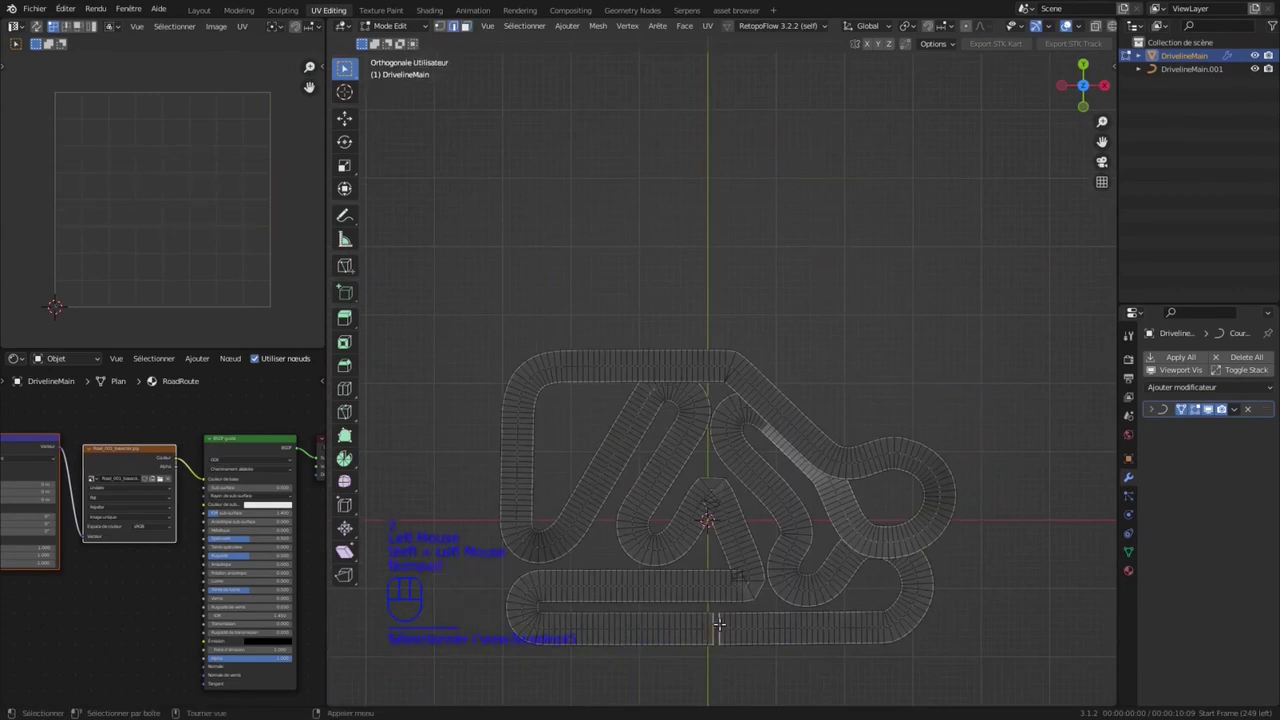
key("KP_Decimal")
left_click(773, 343)
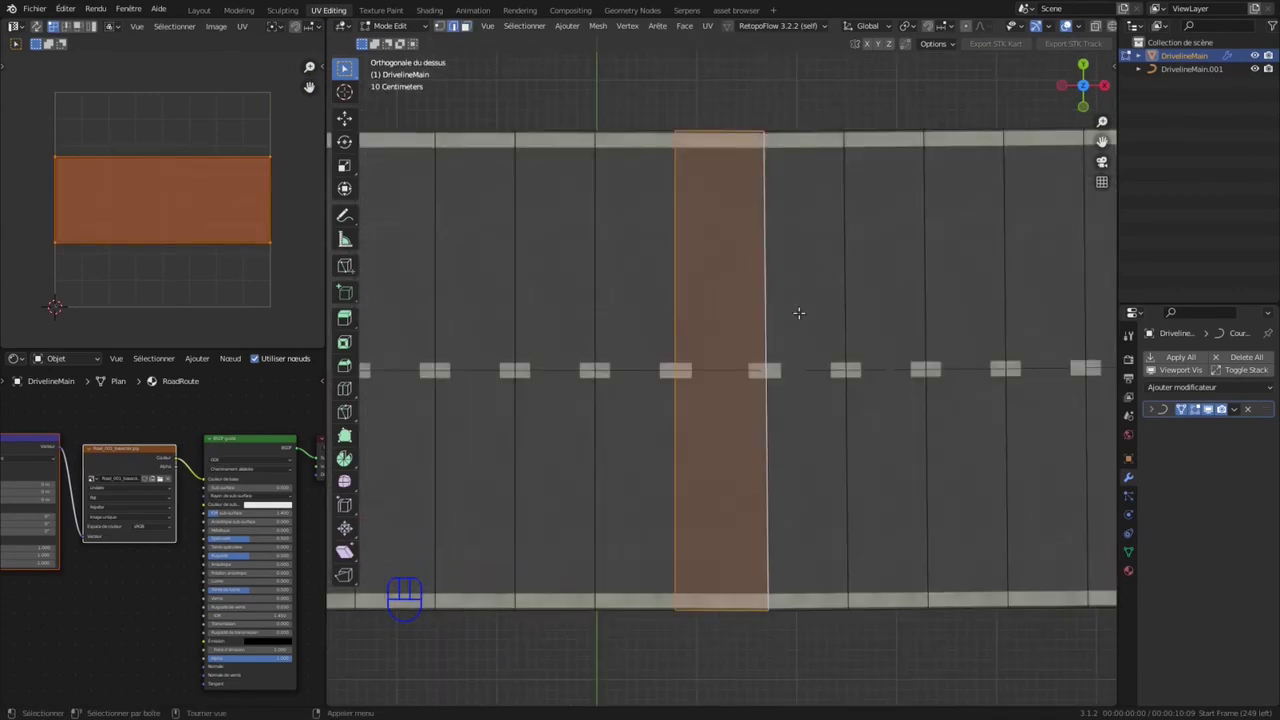
Step: Assign the ZoneStart material to the selected start-line strip
left_click(1128, 570)
left_click(1180, 373)
left_click(1163, 435)
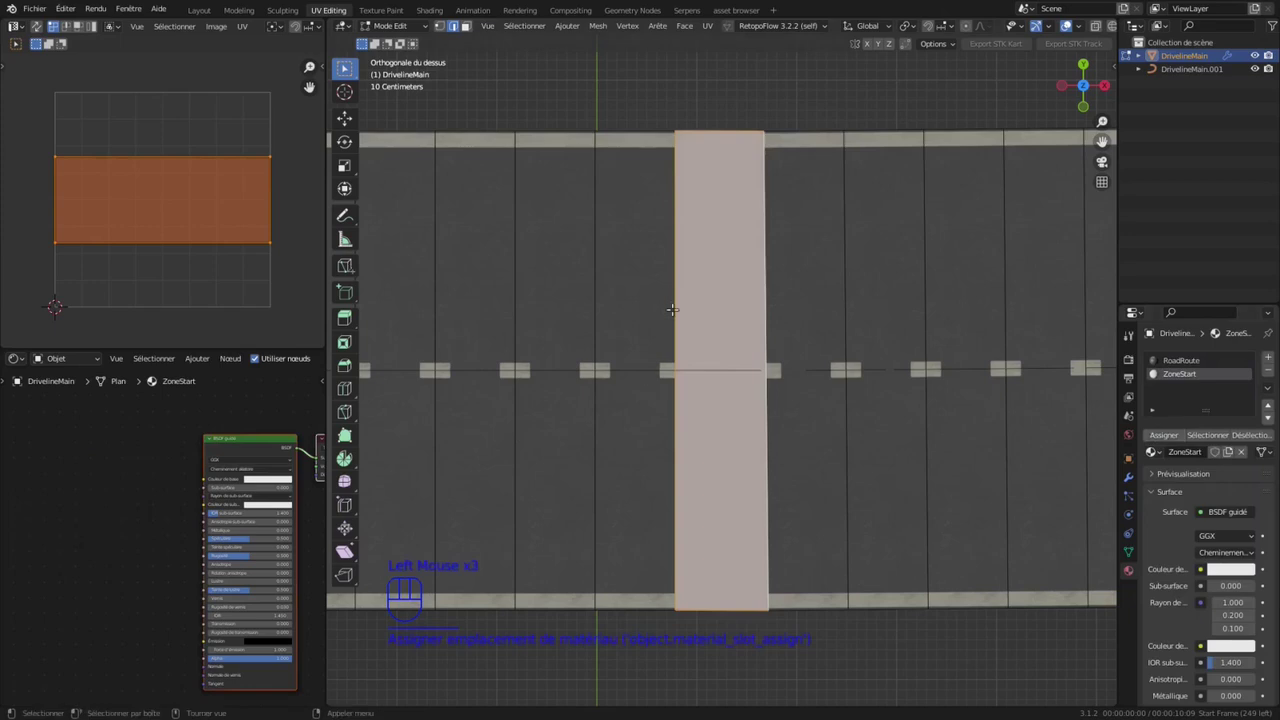
Step: Add an image texture with mapping nodes to the ZoneStart shader and position the new nodes
left_click(222, 450)
key("ctrl+t")
key("g")
left_click(178, 505)
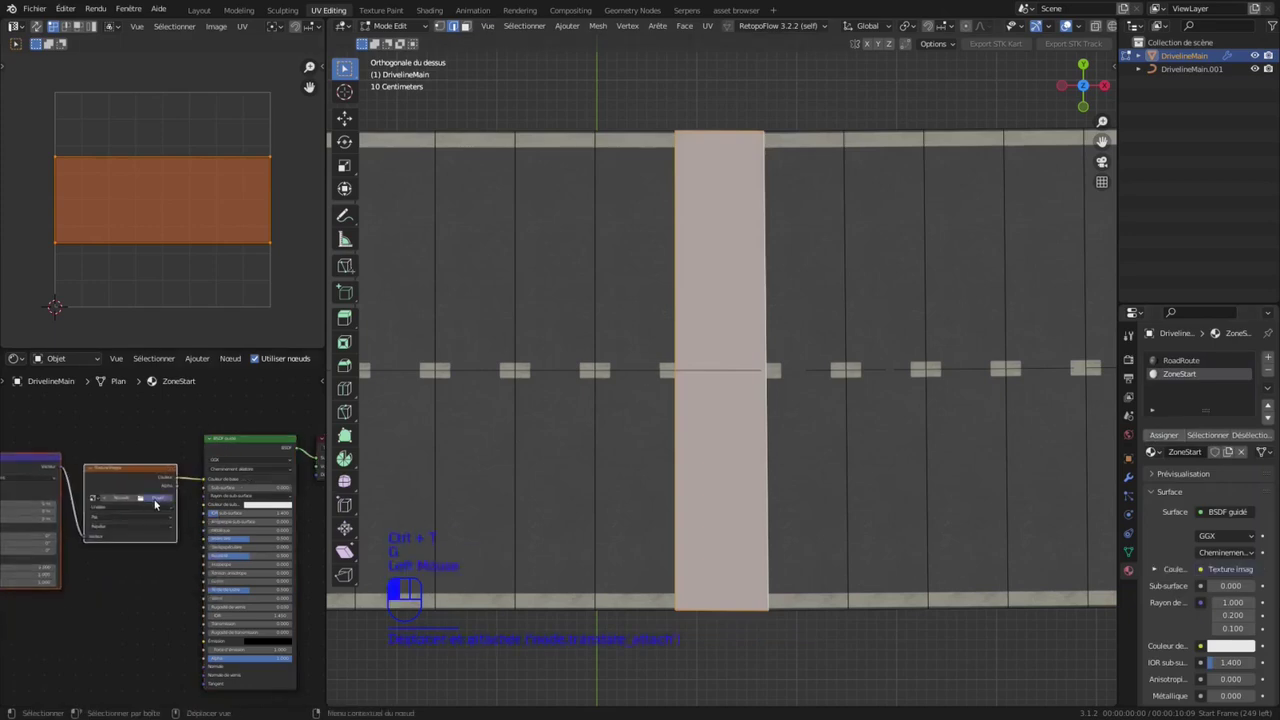
Step: Load city_checker.png from the textures folder into the ZoneStart image texture
left_click(156, 498)
scroll(851, 160, "down", 1)
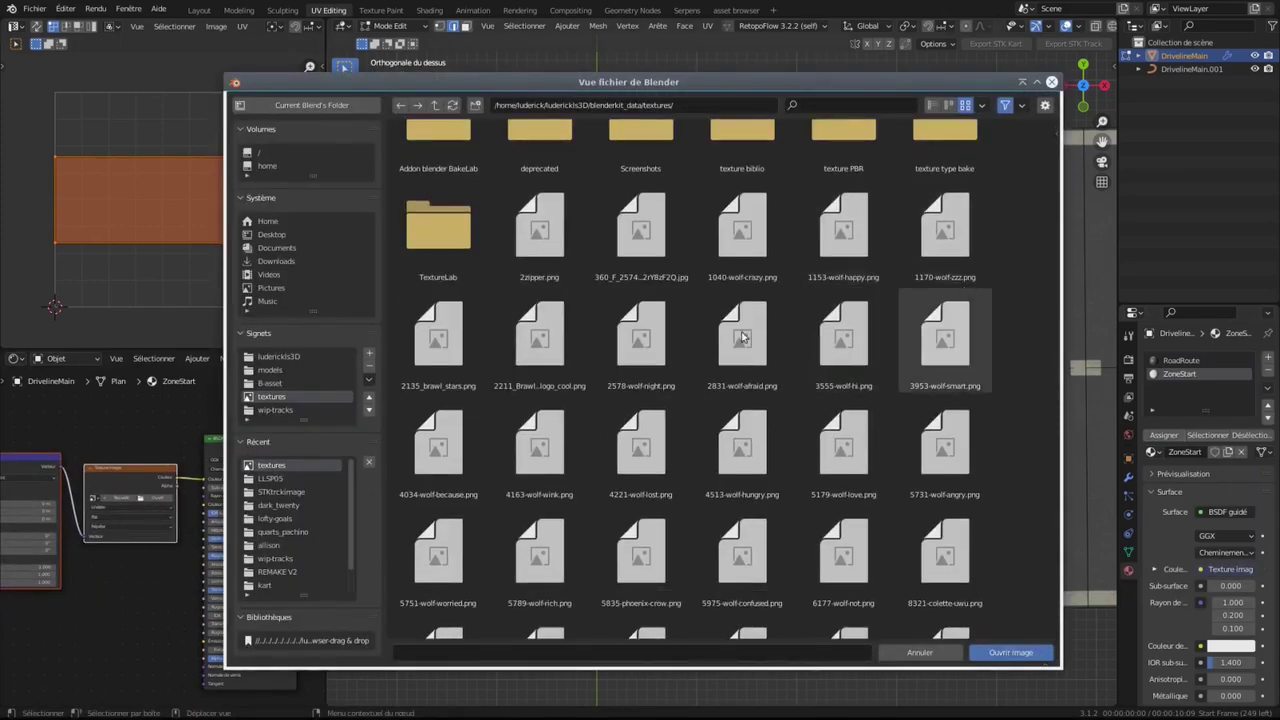
scroll(958, 233, "down", 7)
scroll(958, 234, "down", 15)
left_click(944, 365)
scroll(915, 580, "down", 2)
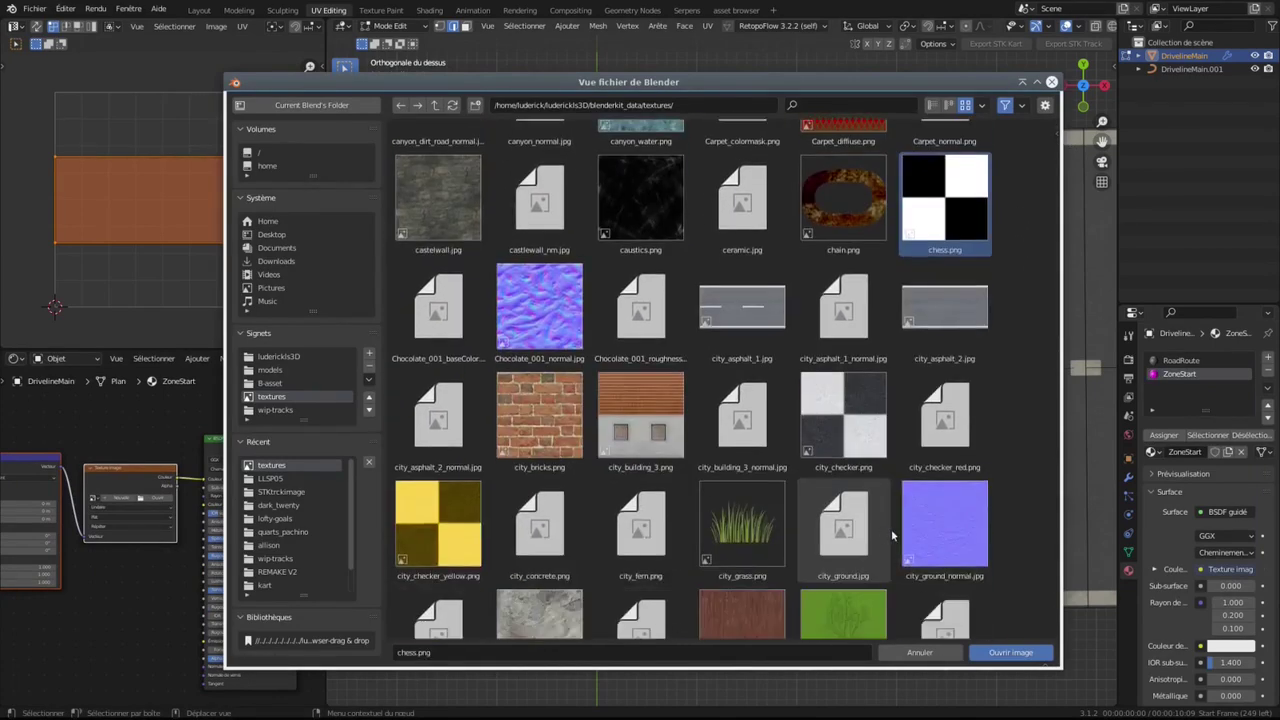
scroll(891, 529, "down", 5)
left_click(844, 175)
left_click(1010, 652)
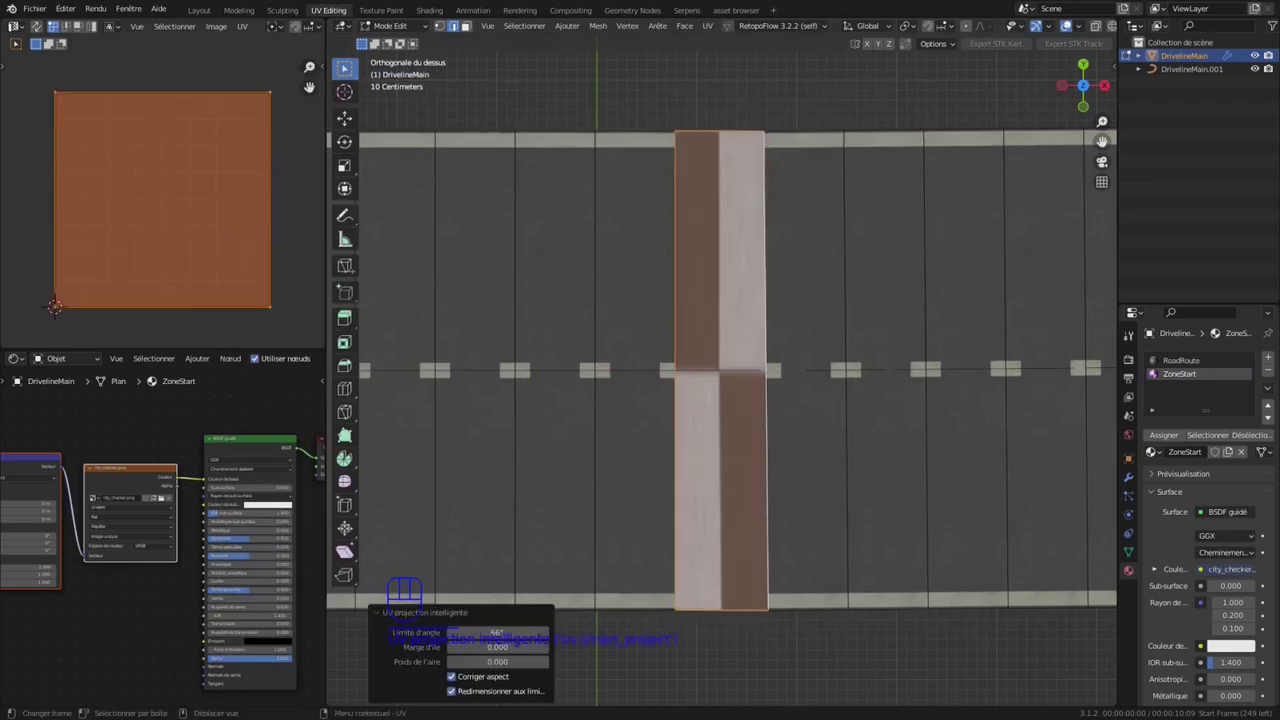
Step: Unwrap the start strip with Smart UV Project and scale its UVs by 5 along X
key("s")
key("x")
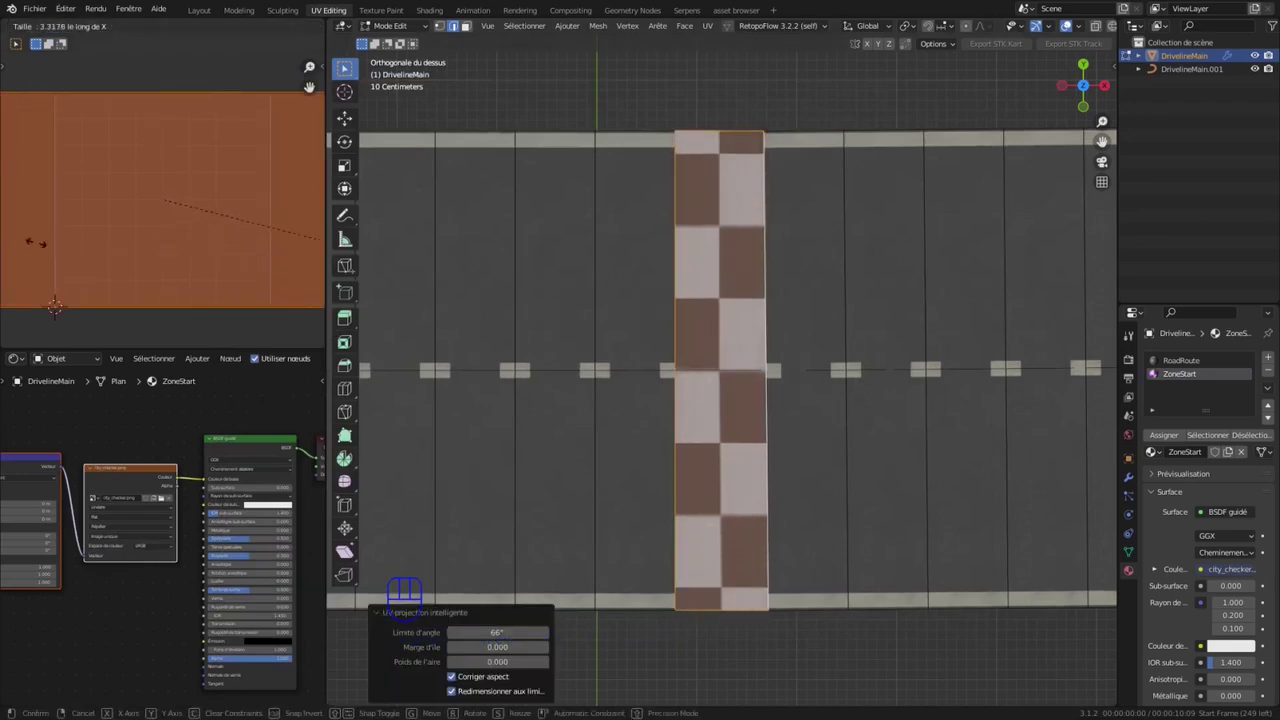
left_click(115, 234)
left_click(22, 339)
left_click(141, 278)
type("5")
key("Return")
Step: Scale the start strip's UVs uniformly by 2 and leave mesh editing
key("s")
key("KP_2")
key("Return")
scroll(179, 205, "down", 7)
scroll(179, 205, "up", 1)
key("Tab")
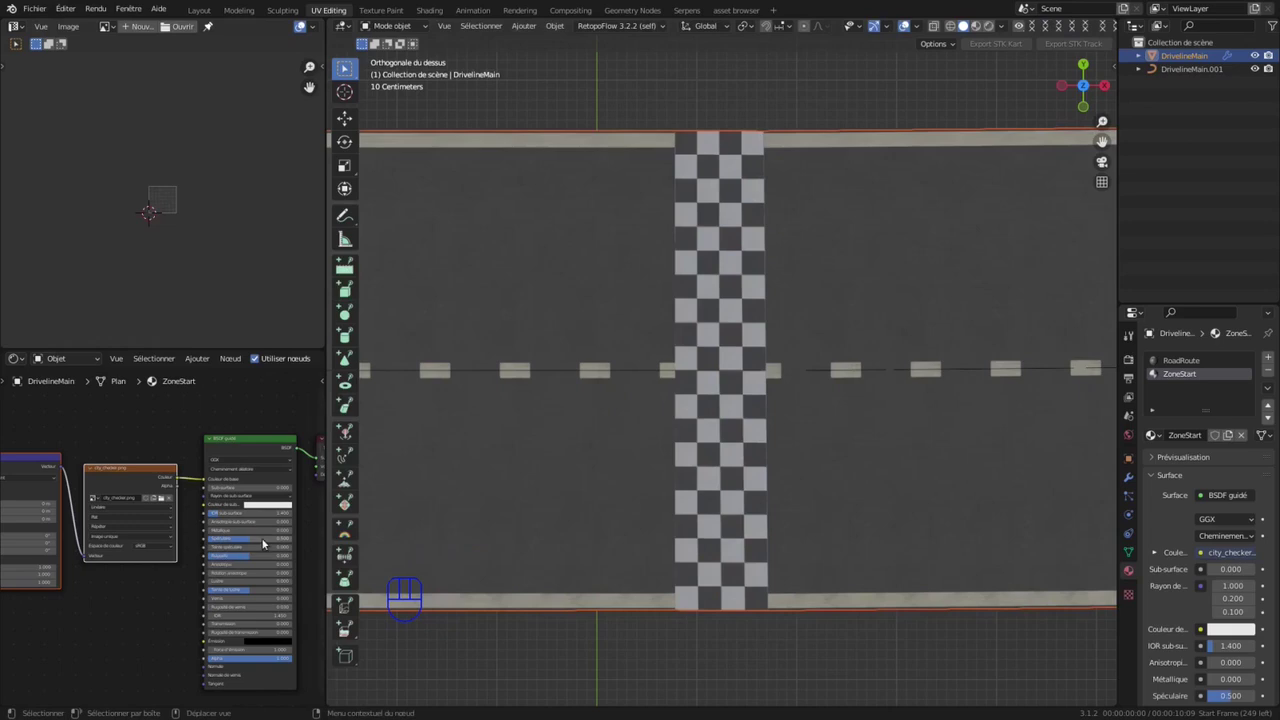
Step: Adjust the specular and roughness values of the ZoneStart shader and save the file
left_click_drag(239, 554, 208, 539)
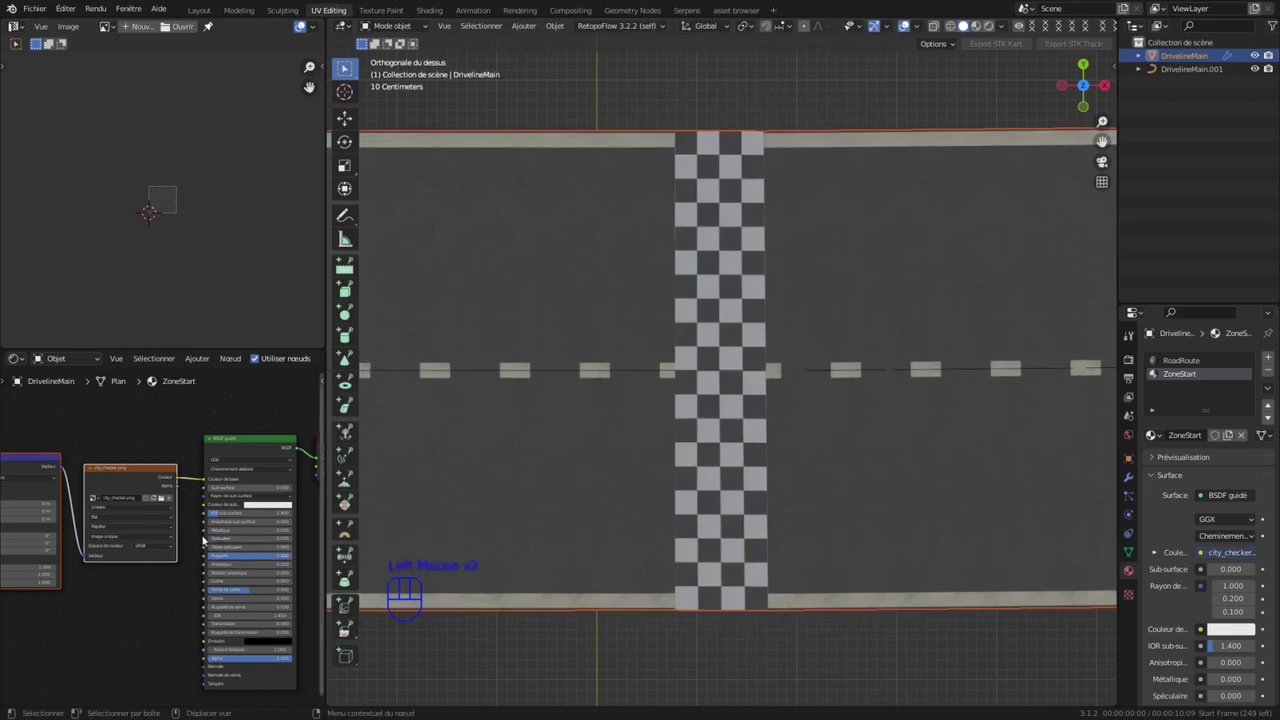
left_click(231, 541)
double_click(245, 551)
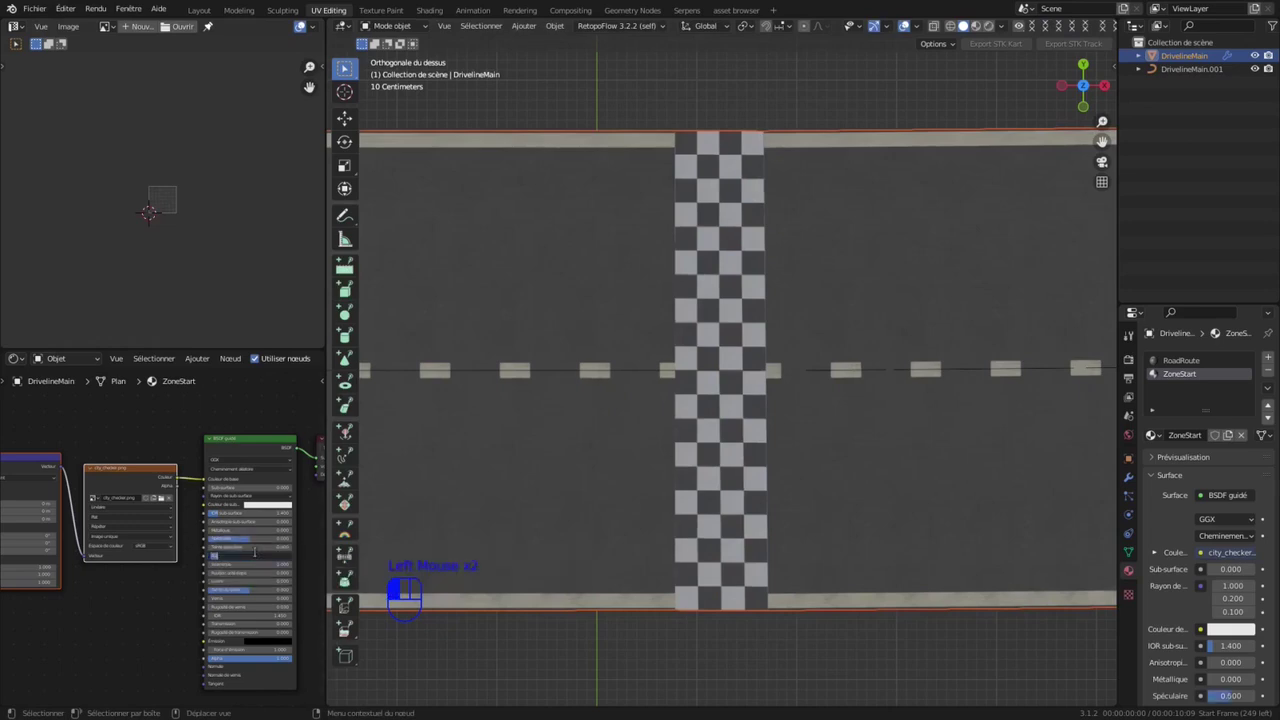
scroll(760, 525, "down", 5)
key("ctrl+s")
scroll(738, 208, "down", 5)
scroll(738, 208, "down", 3)
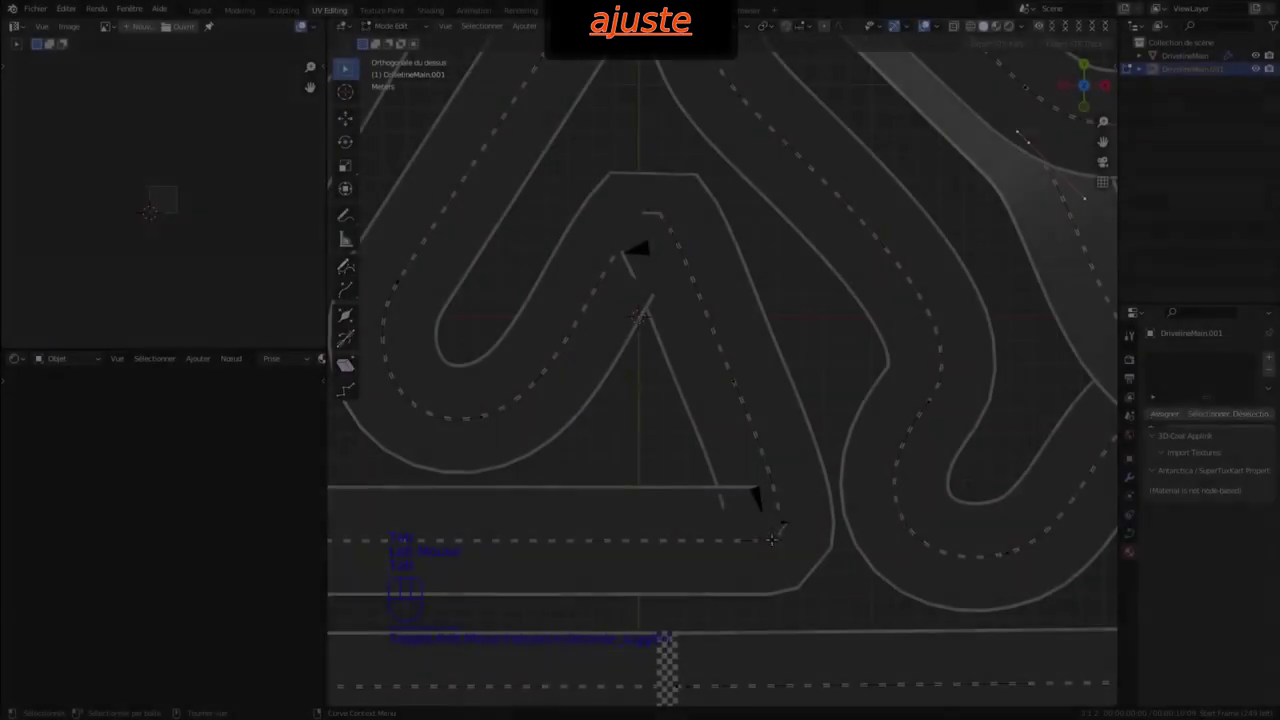
Step: Shift the sharp lower corner's control point along negative X and scale its handles by about 4.195 to smooth the bend
key("g")
key("x")
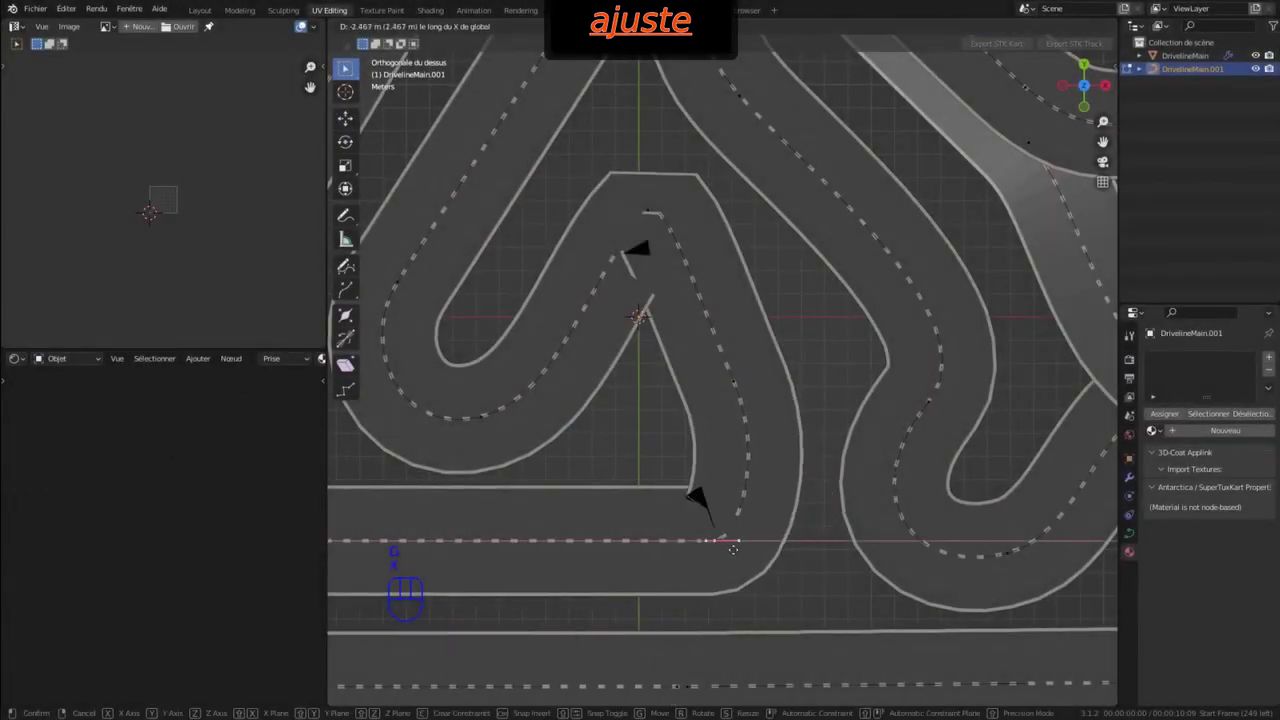
left_click(719, 549)
key("s")
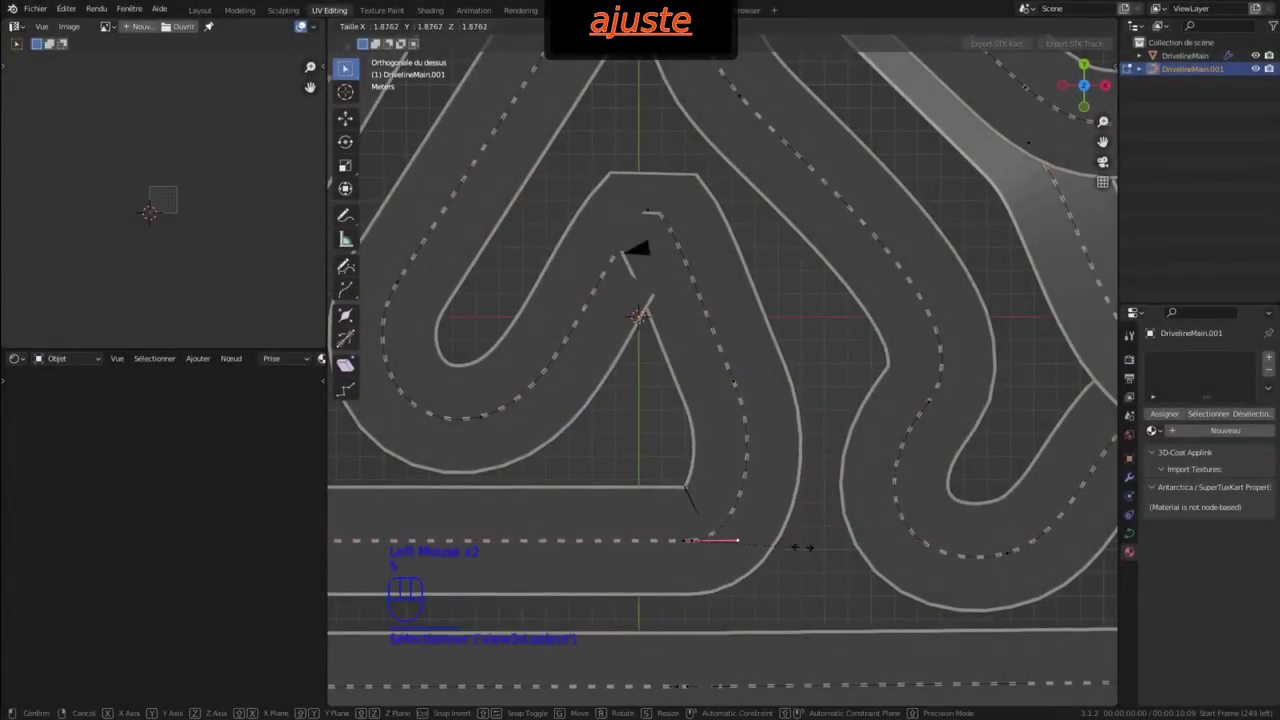
left_click(905, 545)
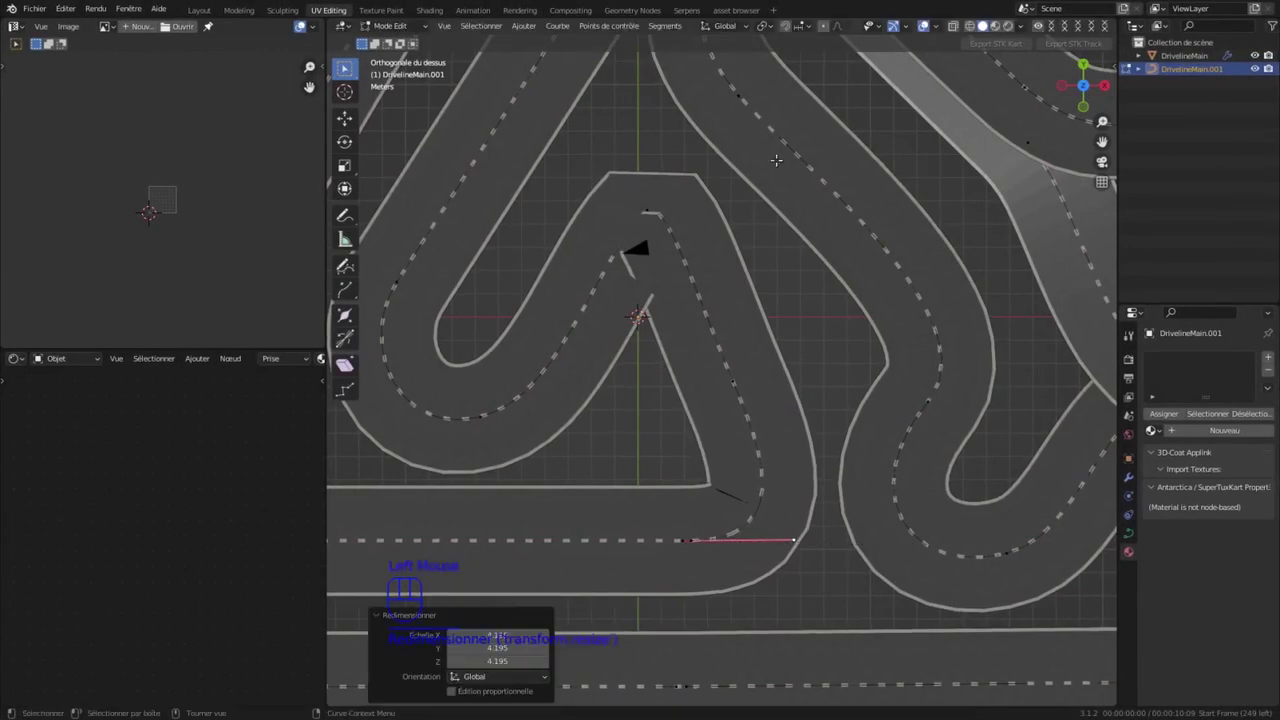
Step: Show the wireframe overlay and shorten the outer handle of the lower corner's control point
left_click(935, 29)
left_click(853, 250)
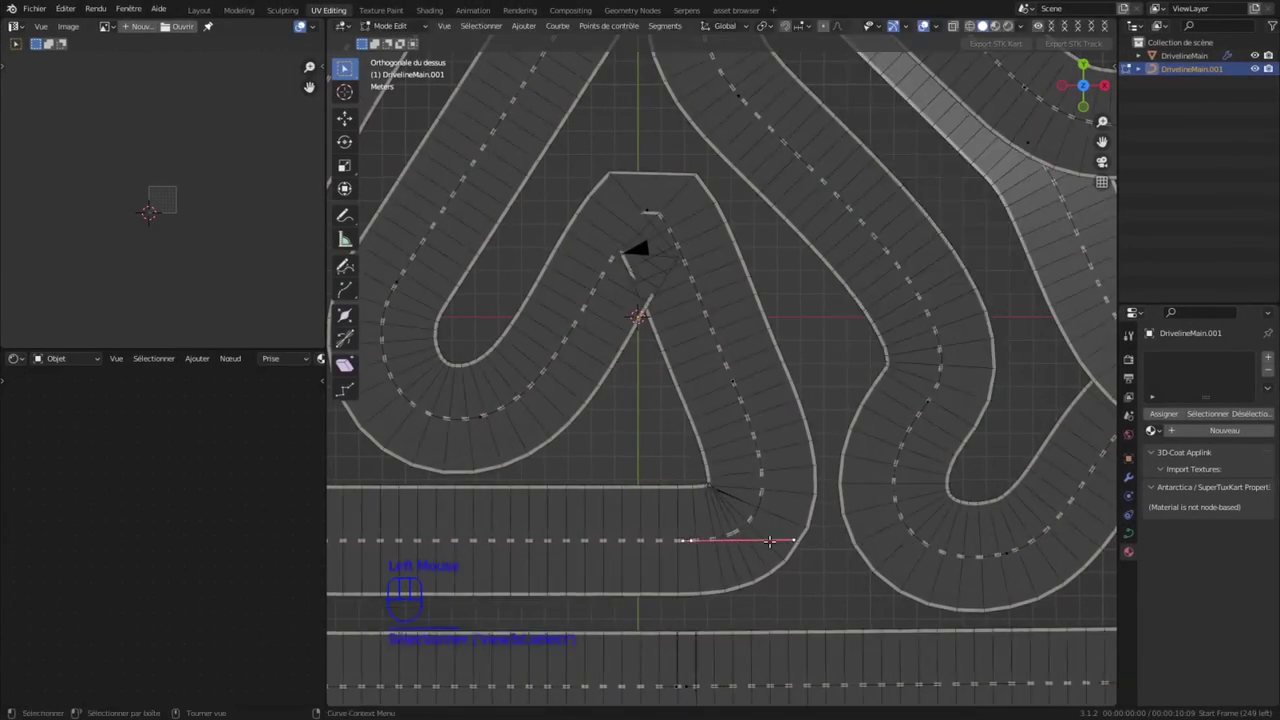
scroll(769, 541, "up", 2)
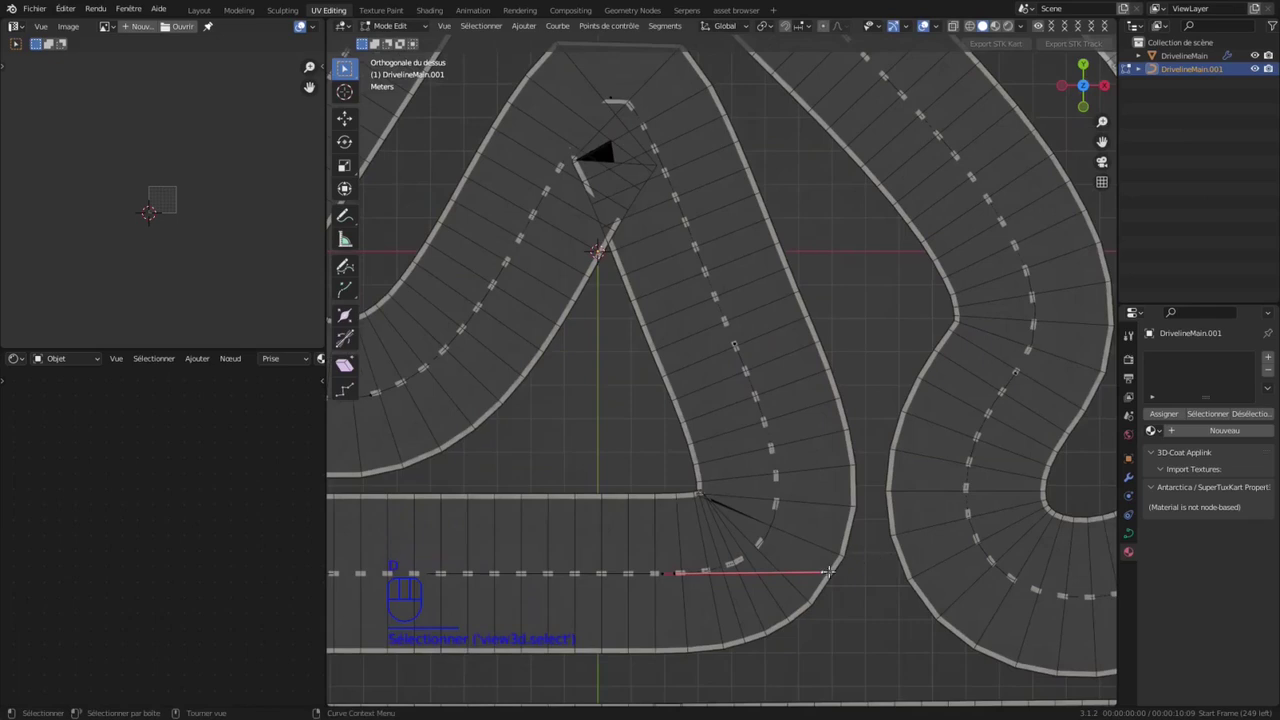
key("s")
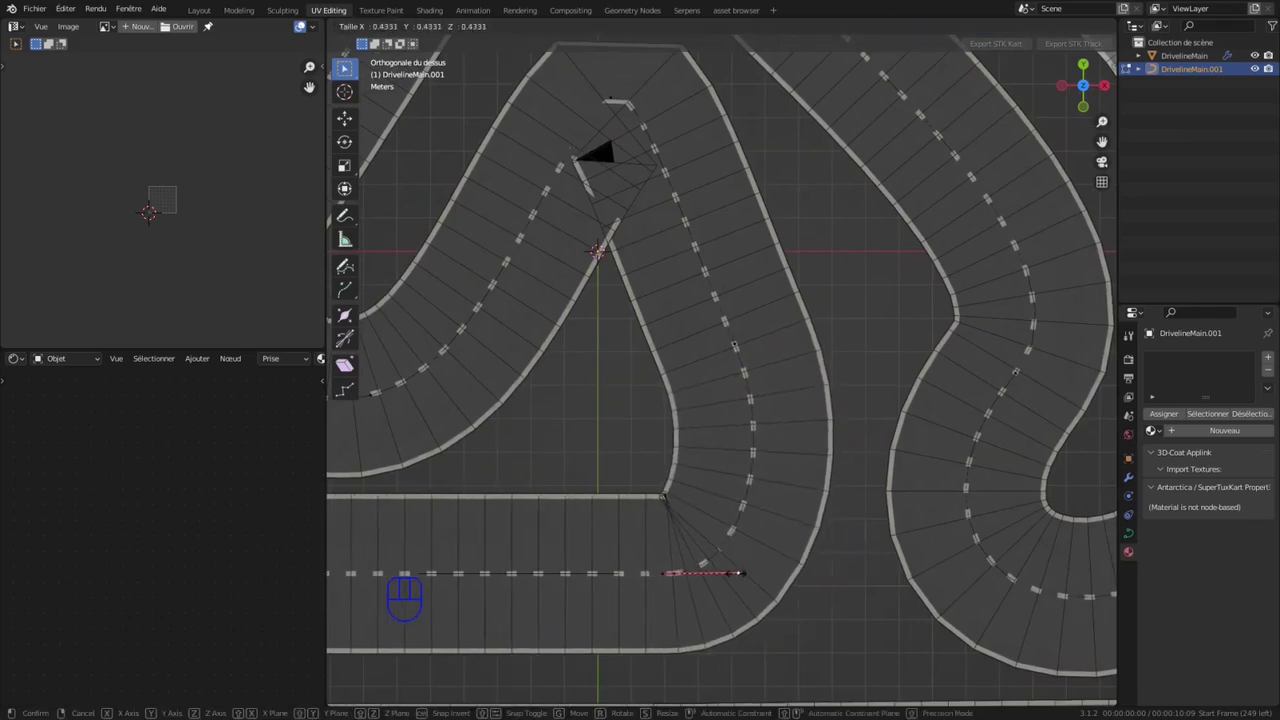
left_click(697, 572)
key("s")
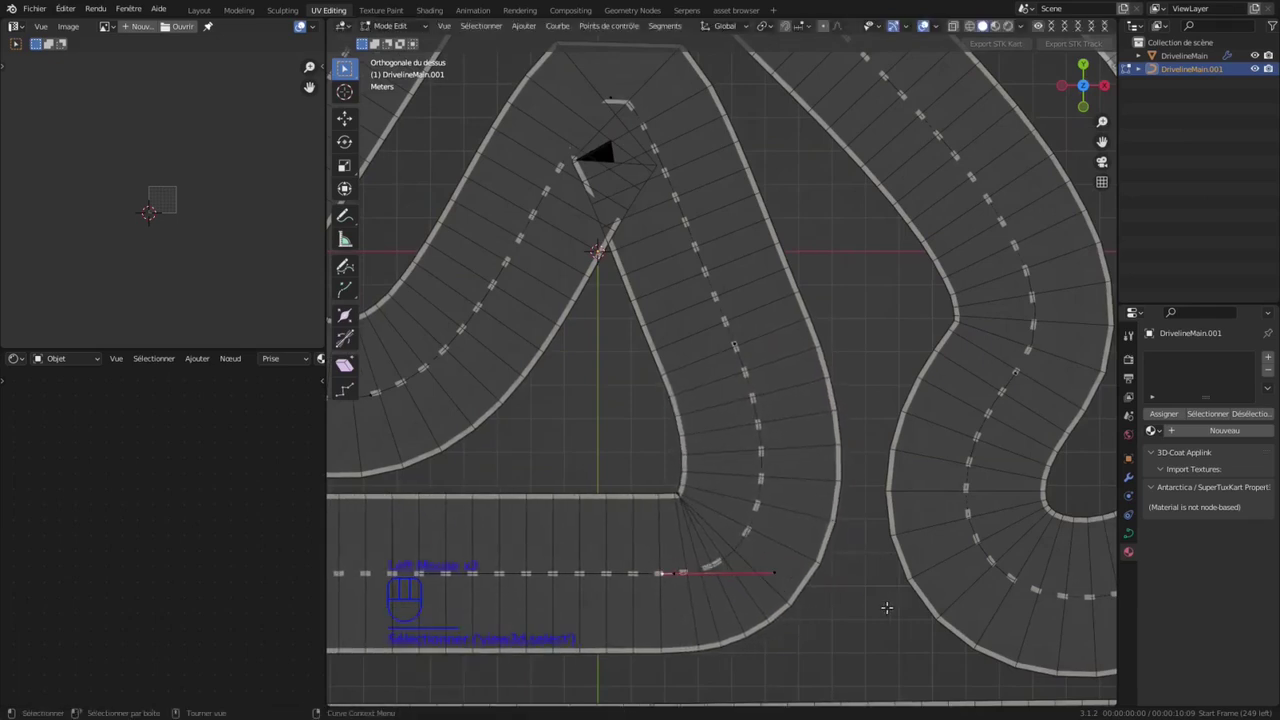
key("Escape")
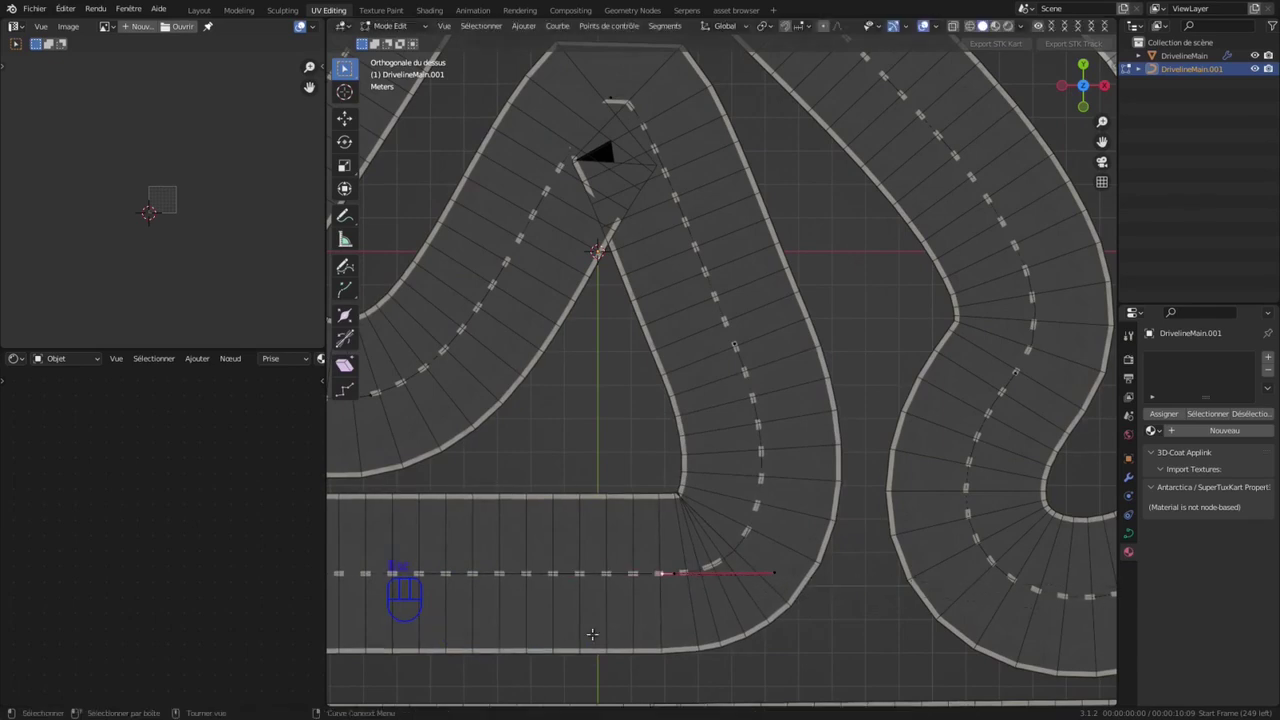
Step: Subdivide the curve segment between the inner peak's control point and the point on the straight below it
left_click(670, 574)
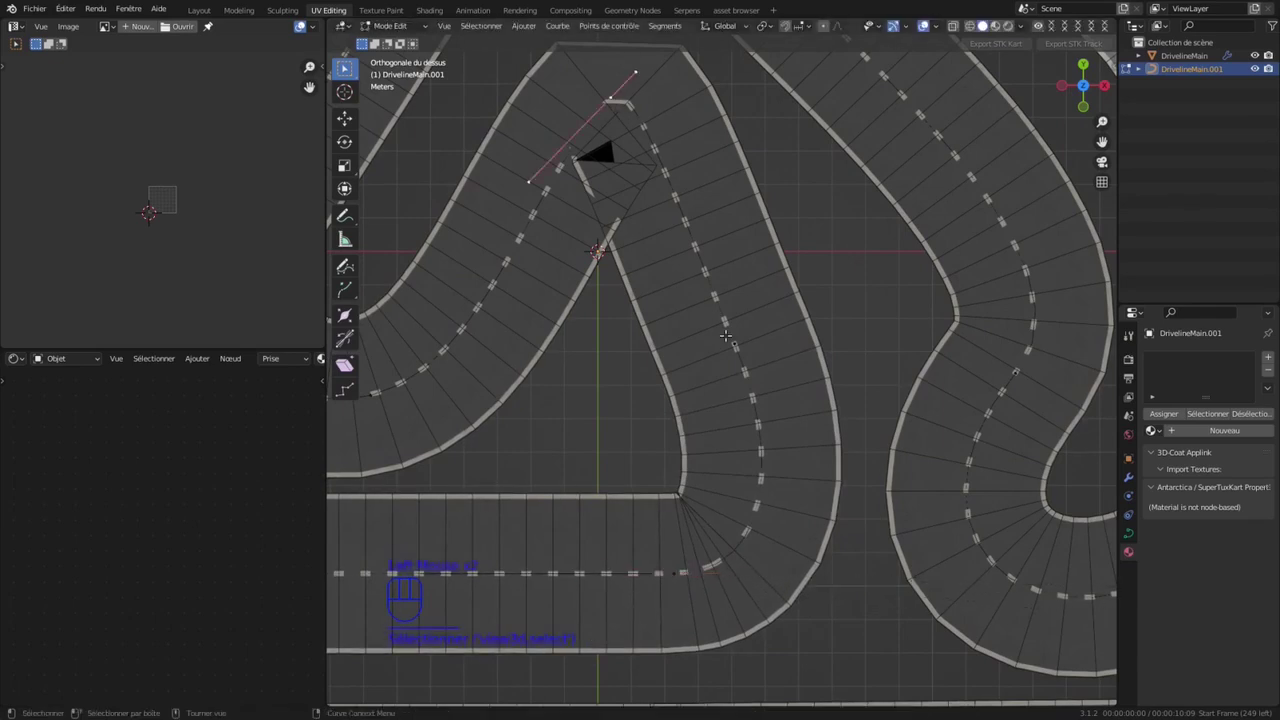
scroll(525, 170, "down", 3)
left_click(728, 352, "shift")
right_click(748, 262, "shift")
left_click(723, 339, "shift")
right_click(748, 281)
left_click(720, 178)
Step: Scale the handles of the inner peak's control point by 0.1
left_click(690, 256)
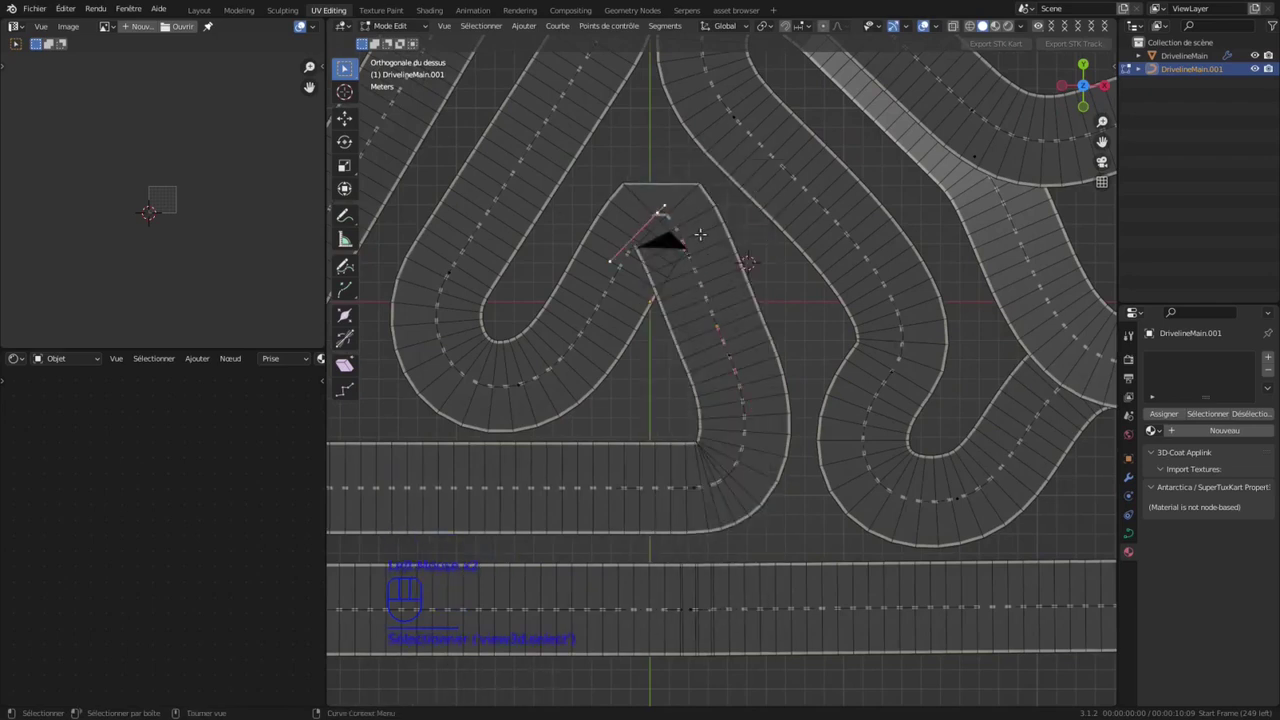
key("s")
key("KP_0")
key("KP_Decimal")
key("KP_1")
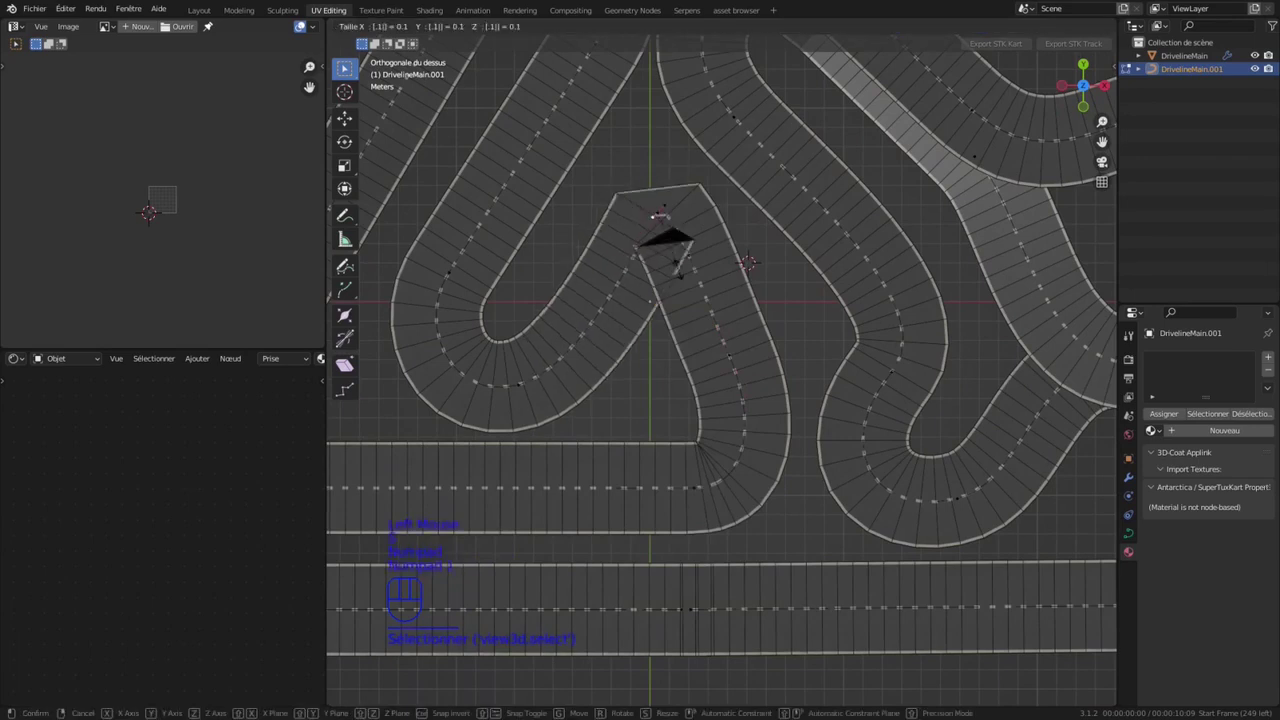
key("KP_Enter")
Step: Move the new control point up into the inner peak's bend and dissolve the control point below it
left_click(703, 247)
key("g")
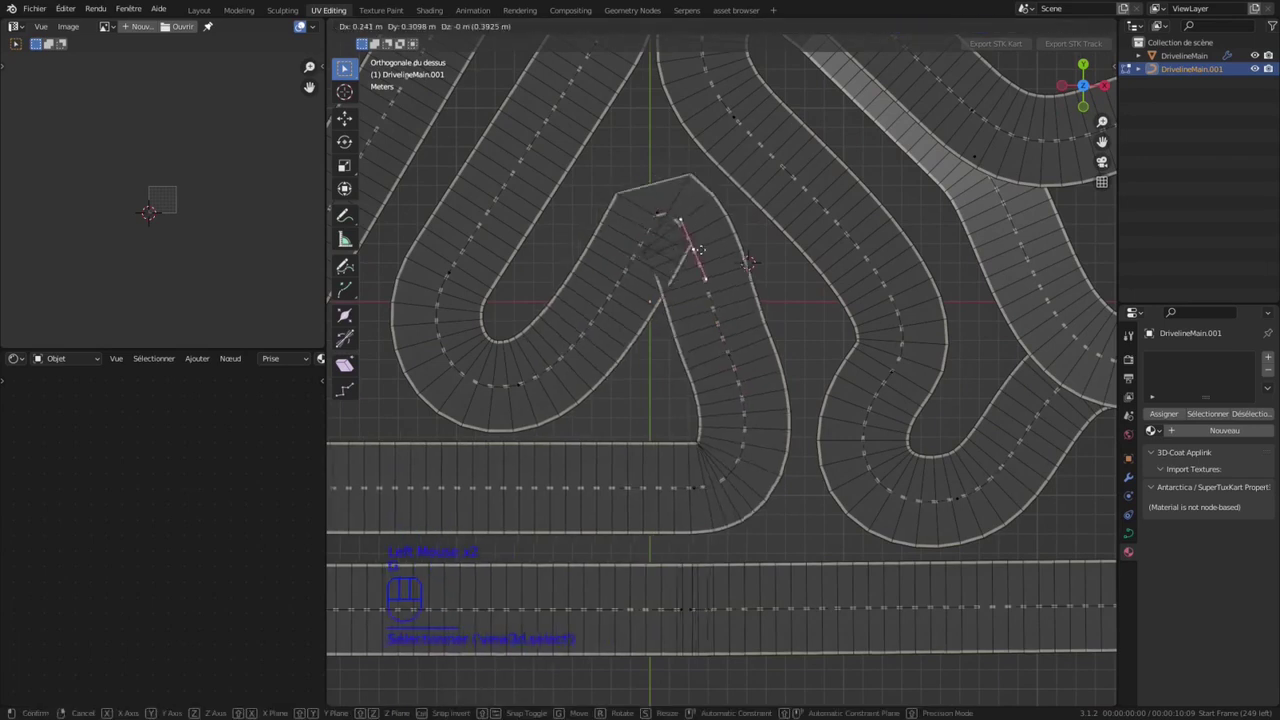
left_click(701, 249)
left_click(726, 358)
key("ctrl+x")
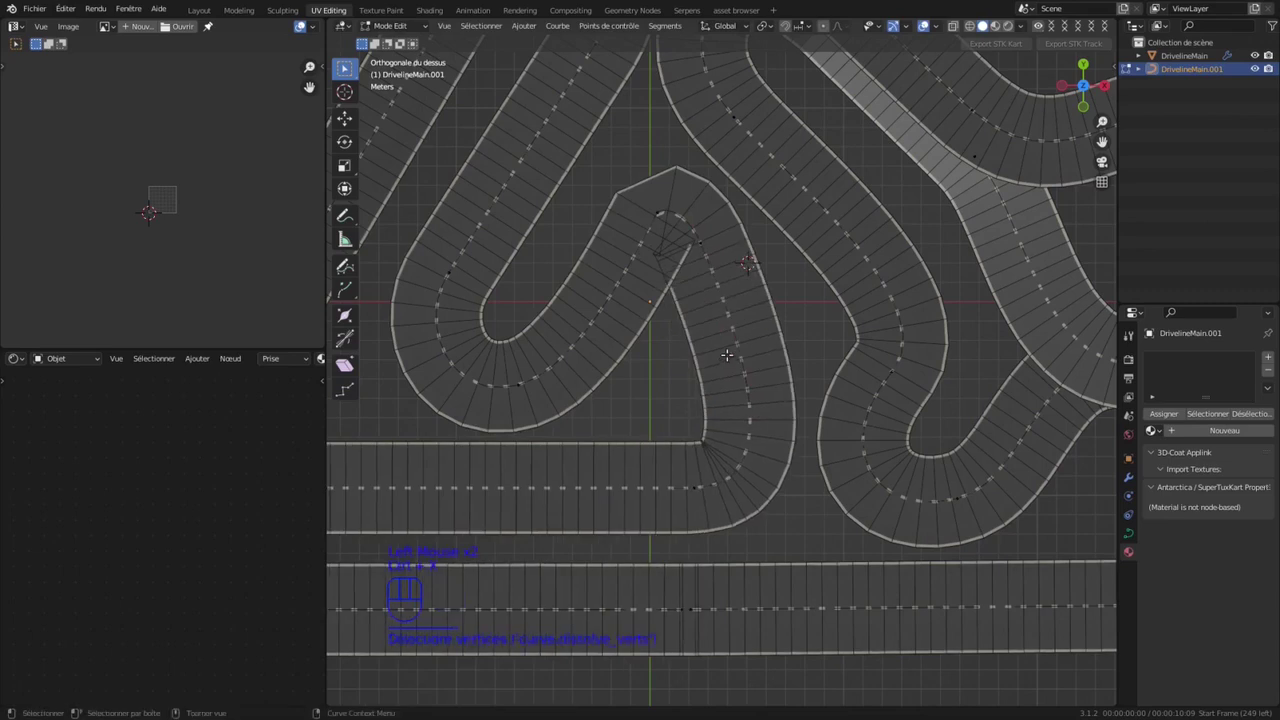
Step: Select the control points of the track's left part through the inner peak and shift them about 1.88 m along negative X, plus a small extra nudge
scroll(559, 318, "down", 2)
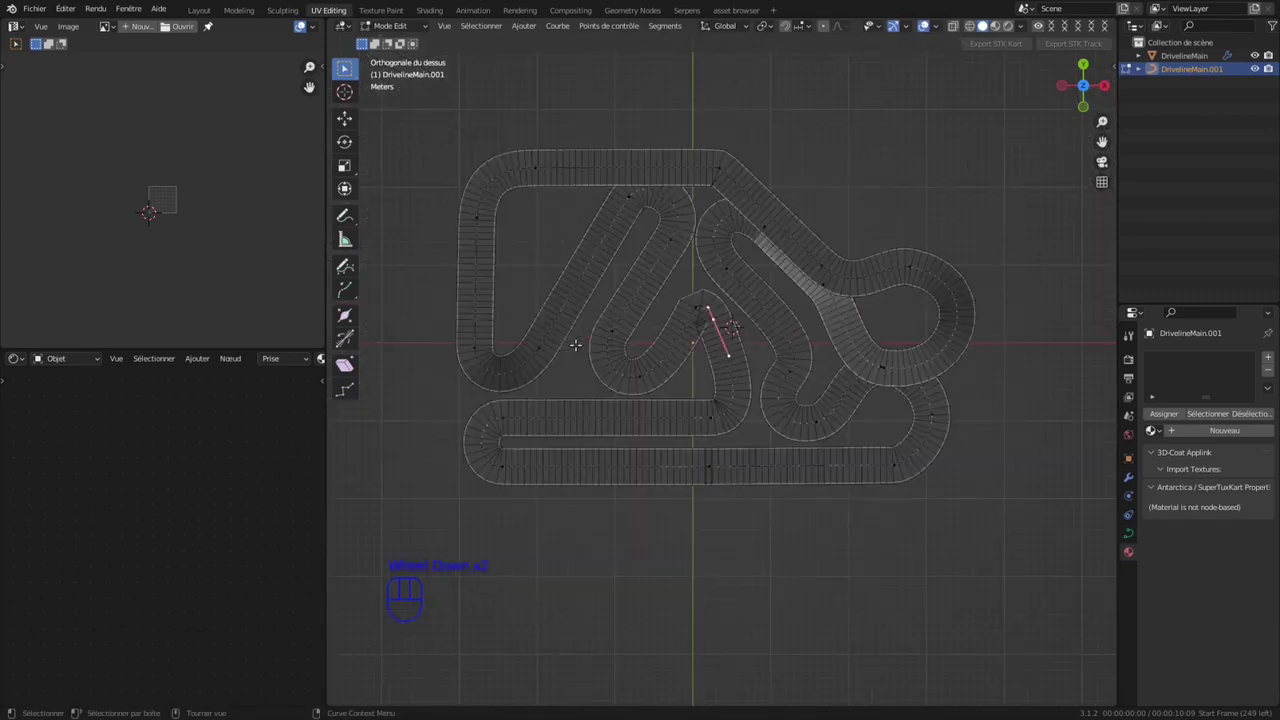
left_click_drag(452, 157, 570, 390)
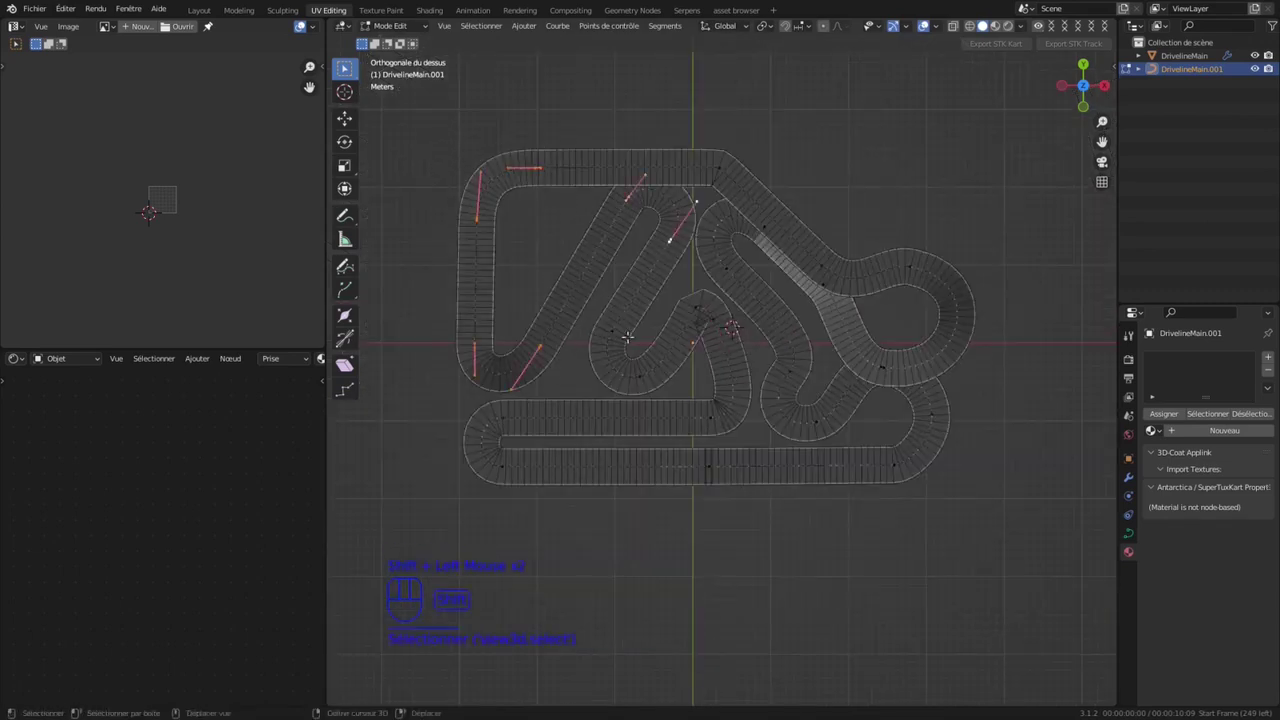
scroll(741, 352, "up", 2)
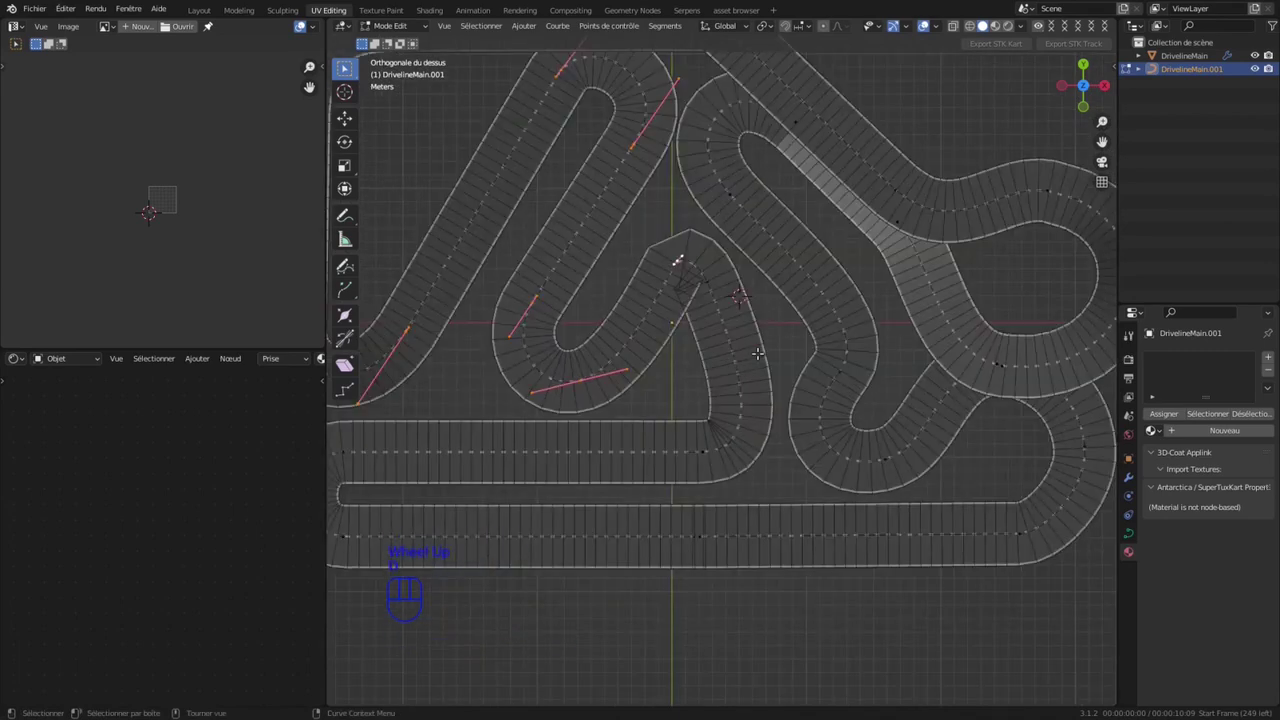
key("g")
key("x")
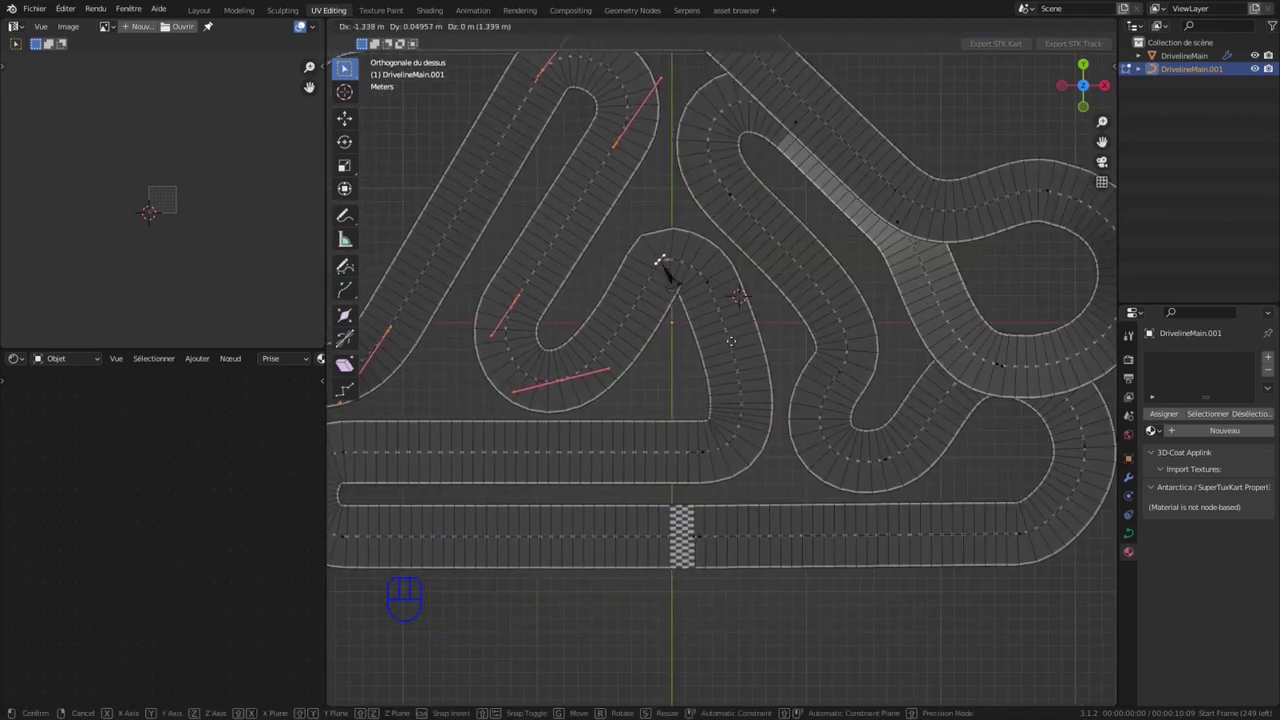
left_click(735, 347)
scroll(735, 347, "down", 3)
key("g")
key("x")
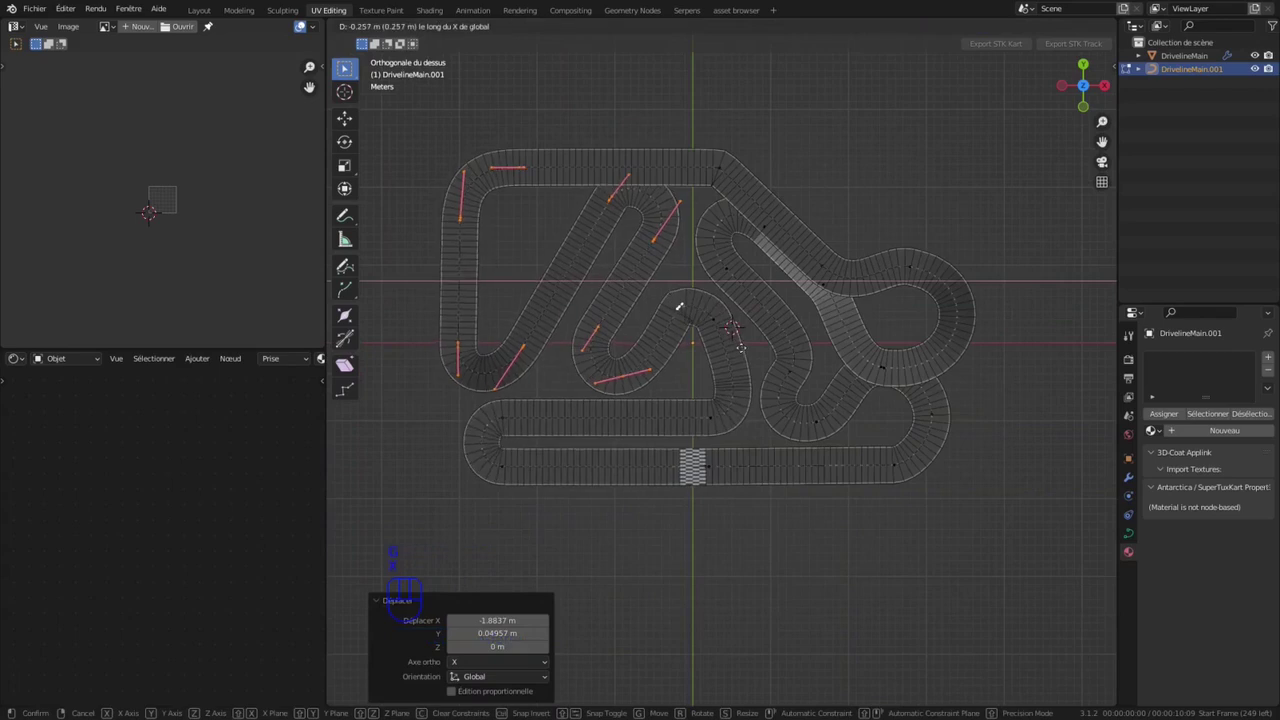
left_click(738, 347)
Step: Scale the inner peak point's handles about six times and move the neighbouring control point outward to widen the bend
scroll(738, 347, "up", 5)
left_click(582, 177)
key("s")
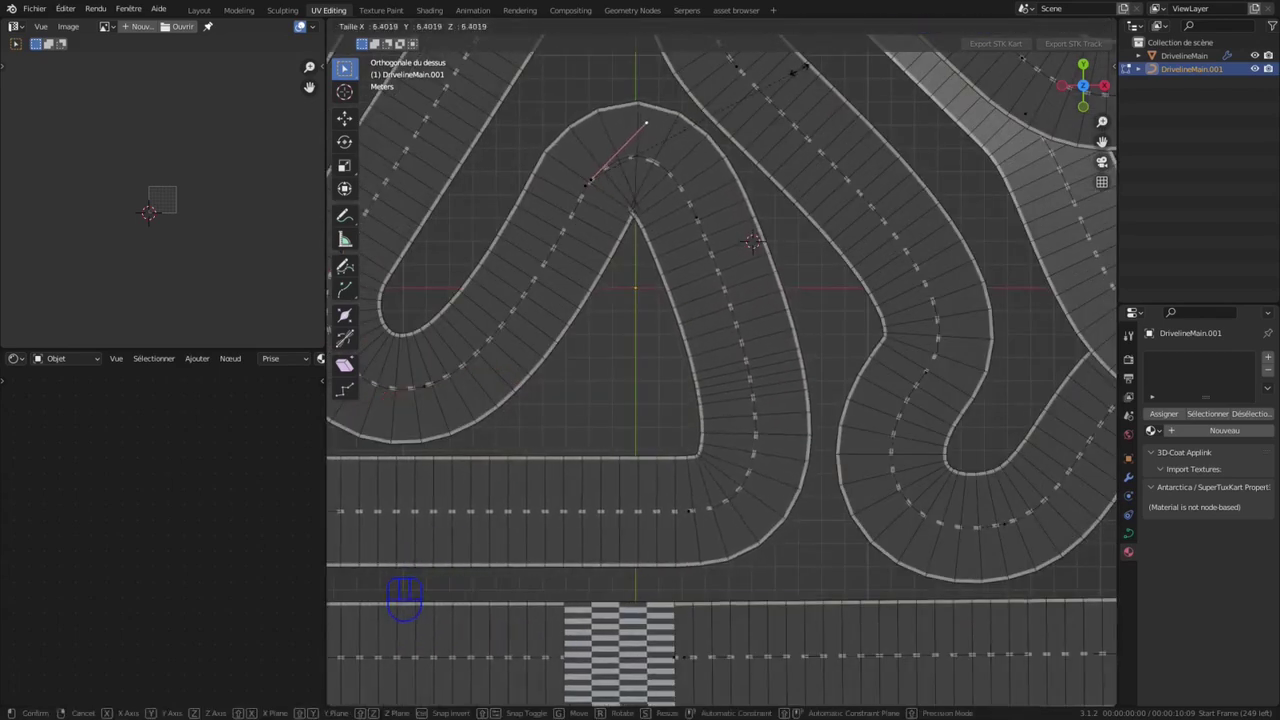
left_click(712, 122)
left_click(700, 214)
key("g")
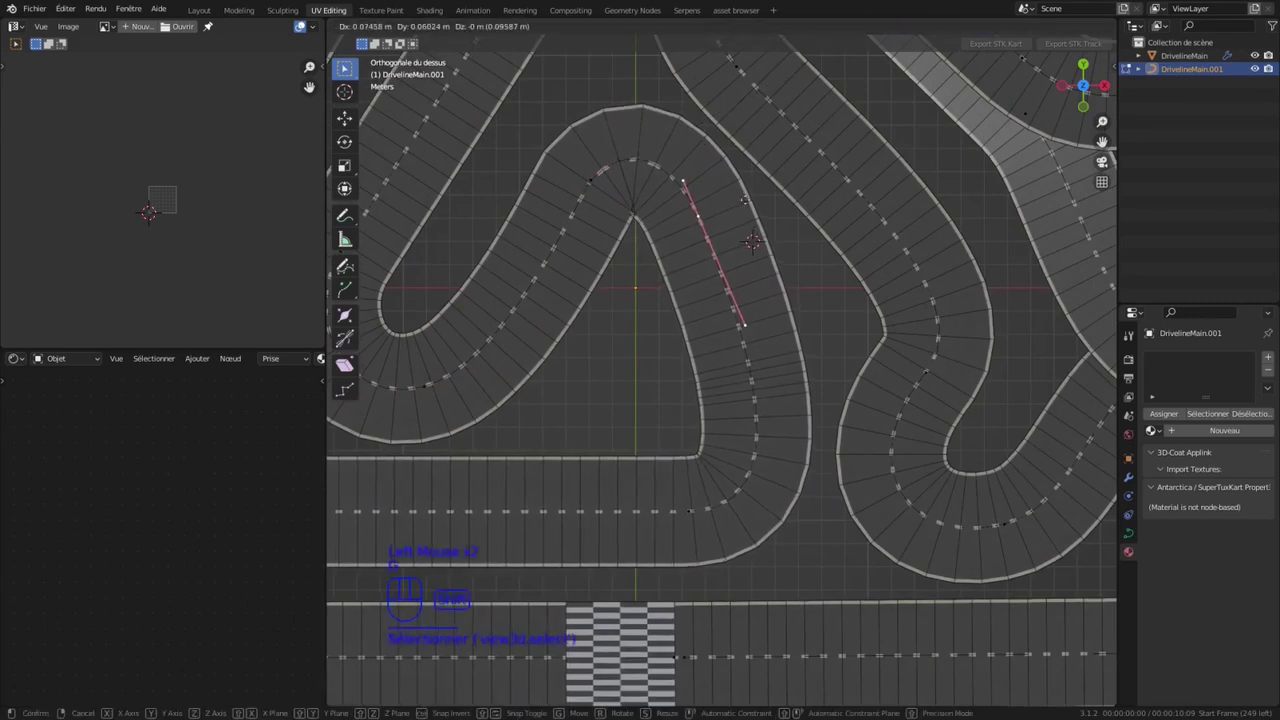
left_click(898, 207, "shift")
Step: Lengthen the lower handle of the inner peak's control point and leave curve editing
left_click(610, 183)
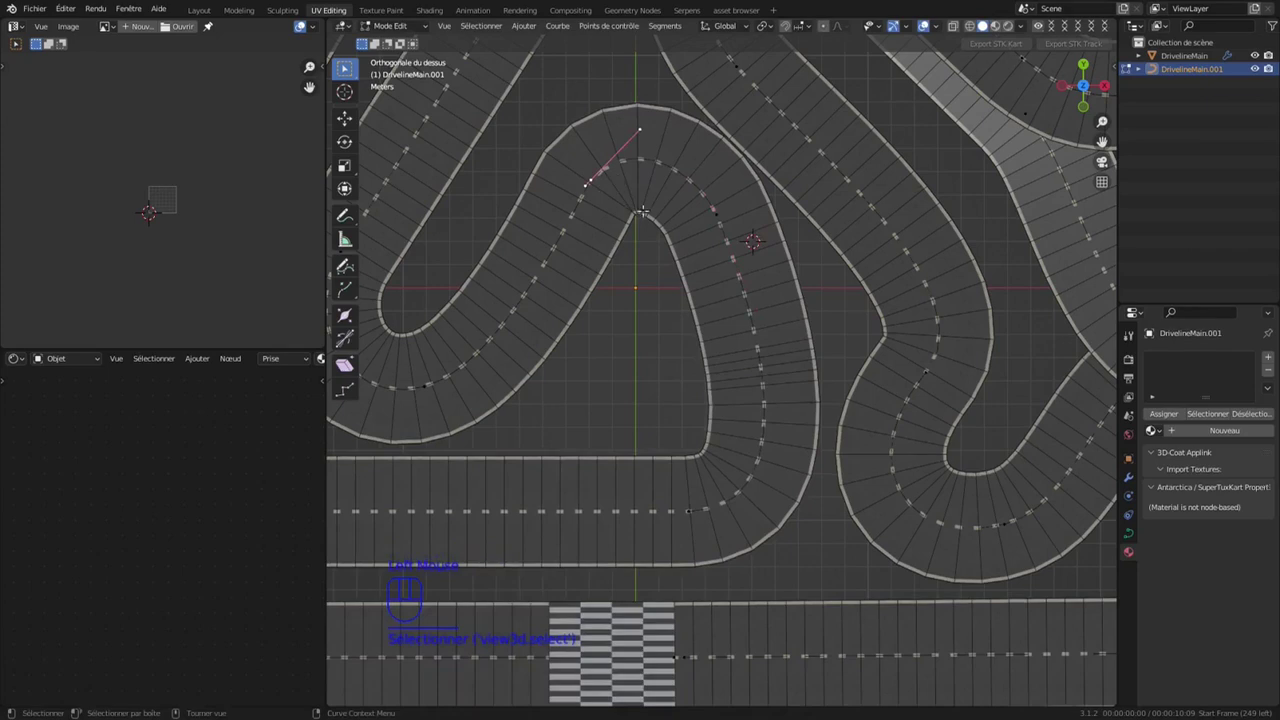
key("s")
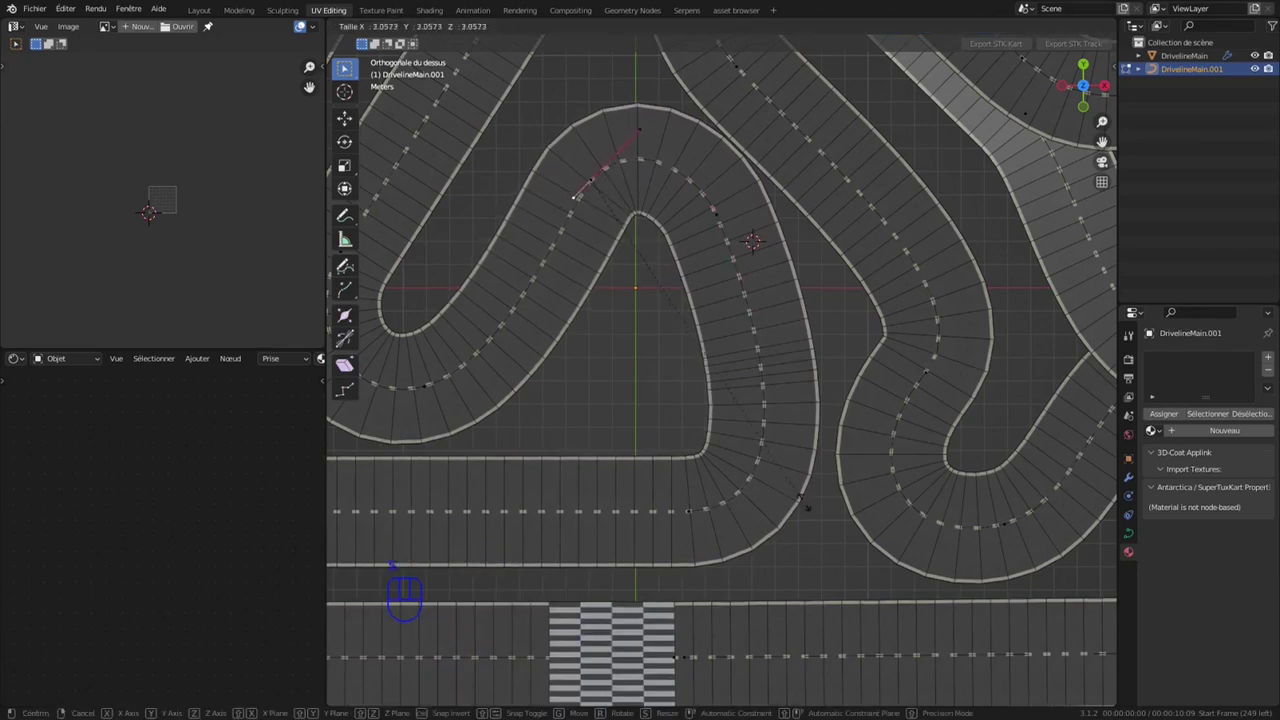
left_click(960, 650)
key("Tab")
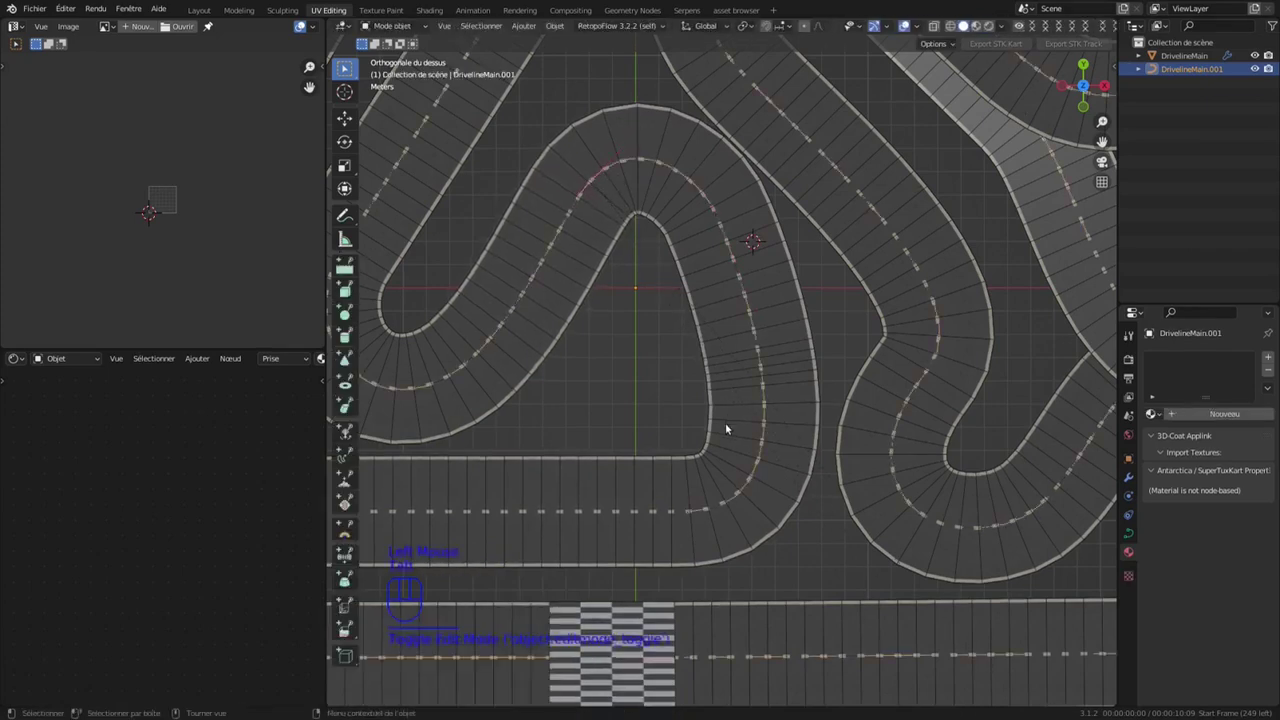
Step: Edit the curve again, subdivide the diagonal segment after the upper bend with two cuts, and dissolve the lower new point
scroll(725, 422, "down", 3)
middle_click_drag(788, 187, 680, 252, "shift")
middle_click_drag(643, 383, 820, 295, "shift")
middle_click_drag(615, 286, 406, 542, "shift")
scroll(560, 243, "up", 3)
middle_click_drag(538, 240, 783, 330, "shift")
left_click(762, 269)
key("Tab")
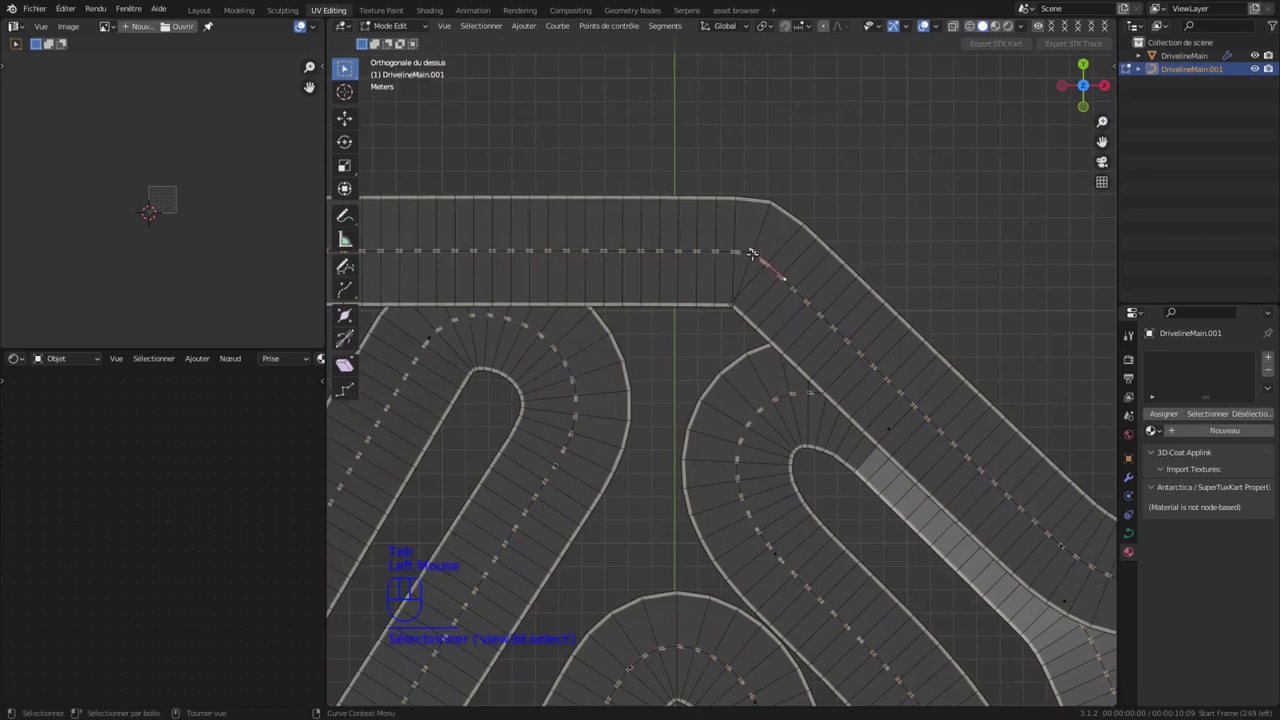
scroll(745, 280, "down", 1)
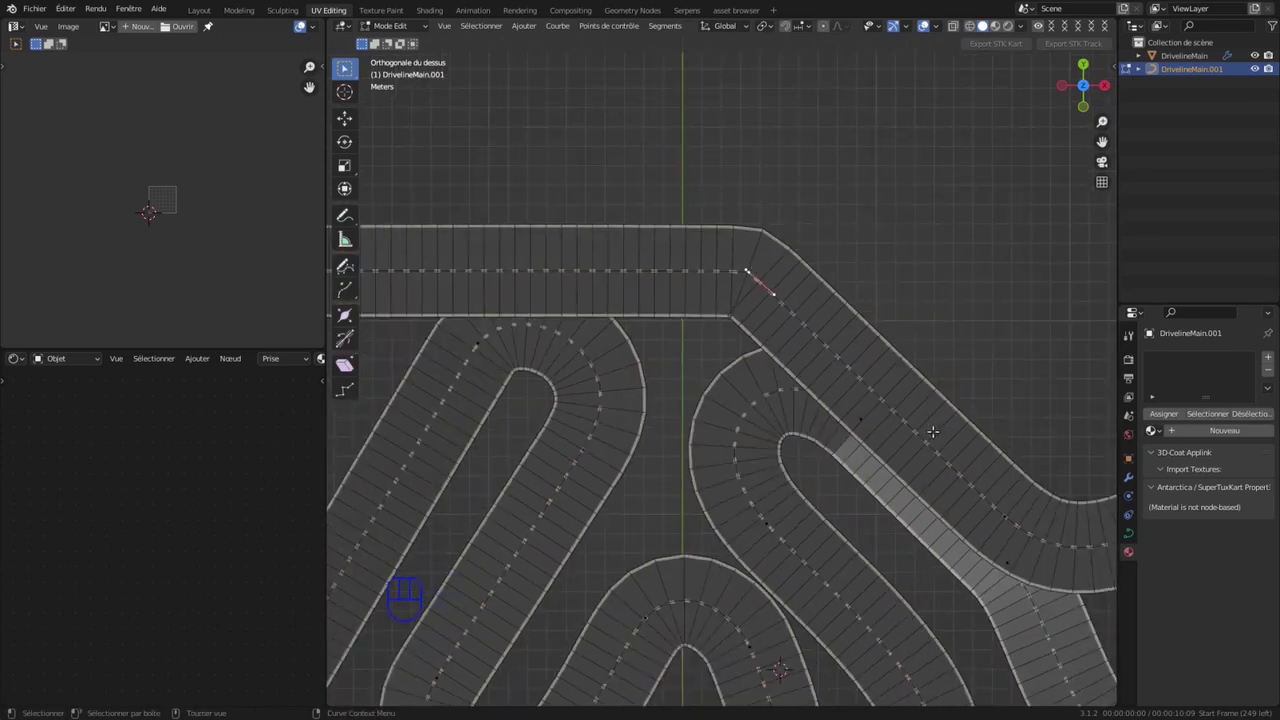
left_click(1005, 514)
left_click(753, 273, "shift")
right_click(842, 242)
left_click(840, 243)
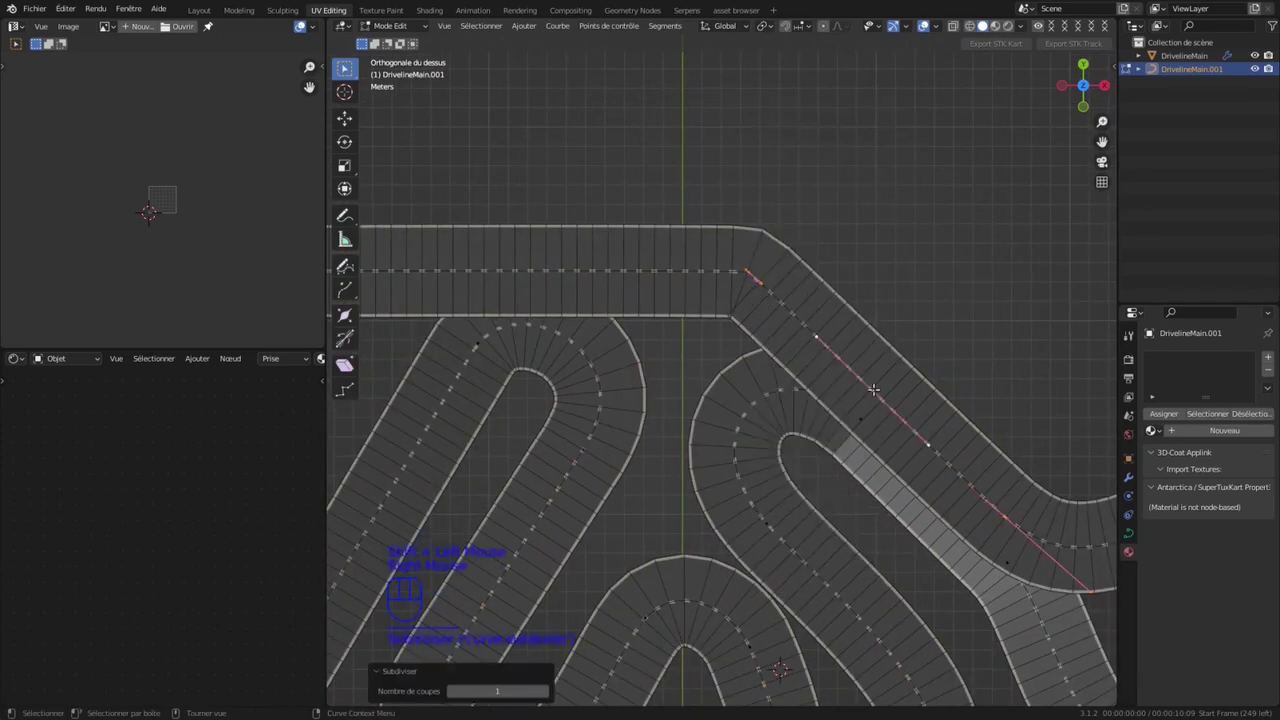
left_click(544, 691)
left_click(929, 440)
key("ctrl+x")
left_click(818, 338)
key("s")
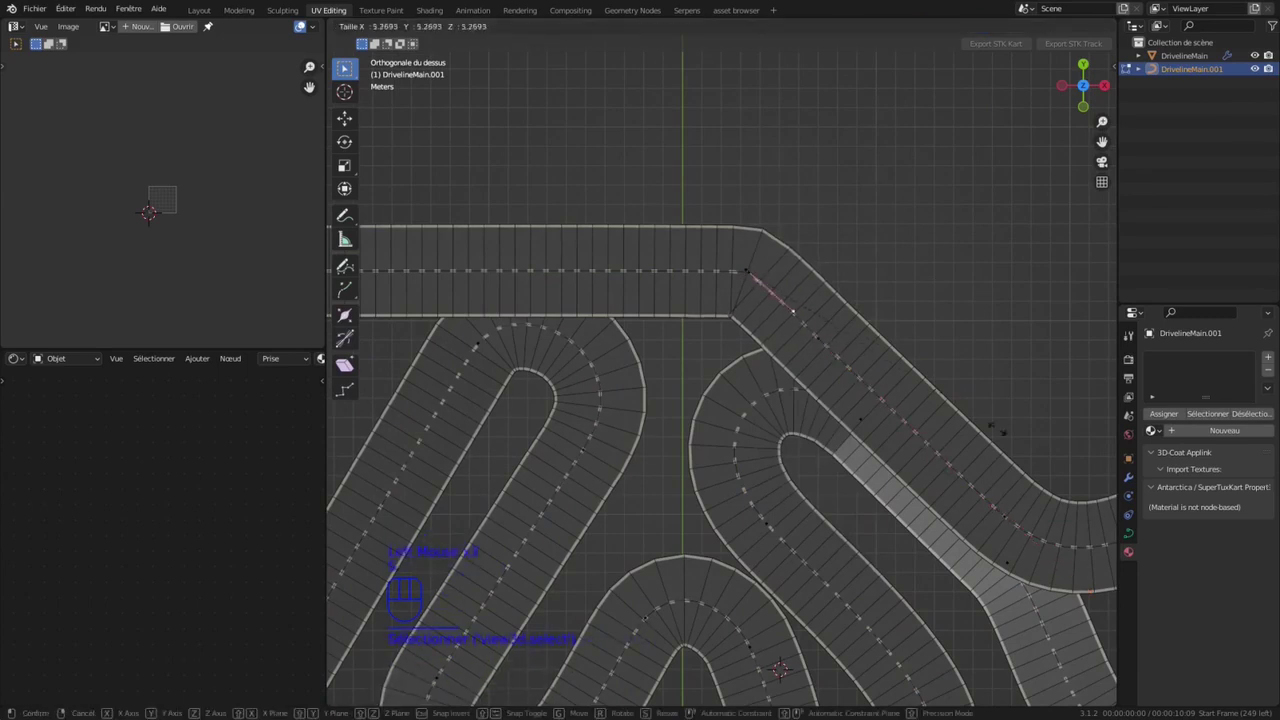
key("Escape")
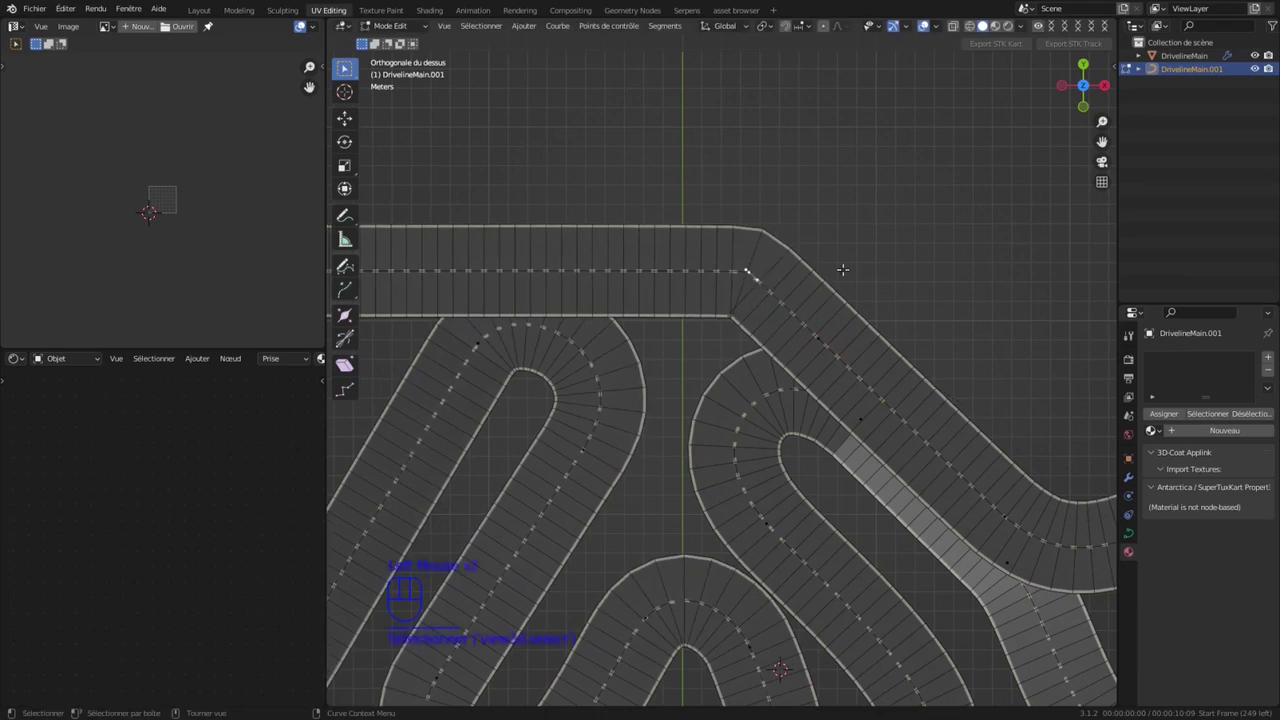
key("g")
key("Escape")
Step: Rotate the upper bend's control point toward the horizontal straight and move it about 0.48 m along negative X
key("r")
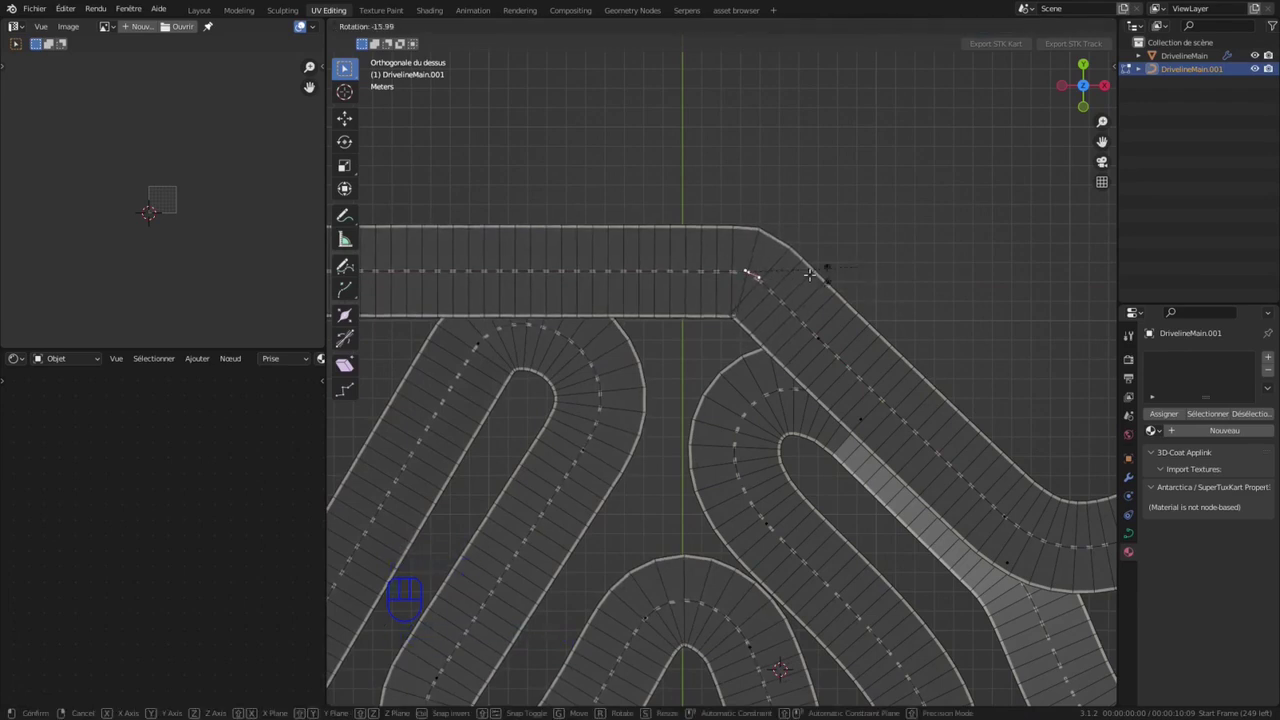
left_click(836, 272)
key("g")
key("x")
left_click(830, 272)
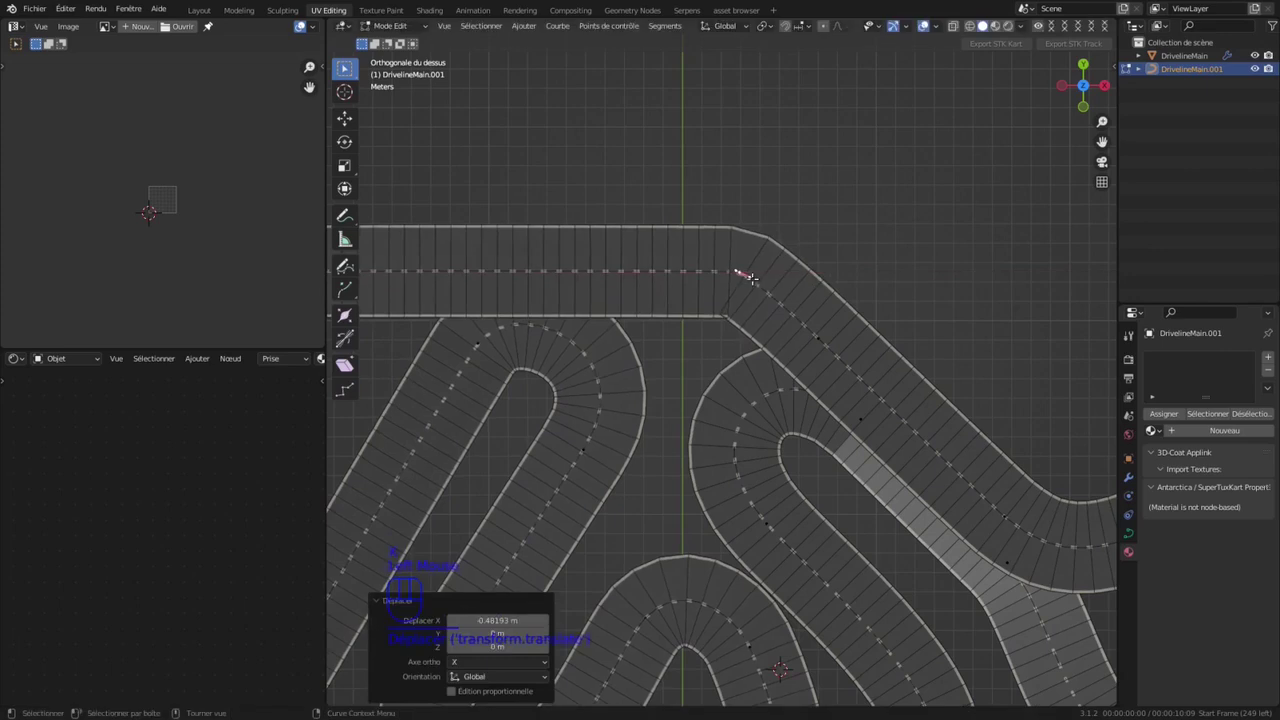
Step: Scale the upper bend point's handles about five times and nudge the point slightly along negative X
key("s")
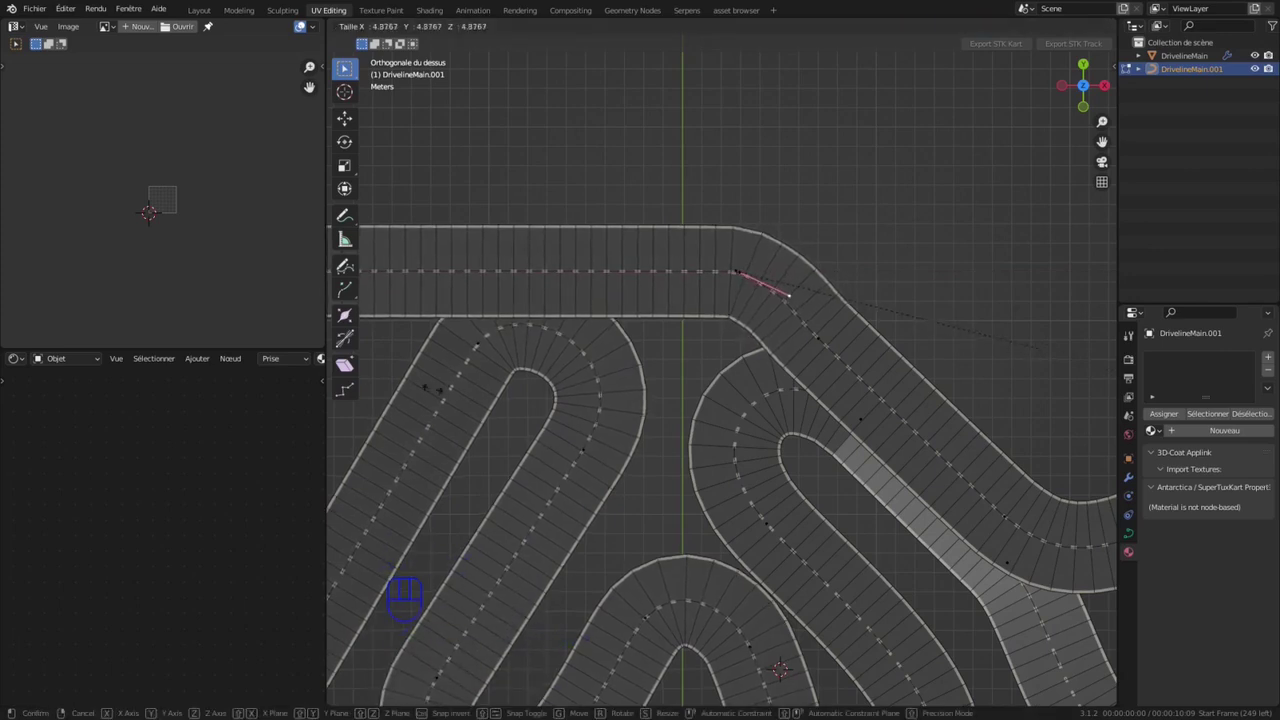
left_click(463, 391)
left_click(831, 340)
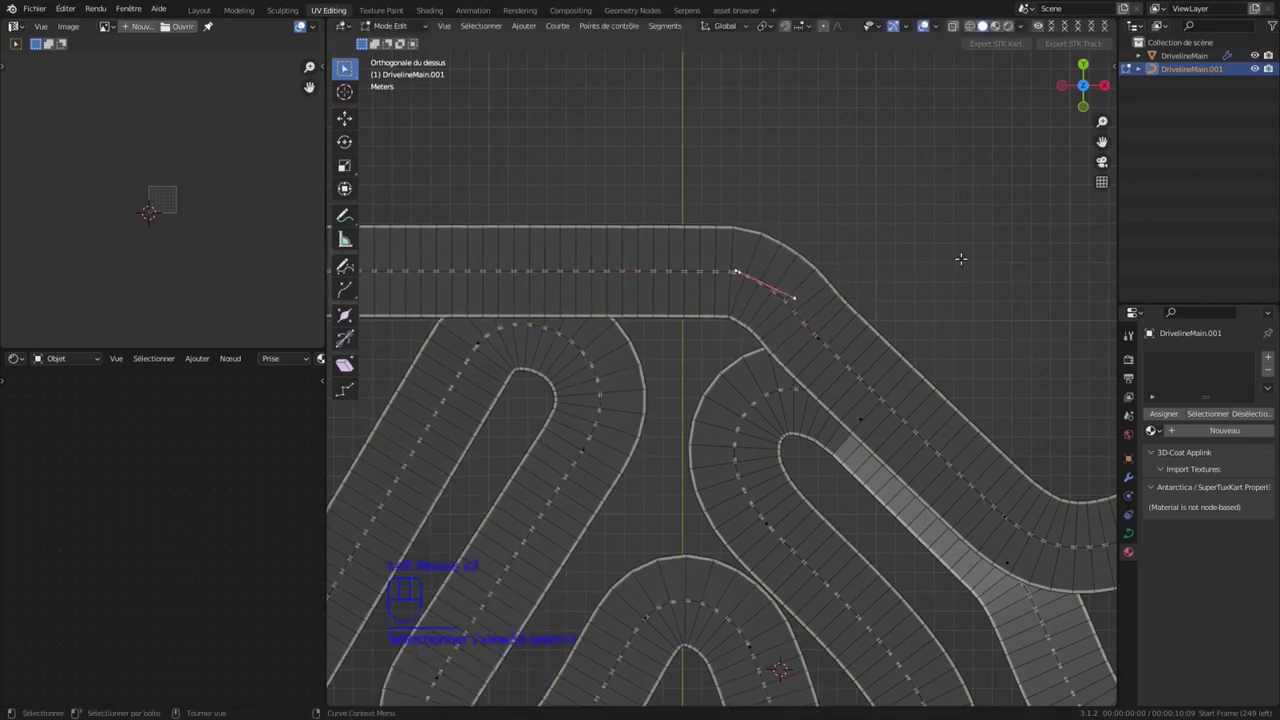
key("g")
key("x")
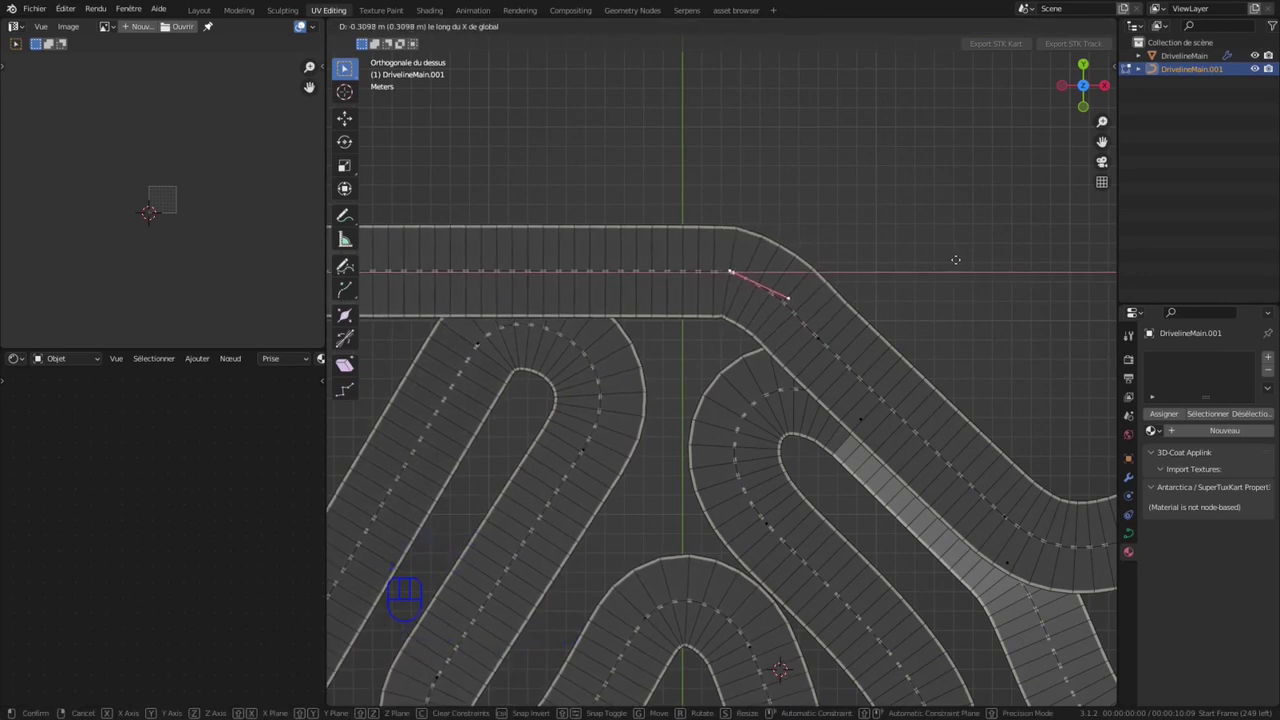
left_click(955, 260, "shift")
Step: Scale the handles of the remaining new point on the diagonal by 0.1
left_click(819, 343, "shift")
key("s")
key("KP_Decimal")
key("KP_1")
key("KP_Enter")
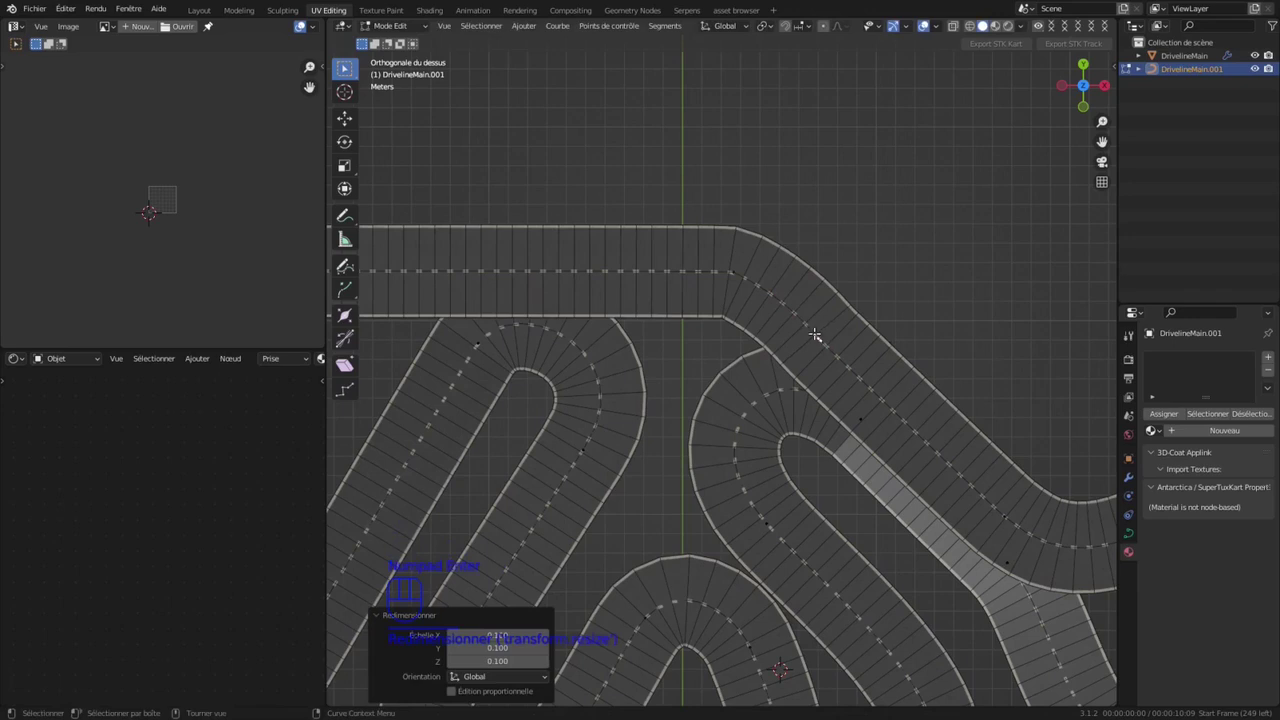
Step: Move the upper bend's control point about 0.44 m along negative X
left_click(732, 274)
key("g")
key("x")
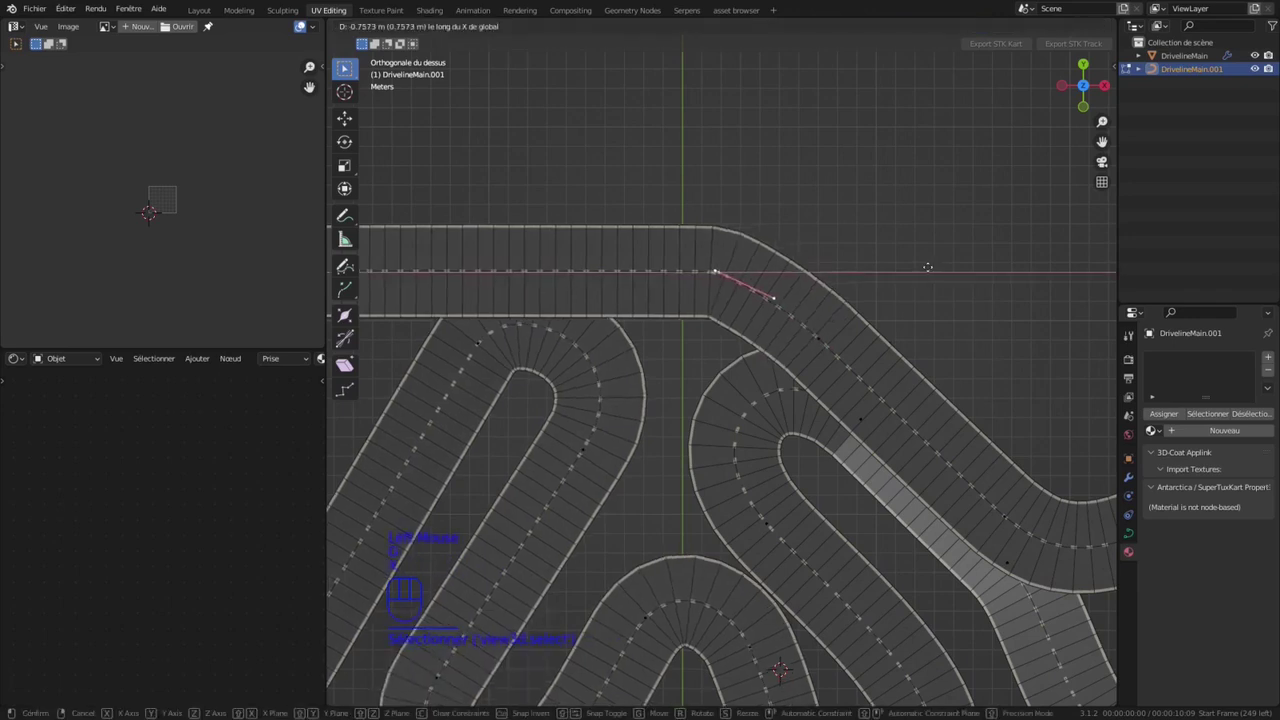
left_click(914, 289, "shift")
Step: Leave curve editing and save the file
scroll(750, 357, "up", 2)
scroll(755, 355, "down", 5)
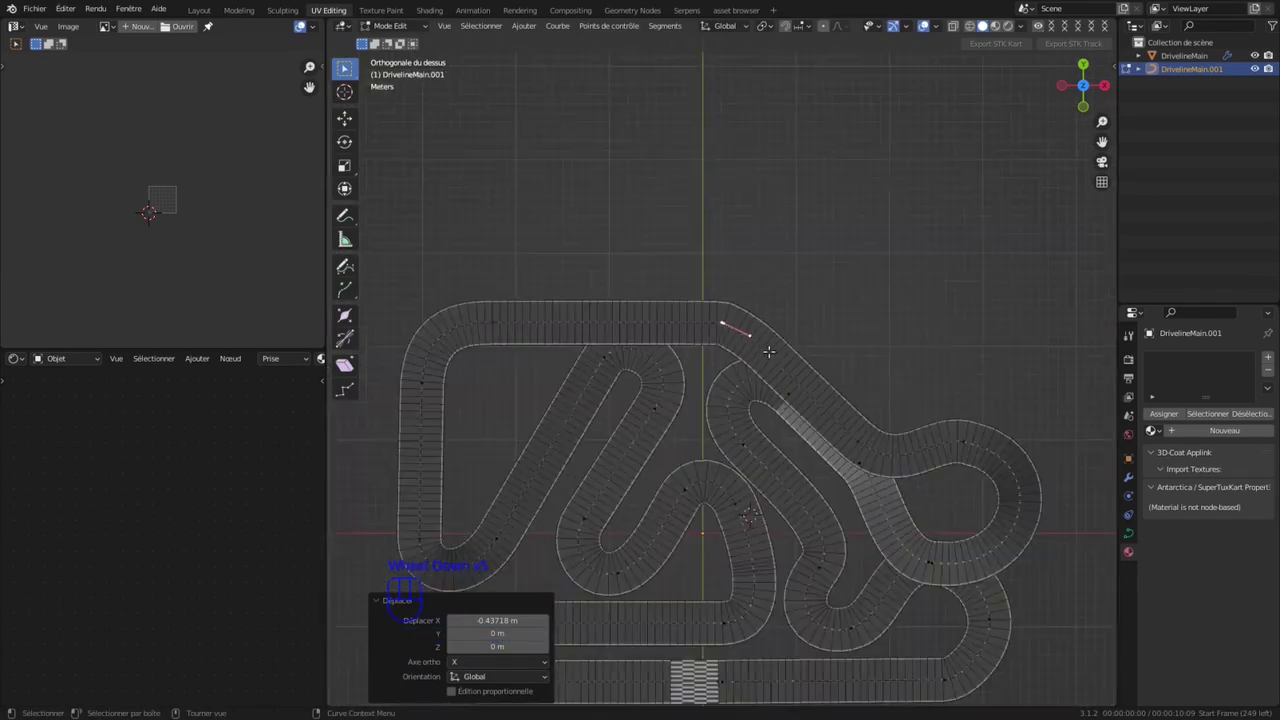
key("Tab")
scroll(758, 341, "up", 3)
key("ctrl+s")
middle_click_drag(694, 249, 698, 362, "shift")
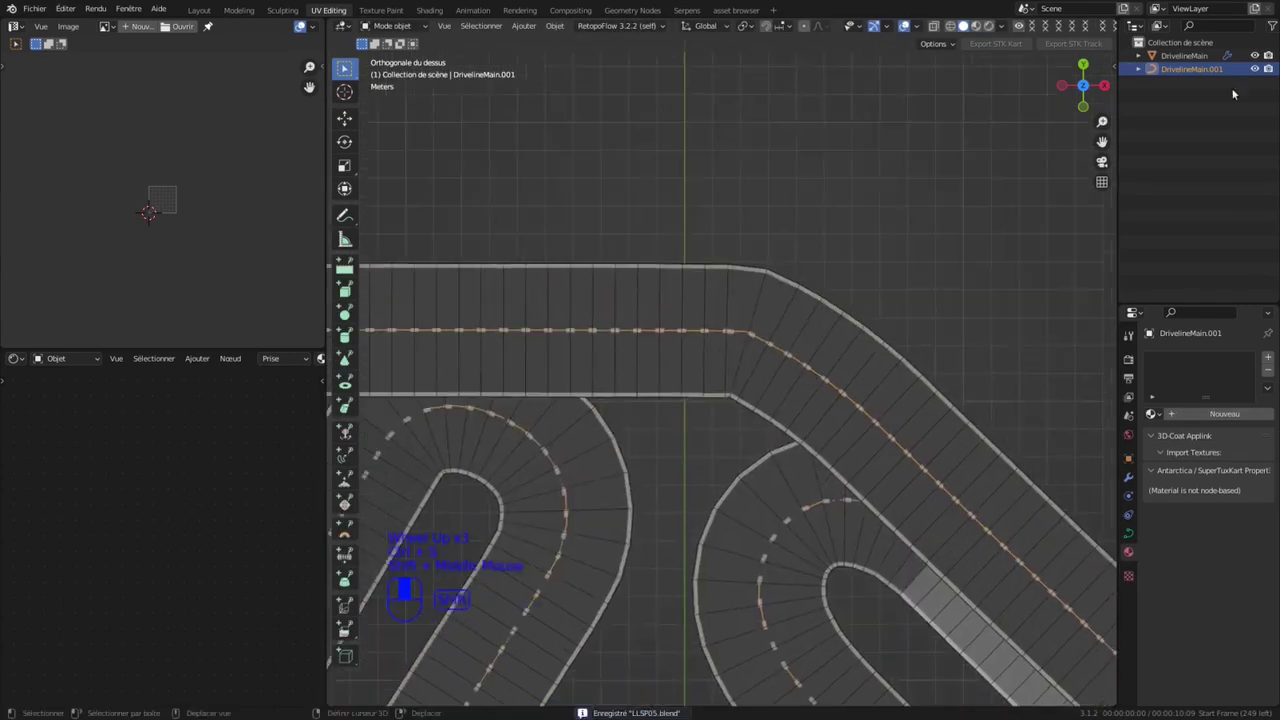
Step: Try to apply the rotation and scale of the DrivelineMain.001 curve after checking the transforms of DrivelineMain
left_click(1184, 55)
key("n")
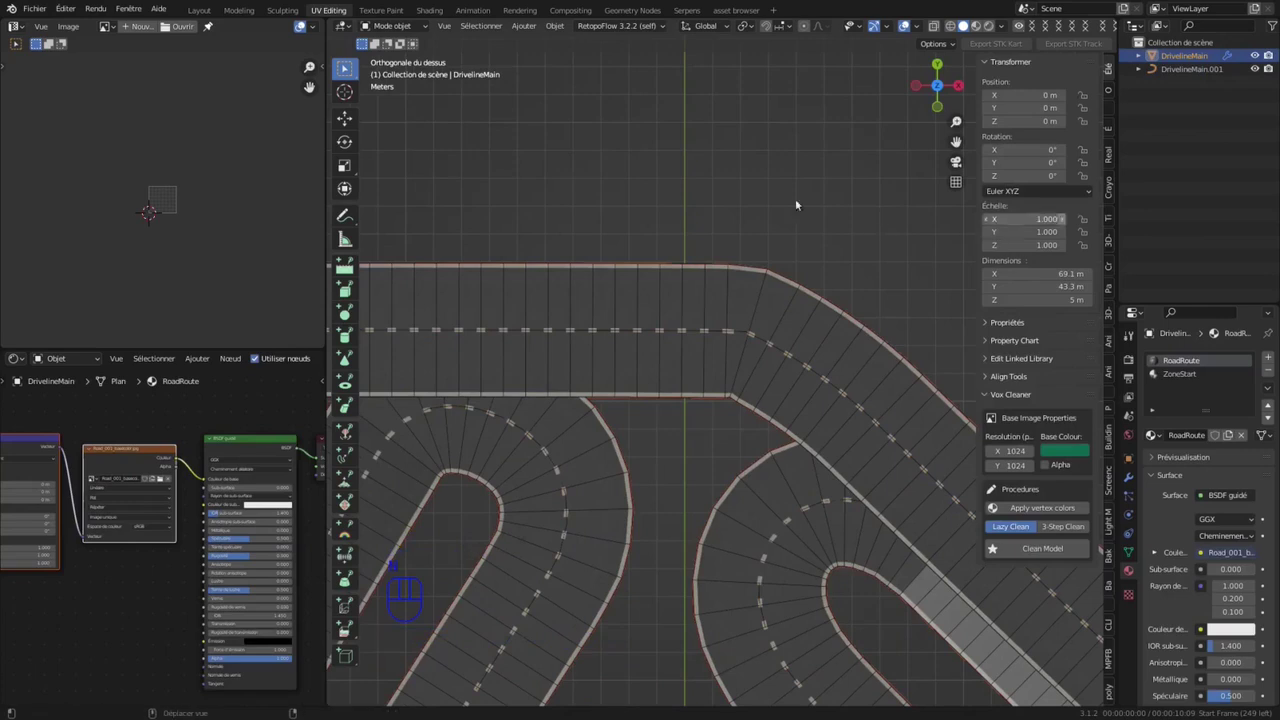
key("n")
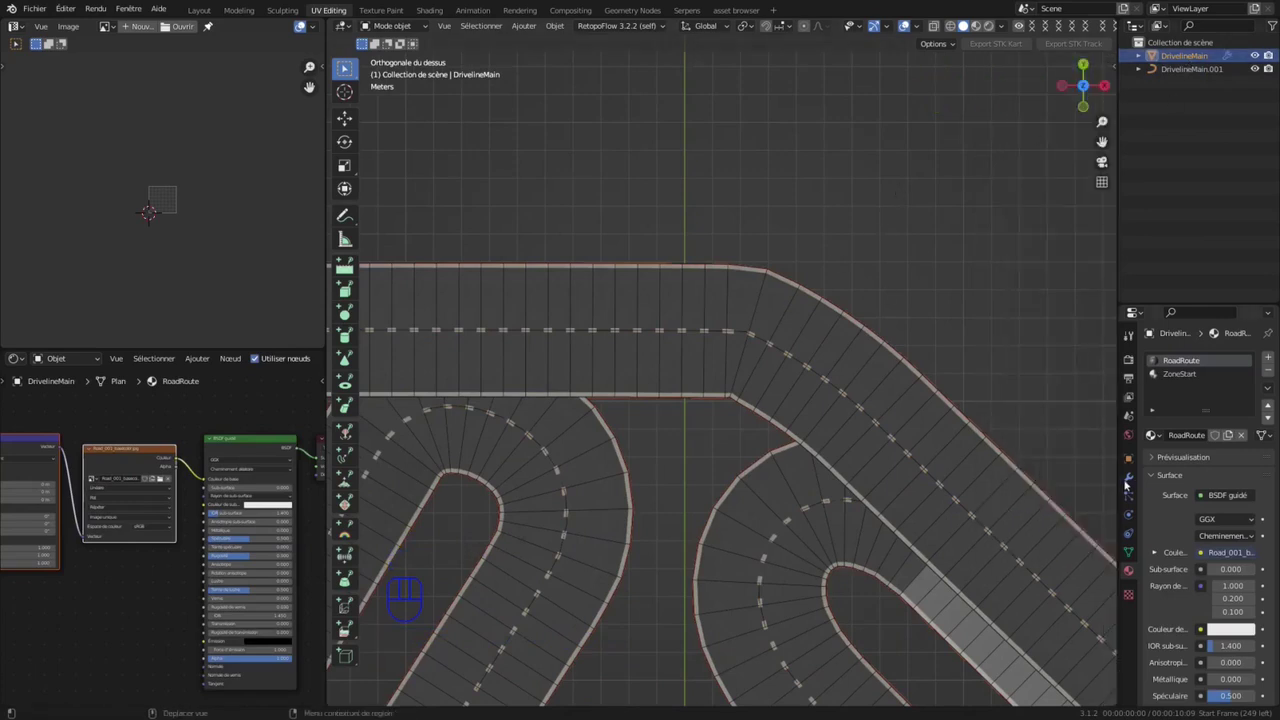
left_click_drag(1118, 512, 1046, 512)
left_click(1120, 69)
key("n")
key("ctrl+a")
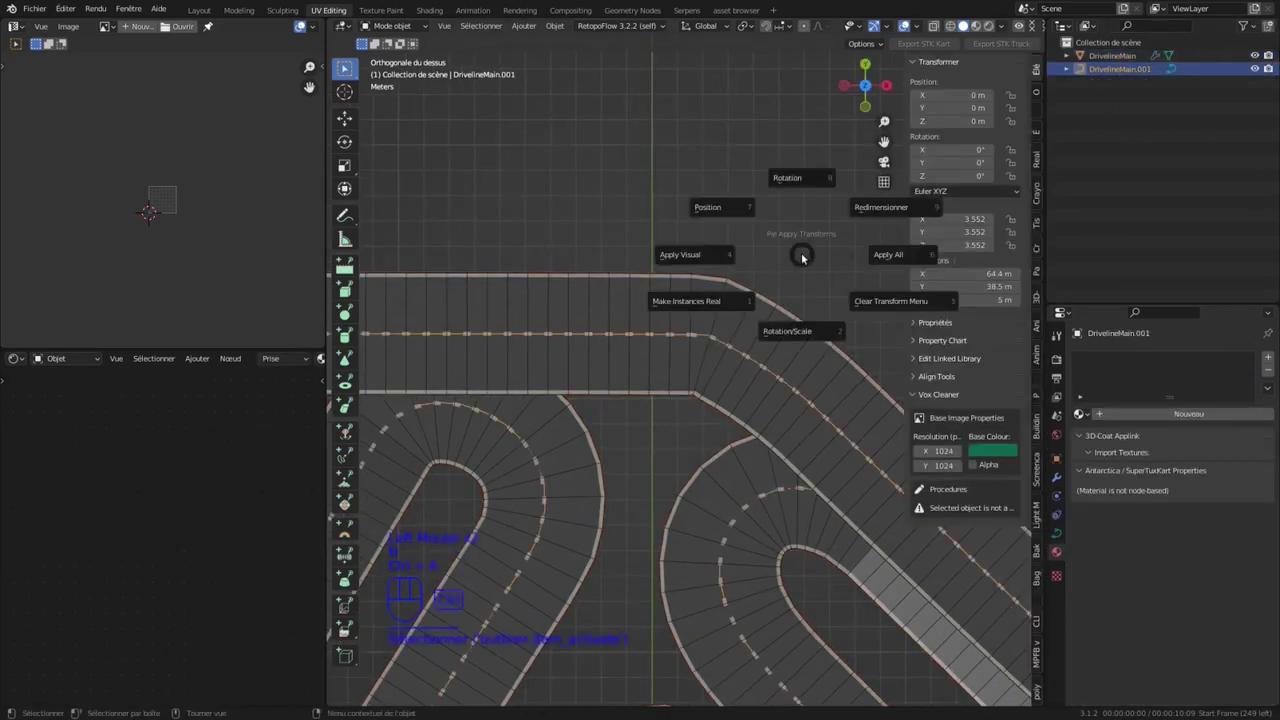
left_click(812, 321)
key("ctrl+z")
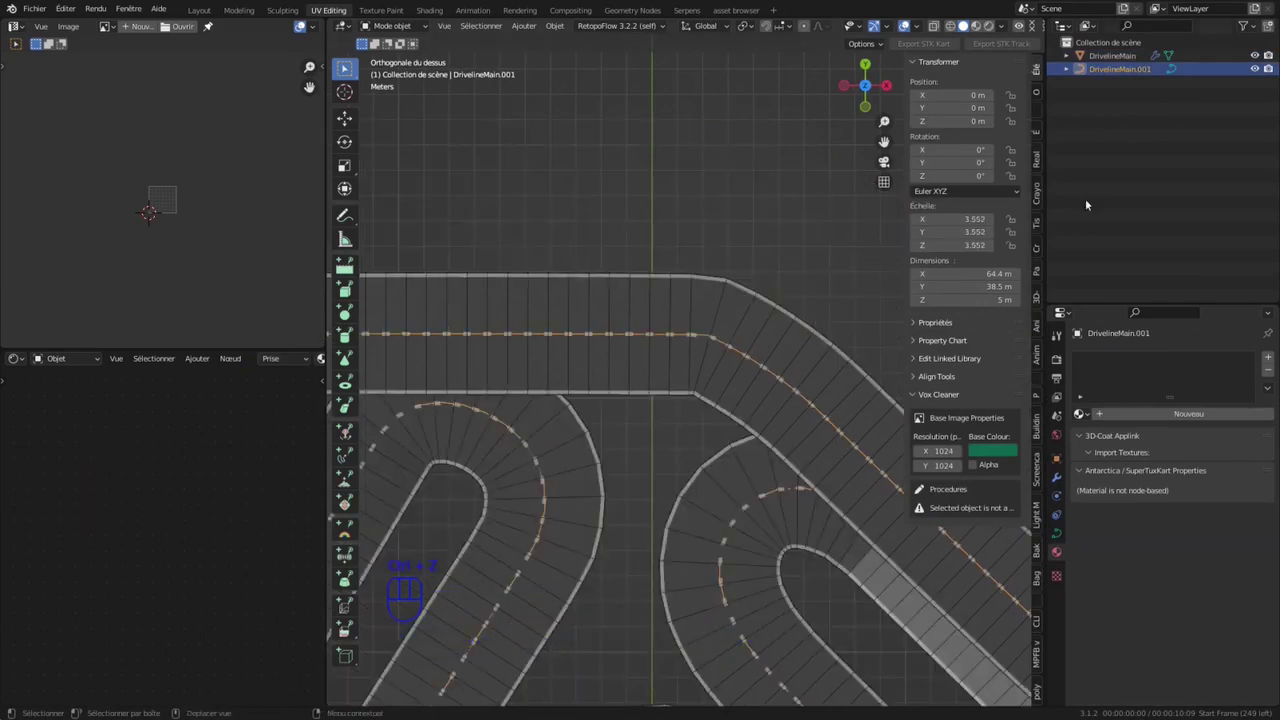
left_click_drag(1044, 136, 1138, 136)
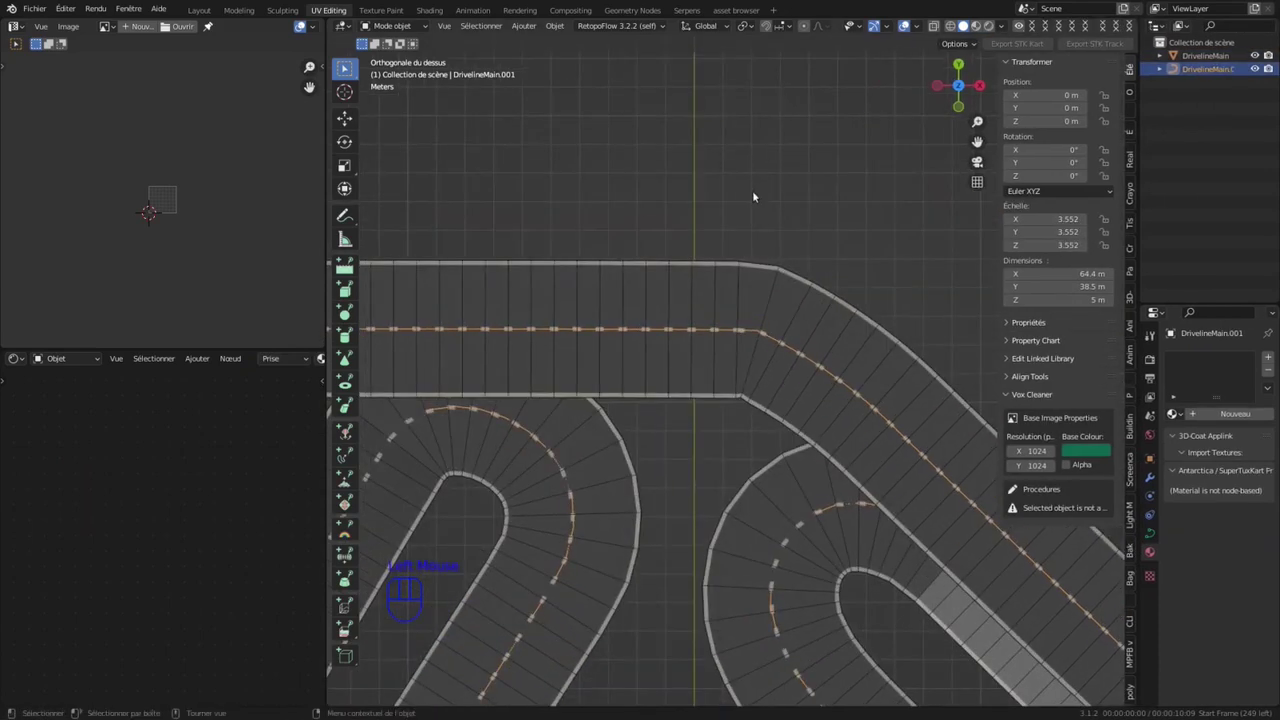
Step: Apply all modifiers on the DrivelineMain road mesh and check its modifier list
left_click(554, 26)
left_click(617, 26)
left_click(781, 295)
left_click(1150, 477)
left_click(1192, 357)
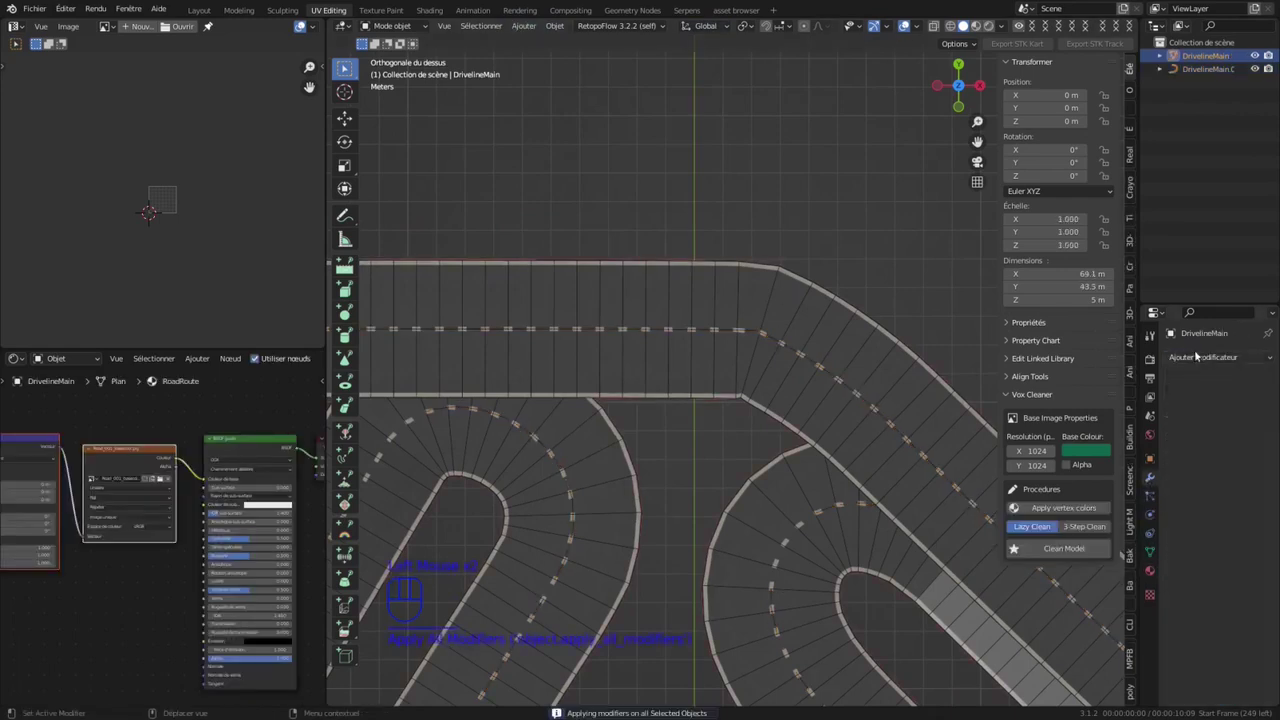
Step: Apply the rotation and scale of the DrivelineMain.001 curve
left_click(1180, 69)
key("ctrl+a")
left_click(820, 358)
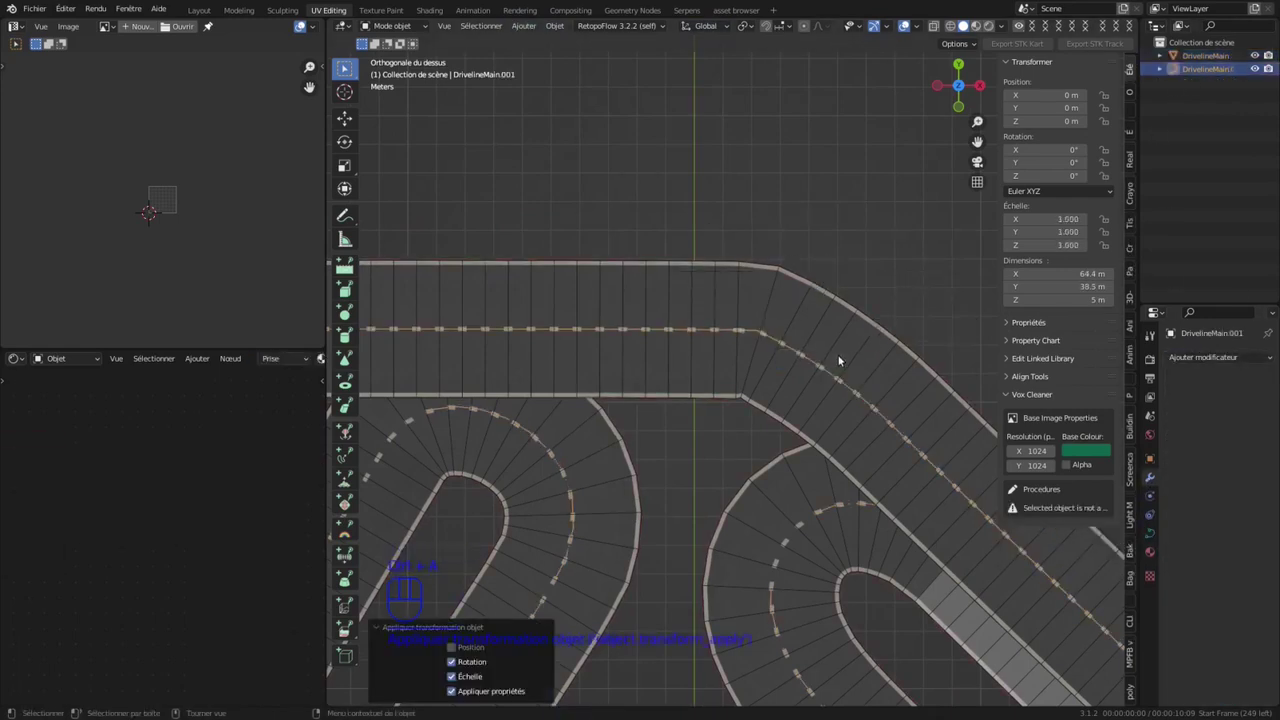
Step: Examine the DrivelineMain road mesh from several angles, in both object and edit mode
scroll(791, 534, "down", 5)
middle_click_drag(791, 534, 777, 486)
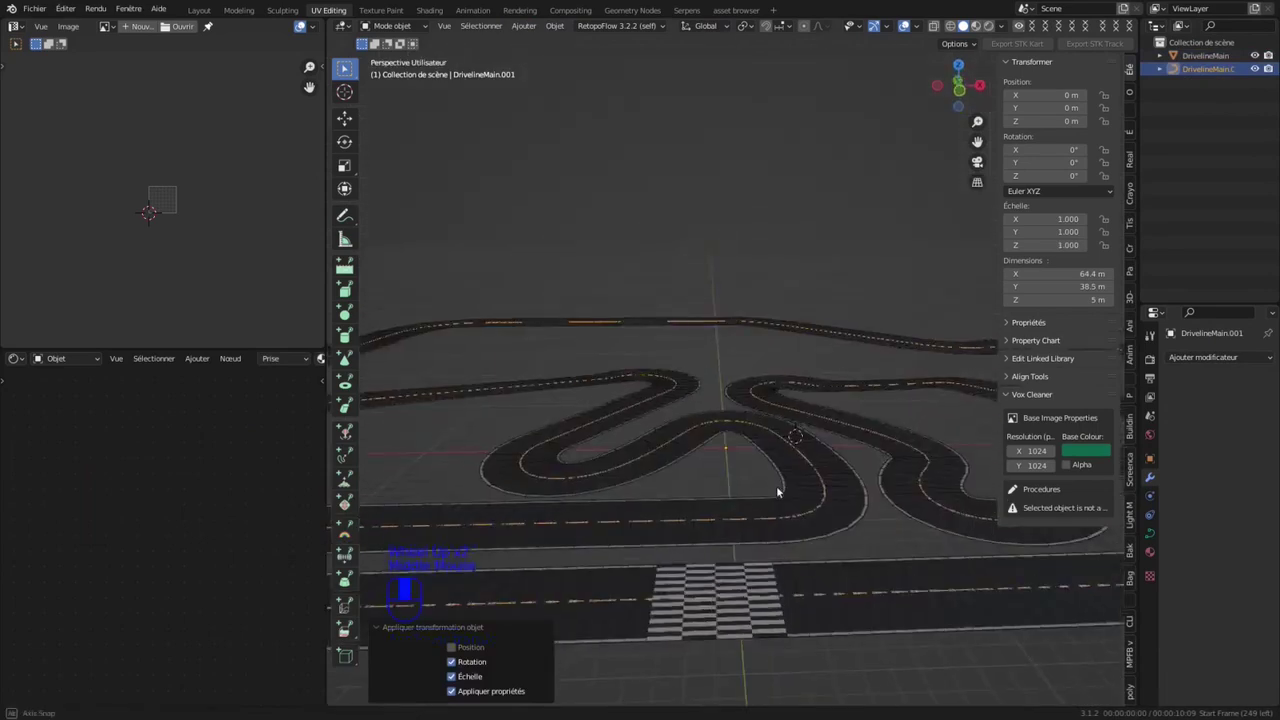
scroll(775, 486, "down", 2)
left_click(770, 505)
key("Tab")
key("Tab")
key("Tab")
key("Tab")
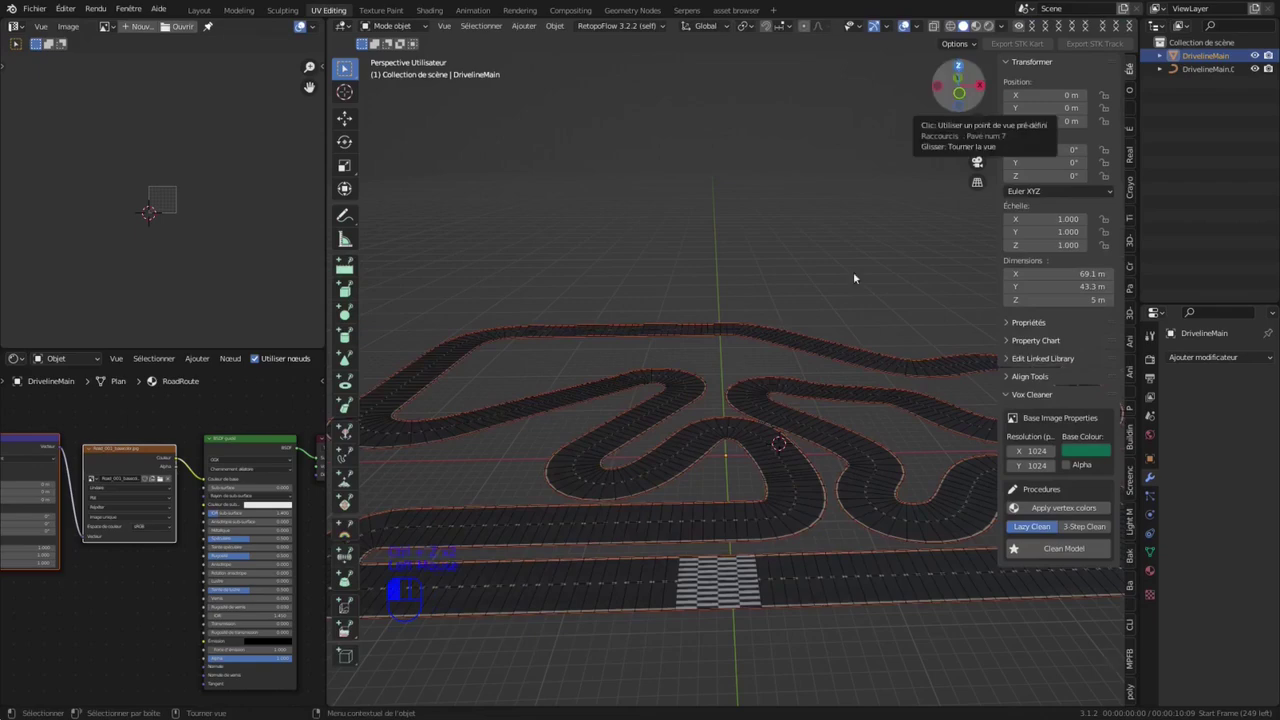
left_click(958, 65)
middle_click_drag(741, 678, 743, 323)
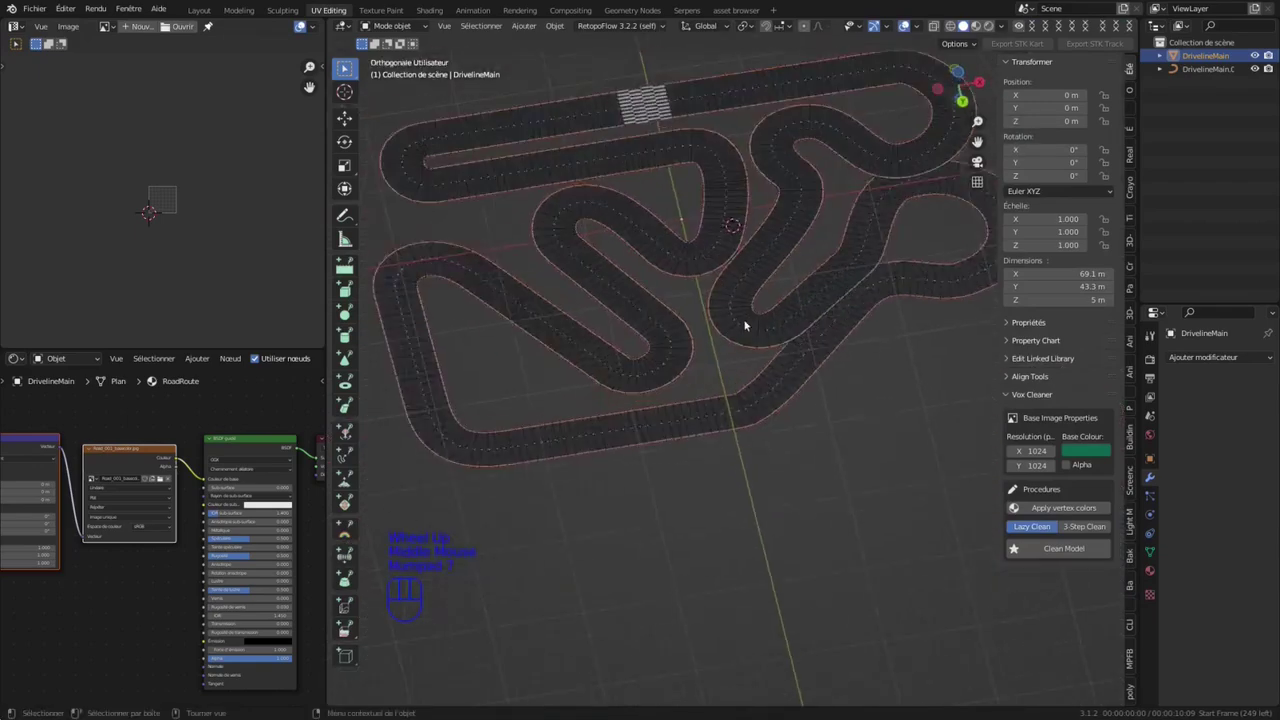
Step: Assign the RoadRoute material to the long checkered start face on the lowest straight of DrivelineMain
key("KP_7")
key("KP_Decimal")
key("Tab")
left_click(712, 505)
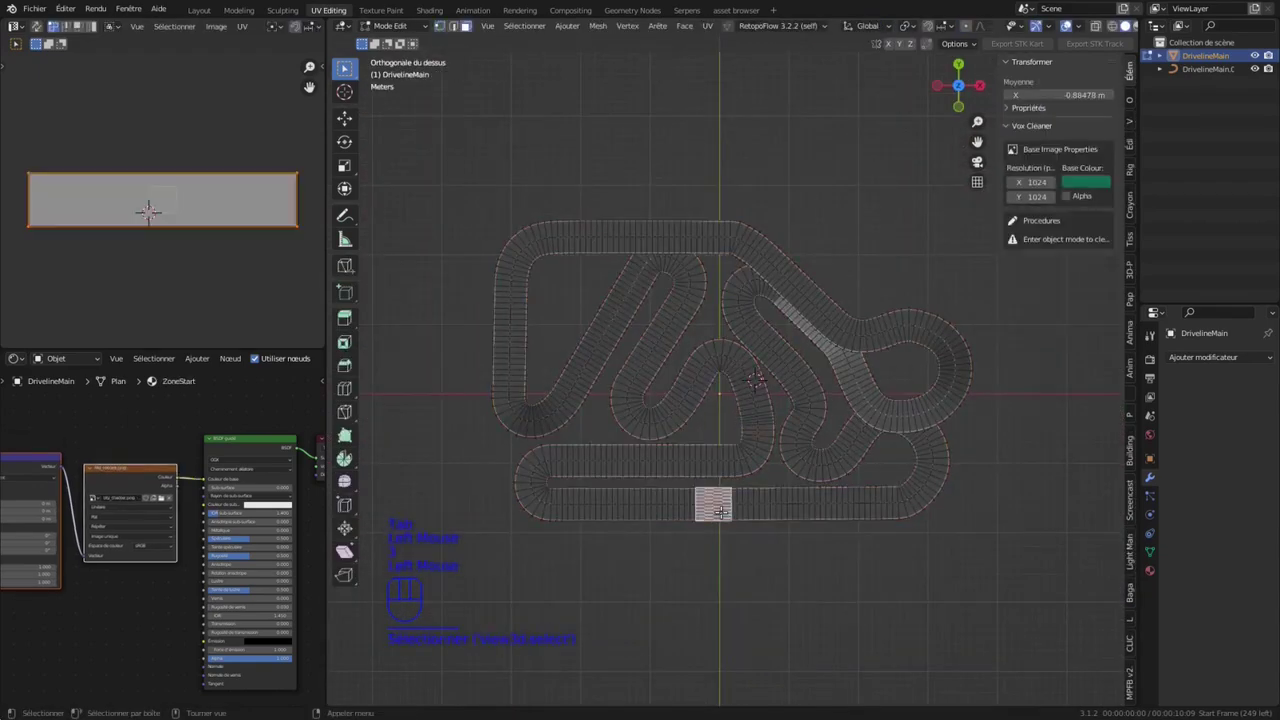
key("KP_Decimal")
scroll(784, 470, "down", 2)
left_click(1149, 570)
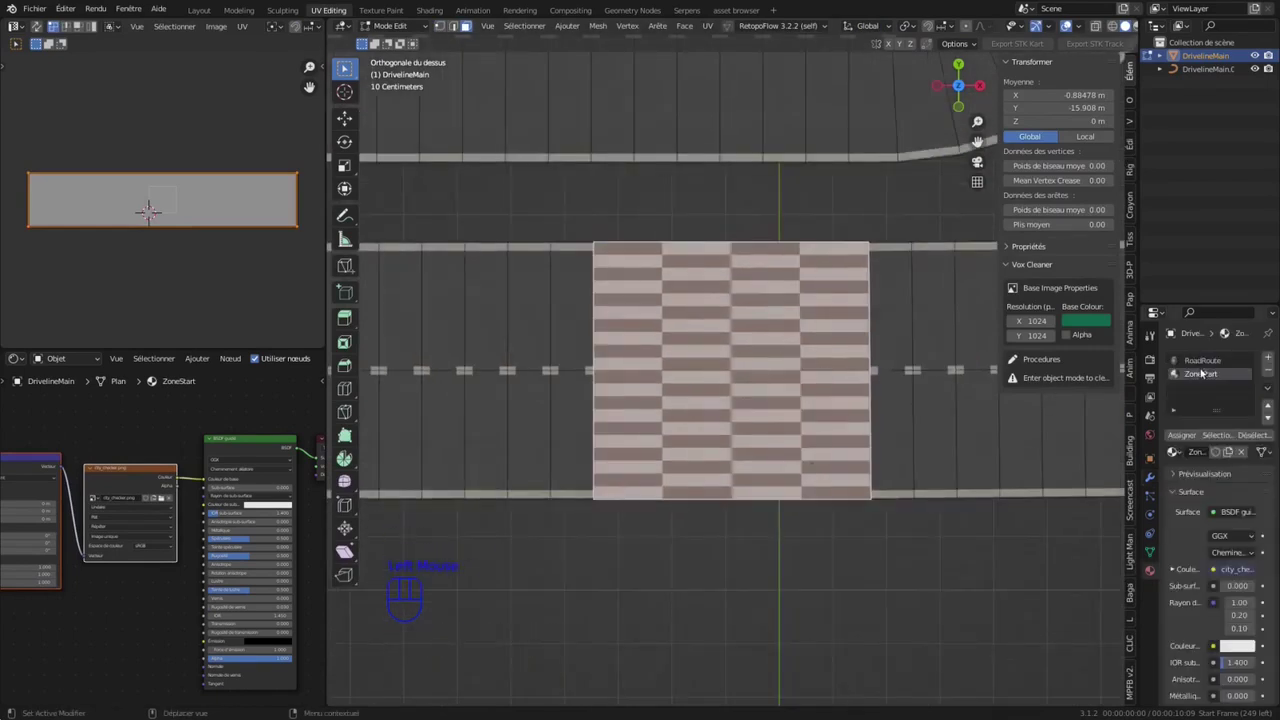
left_click(1202, 360)
left_click(1180, 435)
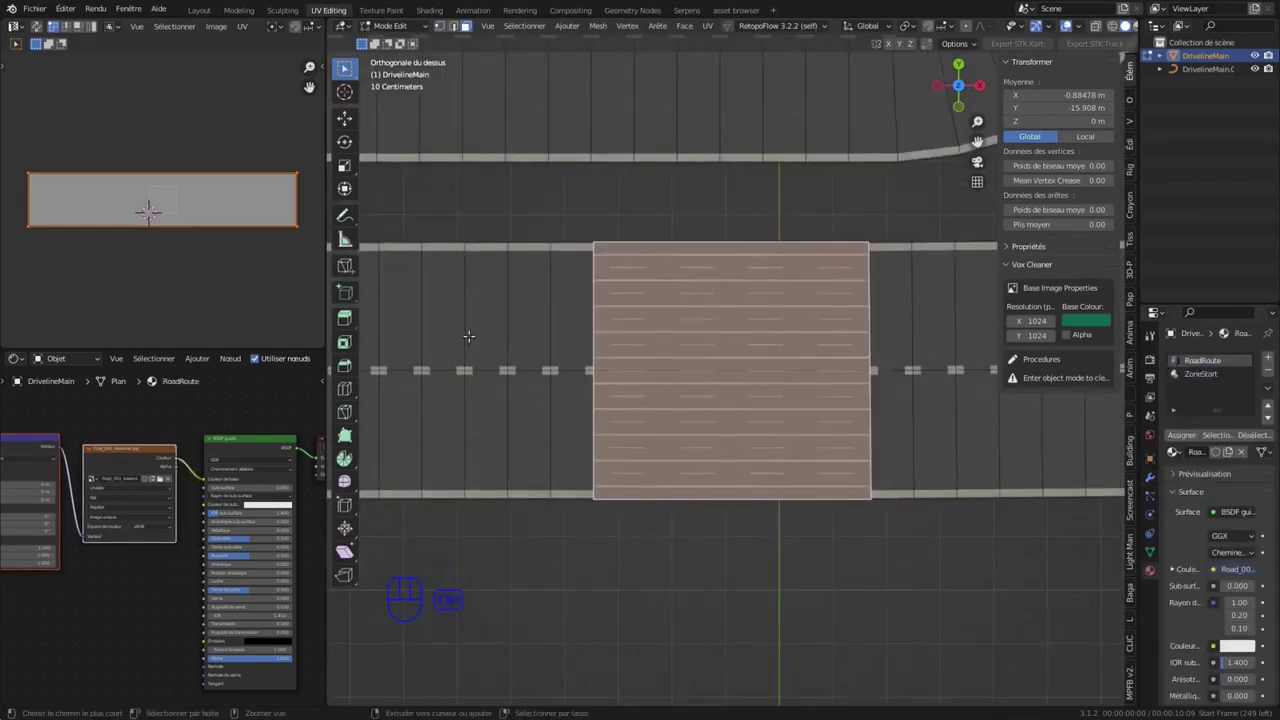
type("r90")
key("Escape")
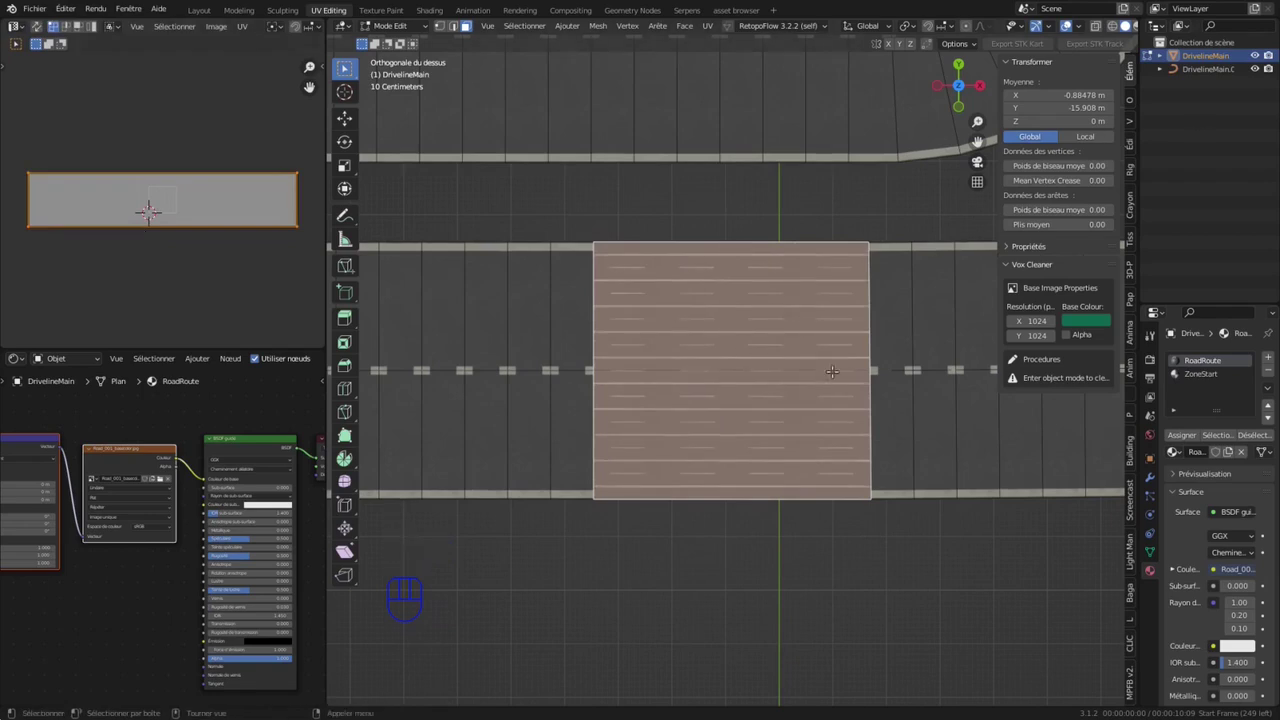
Step: Unwrap the former start face and its two neighbouring faces with Follow Active Quads in Length Average mode, keeping the negative-X neighbour active
left_click(895, 342)
left_click(638, 349, "shift")
left_click(568, 357, "shift")
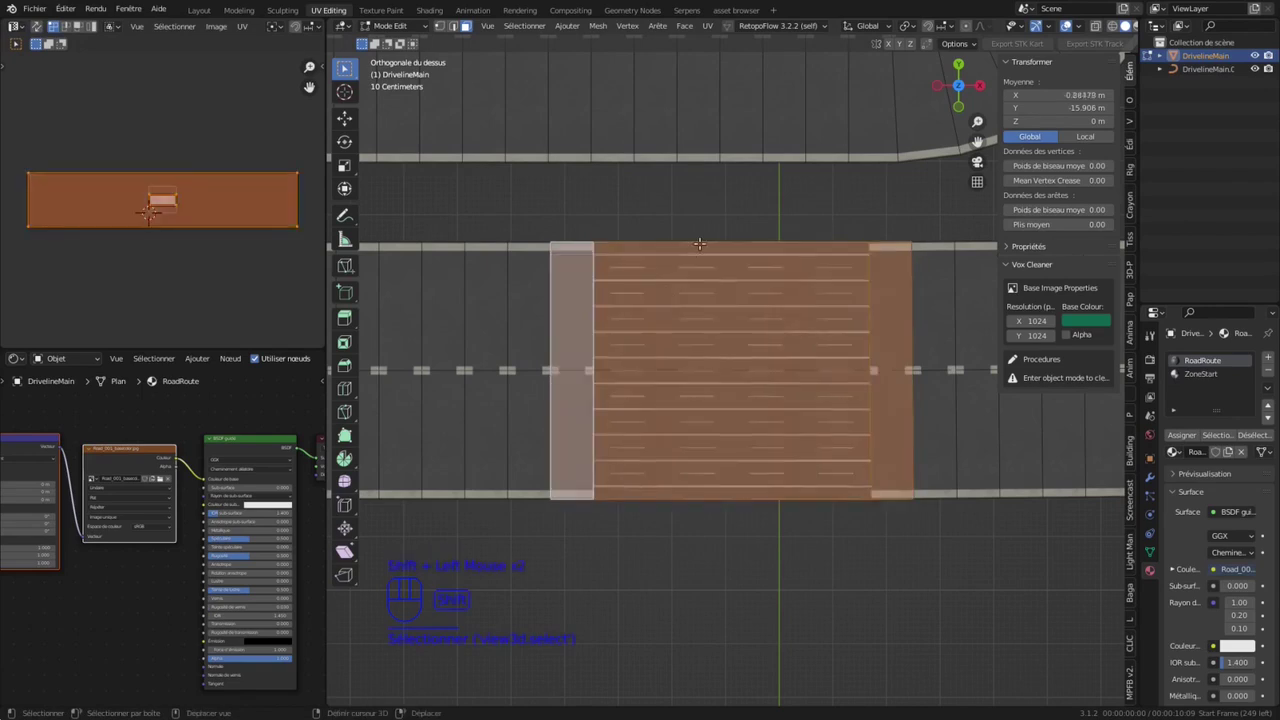
key("u")
left_click(688, 259)
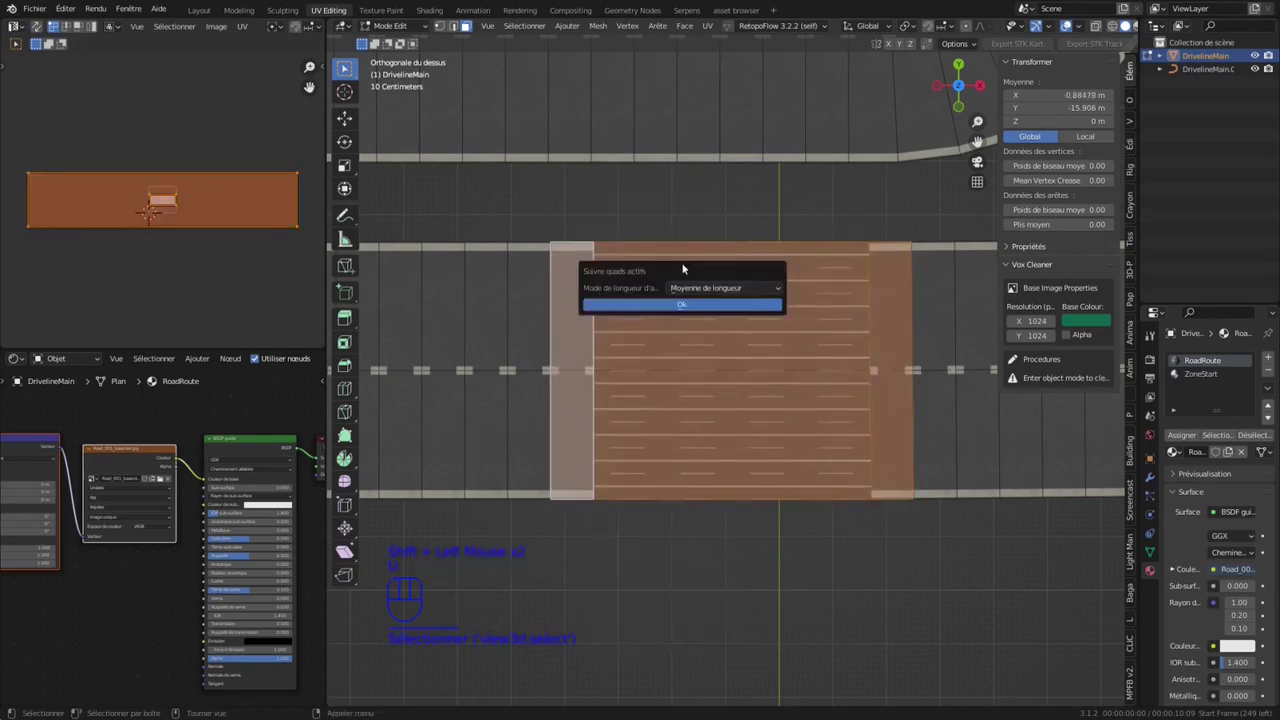
left_click(690, 304)
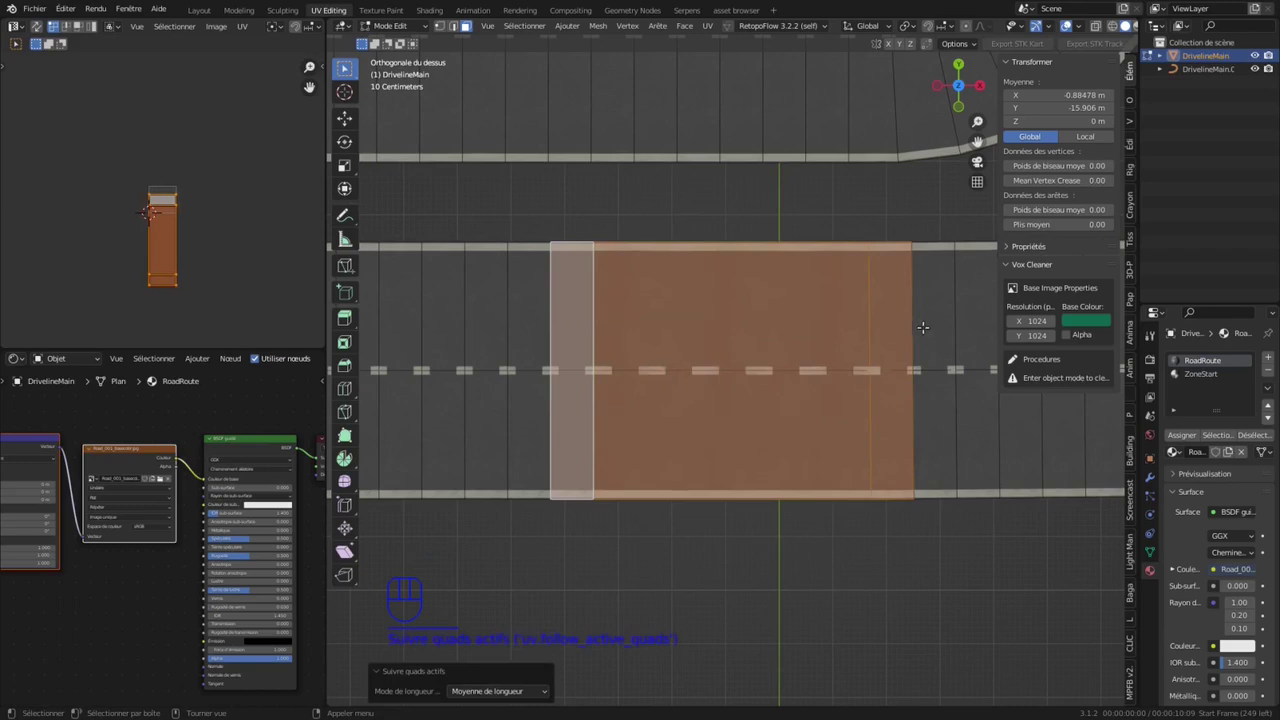
Step: Assign the ZoneStart material to the narrow road face on the positive-X side of the former start face and unwrap it
left_click(885, 326)
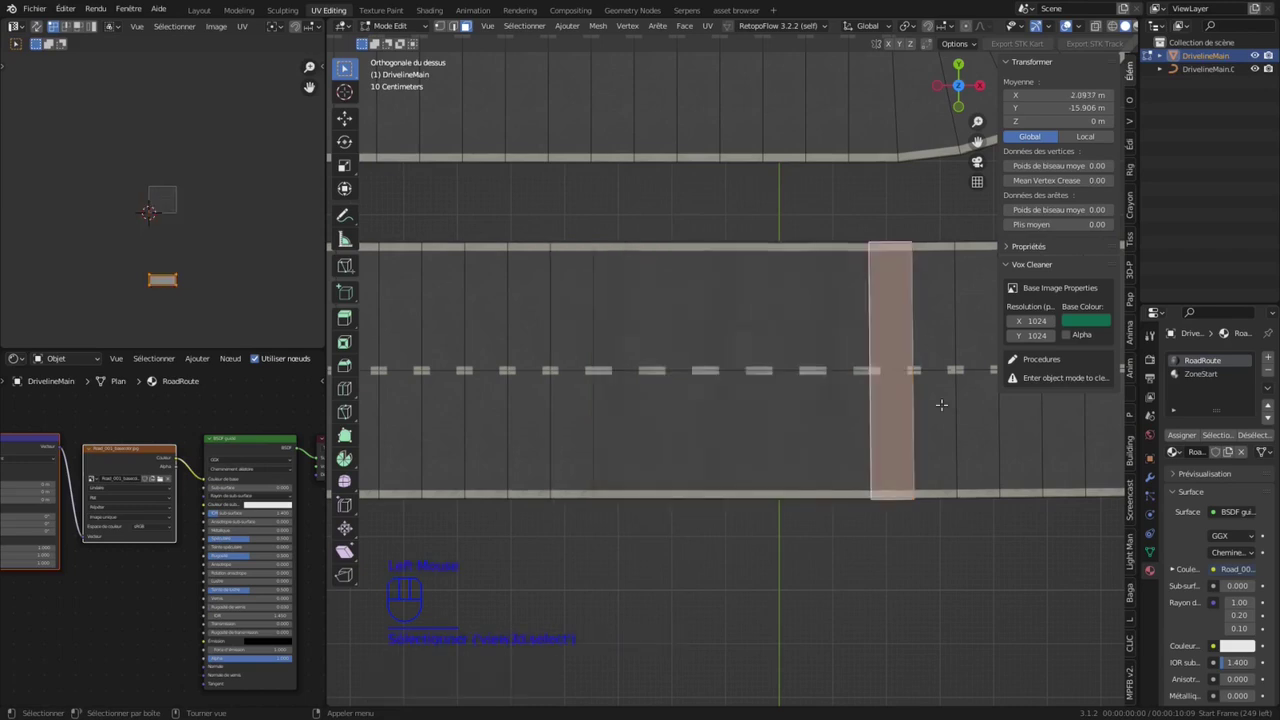
left_click(1205, 374)
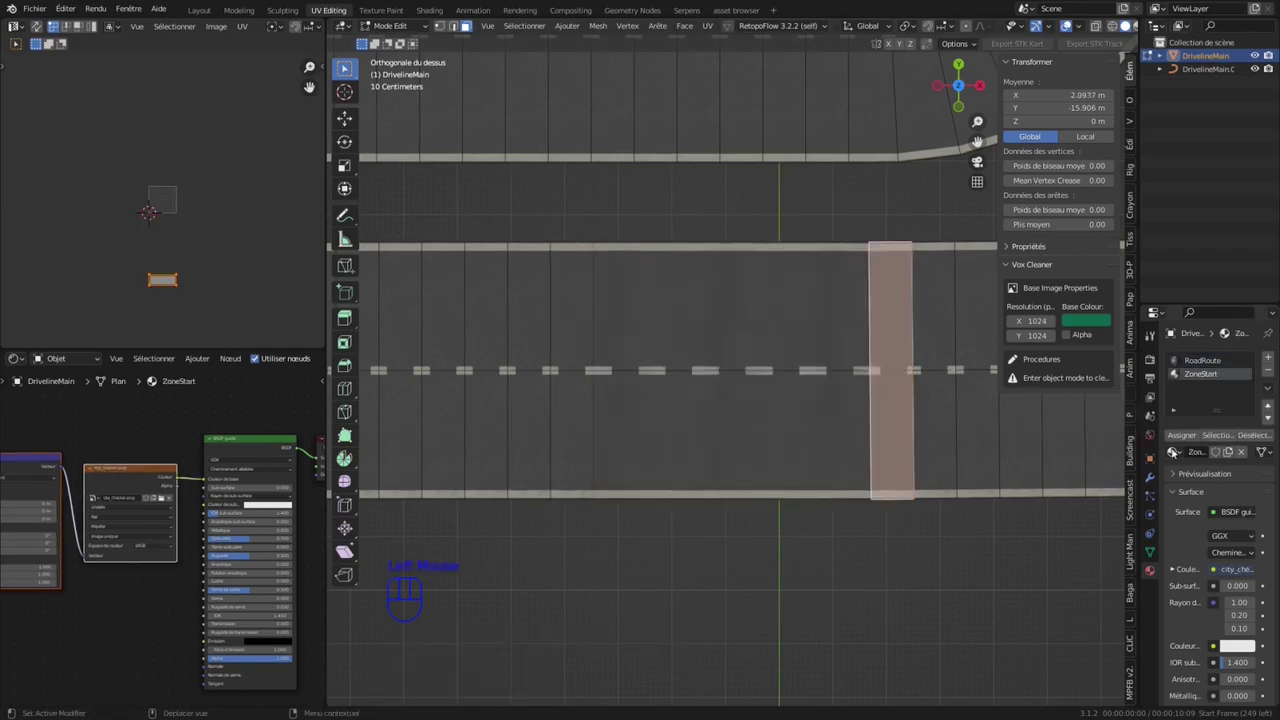
left_click(1185, 434)
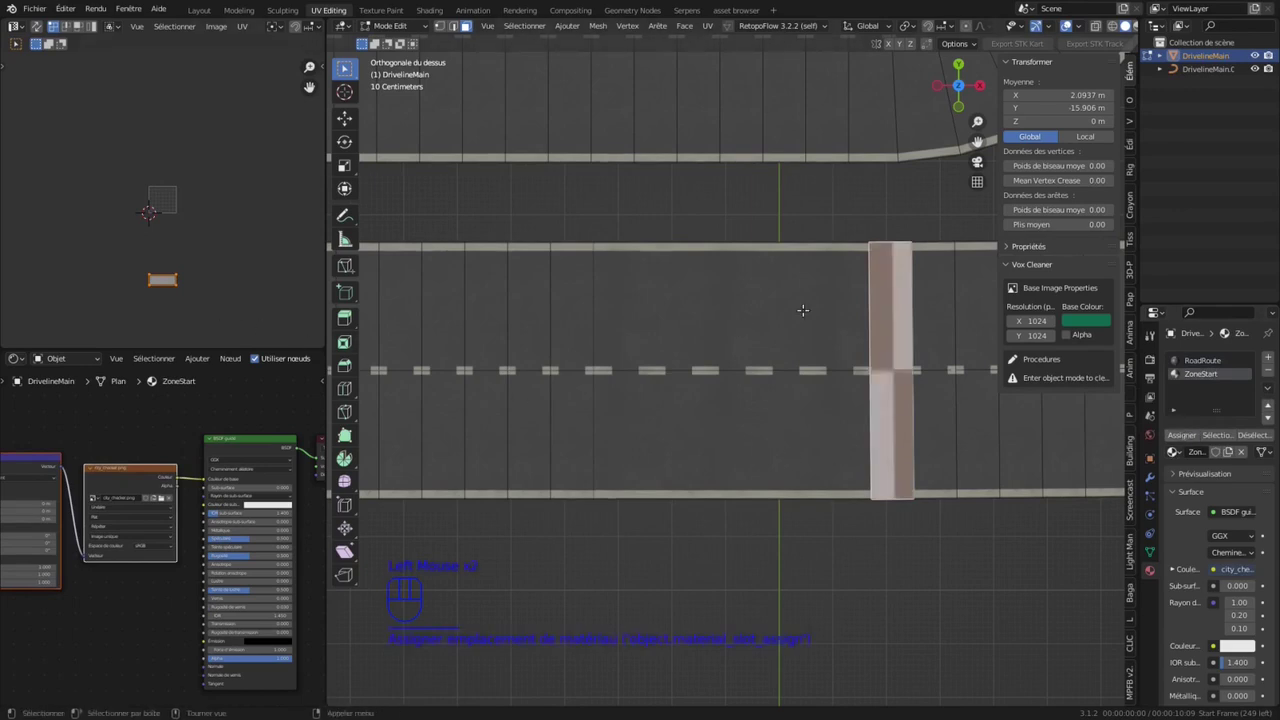
key("u")
left_click(767, 266)
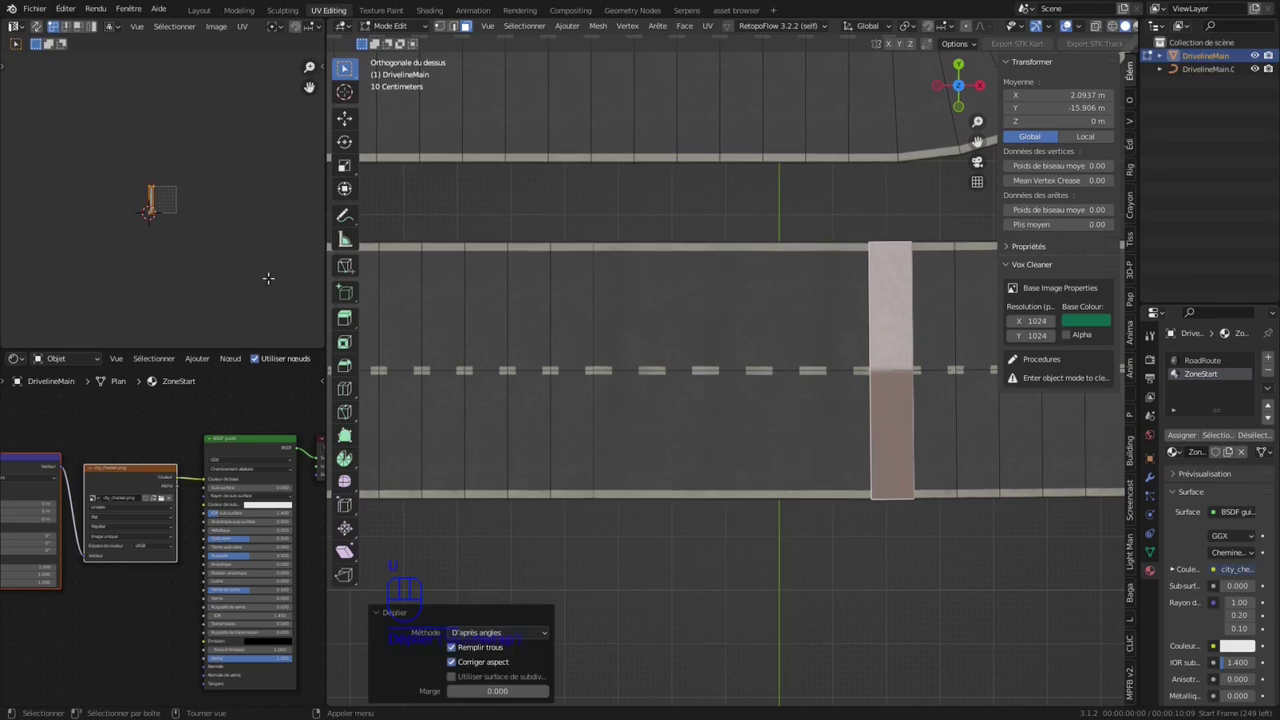
Step: Set the UV X coordinate of the narrow start face's outer edge to 1
left_click(166, 206)
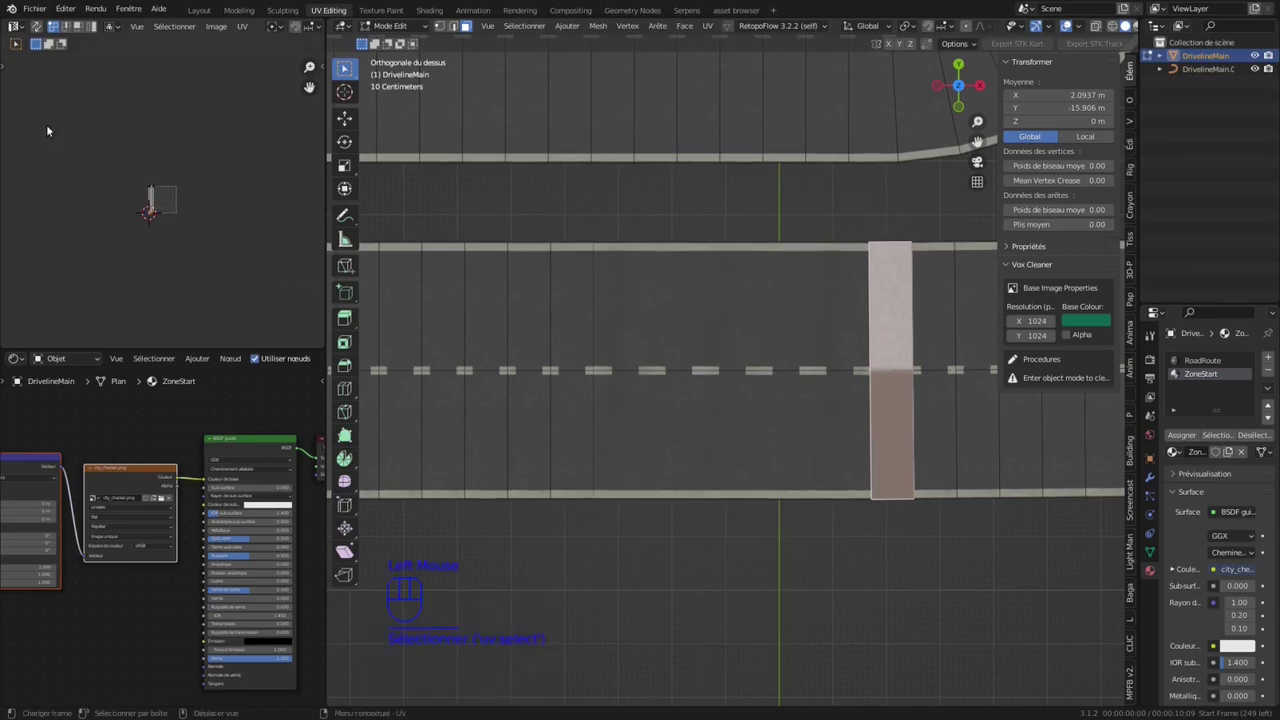
scroll(106, 174, "up", 2)
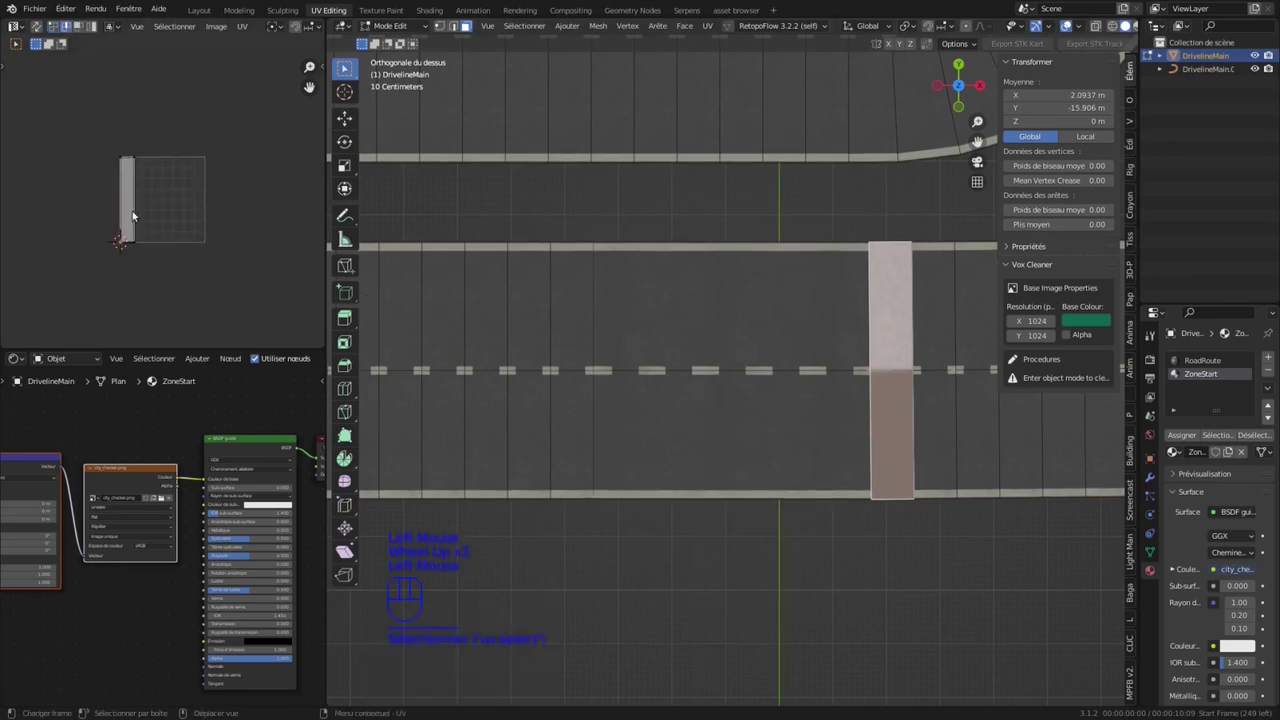
scroll(150, 215, "up", 2)
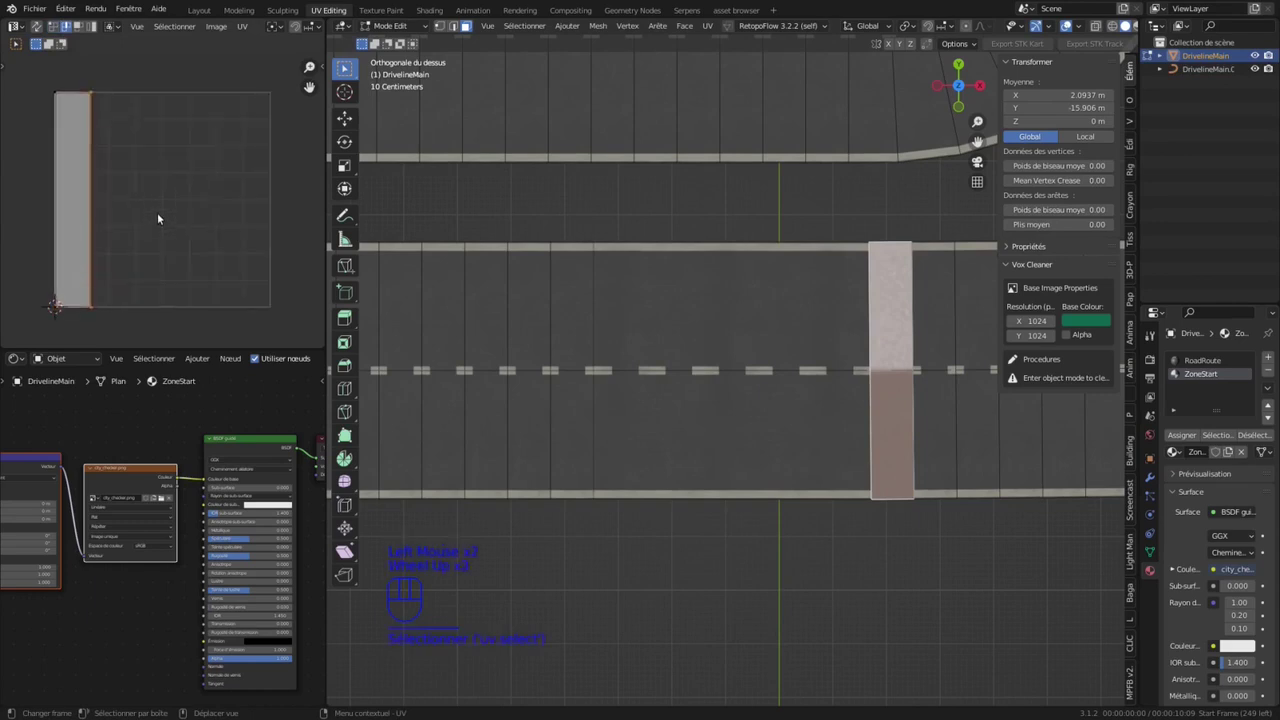
key("n")
left_click(314, 74)
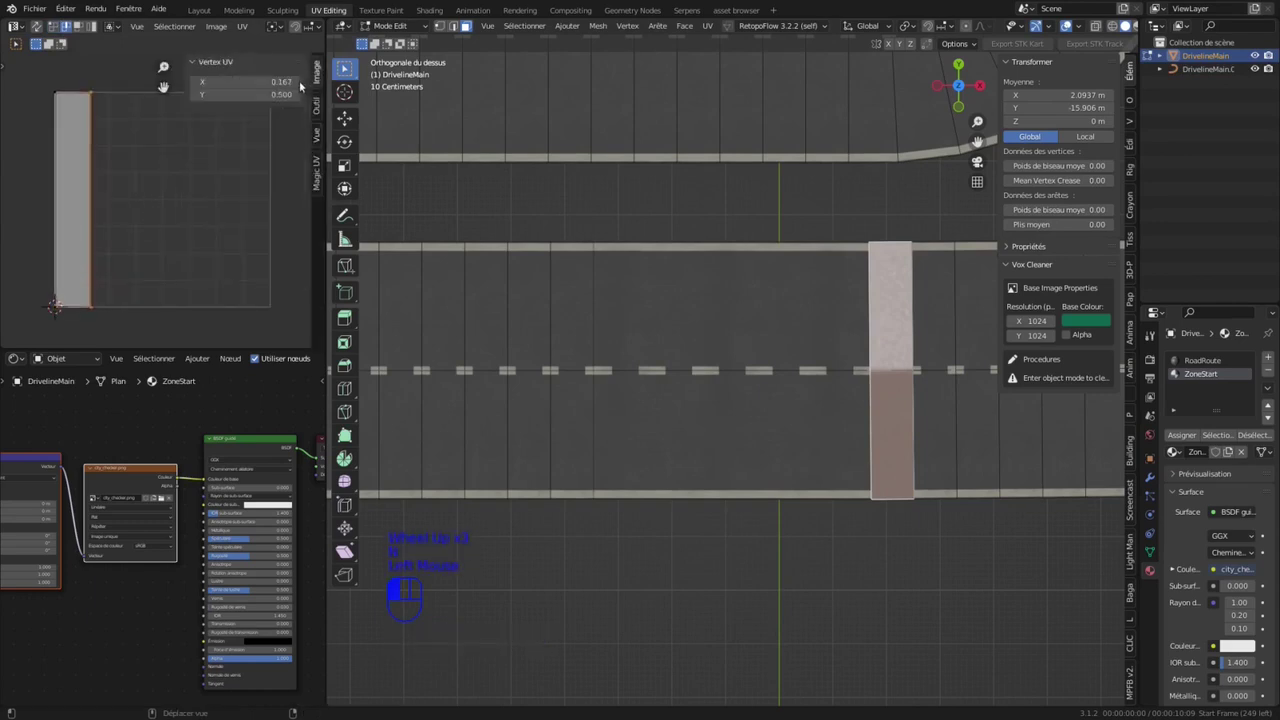
double_click(274, 83)
type("1")
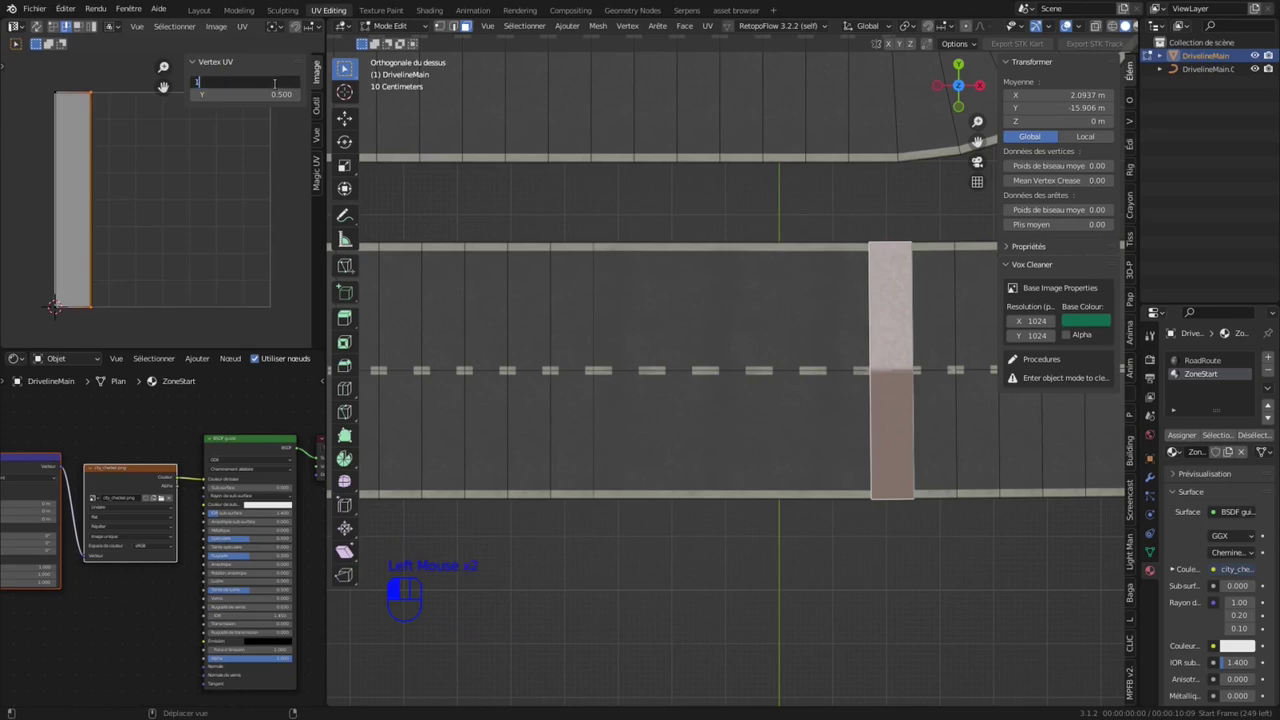
key("Return")
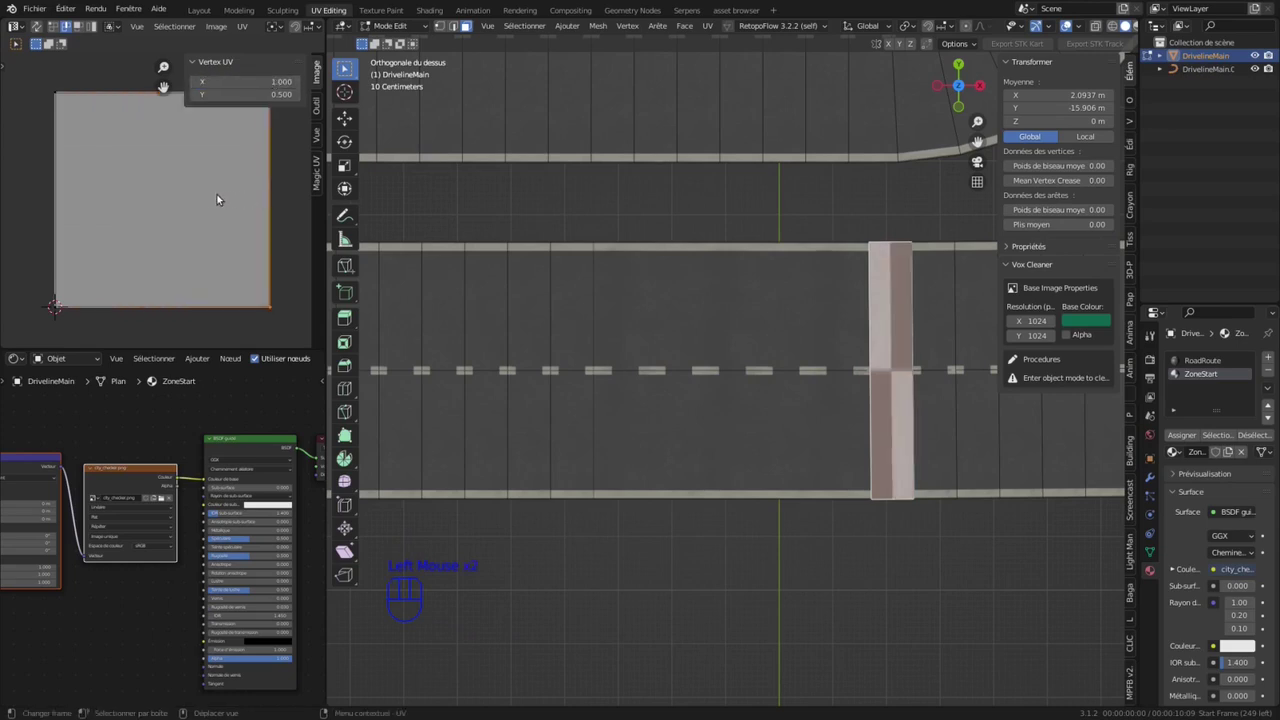
Step: Scale the start face's UVs by 5 along Y and then uniformly by 2
key("Tab")
key("Tab")
key("a")
type("sx")
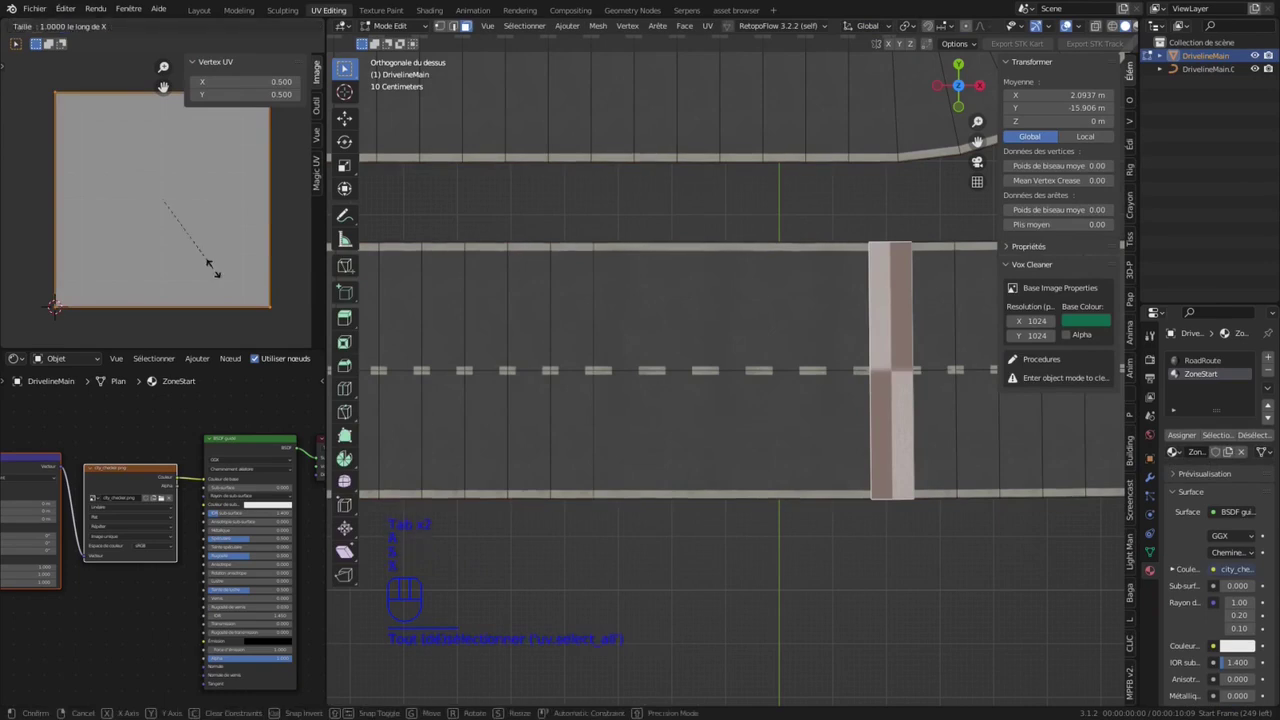
type("5y")
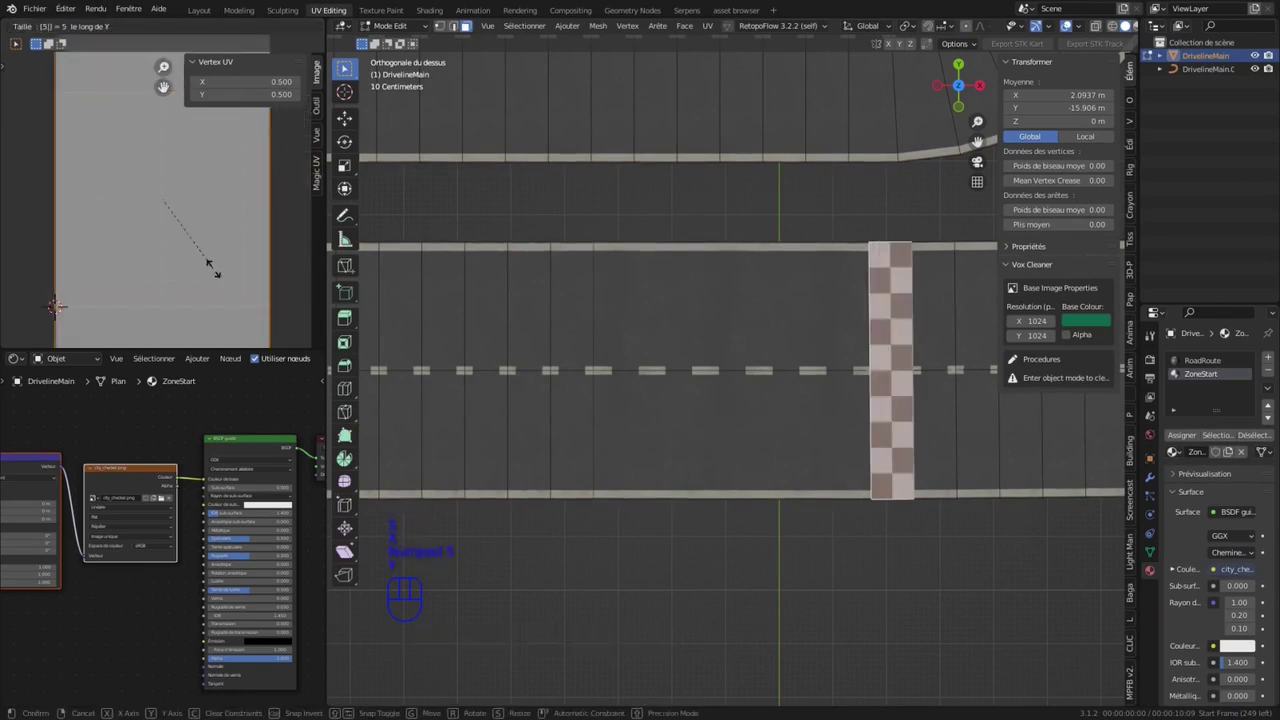
key("KP_Enter")
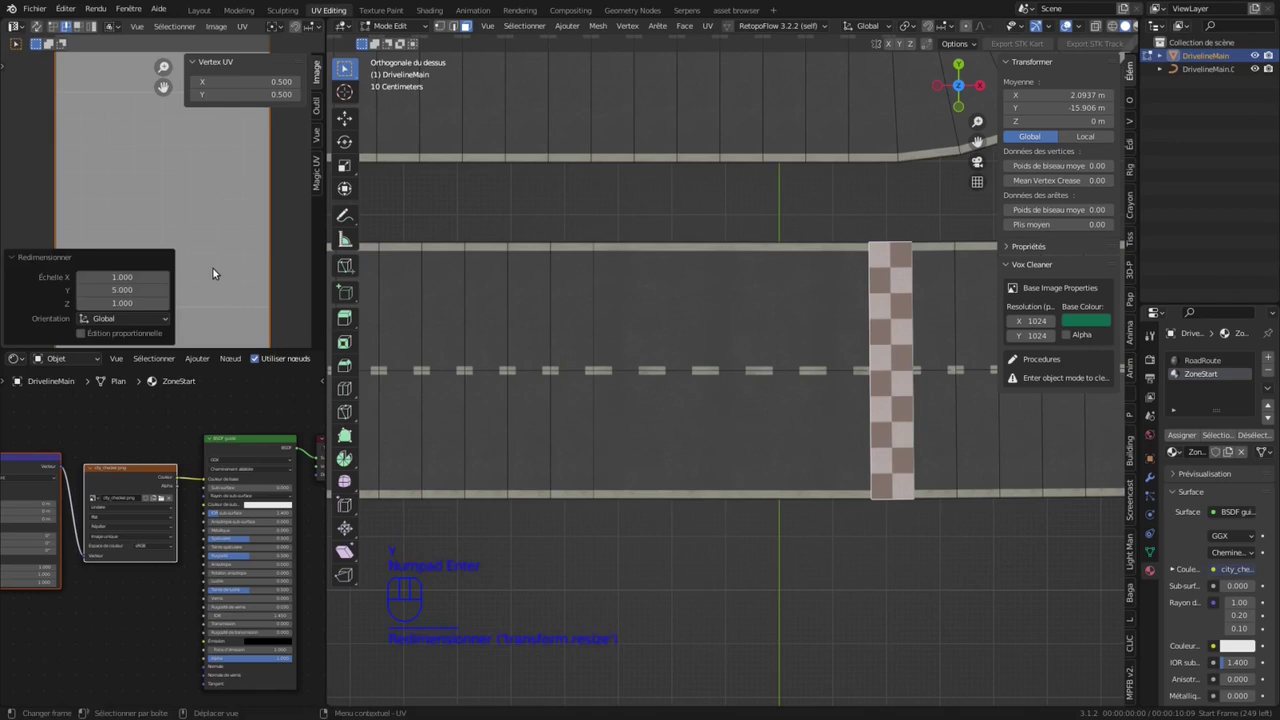
type("s2")
key("KP_Enter")
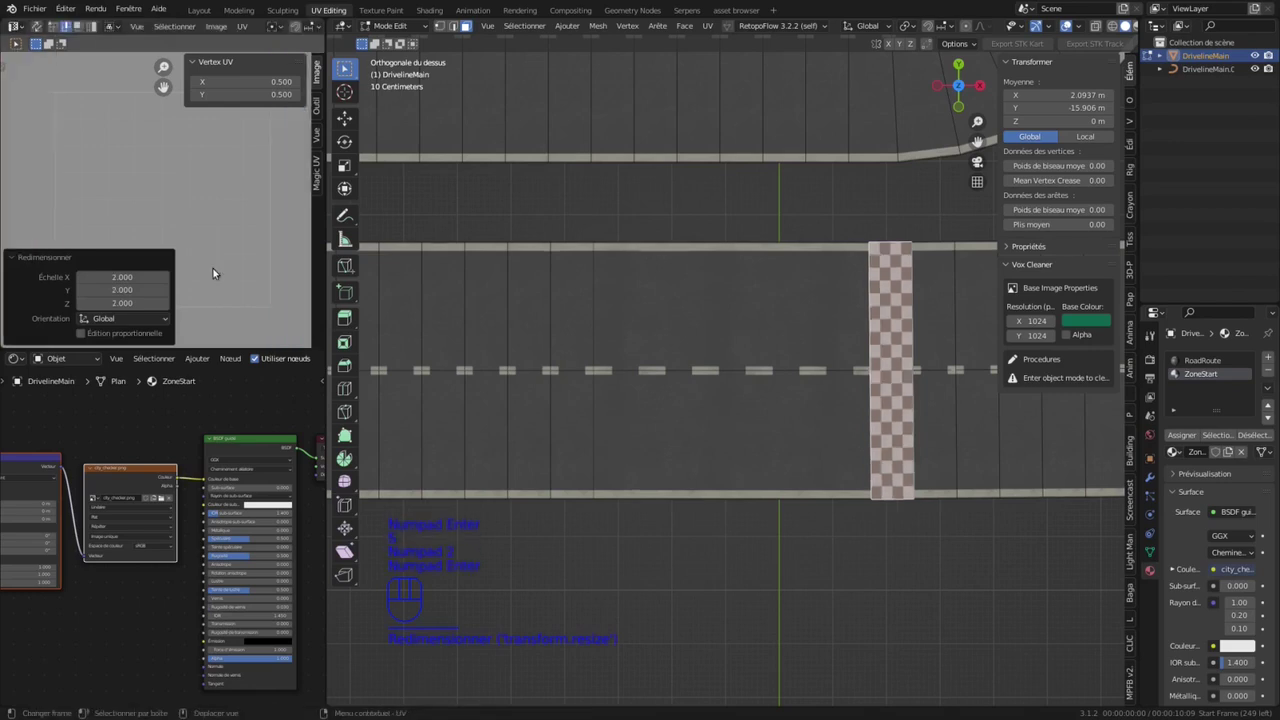
Step: Leave mesh editing and save the file
key("Tab")
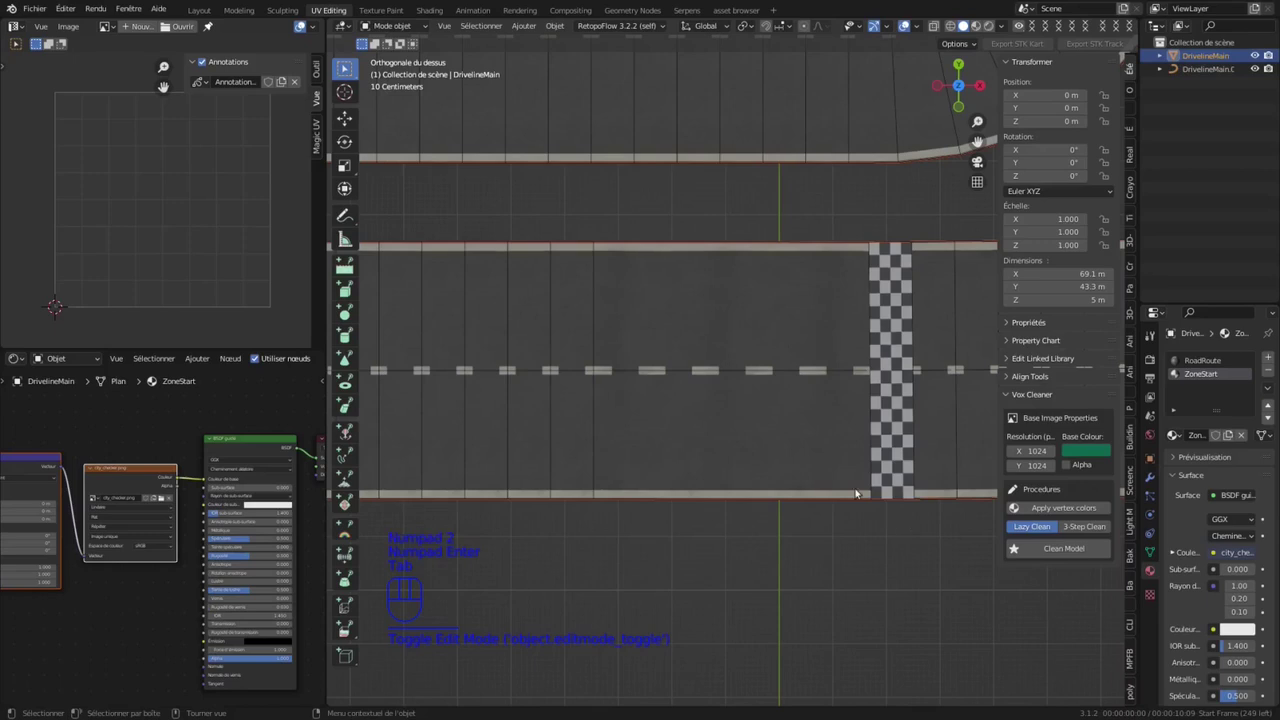
key("ctrl+s")
scroll(740, 360, "down", 3)
scroll(740, 366, "down", 3)
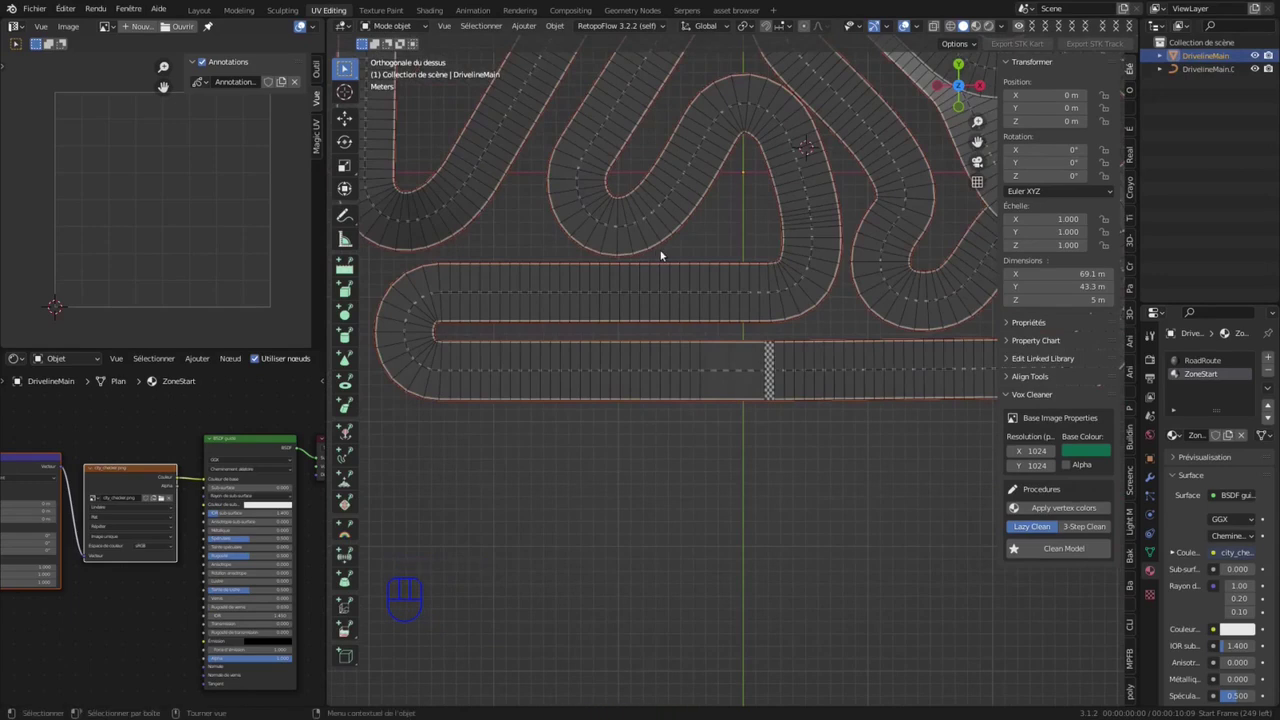
Step: Duplicate the DrivelineMain road mesh in place
left_click(682, 253)
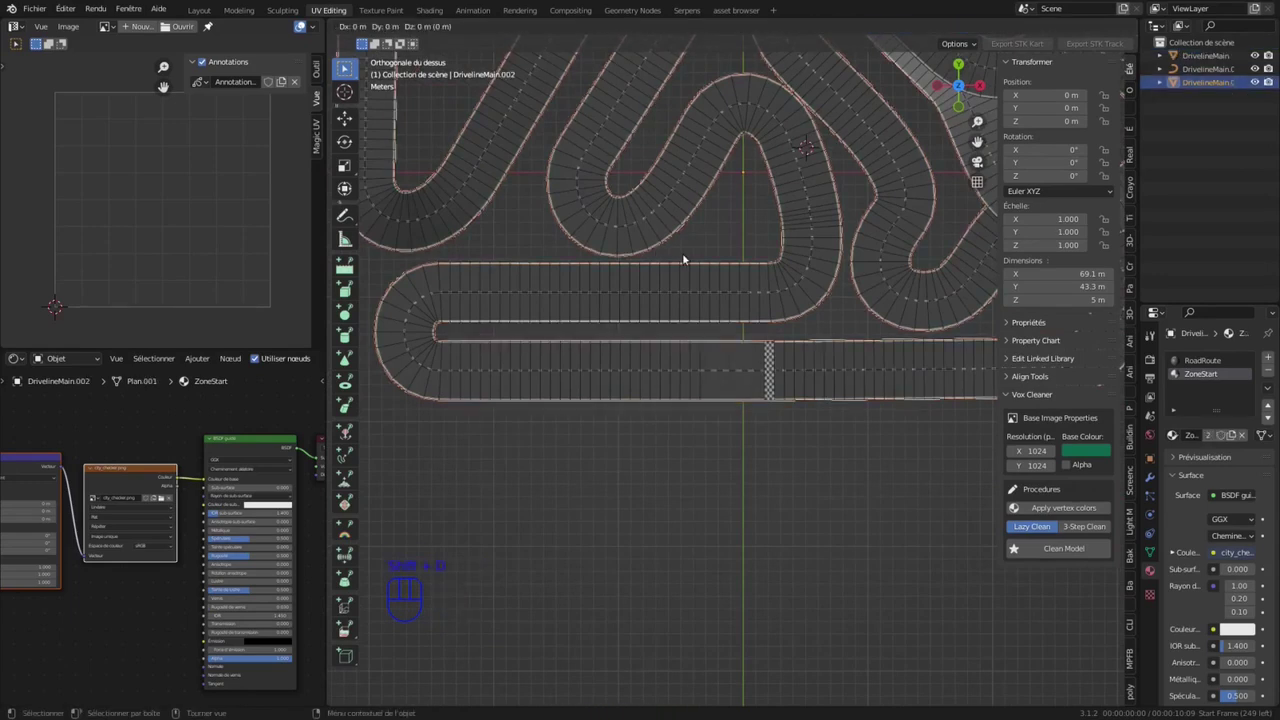
key("shift+d")
key("KP_Enter")
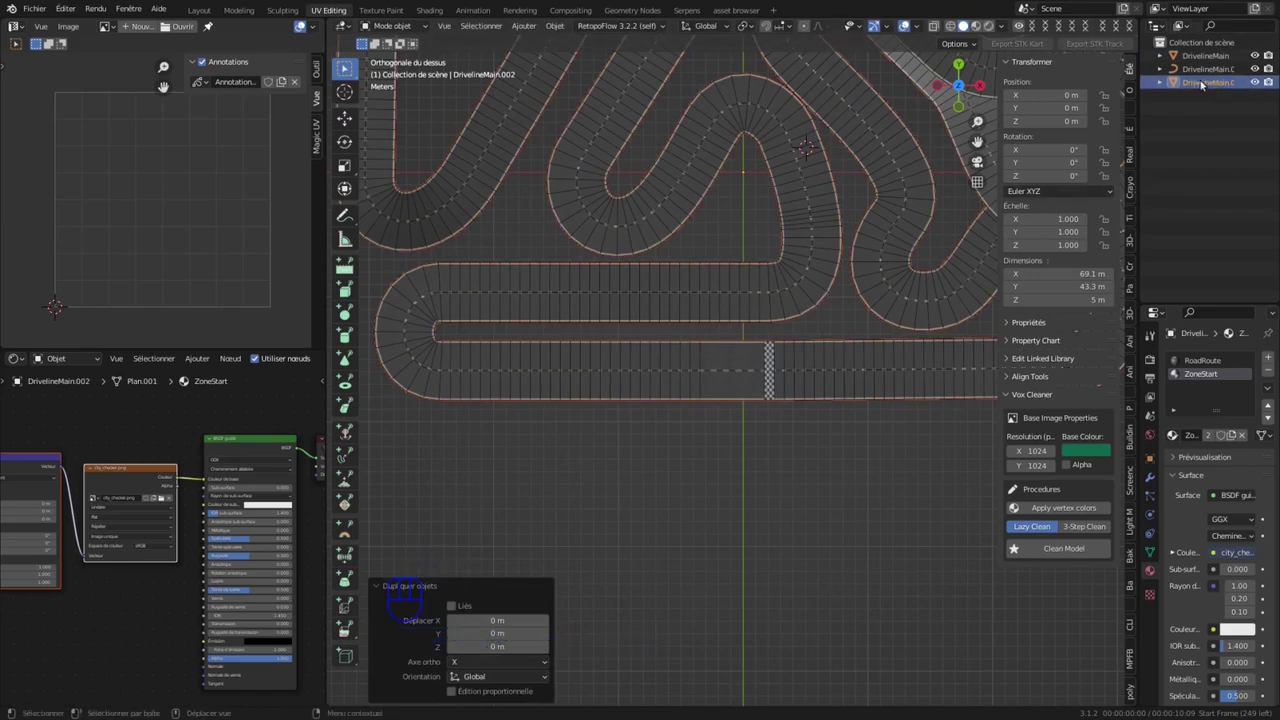
Step: Rename the duplicated road mesh DrivelineMain.002 as Piste
left_click_drag(1140, 110, 1030, 105)
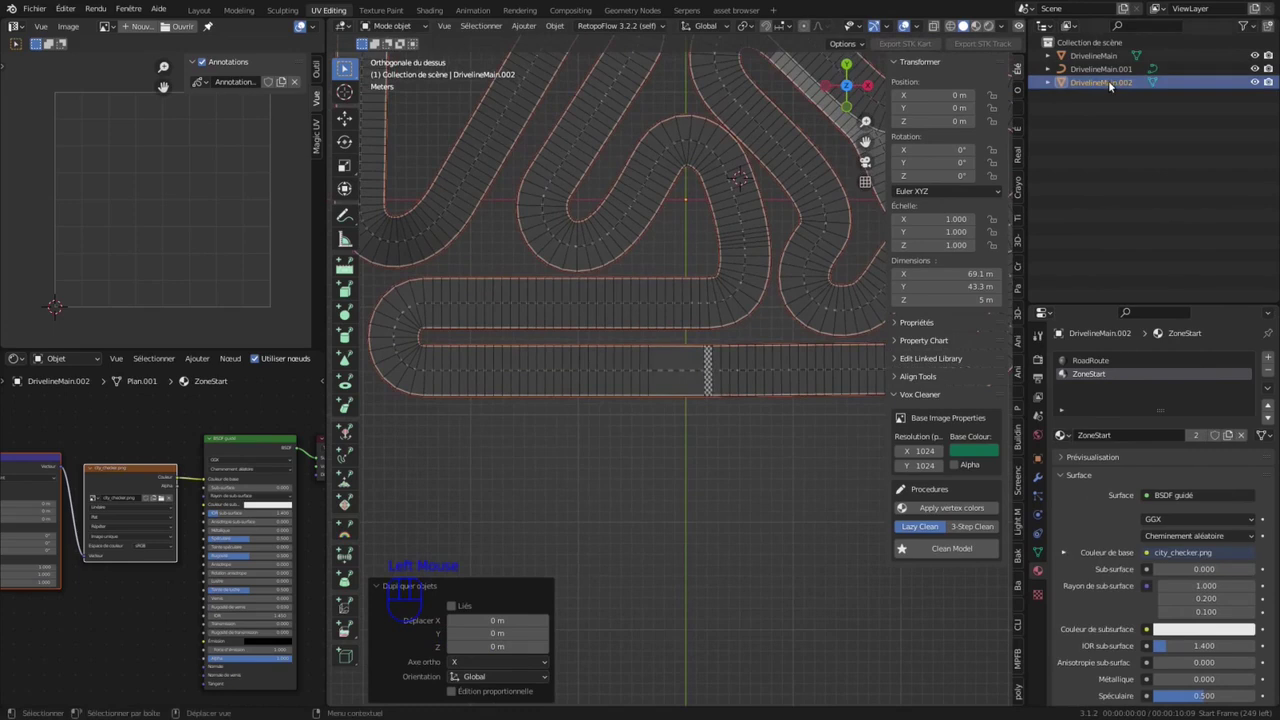
left_click(1108, 82)
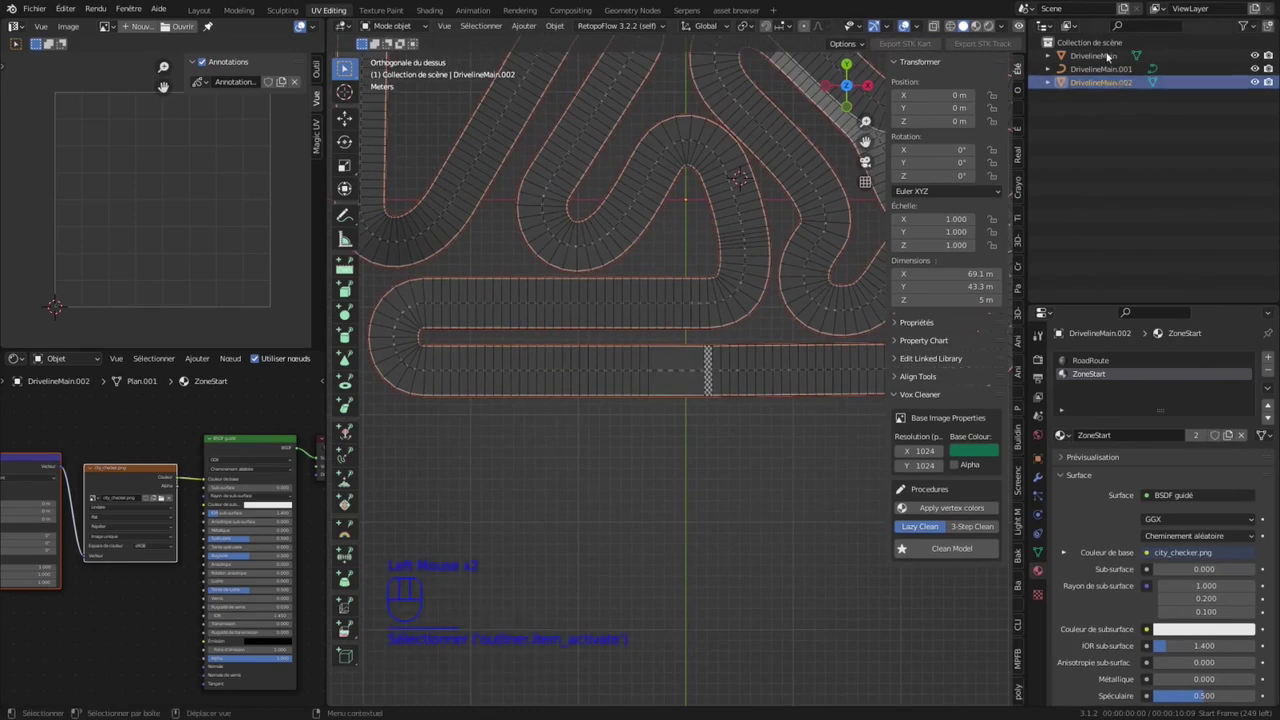
double_click(1103, 83)
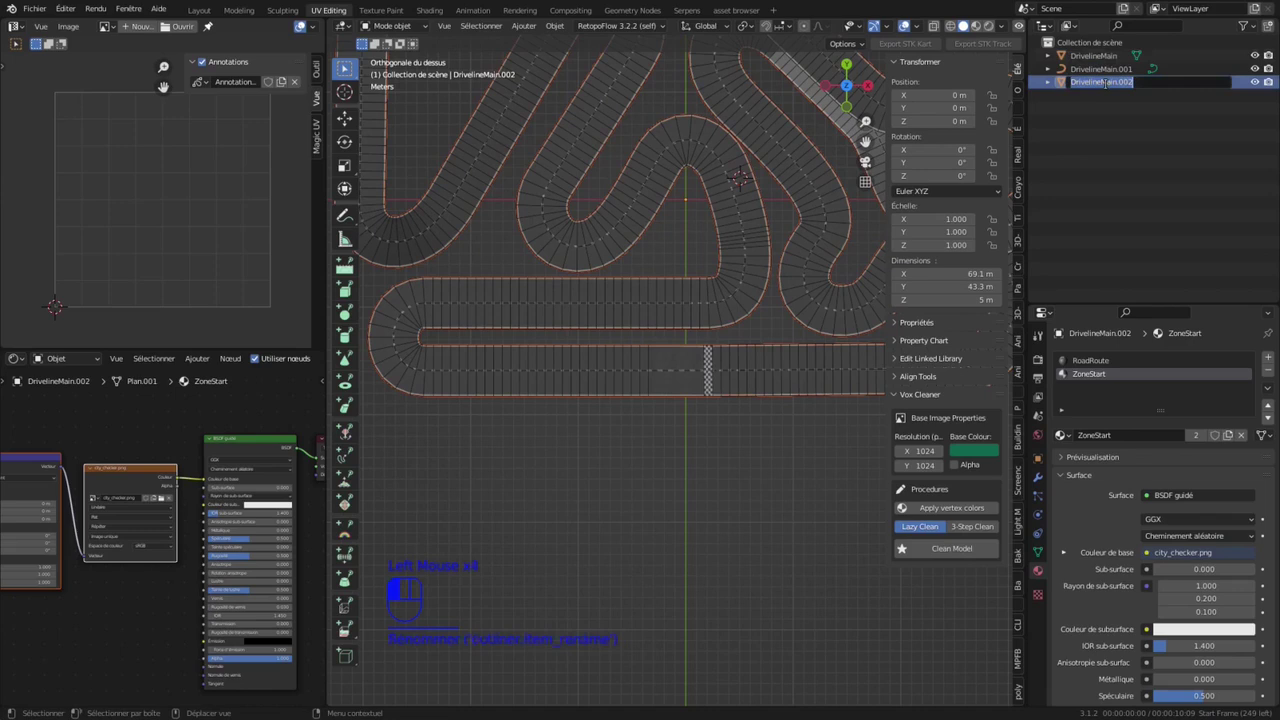
type("Pit")
type("te")
key("Return")
Step: Lower the Piste mesh by 0.1 m along the global Z axis
middle_click_drag(788, 261, 680, 263)
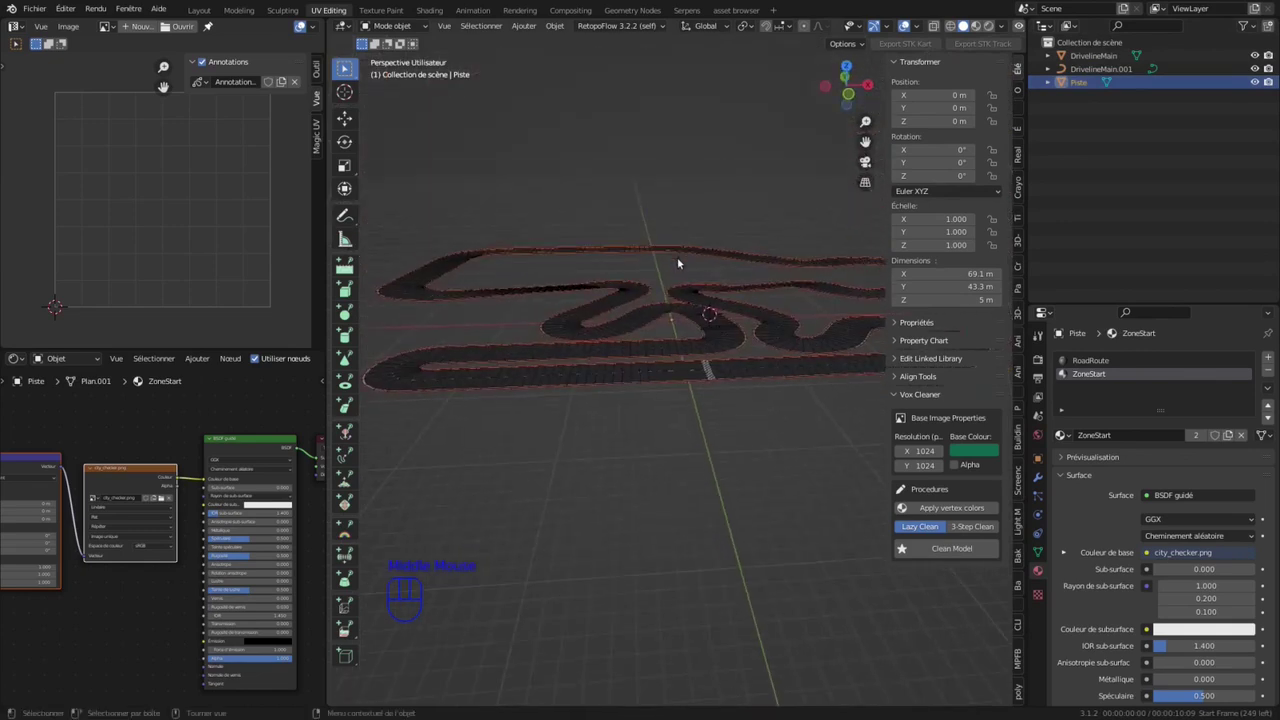
key("g")
key("z")
key("minus")
type(".1")
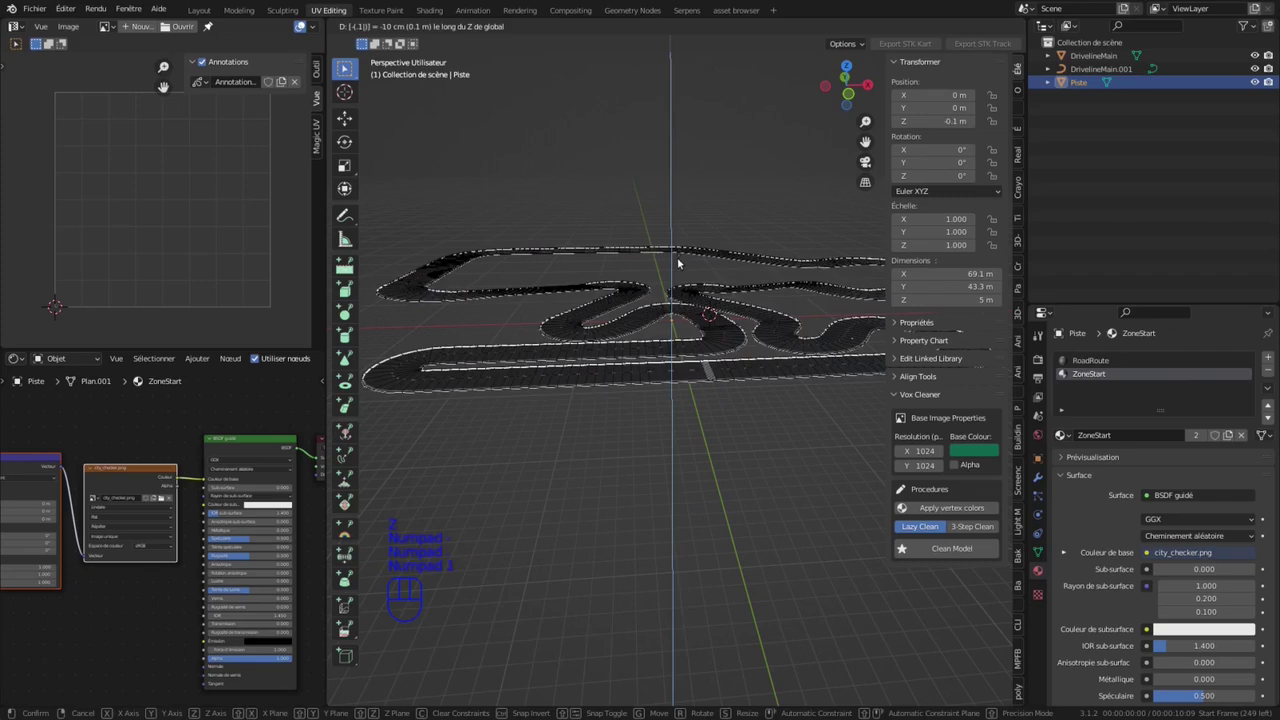
key("KP_Enter")
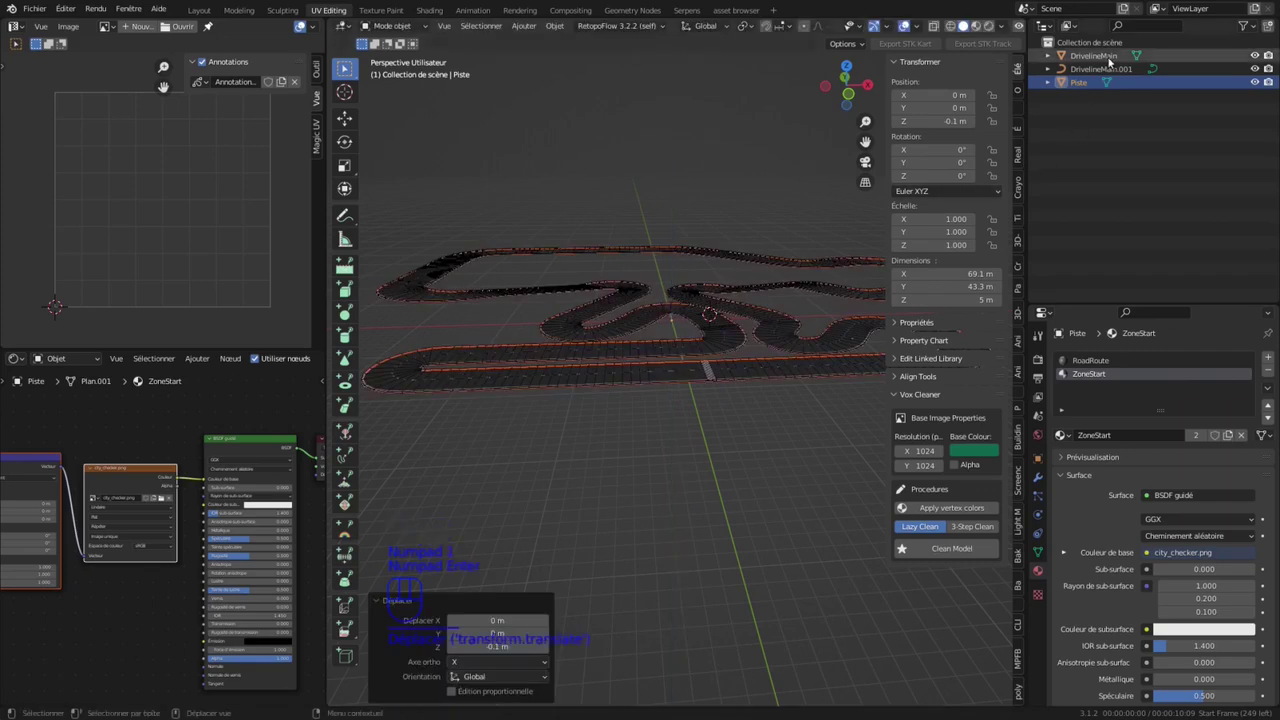
Step: Remove the RoadRoute and ZoneStart material slots from the DrivelineMain mesh
left_click(1104, 58)
left_click(1104, 57)
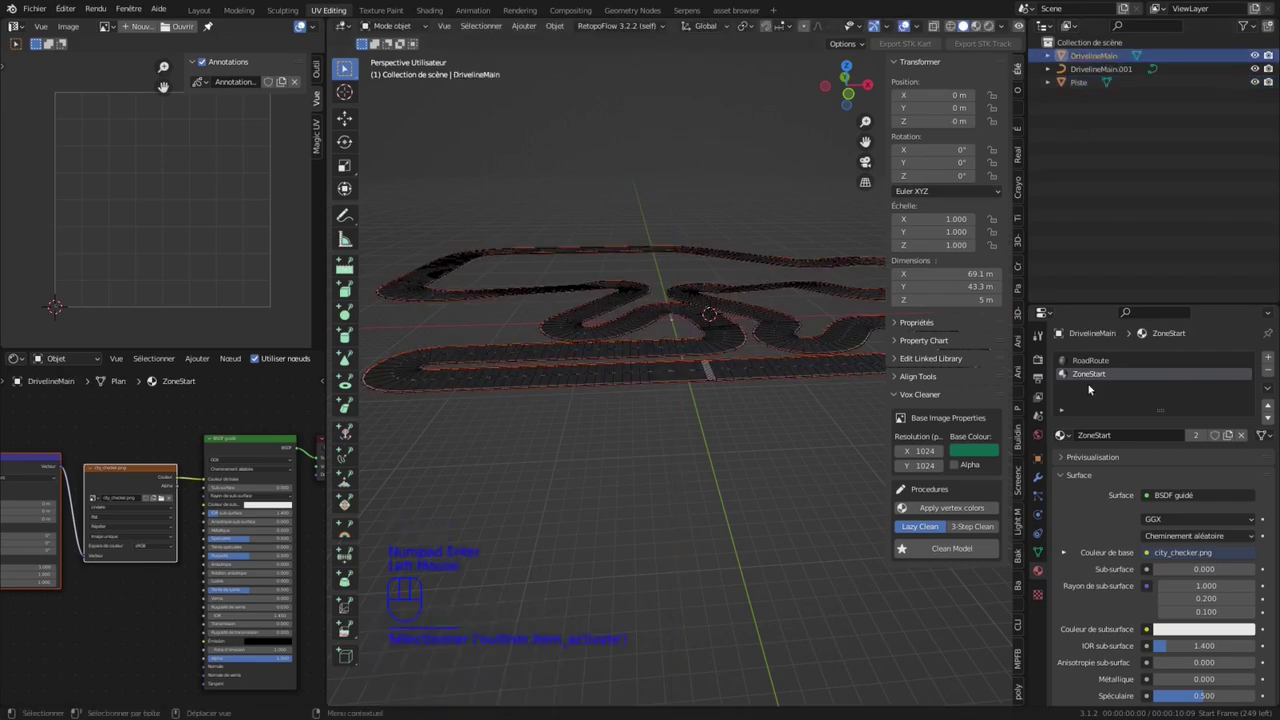
left_click(1268, 372)
left_click(1268, 372)
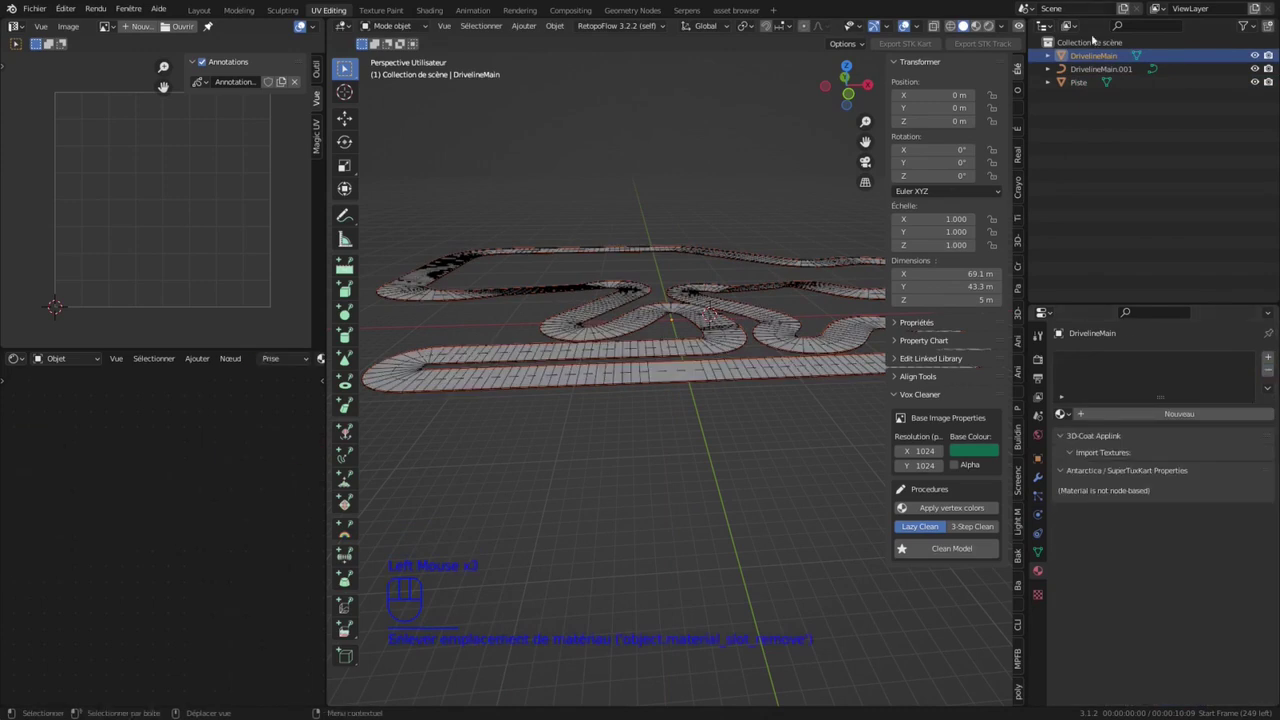
Step: Delete the narrow start-line face from the DrivelineMain mesh, opening a gap in the driveline
key("KP_7")
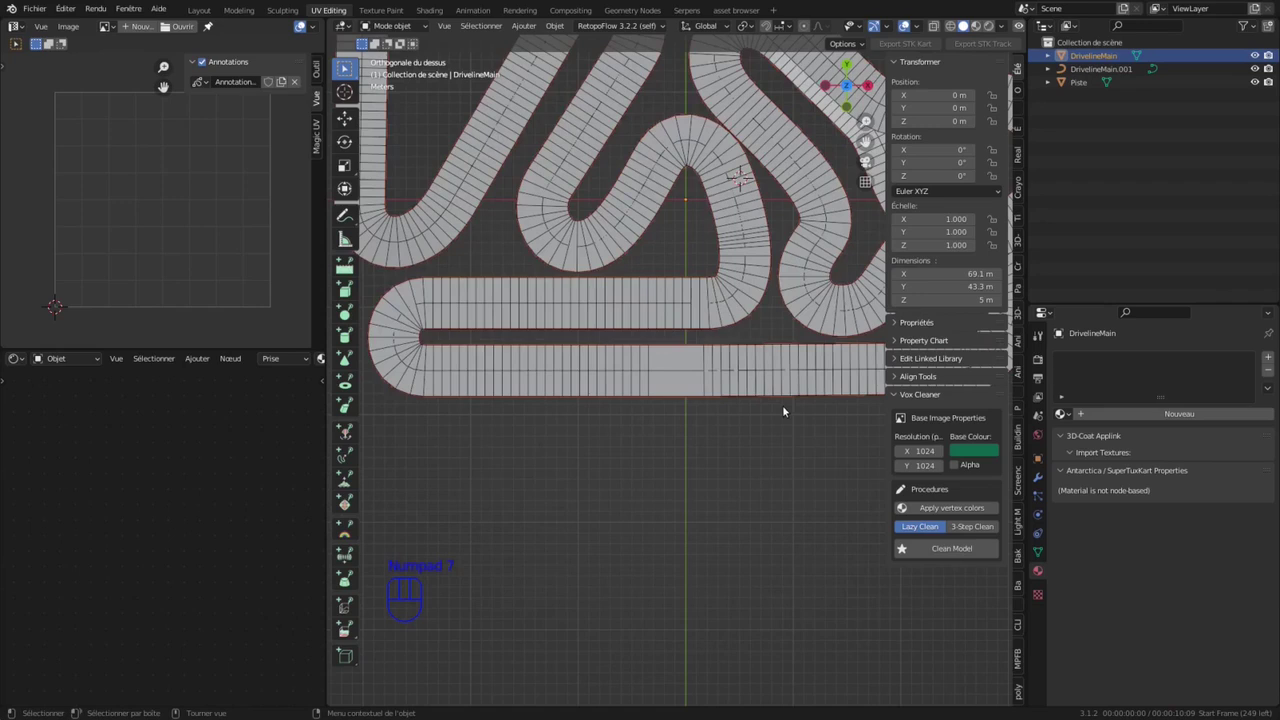
scroll(770, 395, "up", 2)
key("Tab")
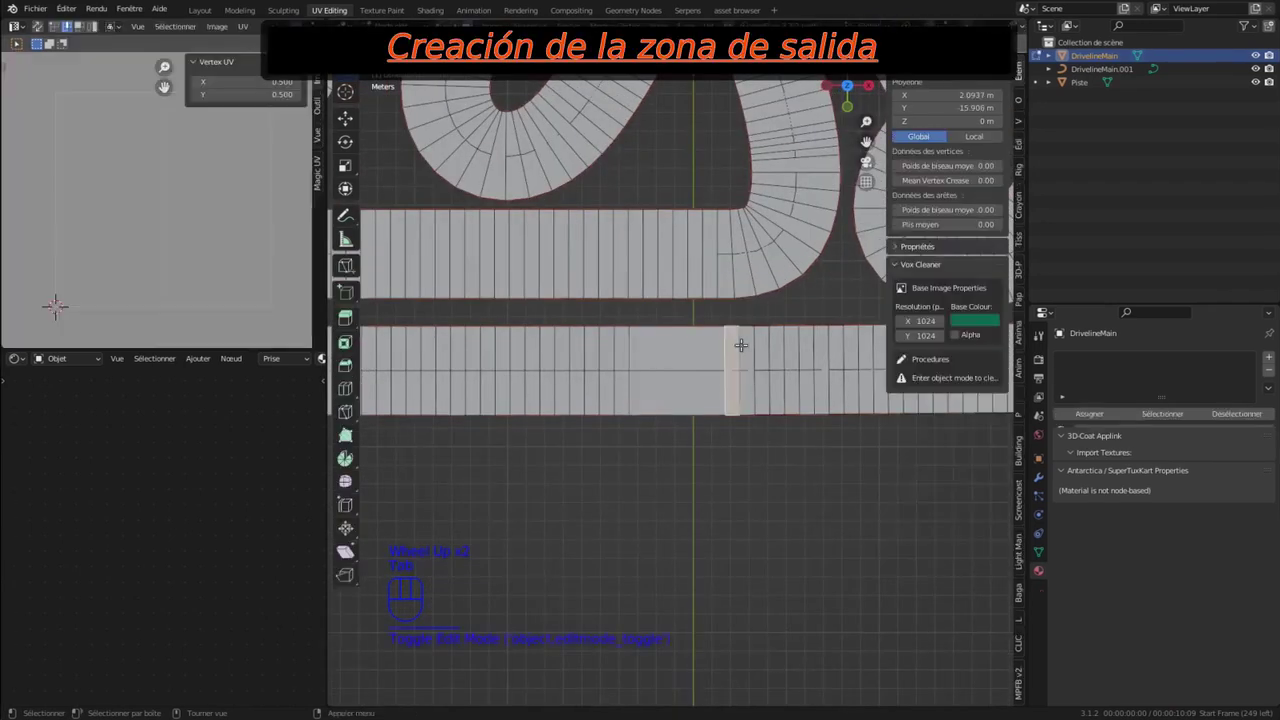
key("1")
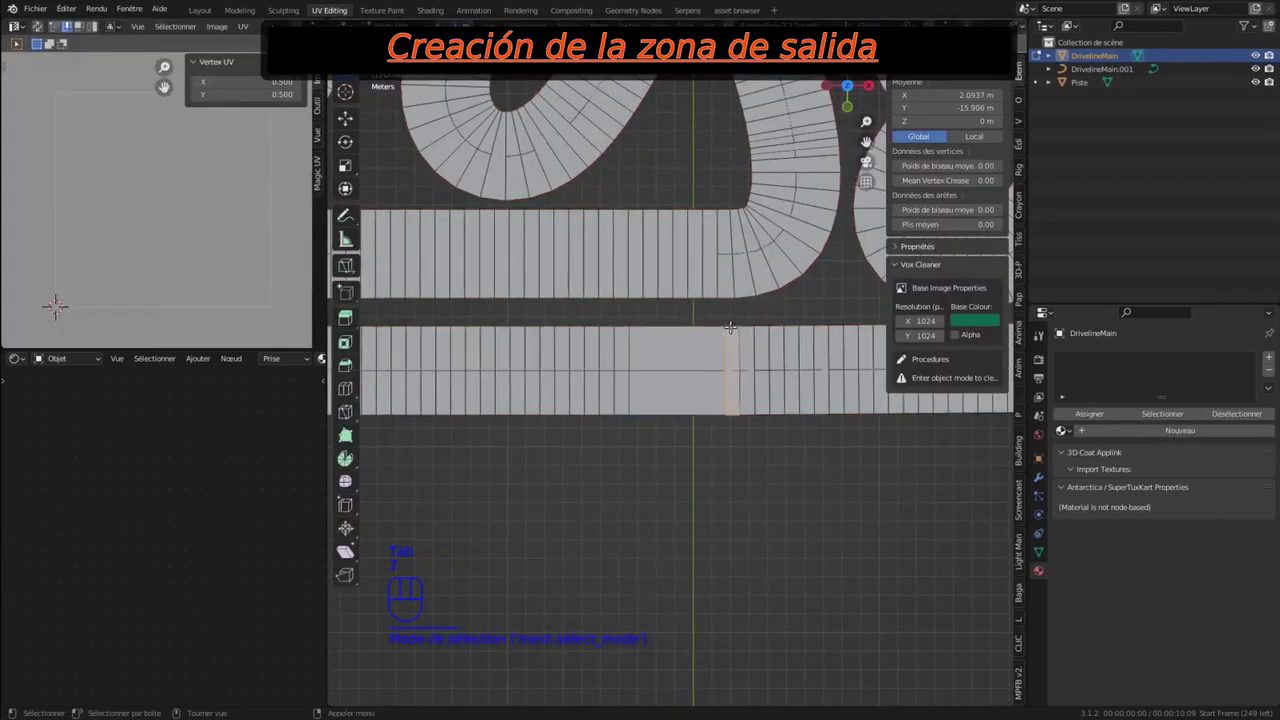
key("2")
left_click(731, 338)
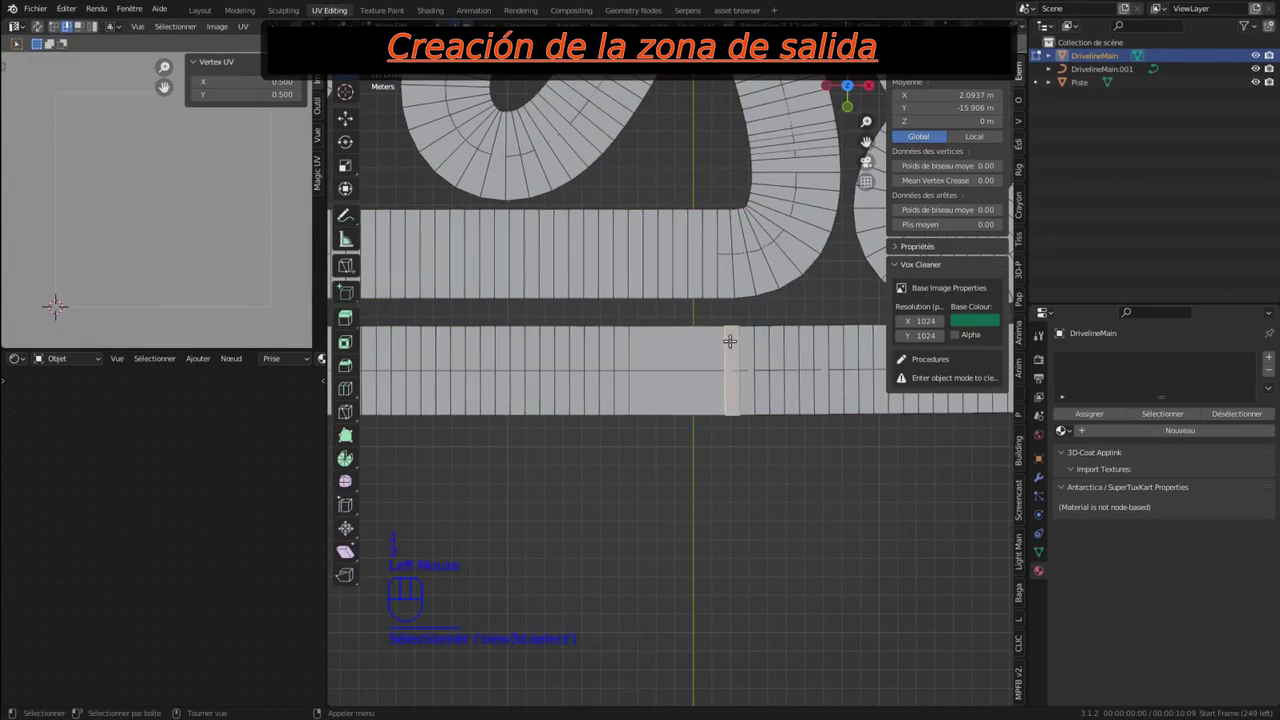
key("x")
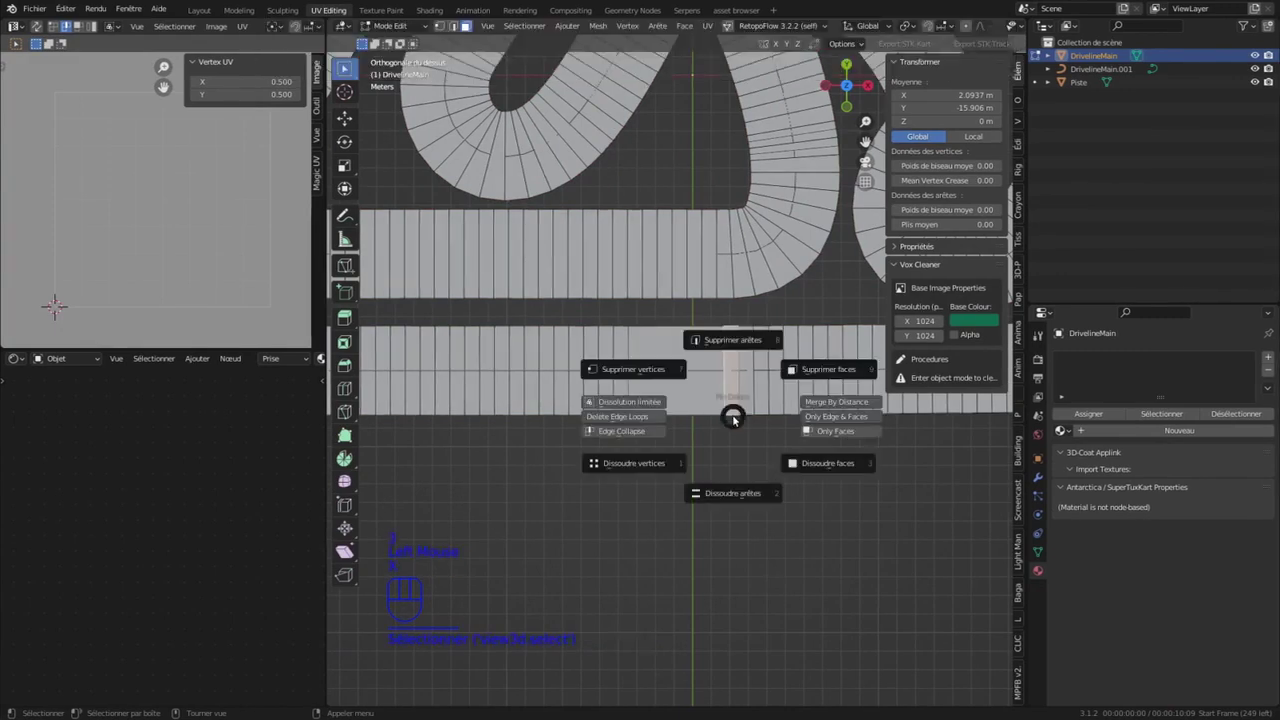
left_click(811, 371)
Step: Divide the wide face beside the start-line gap with six evenly spaced loop cuts
scroll(800, 355, "up", 1)
middle_click_drag(666, 342, 578, 385, "shift")
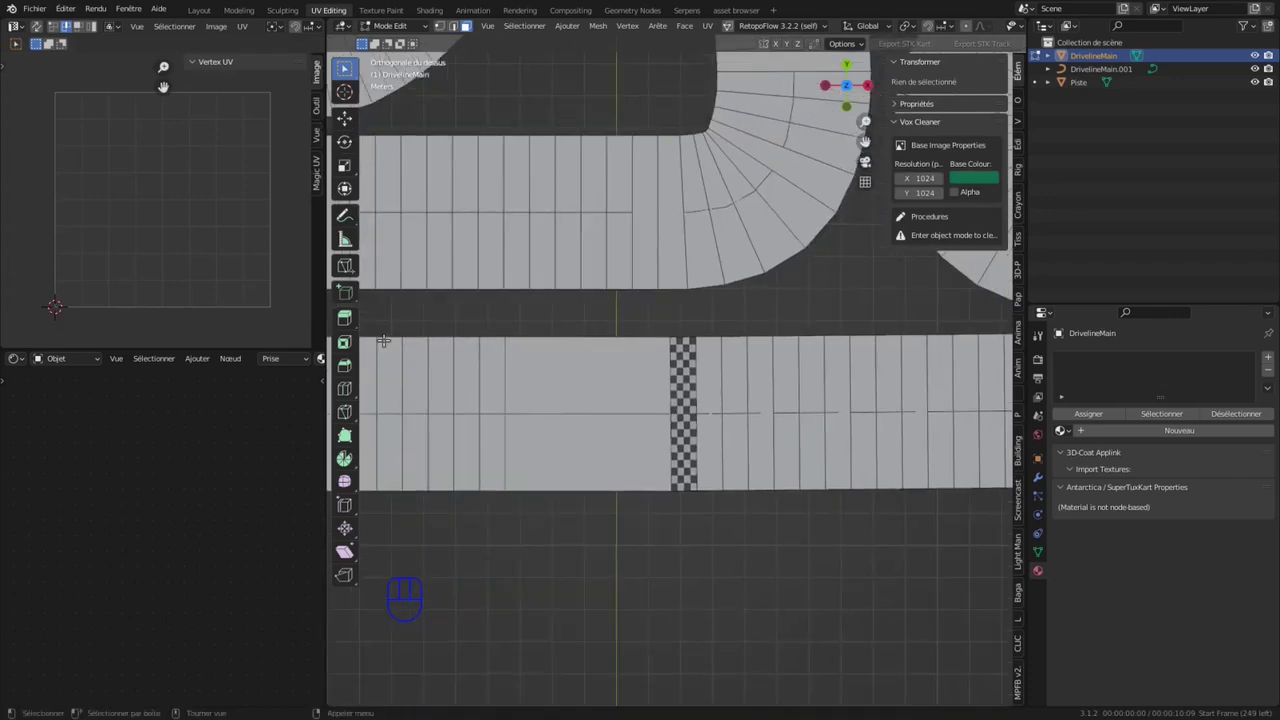
left_click(344, 388)
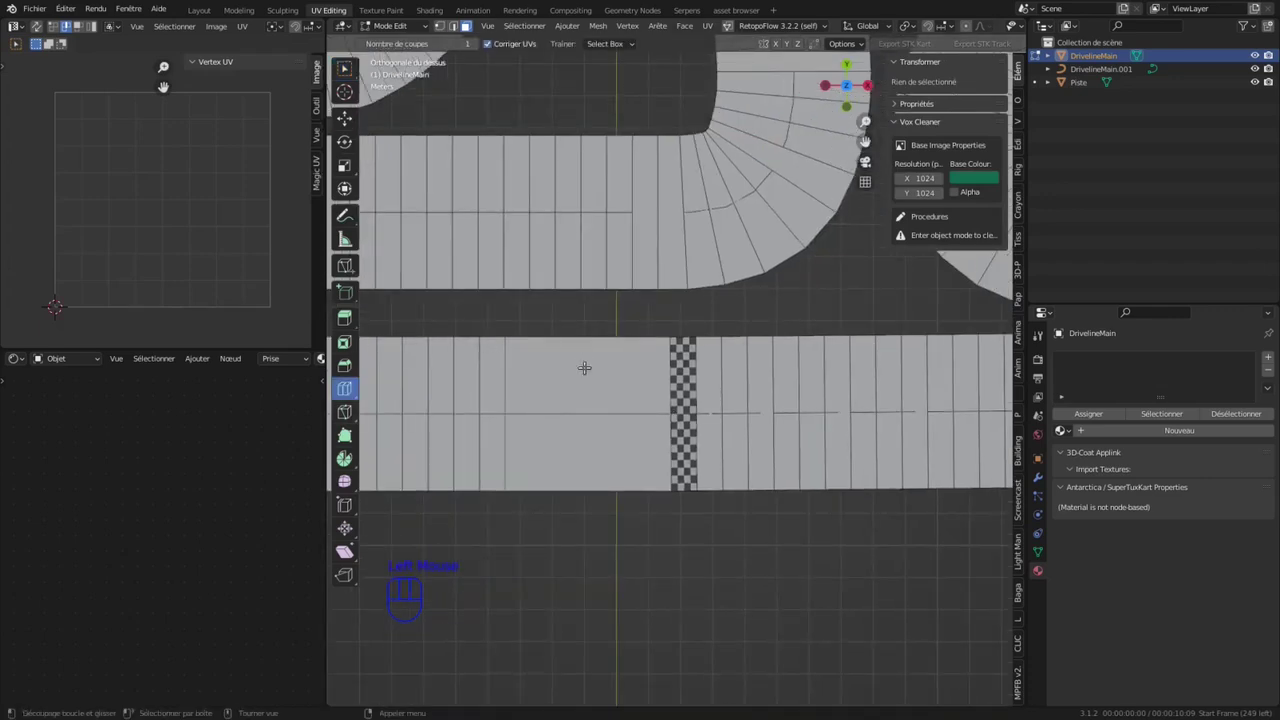
scroll(587, 343, "up", 1)
scroll(587, 343, "up", 1)
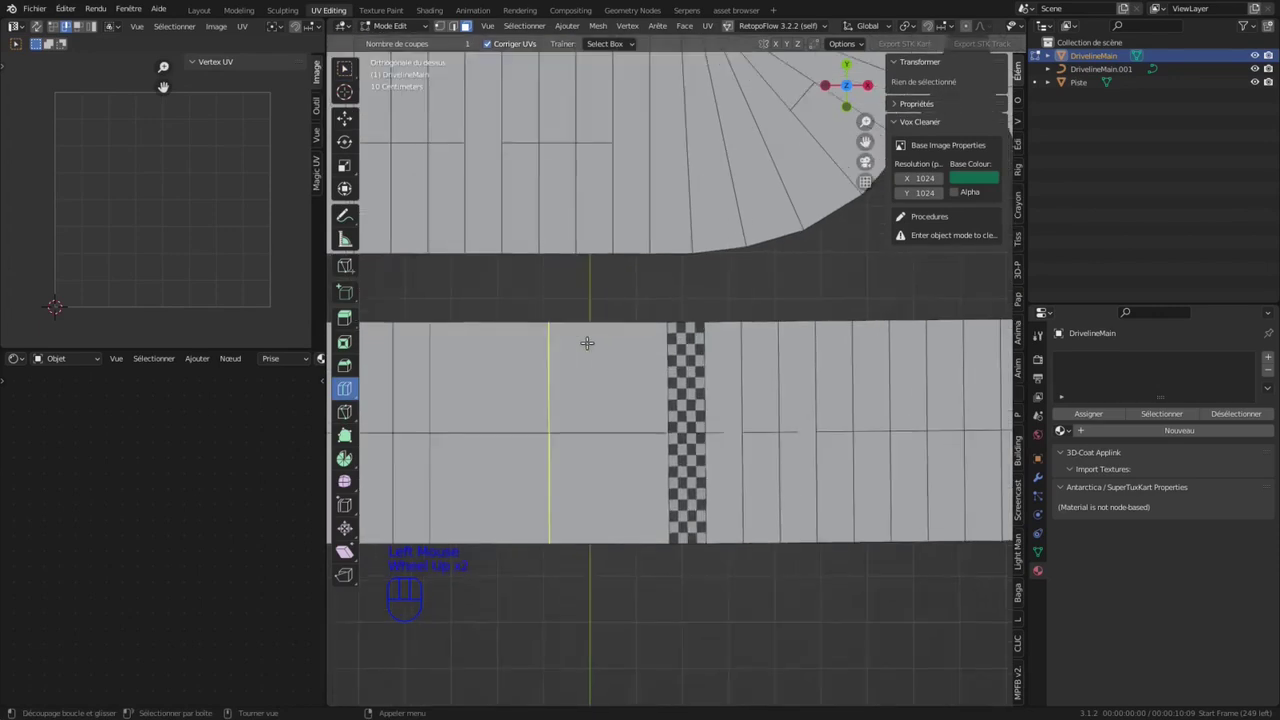
scroll(587, 343, "down", 2)
left_click(580, 362)
left_click(543, 591)
left_click(545, 591)
left_click(545, 591)
left_click(545, 591)
left_click(545, 591)
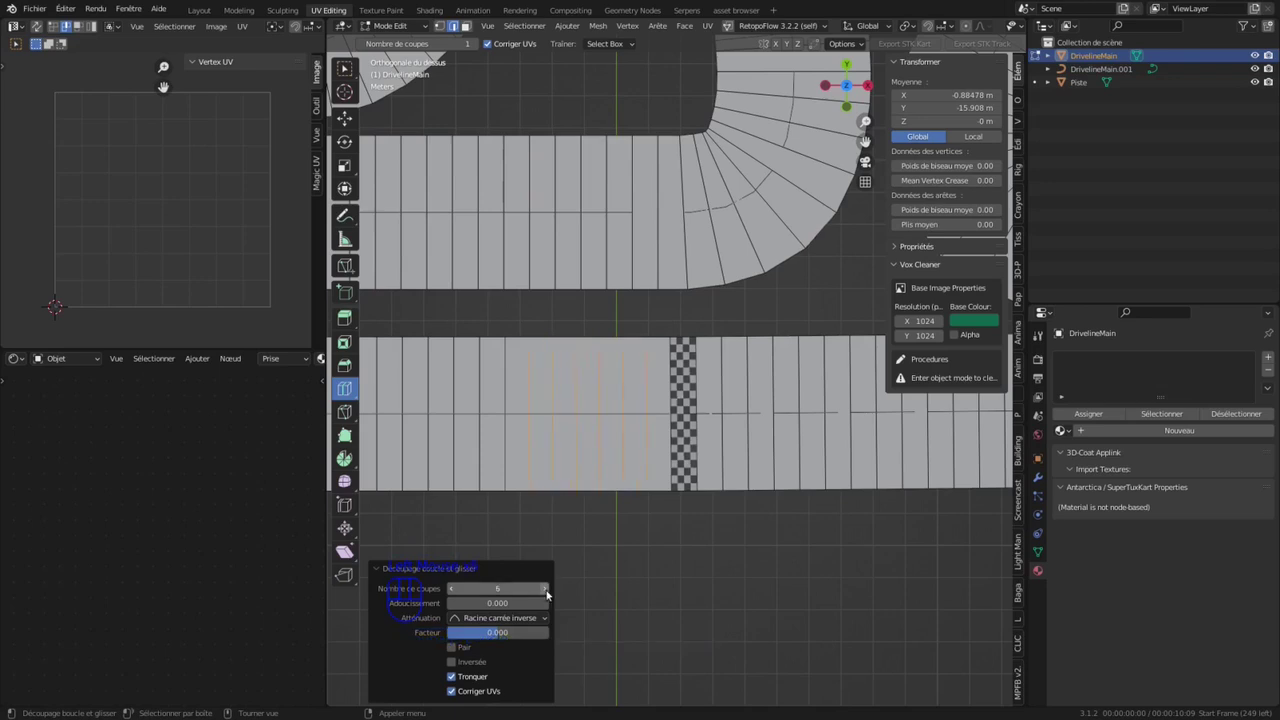
Step: Extrude one outward-slanting antenna edge from each corner on the gap's lower-X side, about 0.8 m and 0.95 m long, and leave mesh editing
key("w")
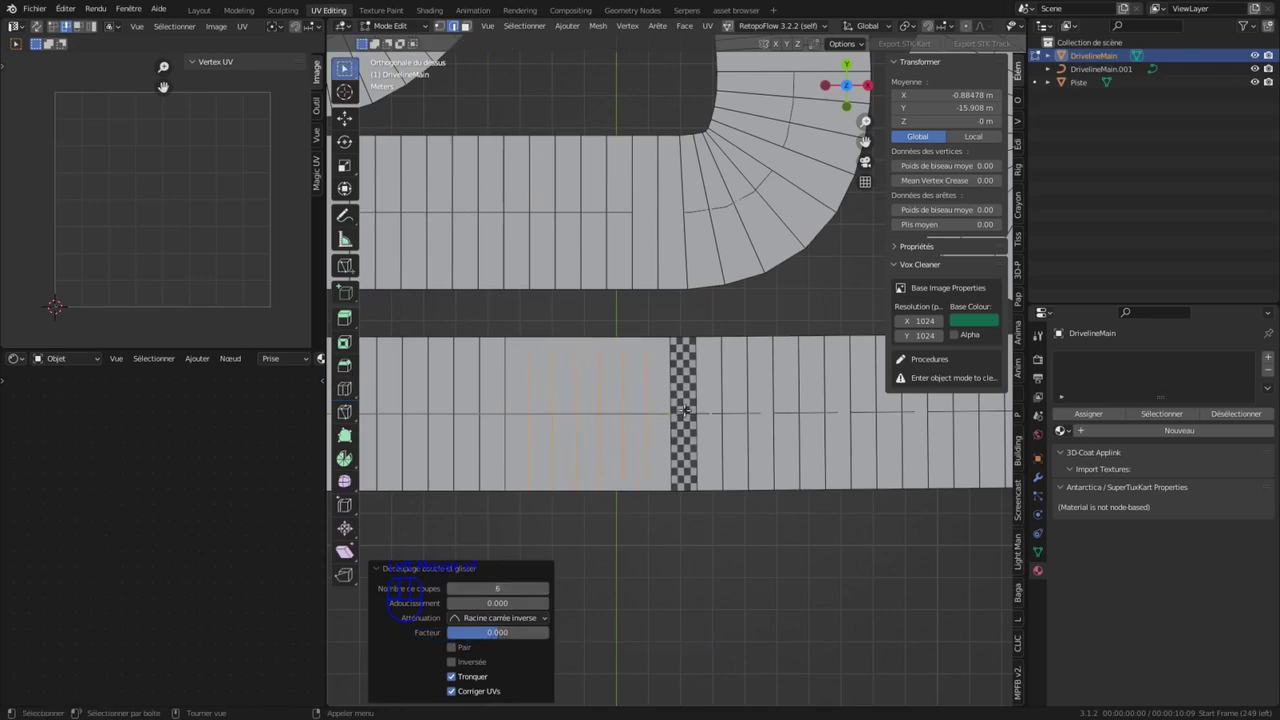
scroll(676, 368, "up", 2)
left_click(681, 358)
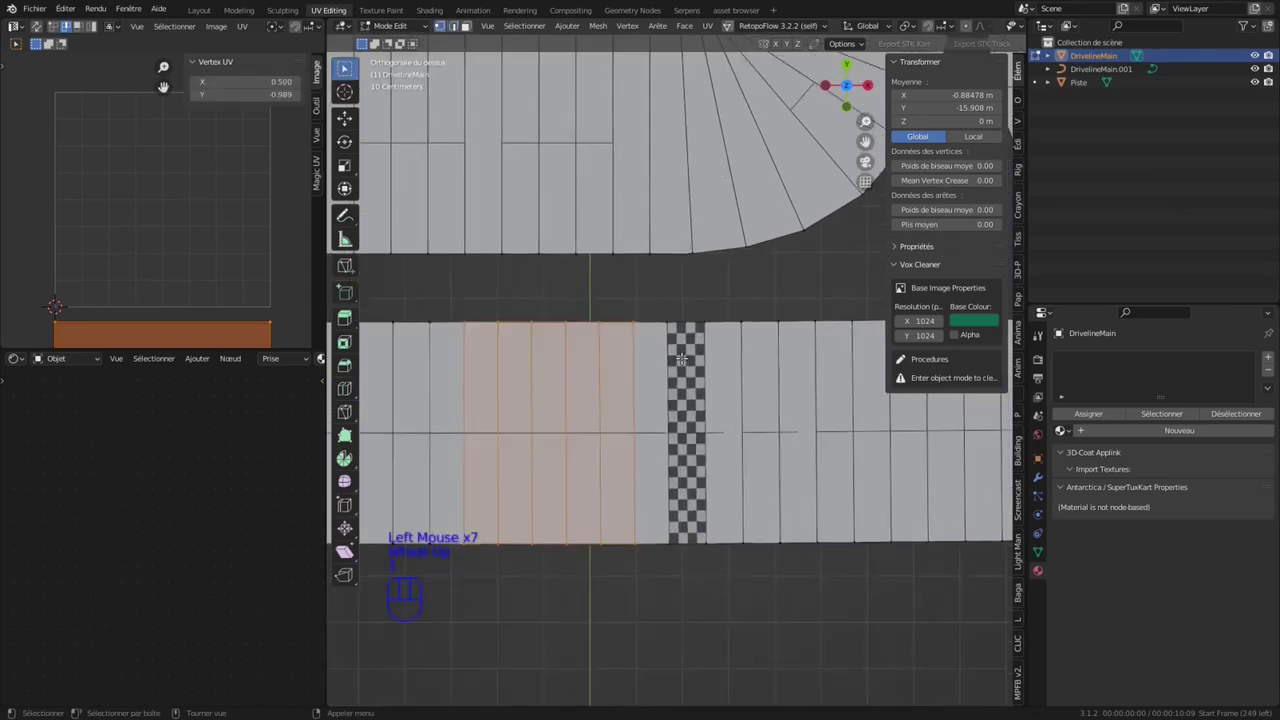
left_click(671, 324)
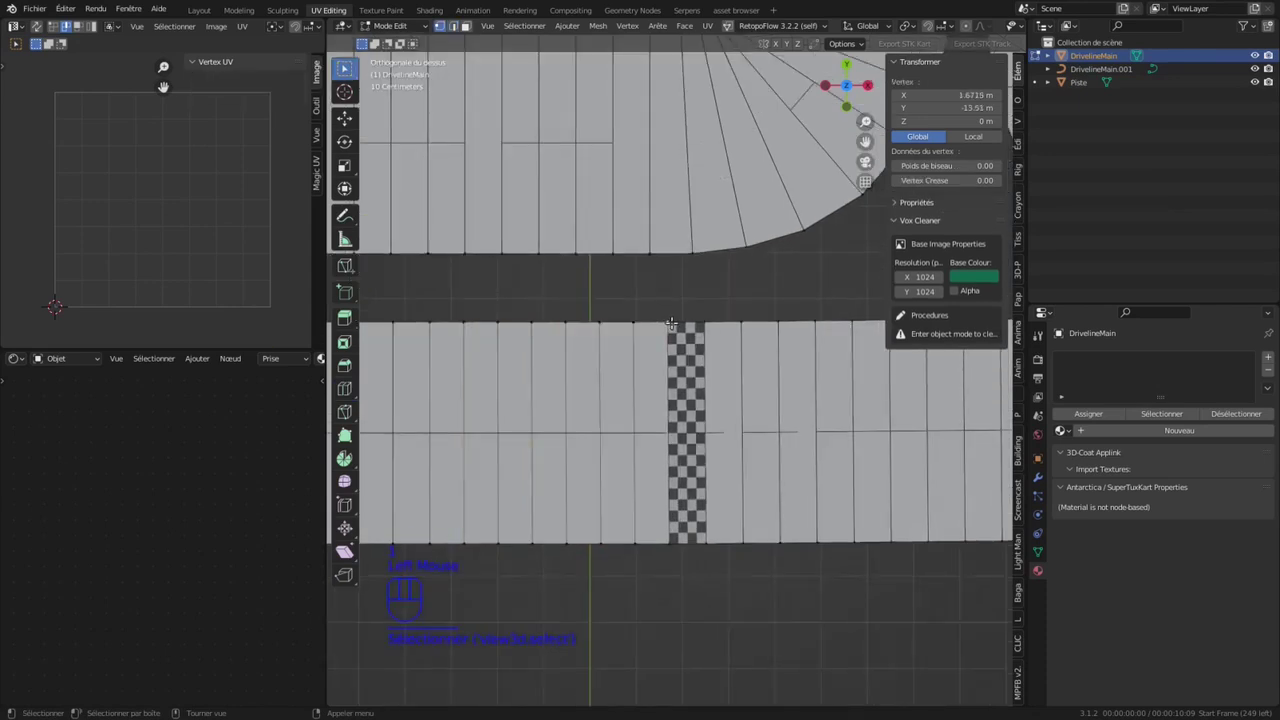
left_click_drag(671, 324, 701, 306)
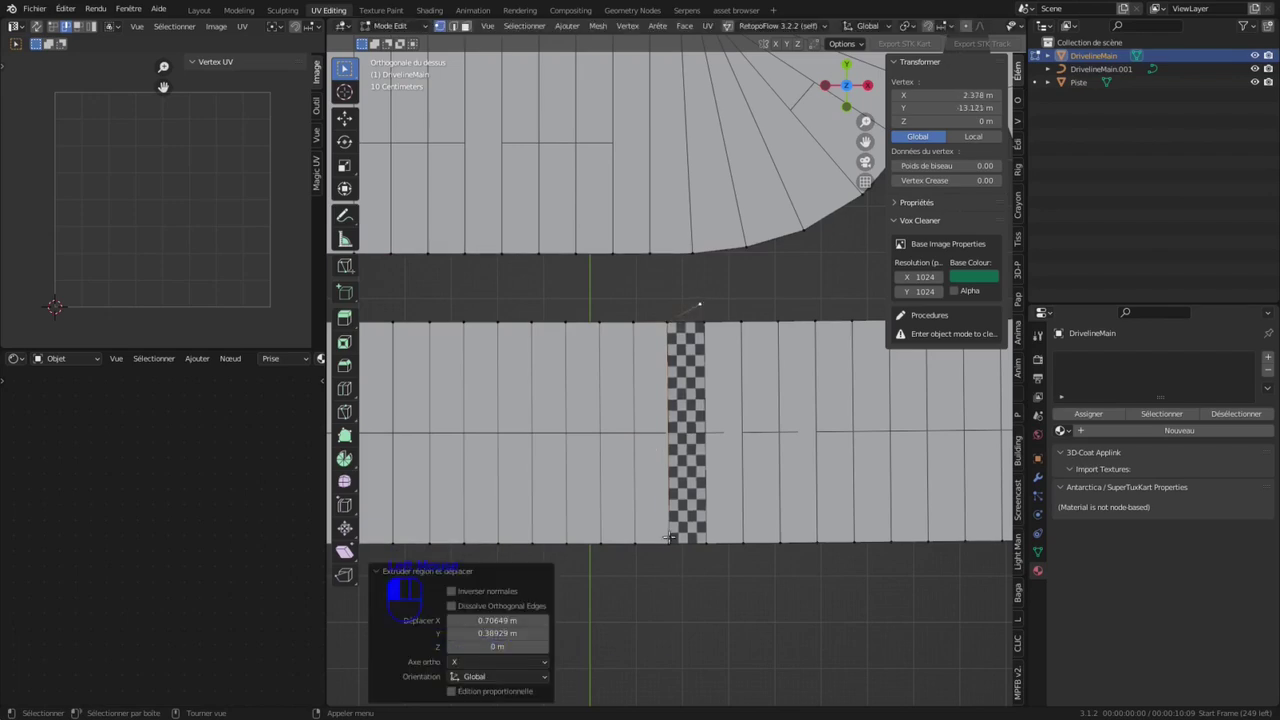
left_click(672, 544)
key("e")
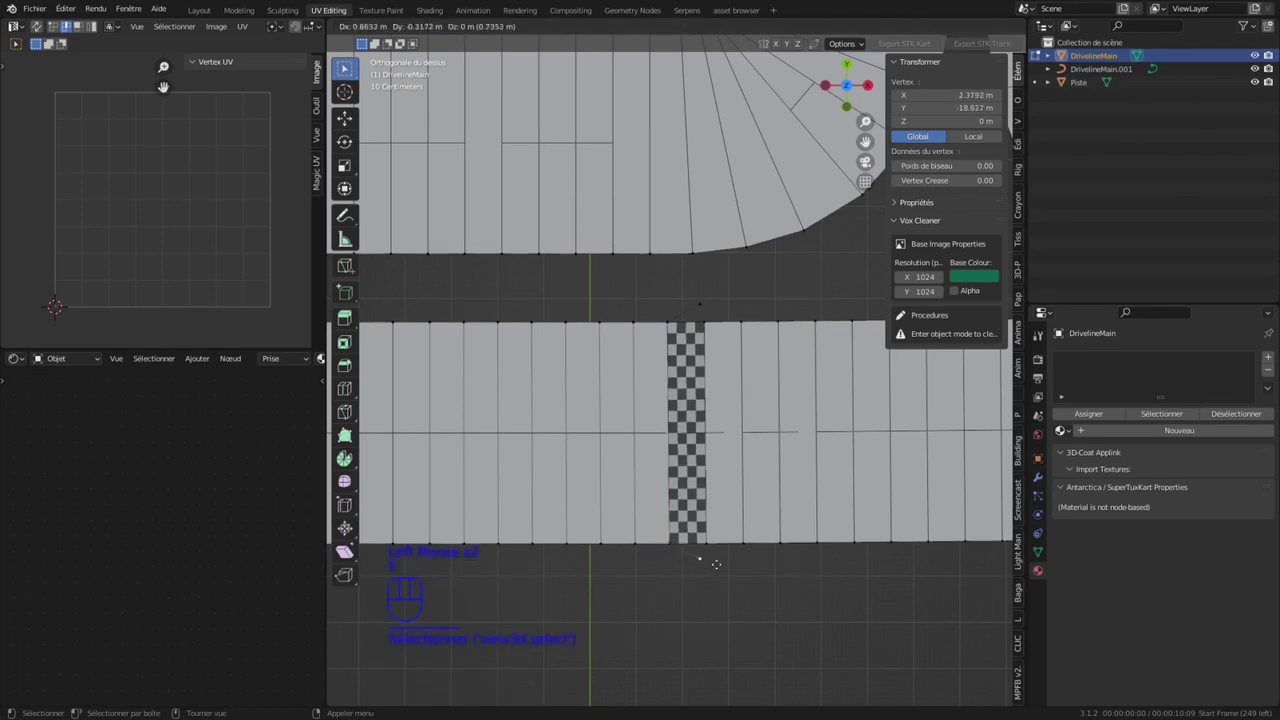
left_click(716, 563)
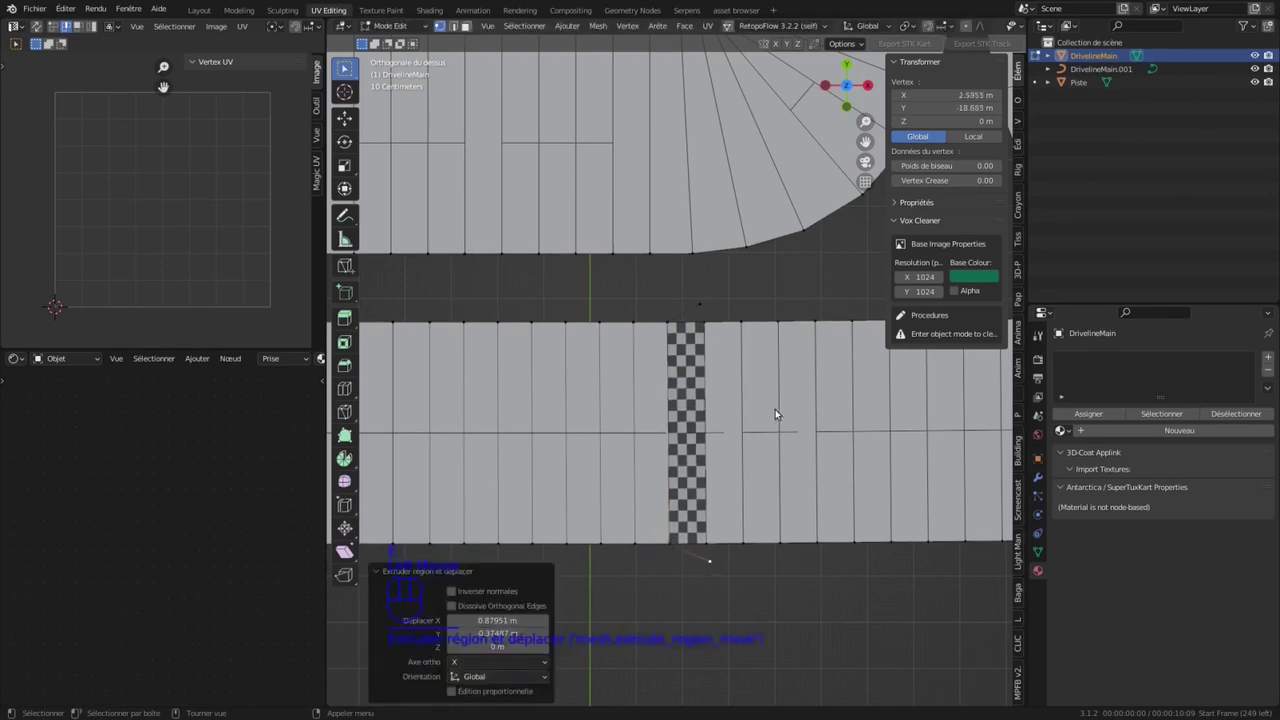
key("Tab")
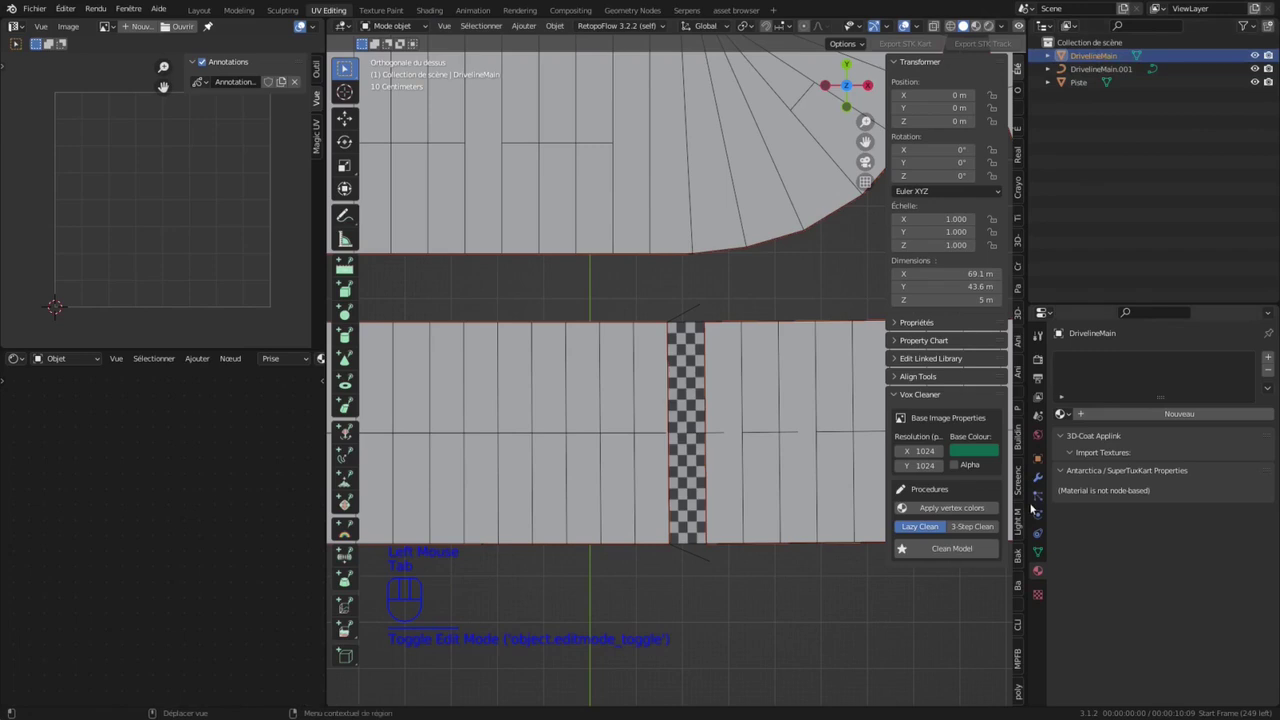
Step: Mark the scene as a SuperTuxKart track in its SuperTuxKart scene properties
left_click(1037, 458)
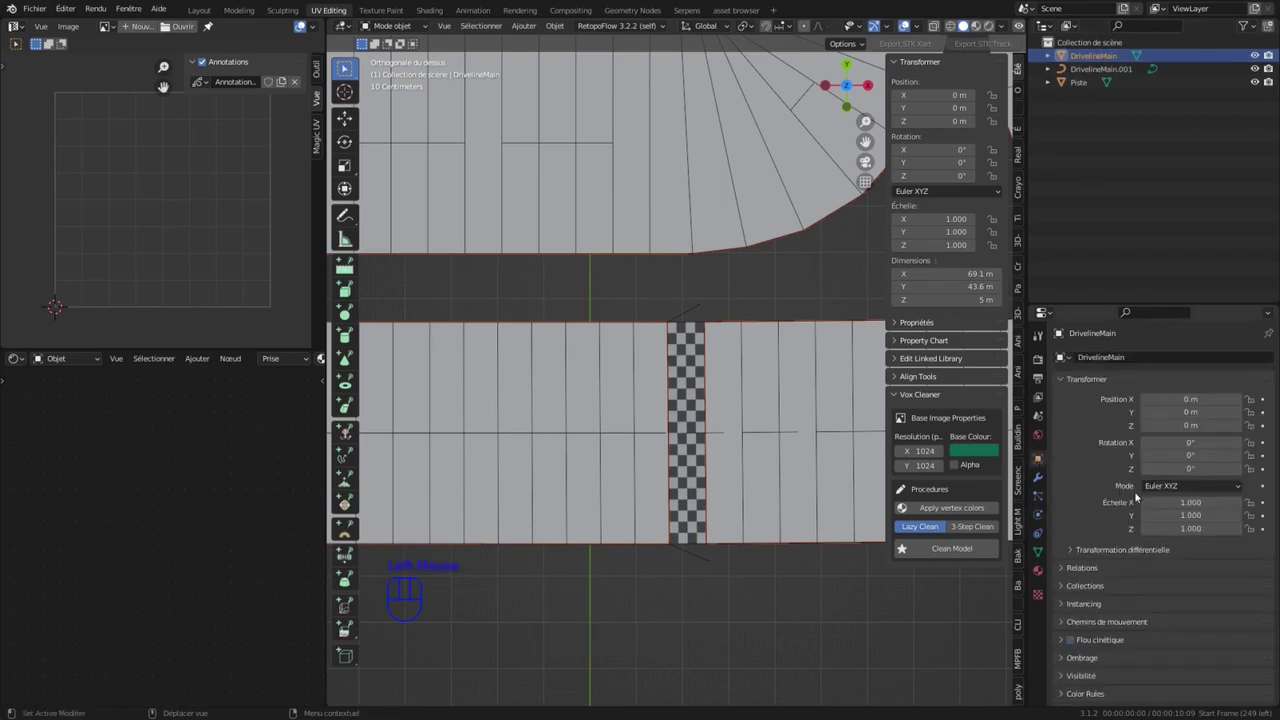
scroll(1141, 556, "down", 3)
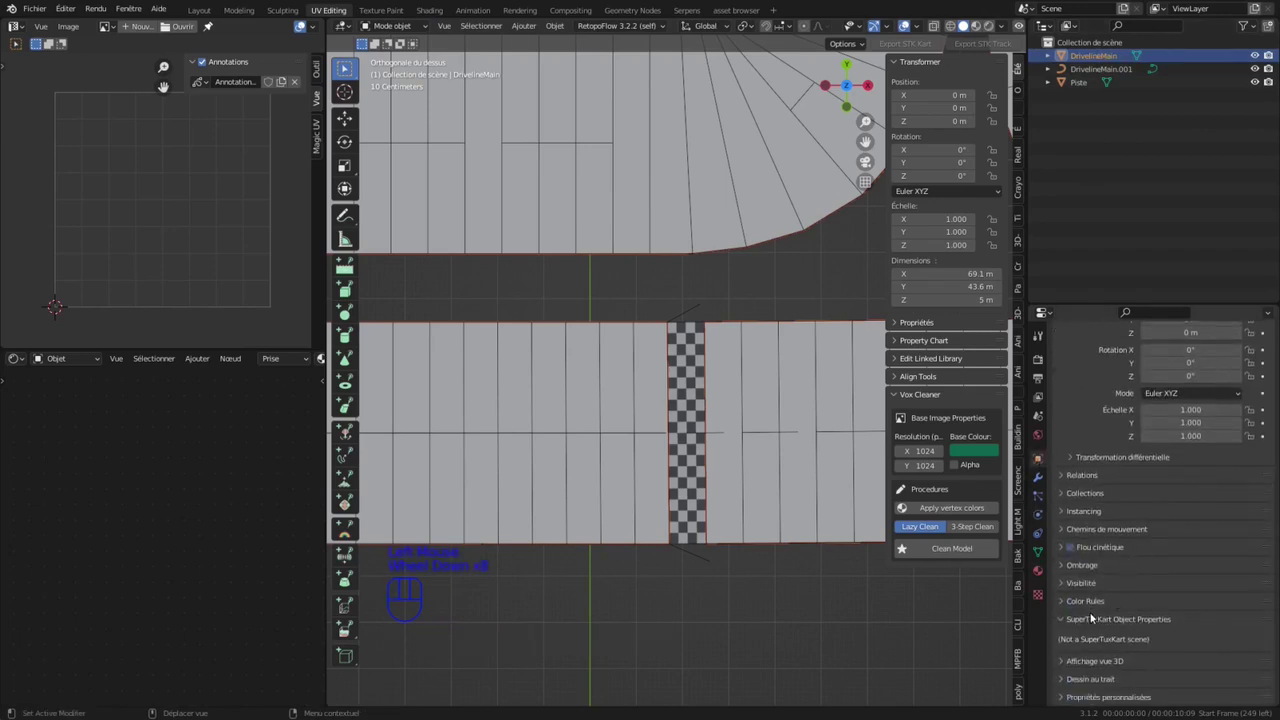
left_click(1037, 416)
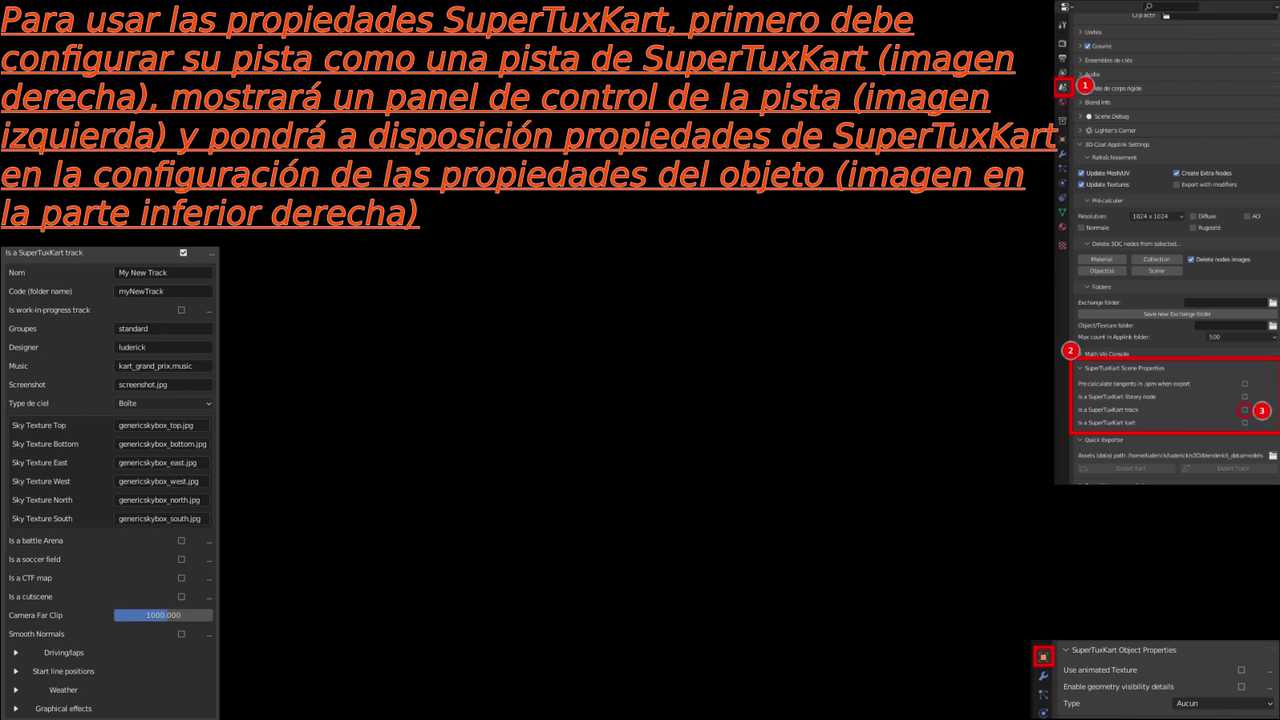
scroll(1113, 465, "down", 2)
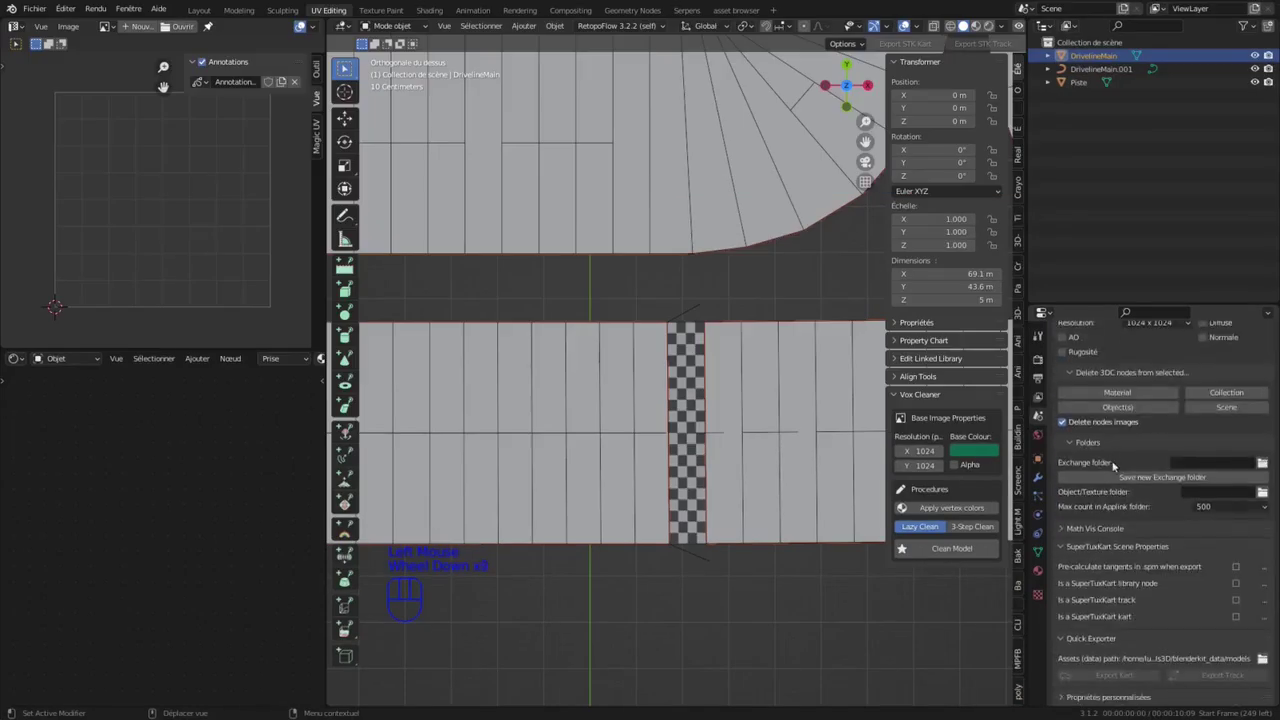
left_click(1236, 600)
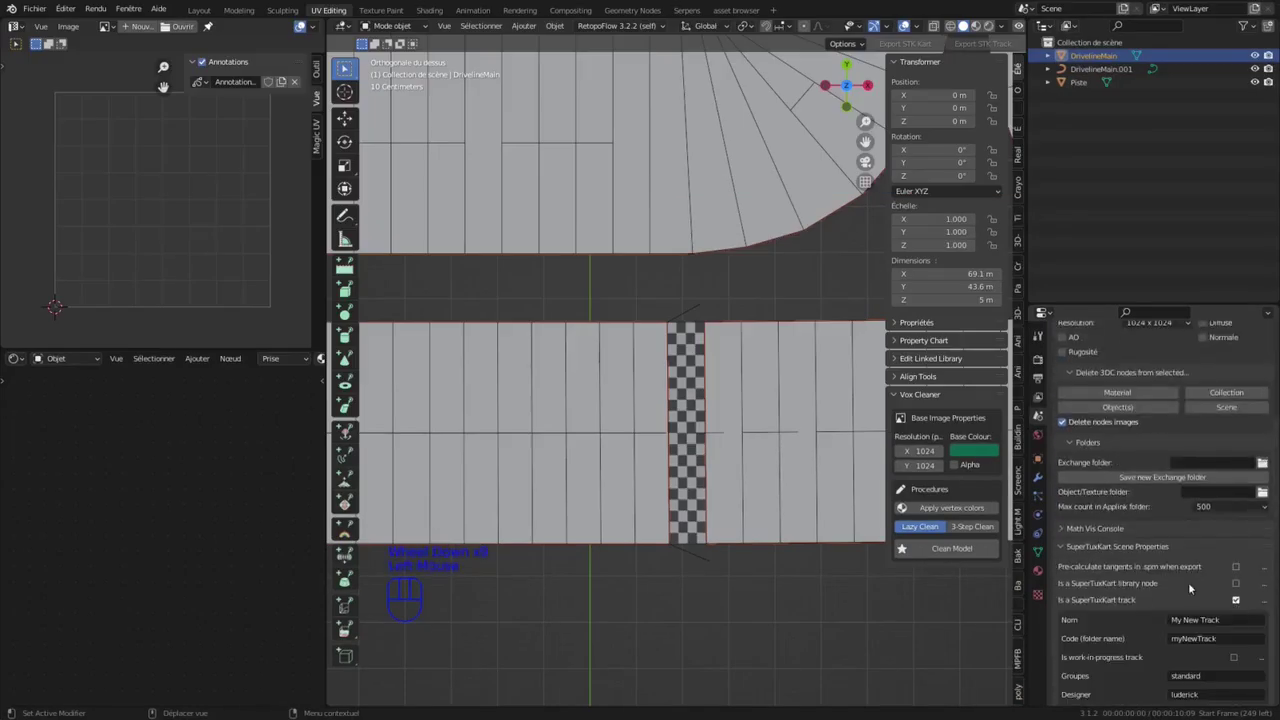
Step: Set both the track's name and its folder code to LLSP05
scroll(1170, 572, "down", 9)
left_click(1208, 510)
type("LLSP05")
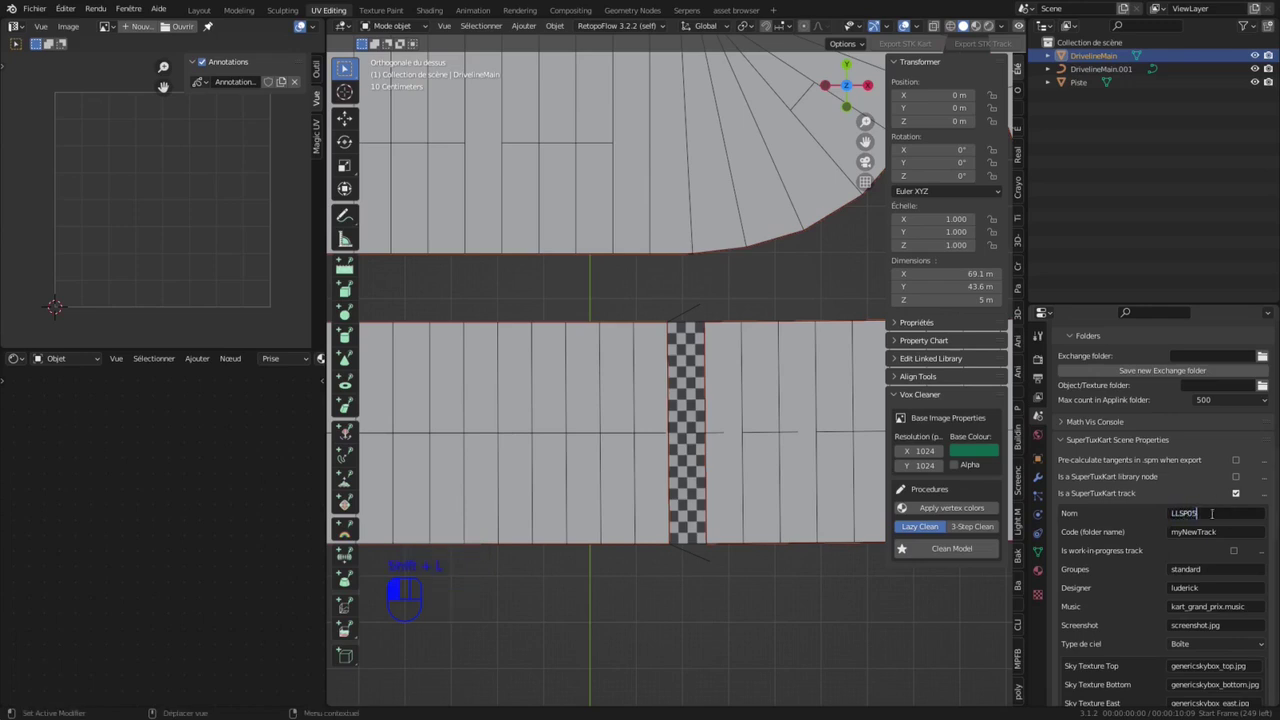
left_click(1221, 538)
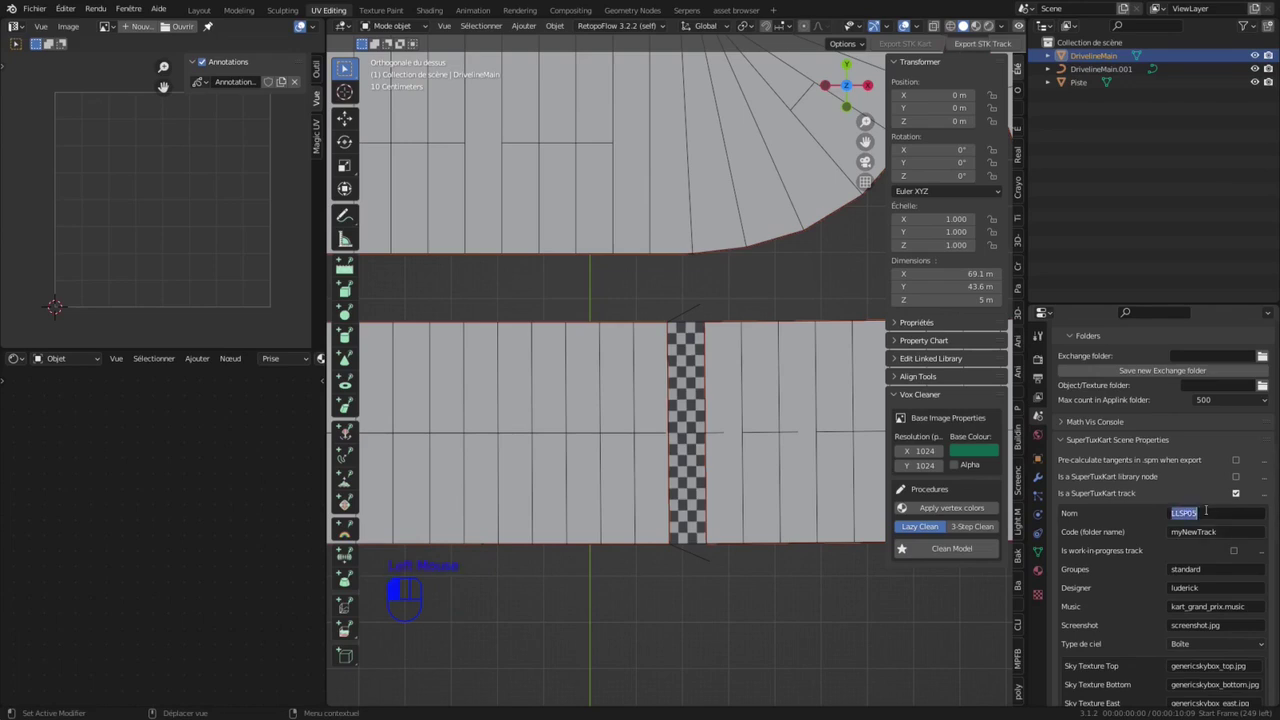
double_click(1220, 531)
type("LLSP05")
key("Return")
Step: Set the track's group to addons and flag it as a work-in-progress track
double_click(1208, 571)
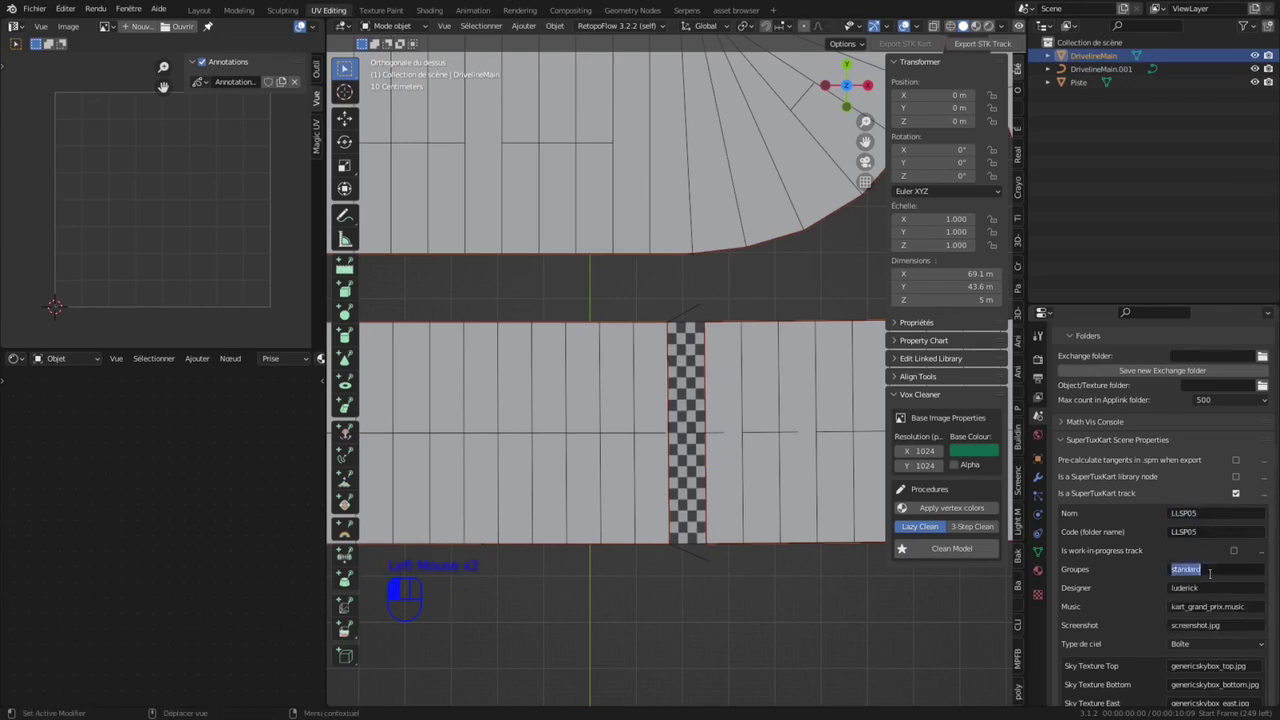
type("addons")
left_click(1234, 551)
scroll(1195, 572, "down", 1)
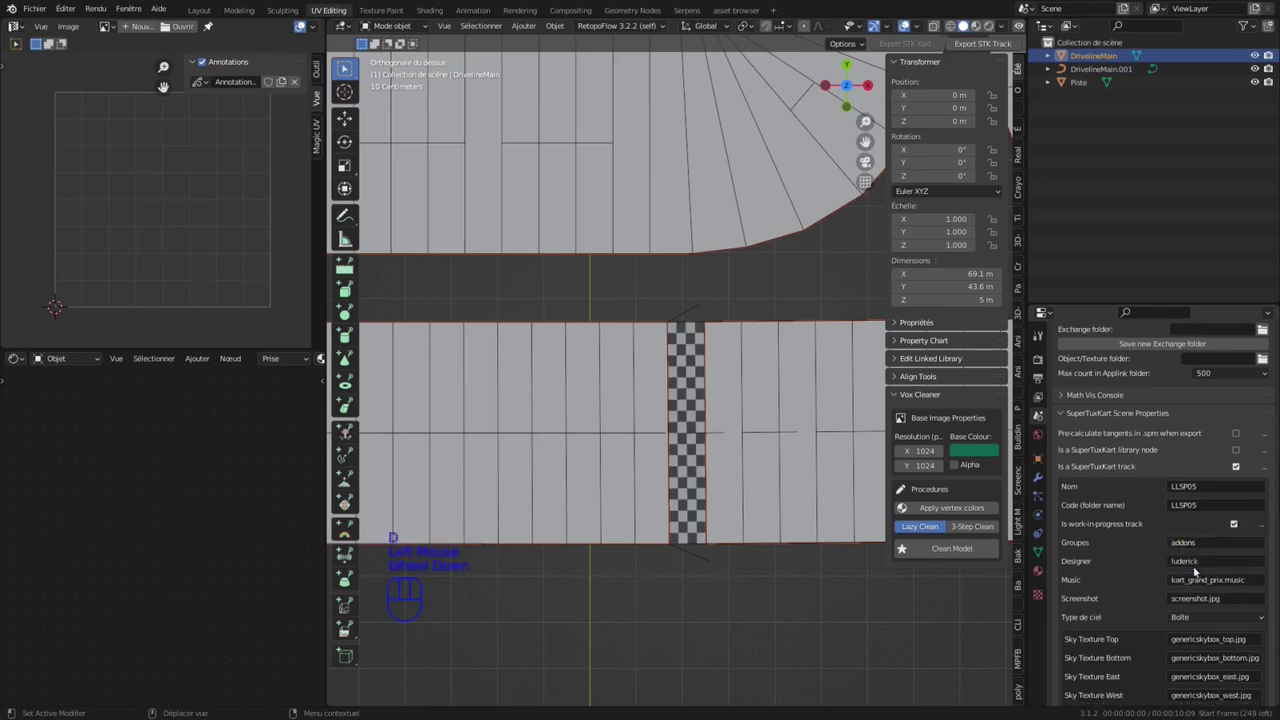
Step: Replace the track's designer entry with the designer's name
scroll(1194, 572, "down", 1)
left_click(1215, 534)
type("LLS")
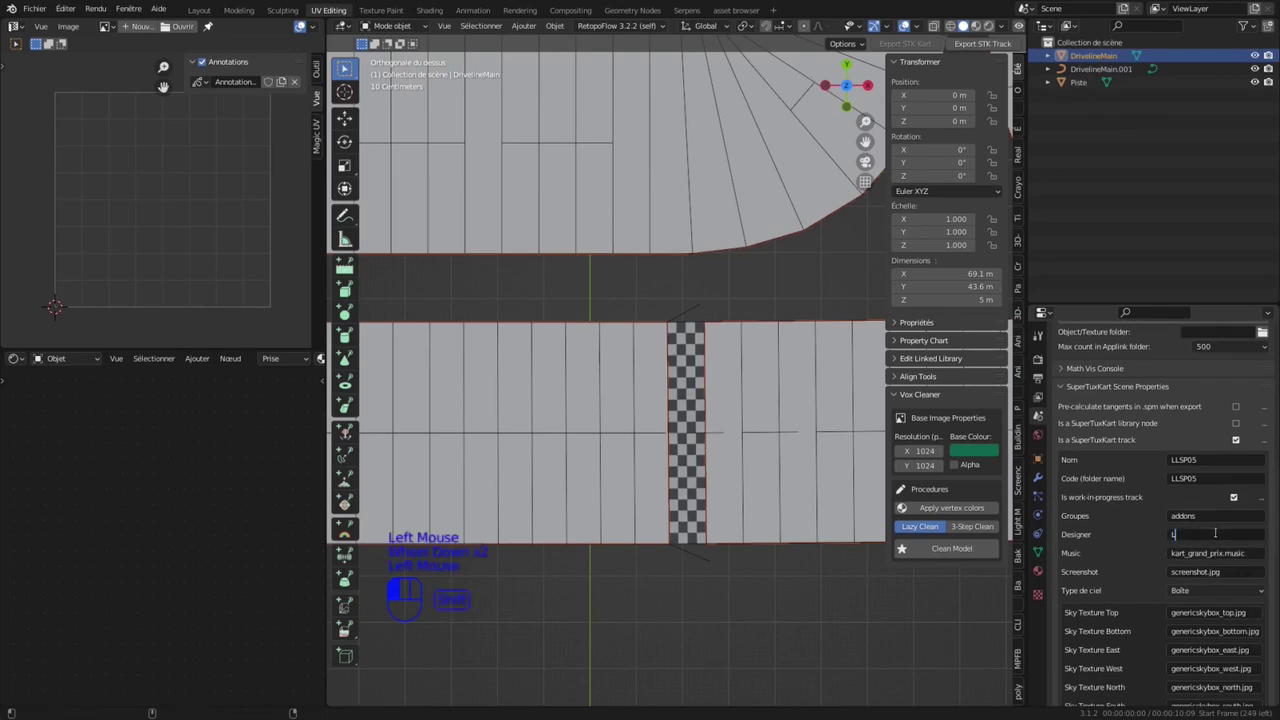
left_click(1127, 528)
scroll(1127, 528, "down", 8)
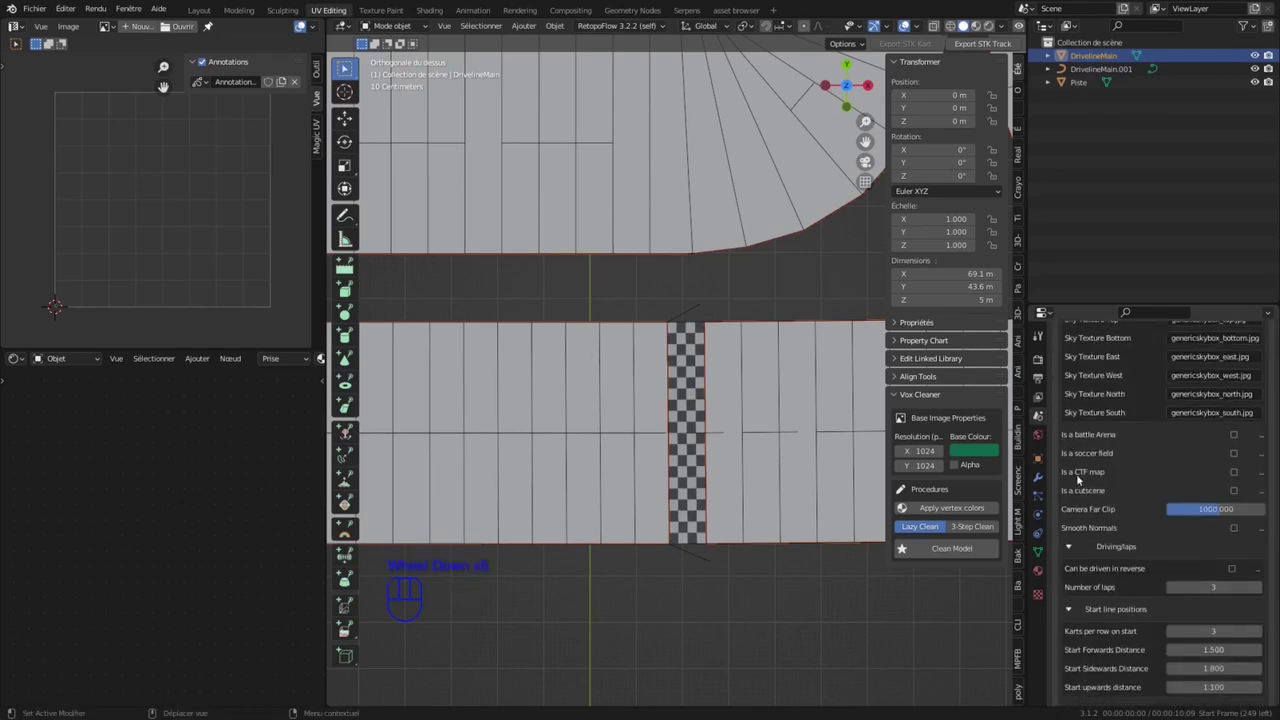
Step: Allow the track to be driven in reverse and review its remaining start line, weather and graphical settings
scroll(1178, 503, "down", 2)
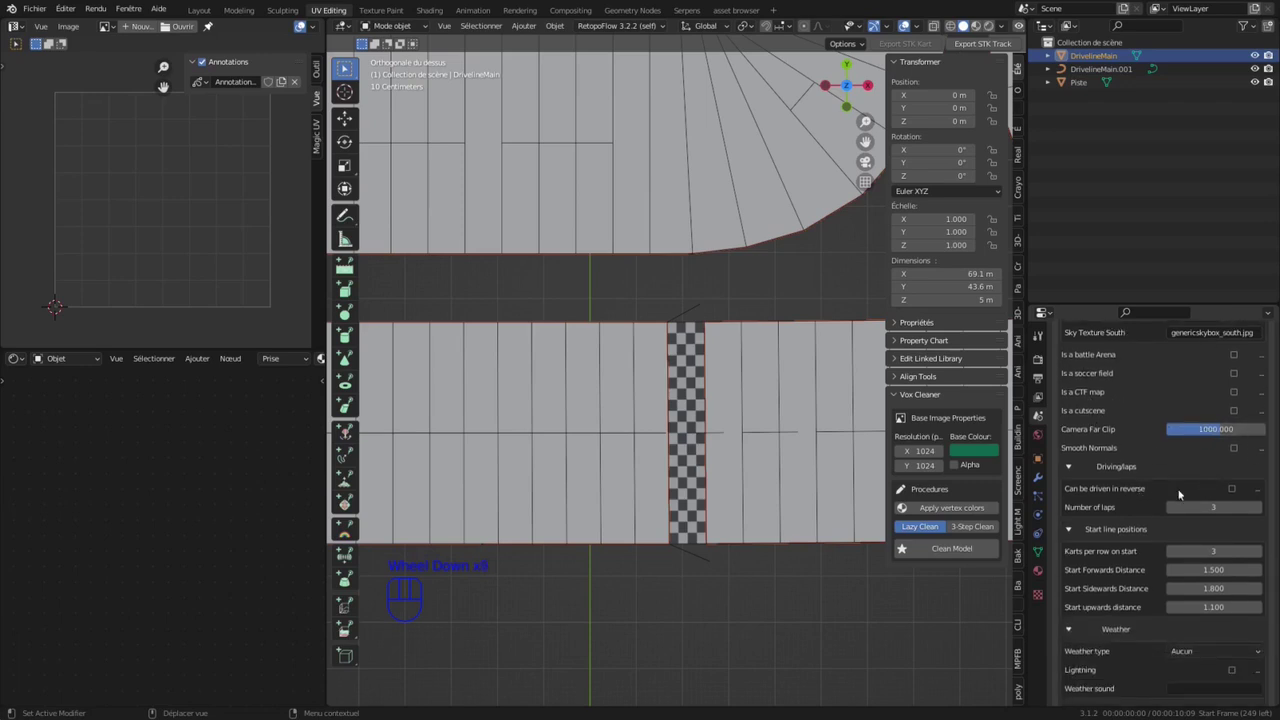
left_click(1178, 491)
scroll(1156, 504, "down", 2)
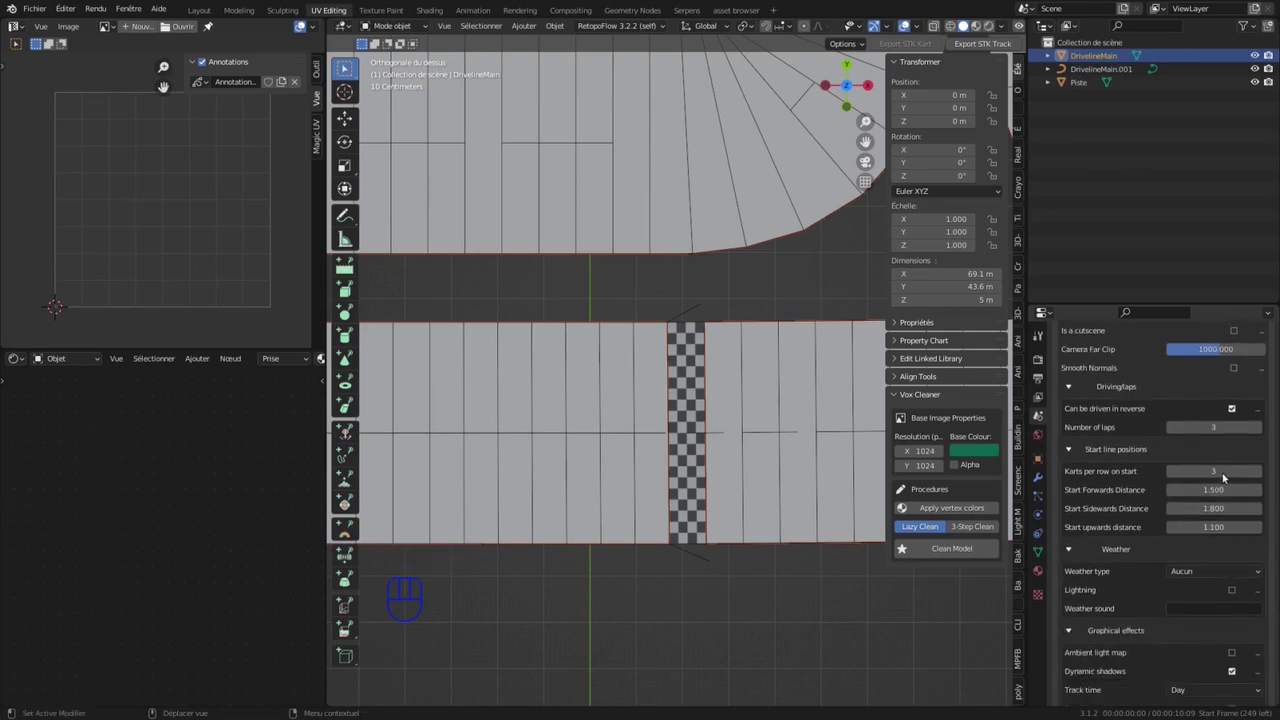
scroll(1165, 530, "down", 2)
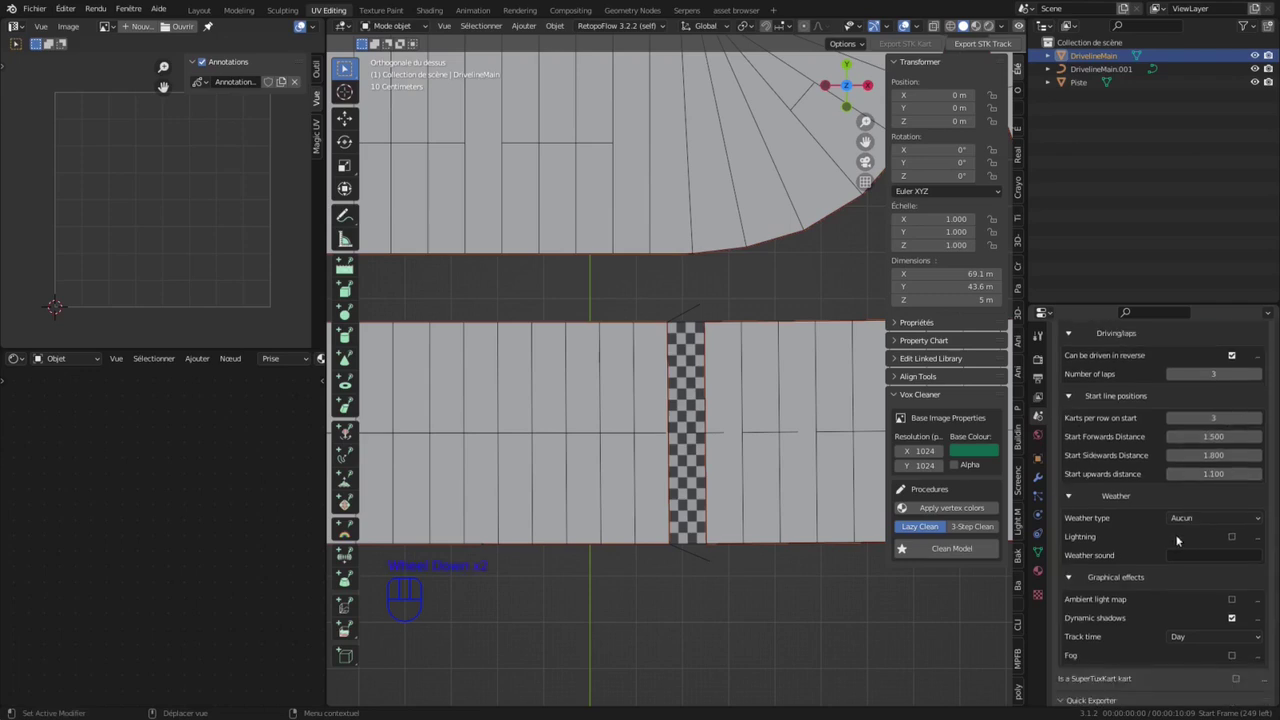
scroll(1160, 531, "down", 1)
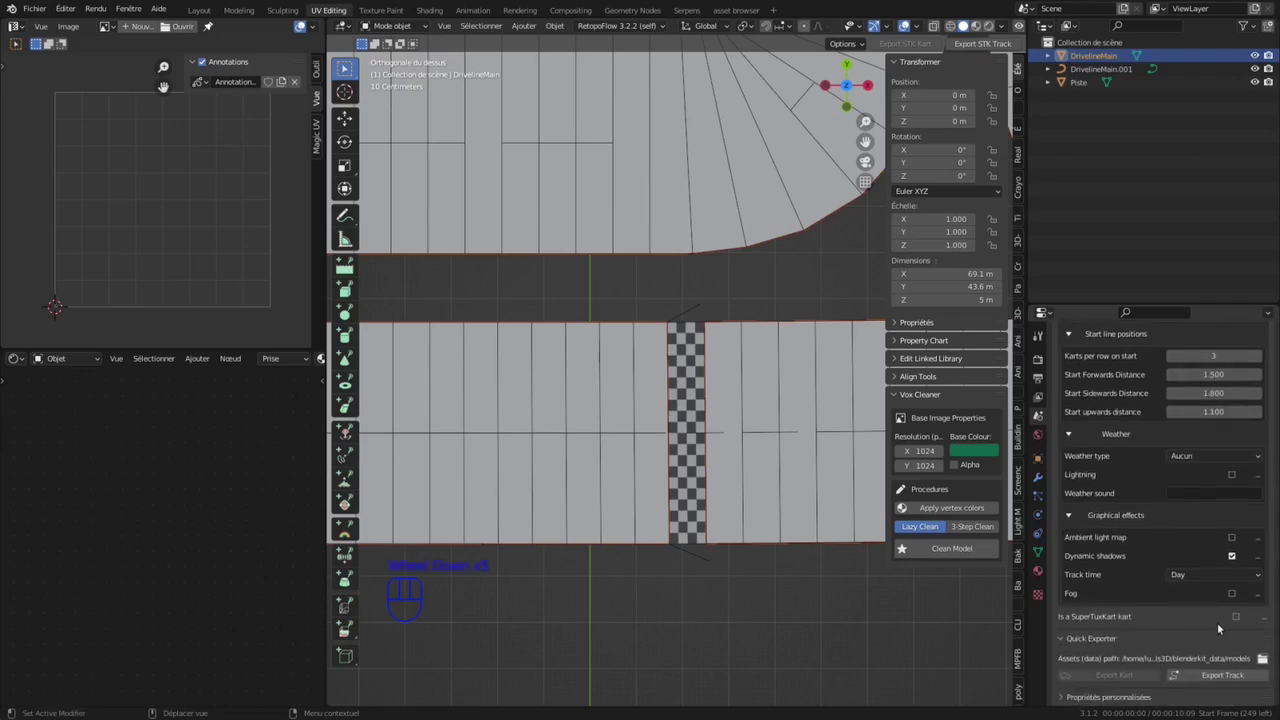
scroll(1220, 635, "down", 4)
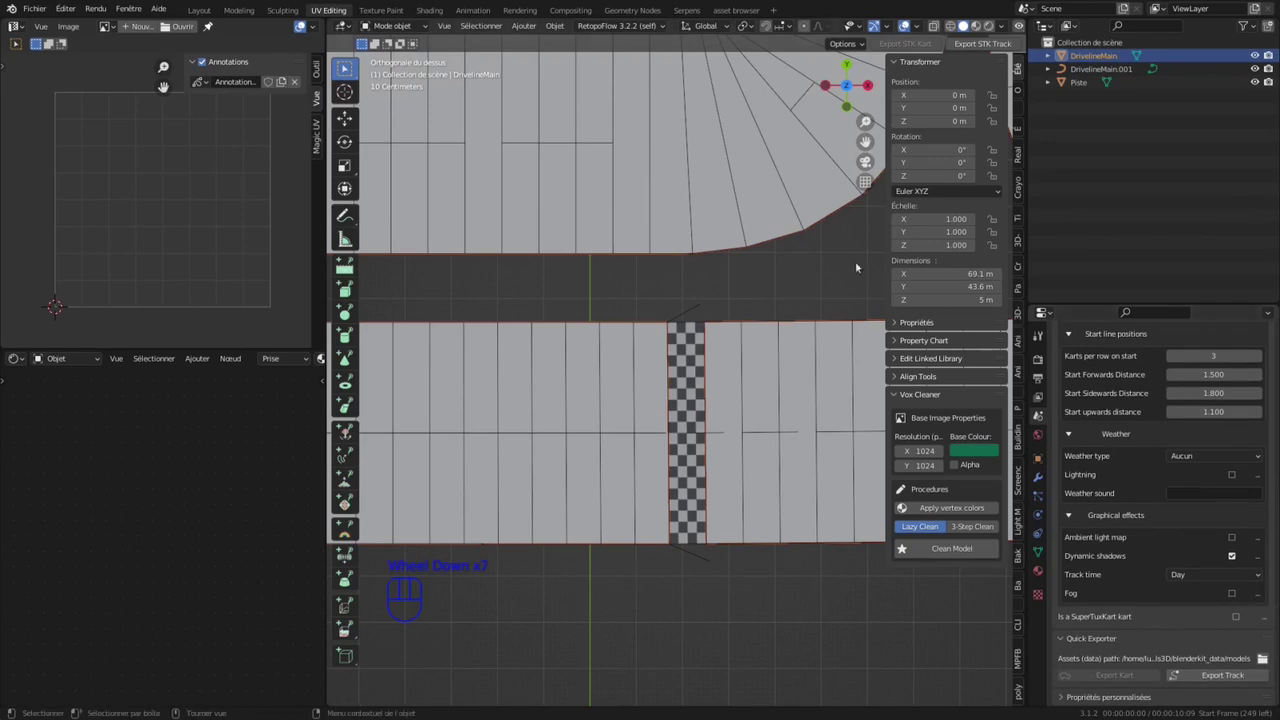
Step: Set DrivelineMain's SuperTuxKart object type to Driveline (main), select the DrivelineMain.001 curve, and save the file
left_click(1038, 459)
scroll(1160, 565, "down", 3)
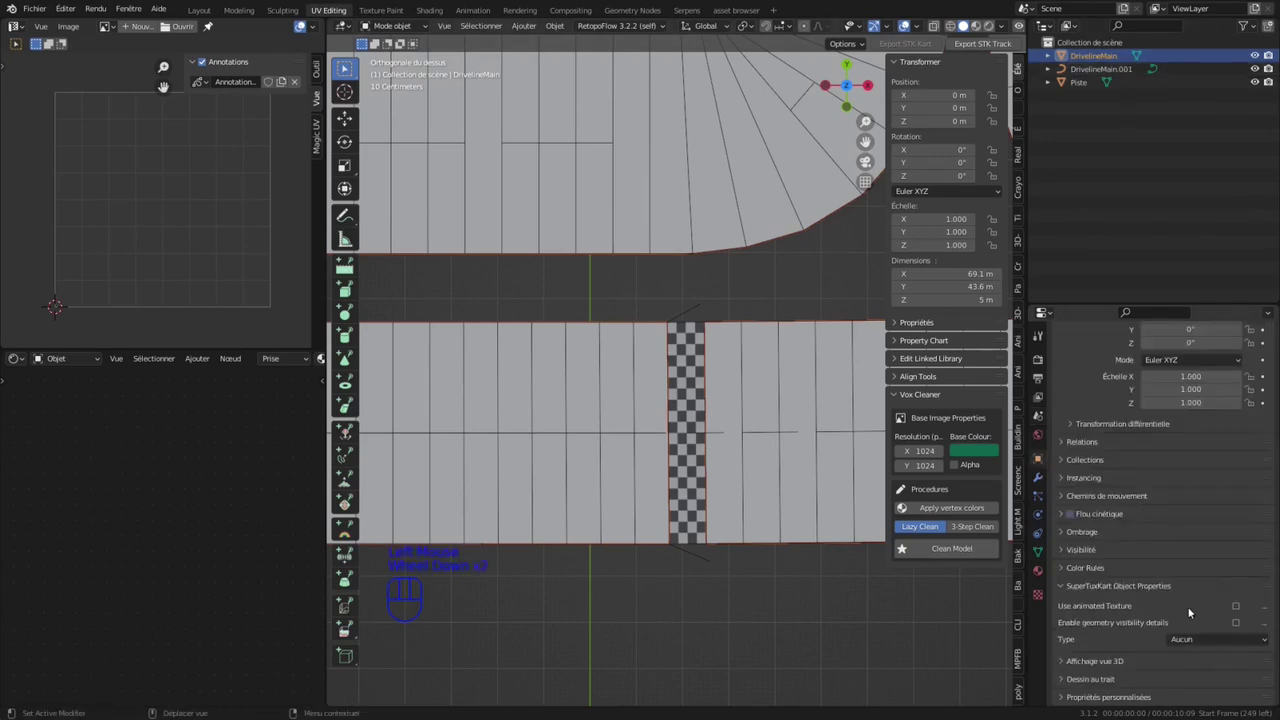
left_click(1228, 640)
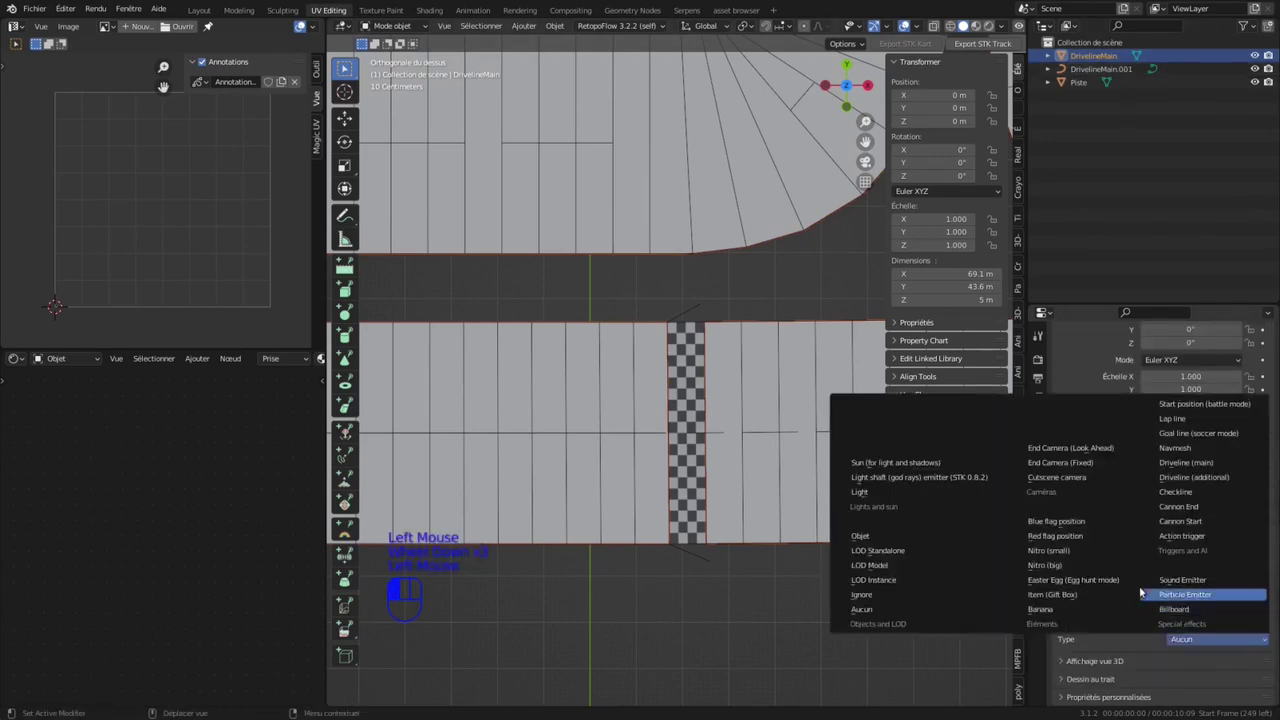
left_click(1189, 463)
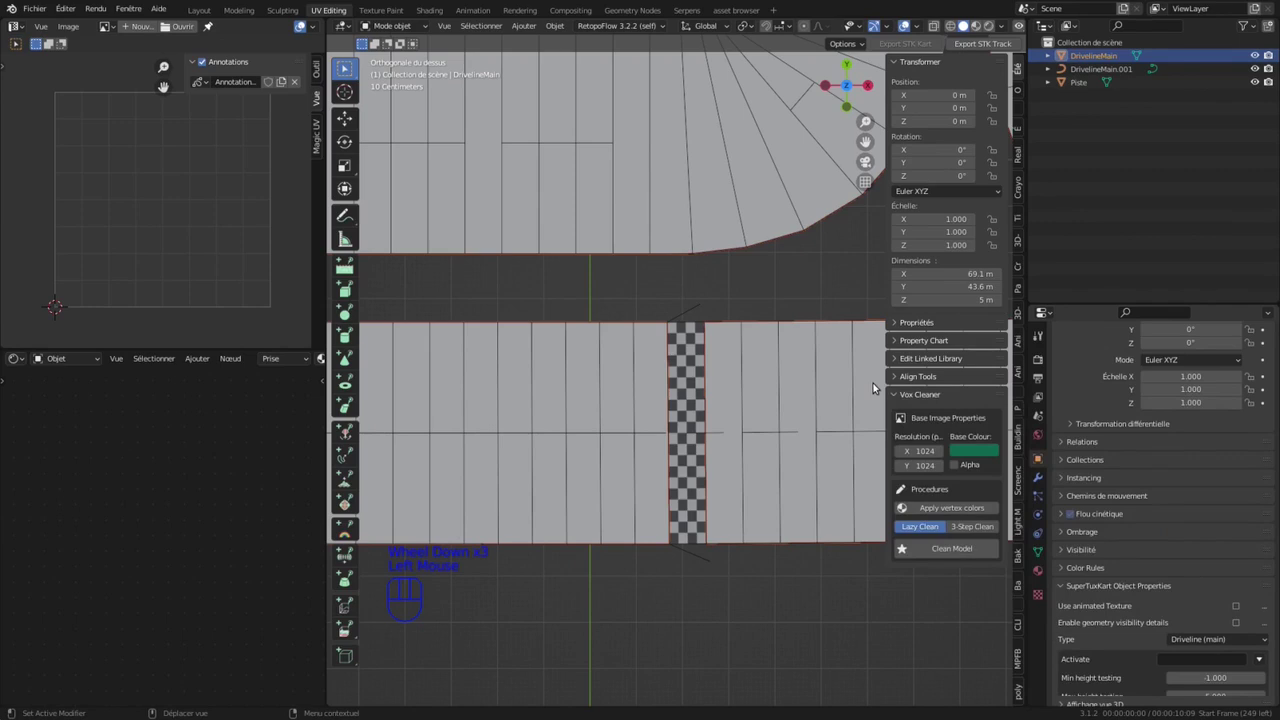
scroll(676, 367, "down", 2)
left_click(676, 367)
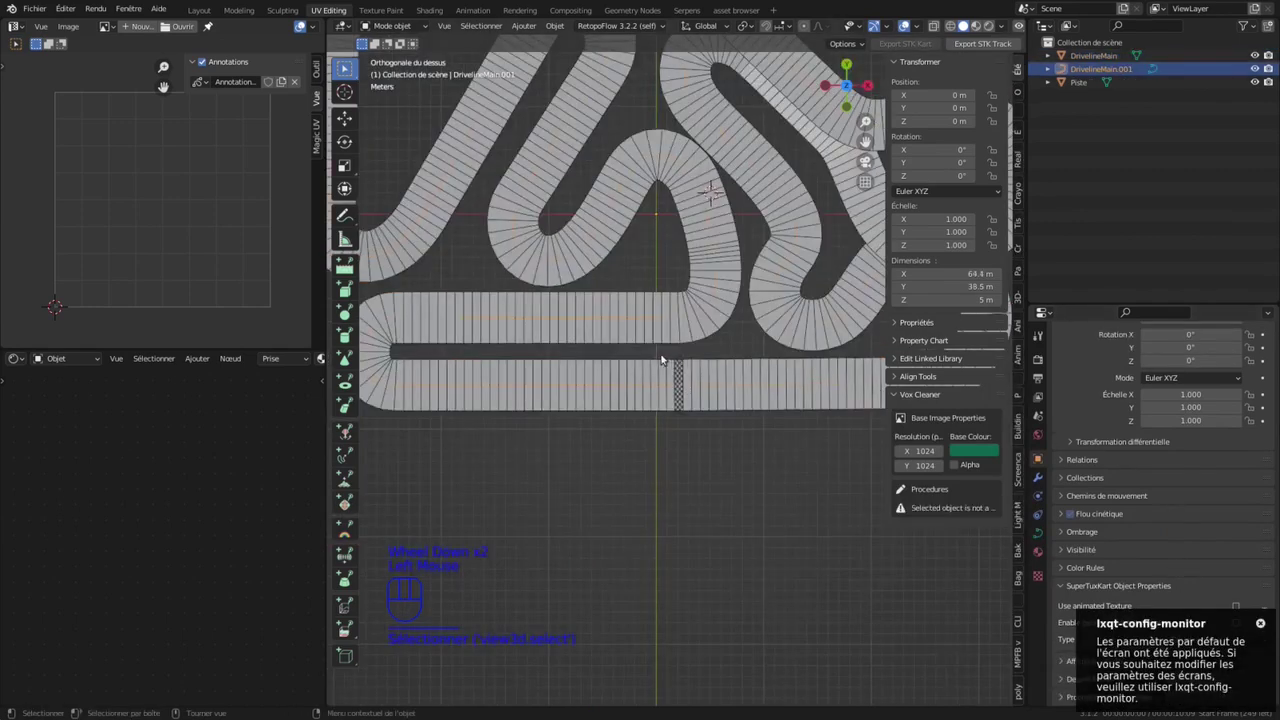
key("ctrl+s")
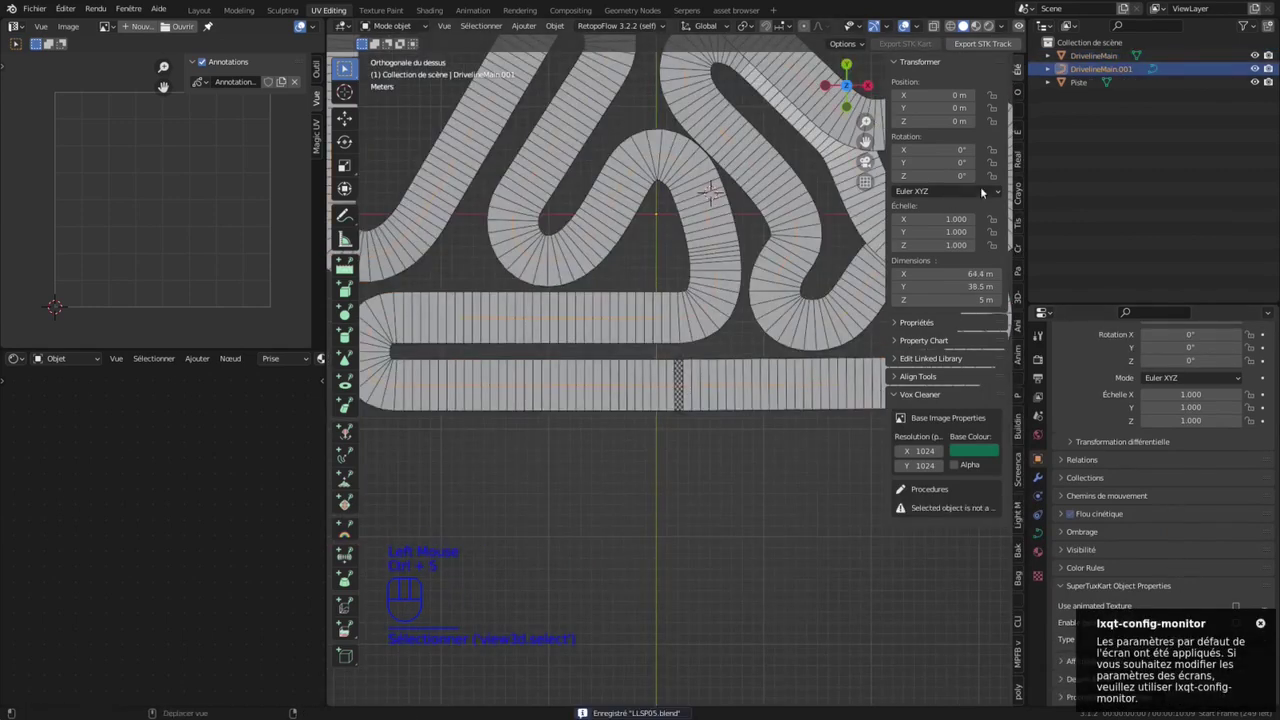
Step: Move DrivelineMain and DrivelineMain.001 into a new collection named Drive_Check
left_click_drag(779, 308, 1070, 132)
left_click(1147, 57, "shift")
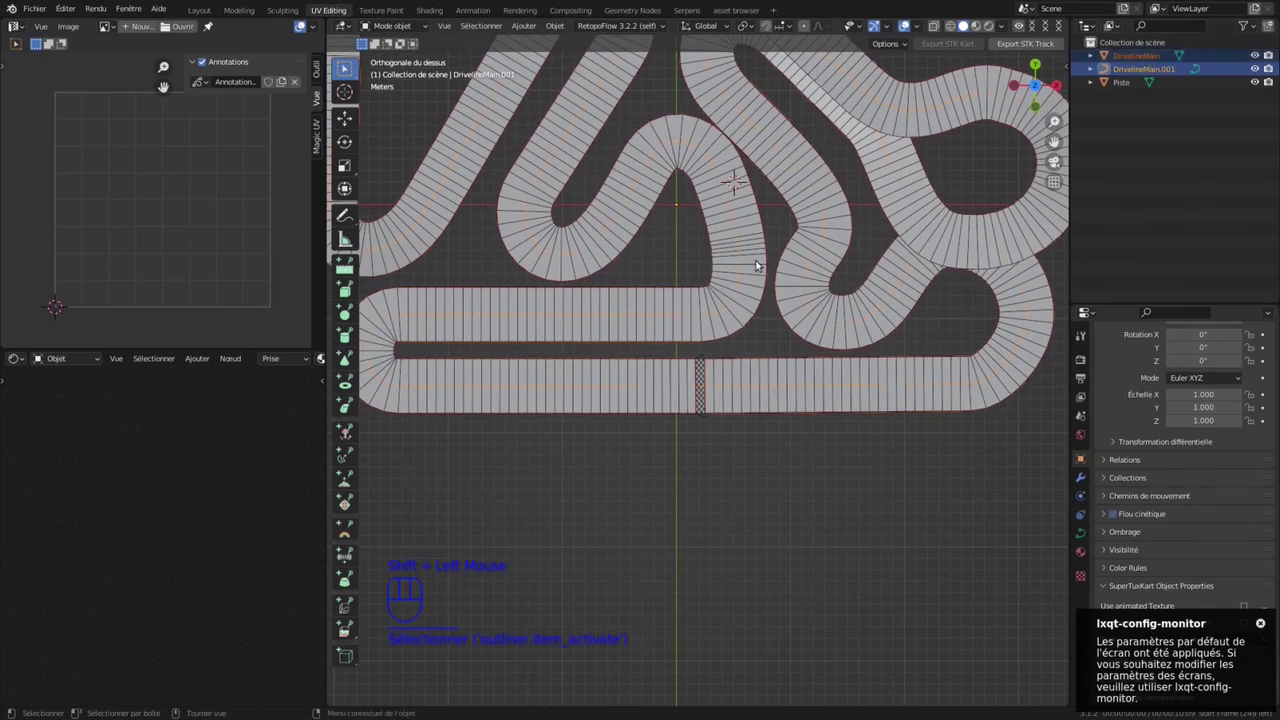
key("m")
left_click(843, 555)
double_click(829, 342)
type("Driv")
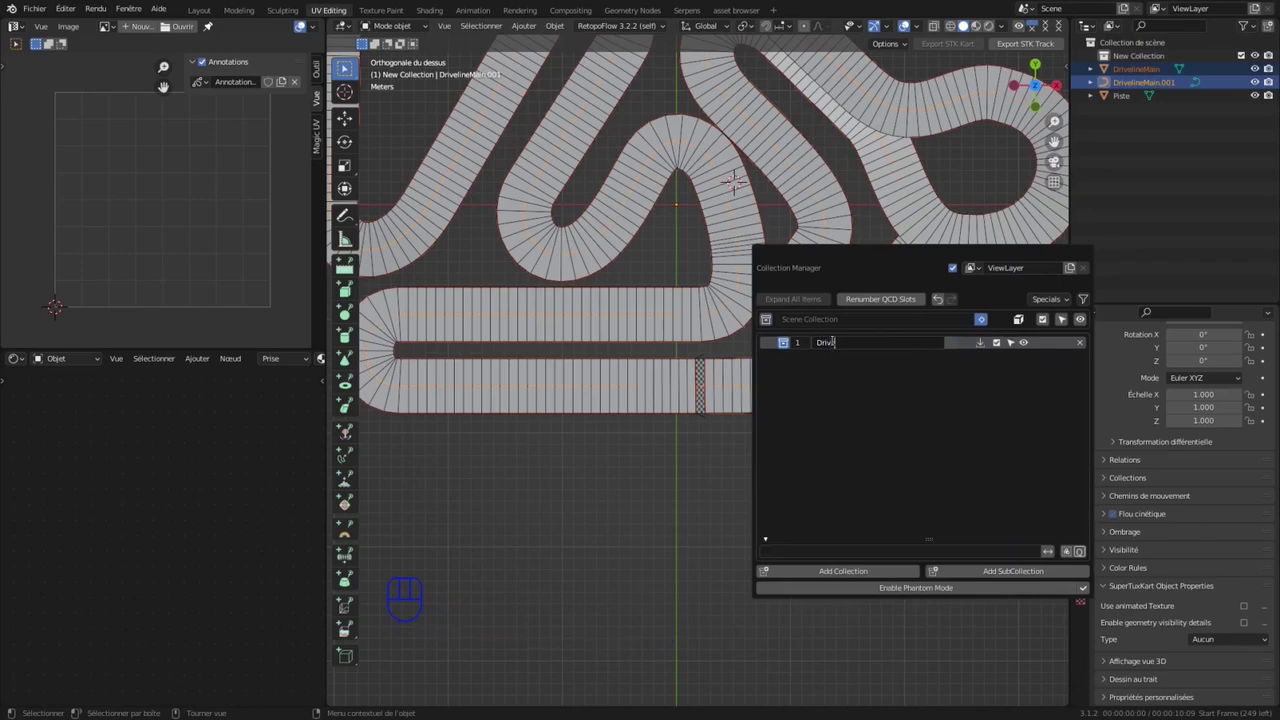
type("_C")
key("Return")
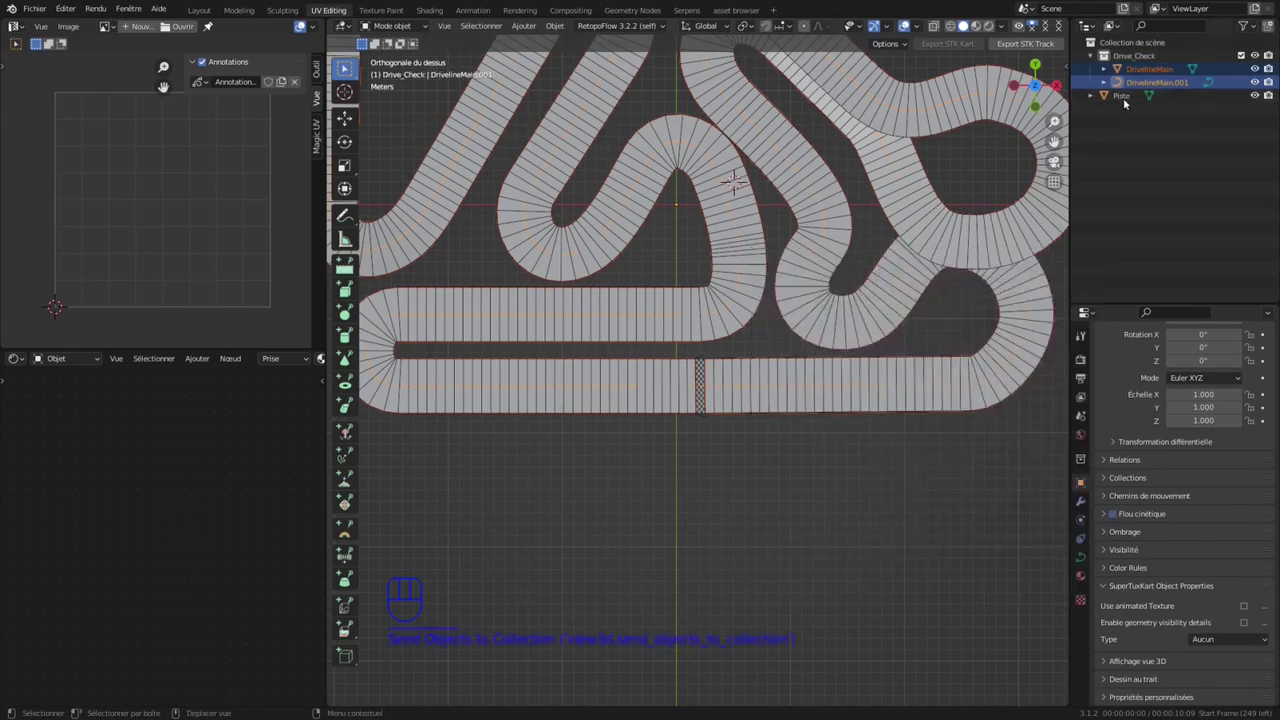
Step: Move the Piste road object into a new collection named Piste_decors
left_click(1123, 97)
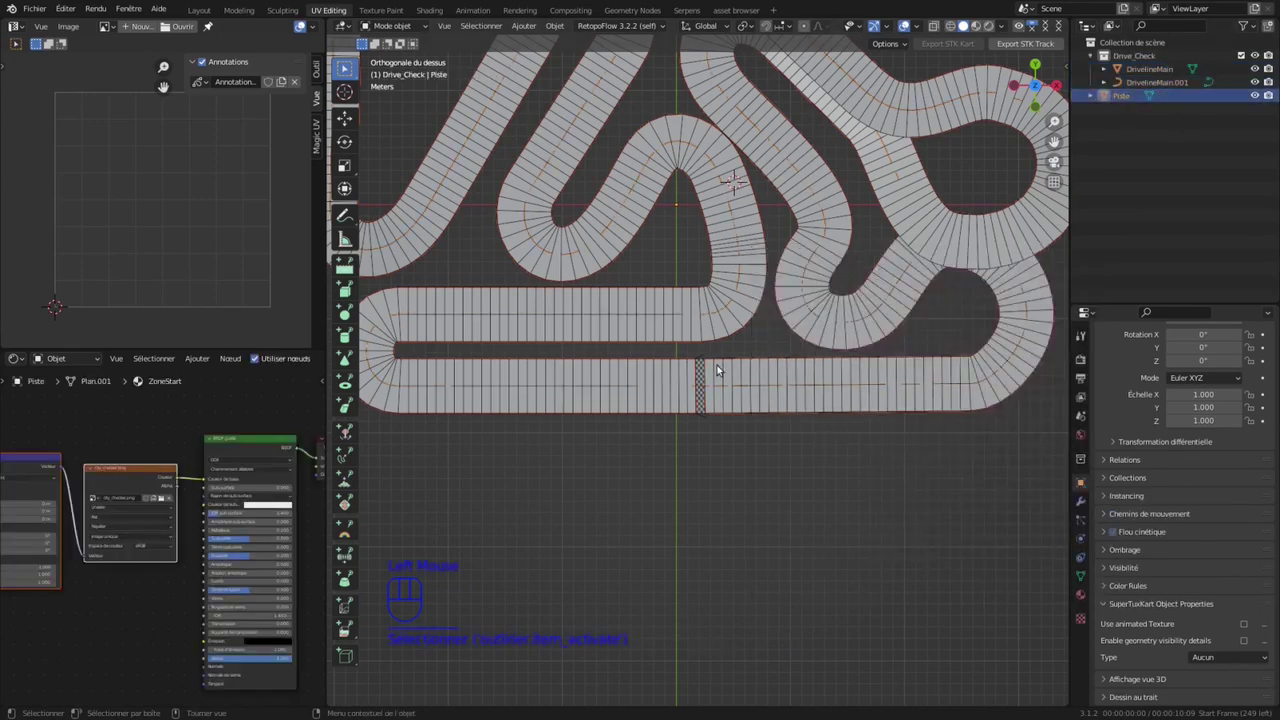
key("m")
left_click(805, 676)
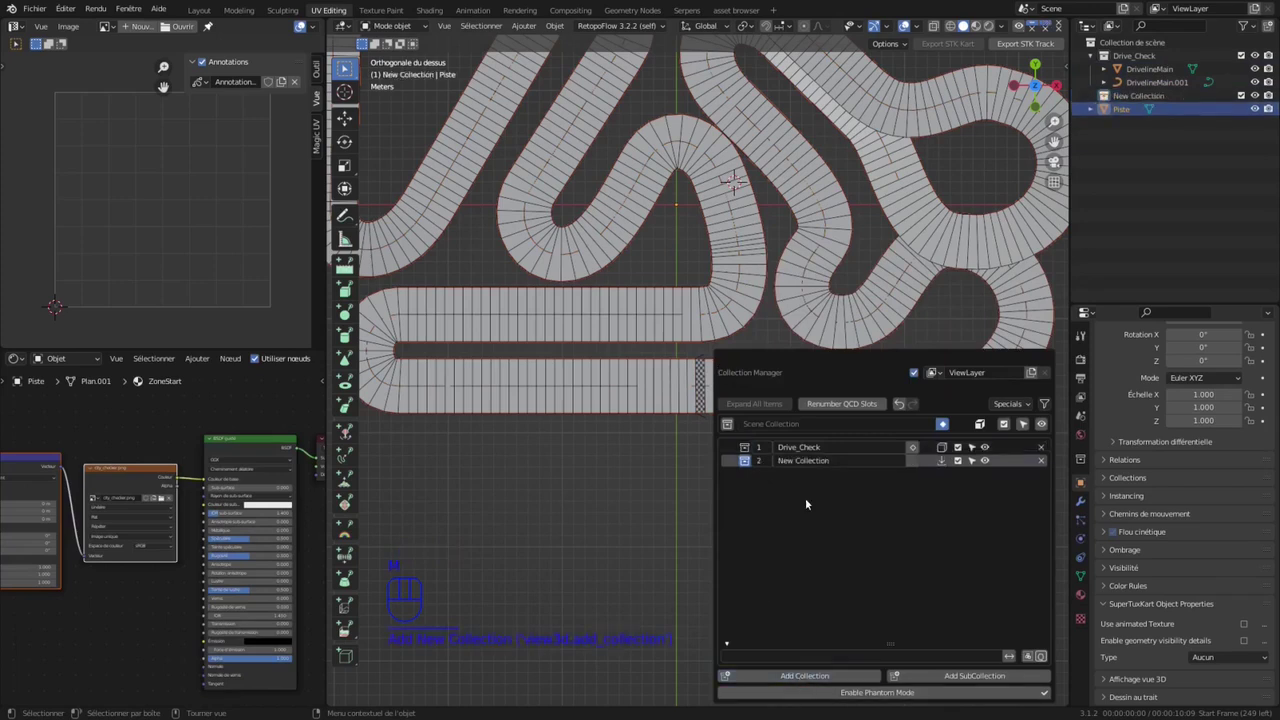
double_click(807, 461)
type("Piste_decor")
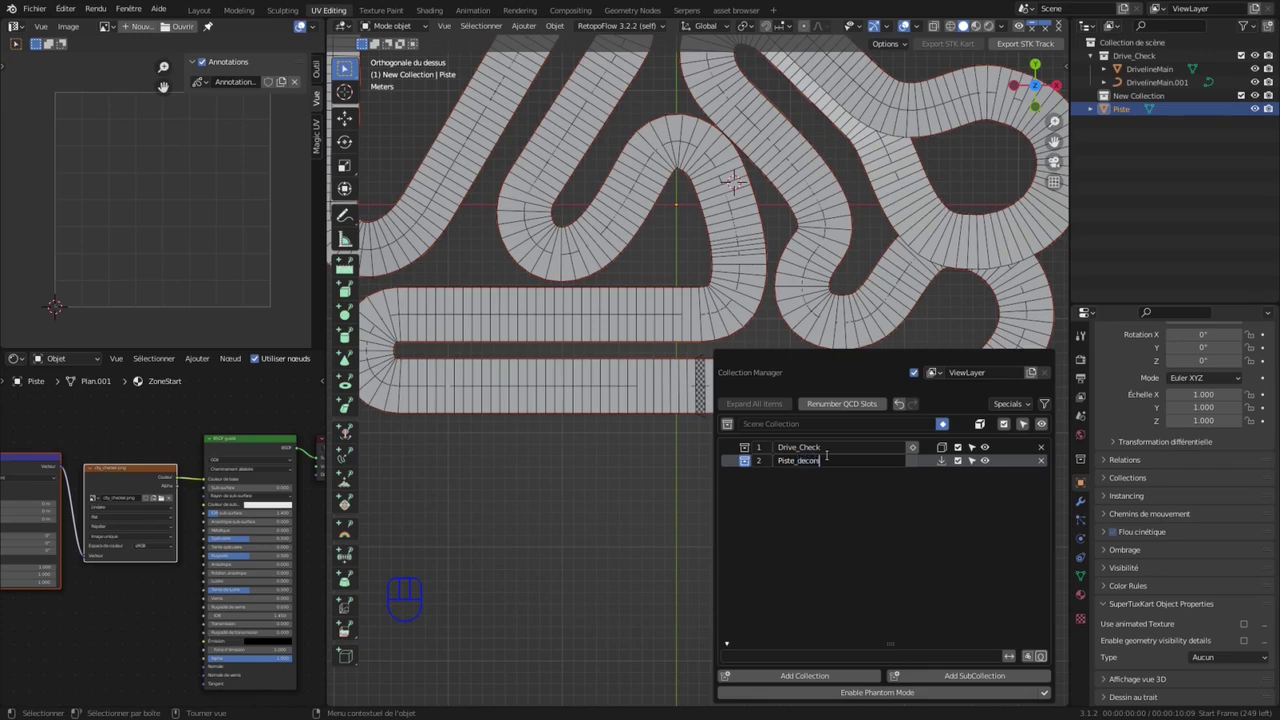
key("Return")
left_click(940, 460)
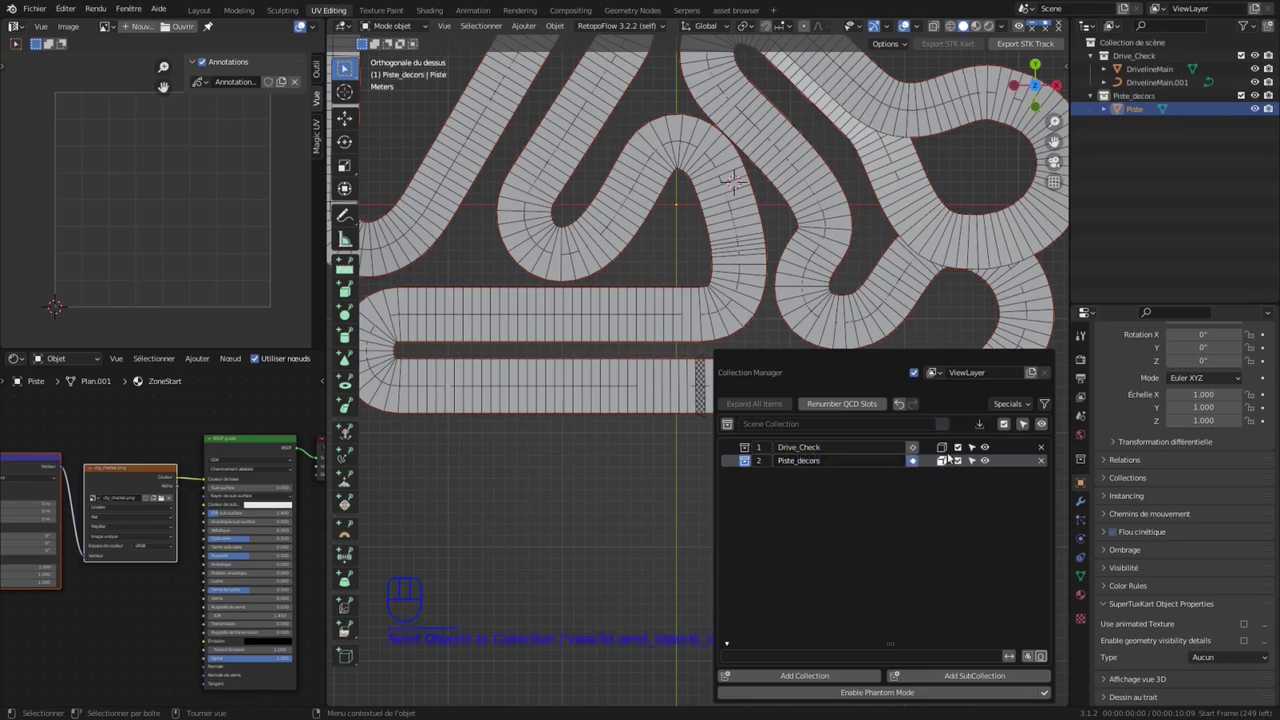
left_click(1147, 110)
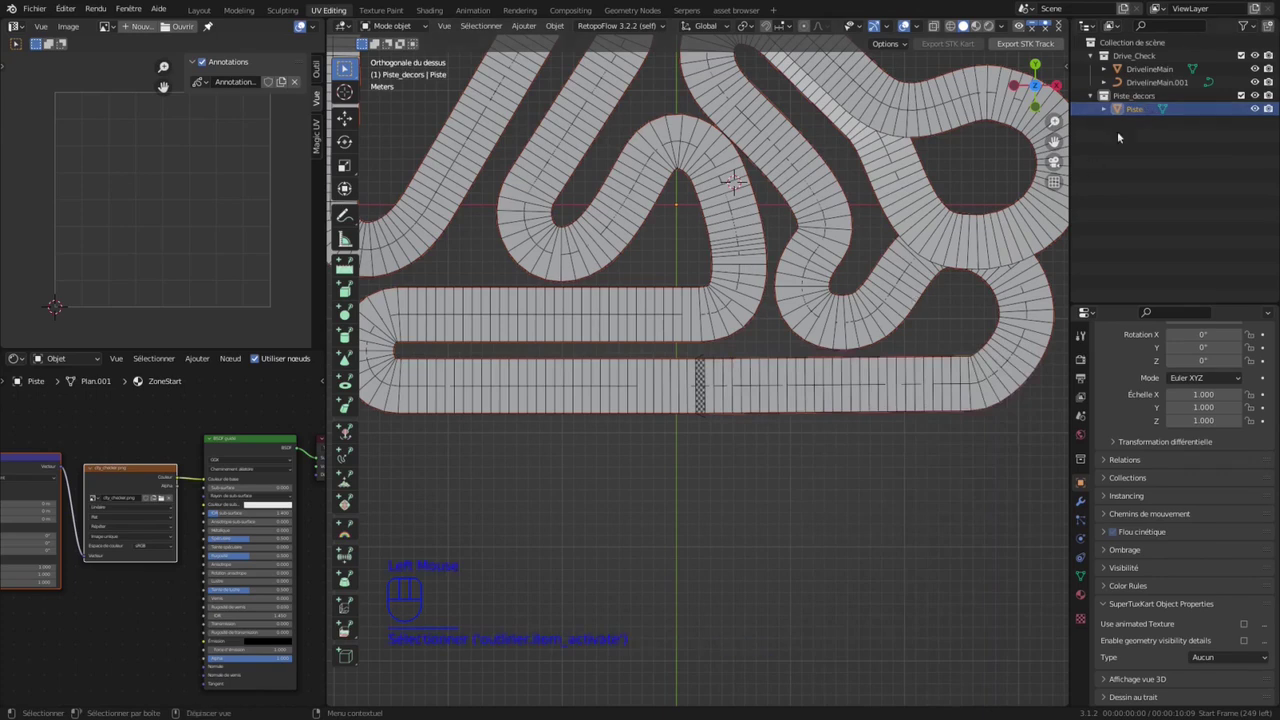
Step: Hide the Drive_Check collection and open the Piste mesh for editing in top view
left_click(1241, 56)
middle_click_drag(749, 441, 657, 386)
left_click(656, 381)
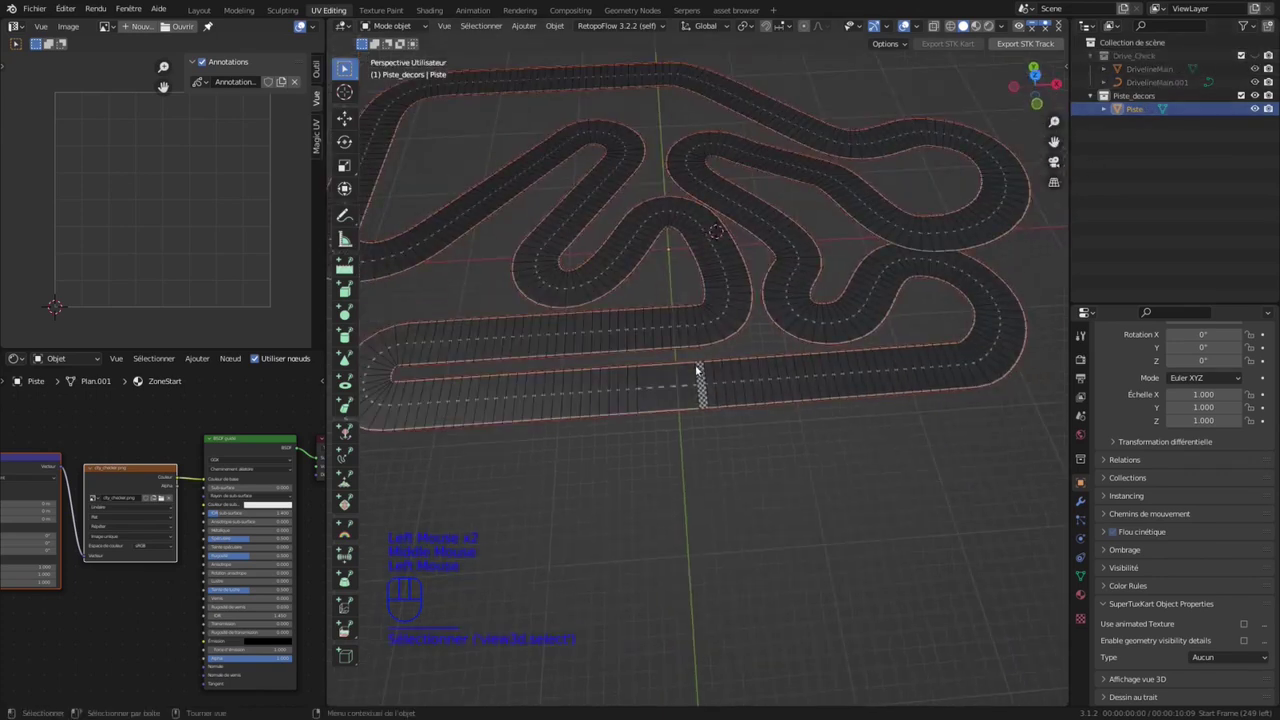
key("KP_7")
key("Tab")
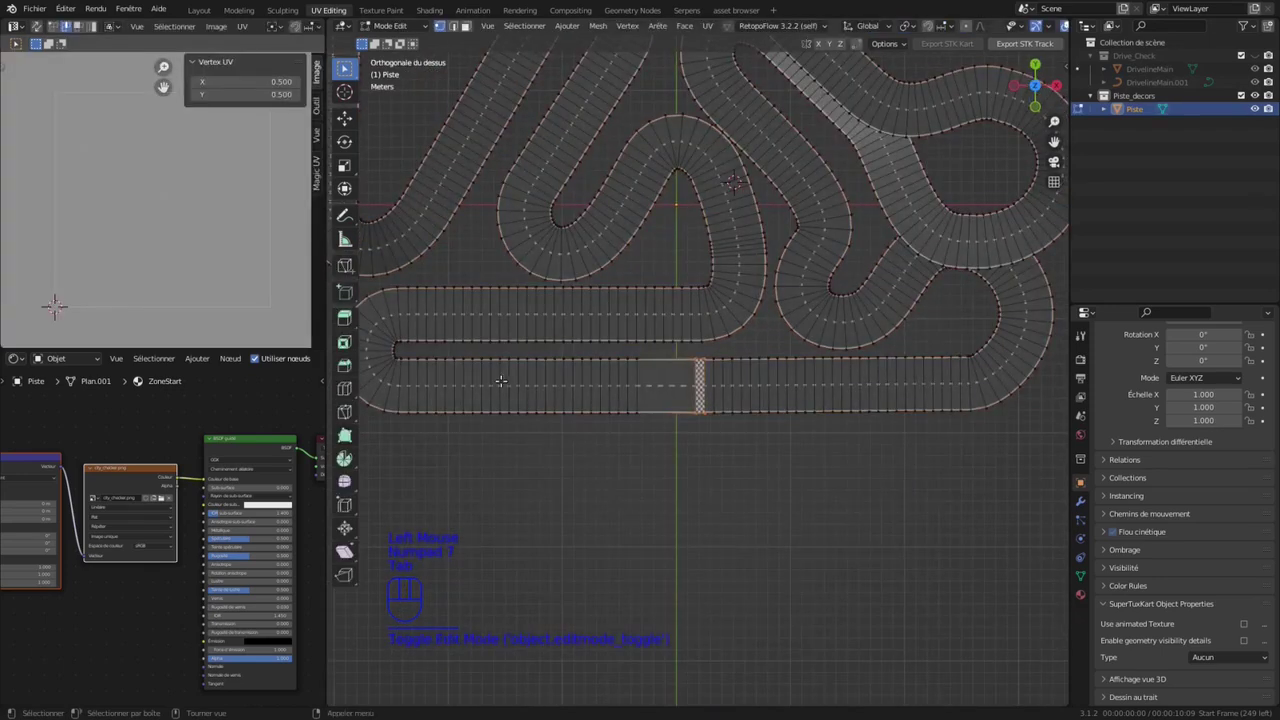
Step: Try to dissolve the Piste faces along the straight next to the checkered start strip
left_click_drag(410, 377, 632, 392)
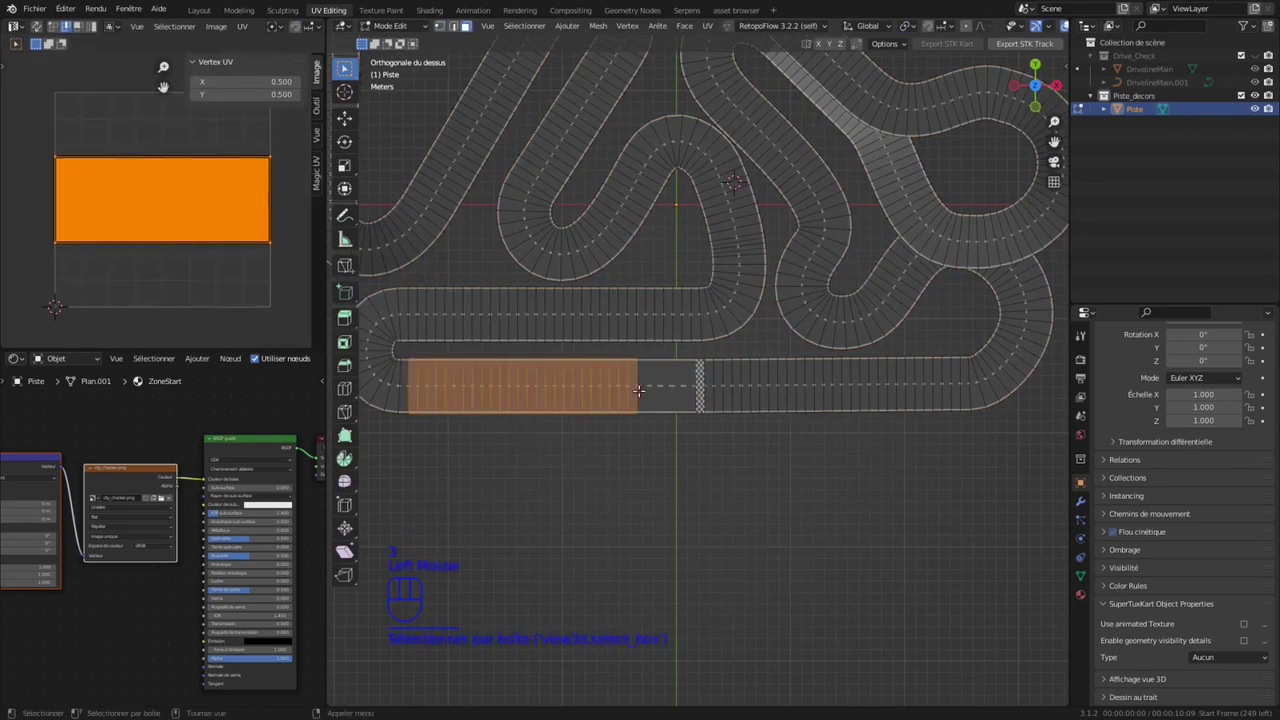
left_click(640, 391, "shift")
key("ctrl+x")
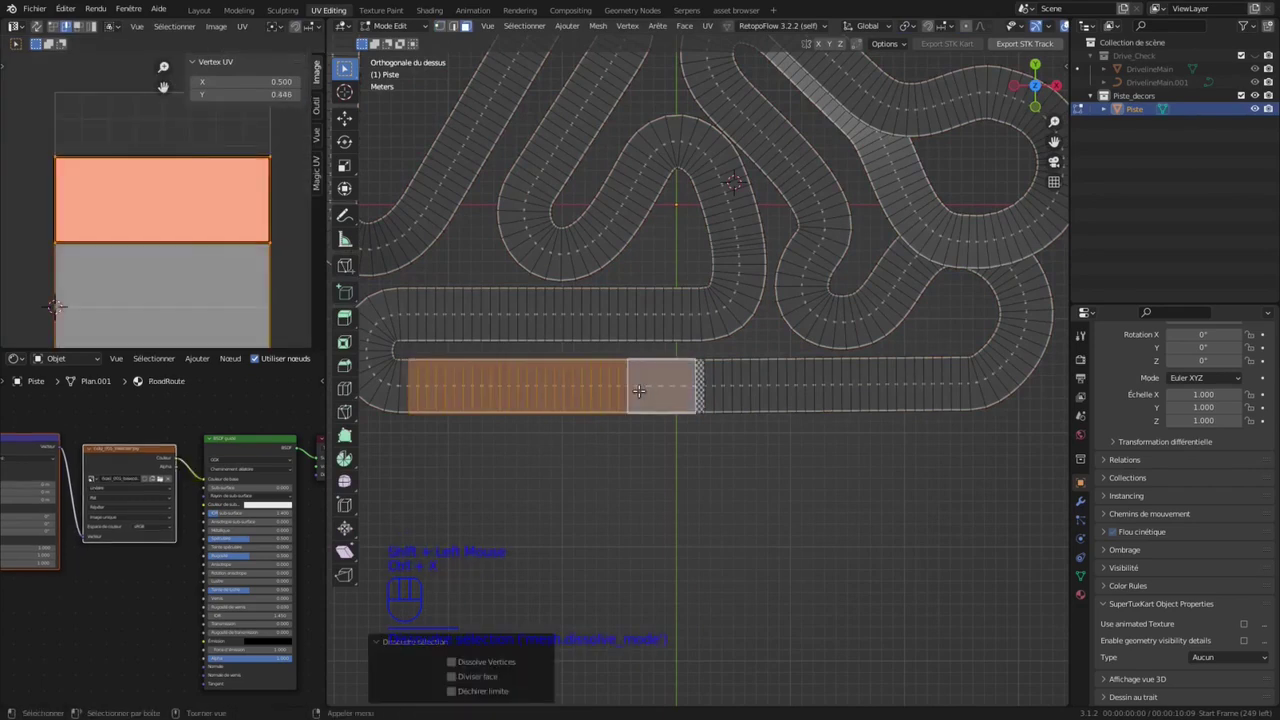
key("ctrl+x")
left_click(650, 398)
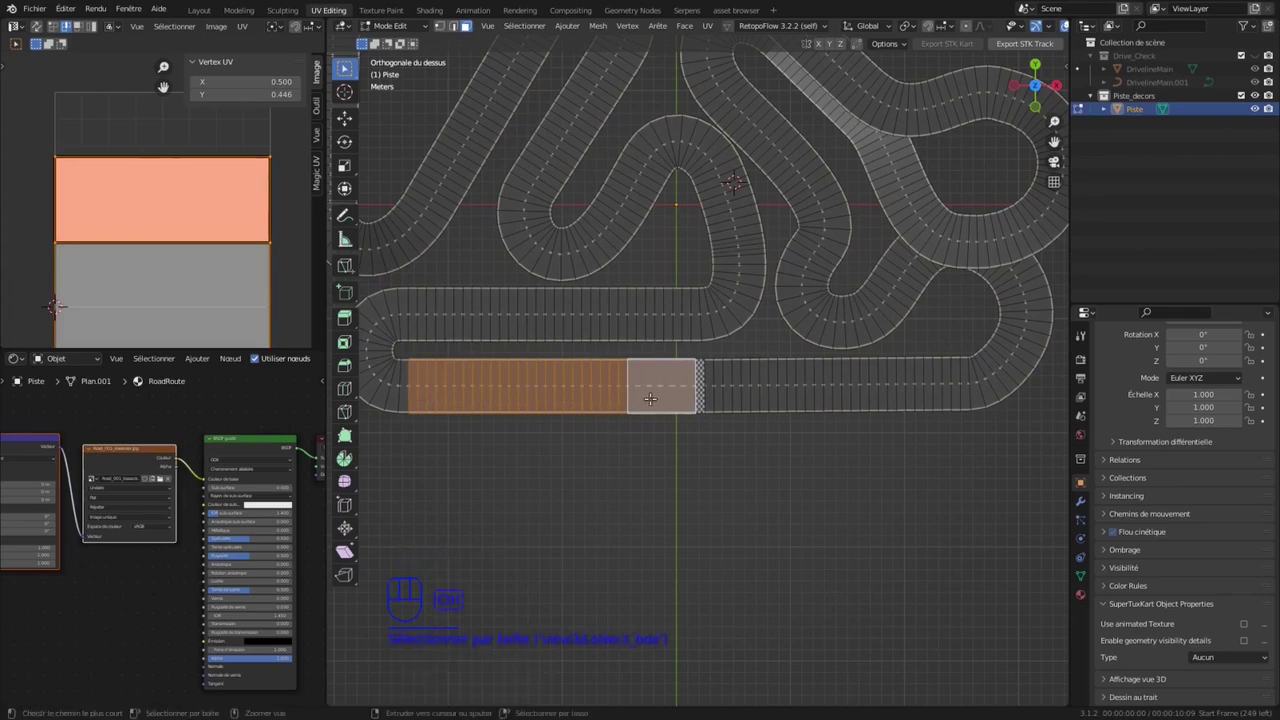
key("ctrl+x")
left_click_drag(590, 378, 621, 405)
key("ctrl+x")
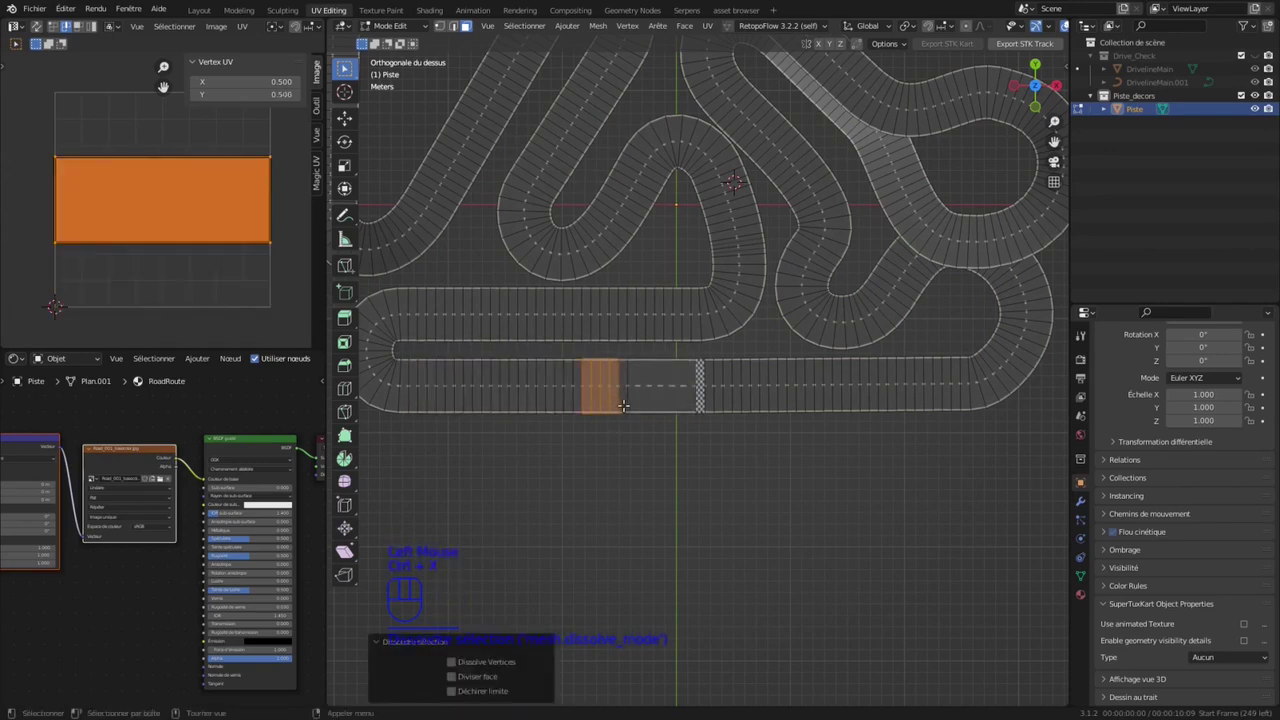
scroll(623, 405, "up", 2)
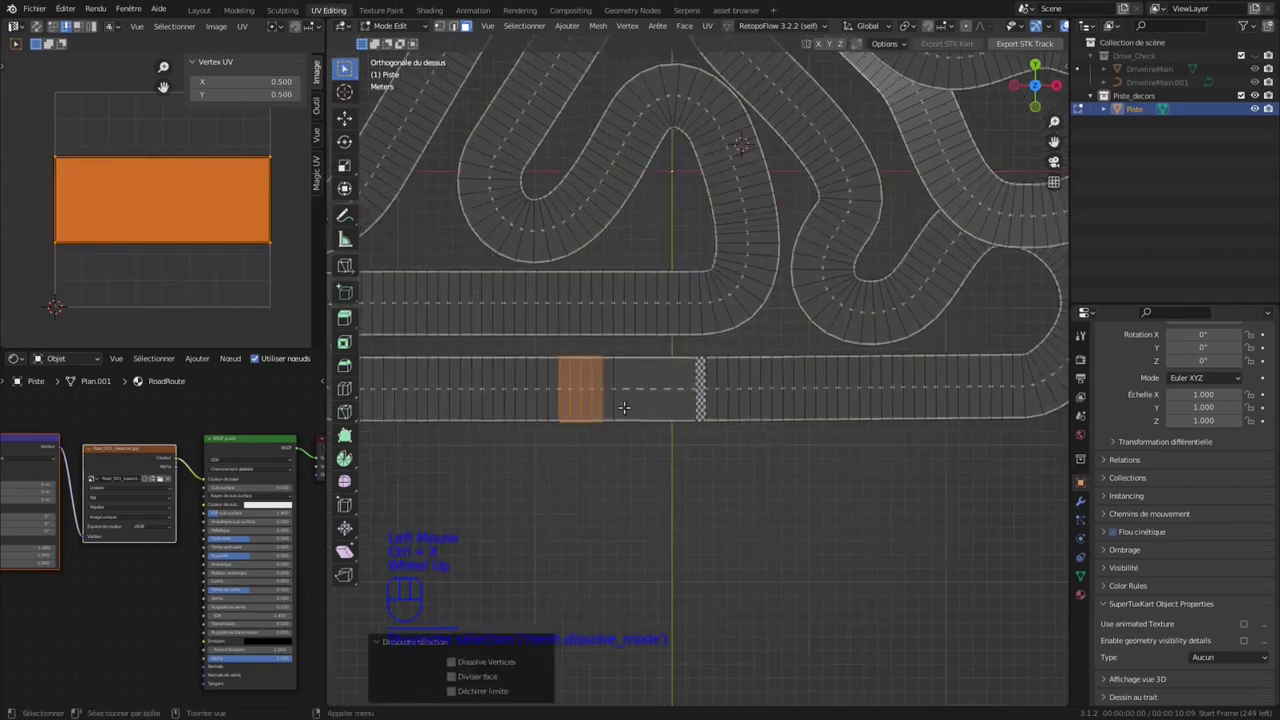
middle_click_drag(600, 482, 726, 490, "shift")
key("Tab")
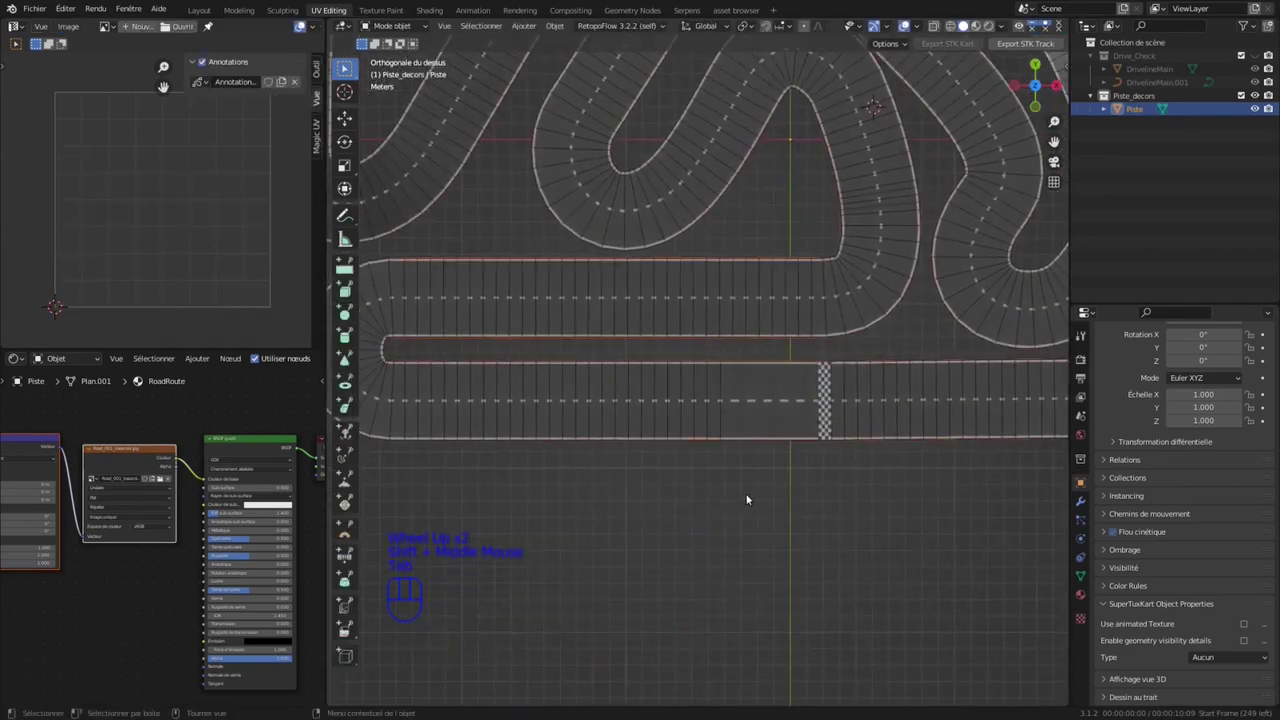
Step: Merge all of the Piste mesh's vertices by distance with a 0.0001 m threshold
key("Tab")
key("a")
key("a")
key("a")
key("a")
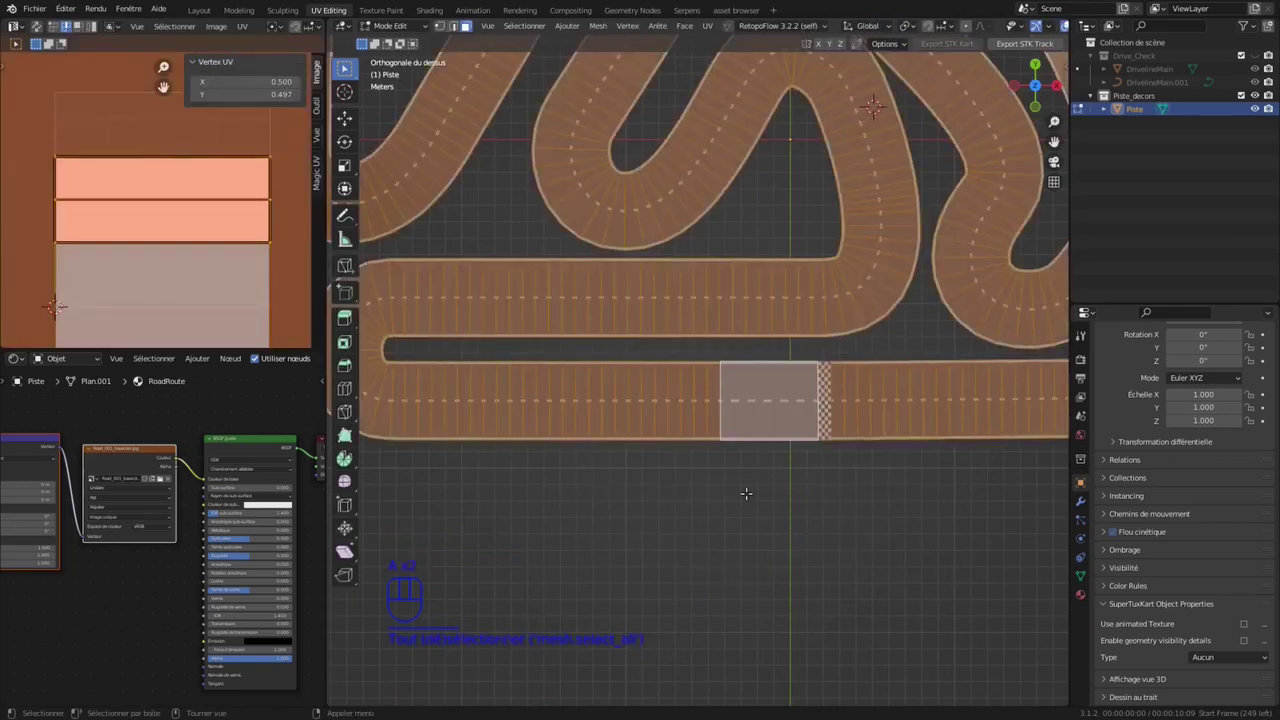
key("m")
left_click(712, 540)
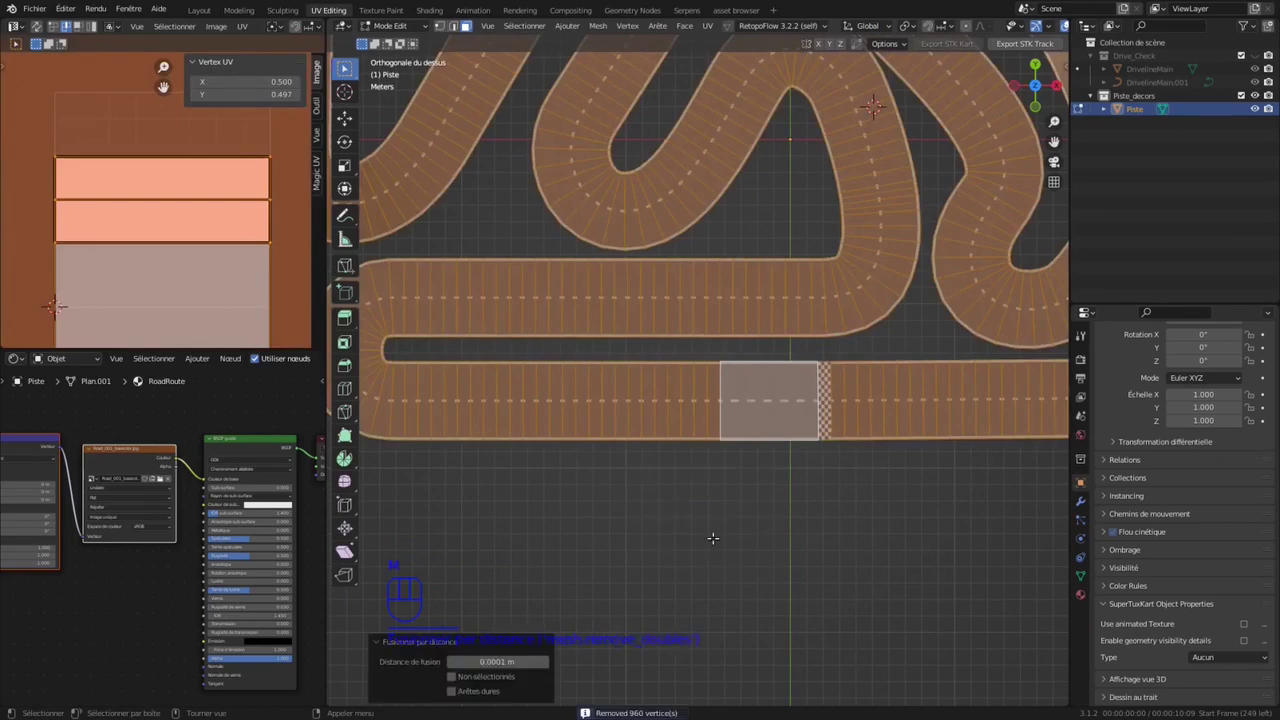
key("Tab")
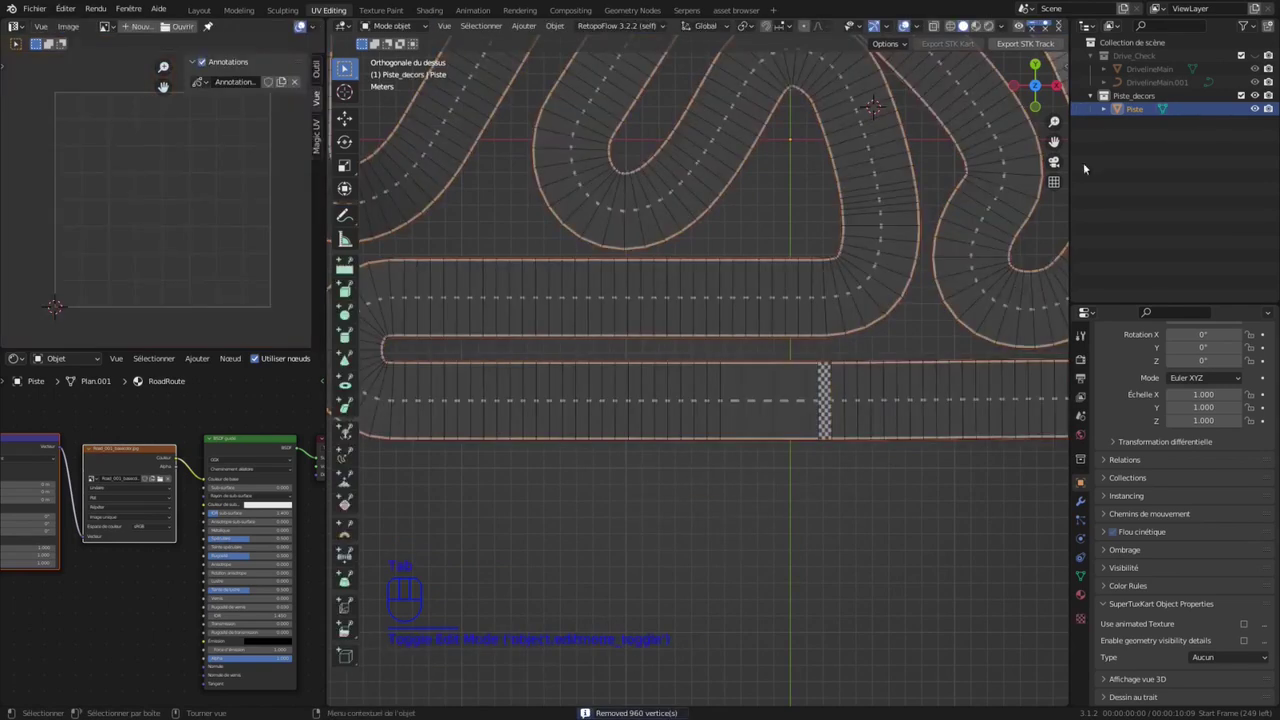
Step: Show the Drive_Check collection again and merge all of DrivelineMain's vertices by distance at 0.0001 m
left_click(1255, 56)
left_click(1150, 69)
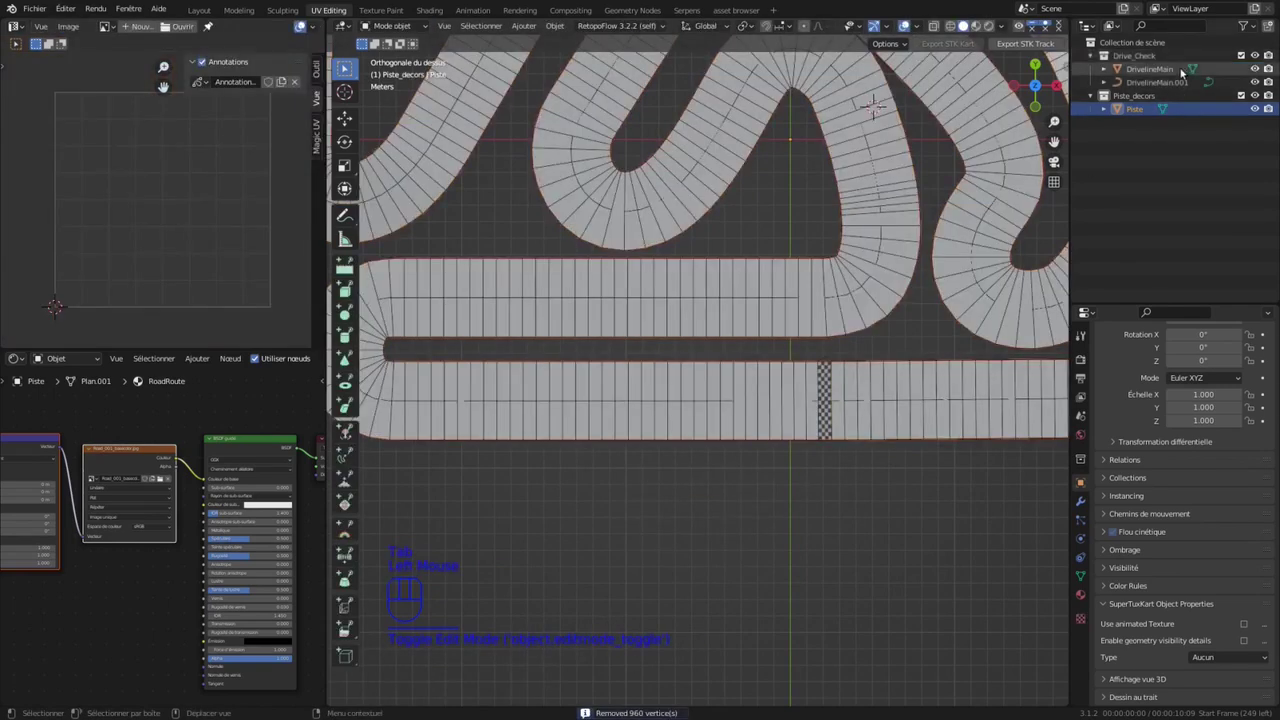
key("Tab")
key("a")
key("a")
key("a")
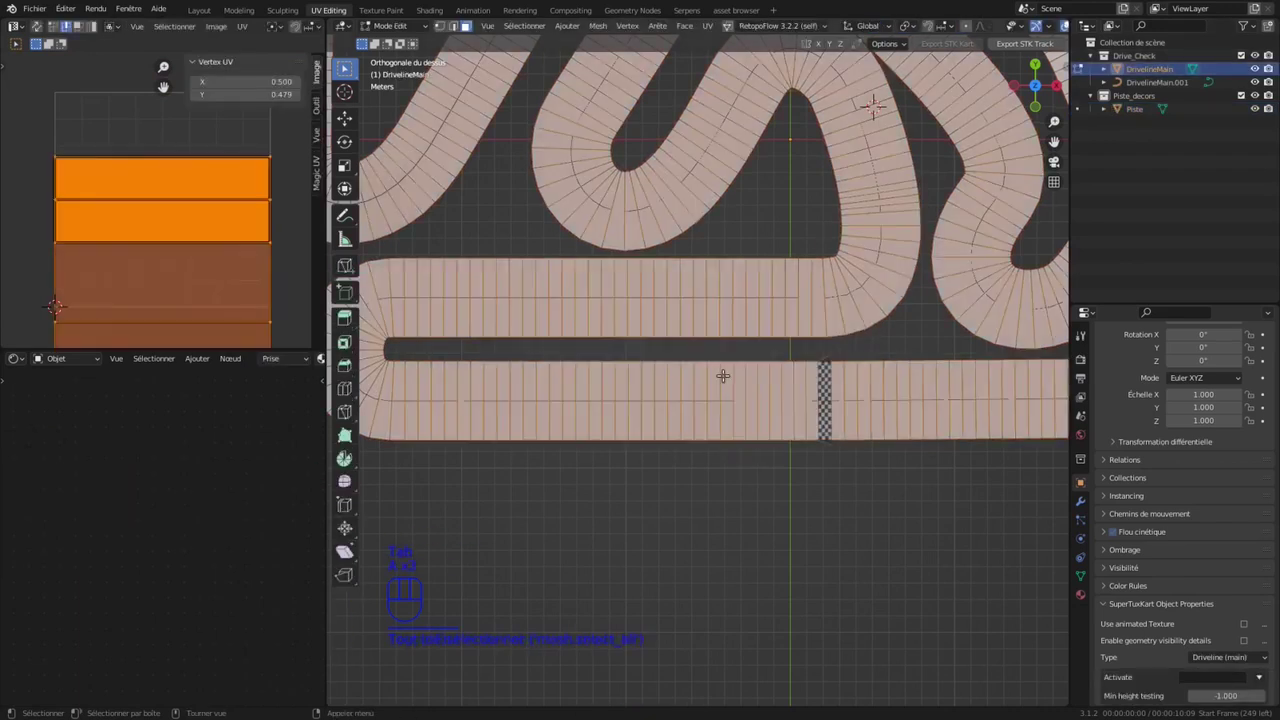
key("m")
left_click(723, 376)
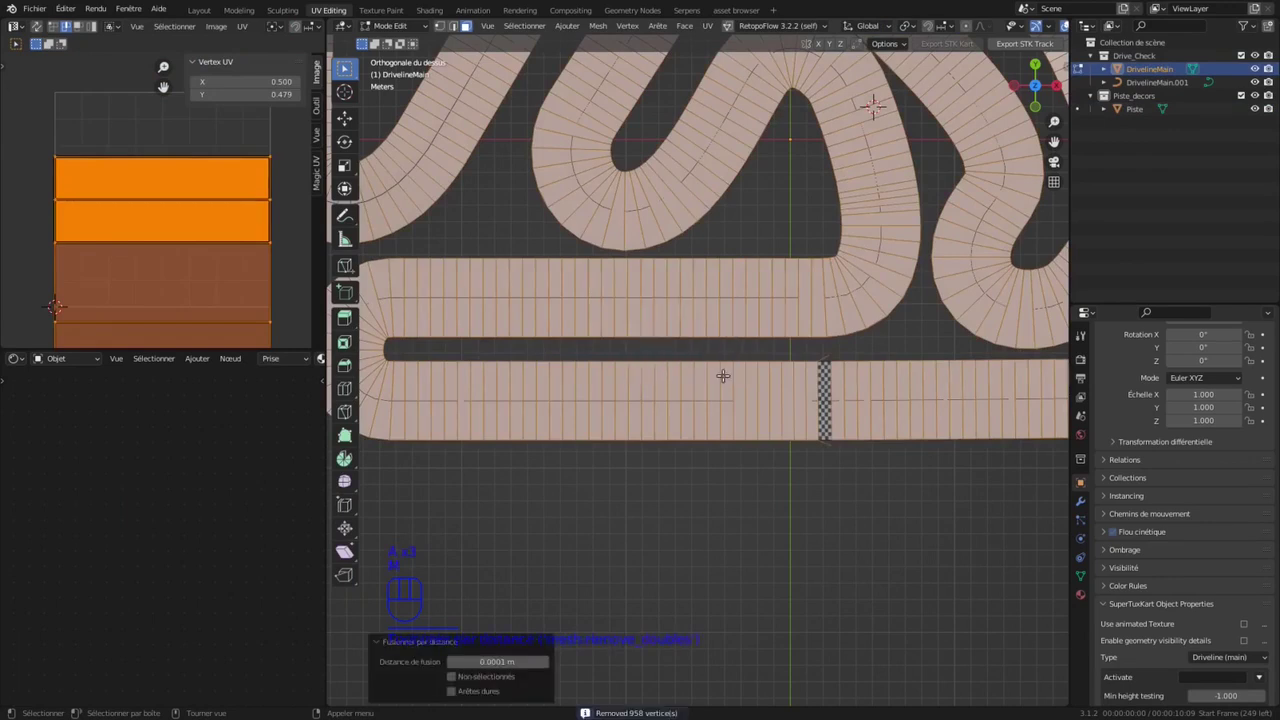
key("Tab")
Step: Select Piste, hide the Drive_Check collection, and open the Piste mesh in Edit Mode
left_click(1158, 96)
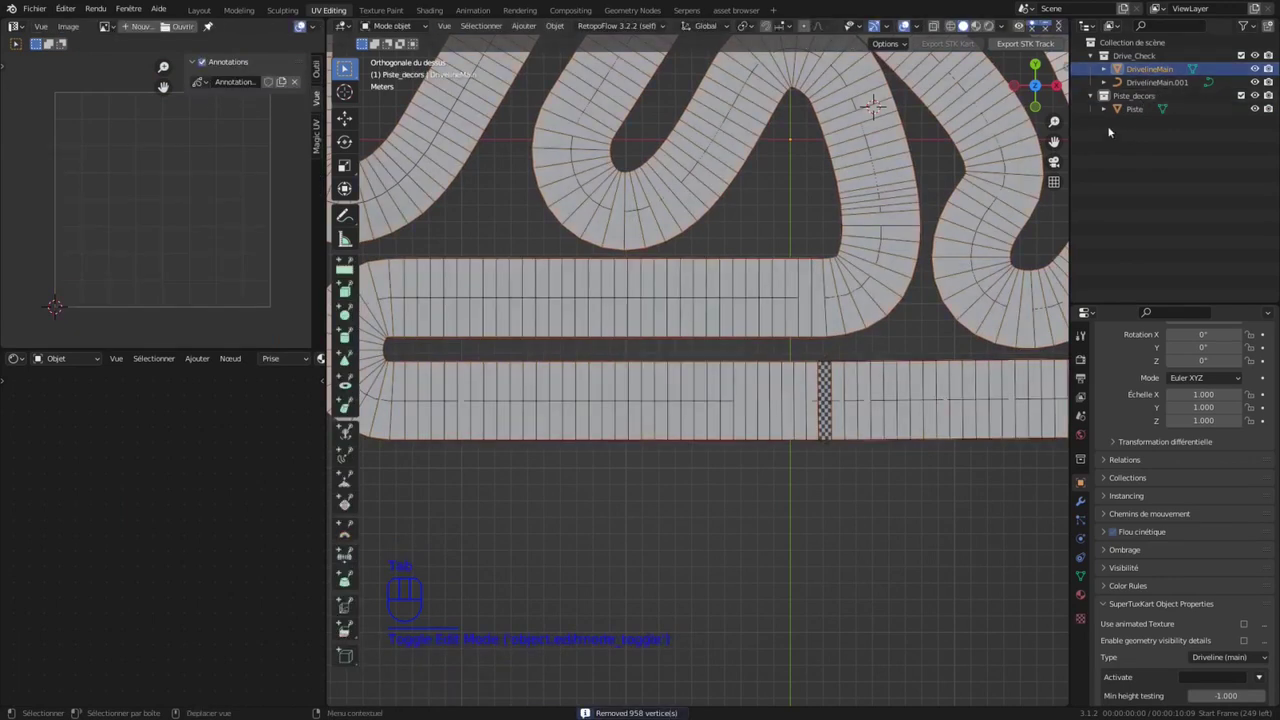
left_click(1135, 110)
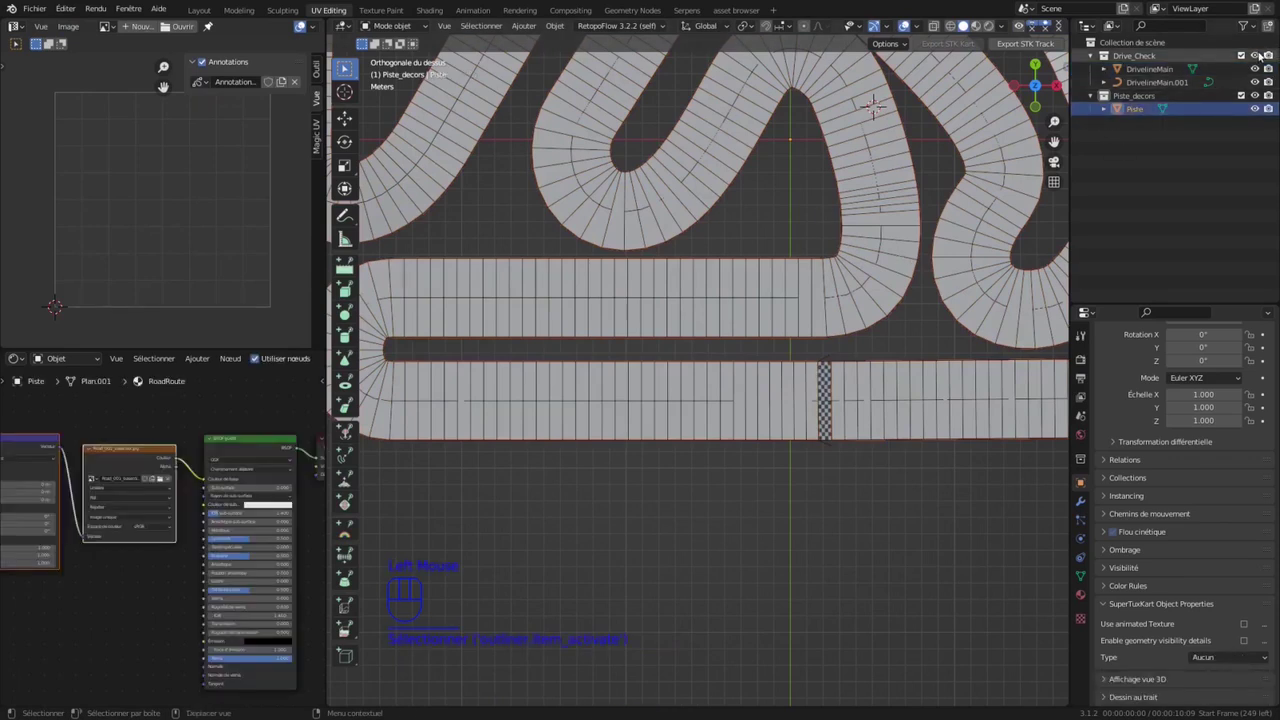
double_click(731, 395)
key("Tab")
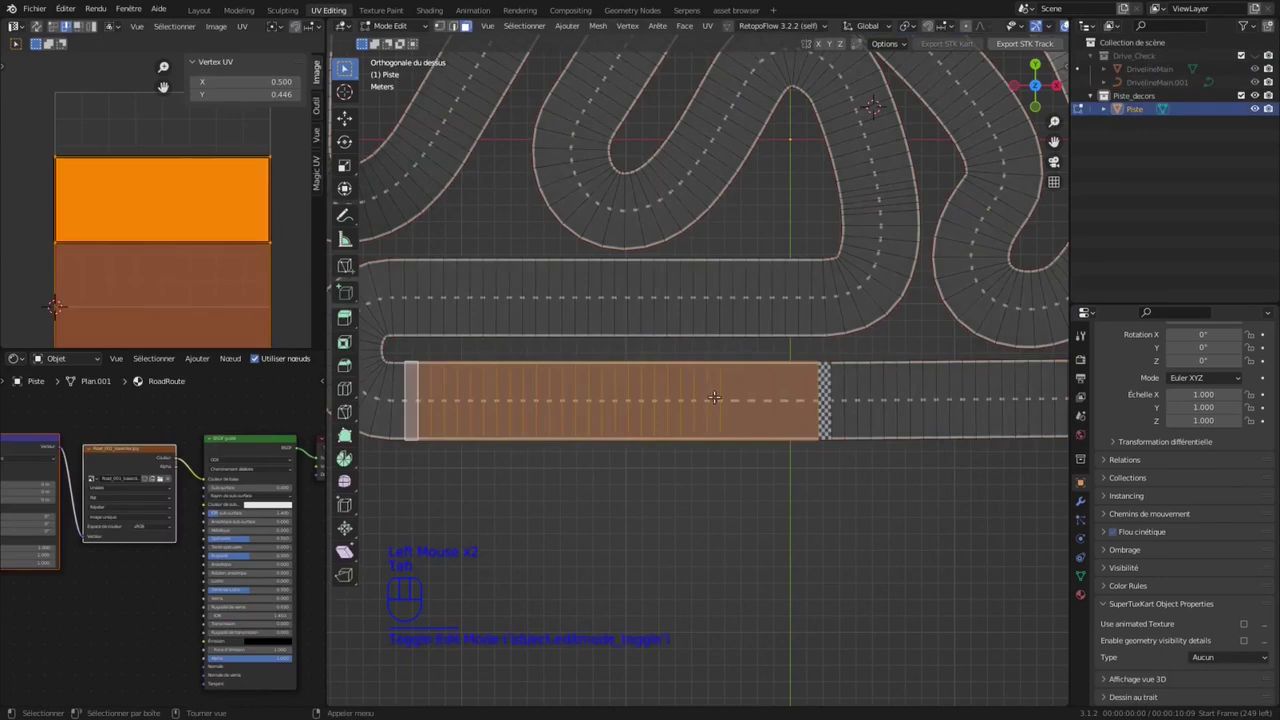
Step: Unwrap all RoadRoute faces with Follow Active Quads using average length, with the road face beside the checkered start strip as active
left_click(1080, 593)
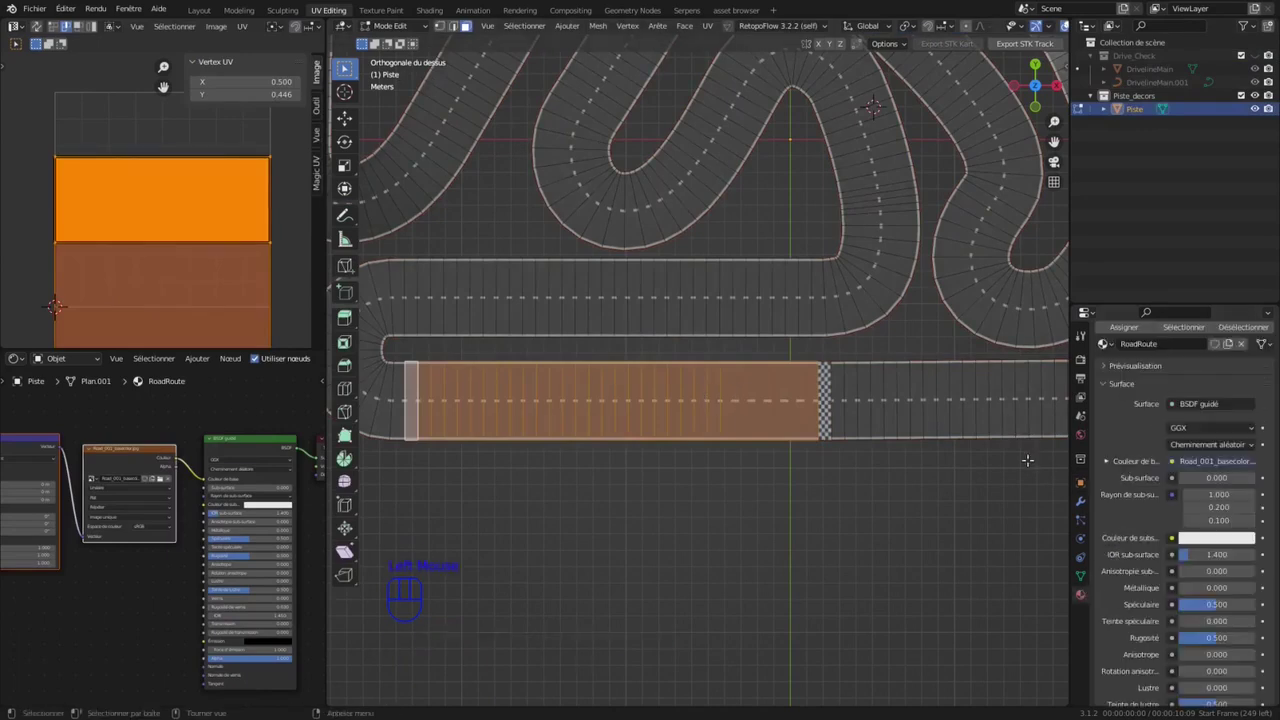
left_click(876, 403)
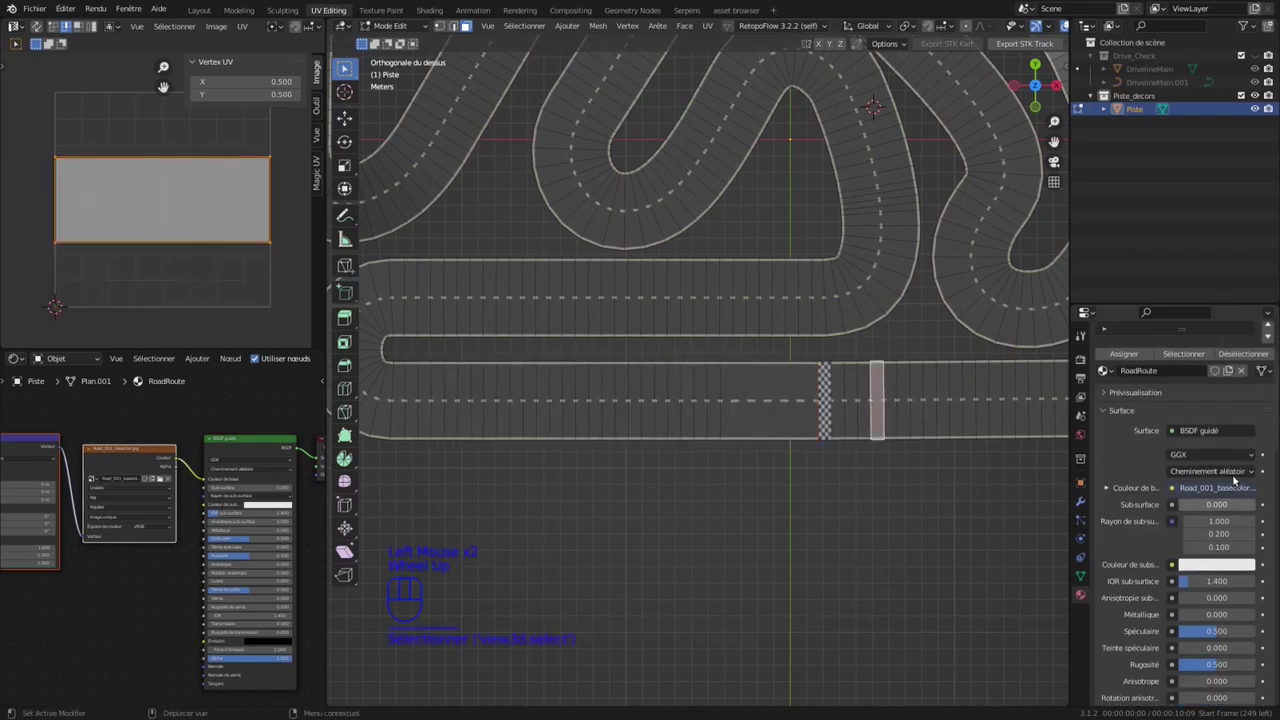
scroll(1198, 450, "up", 1)
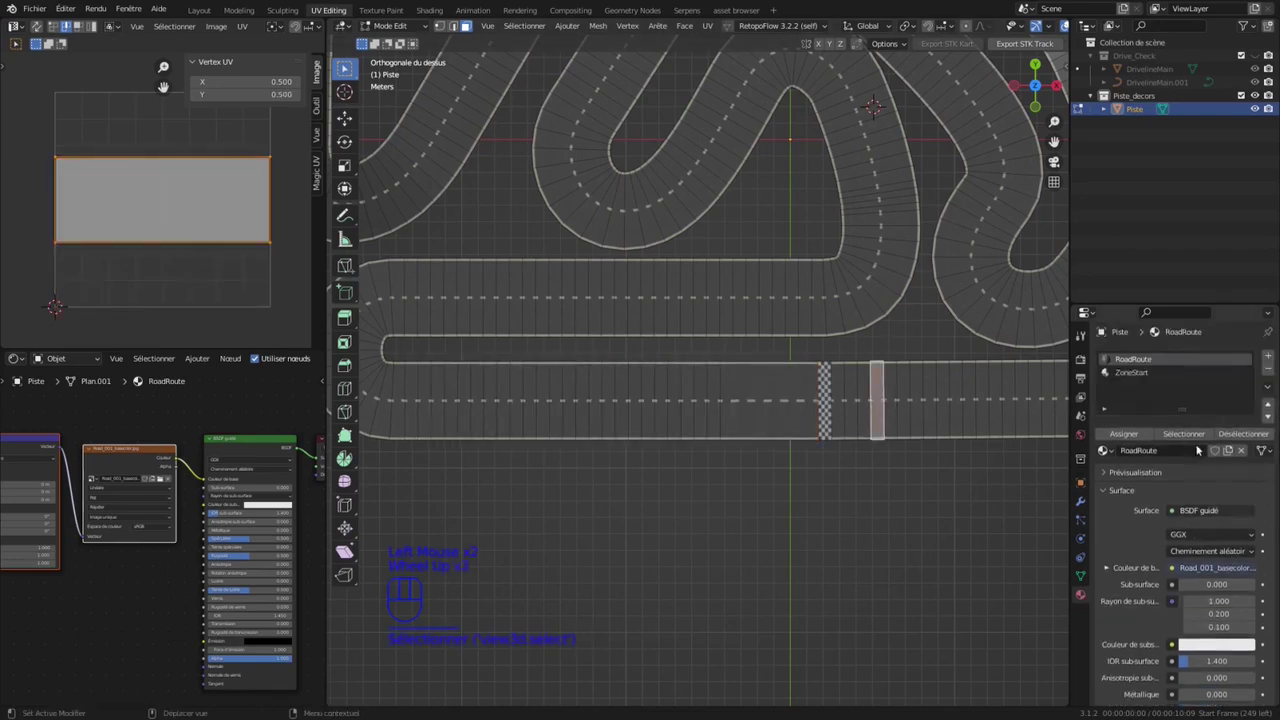
left_click(839, 400)
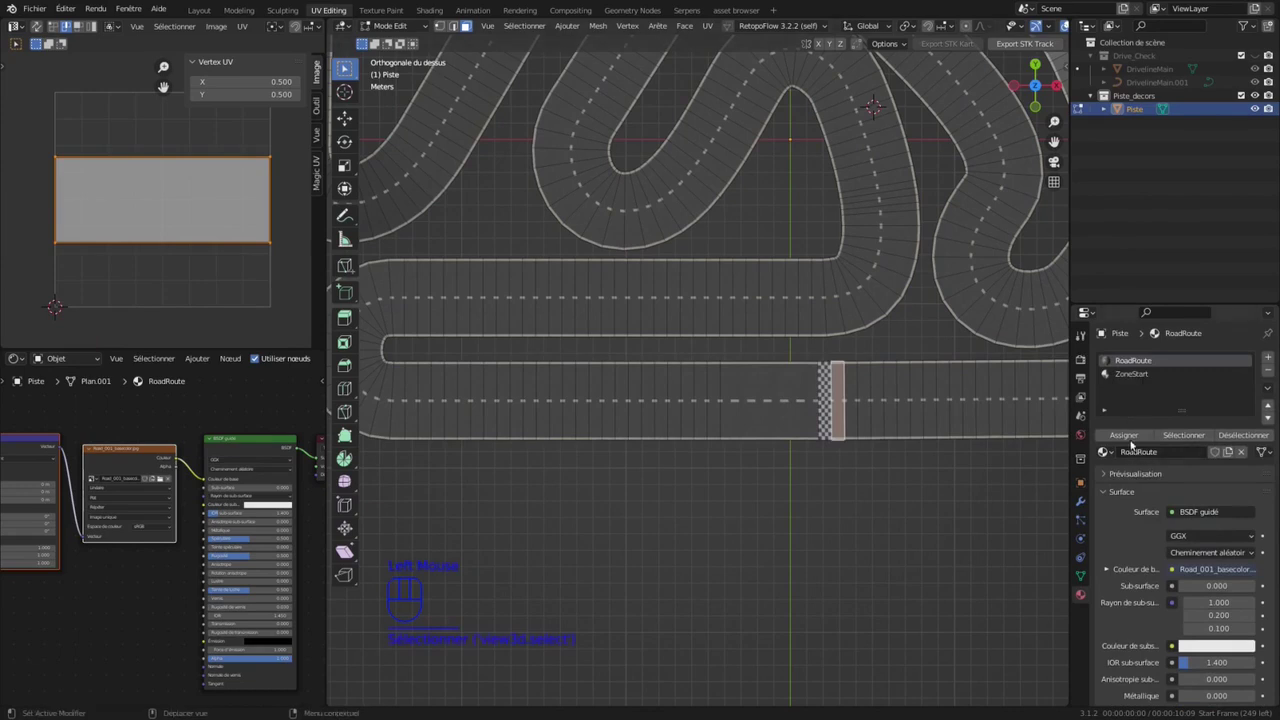
left_click(1183, 435)
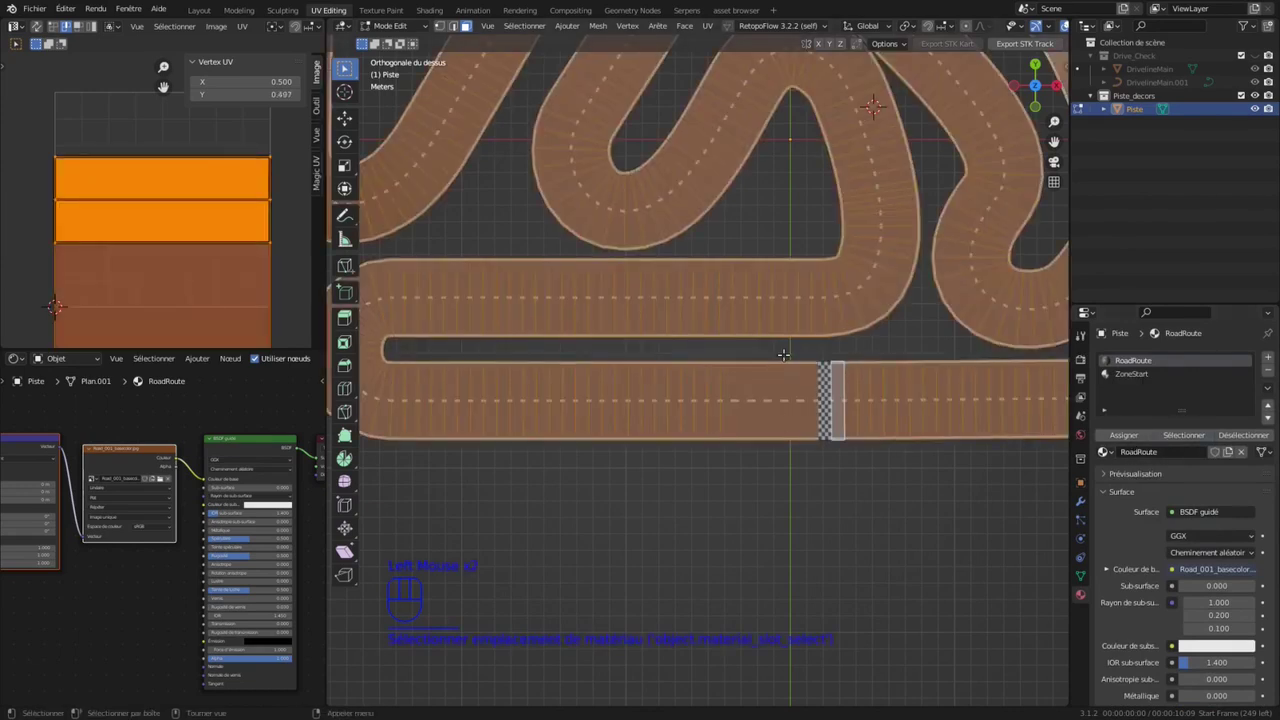
key("u")
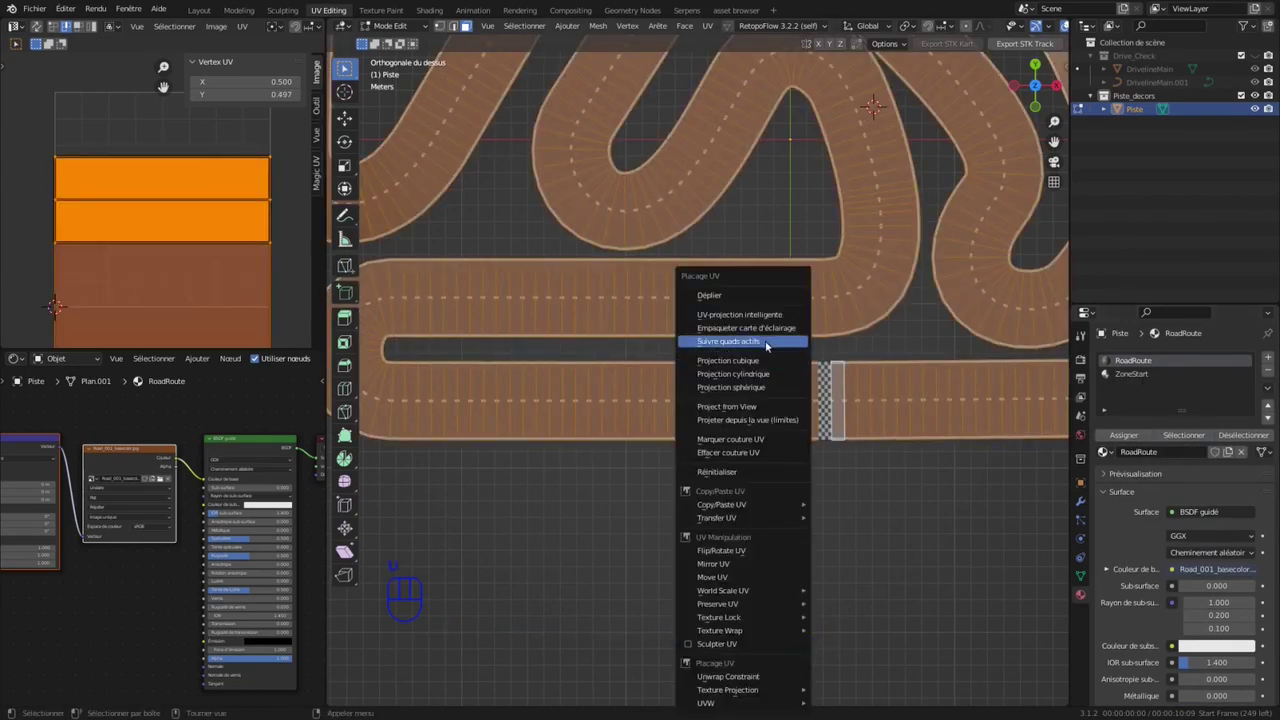
left_click(772, 340)
left_click(787, 383)
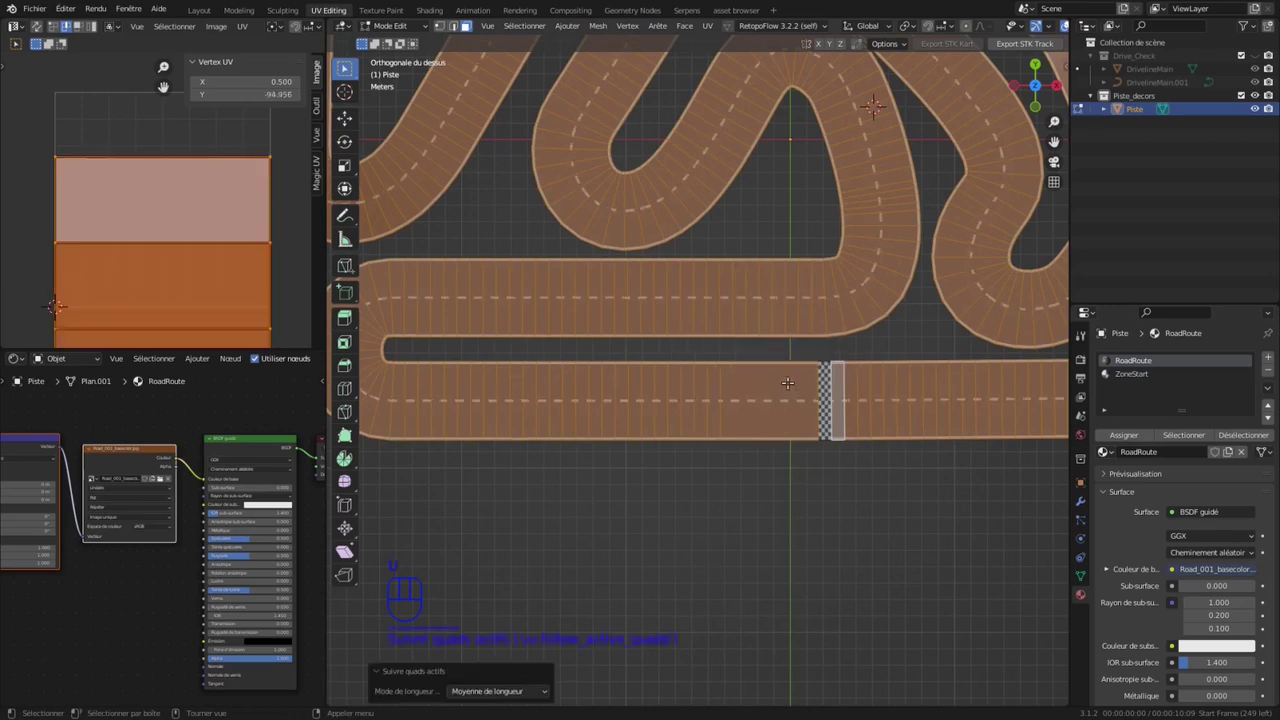
scroll(123, 271, "down", 3)
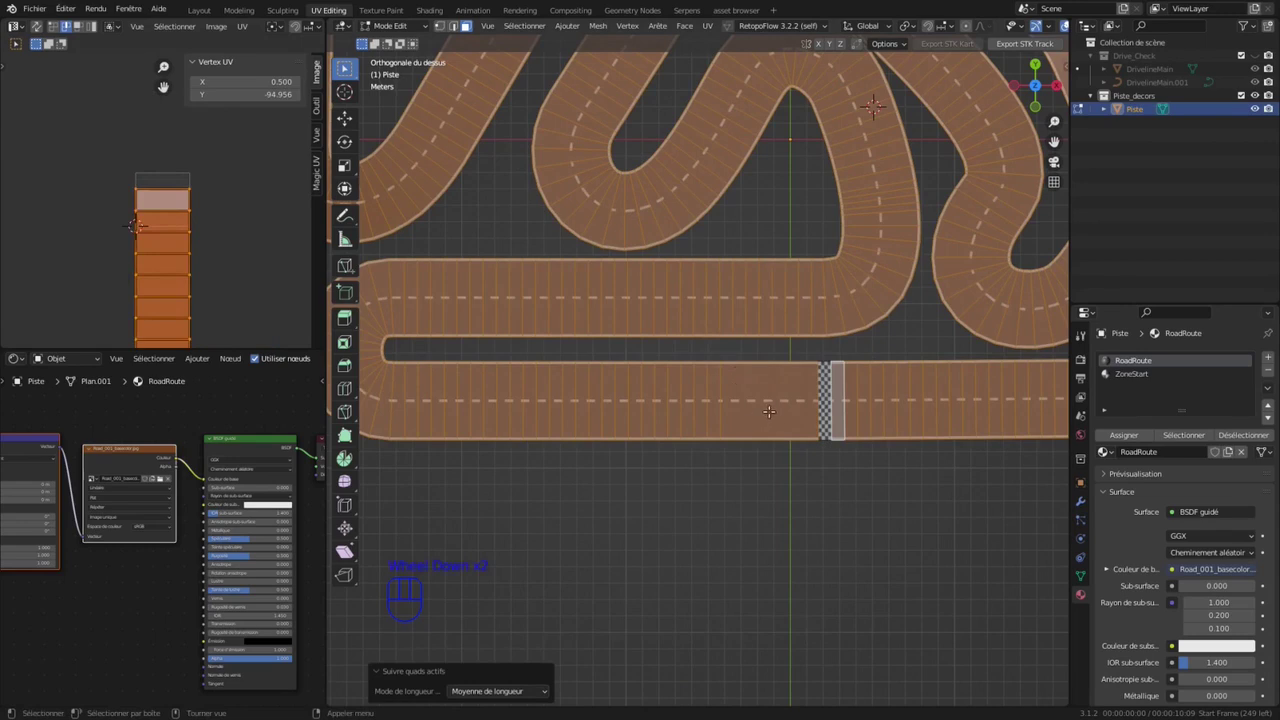
Step: Try to dissolve all road faces of the straight to the left of the checkered strip into one, and undo it
left_click_drag(410, 390, 766, 418)
key("ctrl+x")
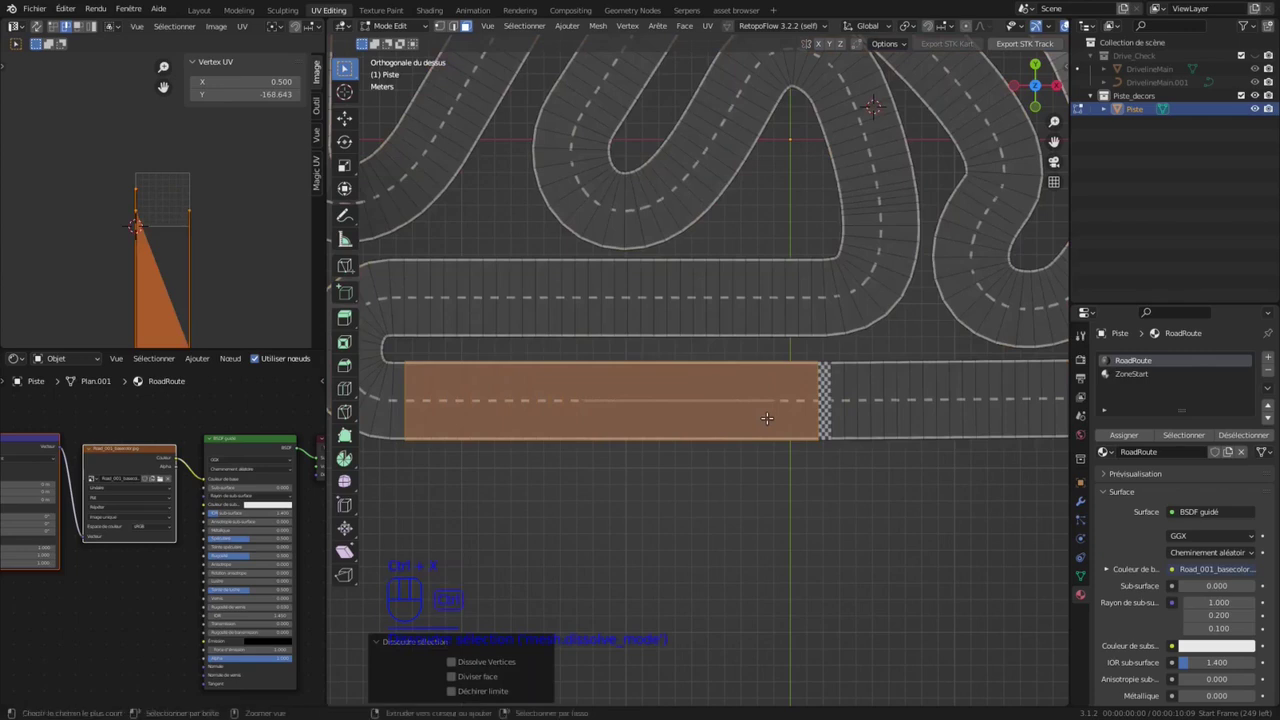
key("ctrl+z")
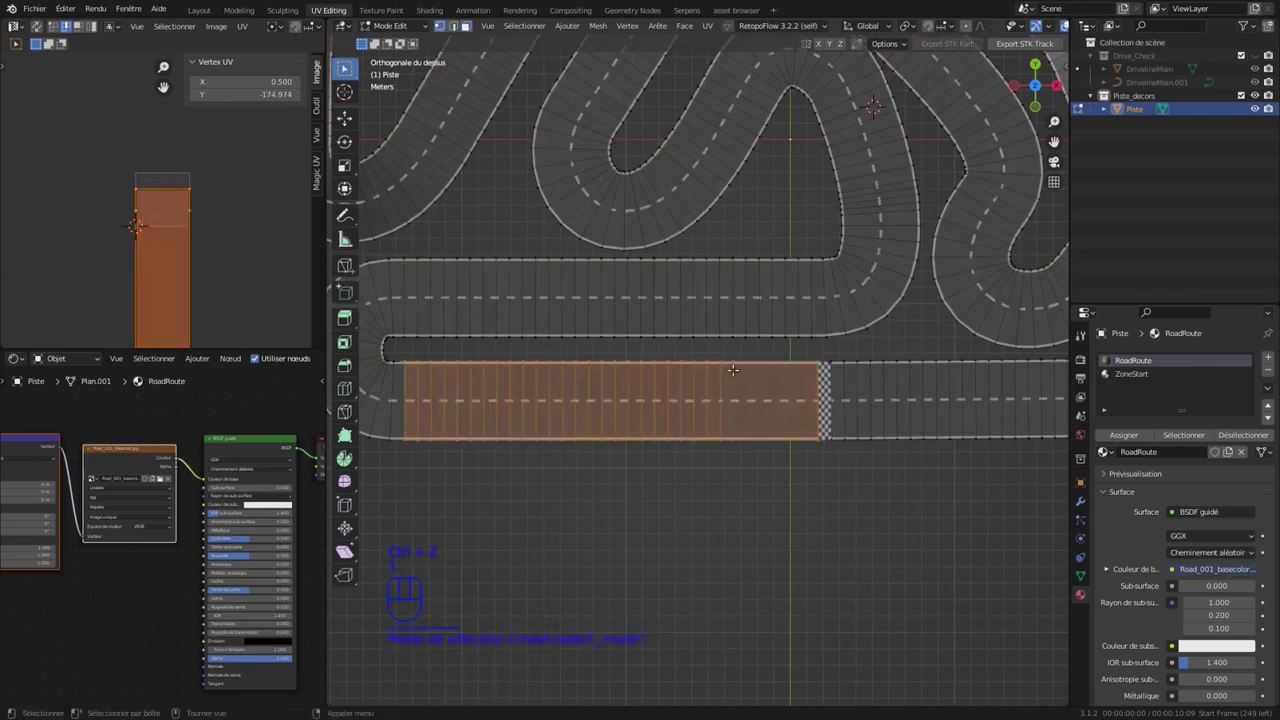
Step: Dissolve the stray vertices bounding the long face beside the start strip, and dissolve the straight's narrow faces into one, excluding that long face
left_click(731, 420)
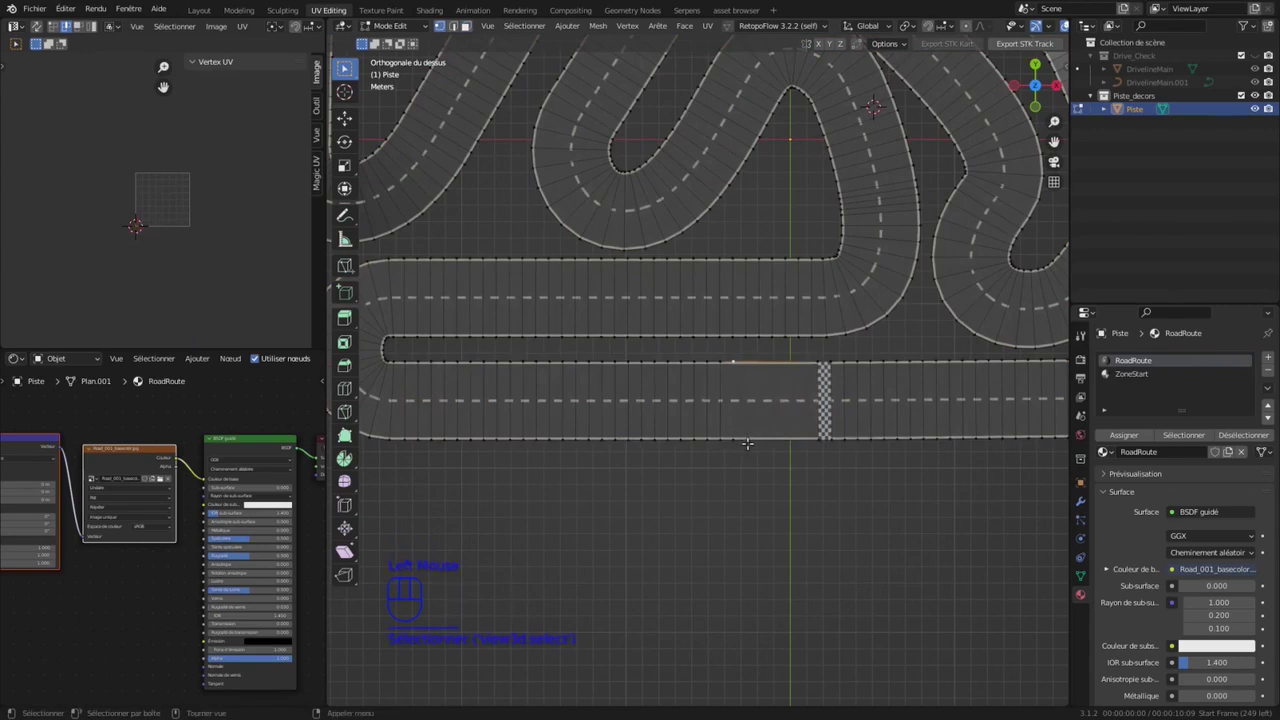
key("ctrl+x")
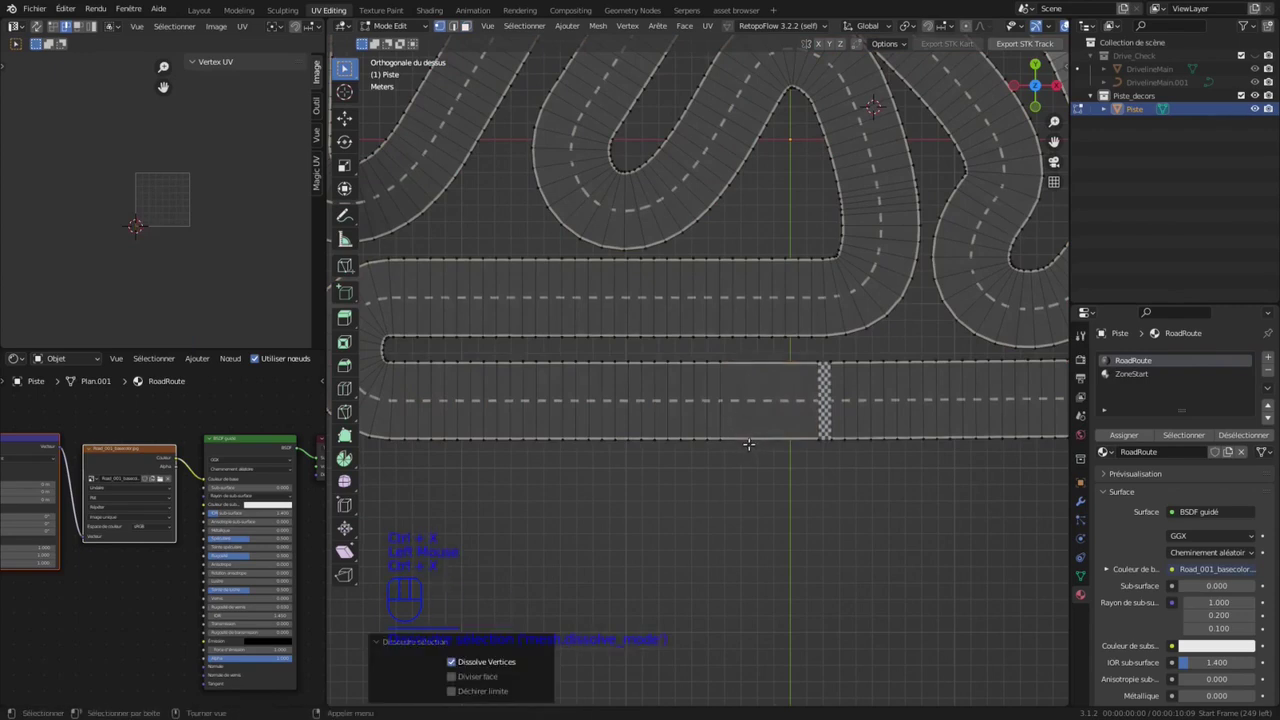
scroll(748, 442, "down", 2)
scroll(745, 438, "up", 1)
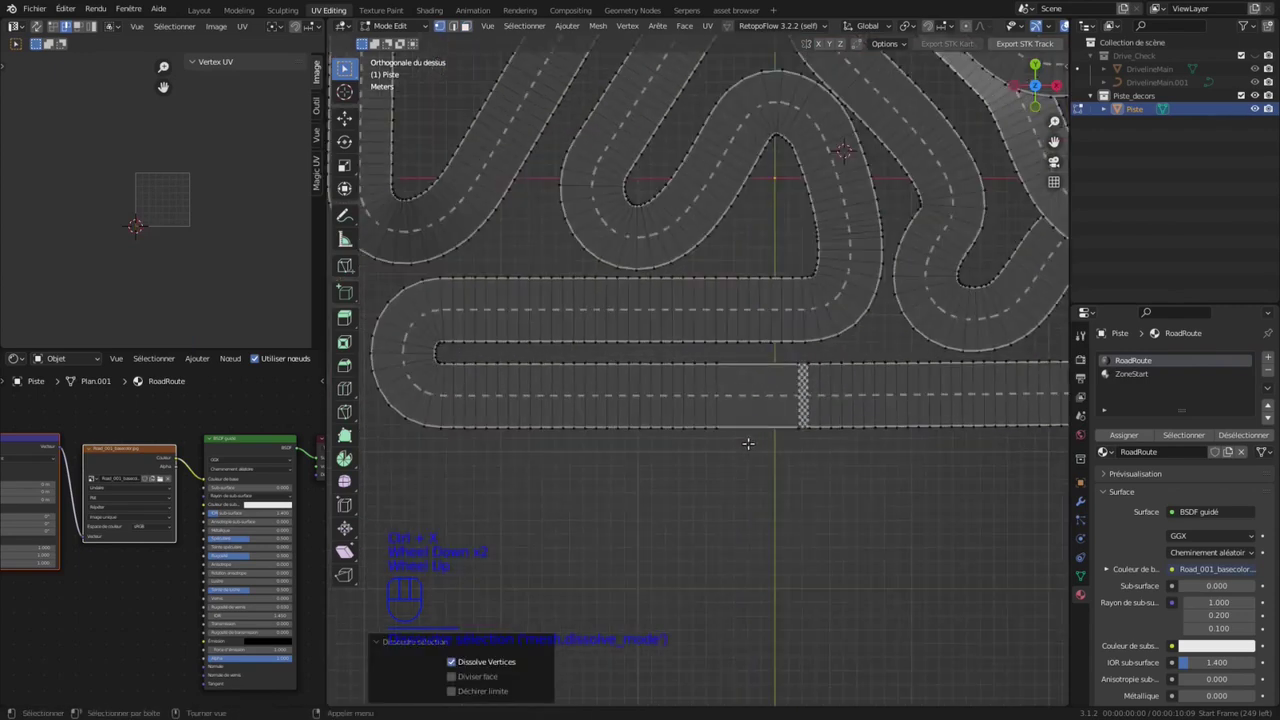
left_click_drag(452, 387, 548, 402)
left_click(467, 383)
left_click_drag(459, 381, 719, 404)
key("ctrl+x")
key("ctrl+z")
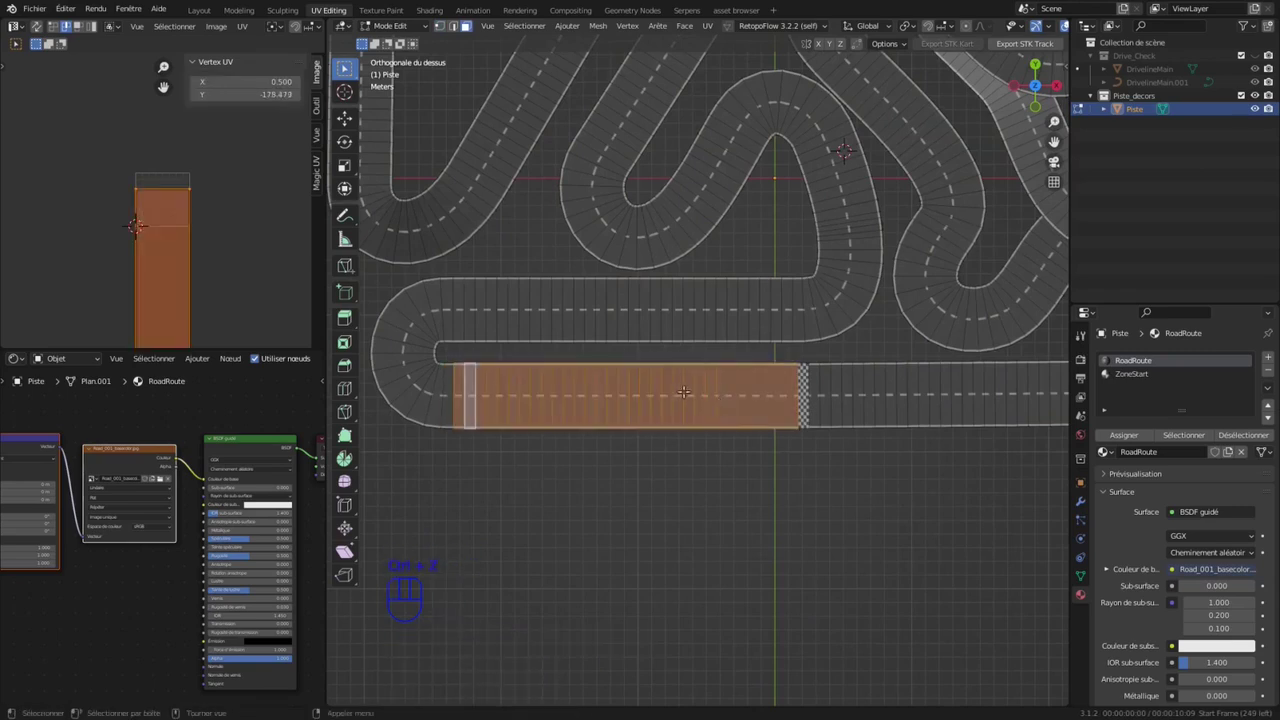
left_click(726, 394, "shift")
key("ctrl+x")
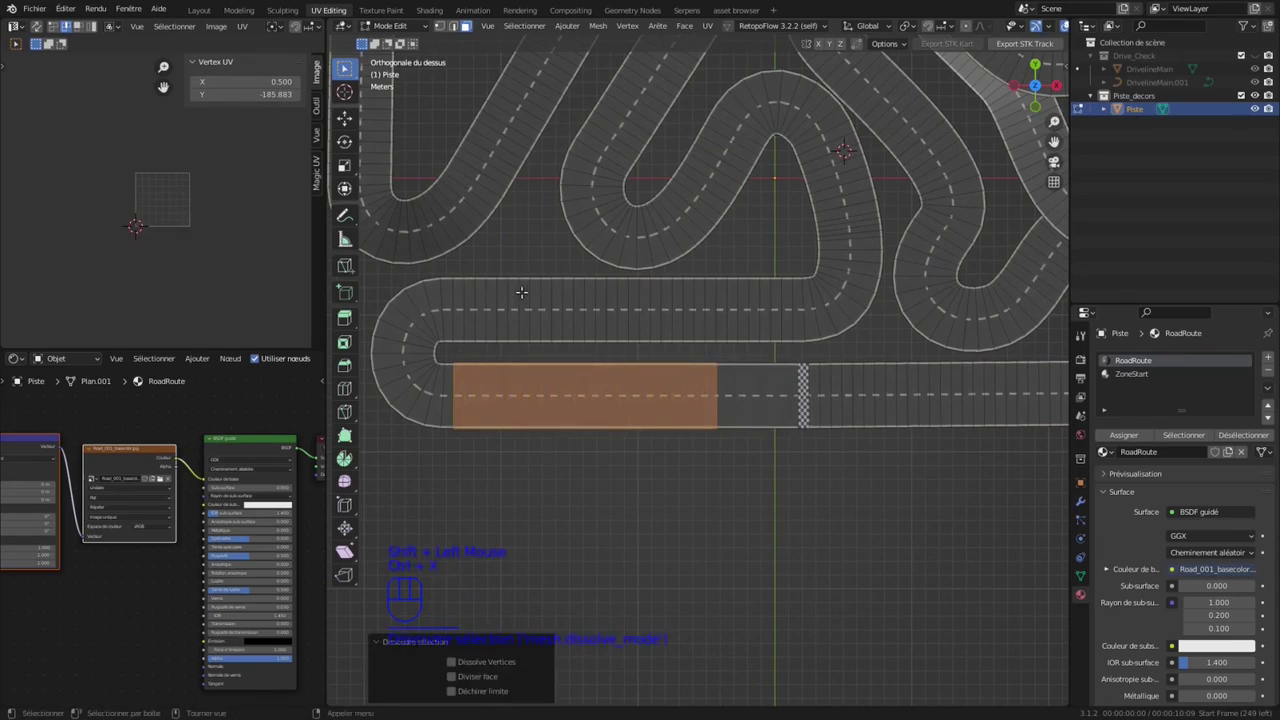
Step: Dissolve the faces of the horizontal straight just above the start straight into a single face
left_click_drag(454, 298, 789, 310)
key("ctrl+z")
key("ctrl+x")
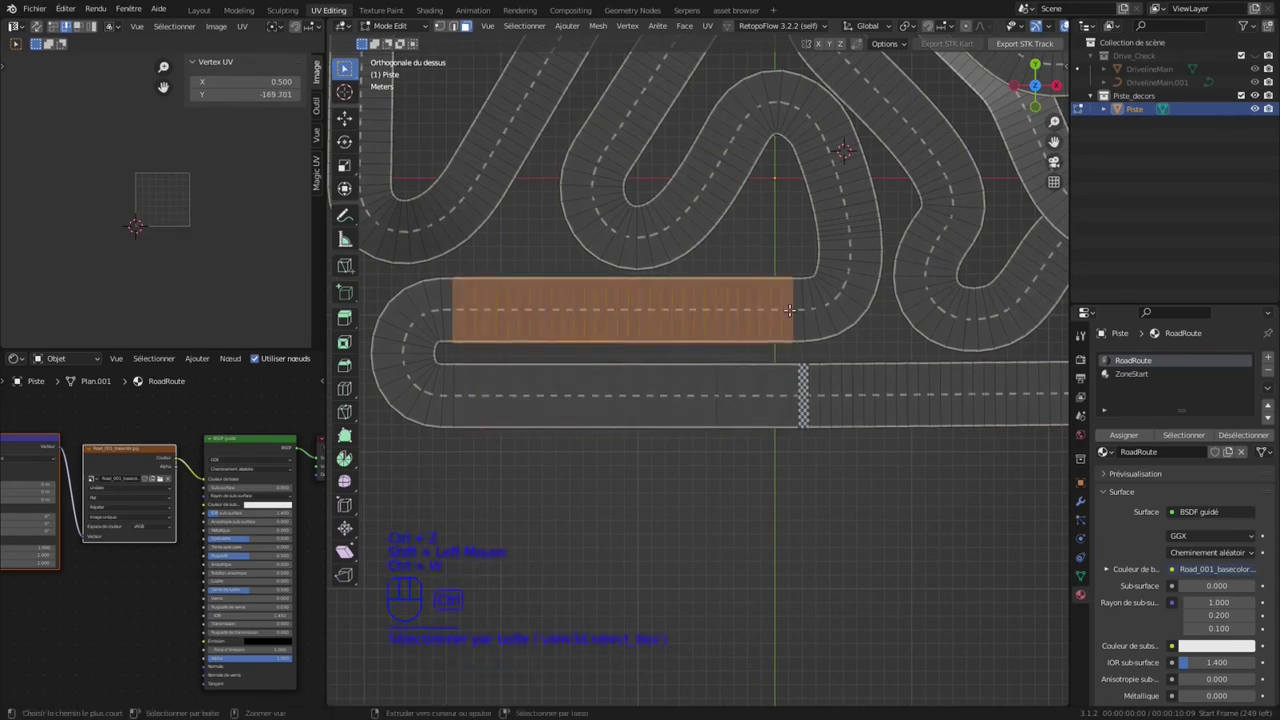
key("ctrl+x")
Step: Dissolve the narrow faces of the start straight to the right of the checkered strip into a single face
scroll(790, 311, "down", 2)
middle_click_drag(784, 381, 658, 385, "shift")
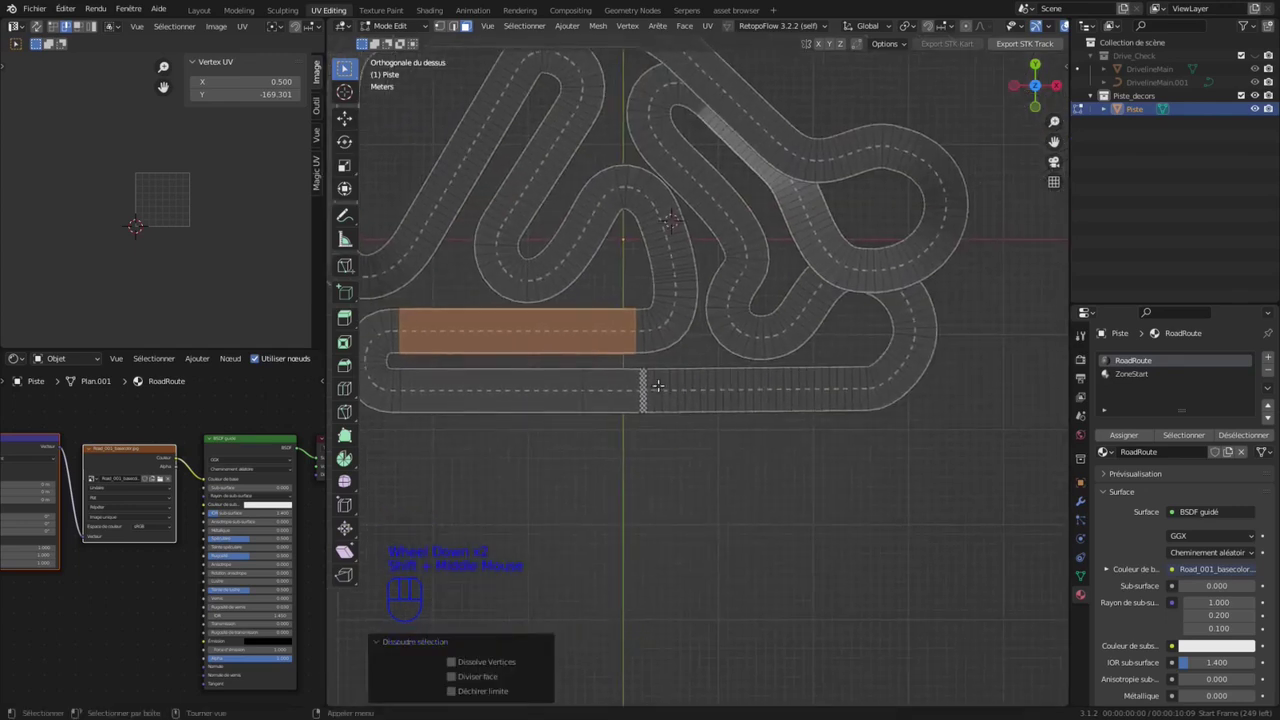
left_click_drag(648, 381, 860, 403)
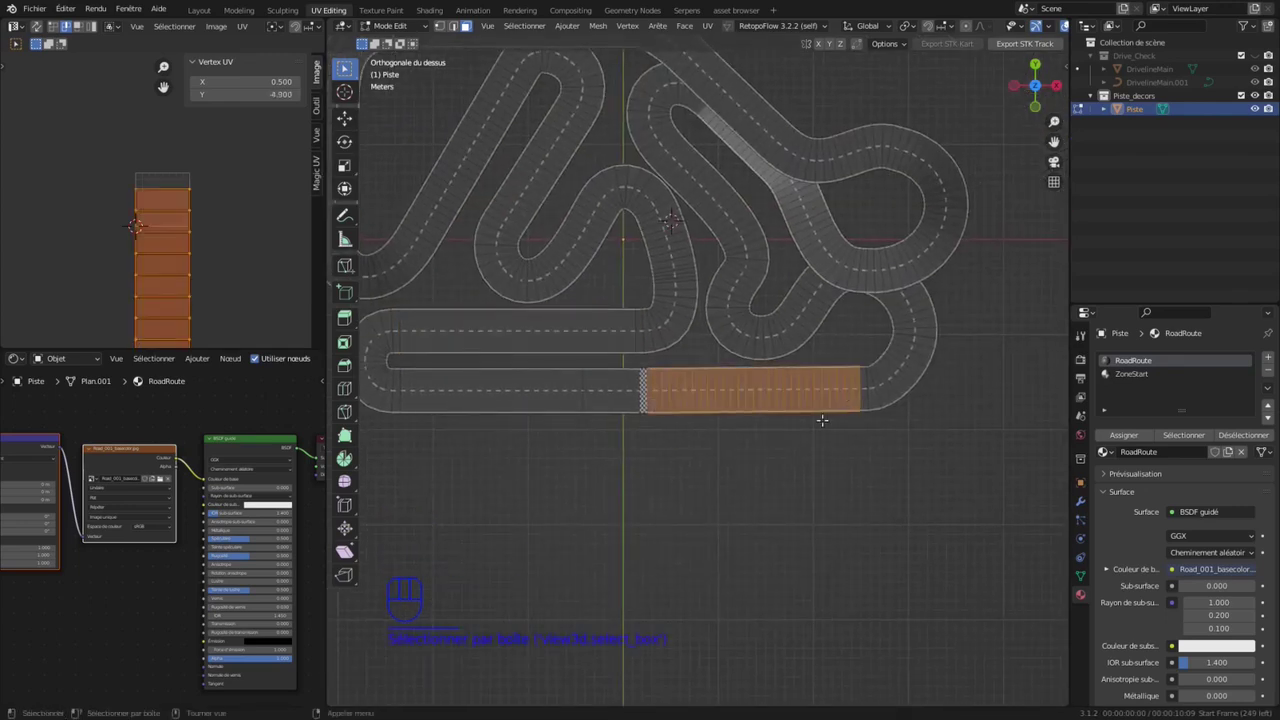
key("ctrl+x")
Step: Dissolve the faces of the track's uppermost horizontal straight into one face, leaving out the last face at its left end
middle_click_drag(760, 192, 860, 313, "shift")
scroll(524, 144, "up", 1)
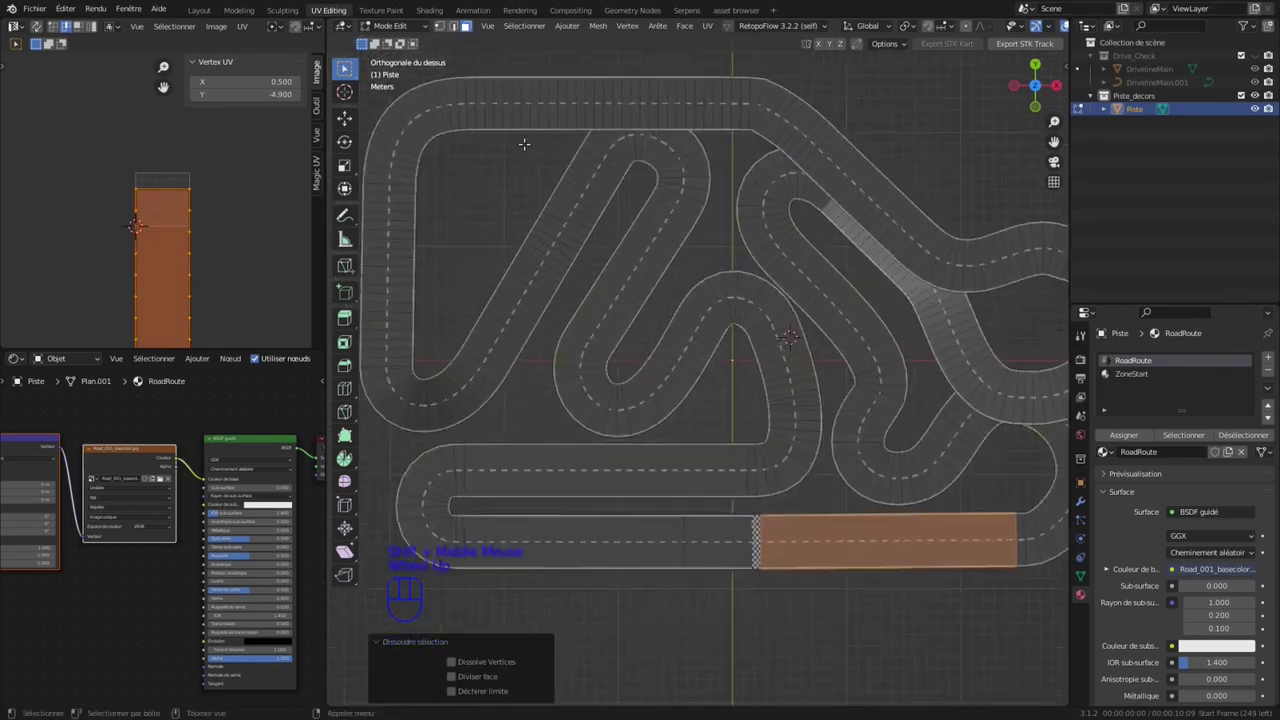
scroll(524, 144, "up", 1)
middle_click_drag(524, 144, 565, 279, "shift")
left_click_drag(817, 228, 504, 224)
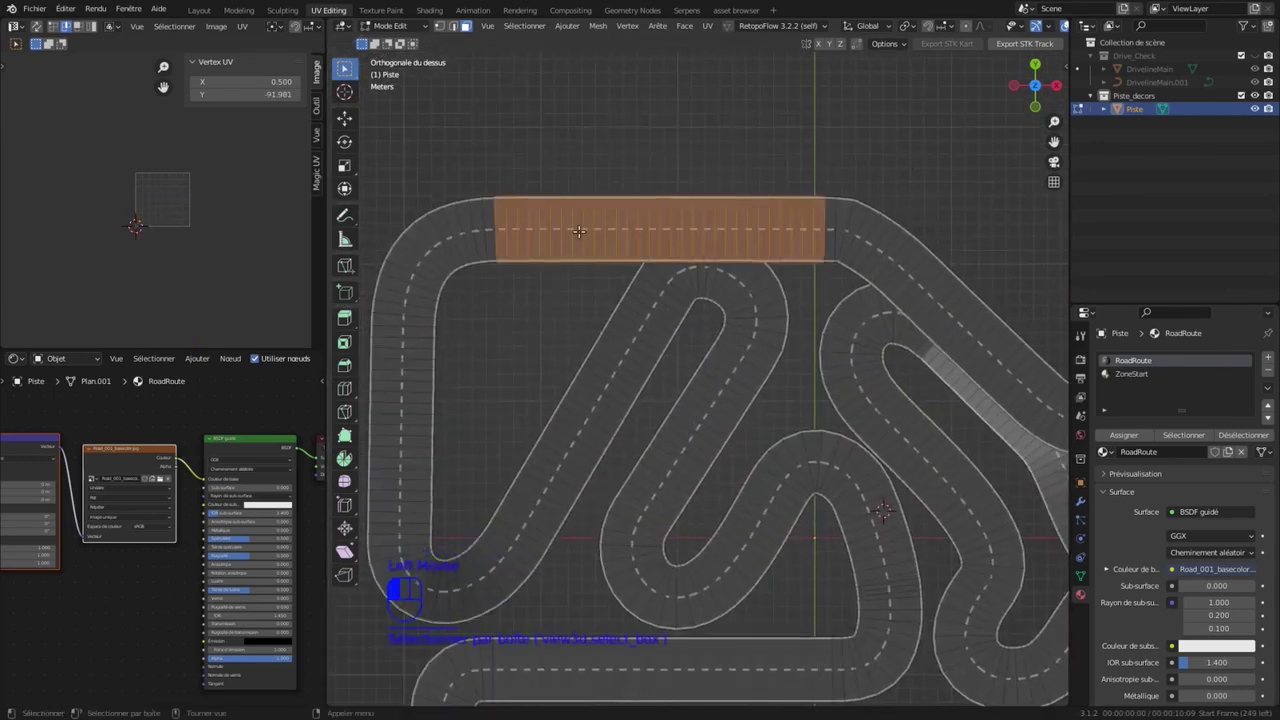
left_click(500, 230, "shift")
key("ctrl+x")
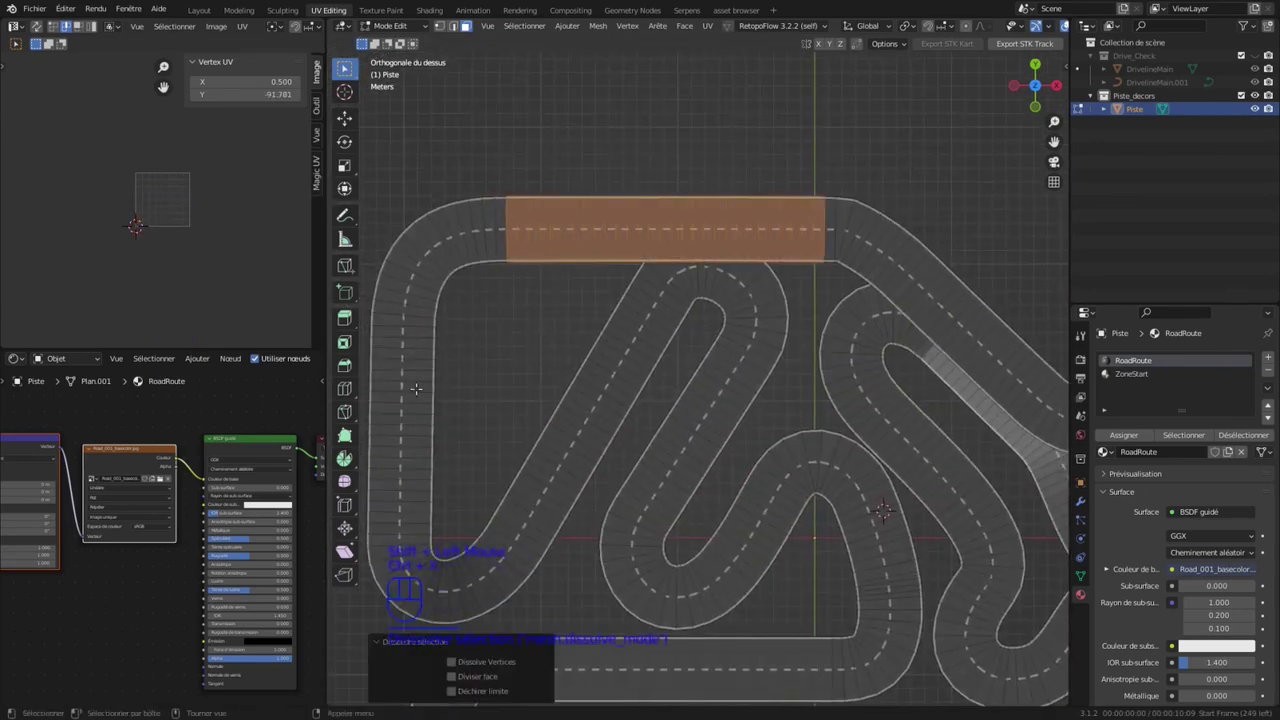
Step: Dissolve the faces of the vertical straight on the track's left side into a single face
middle_click_drag(496, 397, 527, 337, "shift")
left_click_drag(434, 466, 440, 252)
key("ctrl+x")
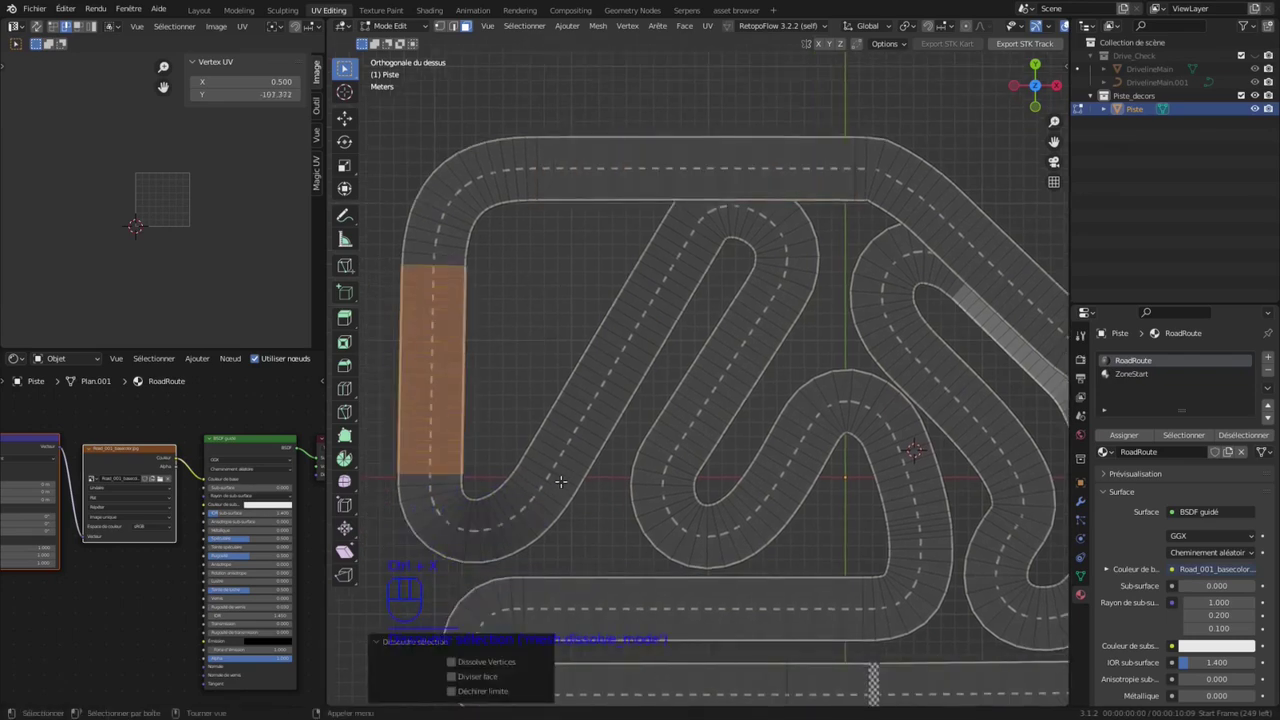
Step: Dissolve the faces of the long diagonal straight and of the shorter parallel diagonal straight into one face each
left_click_drag(561, 482, 622, 296)
left_click_drag(623, 228, 686, 311, "shift")
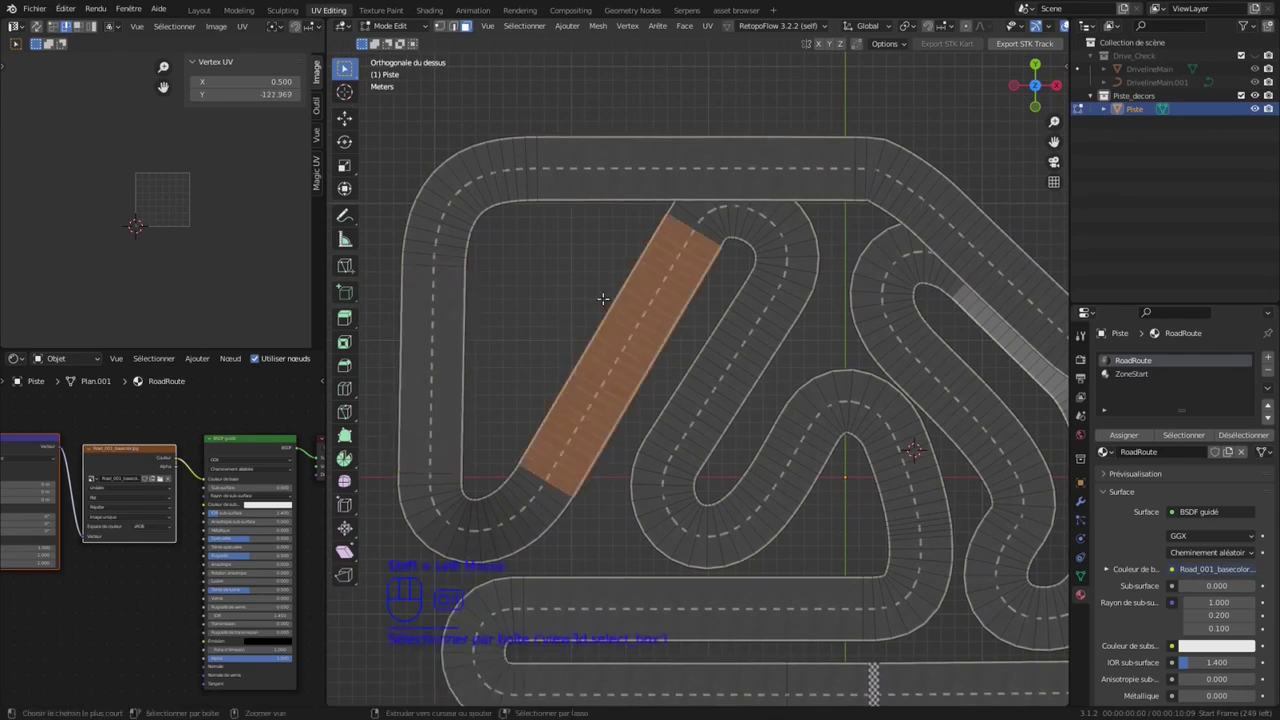
key("ctrl+x")
left_click_drag(686, 452, 770, 318)
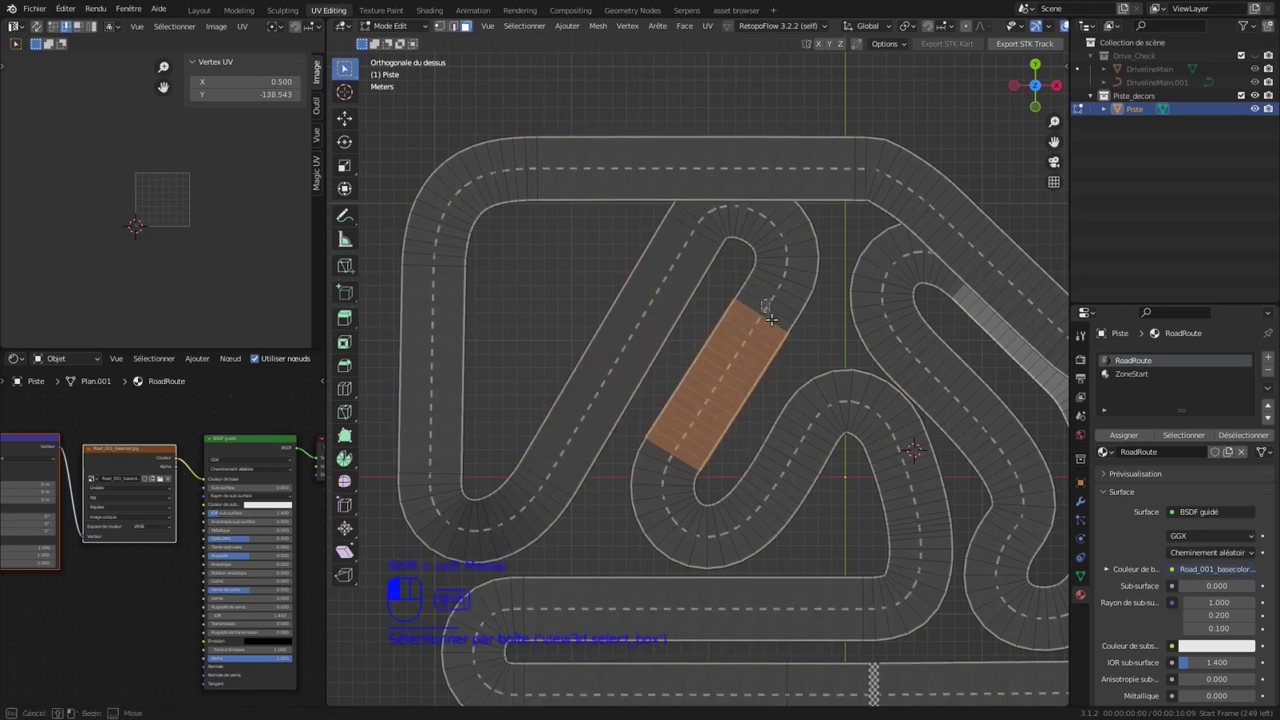
middle_click_drag(782, 510, 659, 437, "shift")
Step: Dissolve the leftover vertices along both edges of the shorter diagonal straight, keeping its corner vertices
key("1")
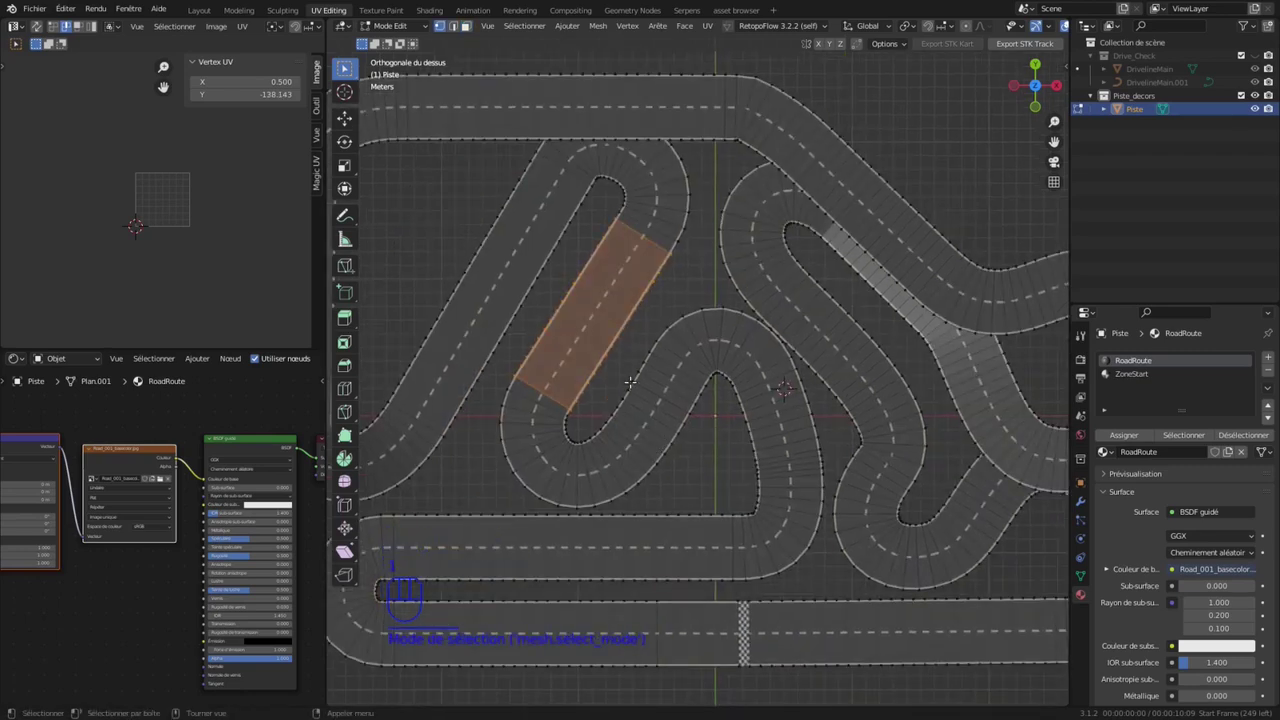
scroll(762, 383, "down", 1)
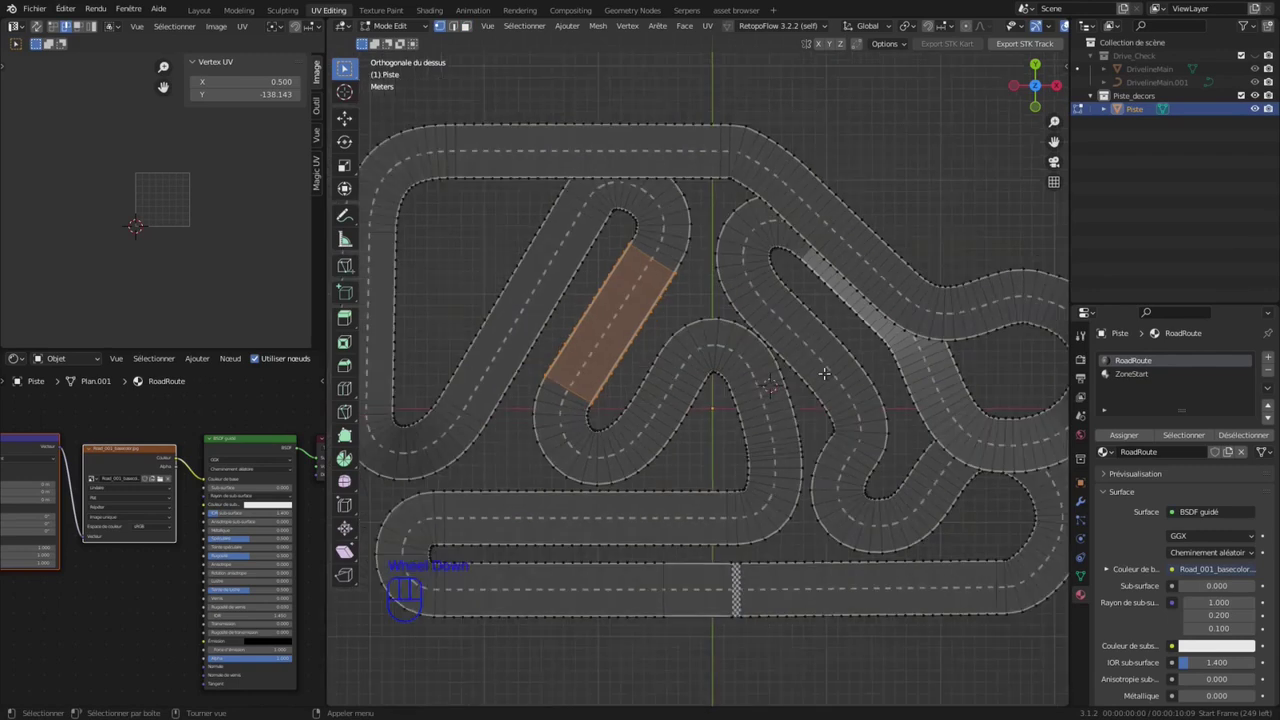
left_click_drag(622, 246, 586, 284)
left_click(555, 365, "shift")
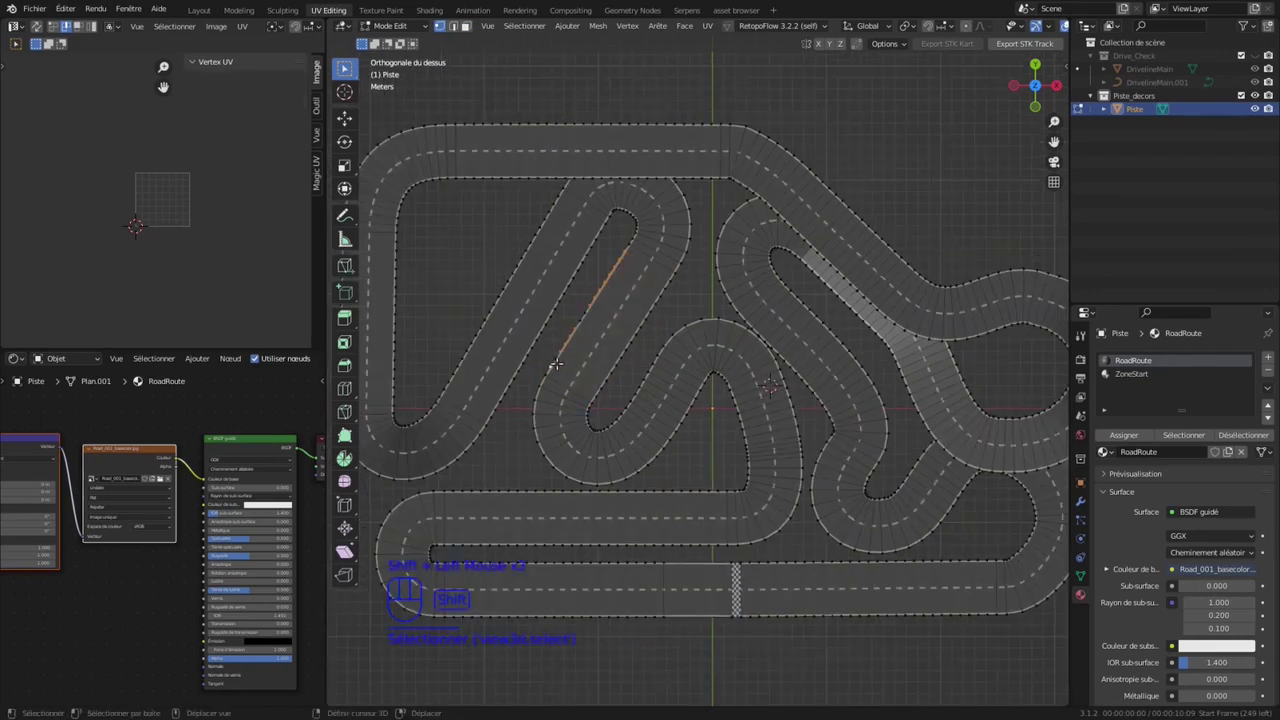
left_click_drag(644, 277, 675, 312, "shift")
left_click_drag(622, 300, 594, 392, "shift")
Step: Dissolve the leftover vertices along both edges of the long diagonal straight, excluding its corner vertices from the selection
left_click_drag(449, 283, 514, 390)
left_click_drag(562, 214, 562, 267)
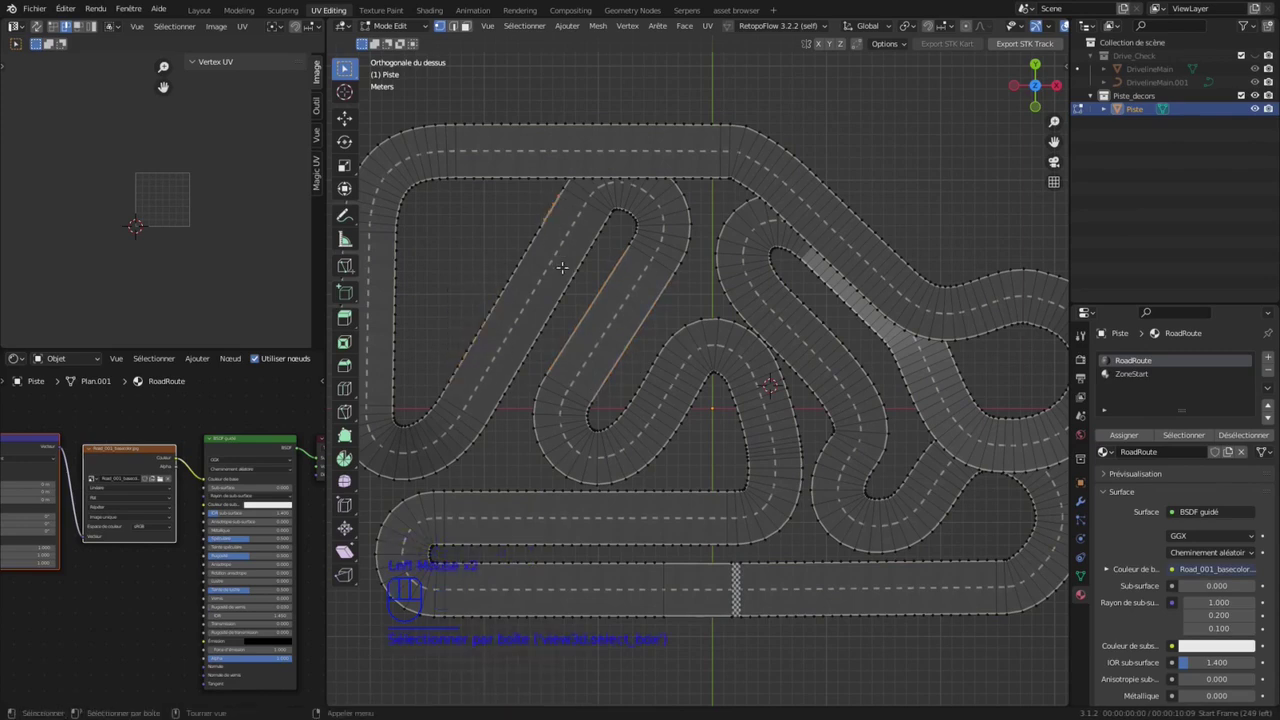
key("3")
left_click(562, 267)
key("1")
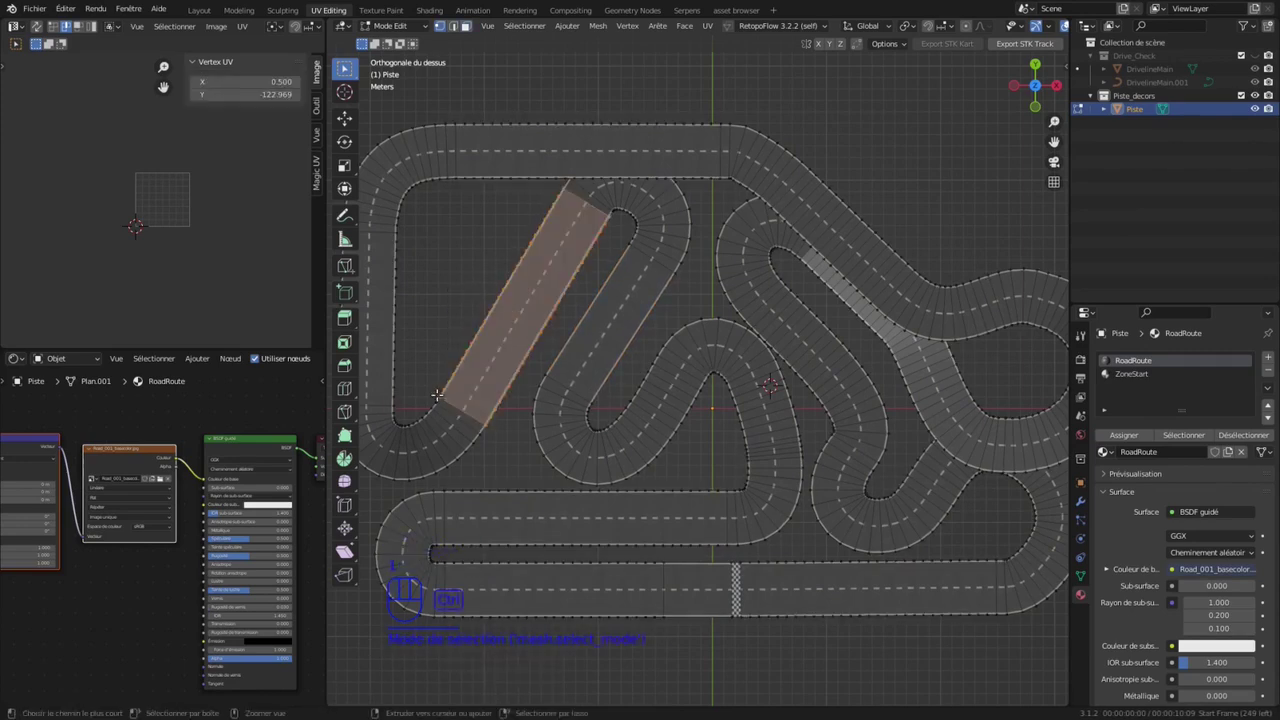
left_click_drag(438, 395, 490, 429, "ctrl")
left_click_drag(559, 184, 578, 200, "ctrl")
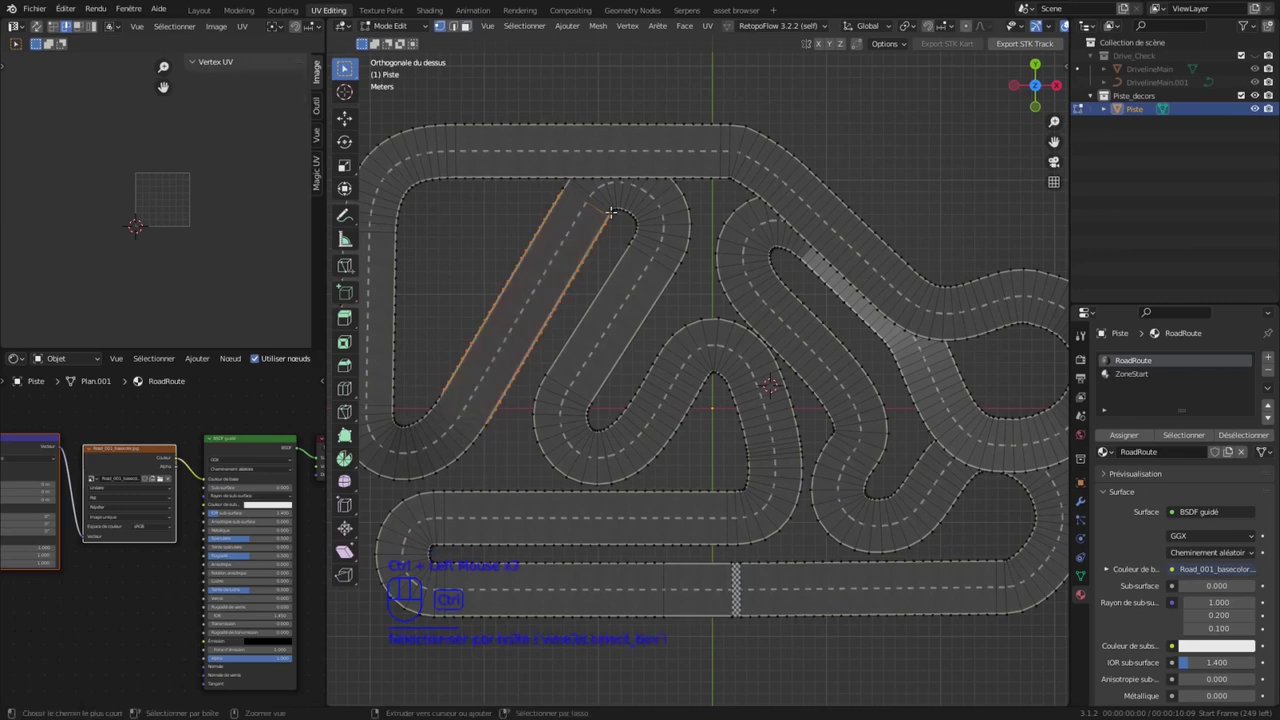
left_click(566, 259, "shift")
key("ctrl+x")
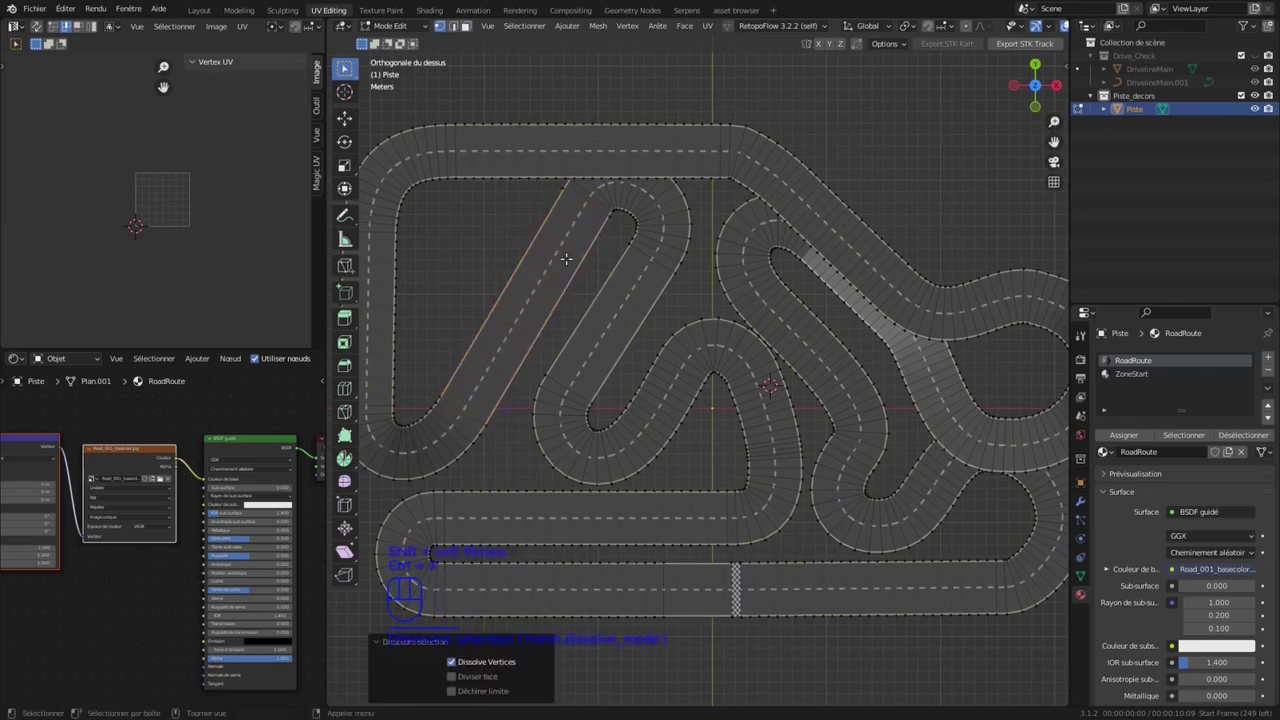
Step: Dissolve the leftover edge vertices of the uppermost horizontal straight, deselecting the corner vertices at both ends
key("3")
left_click(519, 158)
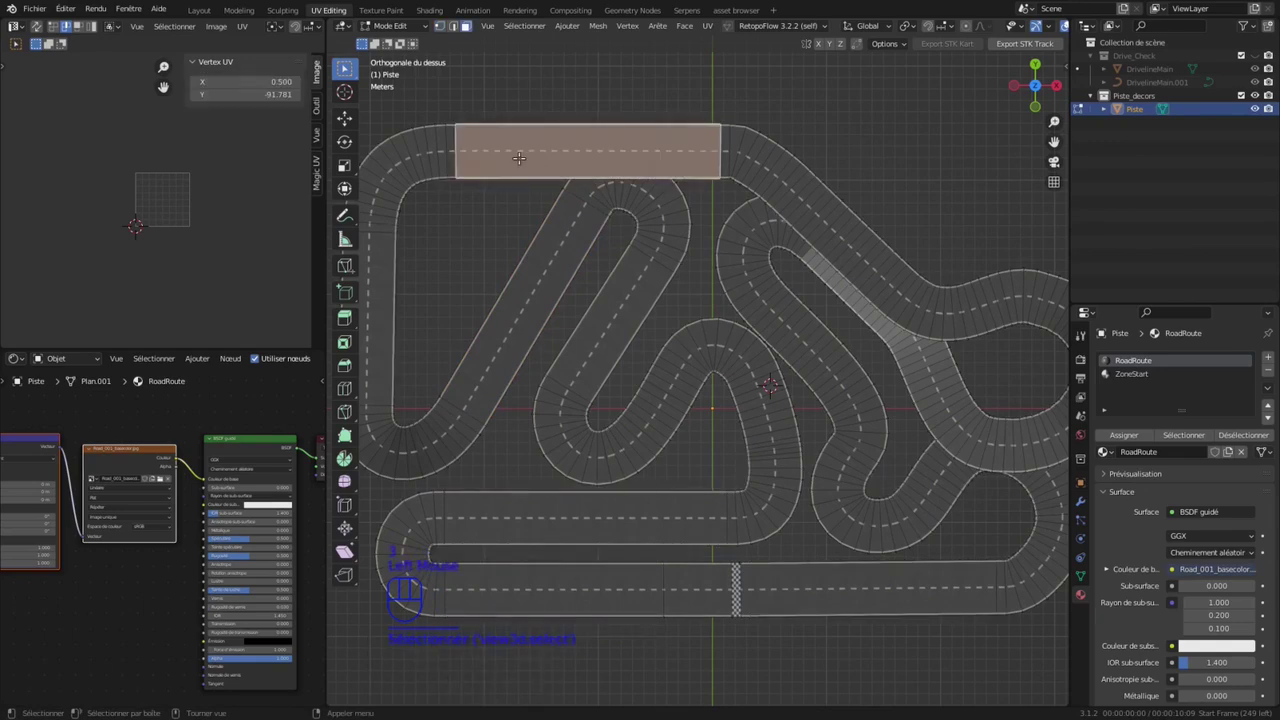
key("1")
left_click_drag(447, 118, 466, 193, "ctrl")
left_click_drag(716, 115, 752, 205, "ctrl")
key("ctrl+x")
Step: Dissolve the leftover edge vertices of the vertical straight on the track's left side
middle_click_drag(718, 128, 834, 126, "shift")
left_click_drag(452, 236, 527, 398)
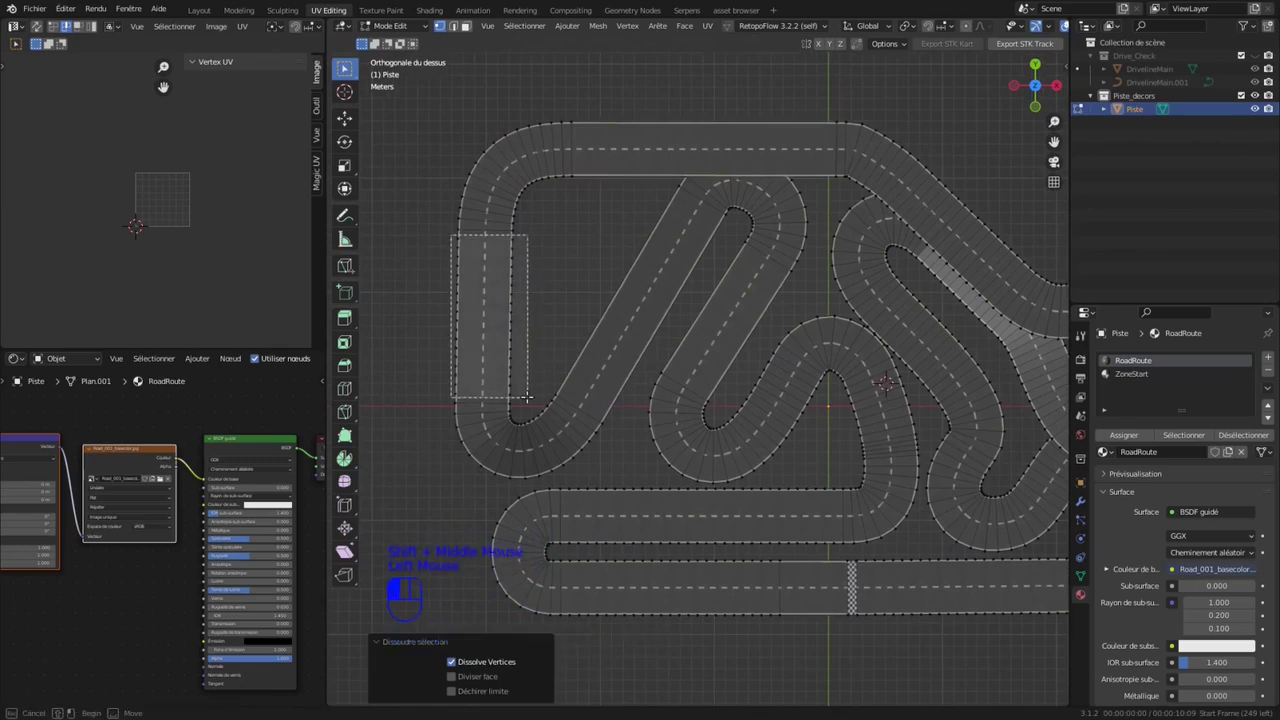
key("ctrl+x")
Step: Dissolve the leftover edge vertices of the start straight left of the checkered strip and of the parallel straight above it
middle_click_drag(583, 497, 468, 426, "shift")
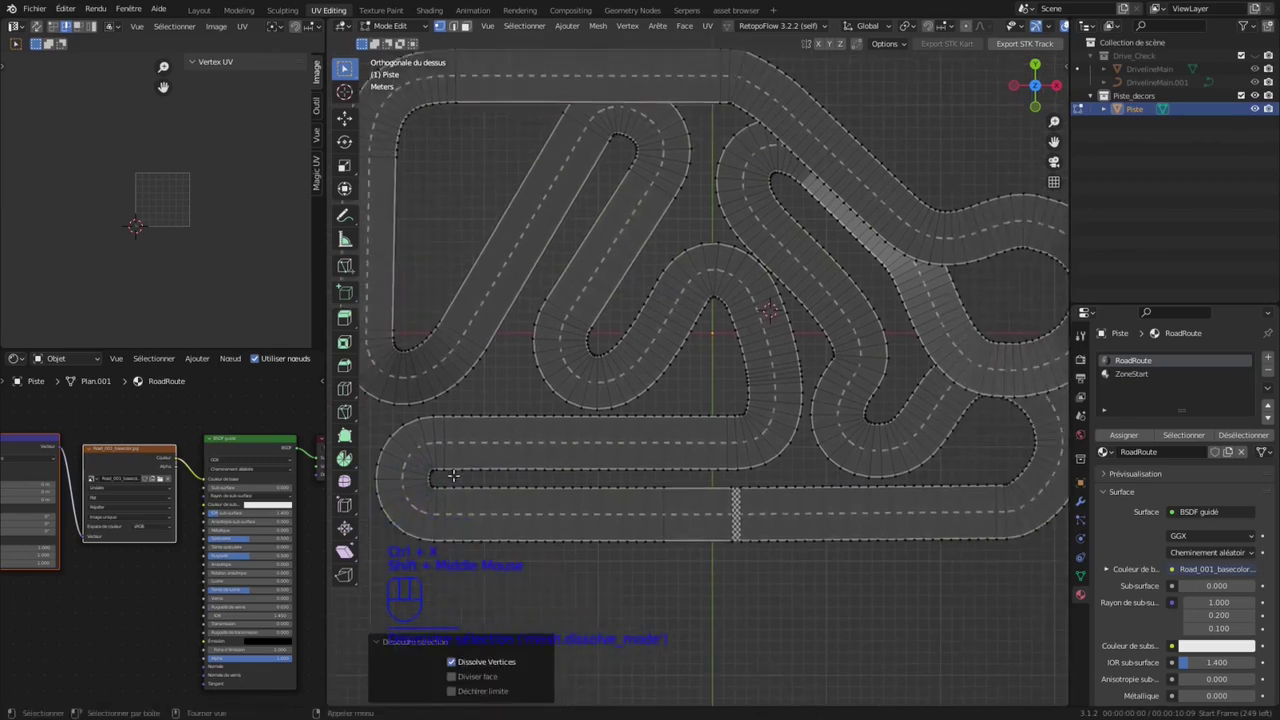
left_click_drag(452, 545, 721, 412)
key("ctrl+x")
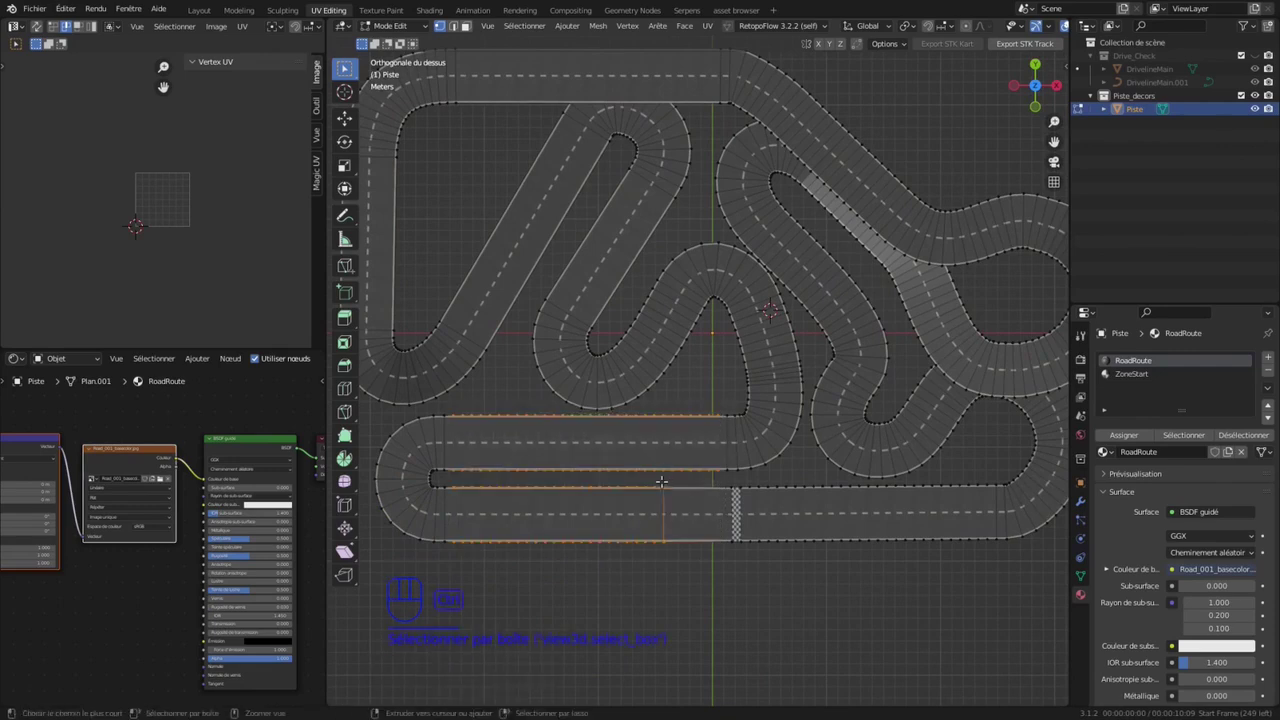
Step: Dissolve the leftover edge vertices of the start straight on both sides of the checkered strip
left_click(698, 567, "ctrl")
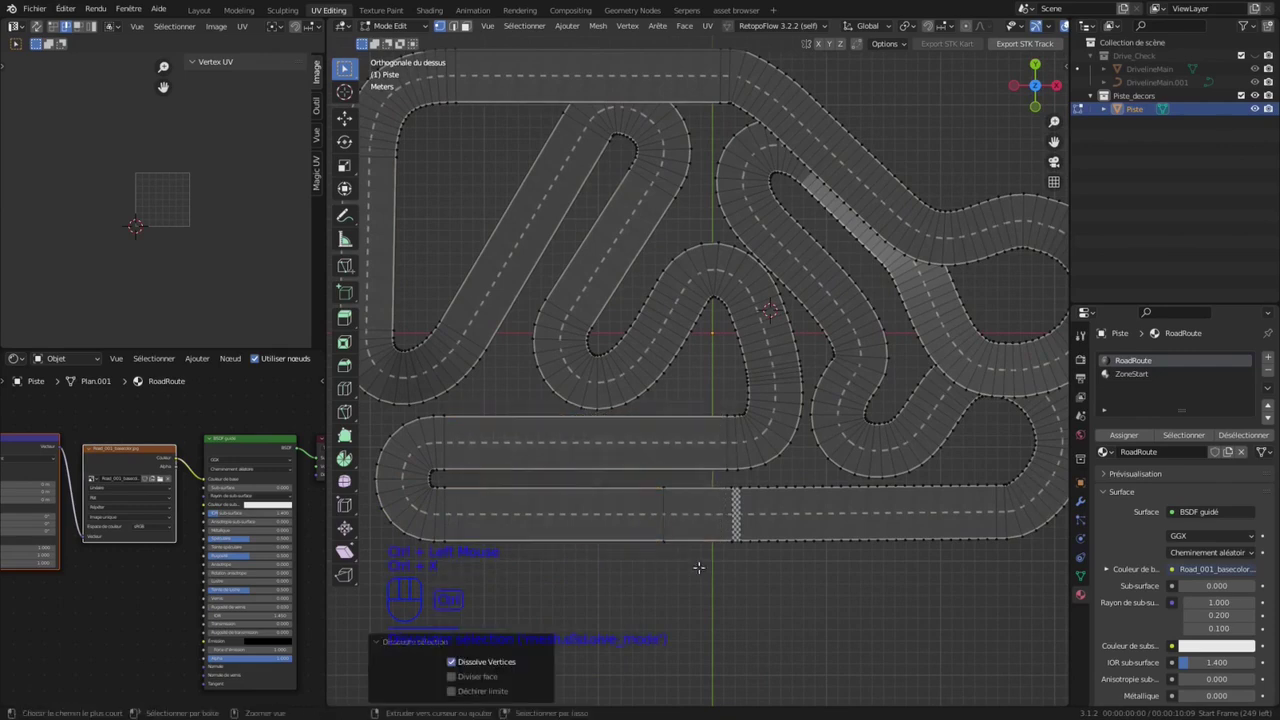
middle_click_drag(699, 568, 594, 559, "shift")
left_click_drag(546, 474, 577, 549)
key("ctrl+x")
left_click(583, 548)
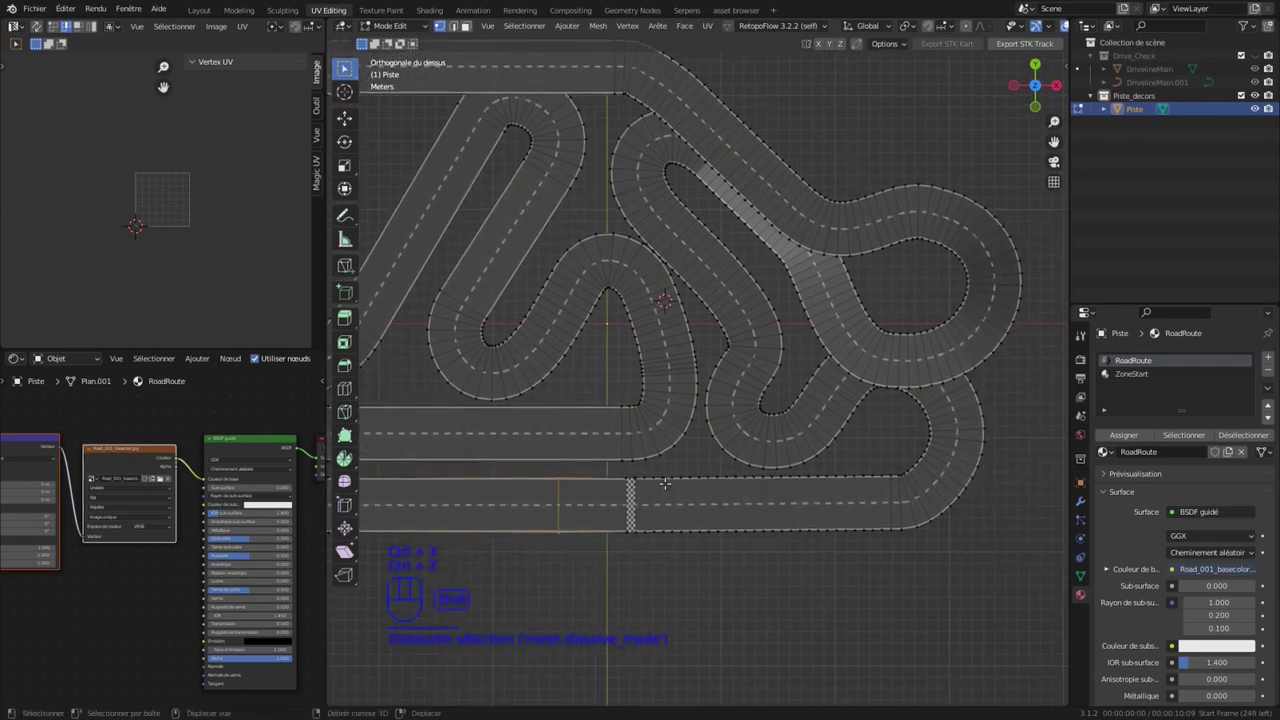
left_click_drag(640, 476, 884, 555)
key("ctrl+x")
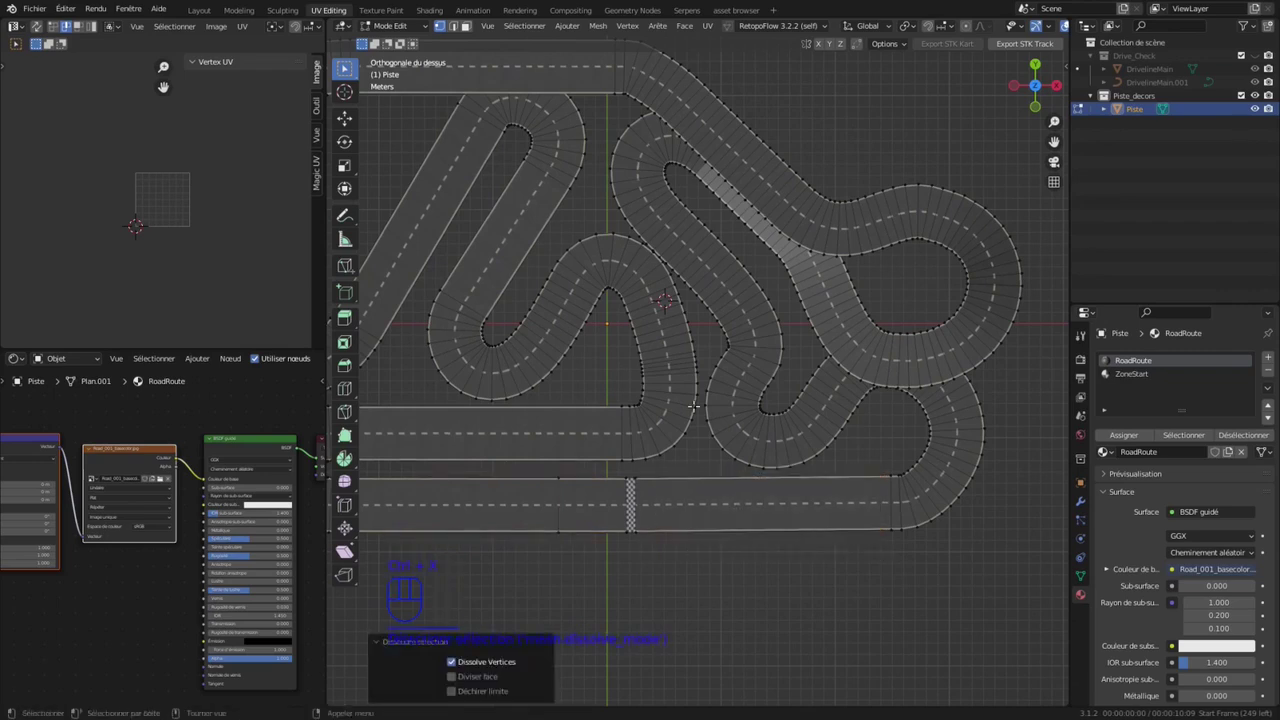
Step: Dissolve the surplus cross edges along the short, lighter sloped straight beside the inner hairpin
scroll(693, 405, "up", 2)
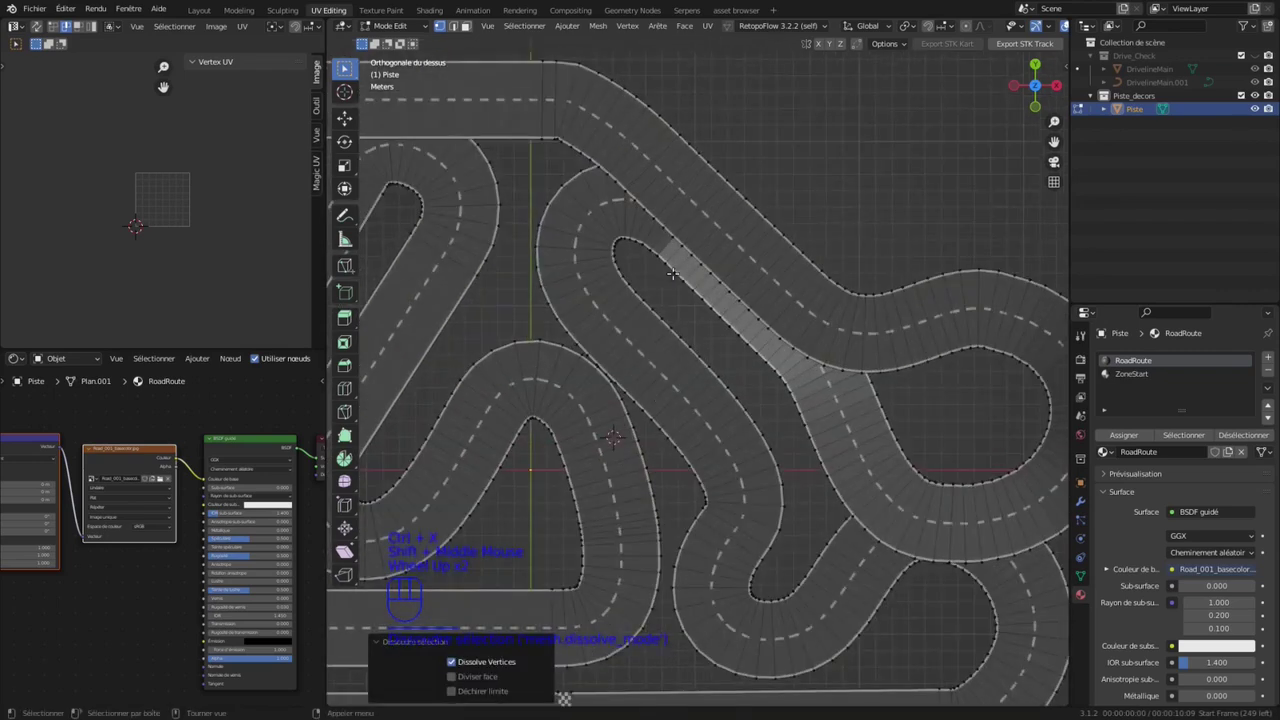
key("2")
left_click(675, 251, "shift")
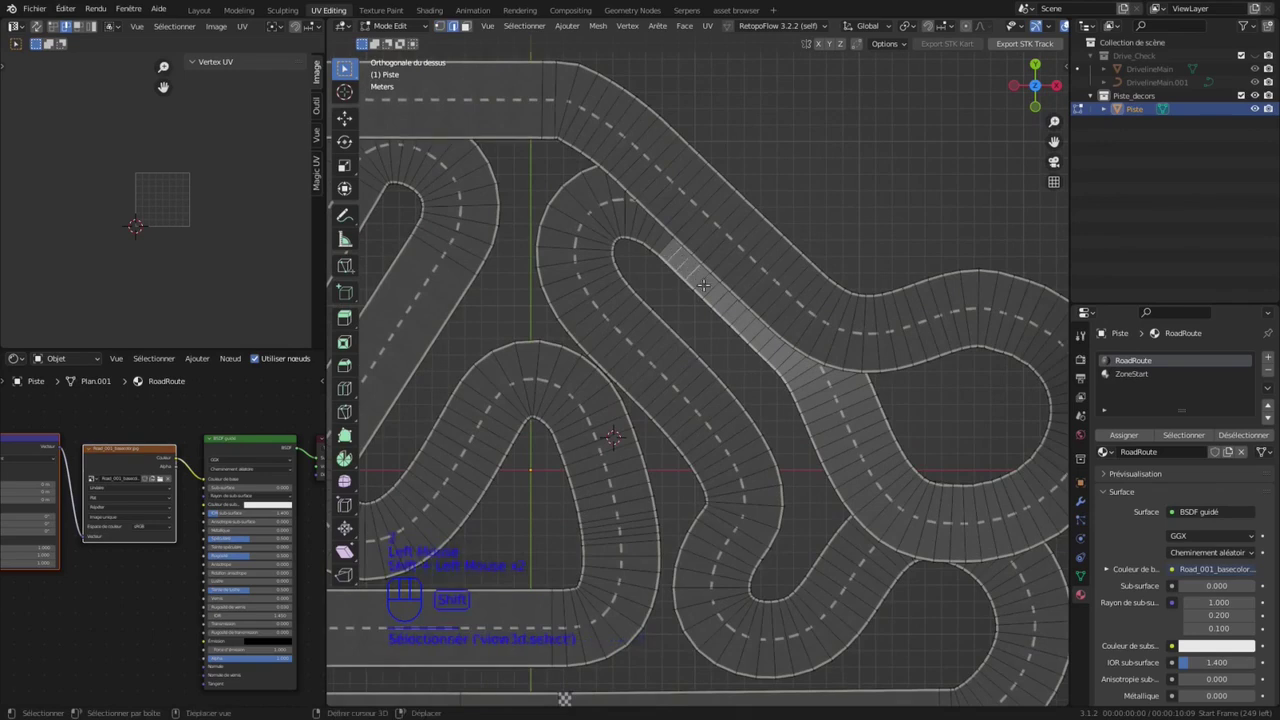
middle_click_drag(703, 286, 690, 298)
scroll(685, 298, "up", 1)
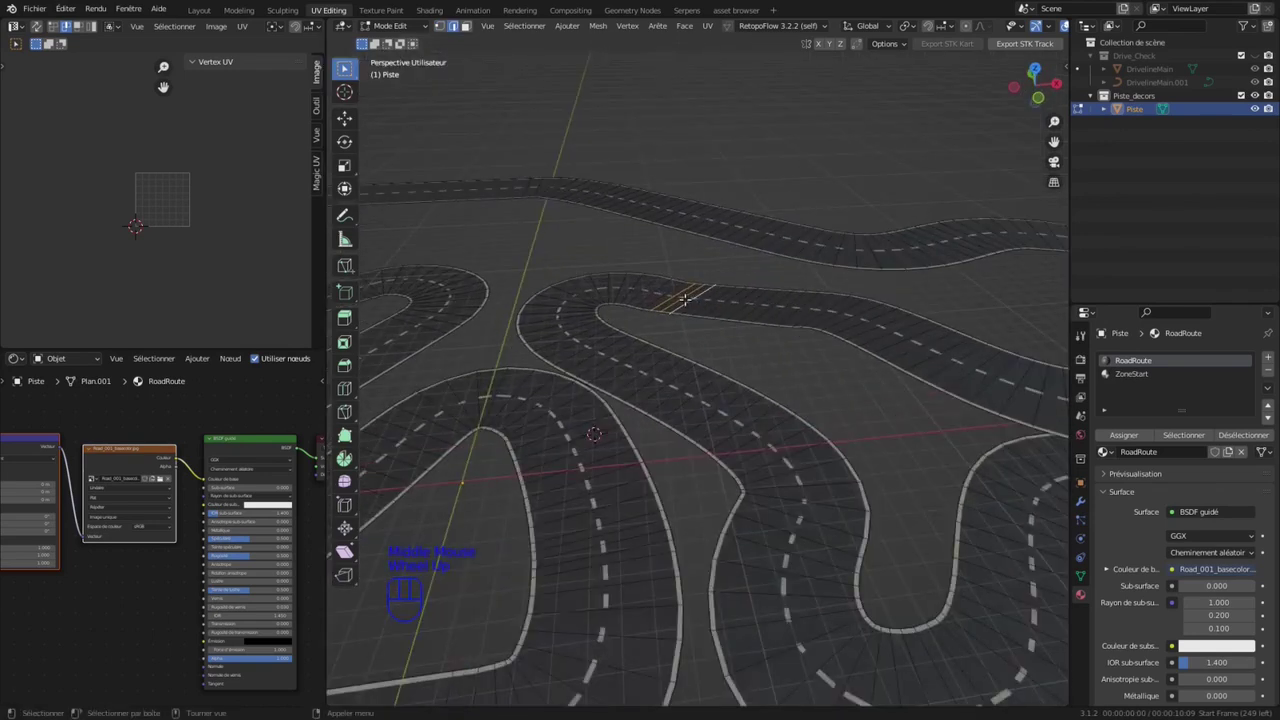
left_click_drag(697, 299, 738, 311, "shift")
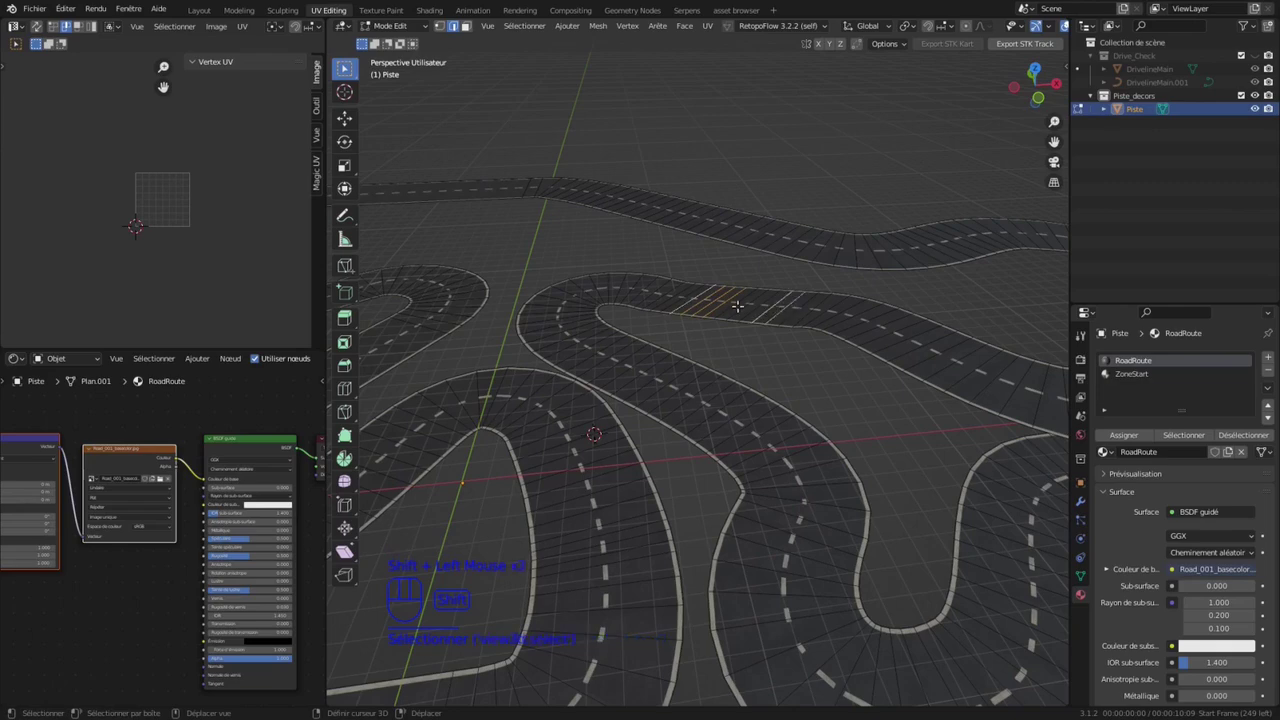
key("ctrl+x")
middle_click_drag(748, 320, 735, 394)
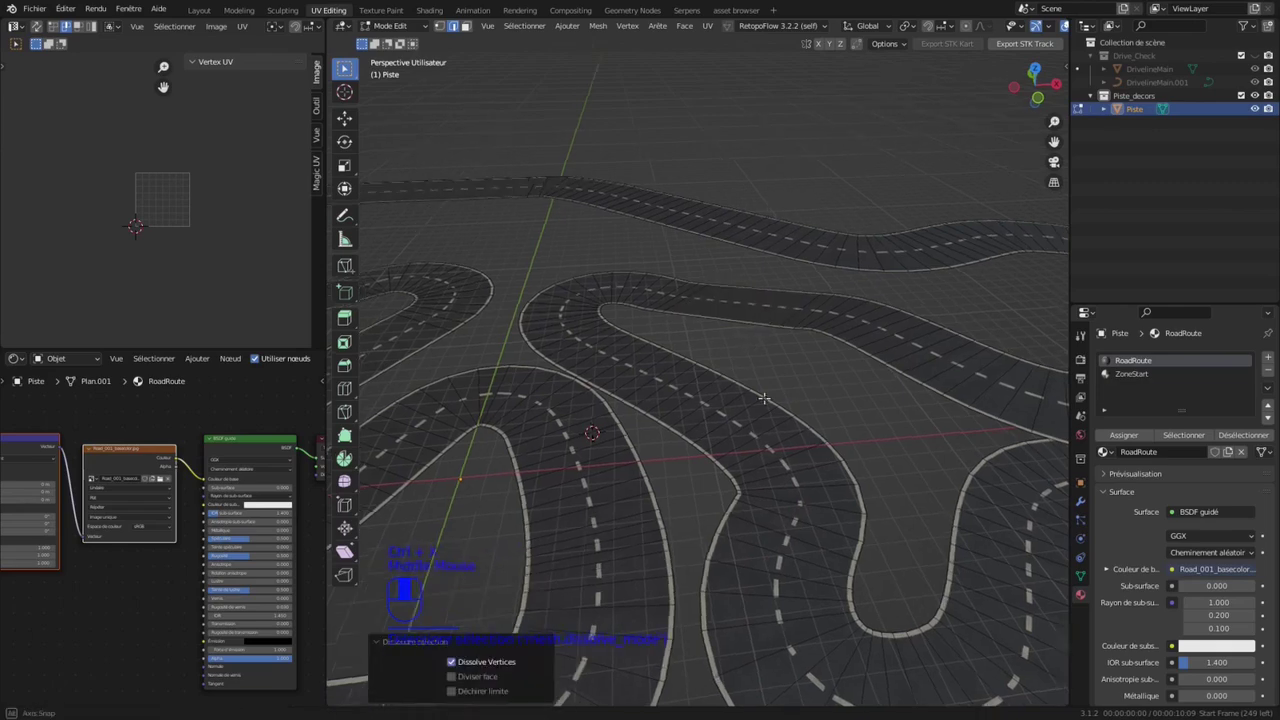
scroll(735, 394, "down", 2)
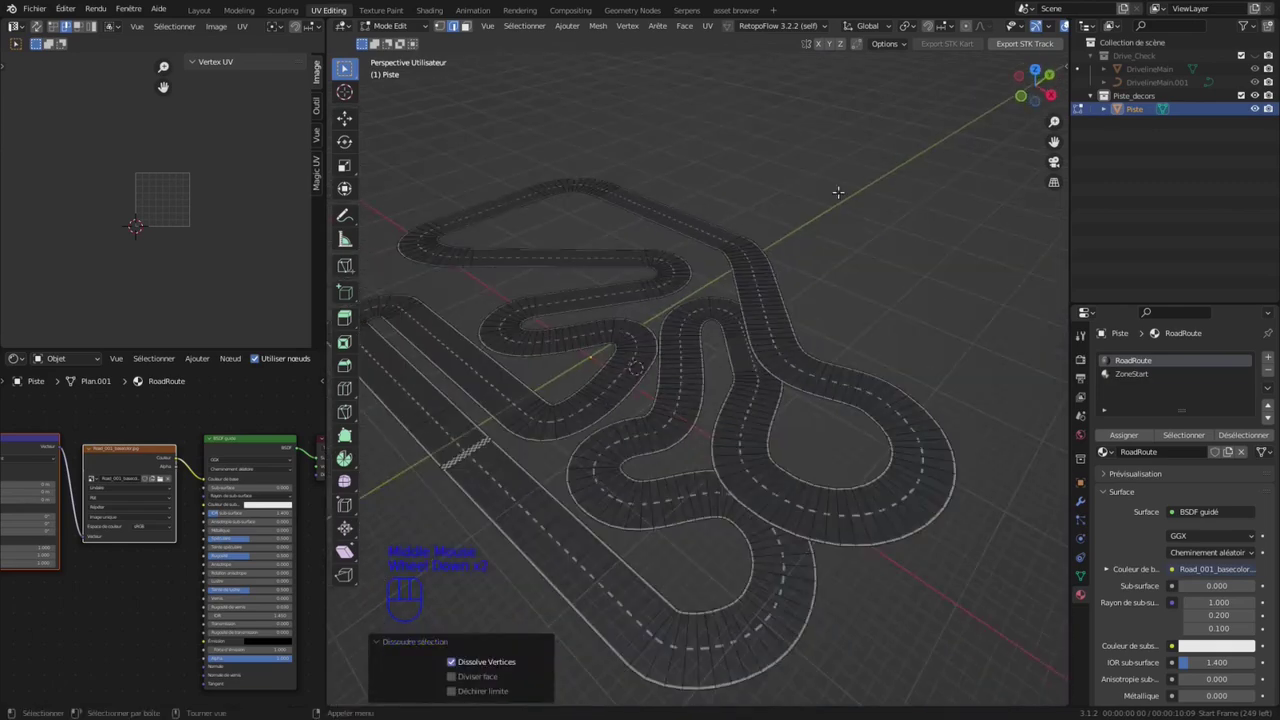
Step: From the top view, dissolve the surplus cross edges along the diagonal straight running down from the uppermost straight
left_click(1039, 72)
scroll(670, 259, "up", 4)
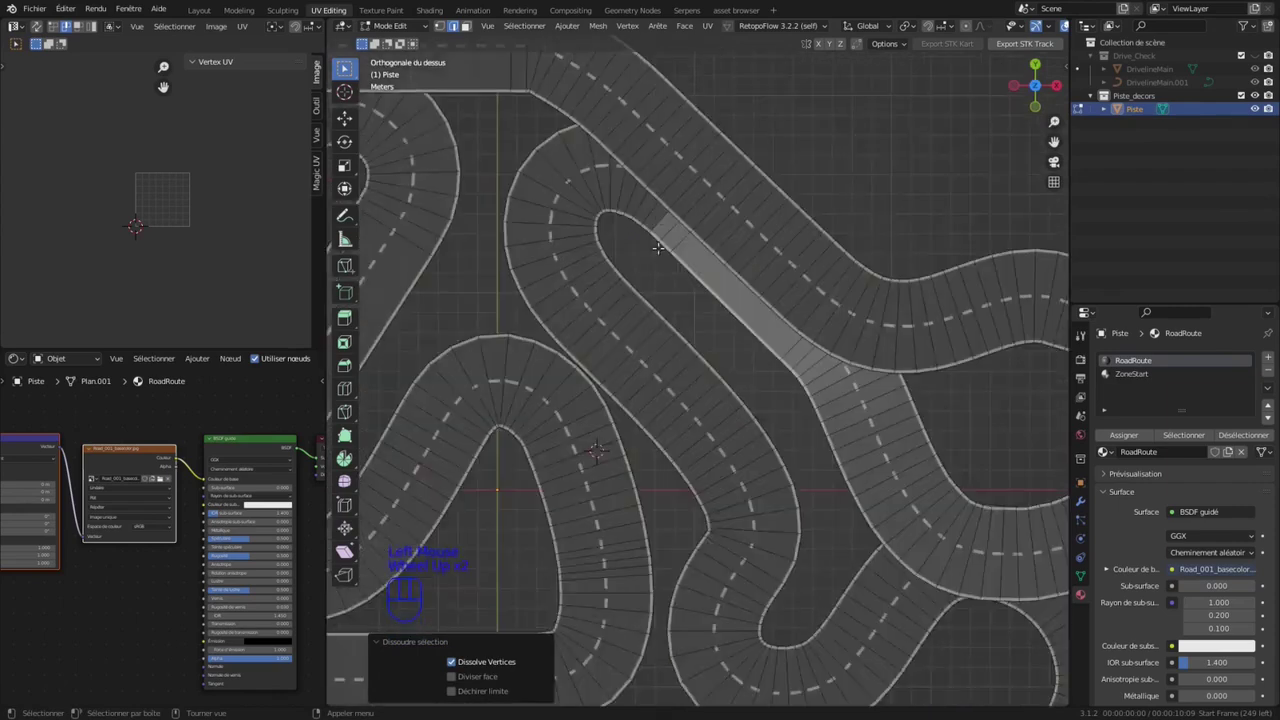
middle_click_drag(838, 313, 857, 431, "shift")
left_click(829, 391)
left_click(823, 389)
left_click_drag(740, 301, 812, 364, "shift")
left_click_drag(681, 262, 748, 320, "shift")
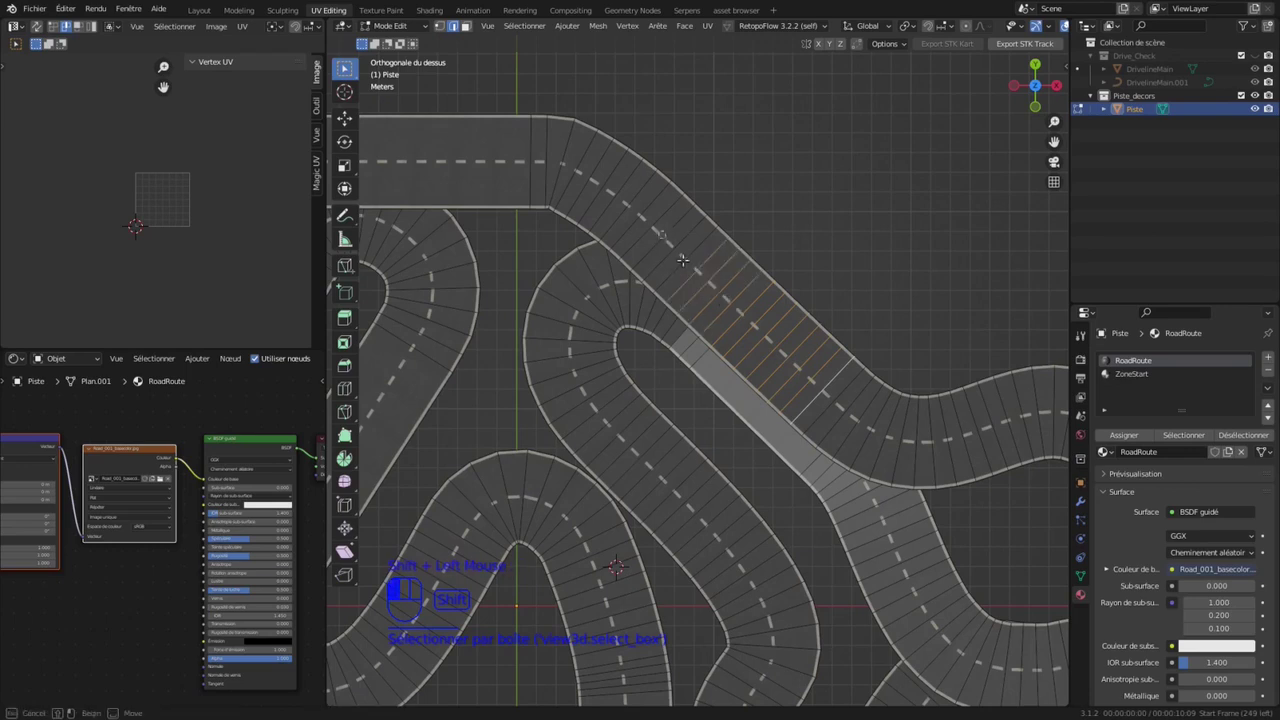
key("ctrl+x")
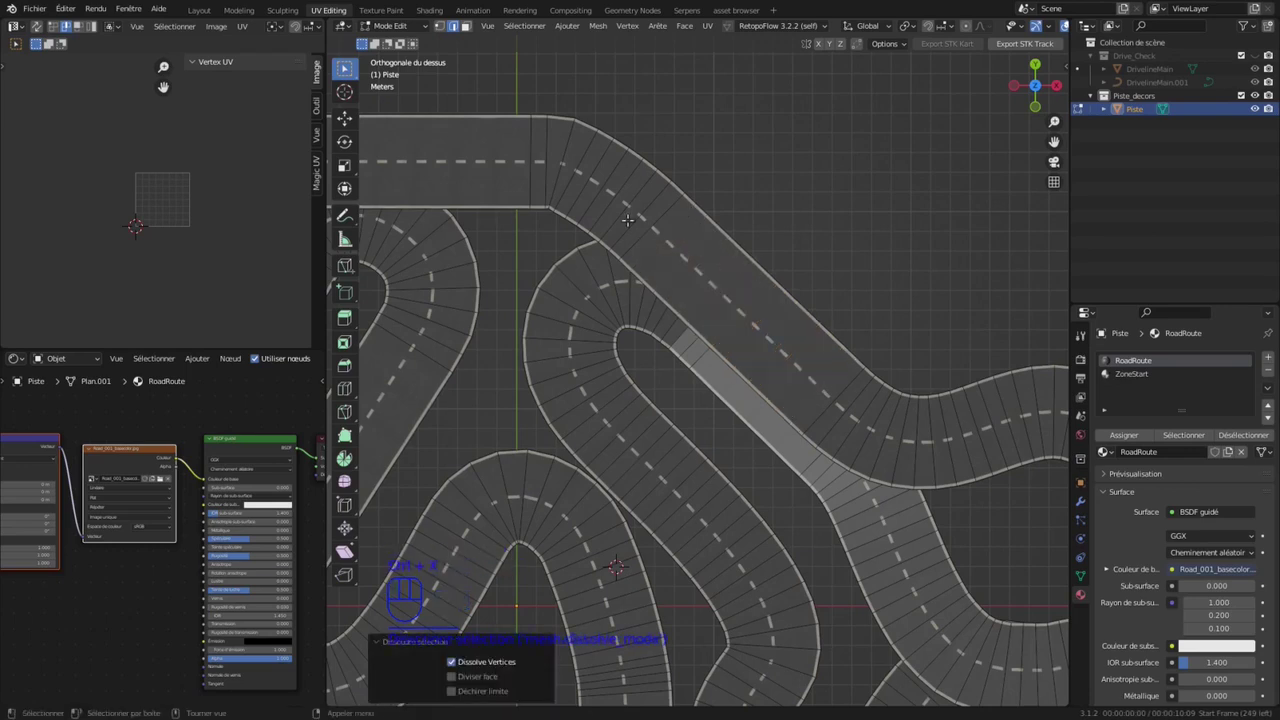
Step: Reposition the inner corner vertex where the uppermost straight bends into the descending diagonal
left_click(554, 207)
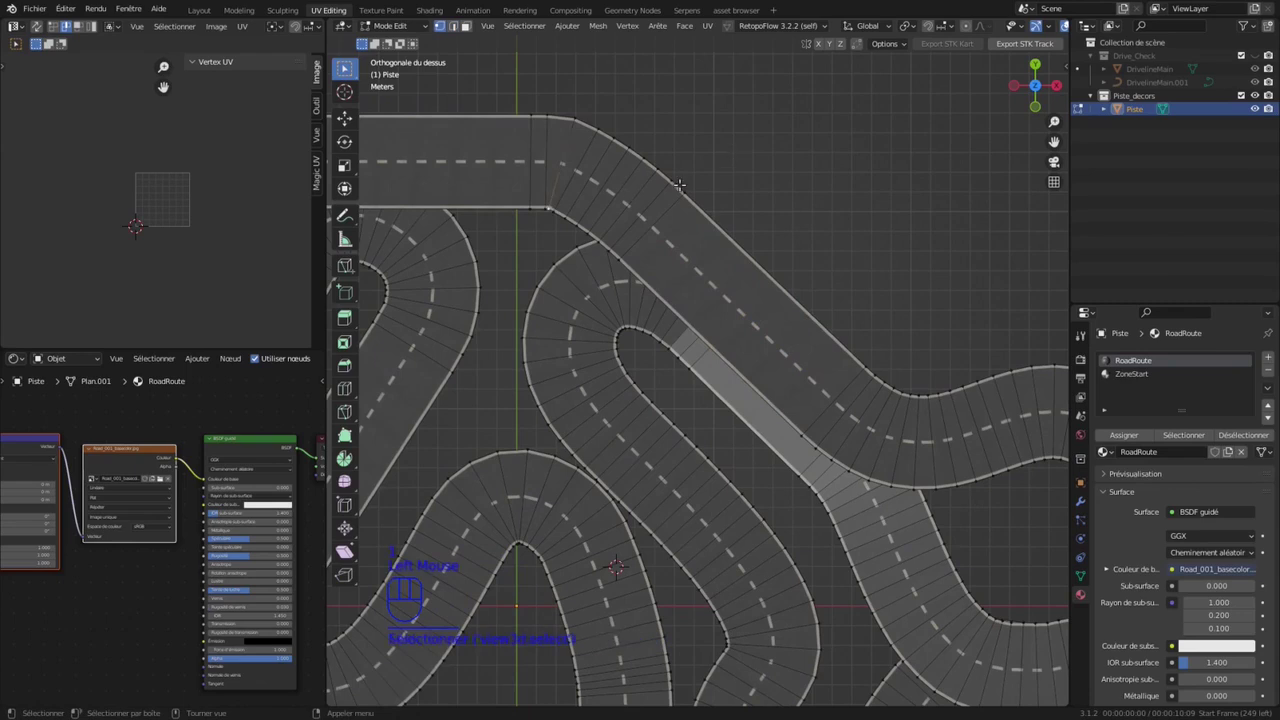
scroll(679, 185, "up", 3)
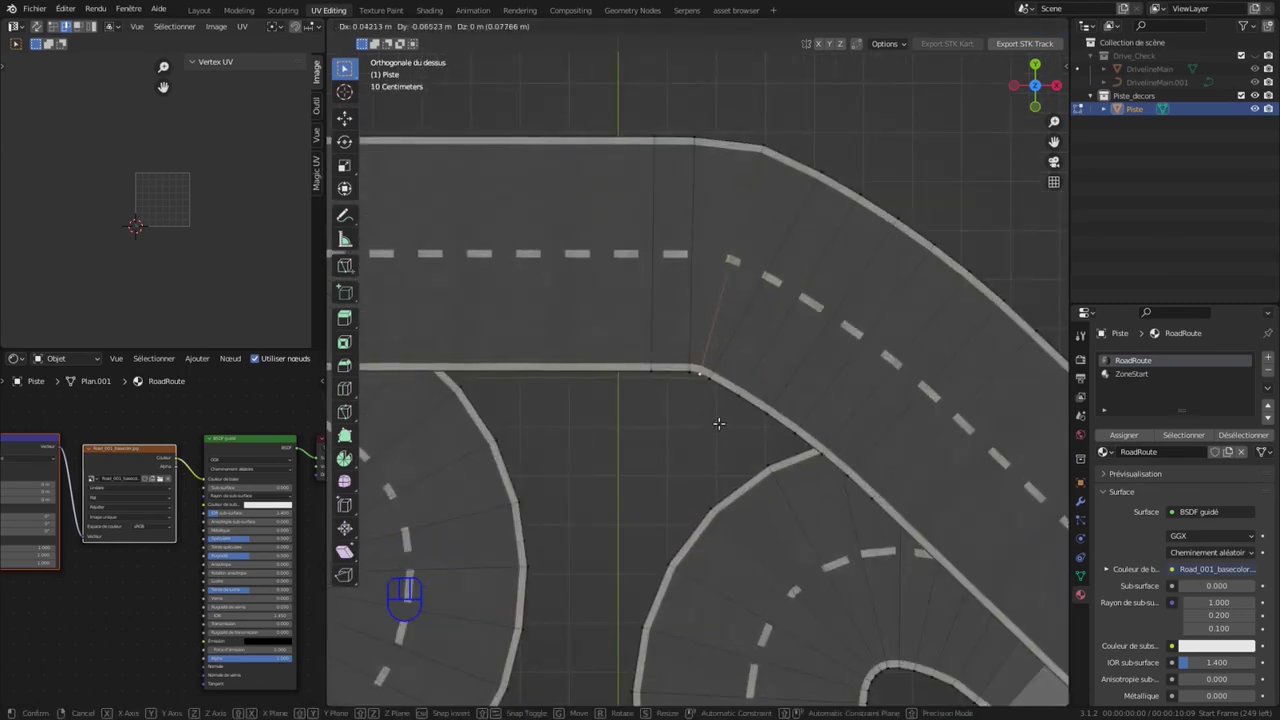
key("Escape")
left_click(764, 147, "shift")
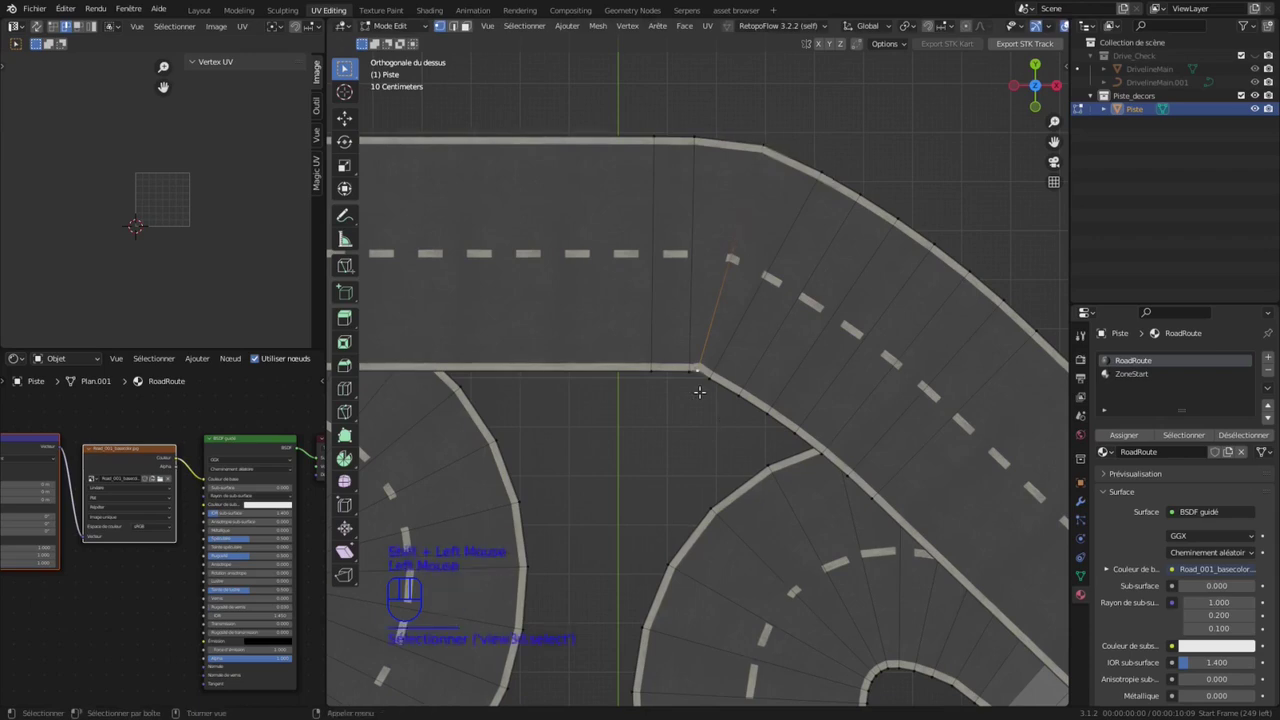
key("g")
left_click(725, 435)
scroll(725, 435, "down", 6)
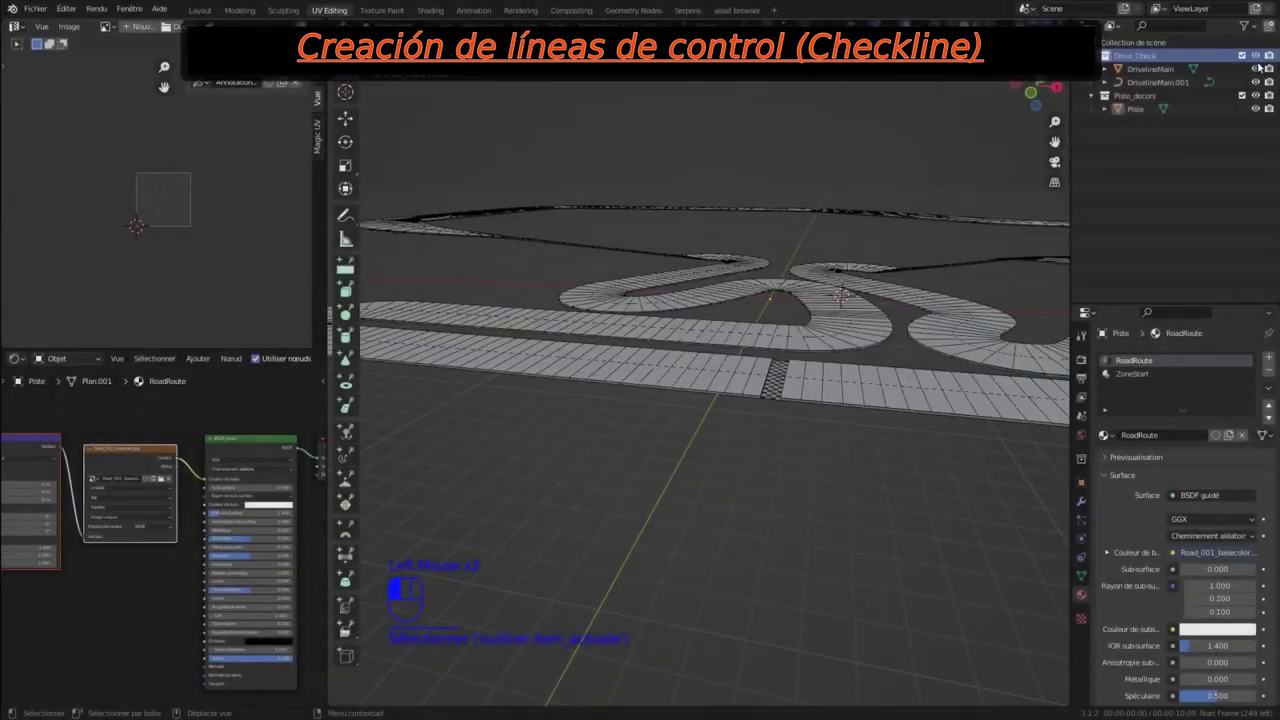
Step: Hide DrivelineMain and DrivelineMain.001 in the Drive_Check collection and collapse the Piste_decors collection
double_click(1257, 84)
left_click(1255, 69)
left_click(1255, 82)
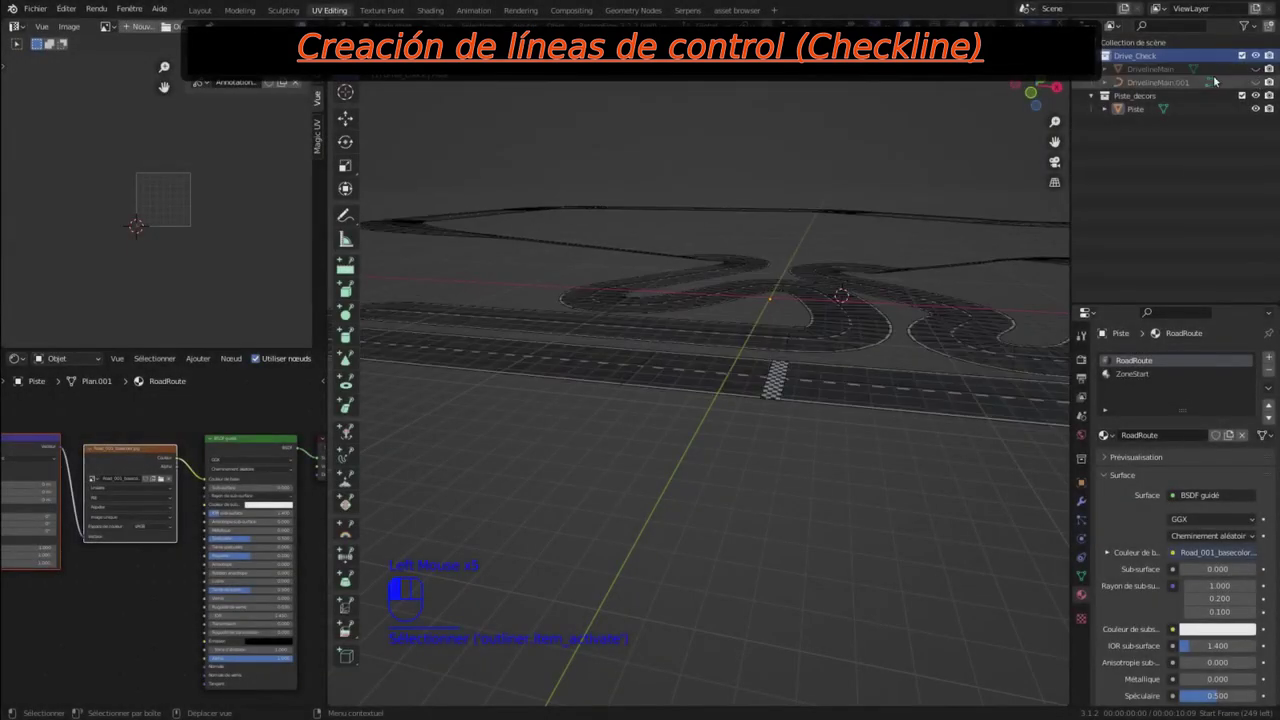
left_click(1093, 96)
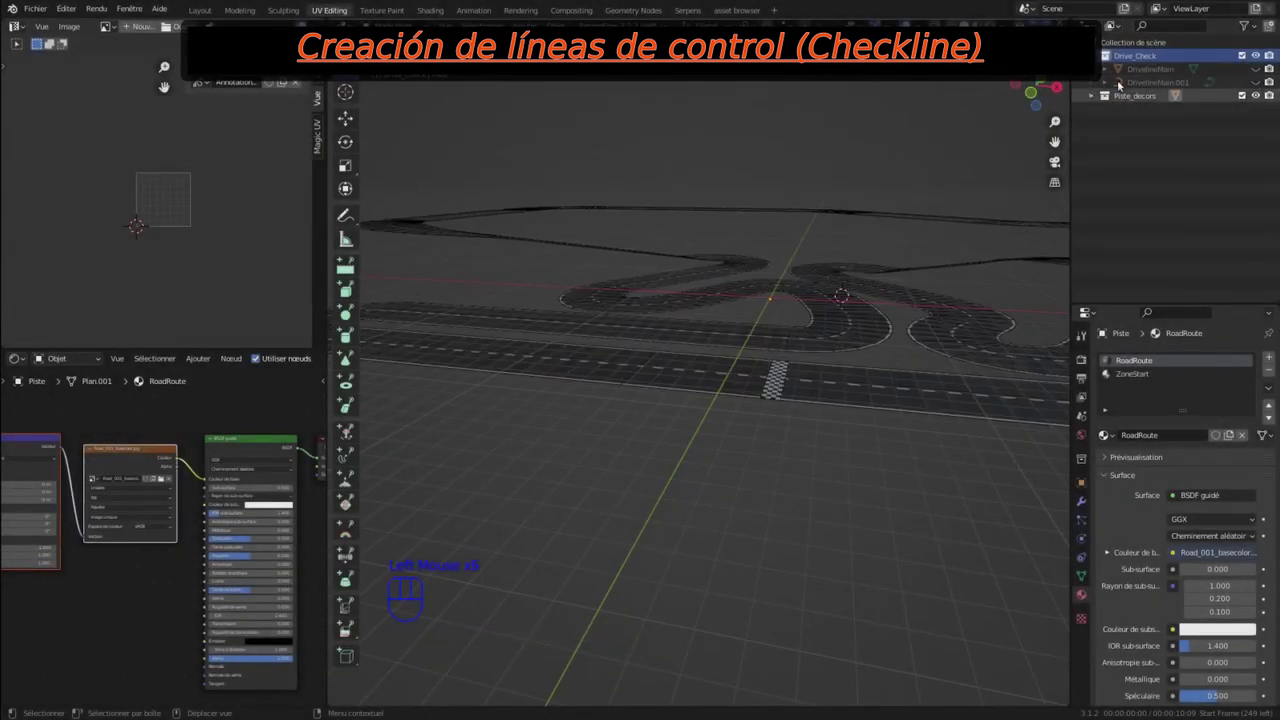
Step: Add a plane to the Drive_Check collection and move it about -5.4 m in X and -24.3 m in Y, below the start straight
left_click(830, 168)
key("KP_7")
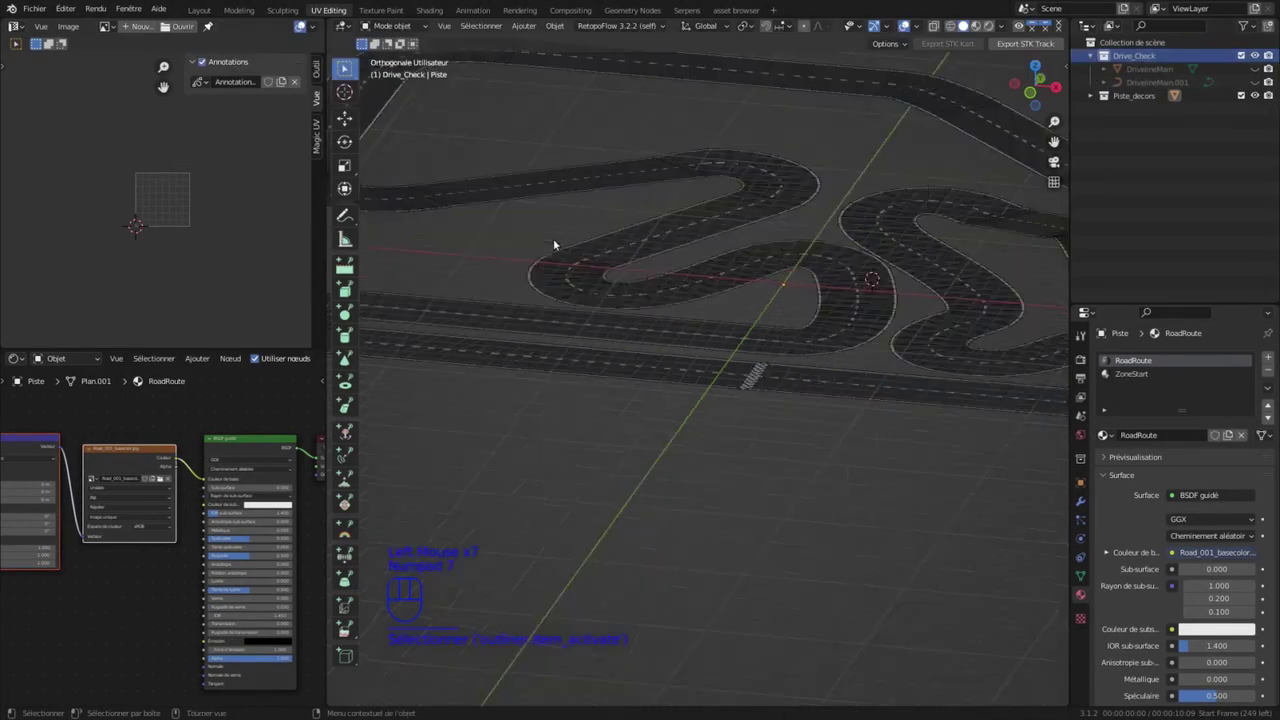
scroll(524, 518, "down", 4)
middle_click_drag(534, 462, 644, 517, "shift")
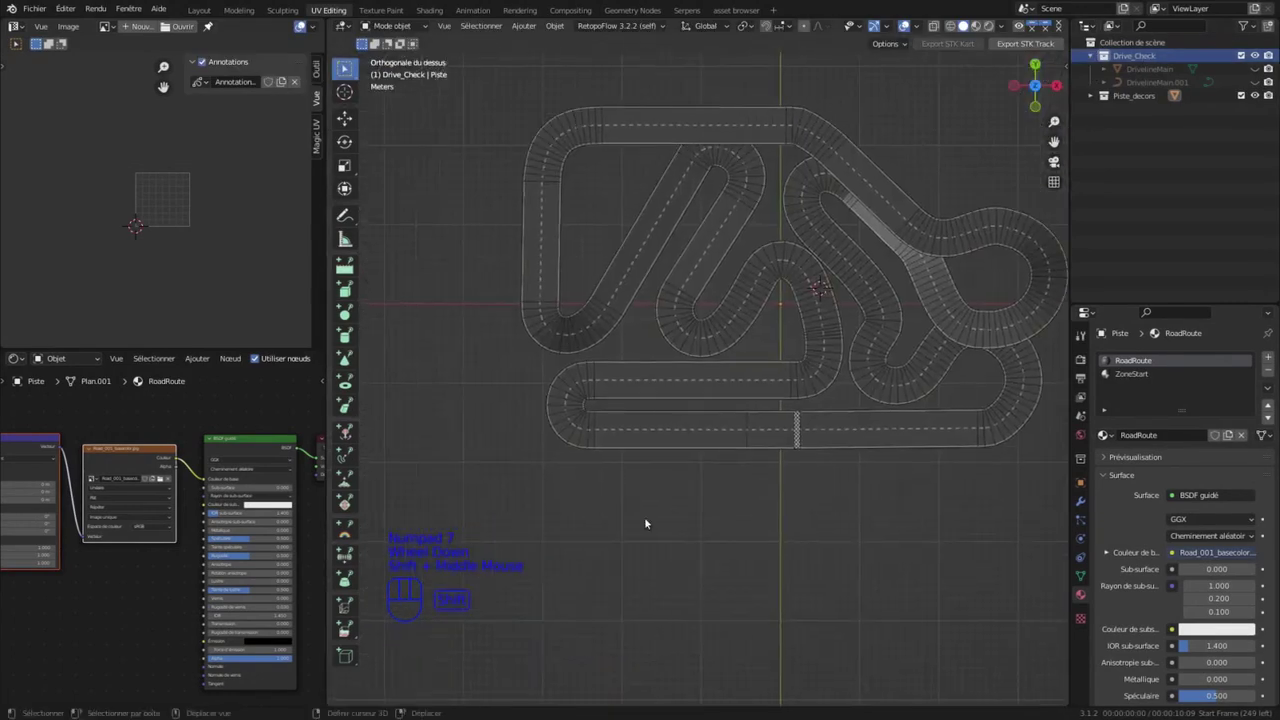
key("shift+a")
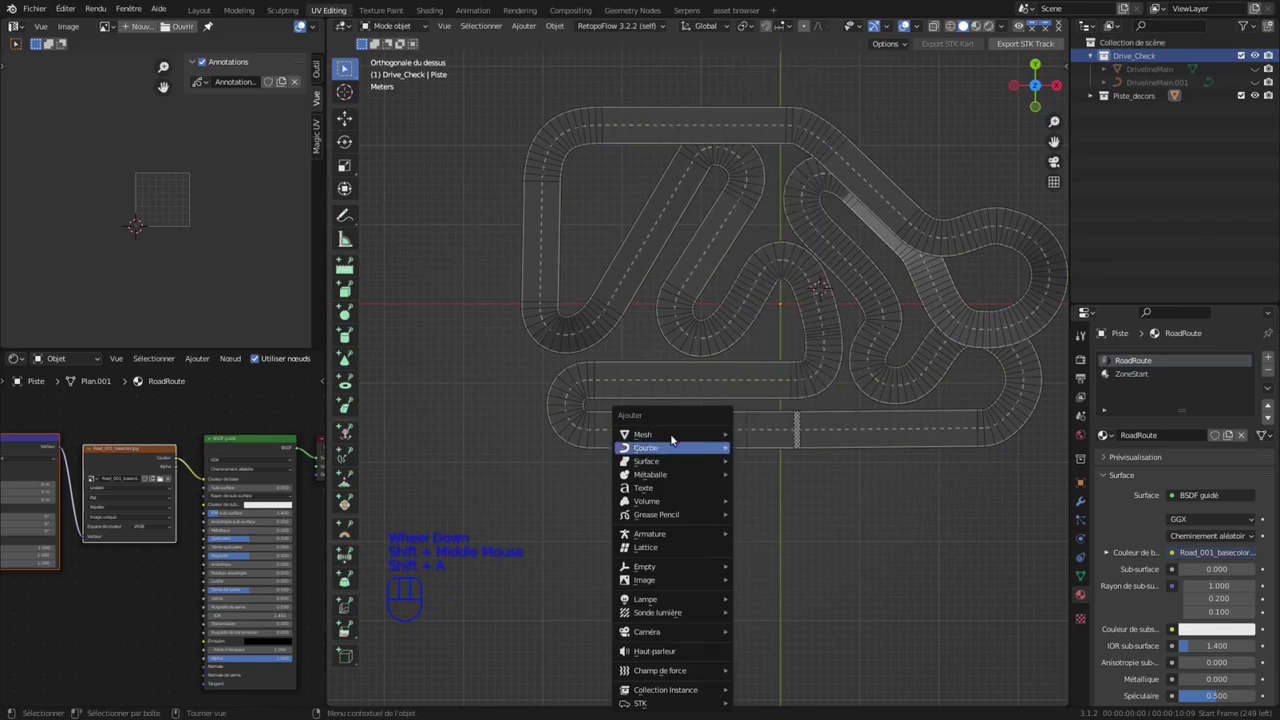
mouse_move(700, 434)
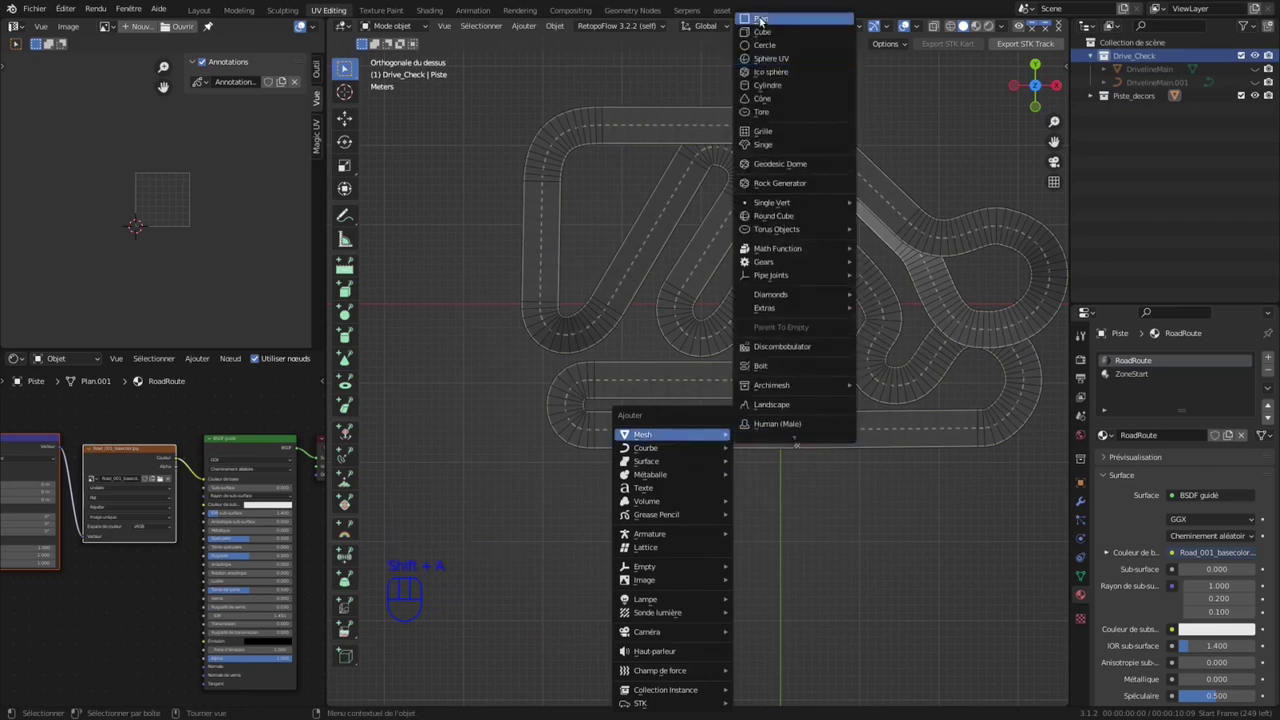
left_click(762, 19)
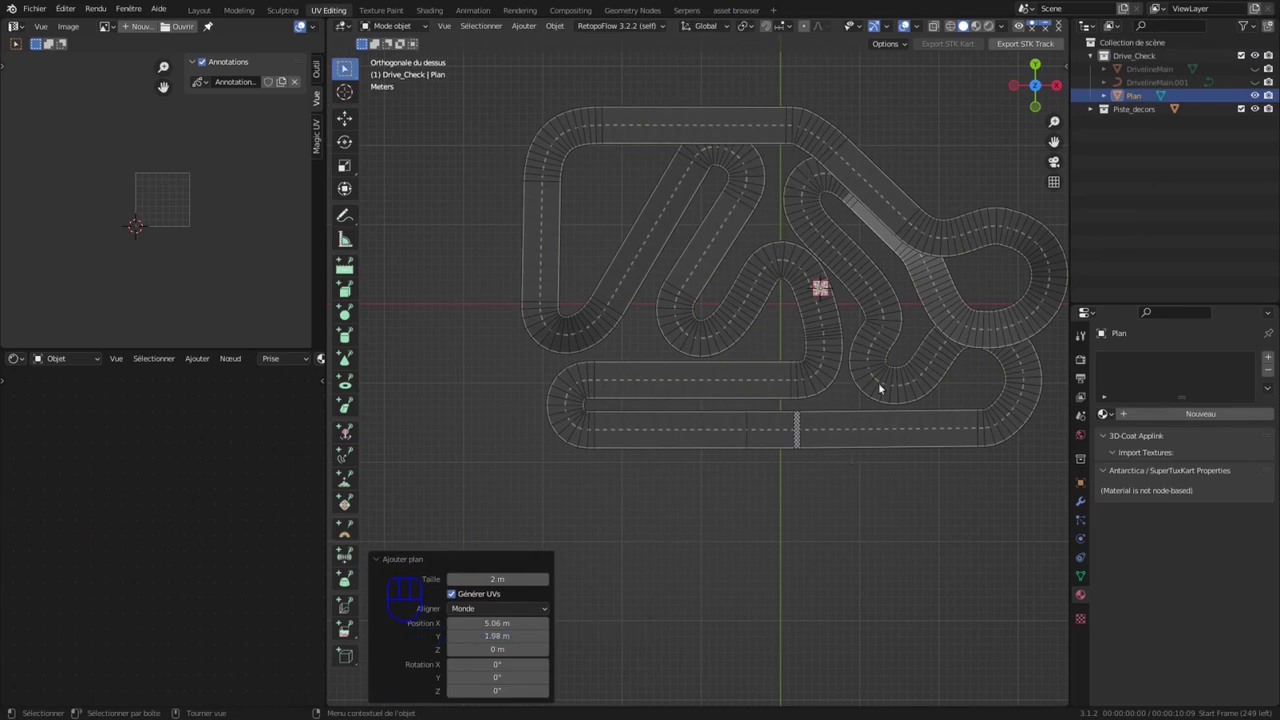
key("g")
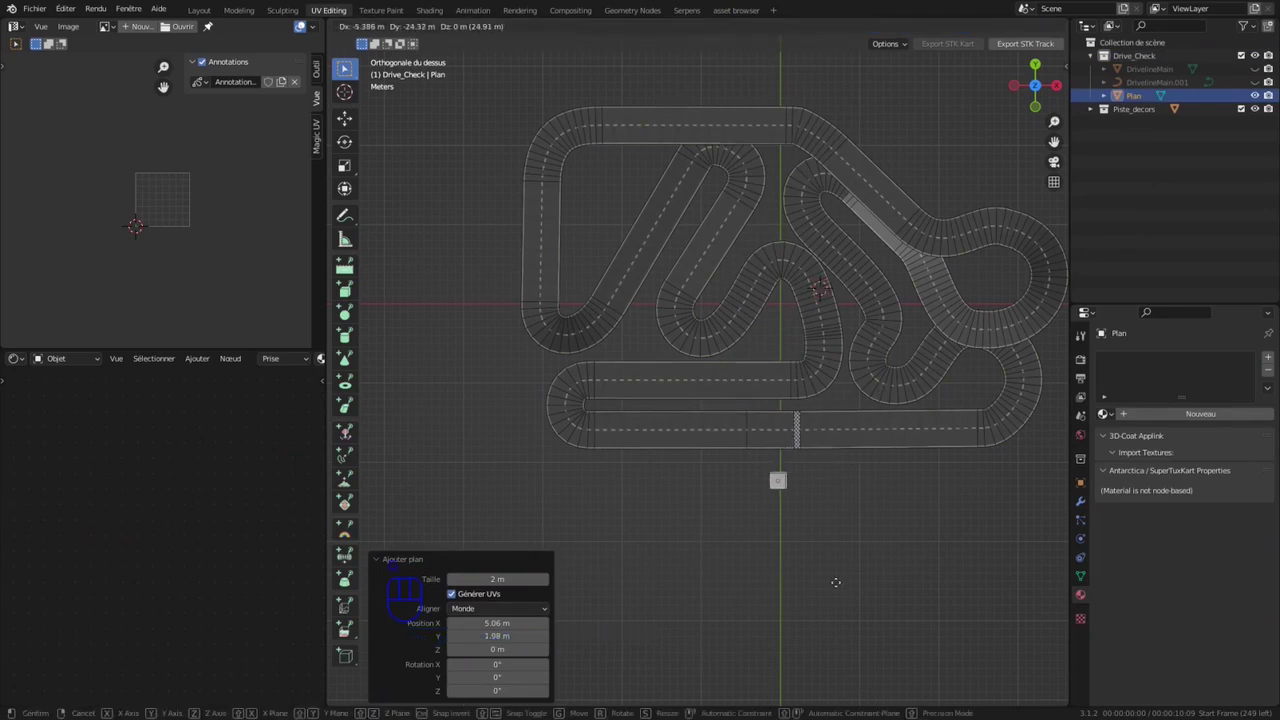
left_click(830, 556)
Step: Reduce the plane to a single edge by merging its two upper vertices and its two lower vertices at their centres
key("Tab")
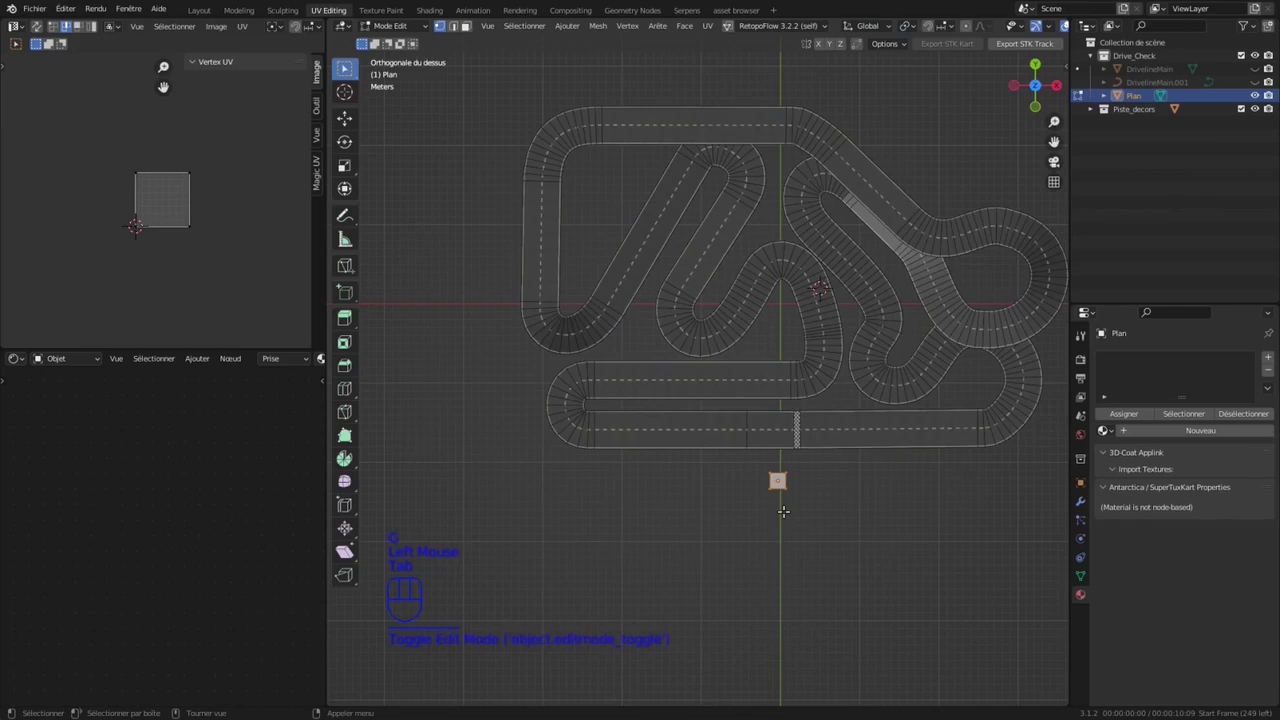
scroll(885, 597, "up", 3)
middle_click_drag(885, 597, 770, 522, "shift")
left_click_drag(715, 495, 805, 509)
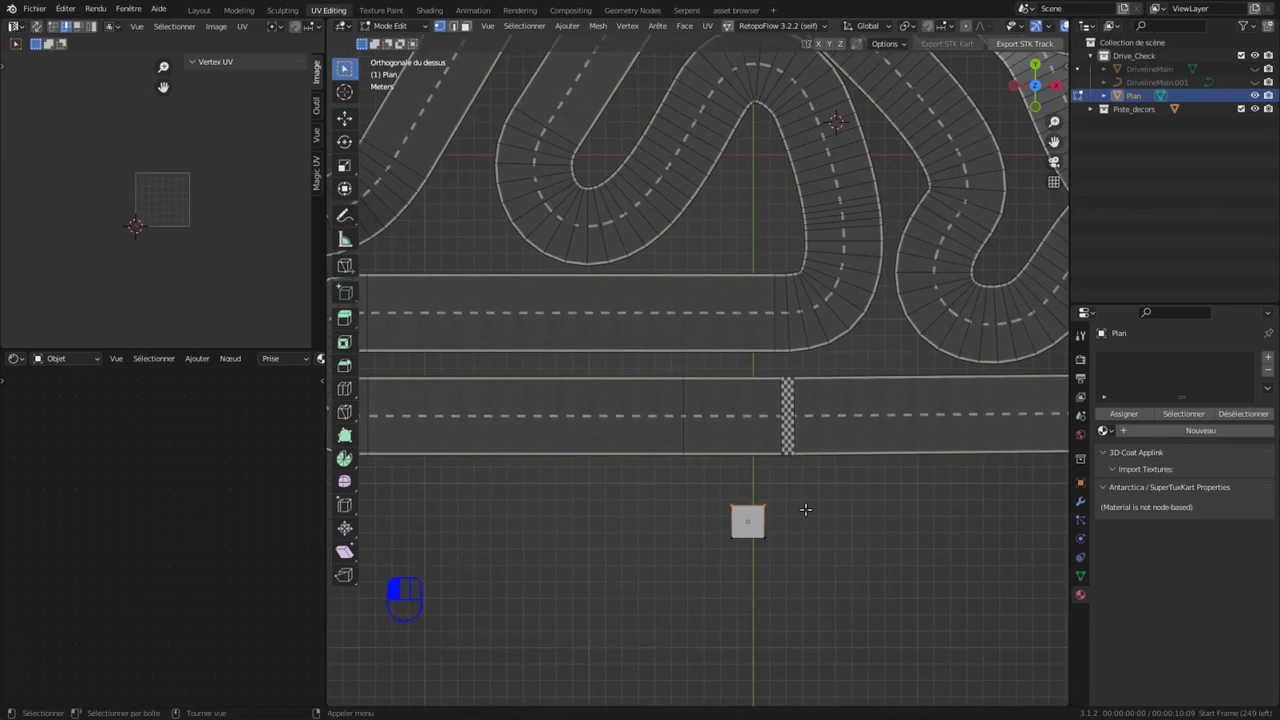
key("m")
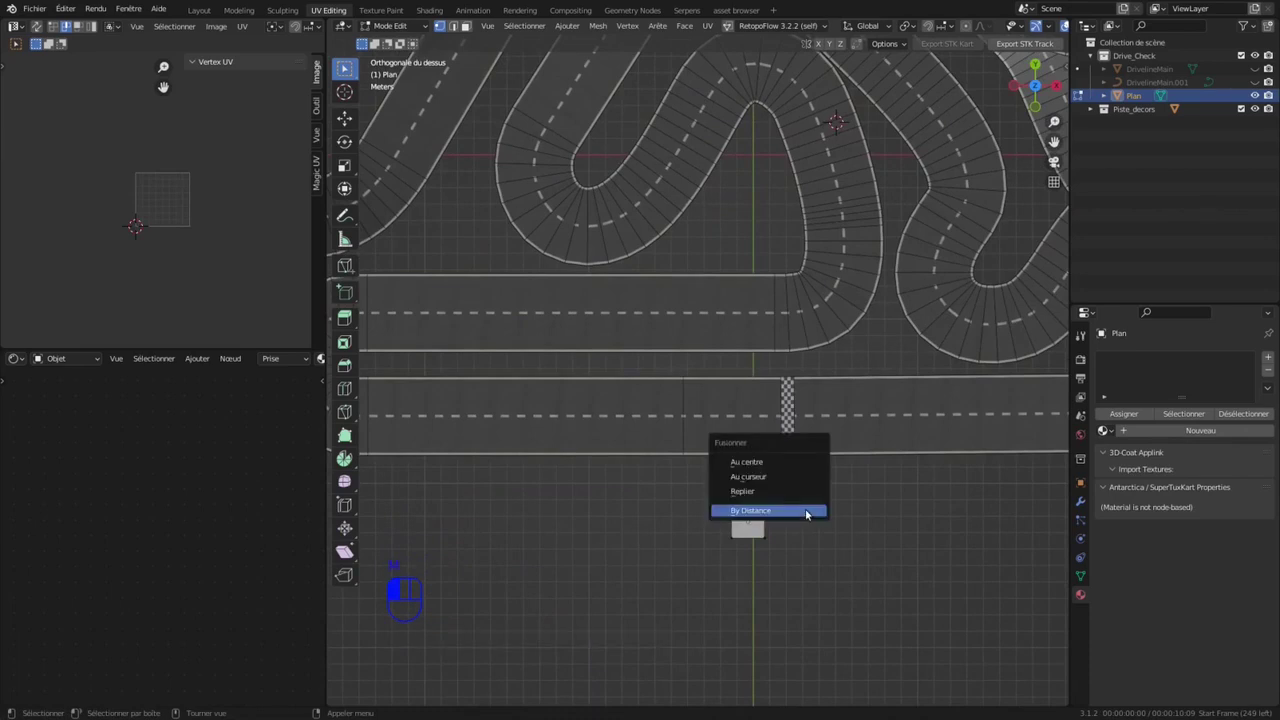
left_click(775, 462)
left_click_drag(722, 534, 788, 568)
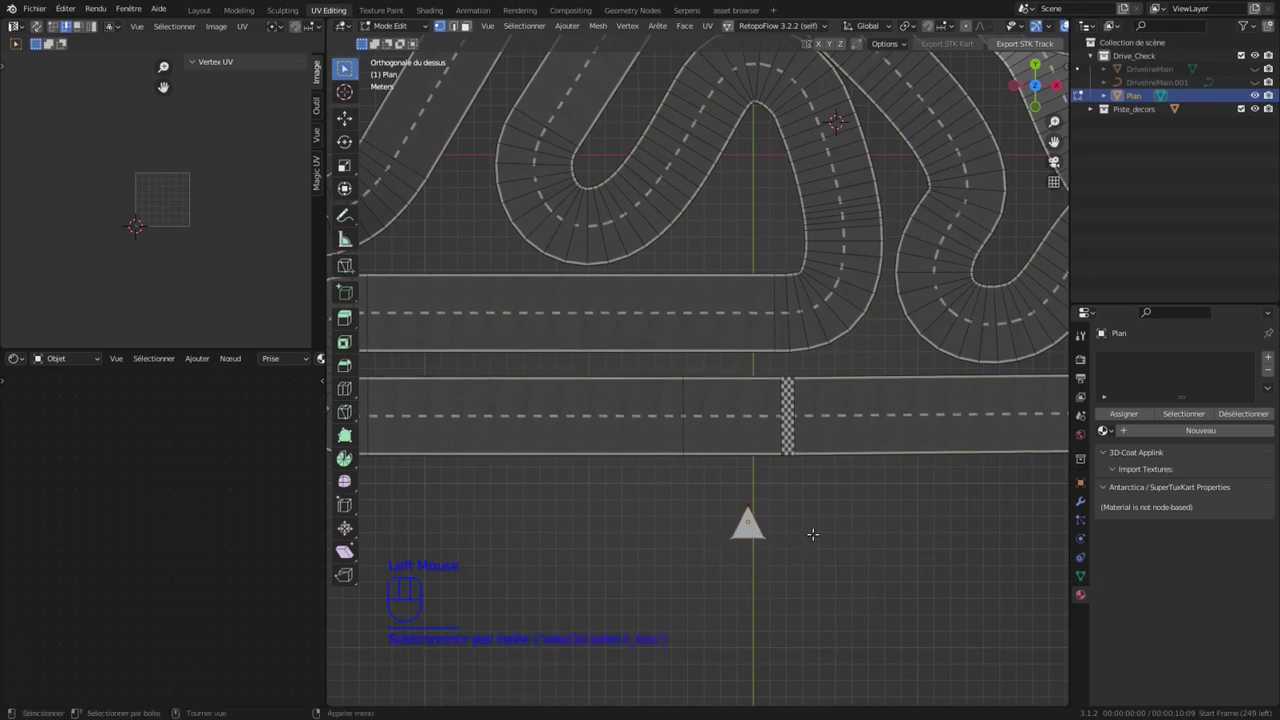
key("m")
left_click(813, 532)
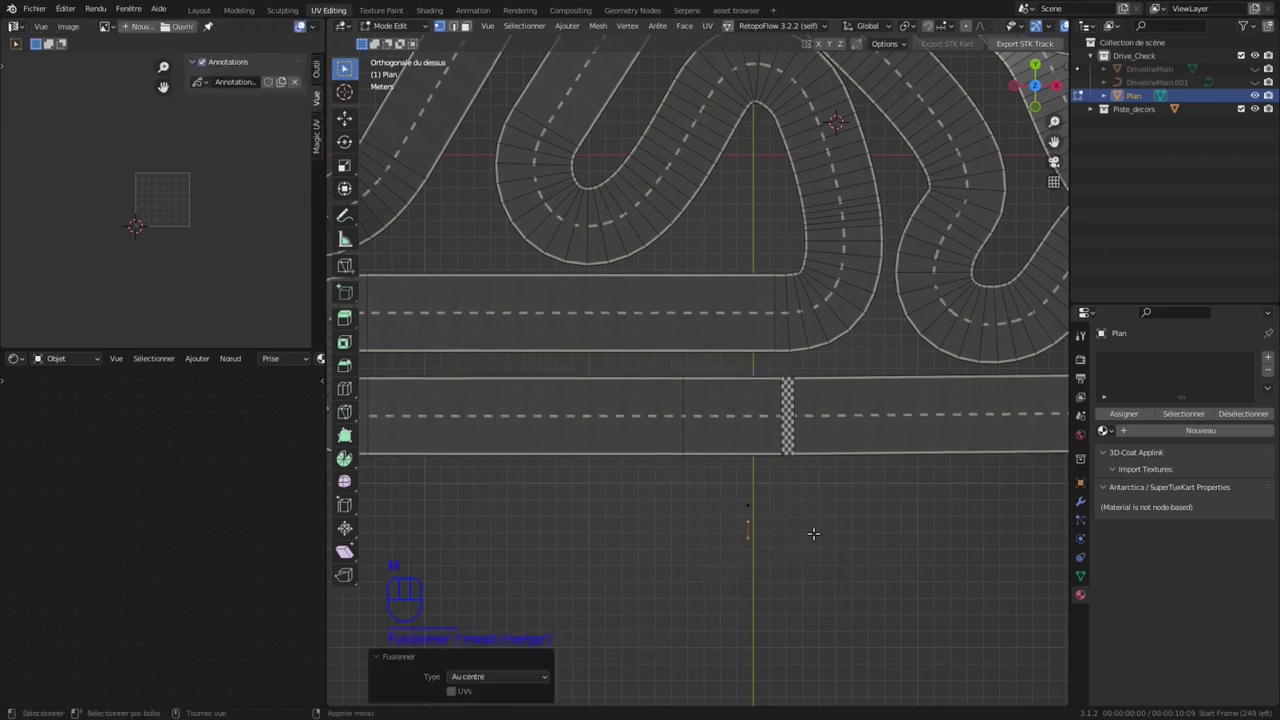
key("Tab")
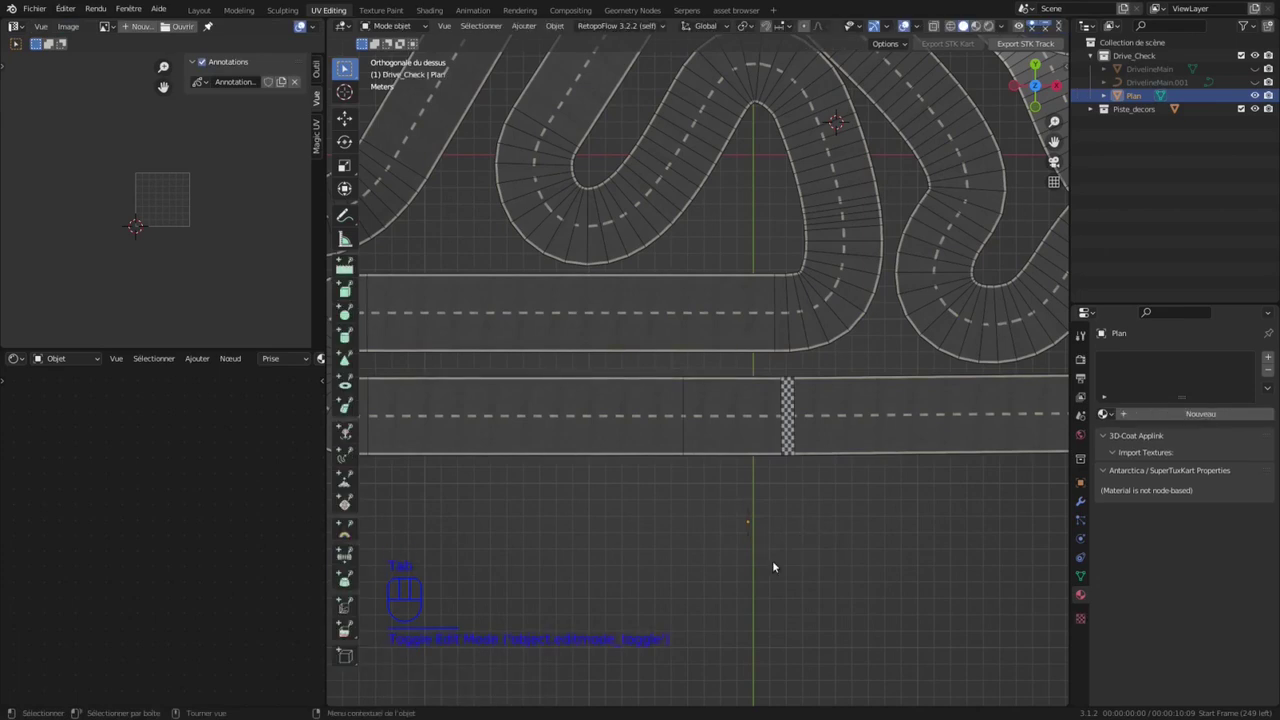
Step: Scale the Plan edge object by a factor of 3 on X, Y and Z
key("q")
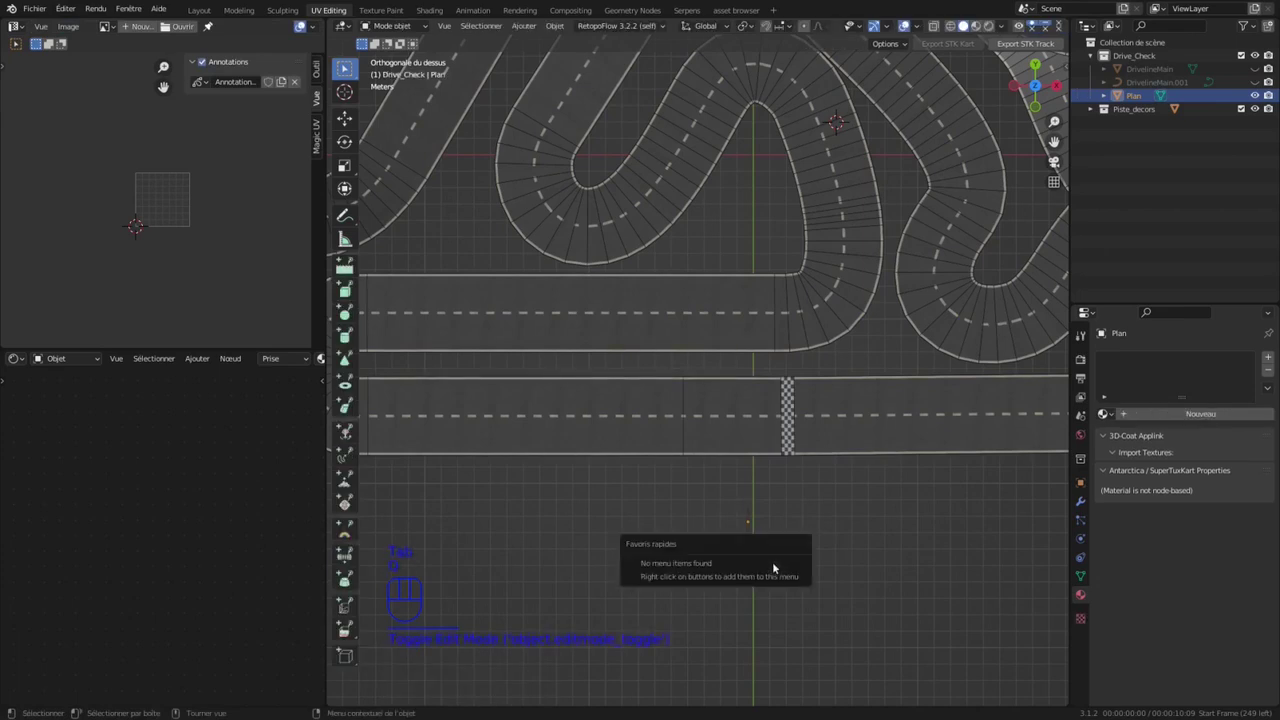
left_click(748, 515)
left_click(746, 514)
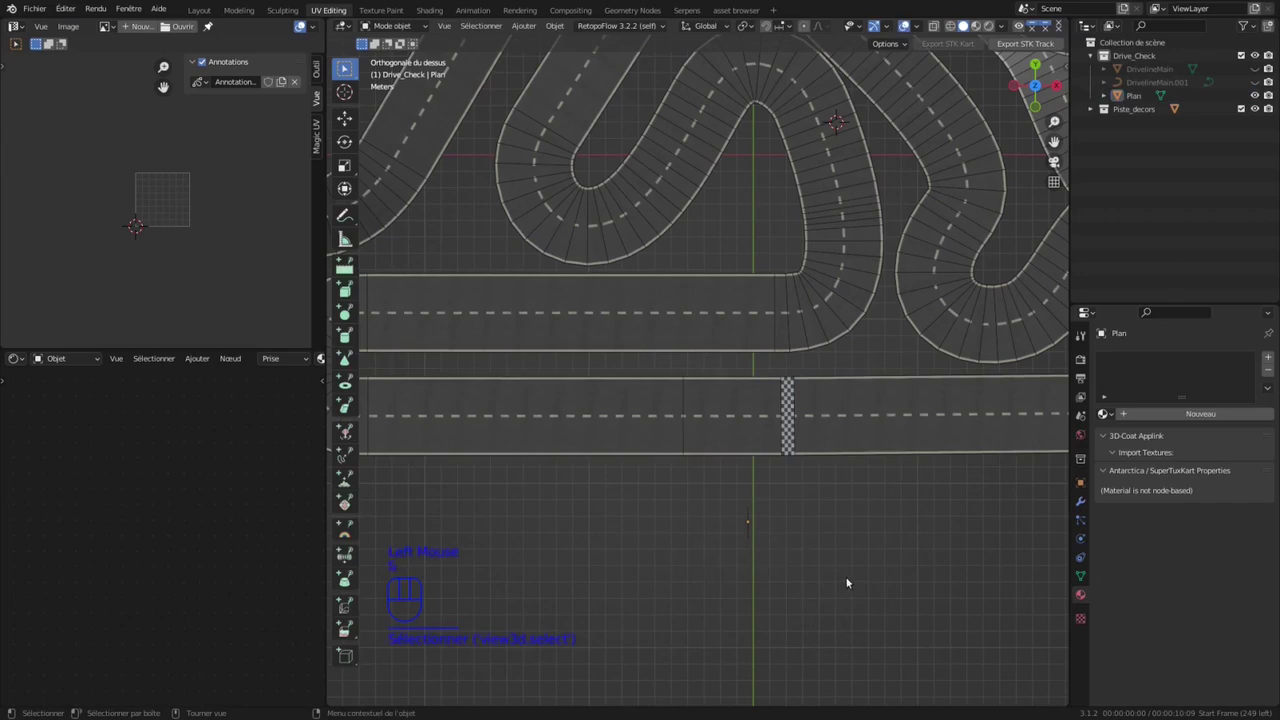
left_click_drag(726, 486, 796, 561)
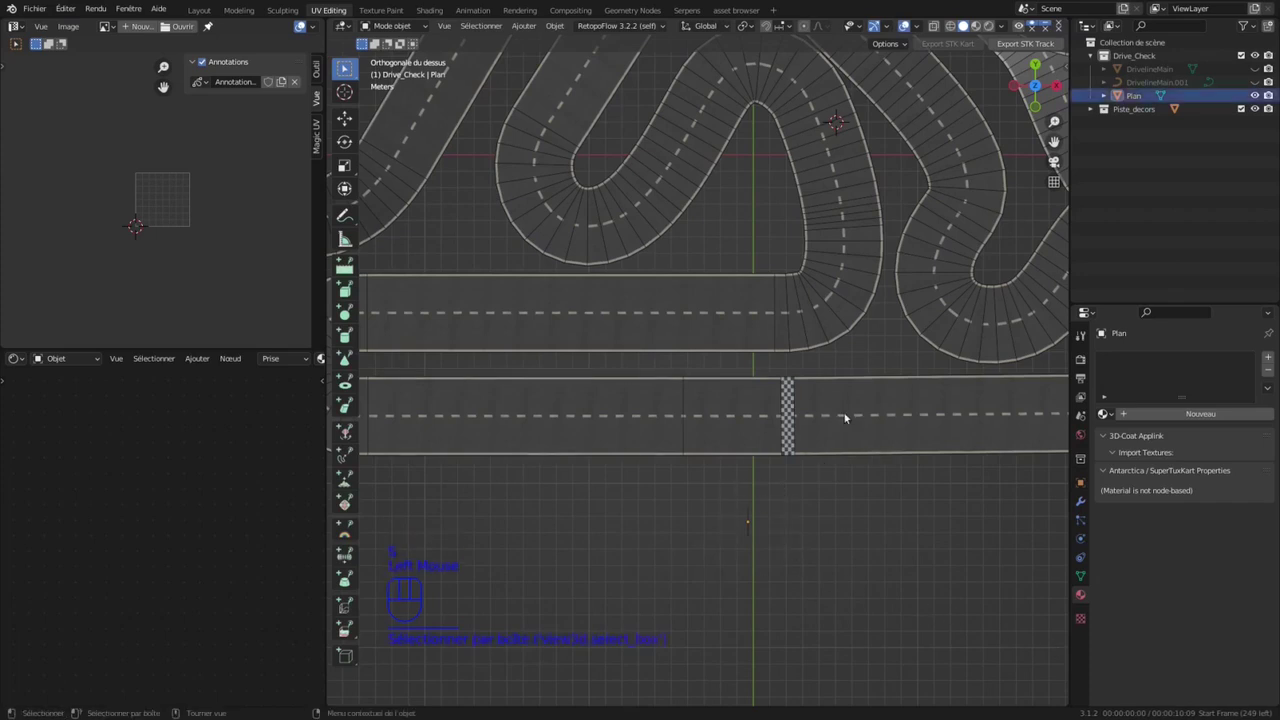
left_click(1140, 95)
key("s")
left_click(954, 594)
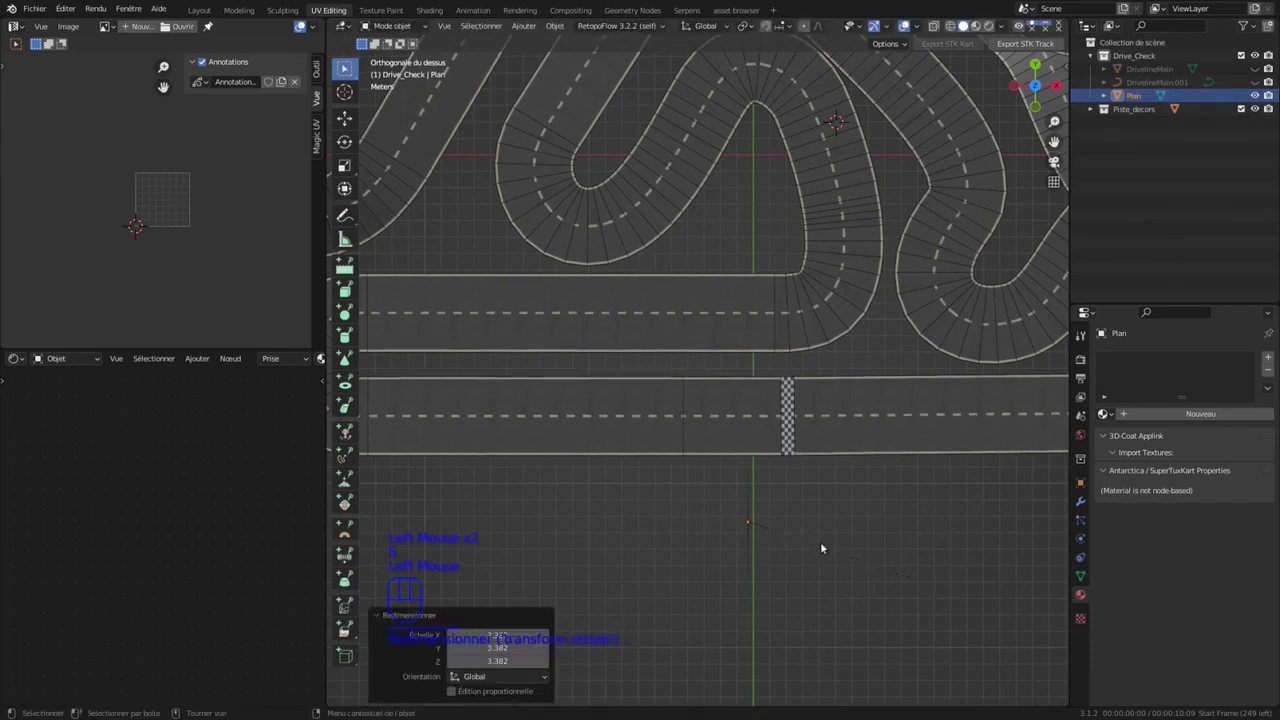
double_click(497, 635)
type("3")
key("Return")
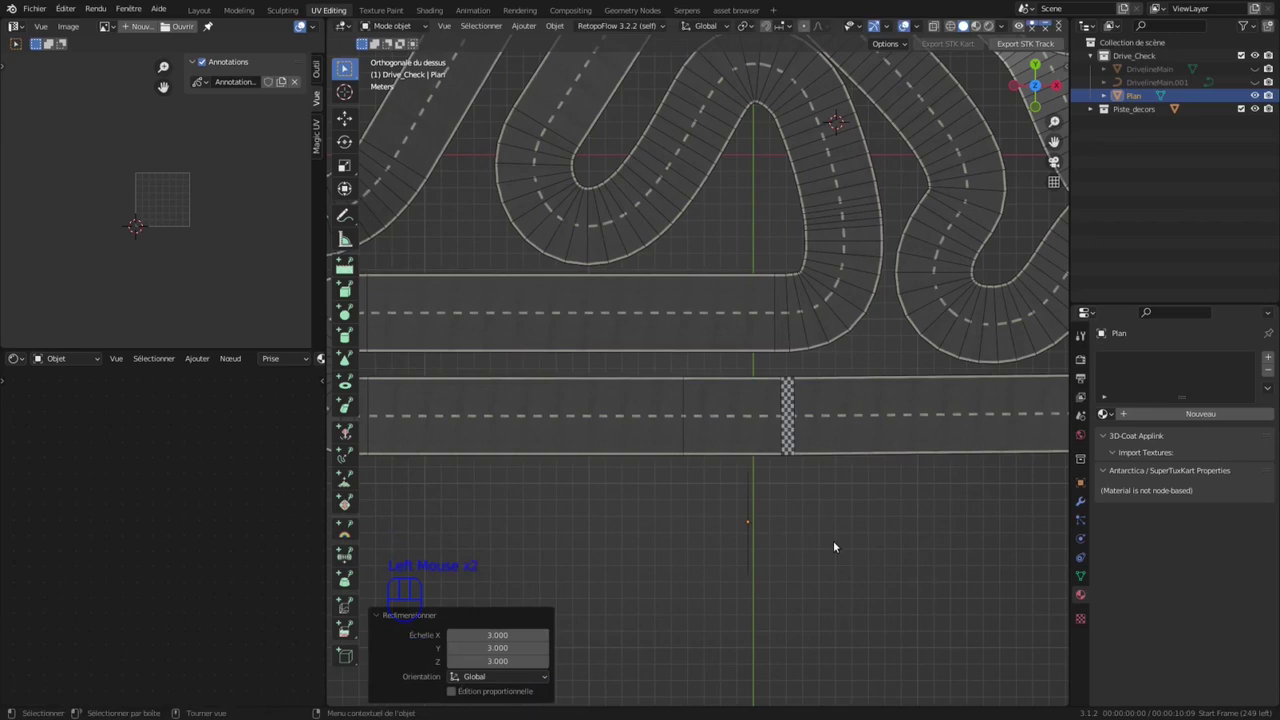
Step: Apply the rotation and scale of the Plan edge object and rename it Checline1
key("ctrl+a")
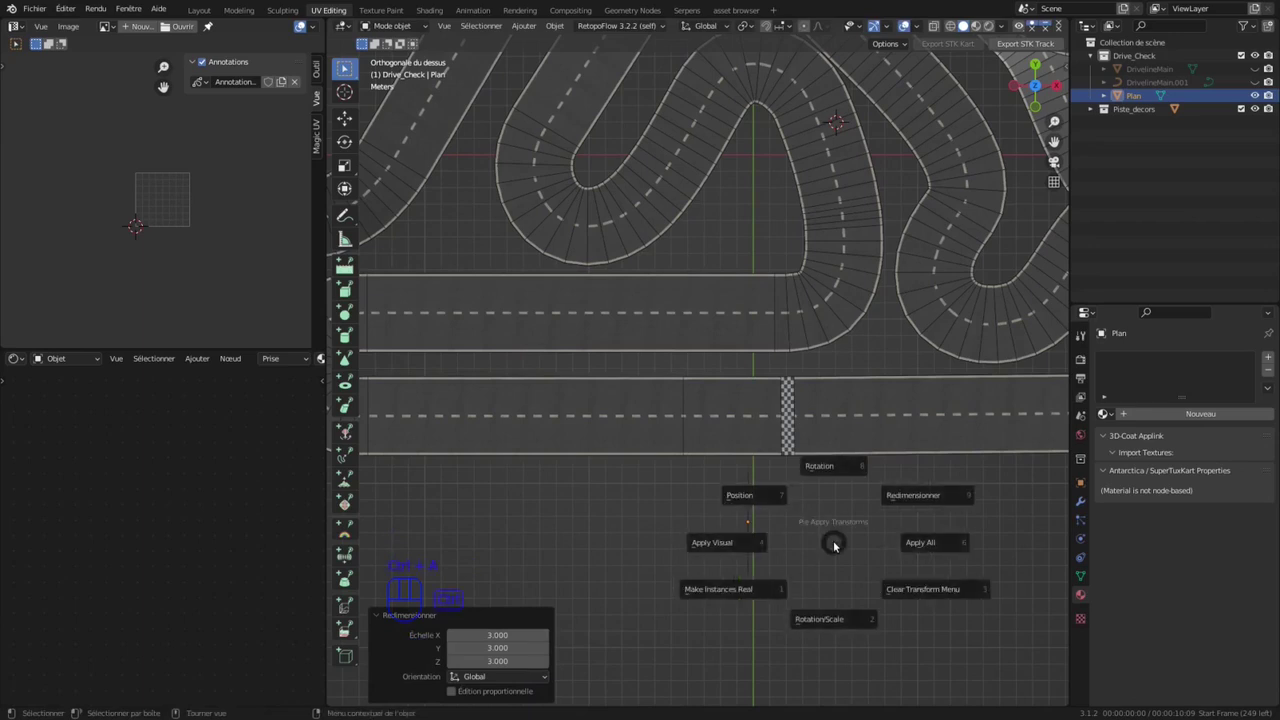
left_click(838, 620)
key("F2")
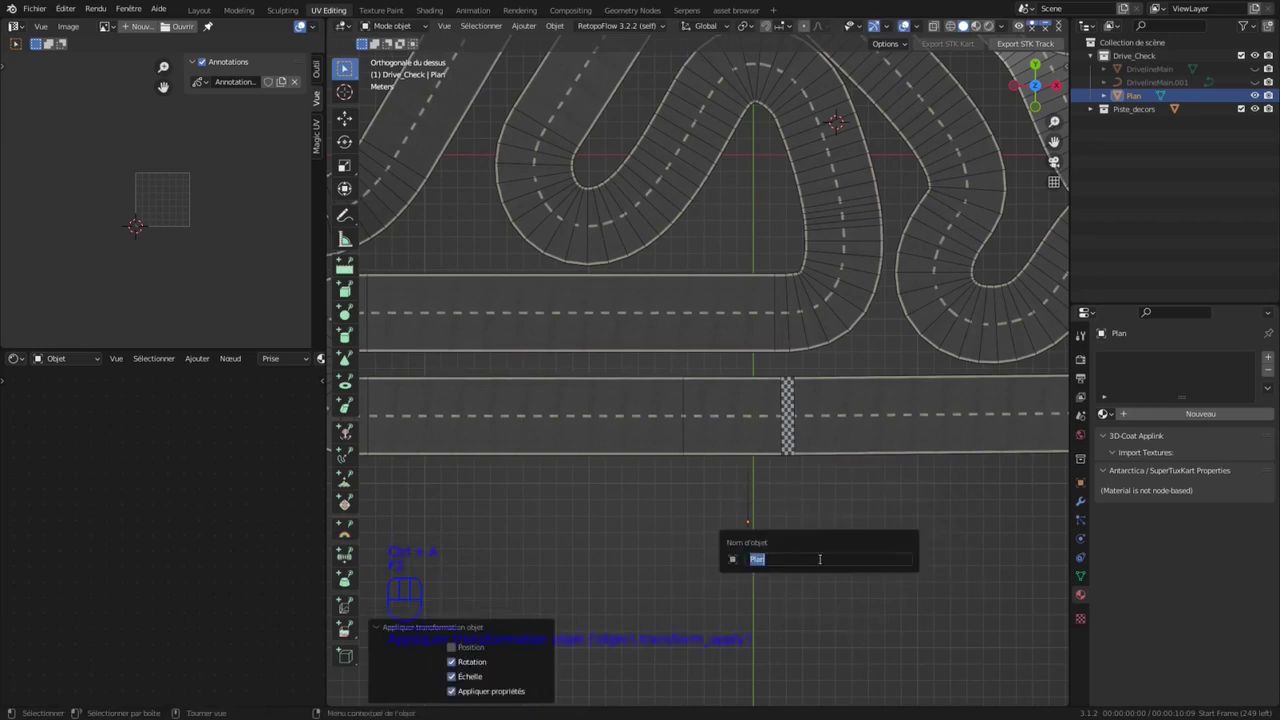
type("Checline")
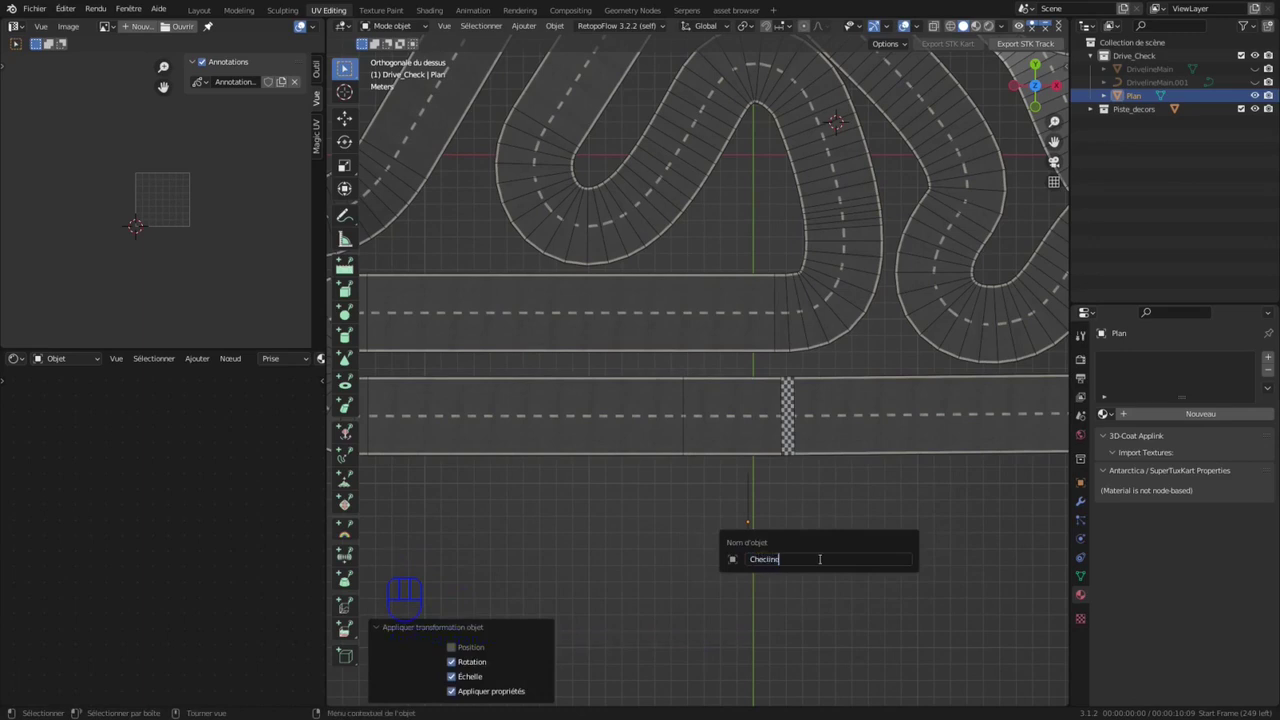
type("1")
key("Return")
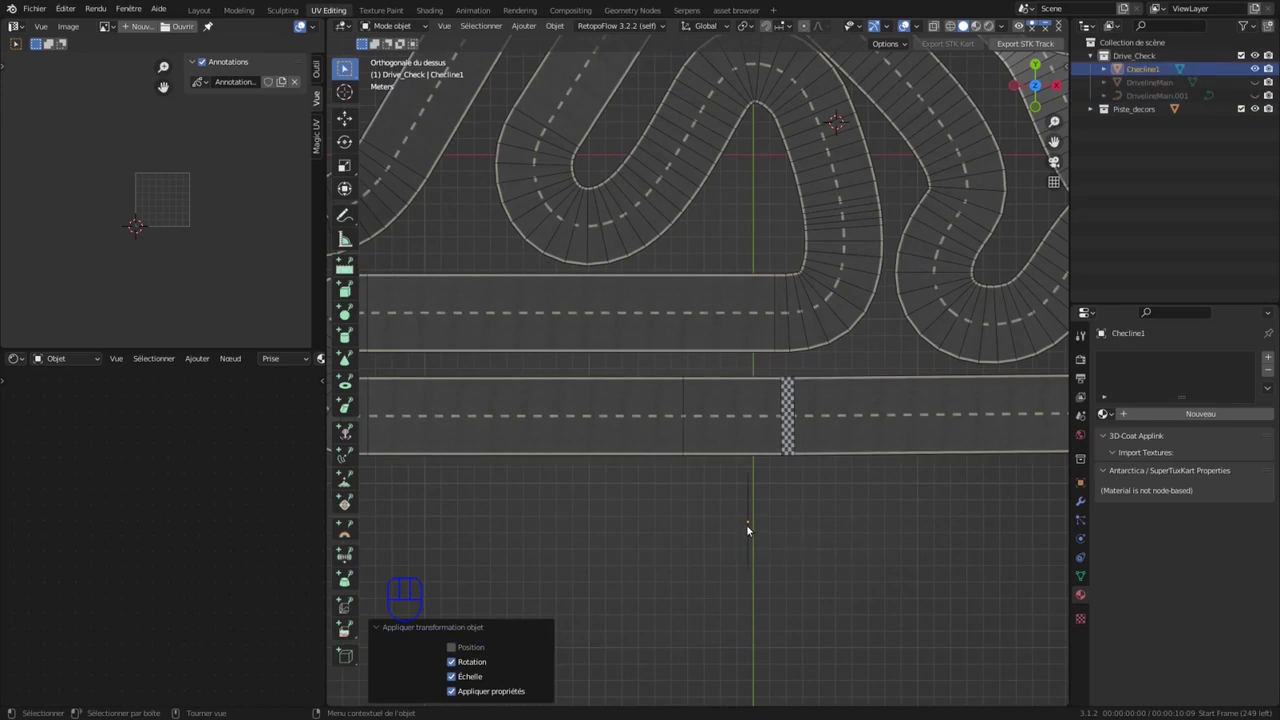
Step: Move Checline1 about -16.1 m in X and -2.5 m in Y, below the start straight
left_click(779, 544)
scroll(779, 544, "down", 2)
left_click_drag(713, 478, 783, 498)
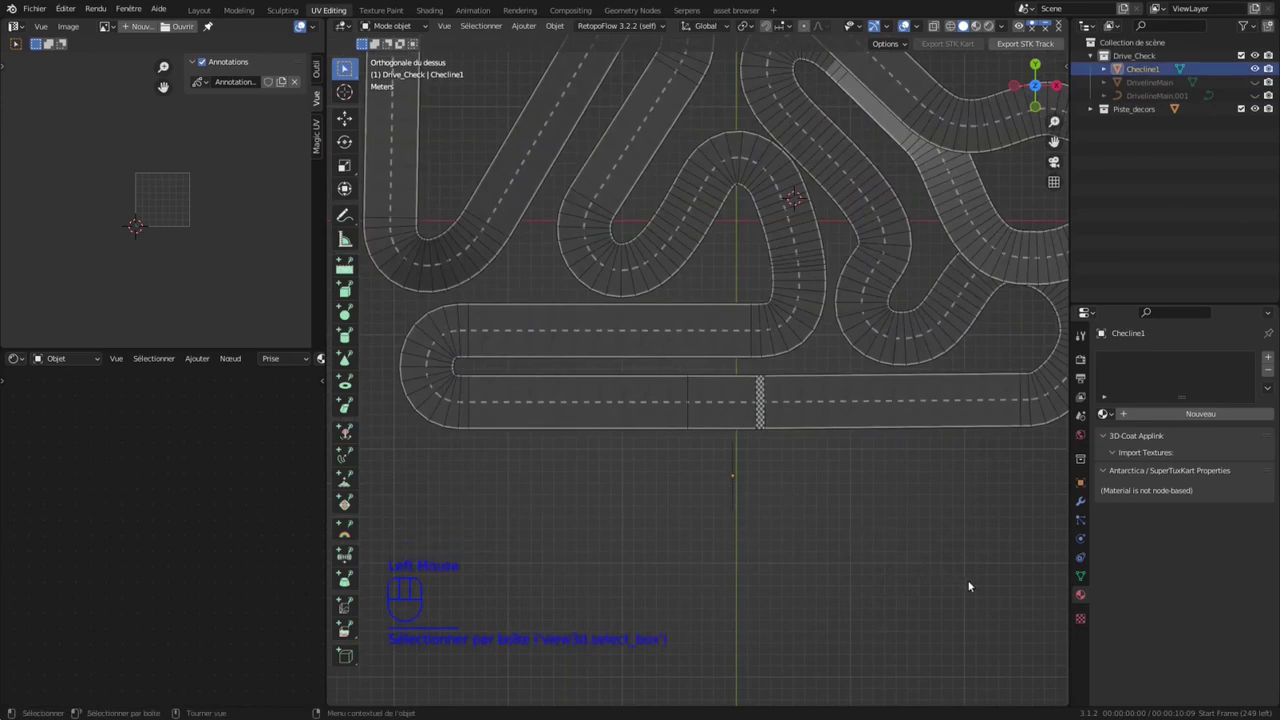
key("g")
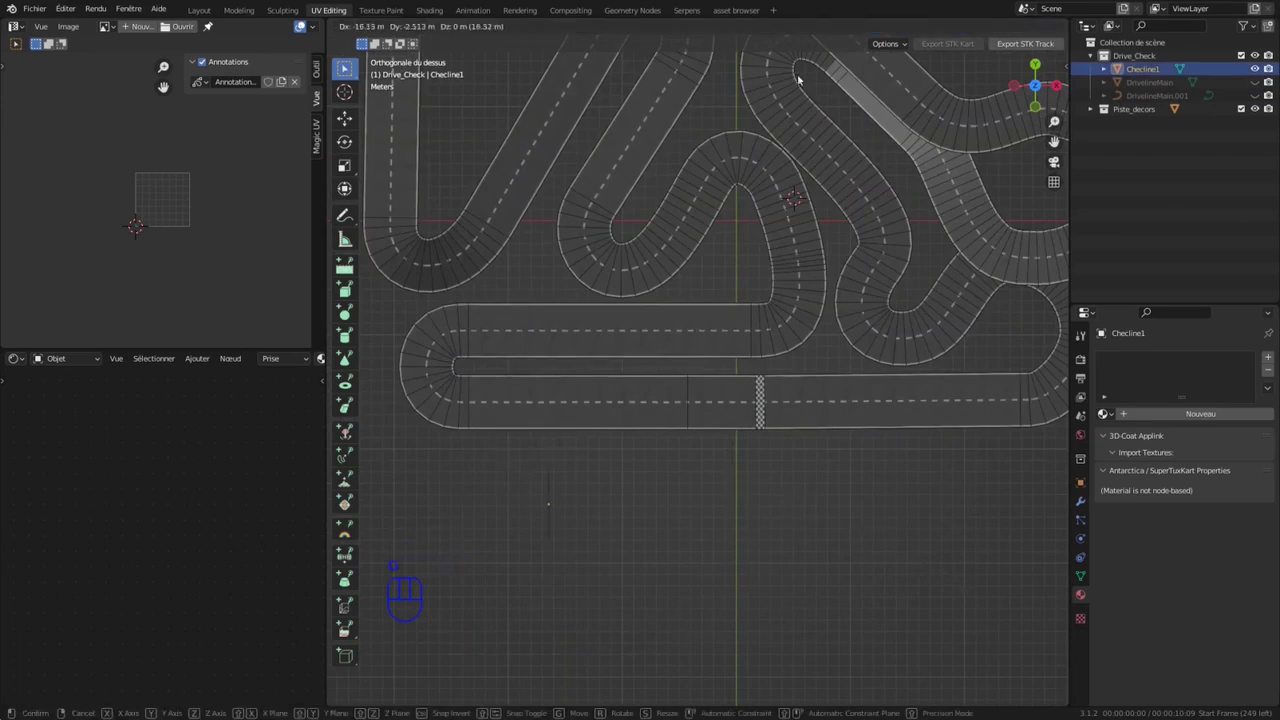
left_click(798, 73)
Step: Enable snapping and move Checline1 about -10.5 m in X and 9 m in Y onto the hairpin west of the start line
left_click(784, 27)
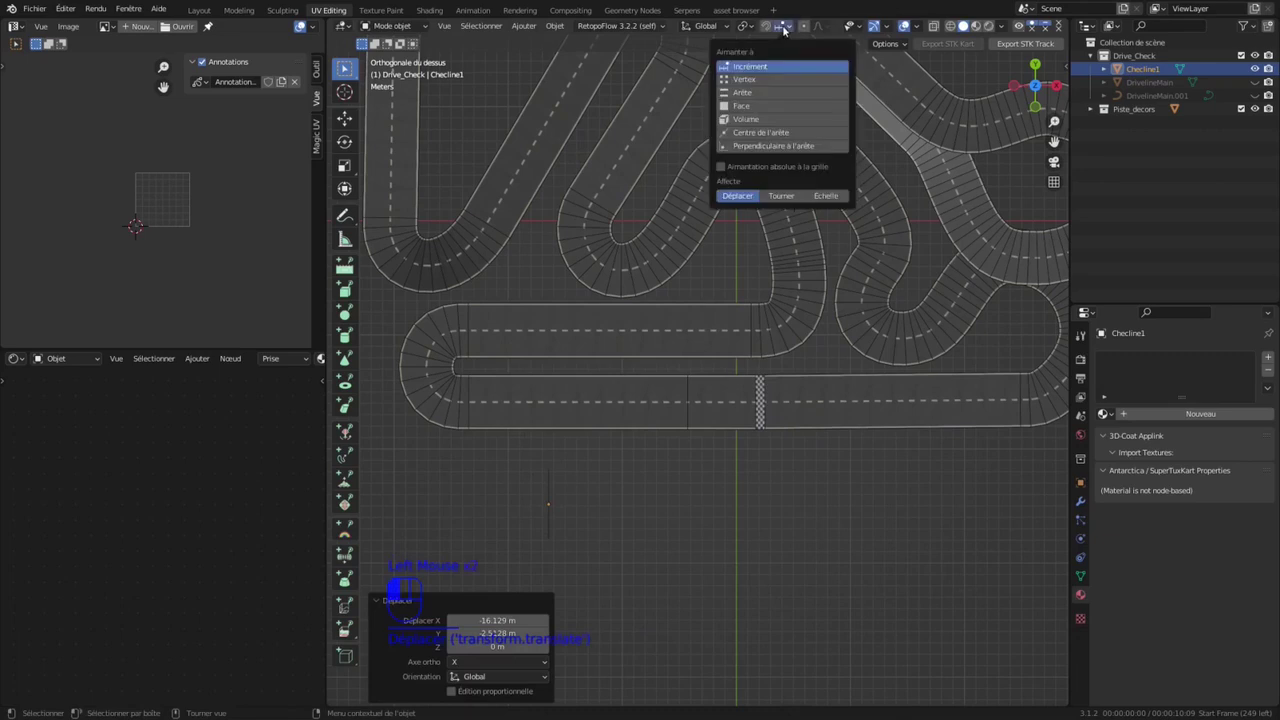
left_click(750, 88)
scroll(403, 351, "up", 2)
middle_click_drag(403, 351, 701, 405, "shift")
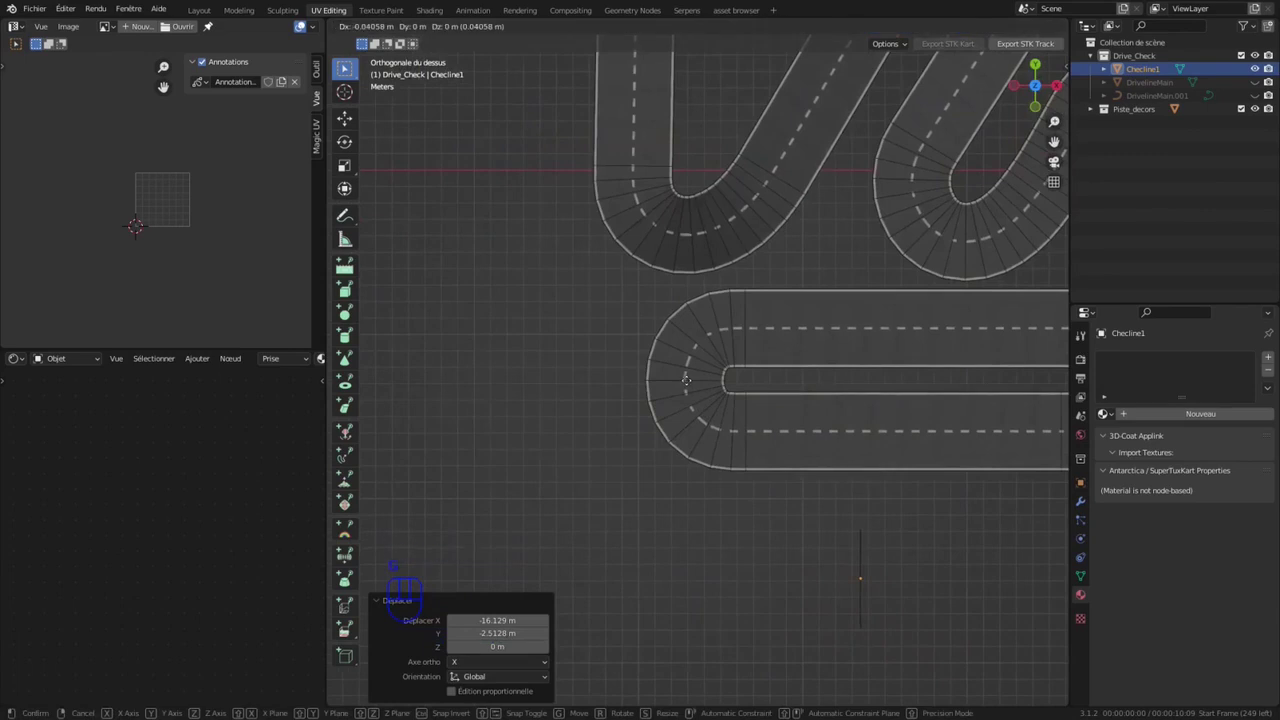
left_click(767, 27)
key("g")
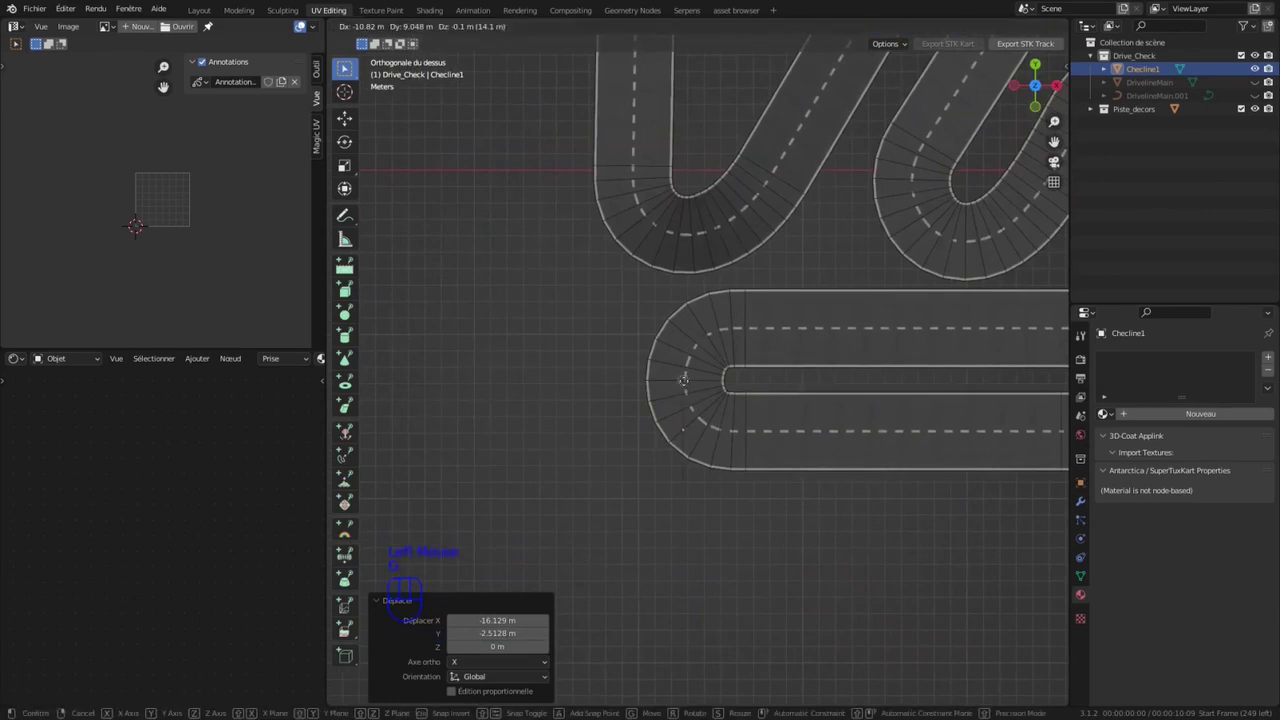
left_click(688, 378)
Step: With snapping set to Face, move Checline1 about 3 m in Y on the hairpin and rotate it 90° about Z
left_click(804, 27)
left_click(750, 105)
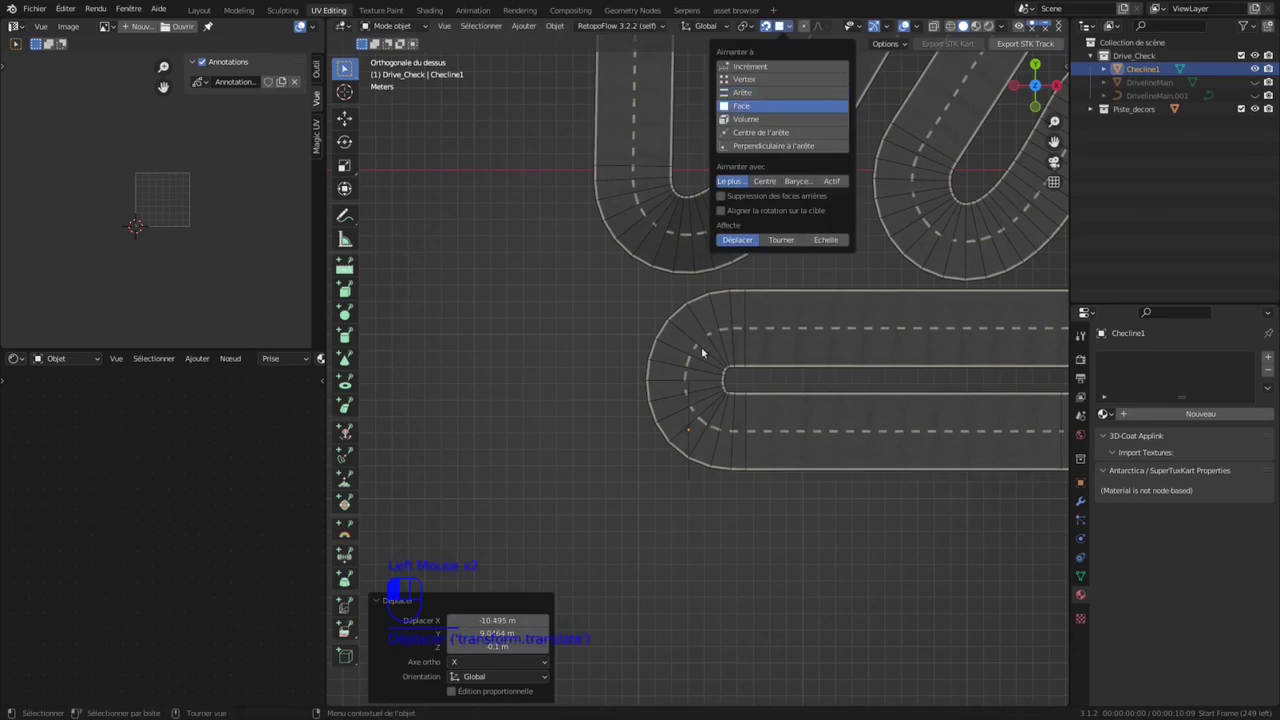
key("g")
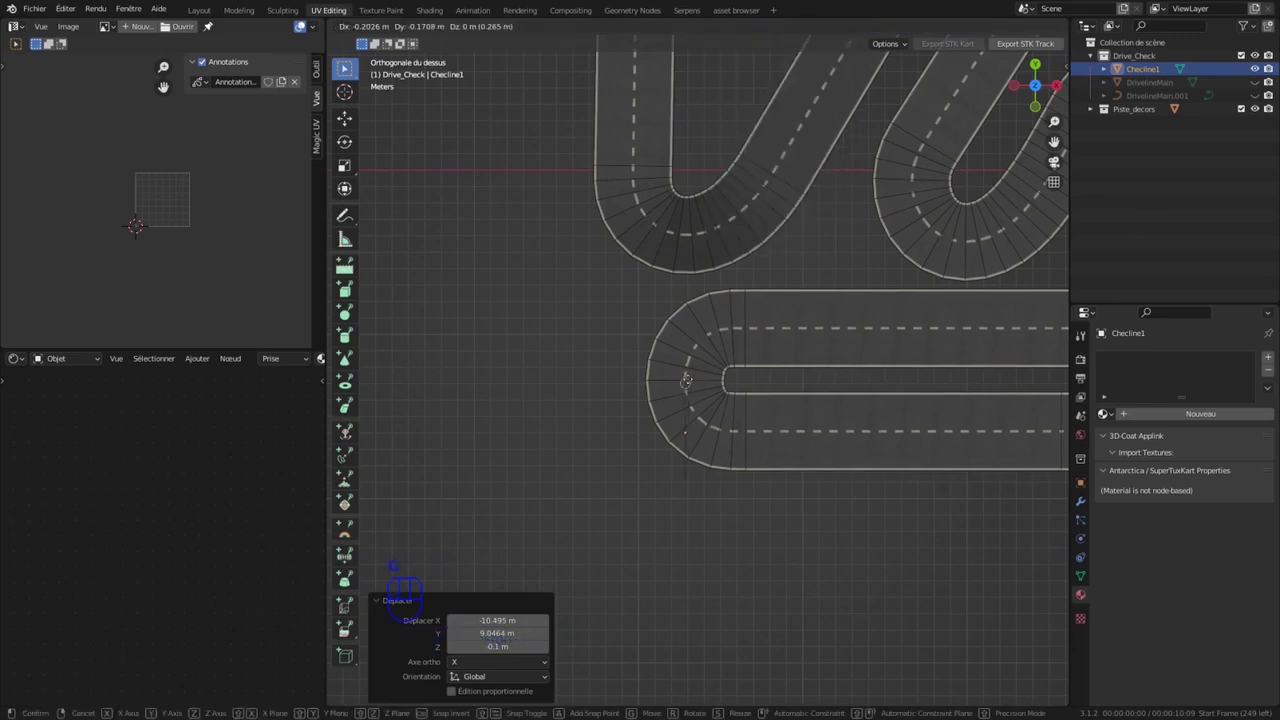
left_click(686, 329)
key("r")
key("9")
key("0")
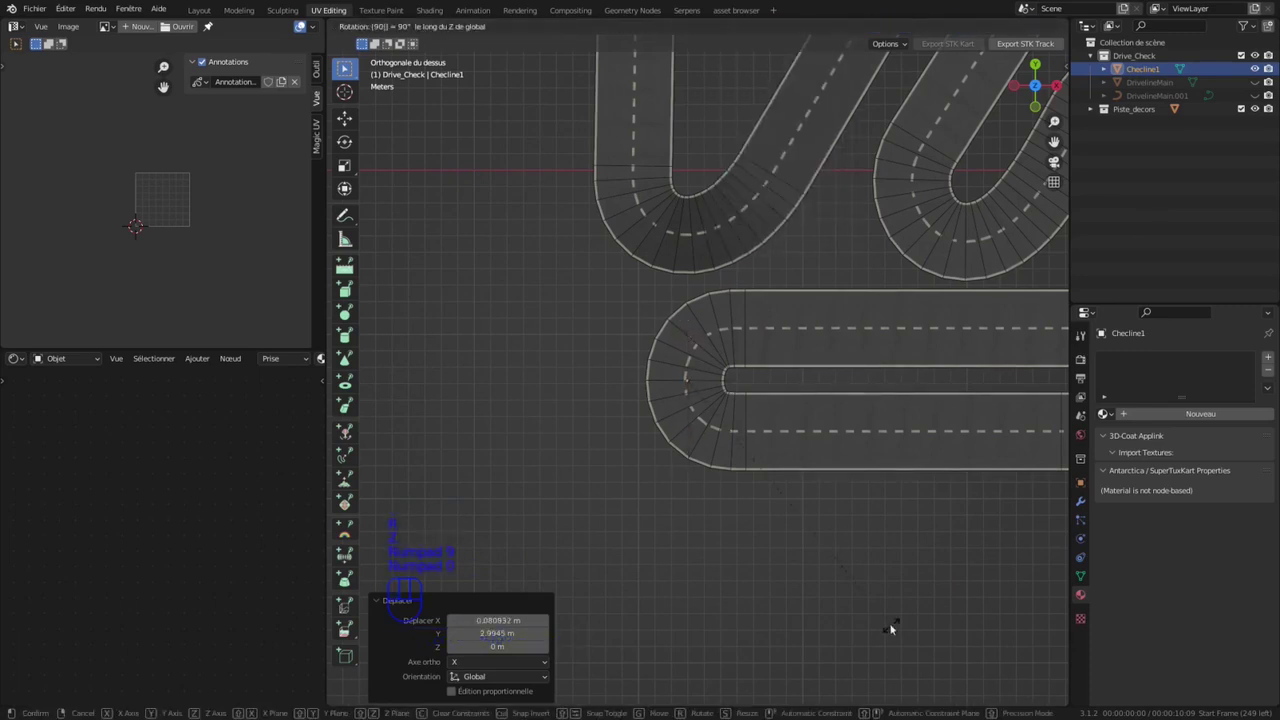
key("KP_Enter")
Step: Duplicate Checline1 about 29.2 m in X onto the bend ending the second straight, and rotate the copy about 41.5° across the road
scroll(749, 432, "down", 2)
middle_click_drag(749, 432, 729, 443, "shift")
scroll(740, 428, "up", 2)
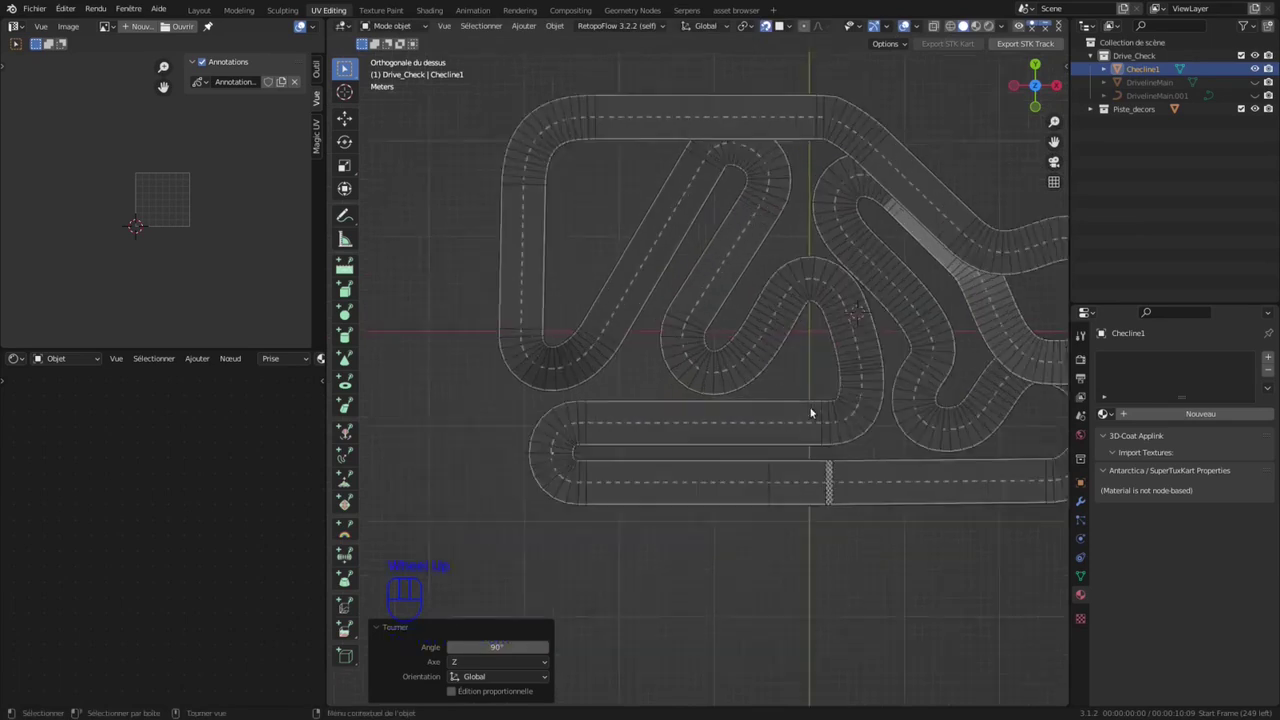
key("shift+d")
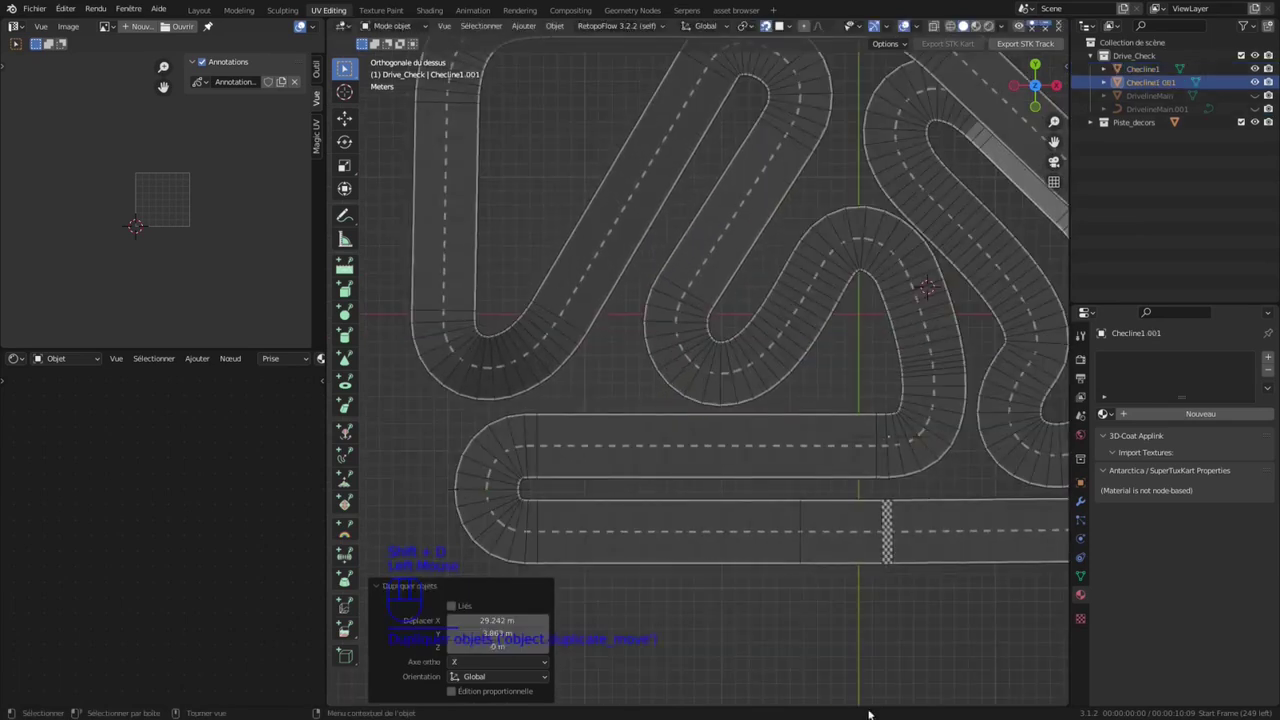
left_click(867, 660)
key("r")
left_click(848, 652)
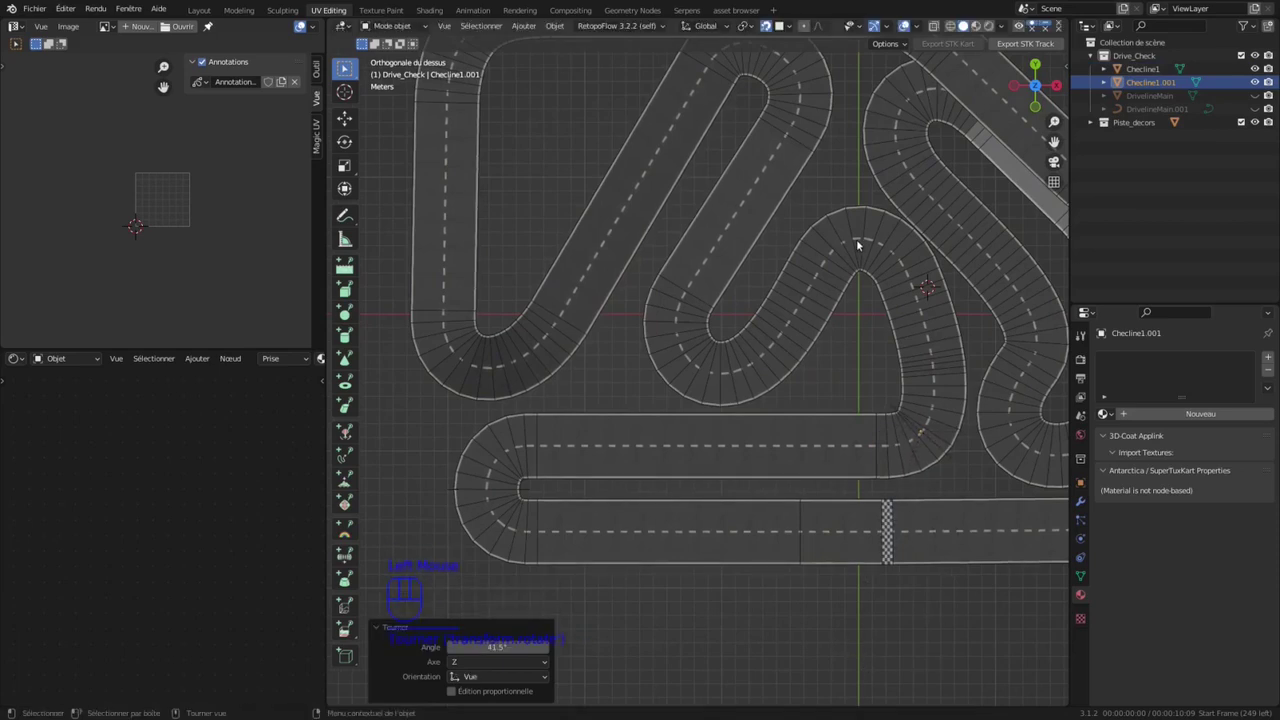
Step: Duplicate the checkline onto the peak of the next bend near X 0 and rotate the copy to span the road
key("shift+d")
left_click(952, 657)
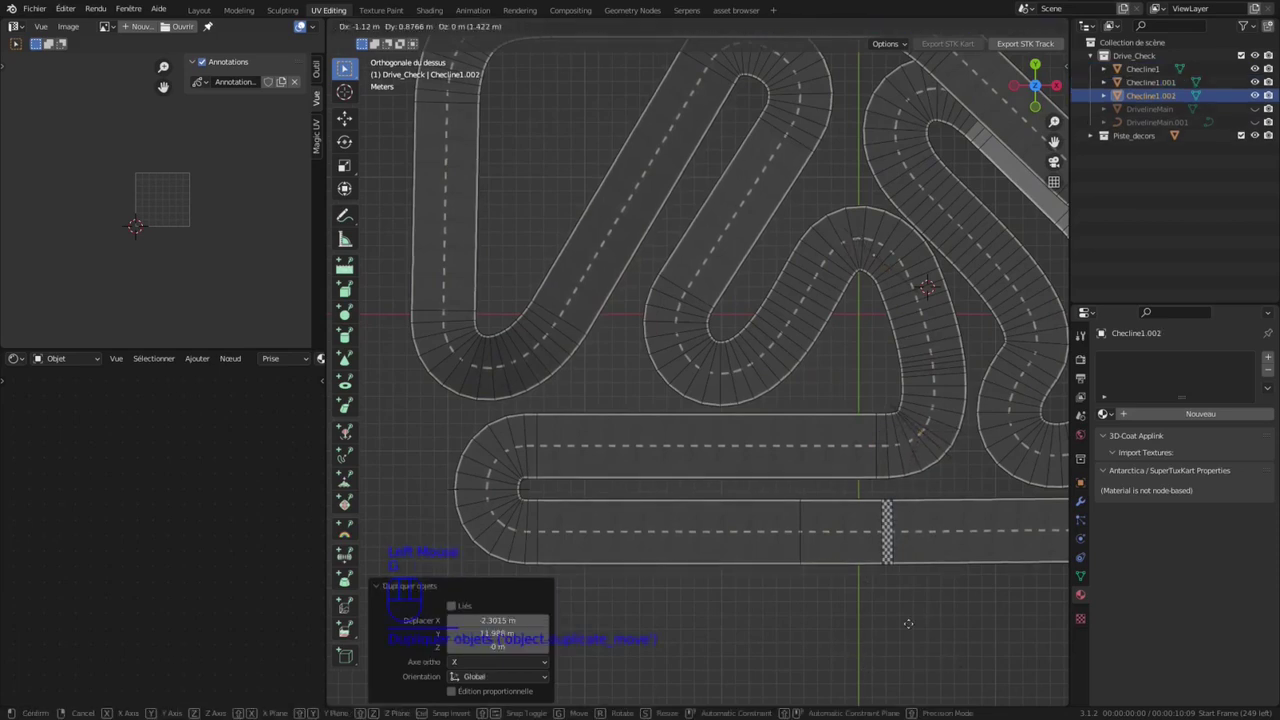
key("r")
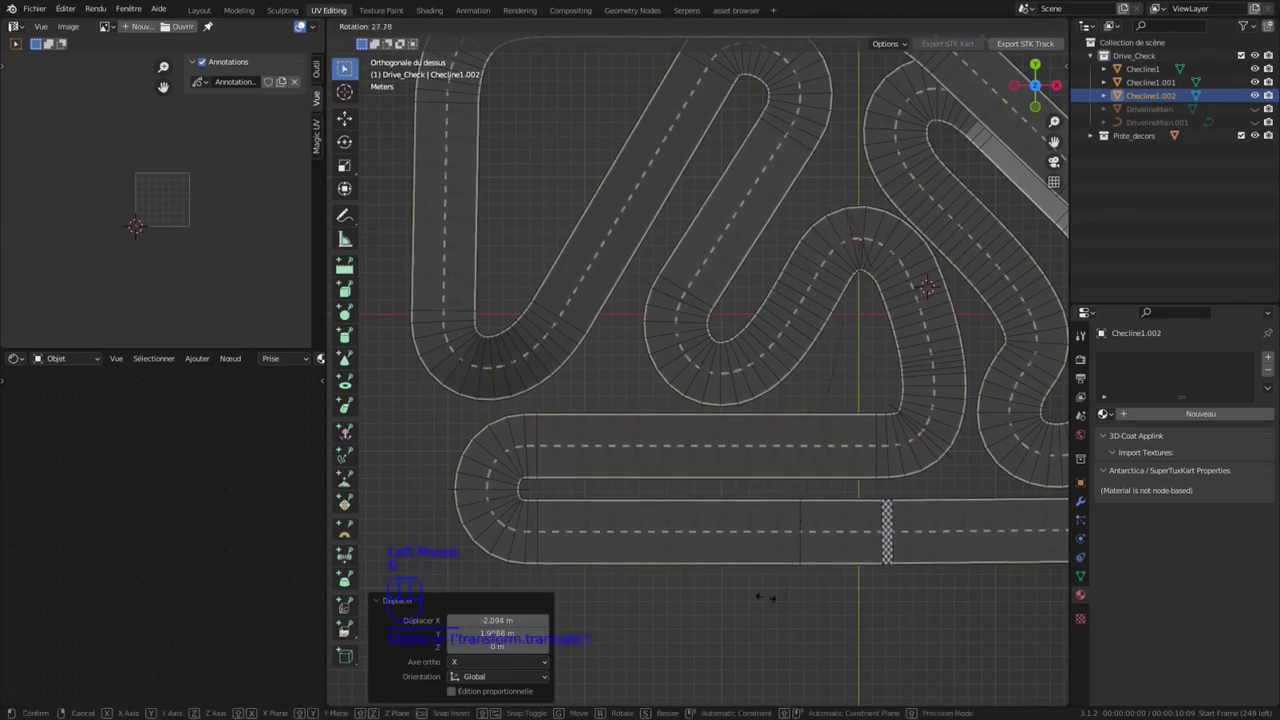
left_click(698, 371)
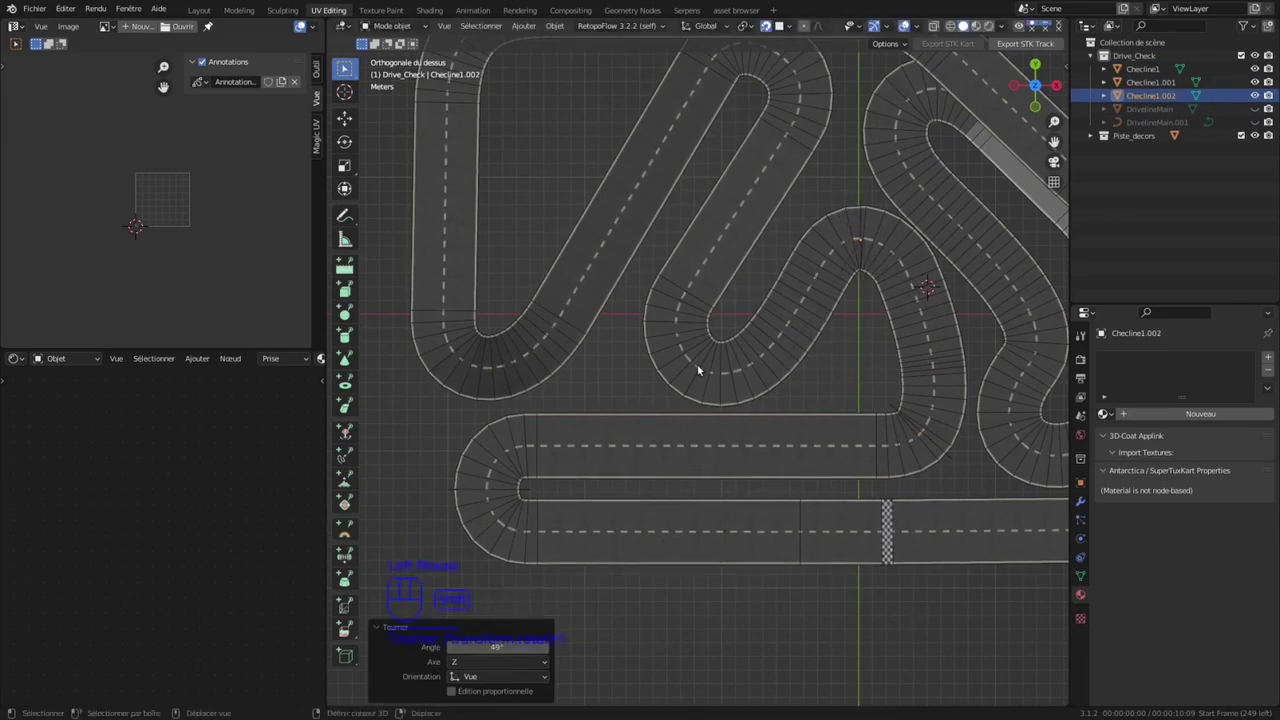
Step: Duplicate the checkline about -11.9 m in X and -6.2 m in Y onto the next lower bend, rotating the copy about 33.8°
key("shift+d")
left_click(920, 563)
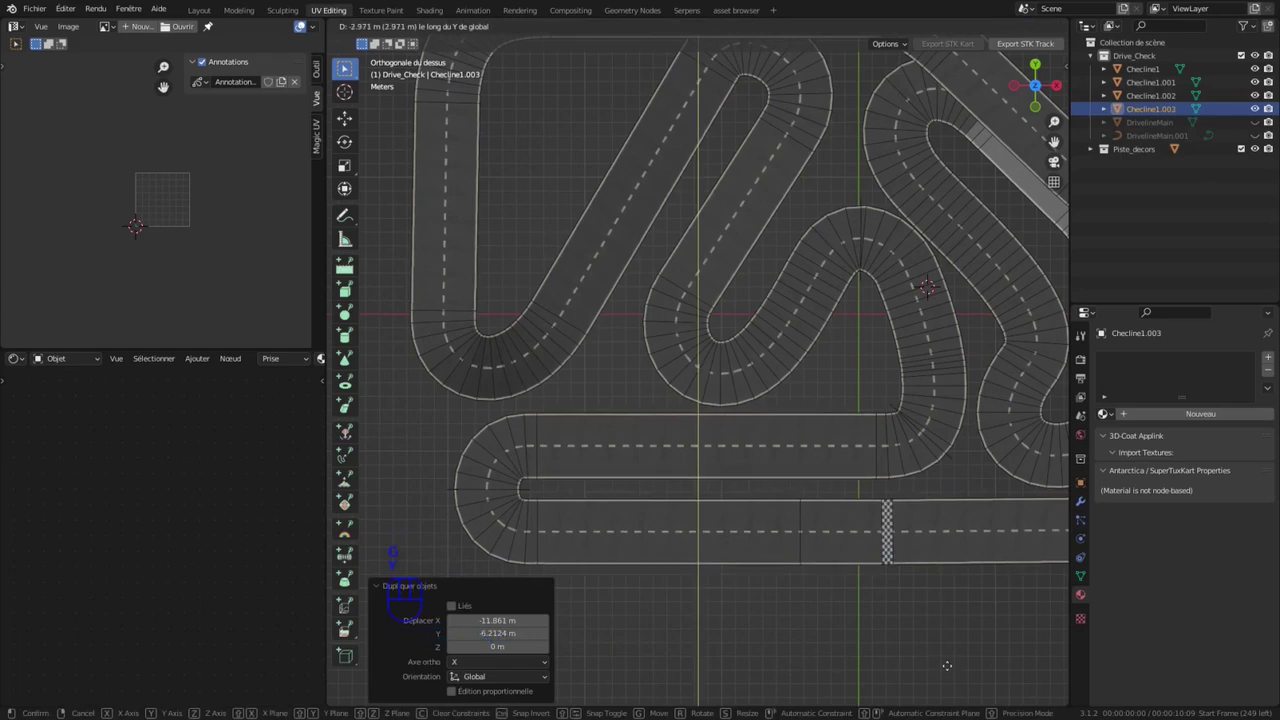
left_click(958, 668)
key("r")
left_click(726, 674)
Step: Duplicate the checkline about 3.8 m in X and 20.2 m in Y, and adjust the copy's position on the upper hairpin
scroll(769, 228, "down", 1)
middle_click_drag(750, 239, 746, 295, "shift")
key("shift+d")
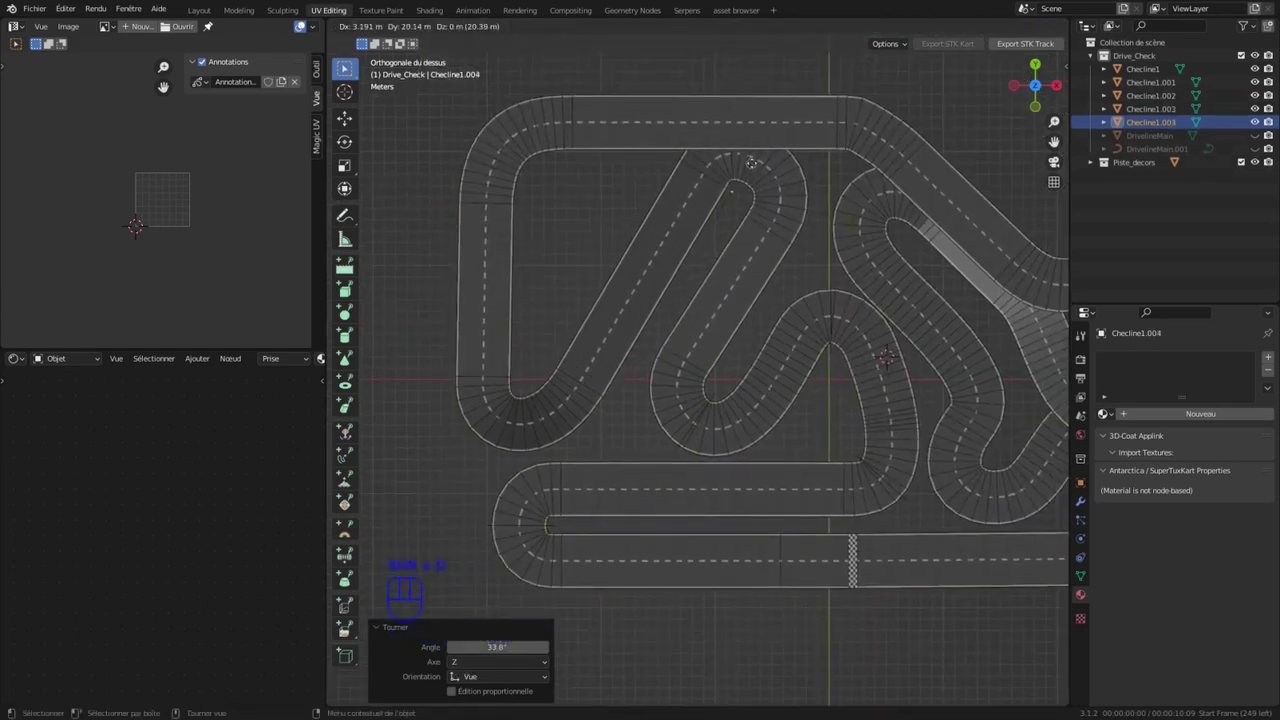
left_click(695, 295)
key("g")
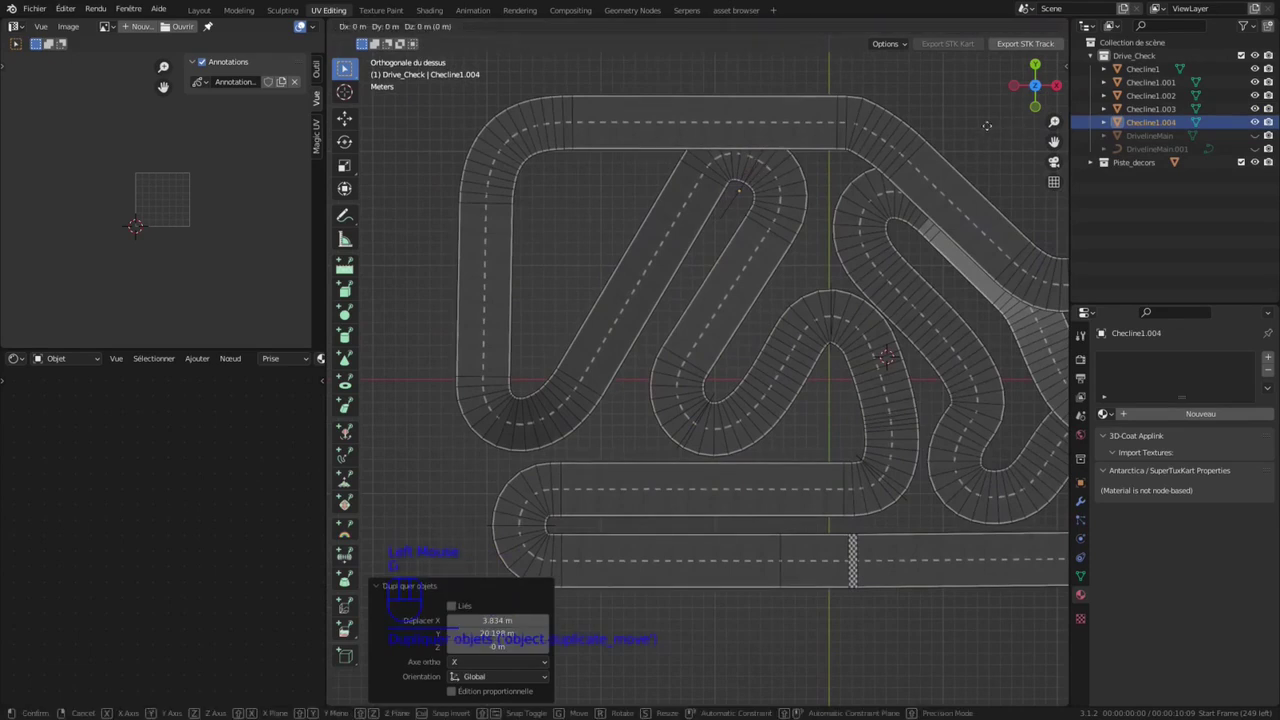
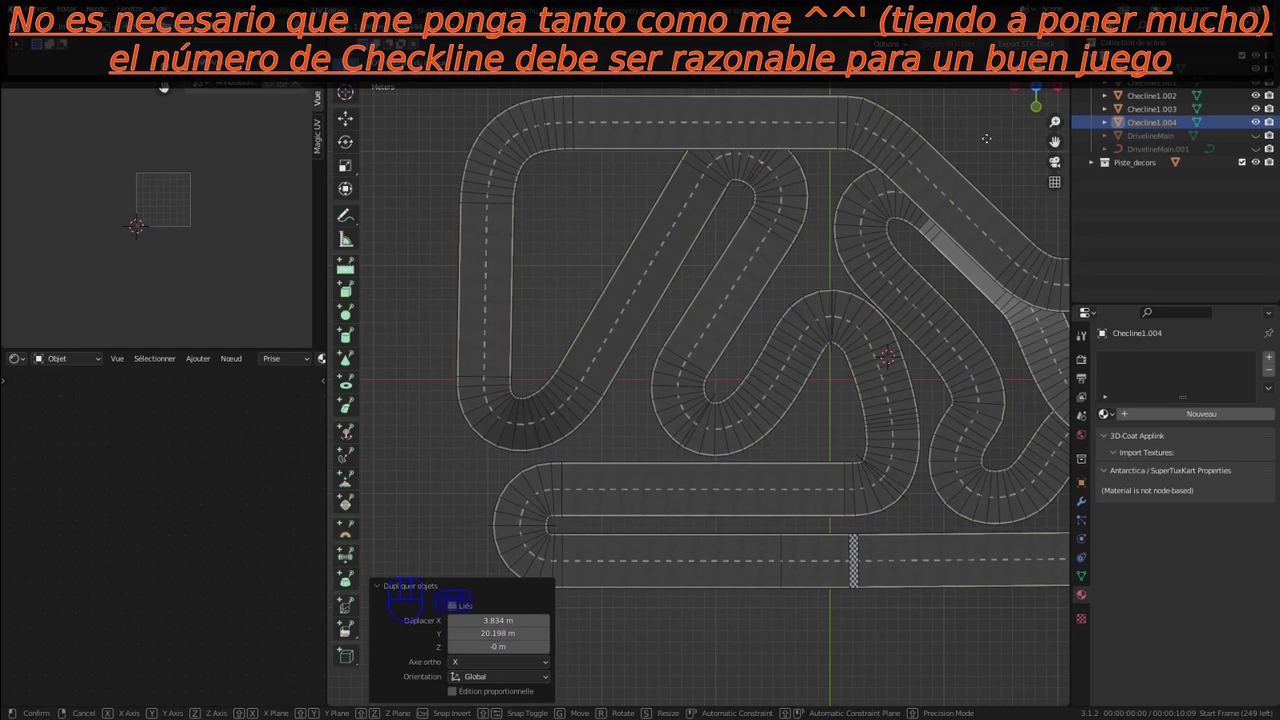
left_click(480, 386)
Step: Duplicate the checkline onto the exit of the lower-left bend and set the copy's Z rotation to 90°
key("shift+d")
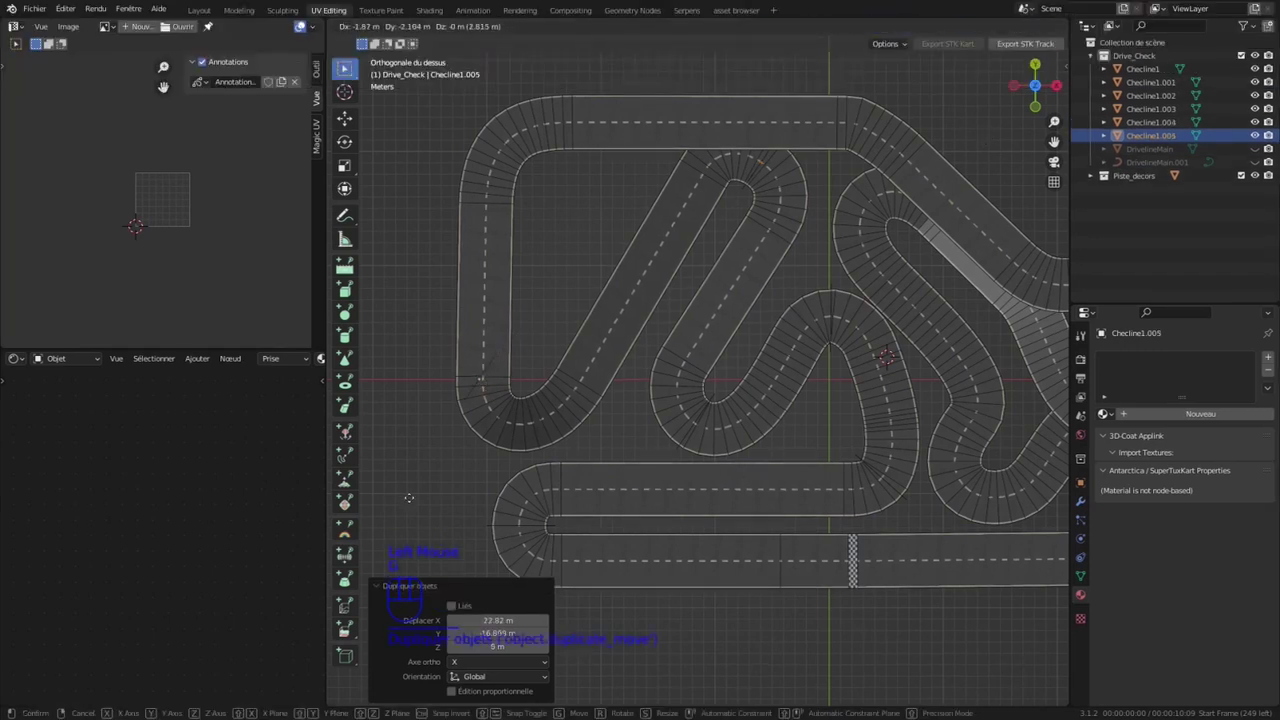
left_click(411, 498, "shift")
key("r")
left_click(393, 370)
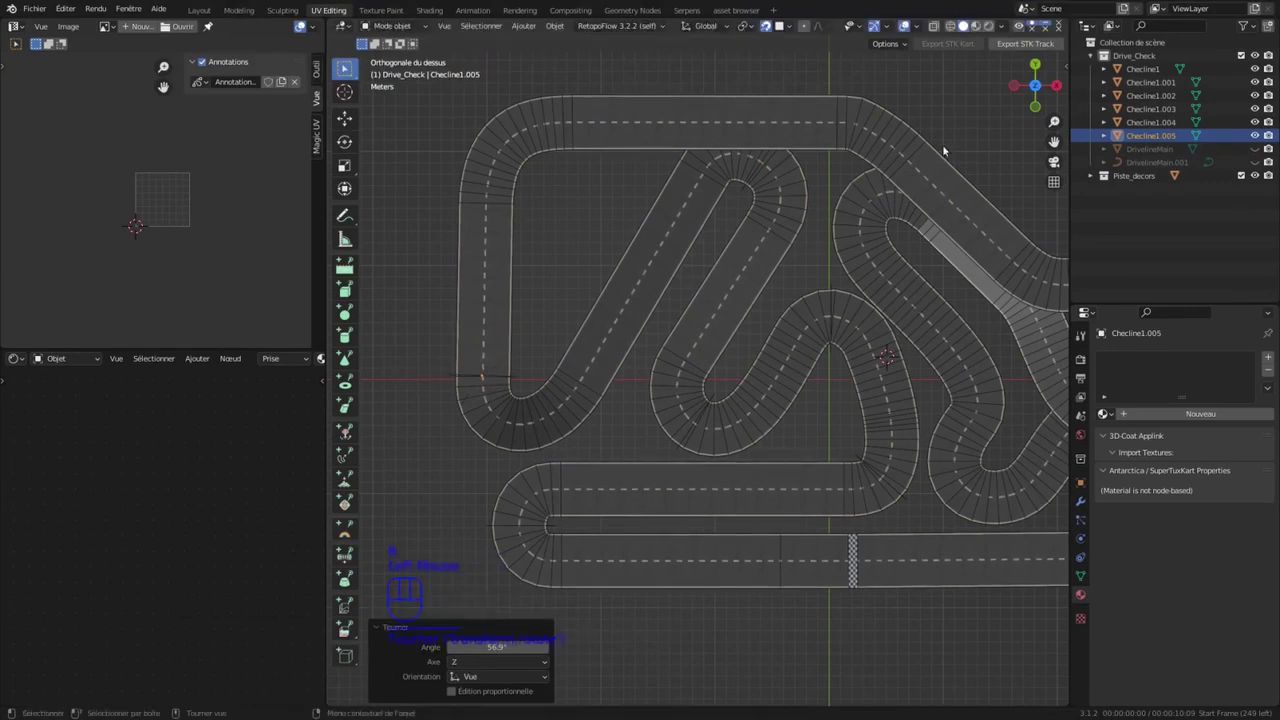
key("n")
left_click(1000, 177)
type("90")
key("Return")
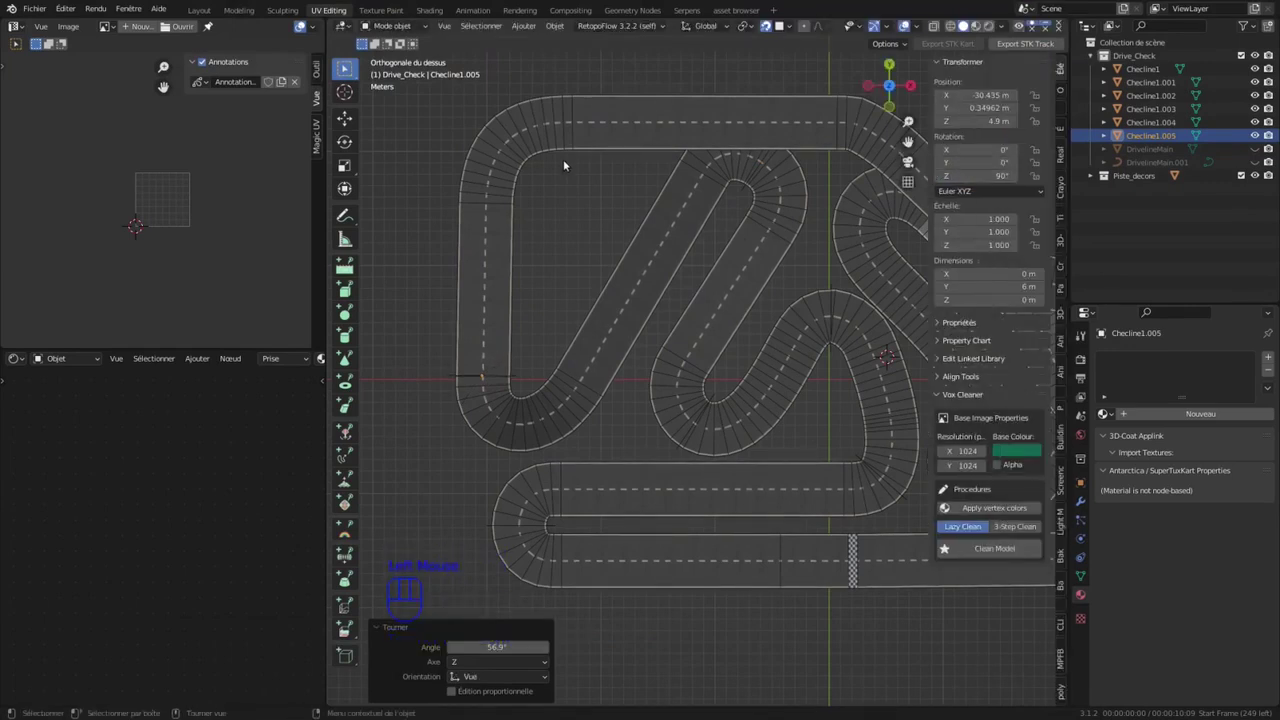
Step: Duplicate the checkline onto the upper-left corner near X -27.9 m, Y 20.9 m, and rotate the copy to about 41.7° in Z
middle_click_drag(516, 145, 463, 227, "shift")
left_click(463, 227)
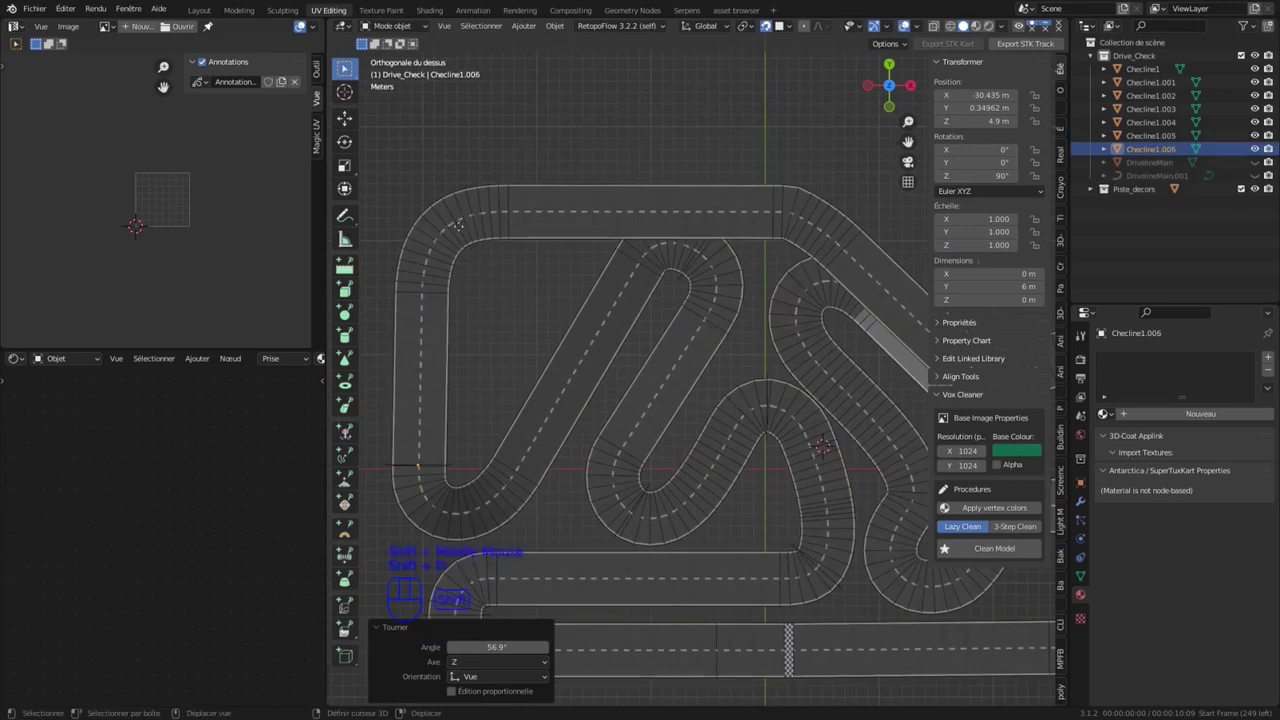
key("shift+d")
left_click(509, 290)
key("r")
left_click(804, 219)
key("shift+r")
key("ctrl+z")
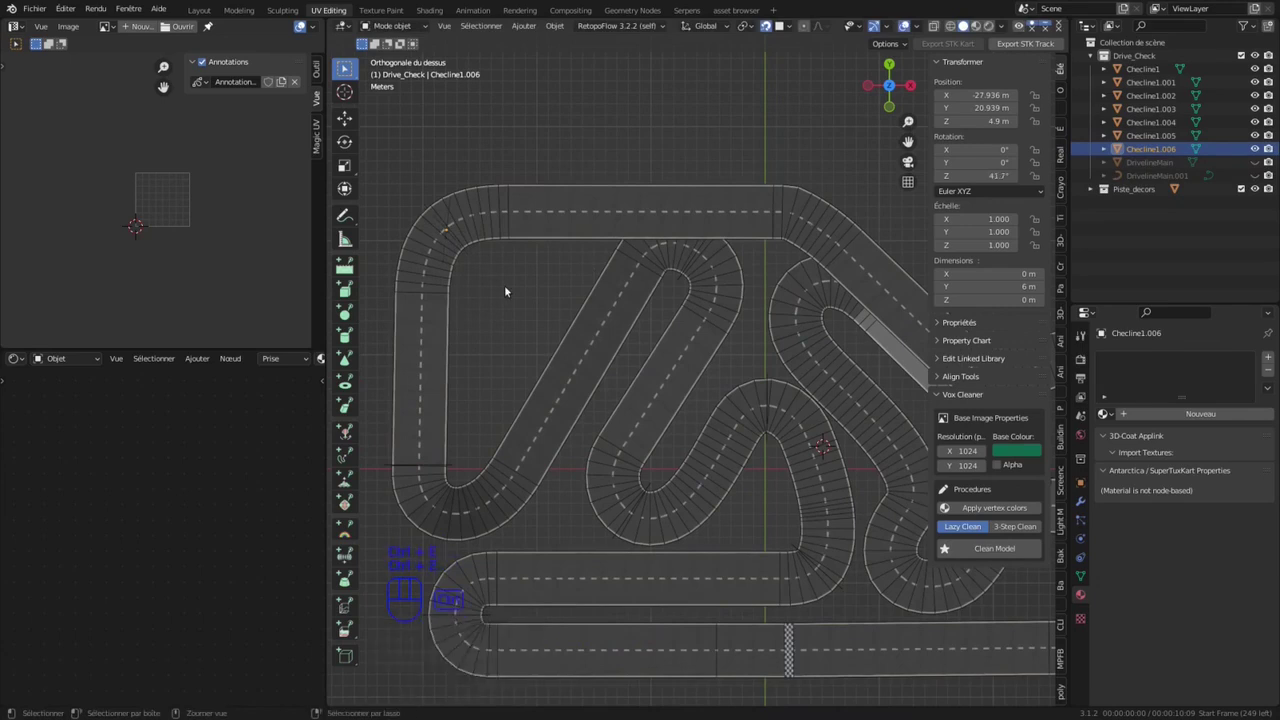
Step: Duplicate the checkline onto the bend ending the top straight near X 4.8 m, Y 20.9 m, rotating the copy to about -36.3° in Z
key("shift+d")
left_click(812, 125)
key("g")
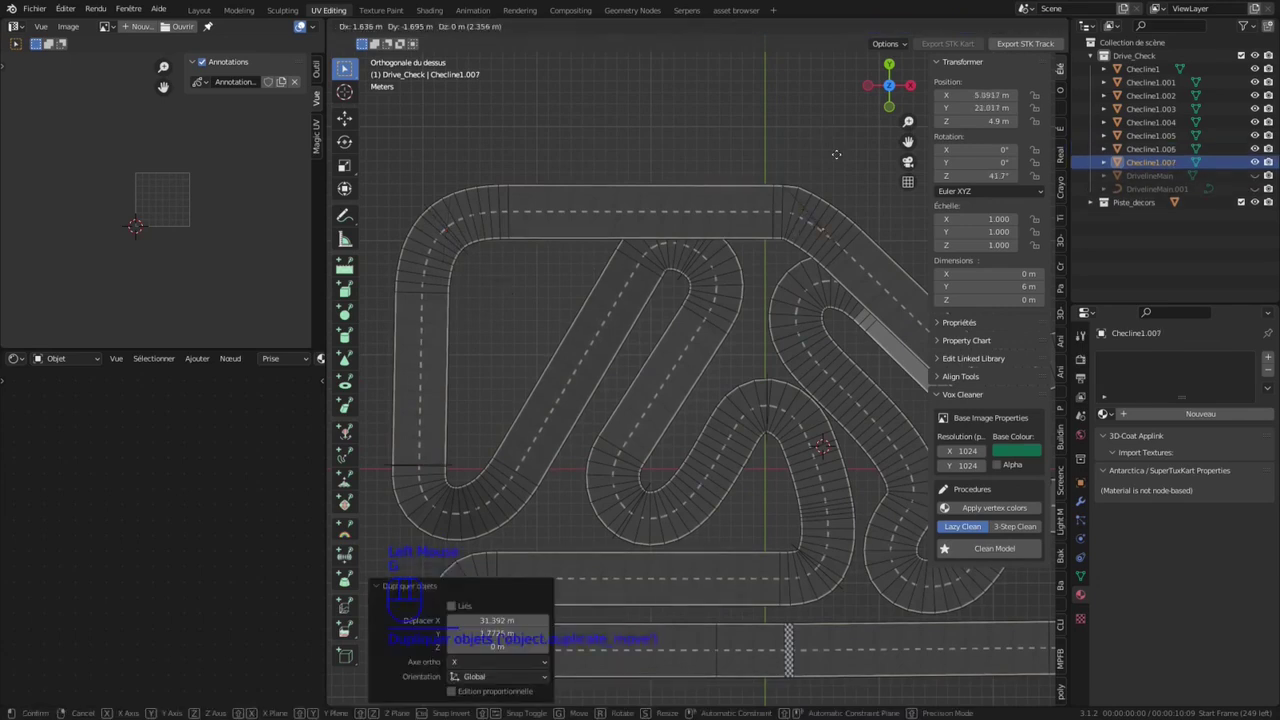
left_click(845, 153)
key("r")
left_click(897, 249)
Step: Duplicate the checkline onto the entrance of the eastern loop, placing the copy near X 17.9 m, Y 9 m
middle_click_drag(829, 429, 605, 315)
key("KP_7")
scroll(766, 408, "down", 2)
middle_click_drag(765, 416, 609, 351, "shift")
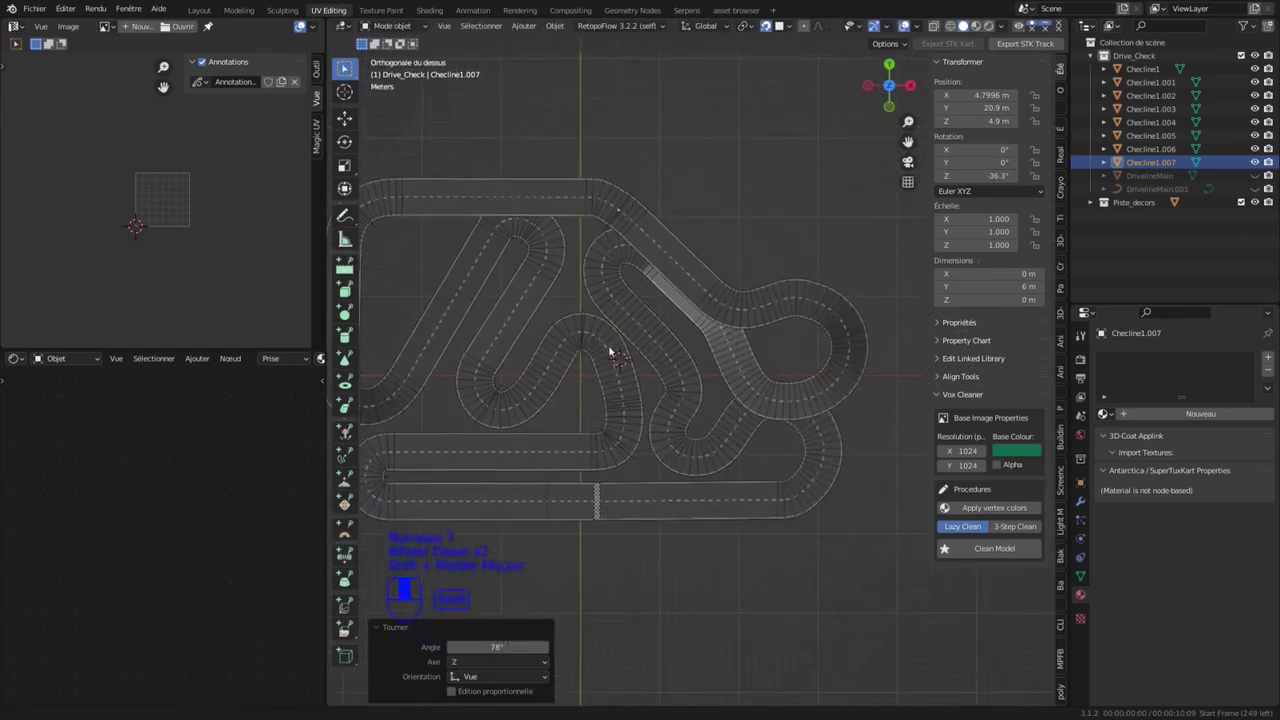
key("shift+d")
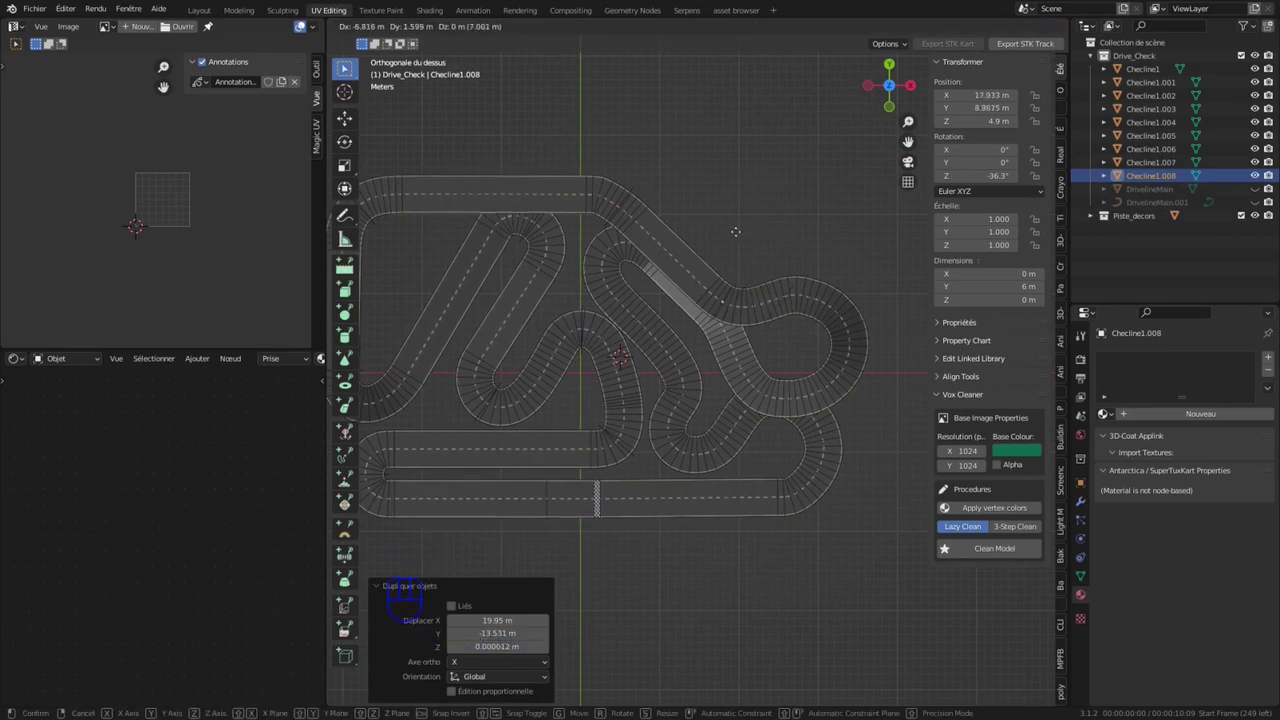
left_click(838, 345)
Step: Duplicate the checkline onto the far side of the eastern loop near X 33.1 m, Y 0.8 m, rotating the copy to -117° in Z
key("shift+d")
left_click(851, 523)
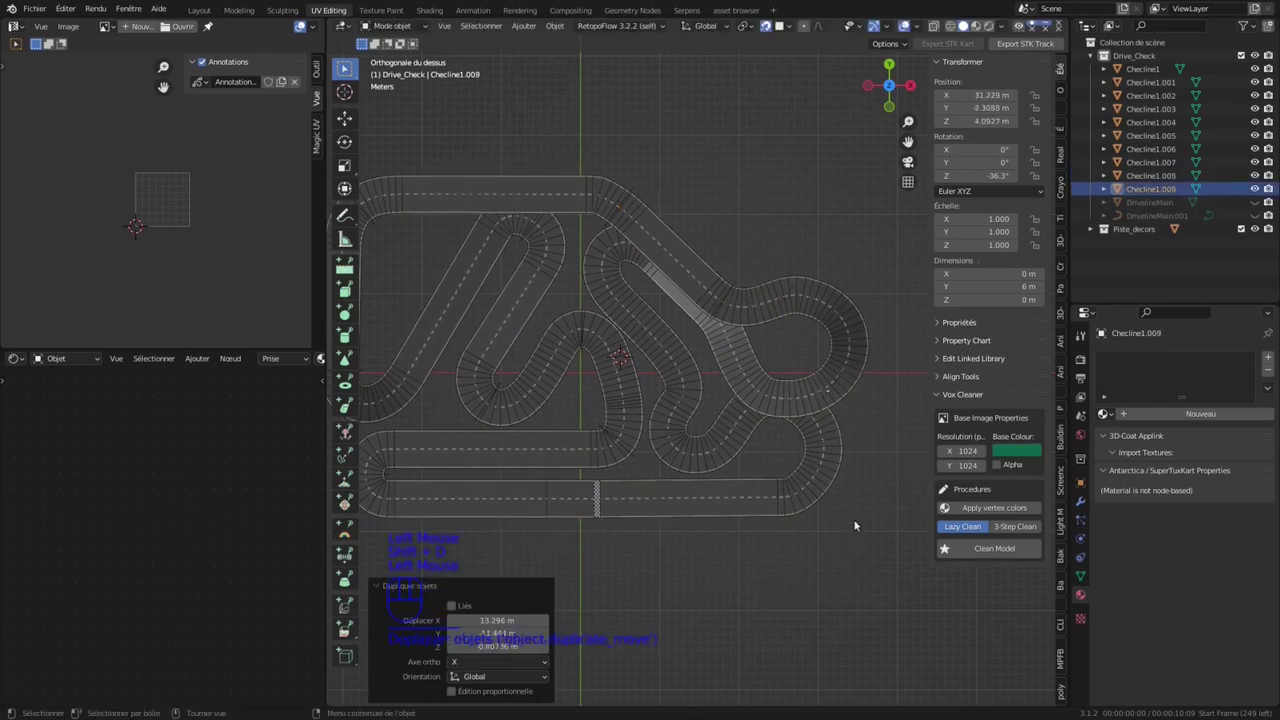
key("g")
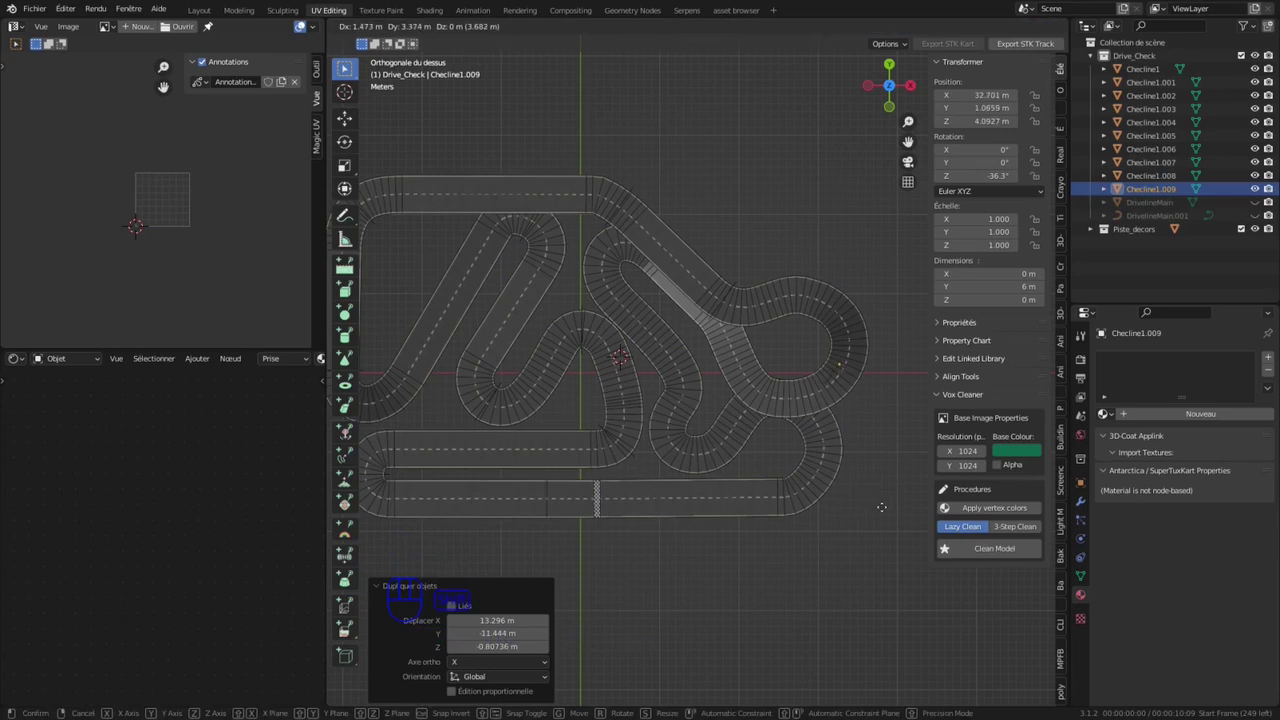
left_click(911, 520, "shift")
key("r")
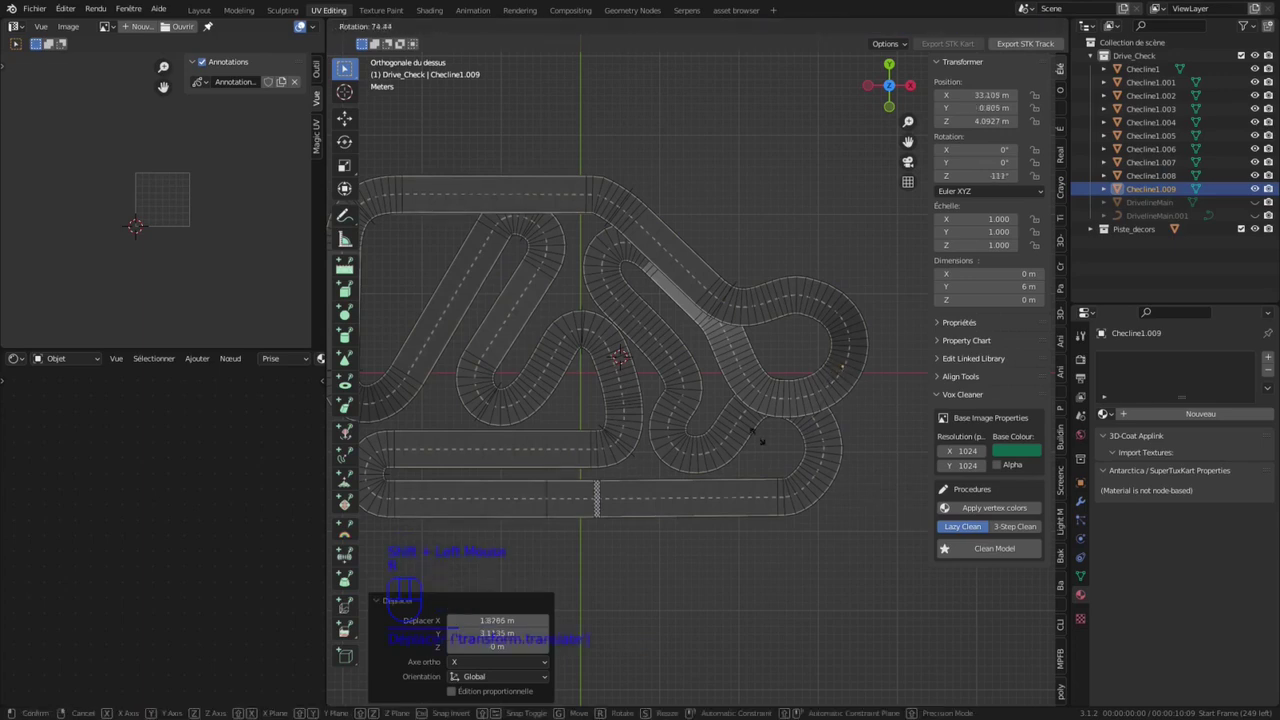
left_click(750, 365)
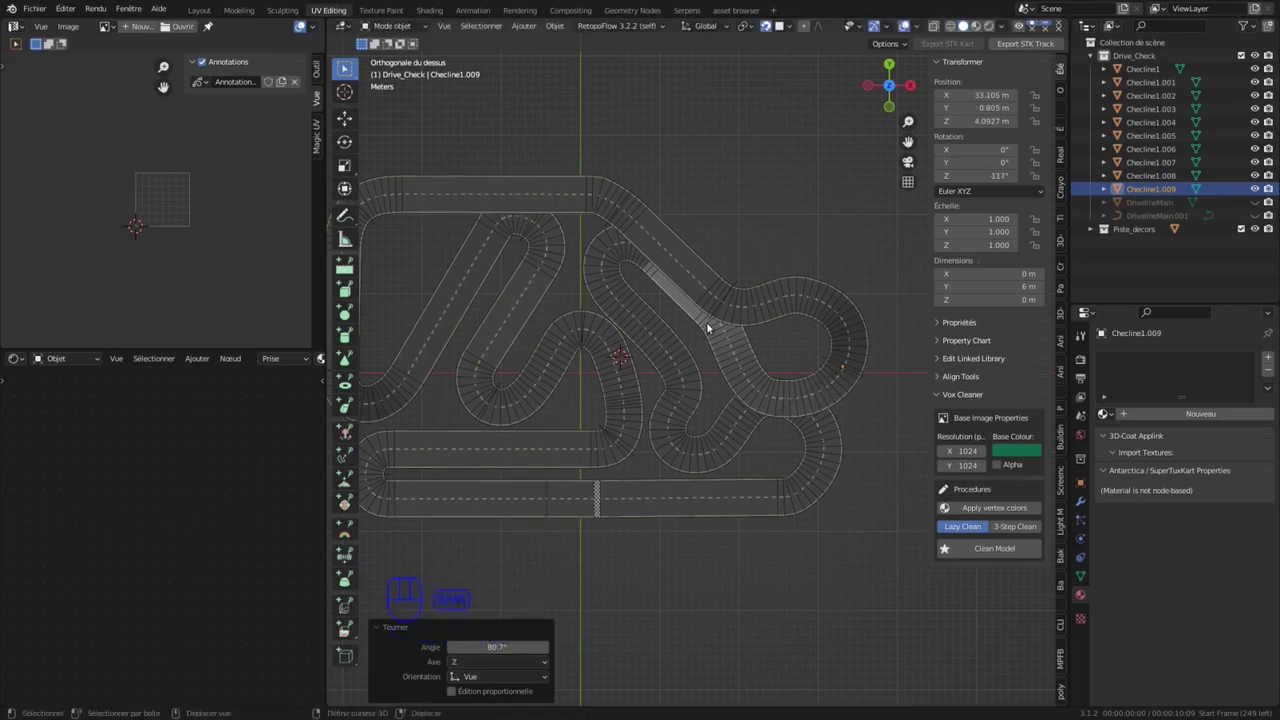
Step: Duplicate the selected checkline onto the lower end of the steep connecting ramp, about X 17.3 m, Y 6.7 m, and rotate it about 62°
key("shift+d")
left_click(806, 271)
scroll(806, 271, "up", 2)
scroll(860, 335, "up", 2)
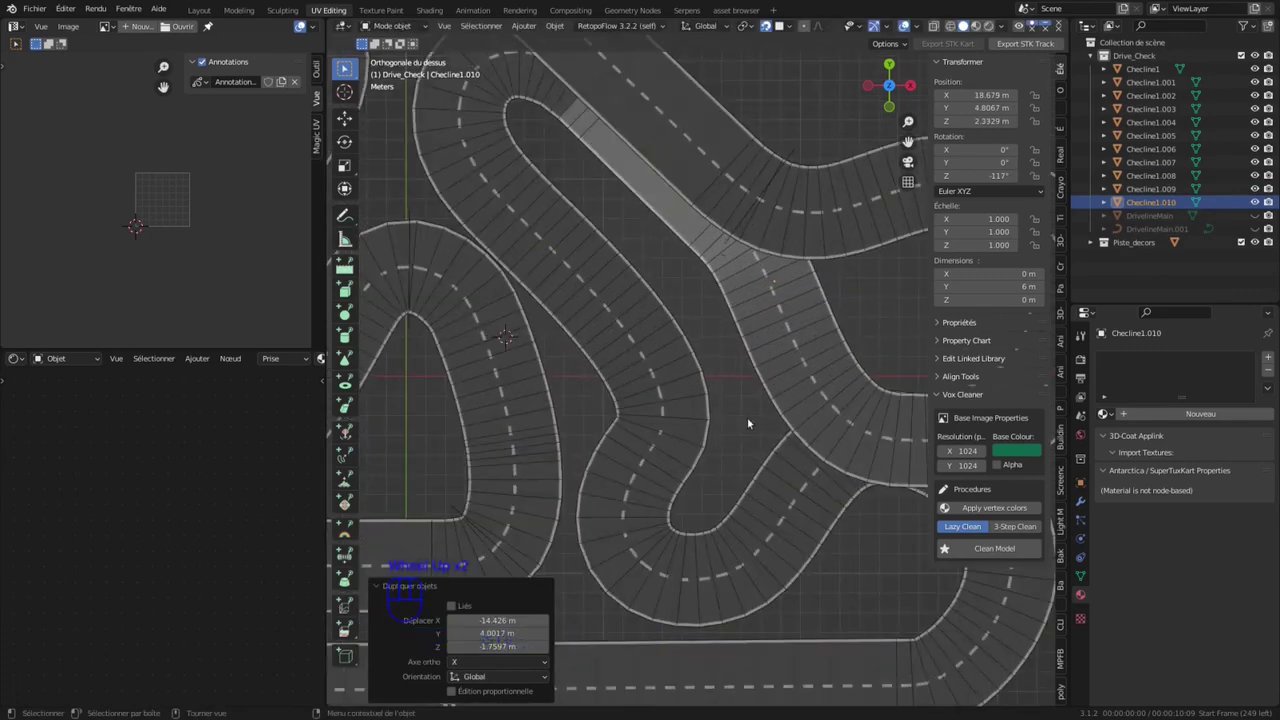
key("g")
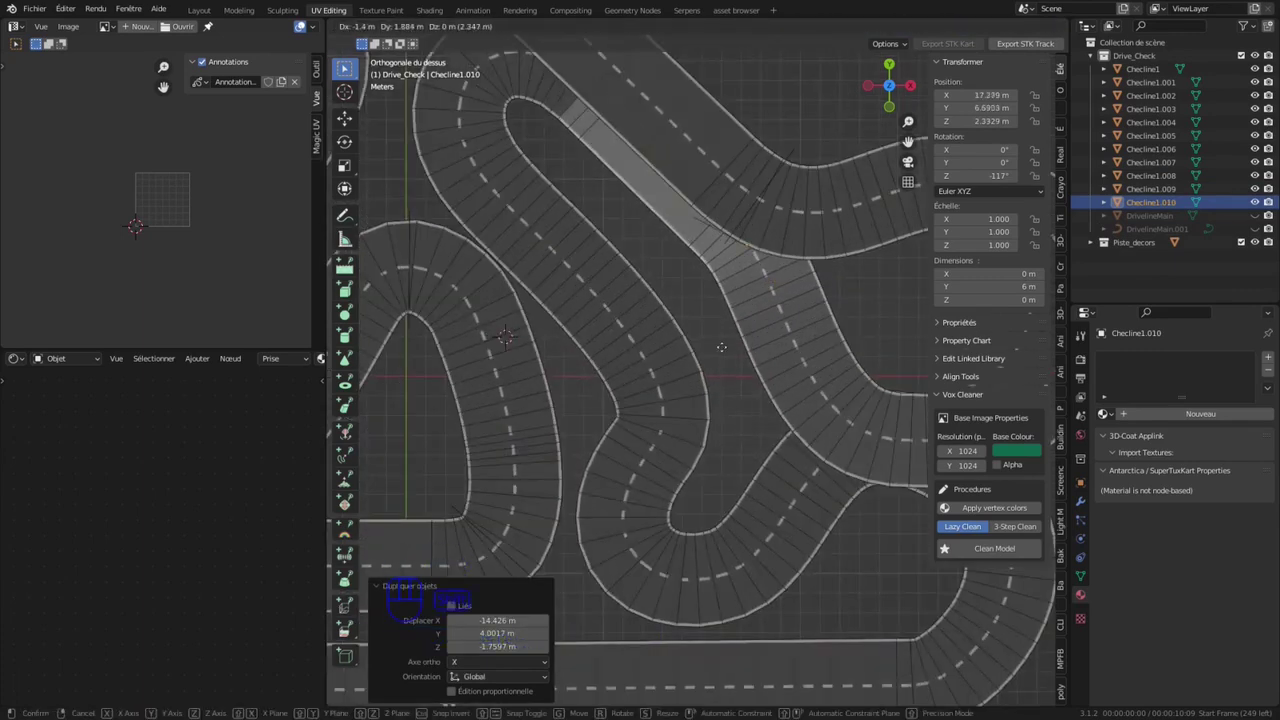
left_click(731, 362)
key("r")
left_click(890, 257)
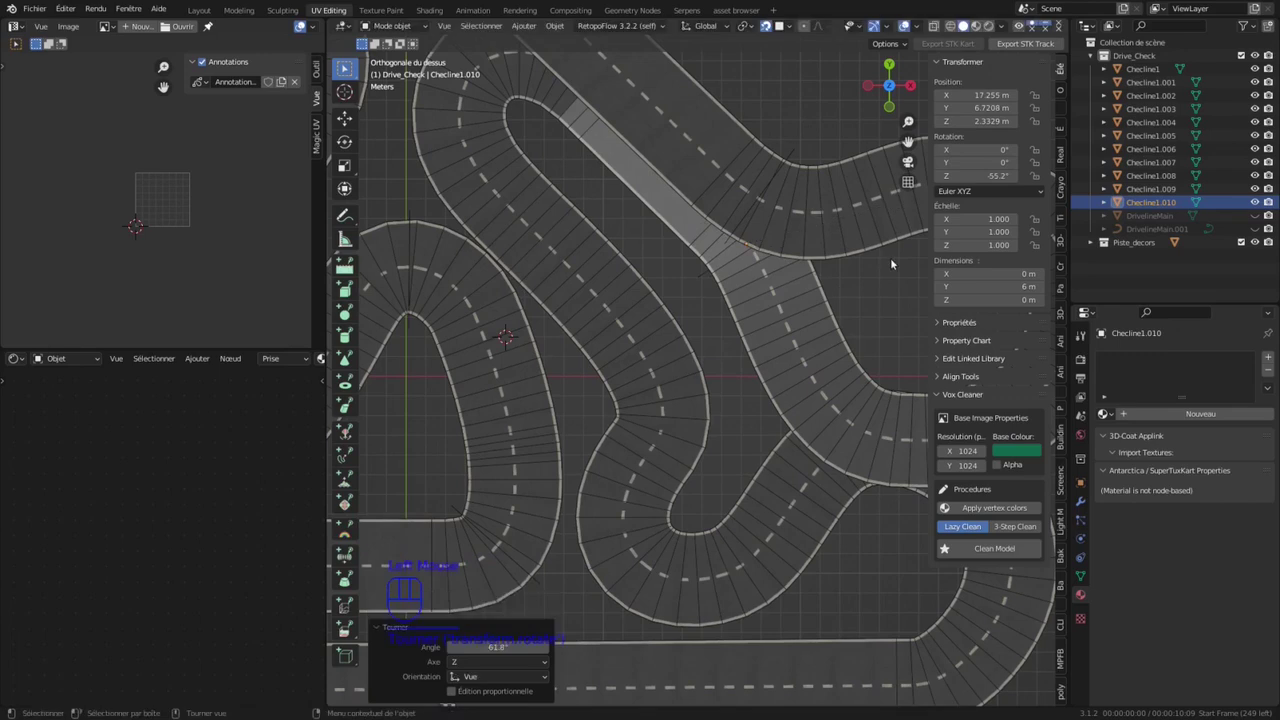
Step: Raise the new ramp checkline about 0.026 m along the Z axis
key("g")
key("z")
left_click(864, 311)
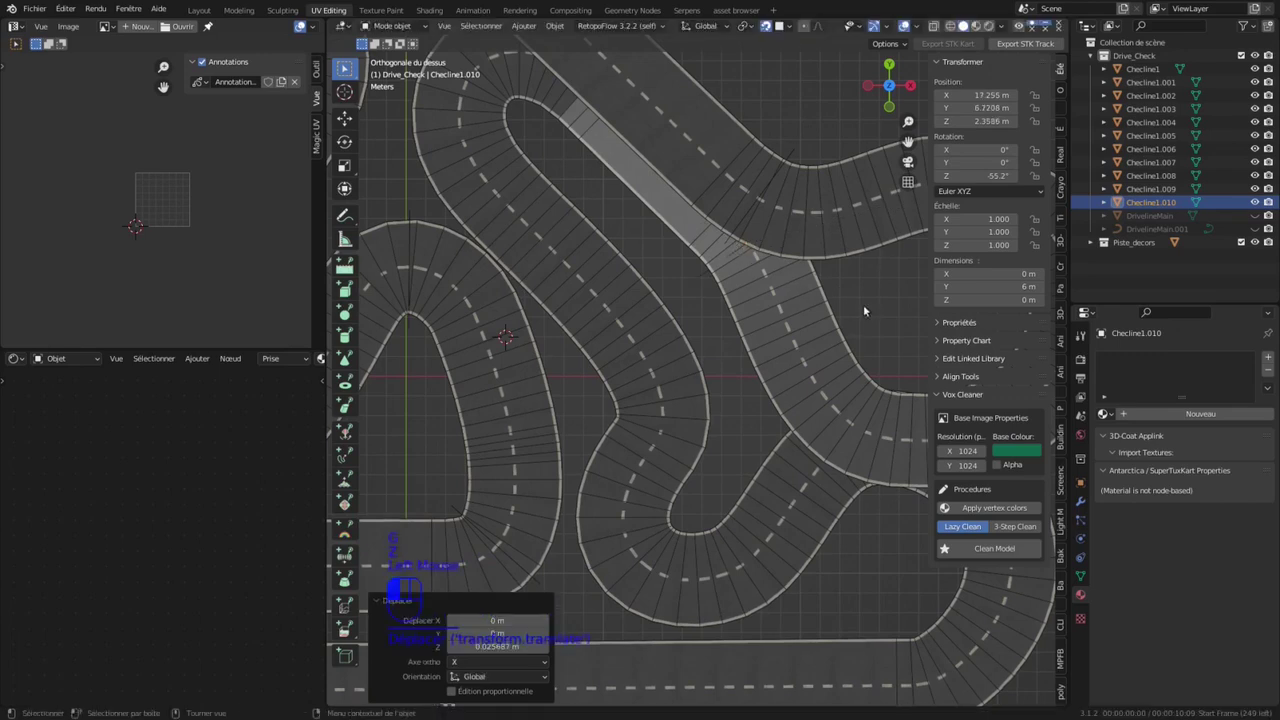
Step: Duplicate the checkline onto the hairpin at the ramp's upper end, about X 3.7 m, Y 15.5 m, and rotate it about 81°
middle_click_drag(564, 155, 663, 291, "shift")
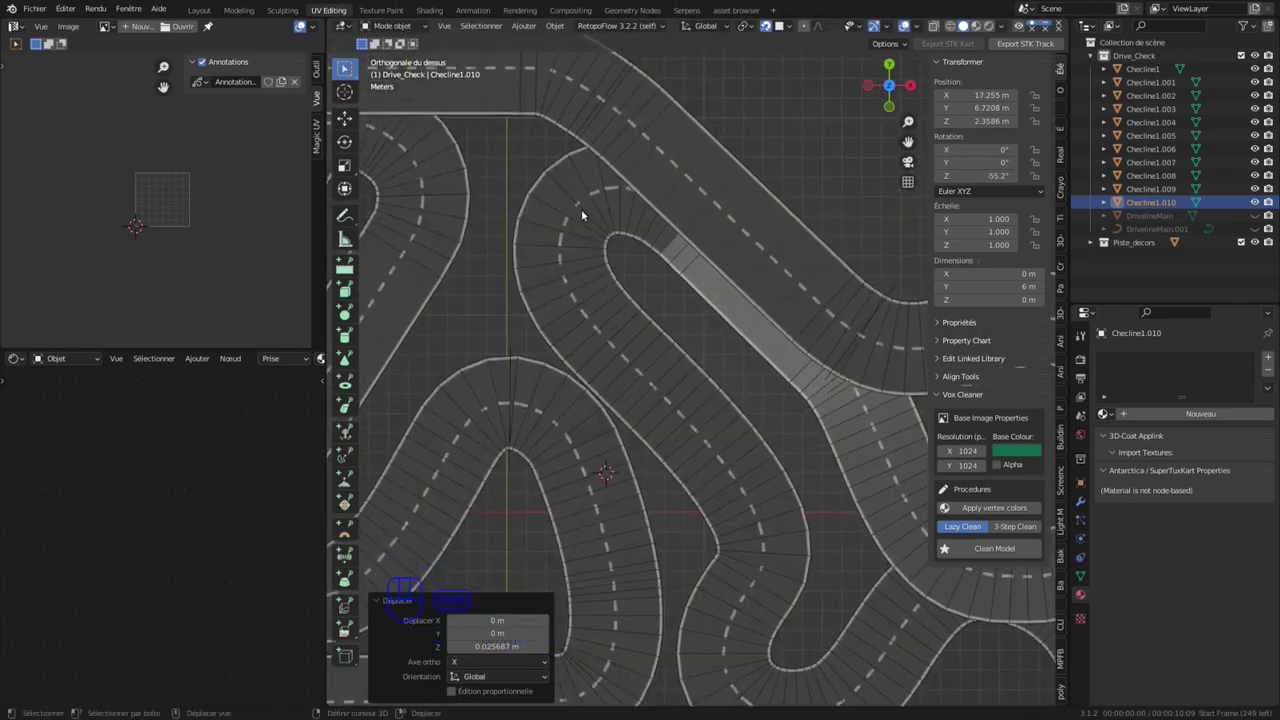
key("shift+d")
left_click(581, 209)
scroll(803, 164, "down", 3)
key("g")
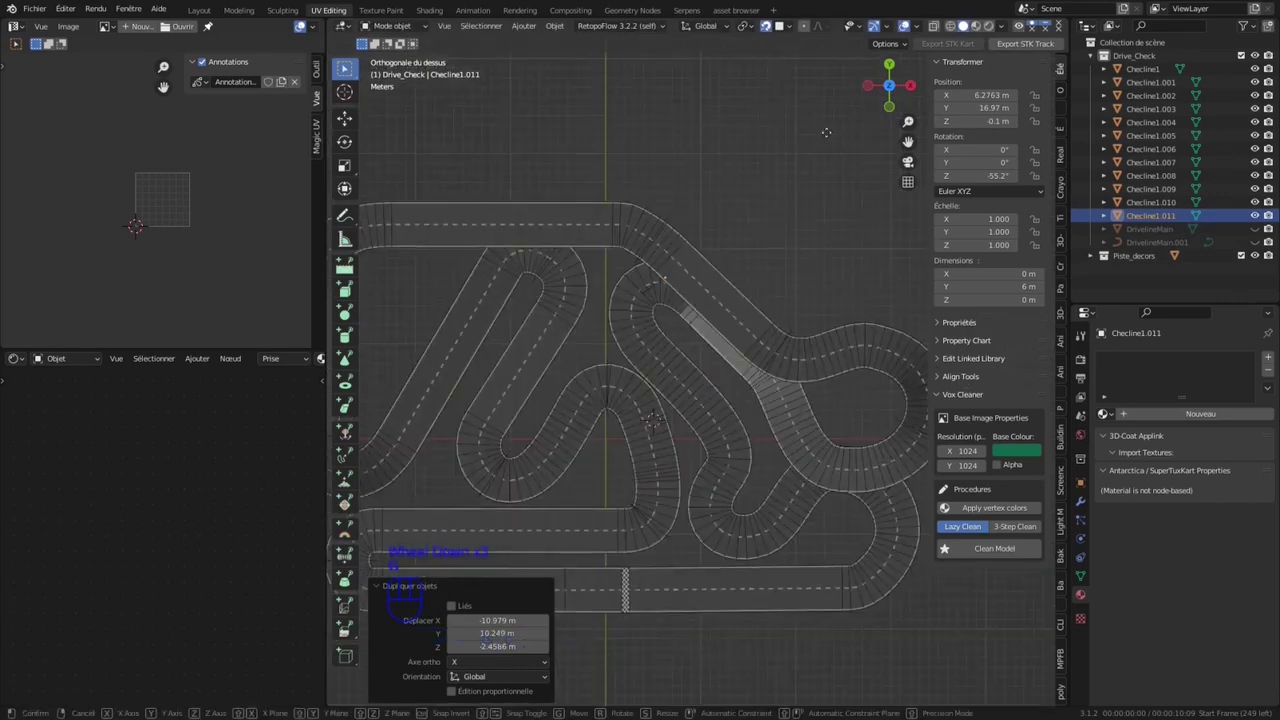
left_click(818, 131, "shift")
key("r")
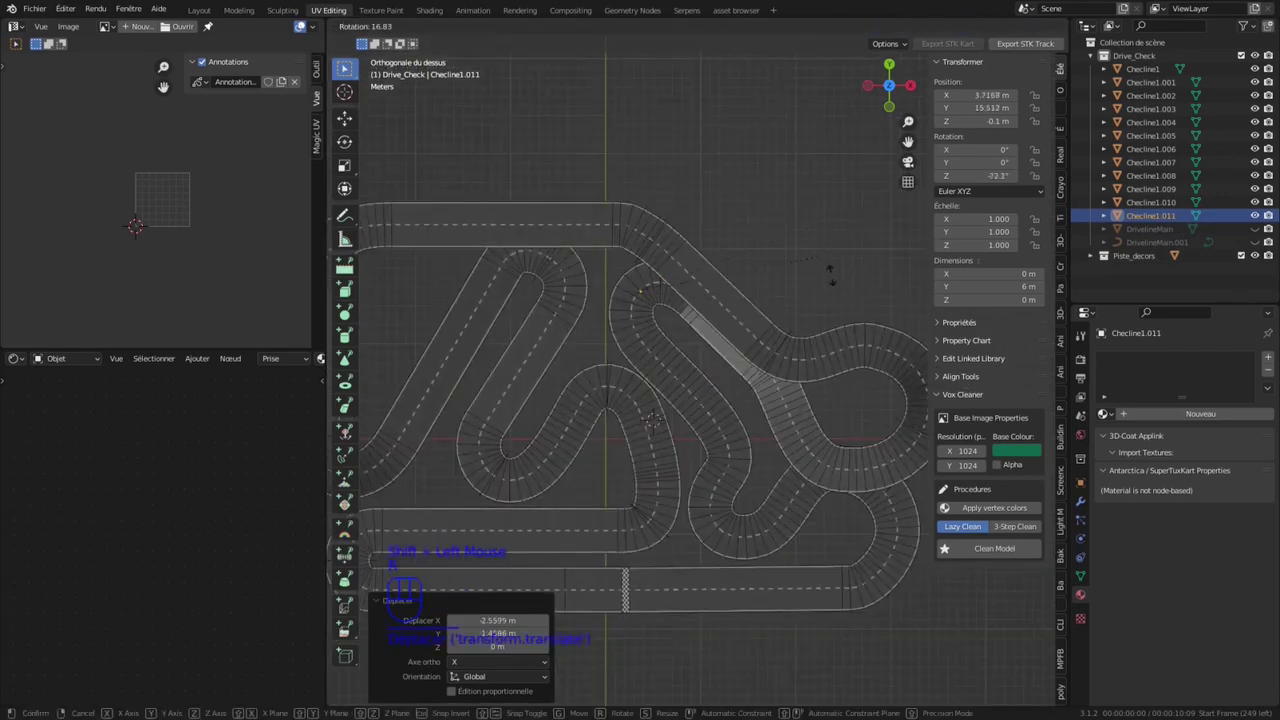
left_click(834, 492)
middle_click_drag(834, 492, 826, 382, "shift")
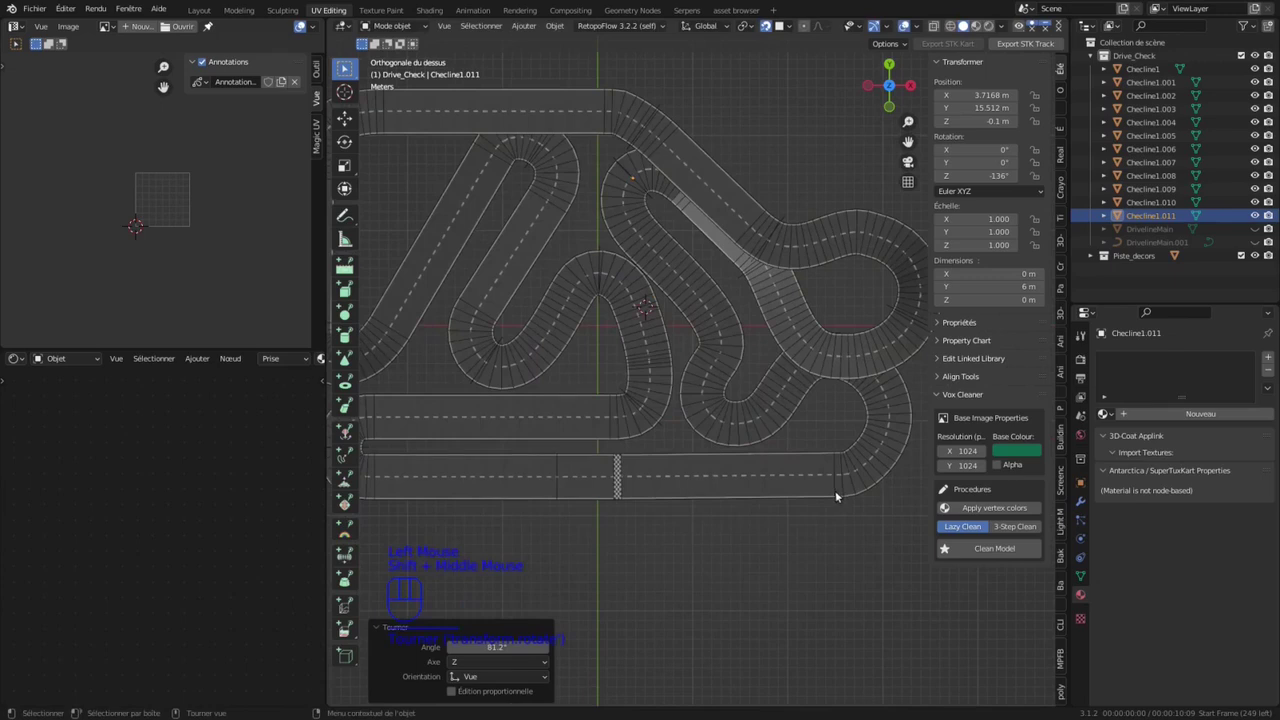
Step: Duplicate the checkline onto the bottom of the lower U-bend, about X 13 m, Y -9.9 m, and rotate it about 71°
key("shift")
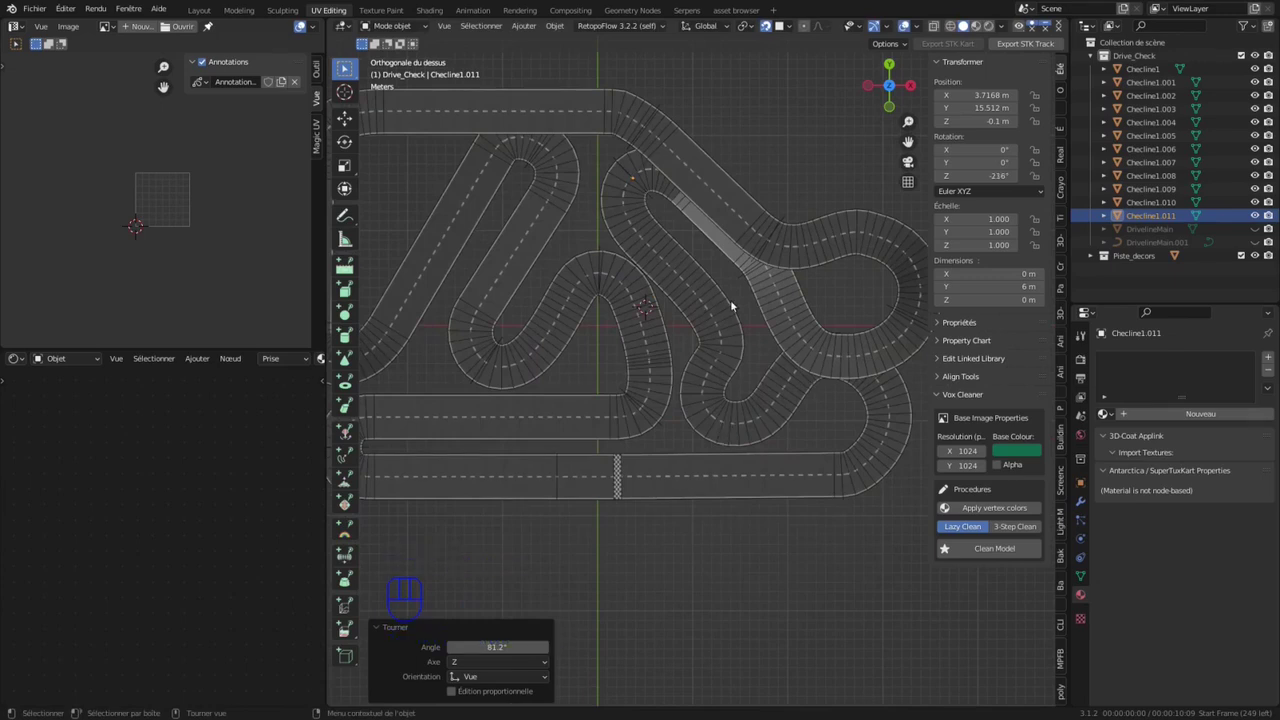
key("shift+d")
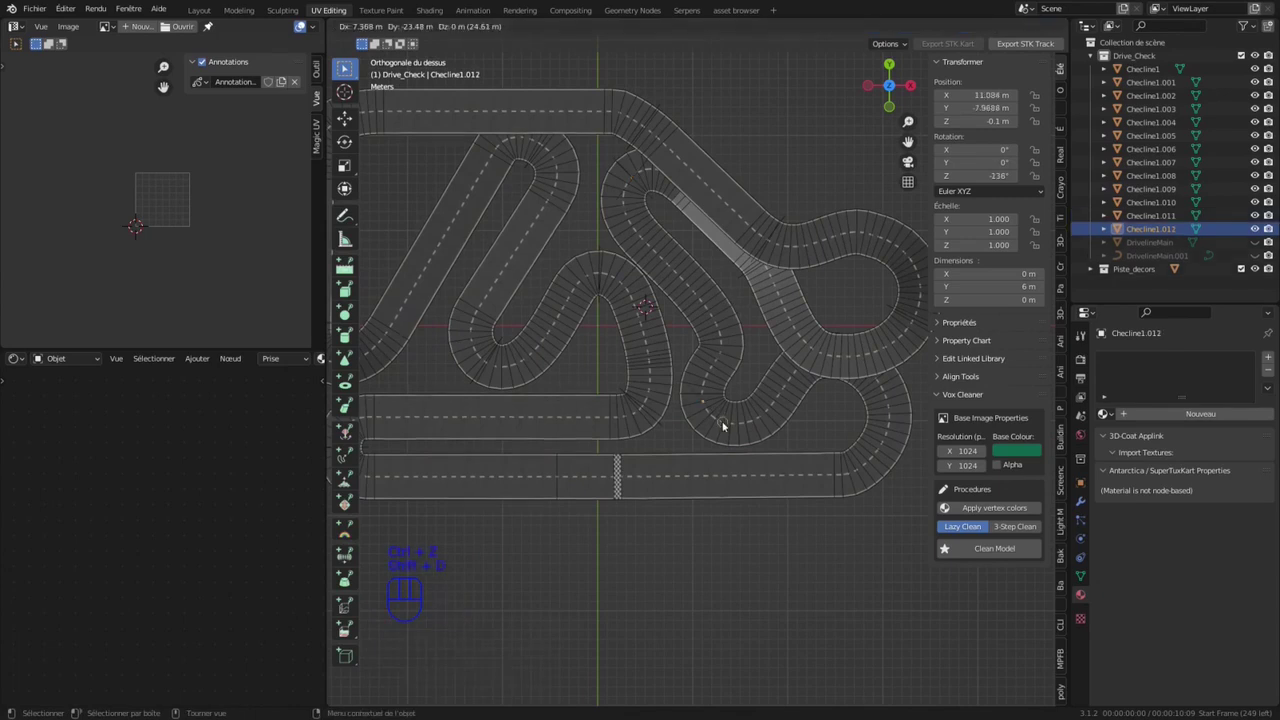
left_click(736, 480)
key("g")
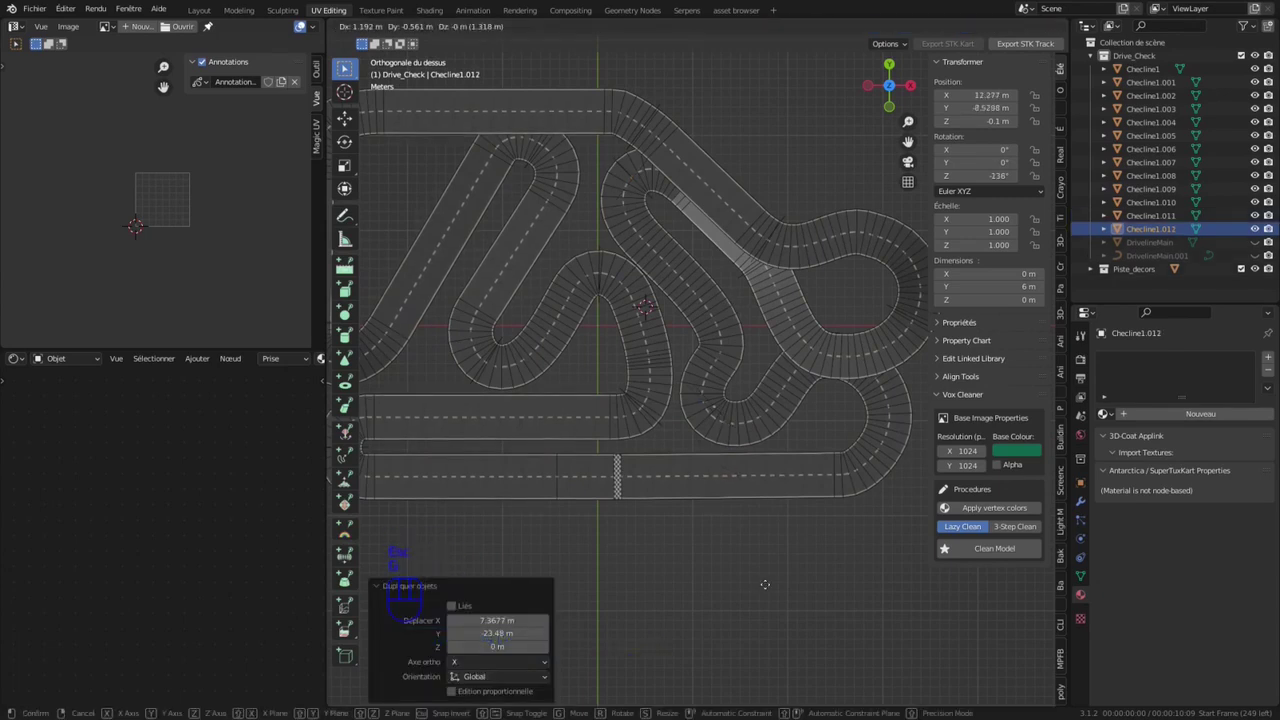
left_click(823, 687)
key("r")
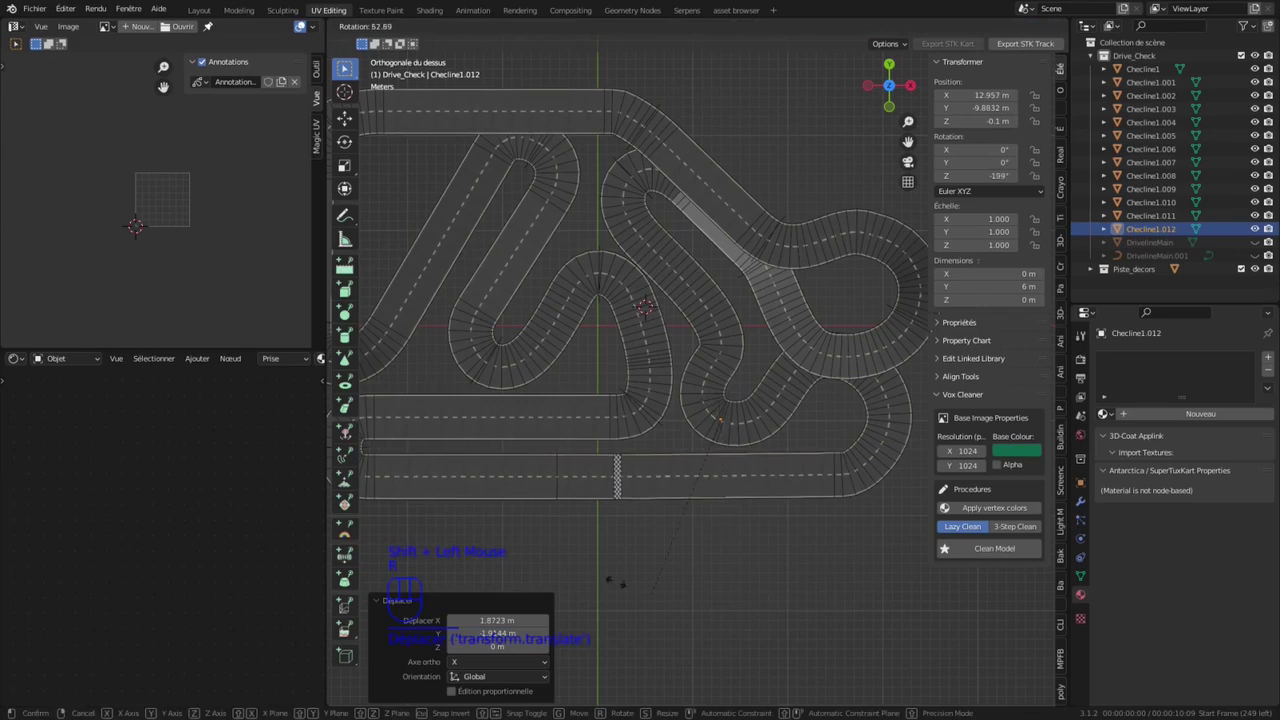
left_click(810, 416)
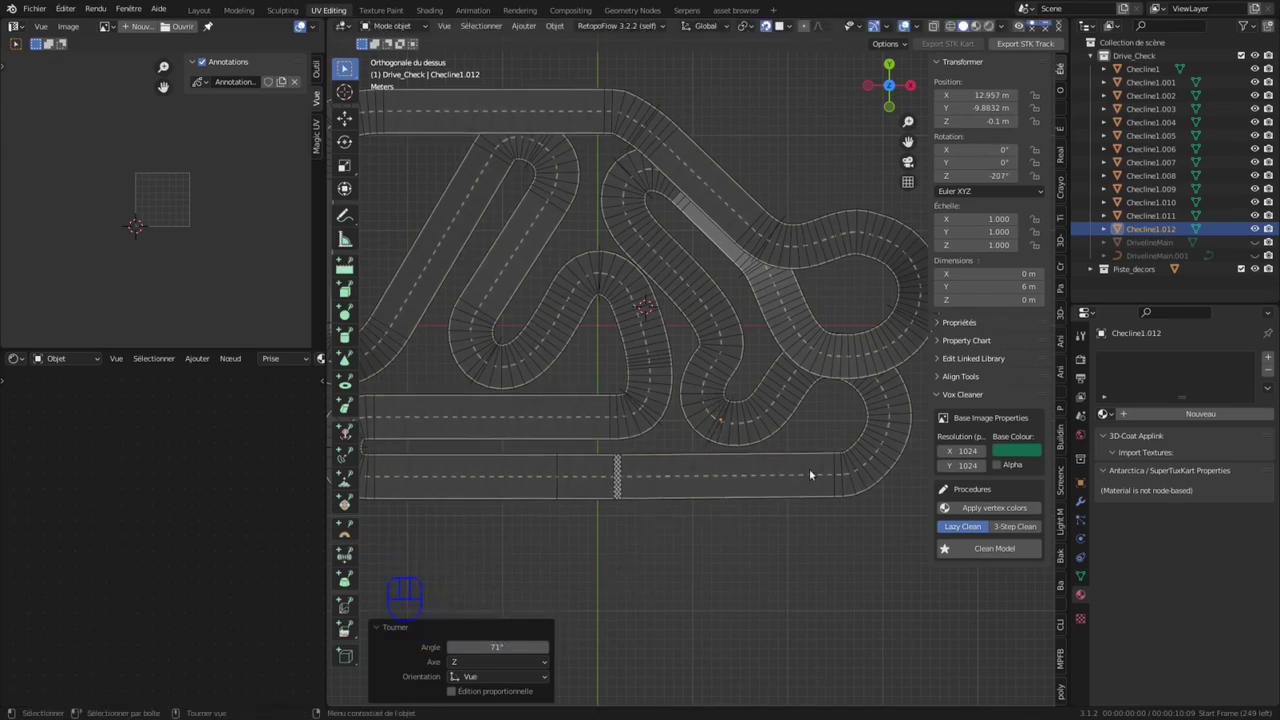
Step: Duplicate the checkline onto the far end of the start straight, before the final bend, at about X 24.4 m, Y -15.7 m
key("shift+d")
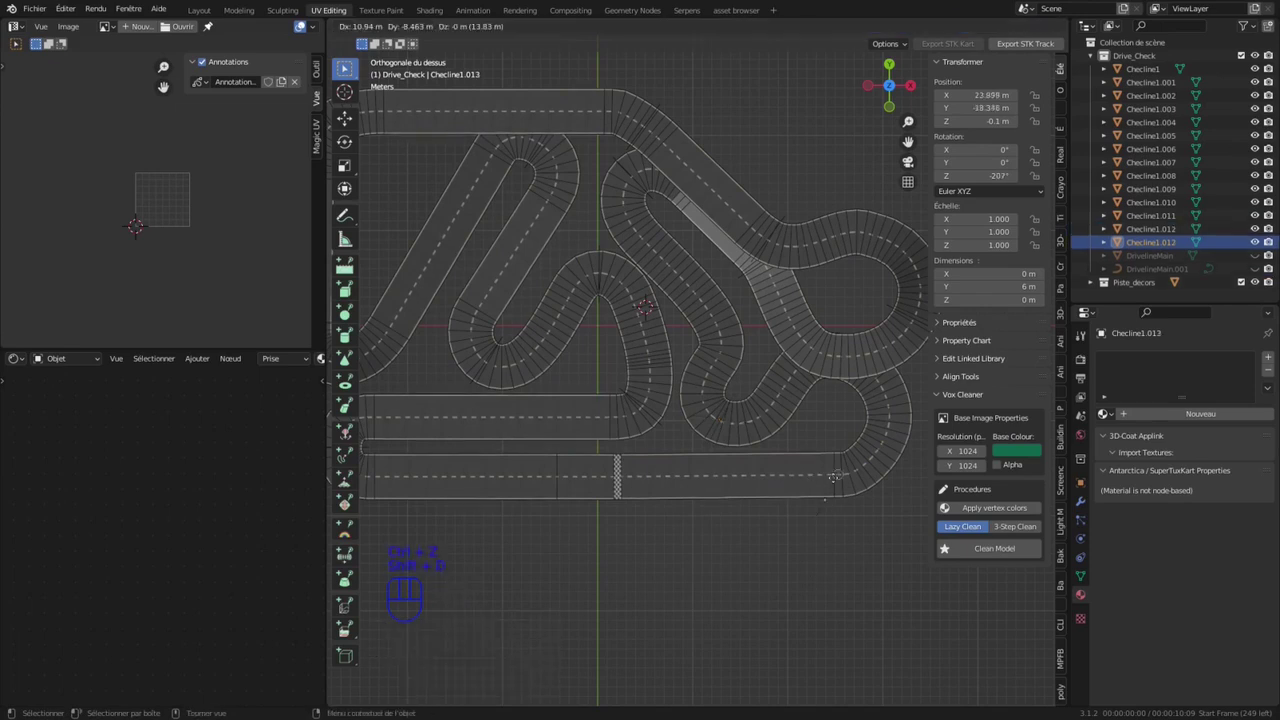
left_click(834, 515)
key("g")
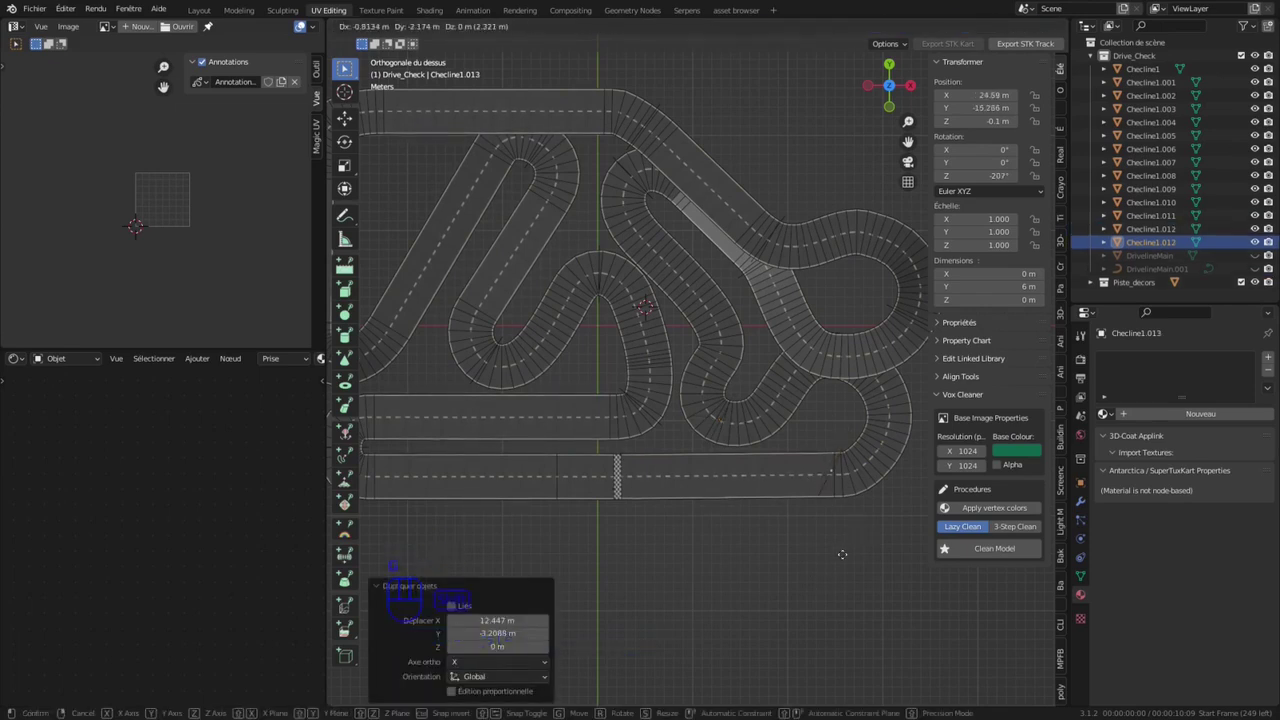
left_click(838, 548)
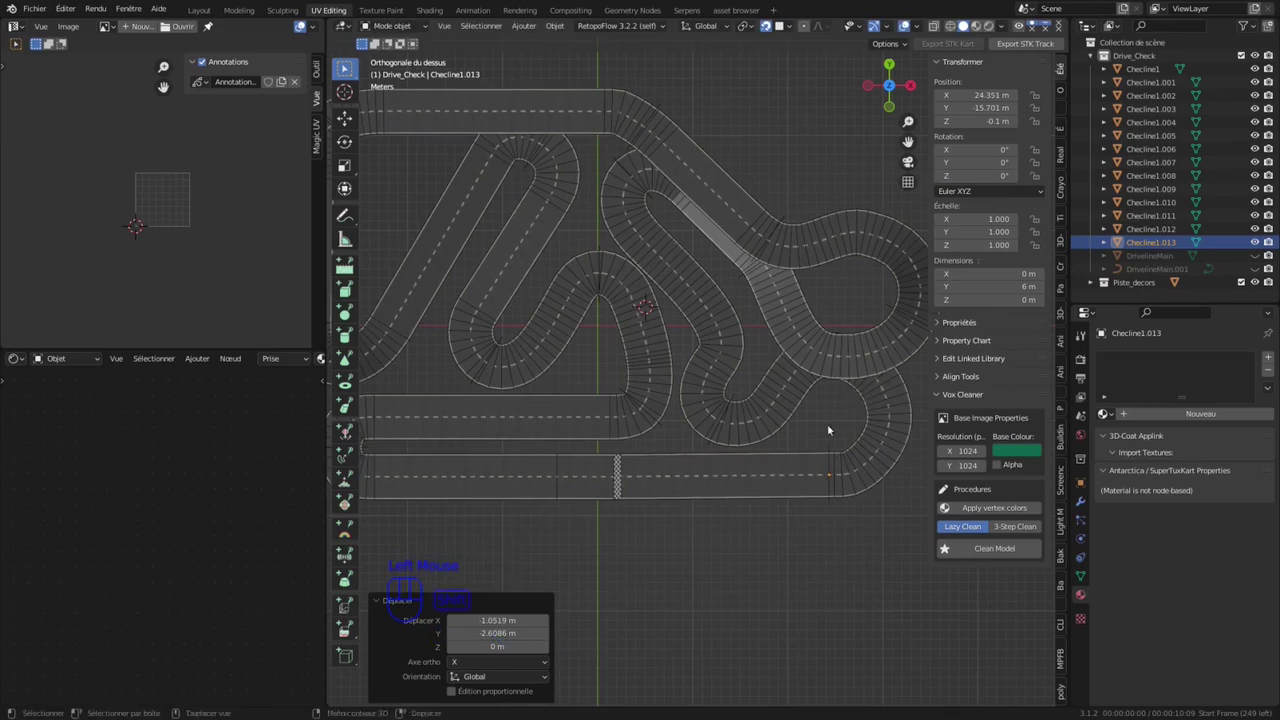
Step: Duplicate the checkline onto the bend below the right-hand loop, about X 27.1 m, Y -3.9 m, and rotate it about 24° with X-ray display enabled
middle_click_drag(828, 429, 802, 395, "shift")
key("shift+d")
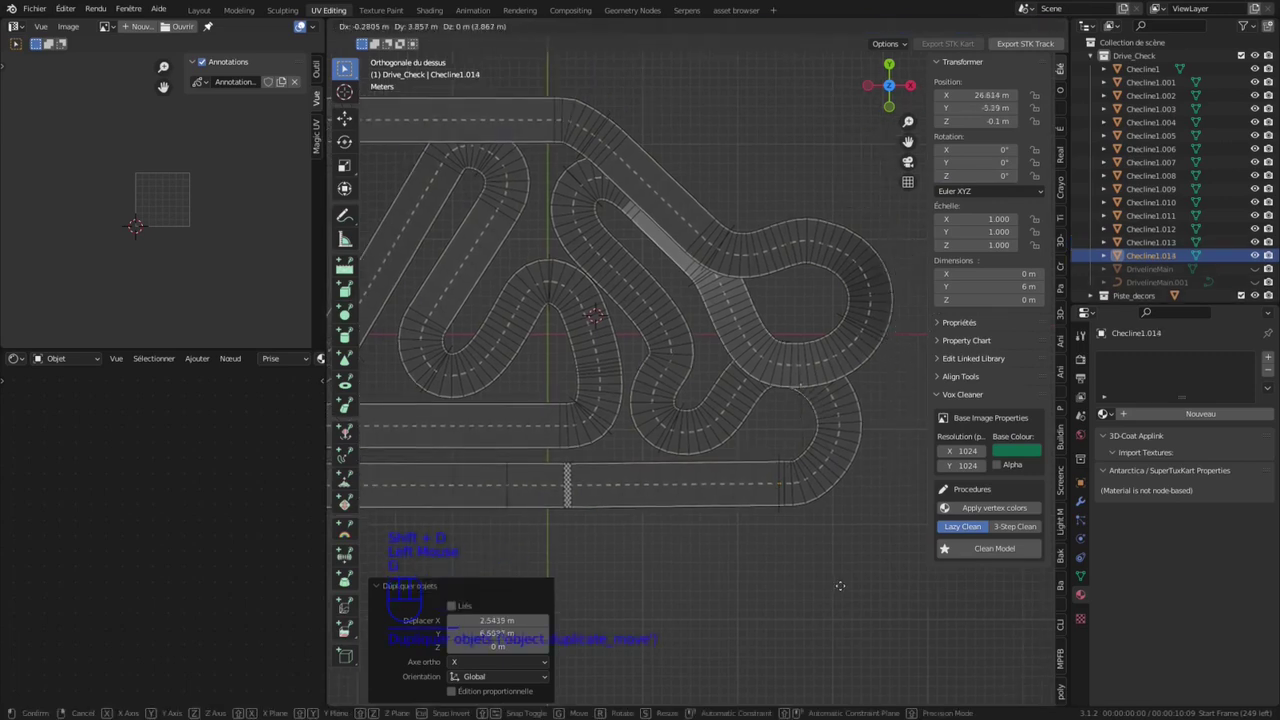
left_click(864, 580, "shift")
key("alt+z")
key("g")
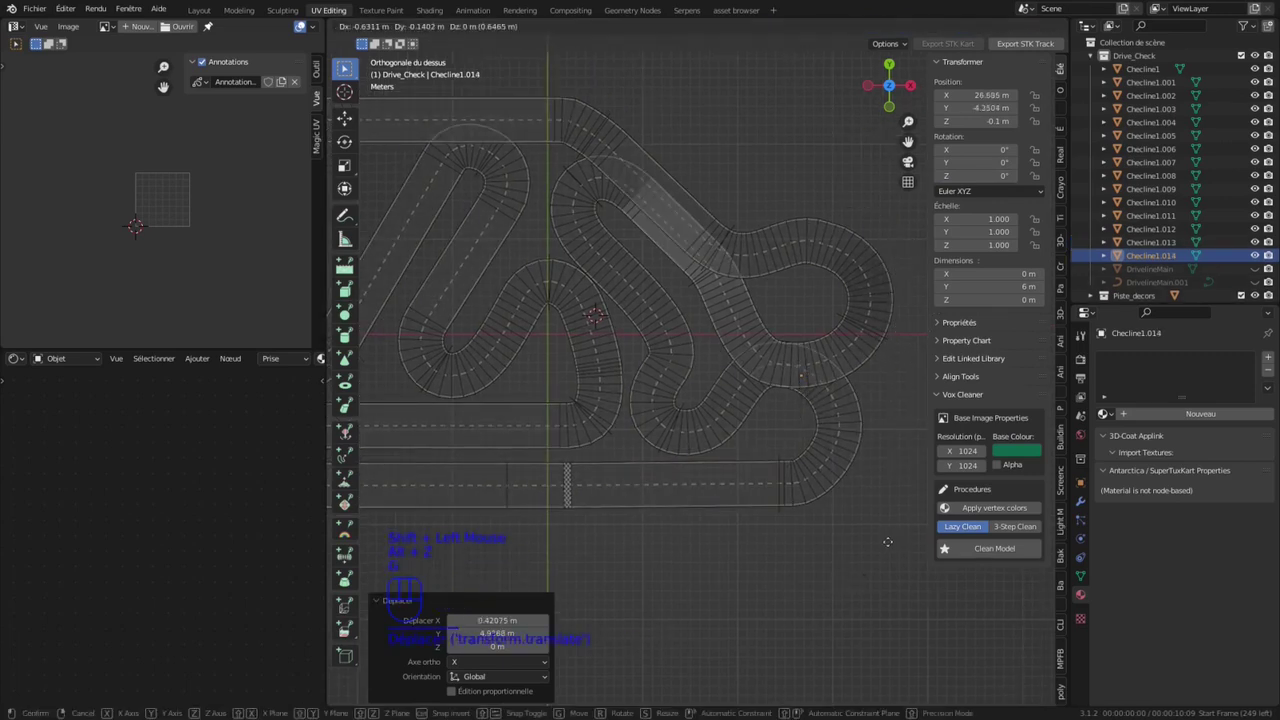
left_click(918, 536, "shift")
key("r")
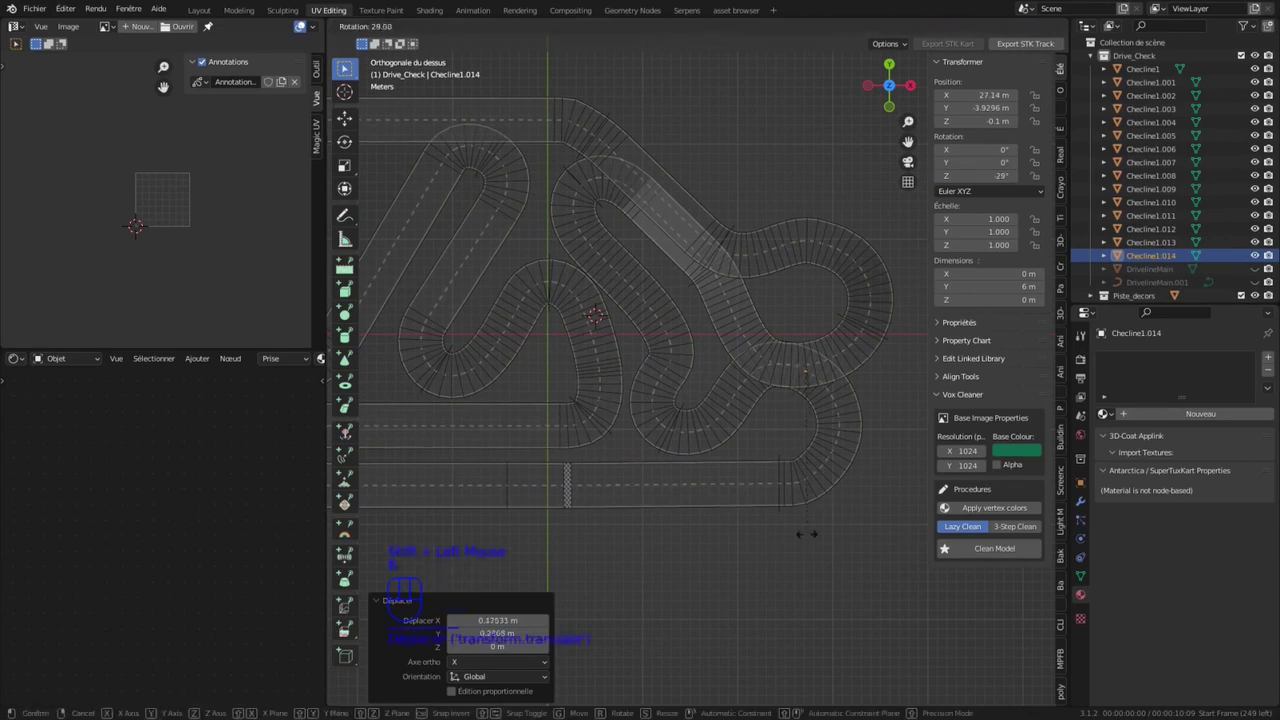
left_click(800, 530)
Step: Select all checklines from Checline1 to Checline1.014, apply their rotation and scale, and save the file
scroll(875, 306, "down", 1)
middle_click_drag(731, 427, 700, 370)
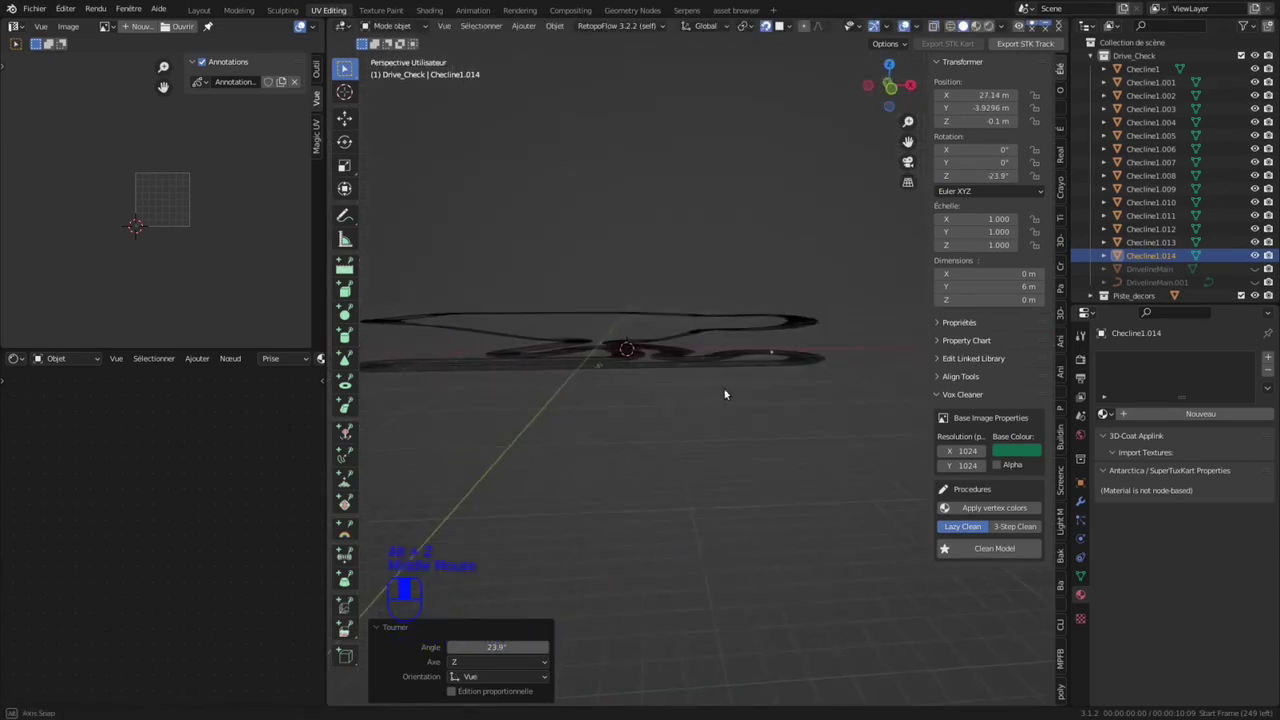
left_click(1165, 70, "shift")
key("ctrl+a")
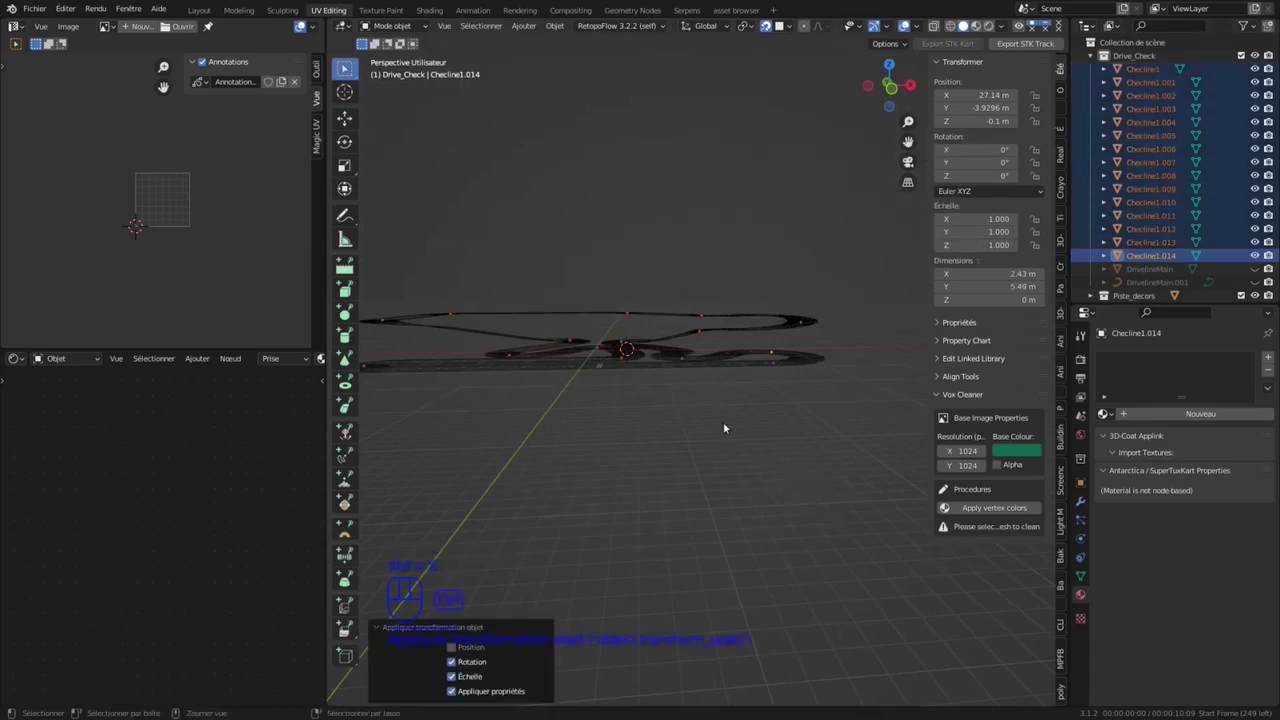
key("ctrl+s")
Step: Hide the Piste_decors collection and select Checline1 and Checline1.001 to identify them among the isolated lines
middle_click_drag(383, 437, 525, 473, "shift")
left_click(1148, 69)
middle_click_drag(754, 383, 729, 474)
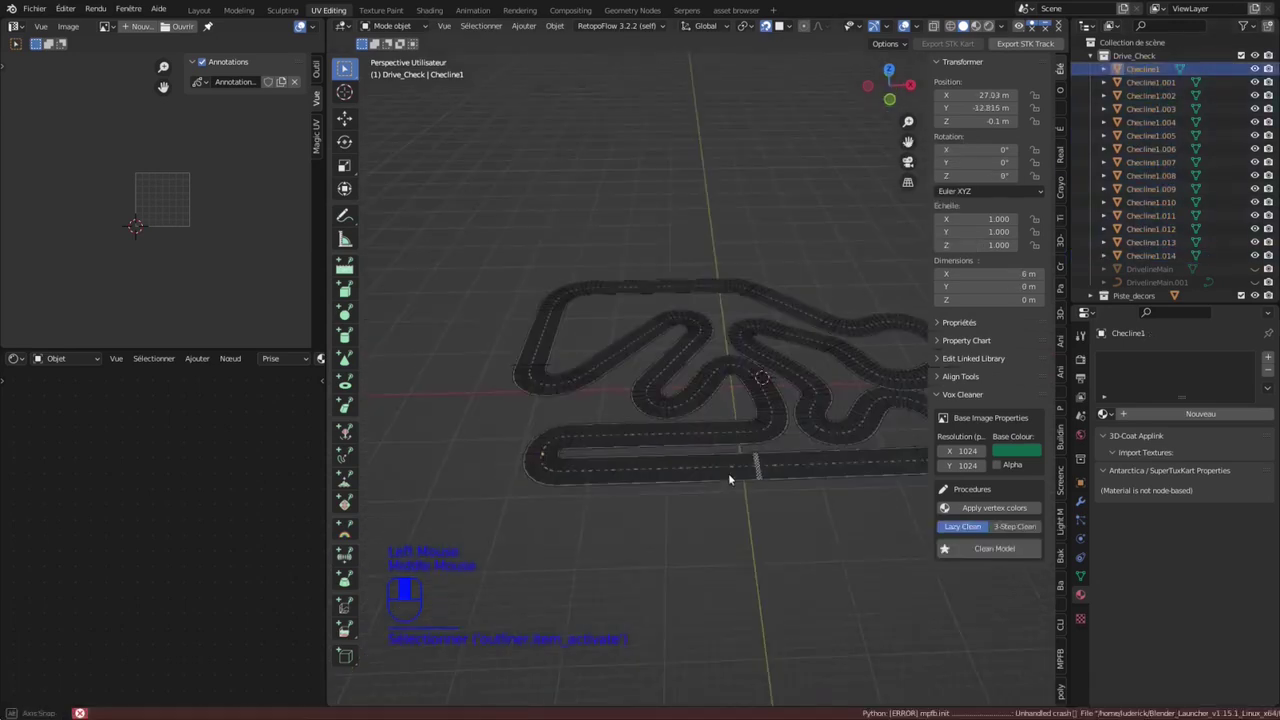
scroll(1219, 210, "down", 2)
left_click(1254, 290)
left_click(772, 431)
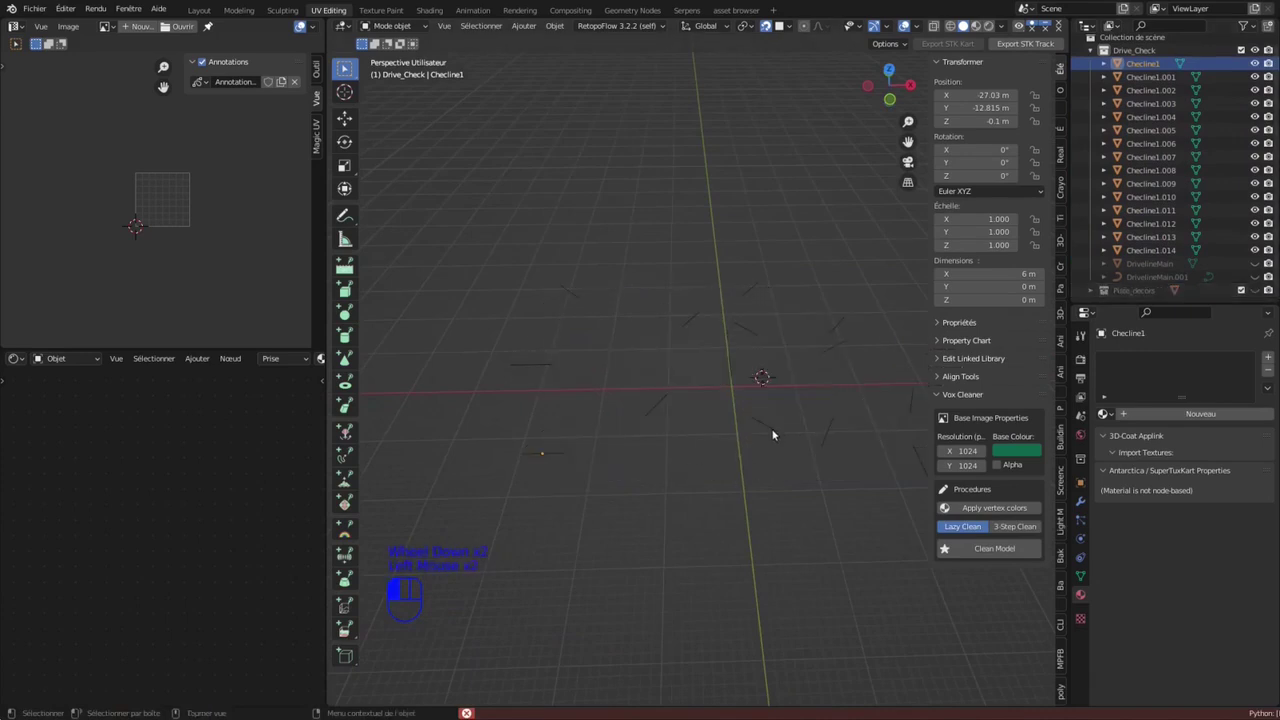
double_click(1162, 79)
left_click(819, 357)
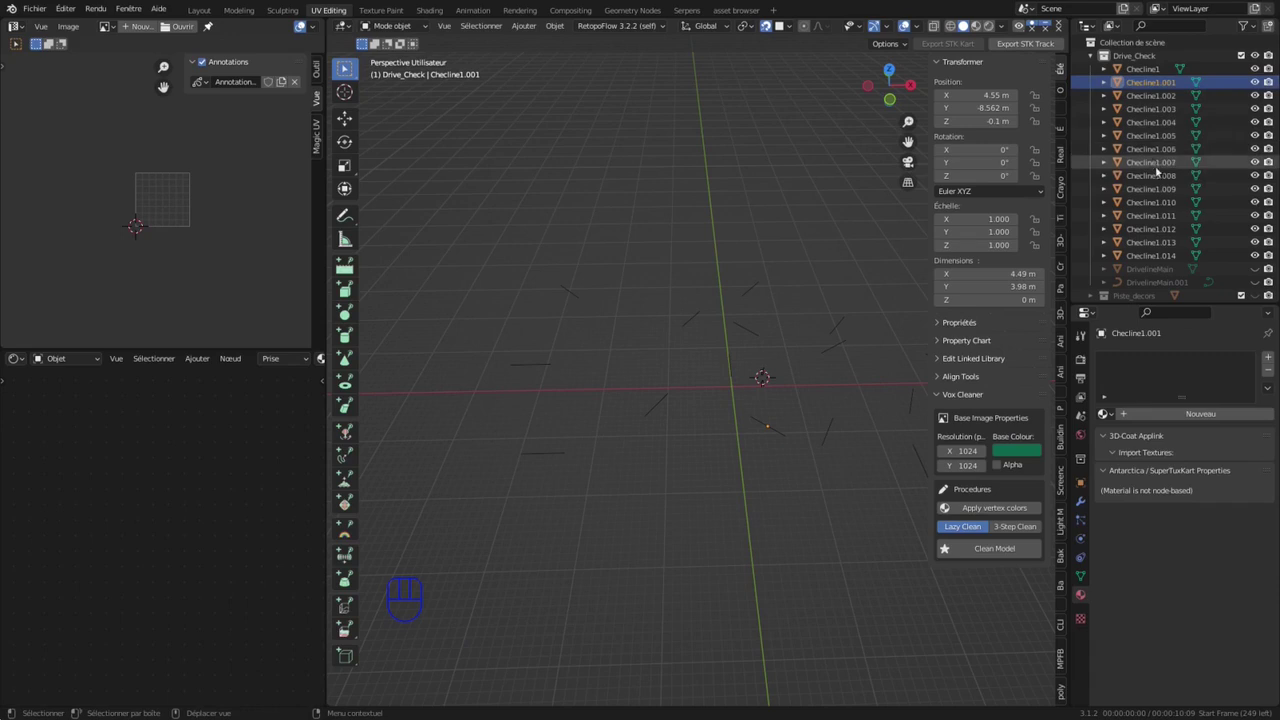
Step: Return to the top view, show the Piste_decors collection again and select the checkline at the far end of the start straight
left_click(1150, 255)
key("KP_7")
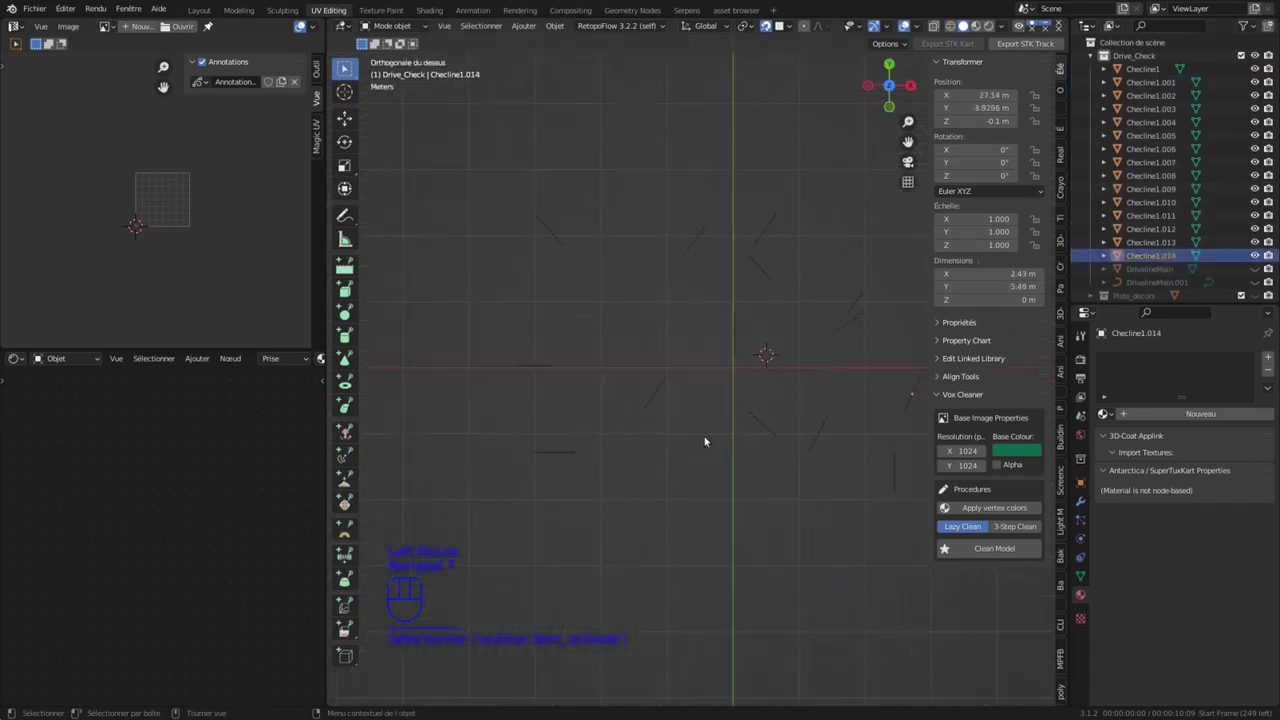
scroll(1160, 200, "down", 2)
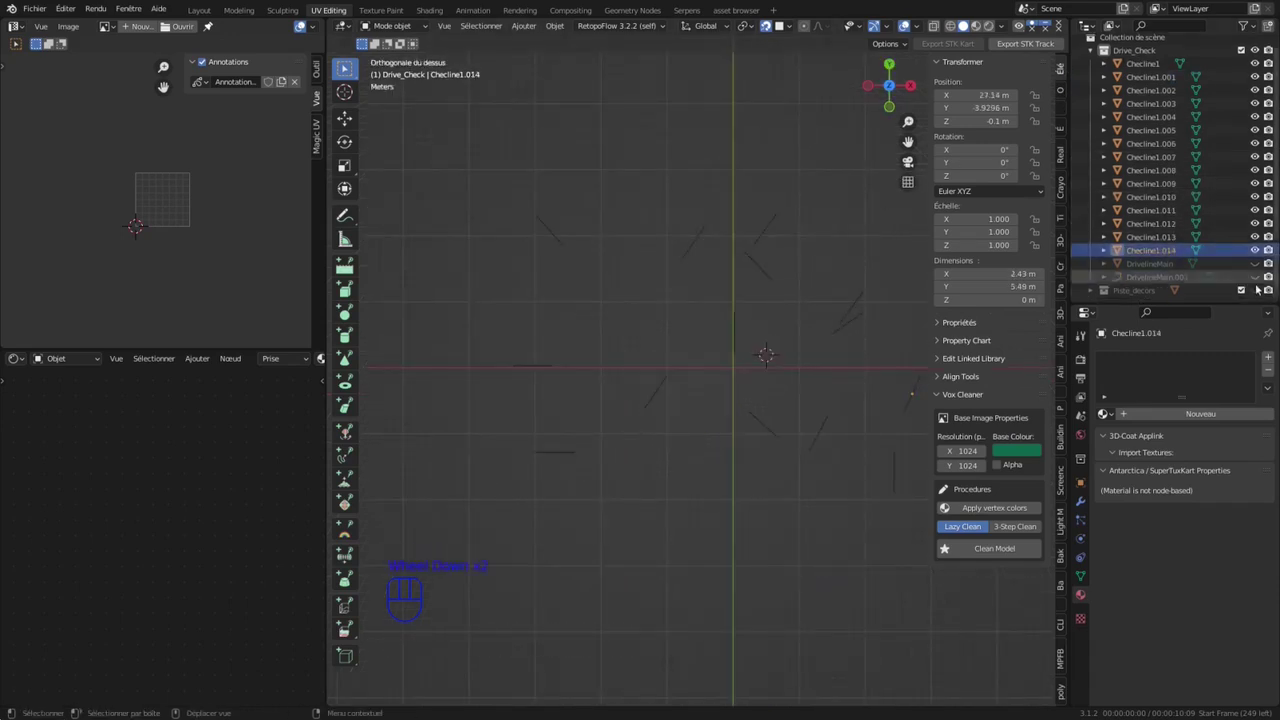
left_click(1241, 290)
left_click(897, 449)
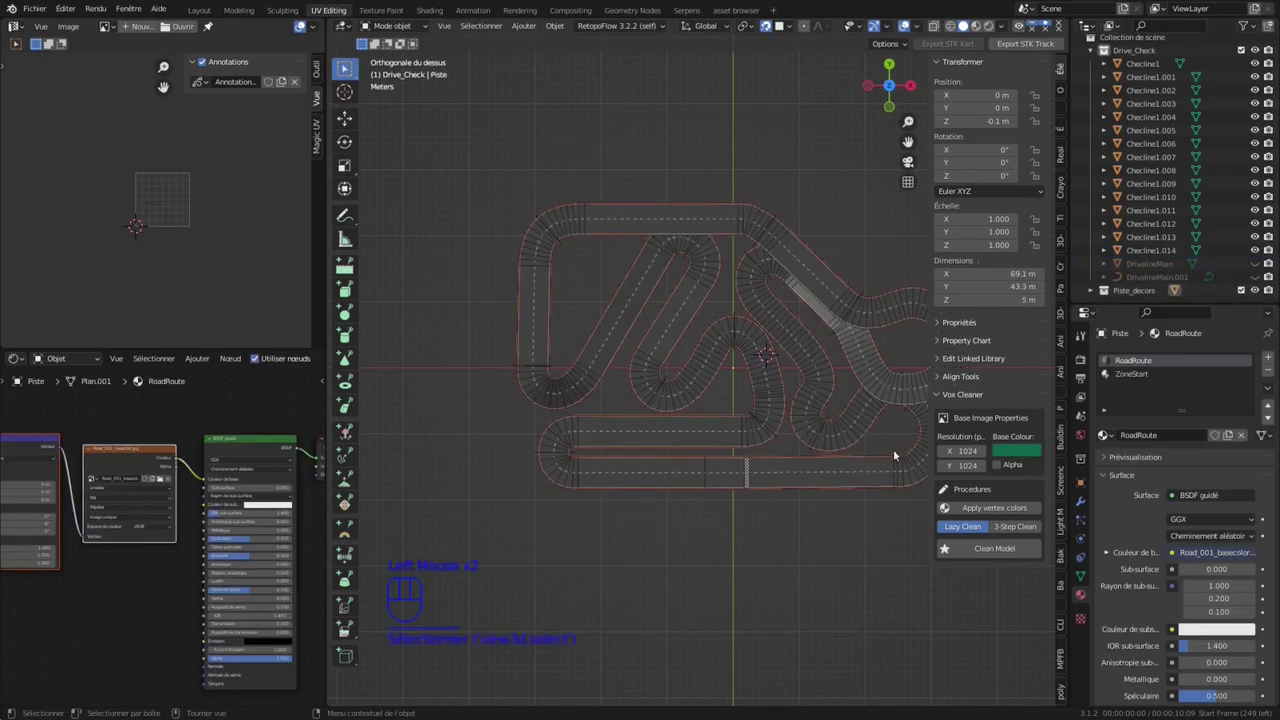
left_click(895, 456)
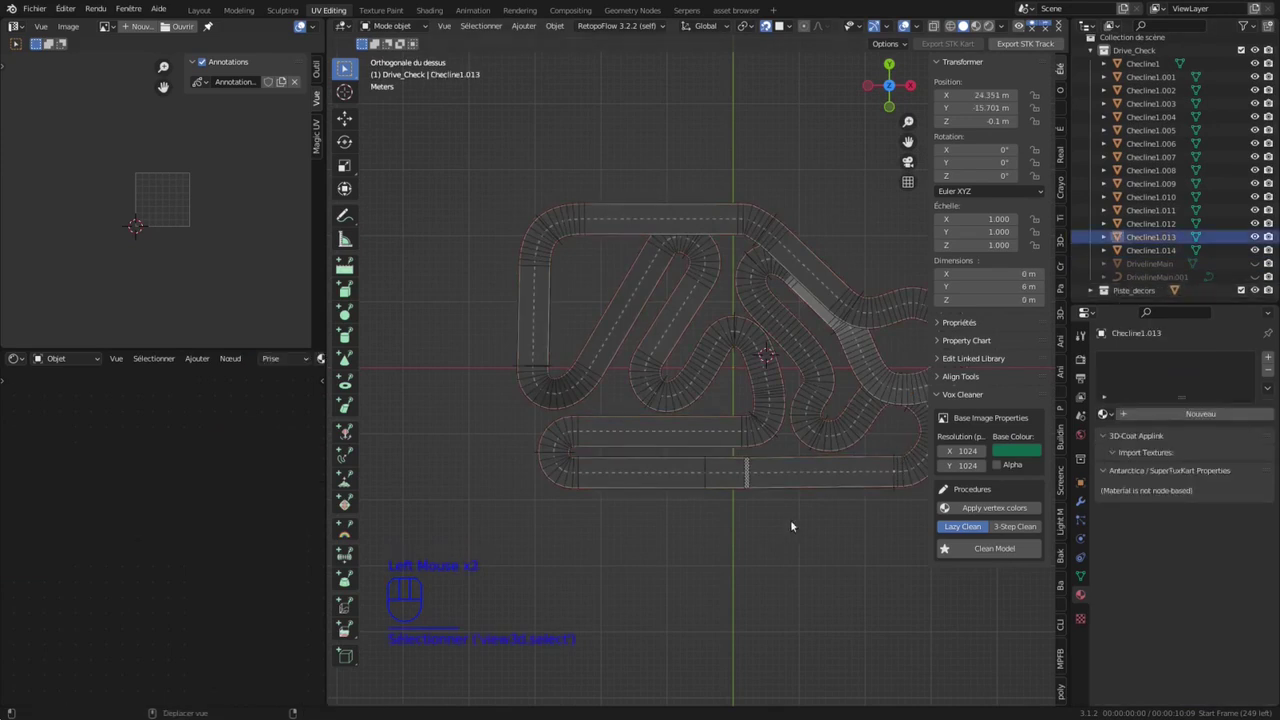
Step: Rename the selected checkline at the end of the start straight as Checline15
middle_click_drag(723, 514, 723, 453, "shift")
scroll(802, 456, "up", 3)
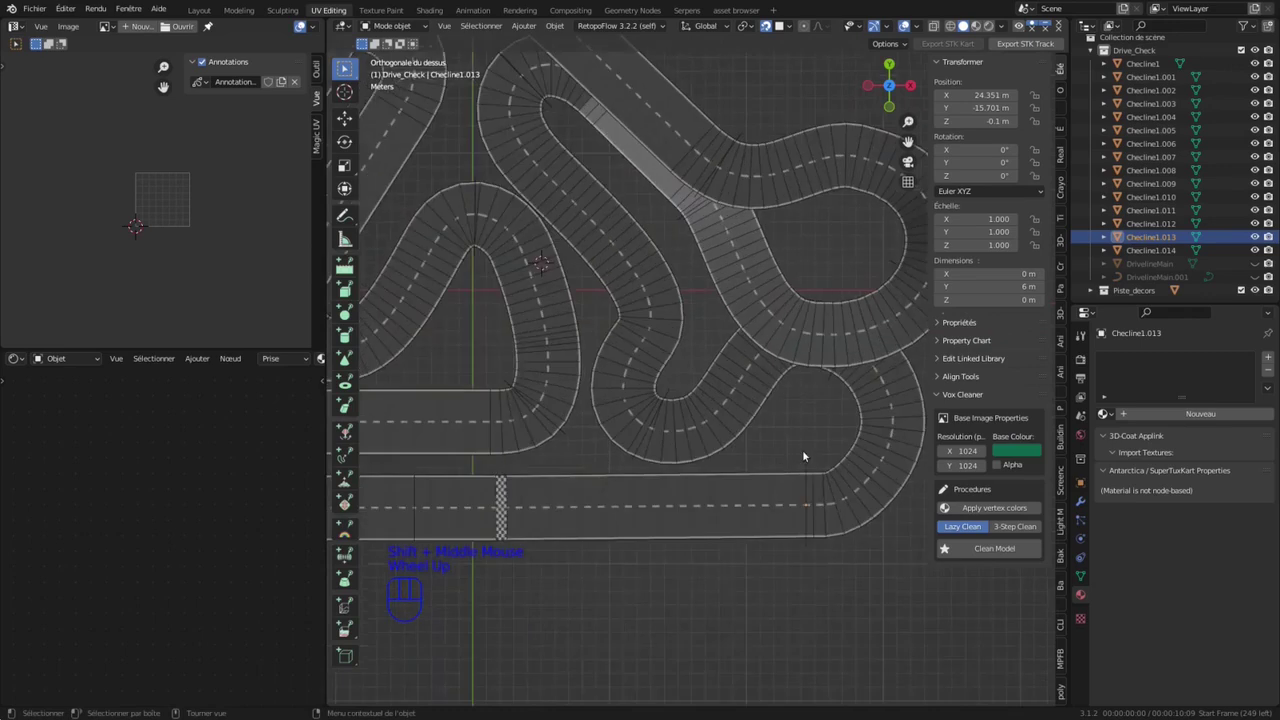
double_click(1150, 236)
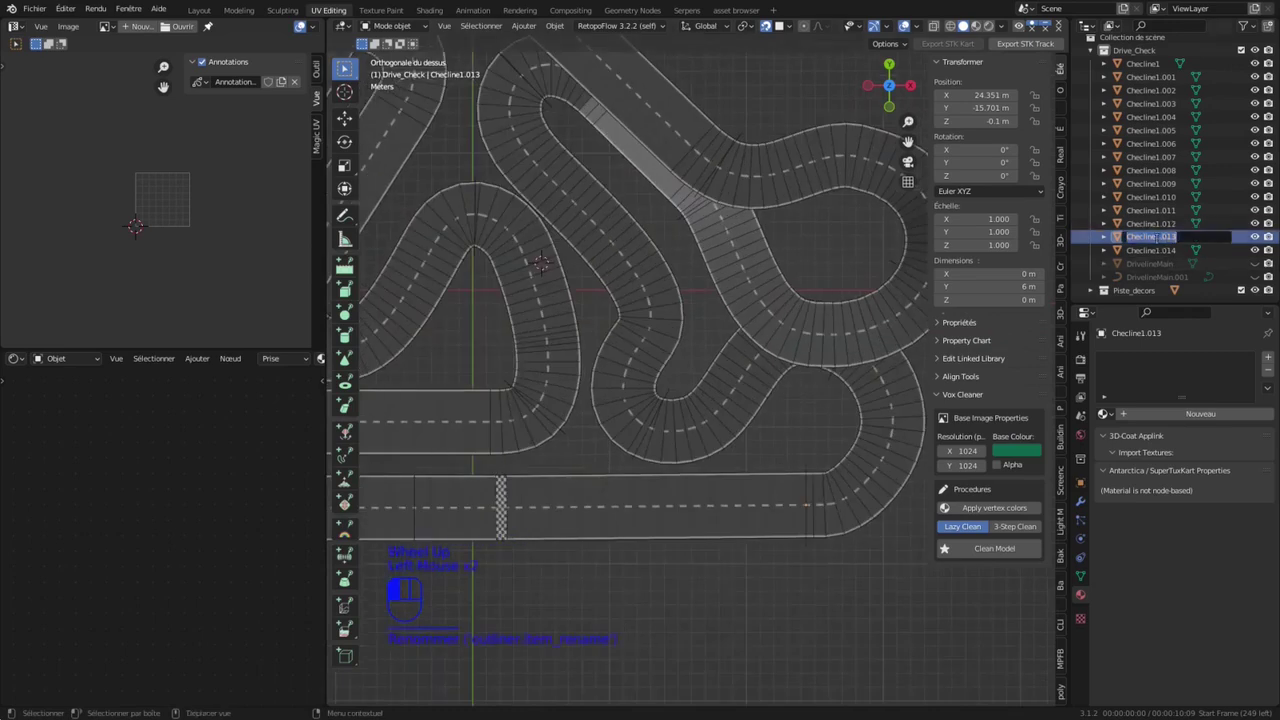
key("Return")
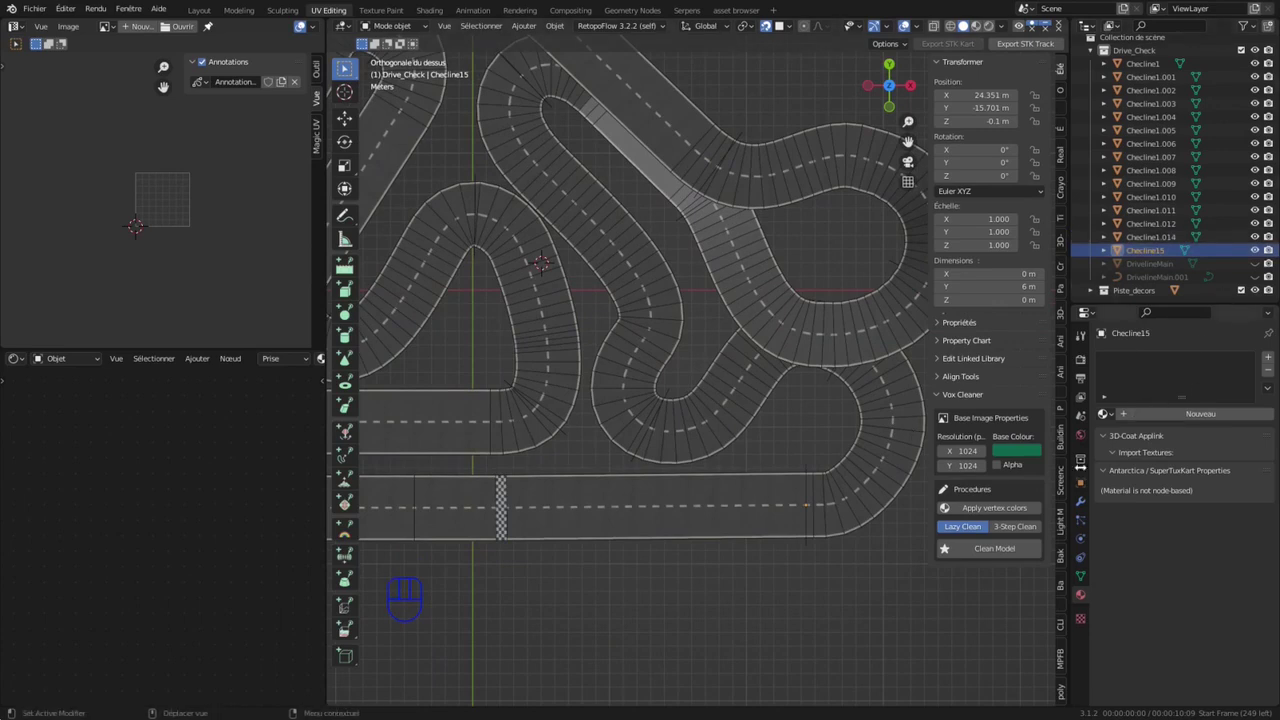
Step: In Checline15's SuperTuxKart object properties, set the type to Checkline and enter the name Checline15
left_click(1079, 484)
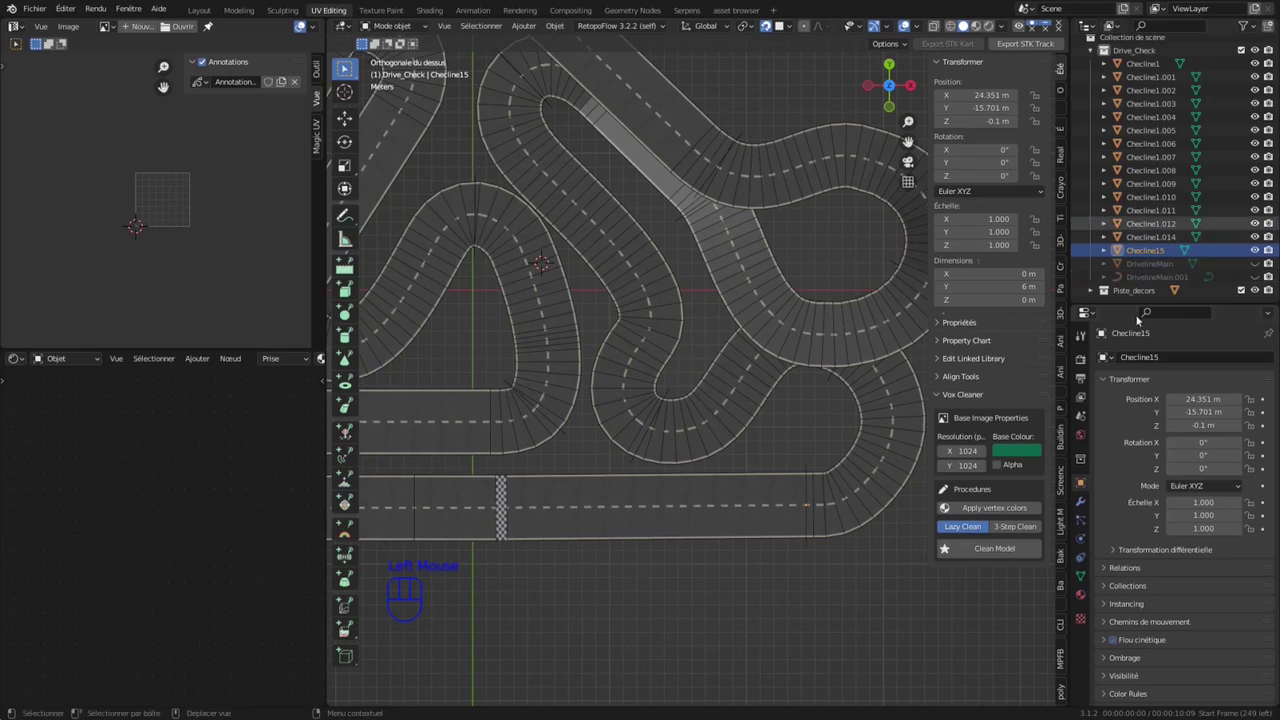
double_click(1154, 358)
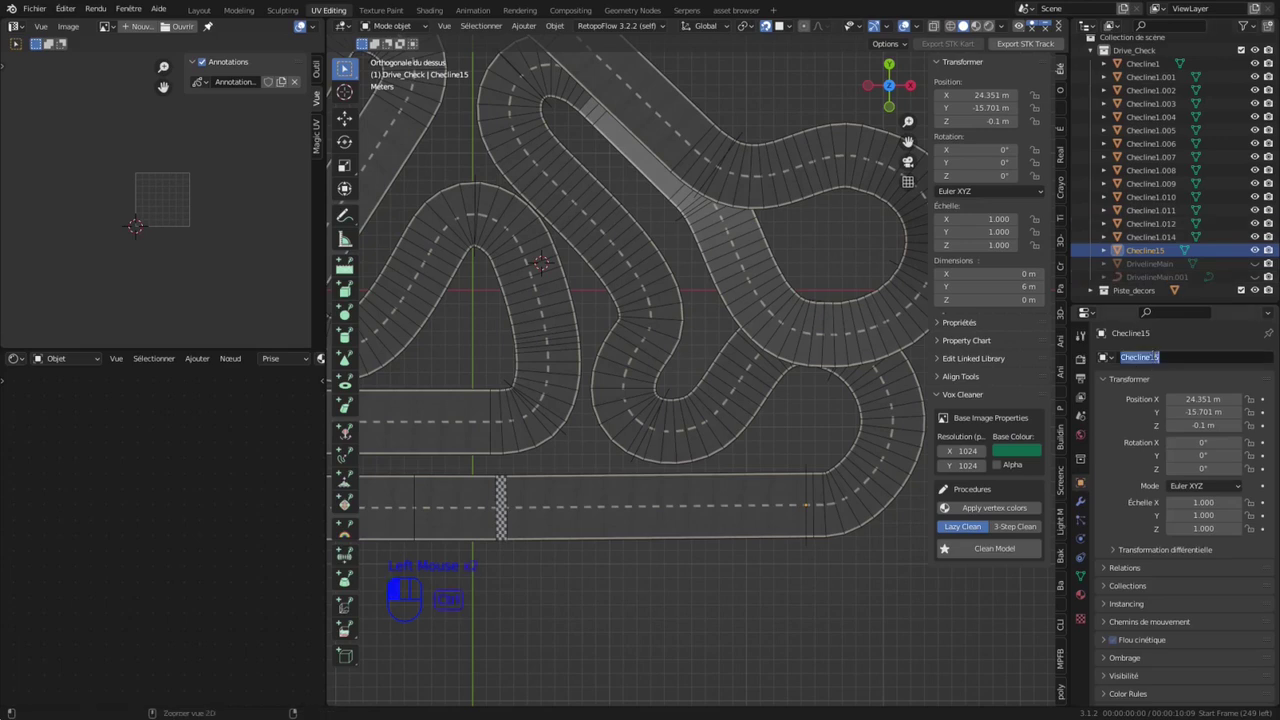
scroll(1190, 676, "down", 2)
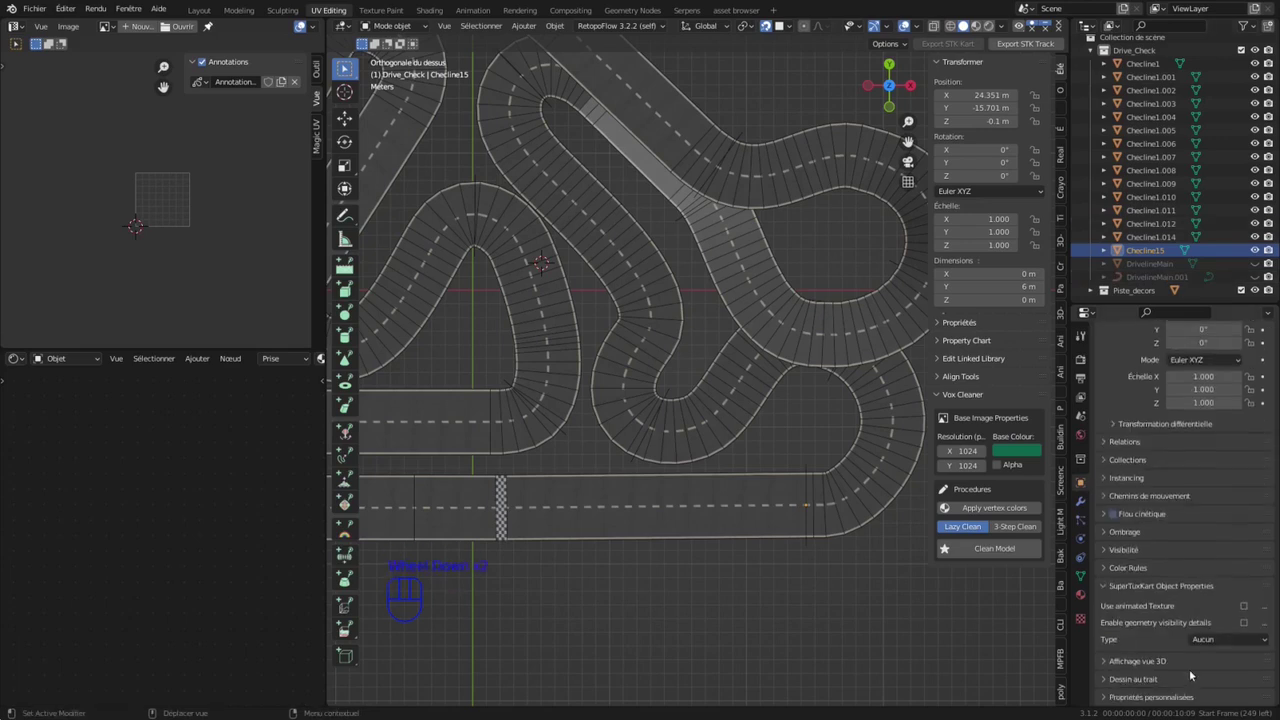
left_click(1220, 641)
left_click(1196, 493)
left_click(1216, 658)
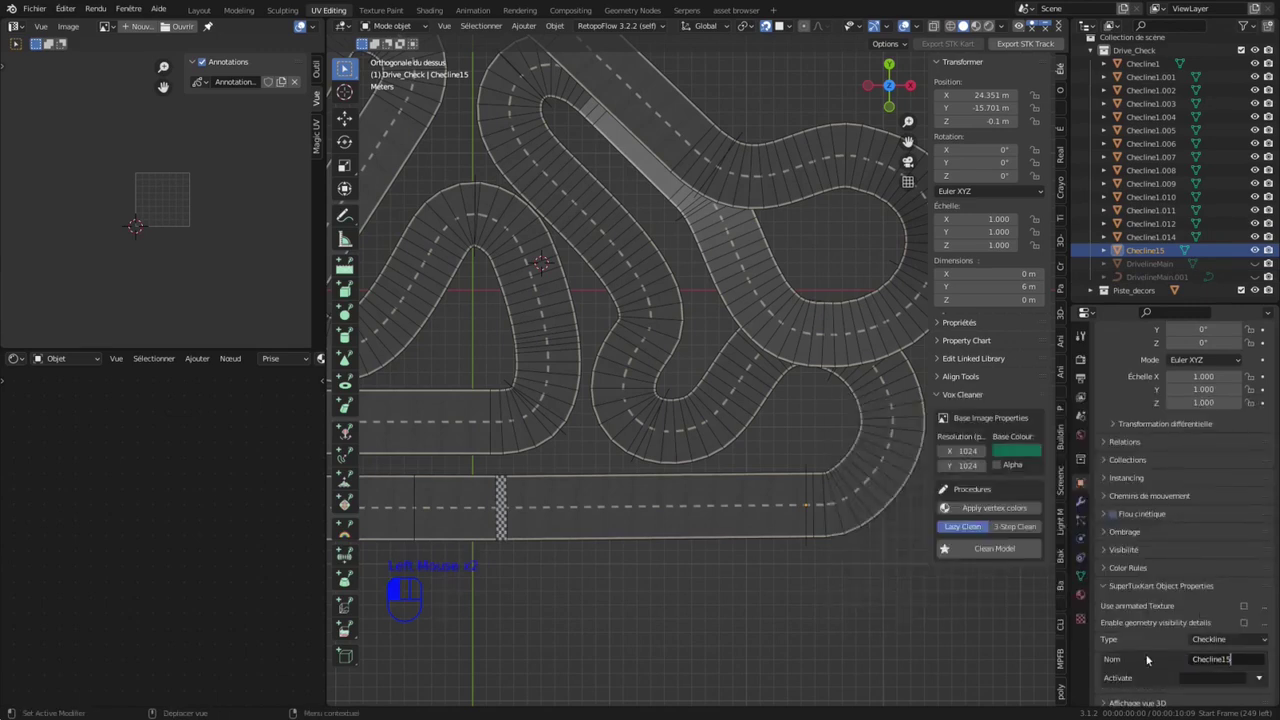
Step: Make Checline15 activate lap, and rename the checkline Checline1.014 as Checline14
left_click(1248, 679)
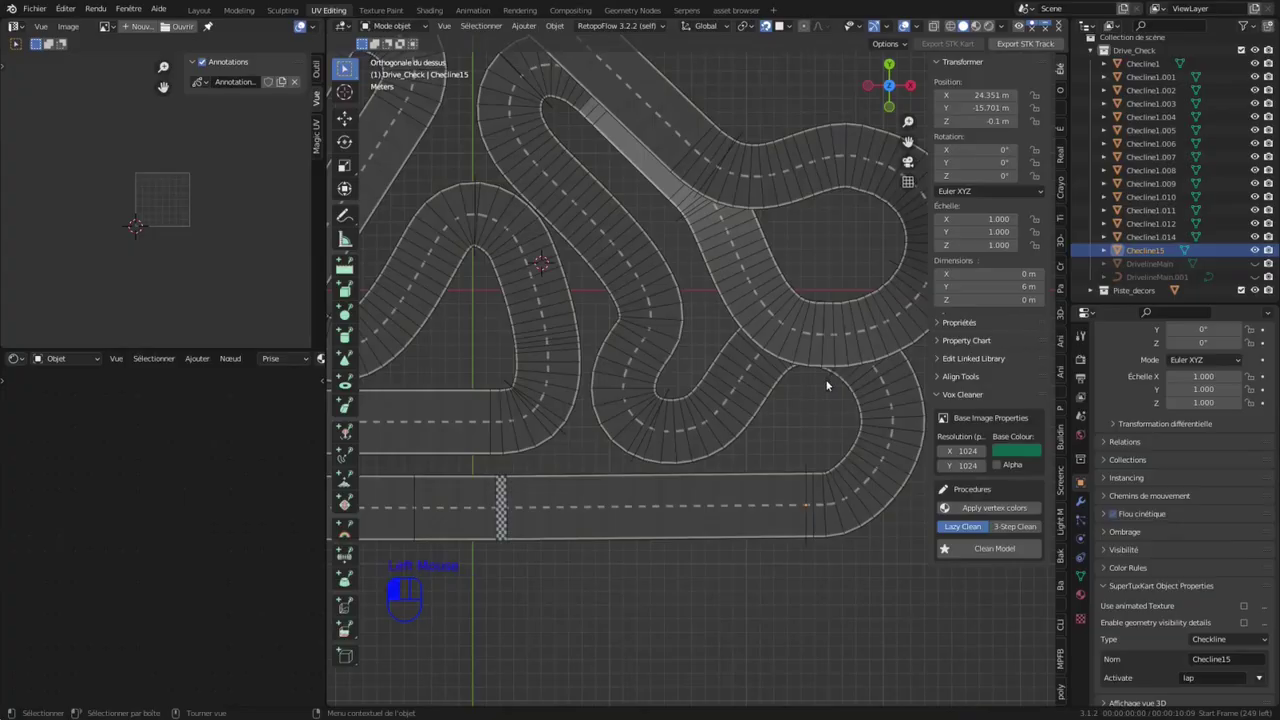
left_click(826, 384)
double_click(1162, 240)
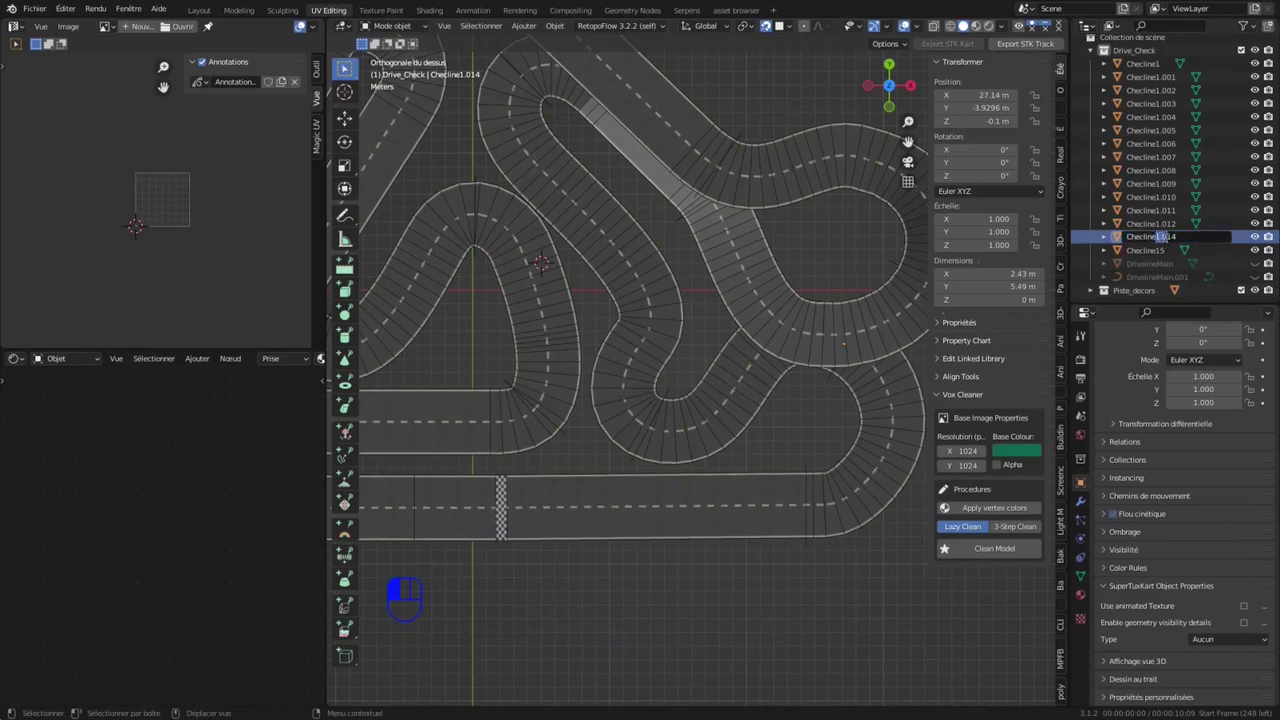
key("Return")
Step: In Checline14's SuperTuxKart object properties, set the type to Checkline, enter the name Checline14 and make it activate Checline15
scroll(1140, 440, "up", 4)
left_click(1178, 357)
key("ctrl+c")
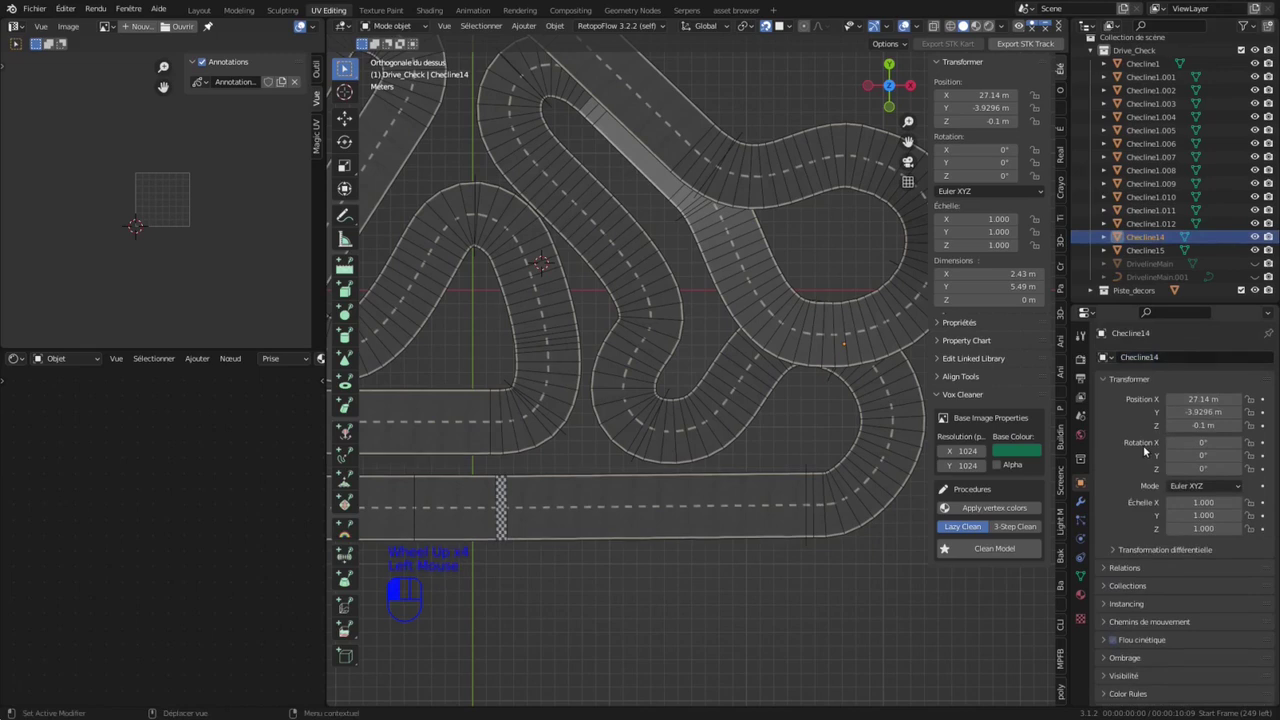
scroll(1165, 430, "down", 3)
left_click(1219, 636)
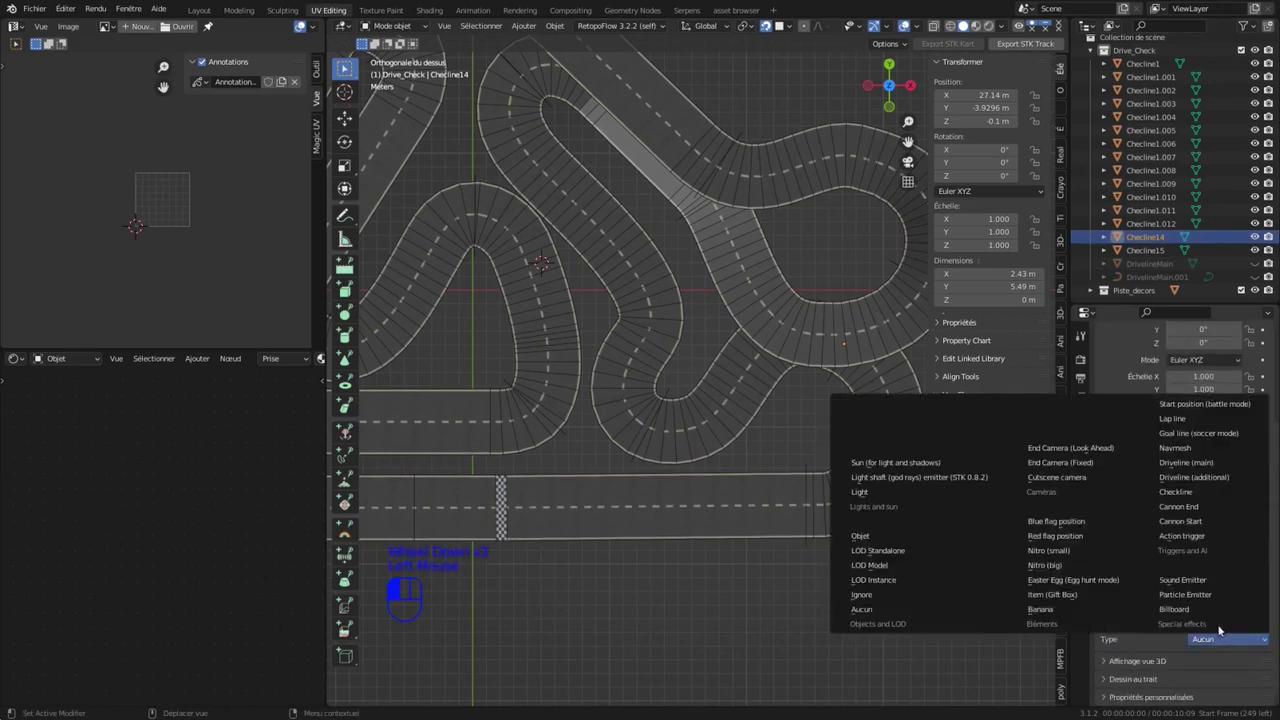
left_click(1178, 492)
key("ctrl+v")
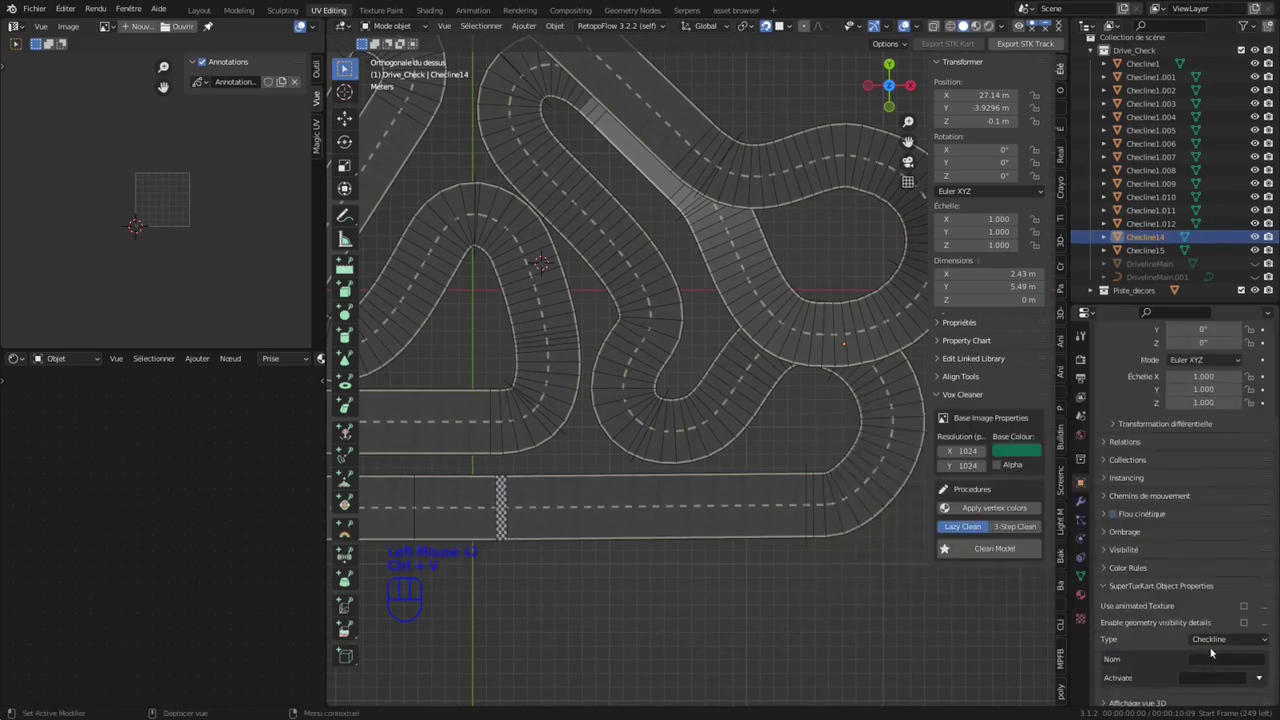
double_click(1216, 657)
key("ctrl+v")
left_click(1247, 680)
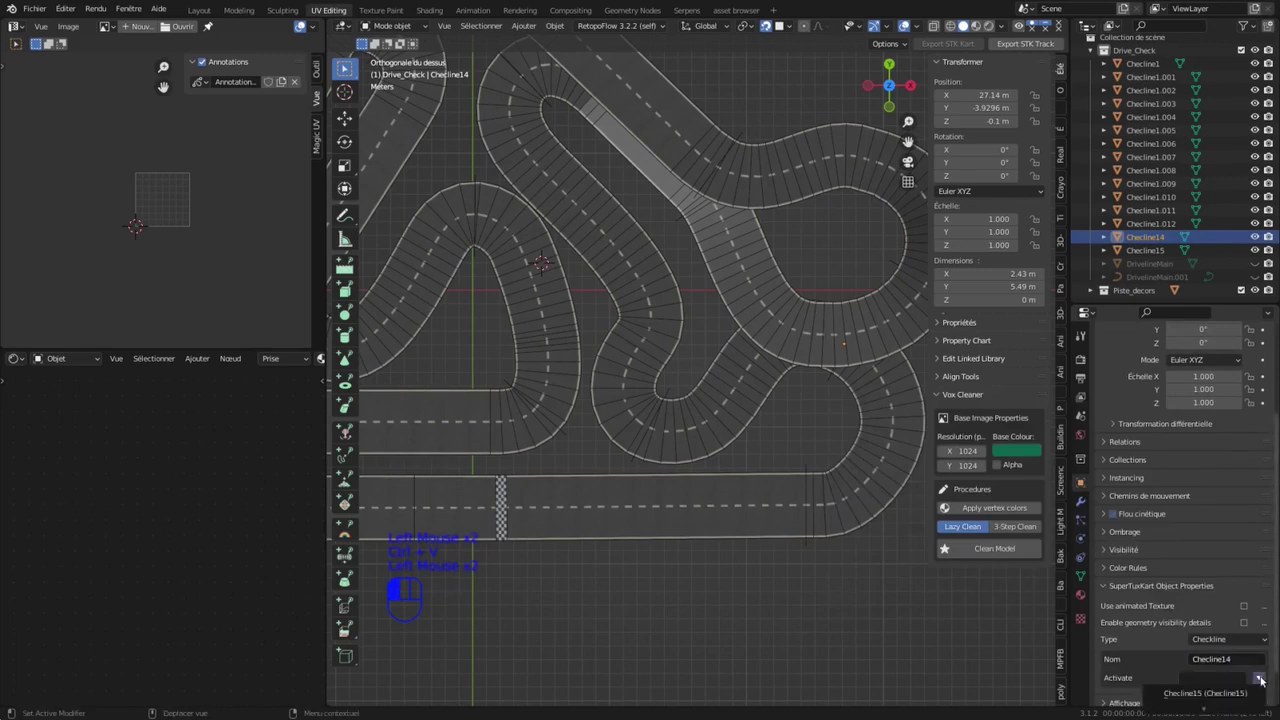
left_click(1240, 679)
left_click(1221, 693)
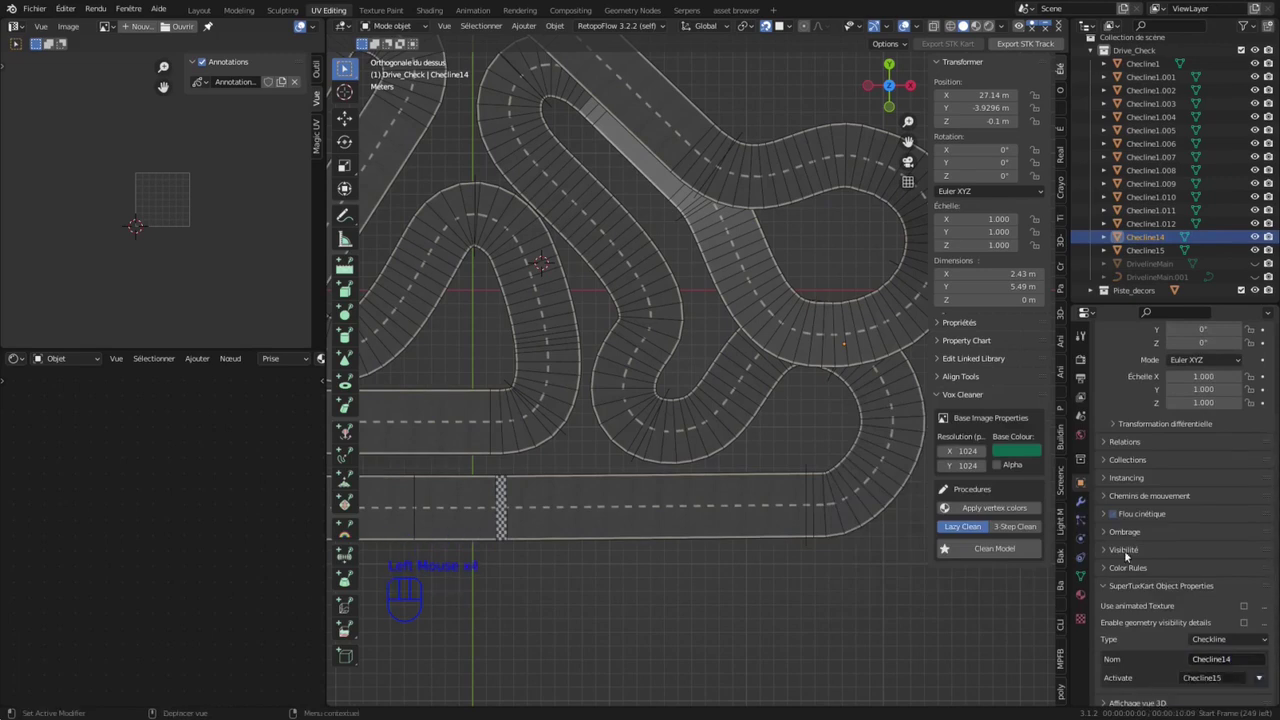
Step: Select the checkline Checline1.012 in the lower hairpin of the track and rename it Checline13
left_click(665, 395)
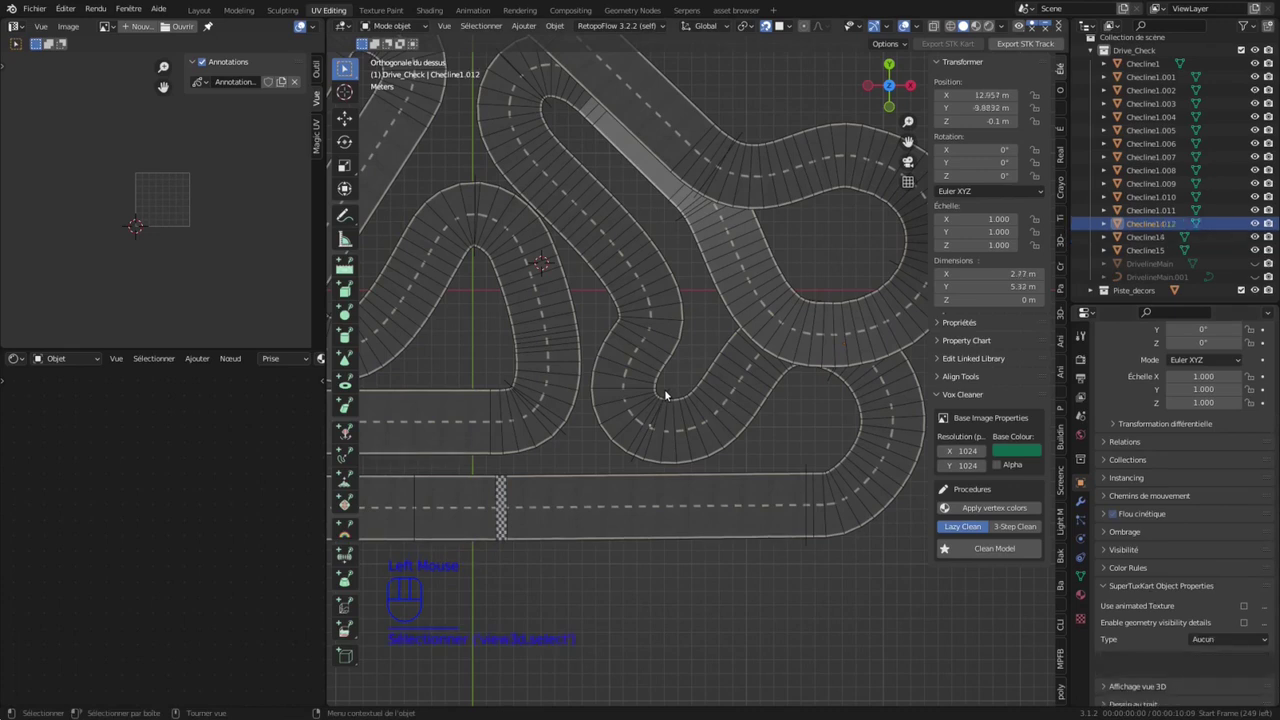
scroll(1178, 355, "up", 4)
left_click(1180, 357)
key("ctrl+v")
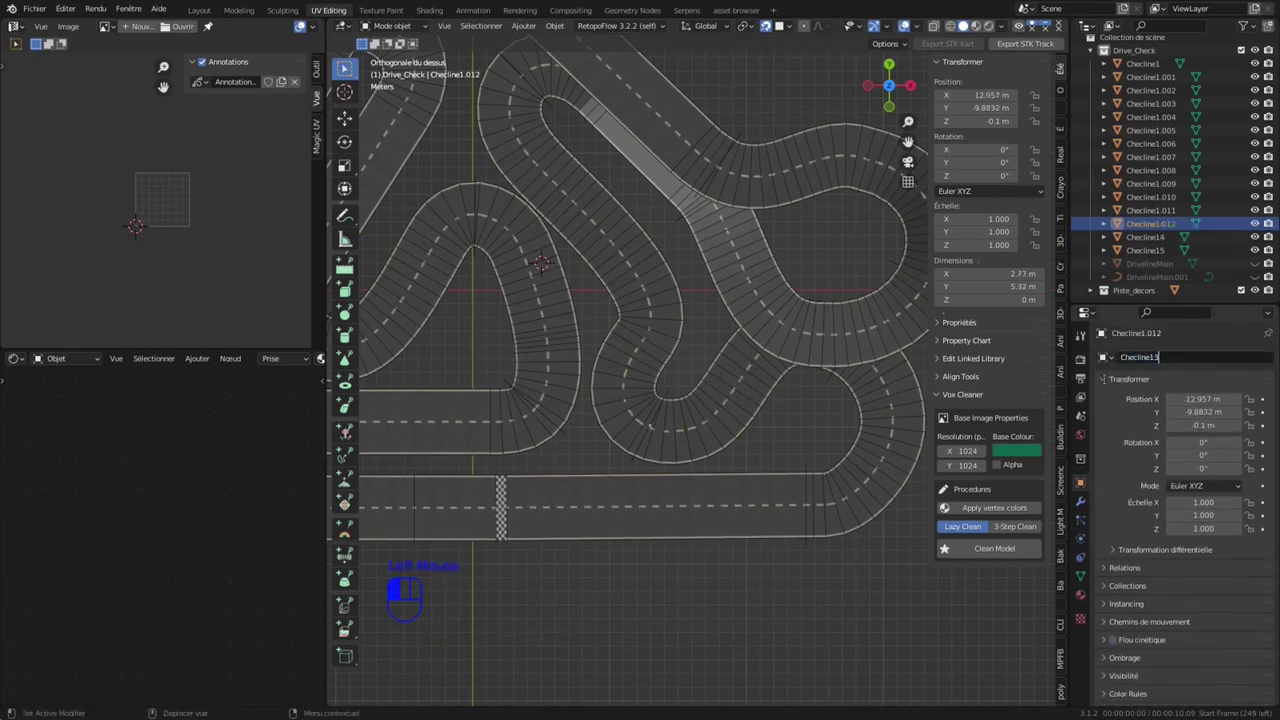
Step: In Checline13's SuperTuxKart object properties, set the type to Checkline, enter the name Checline13 and make it activate Checline14
scroll(1165, 380, "down", 4)
scroll(1165, 360, "up", 2)
left_click(1165, 357)
key("ctrl+c")
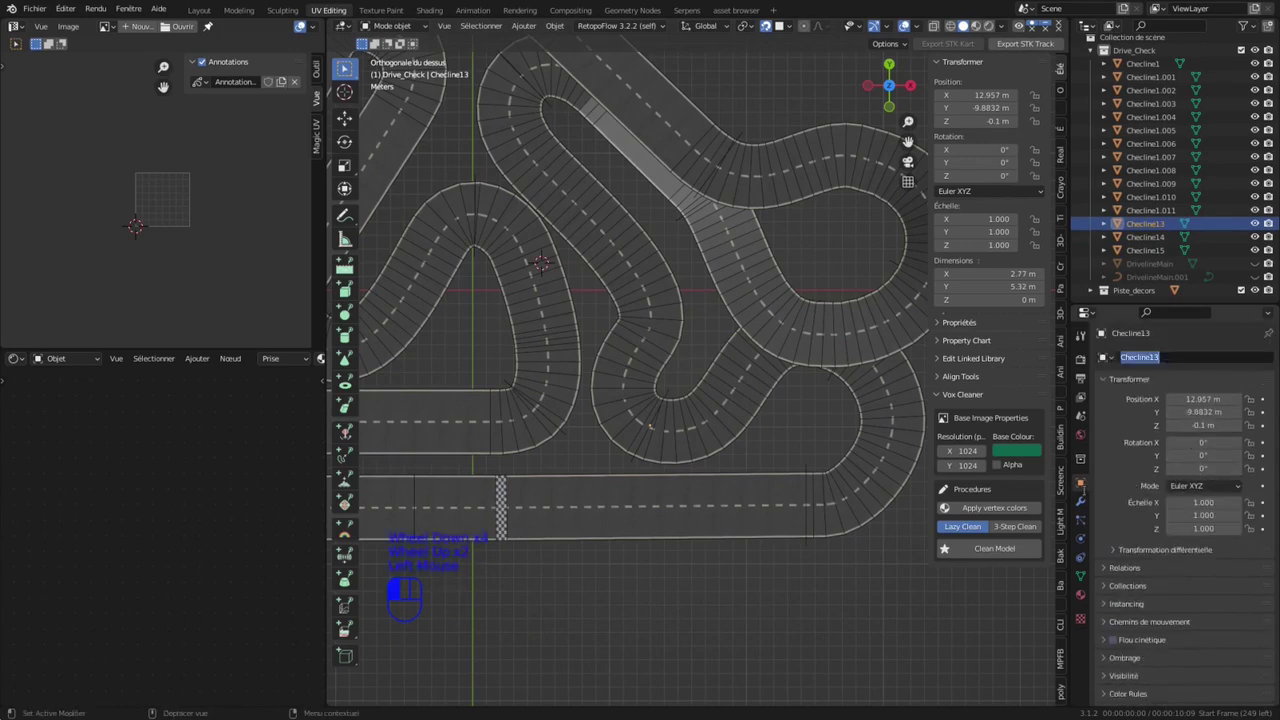
scroll(1200, 560, "down", 6)
left_click(1214, 642)
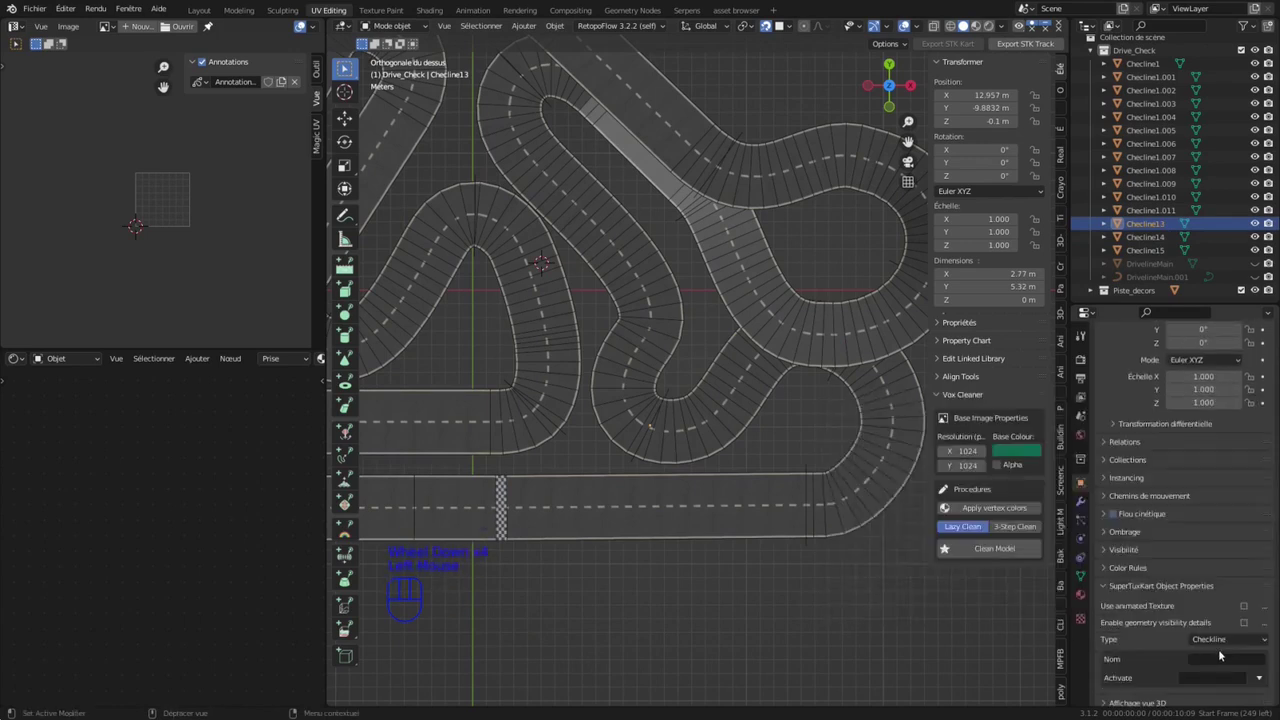
key("ctrl+v")
left_click(1255, 678)
left_click(1200, 652)
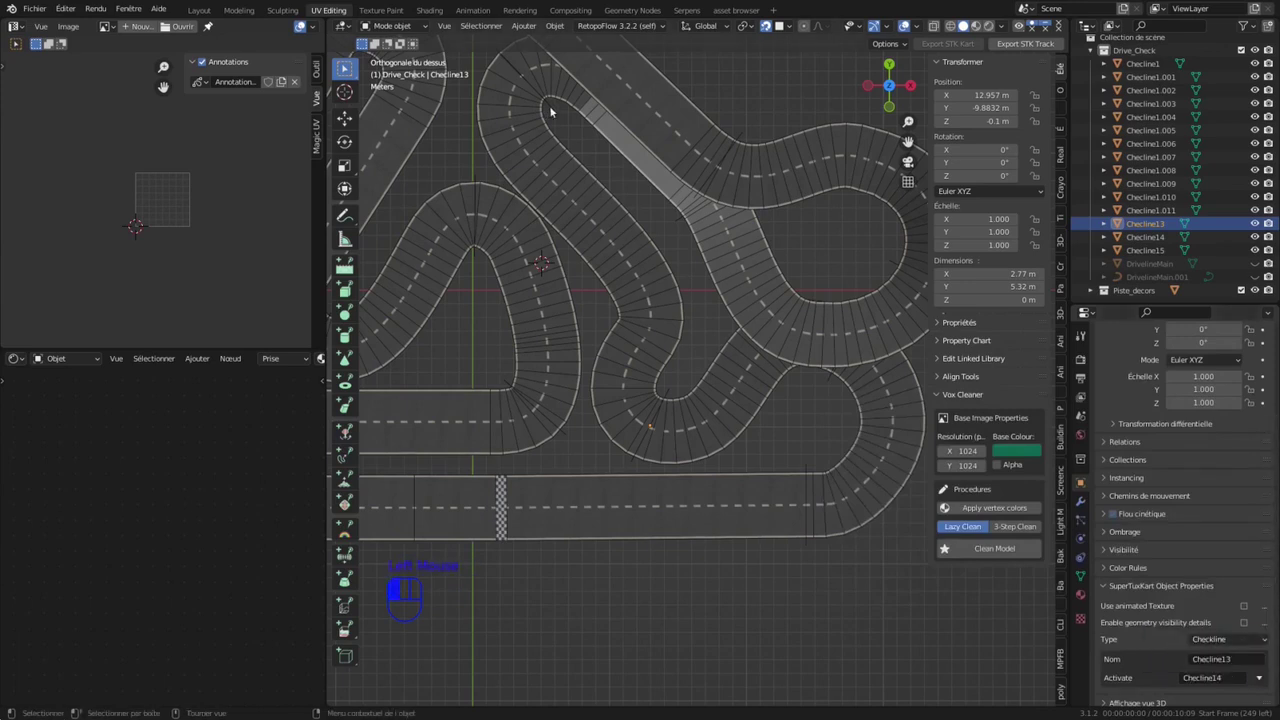
Step: Select the checkline Checline1.011 and rename it Checline12
left_click(1150, 210)
scroll(1160, 400, "up", 5)
double_click(1150, 356)
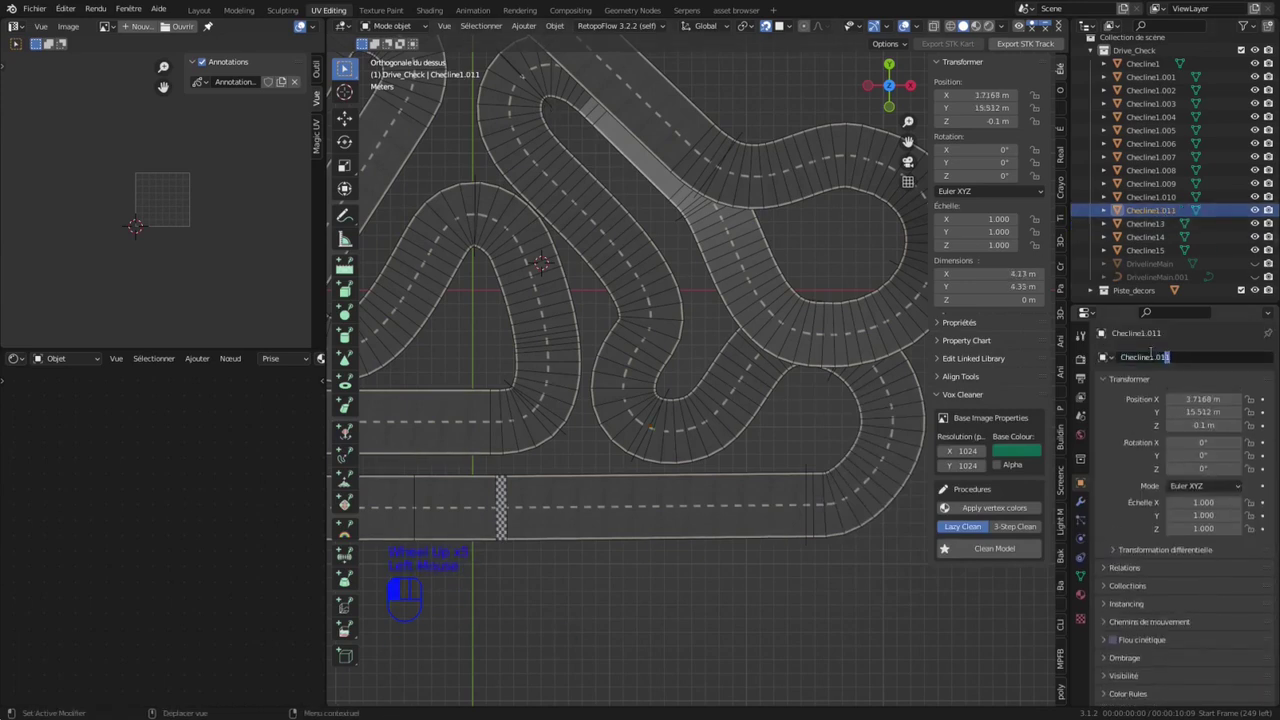
type("12")
key("Return")
Step: In Checline12's SuperTuxKart object properties, set the type to Checkline, enter the name Checline12 and make it activate Checline13
double_click(1178, 357)
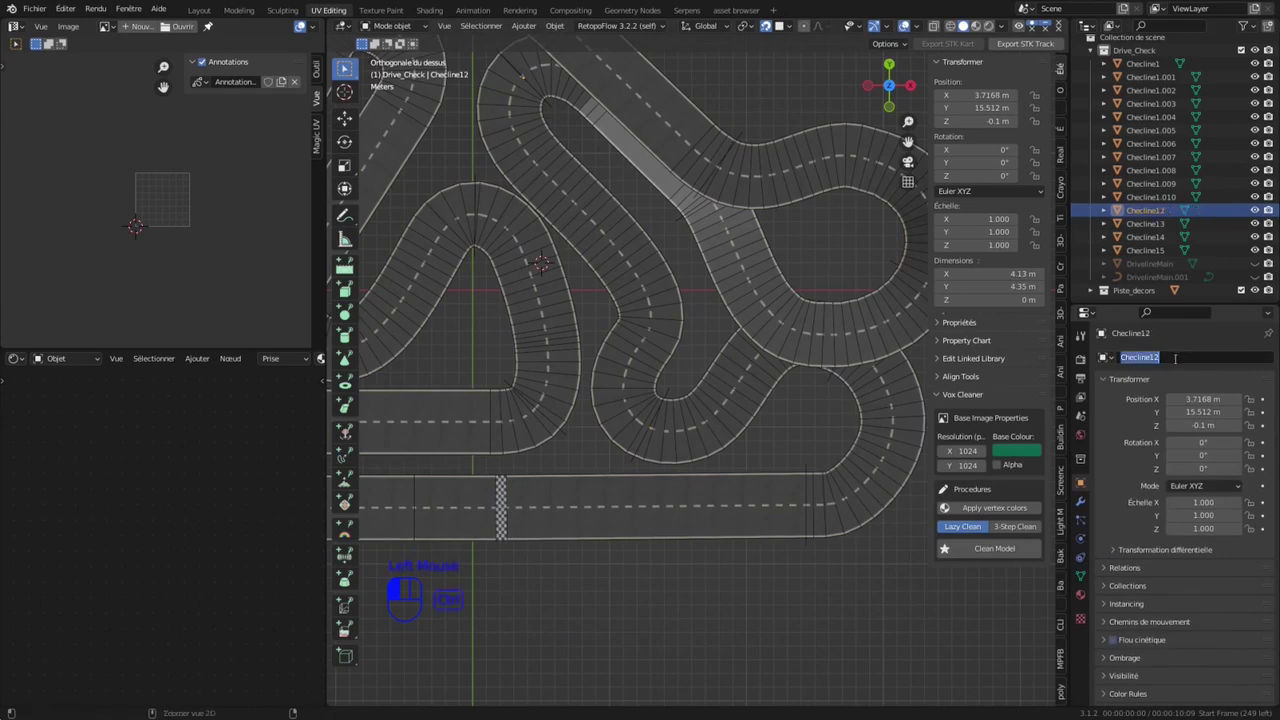
scroll(1141, 397, "down", 3)
left_click(1236, 638)
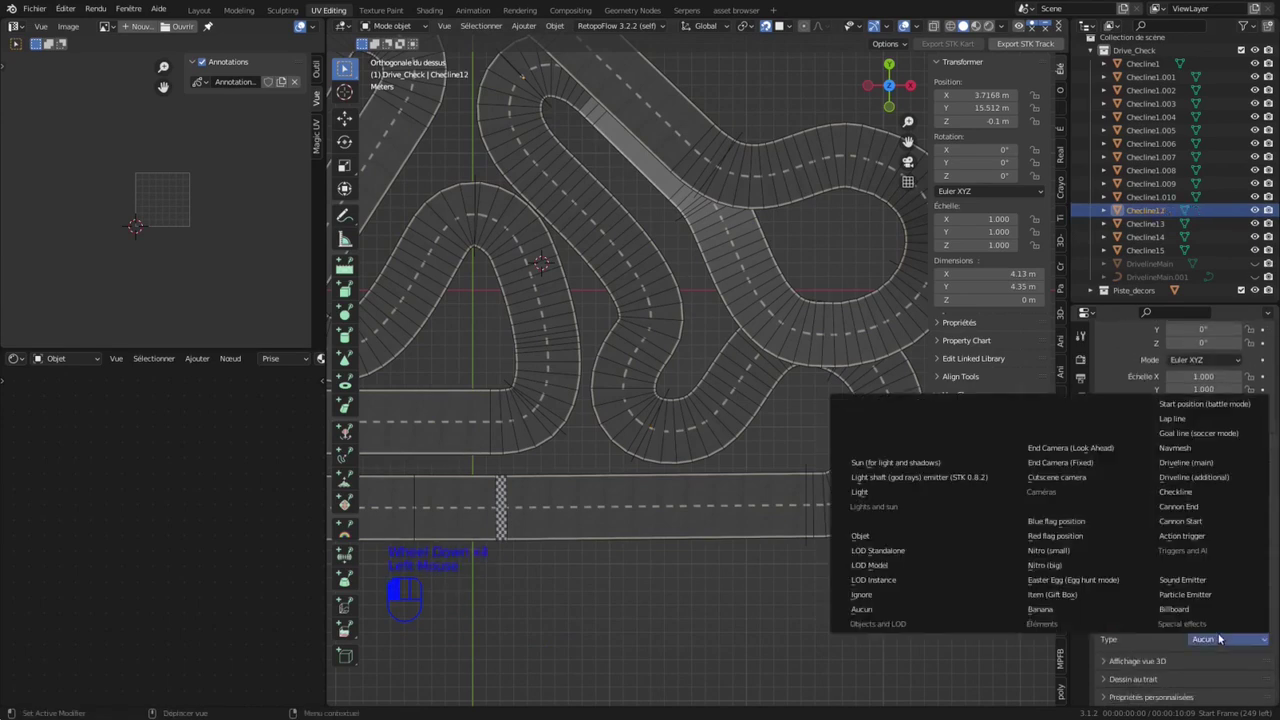
left_click(1195, 487)
left_click(1258, 678)
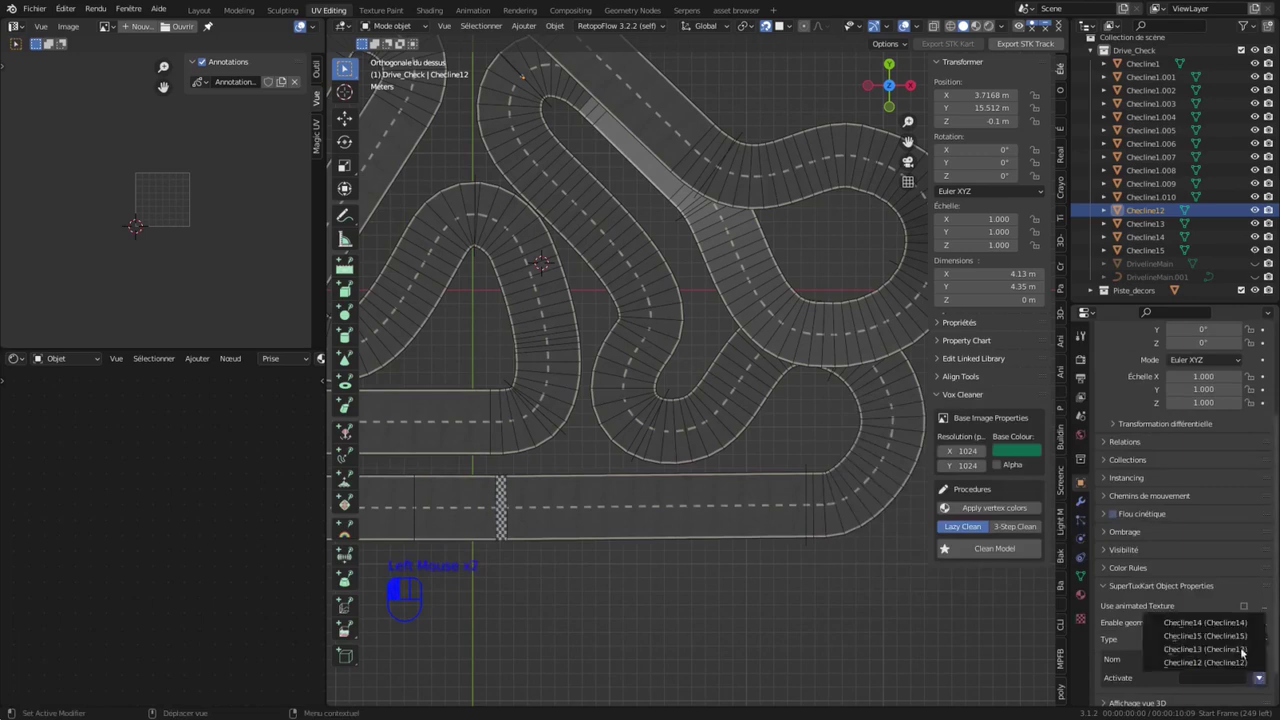
left_click(1228, 663)
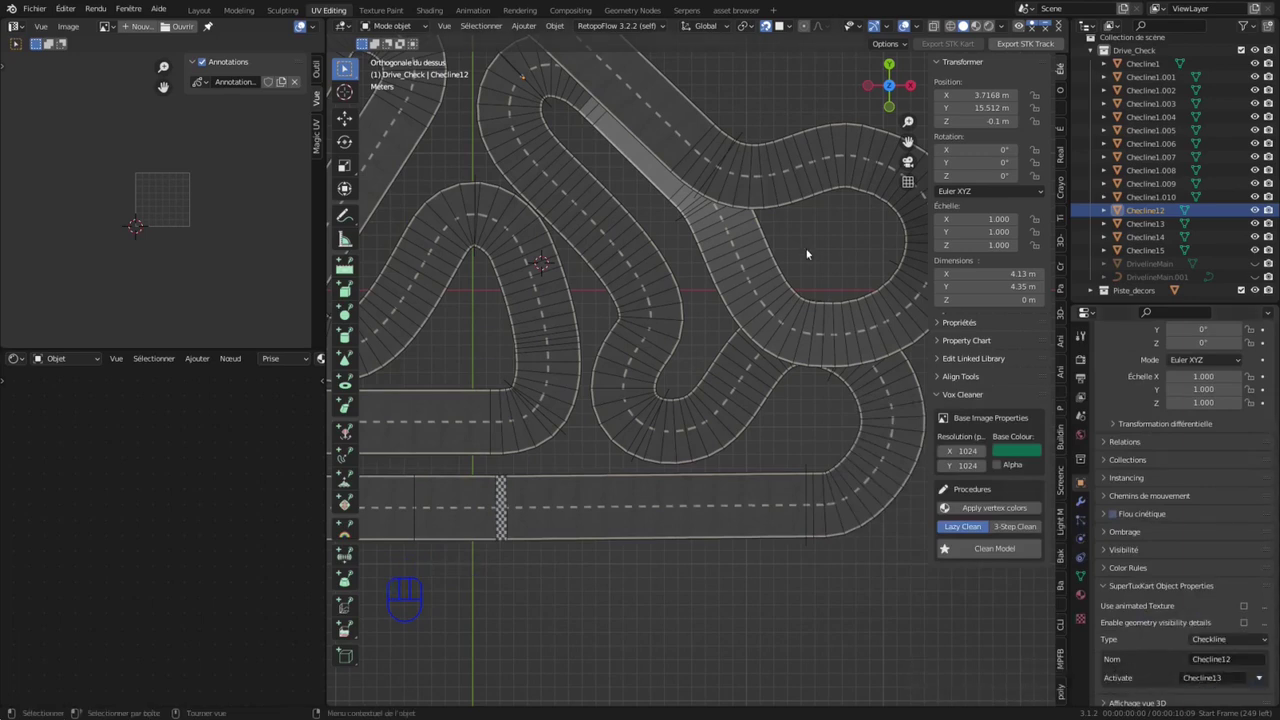
Step: Select the checkline Checline1.010 at the crossing of the track and rename it Checline11
left_click(678, 224)
scroll(1160, 360, "up", 4)
left_click(1162, 357)
key("Return")
Step: In Checline11's SuperTuxKart object properties, set the type to Checkline, enter the name Checline11 and make it activate Checline12
scroll(1130, 468, "down", 3)
left_click(1208, 638)
left_click(1218, 613)
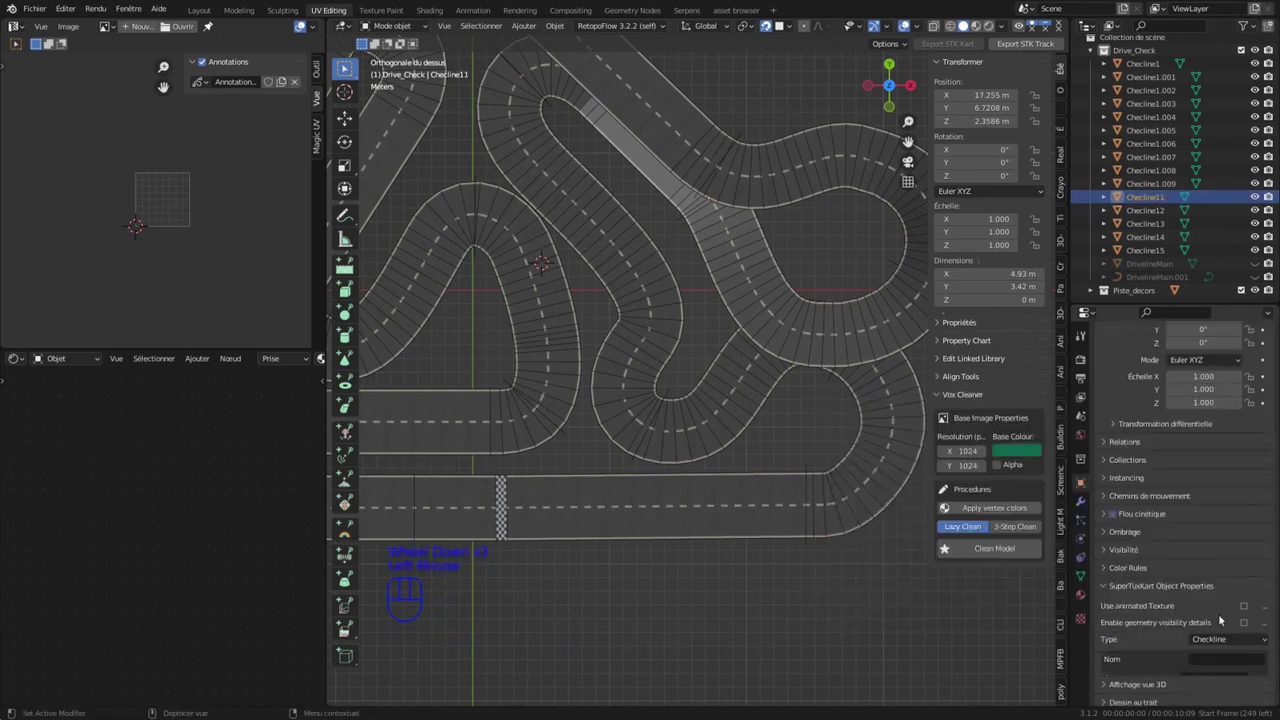
left_click(1228, 677)
left_click(1205, 654)
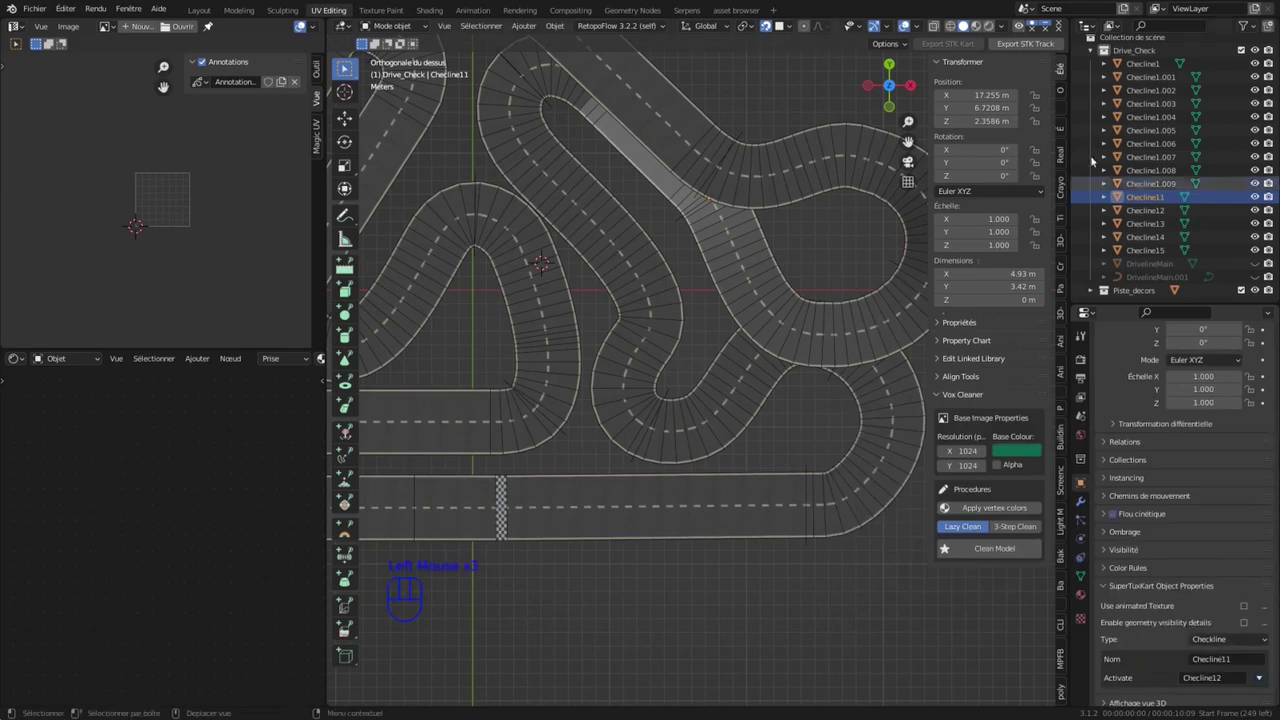
Step: Select the checkline Checline1.009 in the wide outer loop and rename it Checline10
scroll(815, 267, "down", 1)
left_click(863, 283)
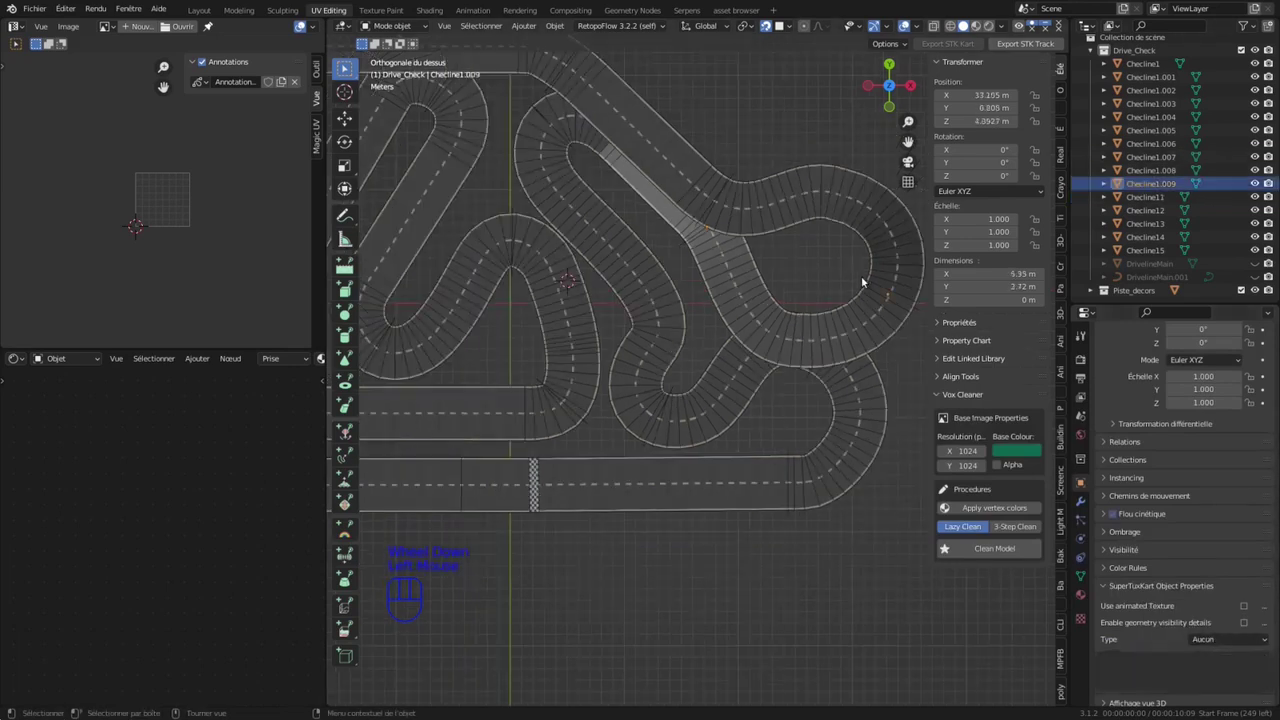
left_click(1155, 186)
double_click(1181, 183)
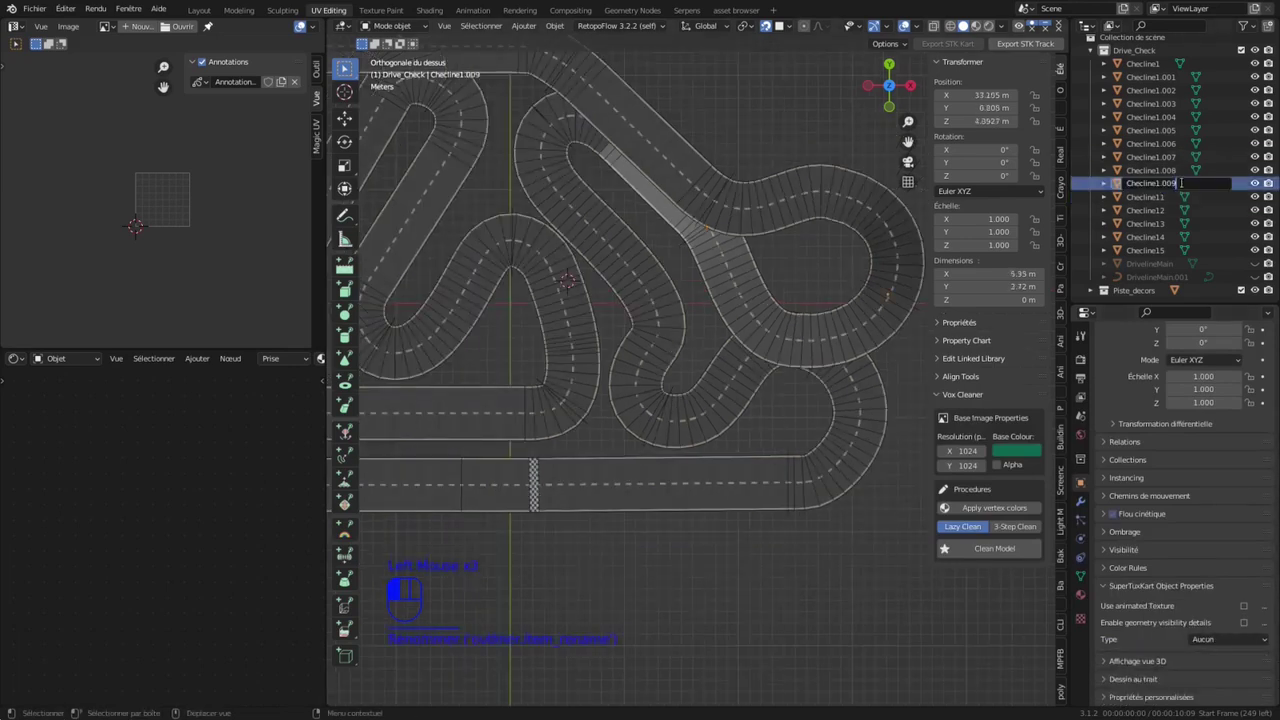
key("Return")
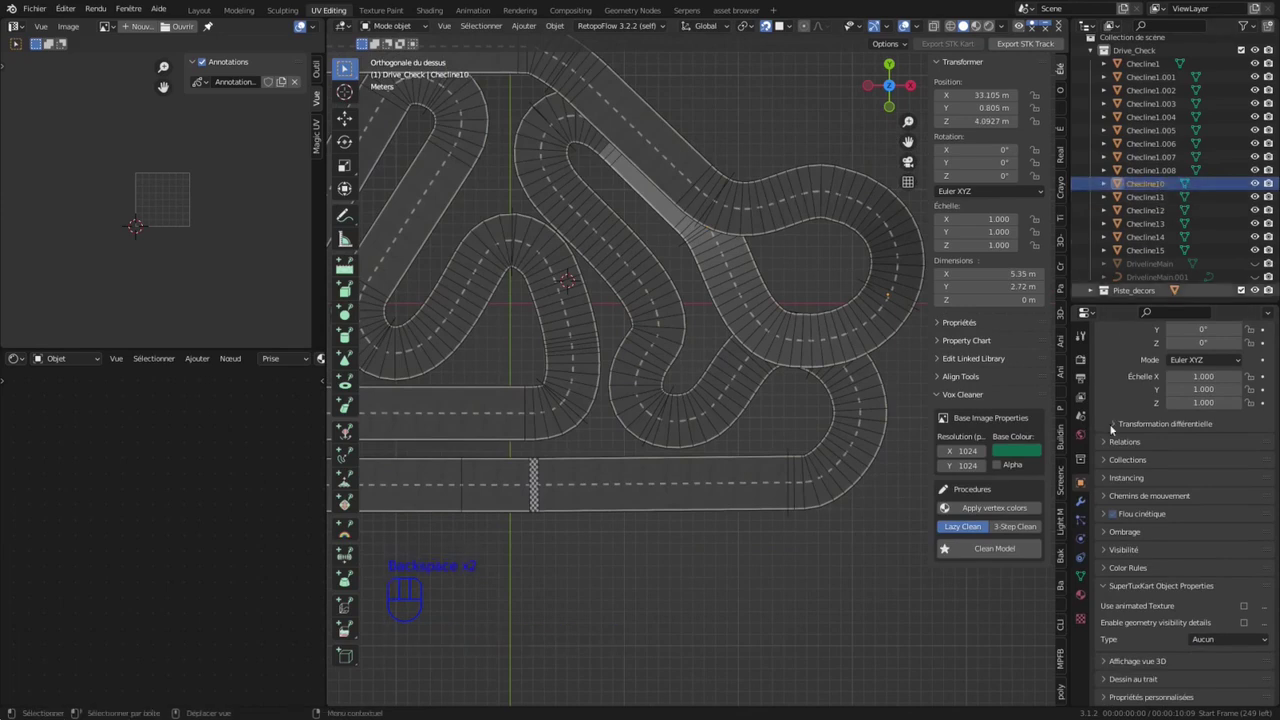
Step: Set Checline10's SuperTuxKart type to Checkline, name to Checline10 and activated line to Checline11, and move the SuperTuxKart properties above the transform properties
scroll(1180, 400, "up", 3)
double_click(1140, 357)
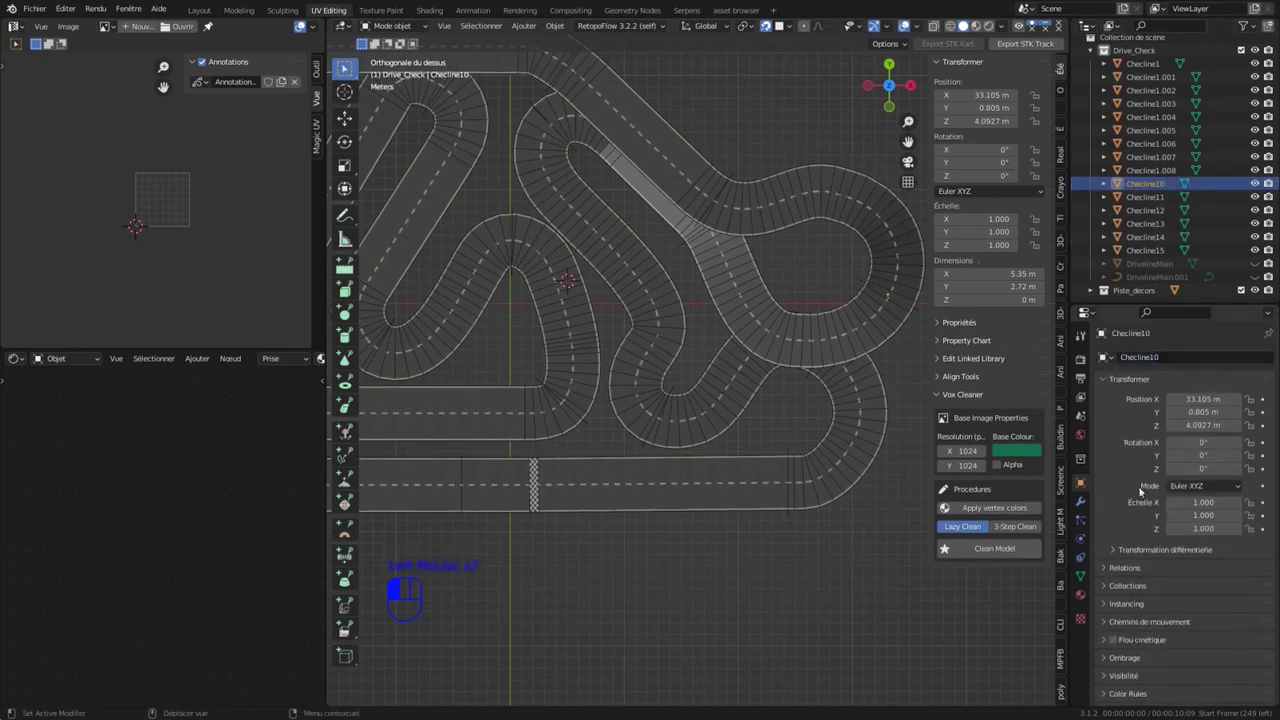
scroll(1160, 480, "down", 3)
left_click(1230, 640)
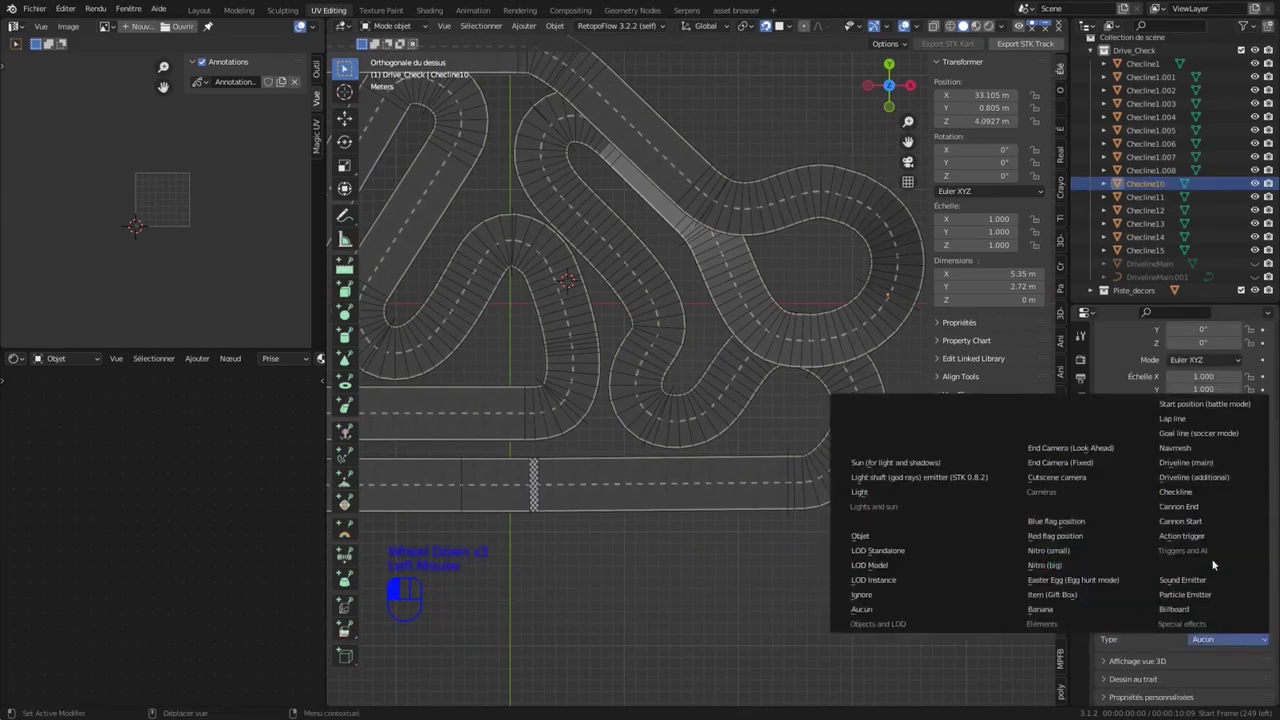
left_click(1175, 491)
left_click(1213, 657)
left_click(1258, 681)
left_click(1220, 600)
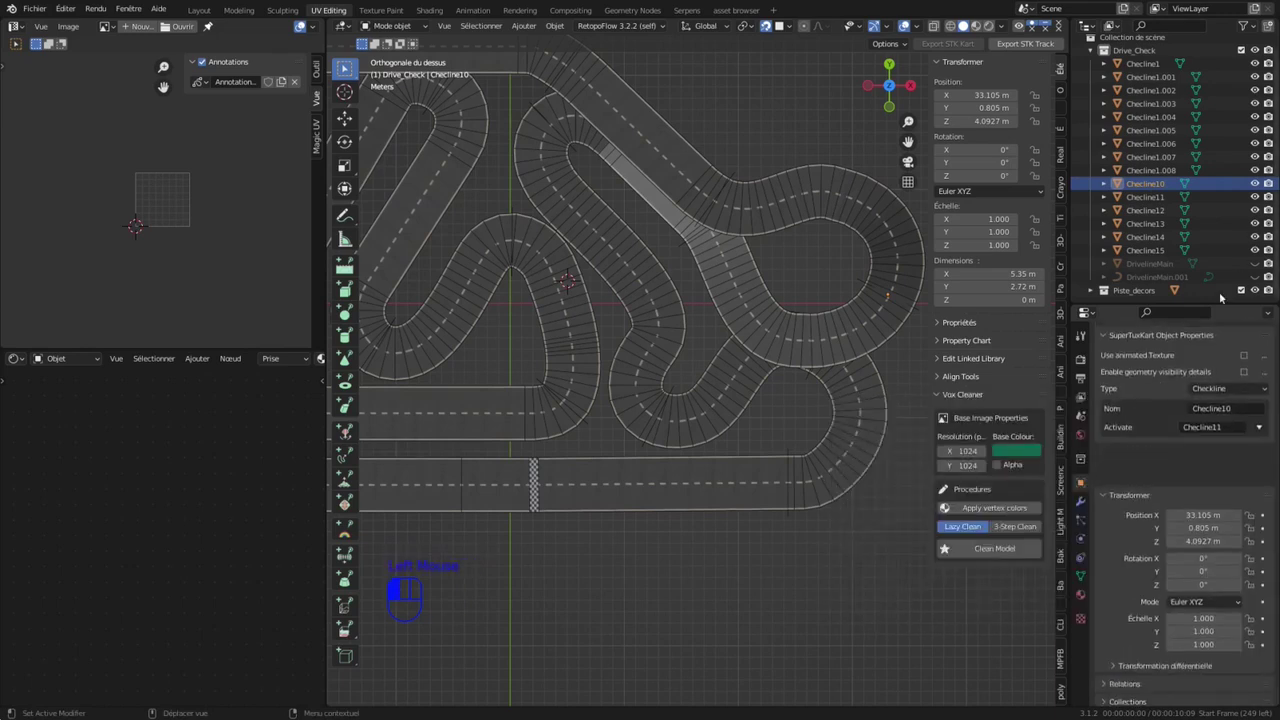
scroll(1240, 331, "up", 4)
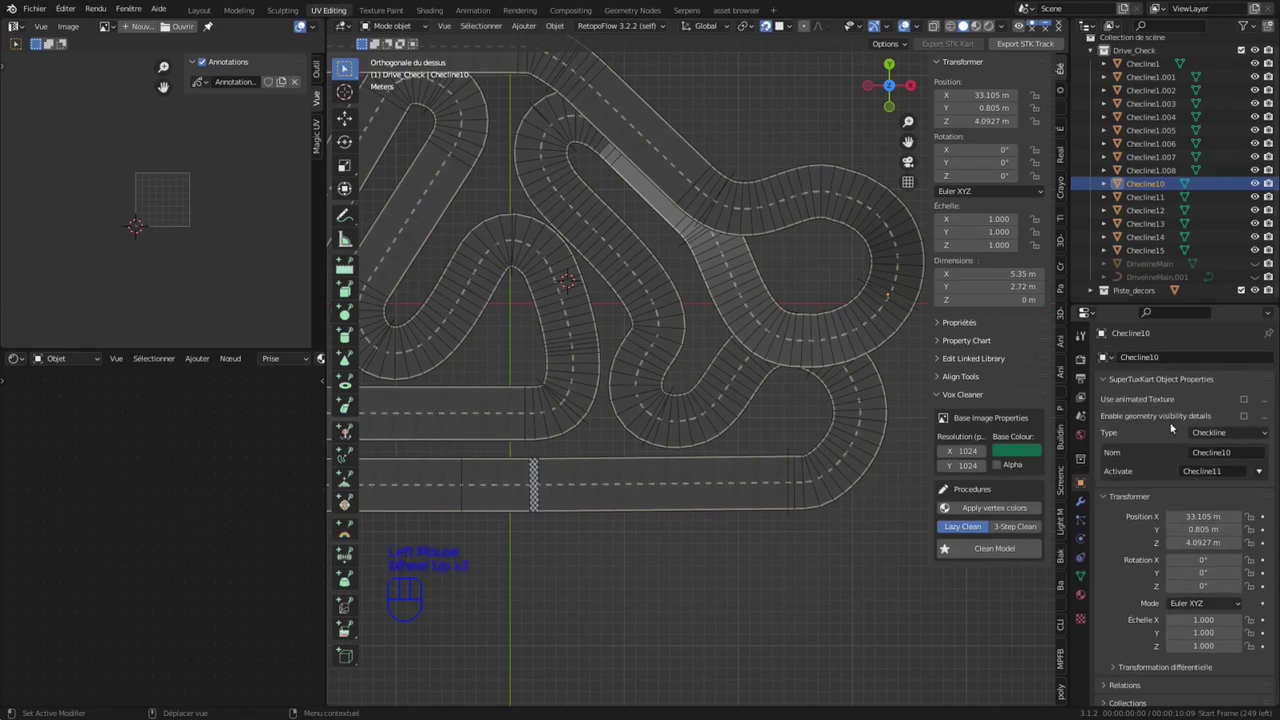
Step: Select the checkline Checline1.008 at the end of the diagonal straight and rename it Checline9
left_click(732, 167)
double_click(1175, 356)
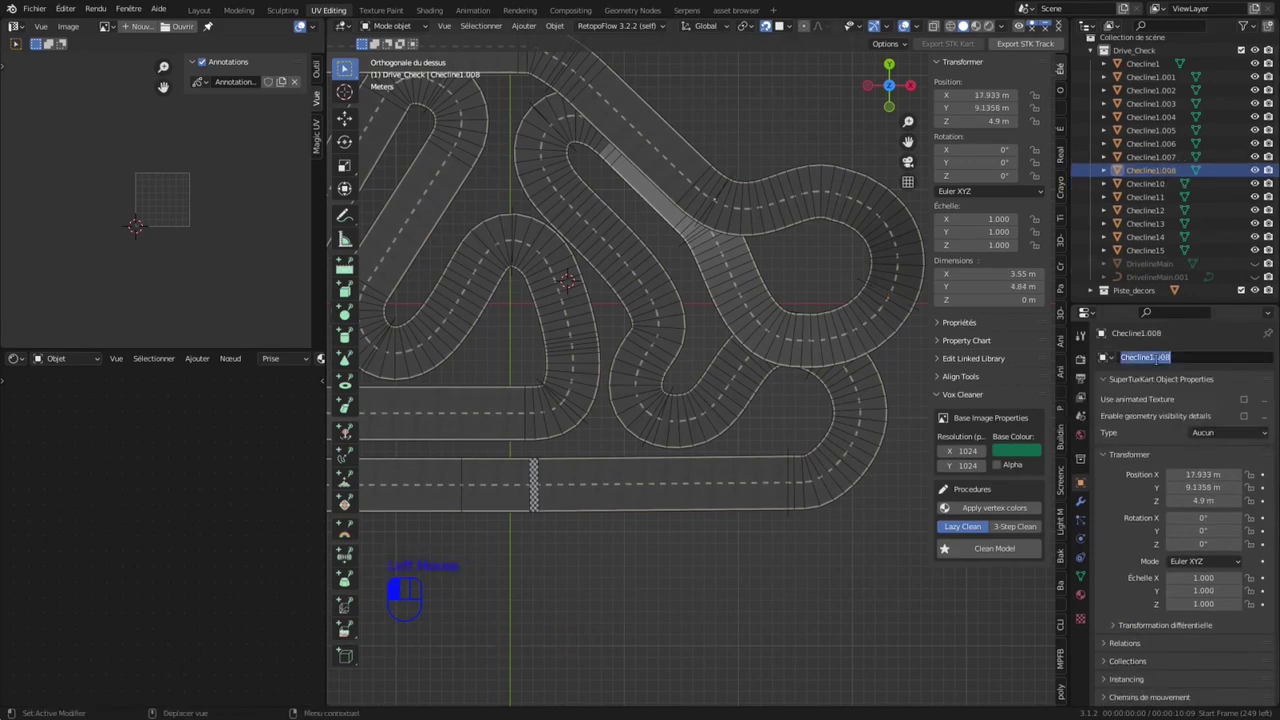
type("9")
key("Return")
Step: In Checline9's SuperTuxKart object properties, set the type to Checkline, enter the name Checline9 and make it activate Checline10
left_click(1228, 432)
left_click(1176, 580)
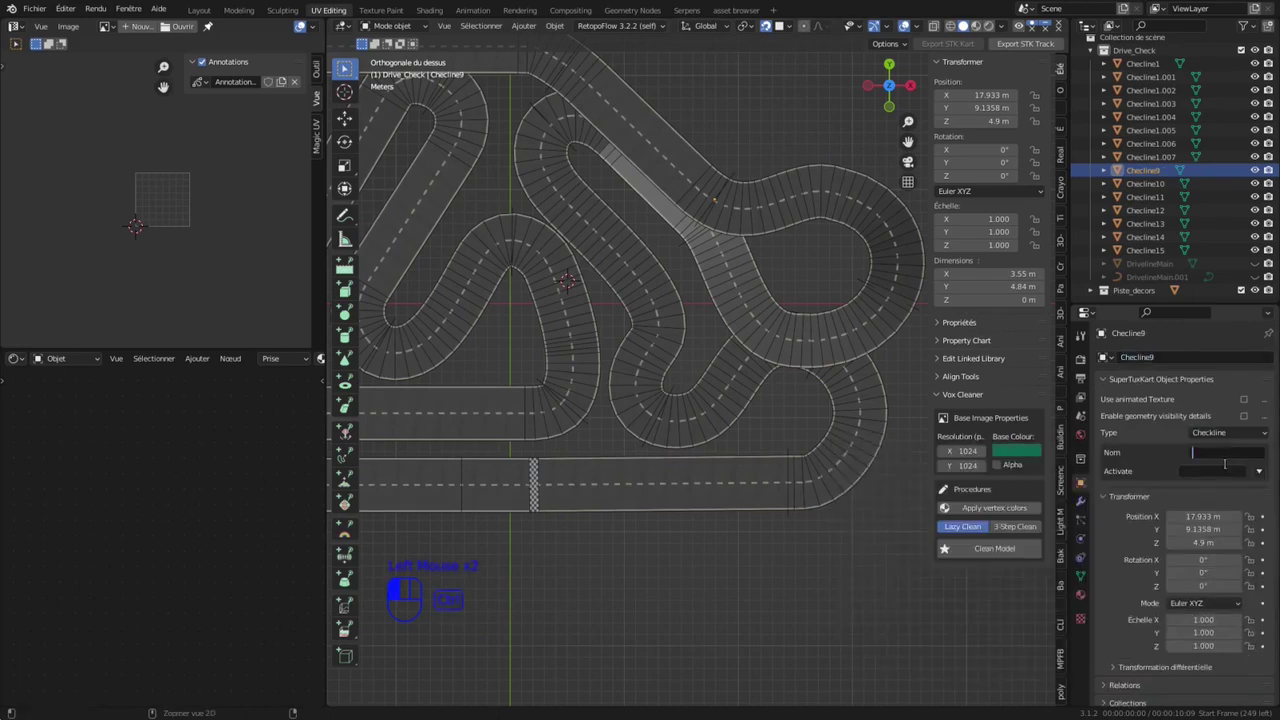
left_click(1258, 471)
left_click(1200, 500)
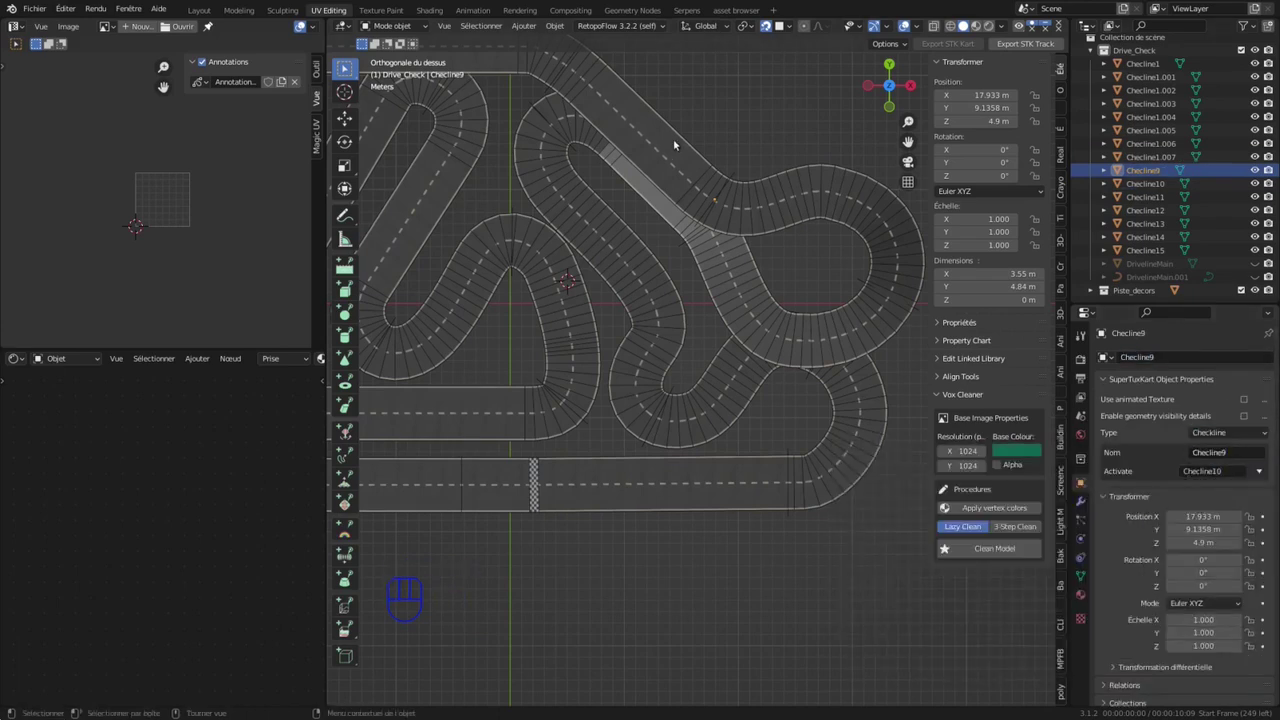
Step: Select the checkline Checline1.007 at the start of the diagonal straight and rename it Checline8
scroll(666, 180, "down", 3)
middle_click_drag(666, 180, 778, 240, "shift")
left_click(792, 250)
double_click(1146, 356)
key("Return")
Step: In Checline8's SuperTuxKart object properties, set the type to Checkline, enter the name Checline8 and make it activate Checline9
left_click(1197, 357)
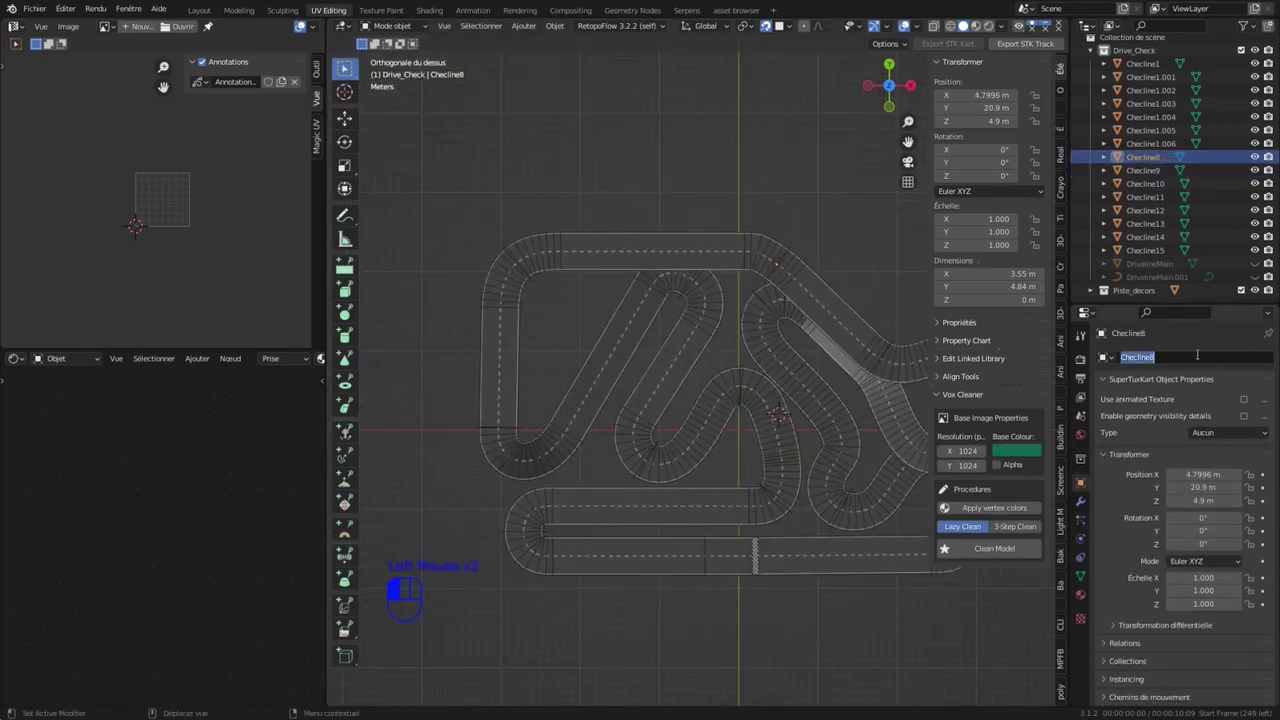
left_click(1222, 432)
left_click(1195, 580)
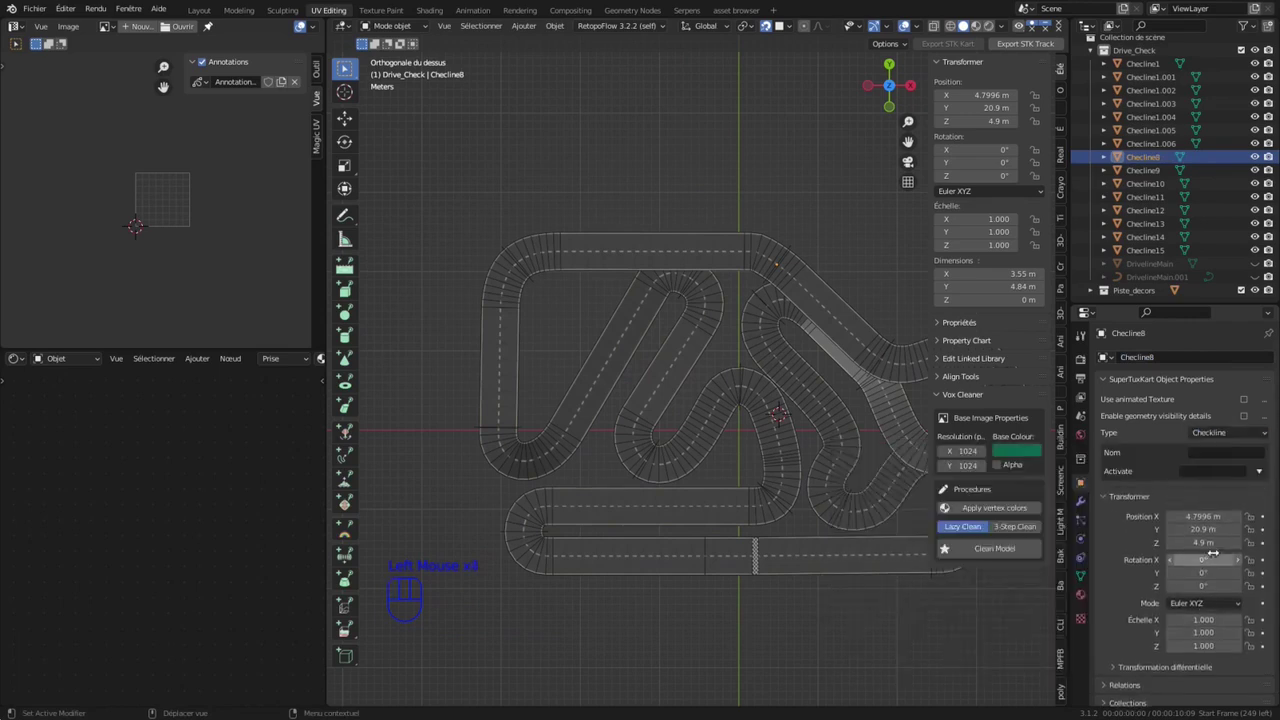
left_click(1224, 471)
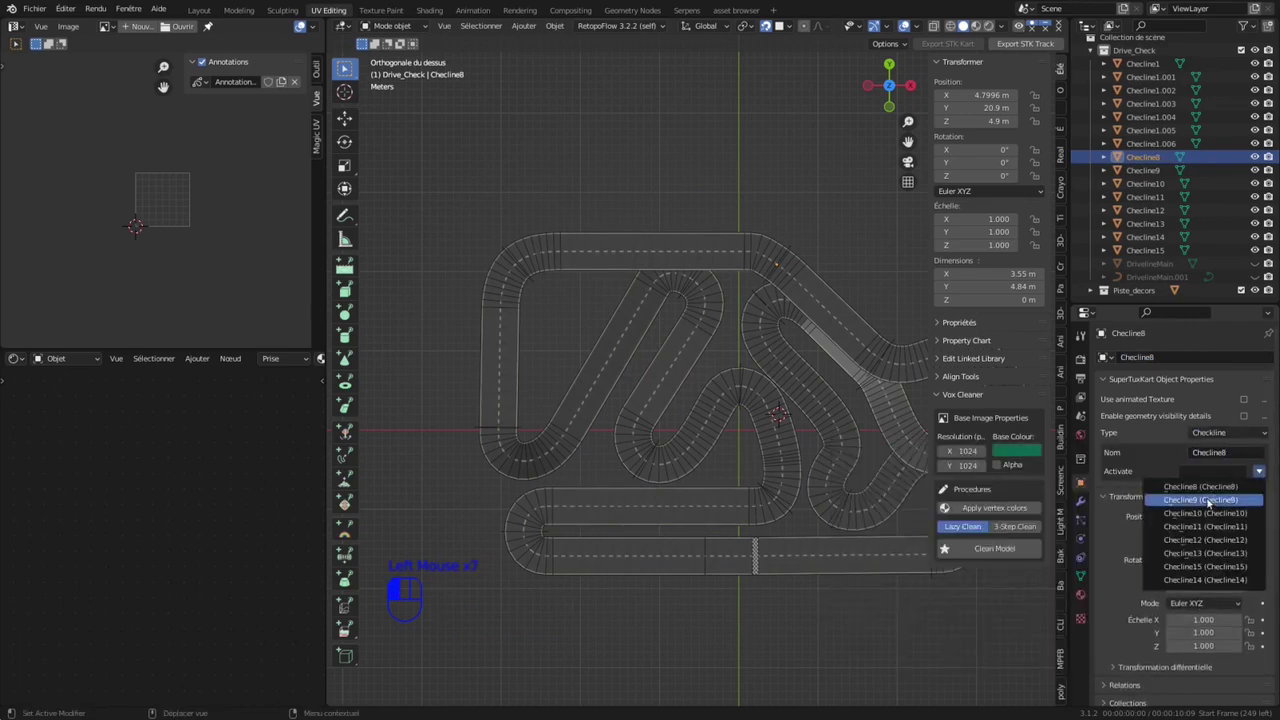
left_click(1206, 499)
Step: Select the checkline Checline1.006 in the upper-left bend of the track and rename it Checline7
left_click(505, 244)
left_click(1180, 357)
key("BackSpace")
key("Return")
Step: In Checline7's SuperTuxKart object properties, set the type to Checkline, enter the name Checline7 and make it activate Checline8
left_click(1176, 355)
left_click(1227, 433)
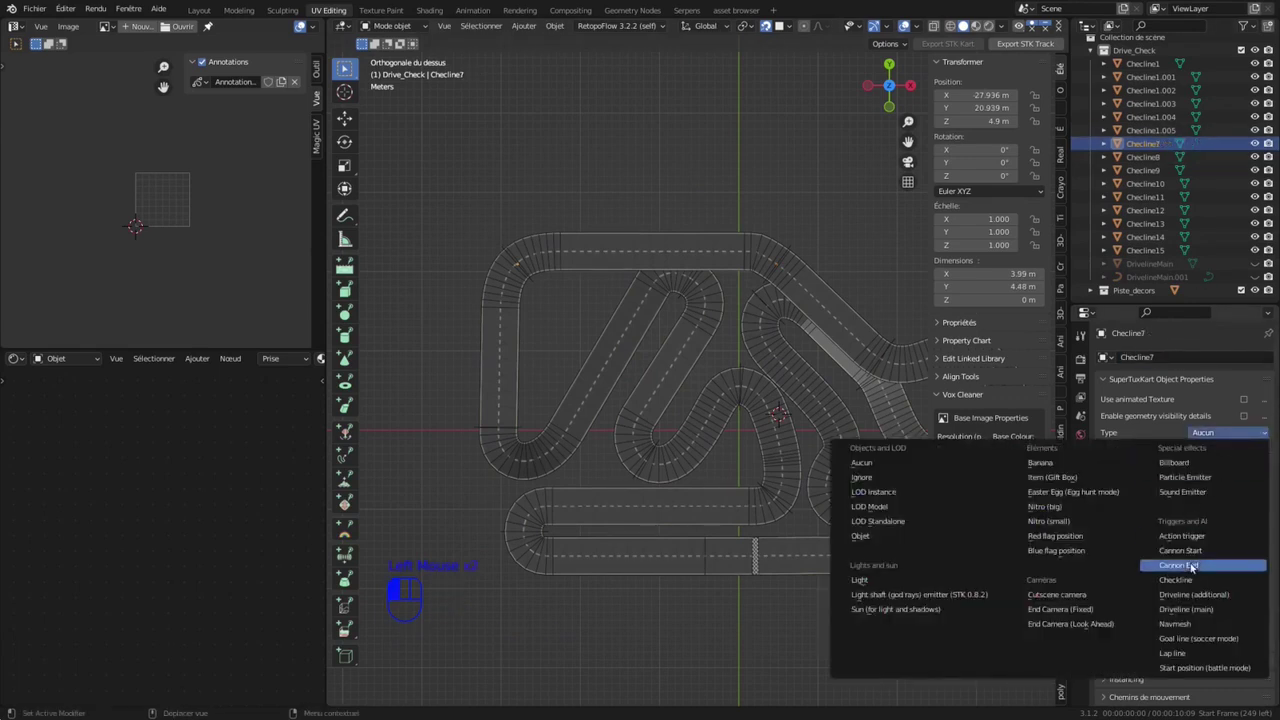
left_click(1190, 584)
left_click(1212, 477)
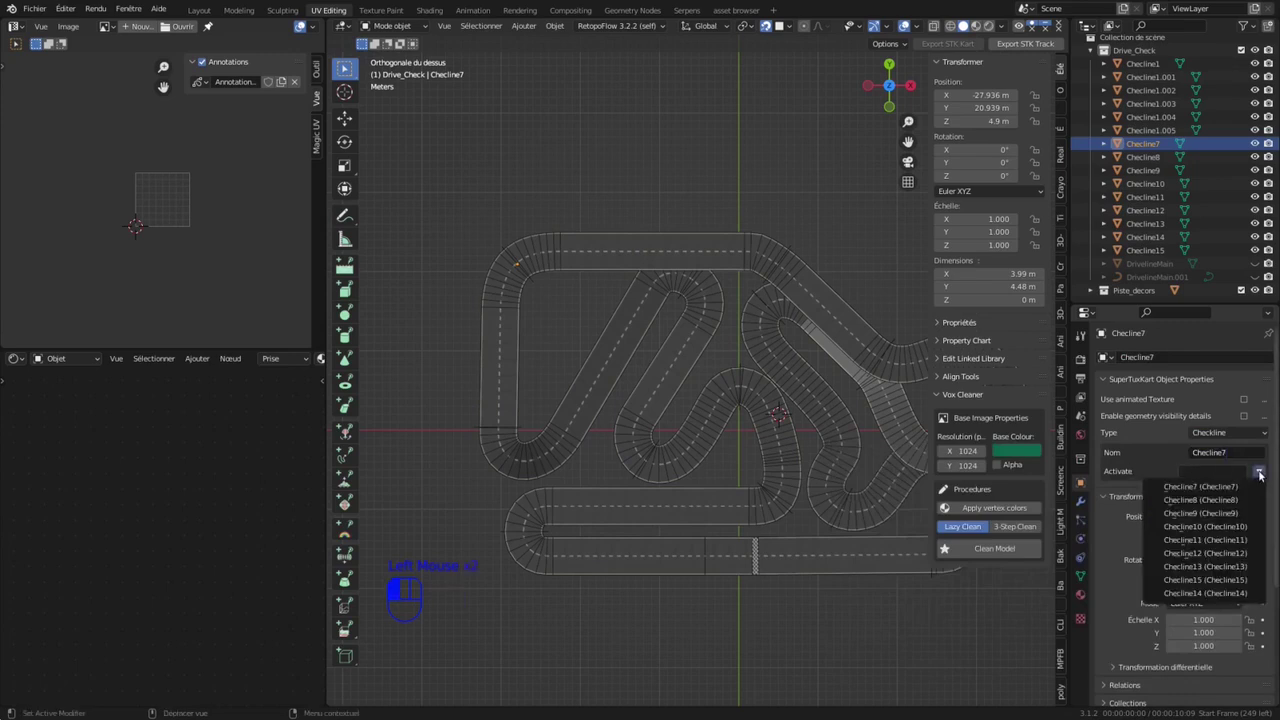
left_click(1177, 500)
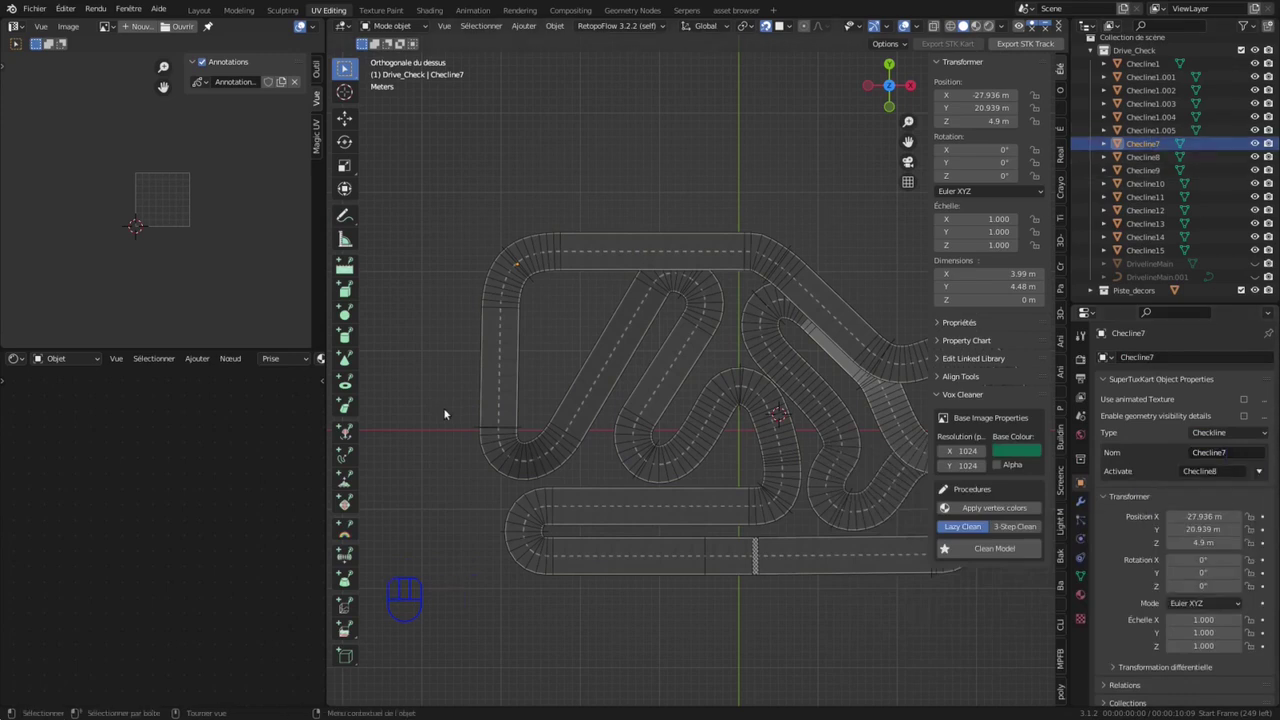
Step: Select the checkline Checline1.005 on the track's western straight and rename it Checline6
left_click(1150, 130)
double_click(1160, 357)
type("6")
key("Return")
Step: In Checline6's SuperTuxKart object properties, set the type to Checkline, enter the name Checline6 and make it activate Checline7
left_click(1155, 357)
left_click(1240, 433)
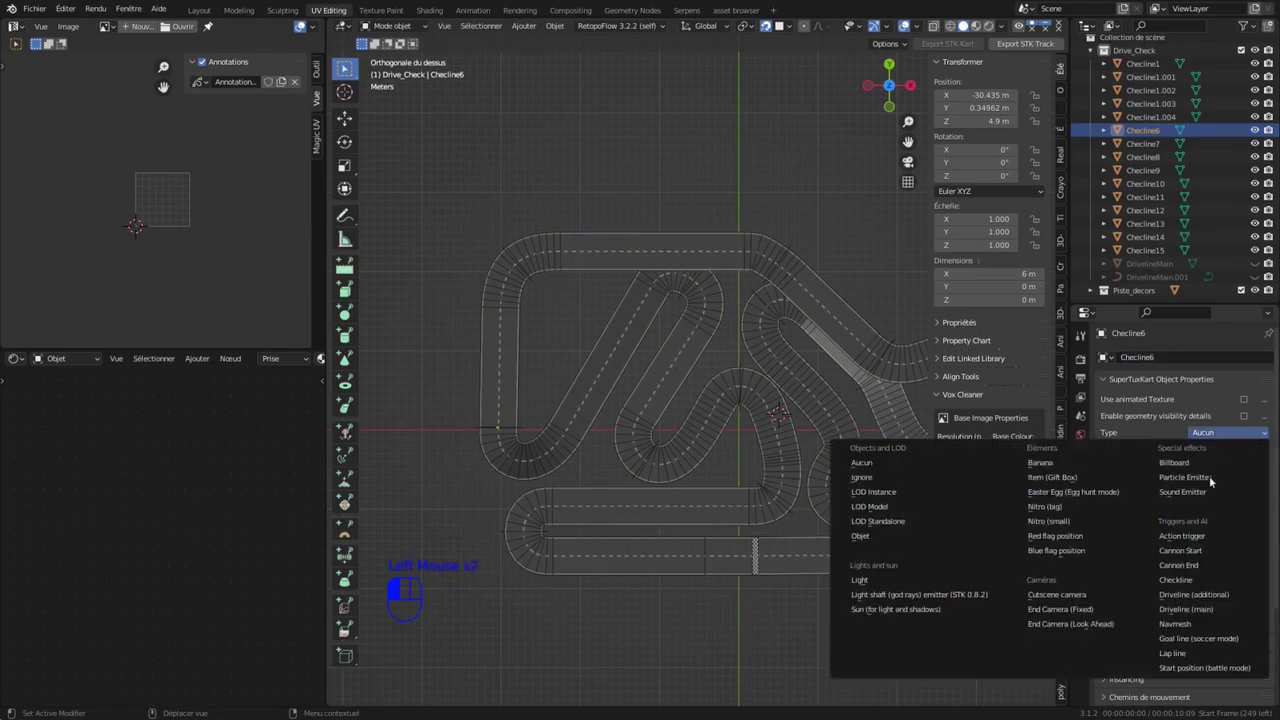
left_click(1200, 580)
double_click(1250, 455)
left_click(1257, 471)
left_click(1214, 502)
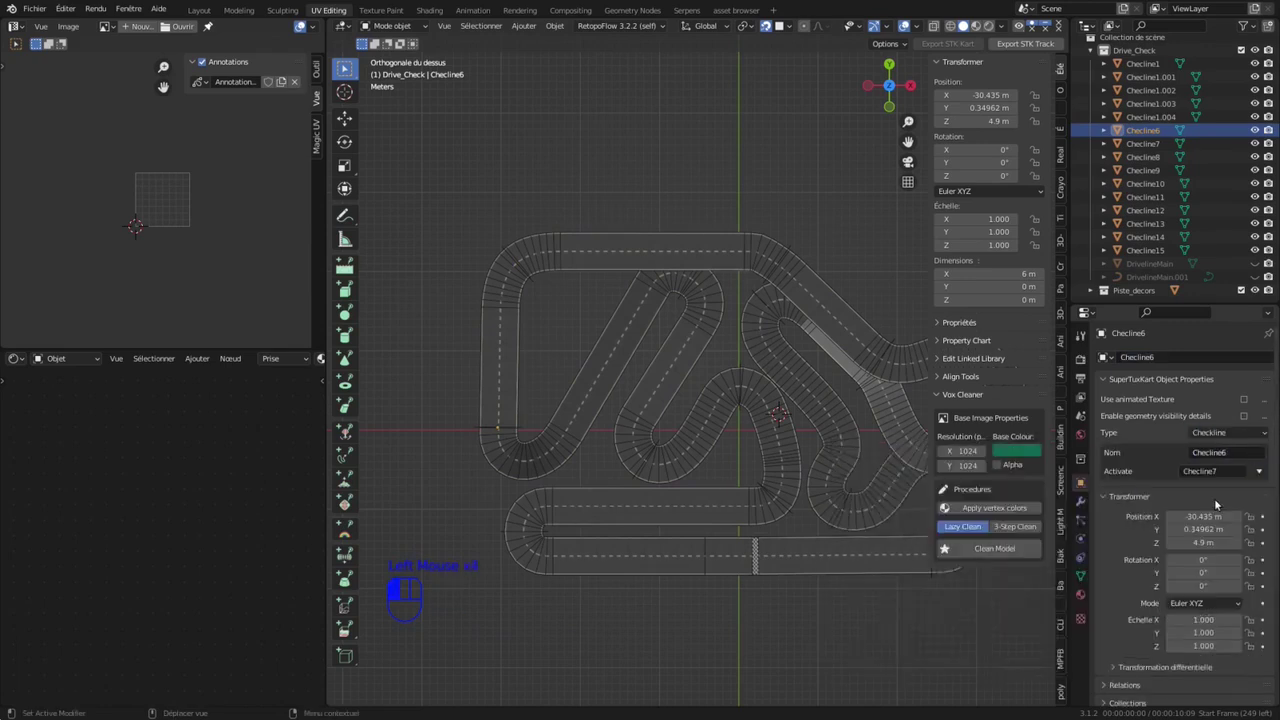
Step: Select the checkline Checline1.004 in the upper inner hairpin of the track and rename it Checline5
left_click(678, 298)
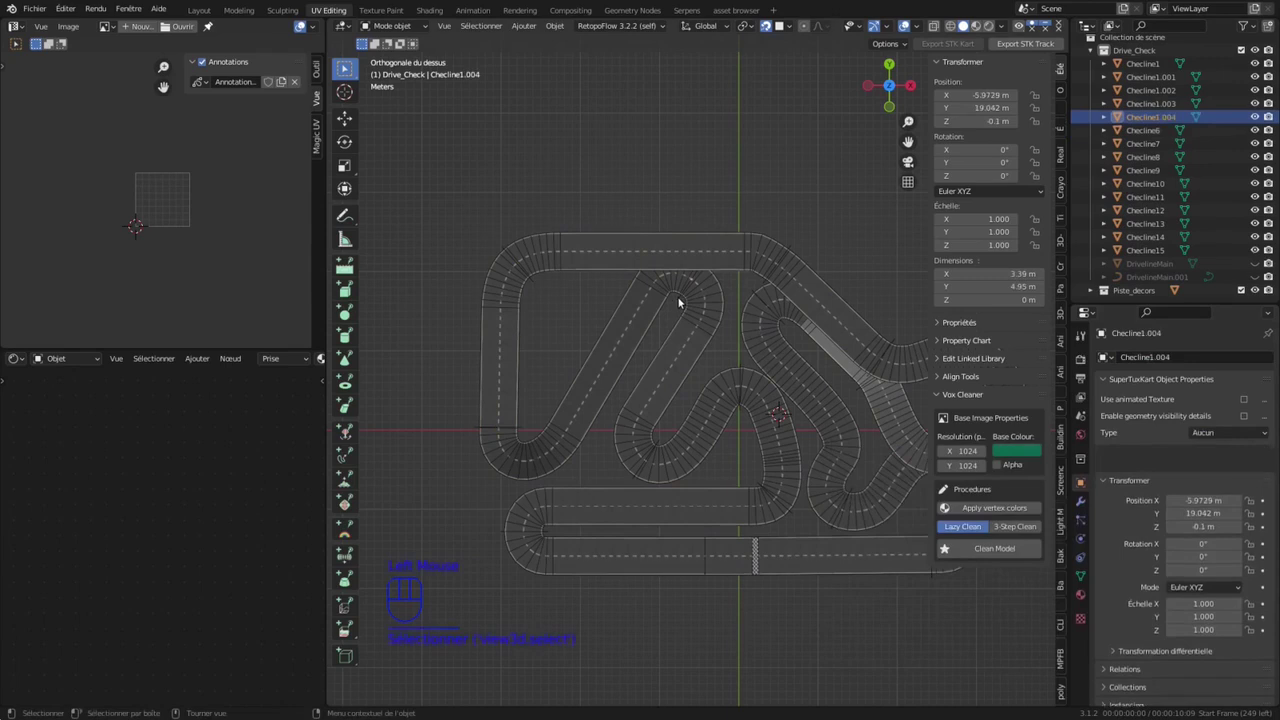
left_click(1157, 356)
type("5")
key("Return")
Step: In Checline5's SuperTuxKart object properties, set the type to Checkline, enter the name Checline5 and make it activate Checline6
left_click(1188, 357)
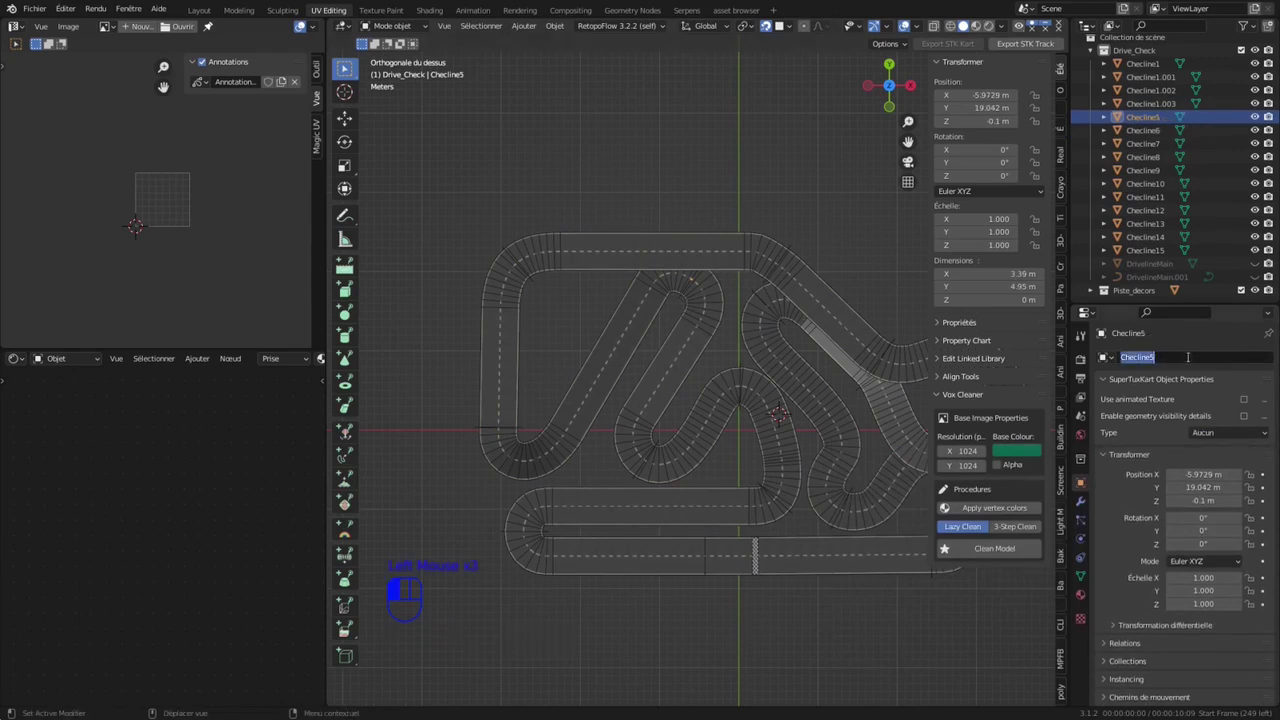
left_click(1235, 433)
left_click(1195, 582)
left_click(1216, 451)
left_click(1261, 475)
left_click(1203, 496)
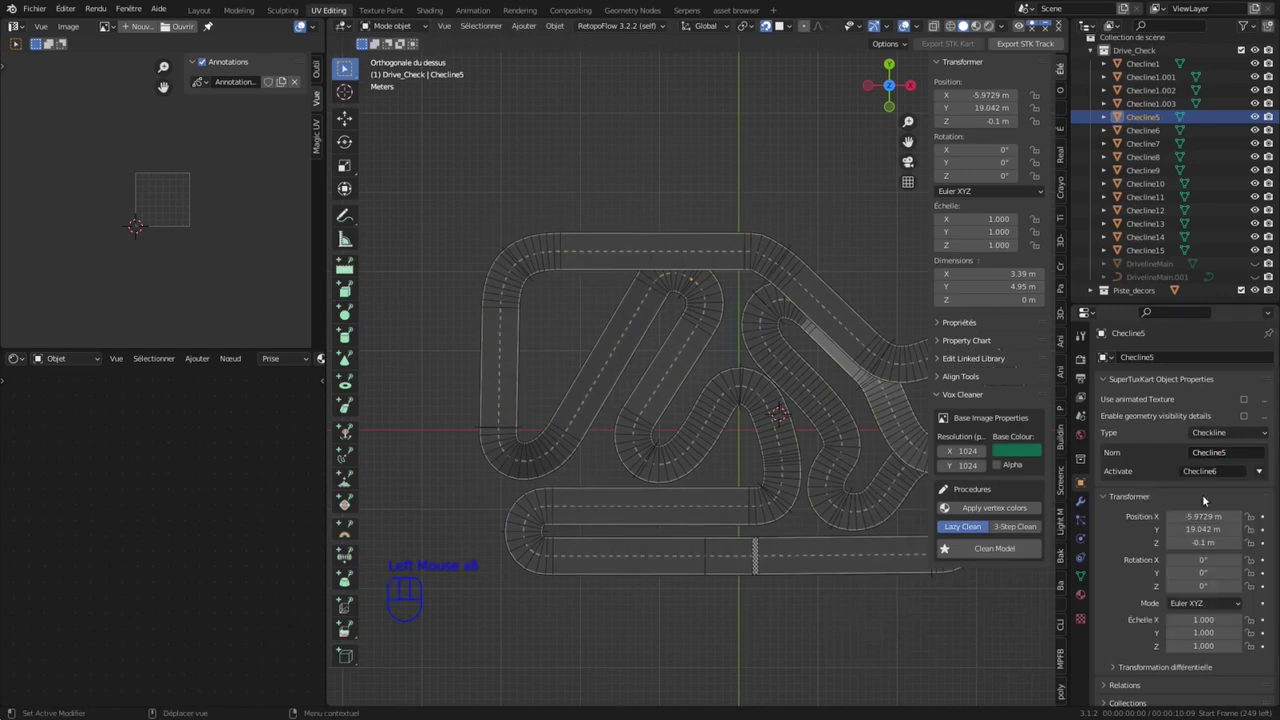
Step: Select the checkline Checline1.003 in the lower inner bend of the track and rename it Checline4
left_click(660, 447)
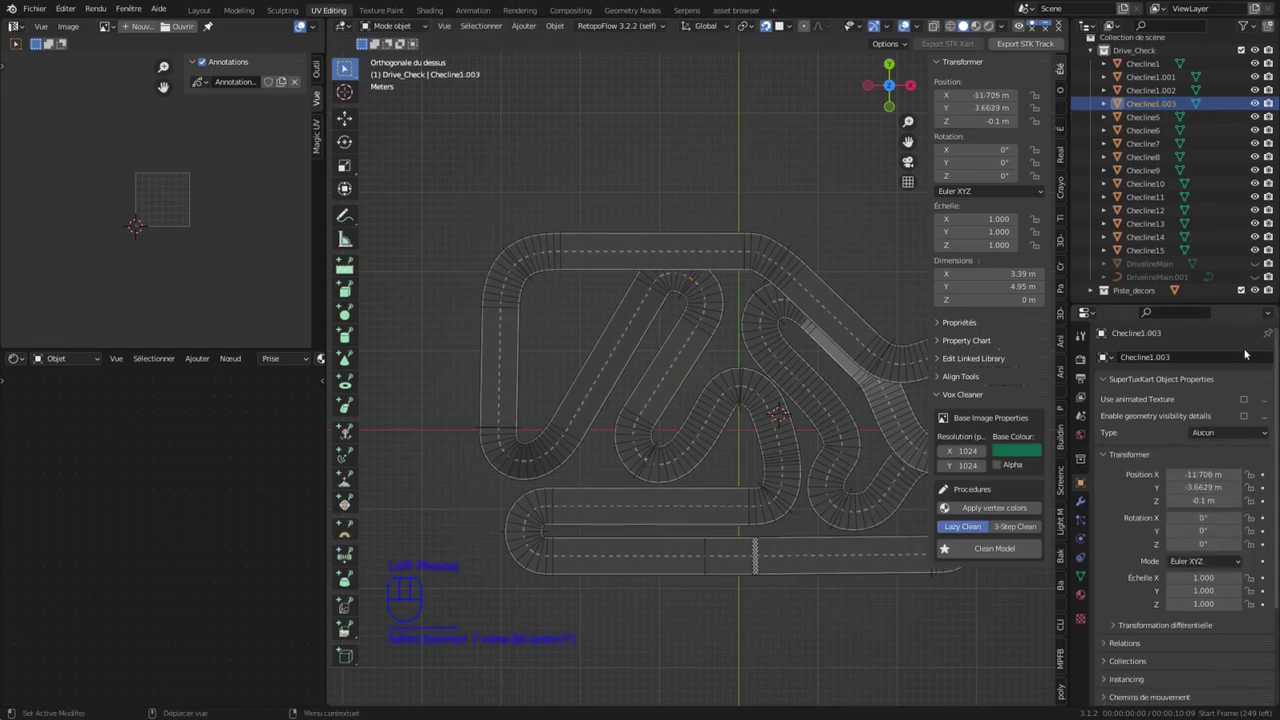
double_click(1183, 355)
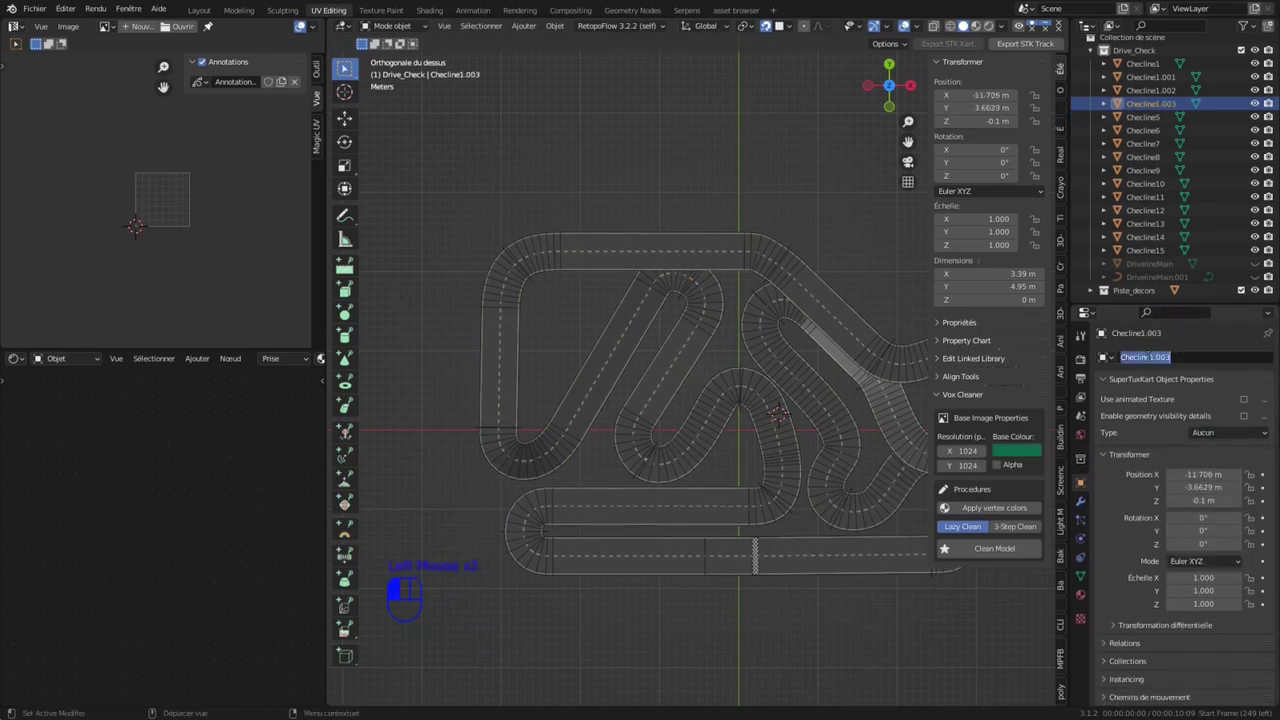
type("4")
key("Return")
Step: In Checline4's SuperTuxKart object properties, set the type to Checkline, enter the name Checline4 and make it activate Checline5
left_click(1188, 355)
key("ctrl+c")
left_click(1222, 432)
left_click(1190, 584)
key("ctrl+v")
left_click(1213, 468)
left_click(1214, 508)
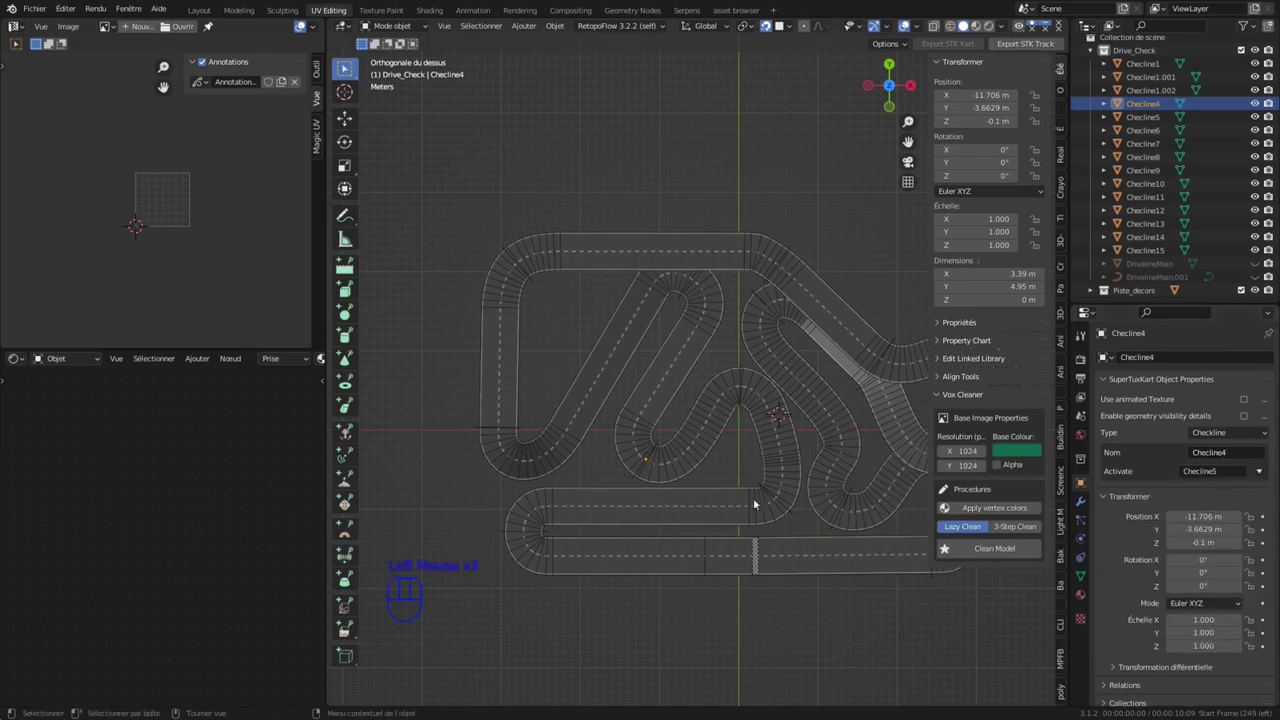
Step: Select the checkline Checline1.002 at the top of the central bend and rename it Checline3
left_click(743, 364)
left_click(739, 361)
double_click(1150, 357)
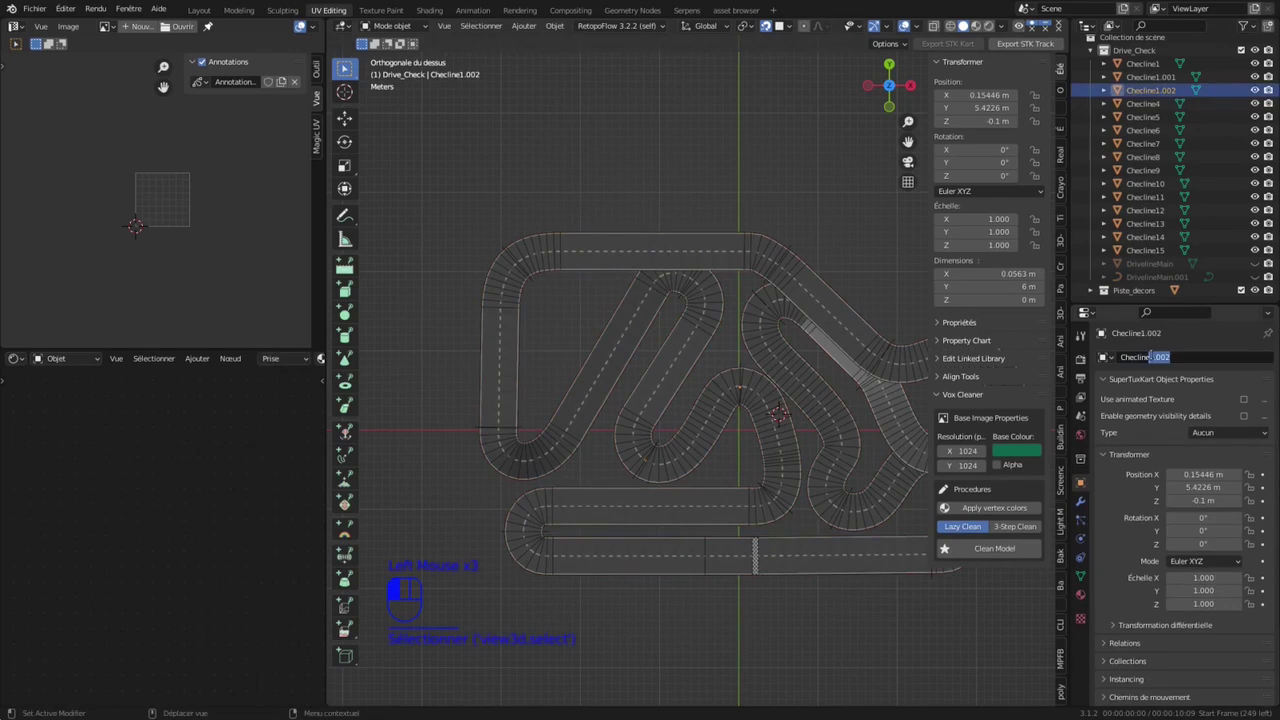
type("3")
key("Return")
Step: In Checline3's SuperTuxKart object properties, set the type to Checkline, enter the name Checline3 and make it activate Checline4
left_click(1208, 357)
key("ctrl+c")
left_click(1226, 437)
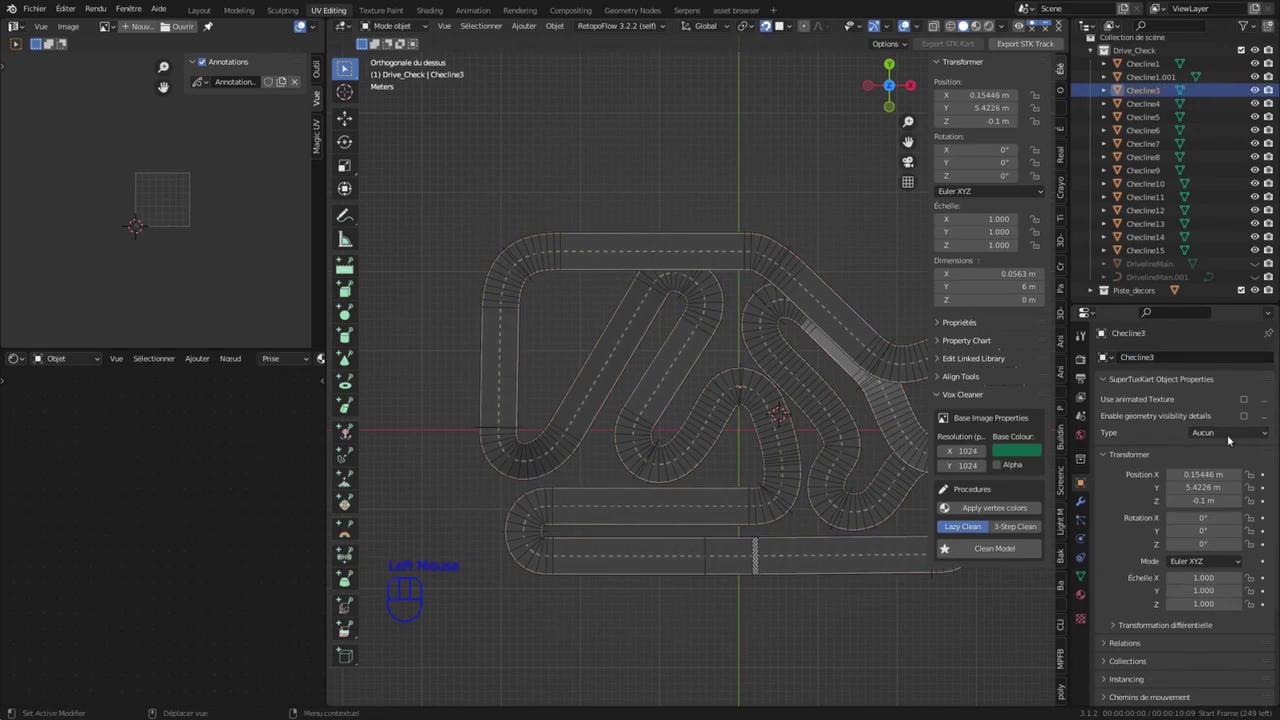
left_click(1226, 434)
left_click(1190, 580)
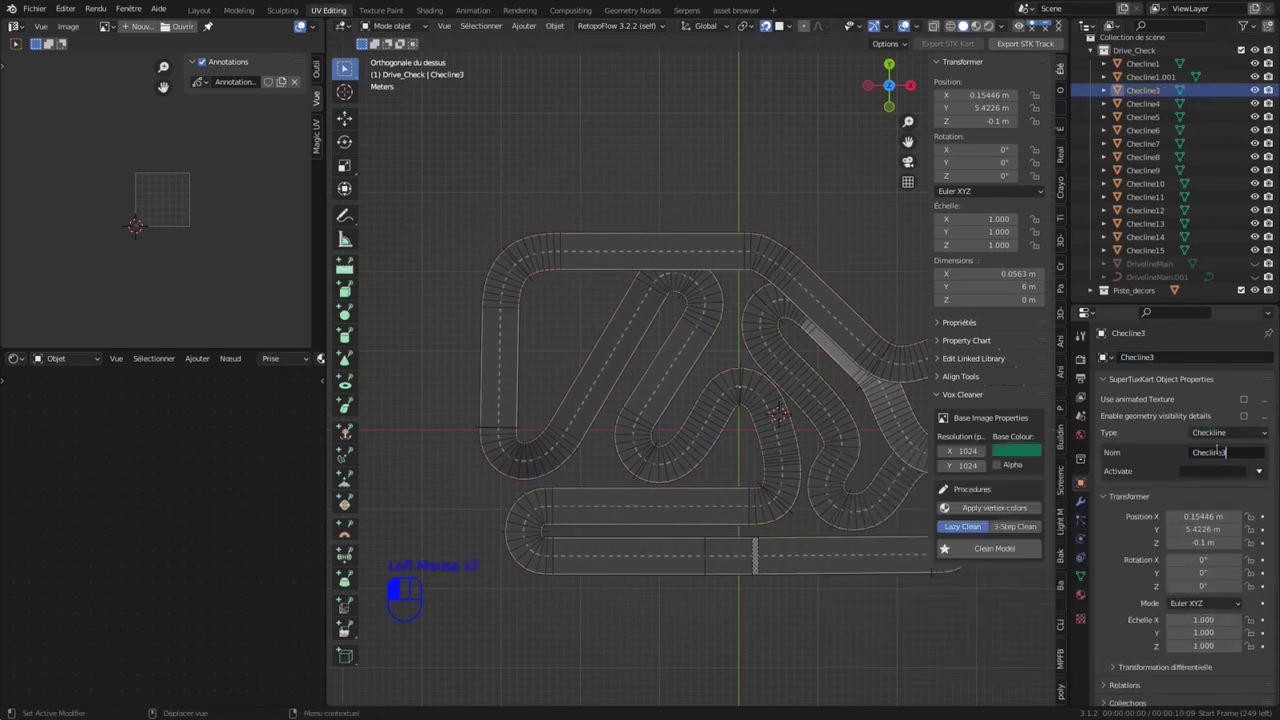
left_click(1261, 477)
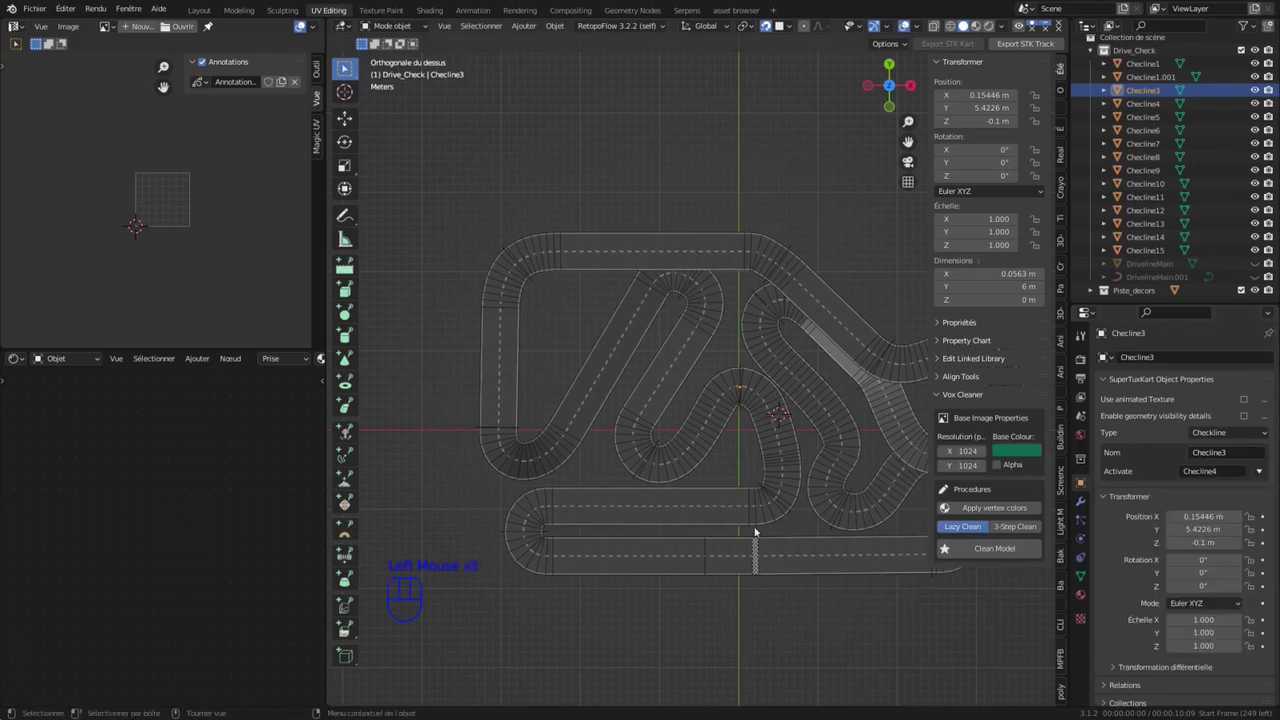
Step: Select the checkline Checline1.001 in the bend above the start straight and rename it Checline2
left_click(795, 520)
left_click(1170, 357)
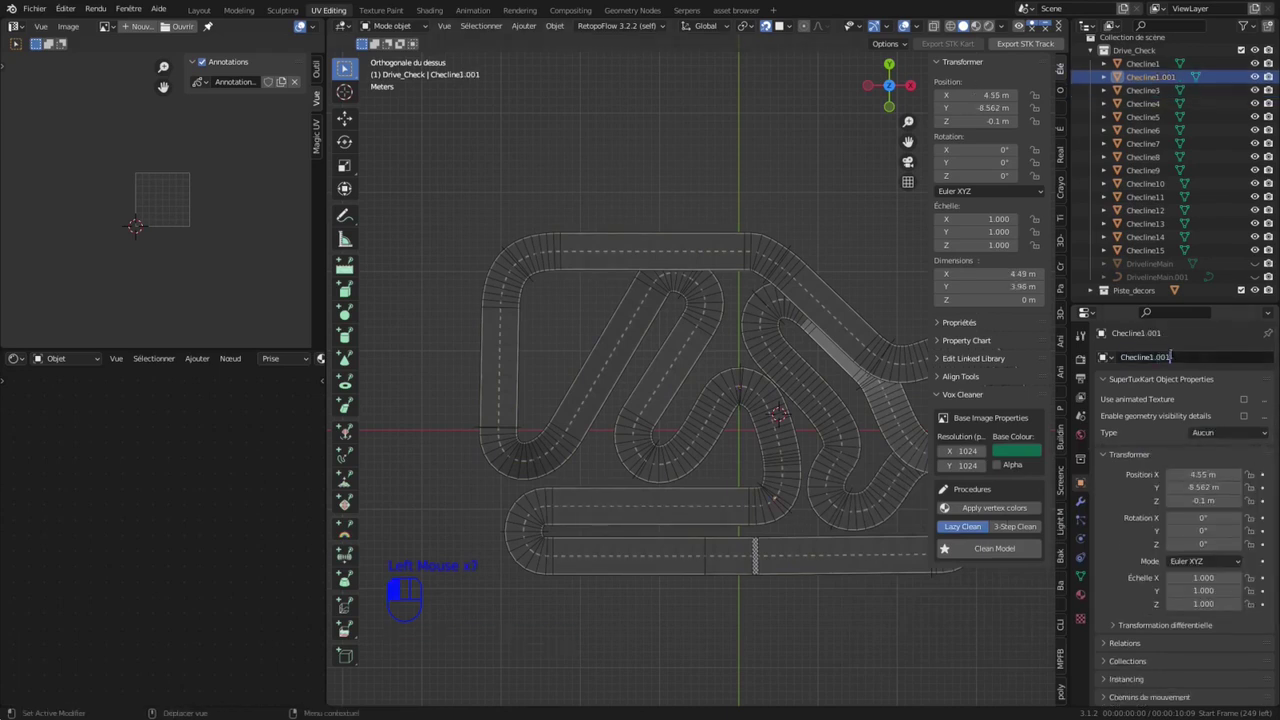
type("2")
key("Return")
Step: In Checline2's SuperTuxKart object properties, set the type to Checkline, enter the name Checline2 and make it activate Checline3
left_click(1218, 432)
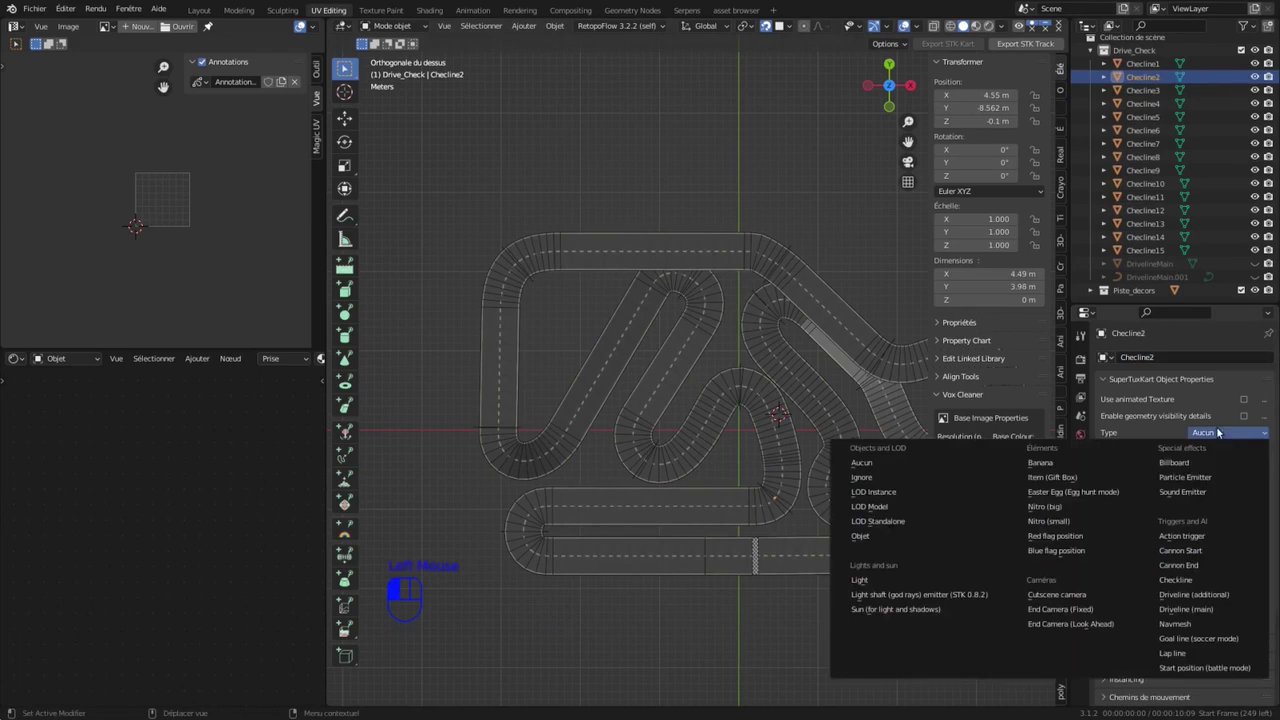
left_click(1177, 580)
double_click(1230, 452)
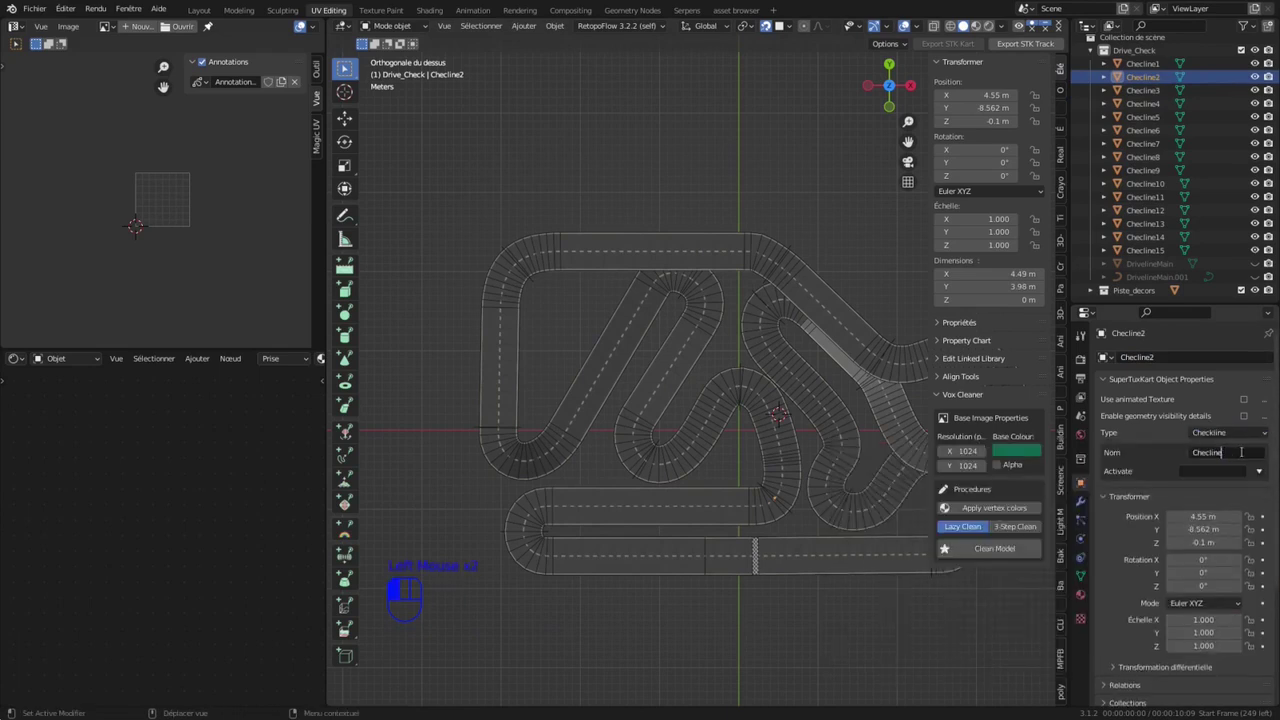
left_click(1252, 471)
left_click(1203, 506)
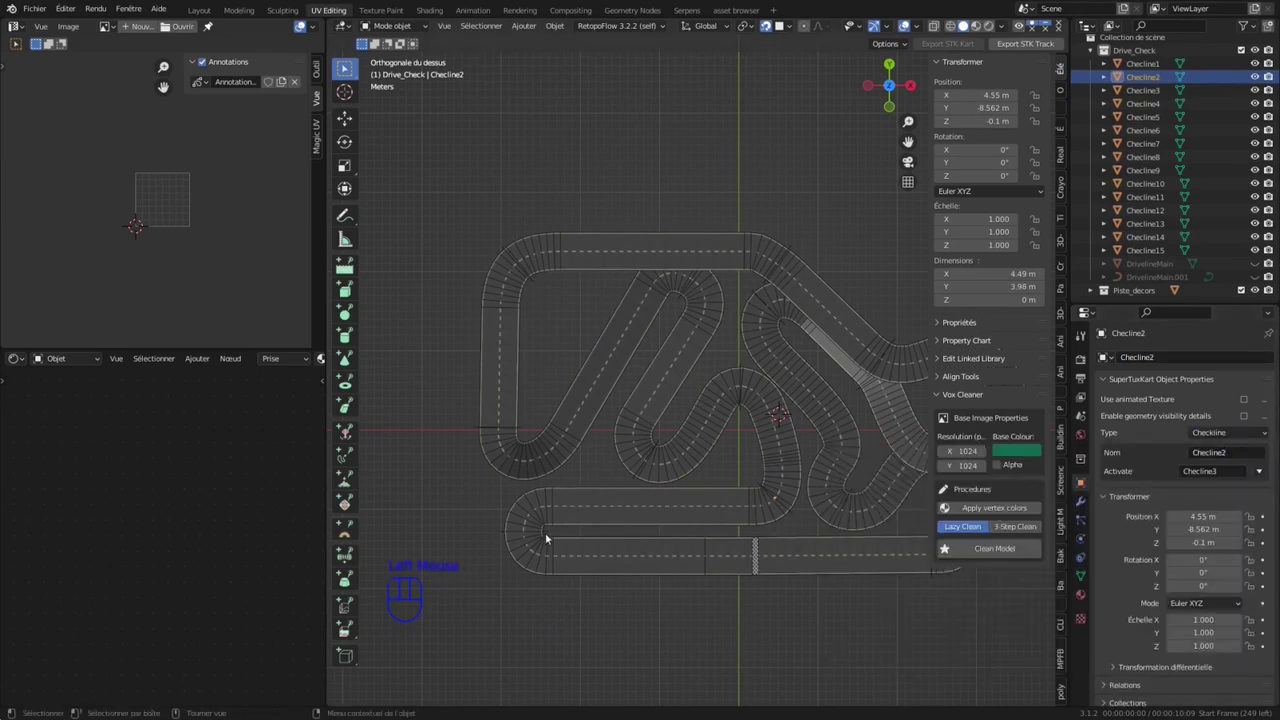
Step: Select Checline1, set its SuperTuxKart type to Checkline, enter the name Checline1 and make it activate Checline2
left_click(708, 538)
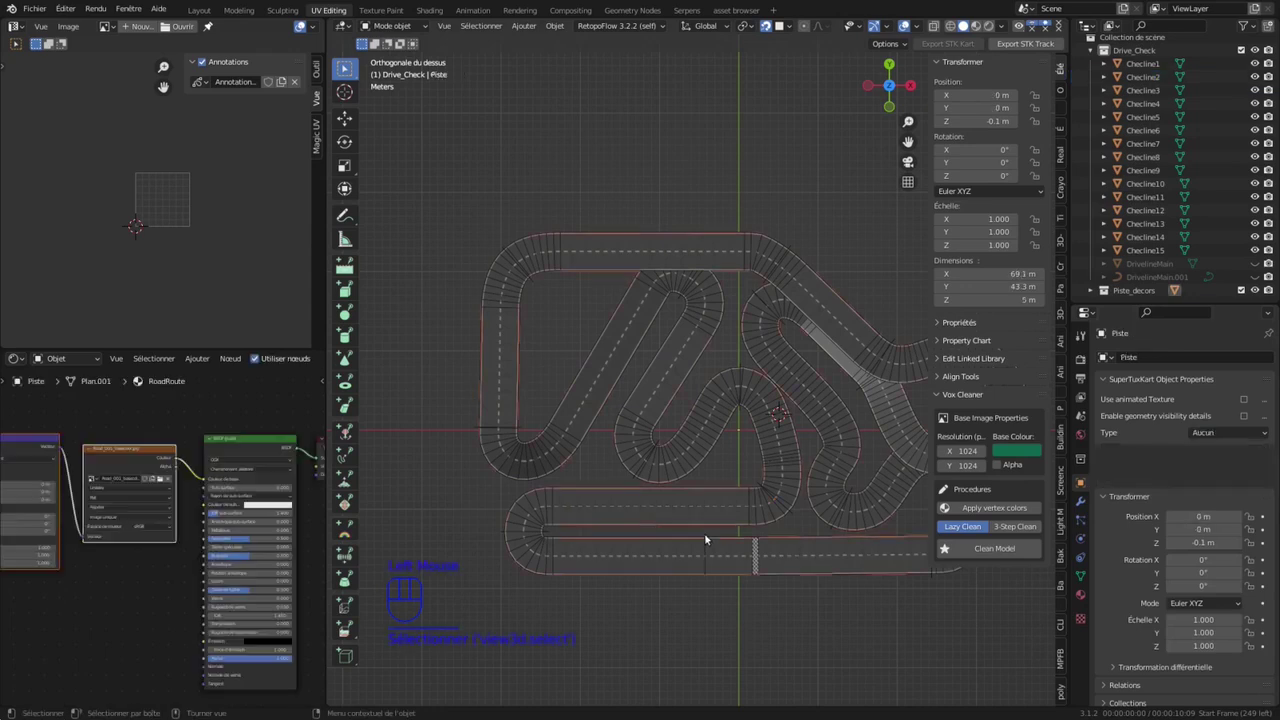
left_click(1143, 63)
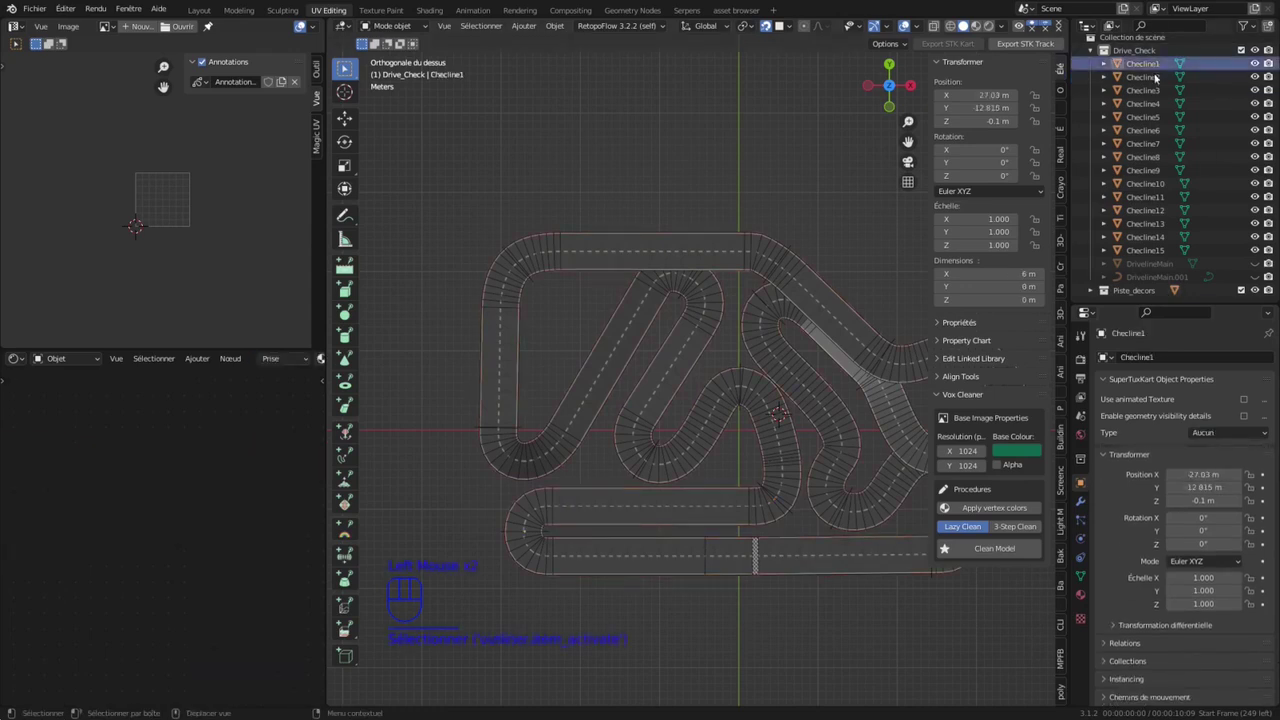
left_click(1228, 432)
left_click(1178, 580)
left_click(1251, 452)
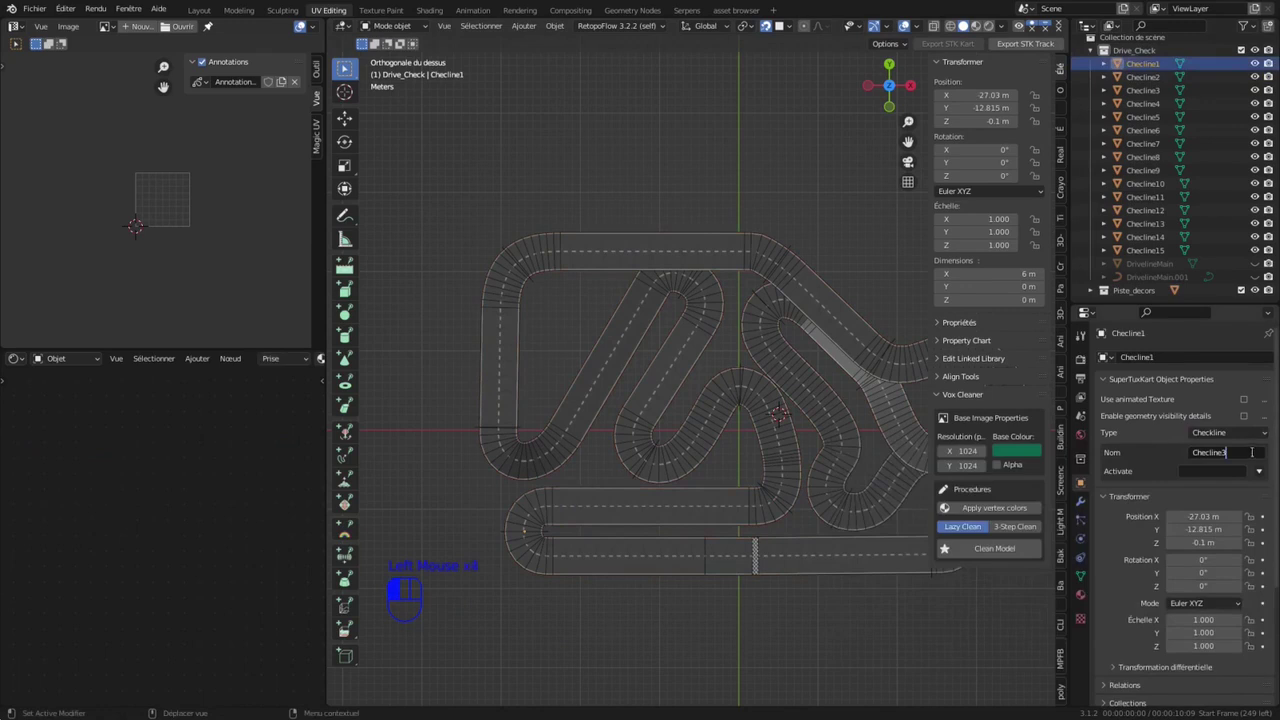
left_click(1259, 471)
left_click(1200, 501)
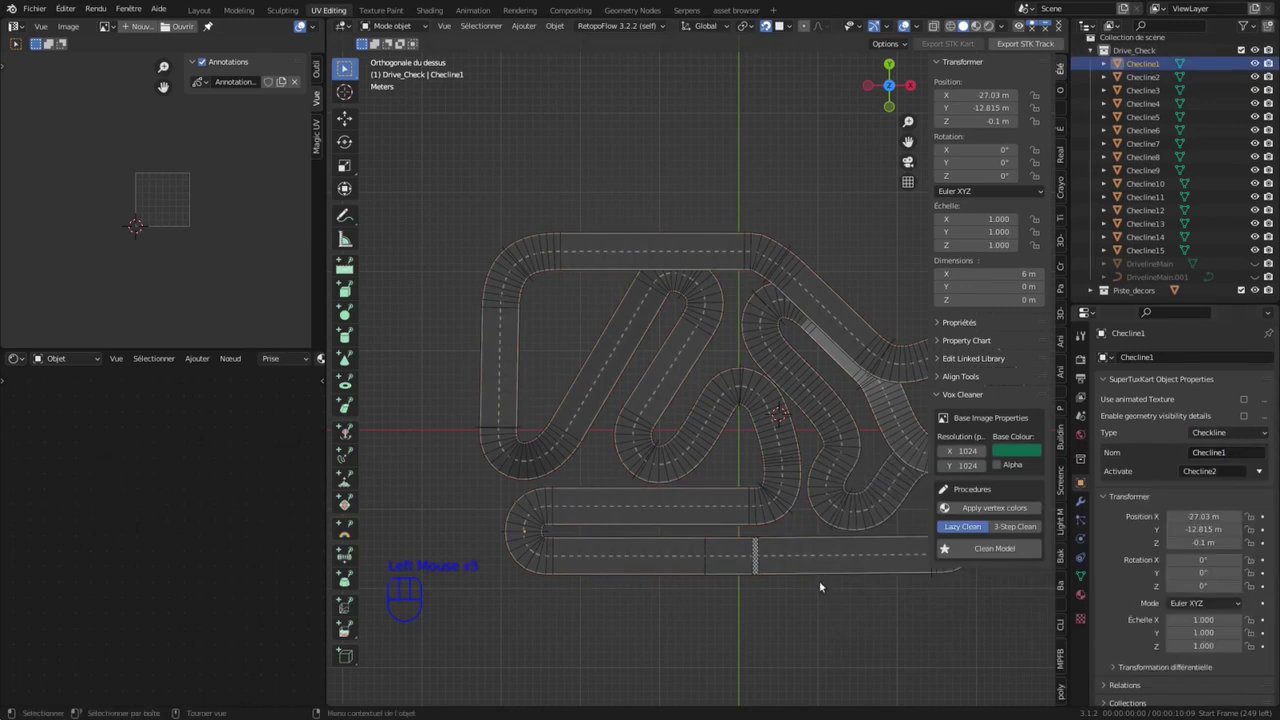
Step: Unhide DrivelineMain and DrivelineMain.001 and make DrivelineMain activate Checline1
left_click(1255, 263)
left_click(1254, 277)
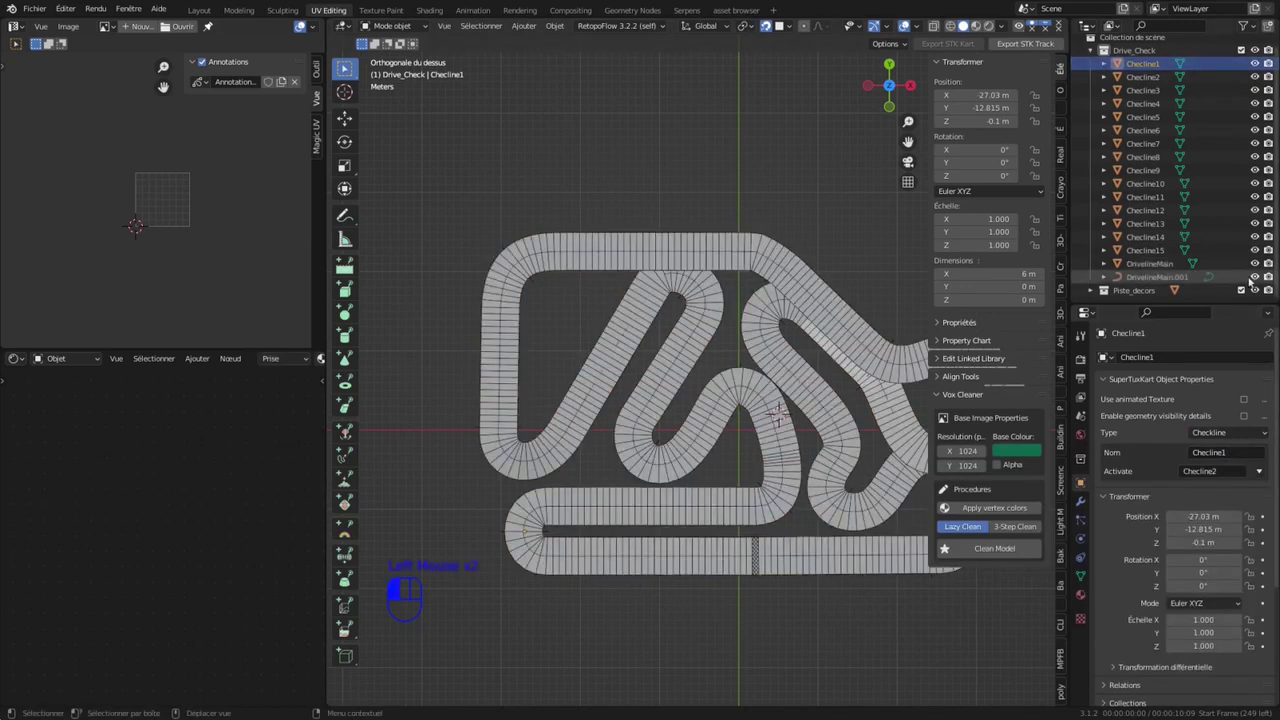
left_click(1163, 266)
middle_click_drag(740, 363, 760, 226)
key("g")
key("Escape")
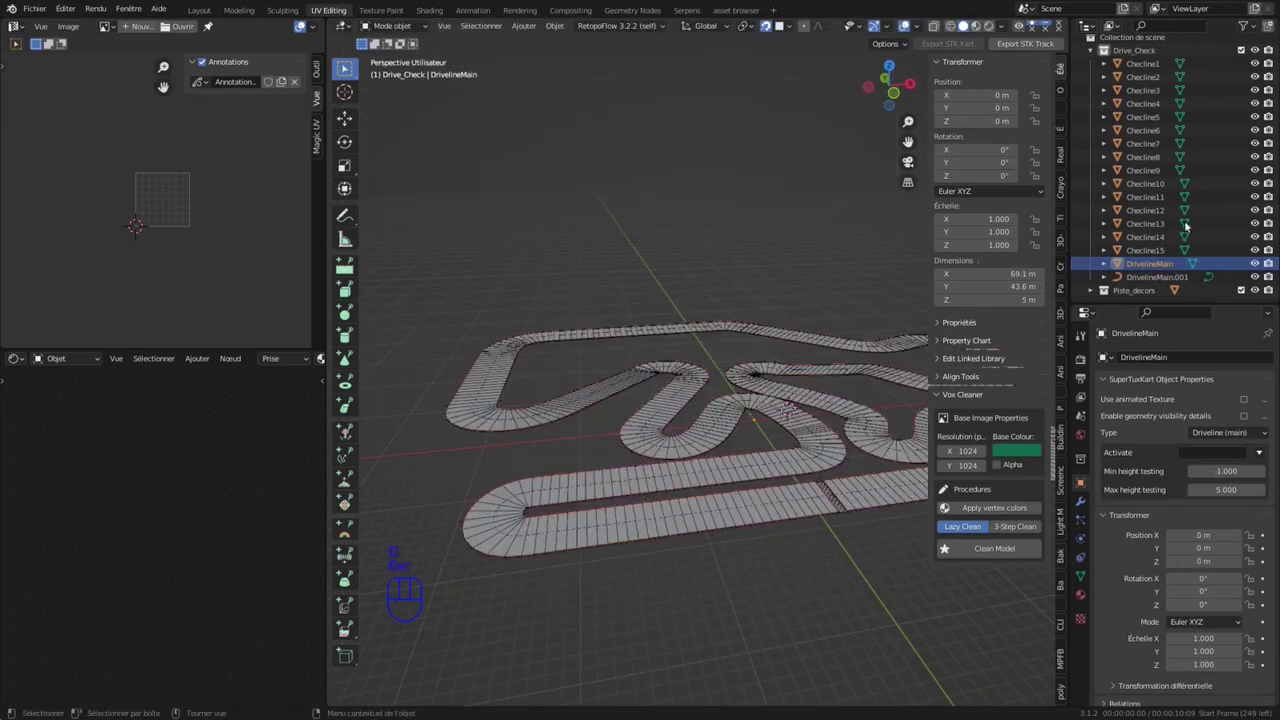
left_click(1258, 454)
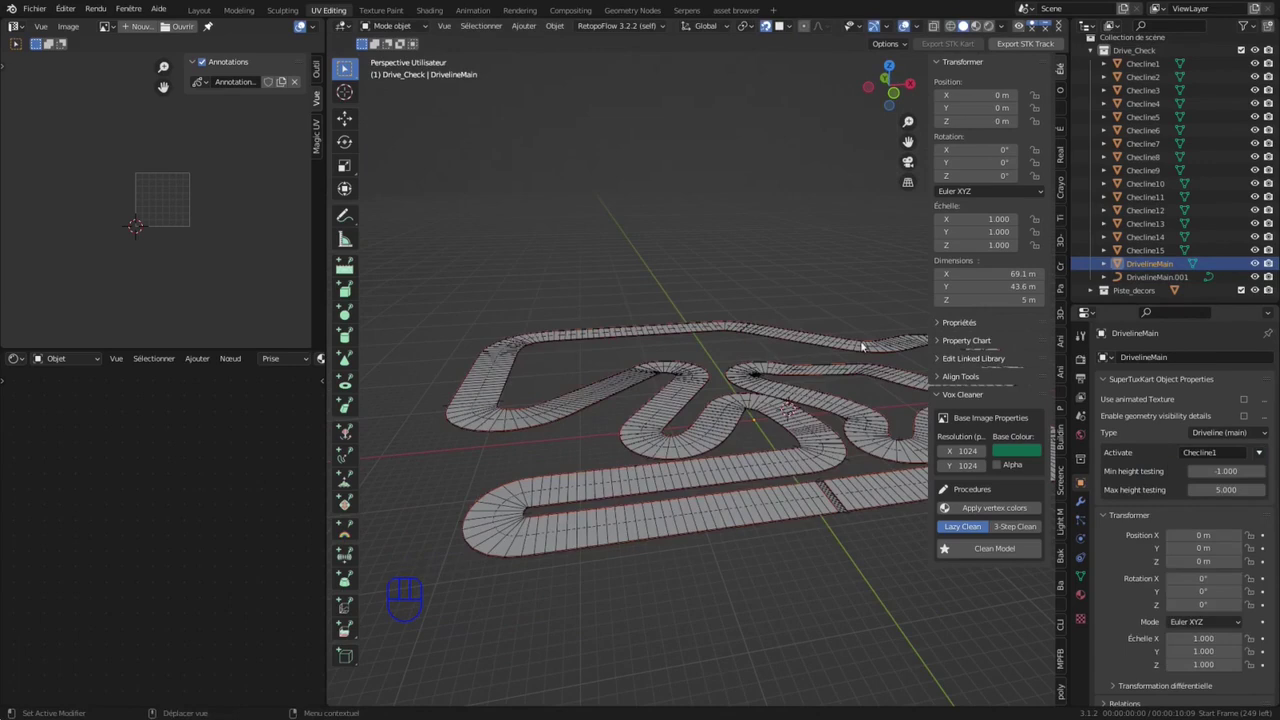
Step: In top view, expand the Piste_decors collection and select all checklines, both drivelines and the Piste object
left_click(889, 65)
key("n")
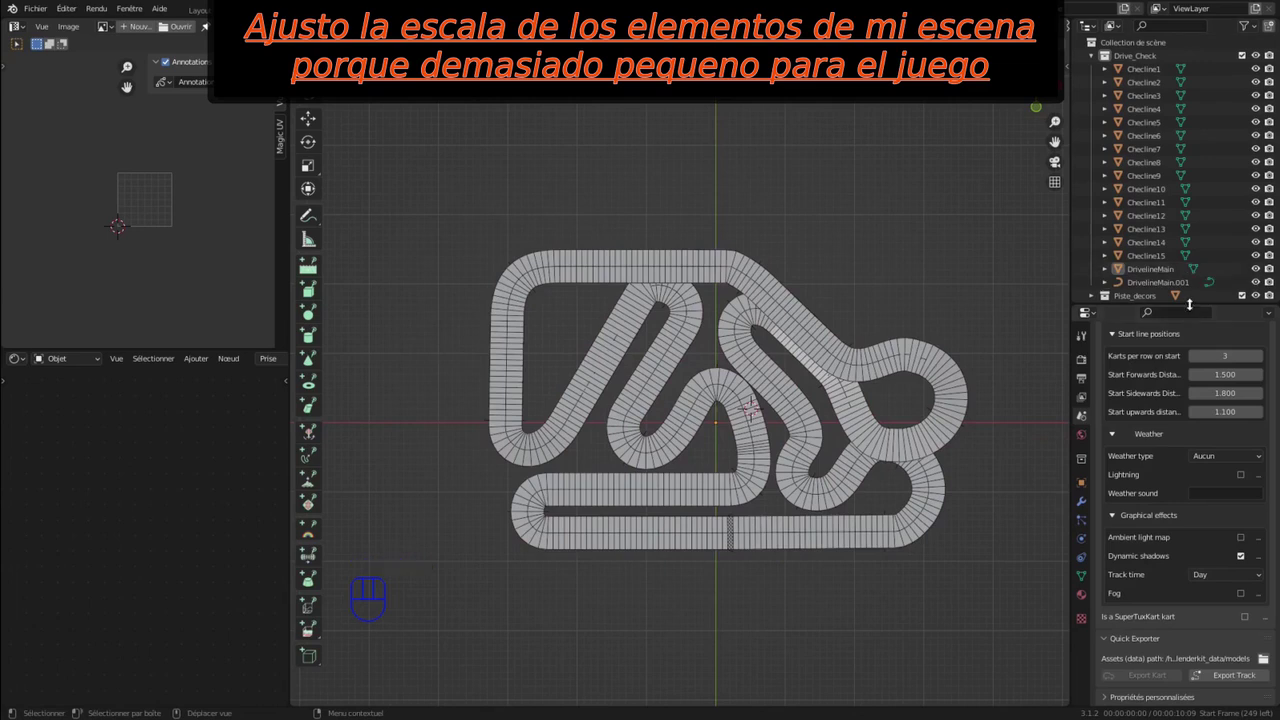
left_click_drag(1189, 304, 1189, 486)
left_click(1092, 296)
left_click_drag(416, 147, 1003, 601)
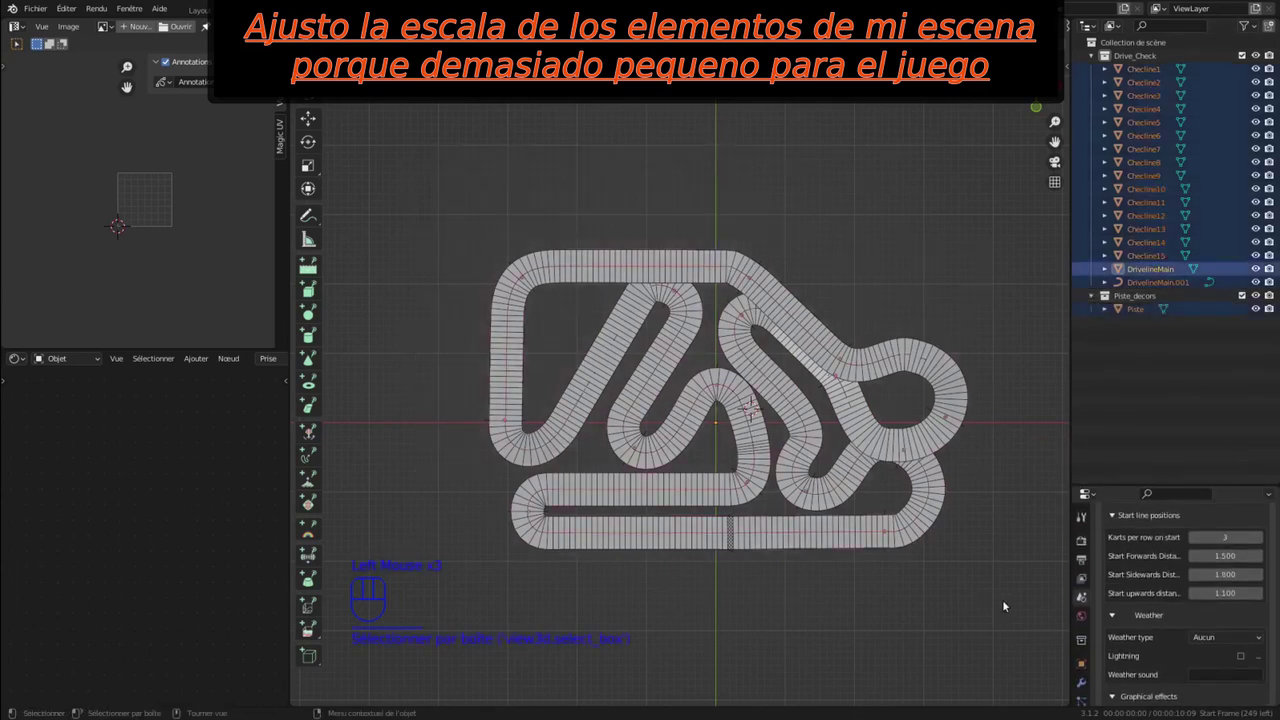
Step: Scale all the selected track objects by 2.2 and apply their rotation and scale
type("s1")
key("Escape")
type("s")
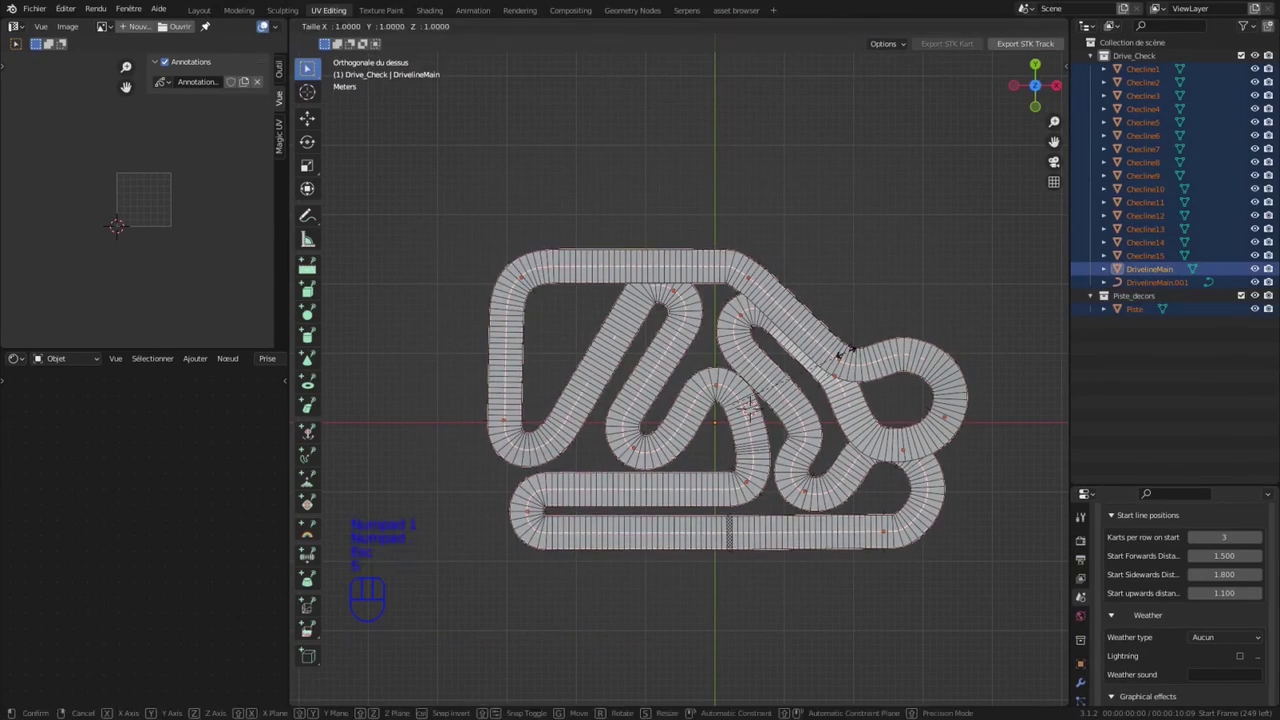
type("2.2")
key("KP_Enter")
scroll(843, 362, "down", 3)
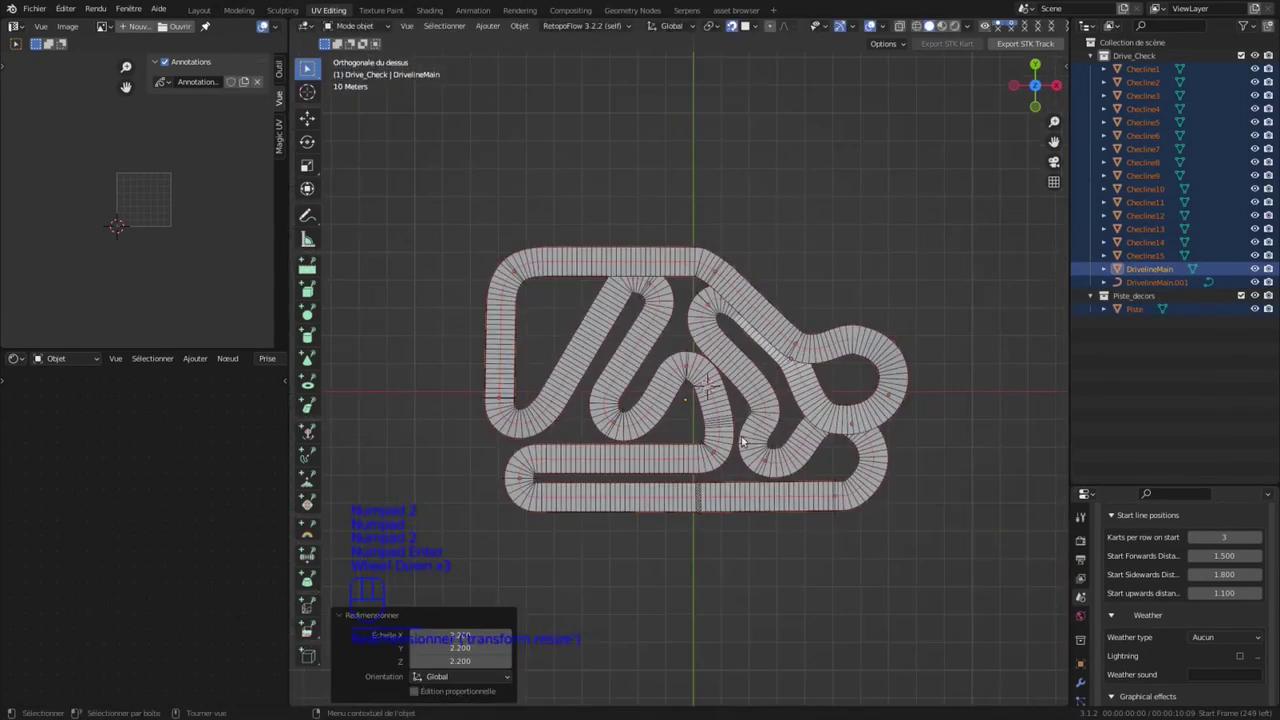
key("ctrl+a")
left_click(760, 509)
Step: Export the STK track and save the Blender file
left_click(1025, 44)
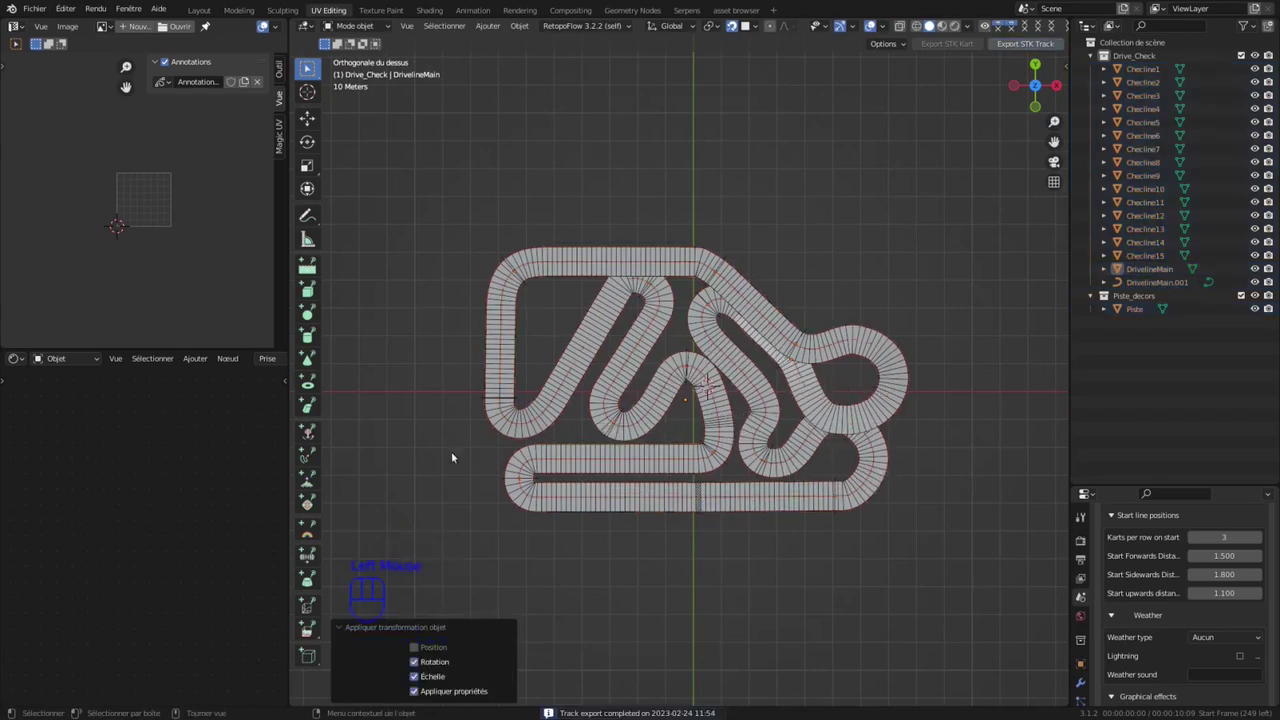
key("ctrl+s")
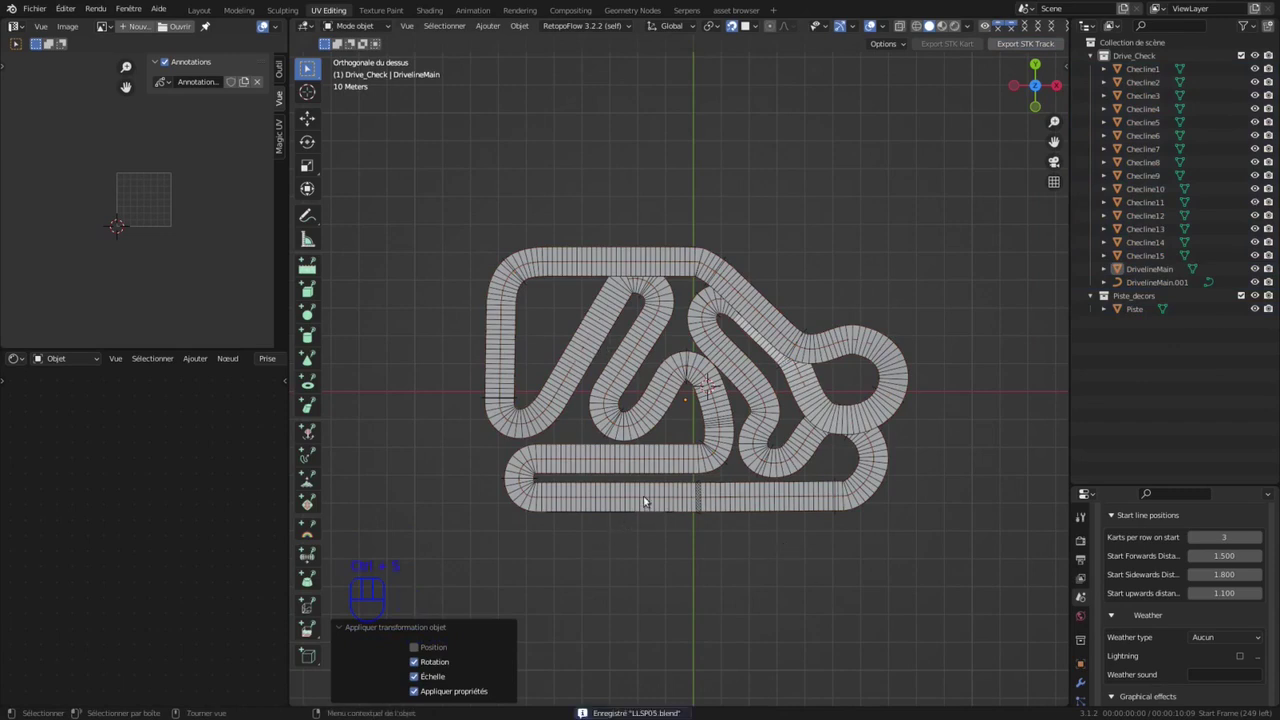
left_click(510, 309)
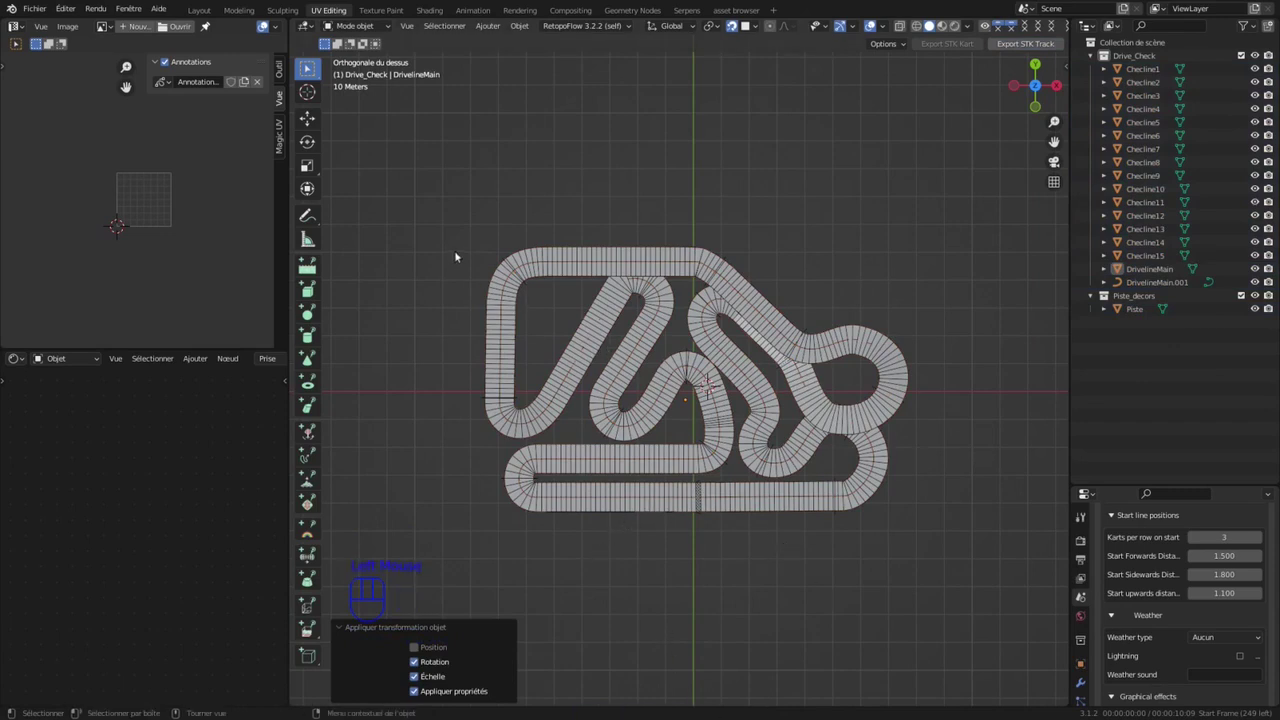
Step: Select all objects in the Drive_Check and Piste_decors collections and scale them by 1.8
left_click_drag(1163, 353, 1150, 45)
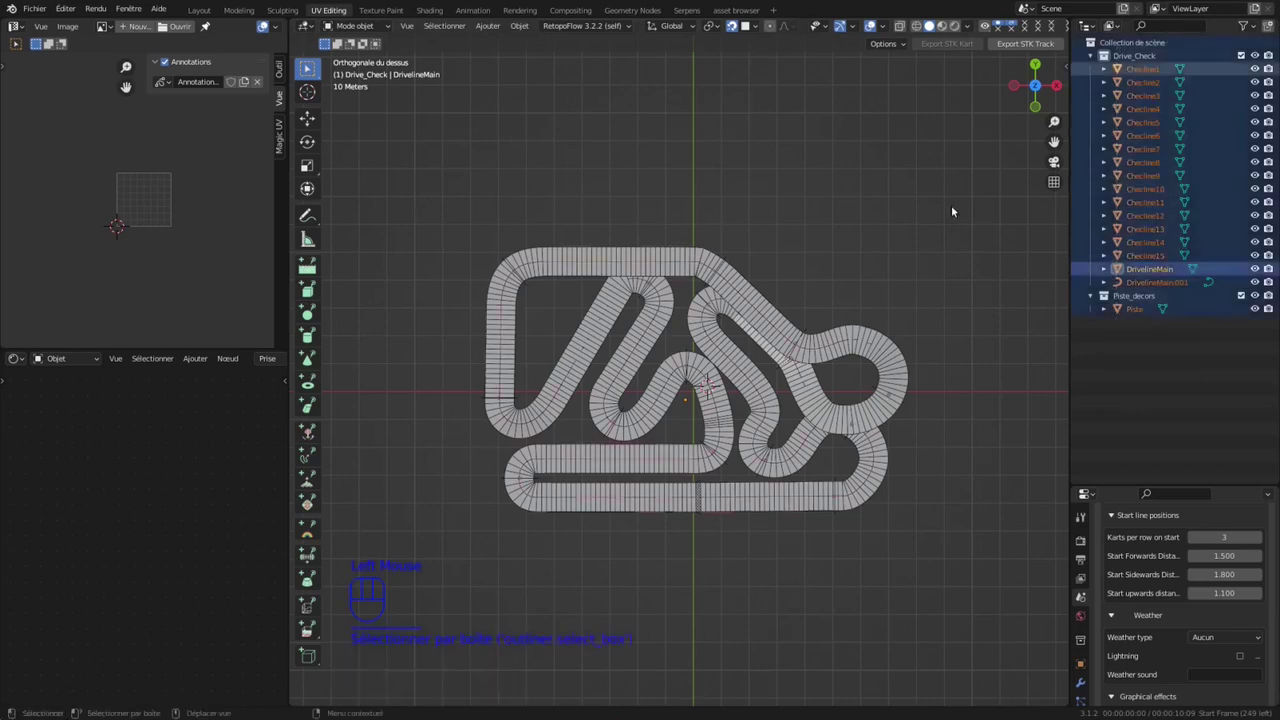
key("s")
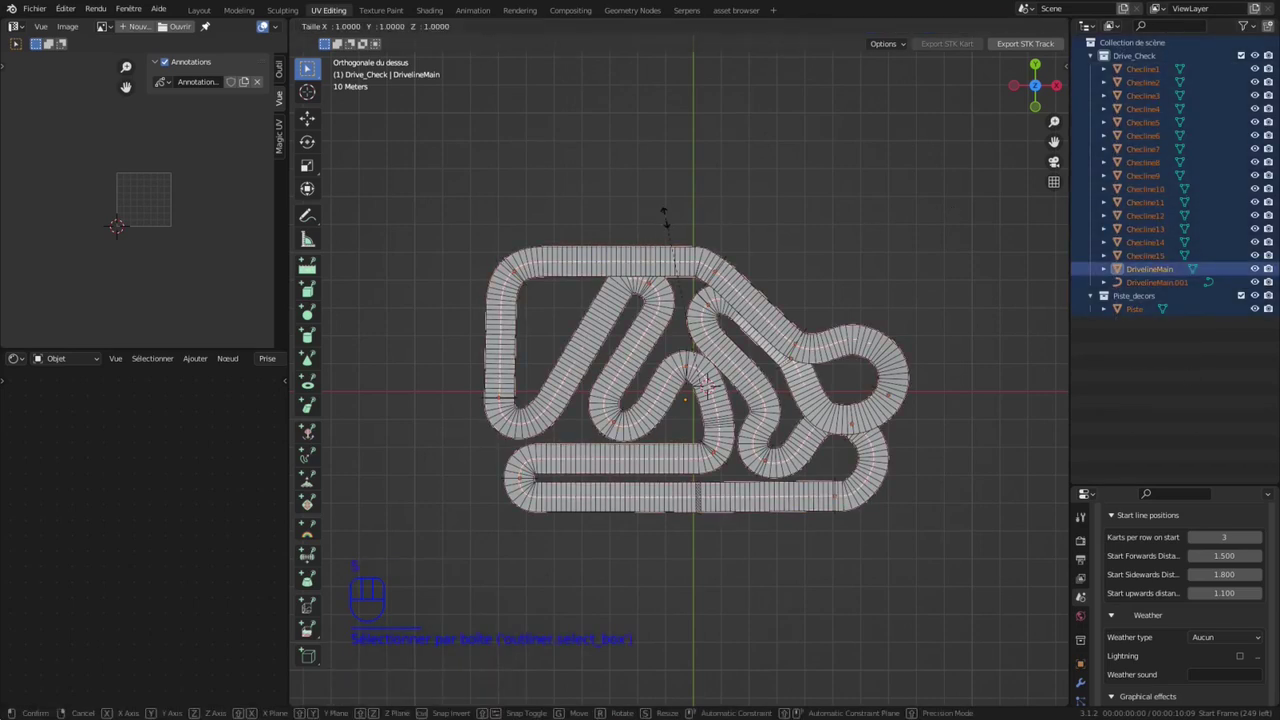
key("KP_1")
key("KP_Decimal")
key("KP_8")
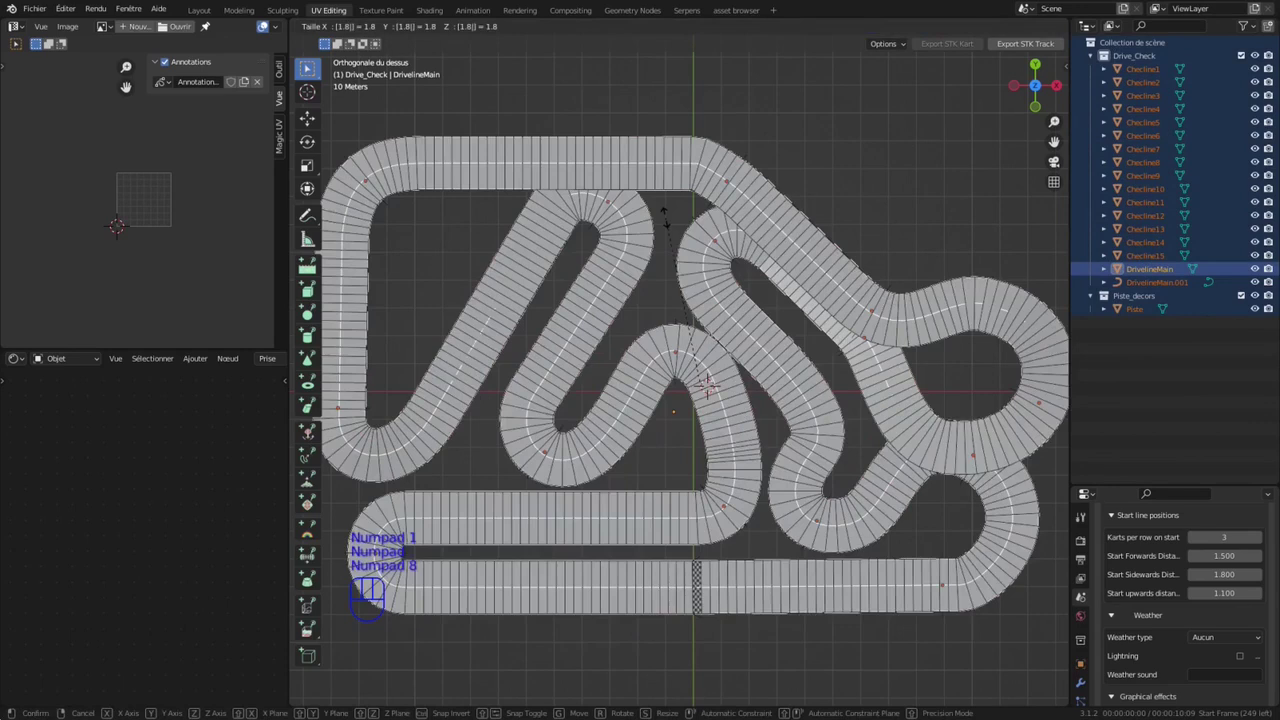
key("KP_Enter")
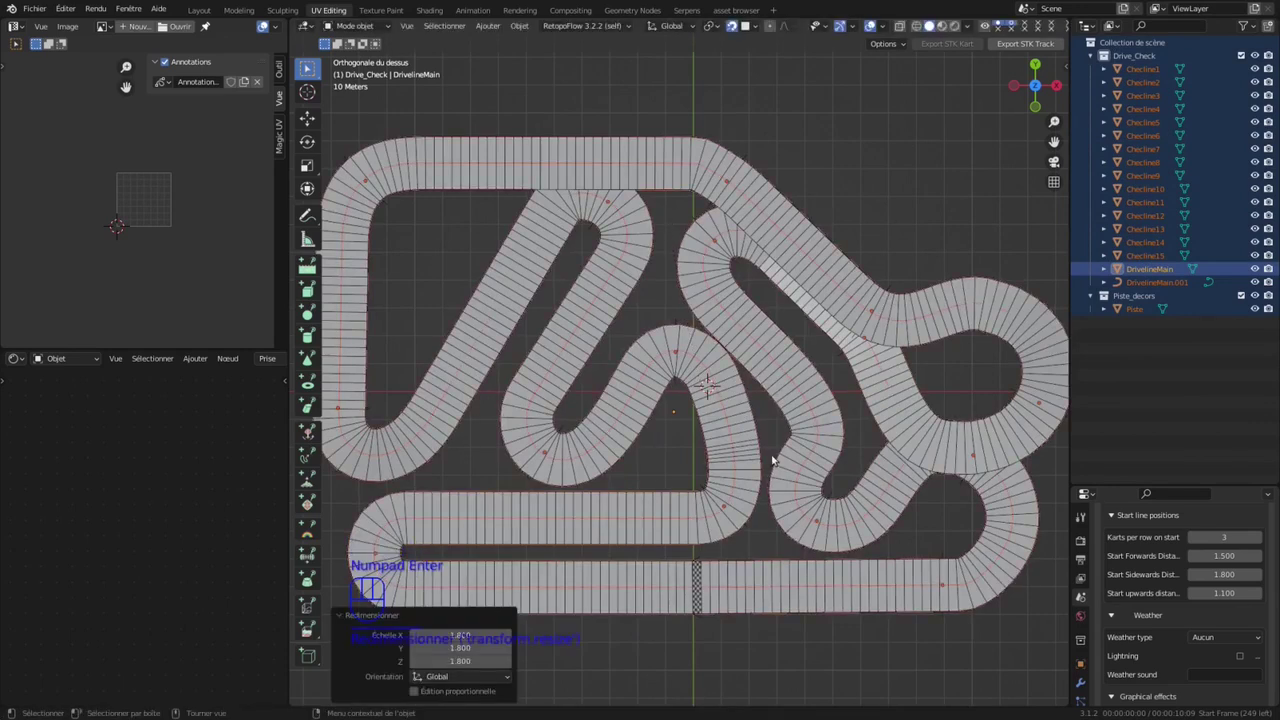
Step: Apply the rotation and scale of the enlarged track objects and save the file
key("ctrl+a")
left_click(785, 528)
key("ctrl+s")
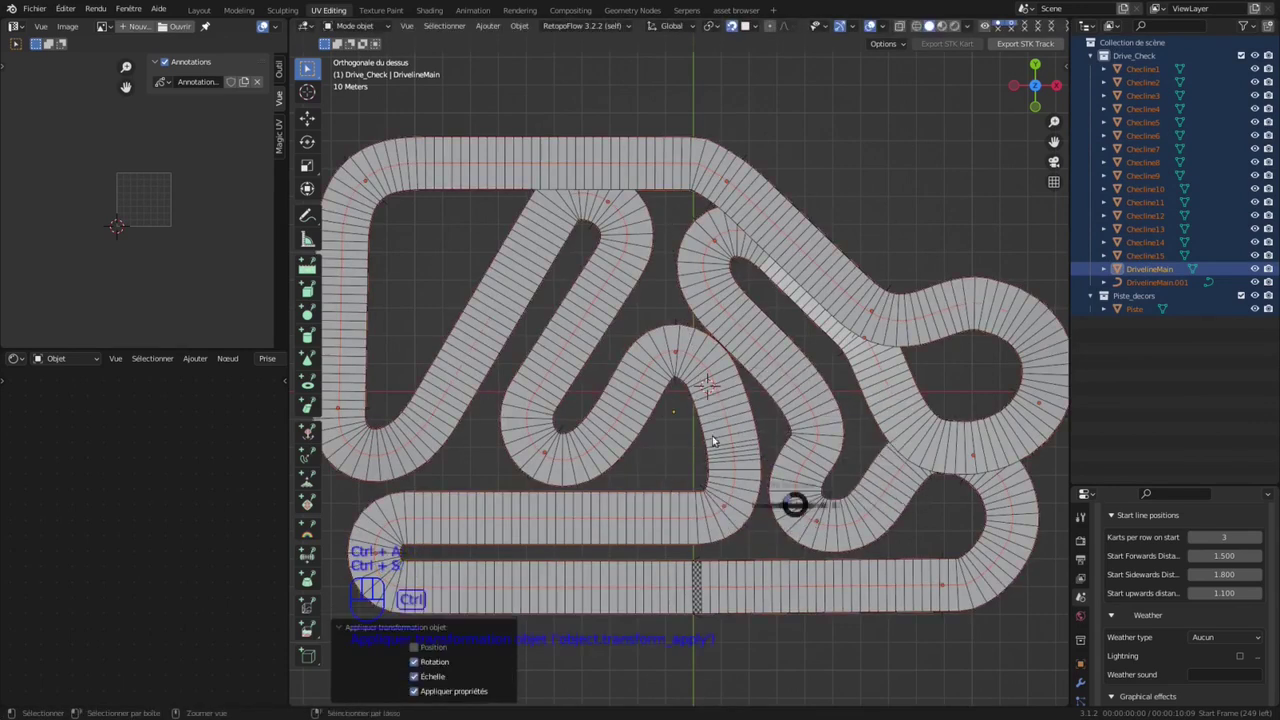
Step: Measure the width of the straight road section just above the start straight
left_click(1065, 68)
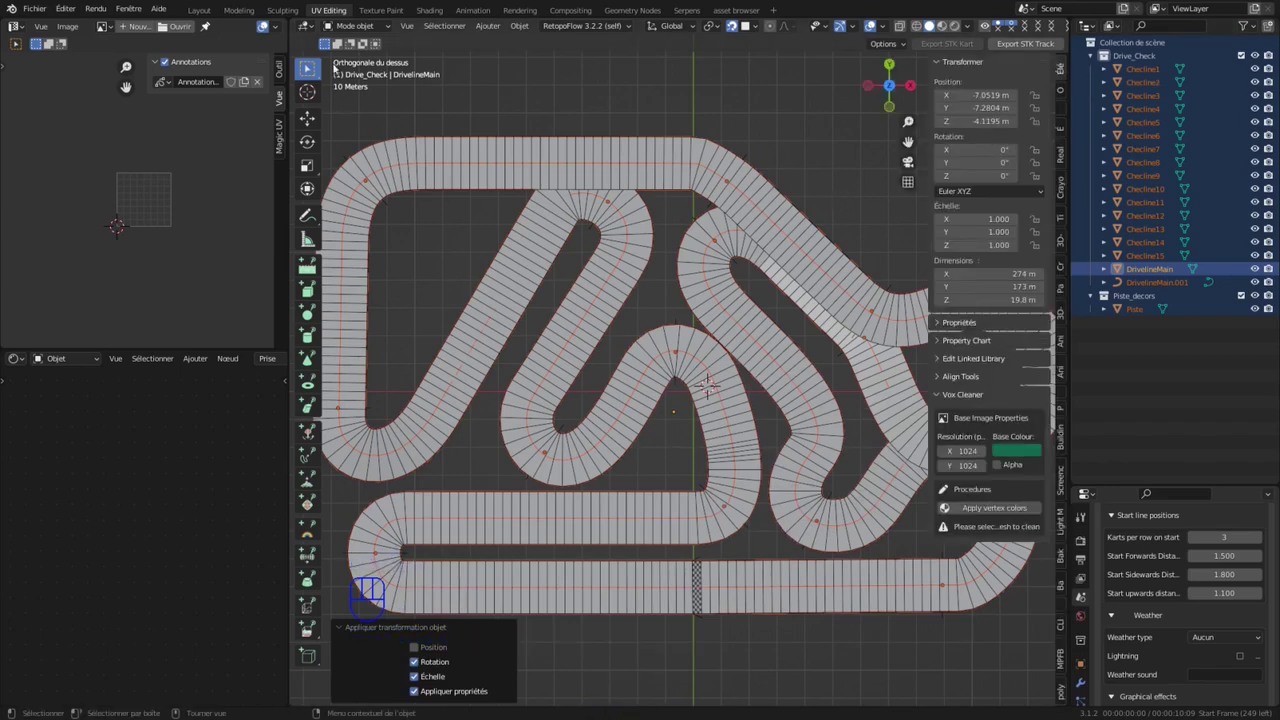
left_click(307, 239)
left_click_drag(604, 491, 605, 545)
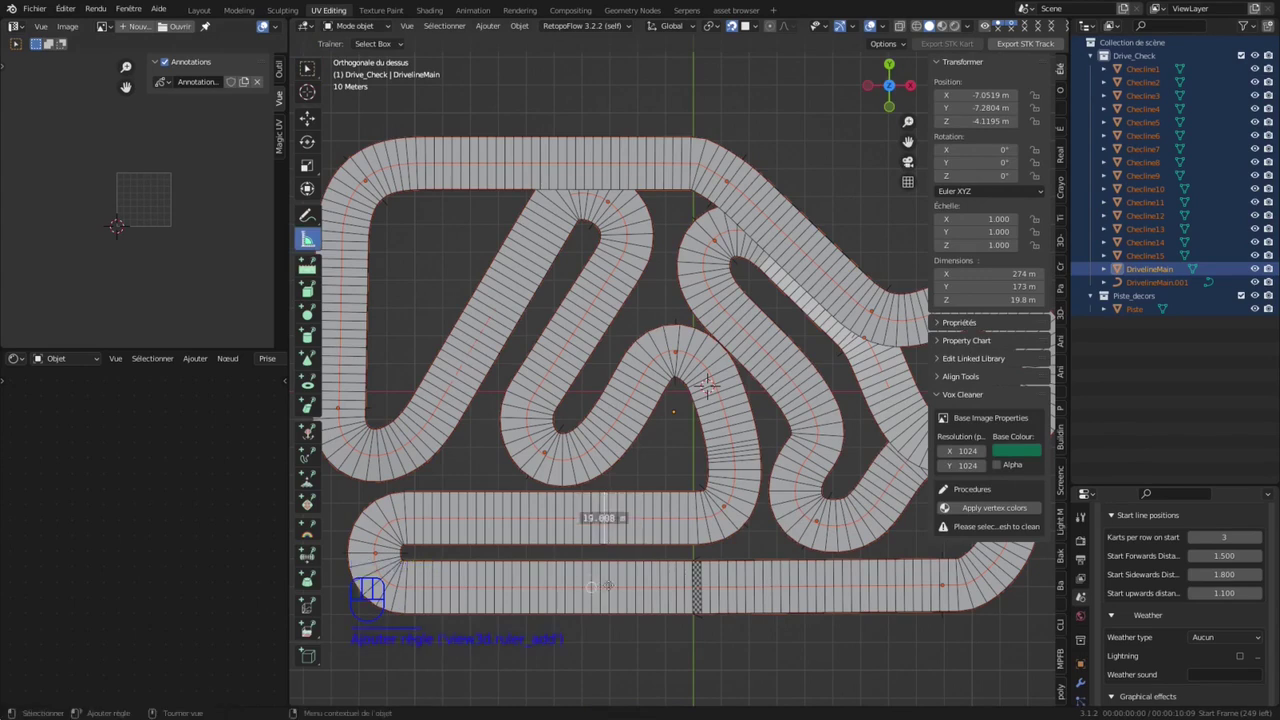
scroll(682, 513, "down", 1)
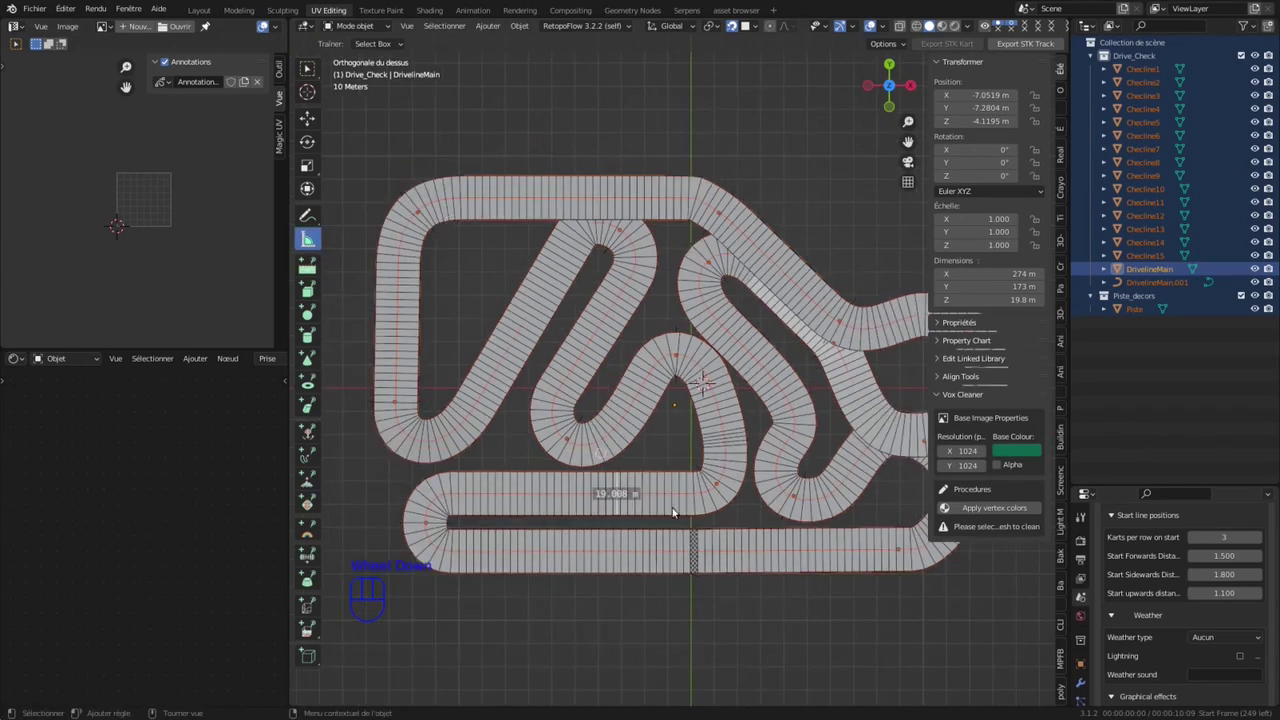
scroll(679, 512, "up", 1)
left_click(307, 67)
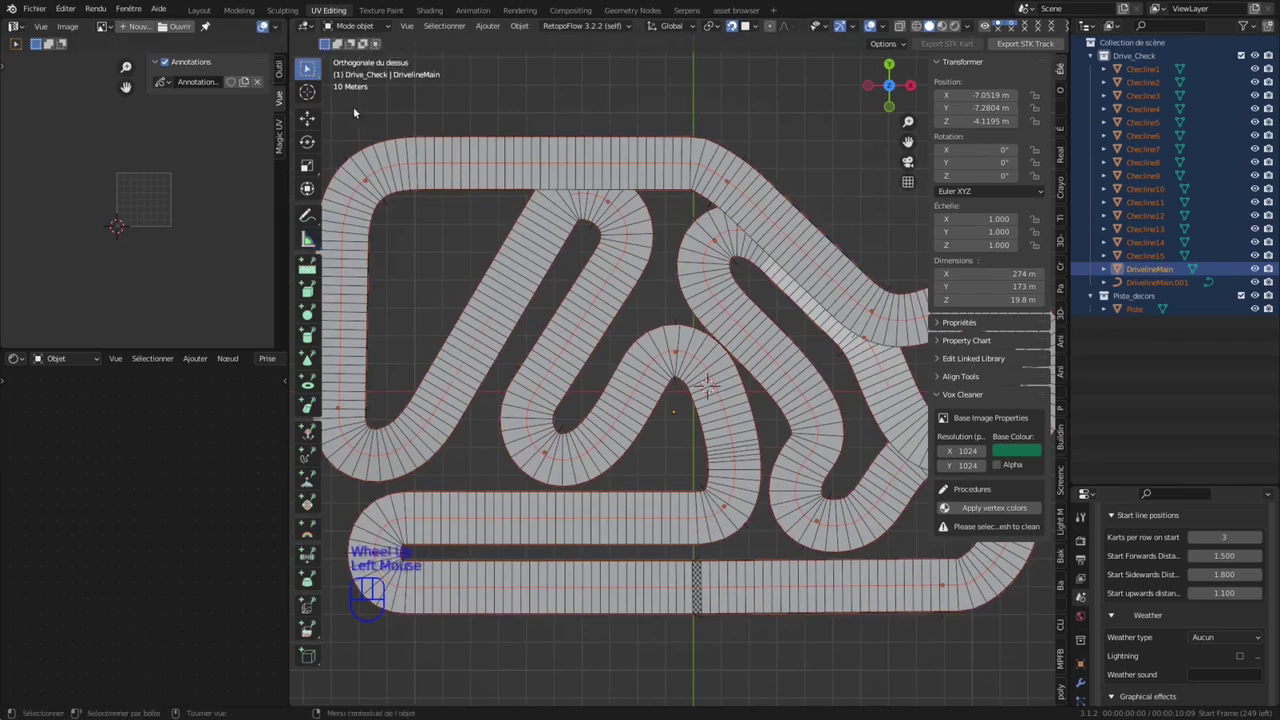
Step: Clear the selection of the track objects and save the Blender file
left_click(1124, 268)
left_click(1144, 360)
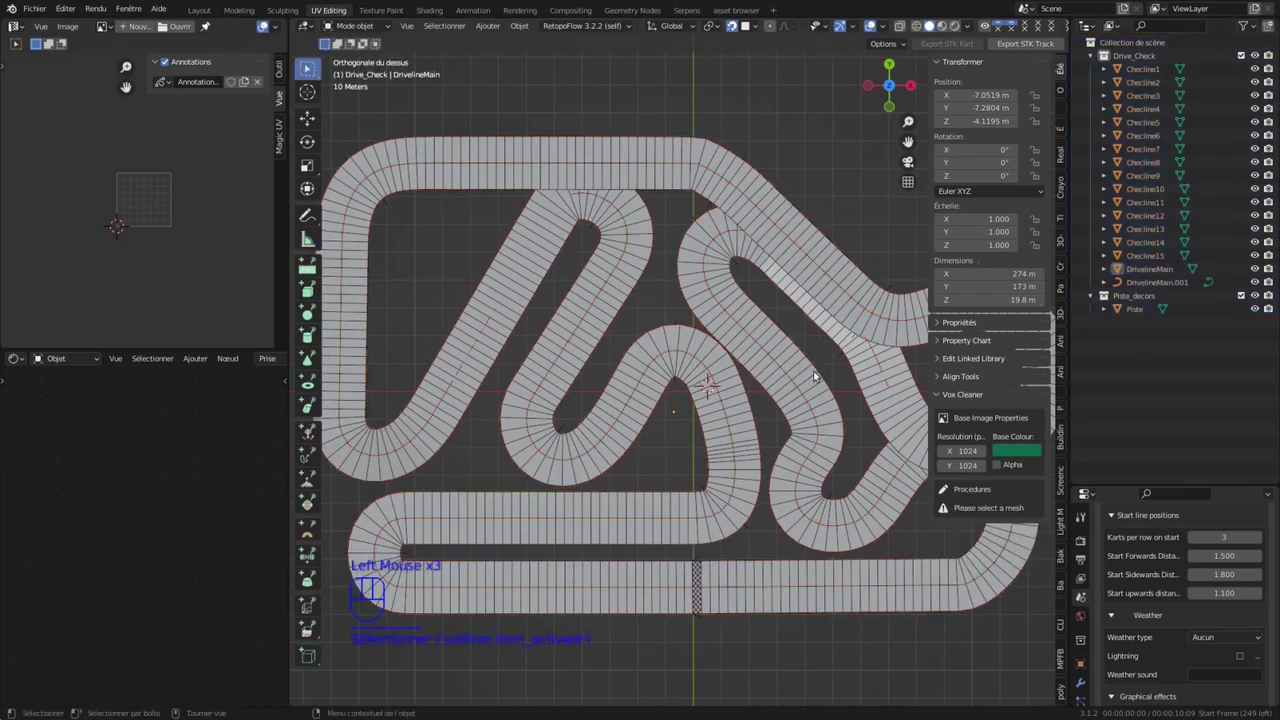
key("ctrl+s")
key("ctrl+s")
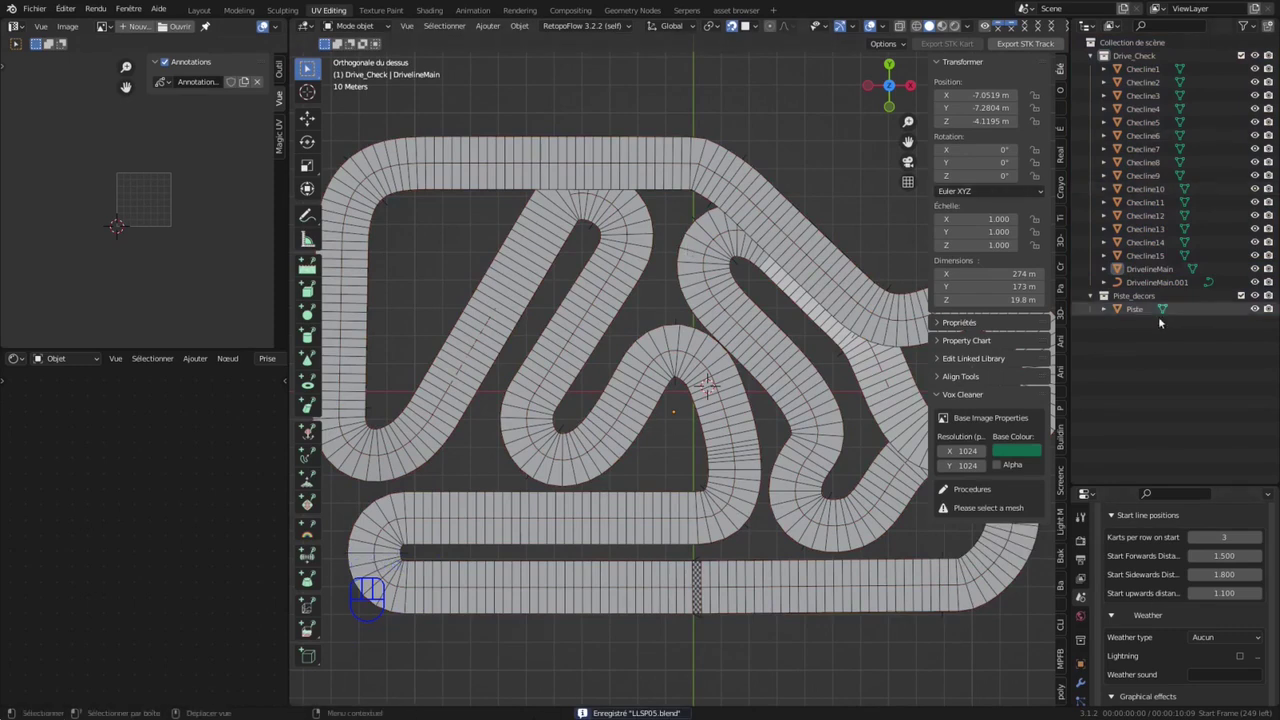
Step: Collapse the Drive_Check collection and isolate the Piste mesh in a tilted local view
left_click(1089, 61)
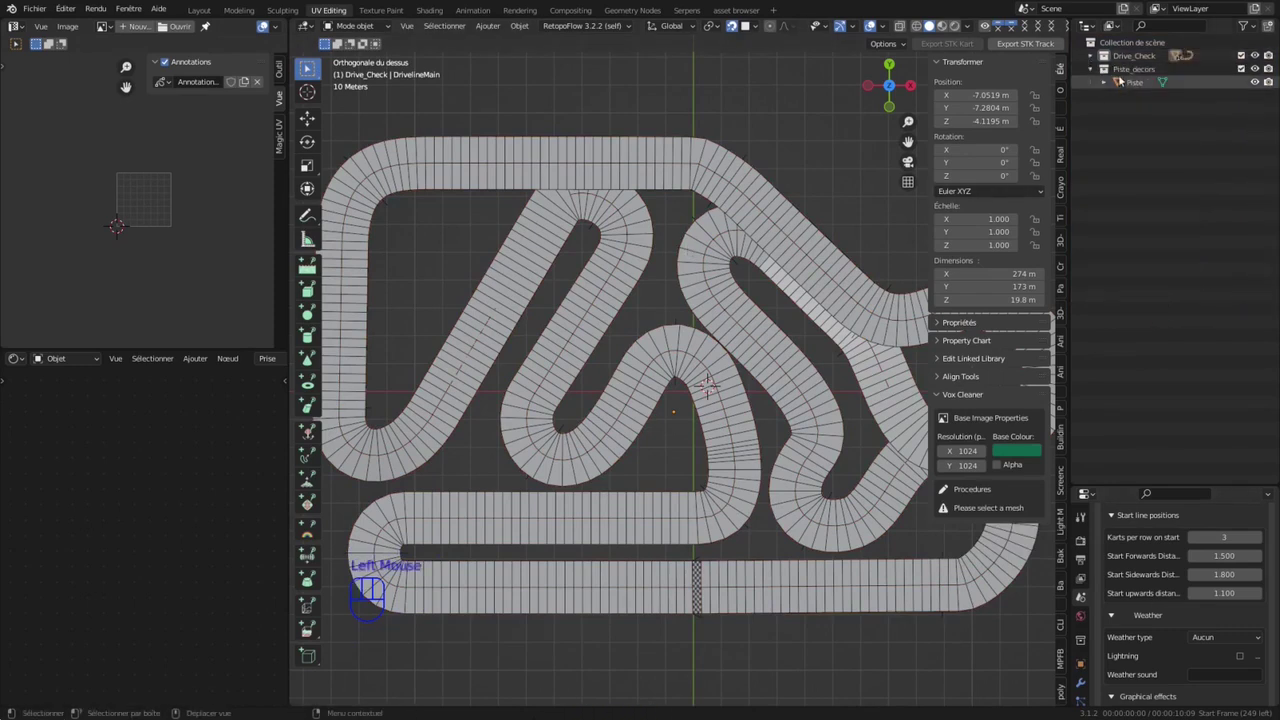
left_click(1133, 82)
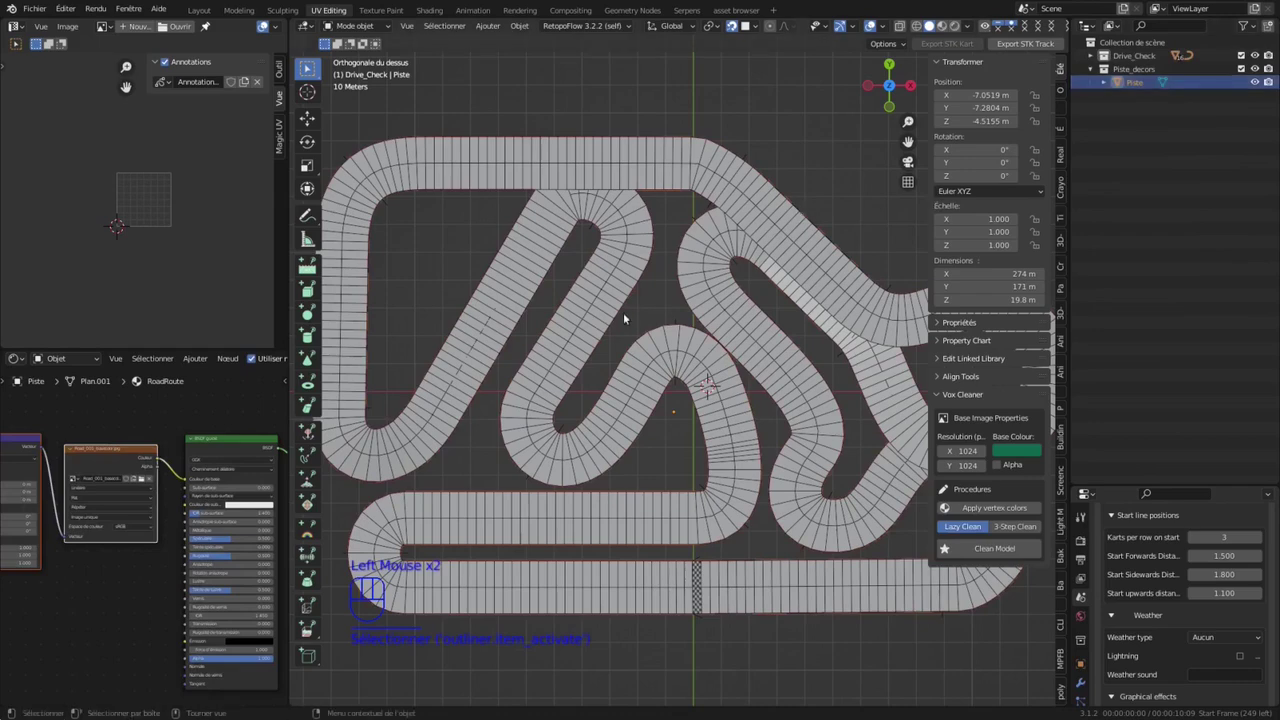
key("KP_Divide")
middle_click_drag(668, 391, 675, 470)
scroll(676, 450, "up", 2)
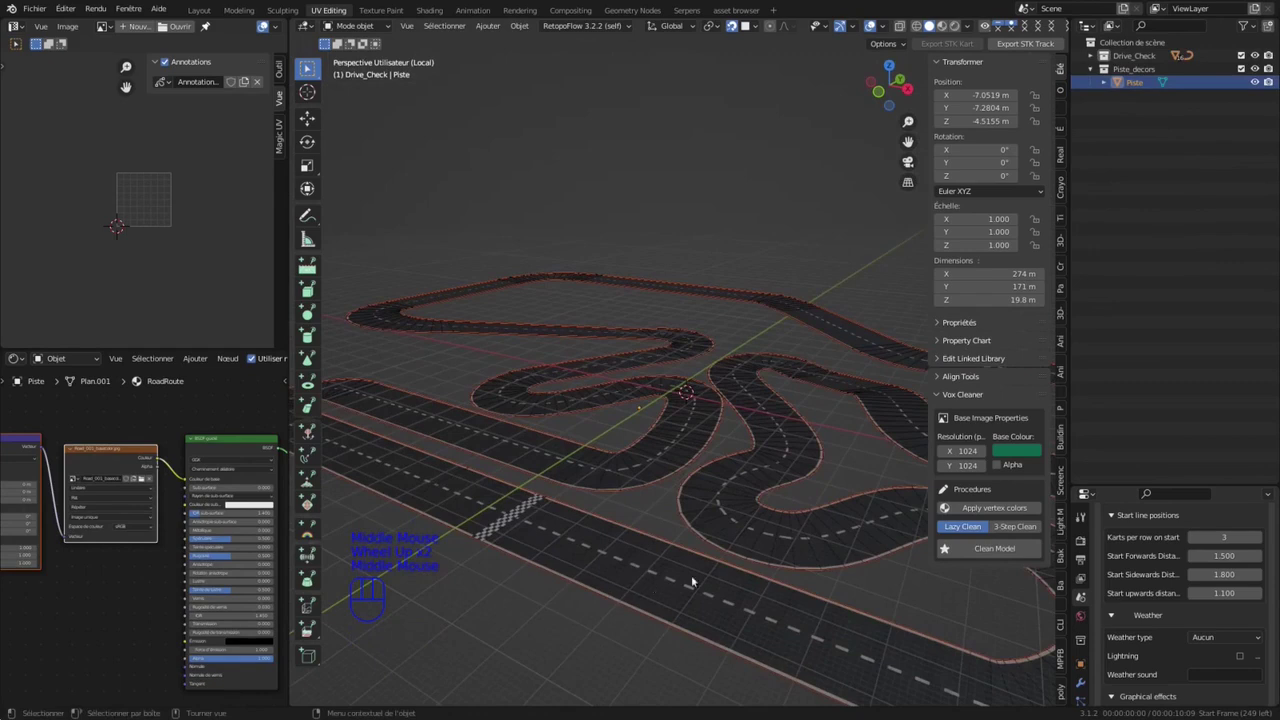
Step: Show Piste's RoadRoute material settings in an enlarged area, with a flat preview and the Surface, Displacement, 3D-Coat Applink and PBR Materials sections collapsed
left_click_drag(1163, 483, 1160, 226)
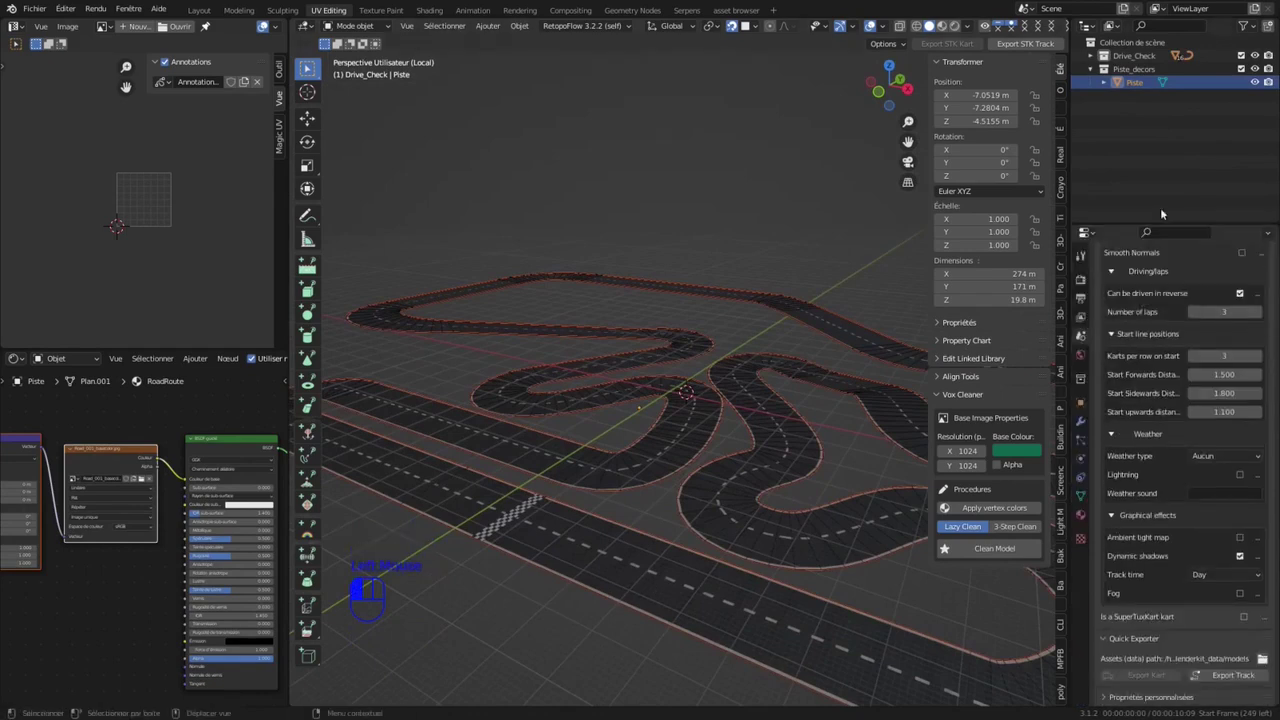
left_click(1080, 515)
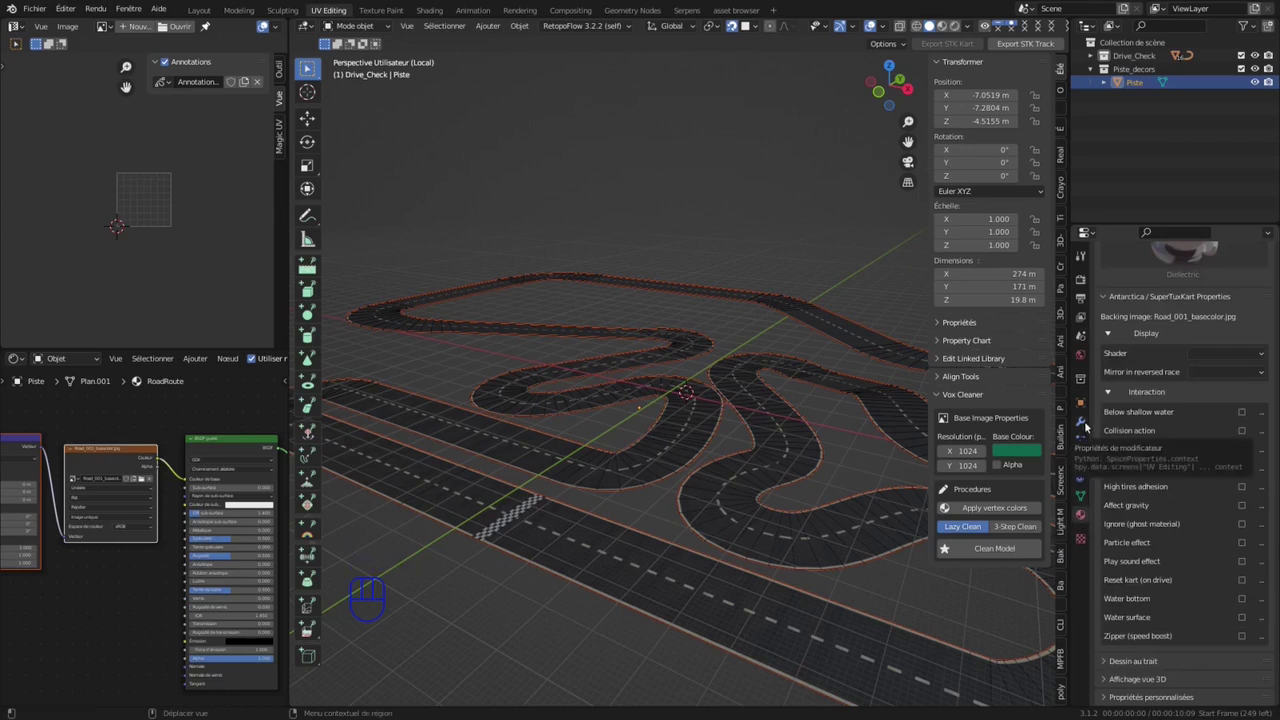
scroll(1197, 385, "up", 3)
scroll(1212, 390, "up", 8)
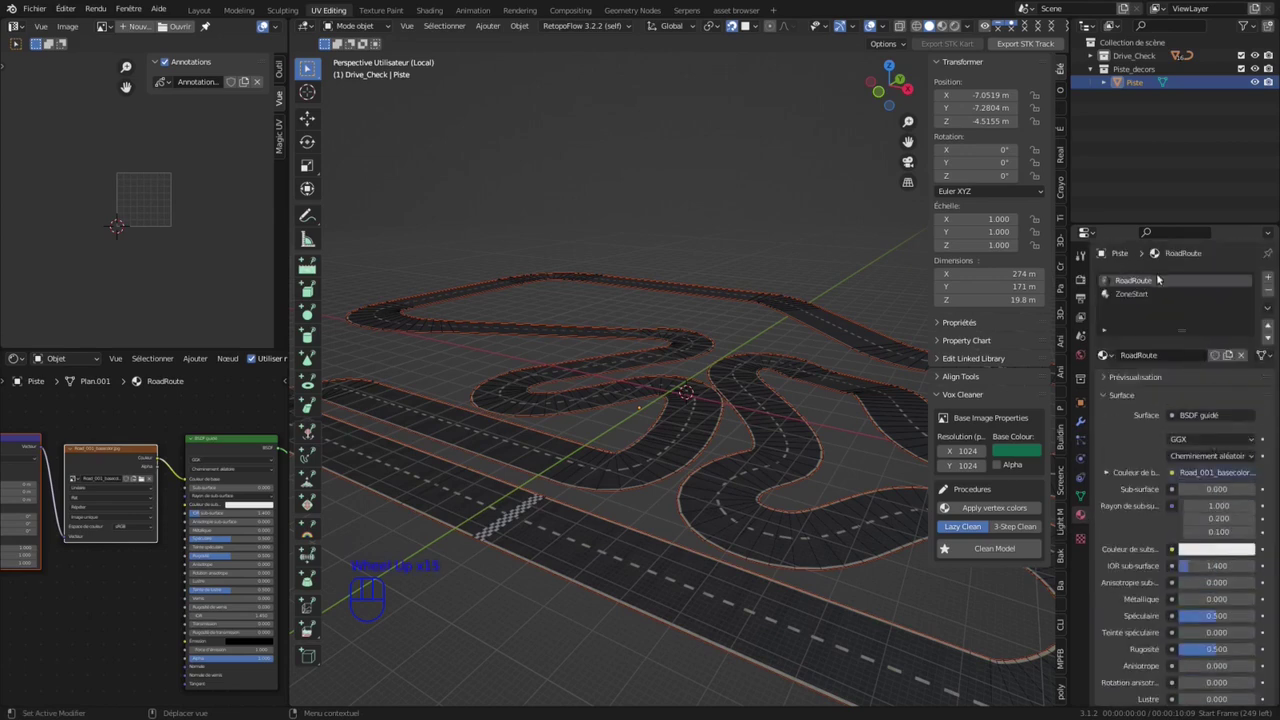
left_click(1120, 375)
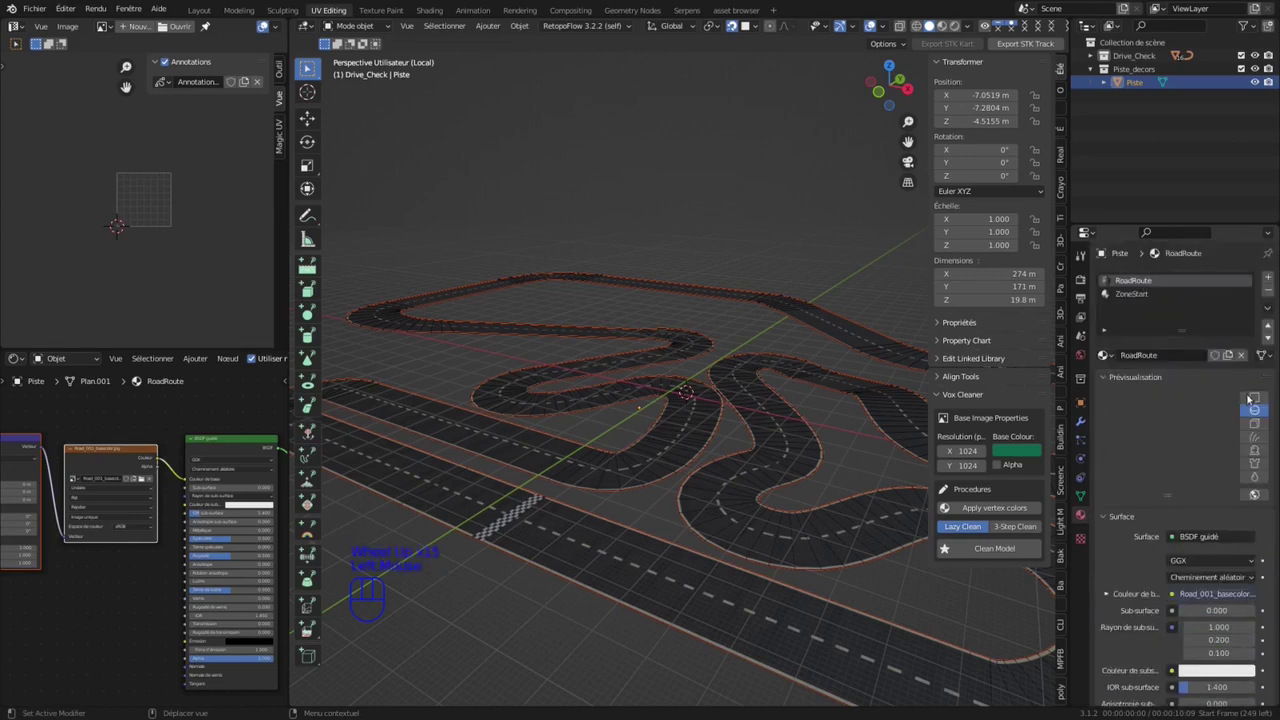
left_click(1102, 515)
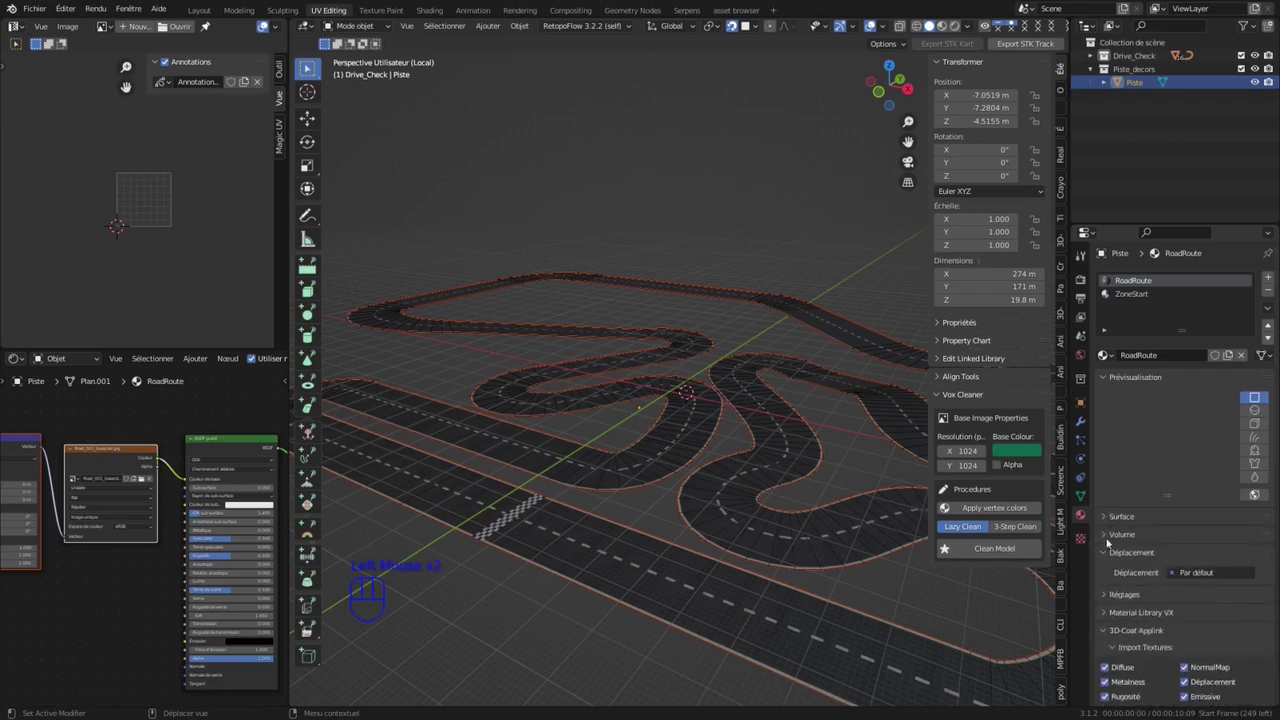
left_click(1104, 553)
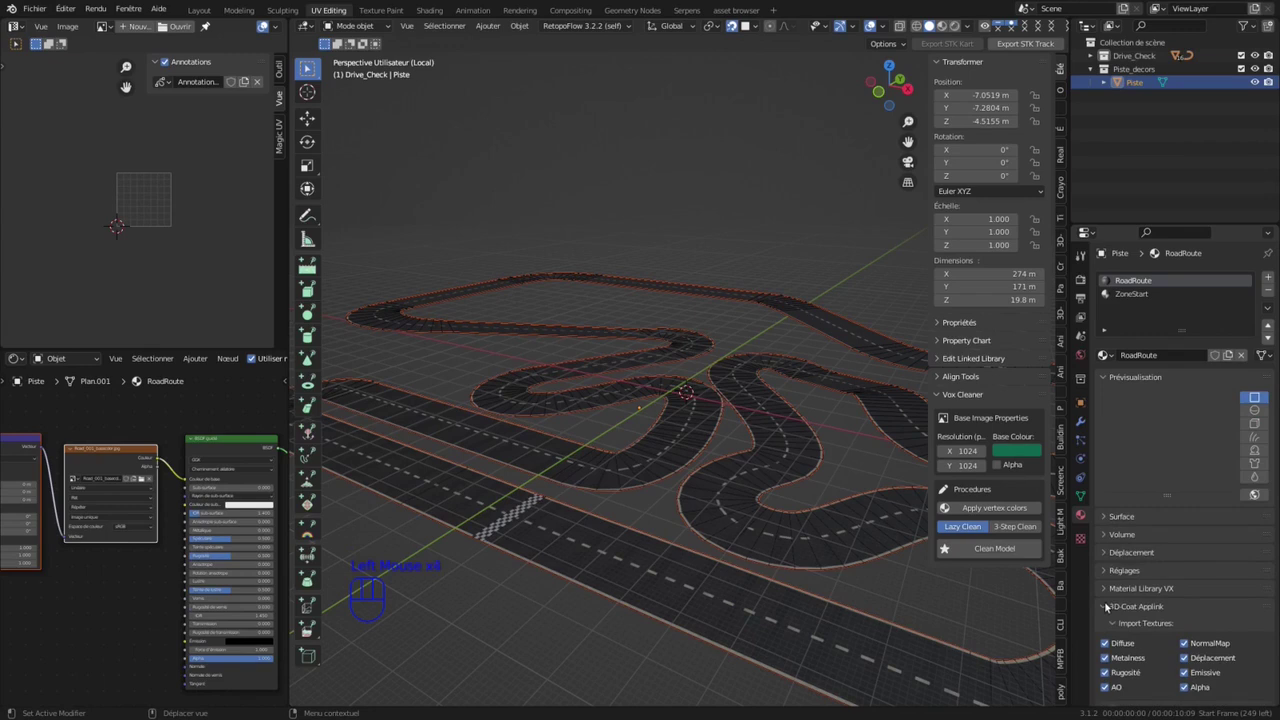
left_click(1105, 607)
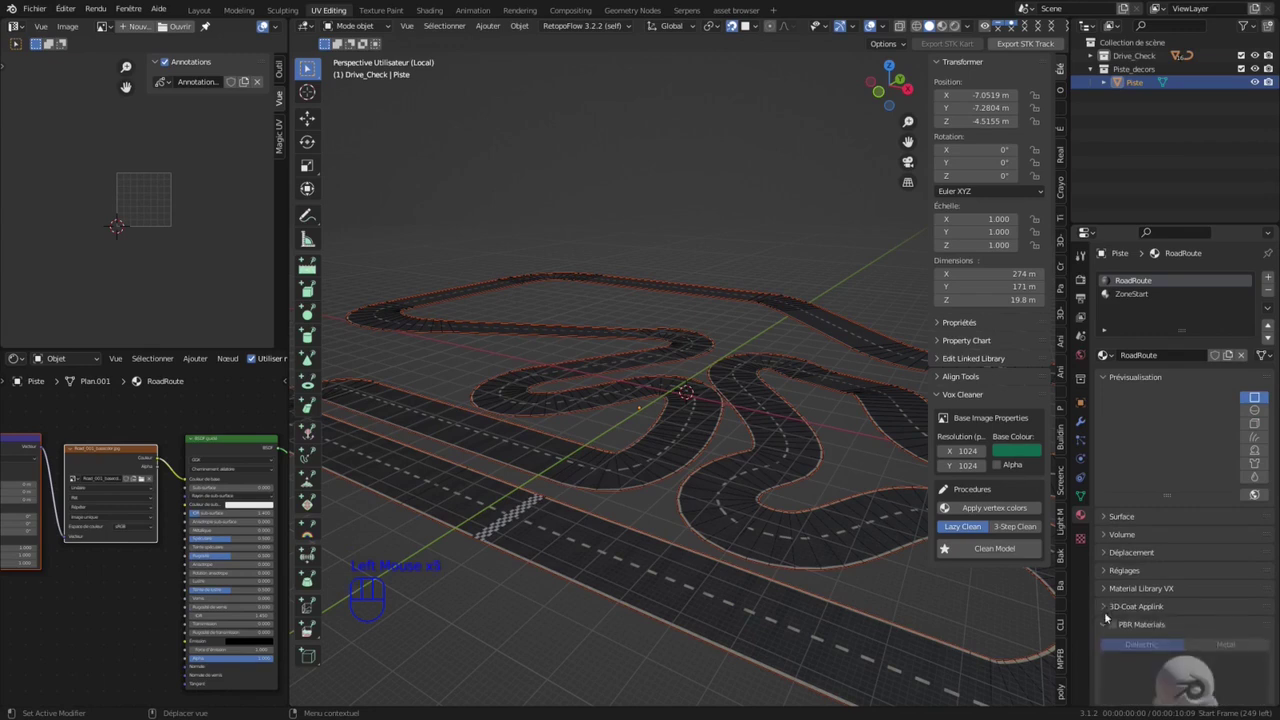
left_click(1104, 627)
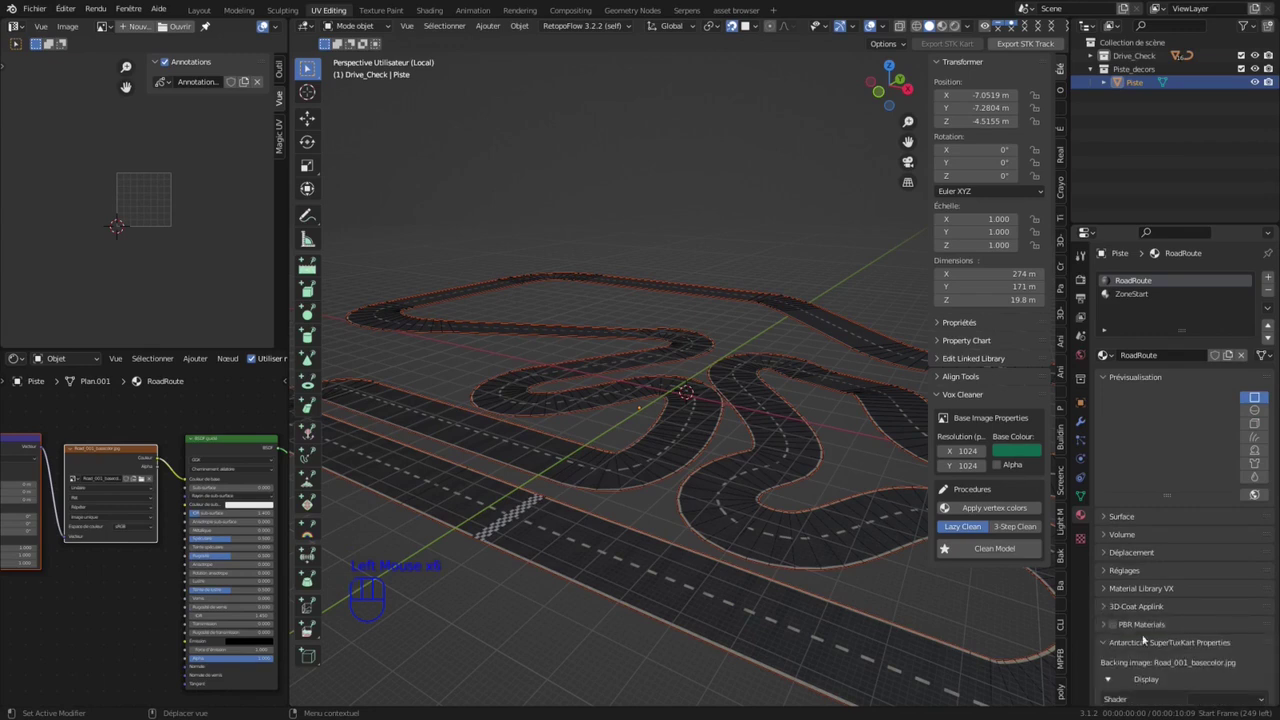
Step: Enable Affect gravity and High tires adhesion in the RoadRoute material's SuperTuxKart properties
scroll(1155, 615, "down", 1)
left_click_drag(1264, 588, 1258, 451)
scroll(1165, 531, "down", 1)
scroll(1165, 531, "down", 2)
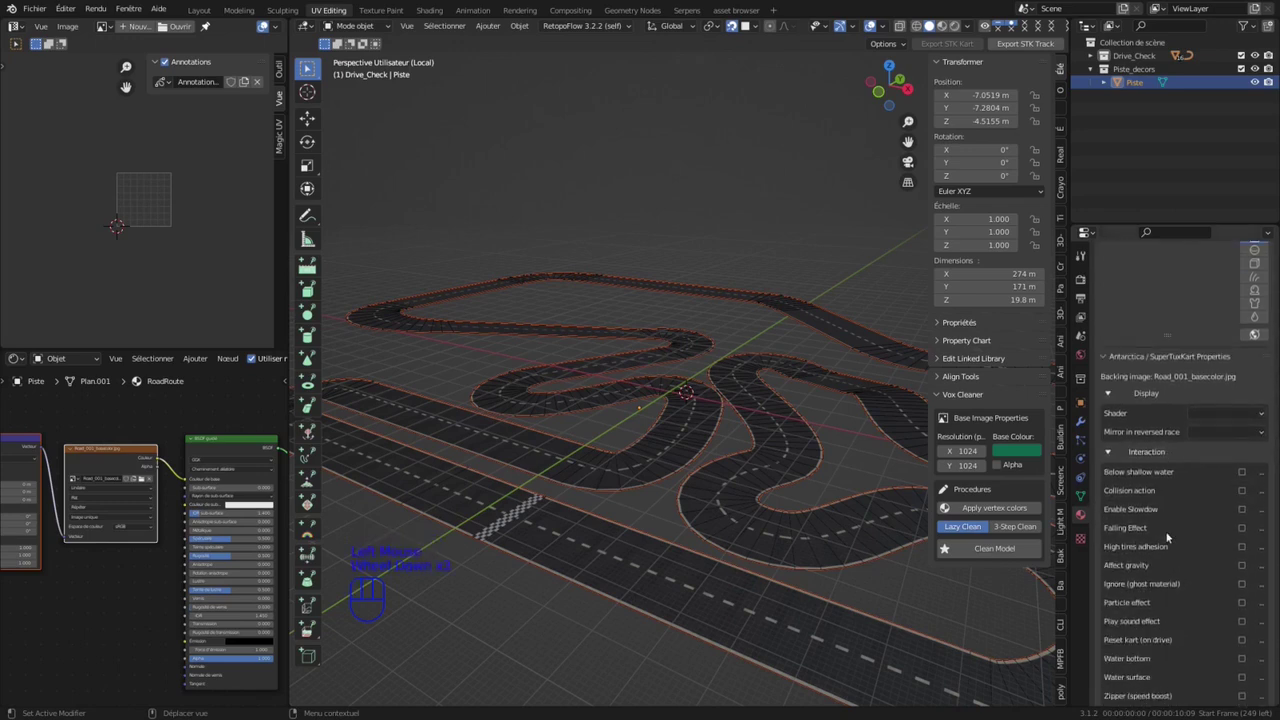
left_click(1138, 568)
left_click(1242, 546)
scroll(1160, 503, "up", 3)
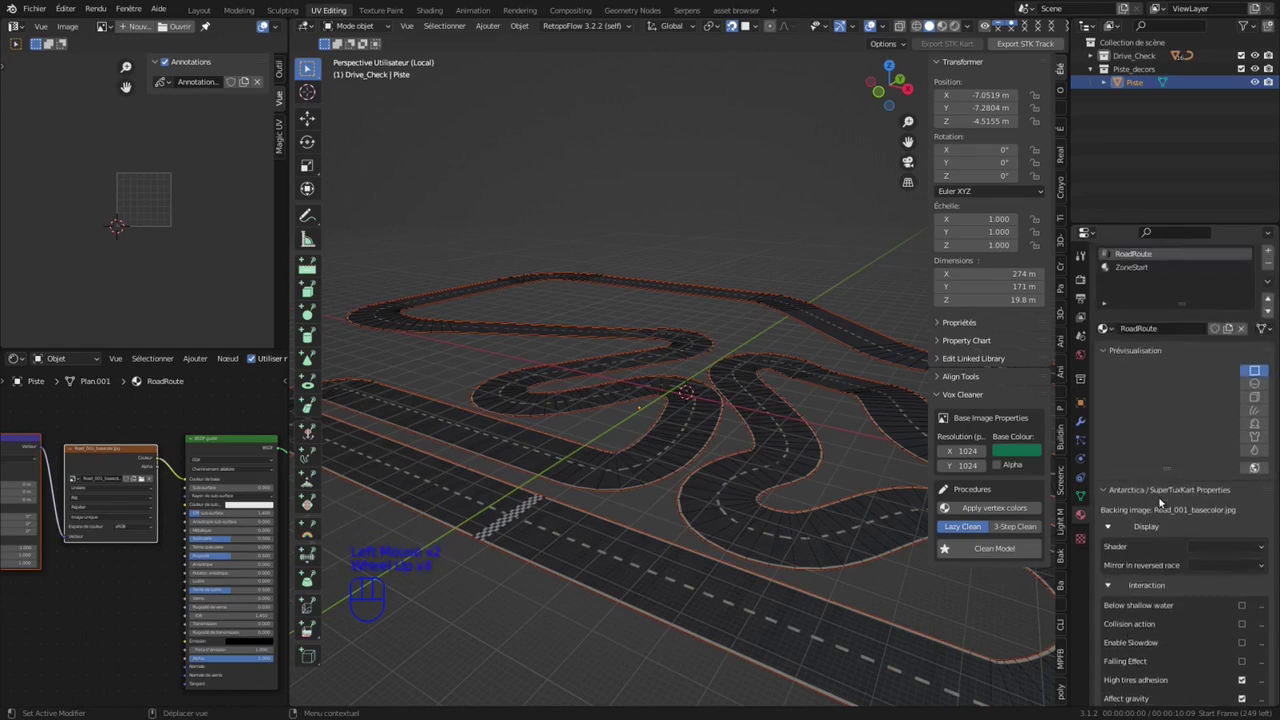
Step: Copy the image name city_checker.png from the ZoneStart material's texture node
left_click(1151, 294)
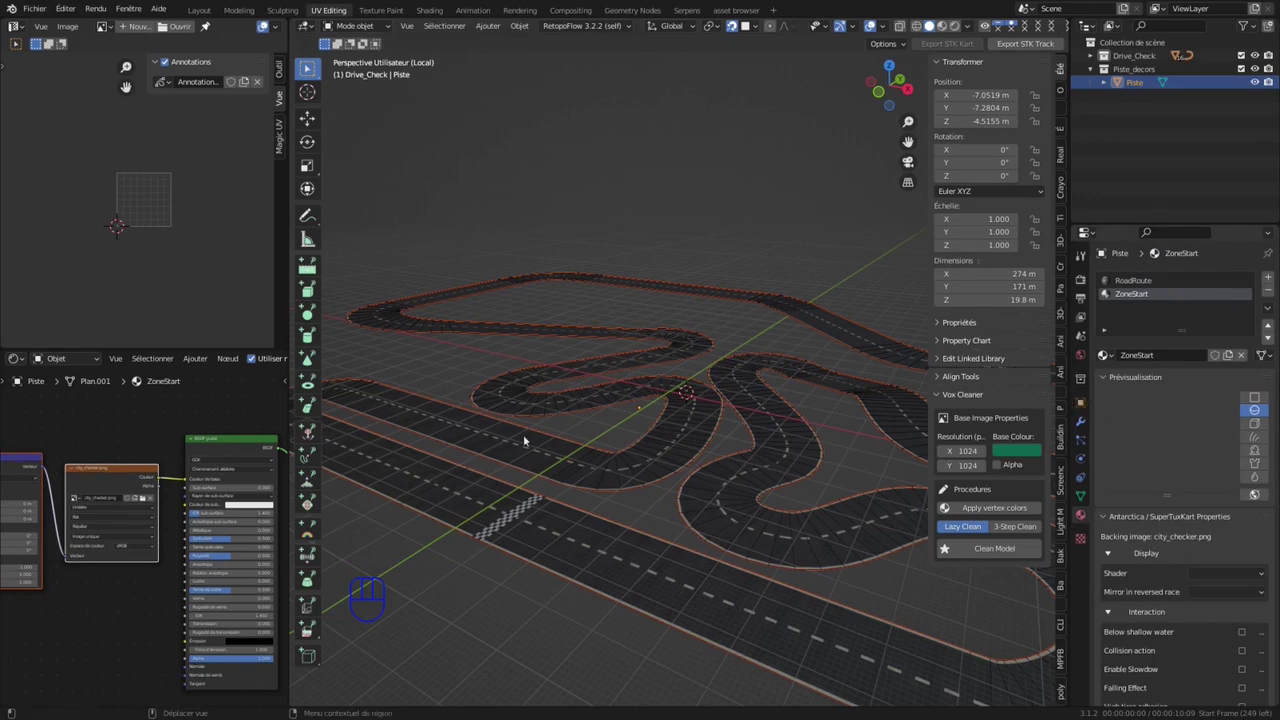
left_click(103, 498)
key("ctrl+c")
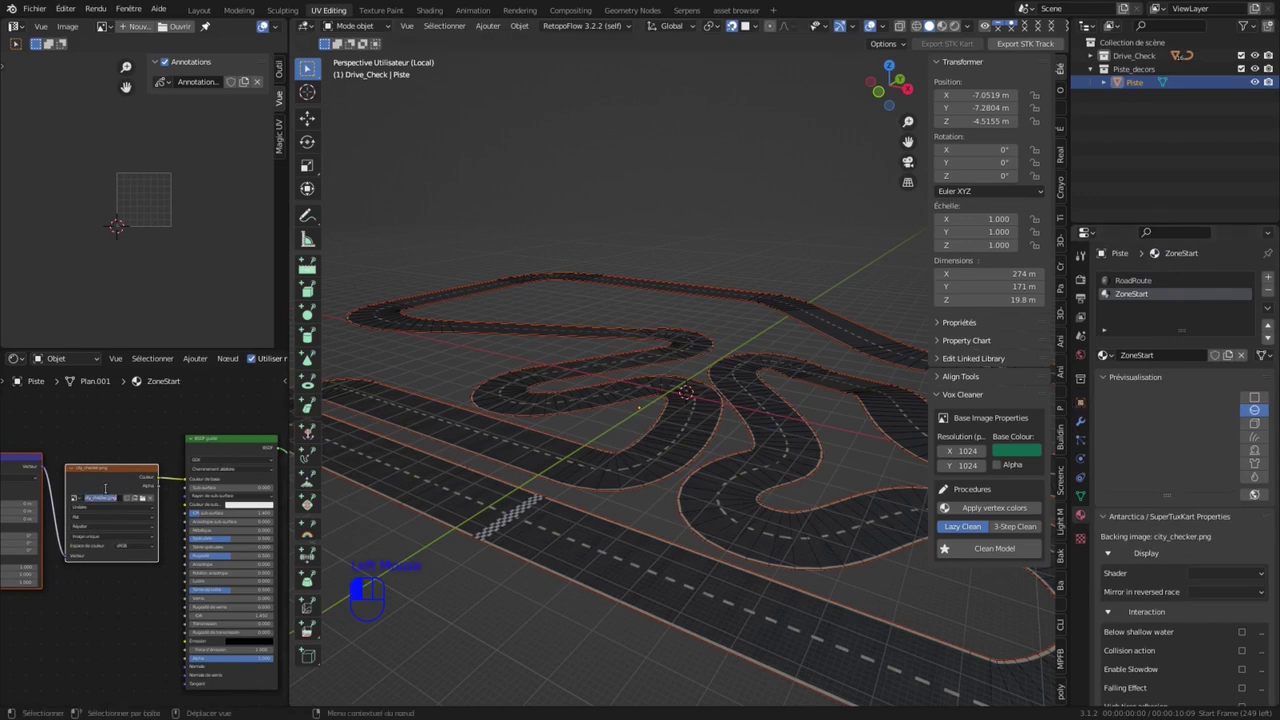
left_click(185, 450)
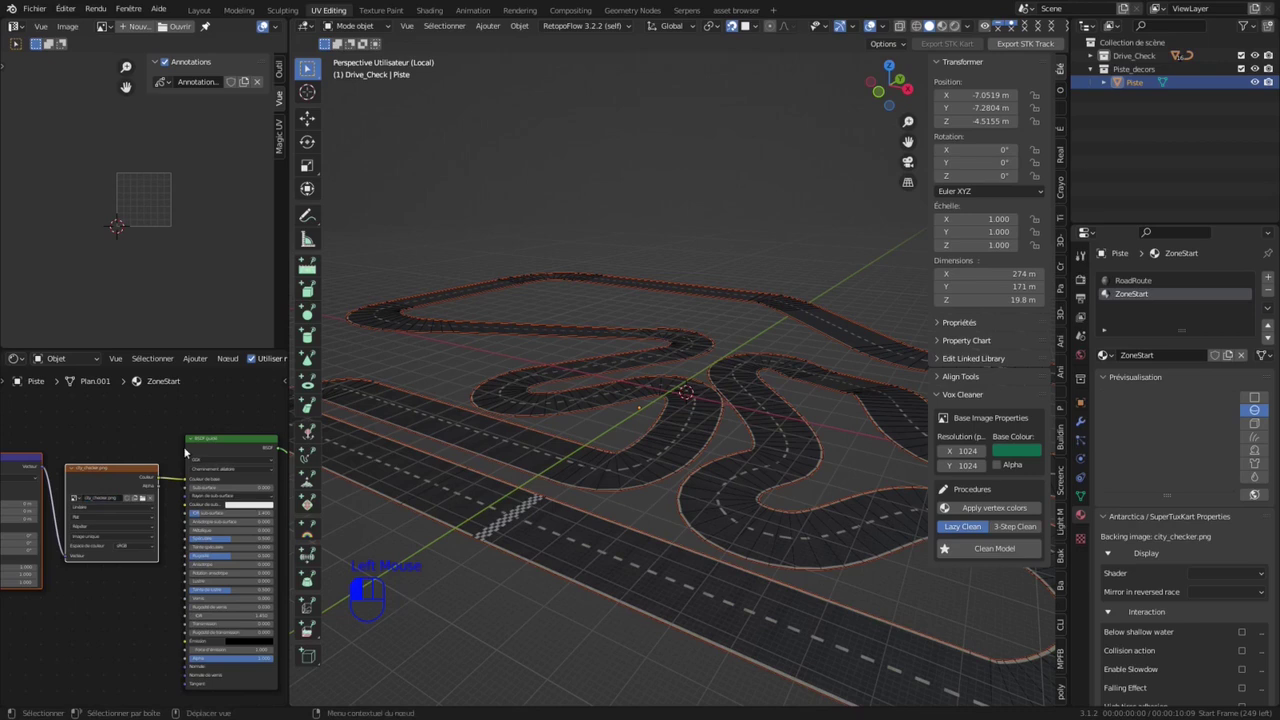
Step: Enable the animated texture on Piste, using city_checker.png with an Animation Y Speed of 0.300
left_click(1081, 402)
scroll(1097, 350, "down", 3)
scroll(1097, 345, "up", 2)
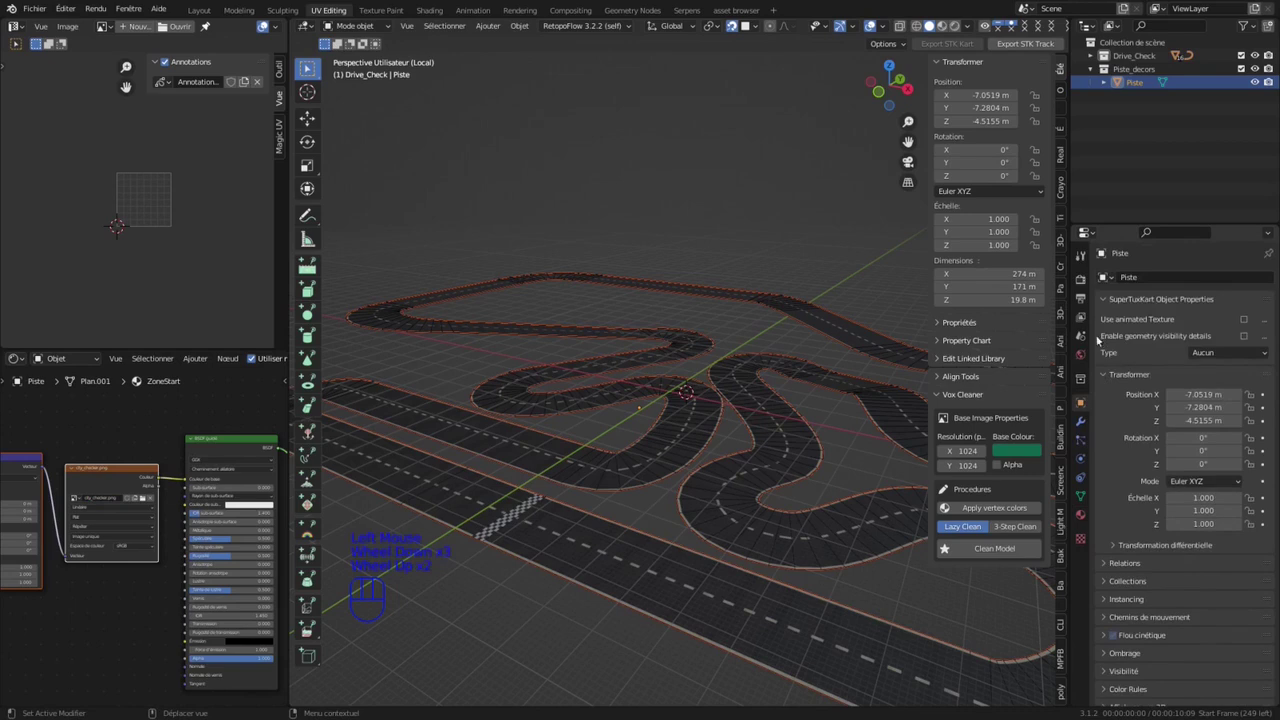
left_click(1243, 319)
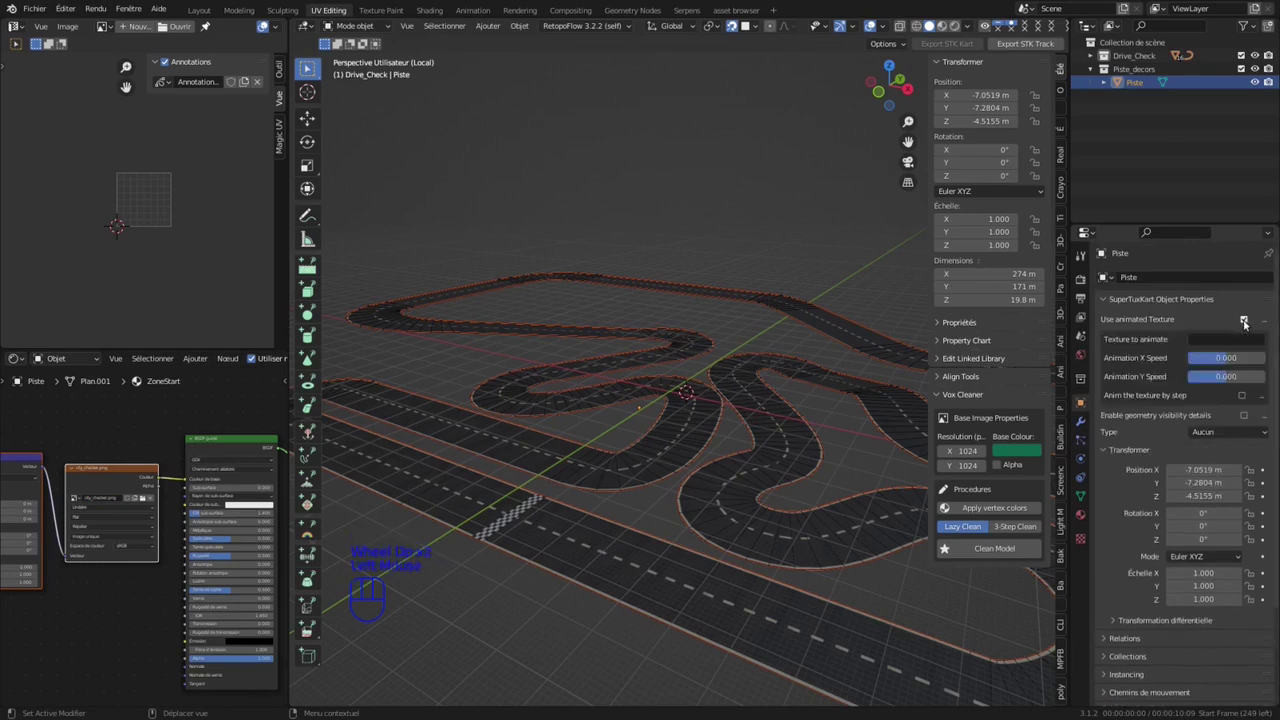
left_click(1223, 341)
key("ctrl+v")
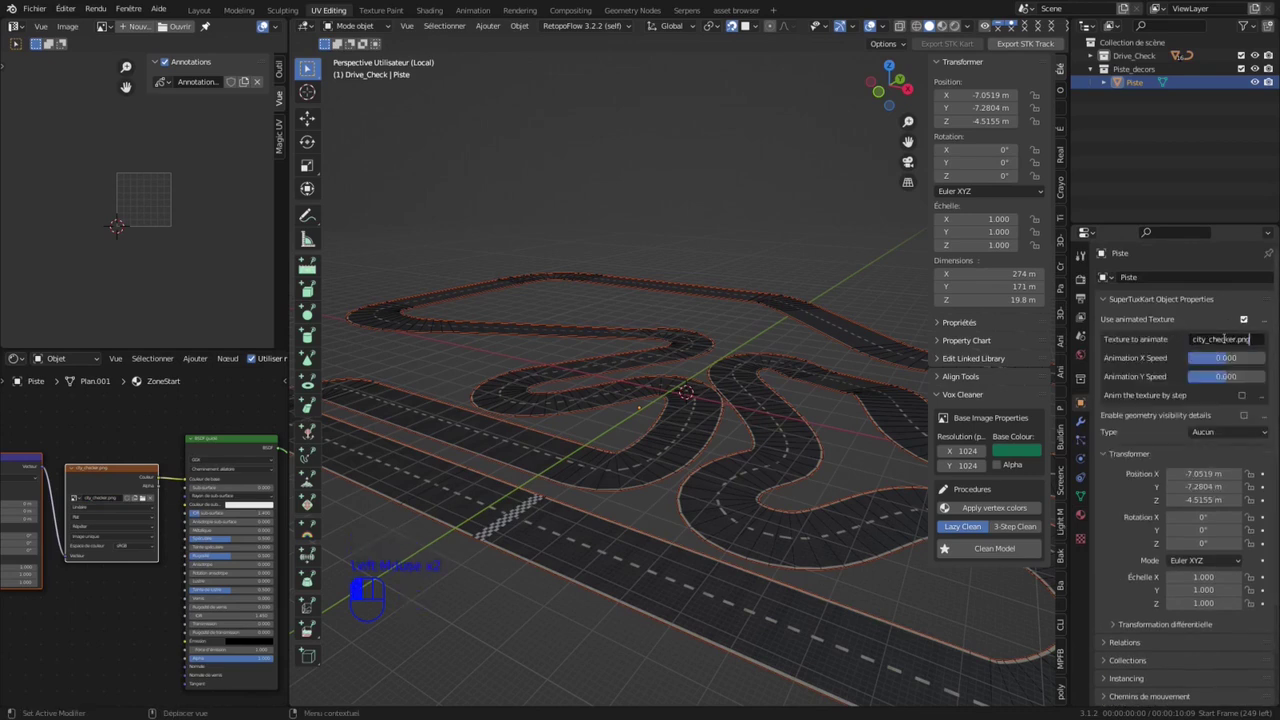
left_click(1231, 376)
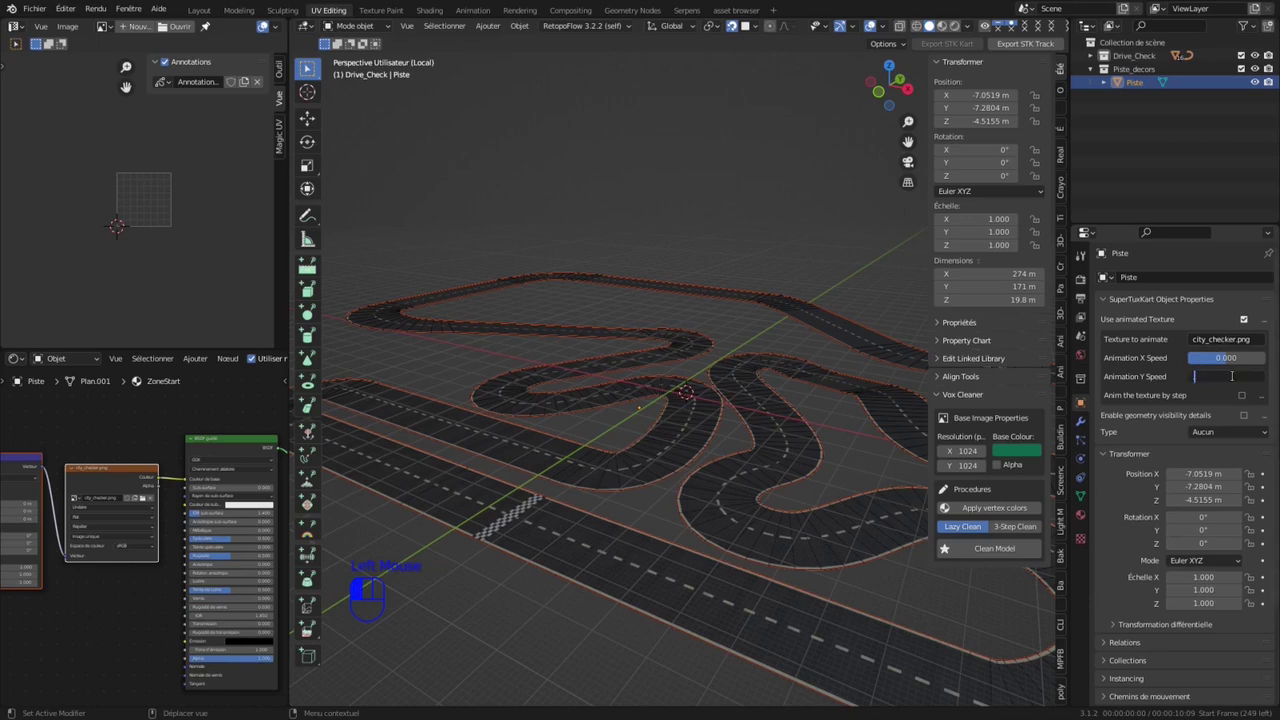
key("Return")
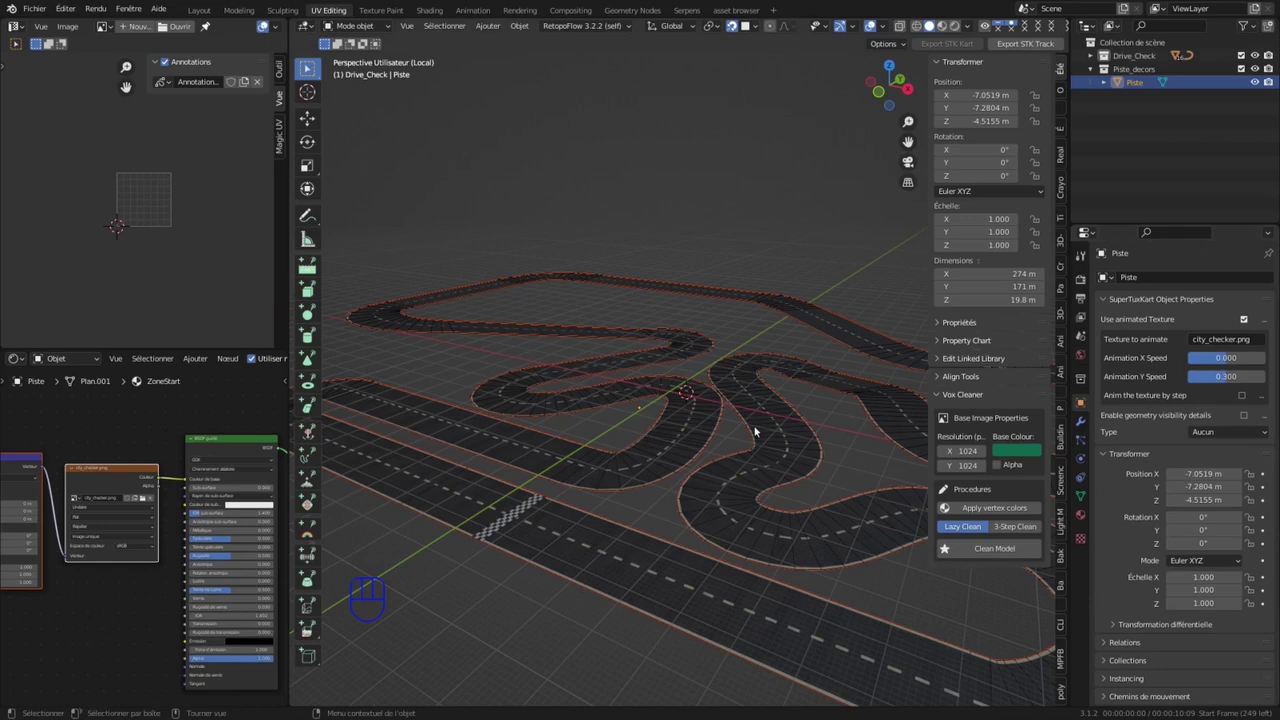
Step: Show the track from above in a widened 3D viewport and save the file
middle_click_drag(526, 427, 690, 418)
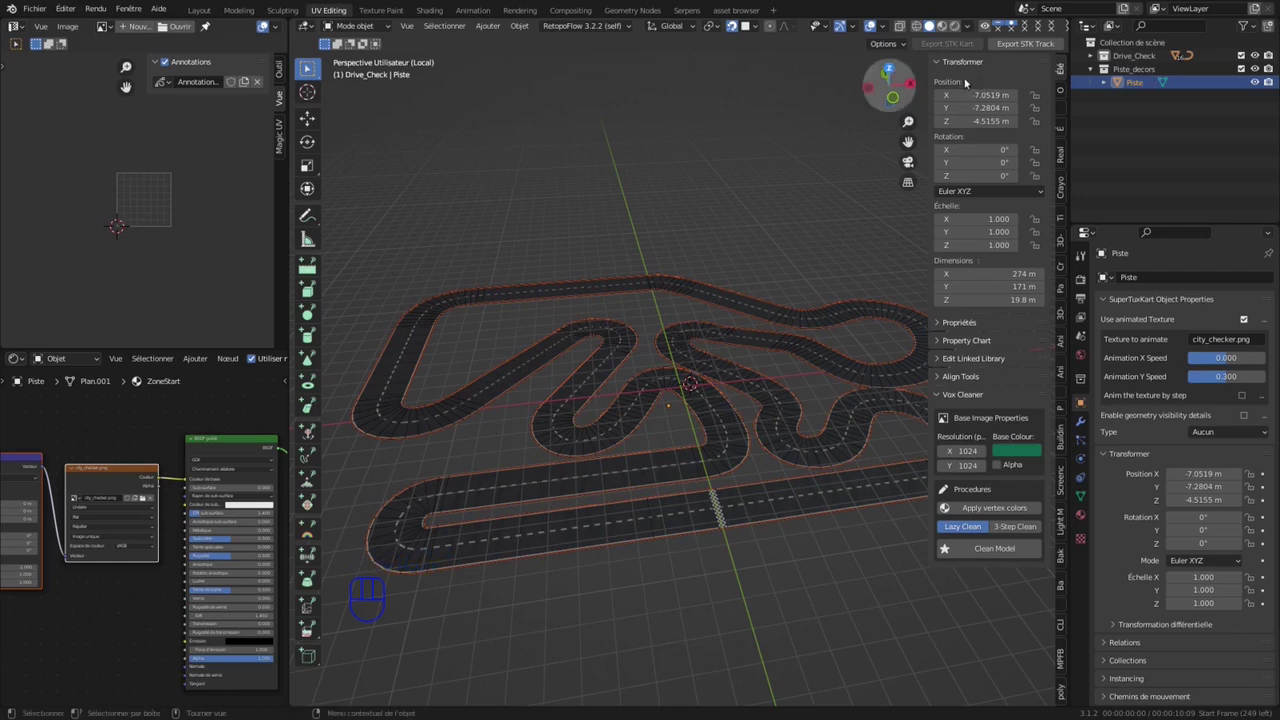
left_click(888, 69)
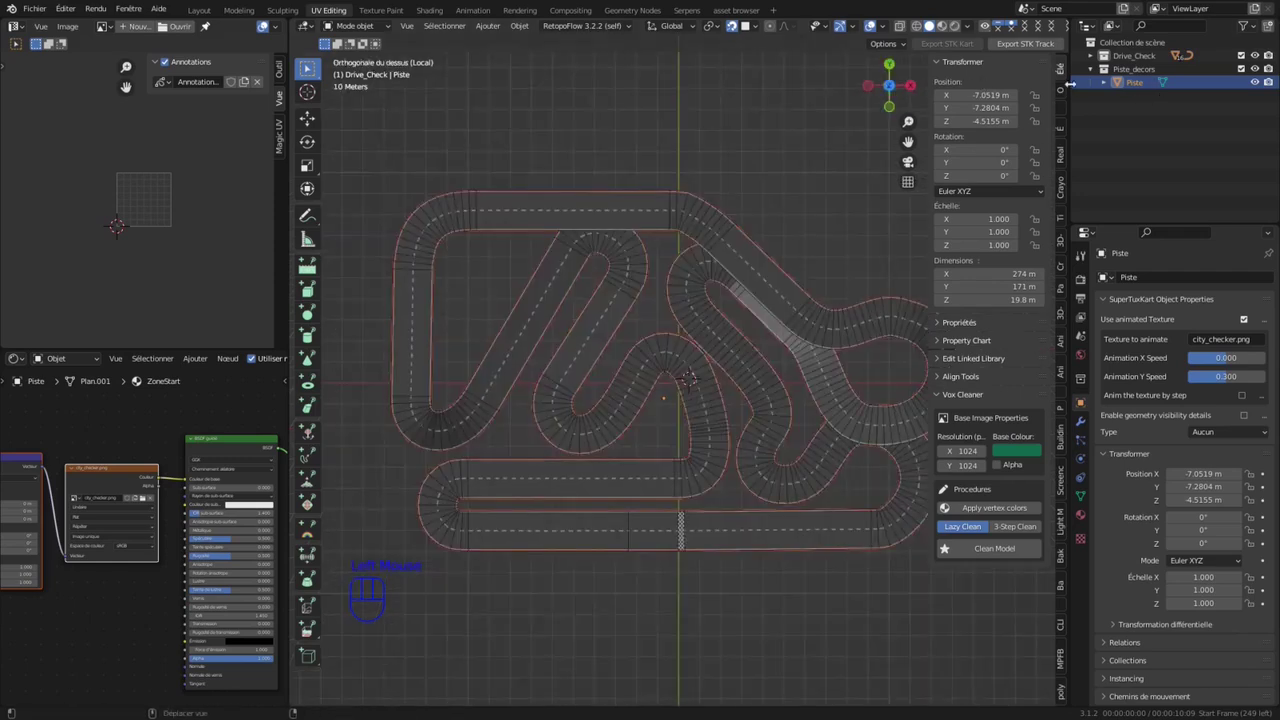
left_click_drag(1070, 85, 1172, 108)
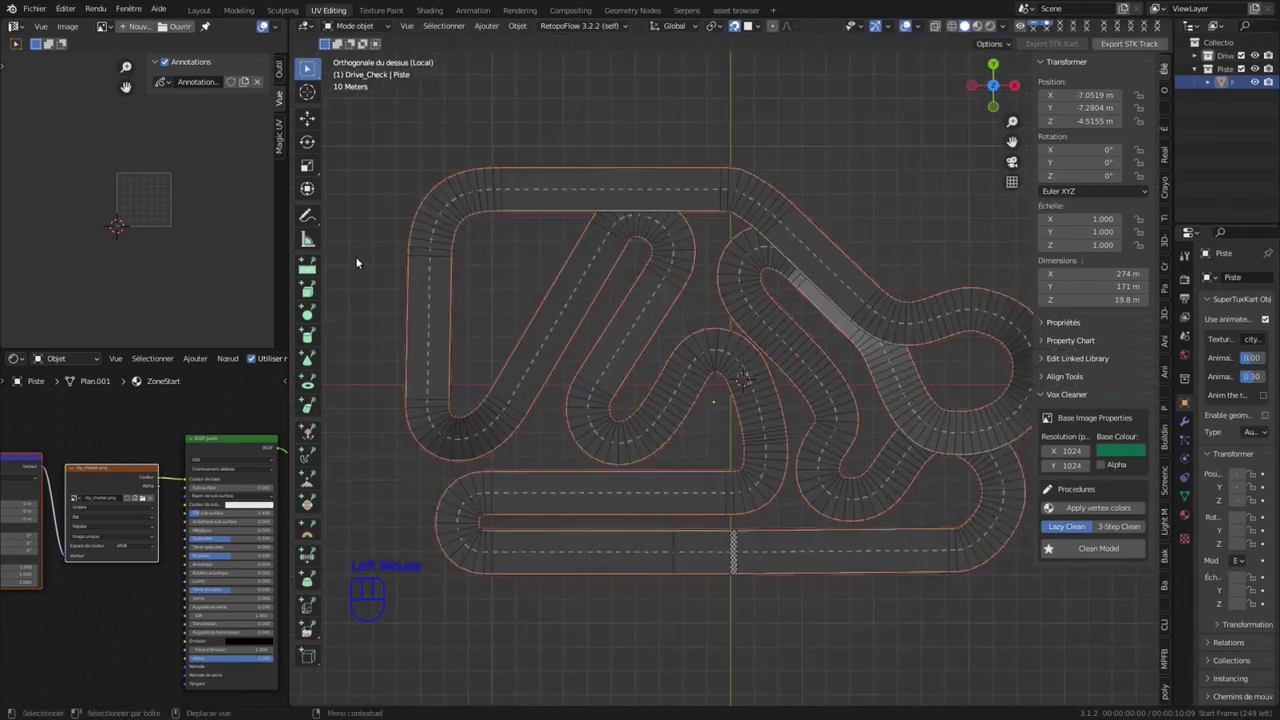
left_click_drag(286, 245, 20, 328)
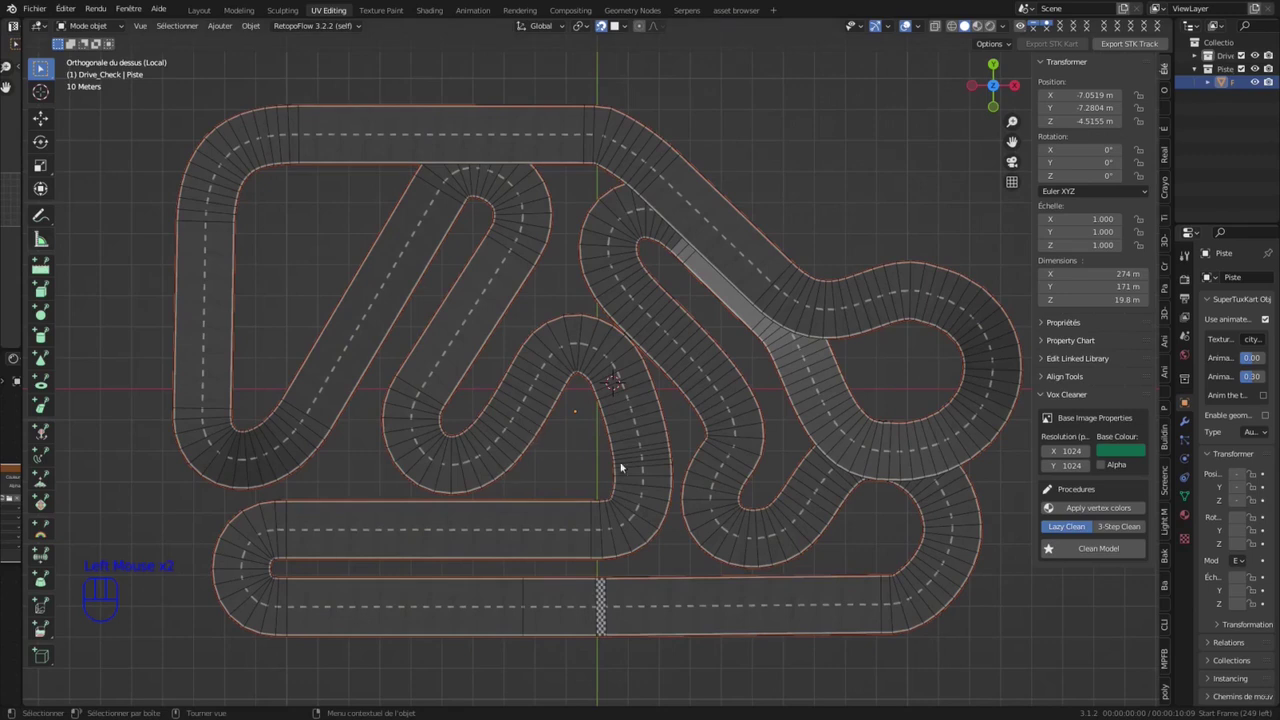
key("ctrl+s")
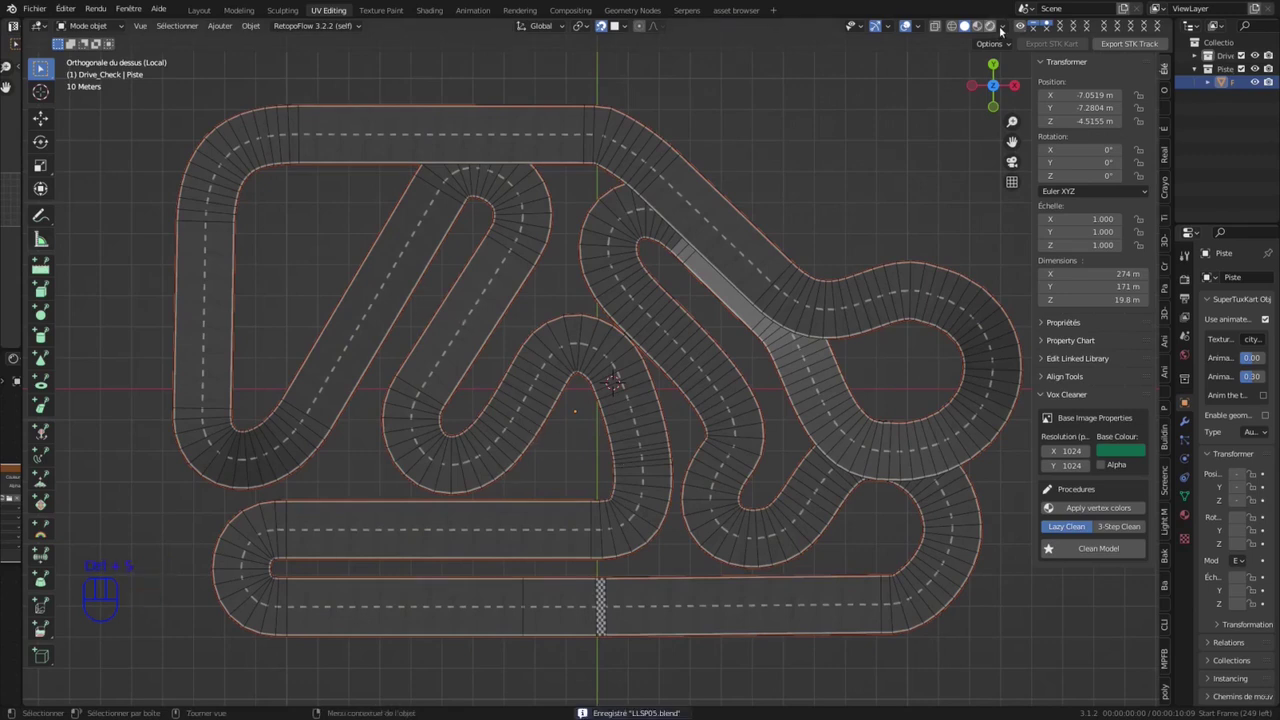
Step: Set the viewport shading colour to Material and deselect the track
left_click(1005, 27)
left_click(950, 203)
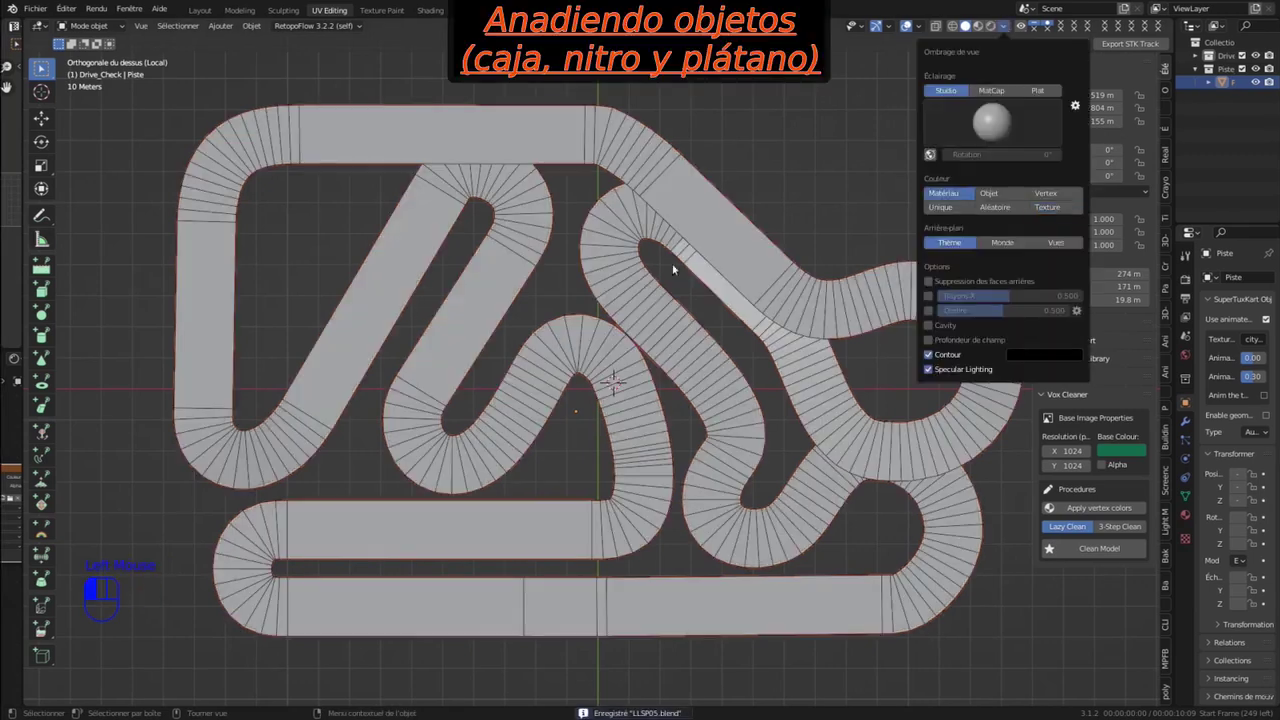
double_click(483, 210)
Step: Add an STK Item (Gift Box) object at the 3D cursor
key("shift+a")
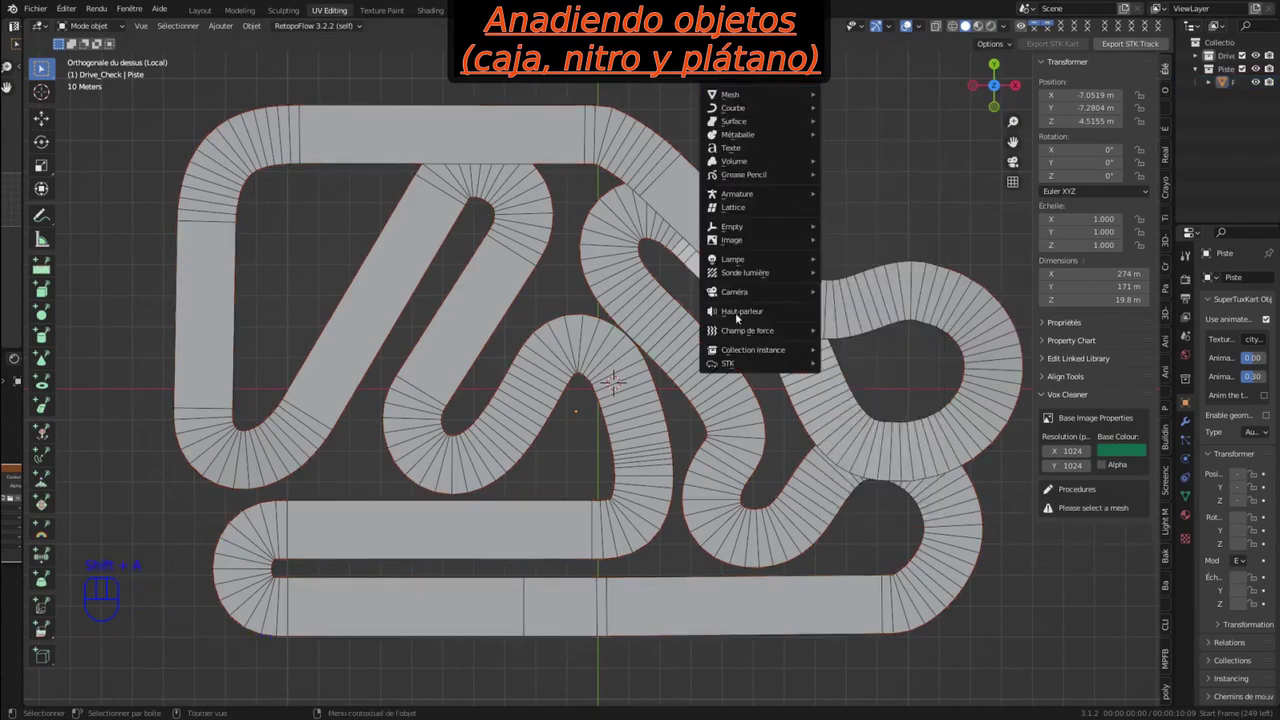
mouse_move(729, 366)
left_click(878, 382)
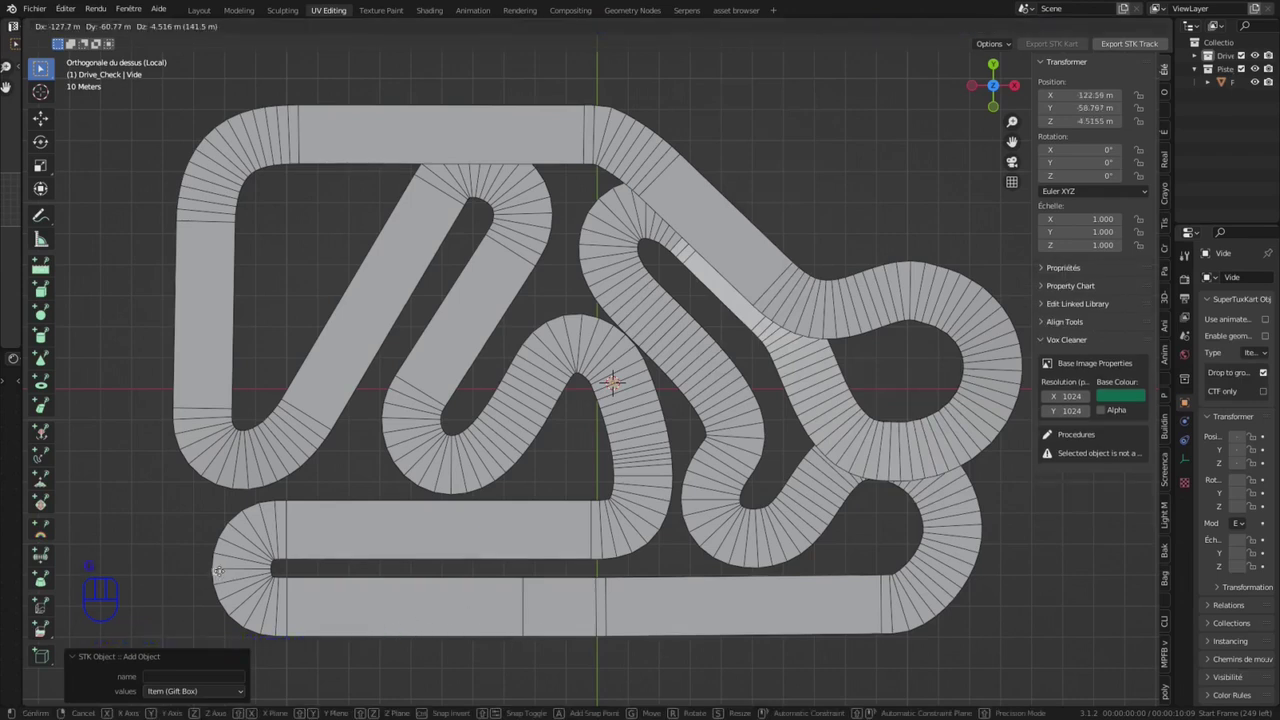
Step: Move the gift box onto the lower-left bend's outer edge and duplicate it across the road every 4 m along X, making five
left_click_drag(217, 571, 234, 570)
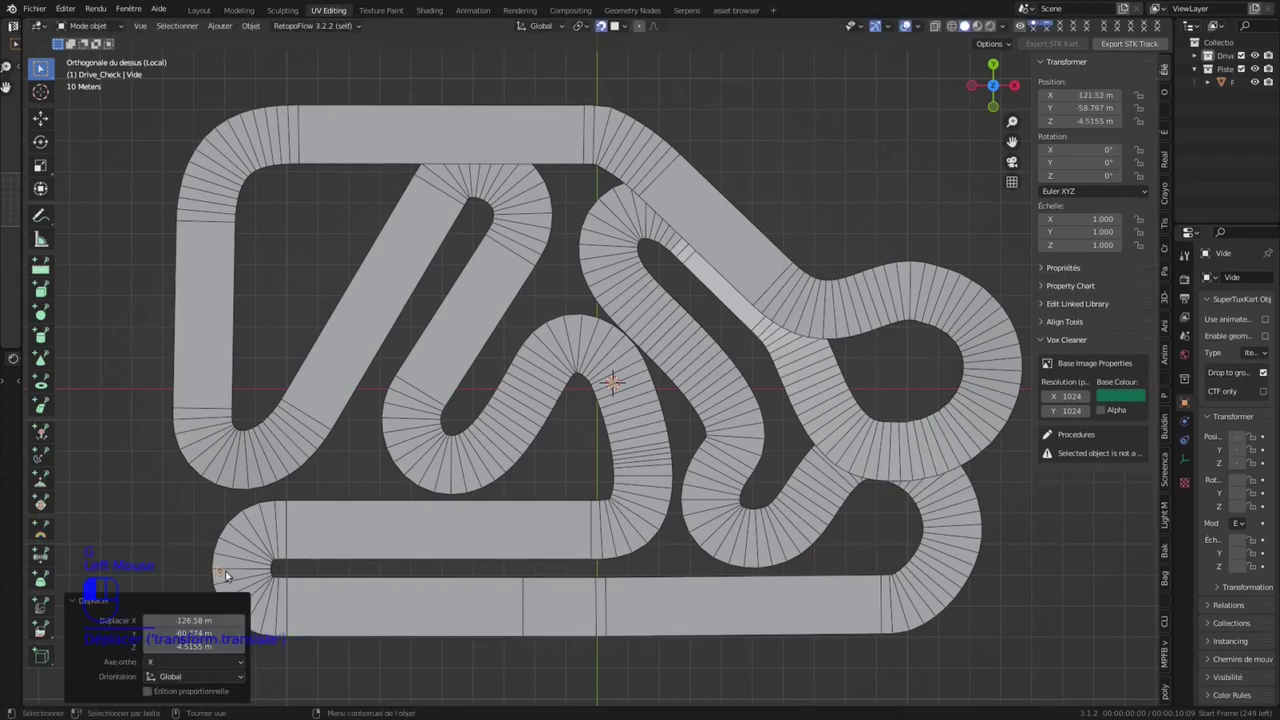
key("shift+d")
left_click(349, 569)
double_click(195, 620)
type("4")
key("Return")
key("shift+r")
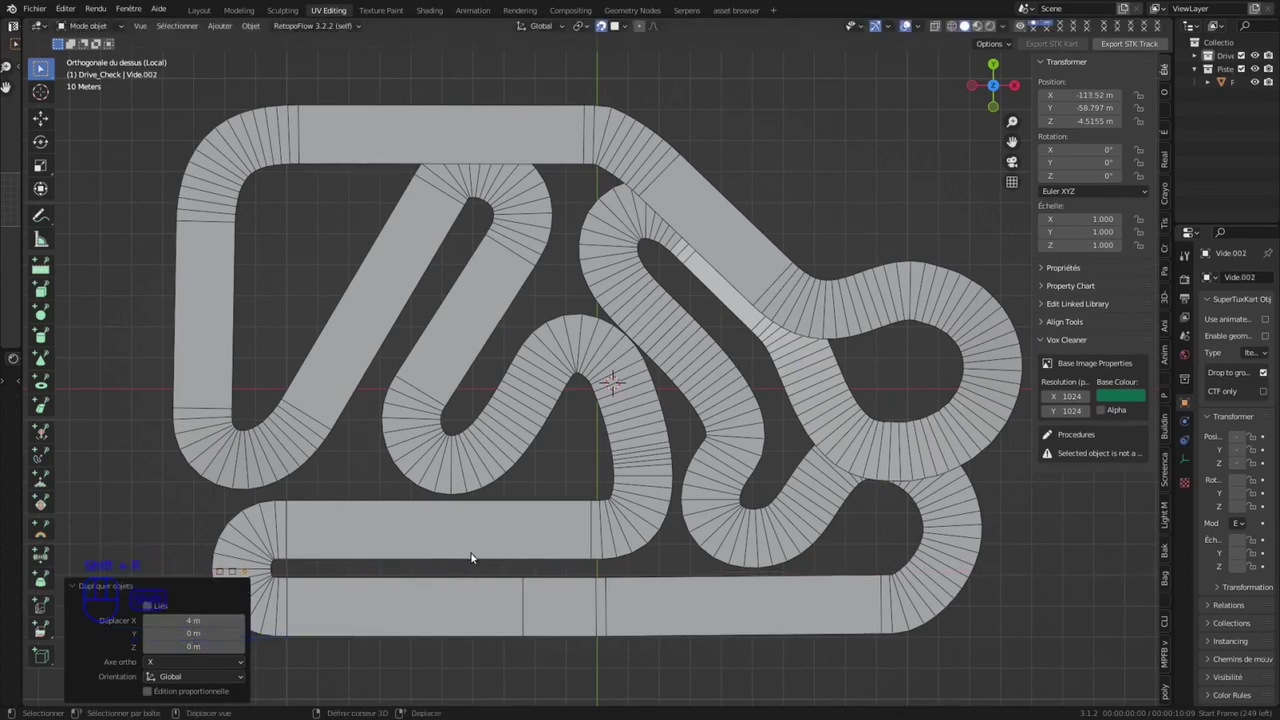
key("shift+r")
Step: Select only the five gift boxes and centre the row across the lower-left bend, shifting it about -1.05 m in X and 0.84 m in Y
left_click_drag(201, 556, 291, 580)
left_click_drag(332, 462, 363, 550, "ctrl")
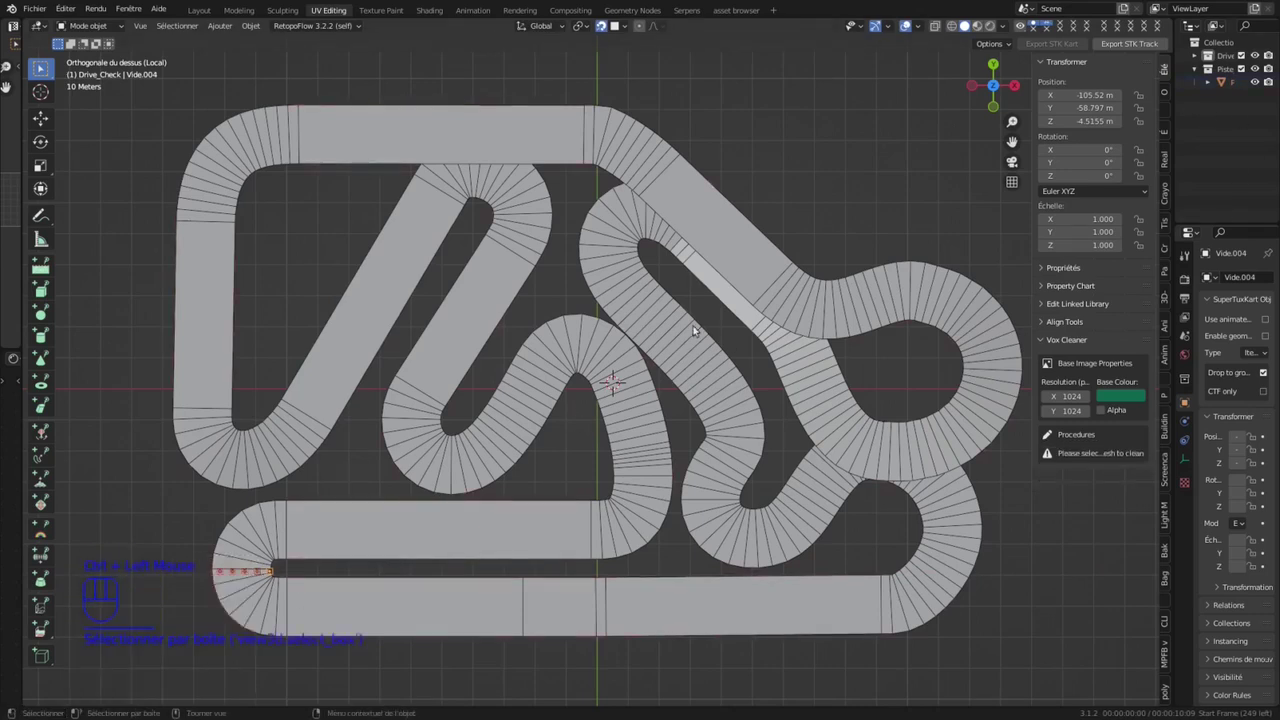
key("g")
key("x")
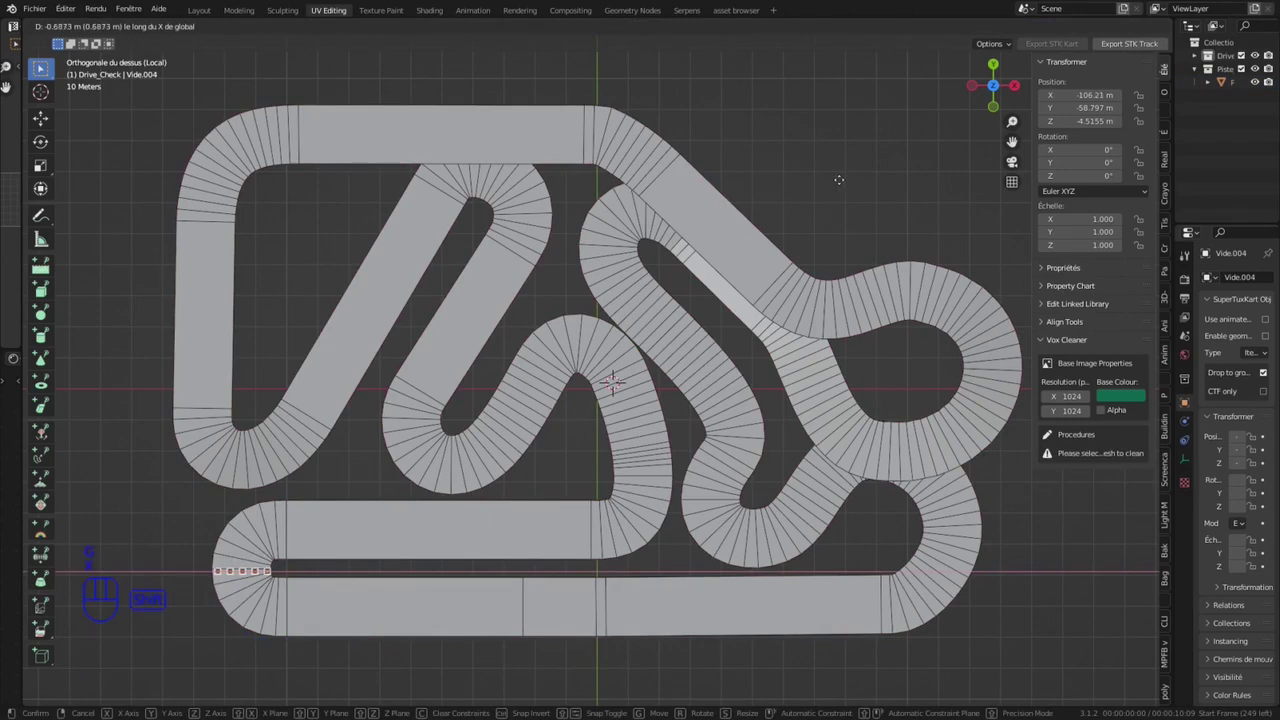
left_click(828, 179, "shift")
key("g")
key("y")
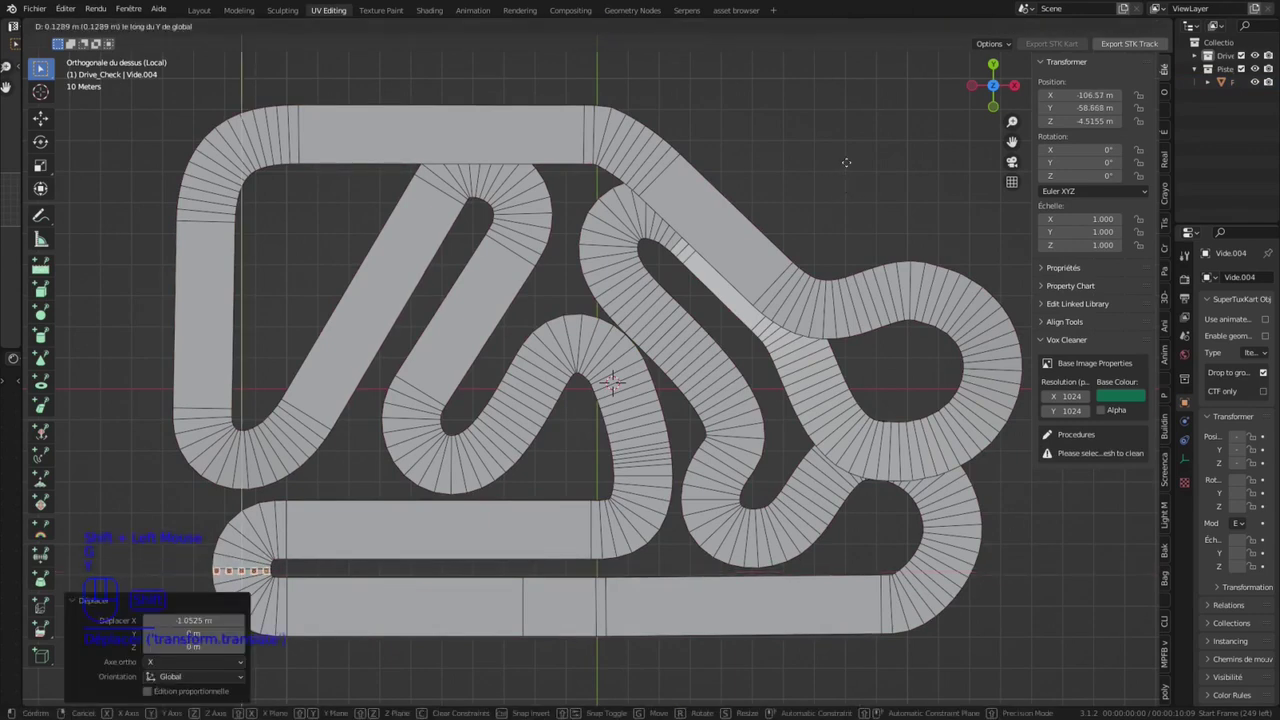
left_click(880, 172, "shift")
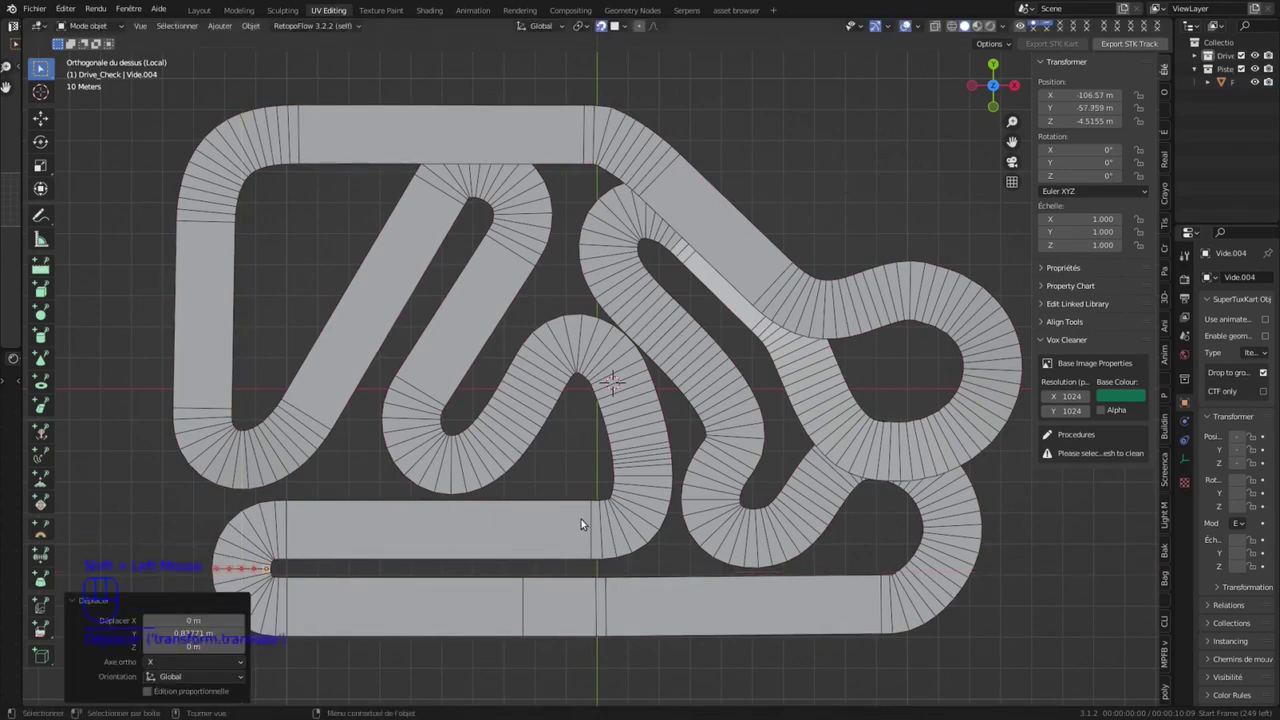
Step: Scale the row of gift boxes to 0.9 and apply its rotation and scale
key("s")
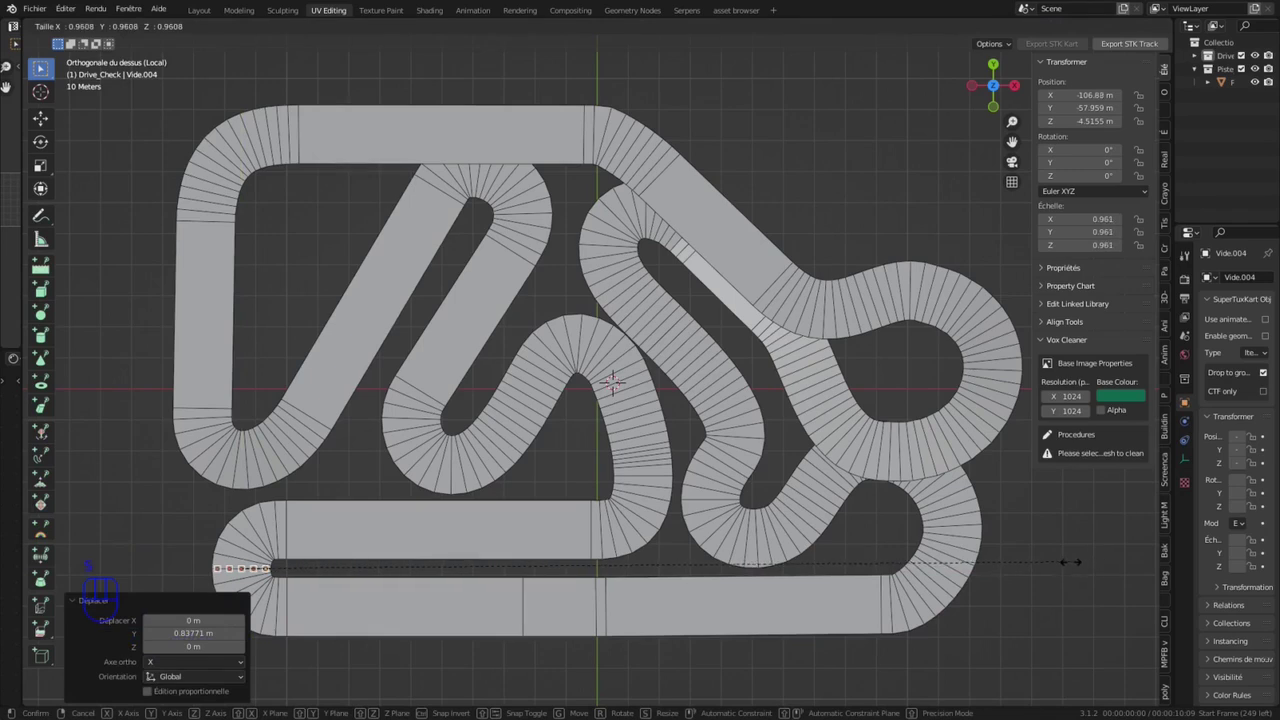
left_click(1075, 562)
double_click(190, 634)
type(".9")
key("Return")
key("ctrl+a")
left_click(410, 462)
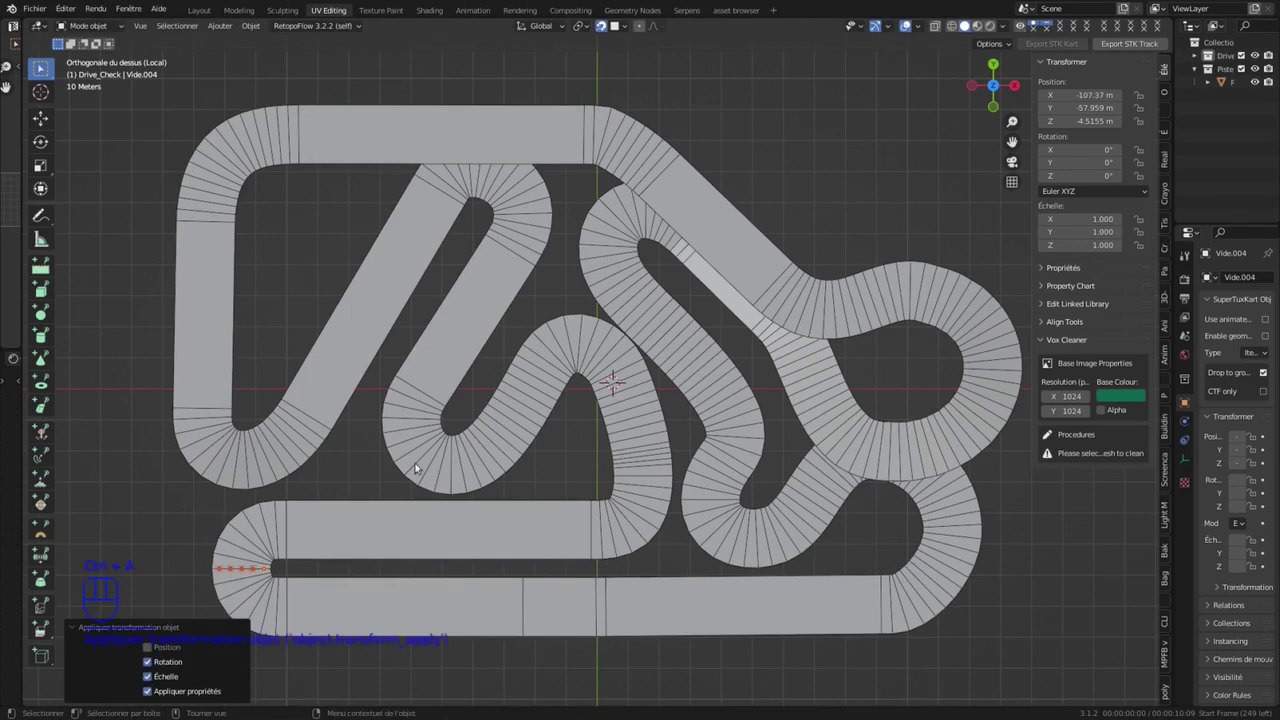
Step: Create a collection named assetSTK and move the selected gift boxes into it
key("m")
left_click(493, 681)
double_click(478, 480)
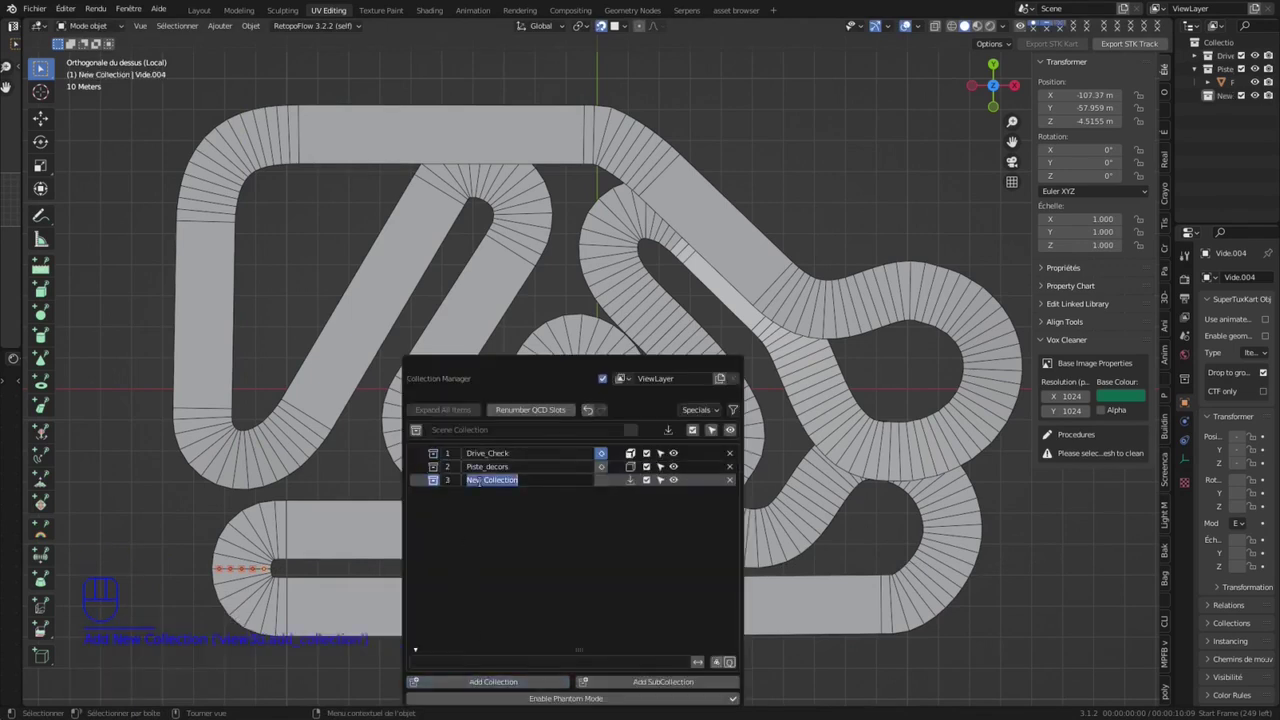
type("d")
type("ssetSTK")
key("Return")
left_click(601, 480)
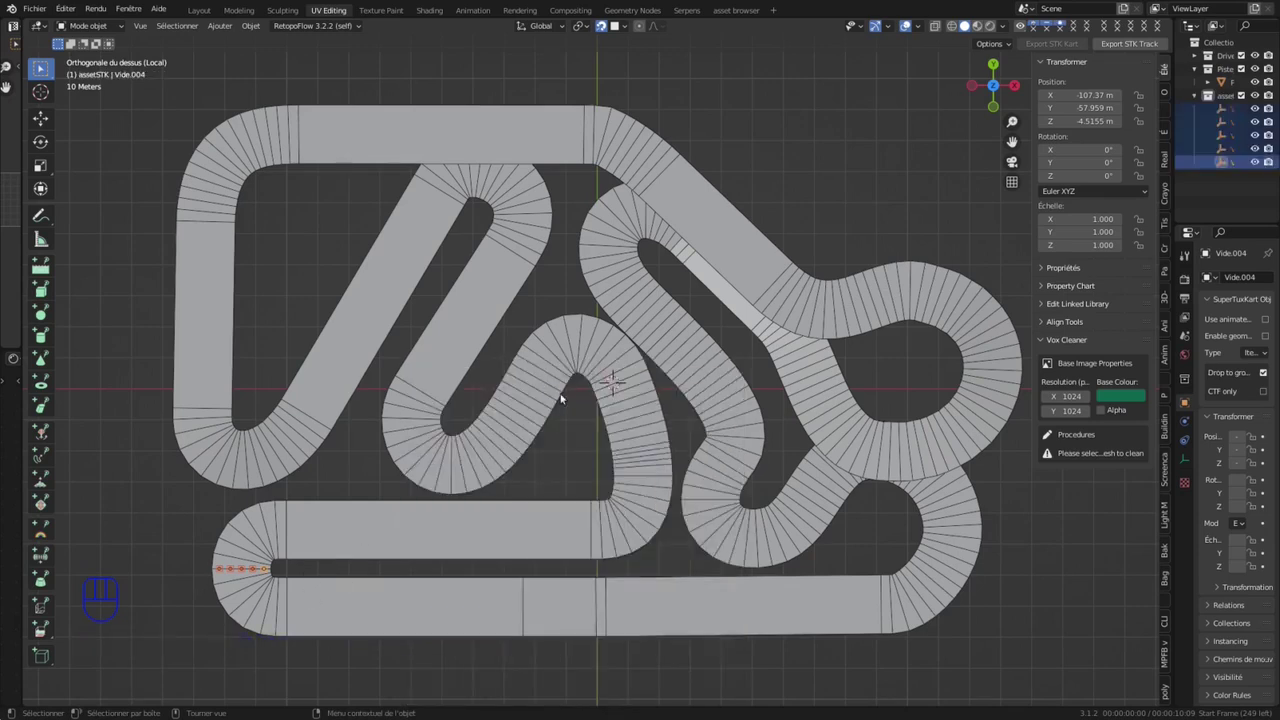
Step: Duplicate the gift box row onto the central hairpin and rotate it about 90° to span the road
key("shift+d")
left_click(867, 167)
key("r")
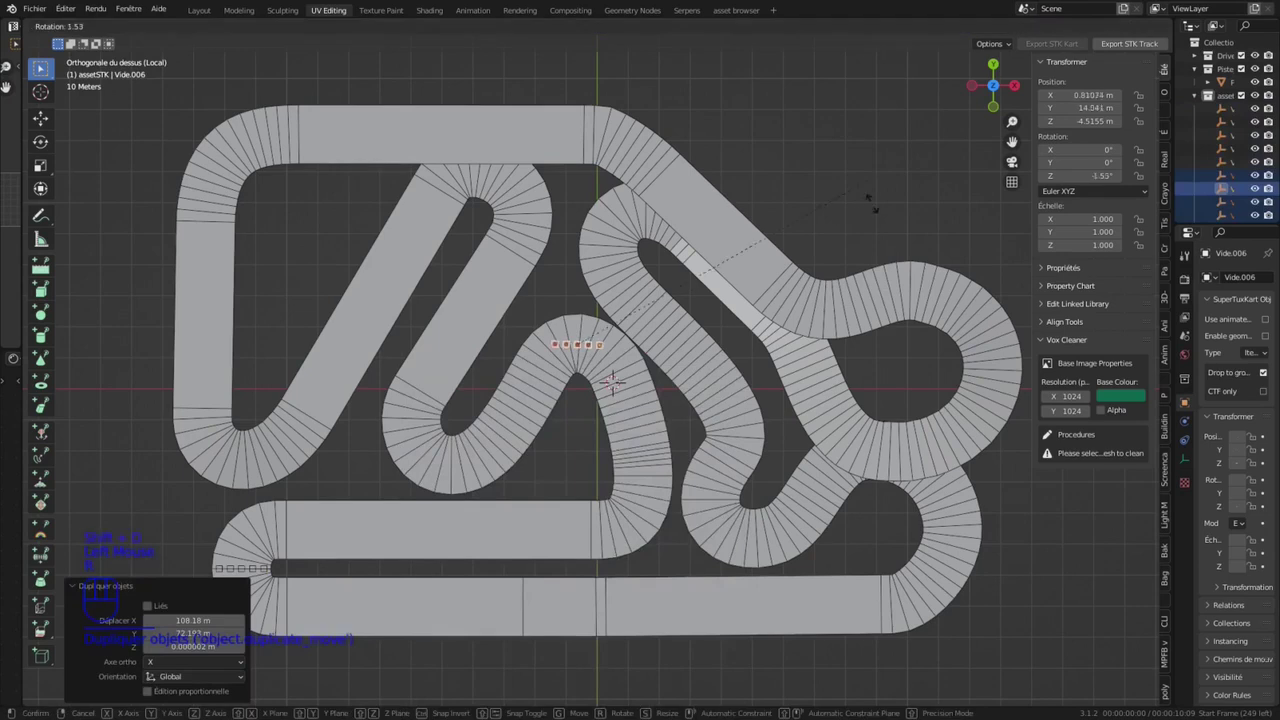
left_click(668, 496)
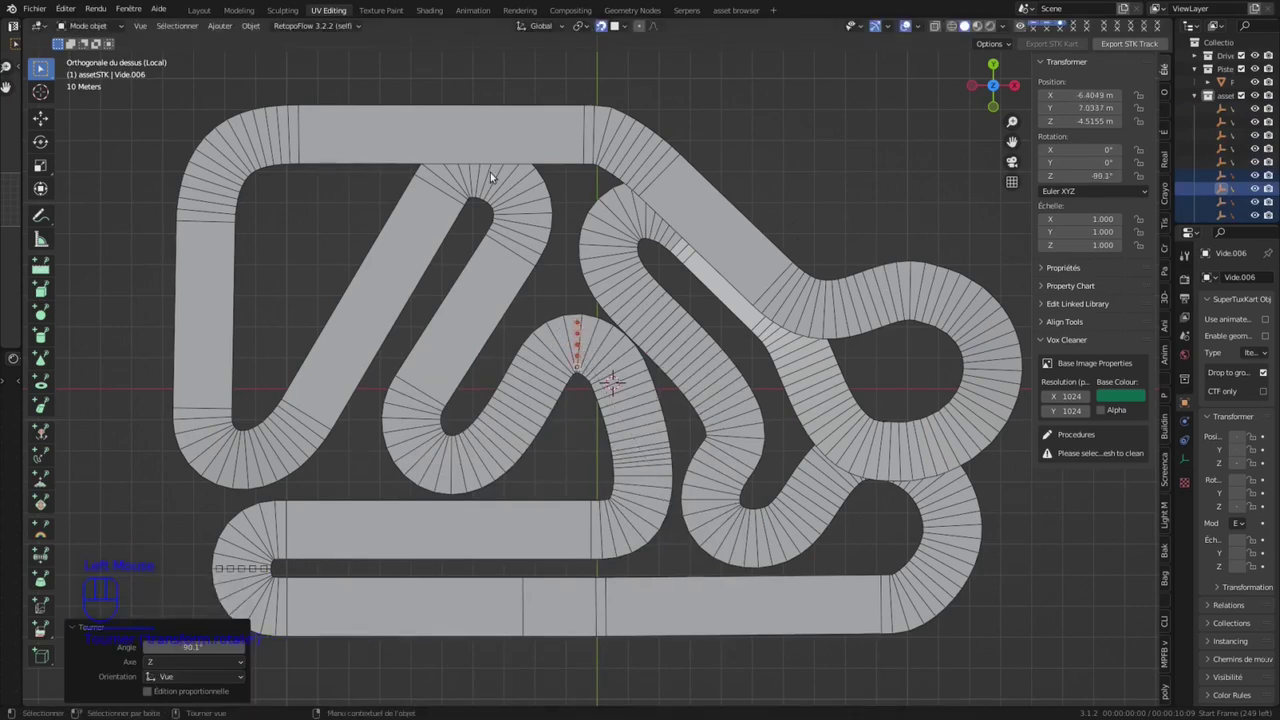
Step: Duplicate the row onto the upper hairpin running under the top straight, turn on X-ray, then rotate it about 26° and nudge it across the road
key("shift+d")
left_click(577, 159)
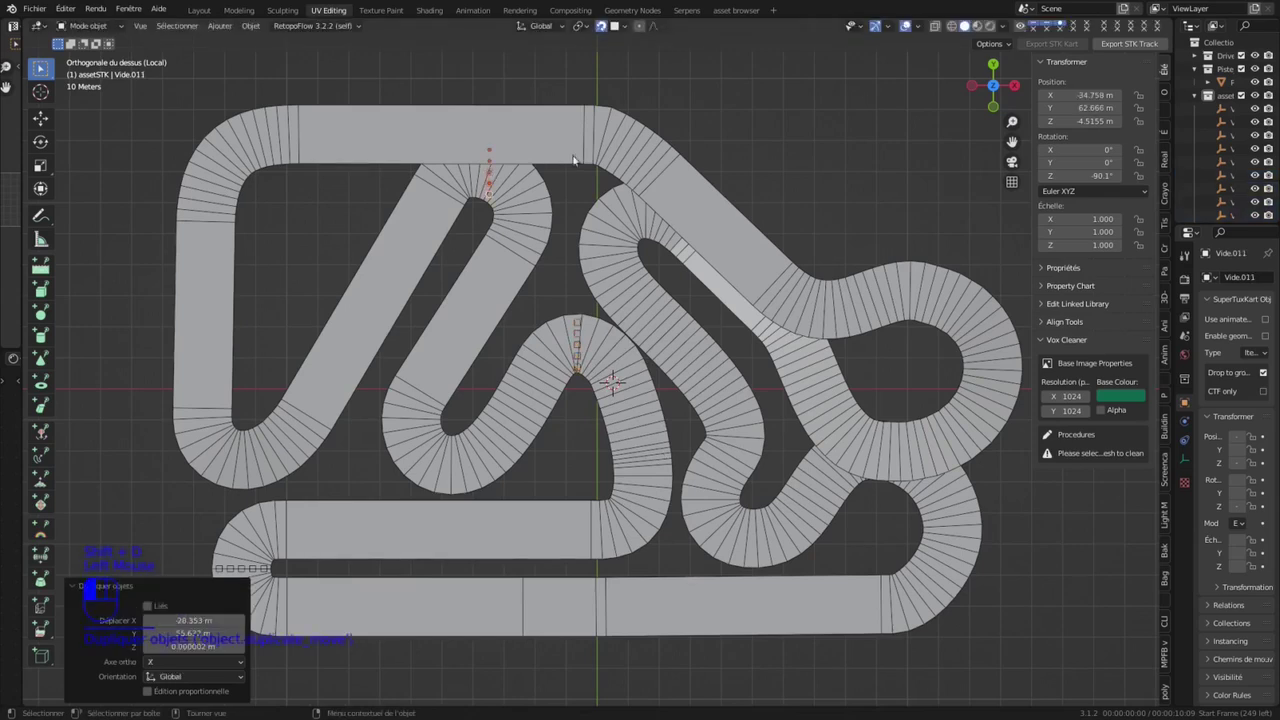
key("alt+z")
key("r")
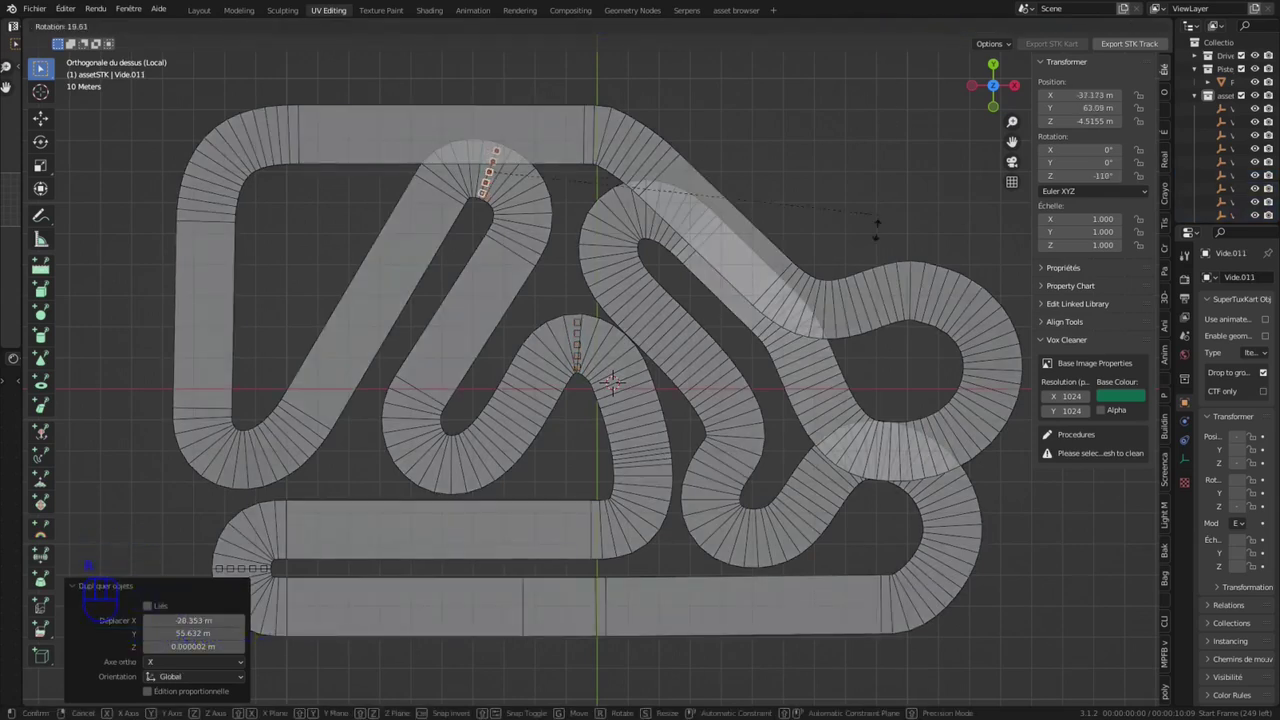
left_click(731, 144)
key("g")
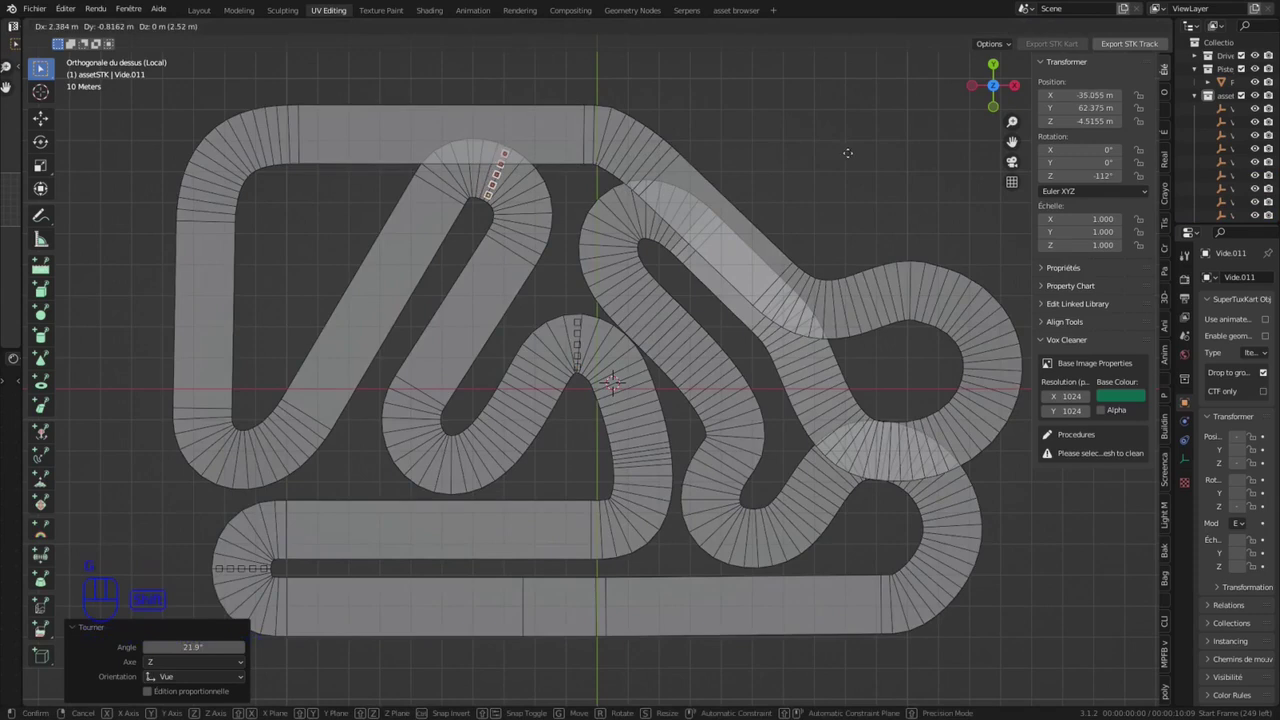
left_click(838, 125, "shift")
key("r")
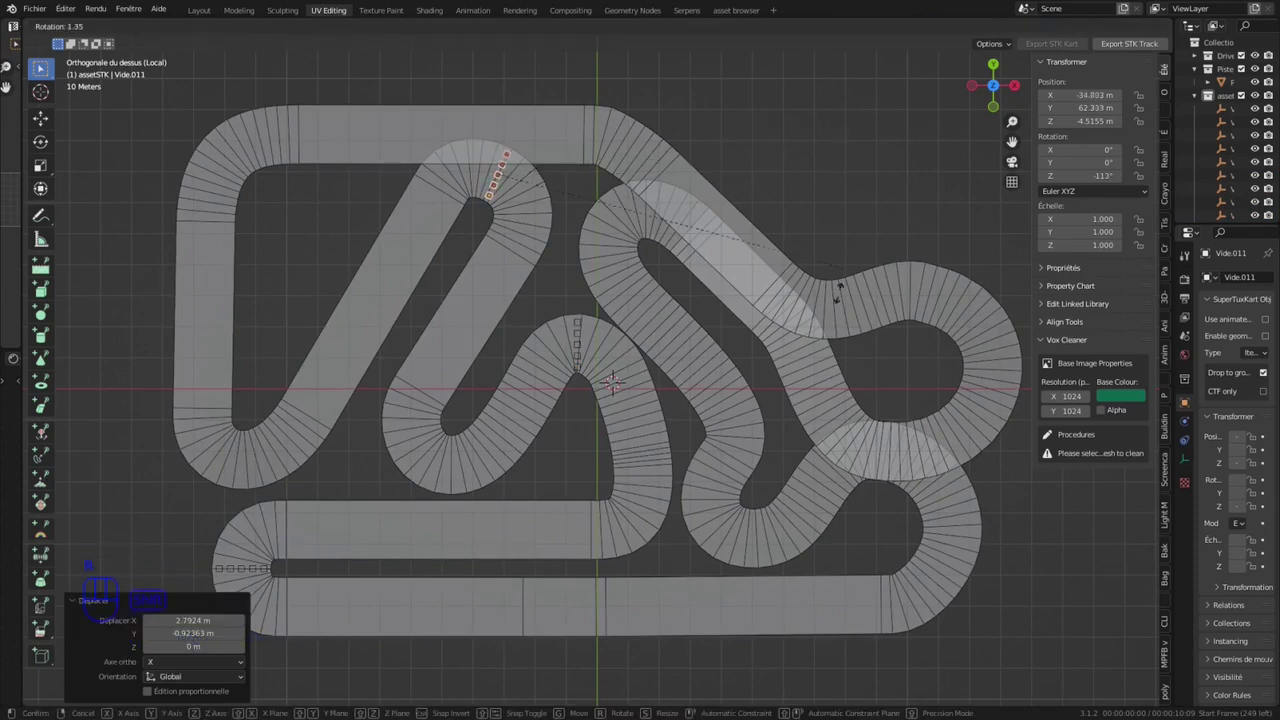
left_click(199, 451, "shift")
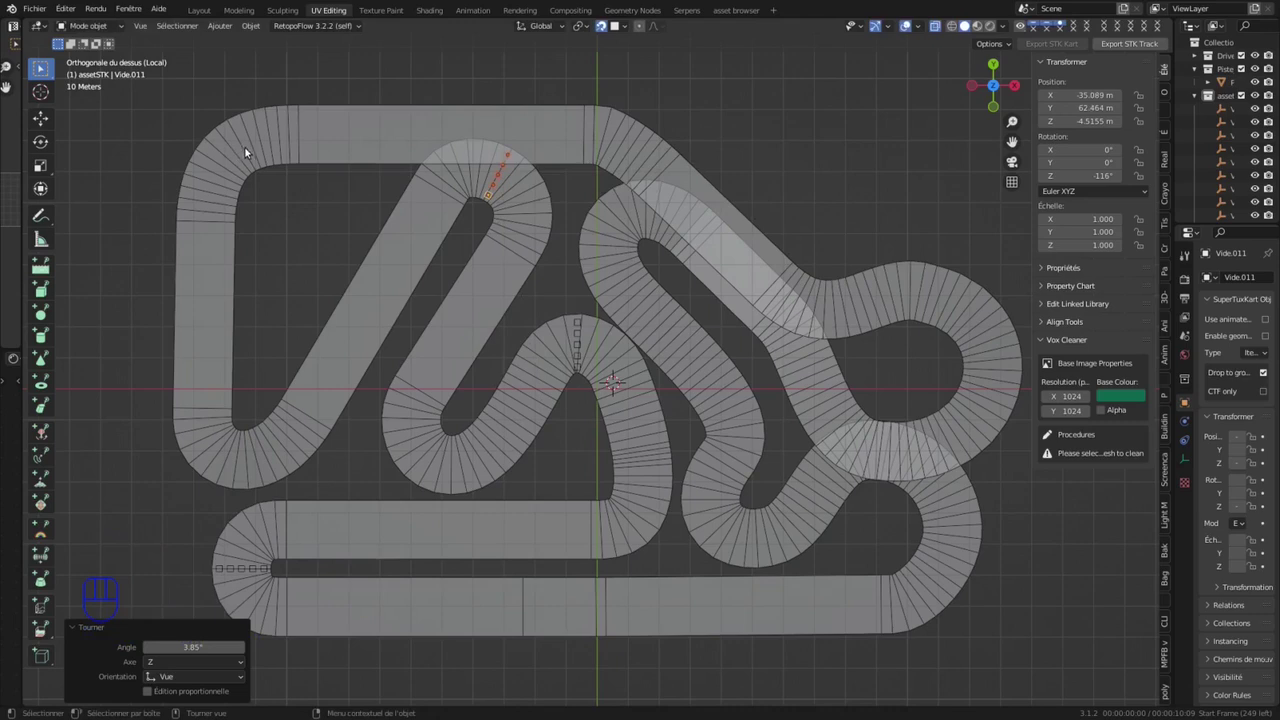
Step: Duplicate the row onto the track's upper-left corner, rotate it about -62° and nudge it to span the road
key("shift+d")
left_click(365, 165)
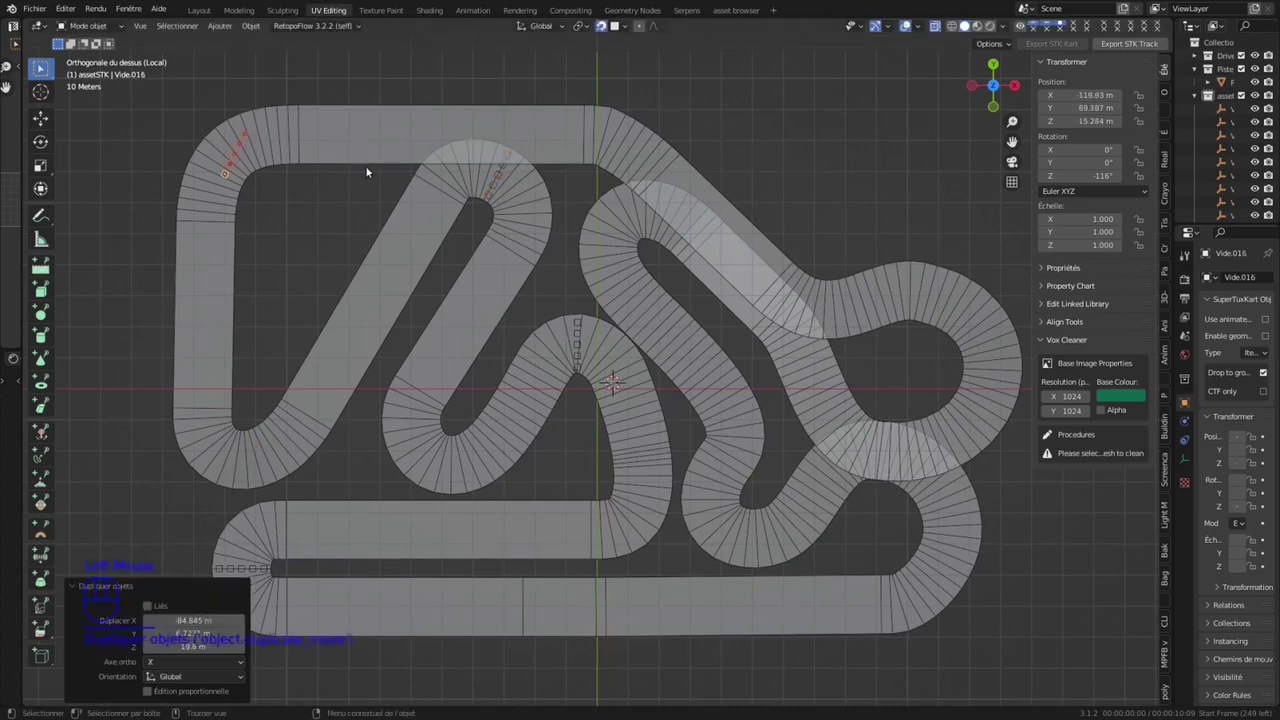
key("r")
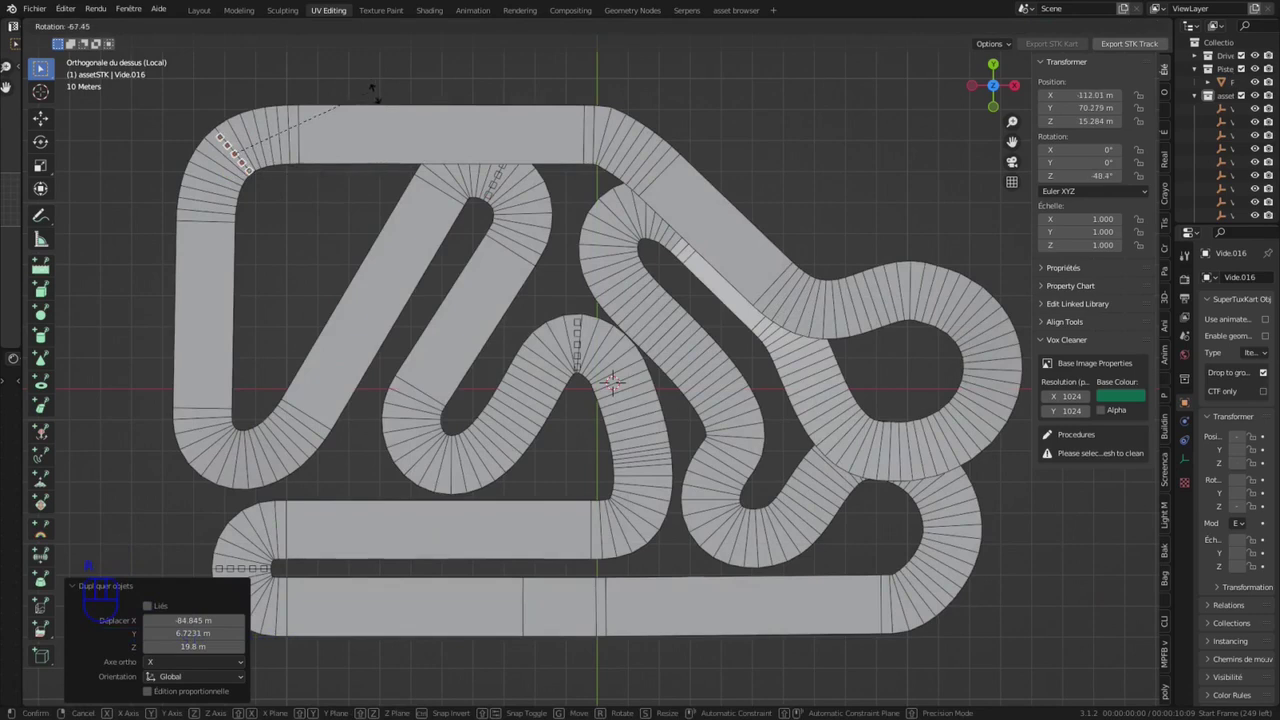
left_click(350, 145)
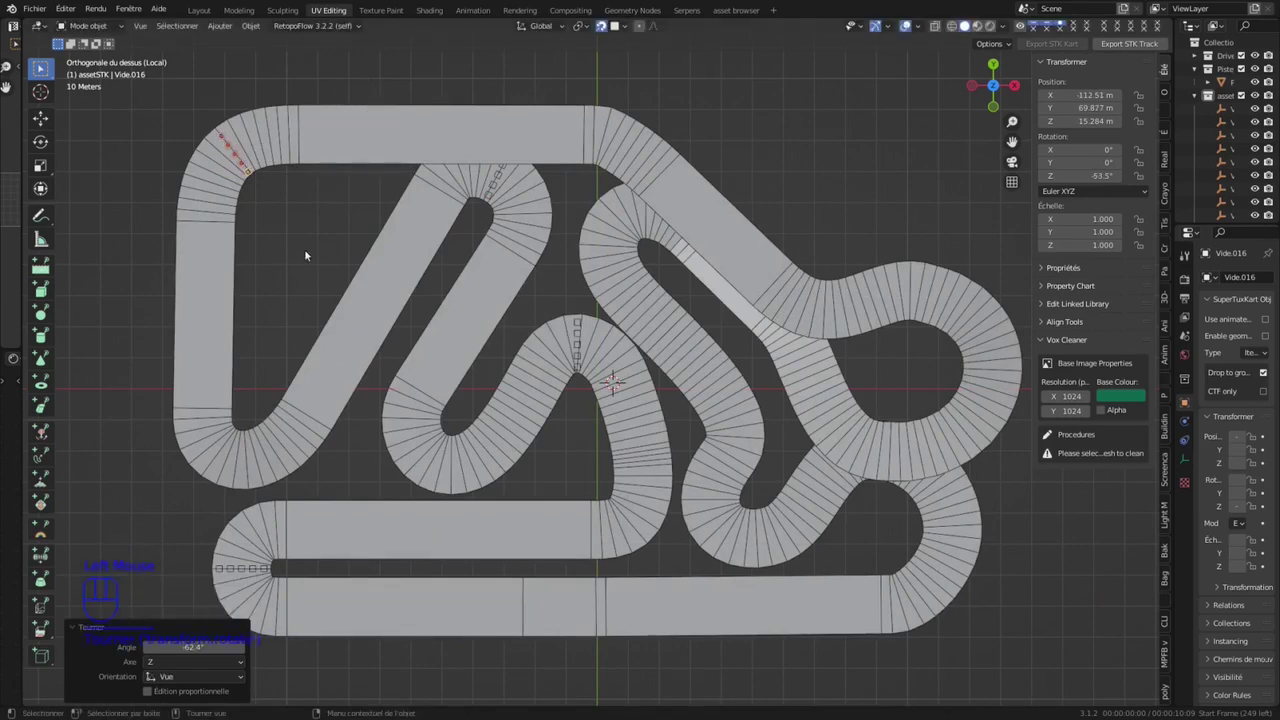
key("g")
left_click(260, 187)
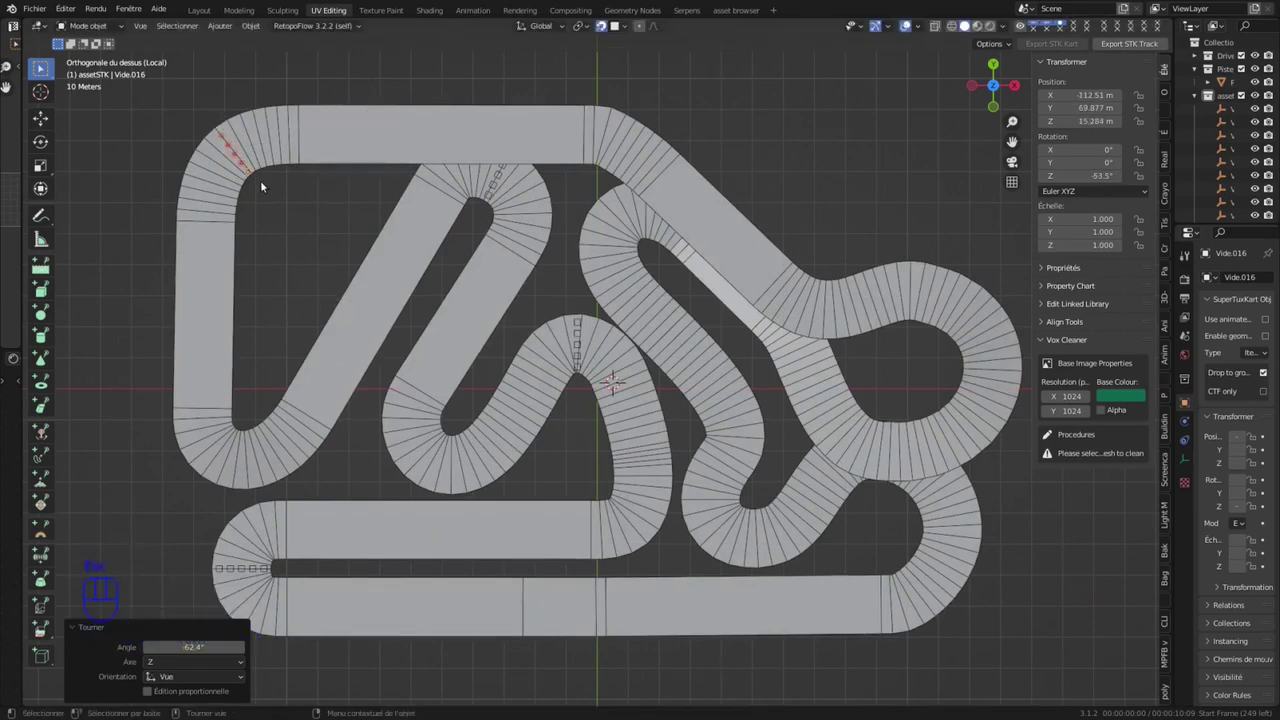
key("g")
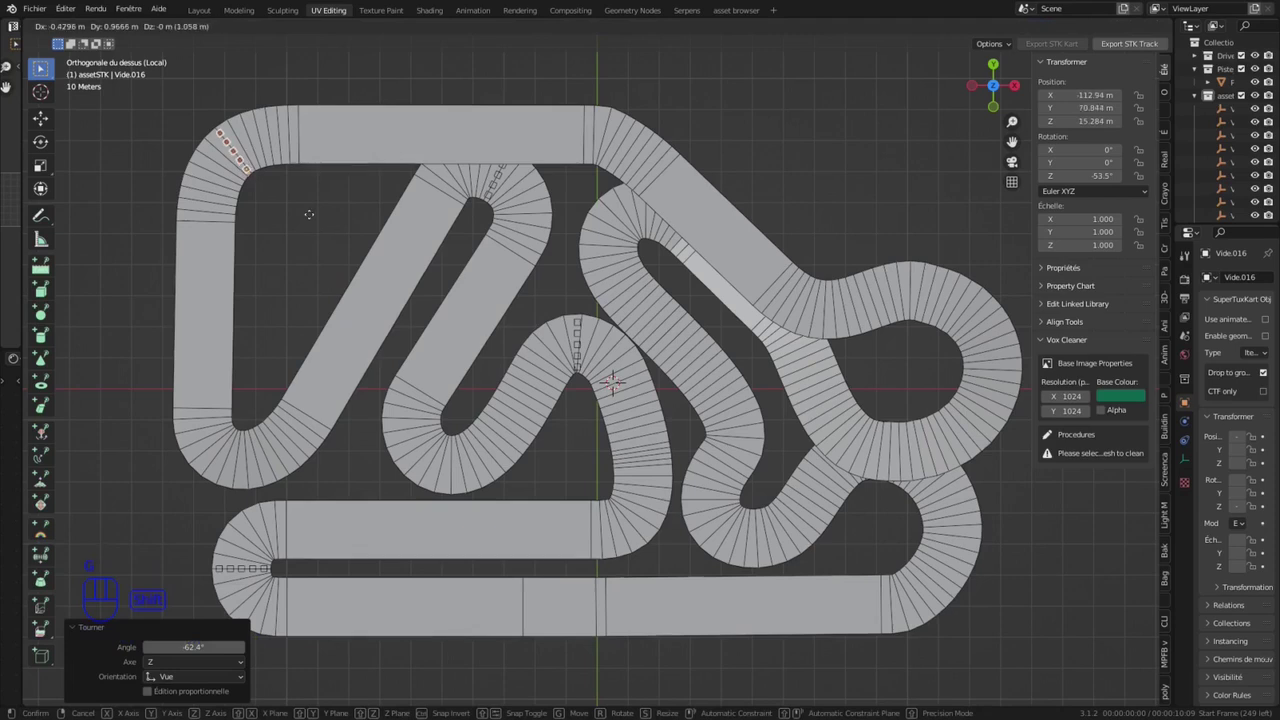
left_click(309, 214, "shift")
Step: Duplicate the row onto the upper-right diagonal straight and rotate it about 79° so it crosses the road
key("shift+d")
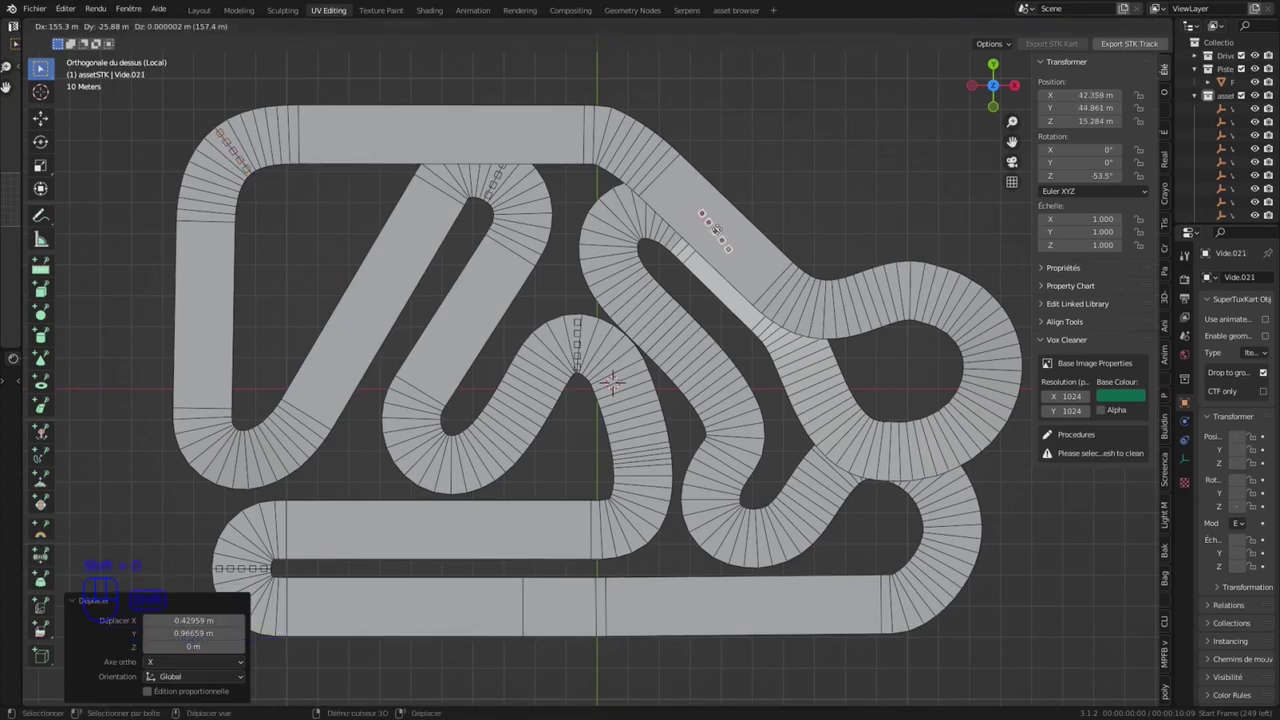
left_click(713, 236)
key("r")
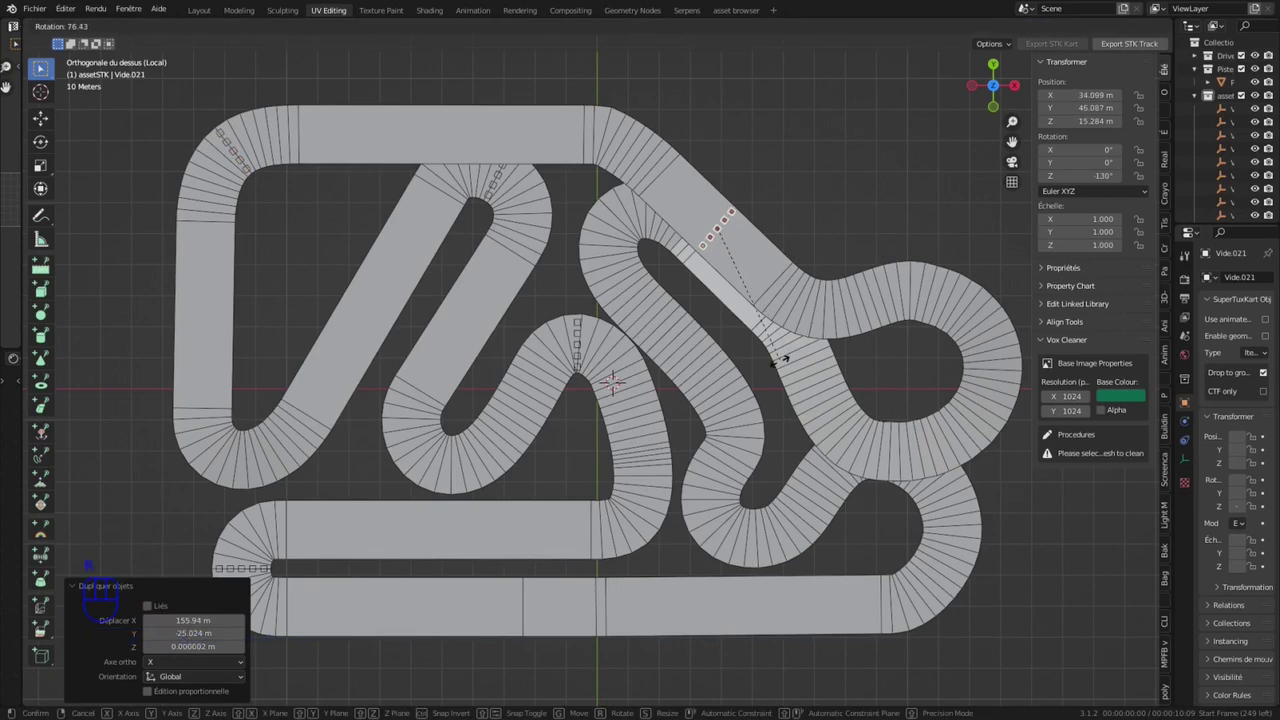
left_click(879, 168)
key("g")
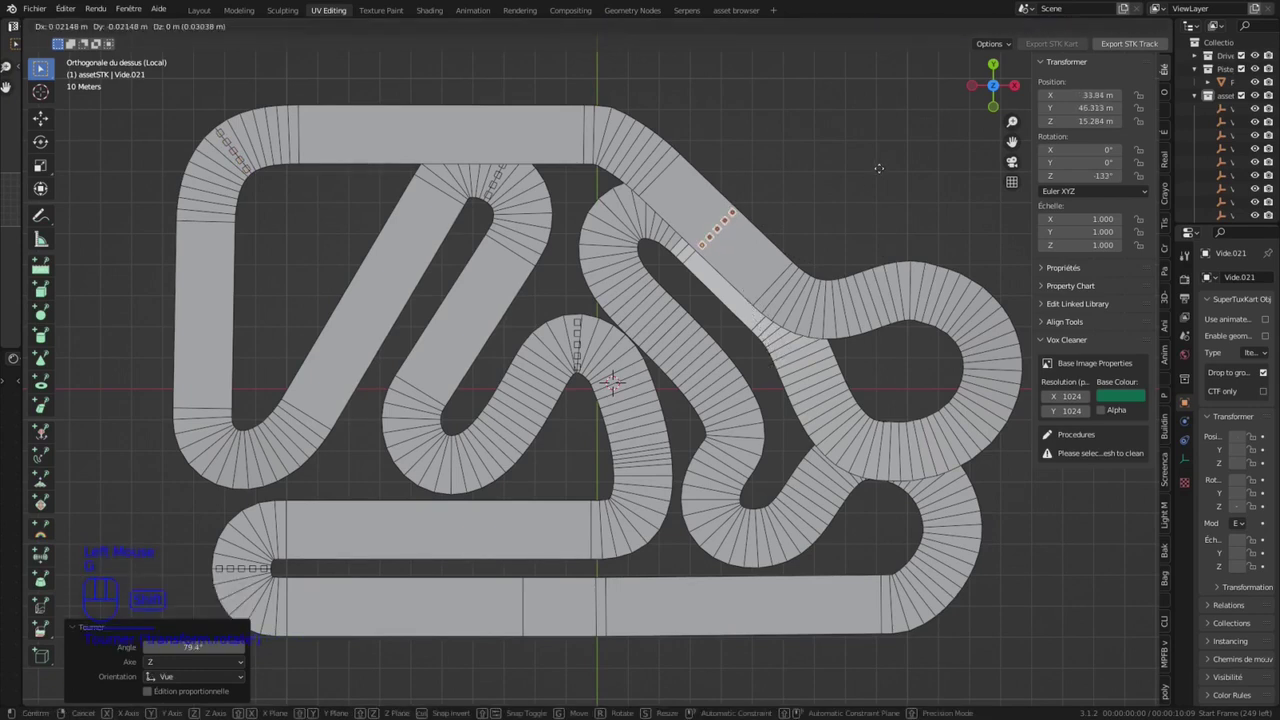
left_click(771, 261)
Step: Duplicate the row onto the lower road passing beneath the diagonal straight and shift it into line across that road
key("shift+d")
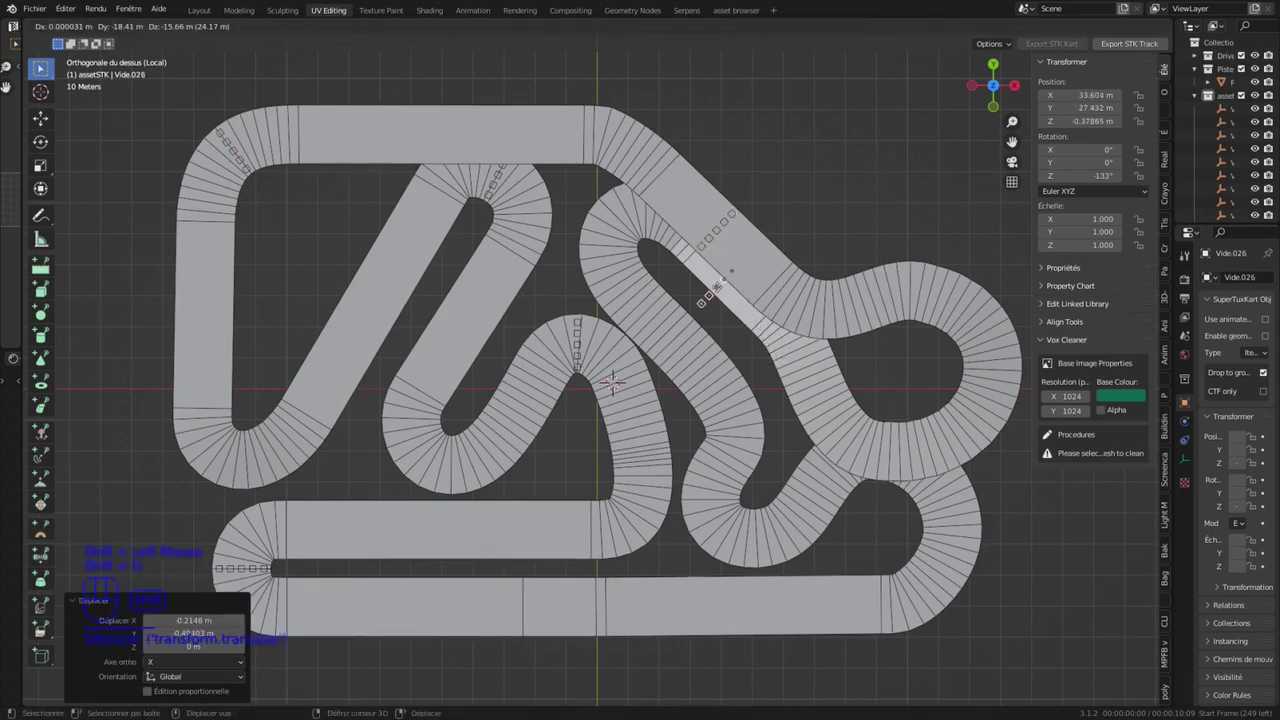
left_click(740, 273)
key("g")
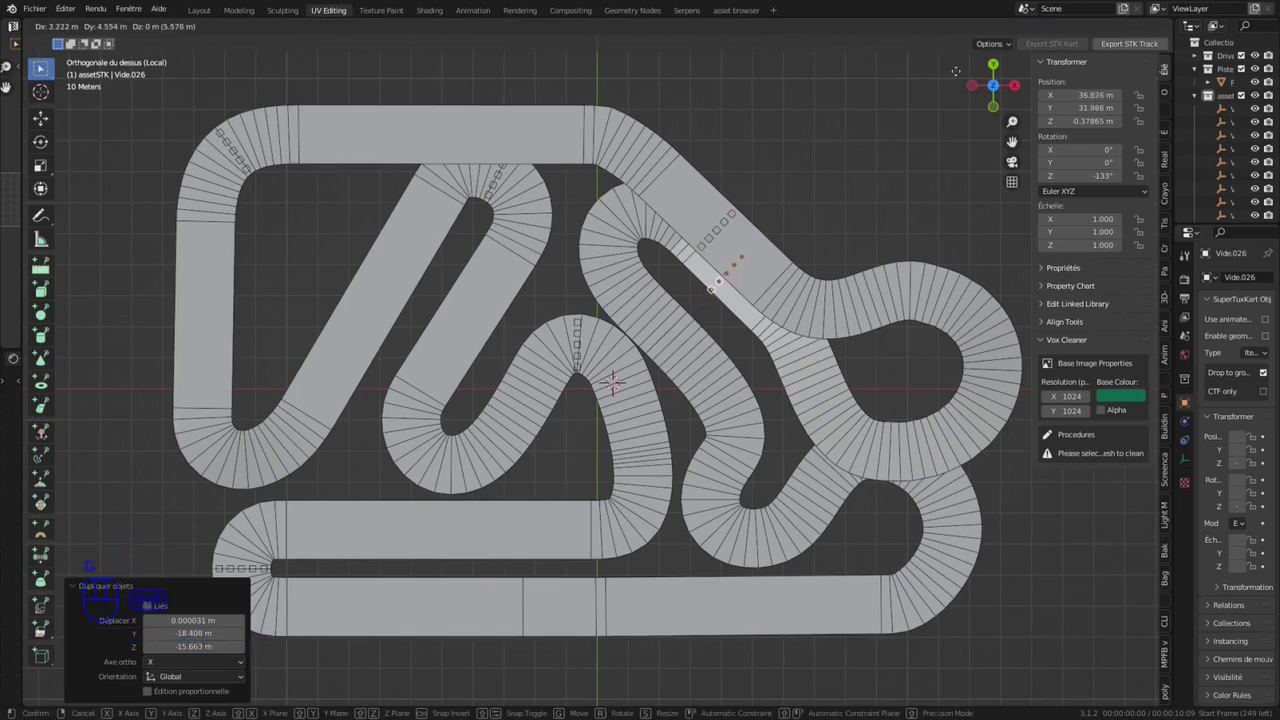
left_click(951, 397, "shift")
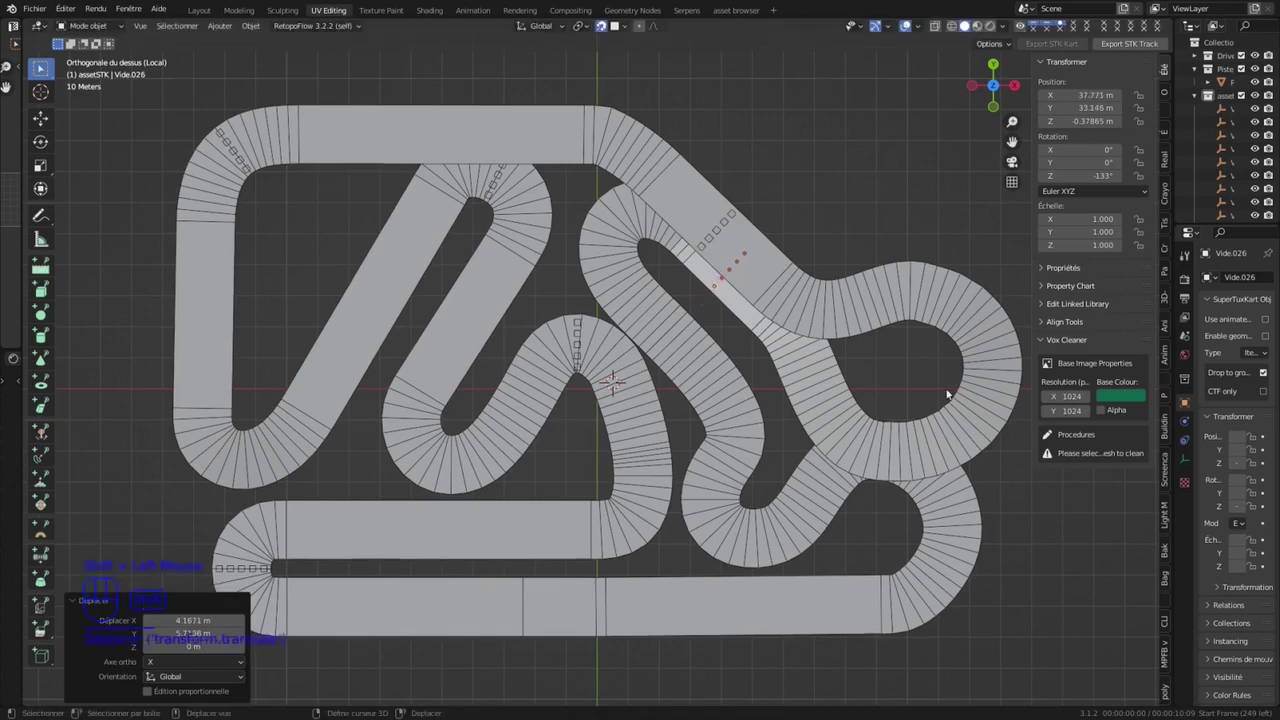
Step: Duplicate the row onto the lower right side of the big right-hand loop and rotate it about -89° to span the road
key("shift+d")
left_click(1025, 492)
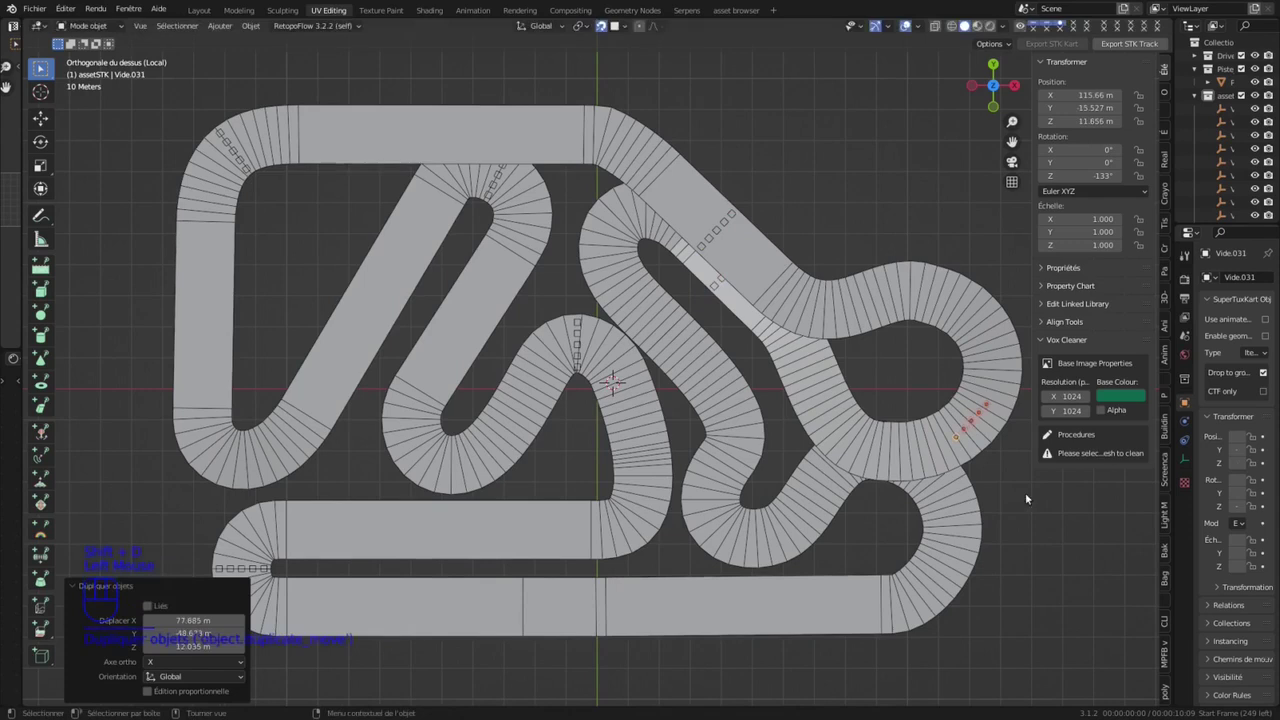
key("r")
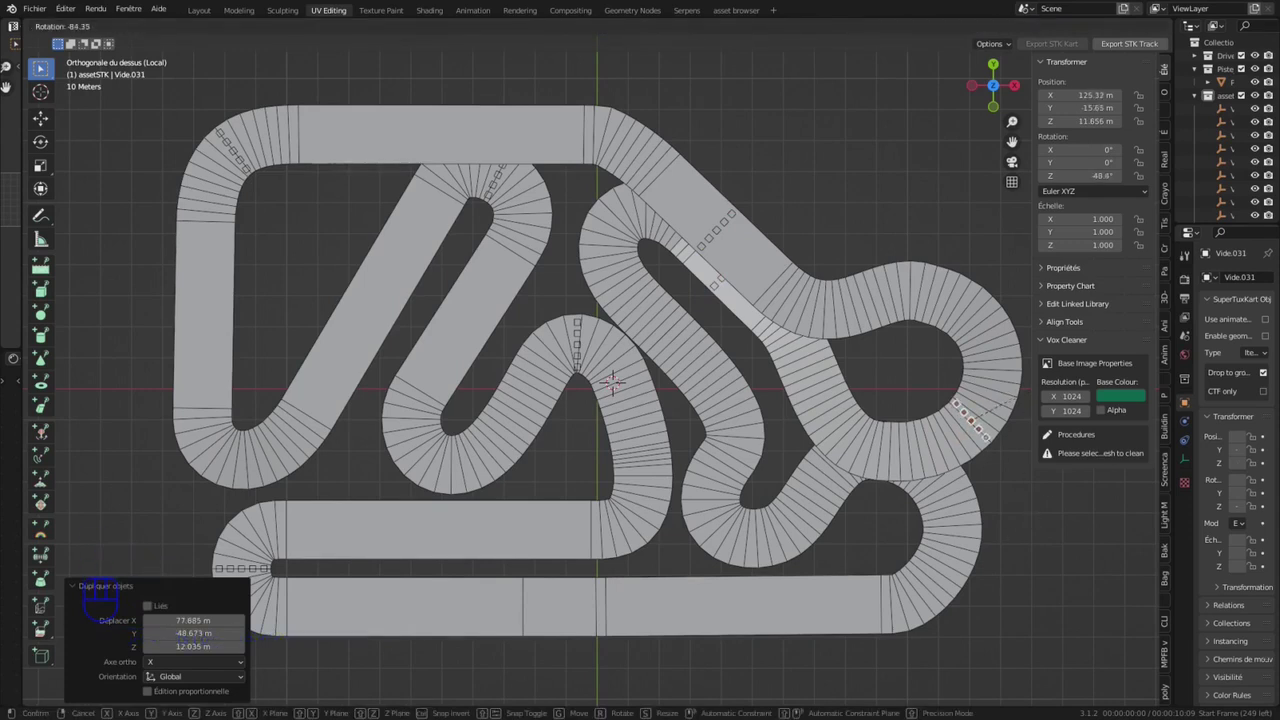
left_click(855, 557)
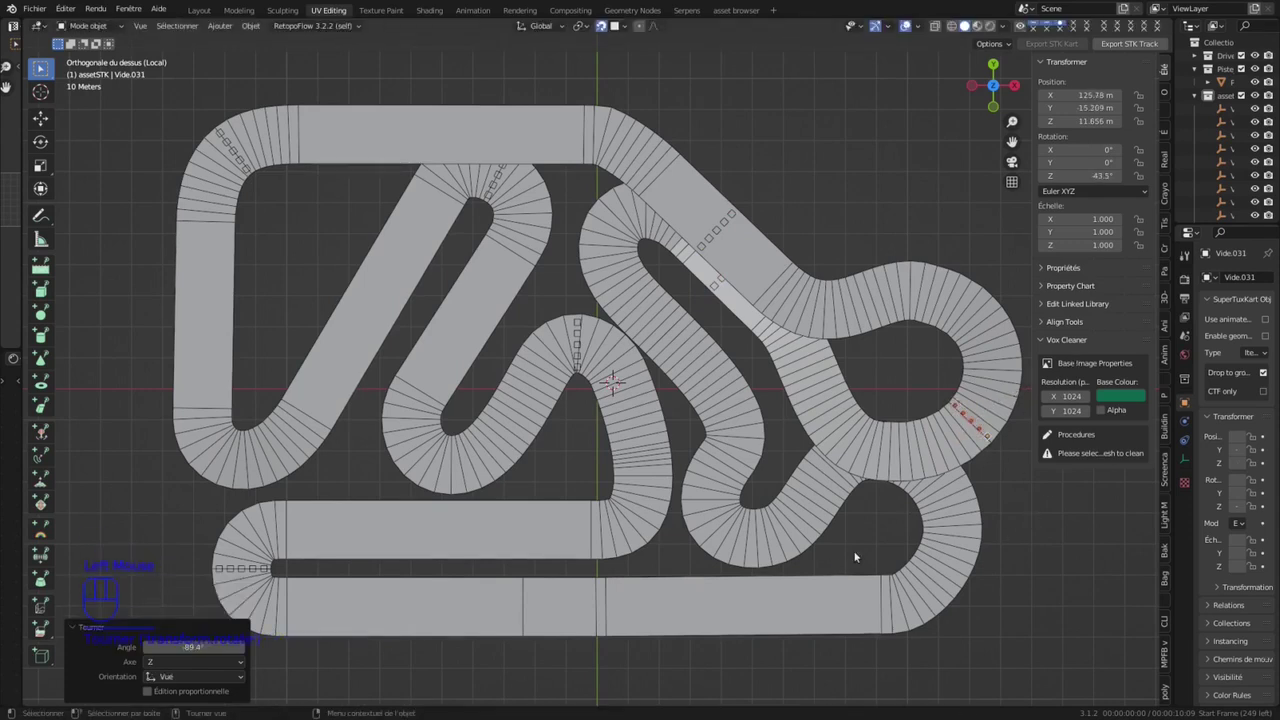
Step: Duplicate the row onto the hairpin above the bottom straight, rotate it about 60° and nudge it to fit across the road
key("shift+d")
left_click(737, 537)
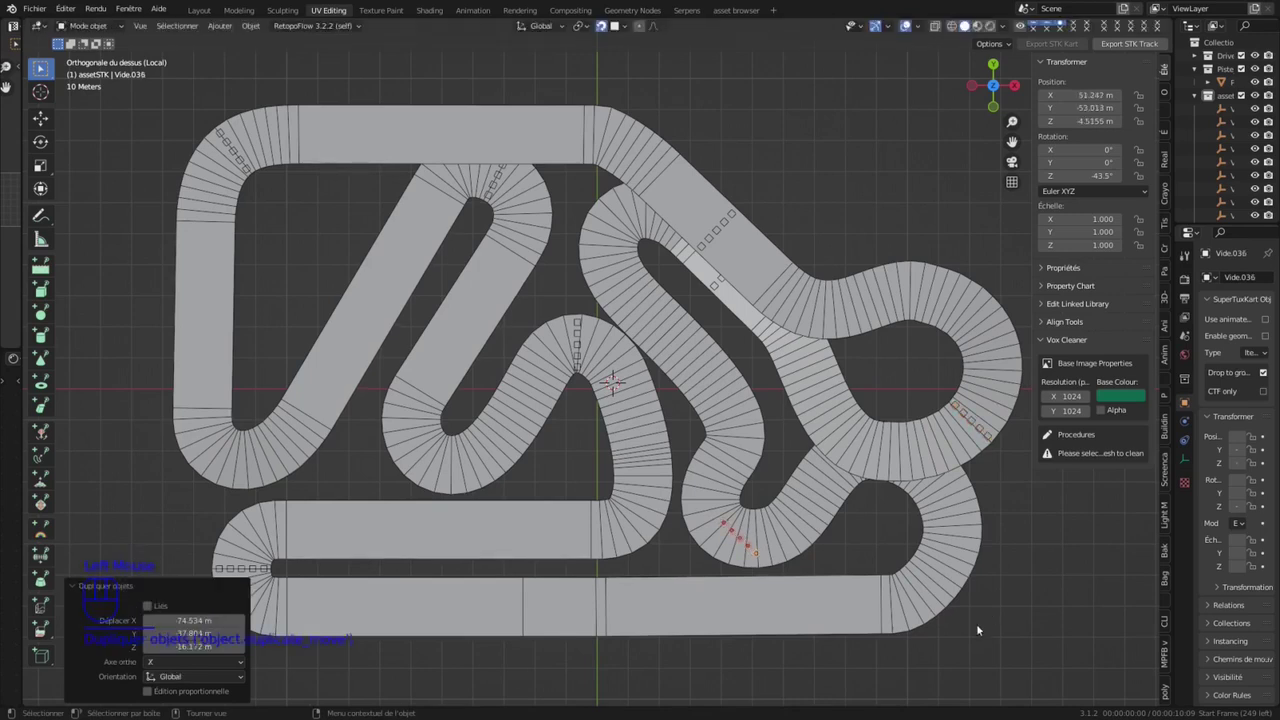
key("r")
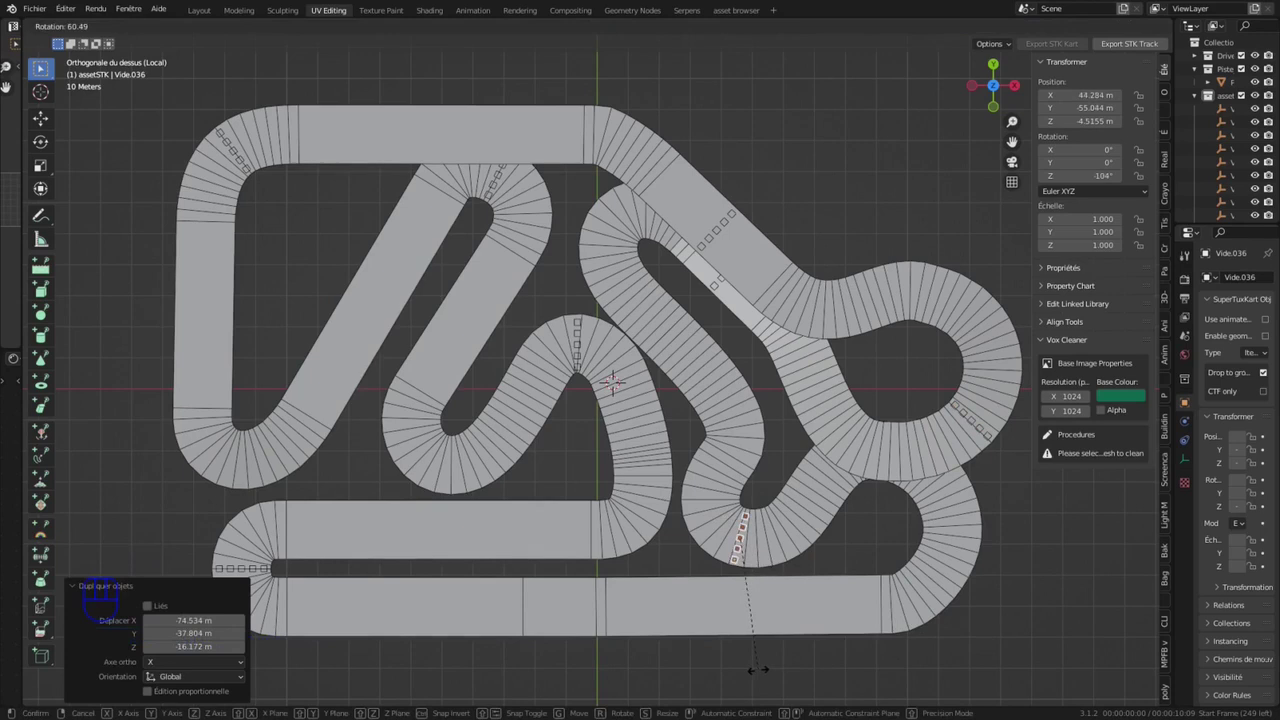
left_click(757, 673)
key("g")
left_click(869, 603, "shift")
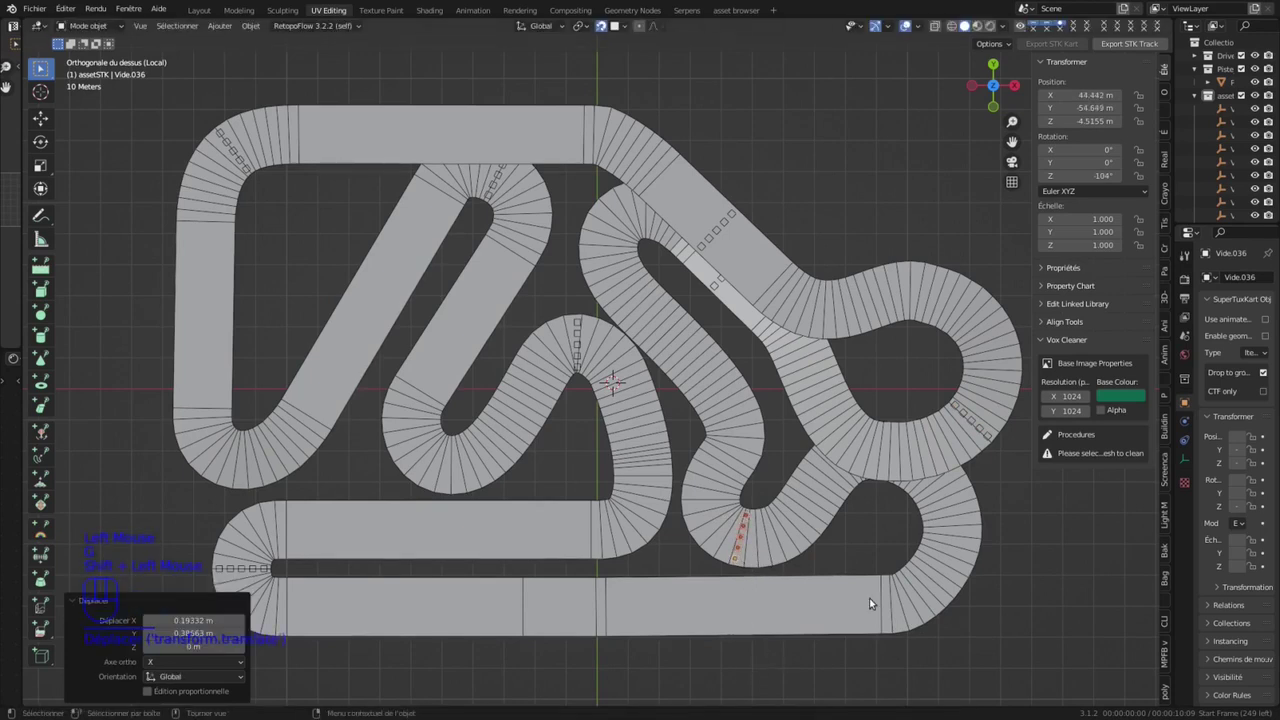
key("shift+r")
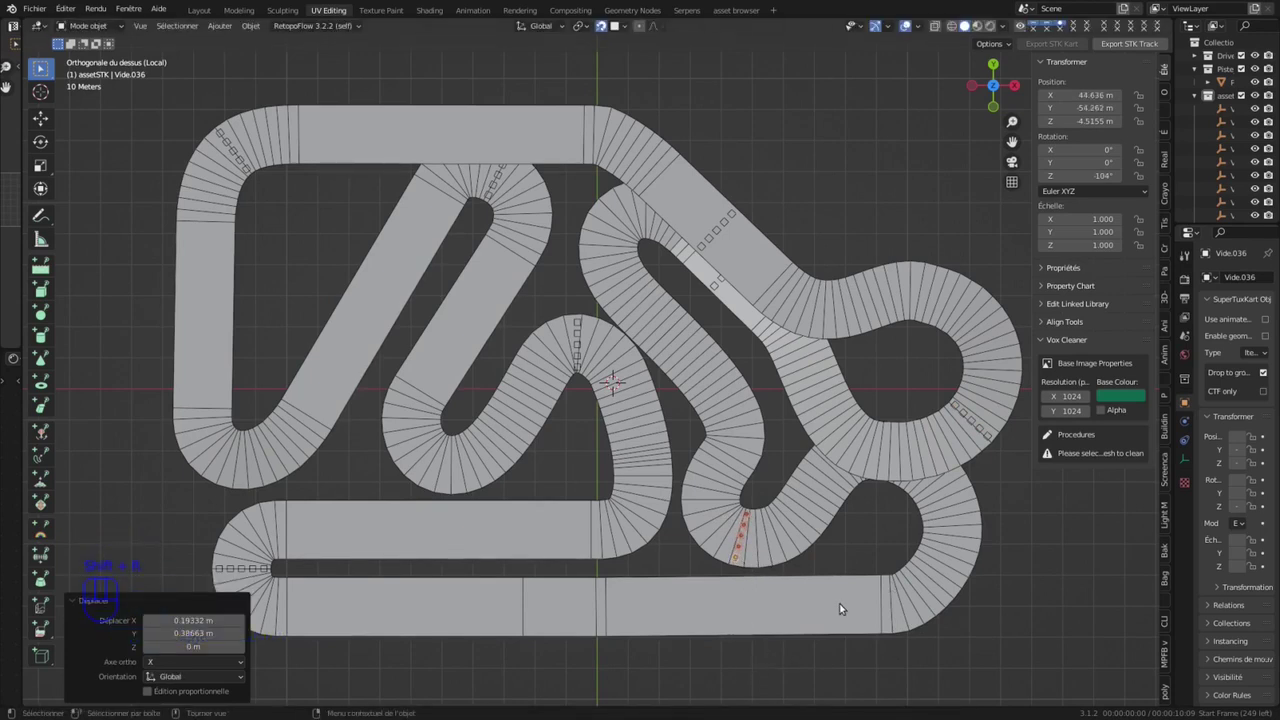
Step: Duplicate the gift box row onto the right end of the bottom straight, rotate it to span the road and shift it along Y
key("shift+d")
left_click(848, 601)
key("r")
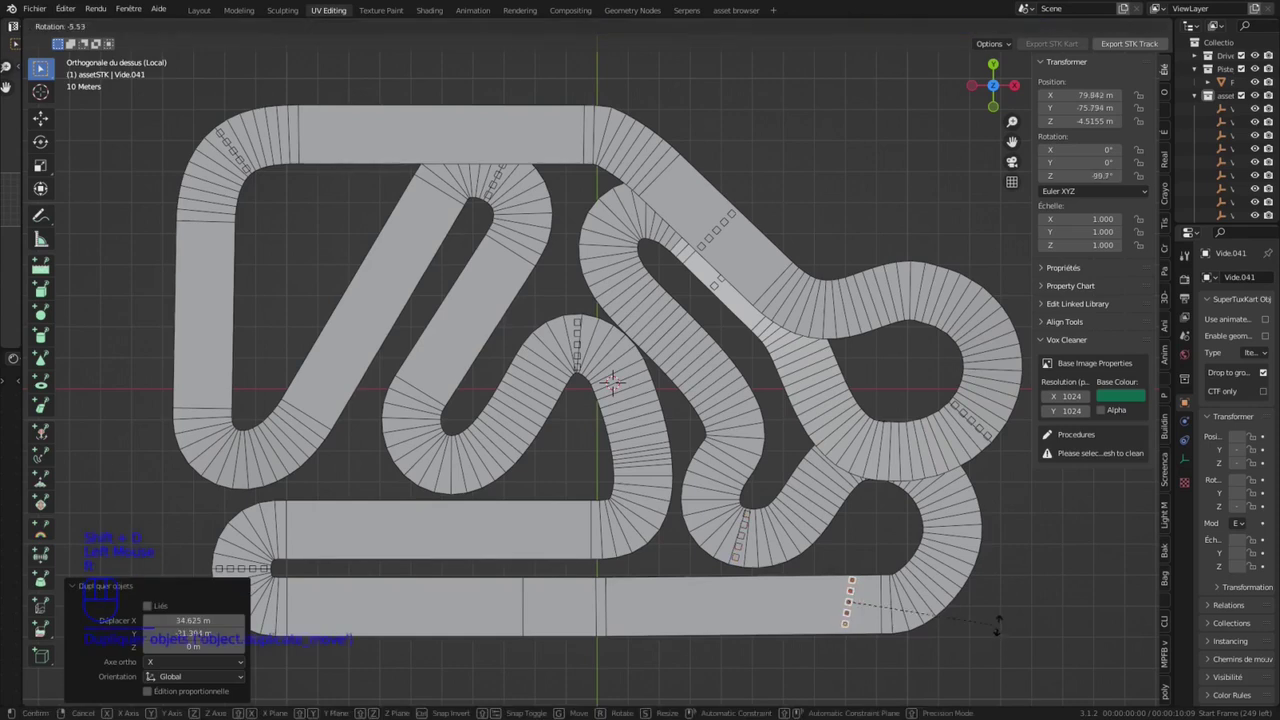
left_click(1000, 606)
key("g")
key("y")
left_click(1001, 613, "shift")
Step: Select all the gift box empties from Vide to Vide.044 and raise them 0.5 m along Z
middle_click_drag(607, 543, 718, 485)
left_click_drag(1176, 160, 983, 156)
left_click(1055, 111)
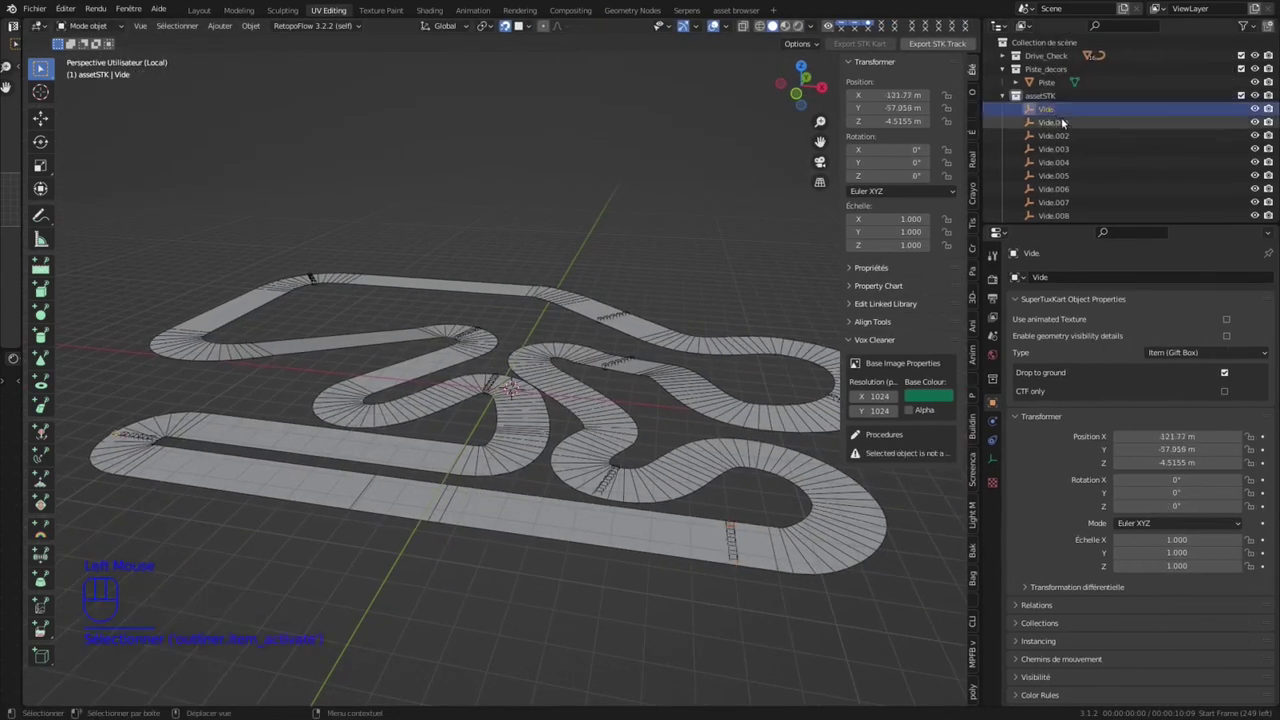
scroll(1062, 160, "down", 16)
left_click(1058, 211, "shift")
key("g")
key("z")
key("KP_Decimal")
key("KP_5")
key("KP_Enter")
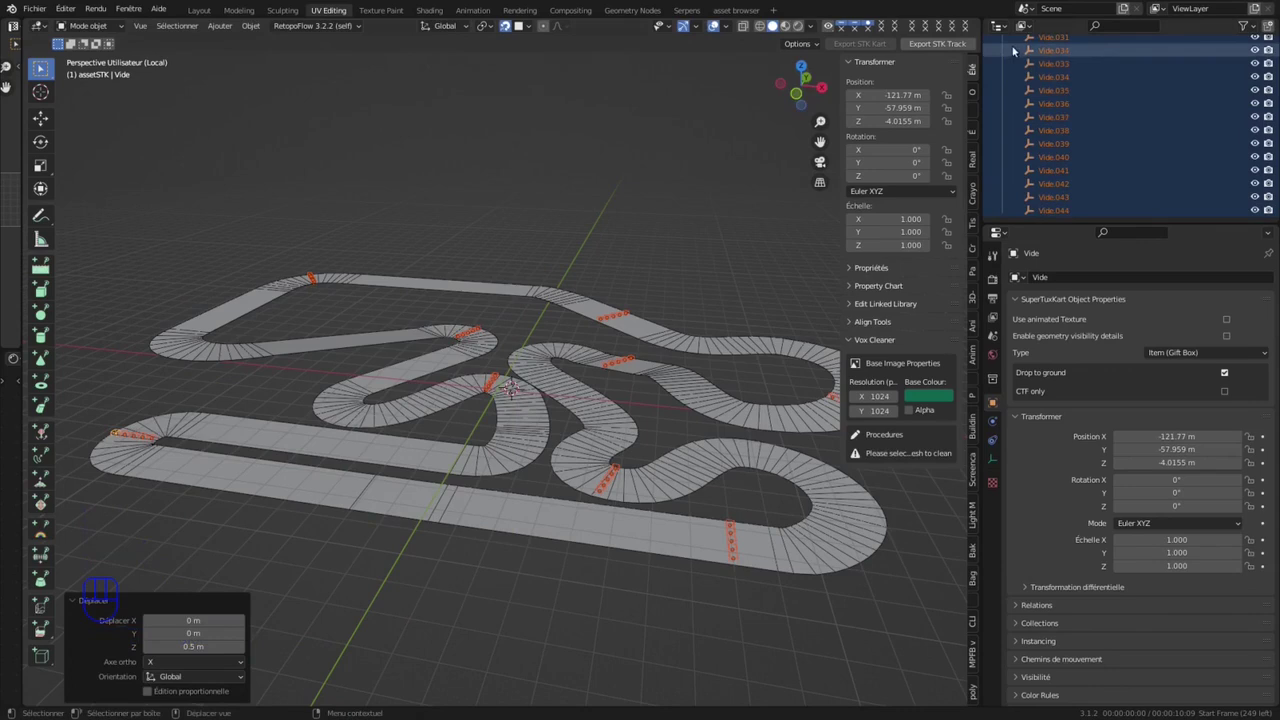
Step: Send the selected gift boxes to a new subcollection of assetSTK named boxe and collapse it in the outliner
scroll(1005, 95, "up", 13)
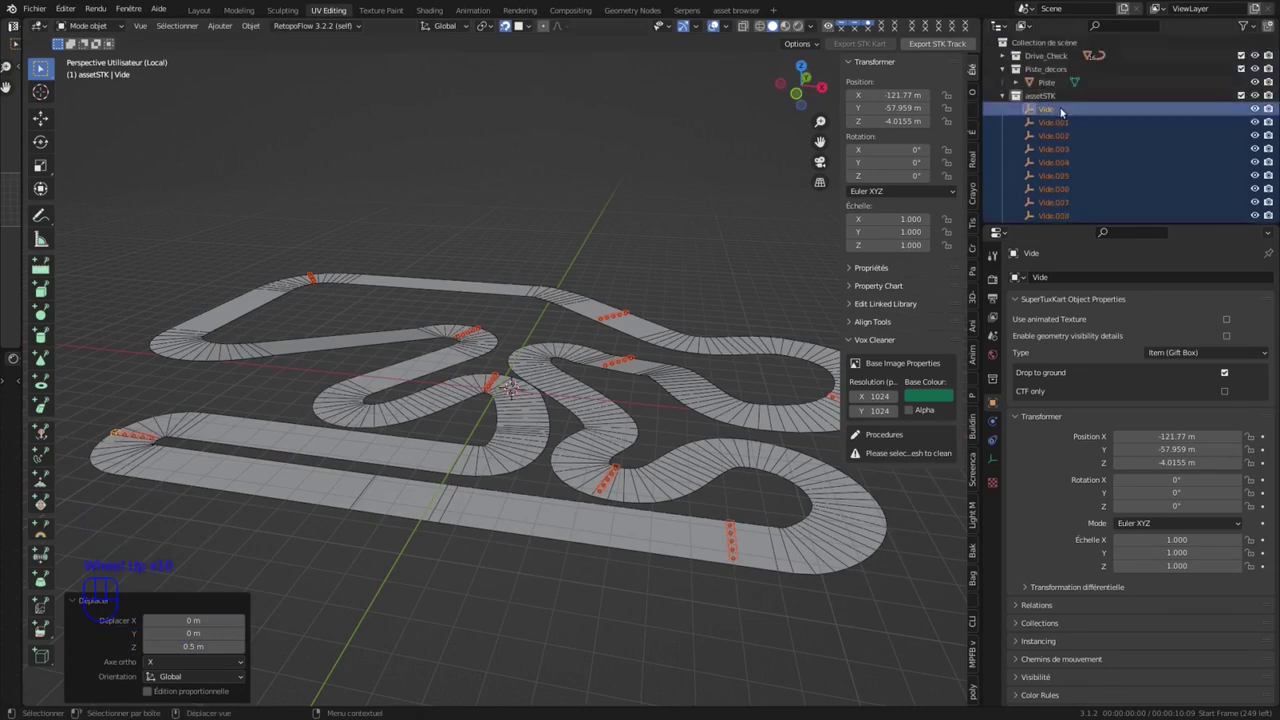
key("m")
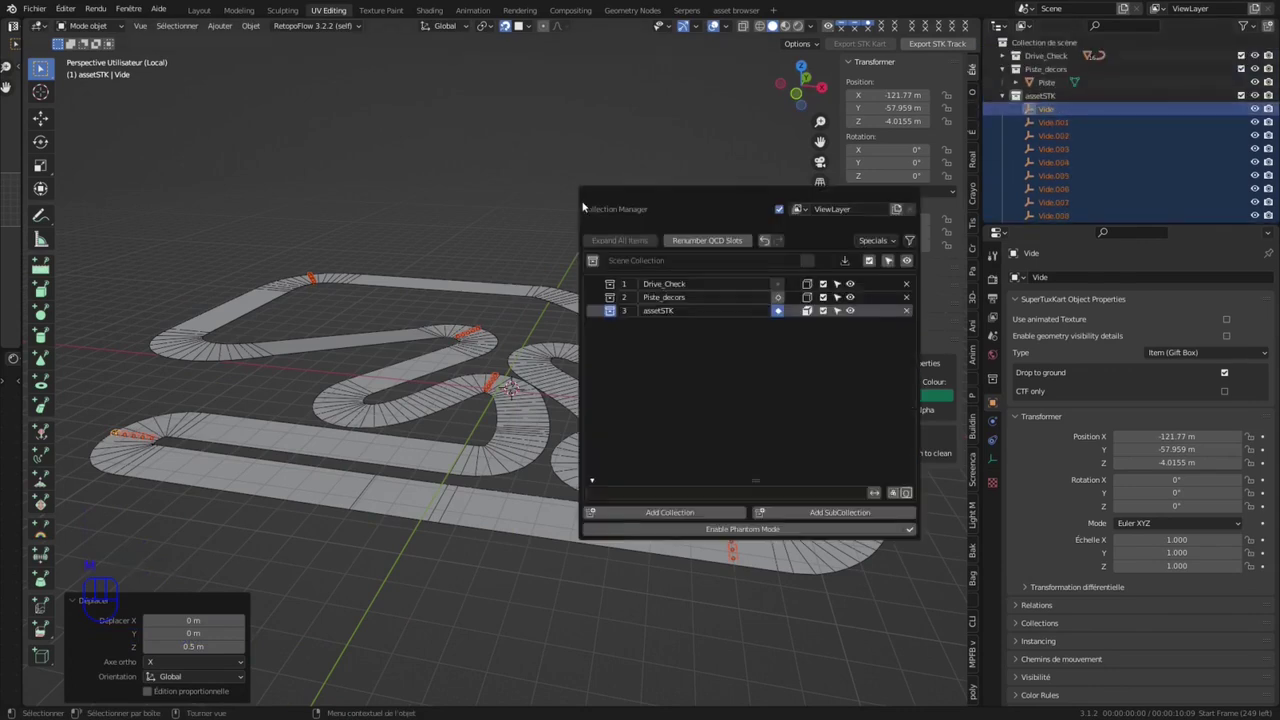
left_click(643, 311)
left_click(825, 512)
double_click(683, 323)
type("boxe")
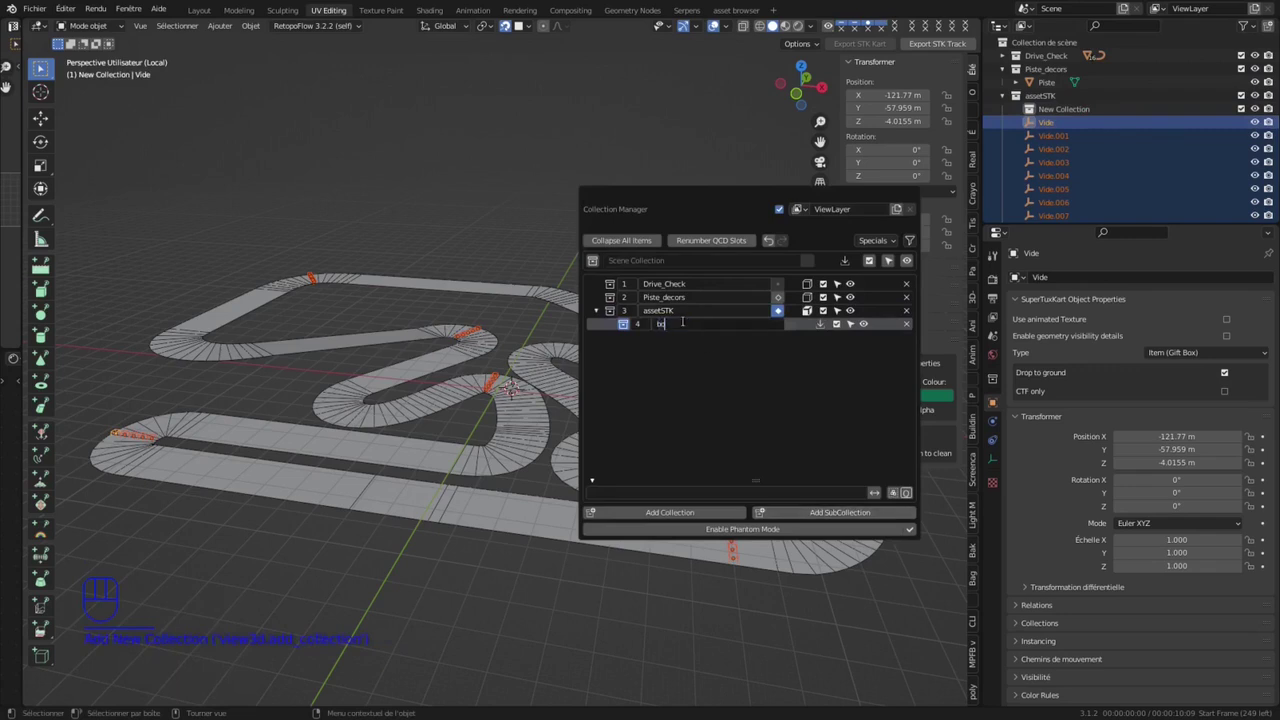
left_click(686, 357)
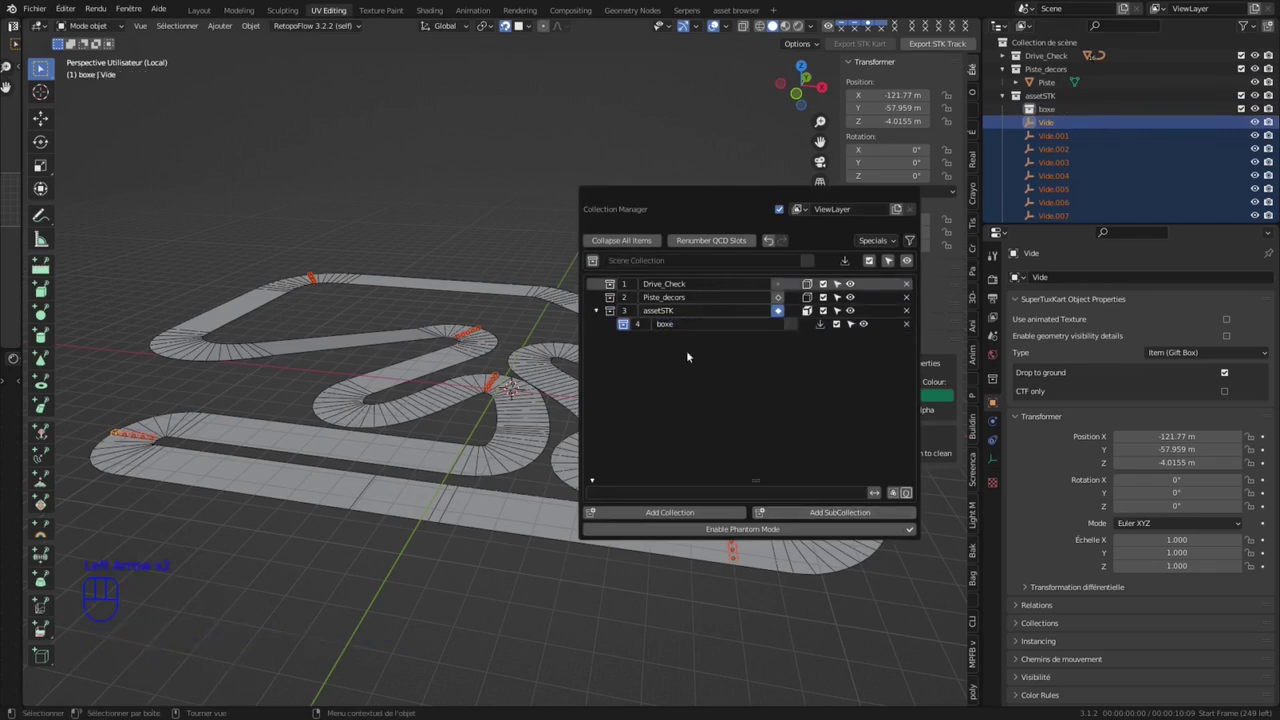
left_click(819, 323)
left_click(1016, 109)
Step: Add a Nitro (Big) item to the assetSTK collection and place it at the inner edge of the left-centre hairpin, seen from above
left_click(1039, 96)
left_click(801, 66)
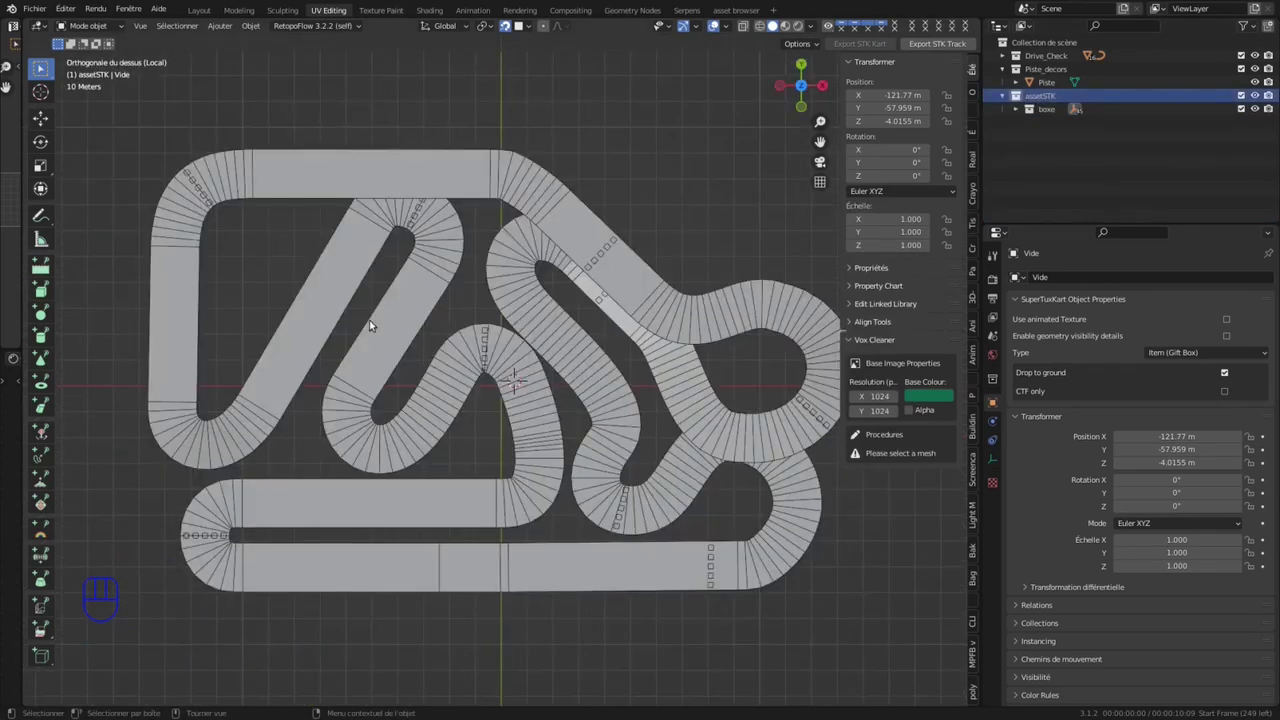
key("shift+a")
mouse_move(330, 321)
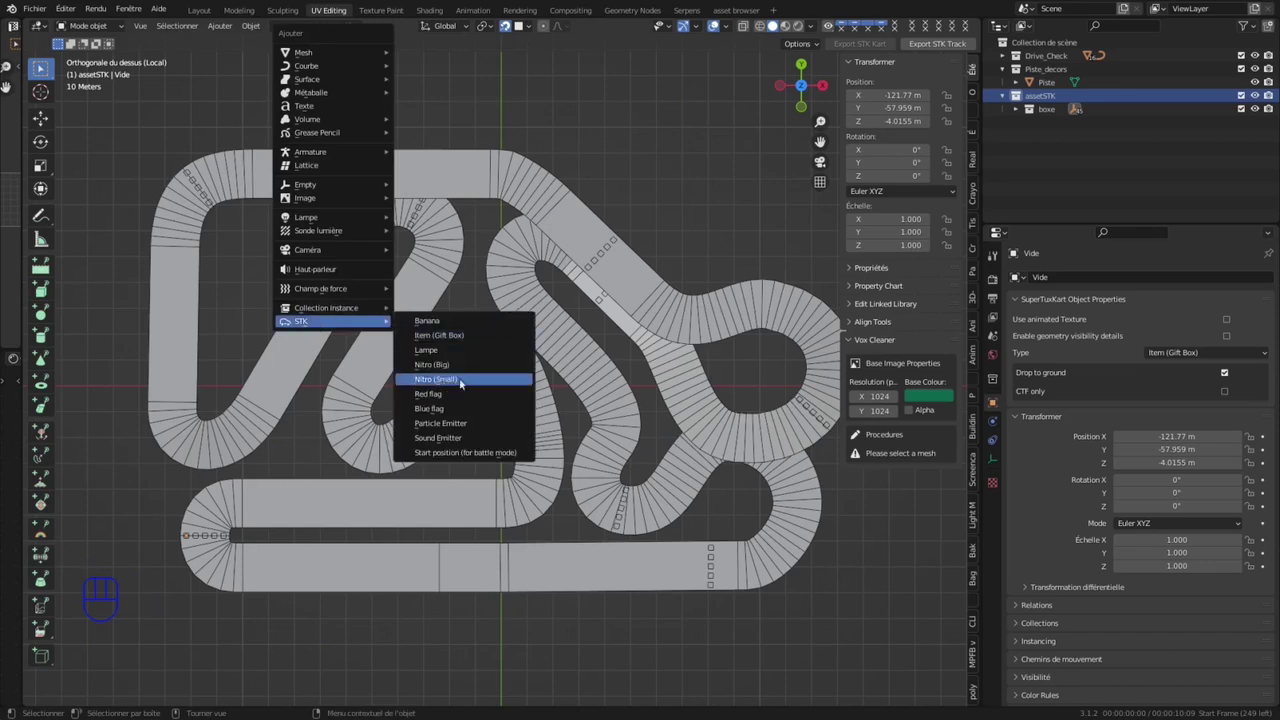
left_click(440, 365)
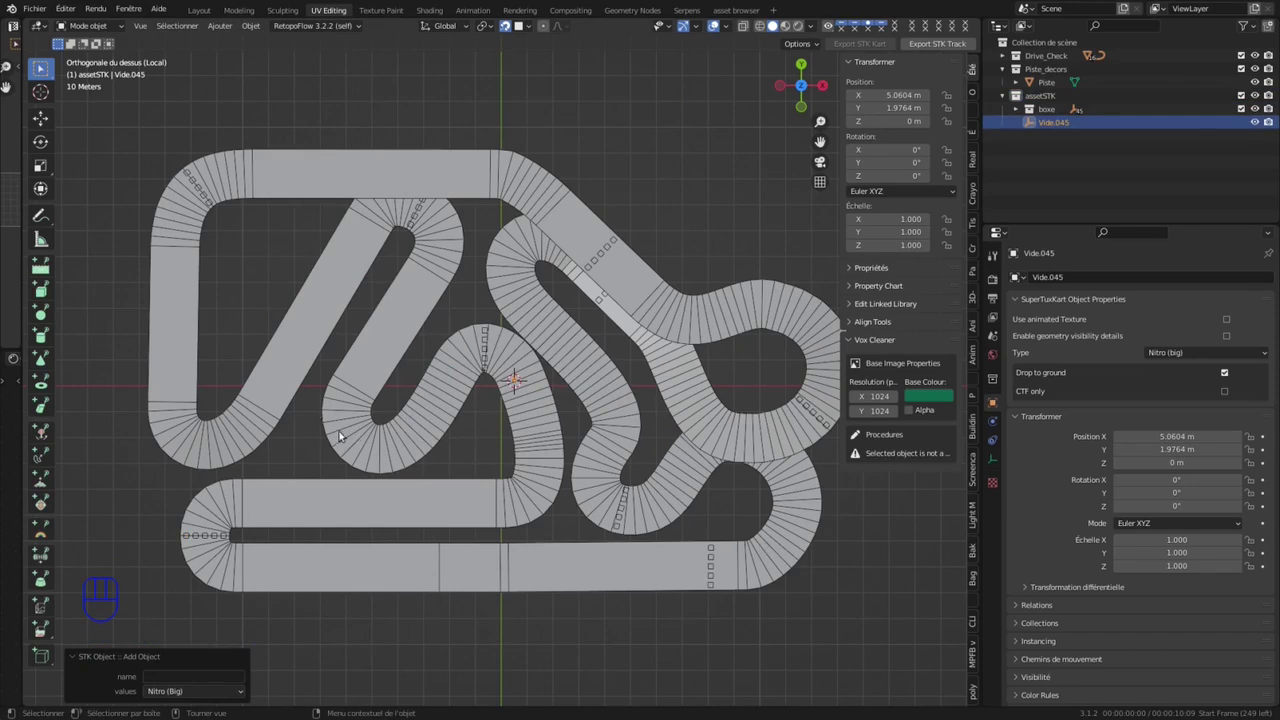
key("g")
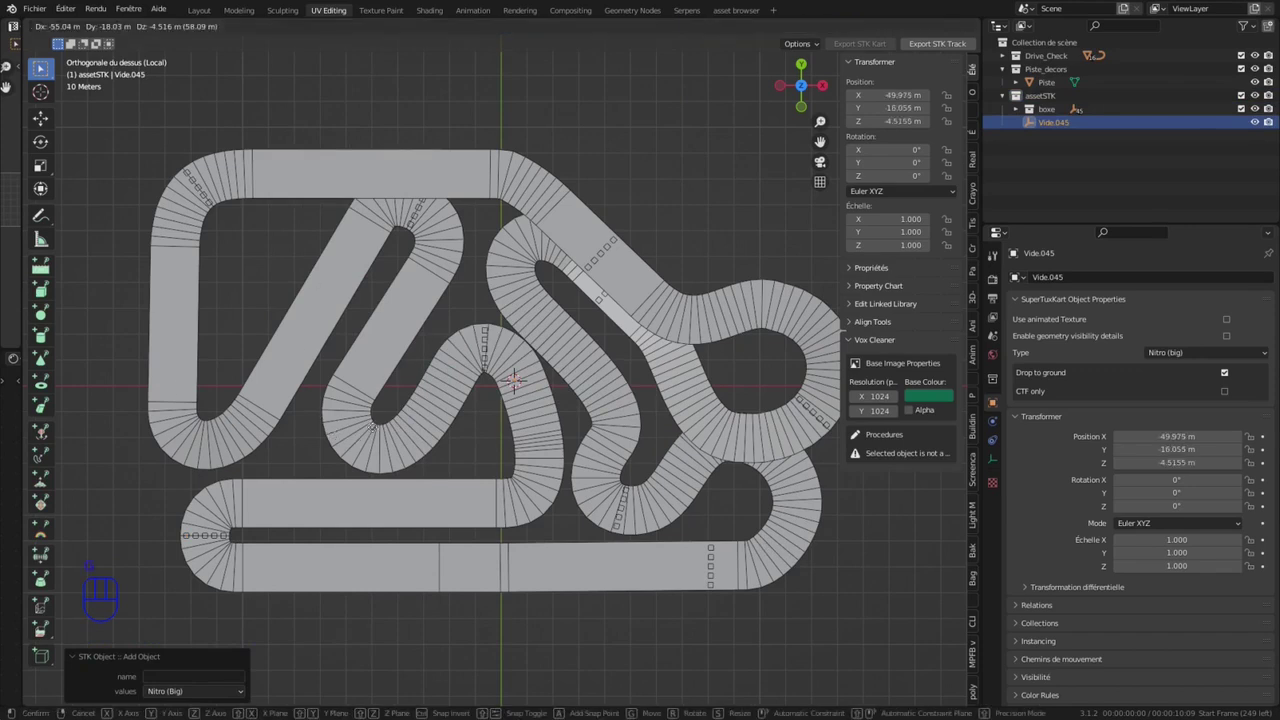
left_click(364, 440)
Step: Duplicate the big nitro twice to form a line of three across the left-centre hairpin
key("shift+d")
left_click(364, 448)
key("shift+d")
left_click(360, 462)
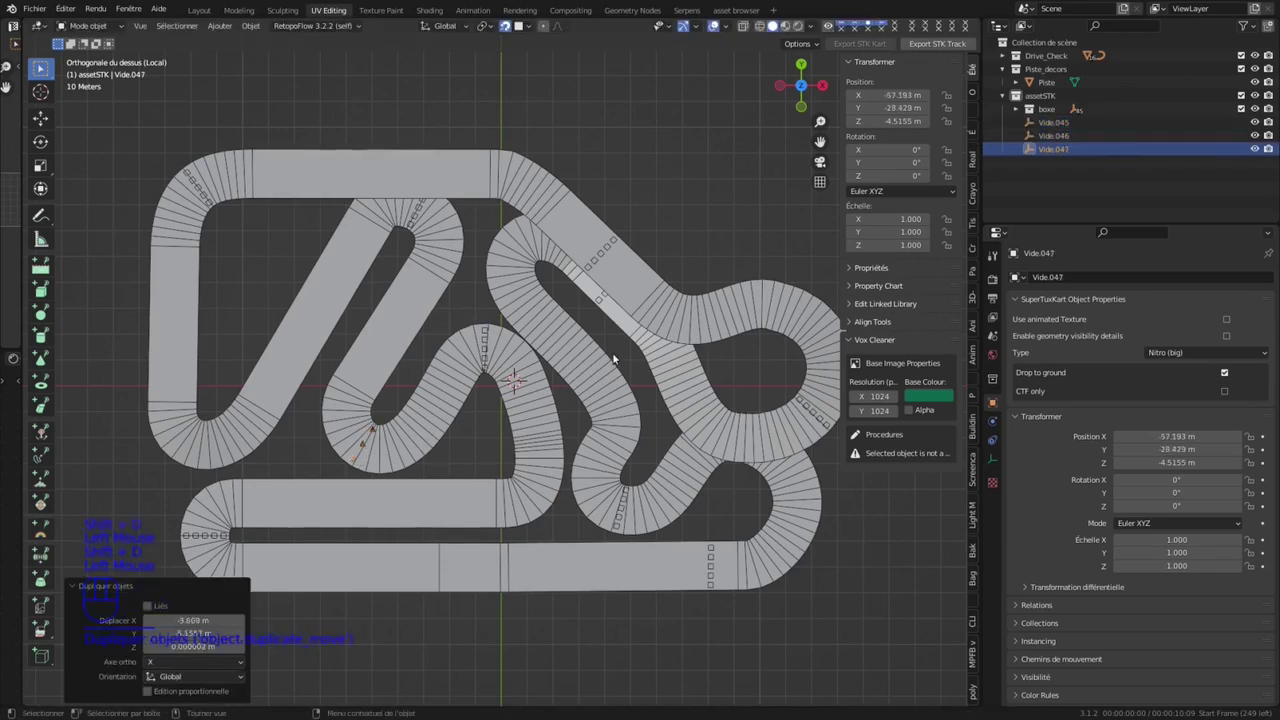
Step: Duplicate the big nitro twice onto the upper part of the big right-hand loop, near the outer and inner edges
middle_click_drag(614, 358, 484, 318, "shift")
key("shift+d")
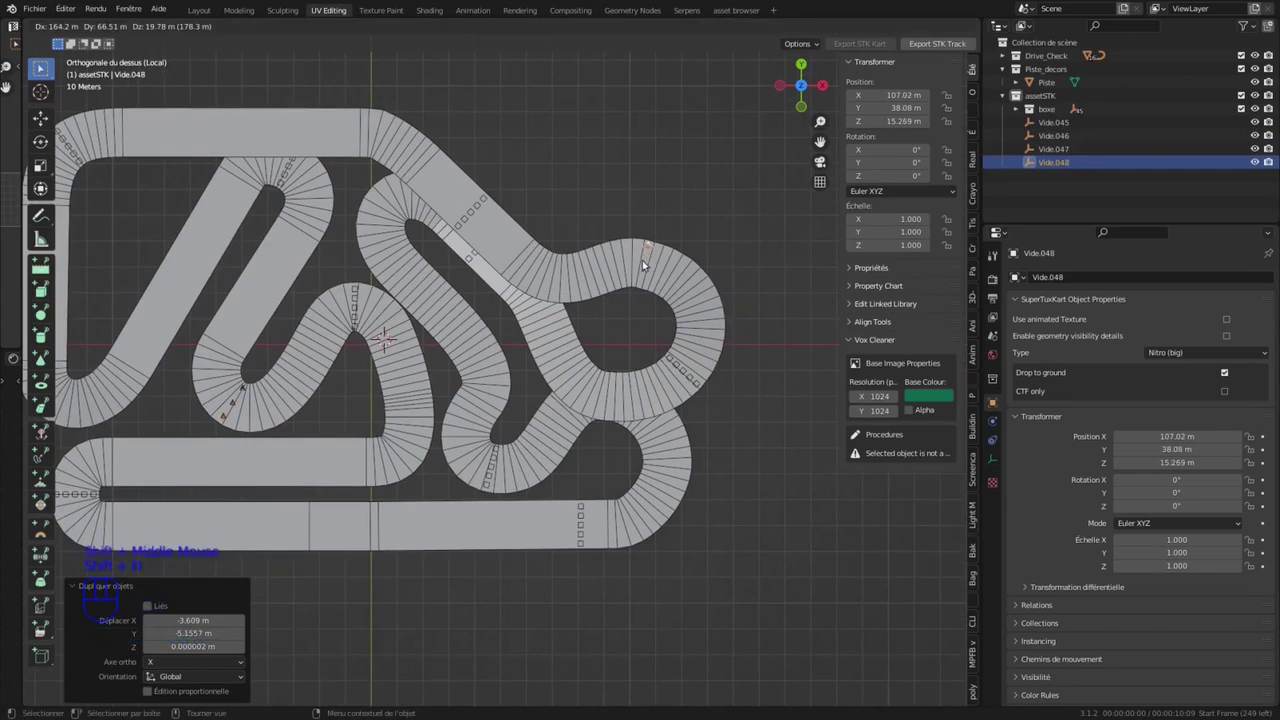
left_click(642, 260)
key("shift+d")
left_click(603, 378)
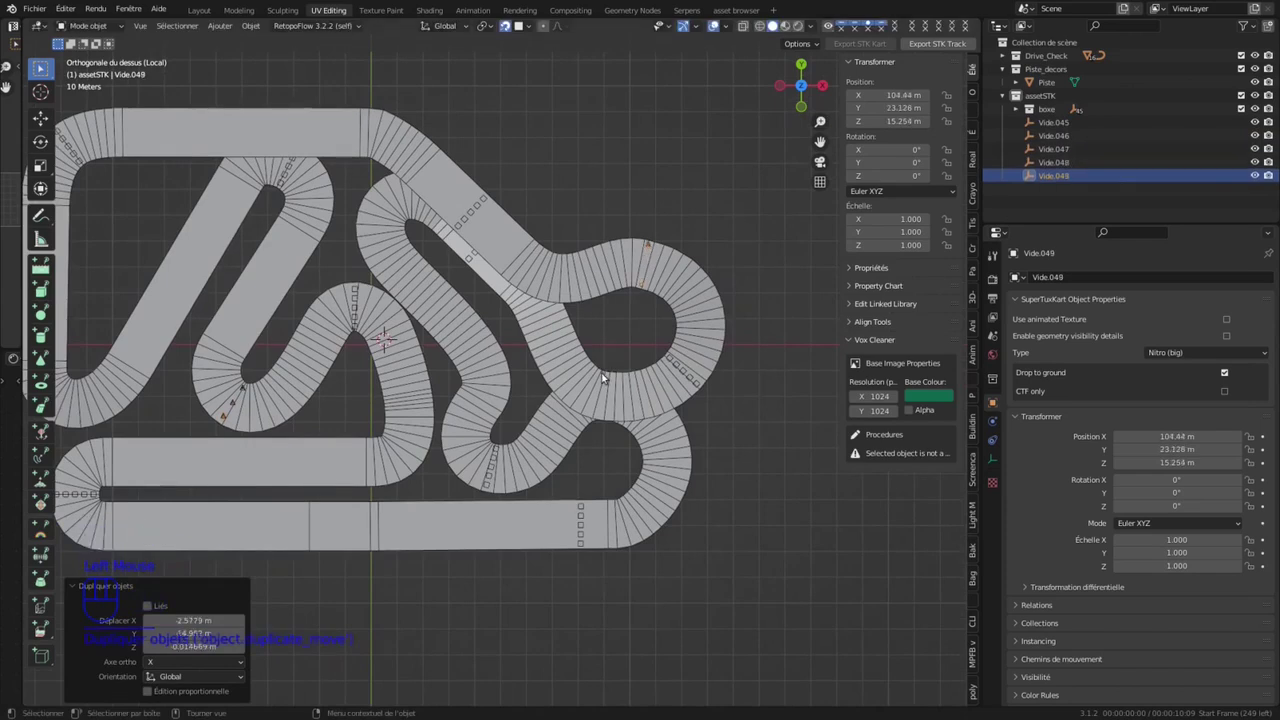
Step: Place two more big nitro copies at opposite edges of the central winding road, just above its lower hairpin
key("shift+d")
left_click(468, 383)
key("shift+d")
left_click(467, 382)
Step: Place two more big nitro copies at opposite edges of the lower-left bend of the outer road
middle_click_drag(189, 341, 361, 282, "shift")
key("shift+d")
left_click(214, 371, "shift")
key("shift+d")
left_click(229, 363, "shift")
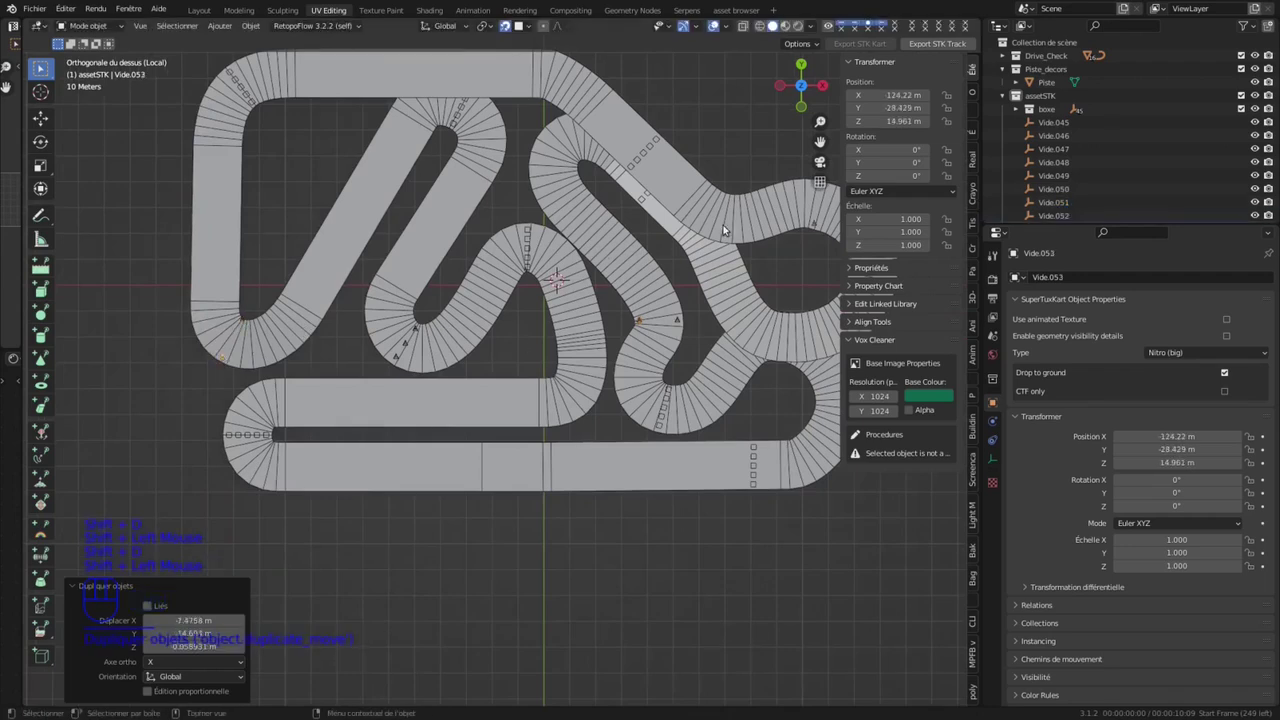
Step: Select all the big nitro empties and send them to a new subcollection of assetSTK named nitro
left_click(1062, 122)
scroll(1063, 204, "down", 2)
left_click(1052, 210, "shift")
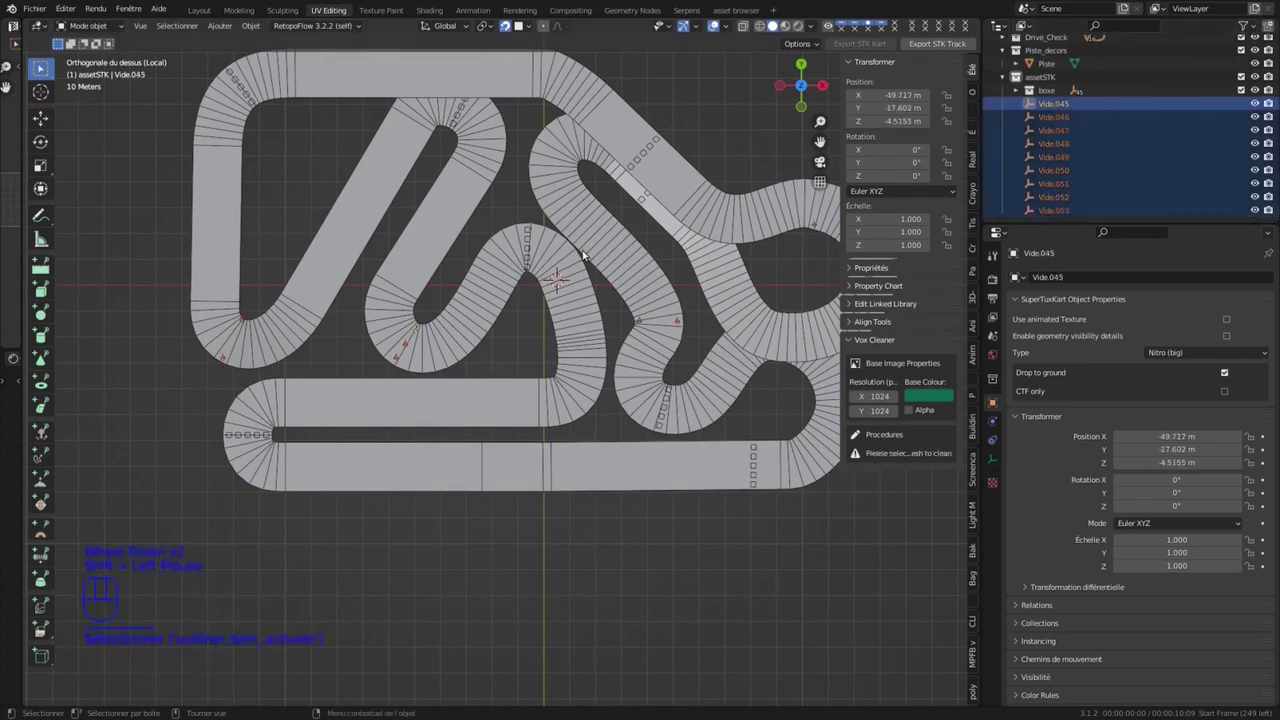
key("m")
left_click(850, 561)
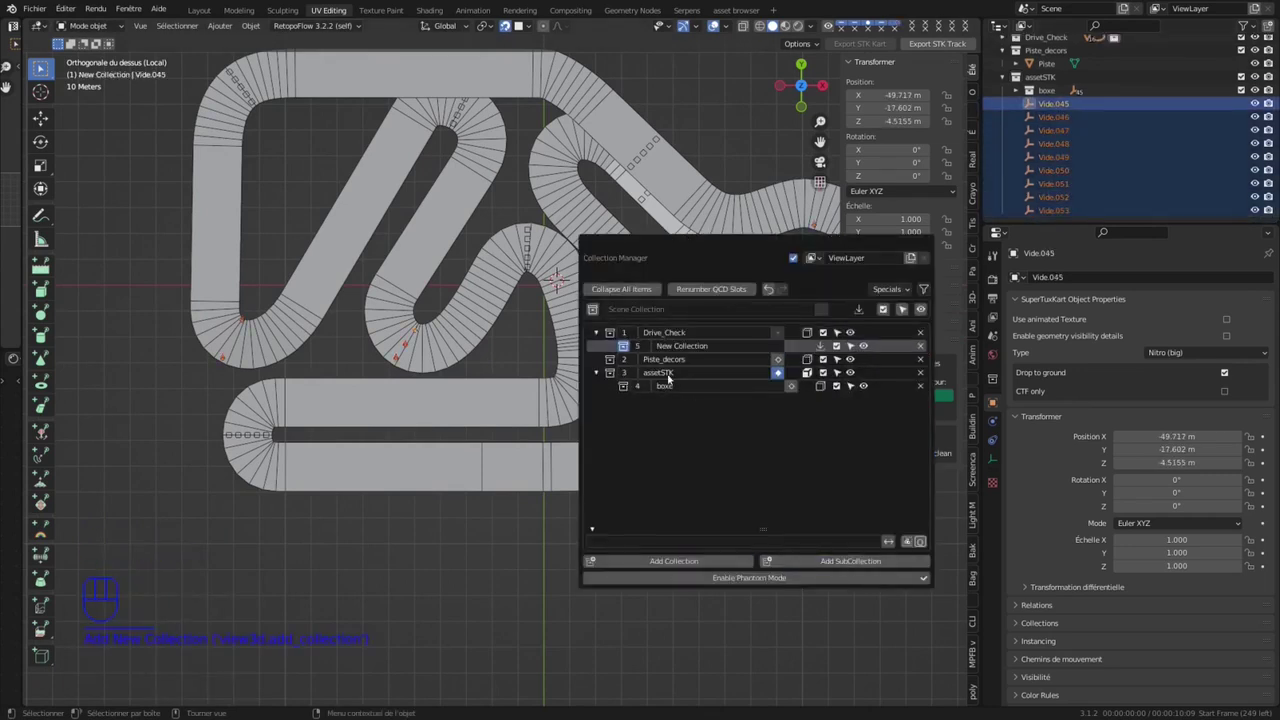
left_click(920, 345)
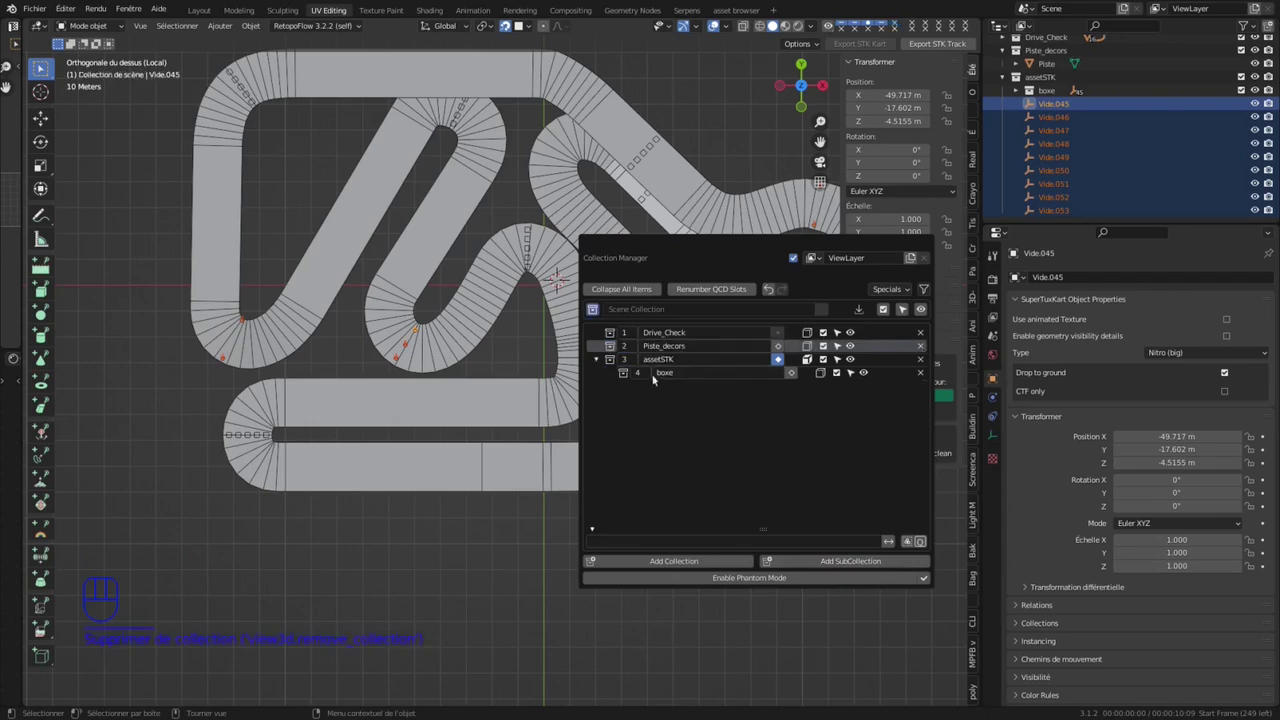
left_click(609, 359)
left_click(887, 565)
double_click(686, 385)
type("nitro")
key("Return")
left_click(820, 386)
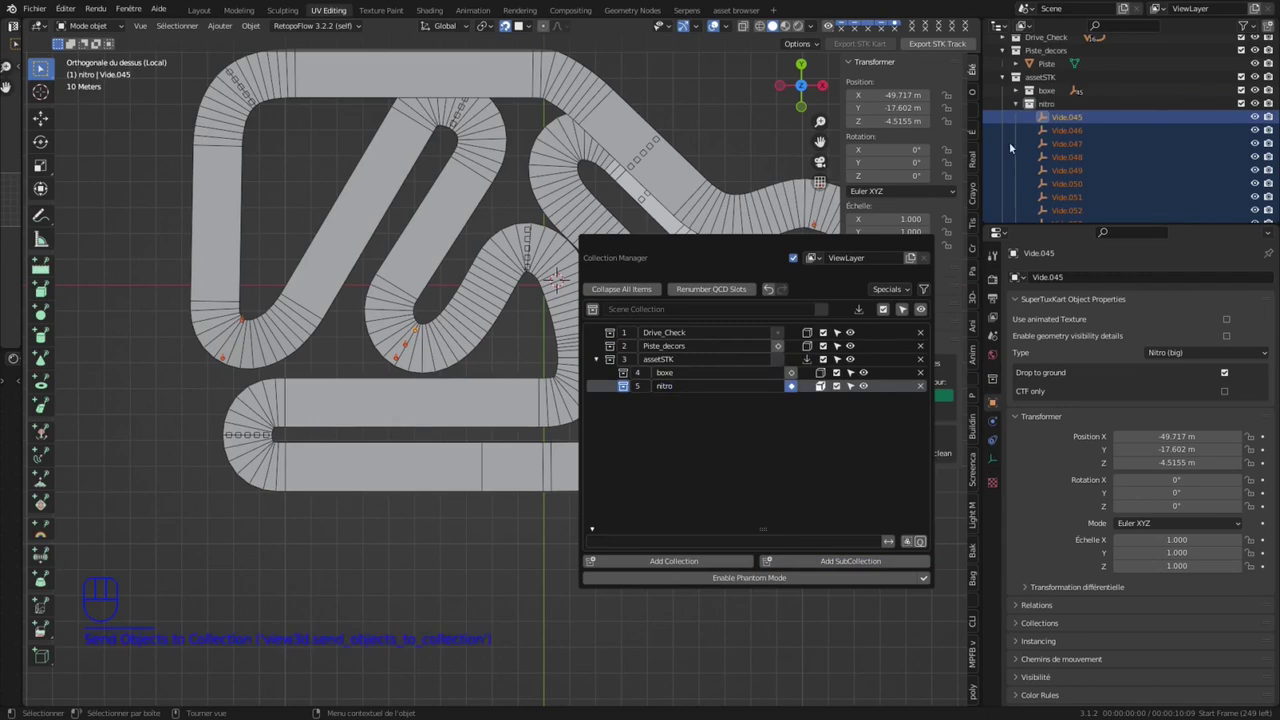
Step: Add a Nitro (Small) item and place it near the upper edge of the bottom straight's left part
key("shift+a")
mouse_move(470, 420)
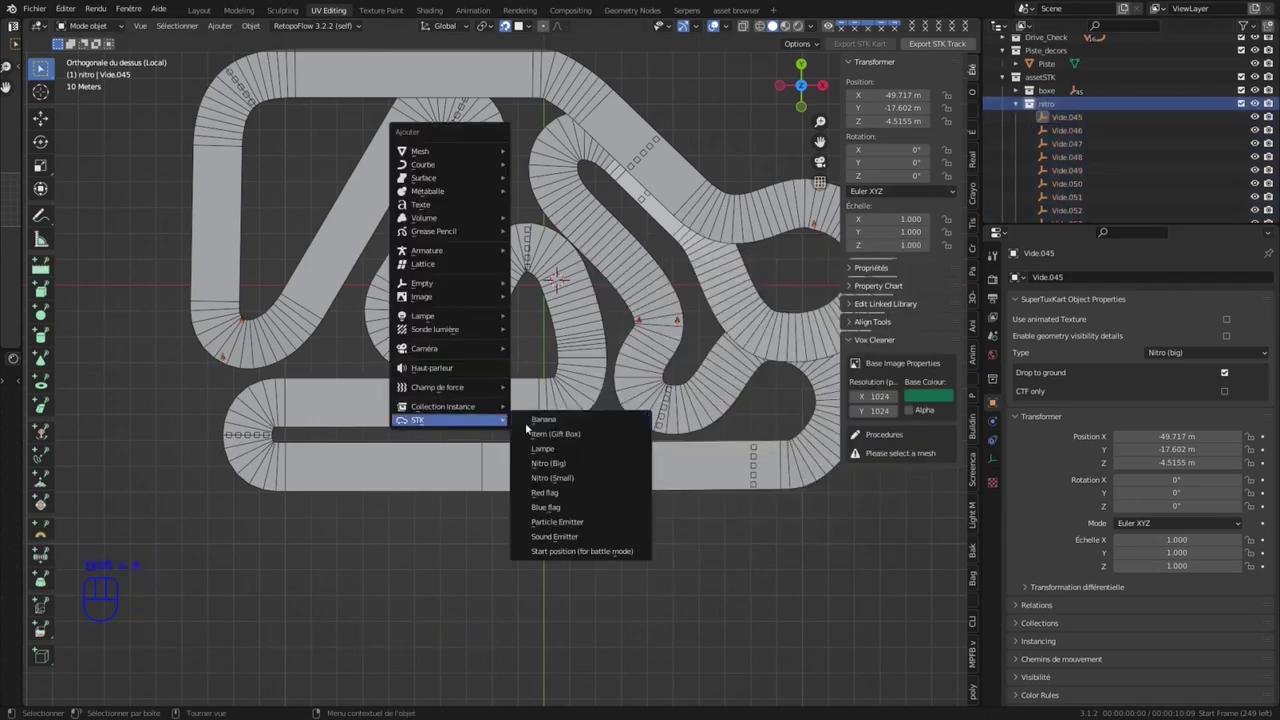
left_click(562, 478)
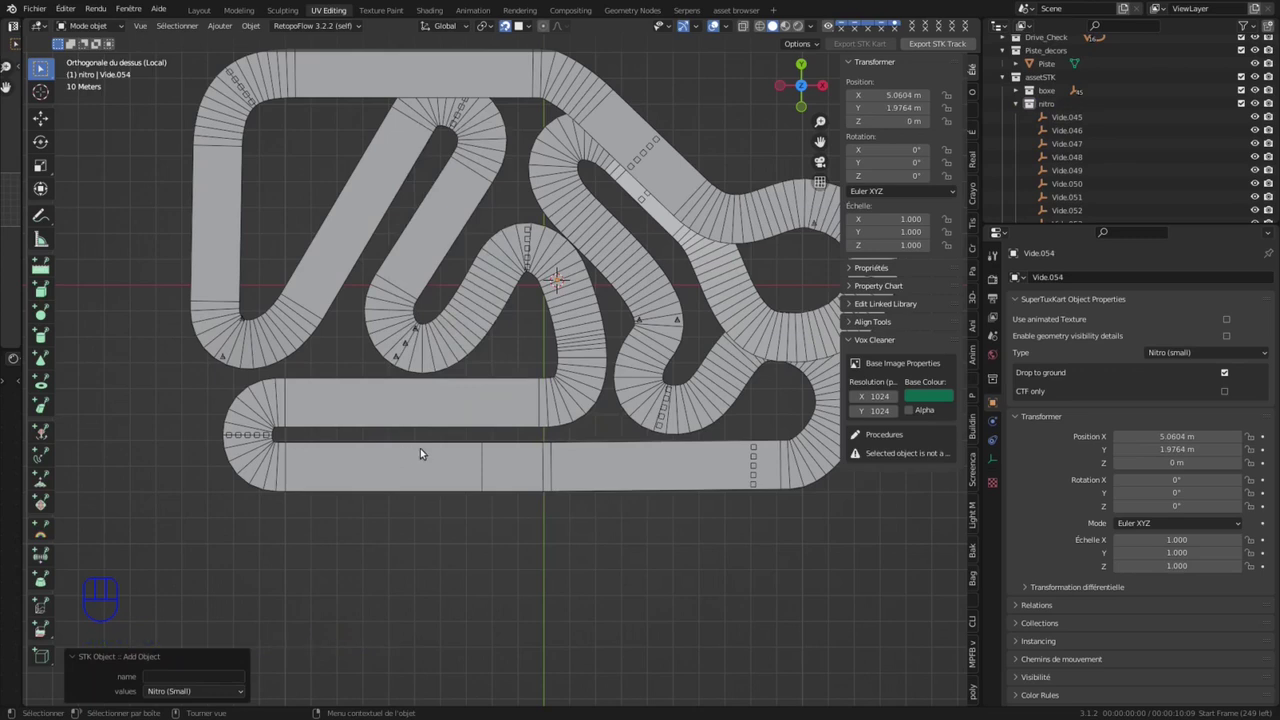
key("shift+d")
left_click(471, 513)
Step: Duplicate the small nitro by -3 m along Y and repeat until a row of five crosses the bottom straight
key("y")
key("KP_Enter")
left_click(193, 634)
type("-3")
key("KP_Enter")
key("shift+r")
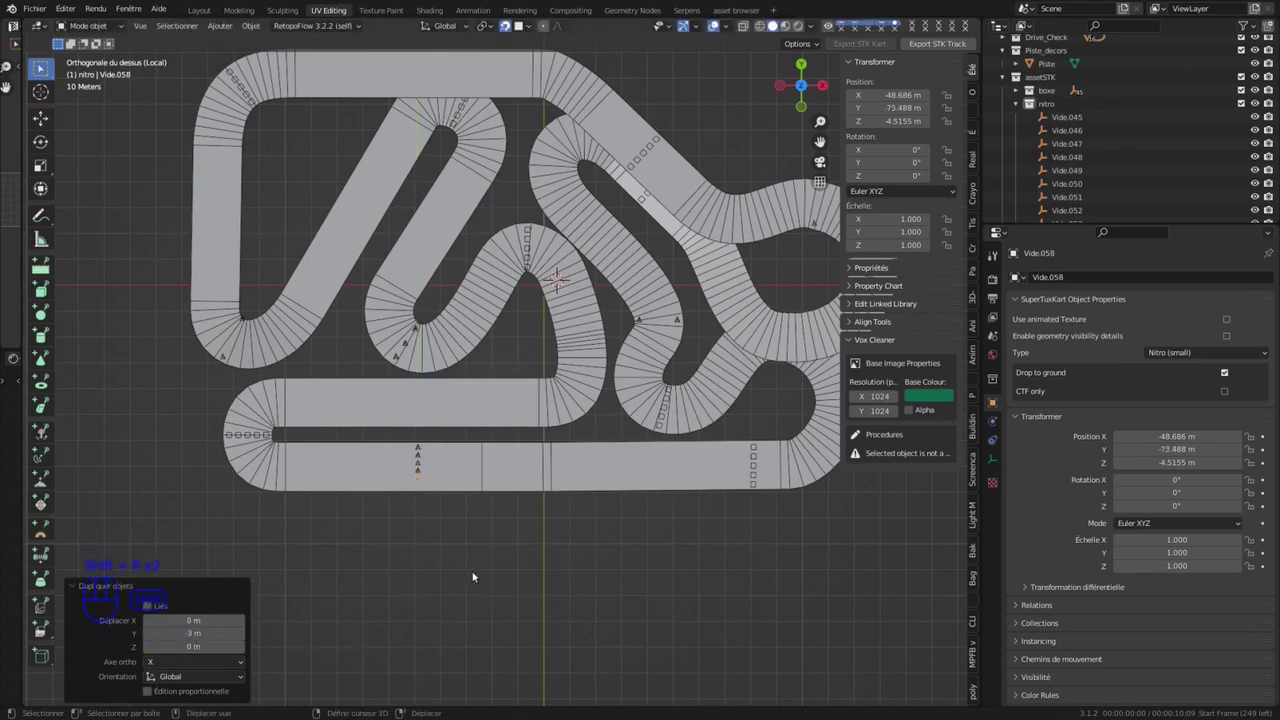
Step: Shift the five small nitros about 0.34 m along Y and select only the lowest one
scroll(1100, 150, "down", 4)
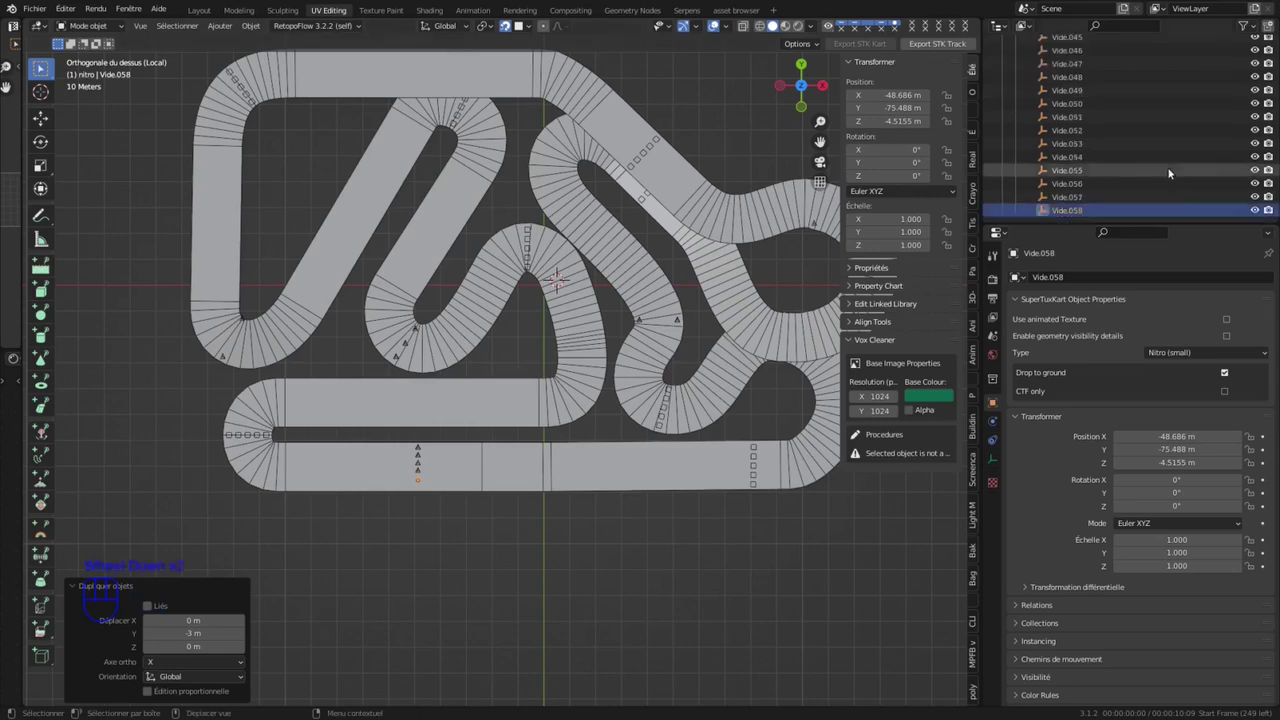
left_click(1066, 157, "shift")
key("g")
key("y")
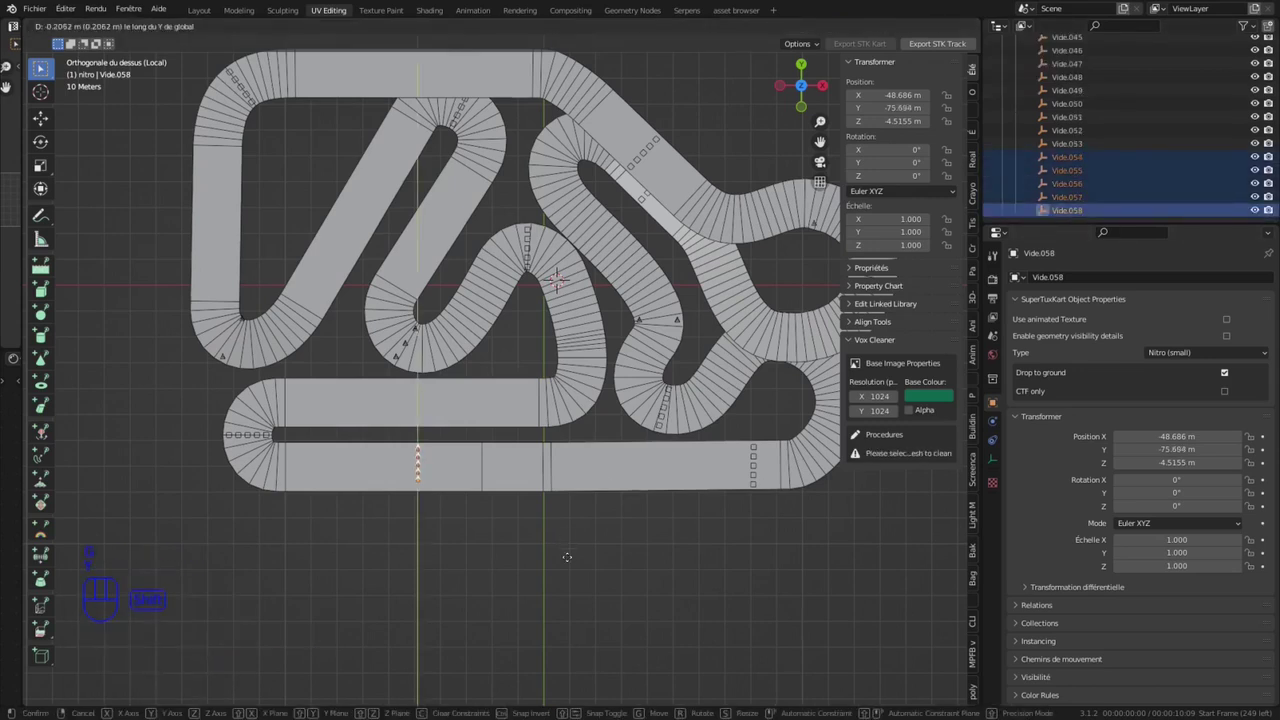
left_click(571, 540, "shift")
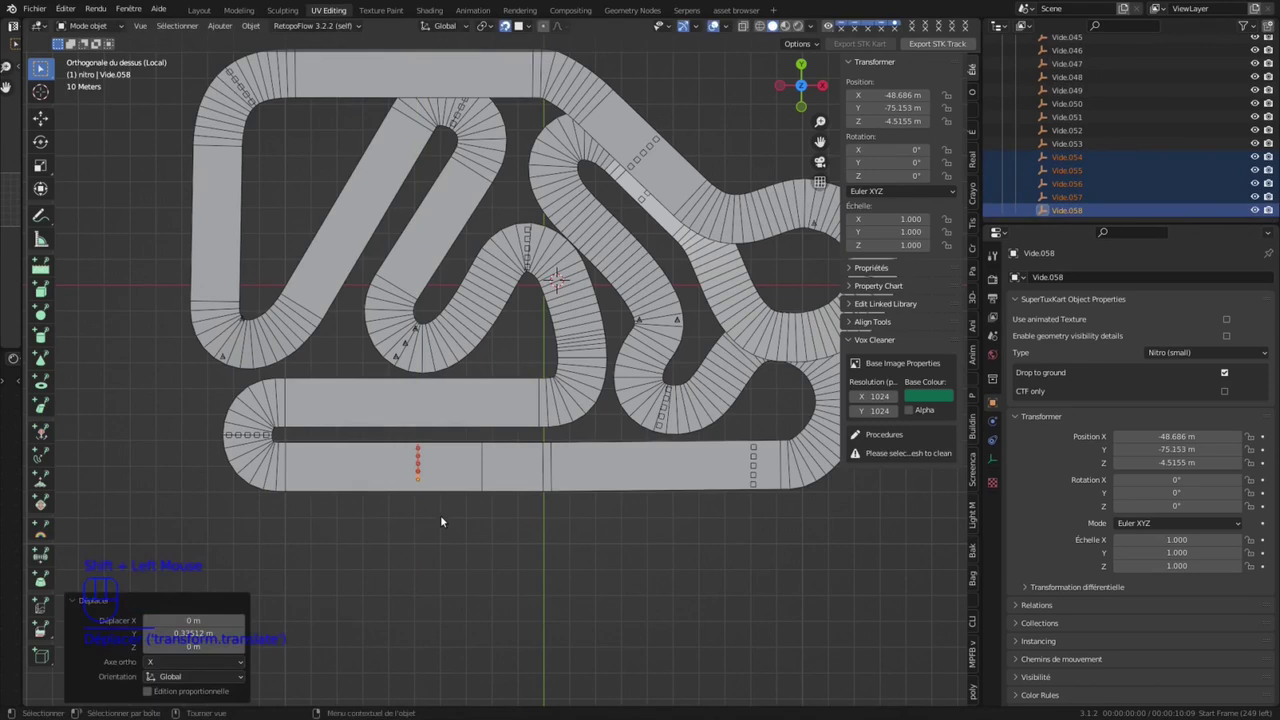
double_click(418, 484)
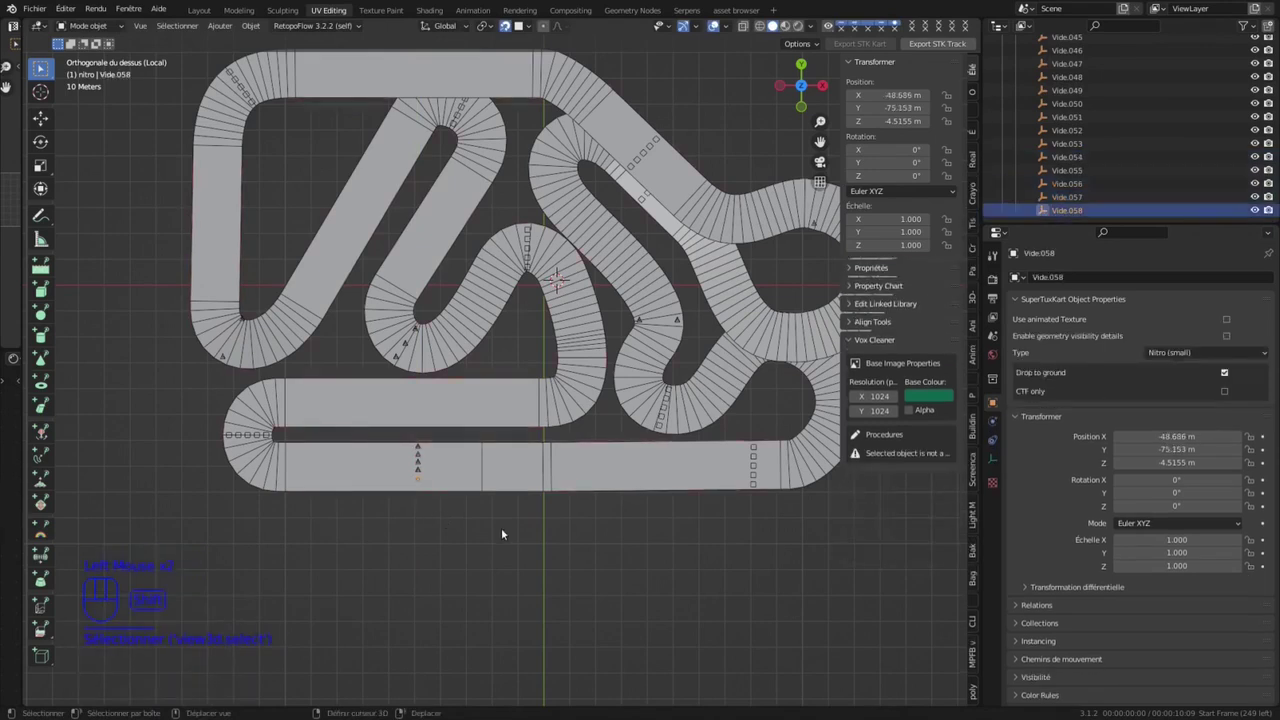
key("g")
key("y")
key("Escape")
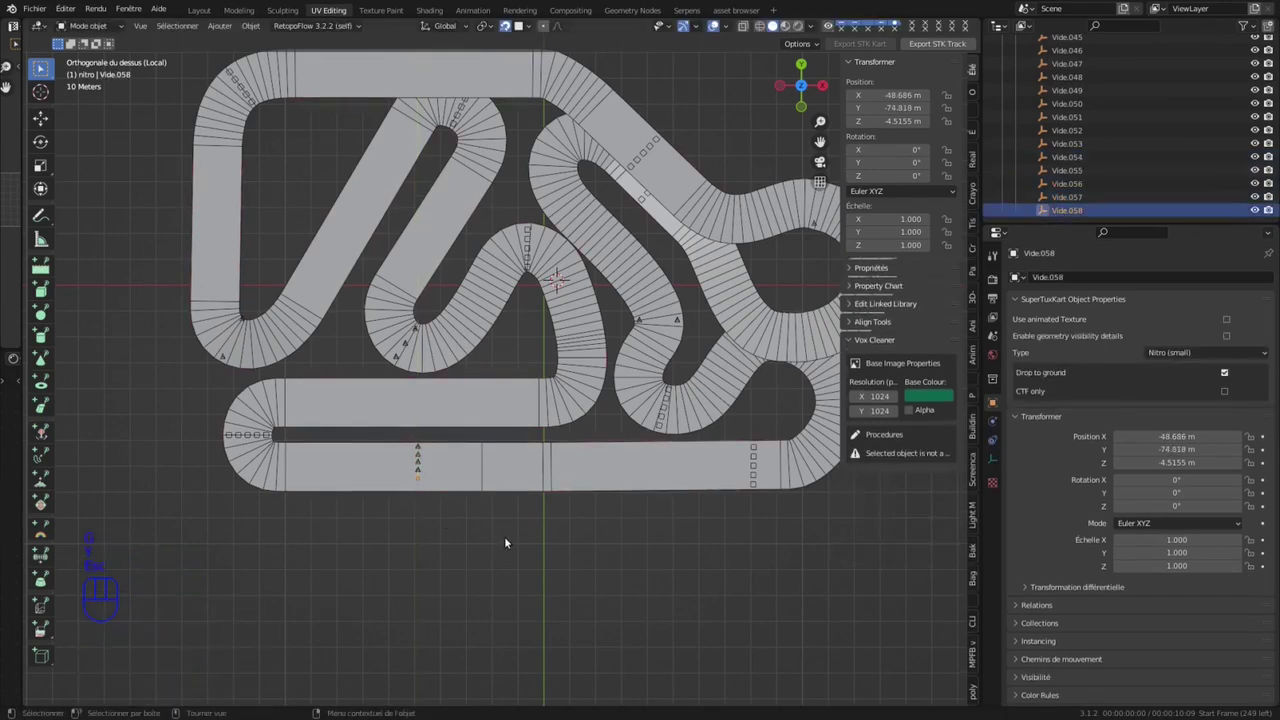
key("ctrl+z")
Step: Duplicate the lowest small nitro by -3 m along Y to extend the row across the bottom straight
key("shift+d")
type("x-3")
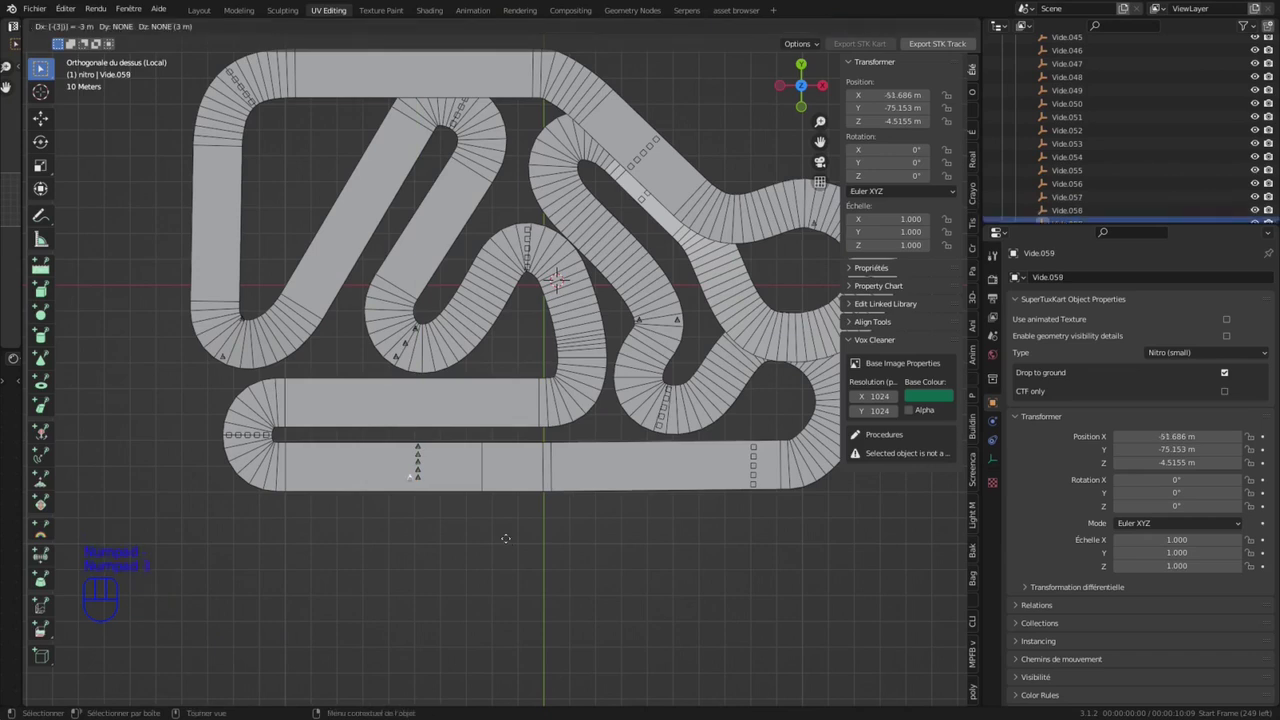
type("y")
key("KP_Enter")
Step: Select the whole row of six small nitros and duplicate it about 24.75 m along Y onto the straight above
left_click(432, 438, "shift")
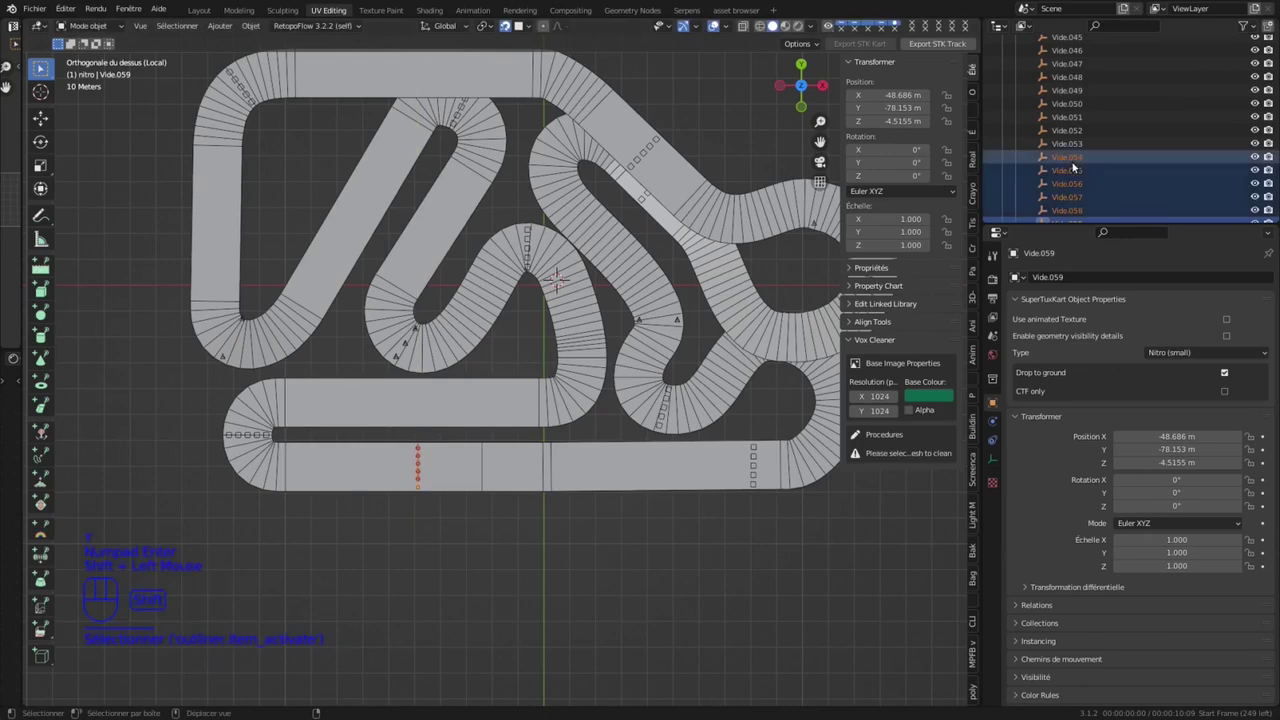
key("shift+d")
key("y")
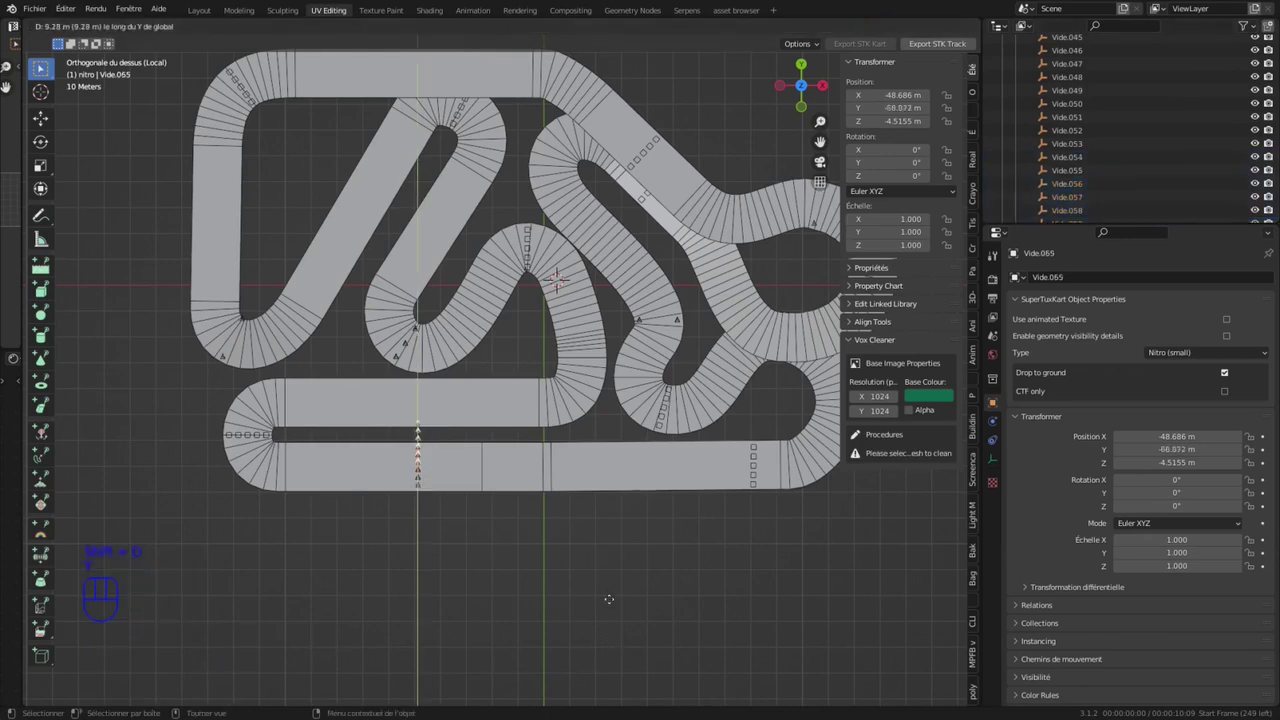
left_click(606, 574, "shift")
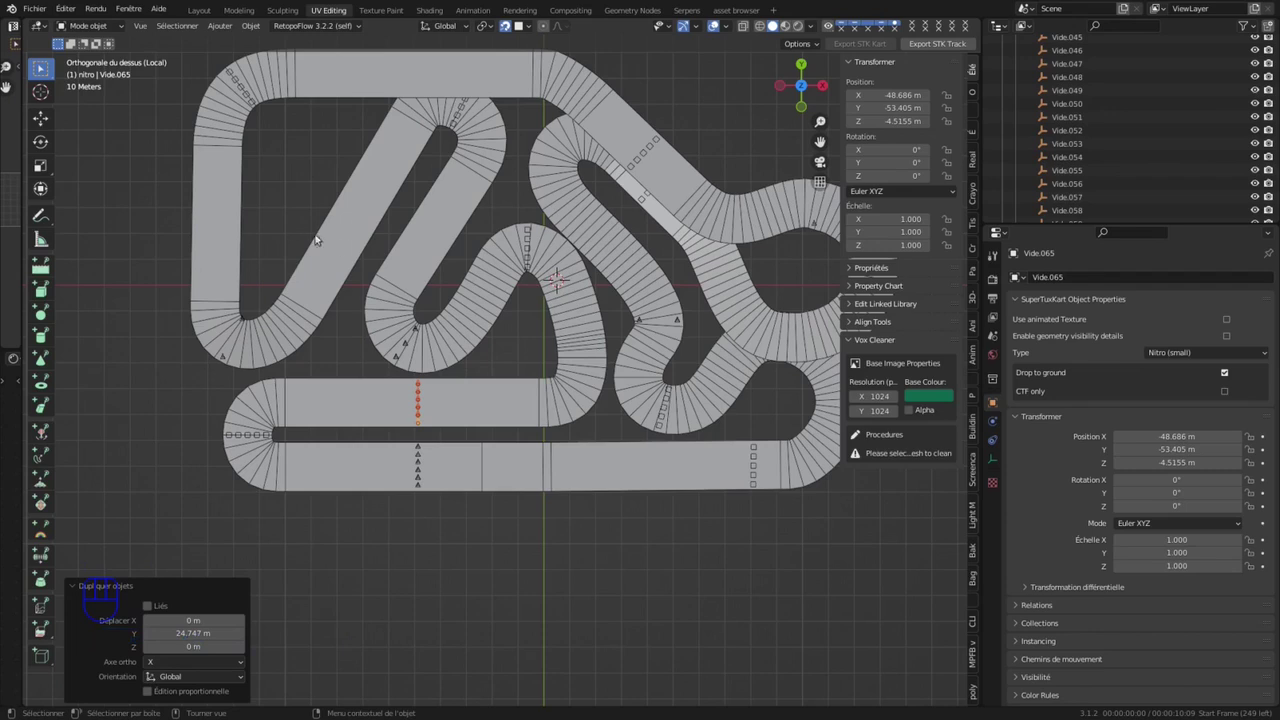
Step: Duplicate the small nitro row onto the top straight and shift it about 7.84 m along Y to fit across the road
key("shift+d")
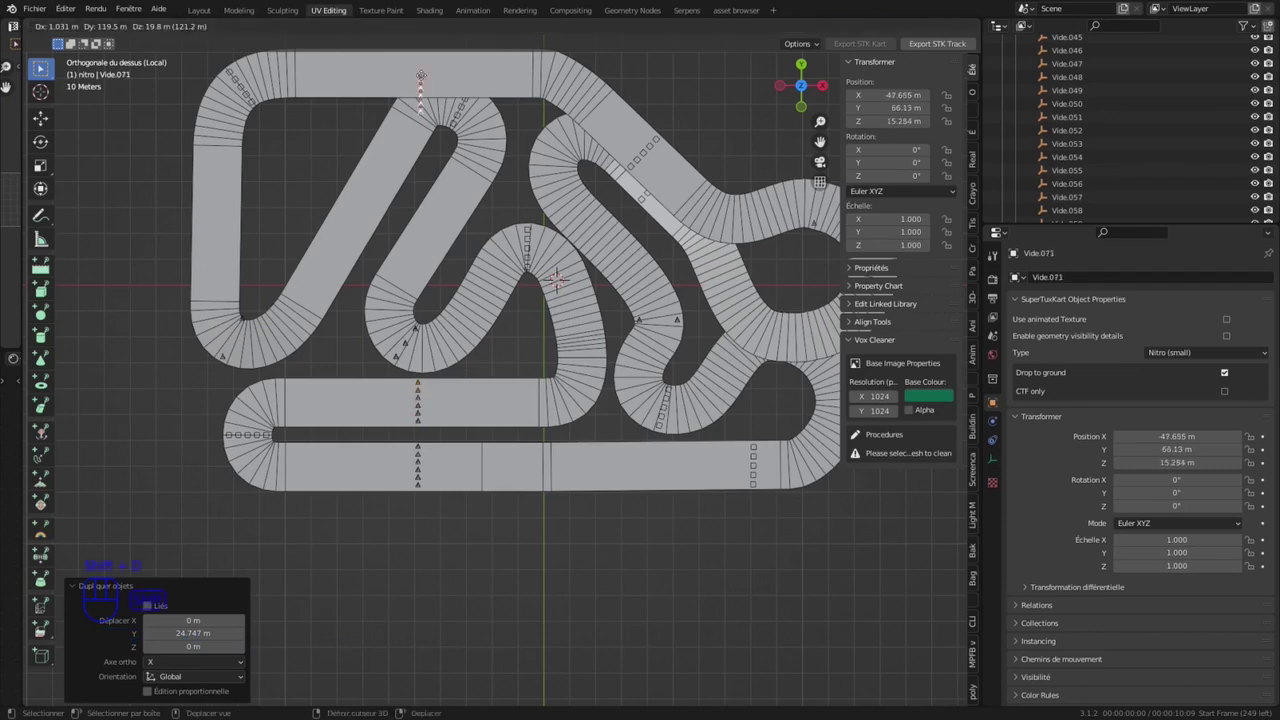
key("y")
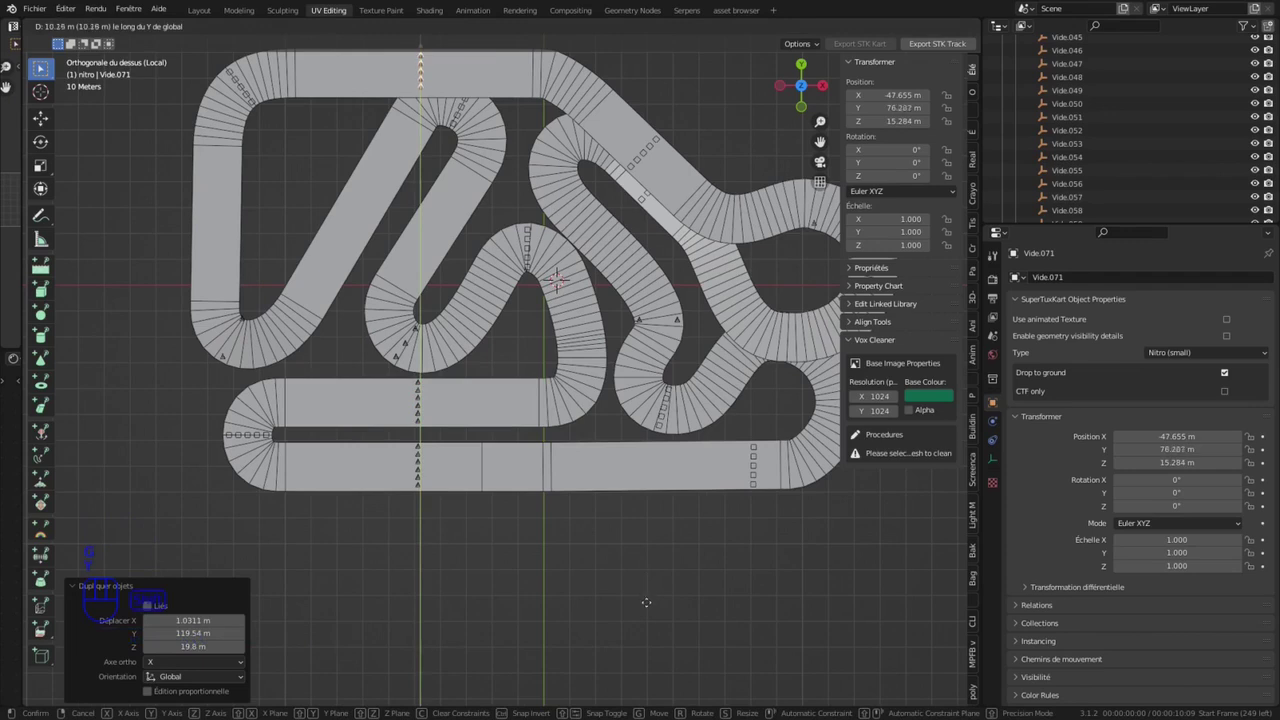
left_click(690, 620, "shift")
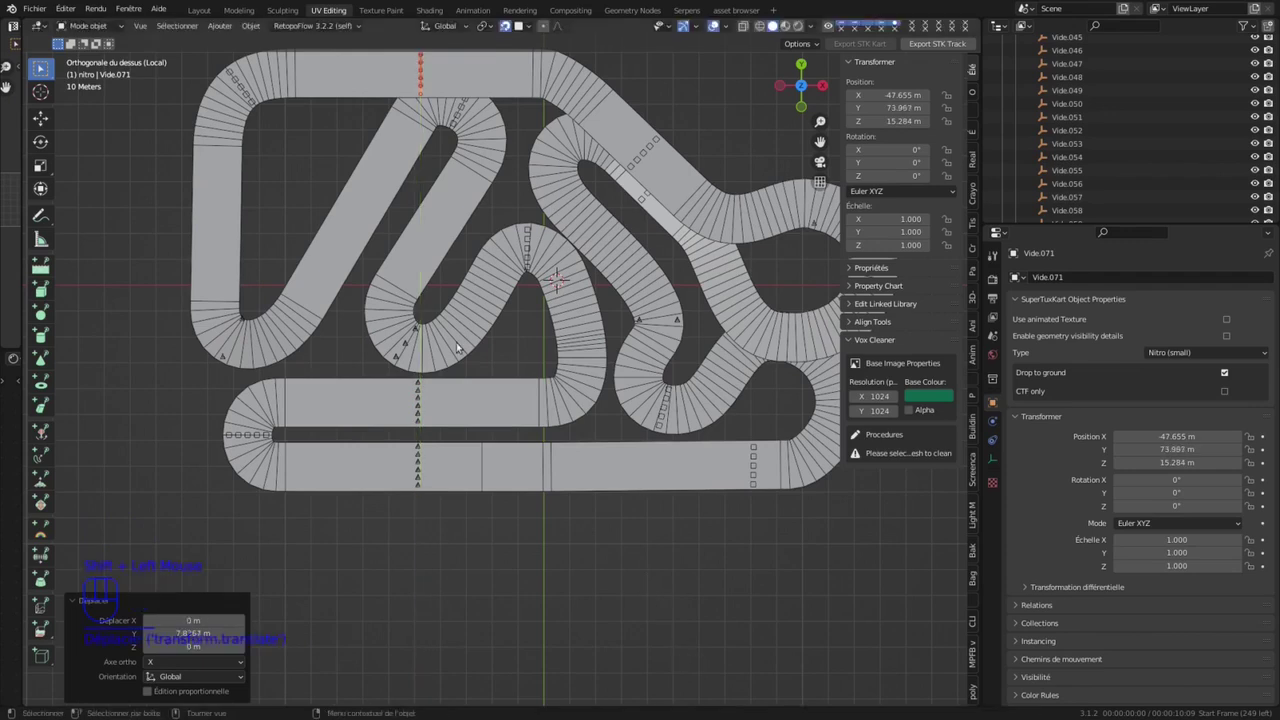
middle_click_drag(762, 577, 685, 584, "shift")
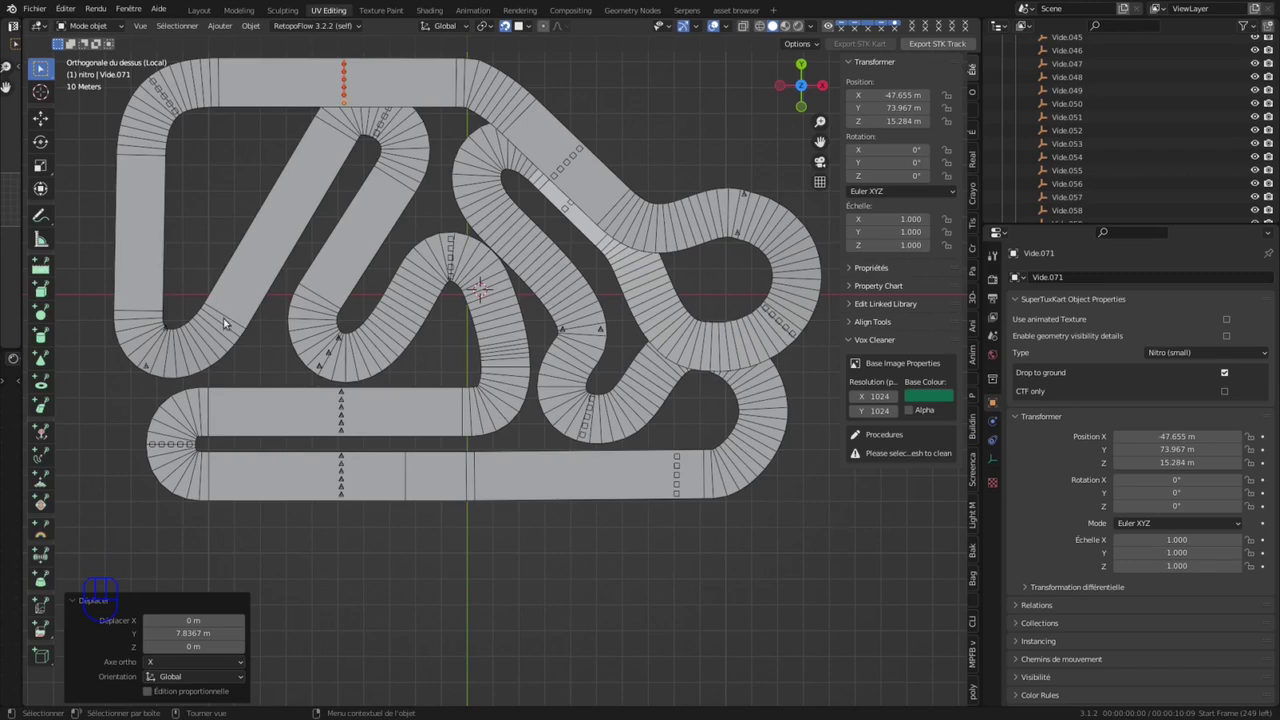
Step: Duplicate the small nitro row onto the left diagonal straight and rotate it about 57.6° around Z to cross the road
key("shift+d")
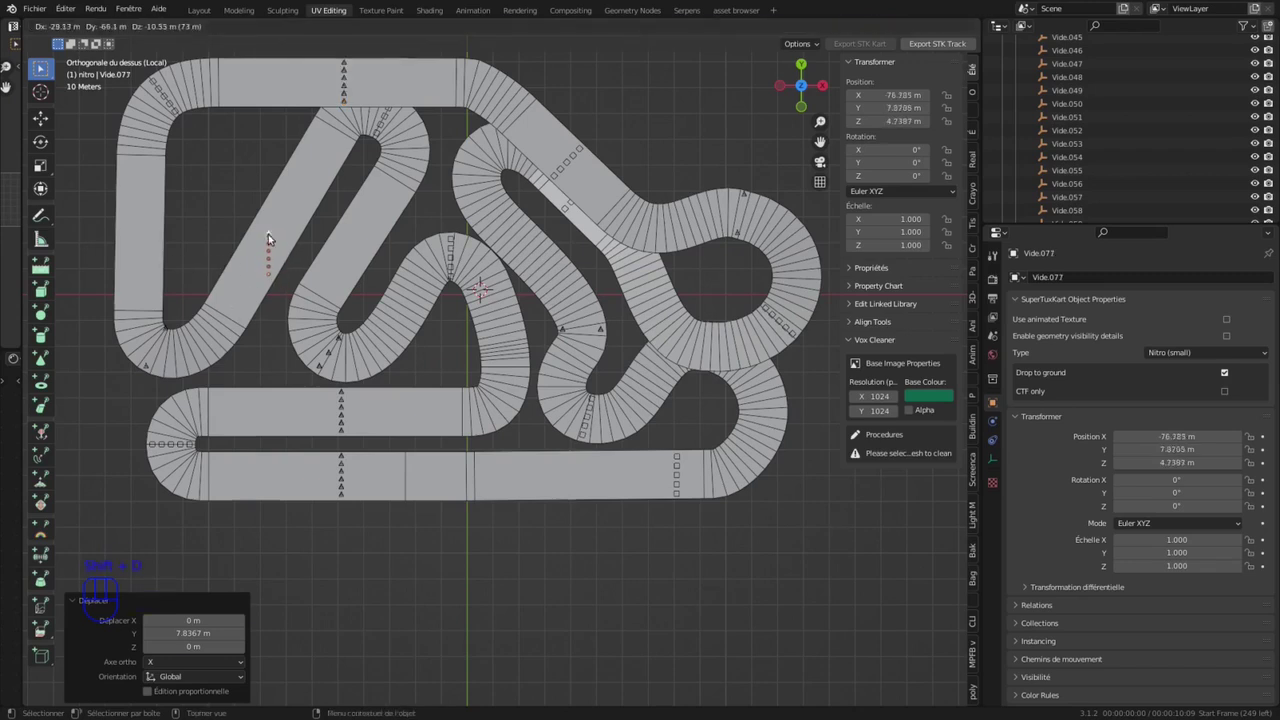
left_click(268, 234)
key("r")
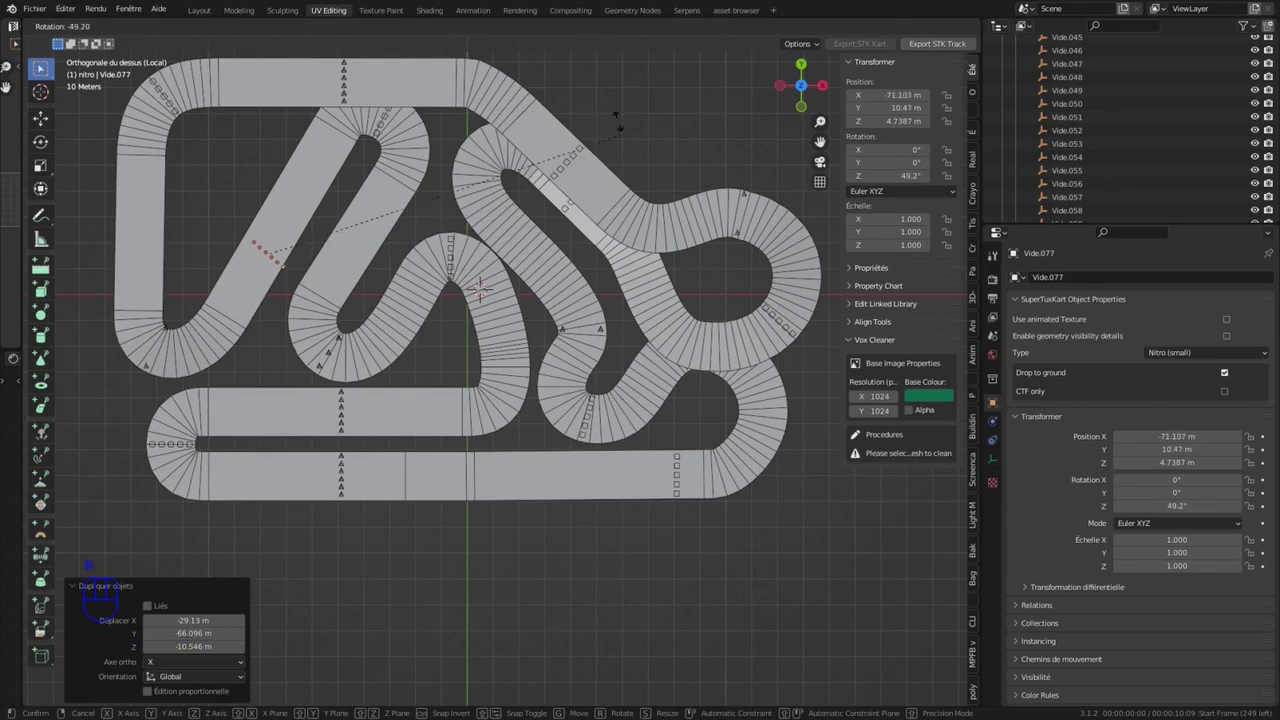
left_click(500, 140)
key("g")
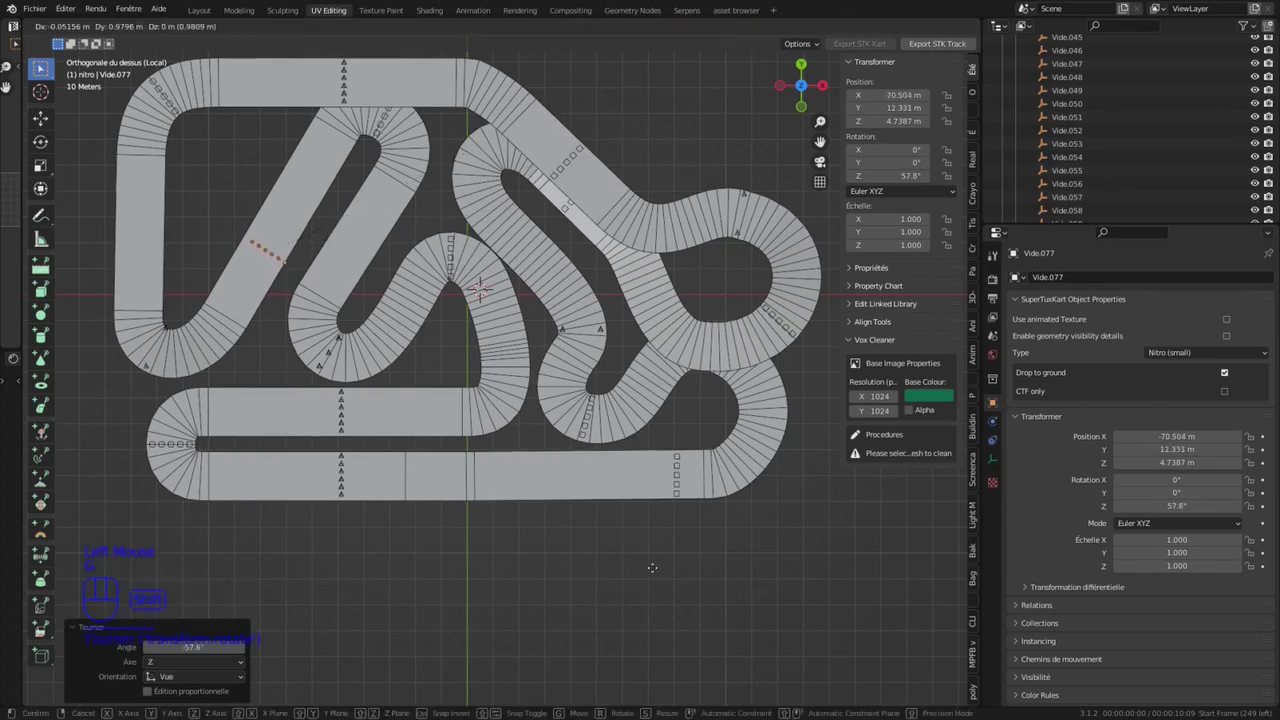
left_click(666, 493)
key("ctrl+z")
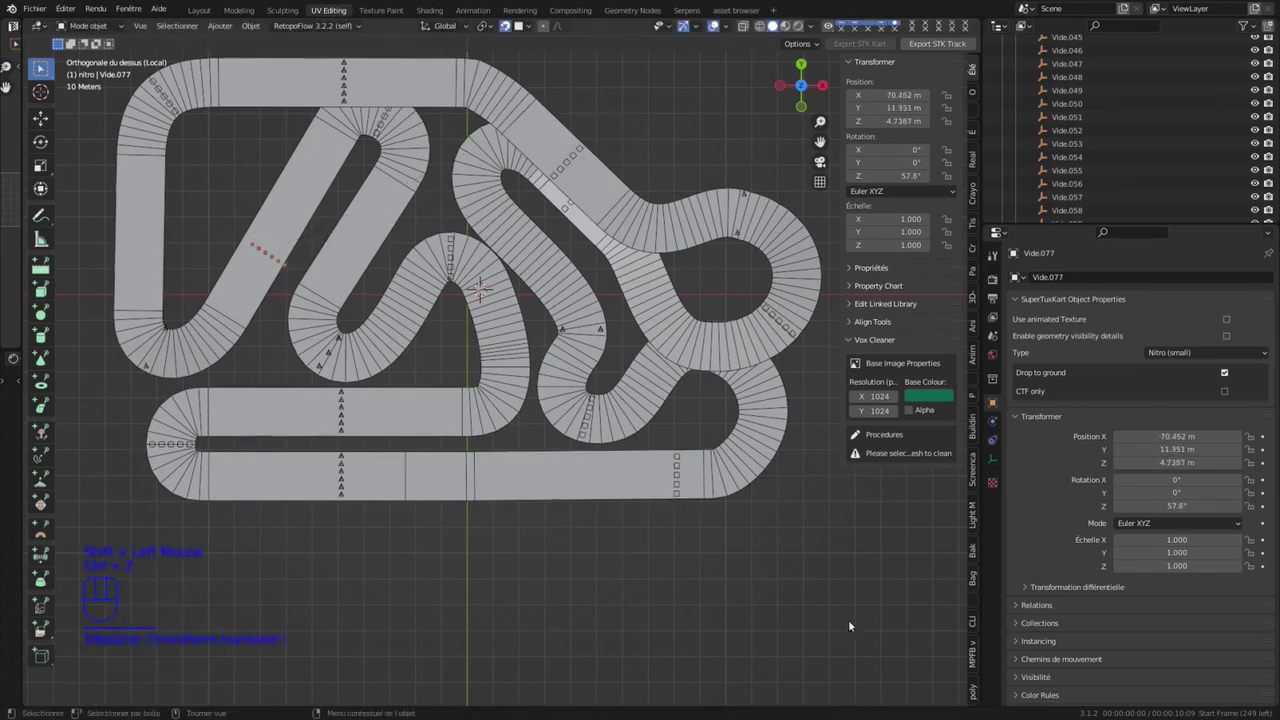
Step: Shift the rotated nitro row about 2.32 m along X and 7.68 m along Y to centre it across the diagonal straight
key("g")
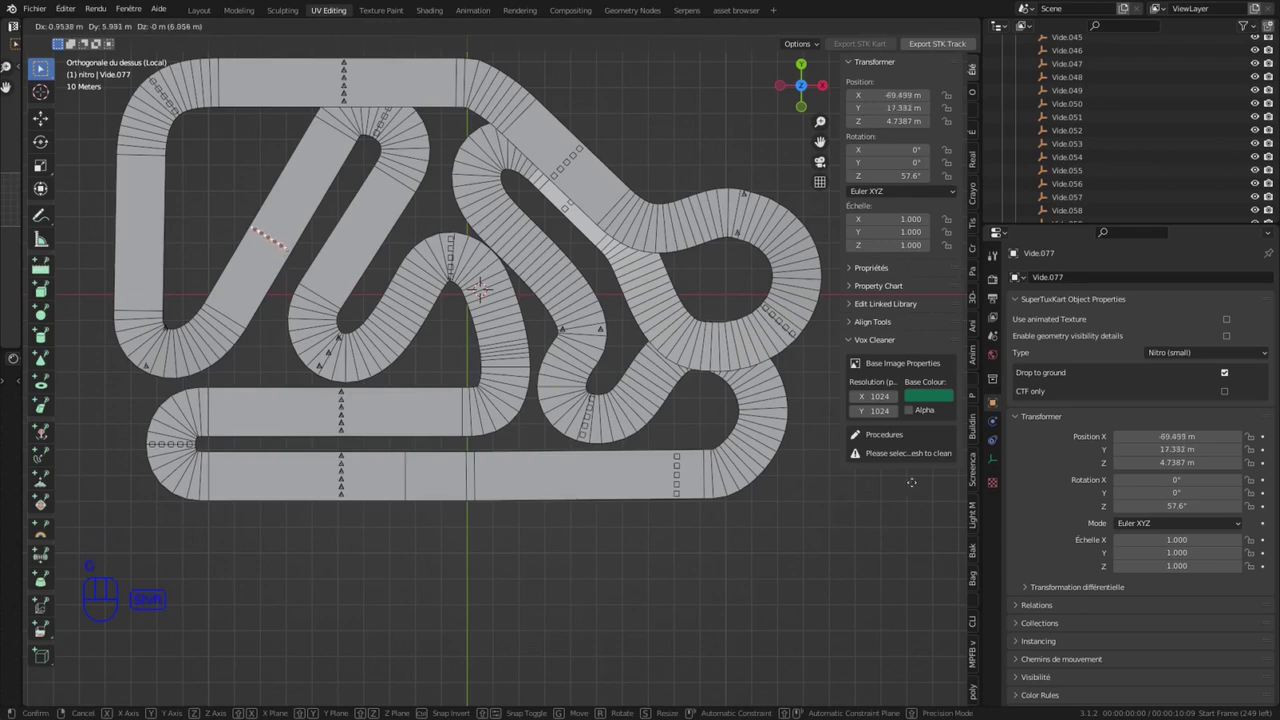
left_click(572, 288, "shift")
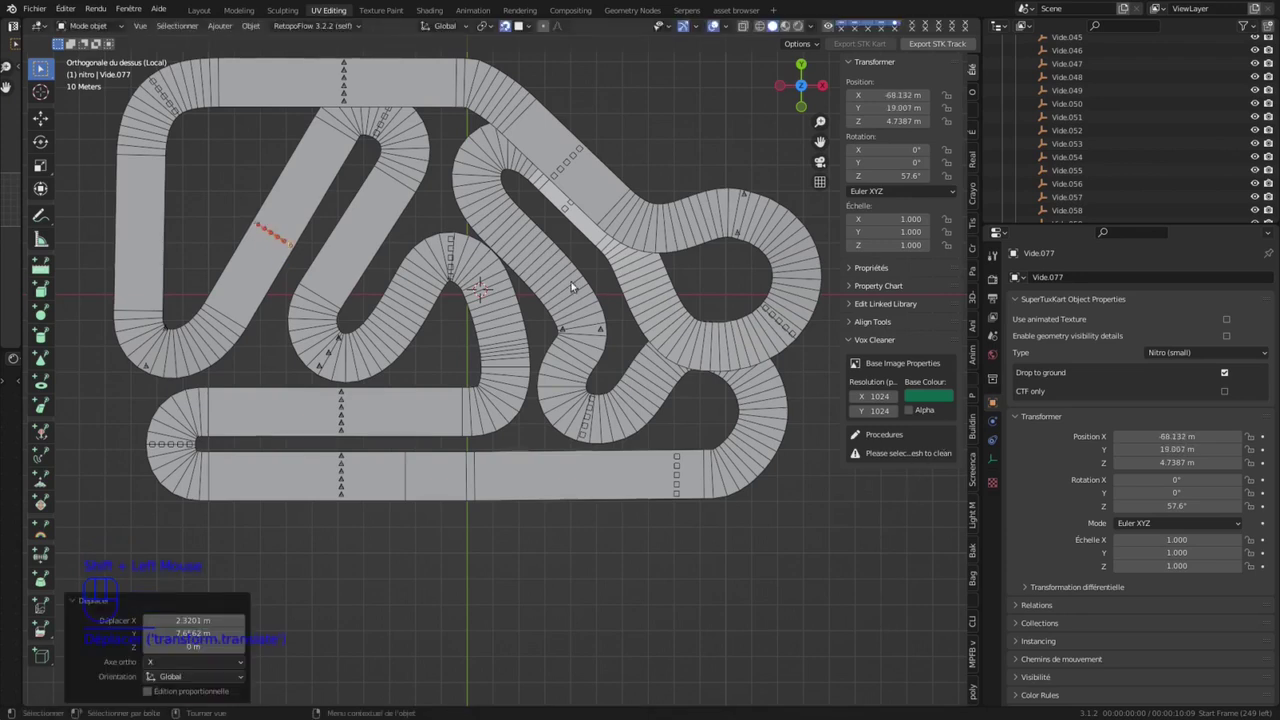
Step: Duplicate the nitro row onto the central diagonal road, turned to about -43.1° on Z and centred across it
key("shift+d")
left_click(540, 265)
key("r")
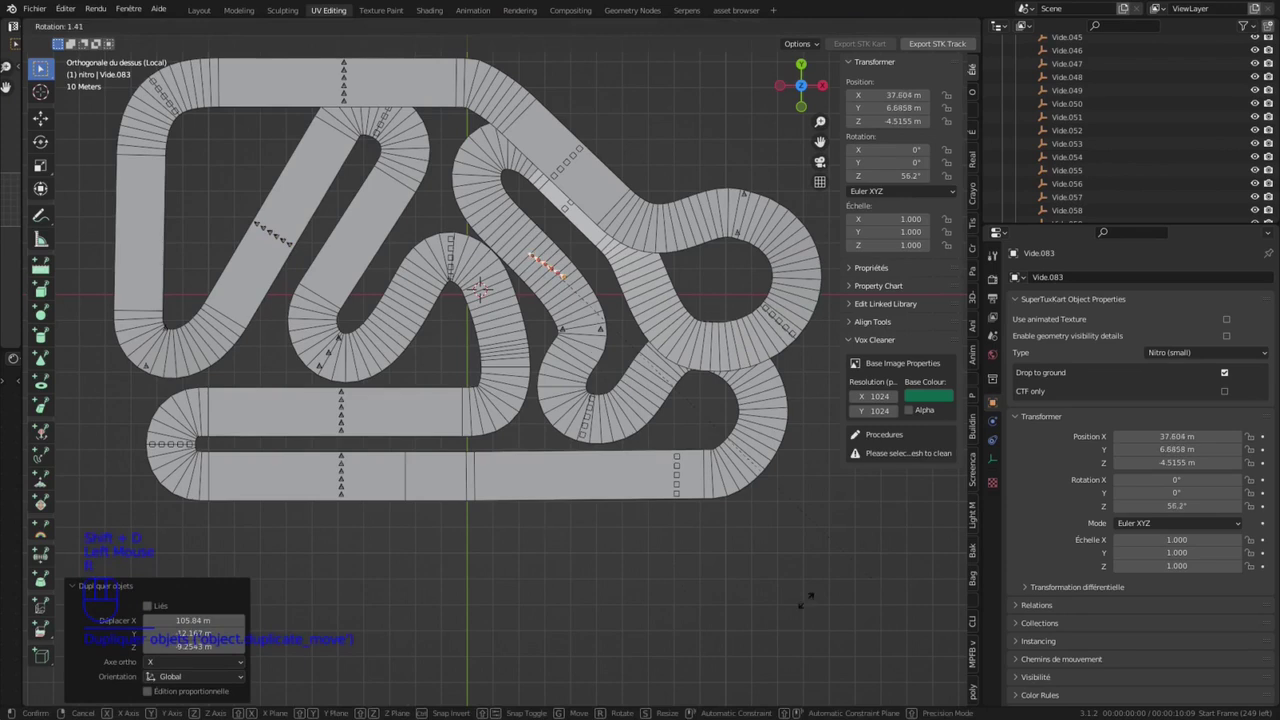
left_click(595, 585)
key("r")
left_click(785, 608)
key("g")
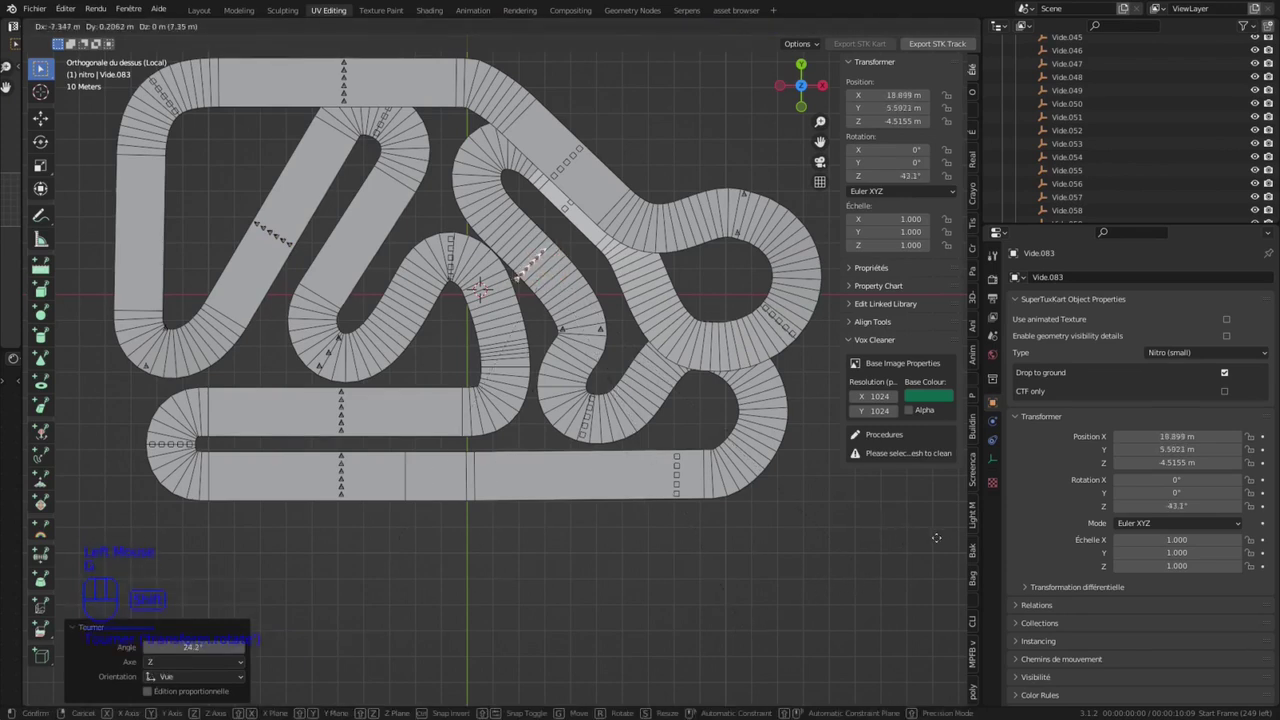
left_click(685, 608, "shift")
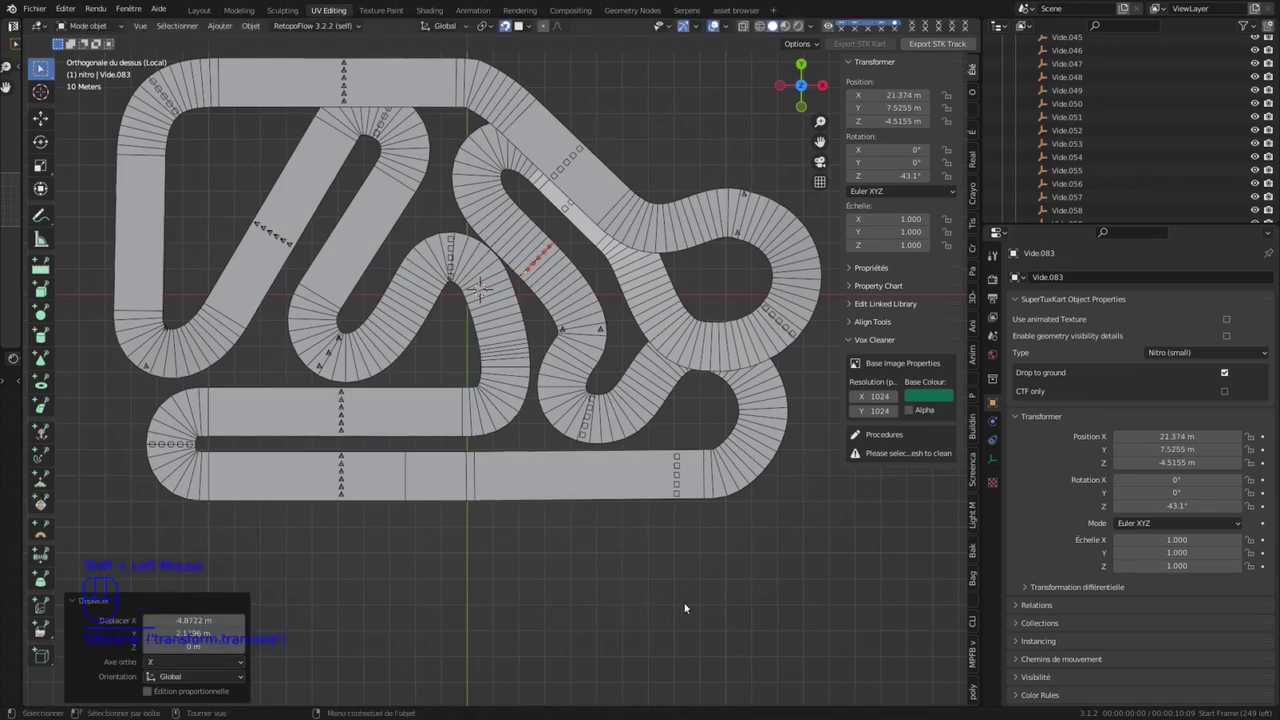
Step: Raise all the objects in the nitro collection by 0.5 m along Z and save the file
scroll(1181, 170, "down", 5)
left_click(1101, 181)
scroll(1101, 181, "up", 3)
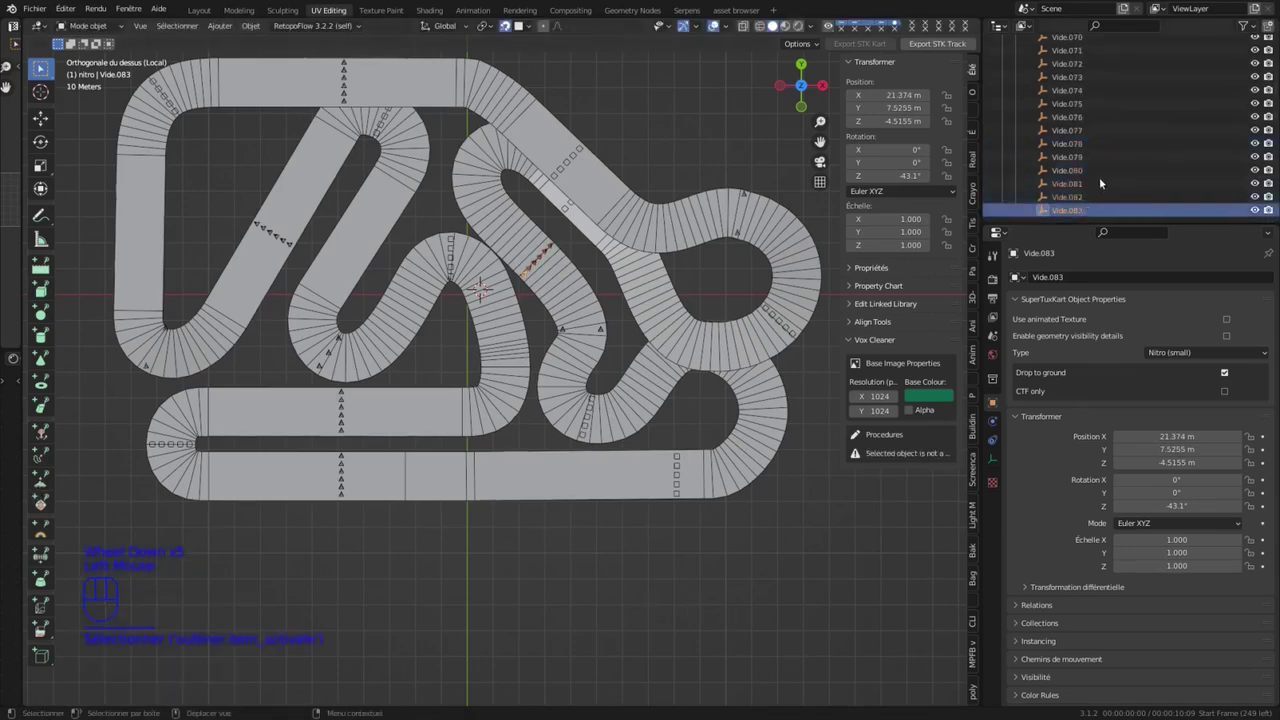
scroll(1101, 181, "up", 3)
left_click(1074, 124, "shift")
left_click(1074, 136, "shift")
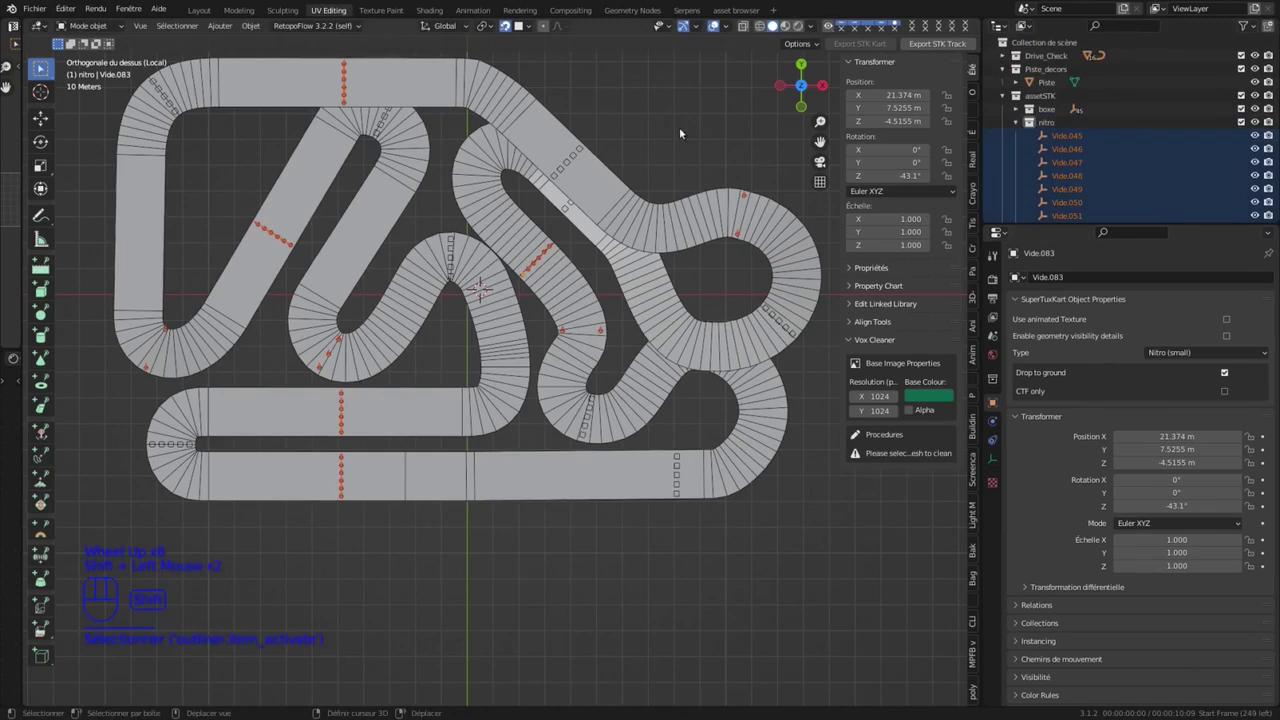
type("gz.5")
key("Return")
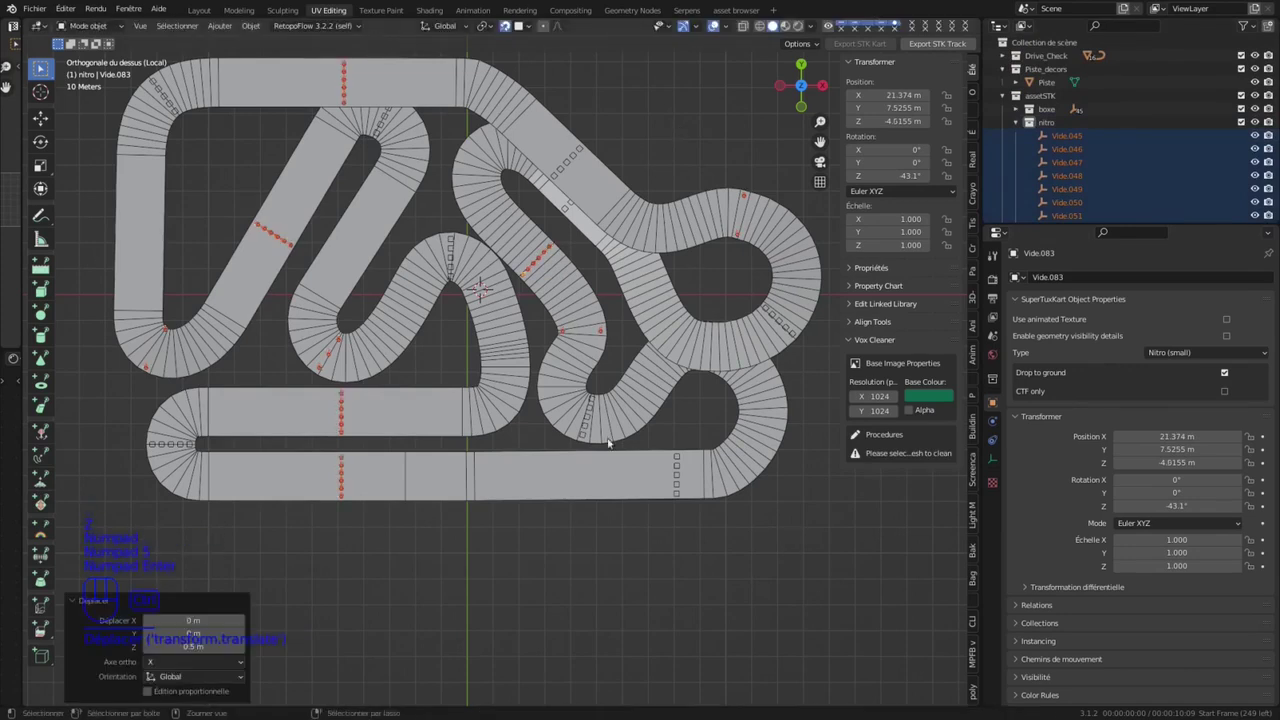
key("ctrl+s")
Step: Create a new collection inside assetSTK and name it Banane
left_click(1016, 122)
left_click(1044, 95)
right_click(1051, 150)
left_click(1058, 178)
double_click(1054, 137)
type("Banane")
key("Return")
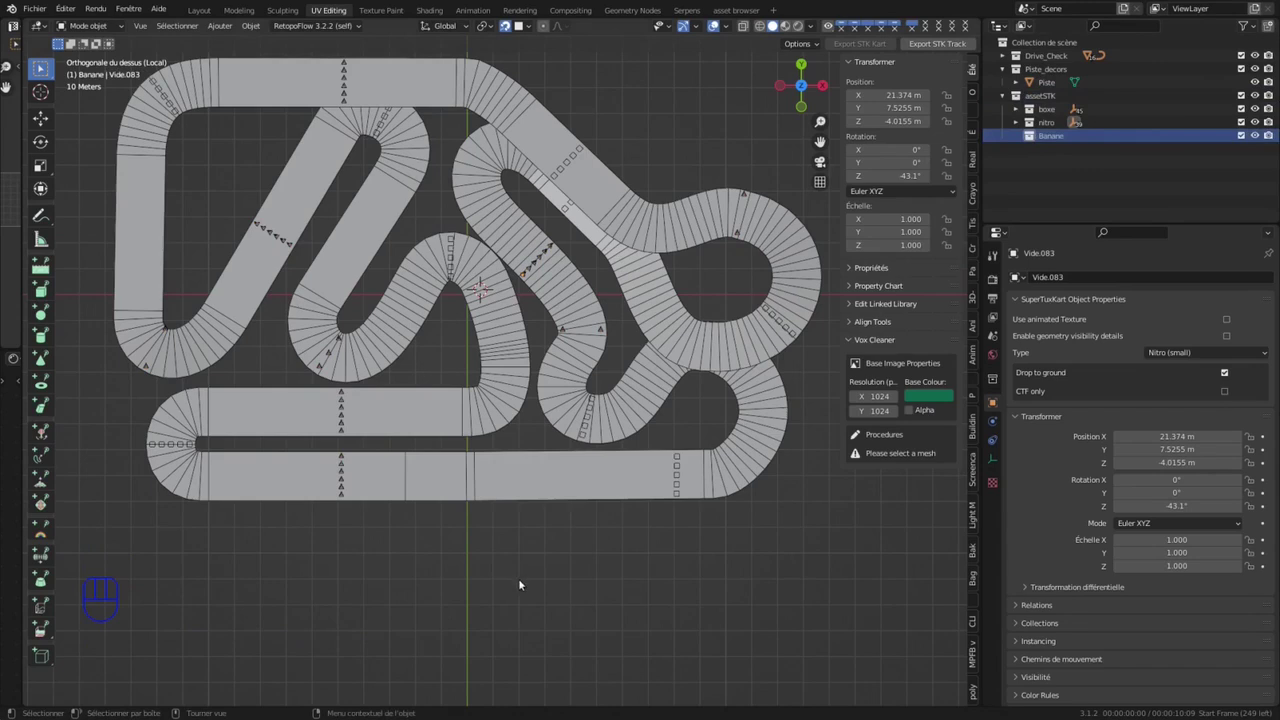
Step: Add an STK banana object and place it on the inner side of the lower-left bend
key("shift+a")
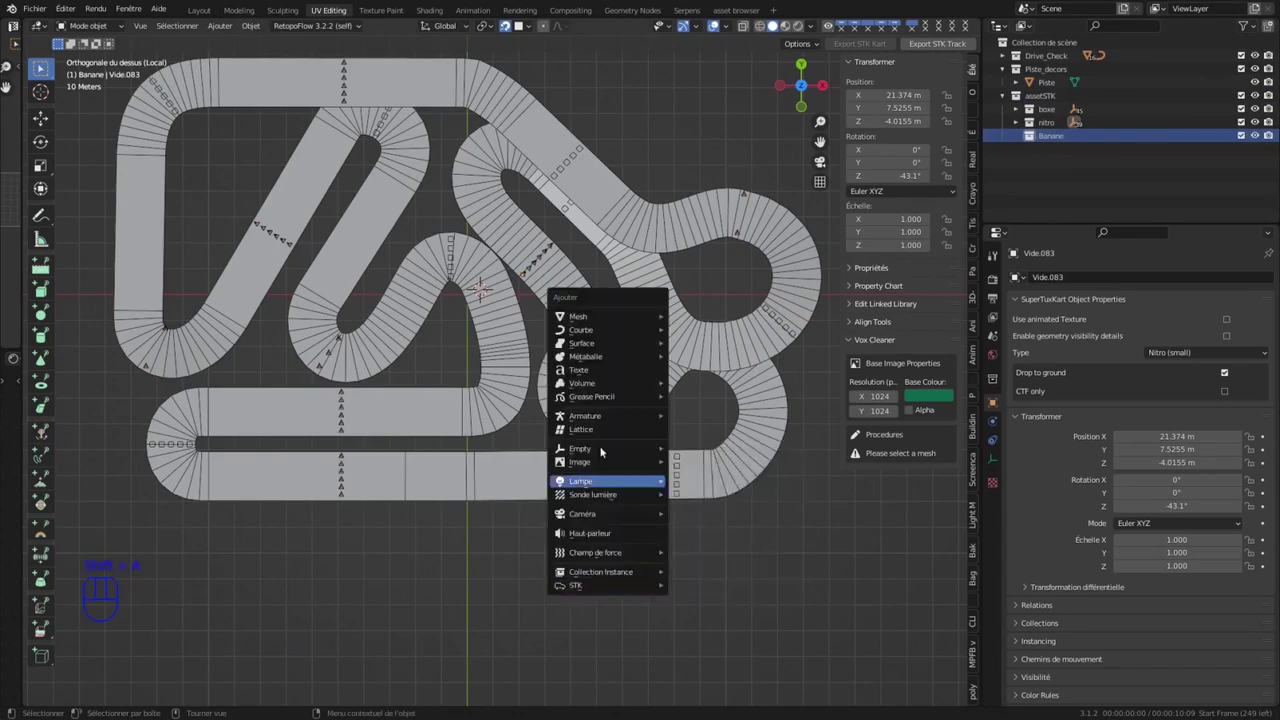
mouse_move(655, 590)
left_click(706, 453)
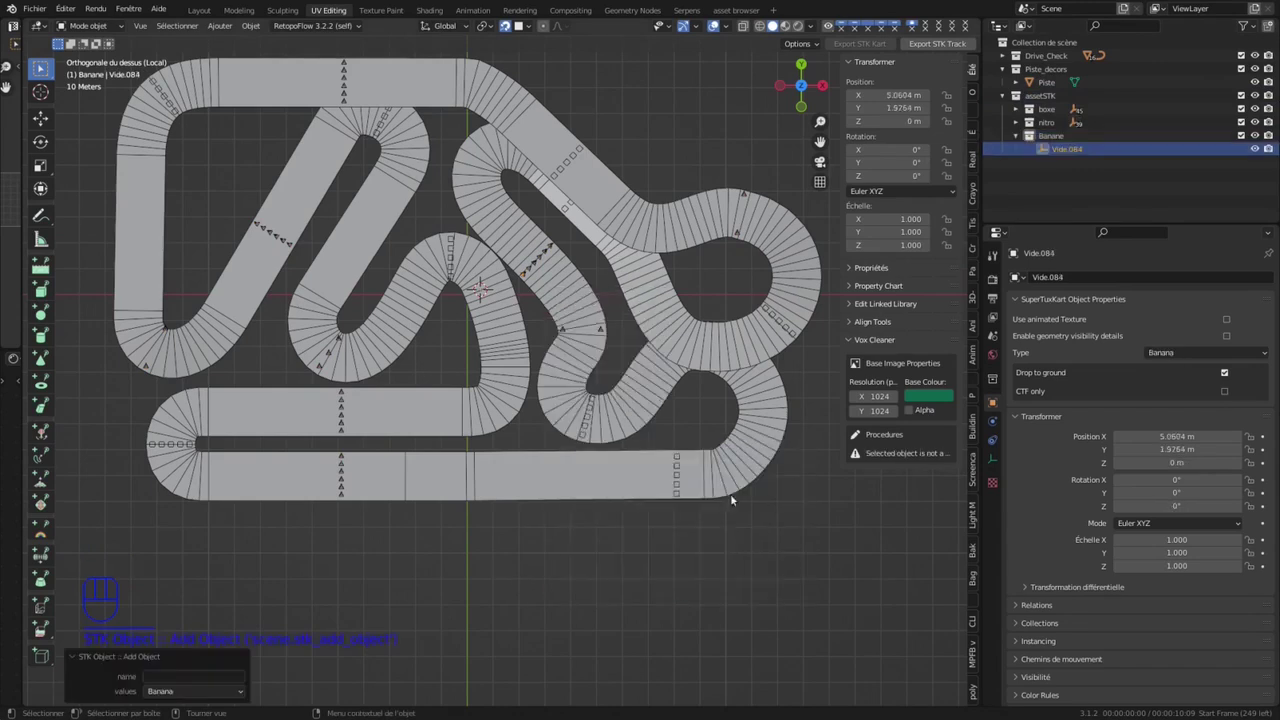
left_click(197, 331)
Step: Duplicate the banana twice across the lower-left bend
key("shift+d")
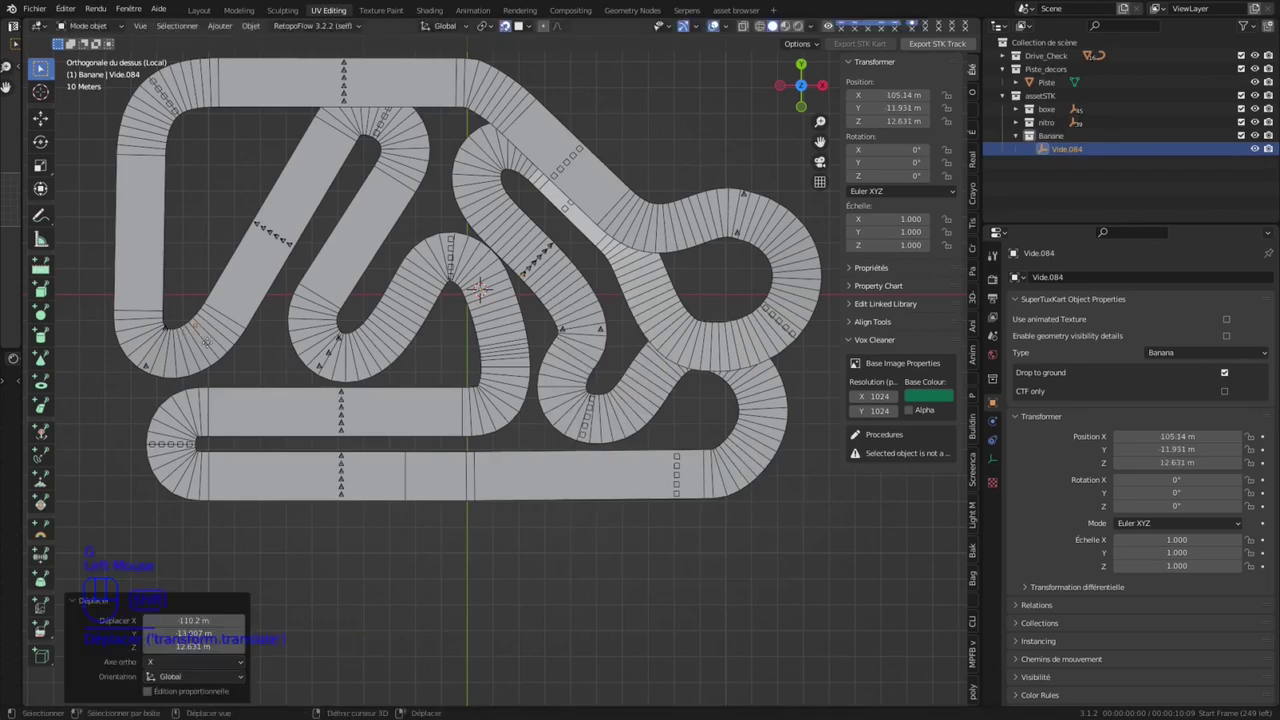
left_click(210, 358)
key("shift+d")
left_click(176, 122)
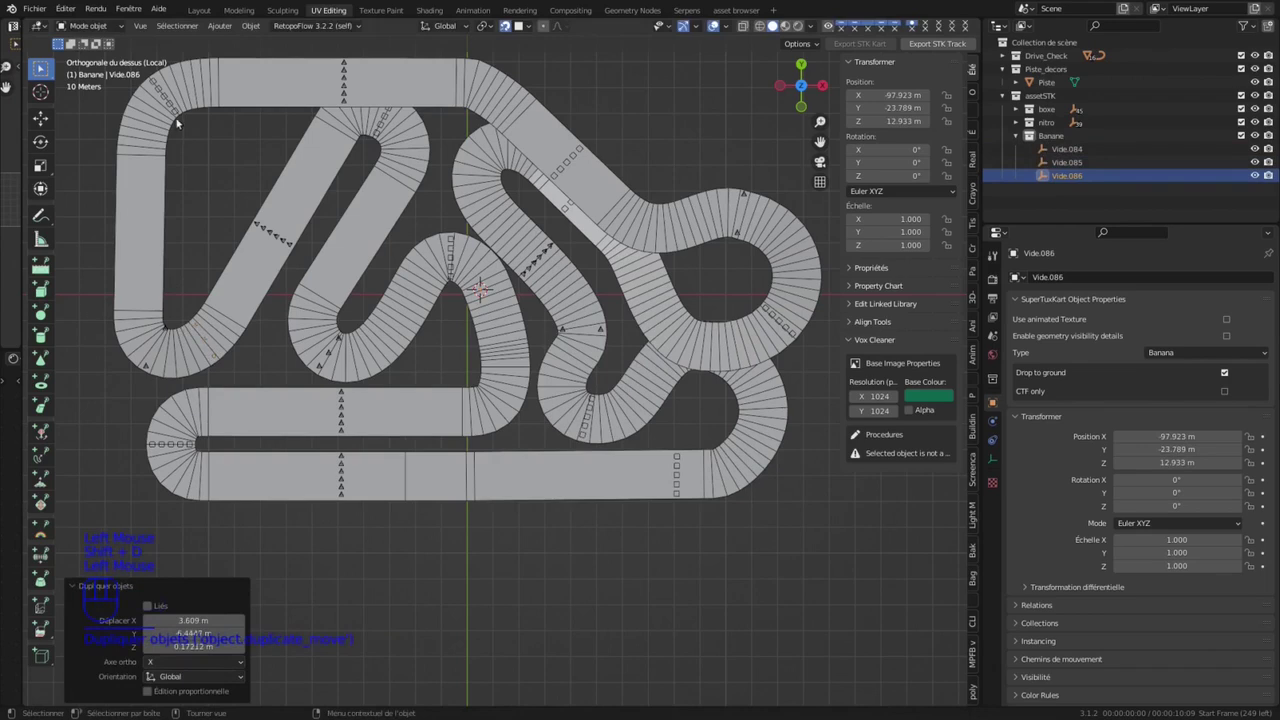
Step: Duplicate two bananas onto the inside of the upper-left bend and two where the top straight turns into the diagonal
key("shift+d")
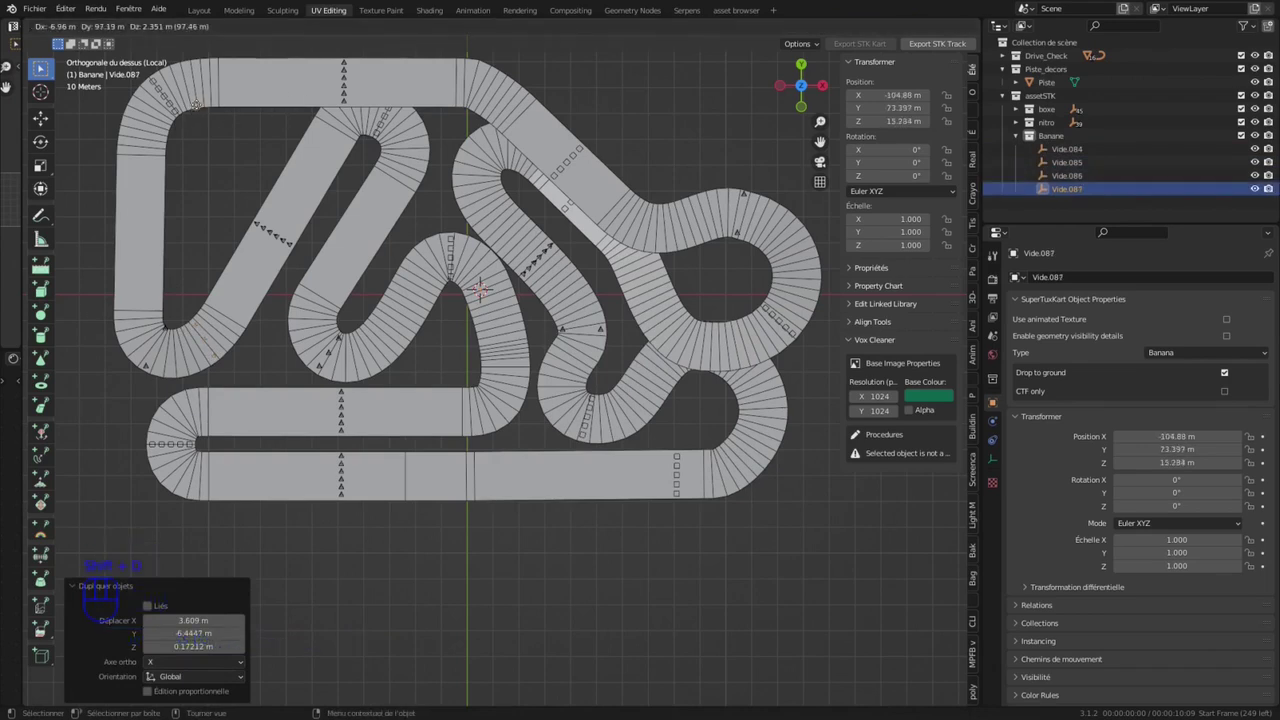
left_click(196, 104)
key("shift+d")
left_click(164, 137)
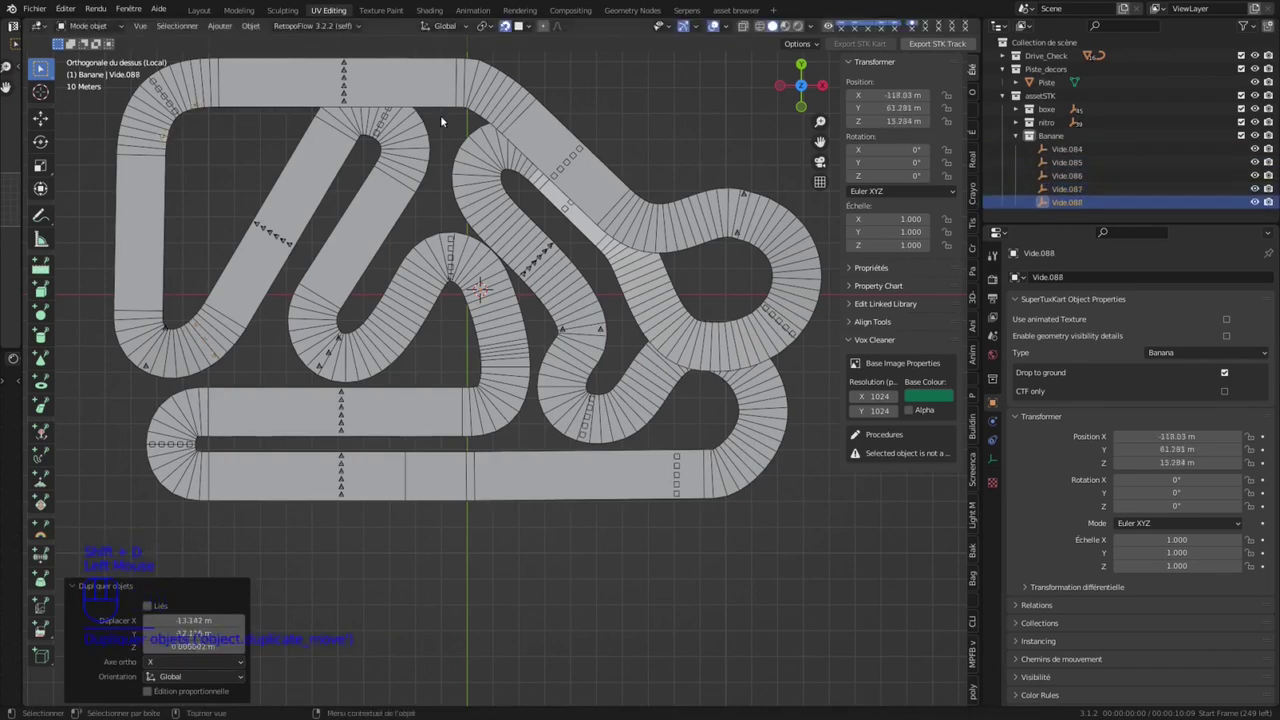
key("shift+d")
left_click(487, 100)
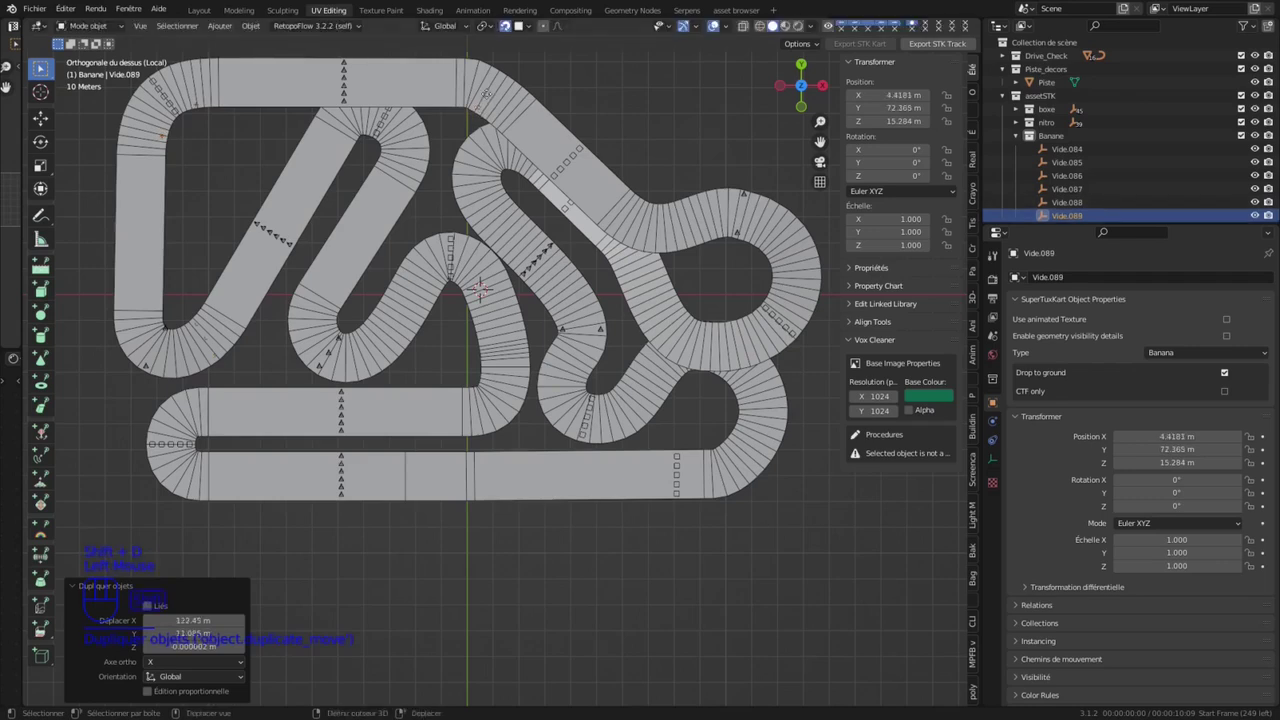
key("shift+d")
left_click(497, 78)
Step: Place further banana duplicates around the large loop on the right of the track
key("shift+d")
left_click(764, 245)
key("shift+d")
left_click(776, 291)
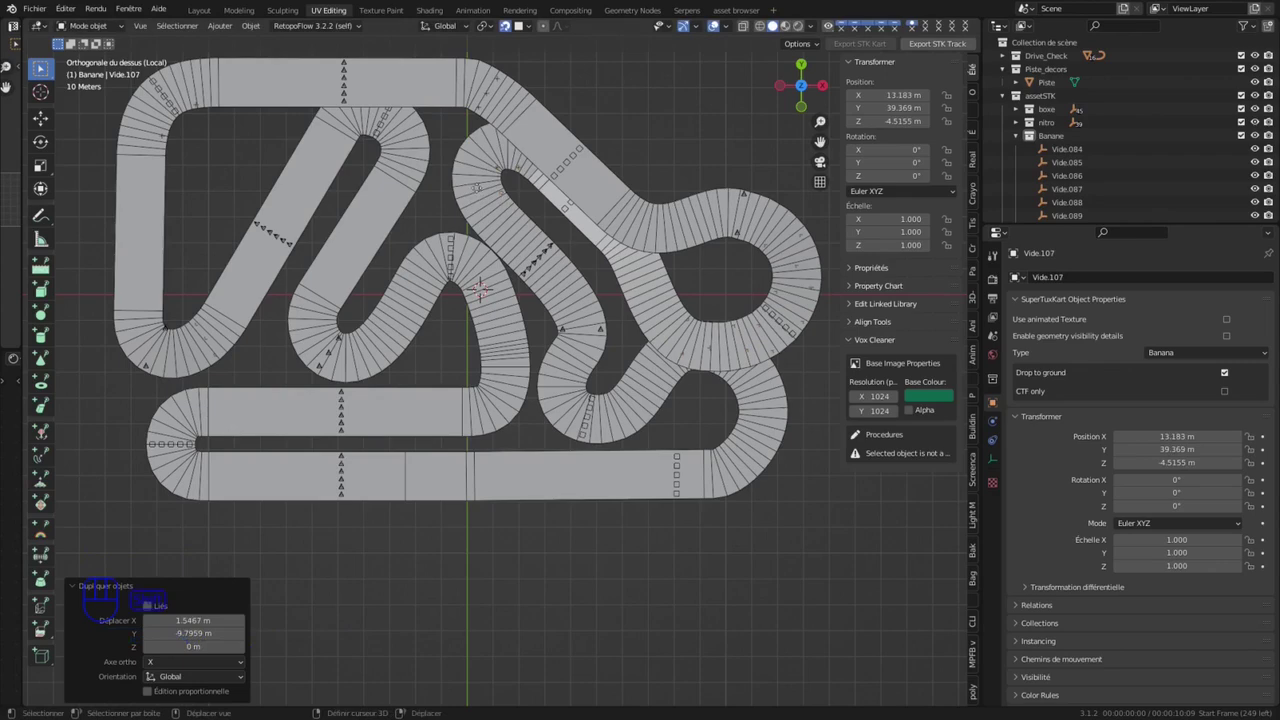
Step: Scatter more banana duplicates around the central hairpin below the upper diagonal road
key("shift+d")
left_click(462, 160, "shift")
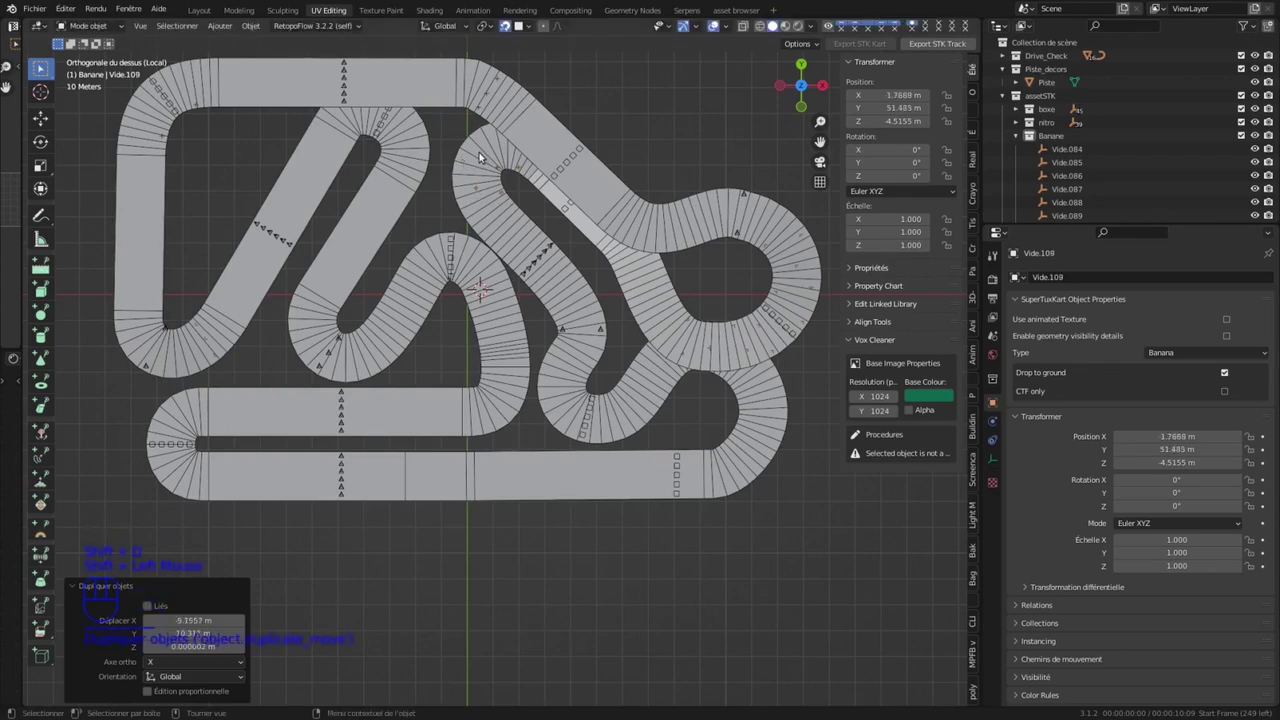
middle_click_drag(515, 141, 420, 129)
key("KP_Decimal")
middle_click_drag(523, 241, 631, 317)
scroll(631, 323, "down", 3)
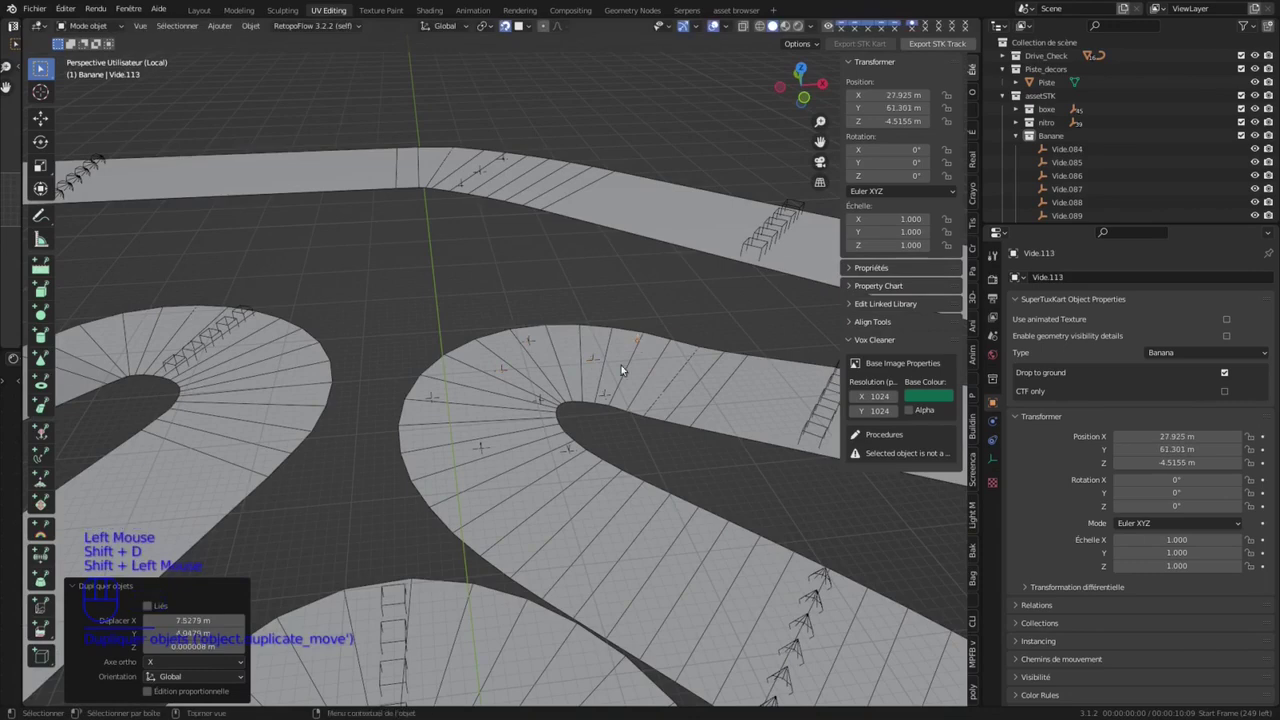
key("shift+d")
left_click(467, 511, "shift")
Step: Spread more banana duplicates around the large lower-right bend and the road joining it
scroll(467, 511, "down", 6)
middle_click_drag(794, 548, 676, 500, "shift")
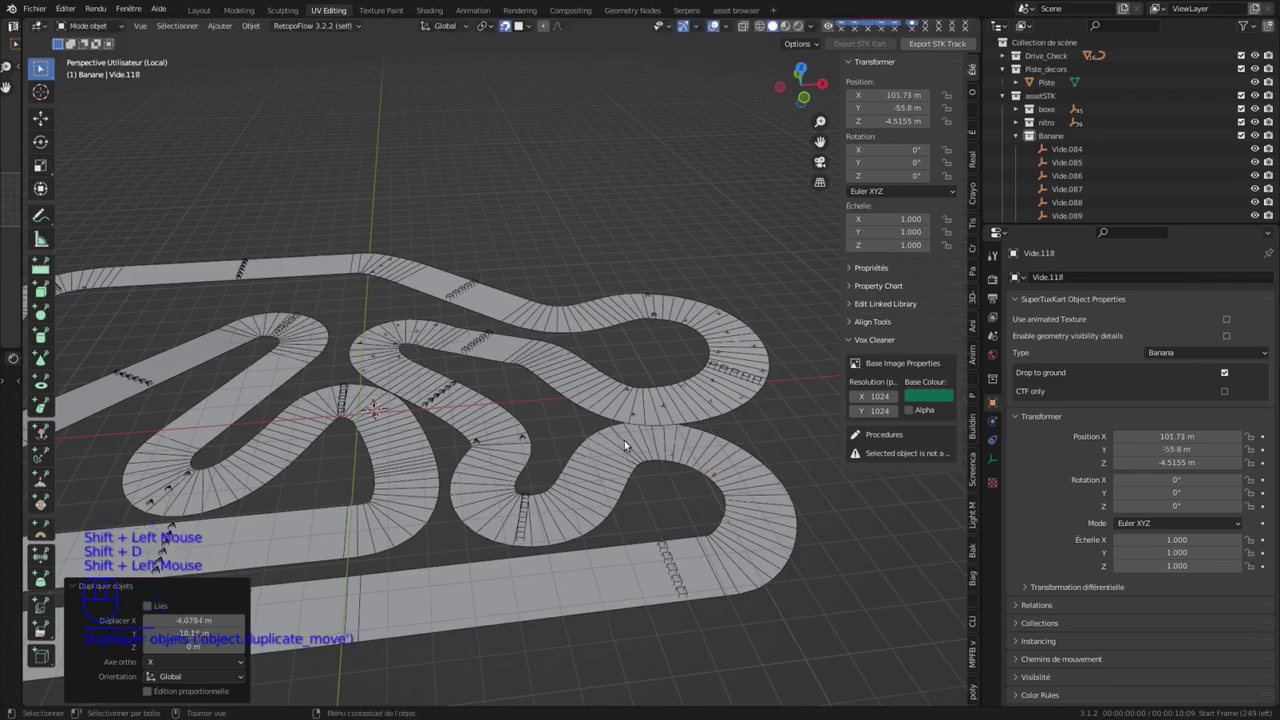
key("shift+d")
left_click(711, 457, "shift")
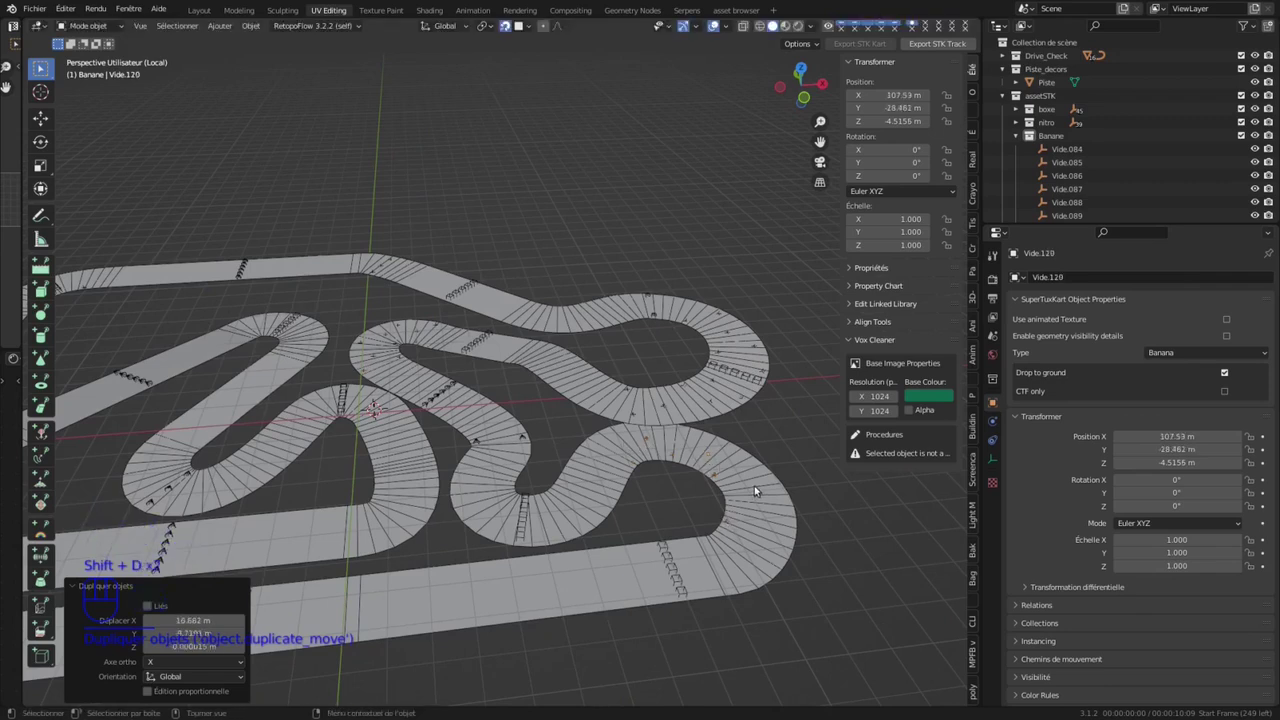
key("shift+d")
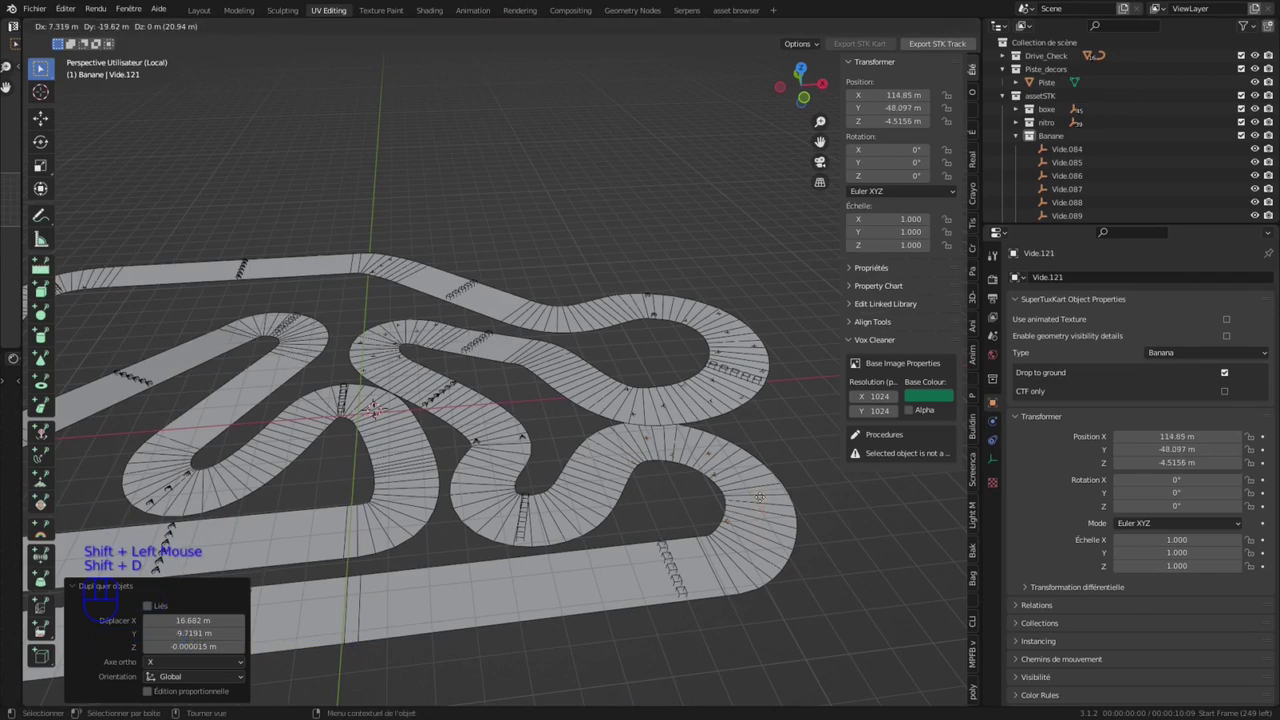
left_click(786, 531)
key("shift+d")
left_click(788, 512, "shift")
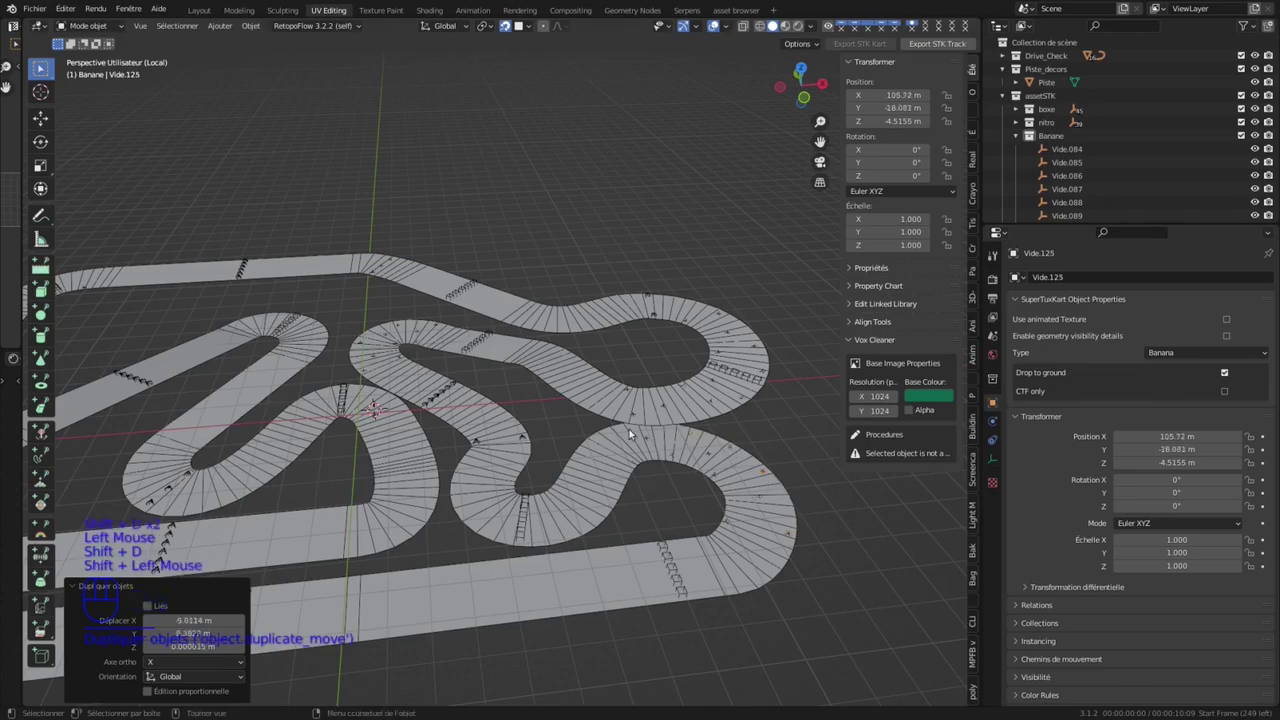
key("shift+d")
left_click(549, 433, "shift")
Step: Select every banana in the Banane collection and raise them 0.5 m along Z
scroll(526, 497, "down", 2)
left_click(802, 68)
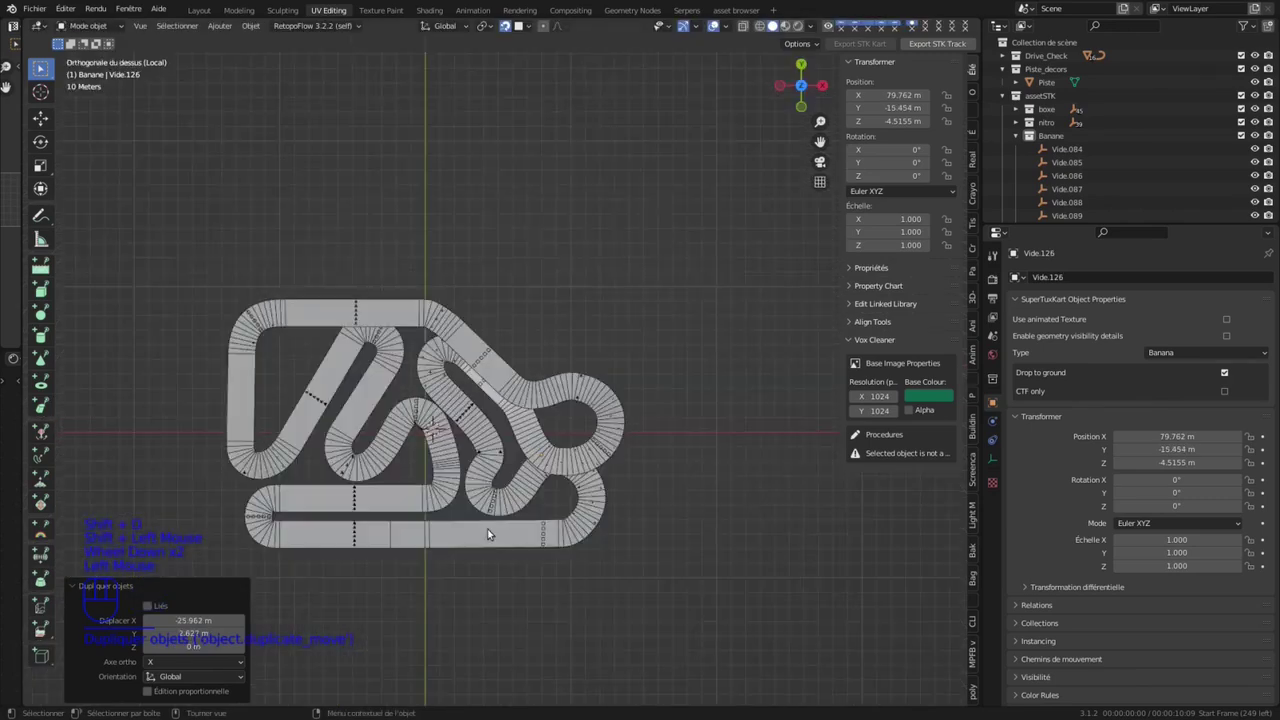
scroll(464, 394, "up", 3)
middle_click_drag(462, 393, 612, 406, "shift")
scroll(612, 406, "up", 2)
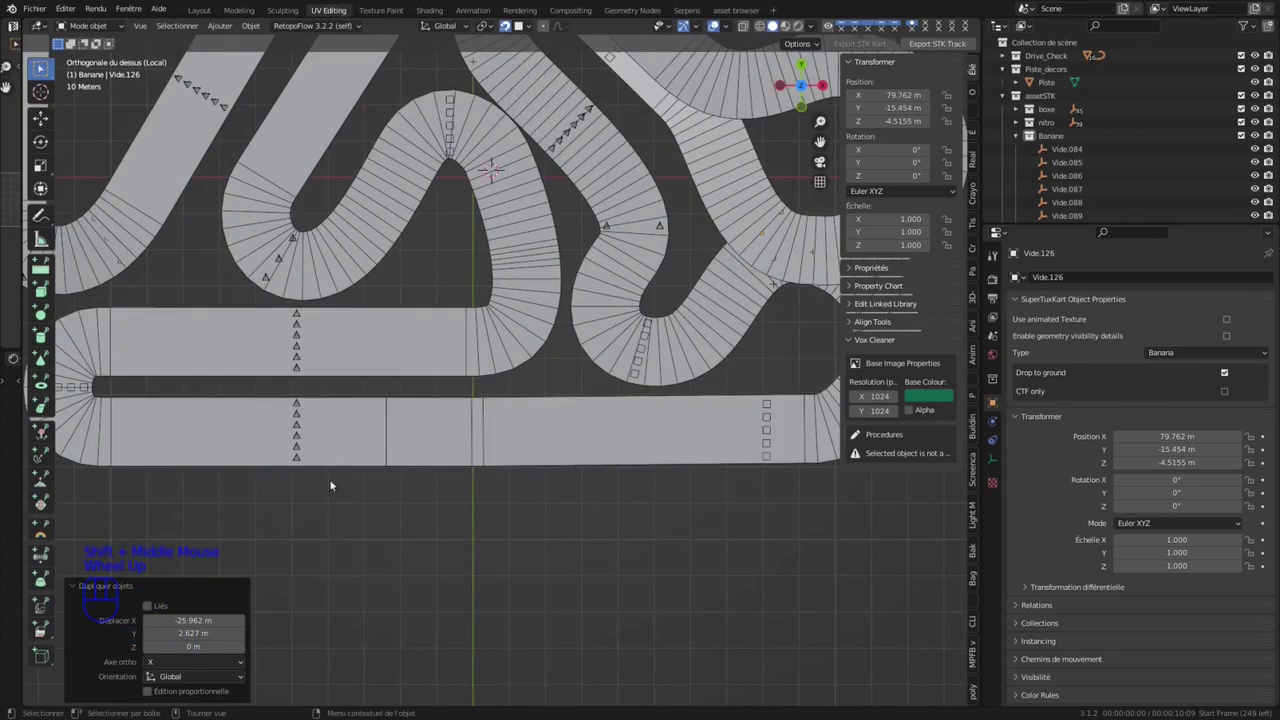
left_click(1065, 149)
scroll(1065, 150, "down", 11)
left_click(1064, 210, "shift")
type("gz0.5")
key("Return")
Step: Collapse the Banane collection, leave local view to show the whole scene, and save the file
scroll(654, 590, "down", 2)
middle_click_drag(654, 590, 665, 541)
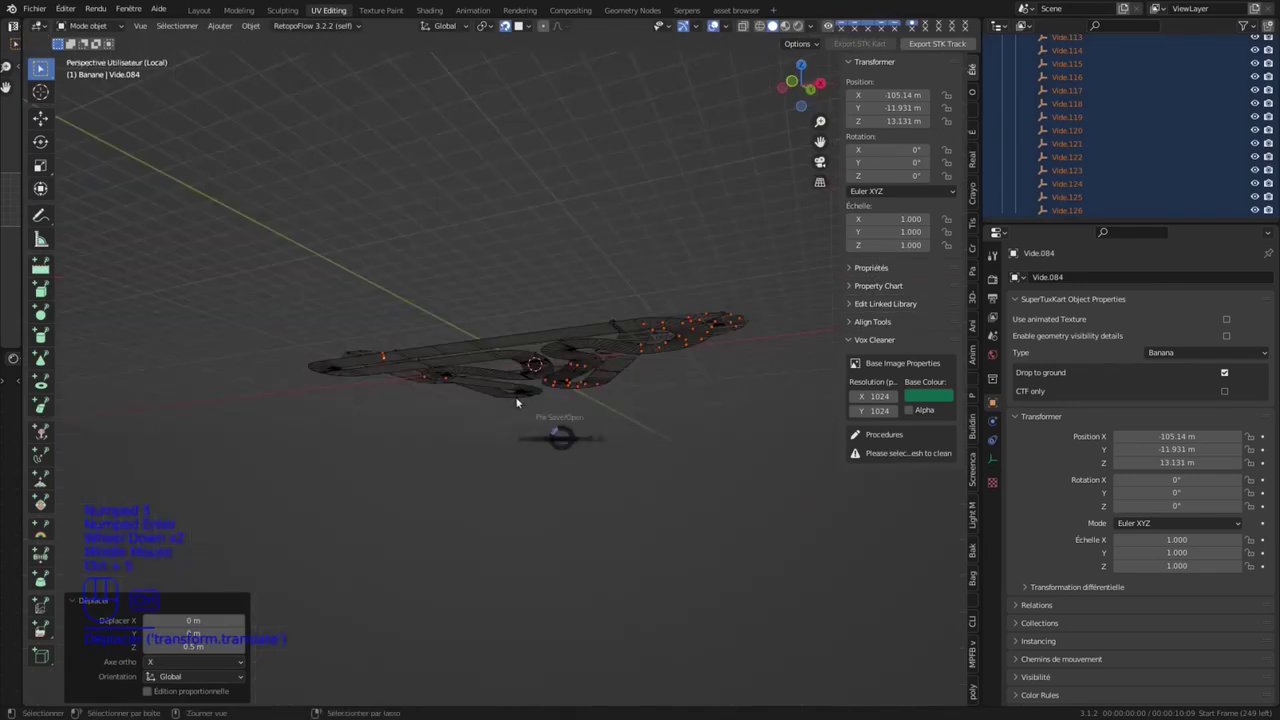
middle_click_drag(517, 402, 555, 500)
scroll(1068, 154, "up", 11)
left_click(1017, 136)
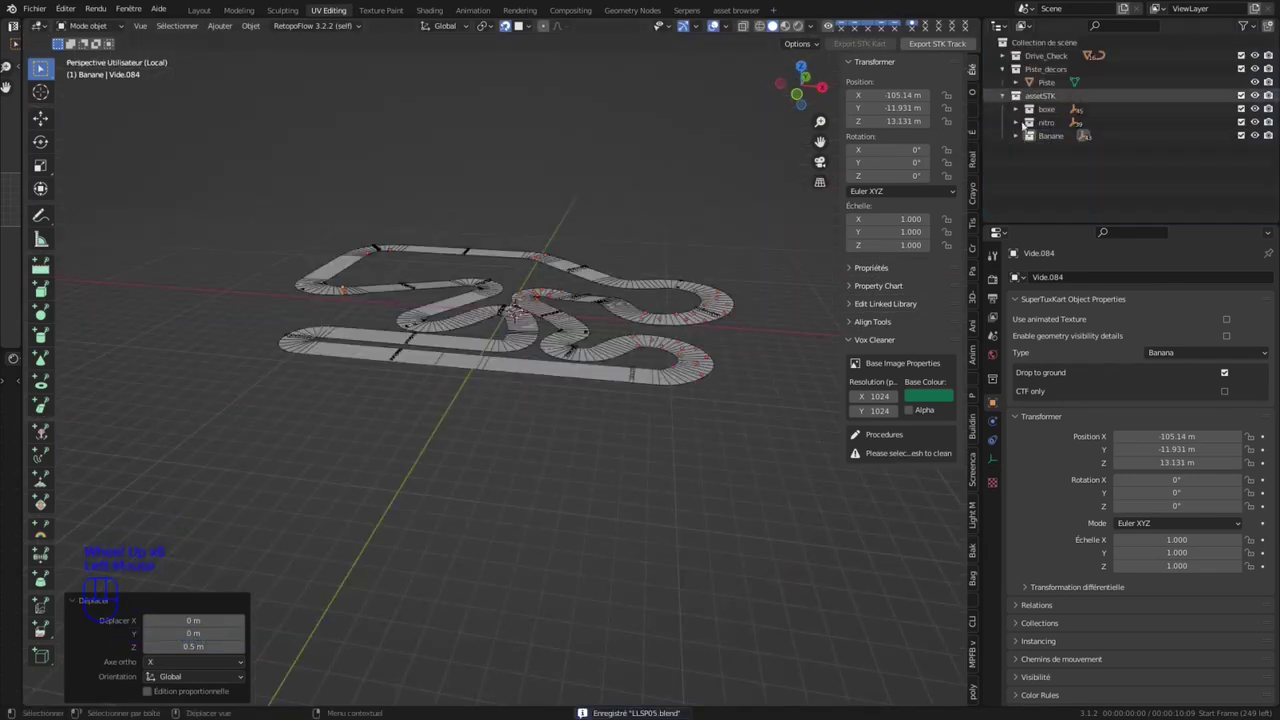
key("KP_Divide")
key("ctrl+s")
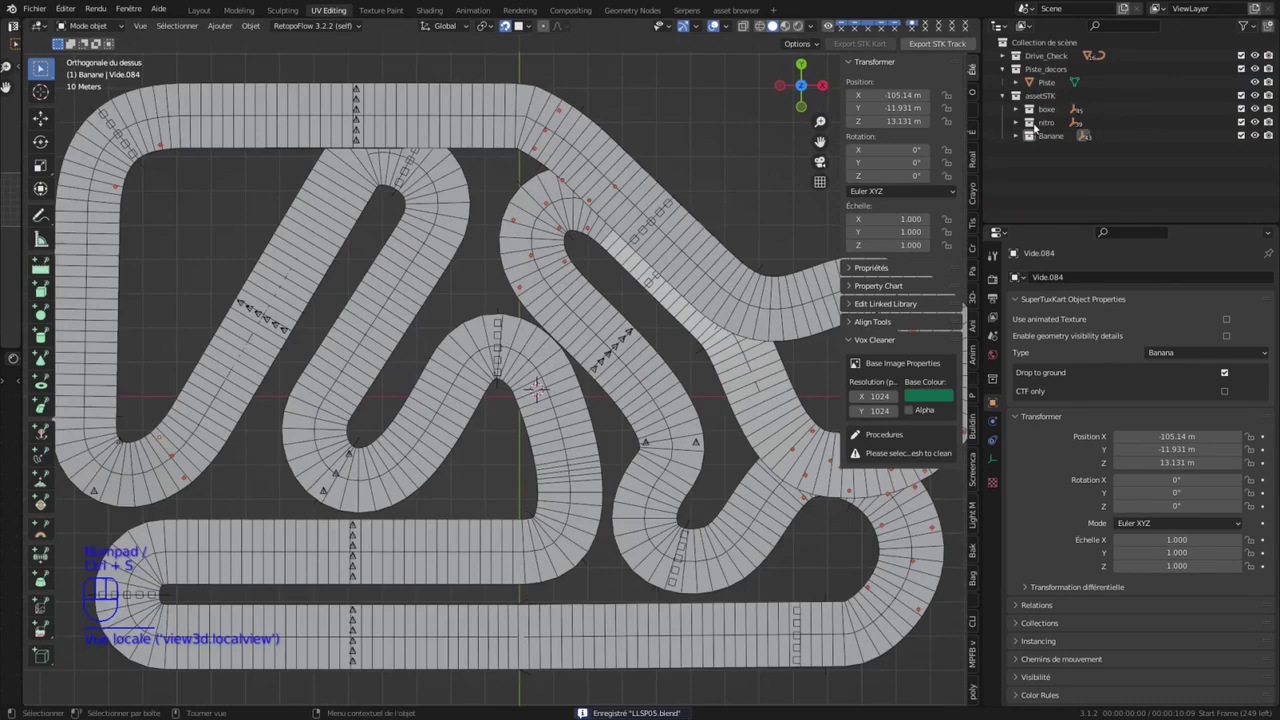
Step: Hide the viewport sidebar and switch to SuperTuxKart to test the LLSP05 track
middle_click_drag(636, 478, 582, 537)
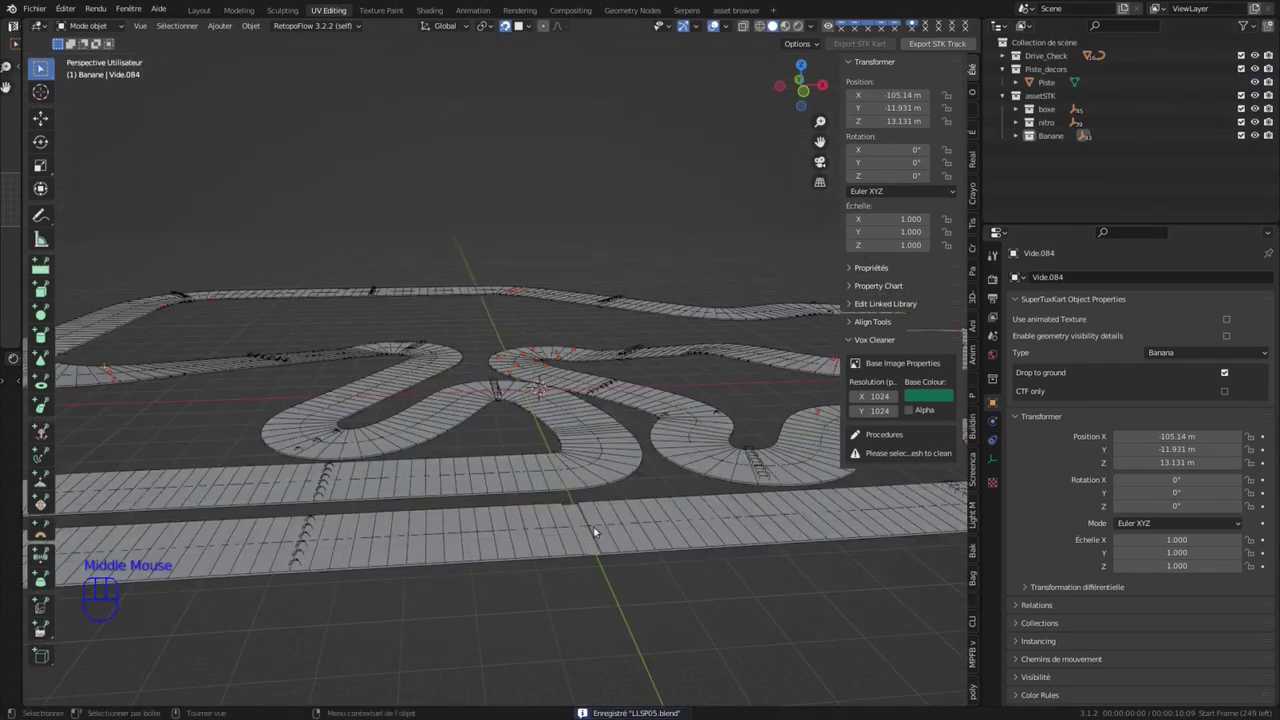
scroll(582, 537, "down", 2)
key("n")
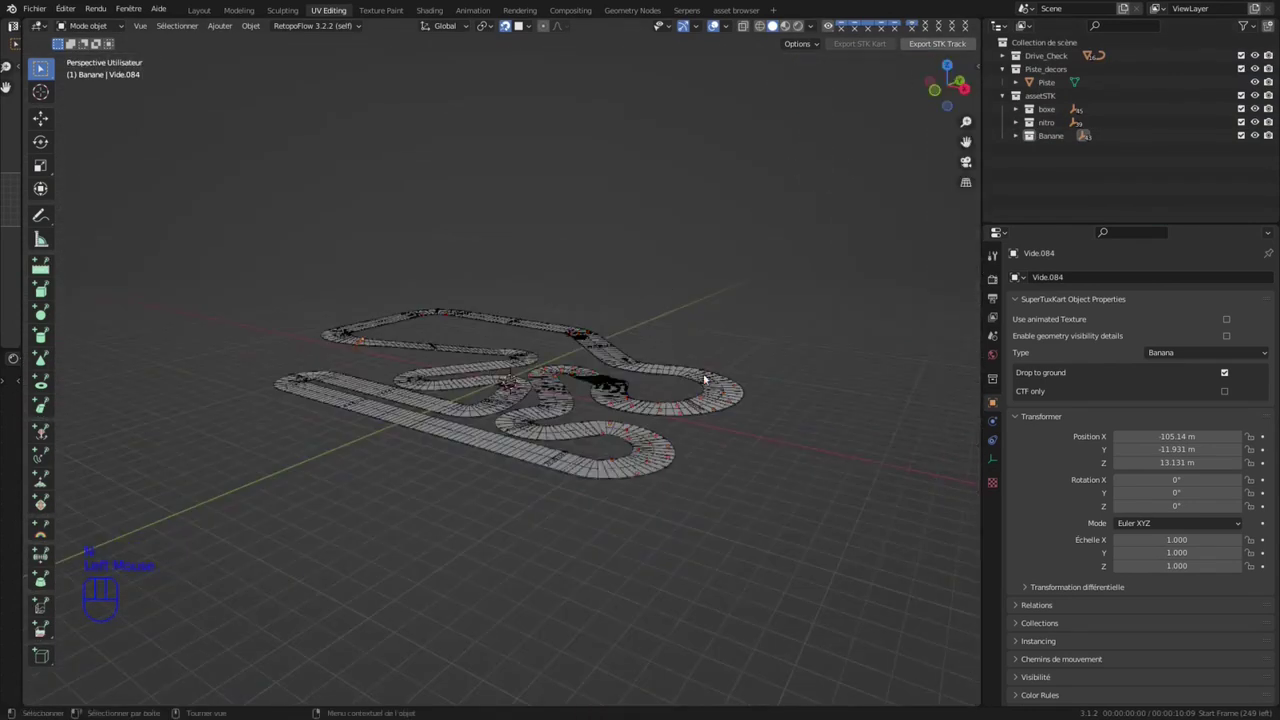
left_click(548, 712)
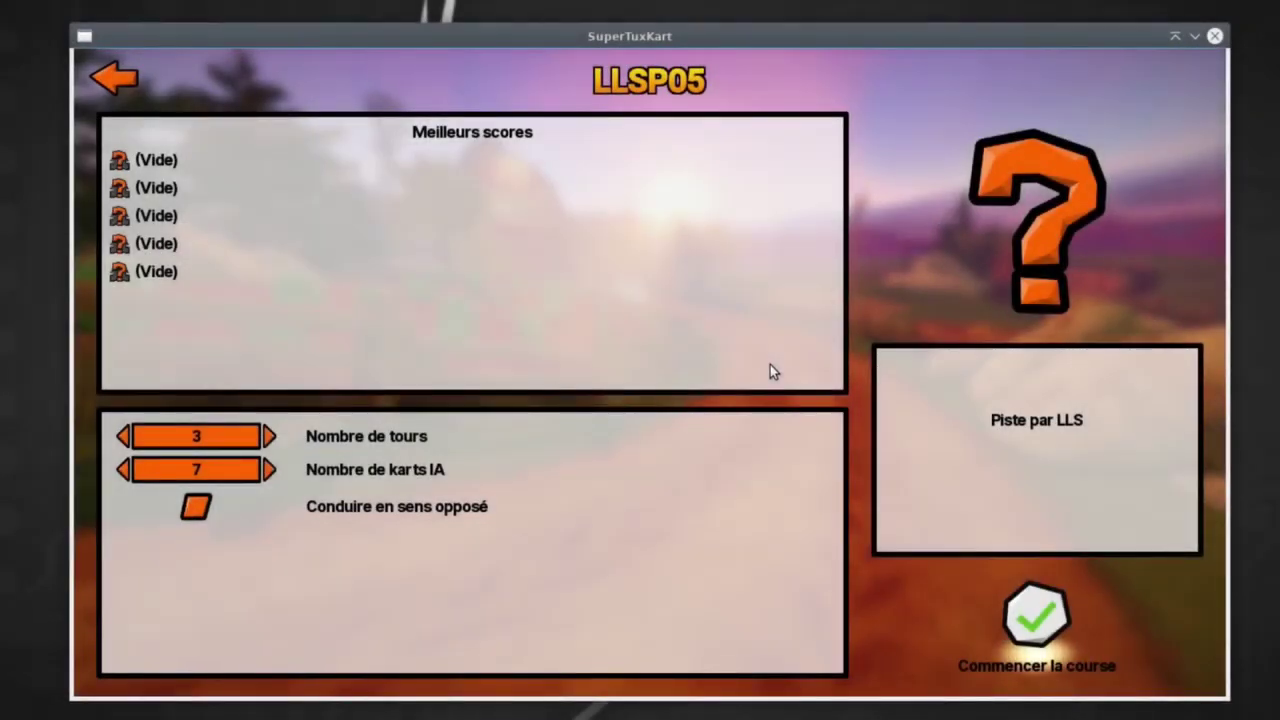
Step: Start the LLSP05 race with 3 laps and 7 AI karts, and drive through the first gift boxes and hairpin
left_click(1051, 619)
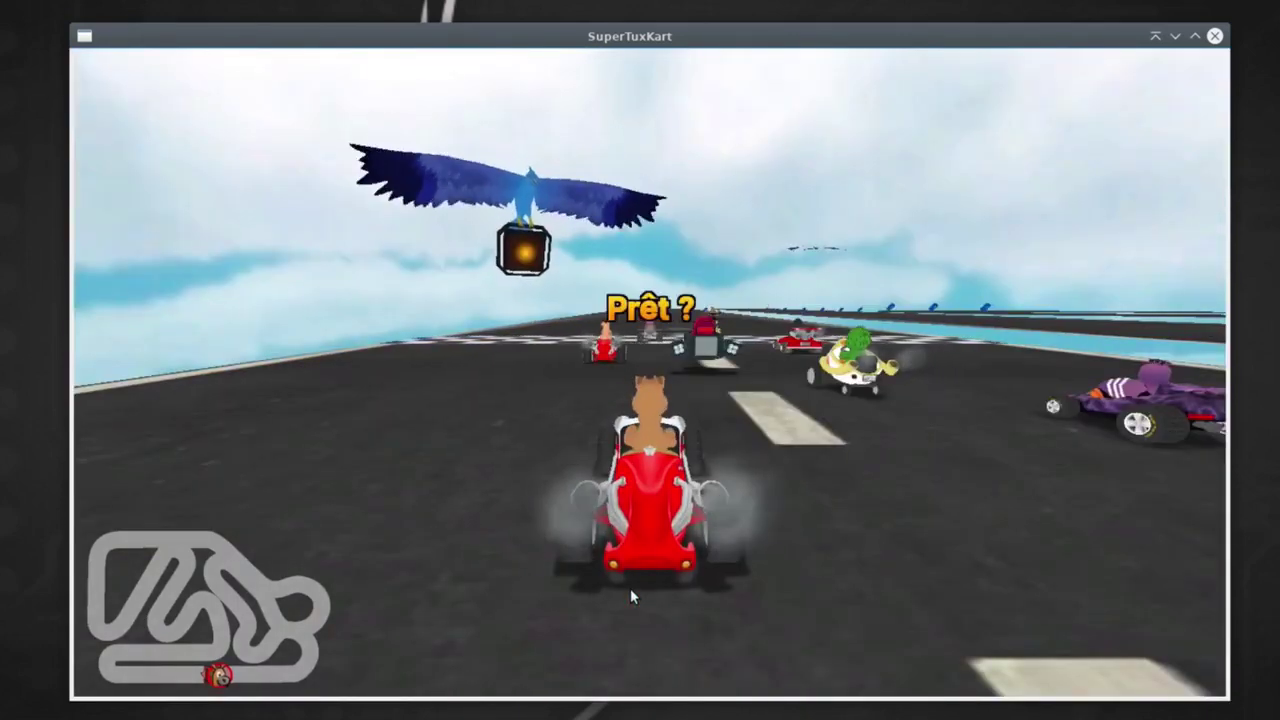
key("Up")
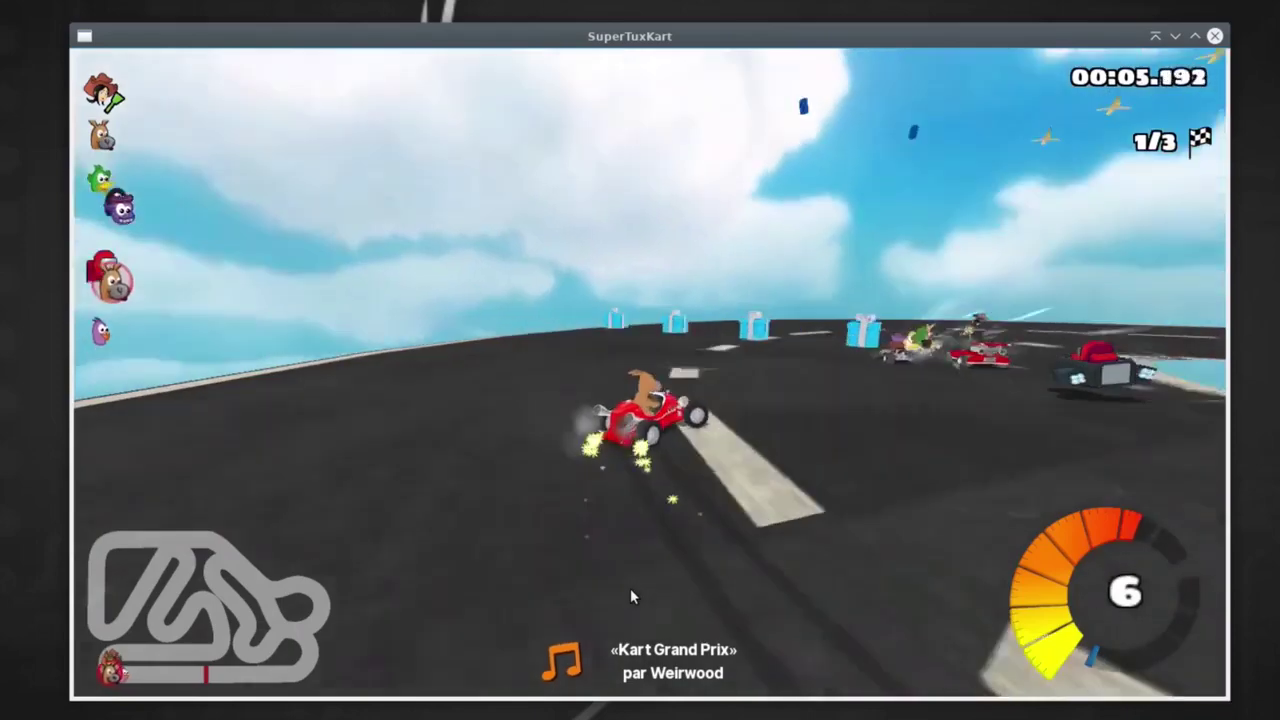
key("space")
key("space")
key("space")
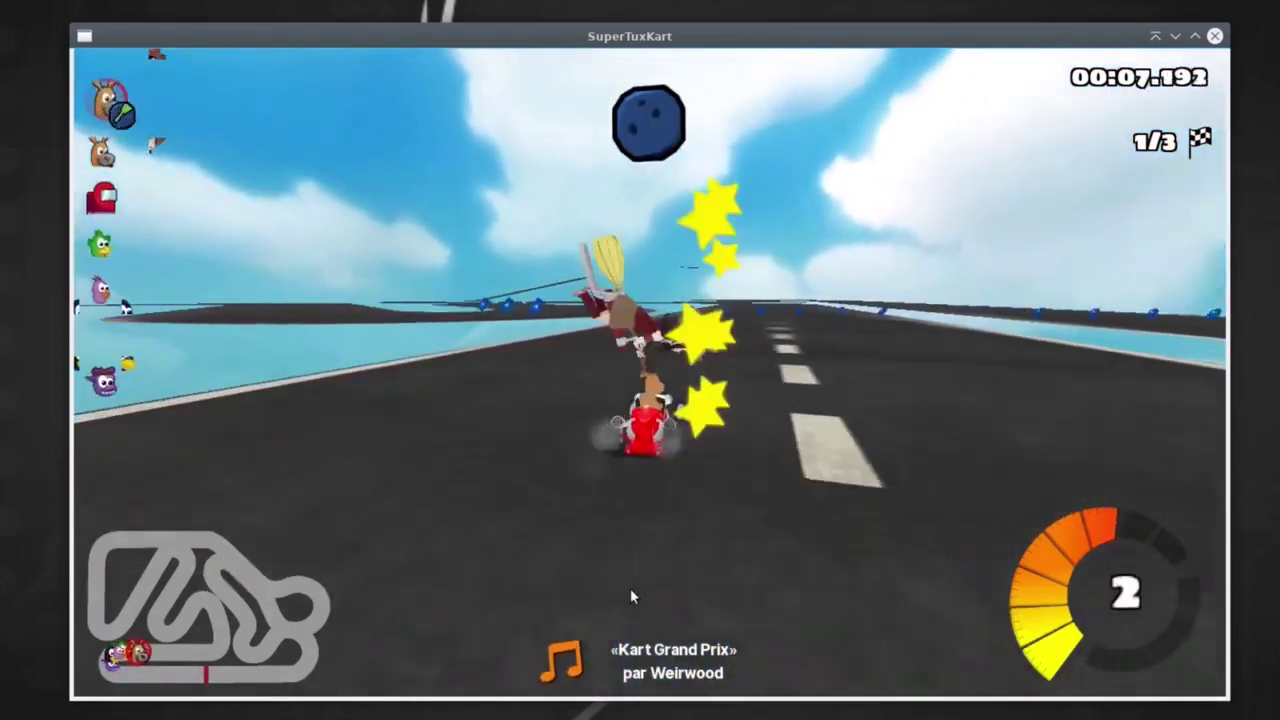
key("v")
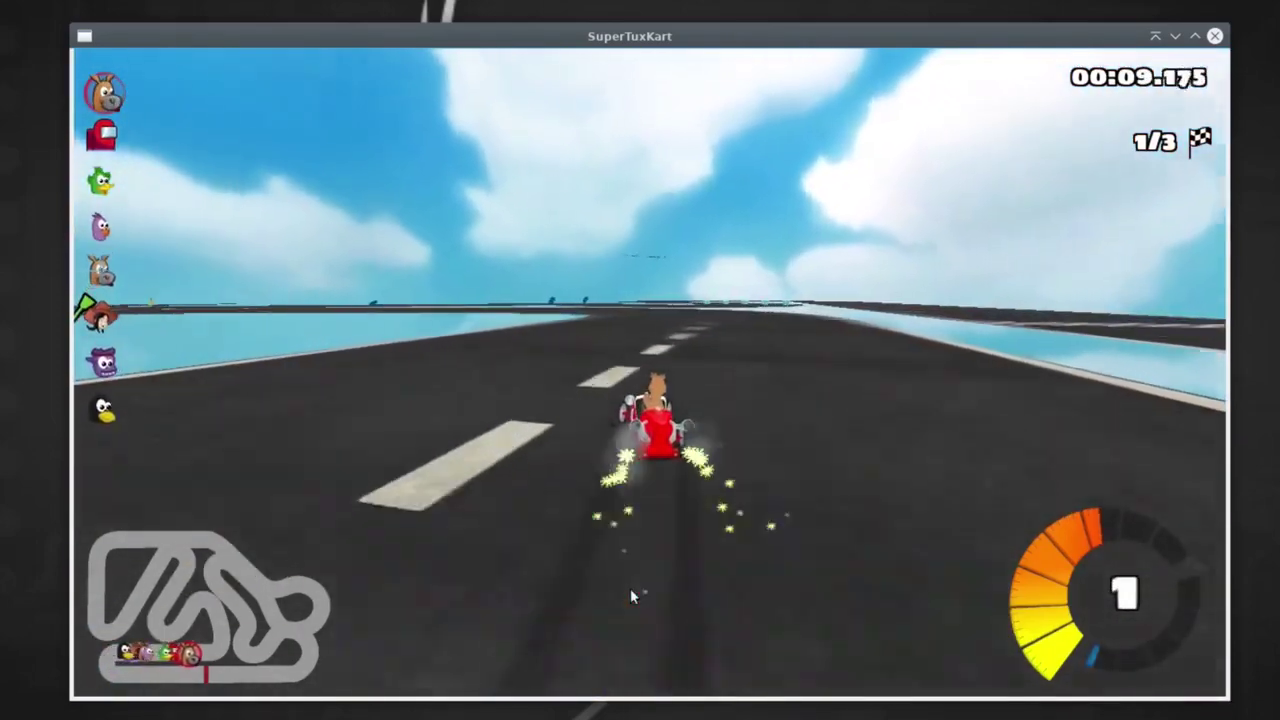
key("Left")
key("v")
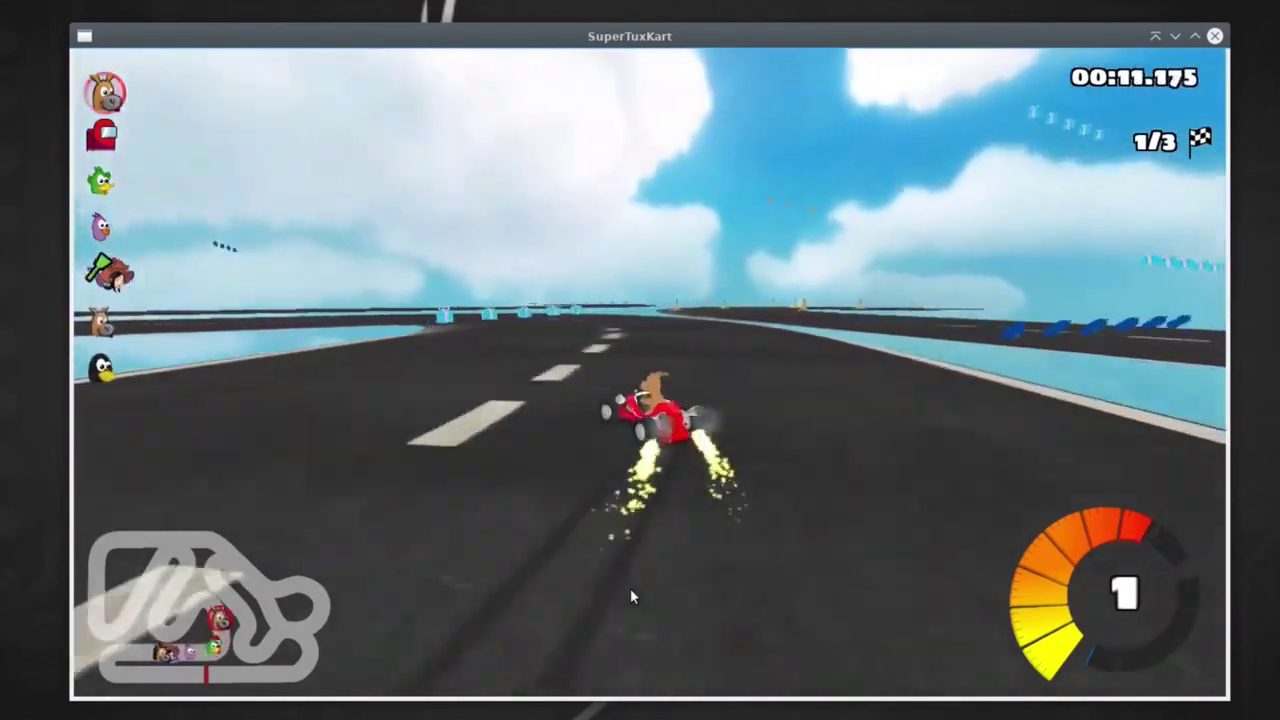
Step: Test the winding middle section of the first lap, driving through nitro and gift boxes and using a nitro boost
key("n")
key("space")
key("Right")
key("v")
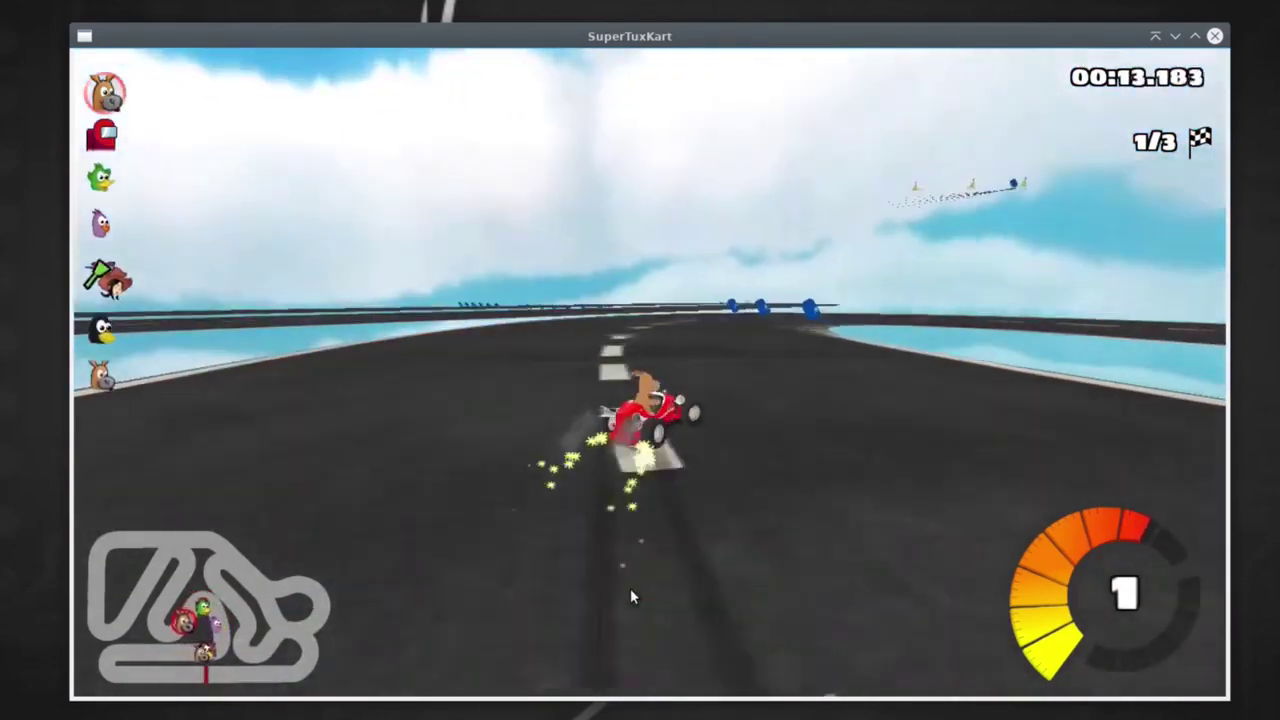
key("n")
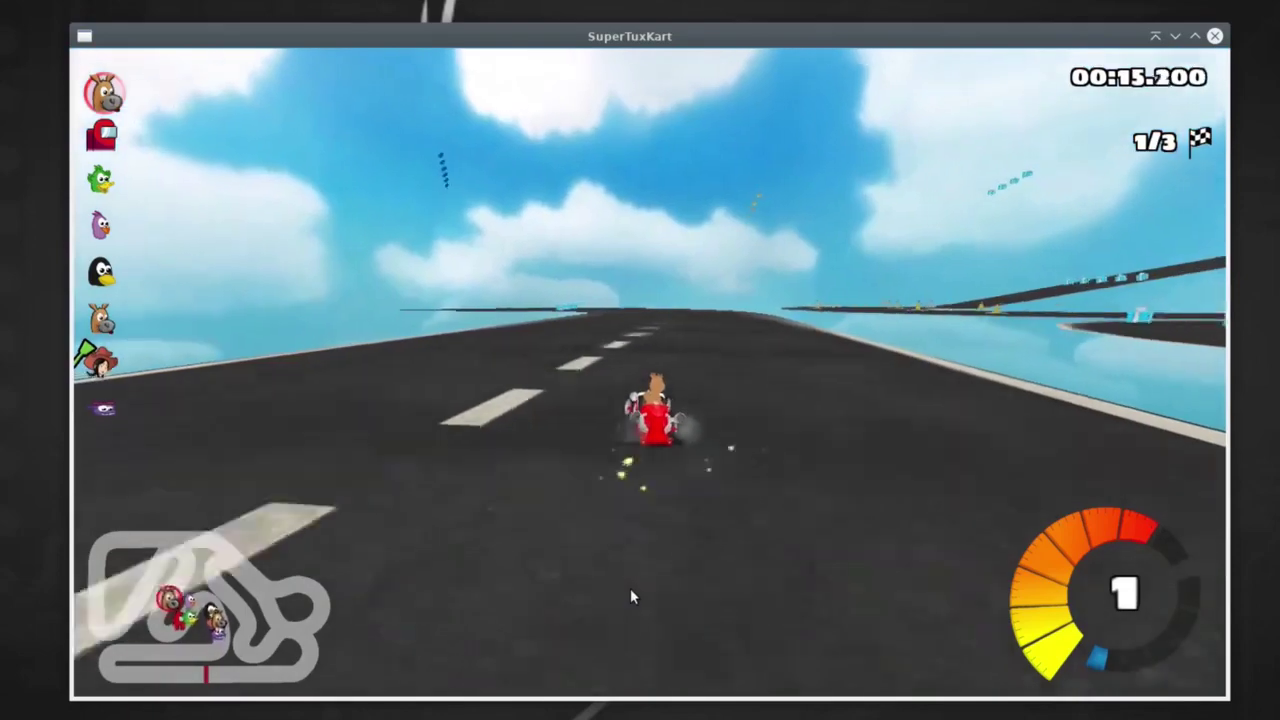
key("n")
key("Left")
key("v")
key("n")
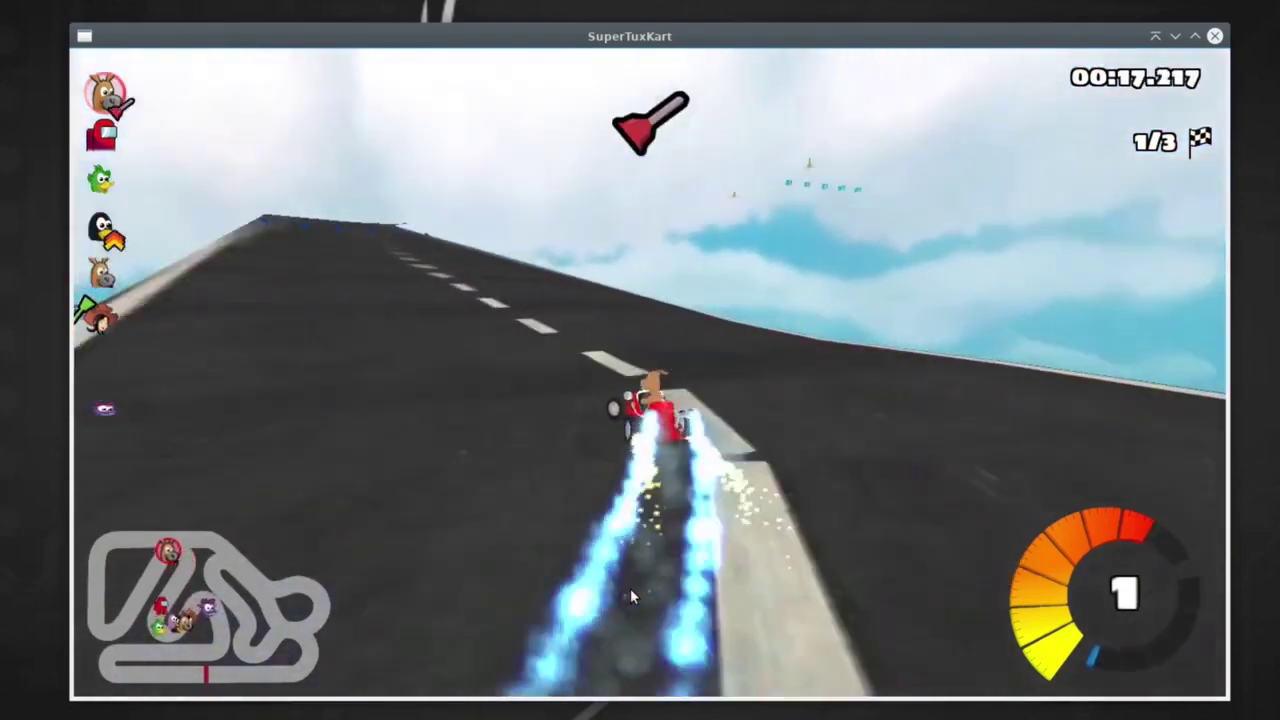
Step: Drive the banana-lined straight and drift around the outer bend of the first lap with a nitro boost
key("Left")
key("v")
key("Right")
key("Right")
key("Left")
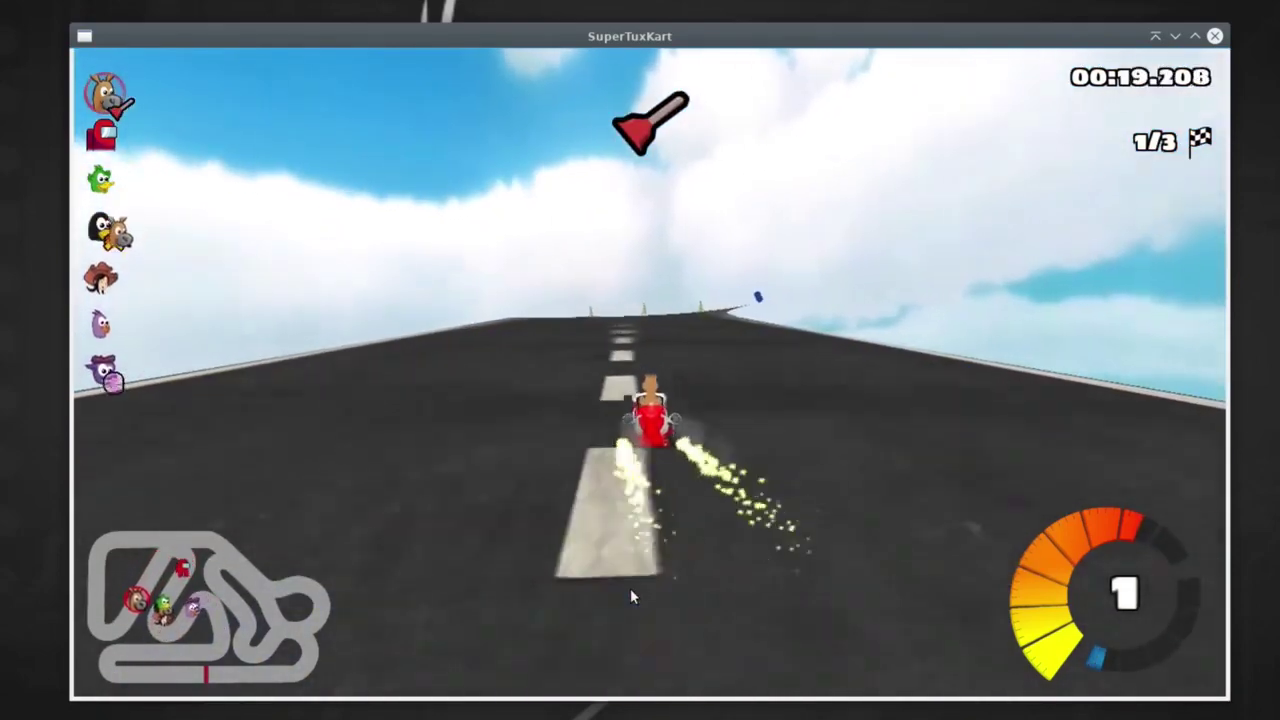
key("Right")
key("v")
key("n")
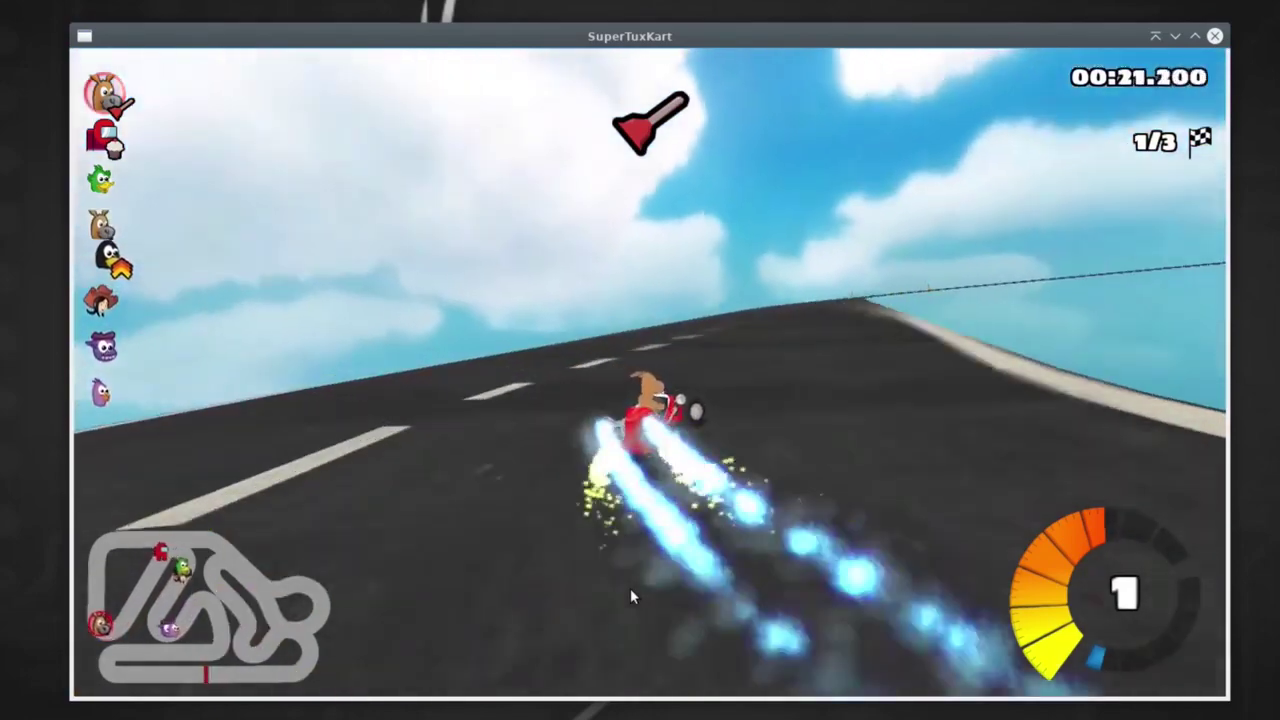
key("Left")
key("v")
key("Right")
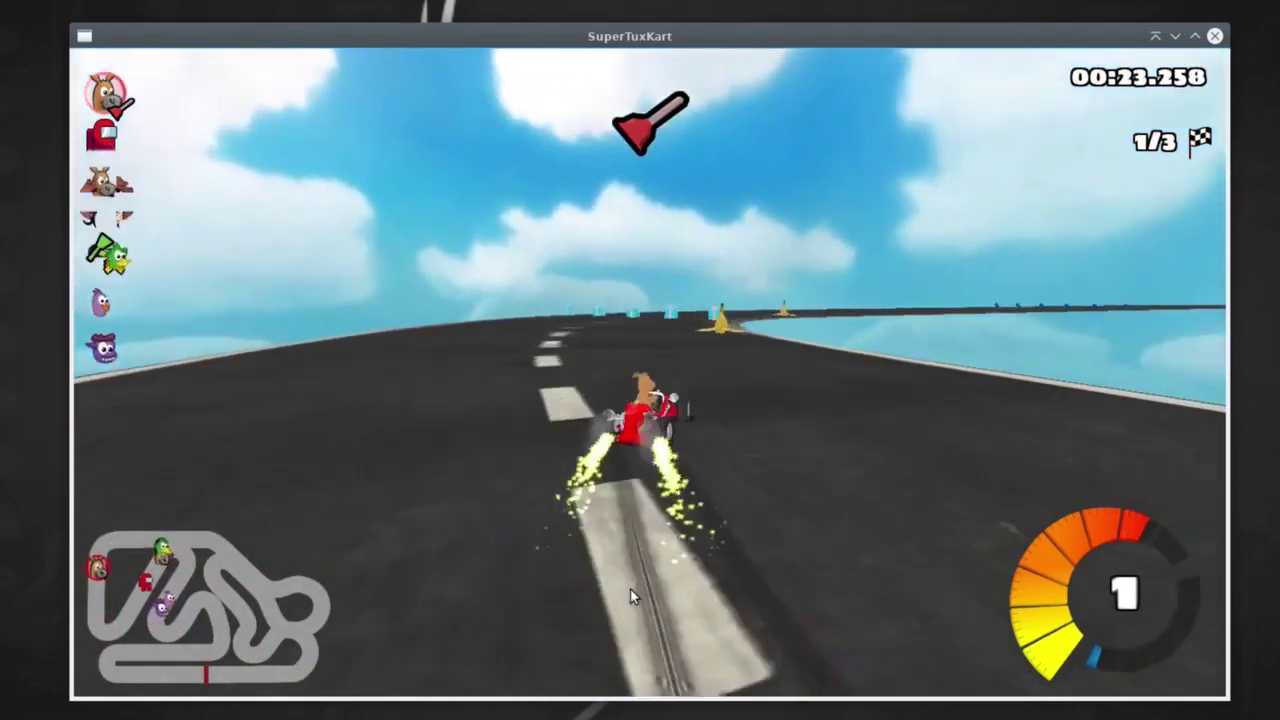
Step: Drive through the gift boxes after the outer bend and along the far straight, steering past its nitro and bananas
key("n")
key("Left")
key("v")
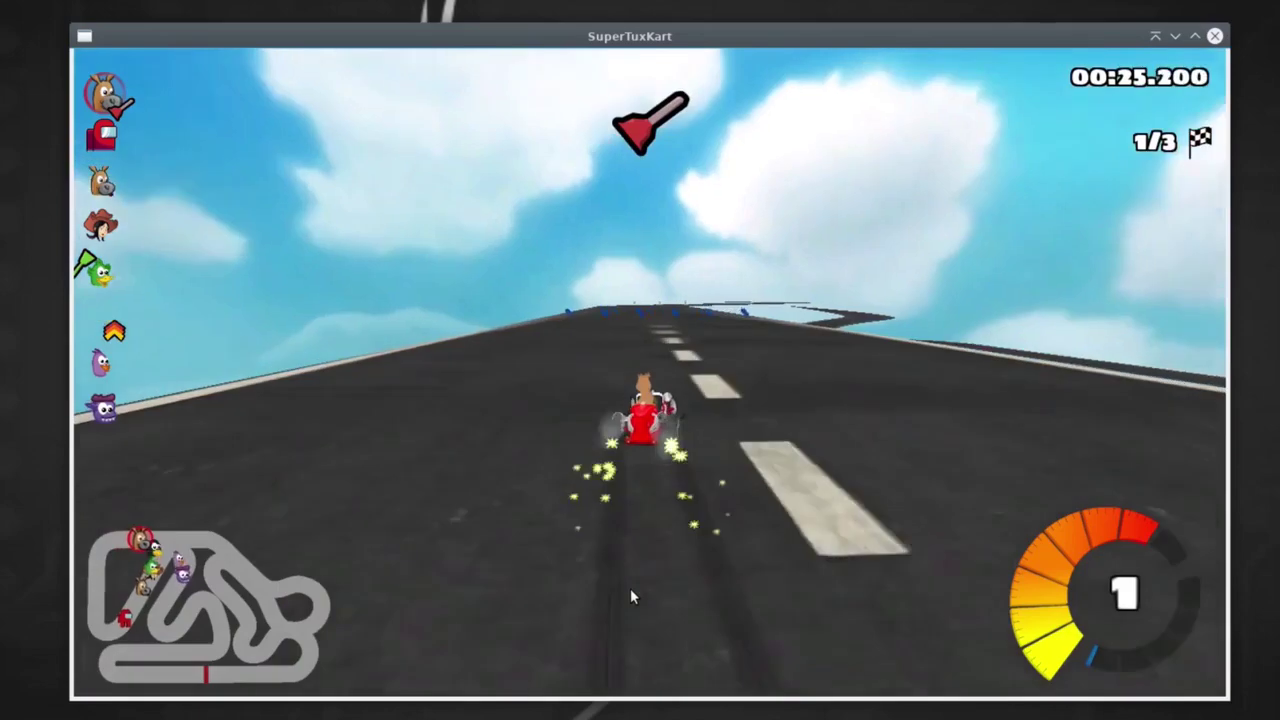
key("Right")
key("n")
key("Right")
key("v")
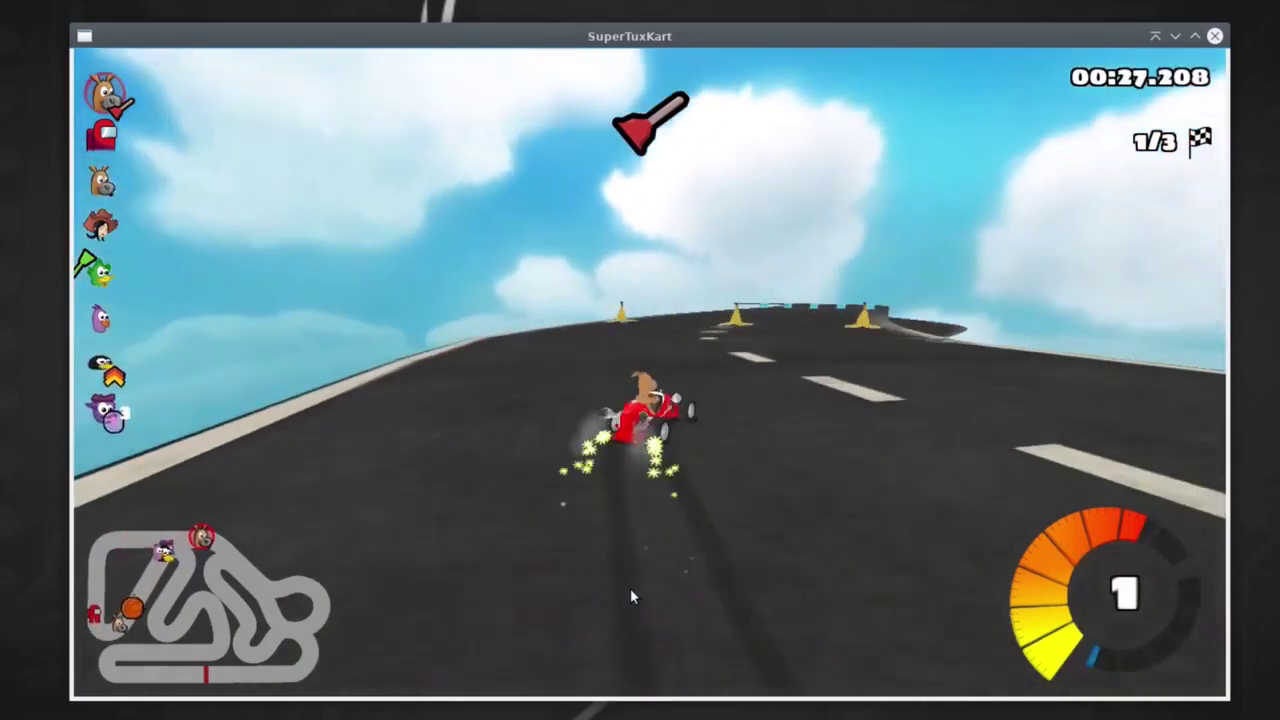
key("n")
key("Right")
key("Left")
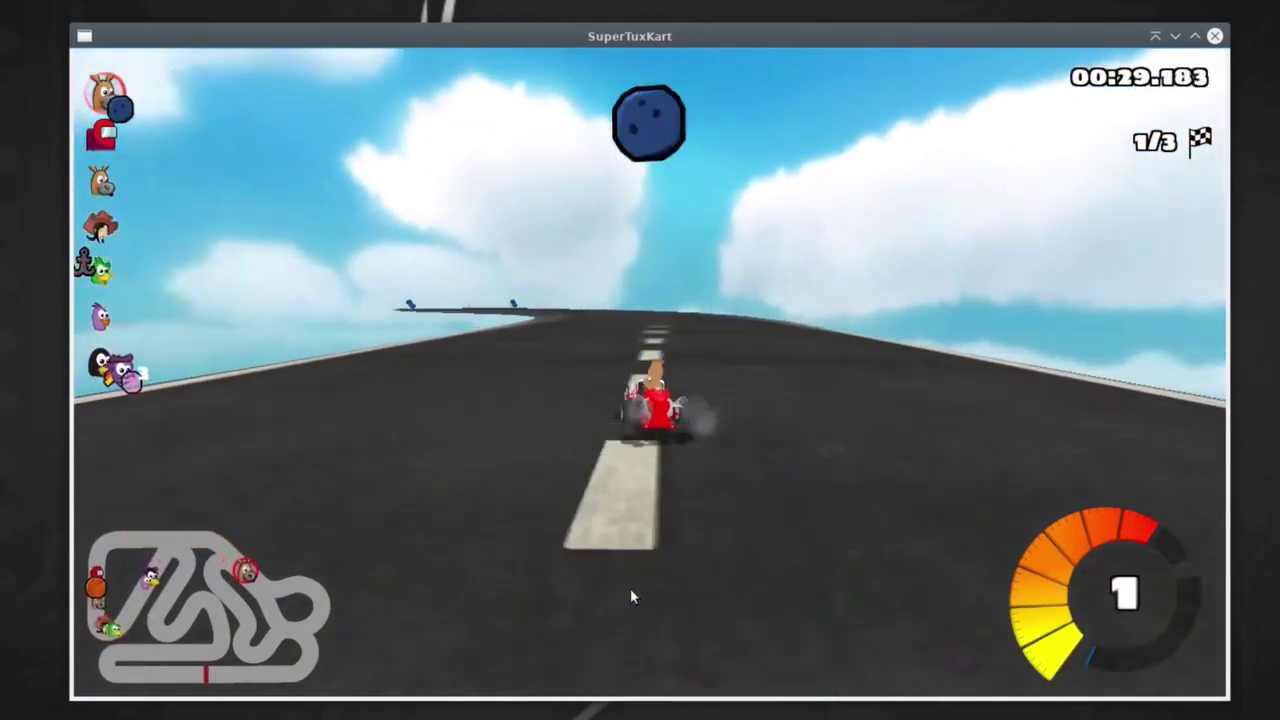
Step: Drift around the large loop of the first lap to test its nitro, bananas and gift boxes
key("v")
key("Right")
key("v")
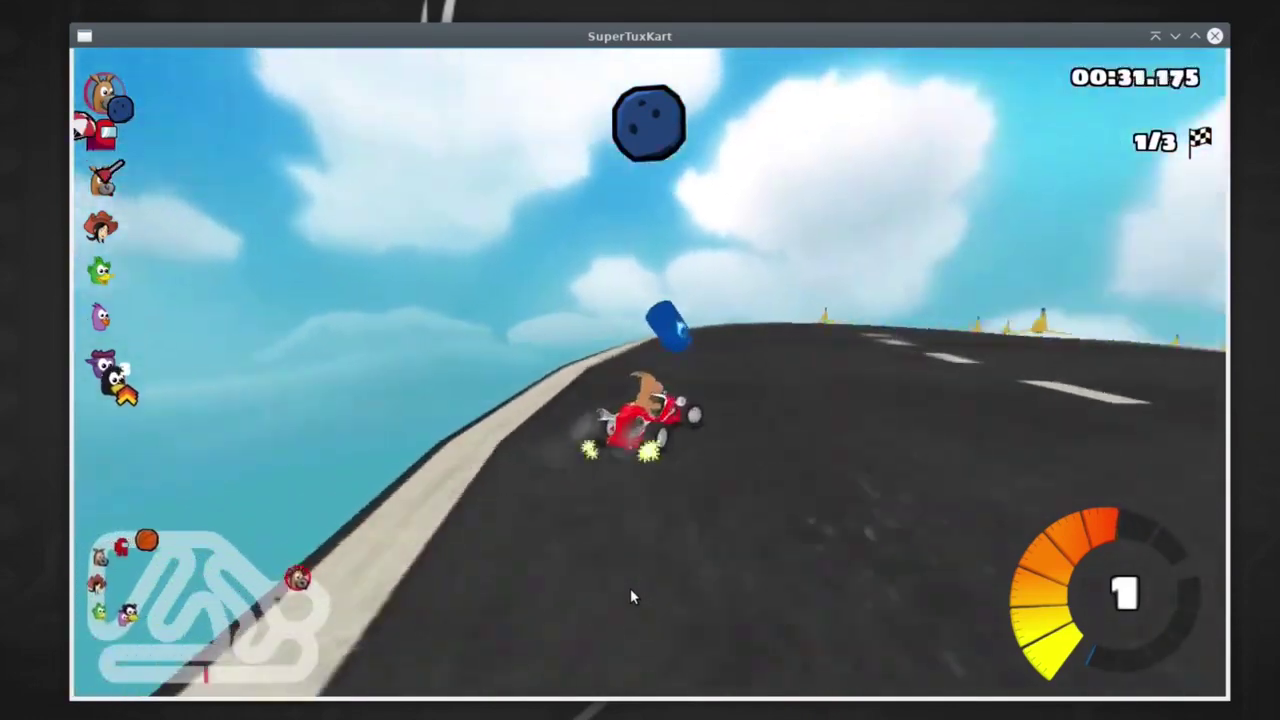
key("Right")
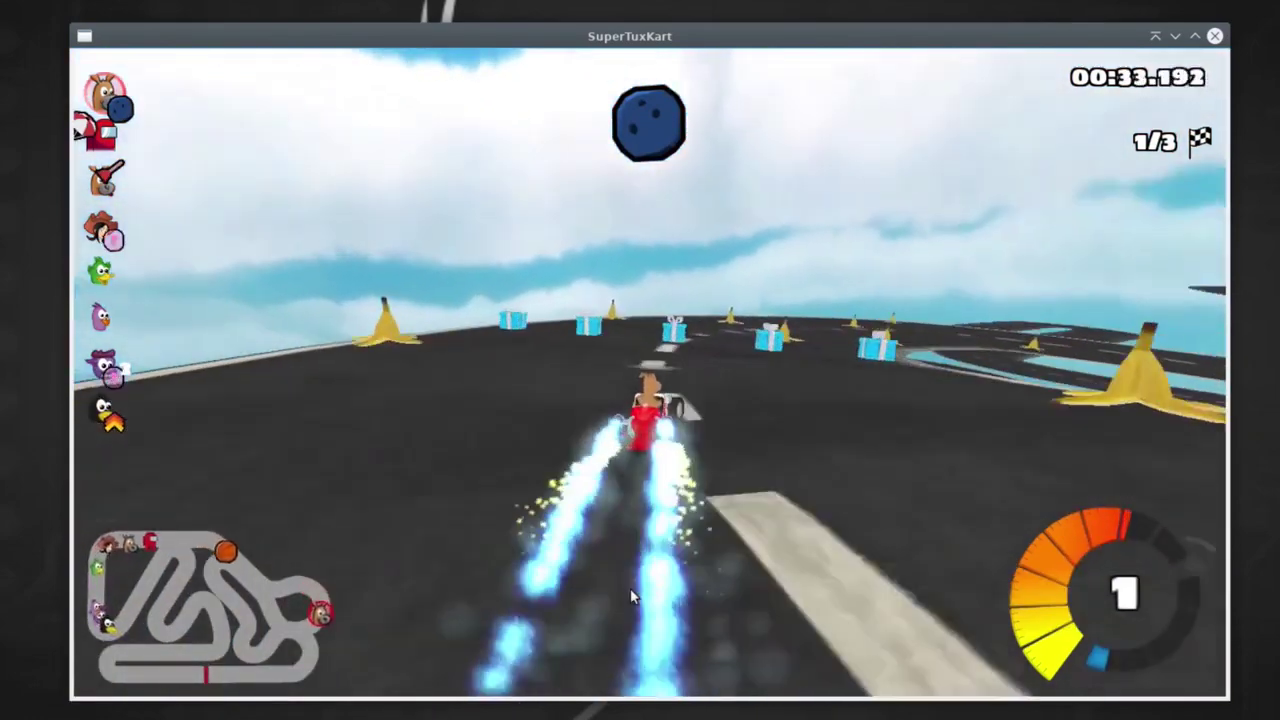
key("v")
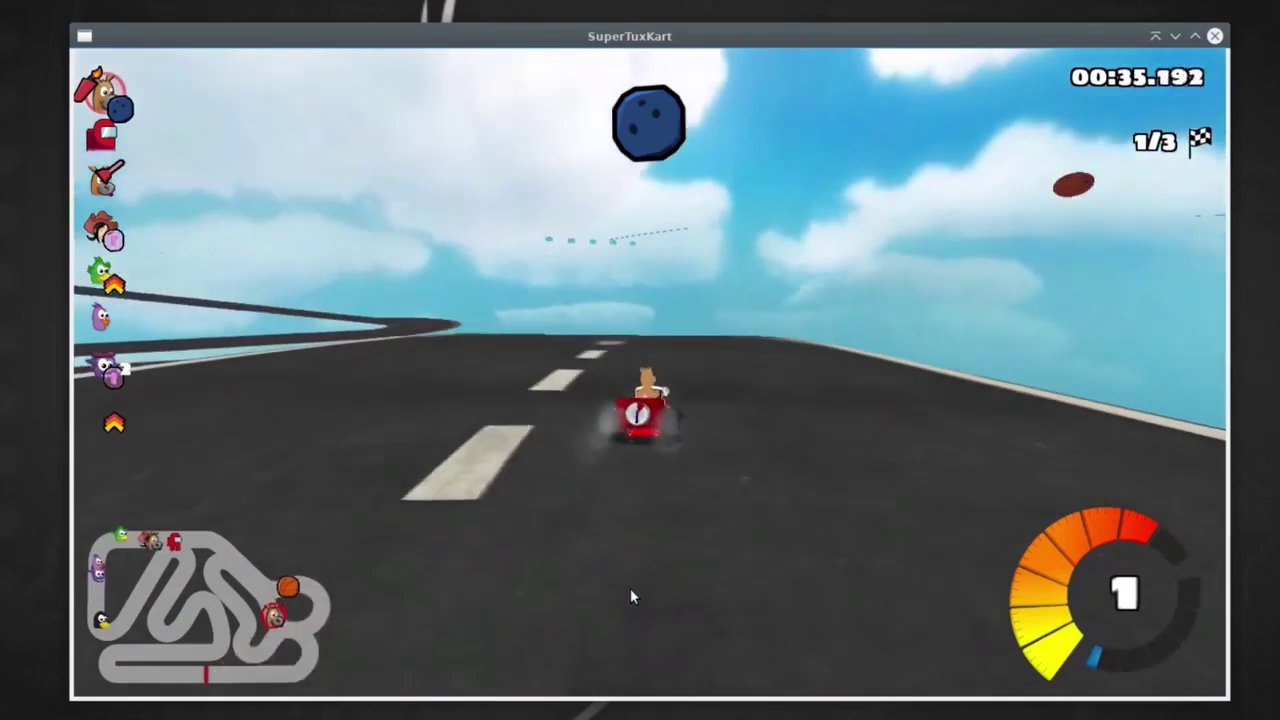
key("Left")
key("v")
key("n")
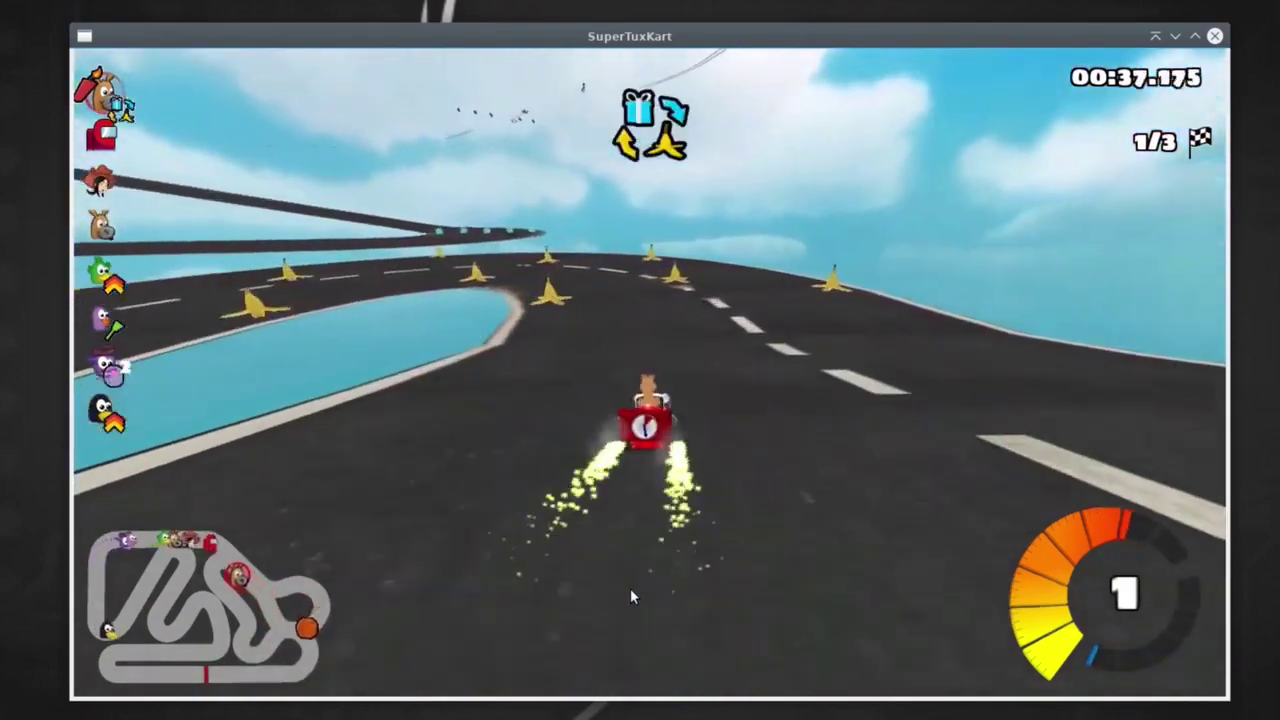
Step: Use the item that swaps gift boxes and bananas, and drive through the inner bends to the final curve
key("space")
key("Left")
key("n")
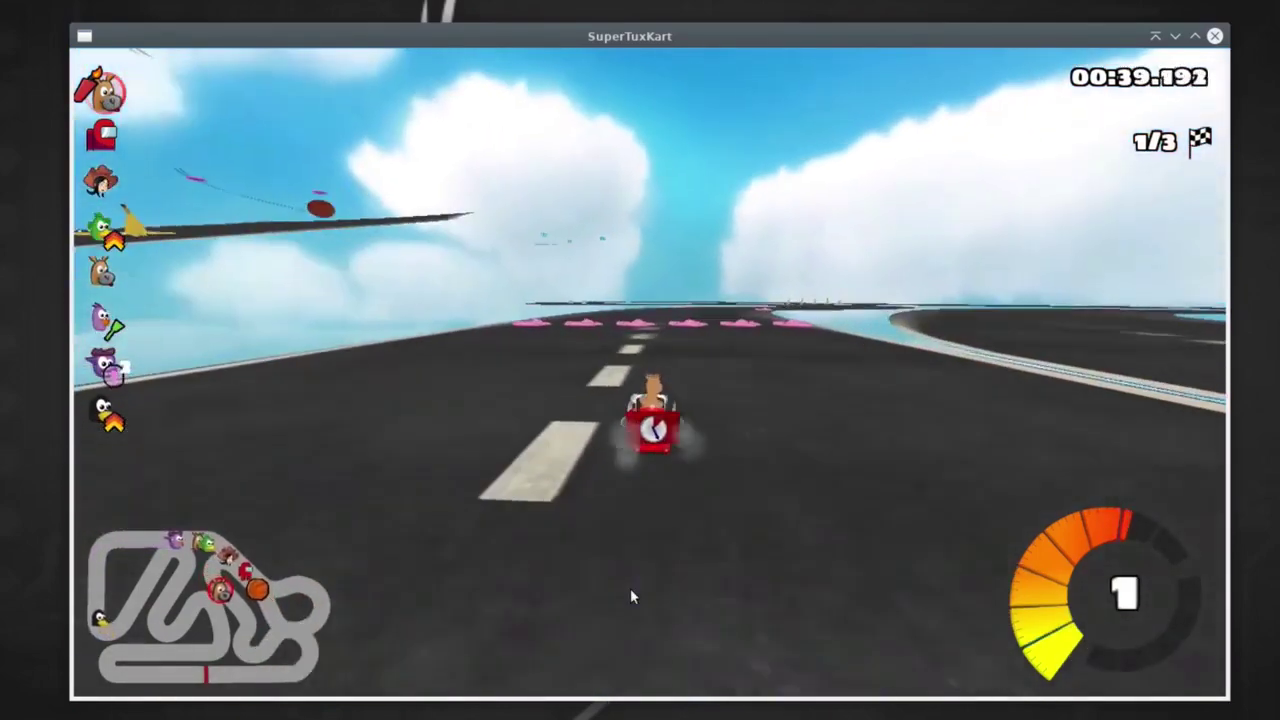
key("Right")
key("v")
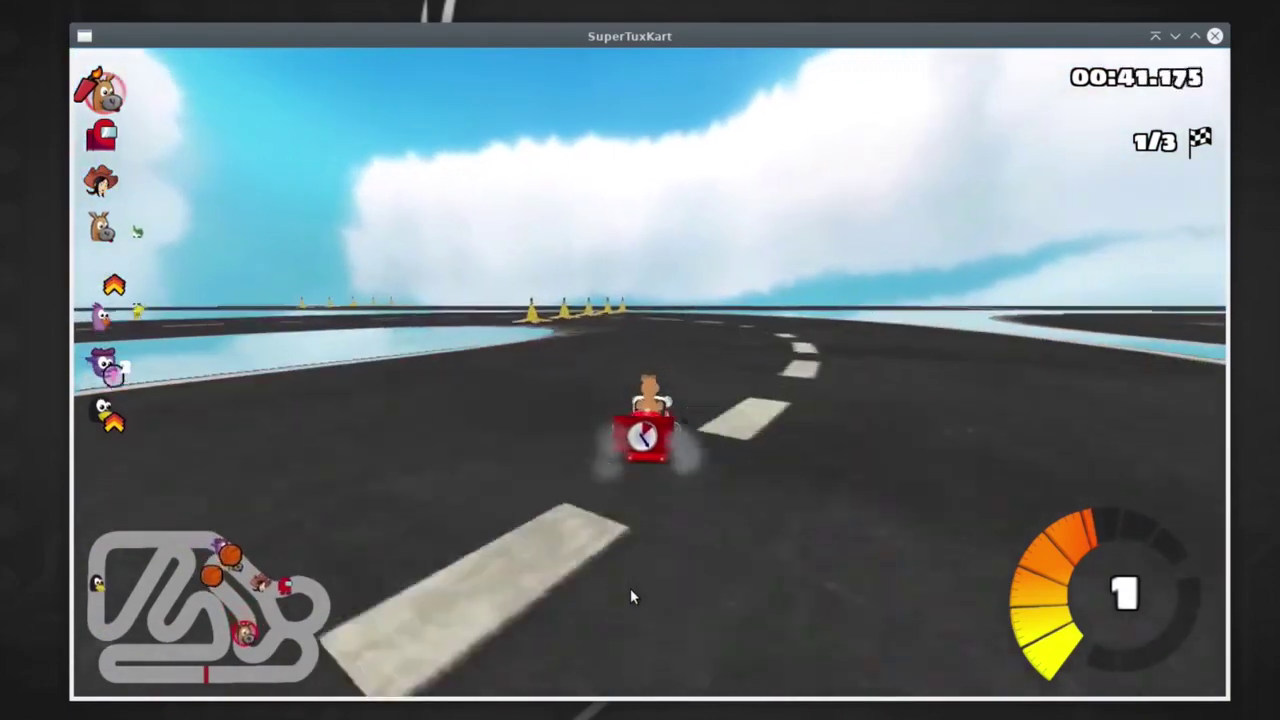
key("Left")
key("Right")
key("v")
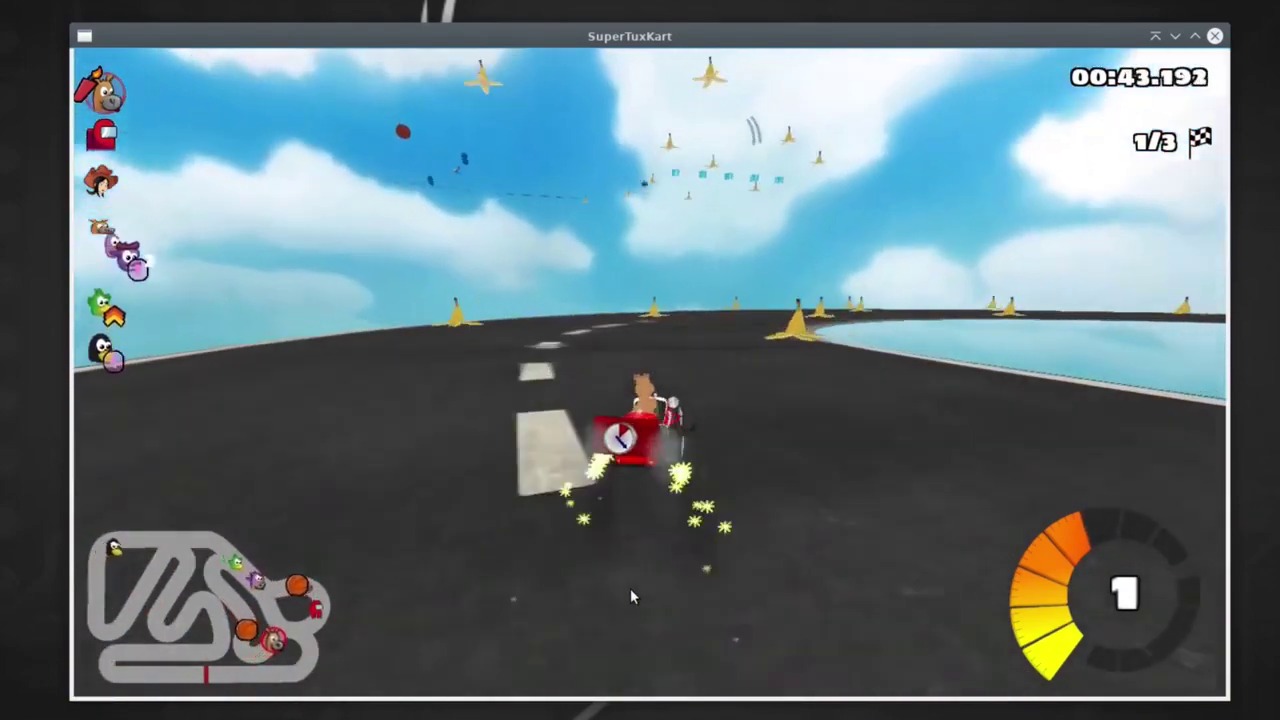
Step: Drift through the final curve, collect a gift, and cross the finish line to complete the first lap
key("Right")
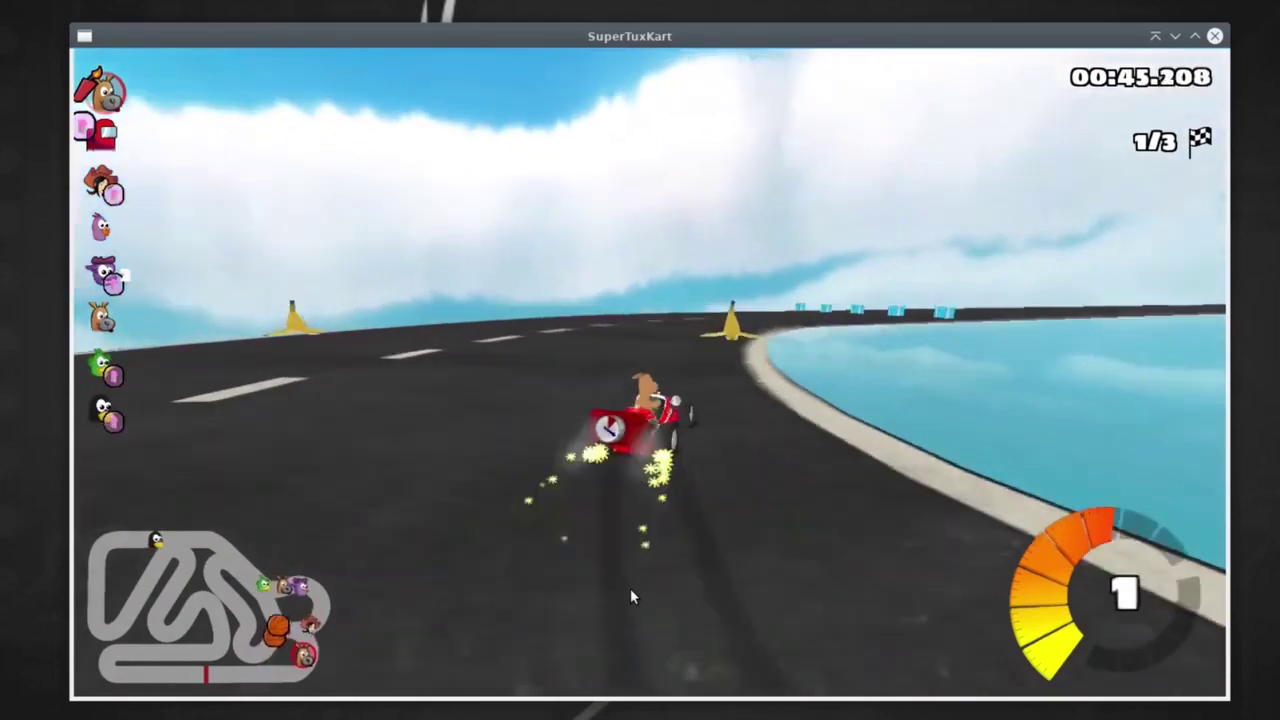
key("v")
key("Left")
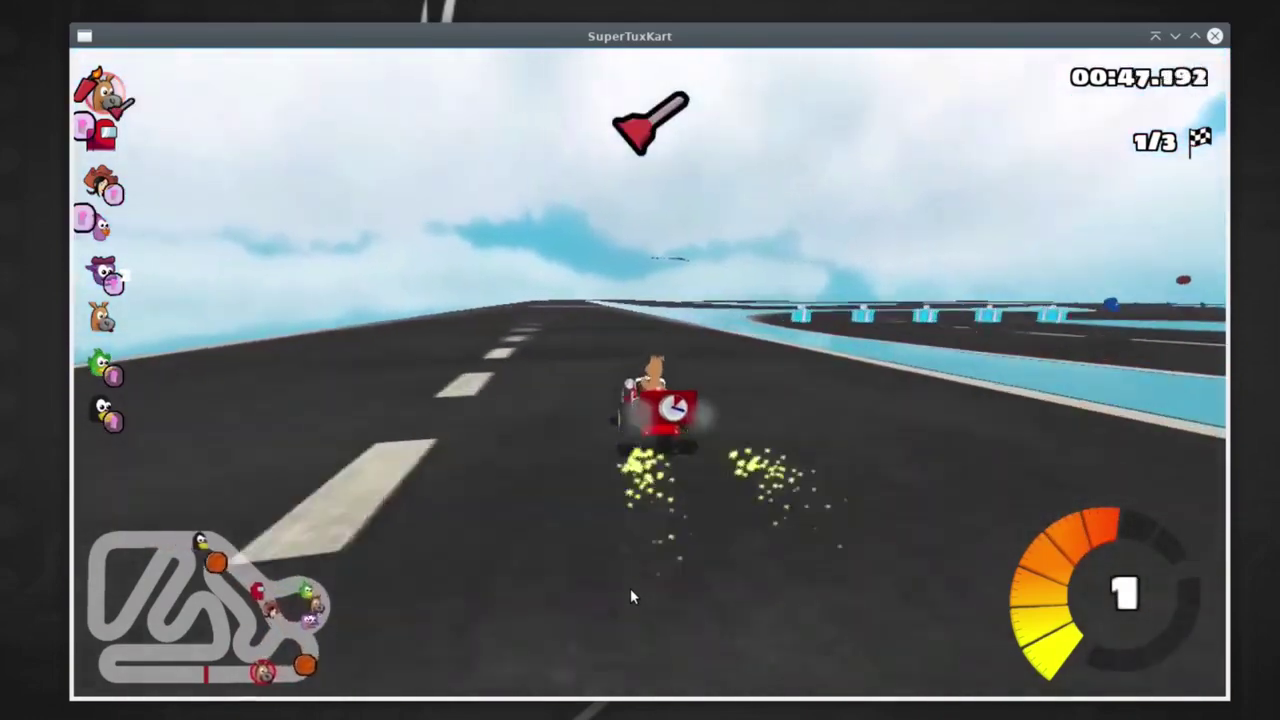
key("v")
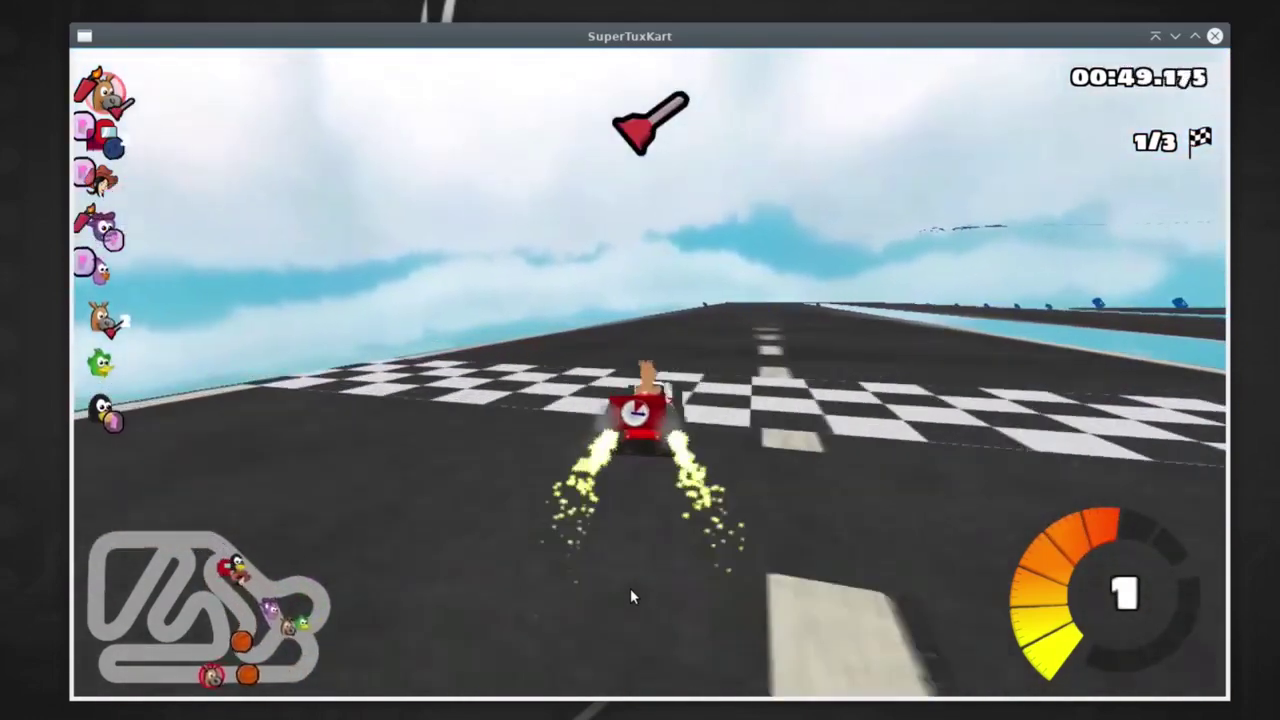
key("Right")
key("v")
key("b")
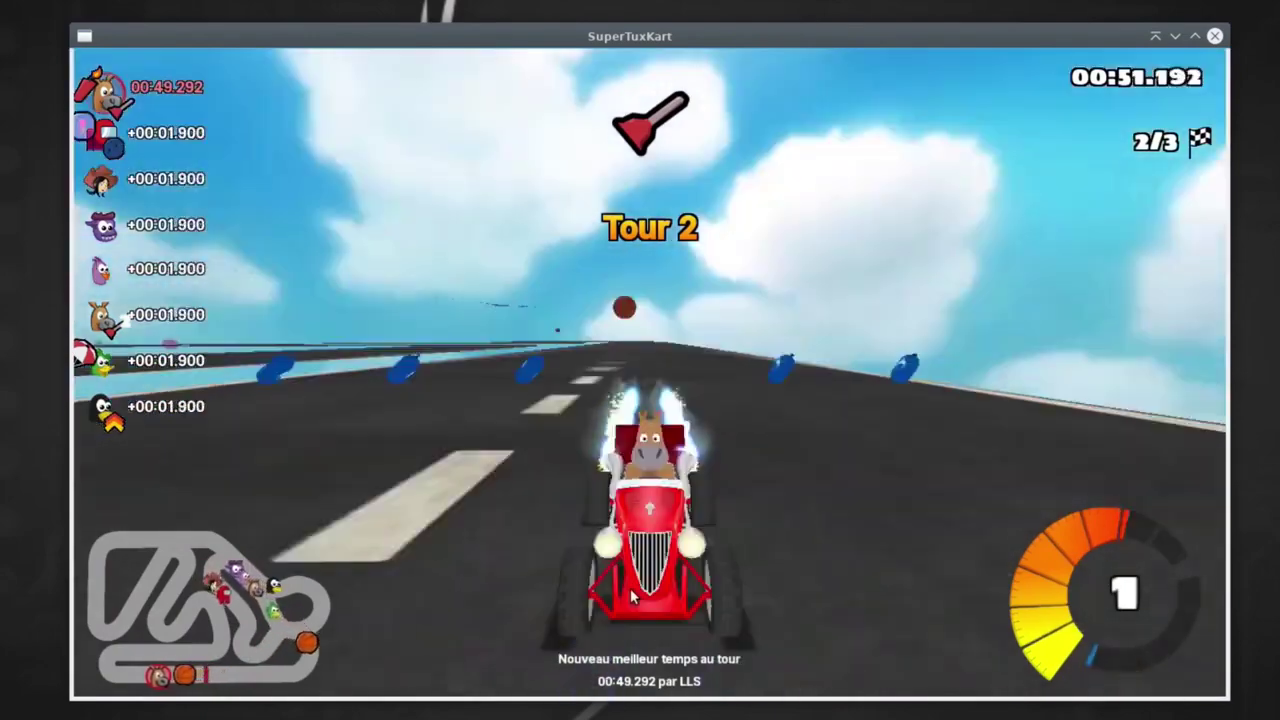
Step: Fire the plunger, collect a gift and activate the bubblegum shield while driving through the second lap's first hairpin
key("space")
key("n")
key("Right")
key("v")
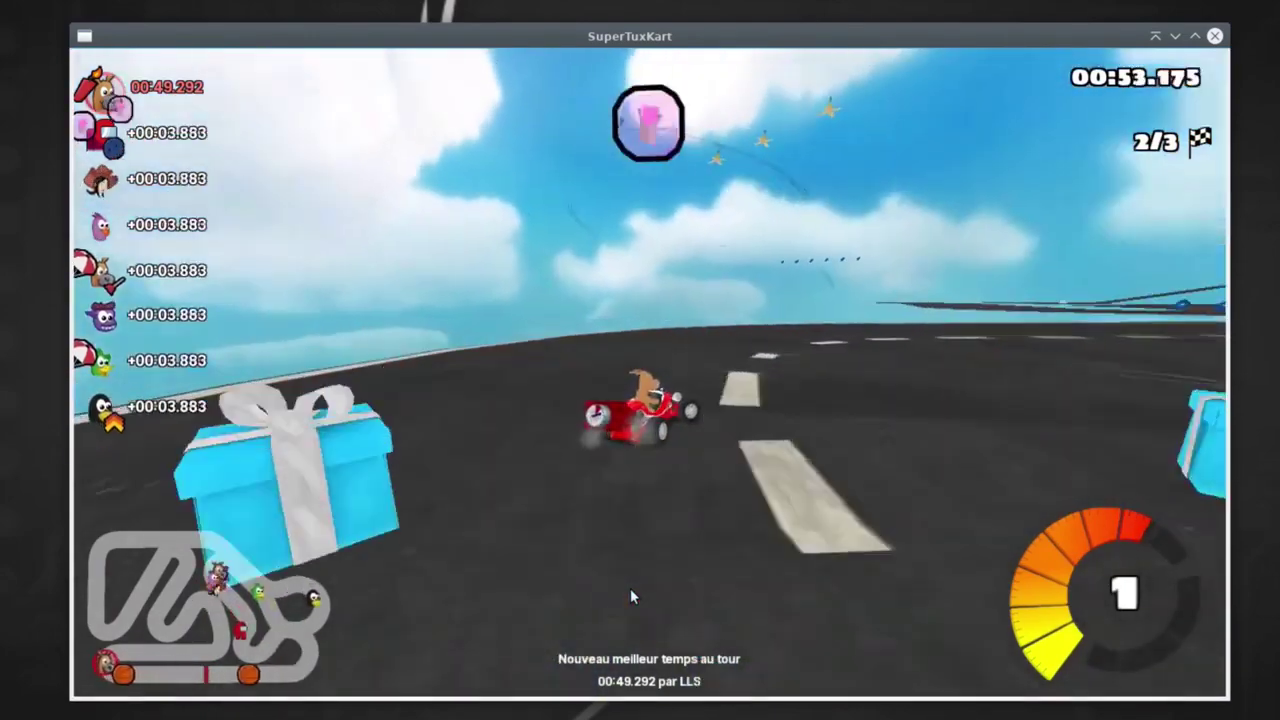
key("space")
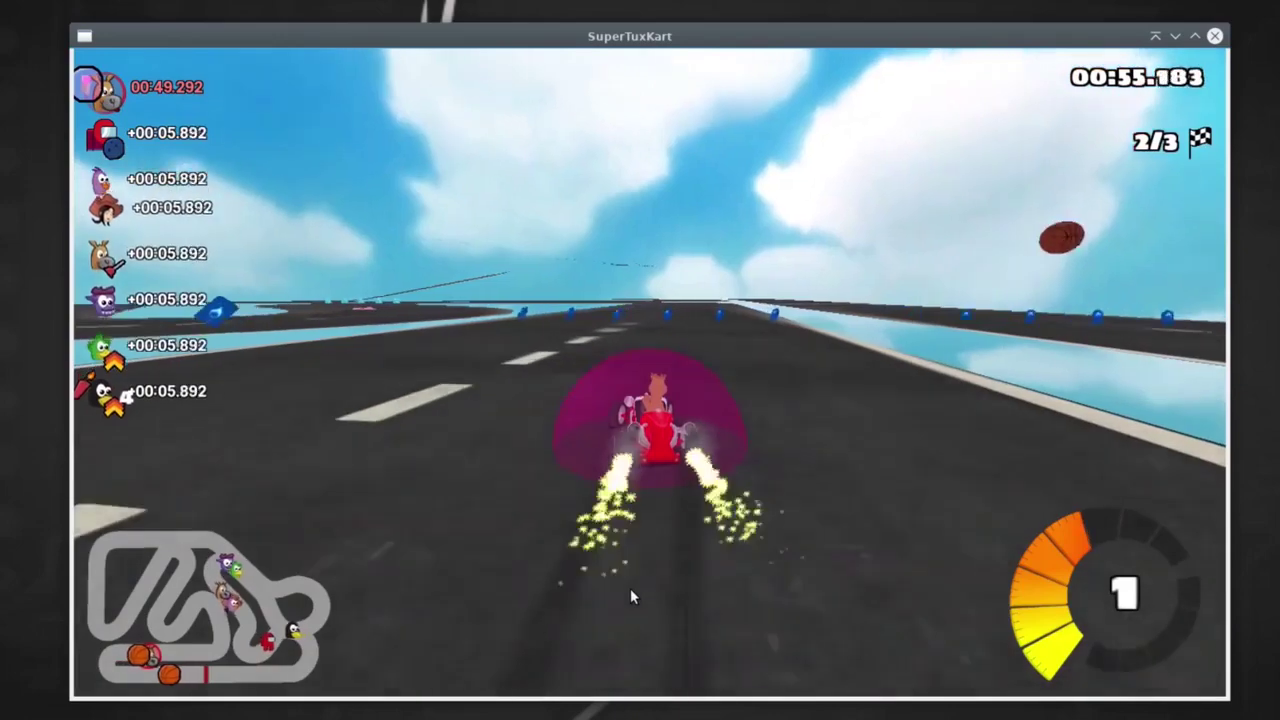
key("n")
key("Left")
key("v")
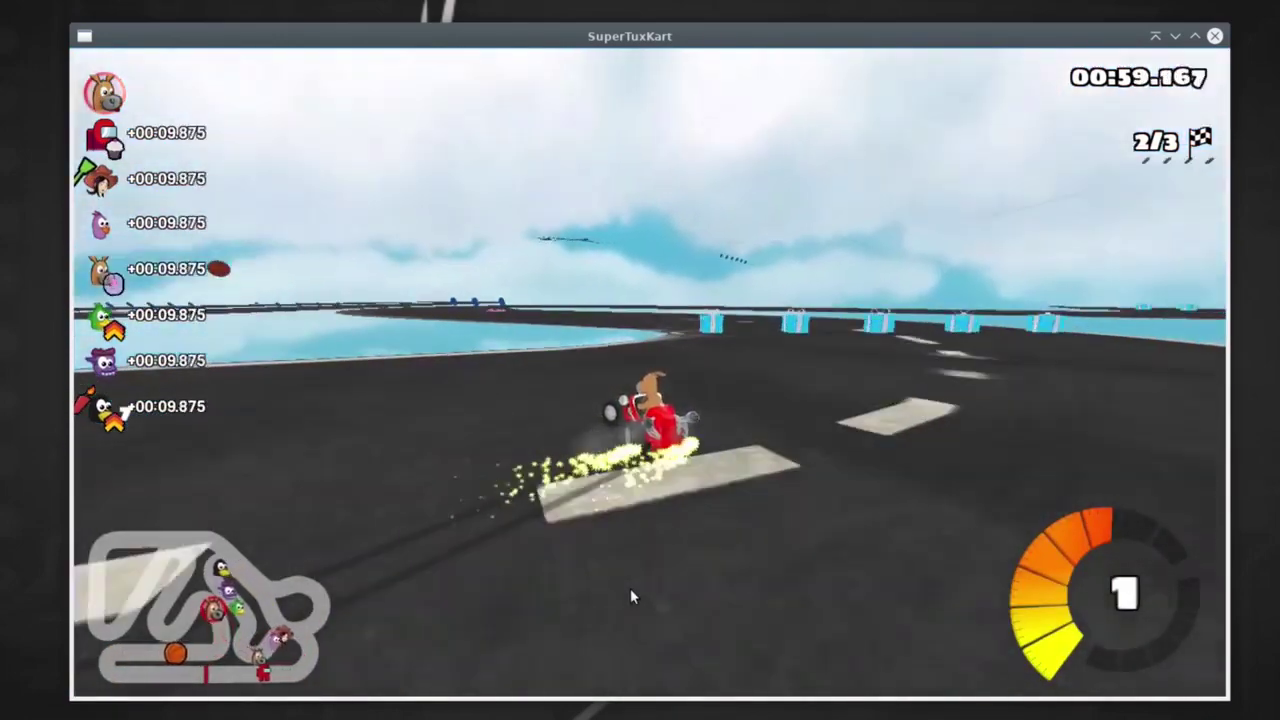
Step: Test the second lap's middle section, collecting gift boxes and nitro through the bends and boosting with nitro
key("Right")
key("v")
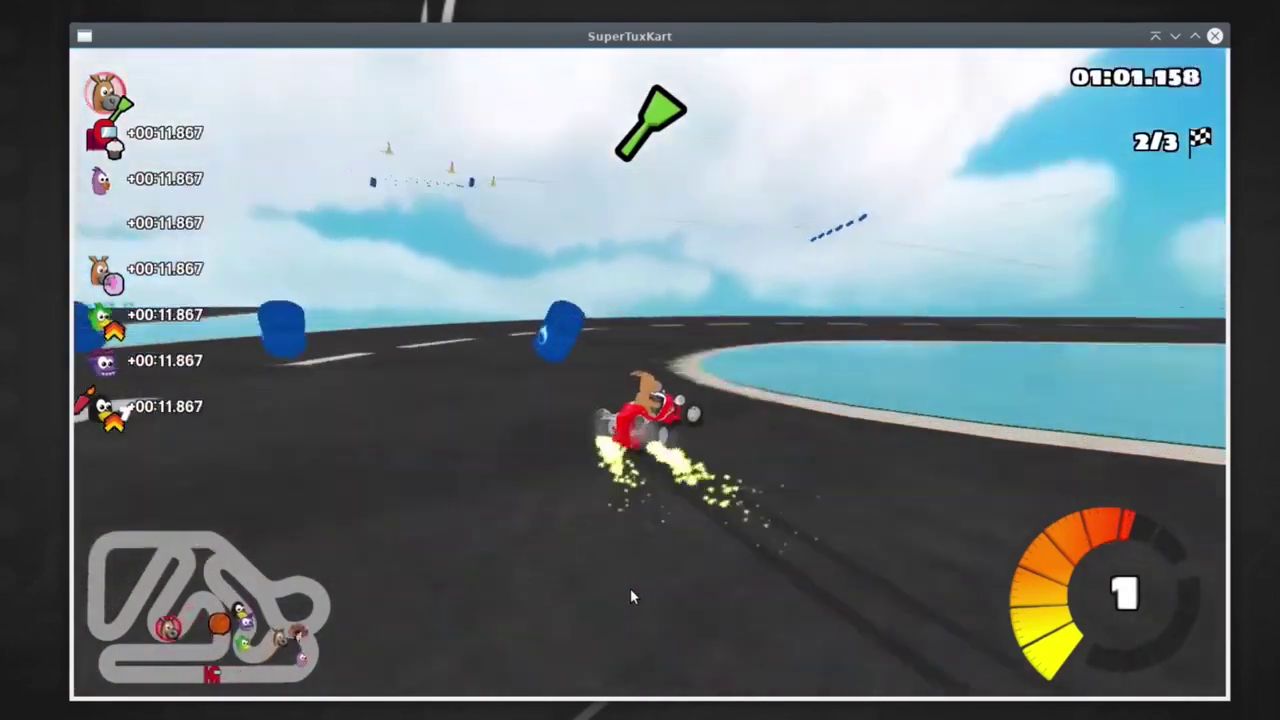
key("n")
key("Left")
key("v")
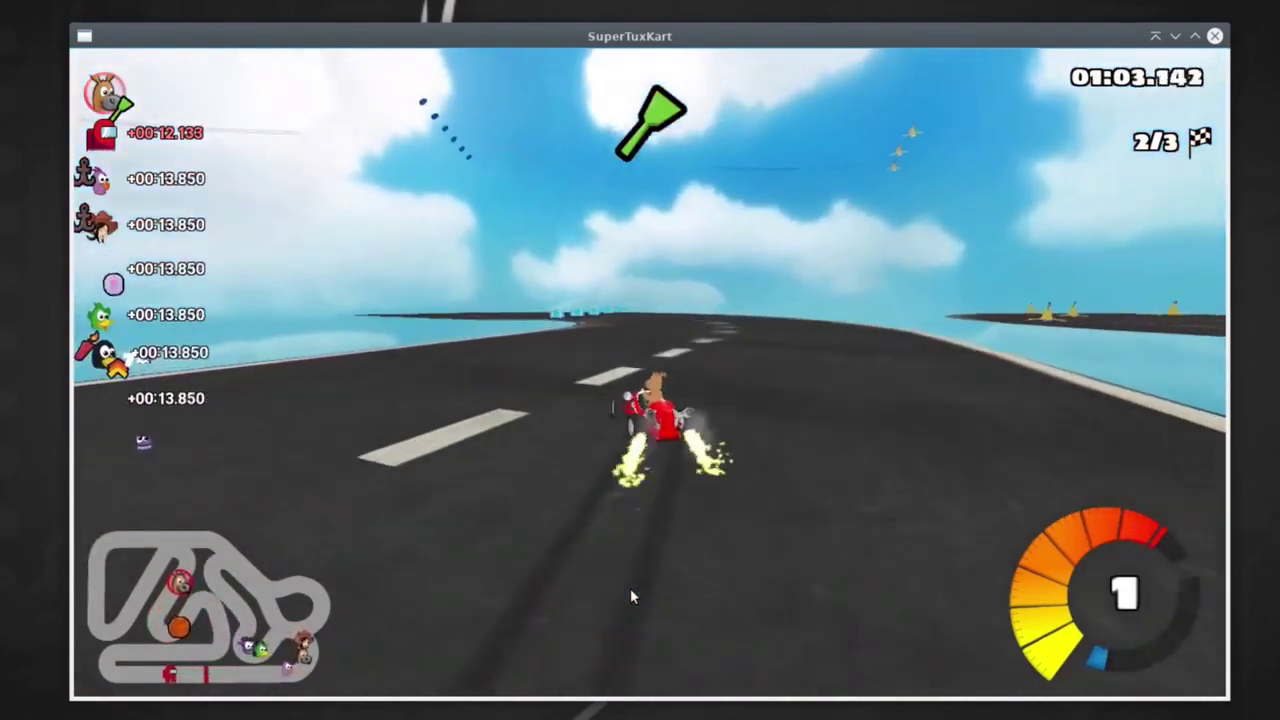
key("n")
key("Left")
key("n")
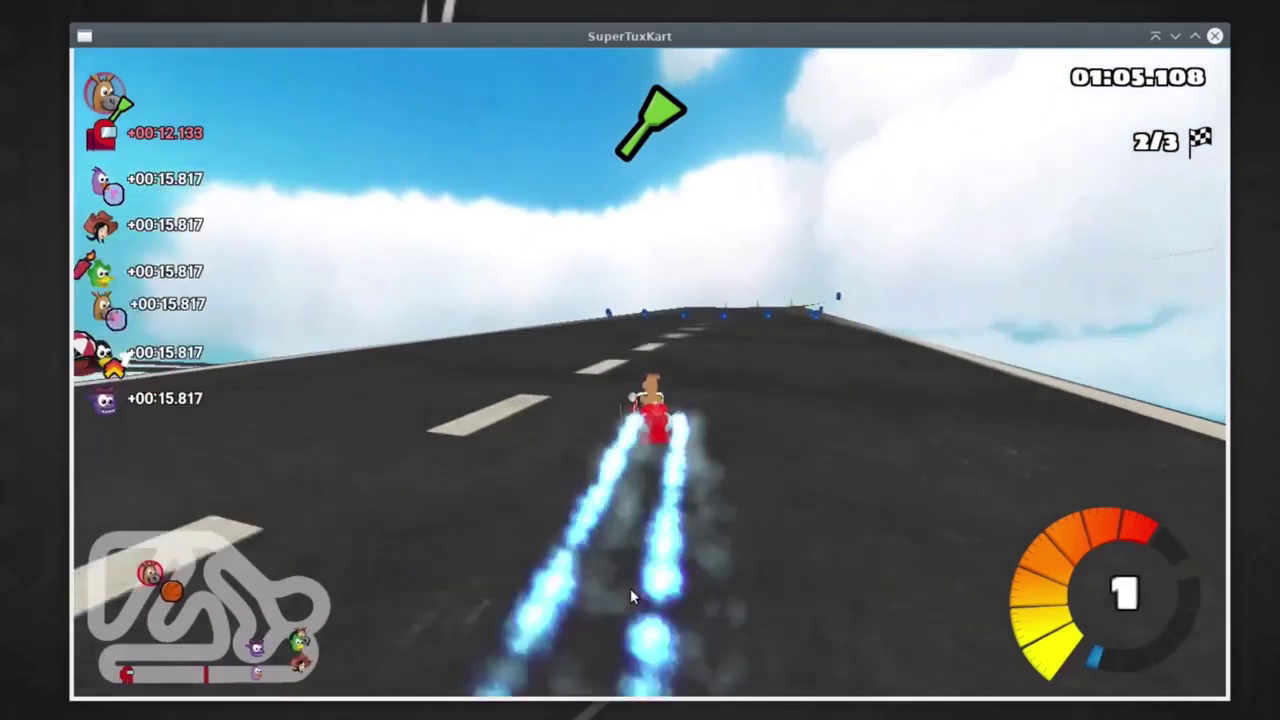
Step: Drift between the bananas and around the outer bend on the second lap, and use the held item before the gift boxes
key("v")
key("Right")
key("v")
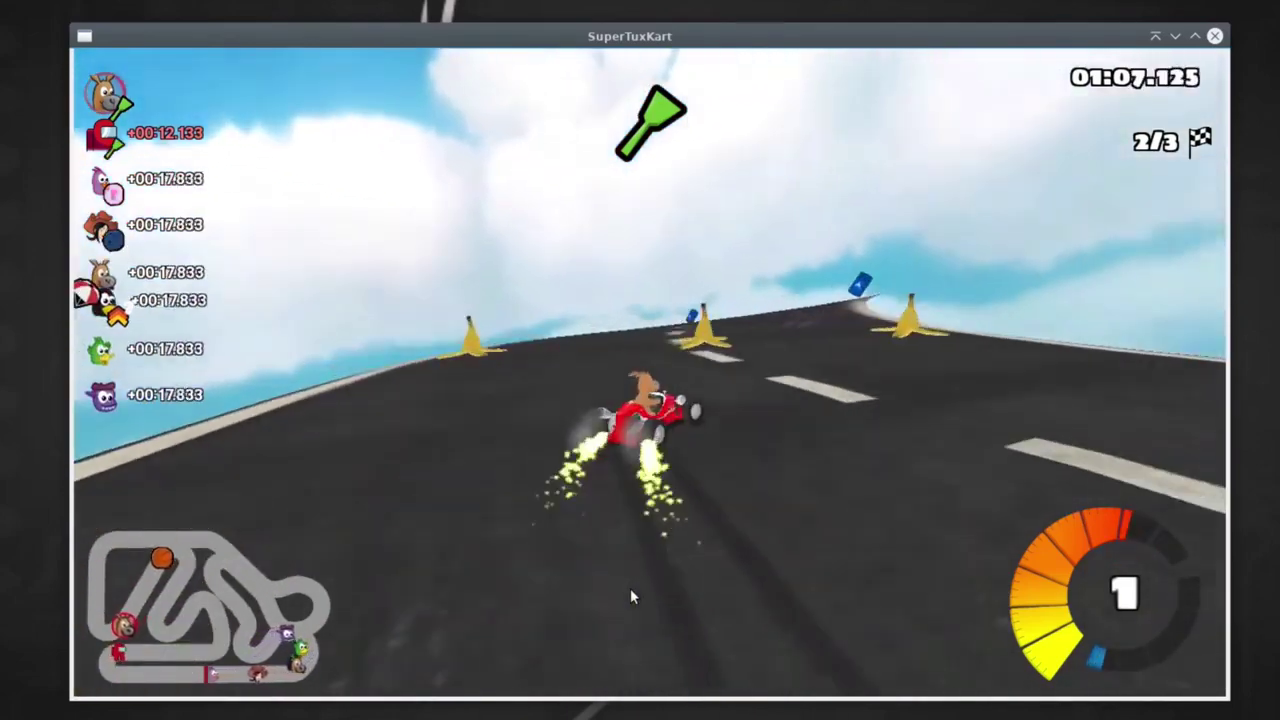
key("n")
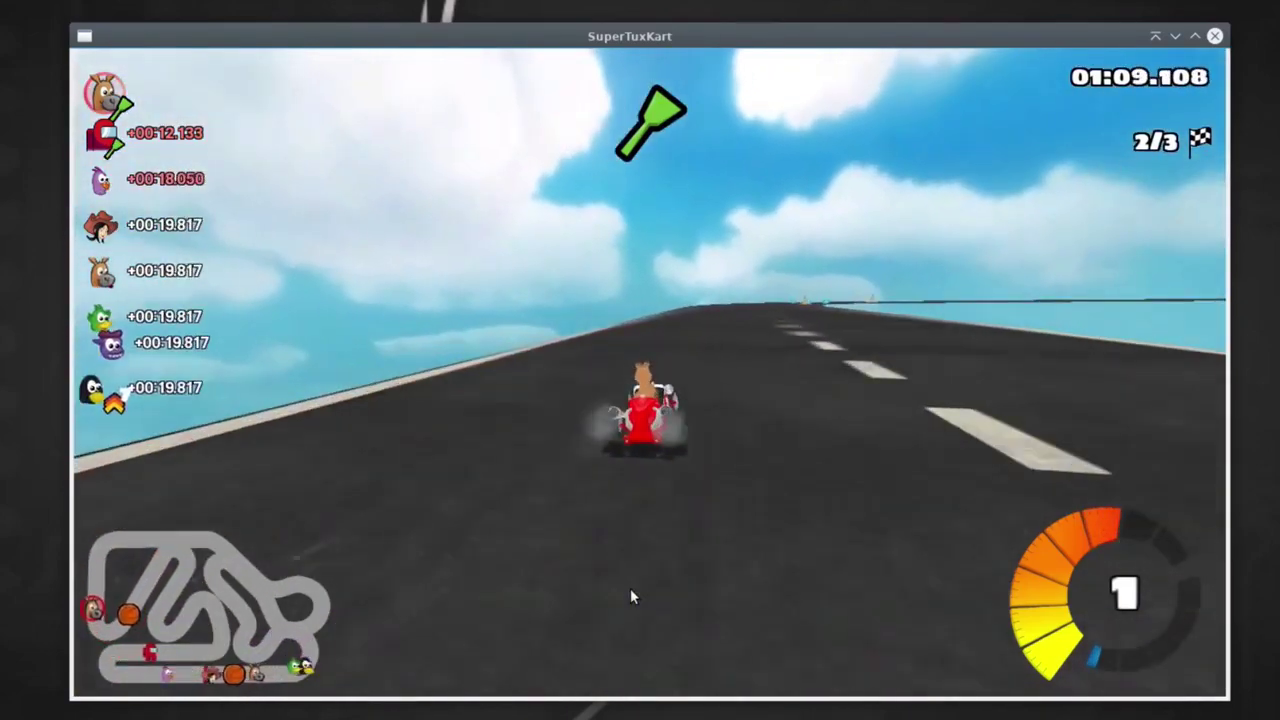
key("Right")
key("v")
key("n")
key("space")
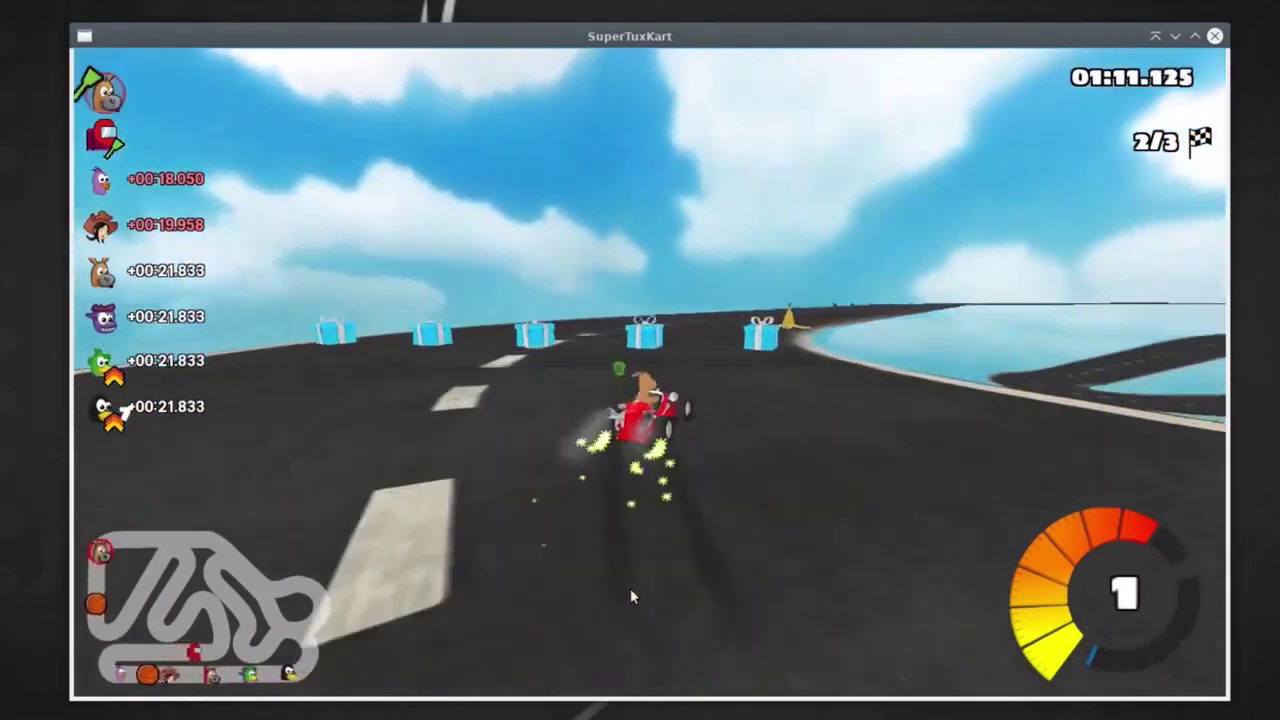